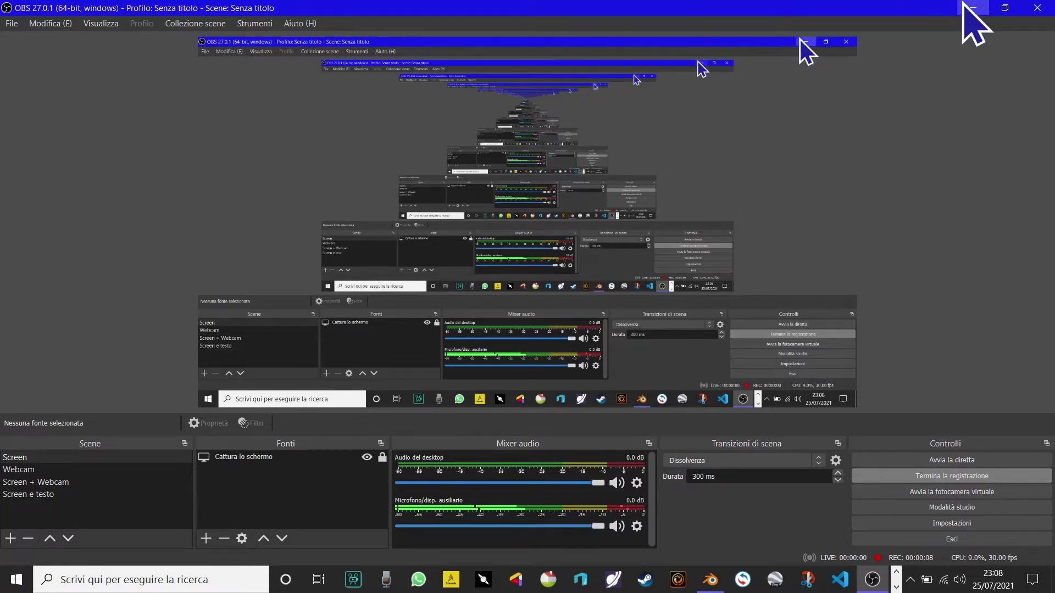
Step: Minimise OBS Studio and close Blender's splash screen to reveal the default cube scene
{"action": "left_click", "coordinate": [961, 5]}
{"action": "left_click", "coordinate": [780, 310]}
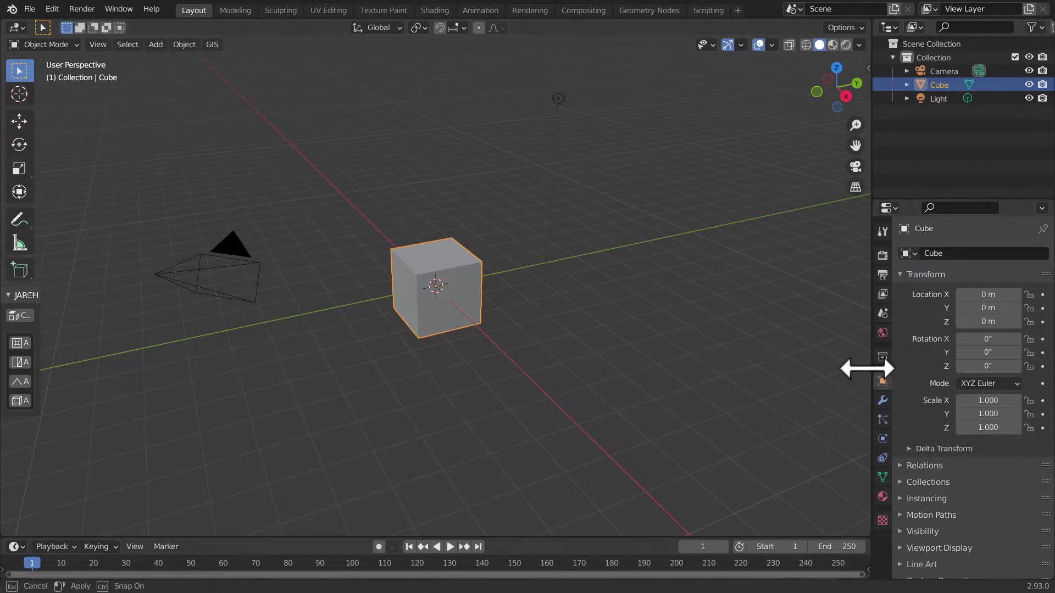
Step: Widen the side panels and browse the cube's Physics, Particles and Modifiers tabs, ending on Physics
{"action": "left_click_drag", "start_coordinate": [871, 370], "coordinate": [793, 373]}
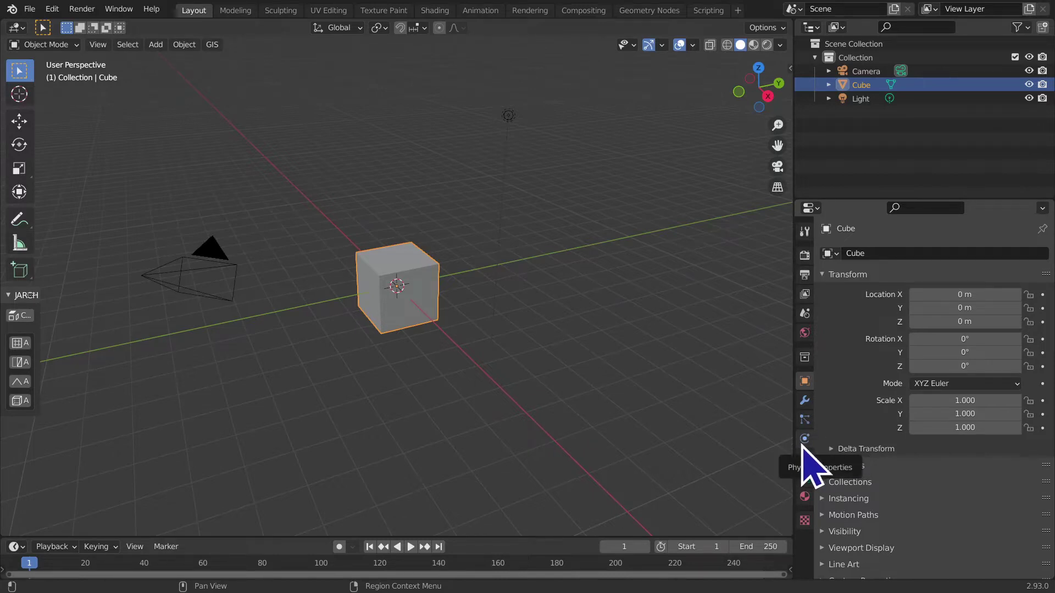
{"action": "left_click", "coordinate": [799, 444]}
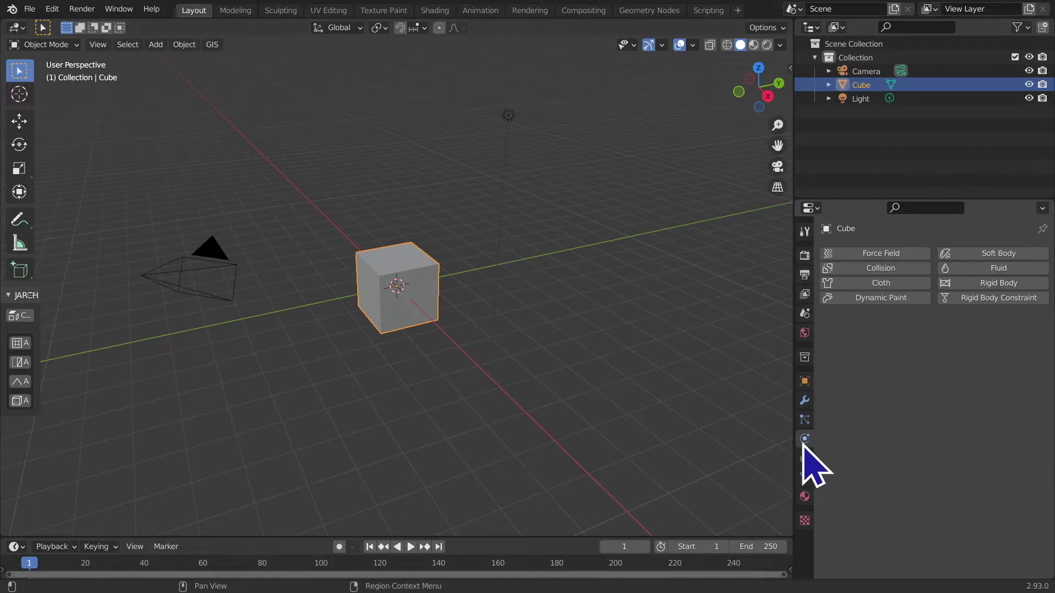
{"action": "left_click", "coordinate": [805, 419]}
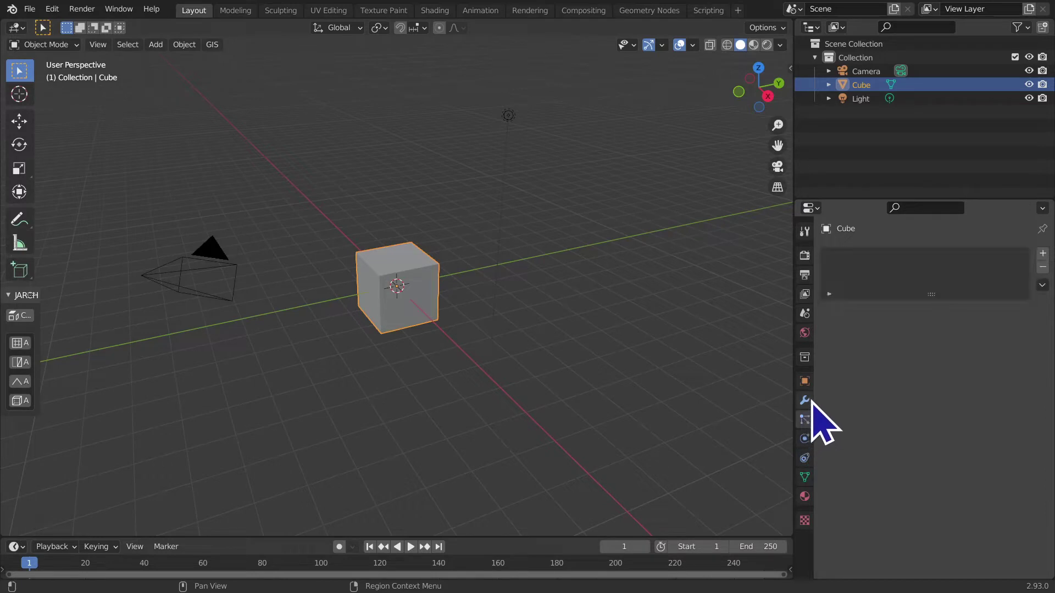
{"action": "left_click", "coordinate": [805, 400]}
{"action": "left_click", "coordinate": [804, 438]}
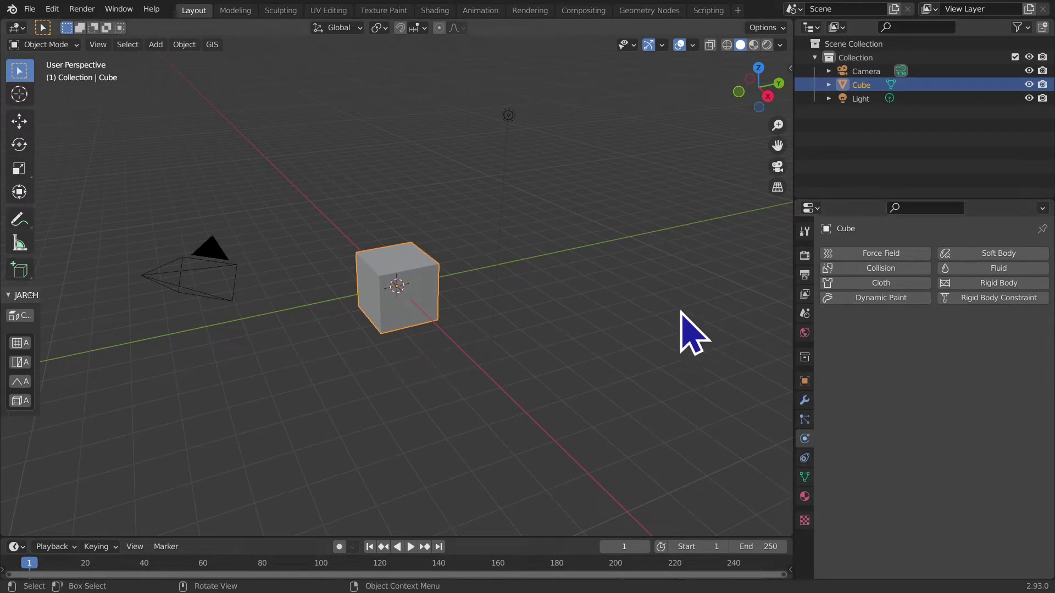
Step: Widen the side panels slightly and enlarge the timeline below the viewport
{"action": "mouse_move", "coordinate": [791, 244]}
{"action": "left_mouse_down"}
{"action": "mouse_move", "coordinate": [863, 249]}
{"action": "mouse_move", "coordinate": [768, 276]}
{"action": "left_mouse_up"}
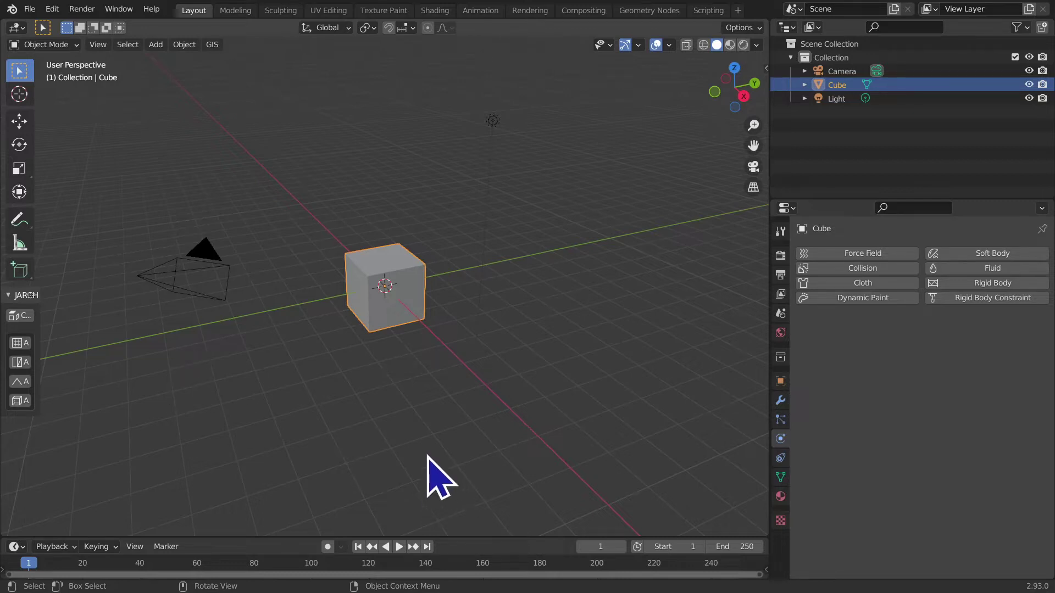
{"action": "left_click_drag", "start_coordinate": [454, 537], "coordinate": [471, 453]}
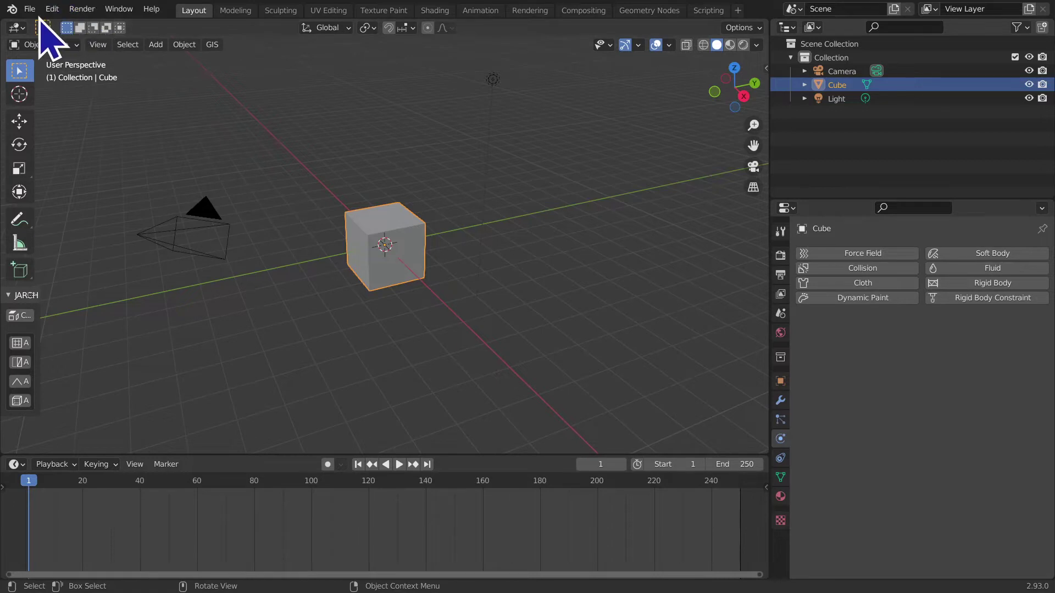
Step: Glance at the Help menu, then show the Scene properties with Gravity and Rigid Body World
{"action": "left_click", "coordinate": [151, 9]}
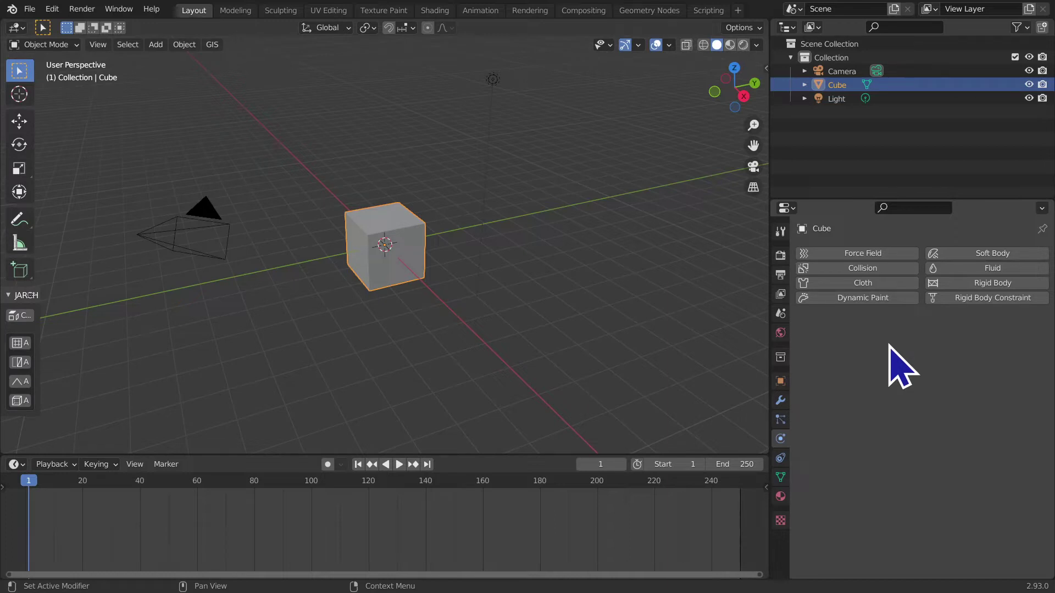
{"action": "left_click", "coordinate": [781, 314]}
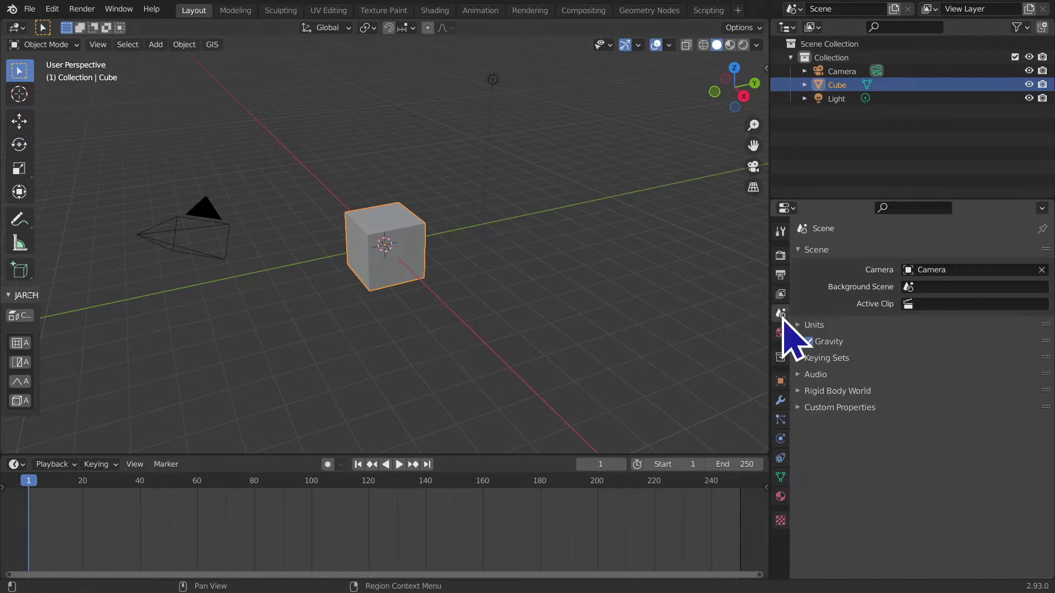
Step: Expand the Gravity settings, peek at the modifiers, and return to the cube's Physics tab
{"action": "left_click", "coordinate": [836, 344]}
{"action": "left_click", "coordinate": [780, 400]}
{"action": "left_click", "coordinate": [780, 439]}
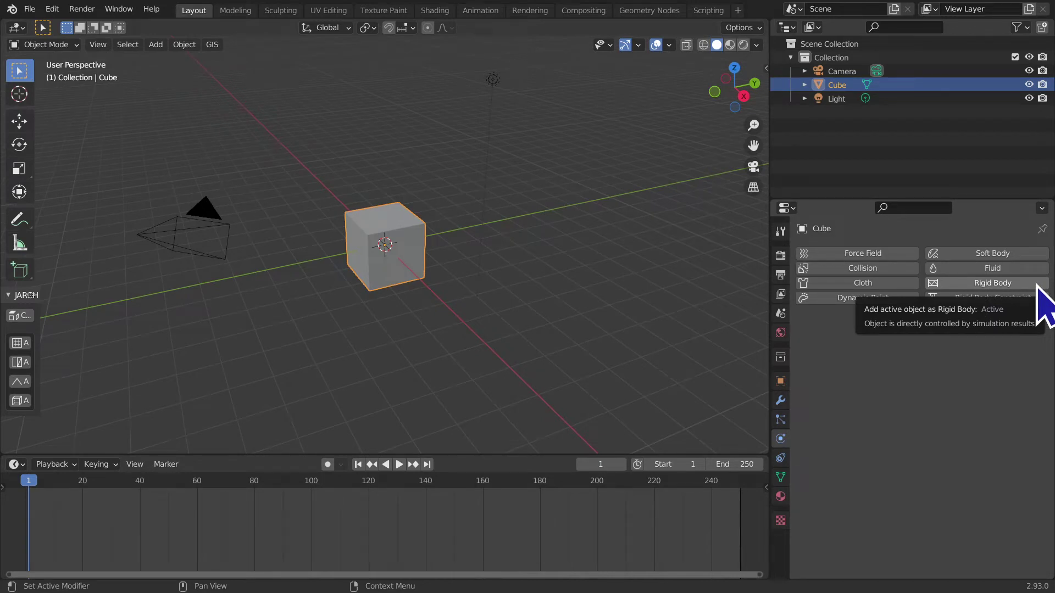
Step: Raise the cube along the Z axis with the Move tool
{"action": "left_click", "coordinate": [20, 122]}
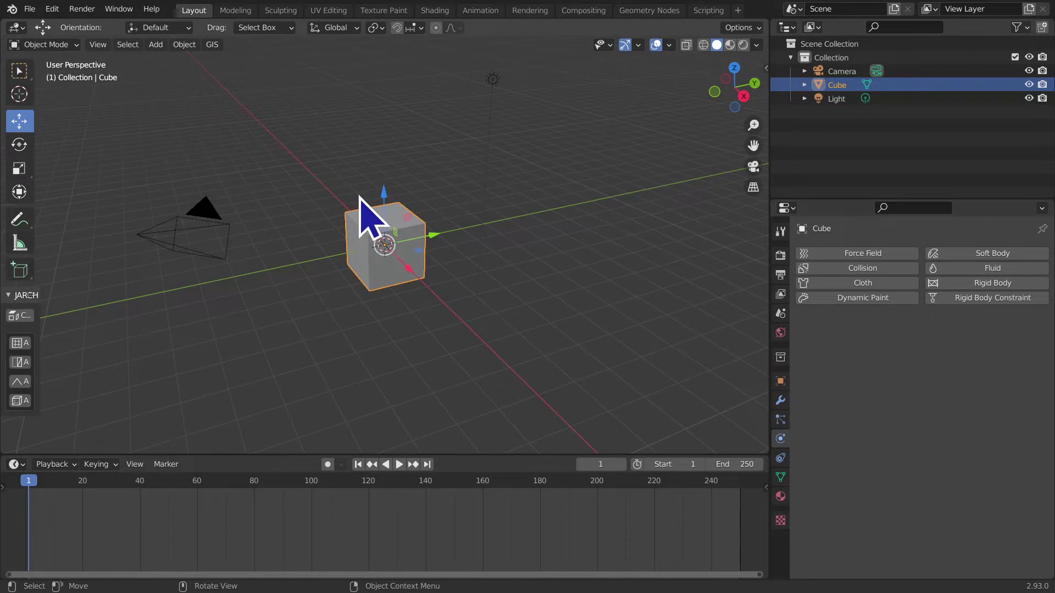
{"action": "left_click_drag", "start_coordinate": [383, 198], "coordinate": [426, 63]}
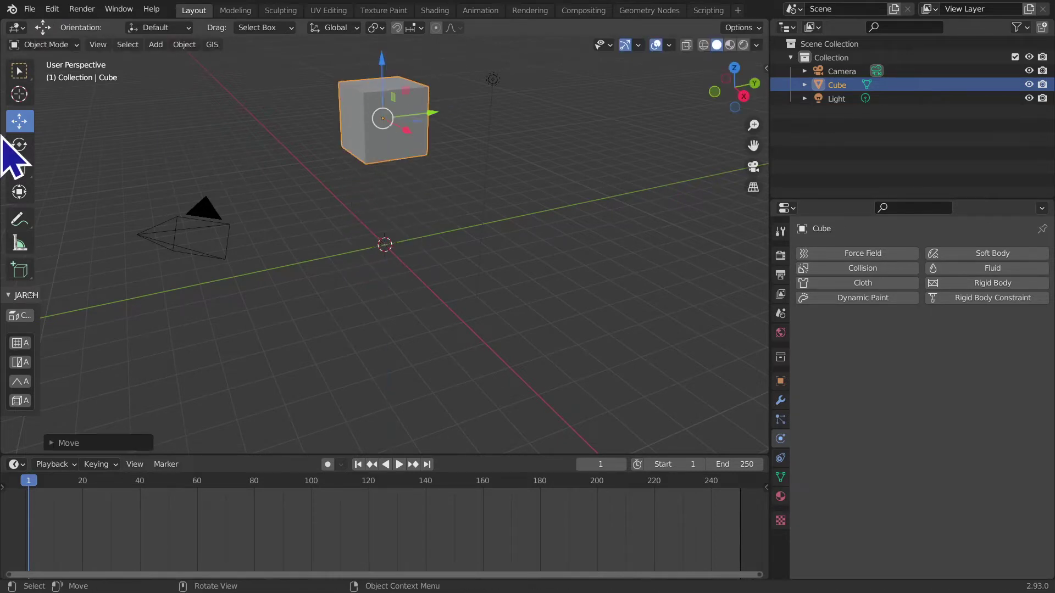
{"action": "left_click", "coordinate": [19, 70]}
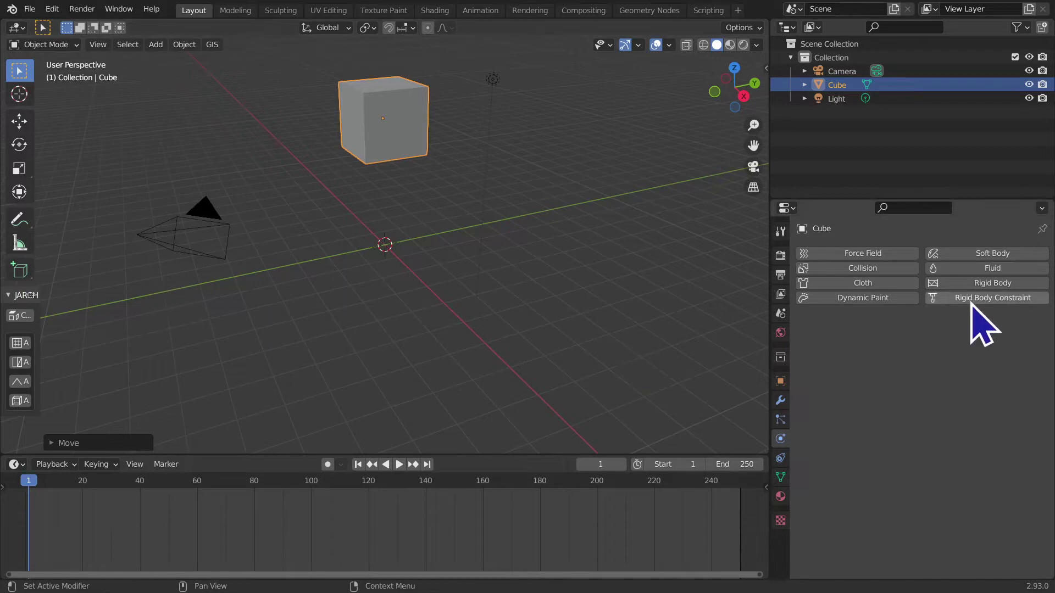
Step: Make the cube an Active rigid body and play the animation to watch it fall
{"action": "left_click", "coordinate": [958, 286]}
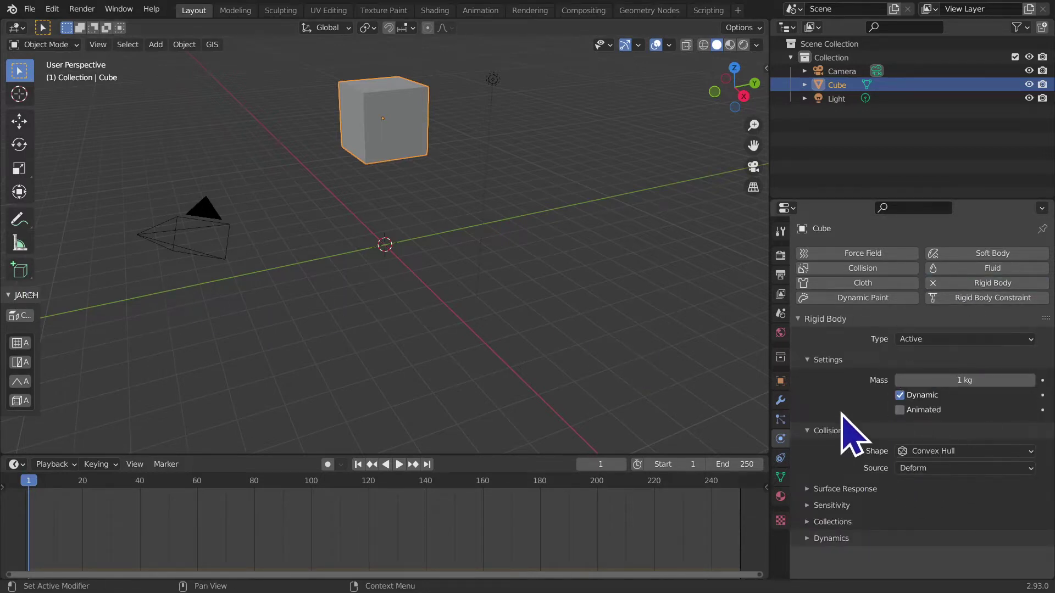
{"action": "left_click", "coordinate": [799, 319]}
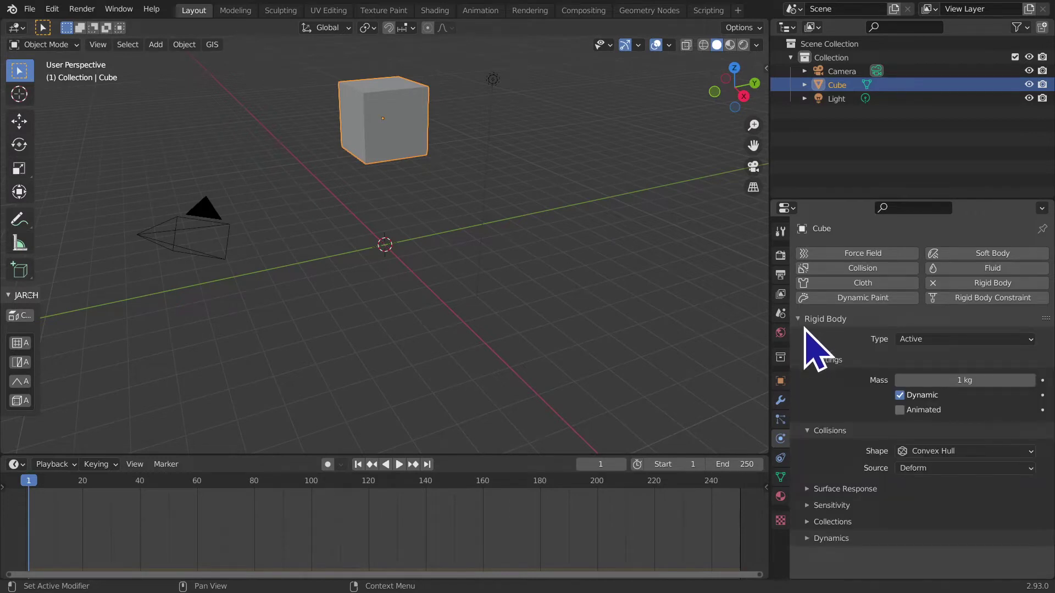
{"action": "left_click", "coordinate": [800, 320]}
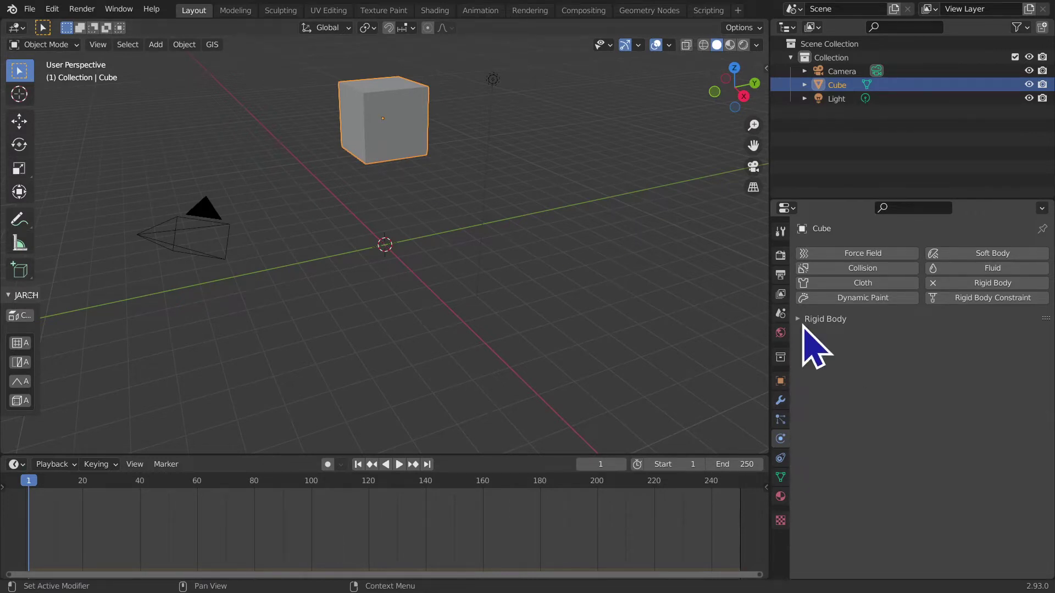
{"action": "left_click", "coordinate": [803, 324]}
{"action": "left_click", "coordinate": [781, 397]}
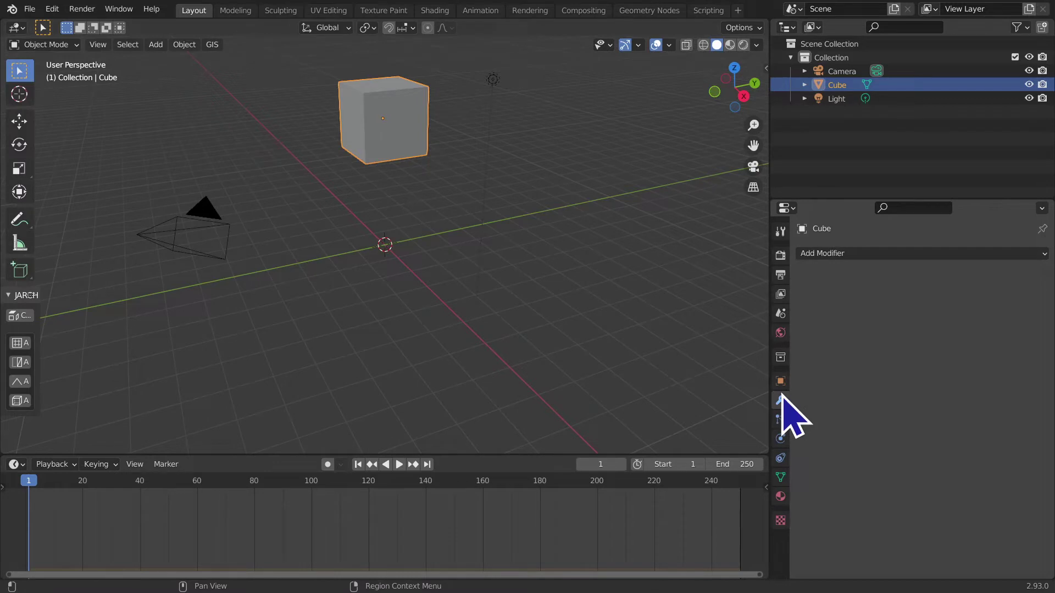
{"action": "left_click", "coordinate": [780, 440]}
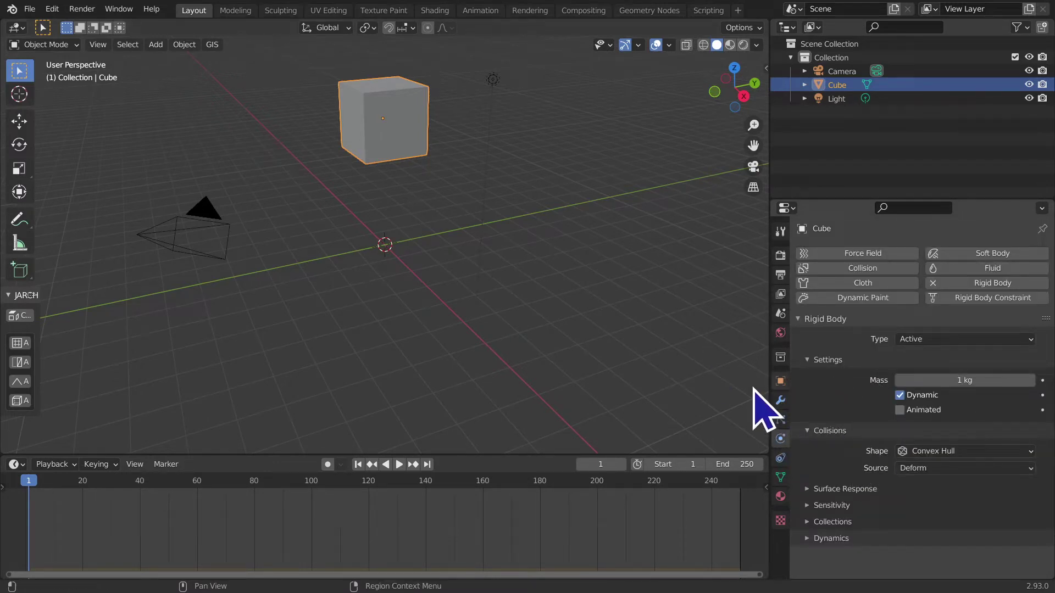
{"action": "left_click", "coordinate": [407, 465]}
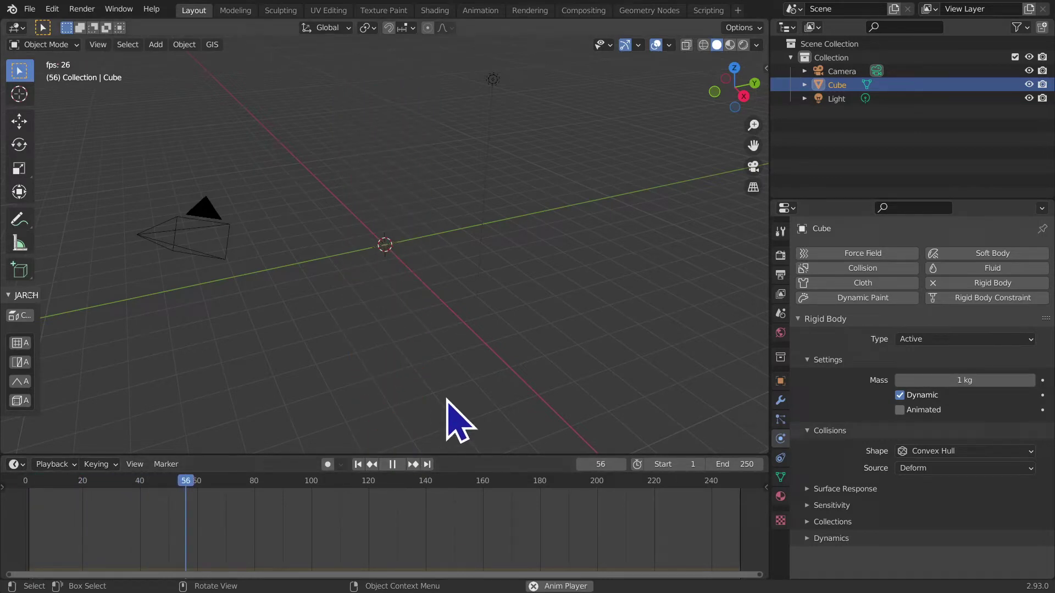
Step: Orbit the view to bring the camera into sight, rewind, and replay the cube's fall
{"action": "middle_click_drag", "start_coordinate": [447, 419], "coordinate": [433, 77]}
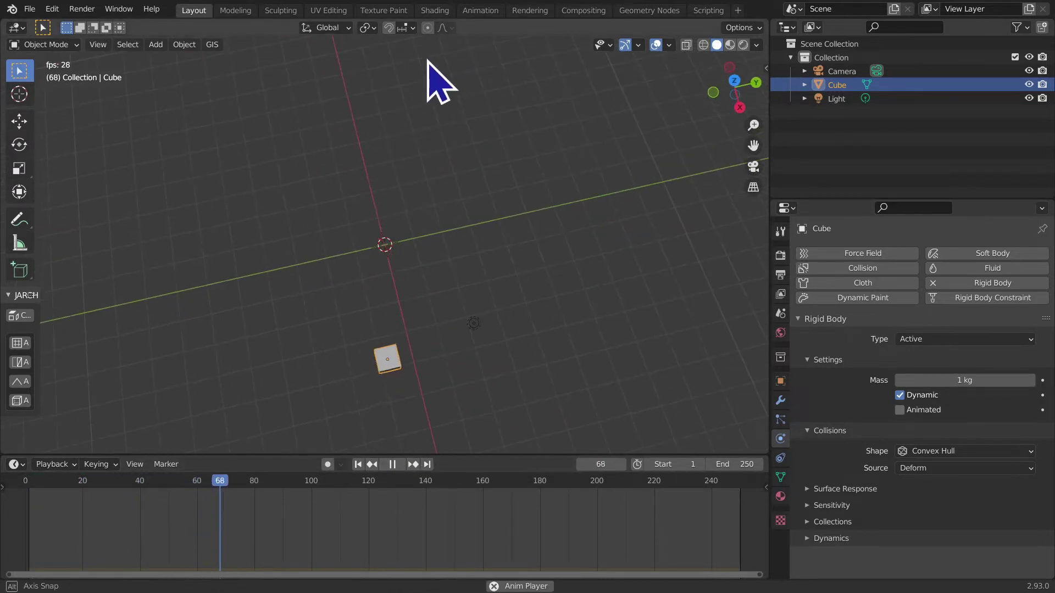
{"action": "left_click", "coordinate": [392, 464]}
{"action": "left_click", "coordinate": [358, 464]}
{"action": "mouse_move", "coordinate": [399, 391]}
{"action": "middle_mouse_down"}
{"action": "mouse_move", "coordinate": [424, 336]}
{"action": "mouse_move", "coordinate": [490, 273]}
{"action": "mouse_move", "coordinate": [417, 341]}
{"action": "mouse_move", "coordinate": [498, 320]}
{"action": "middle_mouse_up"}
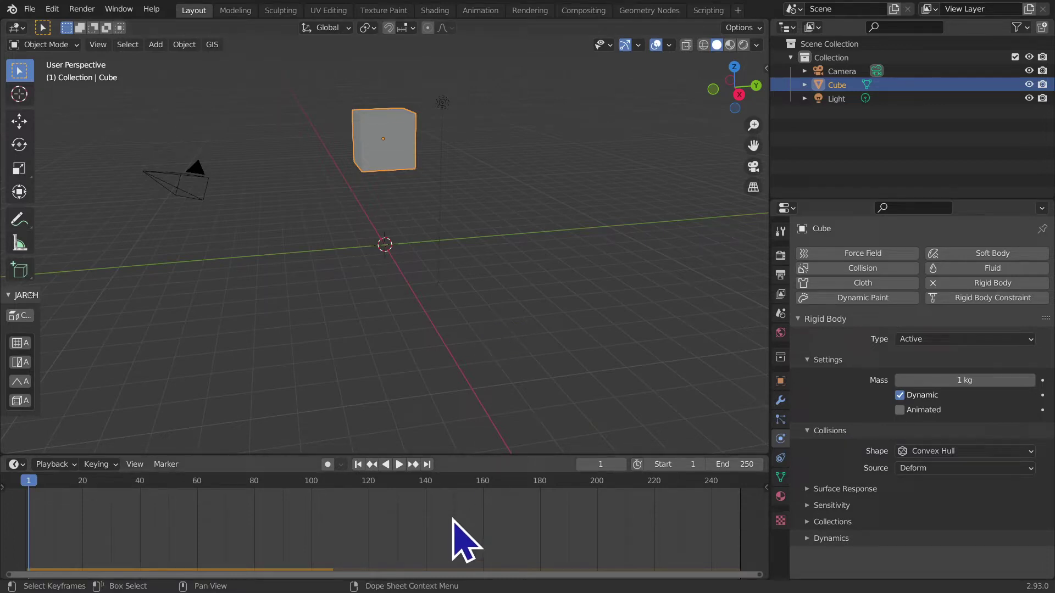
{"action": "left_click", "coordinate": [400, 465]}
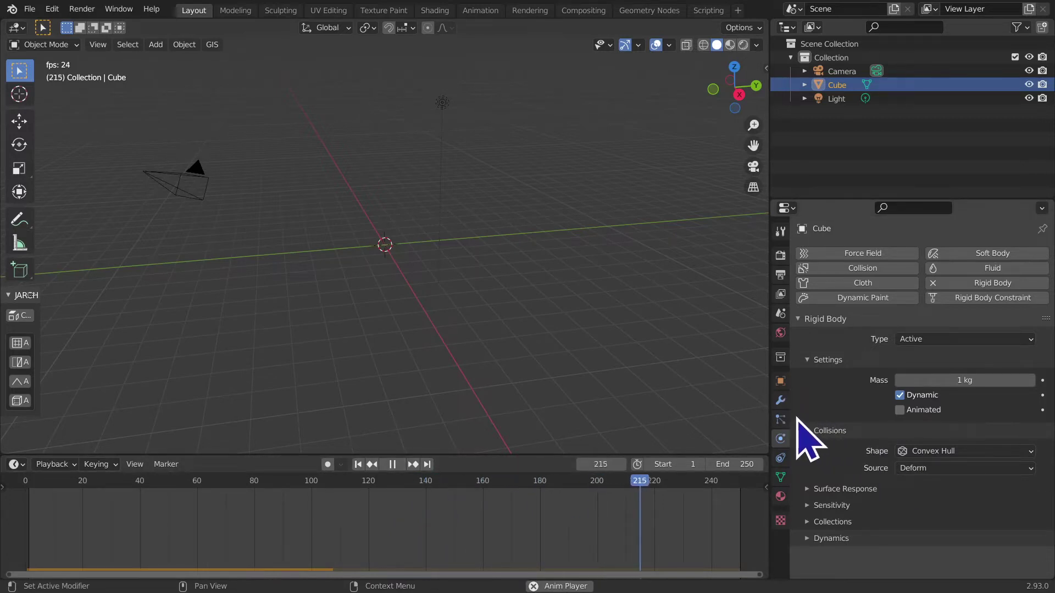
Step: Review the Collisions settings, keep rigid body type Active, then stop and rewind to frame 1
{"action": "left_click", "coordinate": [810, 431]}
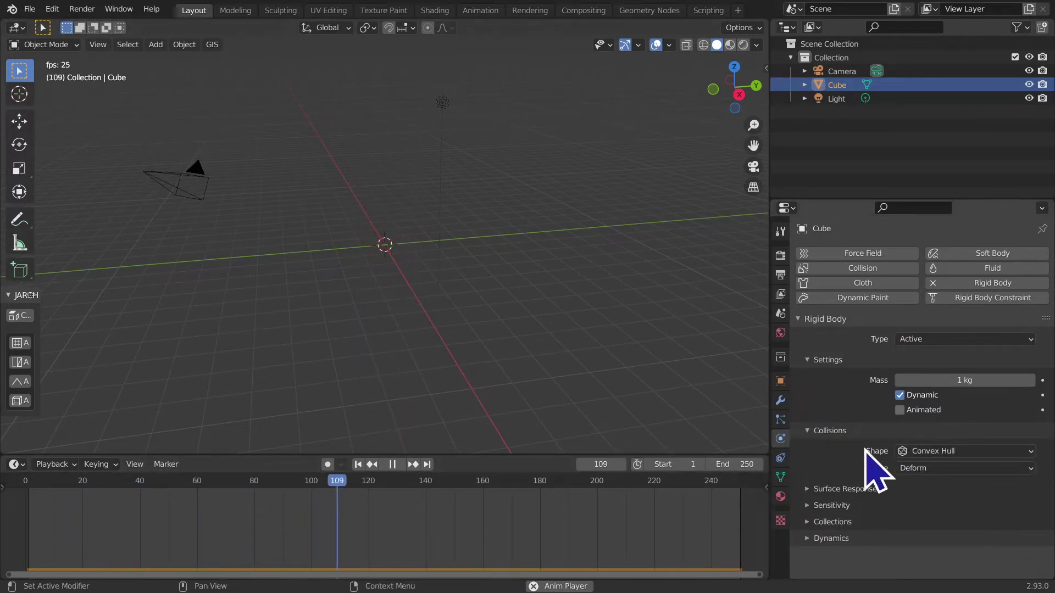
{"action": "left_click", "coordinate": [1021, 340]}
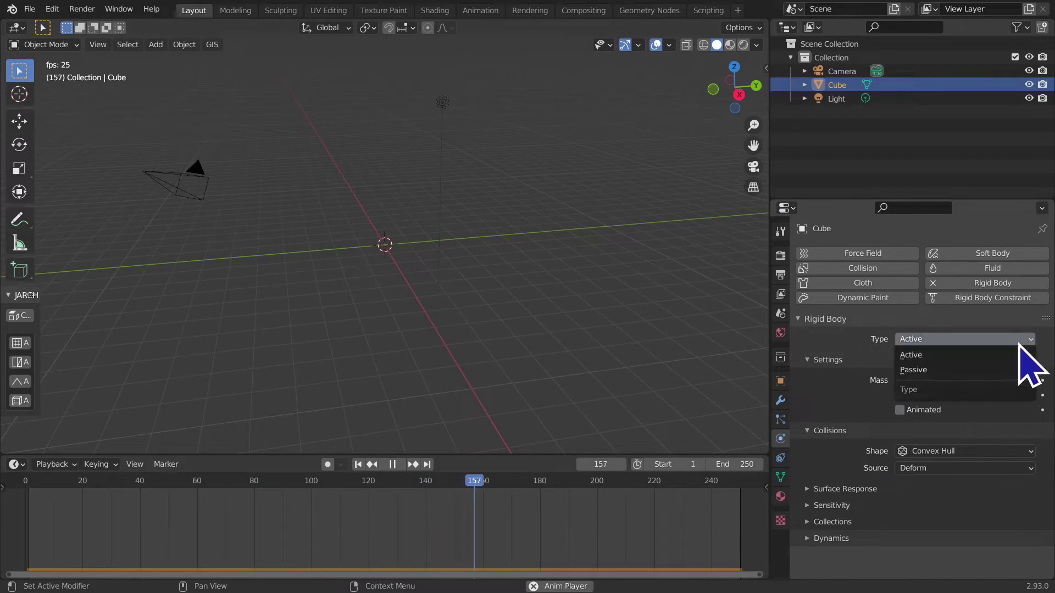
{"action": "left_click_drag", "start_coordinate": [1042, 323], "coordinate": [879, 352]}
{"action": "left_click", "coordinate": [830, 323]}
{"action": "left_click", "coordinate": [952, 323]}
{"action": "left_click_drag", "start_coordinate": [952, 329], "coordinate": [928, 549]}
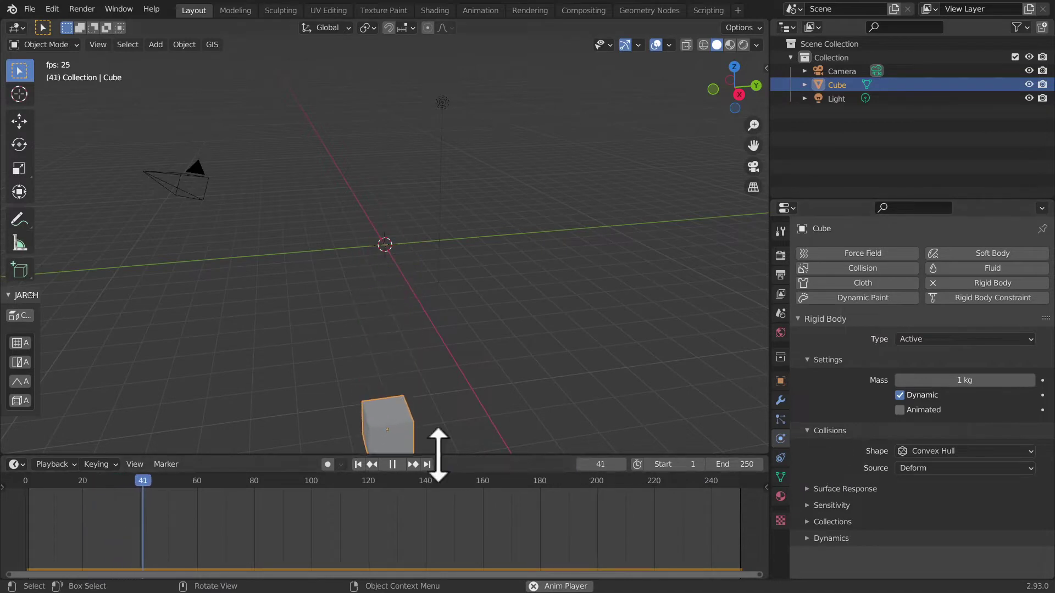
{"action": "left_click", "coordinate": [392, 465]}
{"action": "left_click", "coordinate": [357, 465]}
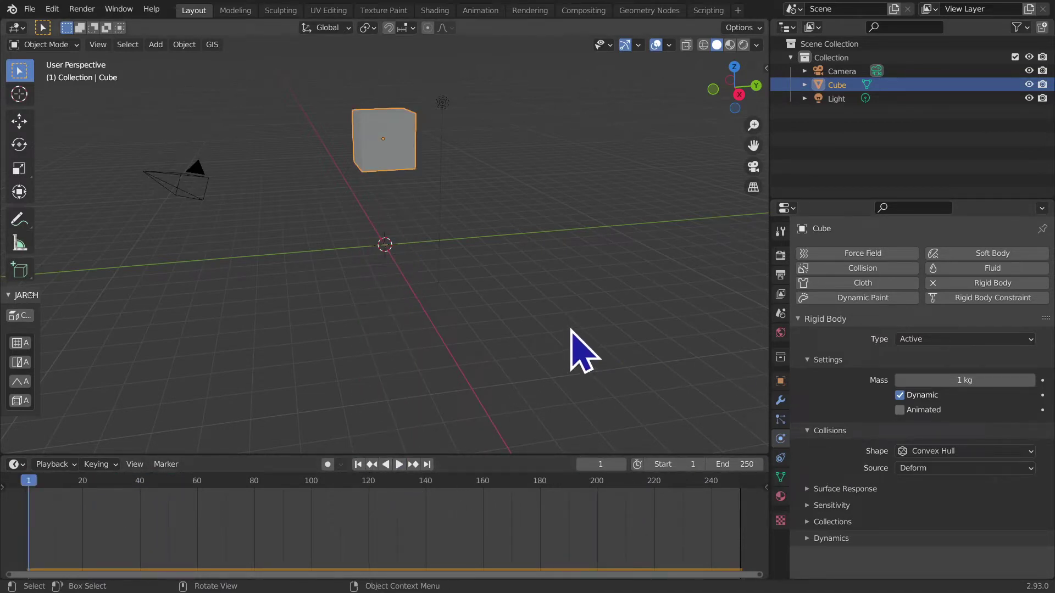
Step: Add a plane beneath the cube and scale it up about 4.5 times
{"action": "key", "text": "shift+a"}
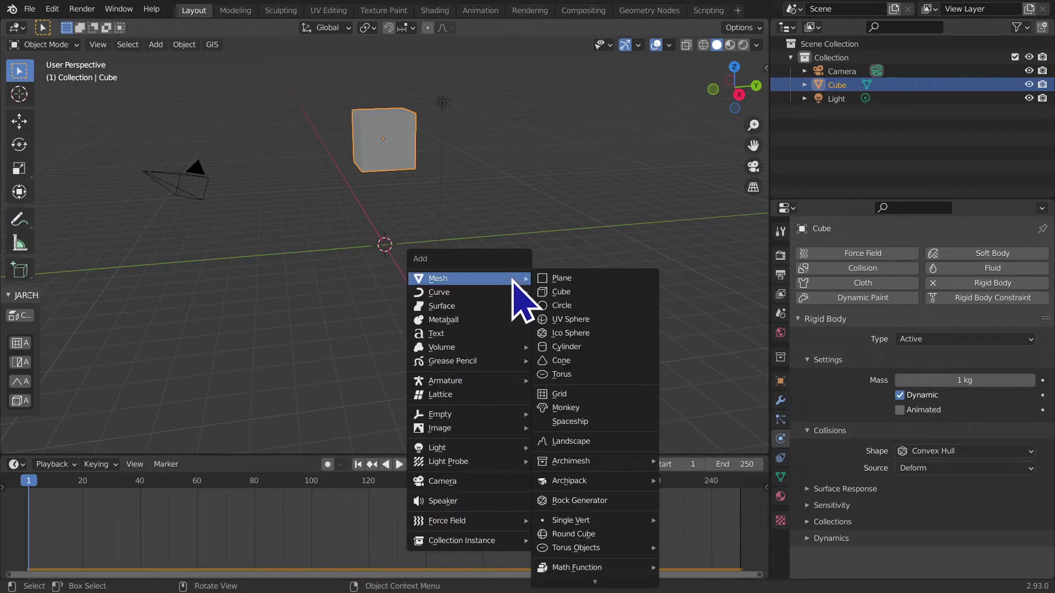
{"action": "left_click", "coordinate": [561, 278]}
{"action": "key", "text": "s"}
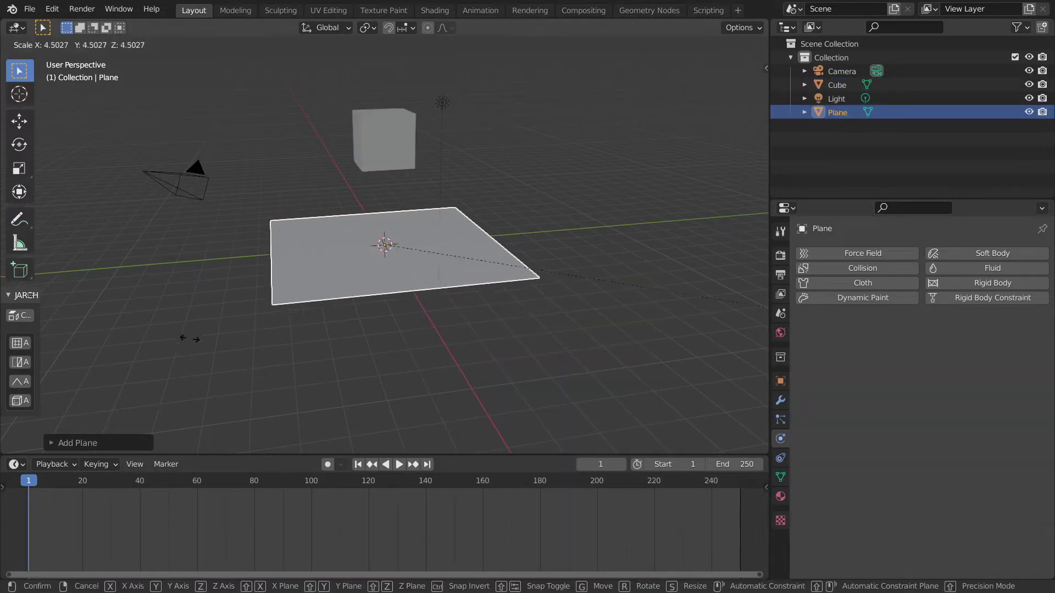
{"action": "left_click", "coordinate": [319, 354]}
Step: Apply the plane's scale, then reselect the cube
{"action": "key", "text": "ctrl+a"}
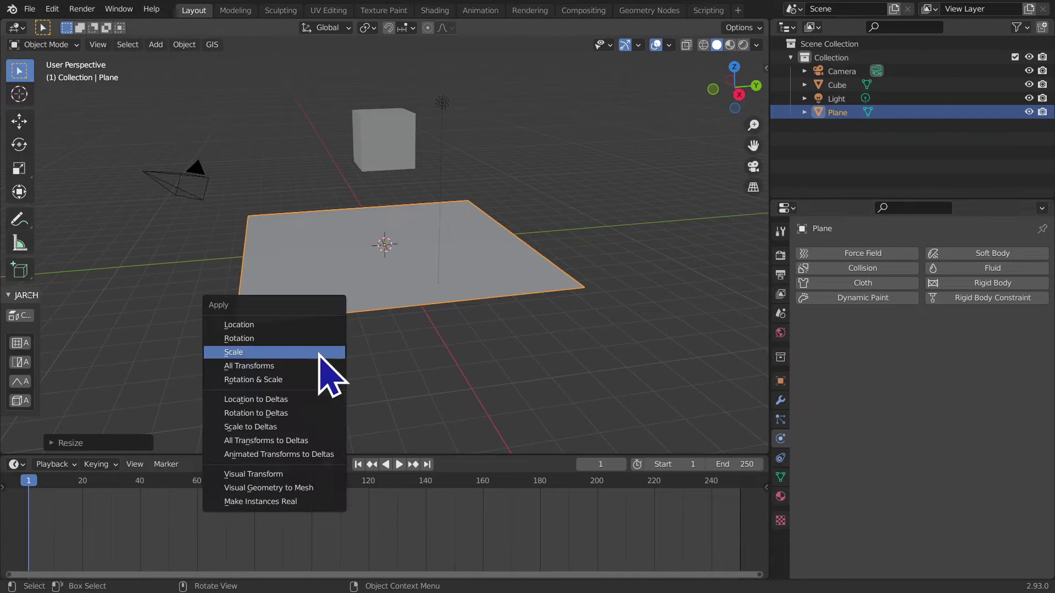
{"action": "left_click", "coordinate": [321, 354]}
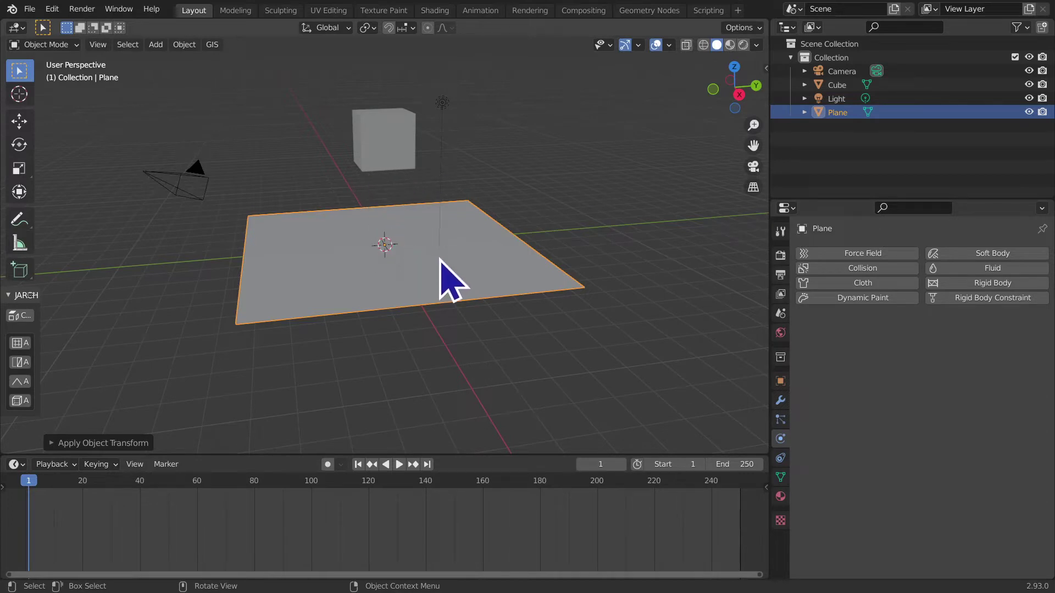
{"action": "left_click", "coordinate": [389, 156]}
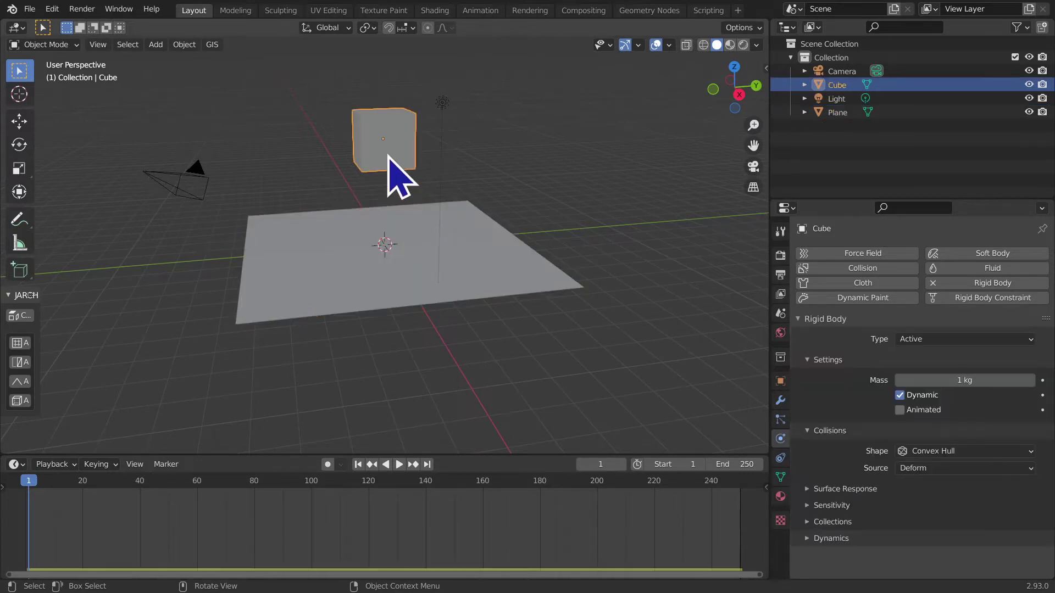
{"action": "left_click", "coordinate": [396, 244]}
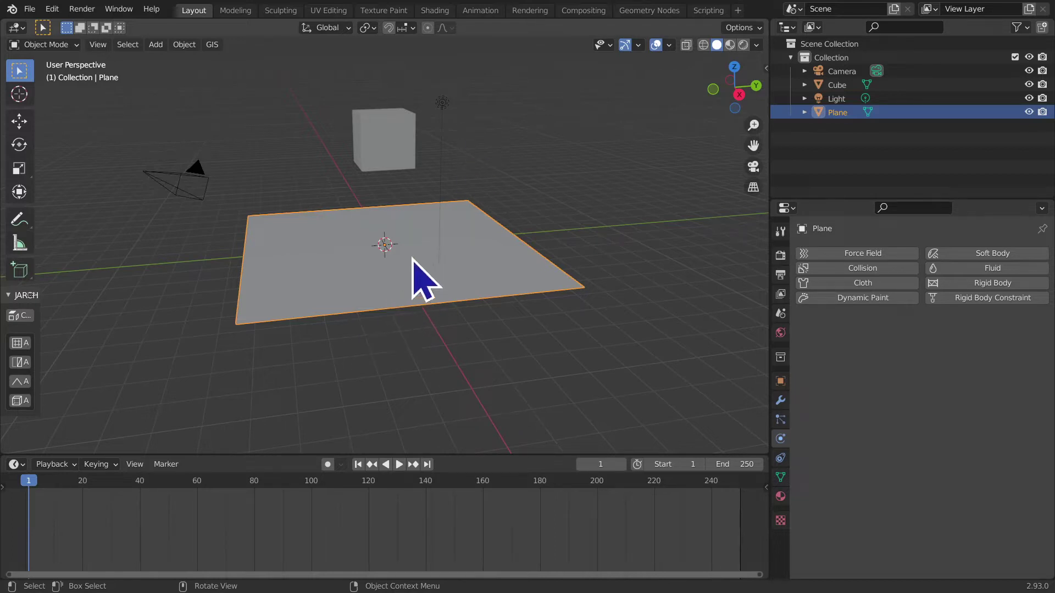
{"action": "left_click", "coordinate": [397, 157]}
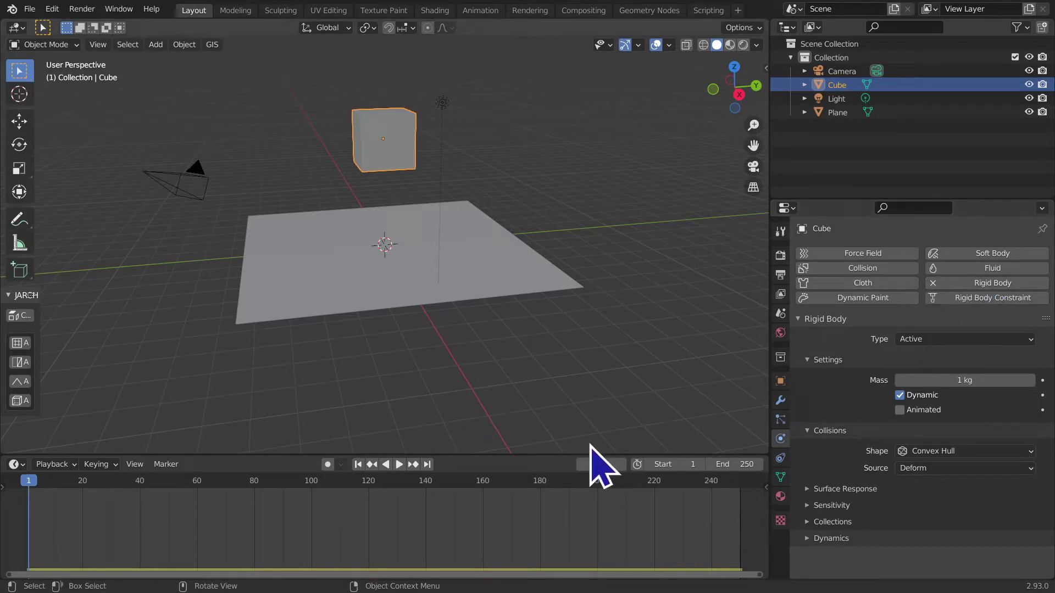
{"action": "left_click", "coordinate": [245, 264]}
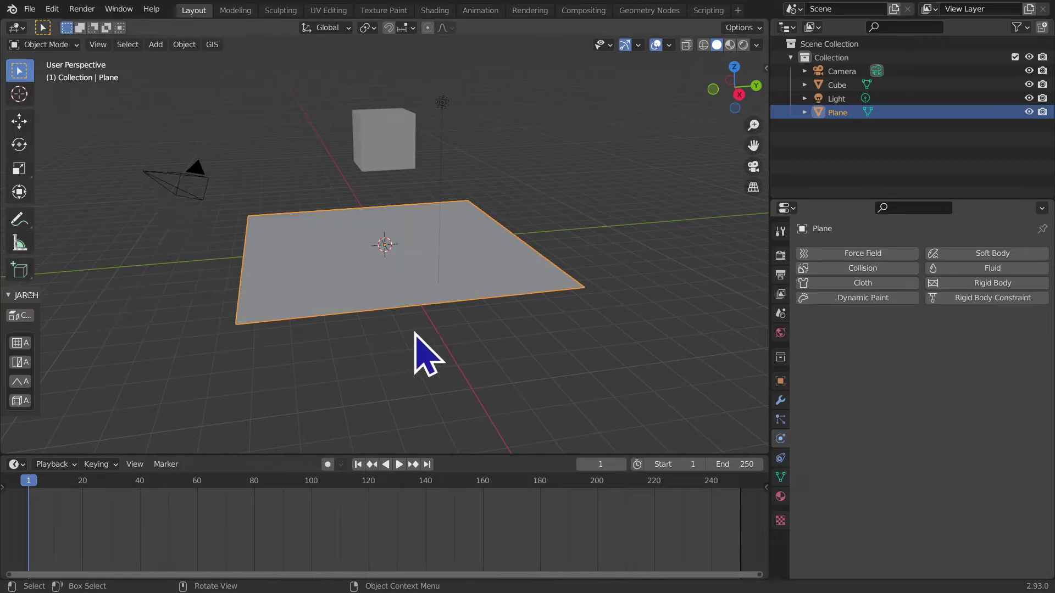
Step: Play the drop, rewind to frame 1, give the plane Collision physics, and replay
{"action": "key", "text": "space"}
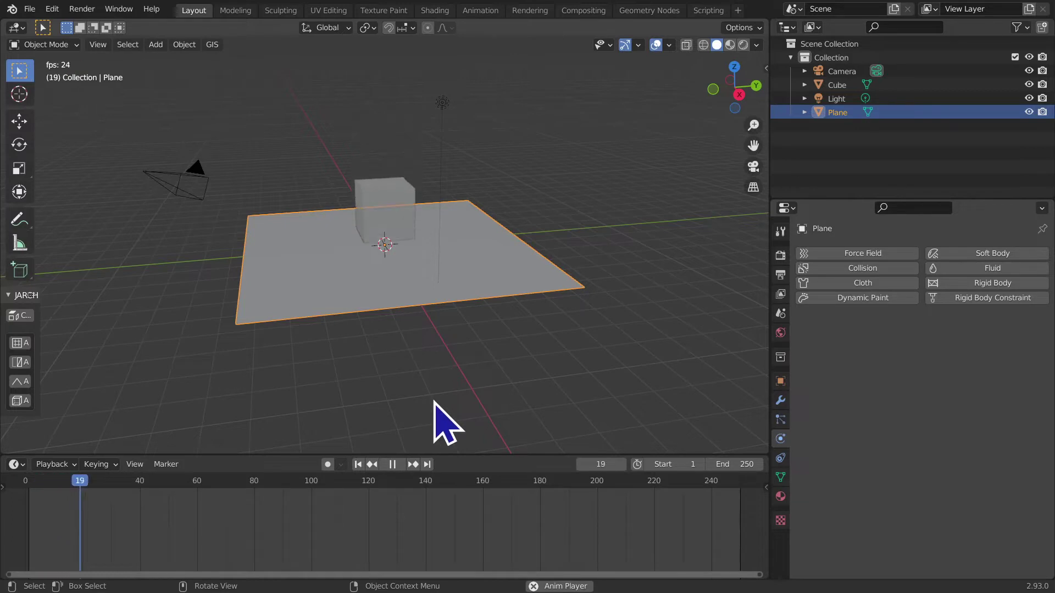
{"action": "key", "text": "space"}
{"action": "left_click", "coordinate": [358, 466]}
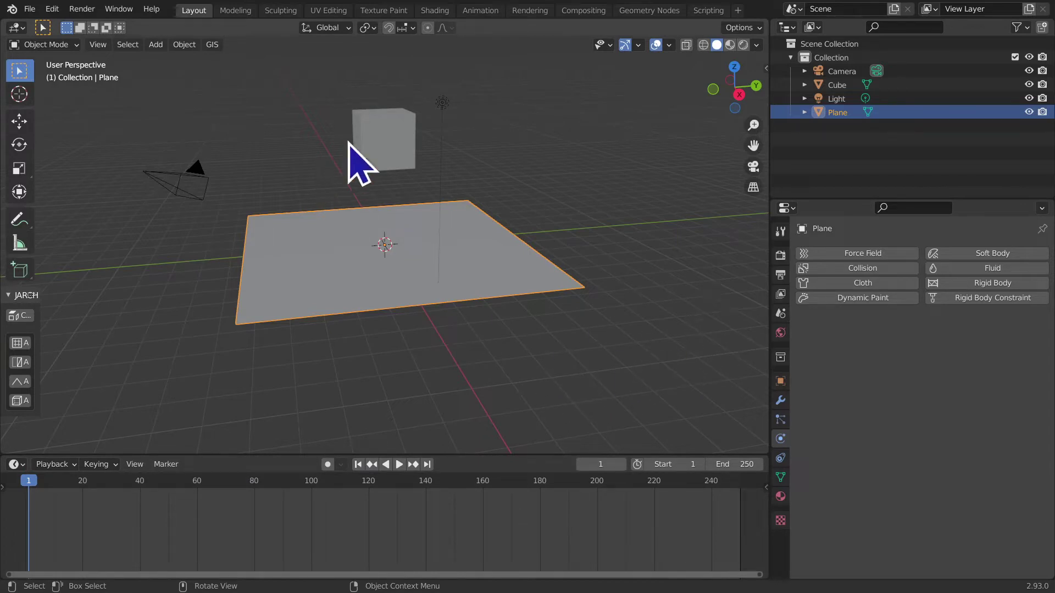
{"action": "left_click", "coordinate": [834, 272]}
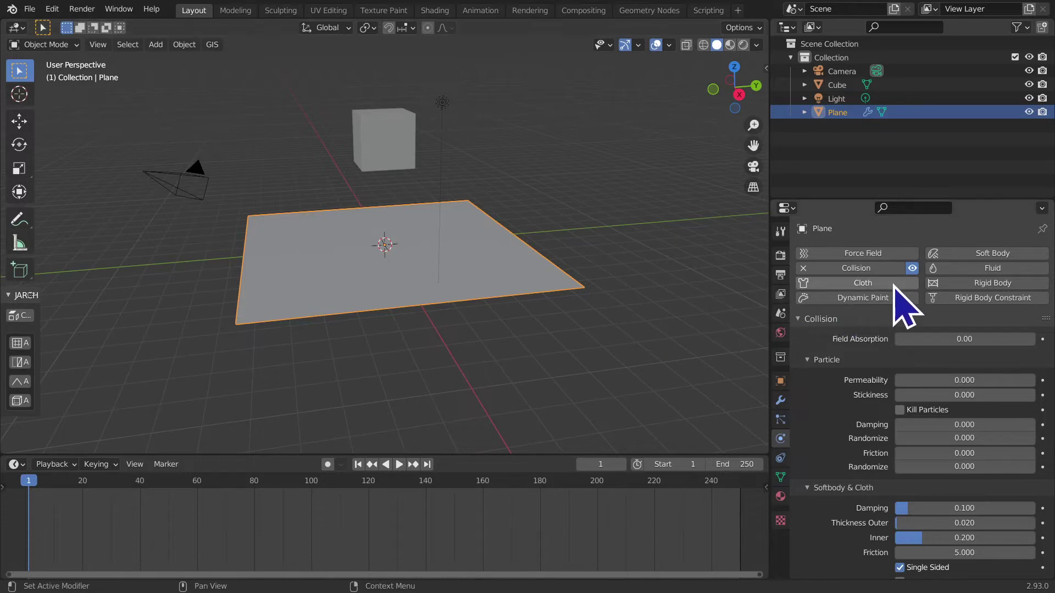
{"action": "key", "text": "space"}
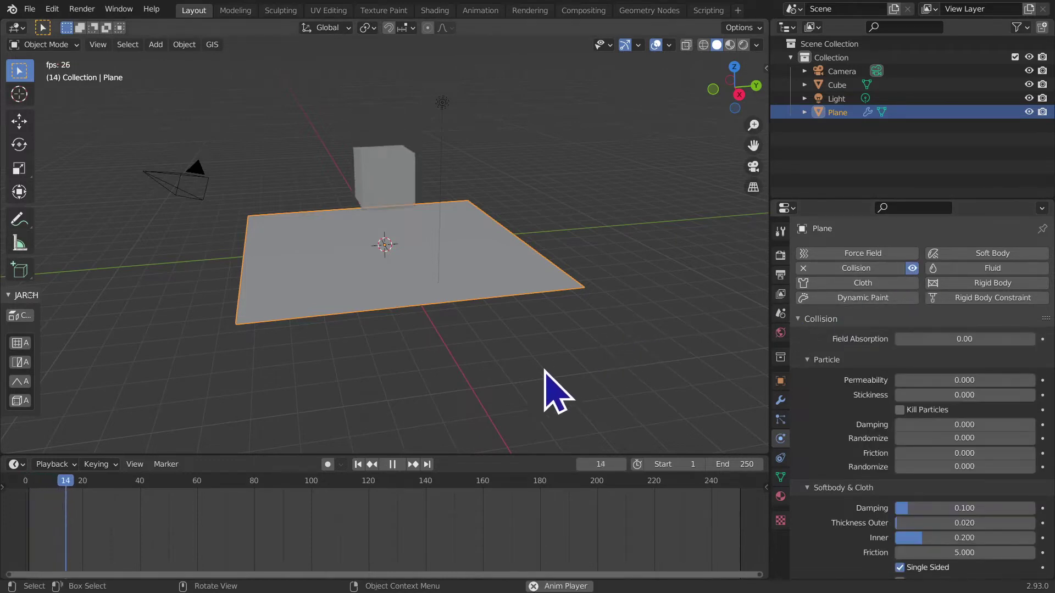
Step: Stop playback, rewind to frame 1, and delete the plane's Collision physics
{"action": "key", "text": "space"}
{"action": "left_click", "coordinate": [360, 467]}
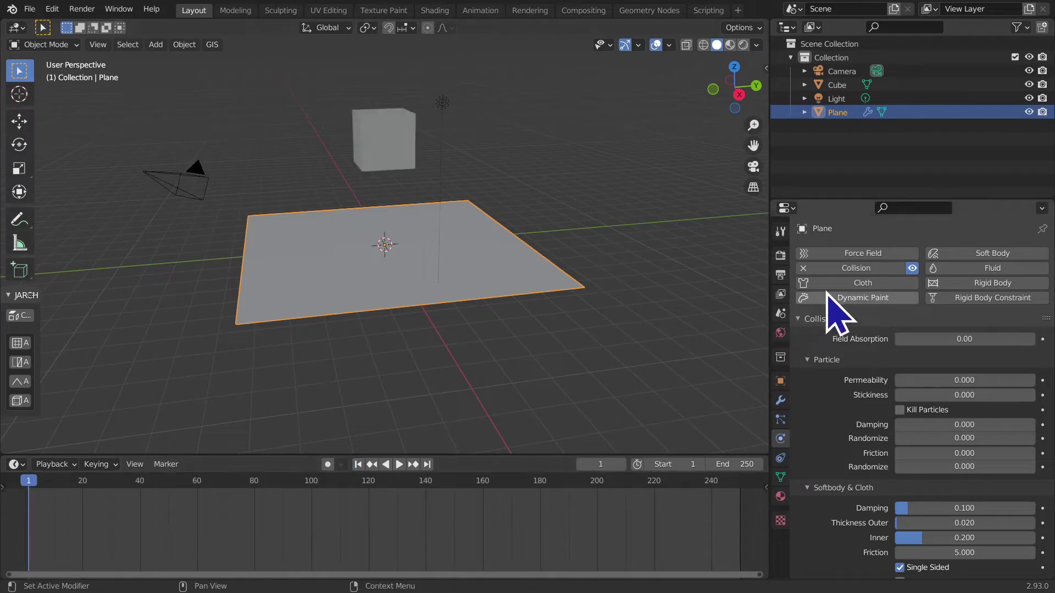
{"action": "left_click", "coordinate": [859, 268]}
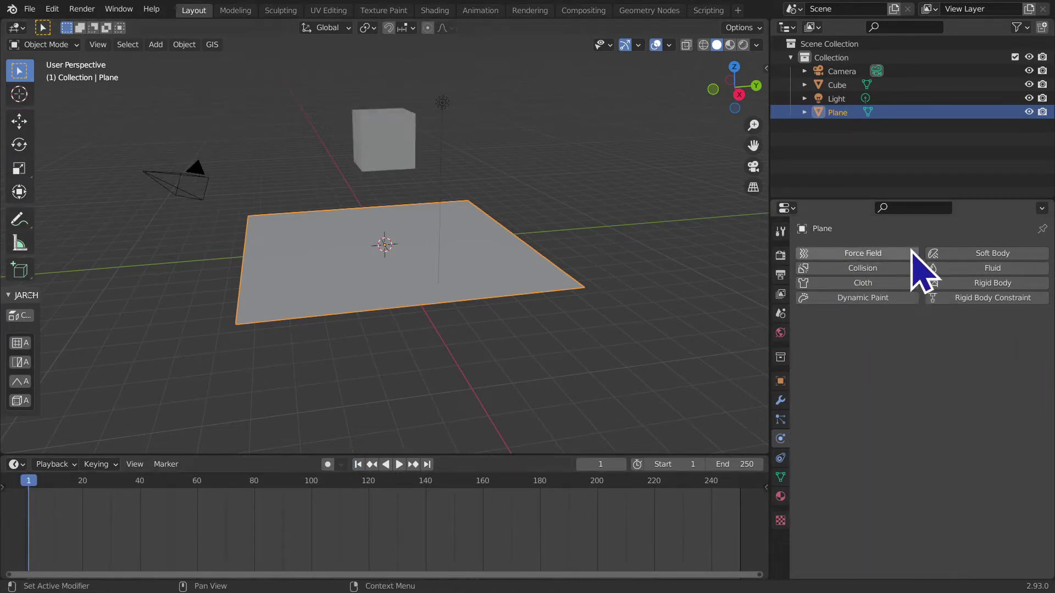
Step: Select the cube, then the plane, then the cube again
{"action": "left_click", "coordinate": [405, 141]}
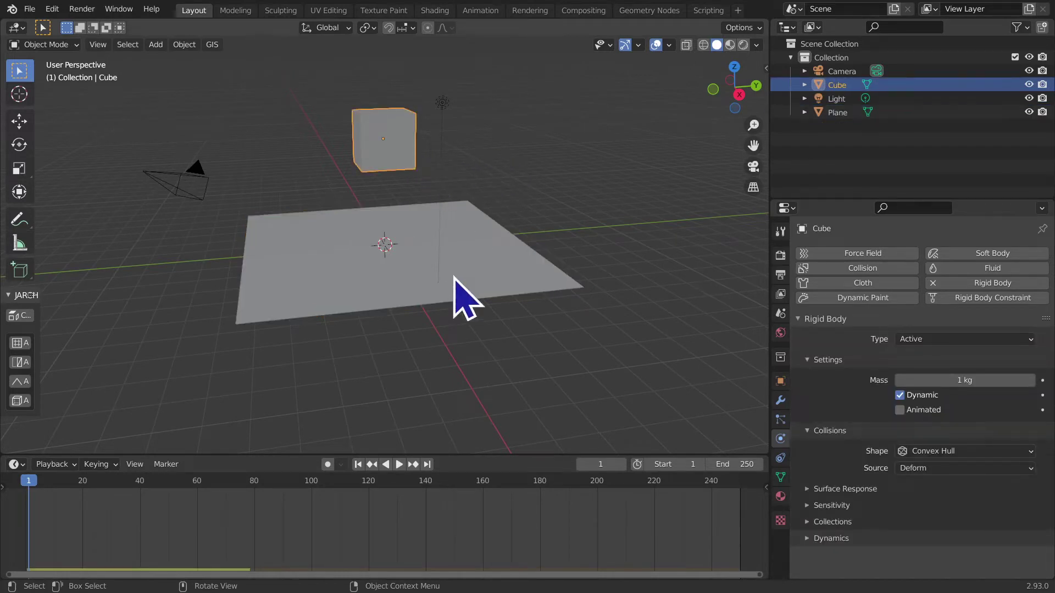
{"action": "left_click", "coordinate": [454, 277]}
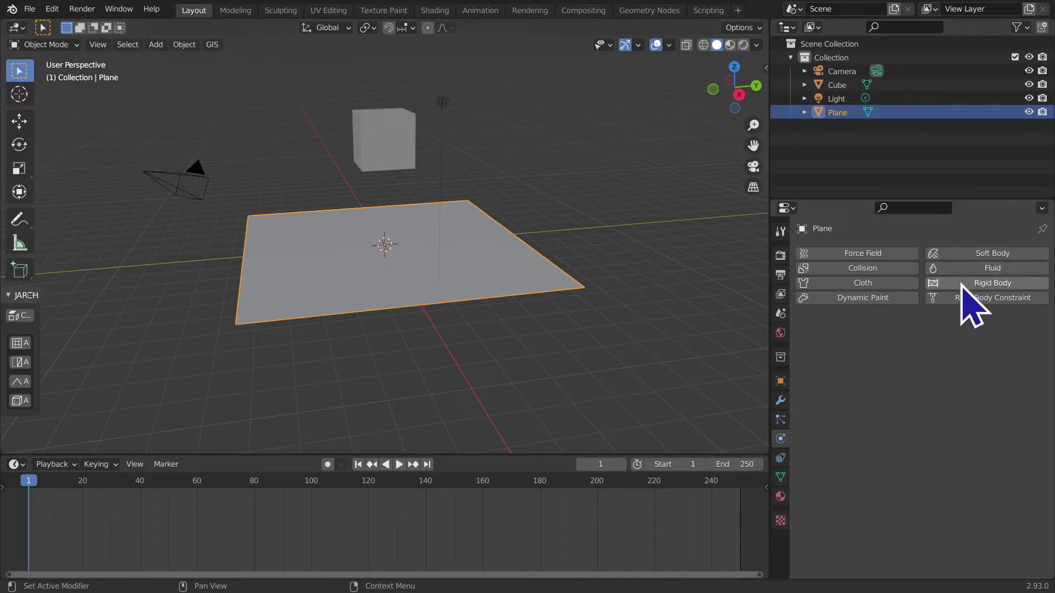
{"action": "left_click", "coordinate": [372, 158]}
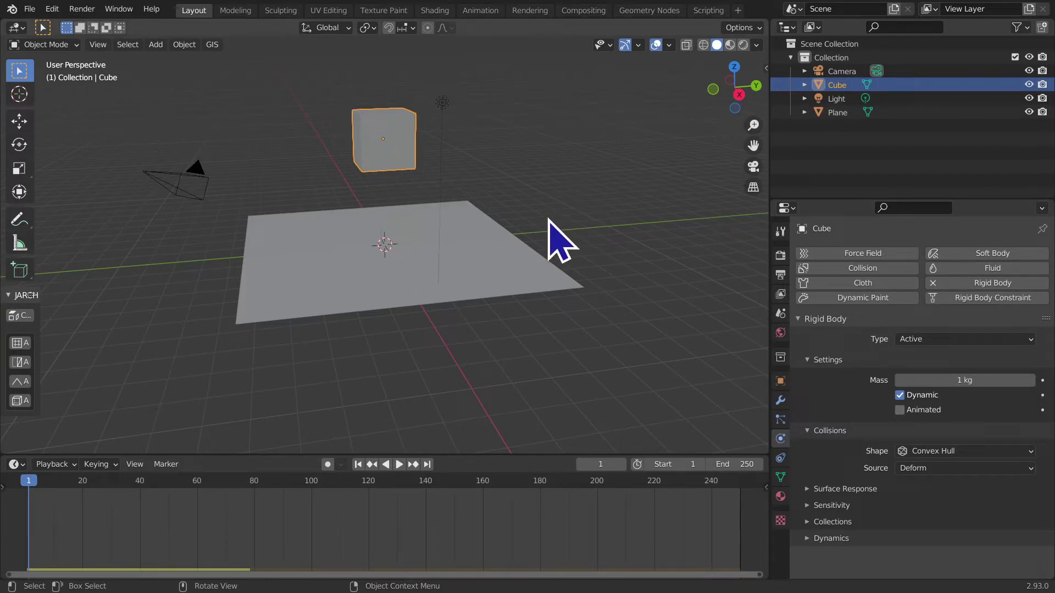
Step: Select the plane beneath the cube in the viewport
{"action": "left_click", "coordinate": [520, 263]}
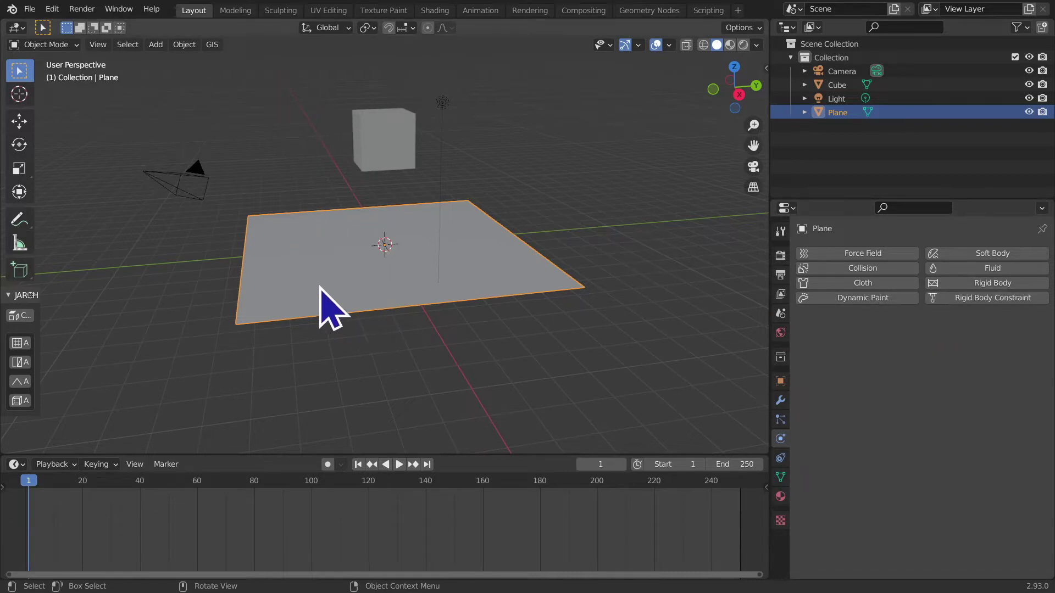
Step: Give the plane an Active rigid body, test-play the simulation, and rewind to frame 1
{"action": "left_click", "coordinate": [1008, 286]}
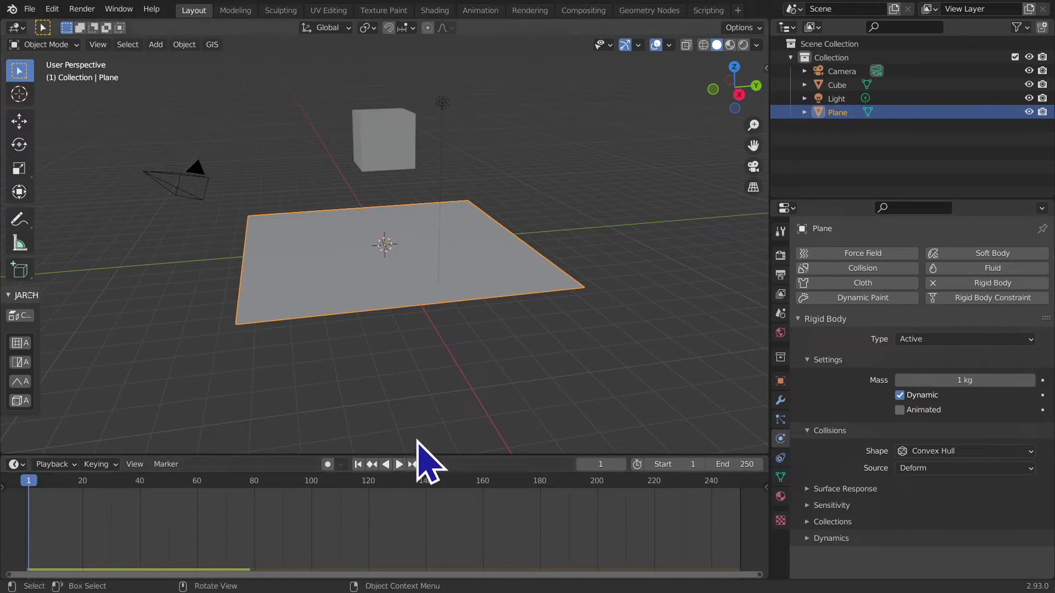
{"action": "key", "text": "space"}
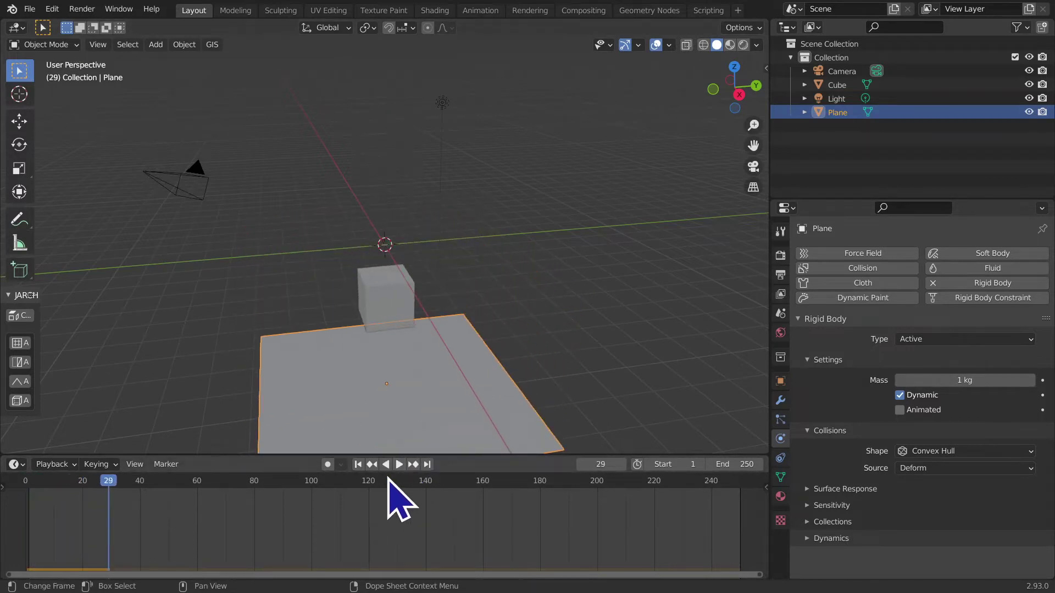
{"action": "key", "text": "Escape"}
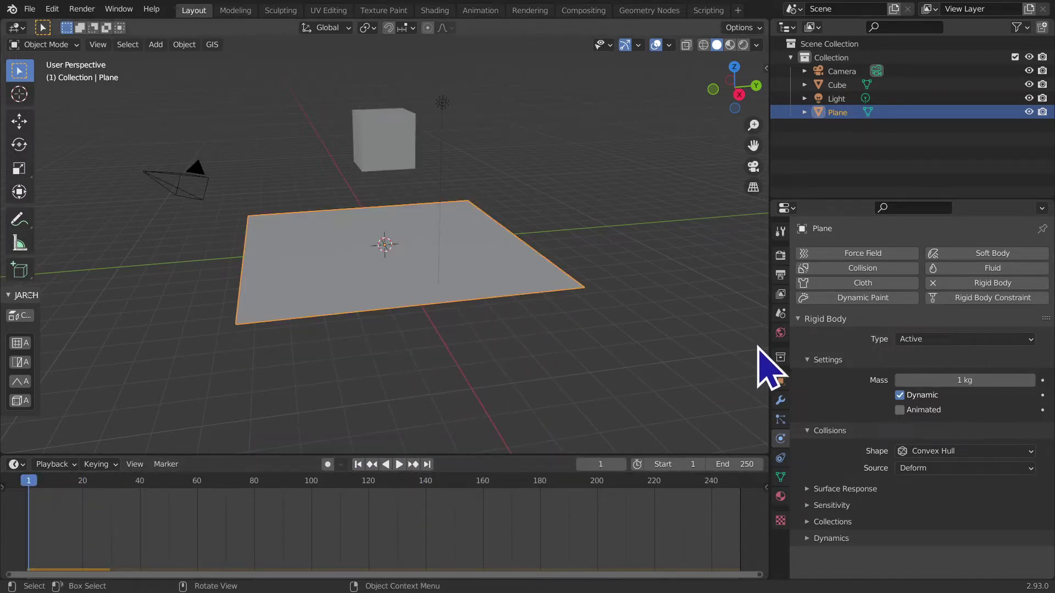
{"action": "left_click", "coordinate": [925, 339]}
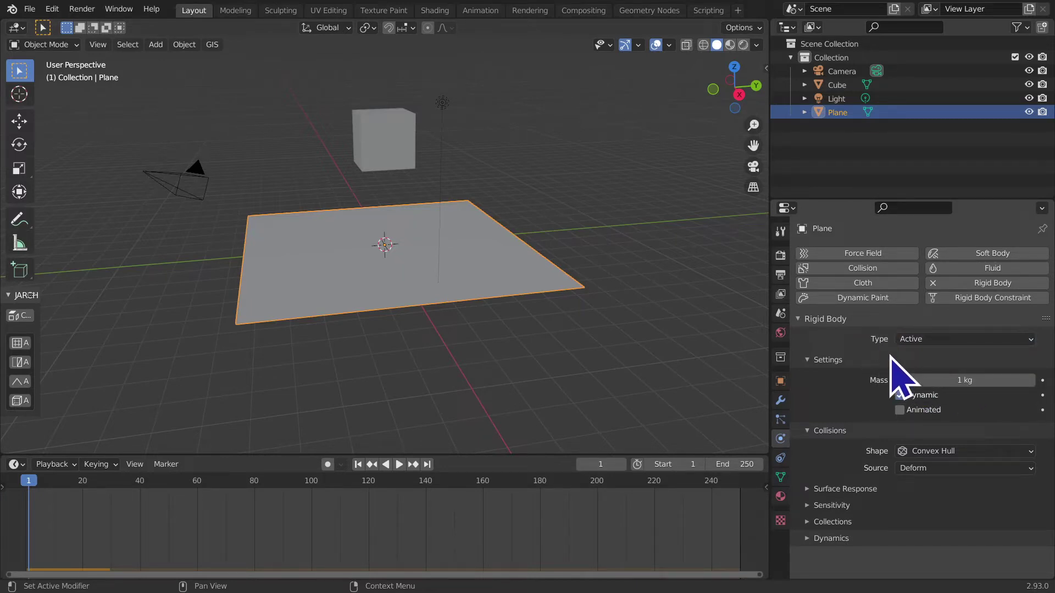
Step: Set the plane's rigid body type to Passive and play the simulation so the cube lands on it
{"action": "left_click", "coordinate": [925, 338]}
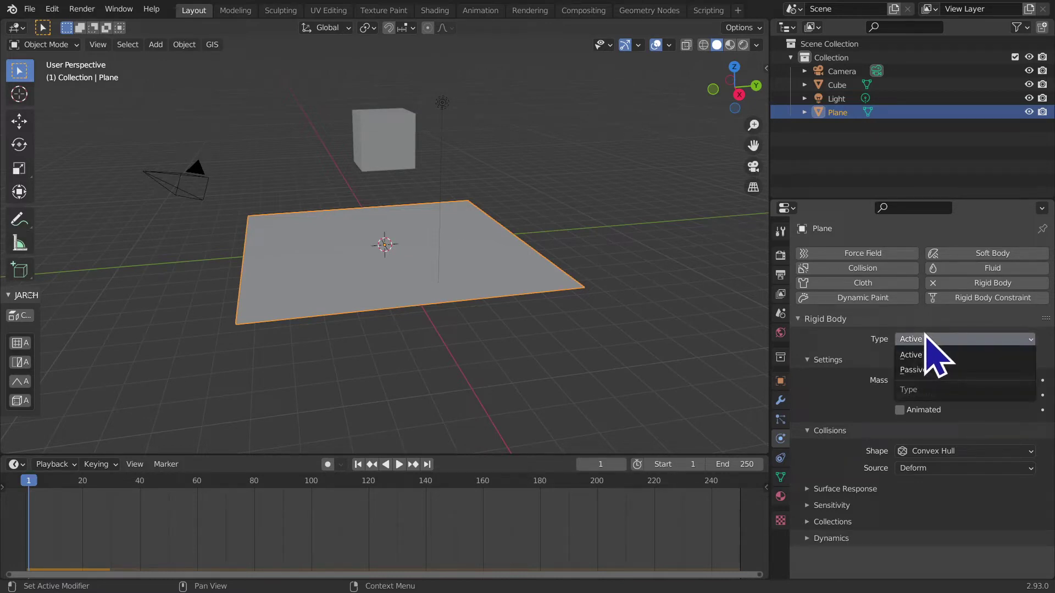
{"action": "left_click", "coordinate": [925, 336]}
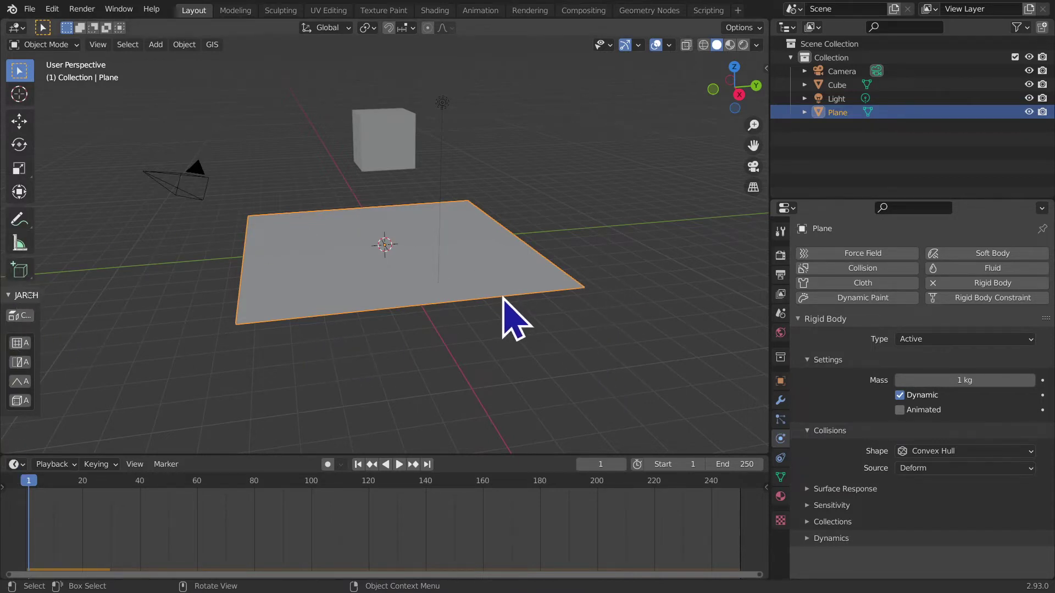
{"action": "left_click", "coordinate": [916, 340]}
{"action": "mouse_move", "coordinate": [932, 370]}
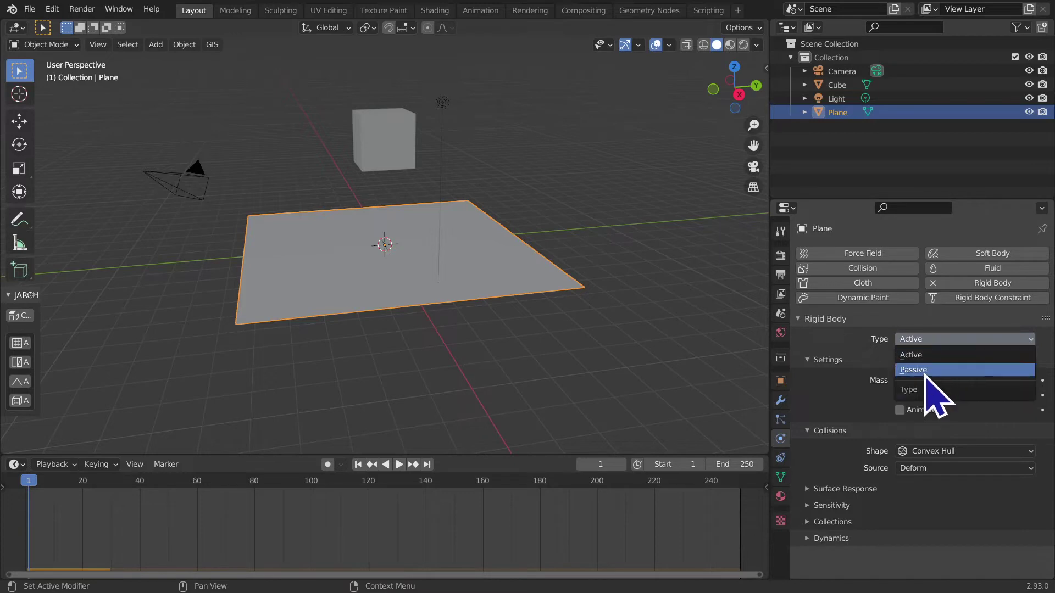
{"action": "left_click", "coordinate": [924, 371]}
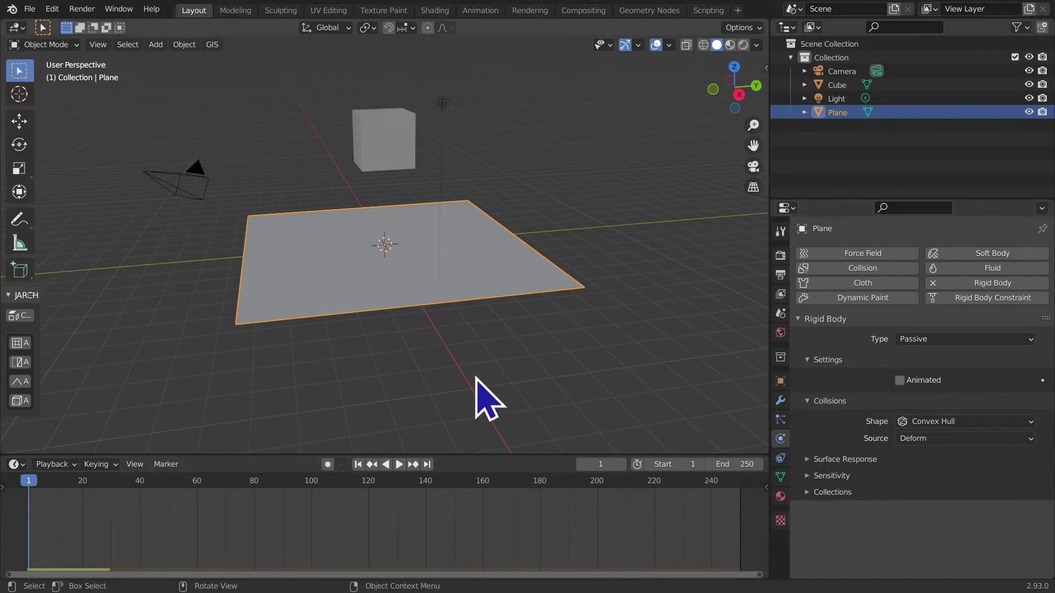
{"action": "key", "text": "space"}
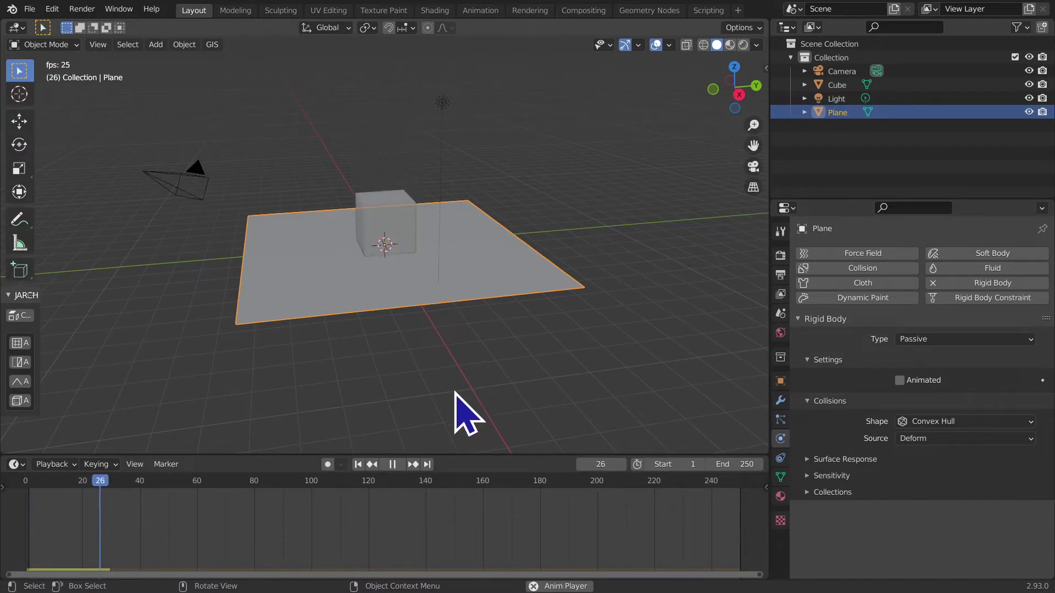
{"action": "middle_click_drag", "start_coordinate": [455, 389], "coordinate": [460, 372]}
{"action": "key", "text": "space"}
{"action": "scroll", "coordinate": [448, 314], "scroll_direction": "up", "scroll_amount": 2}
{"action": "scroll", "coordinate": [436, 337], "scroll_direction": "up", "scroll_amount": 3}
{"action": "mouse_move", "coordinate": [436, 337]}
{"action": "middle_mouse_down"}
{"action": "mouse_move", "coordinate": [378, 215]}
{"action": "mouse_move", "coordinate": [438, 242]}
{"action": "middle_mouse_up"}
{"action": "left_click", "coordinate": [394, 223]}
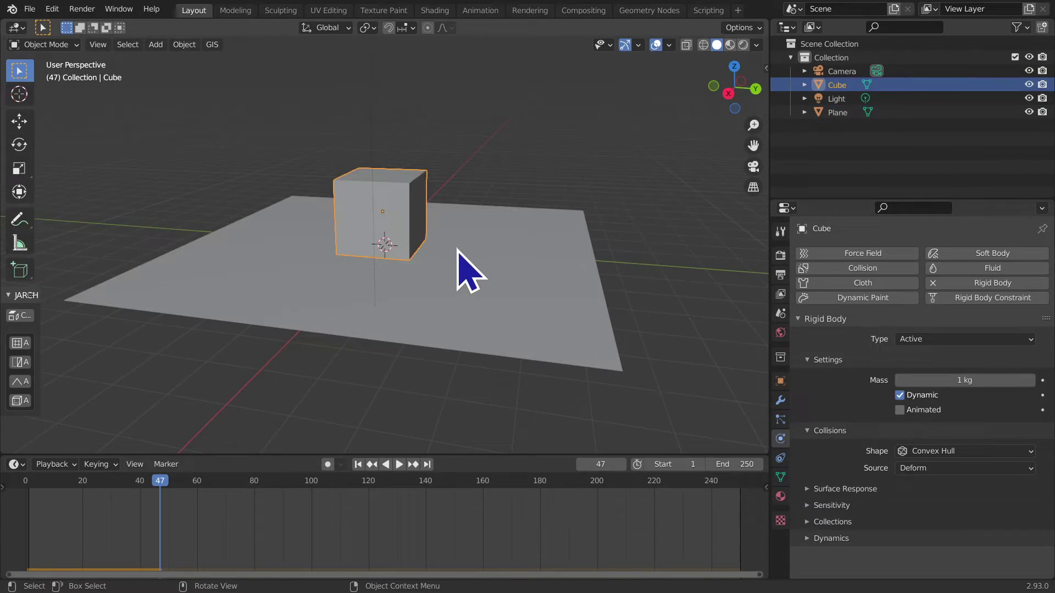
{"action": "scroll", "coordinate": [478, 266], "scroll_direction": "up", "scroll_amount": 2}
{"action": "mouse_move", "coordinate": [607, 289]}
{"action": "middle_mouse_down"}
{"action": "mouse_move", "coordinate": [572, 400]}
{"action": "mouse_move", "coordinate": [610, 330]}
{"action": "mouse_move", "coordinate": [507, 254]}
{"action": "middle_mouse_up"}
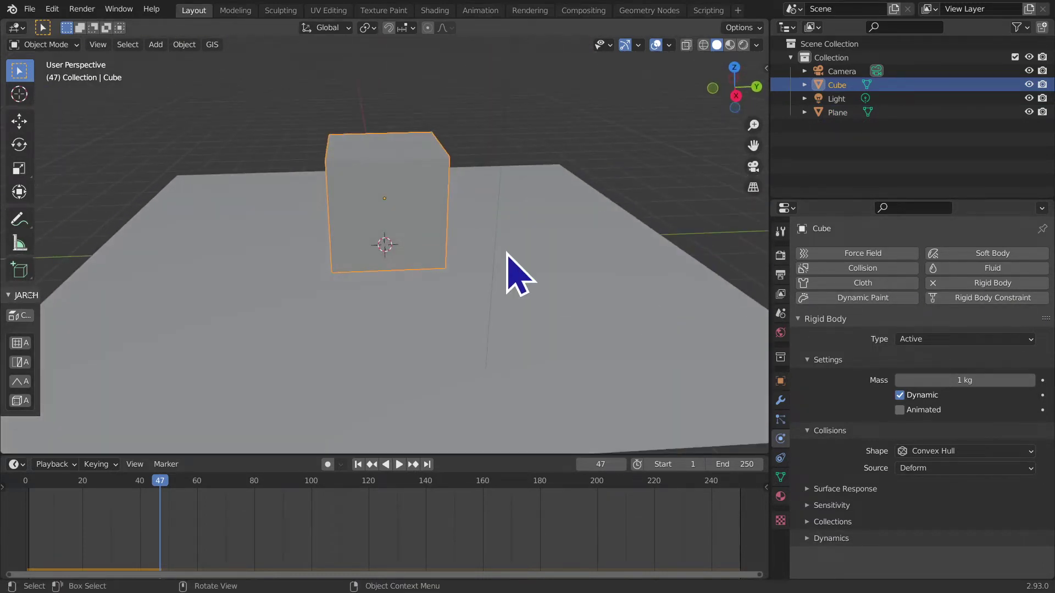
{"action": "left_click", "coordinate": [357, 464]}
{"action": "scroll", "coordinate": [396, 351], "scroll_direction": "down", "scroll_amount": 5}
{"action": "key", "text": "space"}
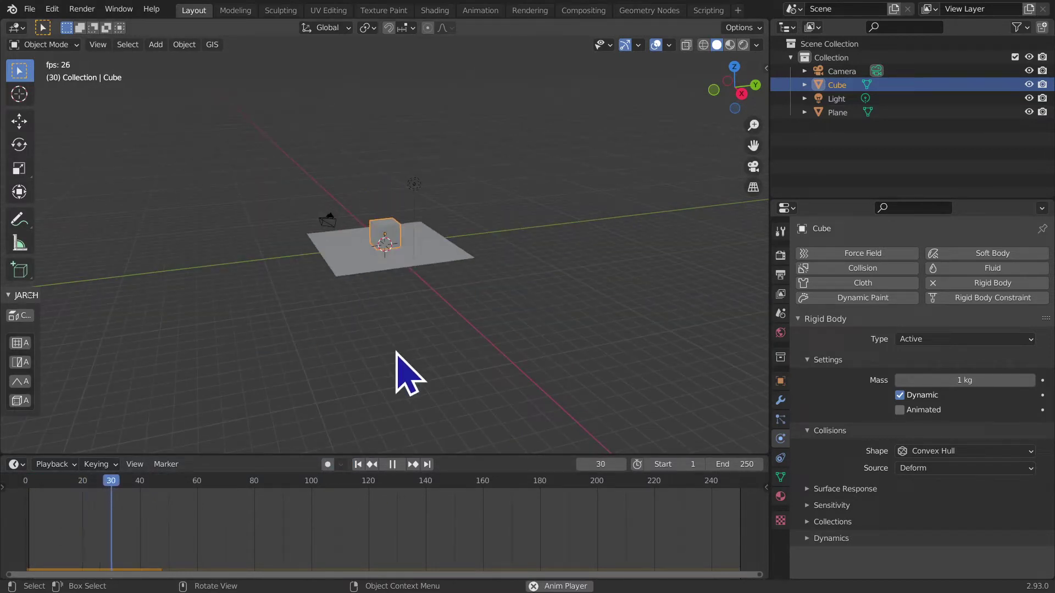
{"action": "middle_click_drag", "start_coordinate": [502, 401], "coordinate": [464, 384]}
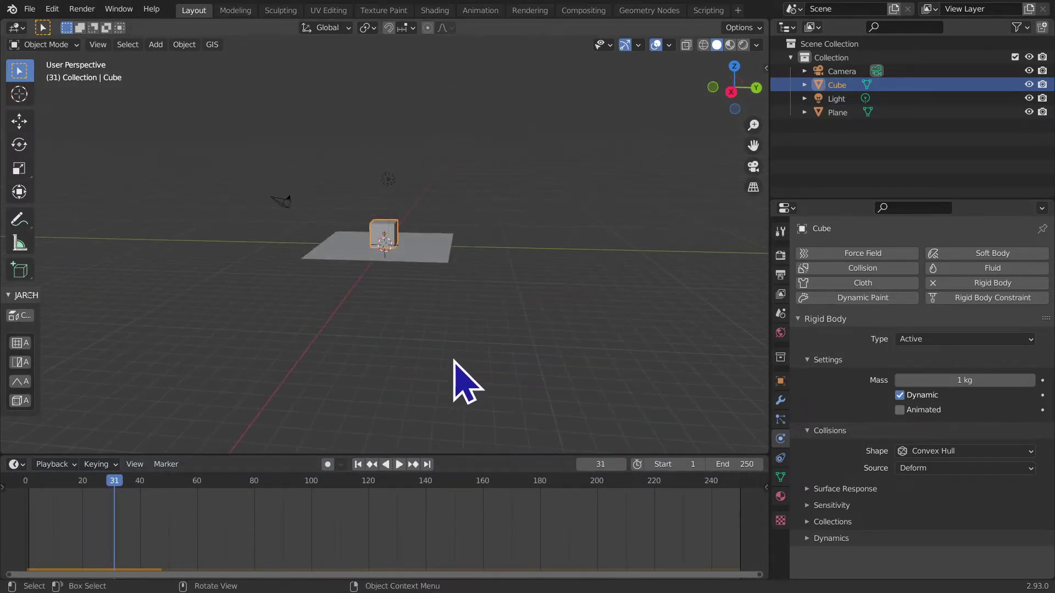
{"action": "left_click", "coordinate": [362, 465]}
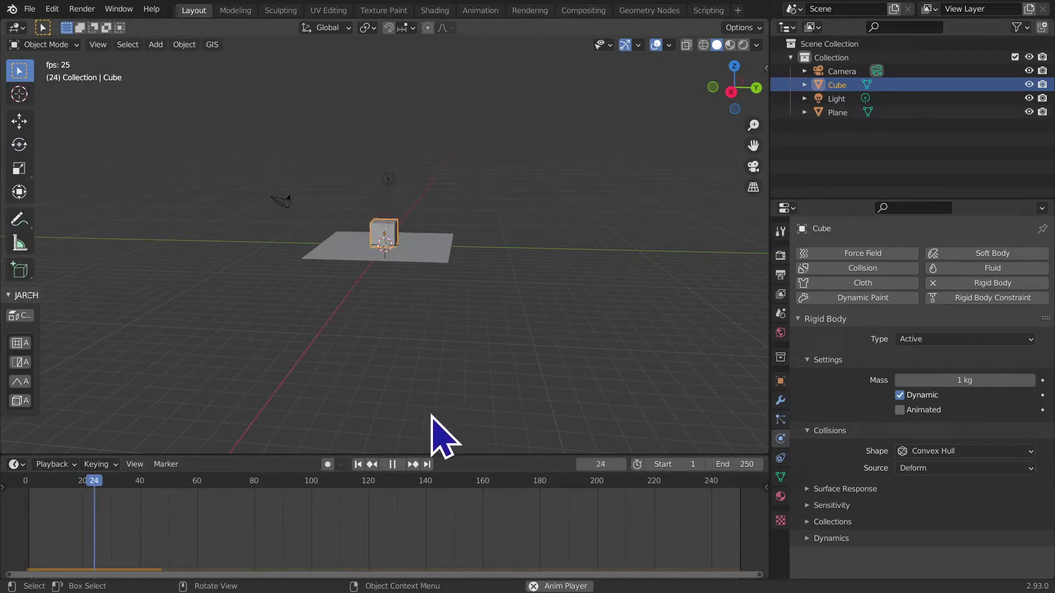
{"action": "left_click", "coordinate": [360, 466]}
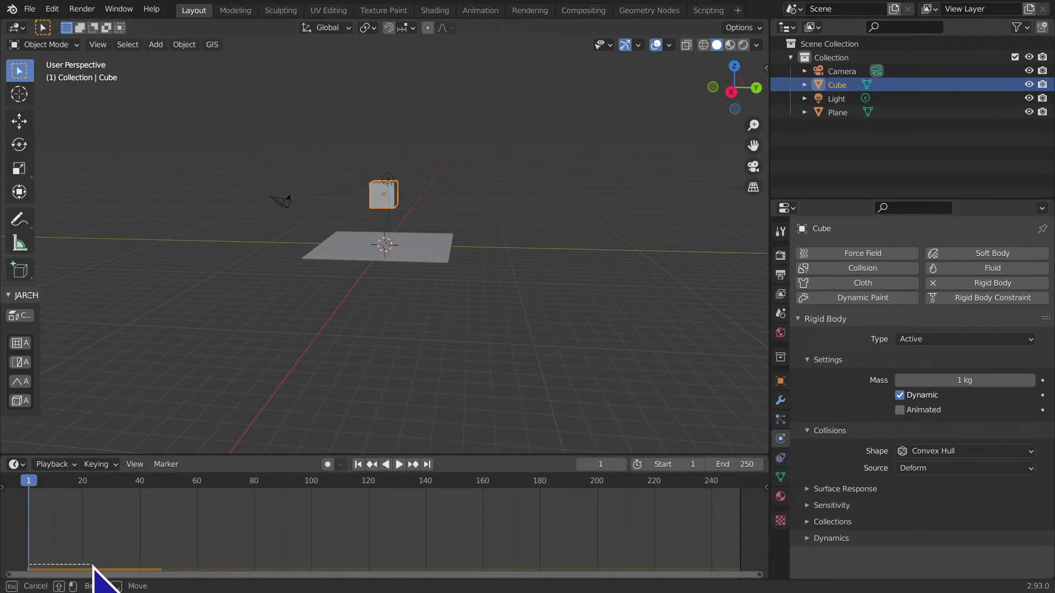
{"action": "key", "text": "space"}
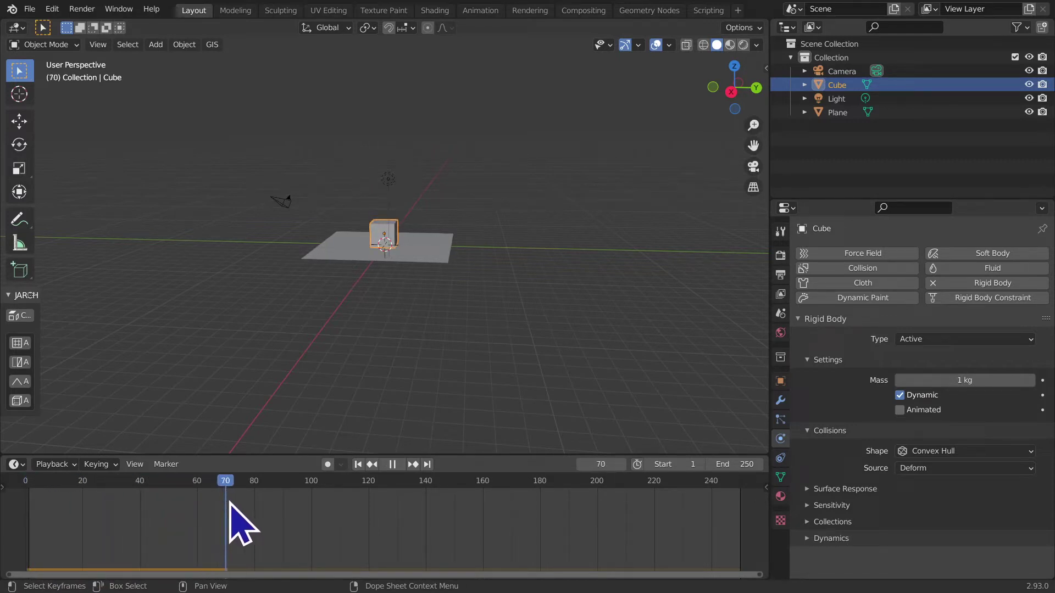
{"action": "mouse_move", "coordinate": [463, 522]}
{"action": "left_mouse_down"}
{"action": "mouse_move", "coordinate": [352, 512]}
{"action": "mouse_move", "coordinate": [427, 493]}
{"action": "mouse_move", "coordinate": [336, 501]}
{"action": "mouse_move", "coordinate": [565, 483]}
{"action": "mouse_move", "coordinate": [314, 495]}
{"action": "mouse_move", "coordinate": [589, 528]}
{"action": "left_mouse_up"}
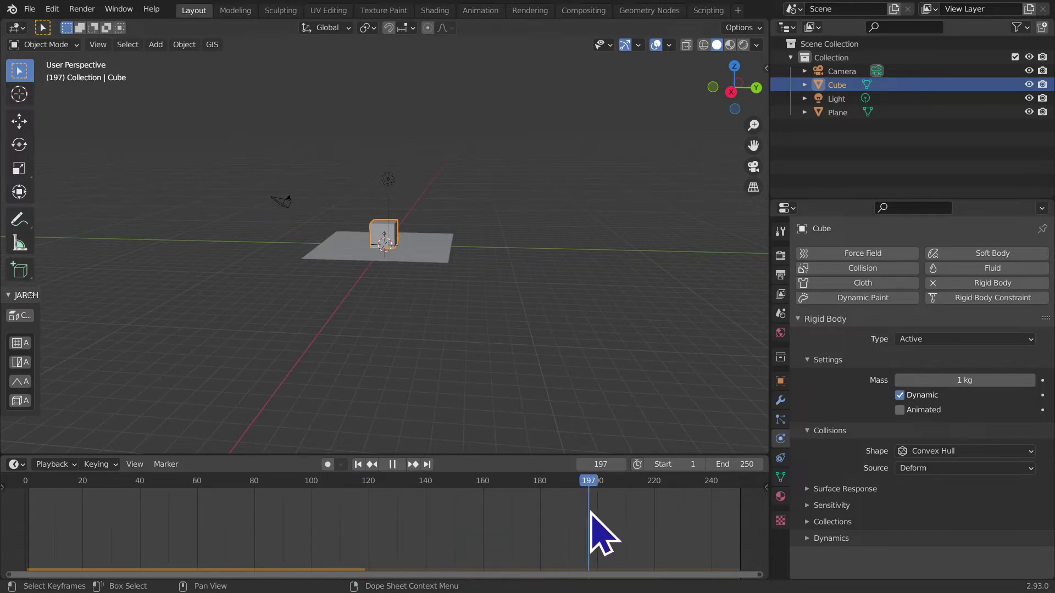
{"action": "left_click", "coordinate": [402, 467]}
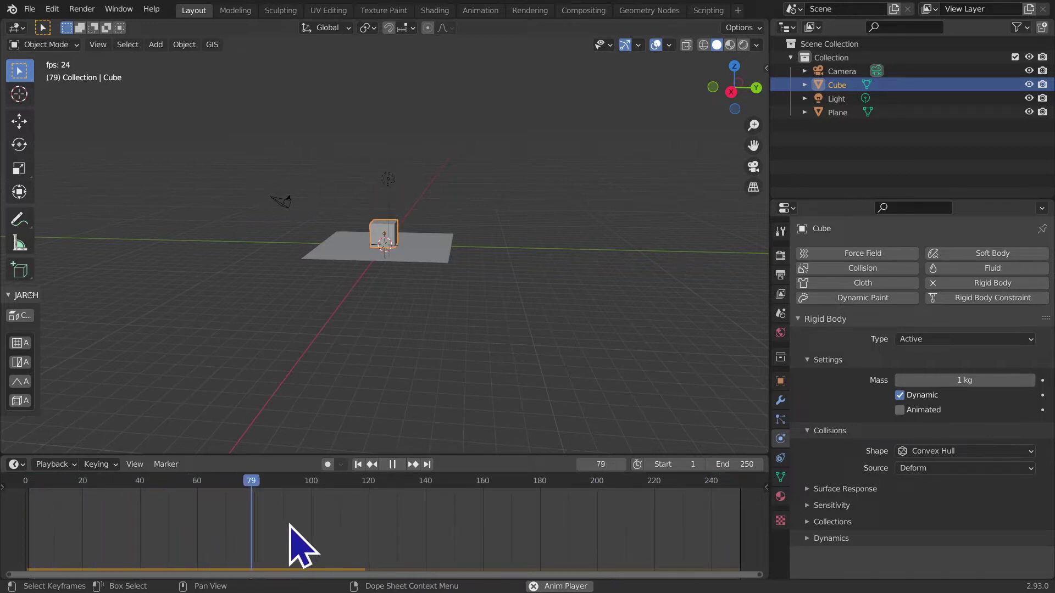
{"action": "scroll", "coordinate": [354, 444], "scroll_direction": "up", "scroll_amount": 3}
{"action": "scroll", "coordinate": [401, 412], "scroll_direction": "up", "scroll_amount": 2}
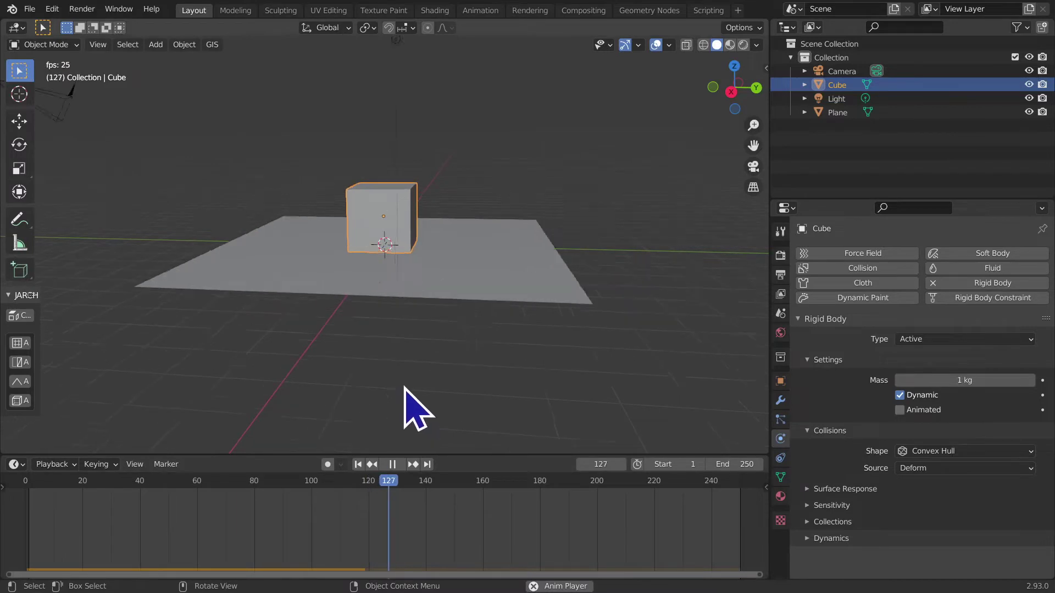
{"action": "scroll", "coordinate": [412, 387], "scroll_direction": "up", "scroll_amount": 2}
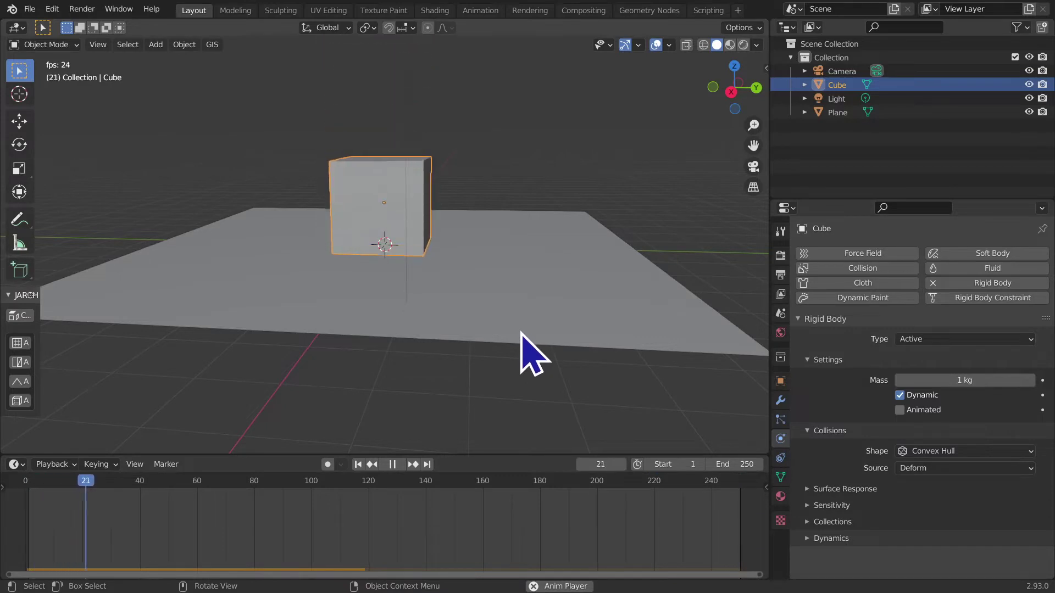
{"action": "left_click", "coordinate": [393, 465]}
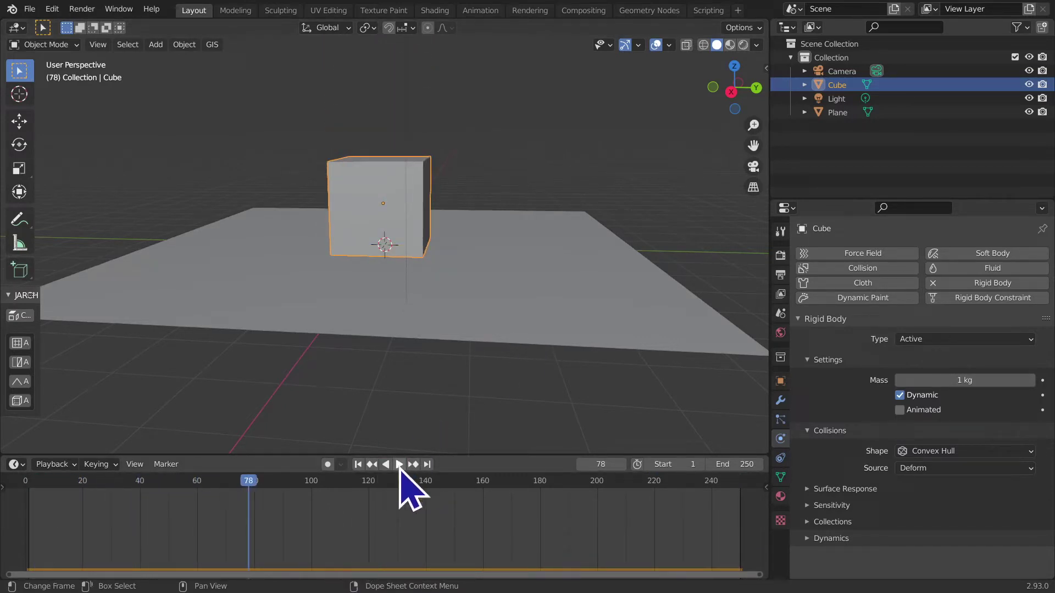
{"action": "left_click", "coordinate": [399, 464]}
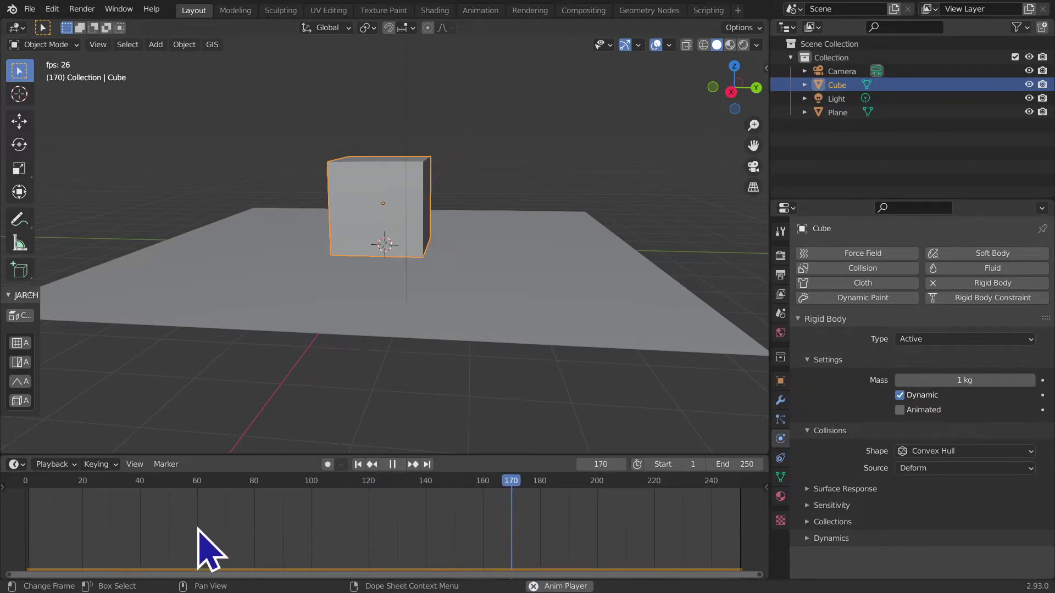
{"action": "scroll", "coordinate": [358, 377], "scroll_direction": "up", "scroll_amount": 2}
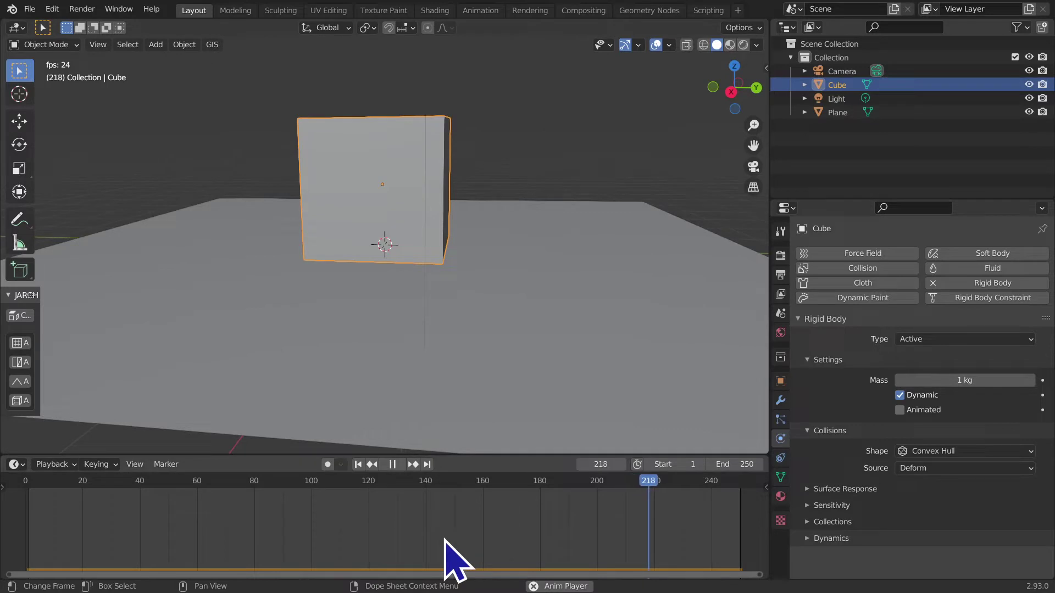
{"action": "scroll", "coordinate": [546, 447], "scroll_direction": "down", "scroll_amount": 2}
{"action": "scroll", "coordinate": [546, 447], "scroll_direction": "down", "scroll_amount": 3}
{"action": "scroll", "coordinate": [563, 426], "scroll_direction": "down", "scroll_amount": 2}
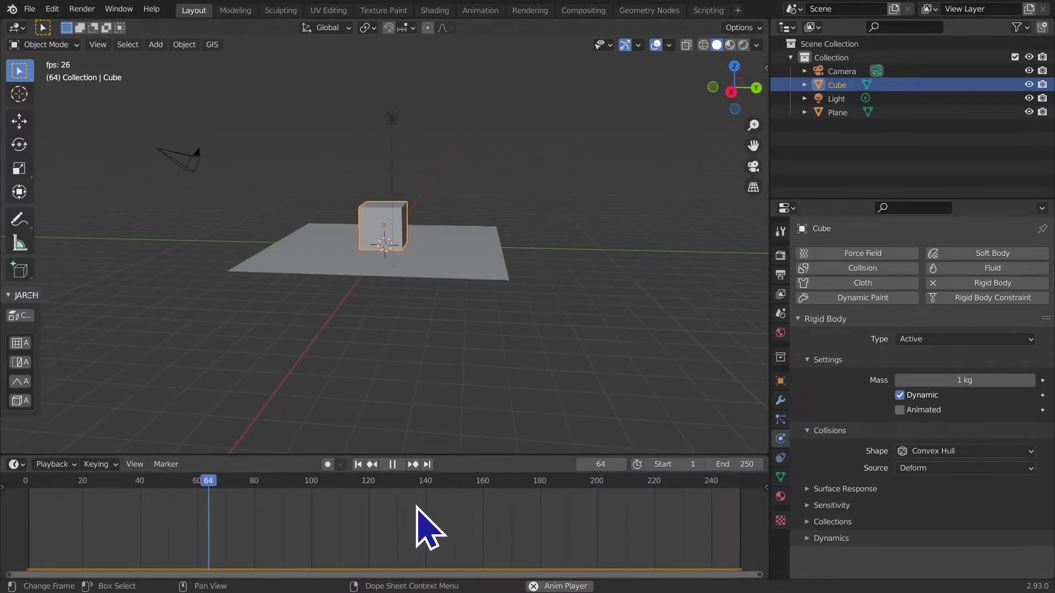
{"action": "mouse_move", "coordinate": [308, 337]}
{"action": "middle_mouse_down"}
{"action": "mouse_move", "coordinate": [324, 372]}
{"action": "mouse_move", "coordinate": [359, 325]}
{"action": "middle_mouse_up"}
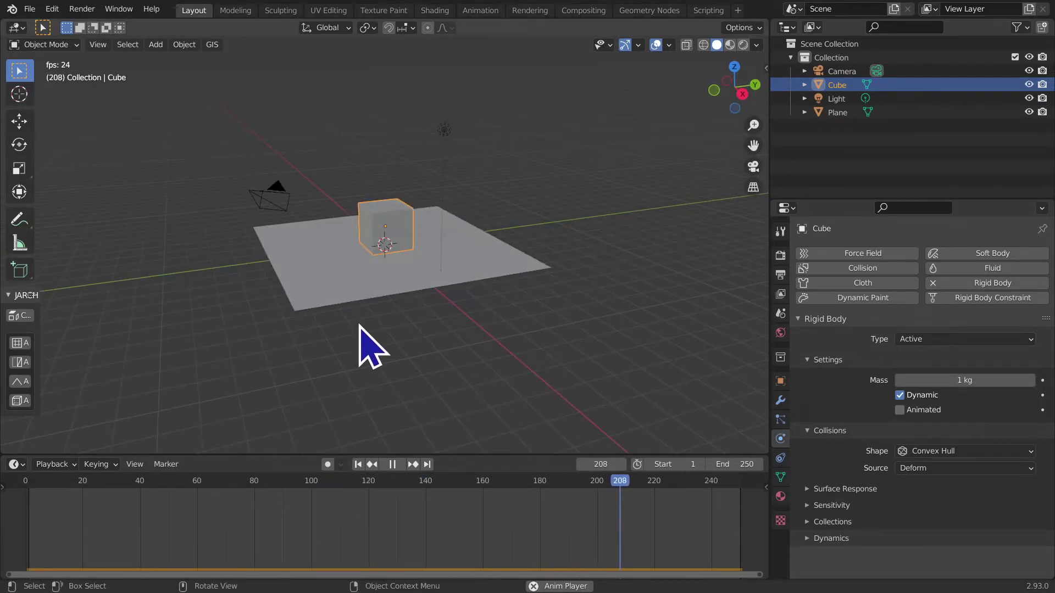
Step: Stop the simulation playback and return to frame 1
{"action": "key", "text": "o"}
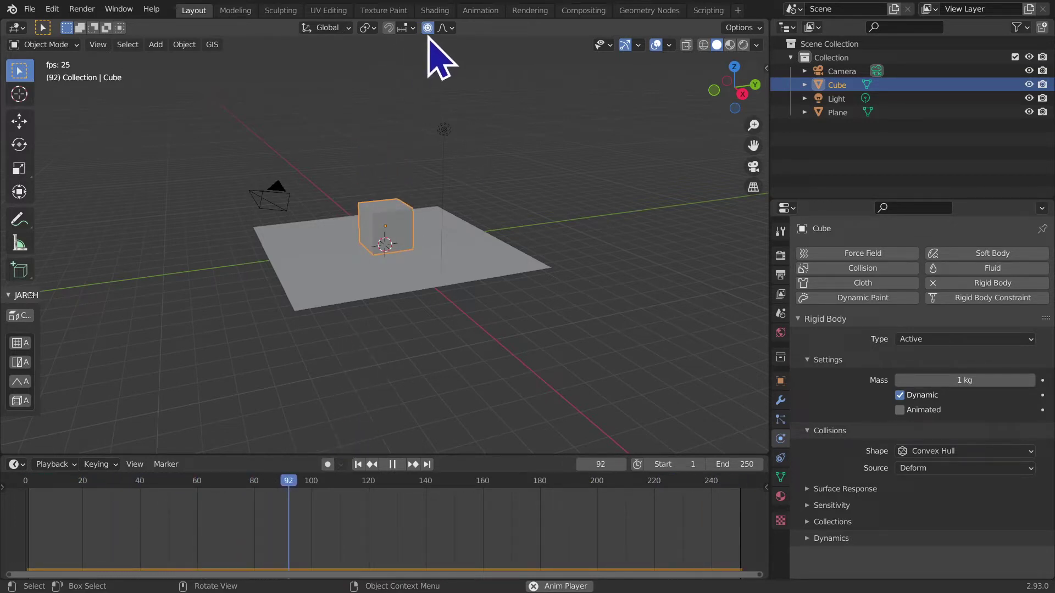
{"action": "left_click", "coordinate": [392, 464]}
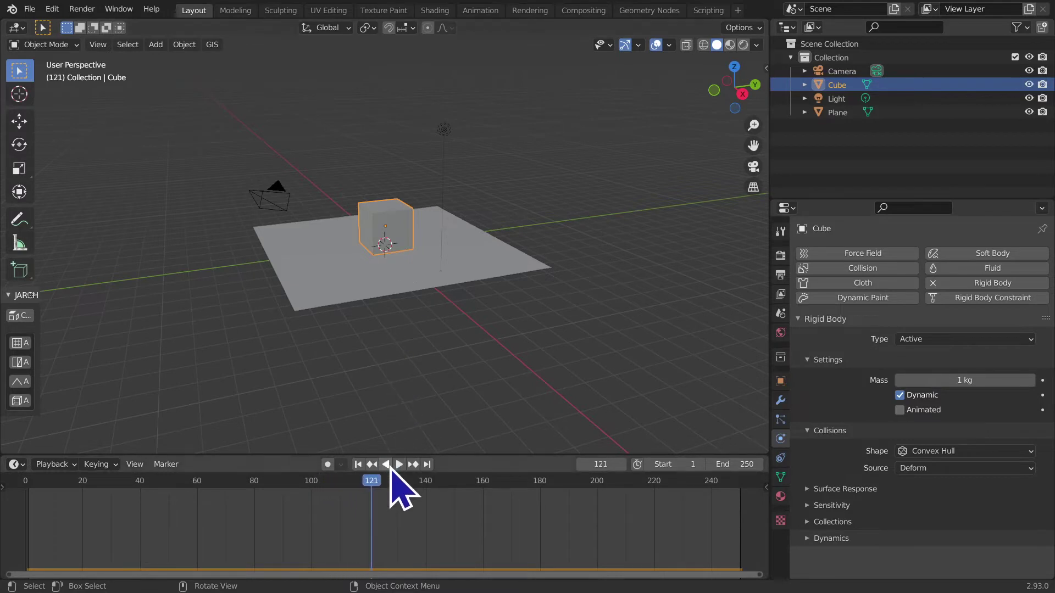
{"action": "left_click", "coordinate": [358, 465]}
{"action": "left_click", "coordinate": [399, 465]}
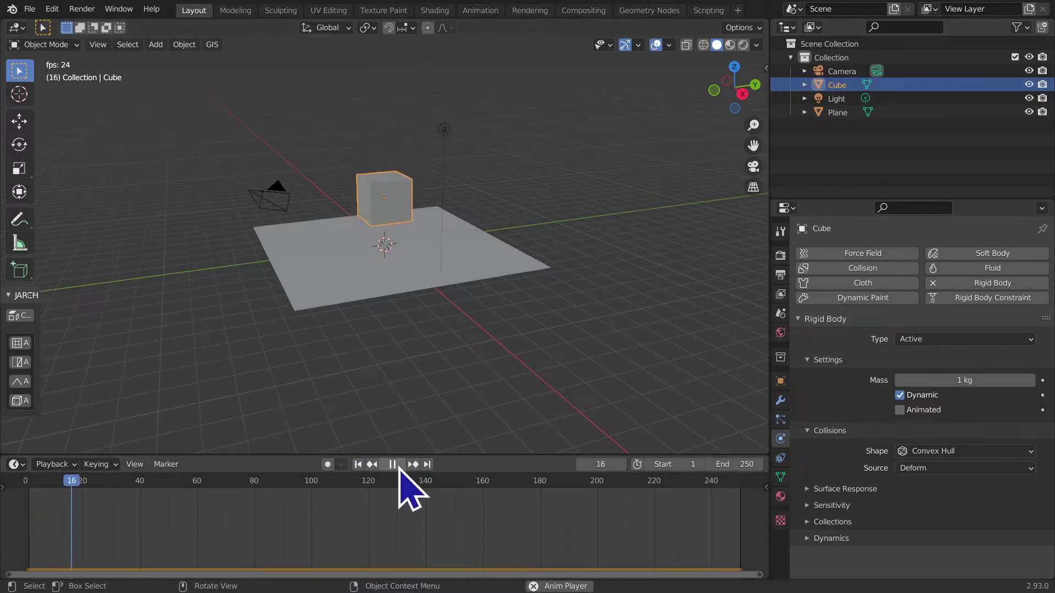
{"action": "left_click", "coordinate": [392, 465]}
{"action": "left_click", "coordinate": [359, 464]}
{"action": "left_click", "coordinate": [412, 341]}
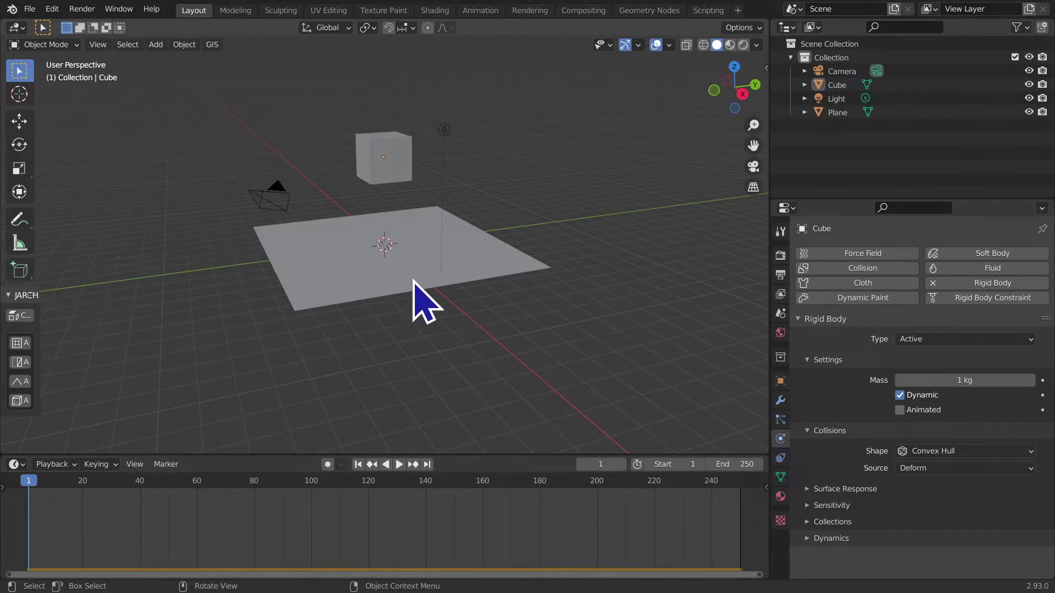
Step: Tilt the plane about -13° around the global X axis
{"action": "left_click", "coordinate": [413, 282]}
{"action": "middle_click_drag", "start_coordinate": [417, 285], "coordinate": [606, 259]}
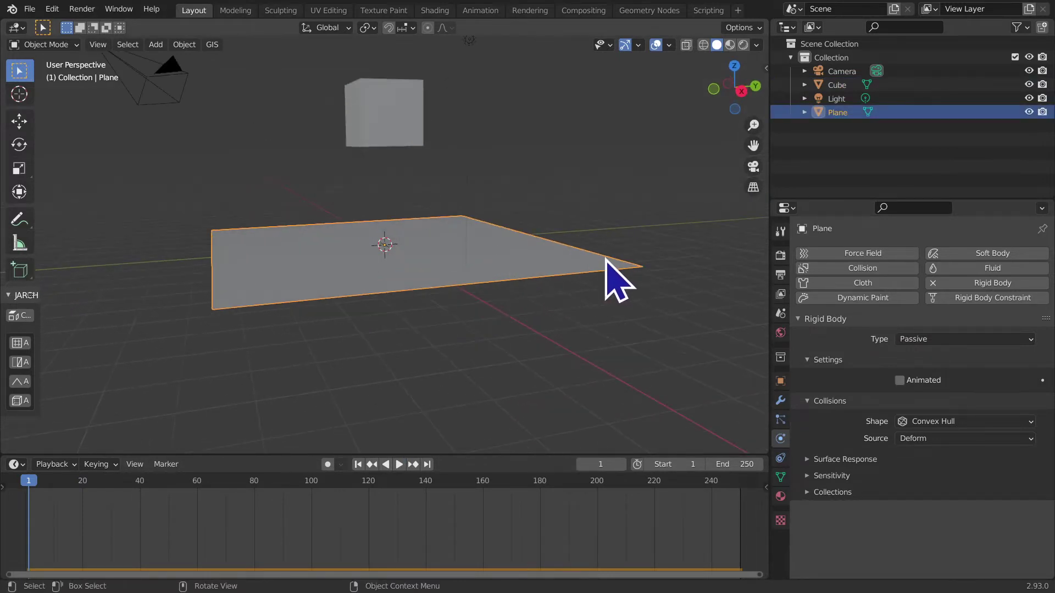
{"action": "key", "text": "r"}
{"action": "key", "text": "x"}
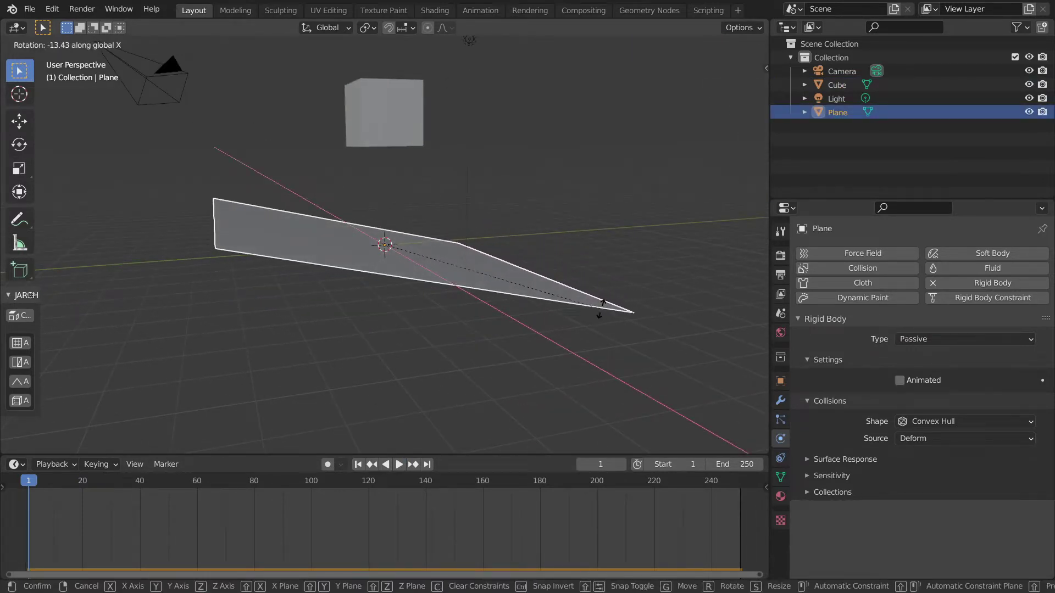
{"action": "left_click", "coordinate": [601, 313]}
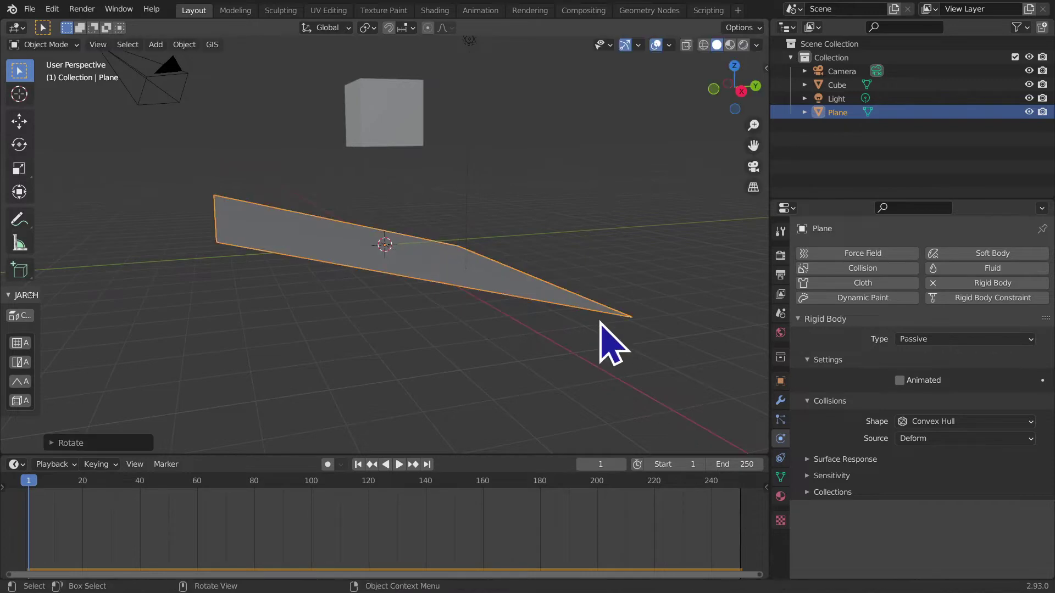
Step: Play the simulation to frame 121 as the cube slides down and off the tilted plane
{"action": "mouse_move", "coordinate": [596, 335]}
{"action": "middle_mouse_down"}
{"action": "mouse_move", "coordinate": [579, 302]}
{"action": "mouse_move", "coordinate": [570, 321]}
{"action": "mouse_move", "coordinate": [455, 318]}
{"action": "mouse_move", "coordinate": [450, 346]}
{"action": "mouse_move", "coordinate": [549, 377]}
{"action": "mouse_move", "coordinate": [577, 370]}
{"action": "middle_mouse_up"}
{"action": "key", "text": "space"}
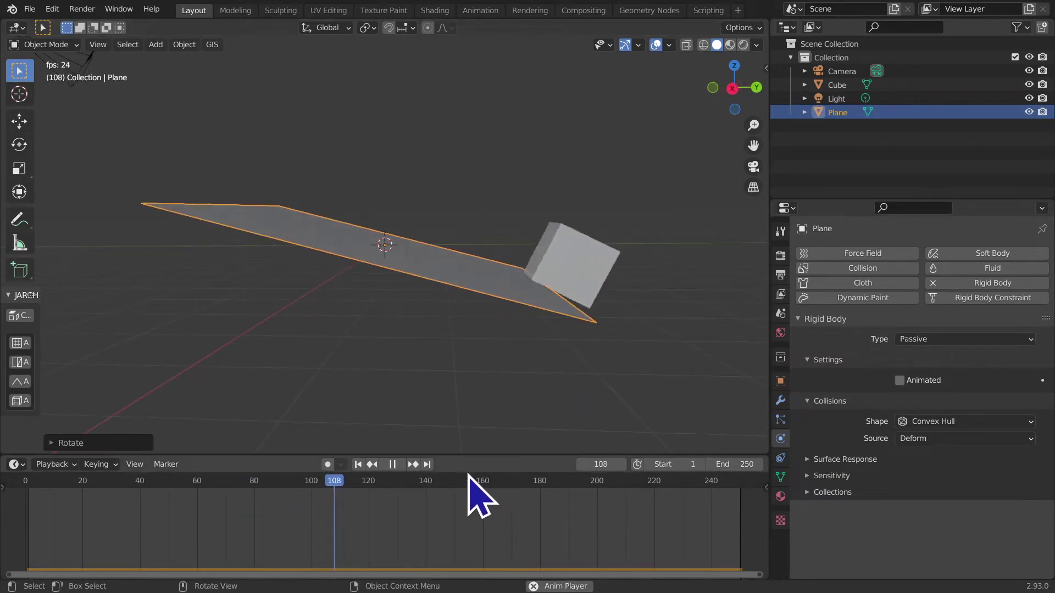
{"action": "key", "text": "space"}
{"action": "mouse_move", "coordinate": [495, 417]}
{"action": "middle_mouse_down"}
{"action": "mouse_move", "coordinate": [520, 390]}
{"action": "mouse_move", "coordinate": [502, 358]}
{"action": "middle_mouse_up"}
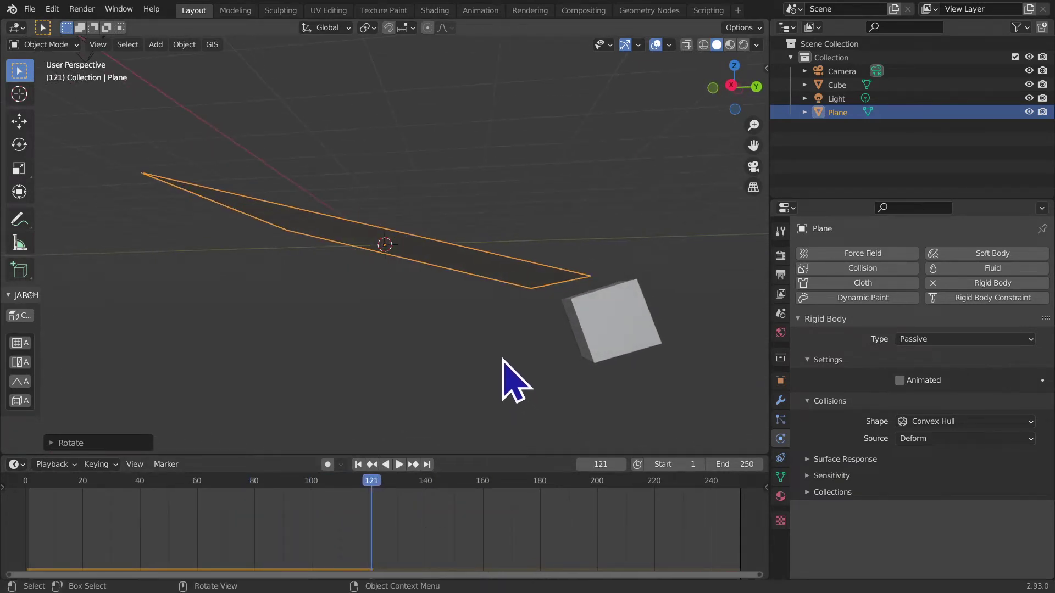
{"action": "key", "text": "shift+a"}
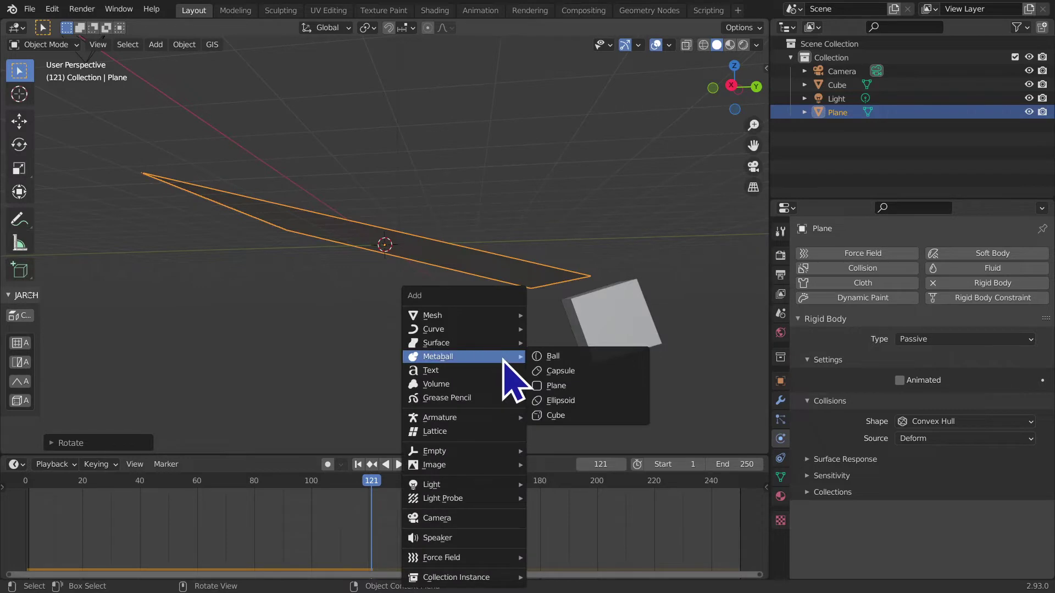
Step: Add a new plane, Plane.001, scaled about fourfold and positioned below the slope
{"action": "key", "text": "shift+a"}
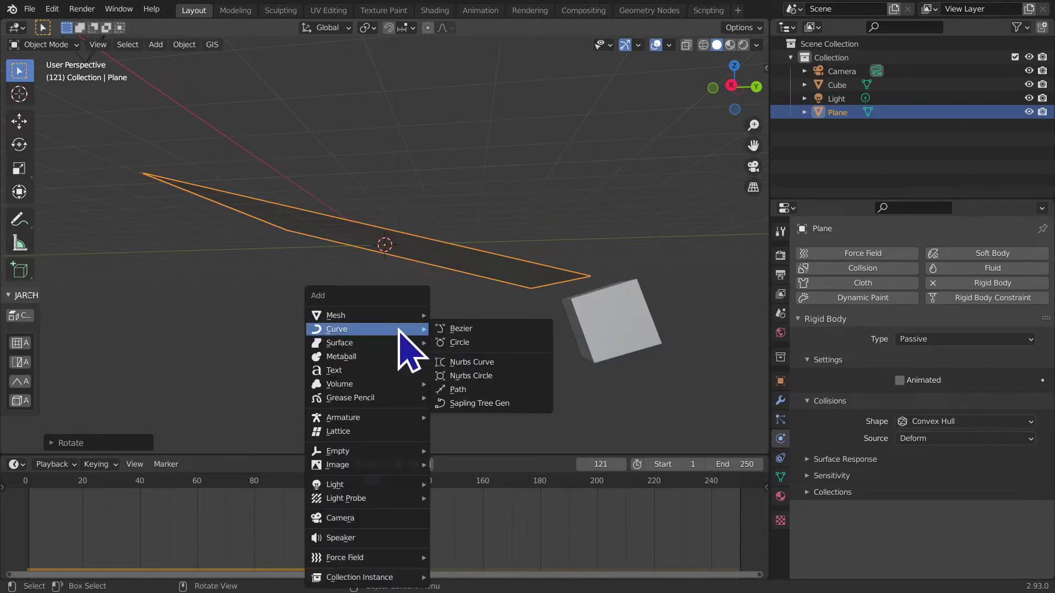
{"action": "mouse_move", "coordinate": [432, 315]}
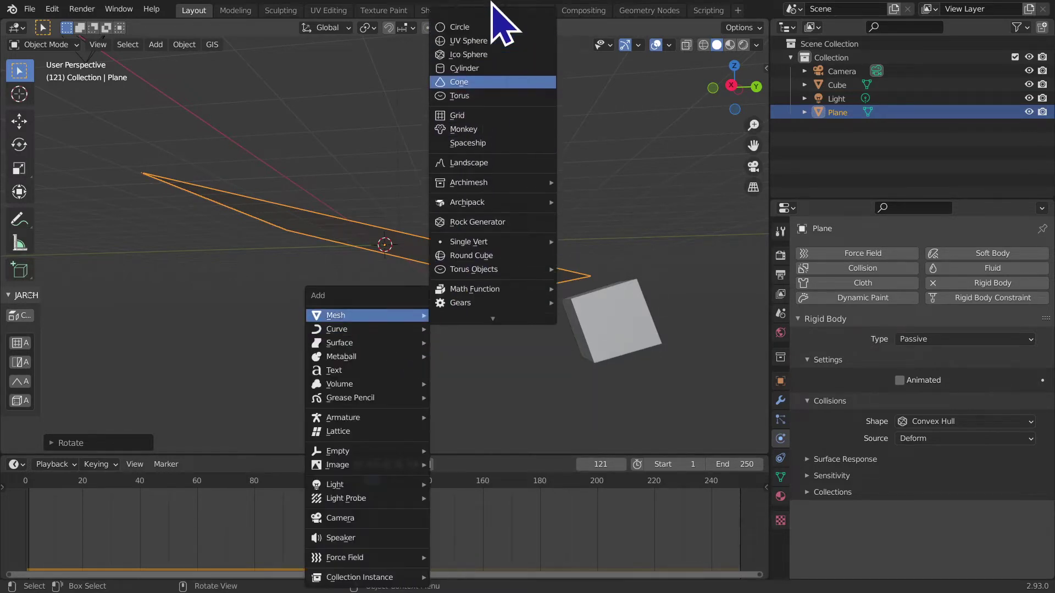
{"action": "left_click", "coordinate": [493, 18]}
{"action": "key", "text": "s"}
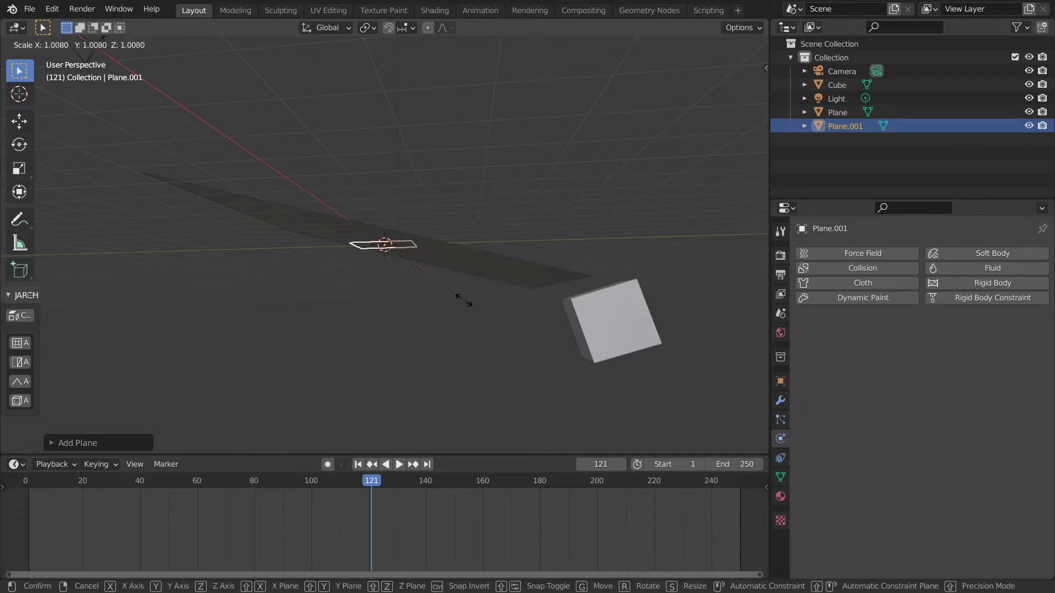
{"action": "left_click", "coordinate": [758, 327]}
{"action": "key", "text": "g"}
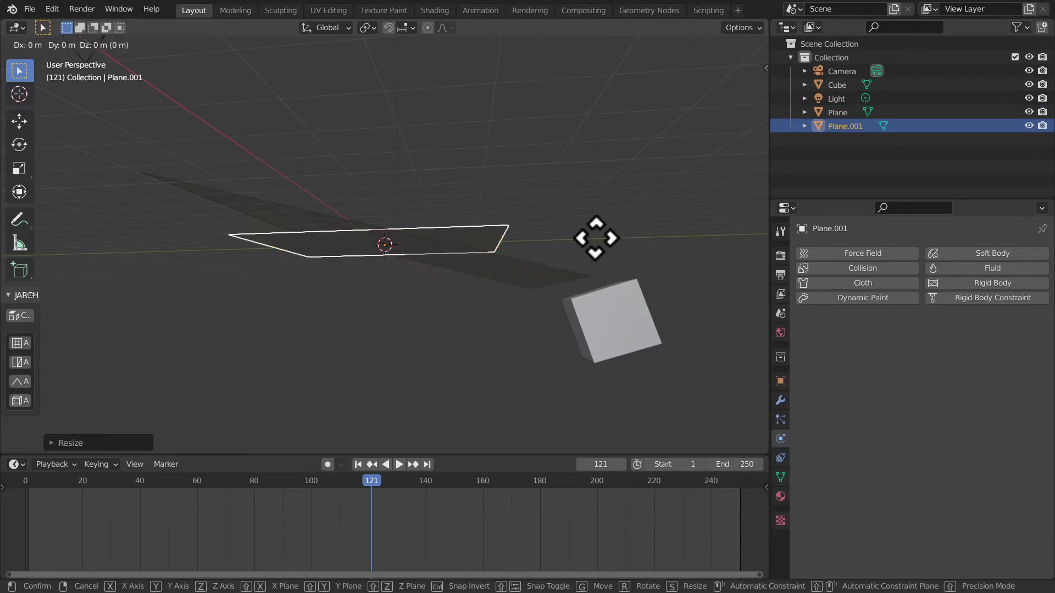
{"action": "left_click", "coordinate": [590, 362]}
{"action": "middle_click_drag", "start_coordinate": [601, 436], "coordinate": [540, 340]}
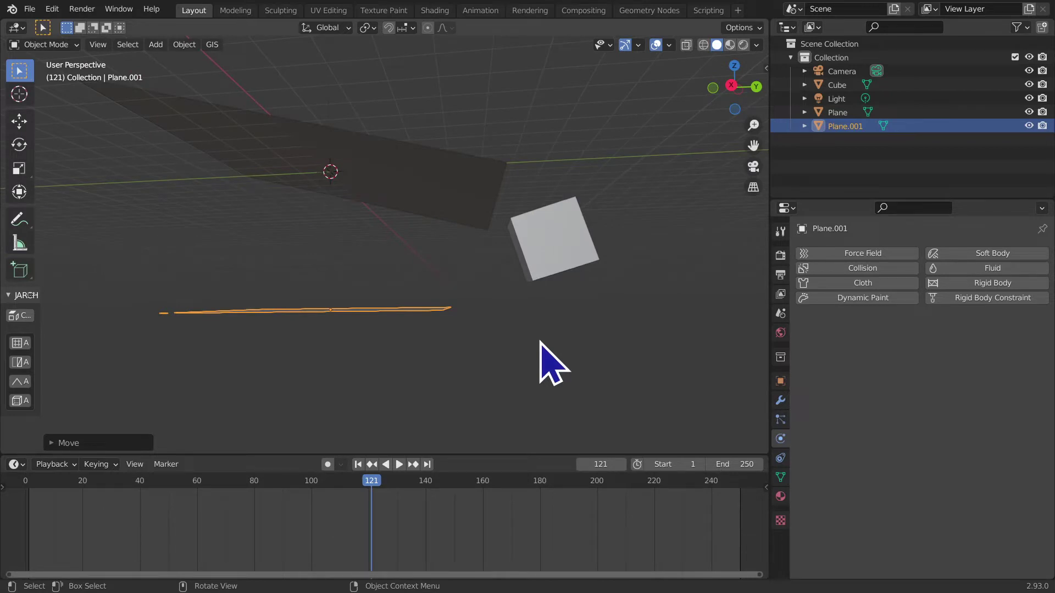
{"action": "key", "text": "g"}
{"action": "key", "text": "y"}
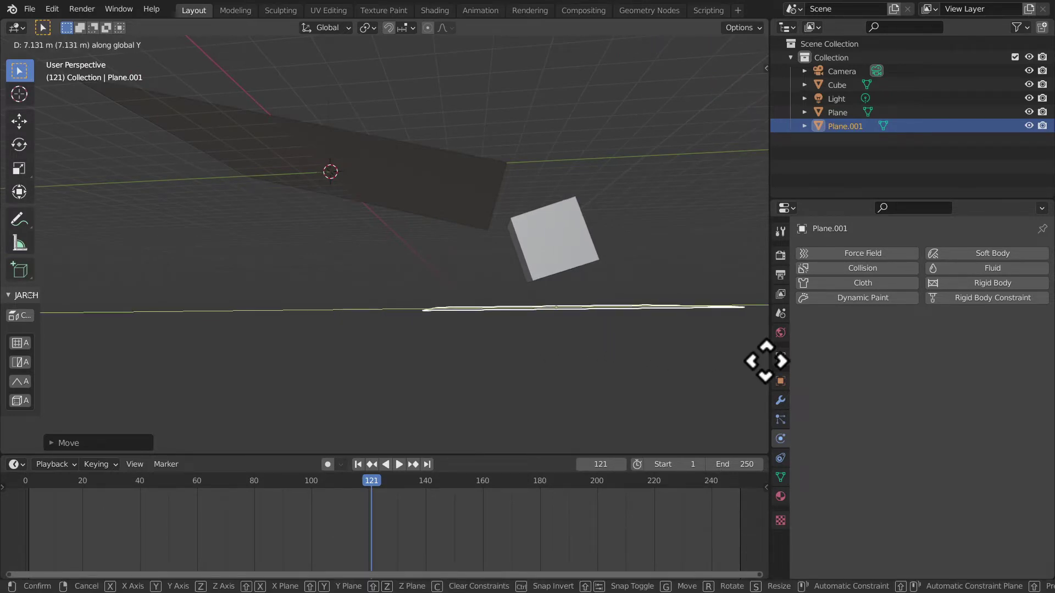
{"action": "left_click", "coordinate": [766, 361]}
Step: Make Plane.001 a Passive rigid body tilted about 7° around the global X axis
{"action": "left_click", "coordinate": [984, 283]}
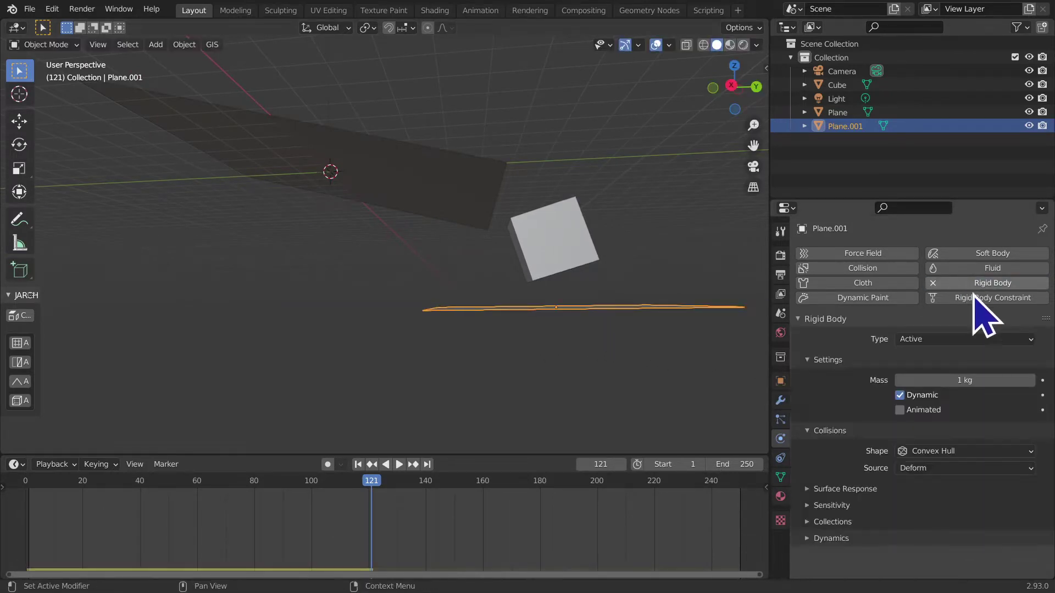
{"action": "left_click", "coordinate": [958, 340]}
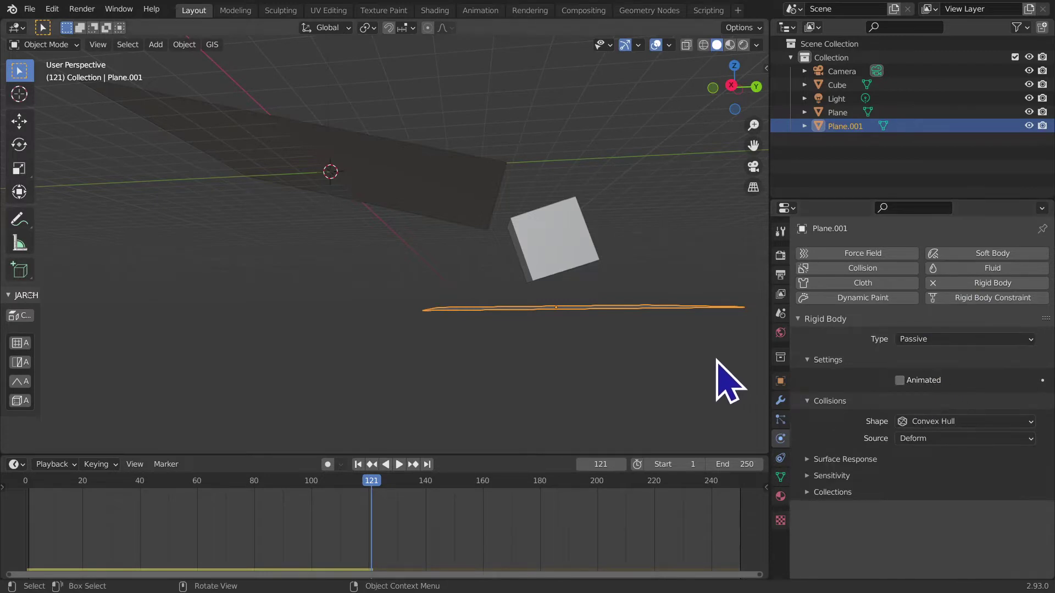
{"action": "key", "text": "r"}
{"action": "key", "text": "x"}
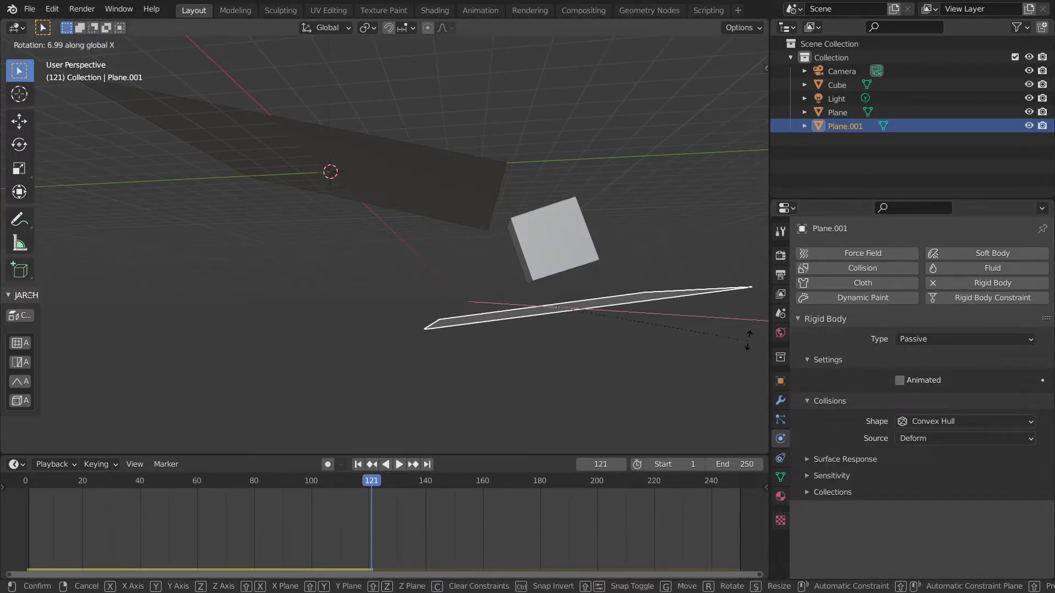
{"action": "left_click", "coordinate": [748, 308]}
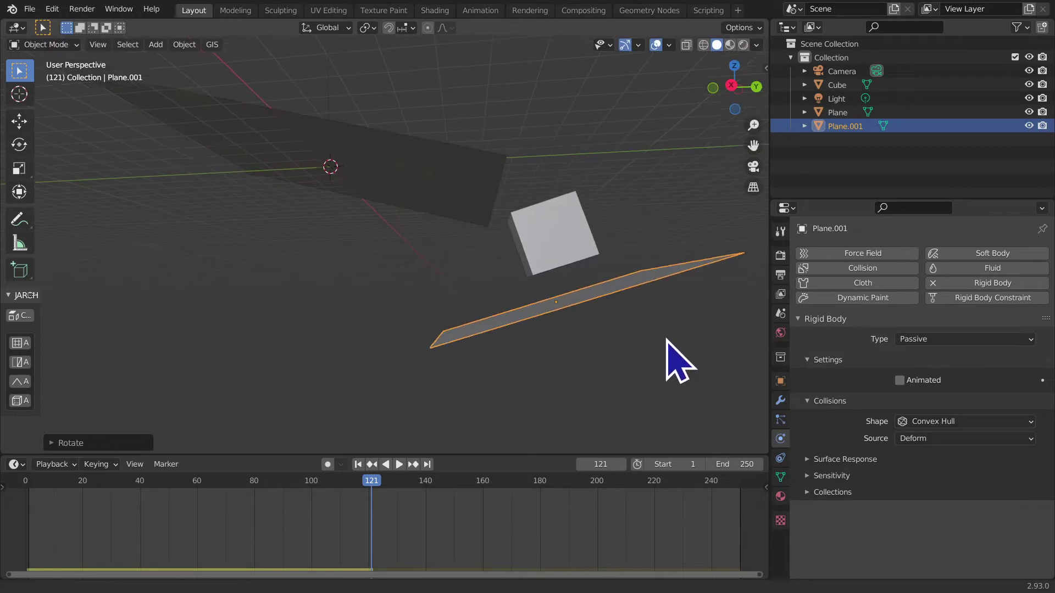
{"action": "middle_click_drag", "start_coordinate": [667, 354], "coordinate": [654, 341]}
{"action": "left_click", "coordinate": [436, 225]}
{"action": "key", "text": "shift+a"}
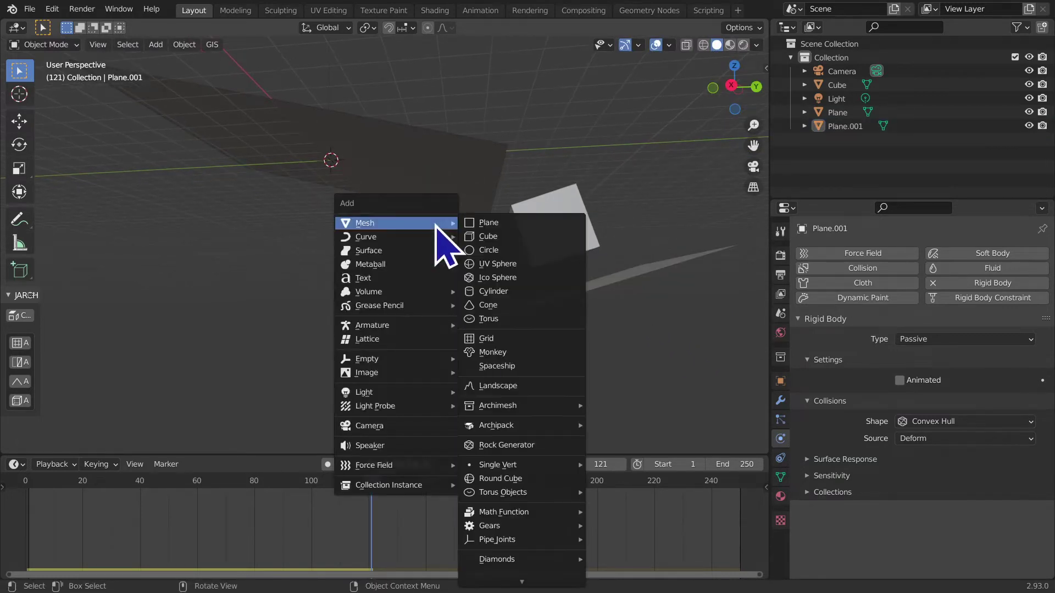
Step: Replay the simulation, then add an enlarged plane, Plane.002, lowered beneath the cube as a floor
{"action": "key", "text": "space"}
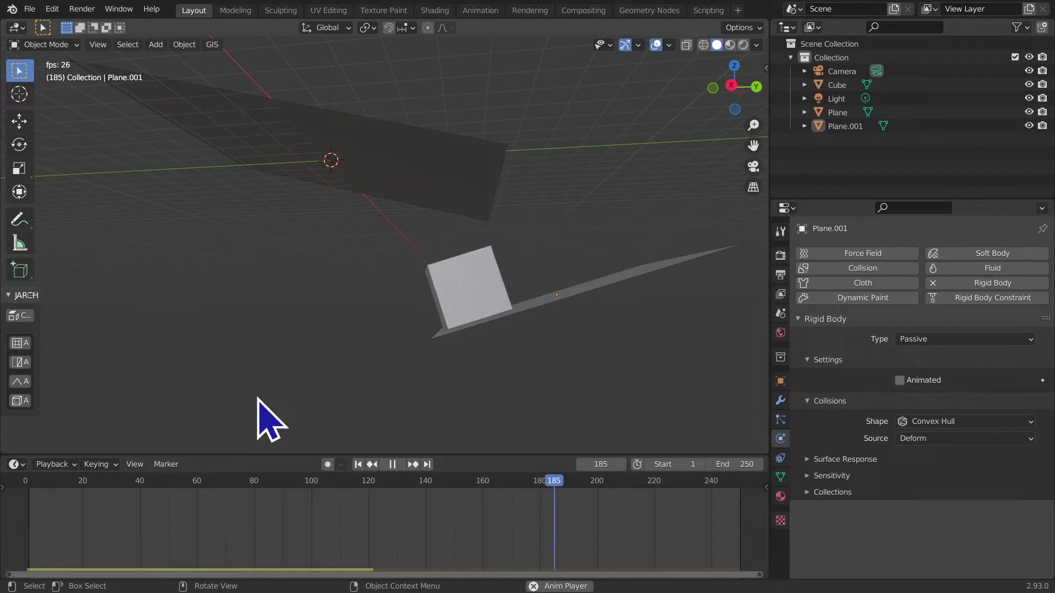
{"action": "key", "text": "space"}
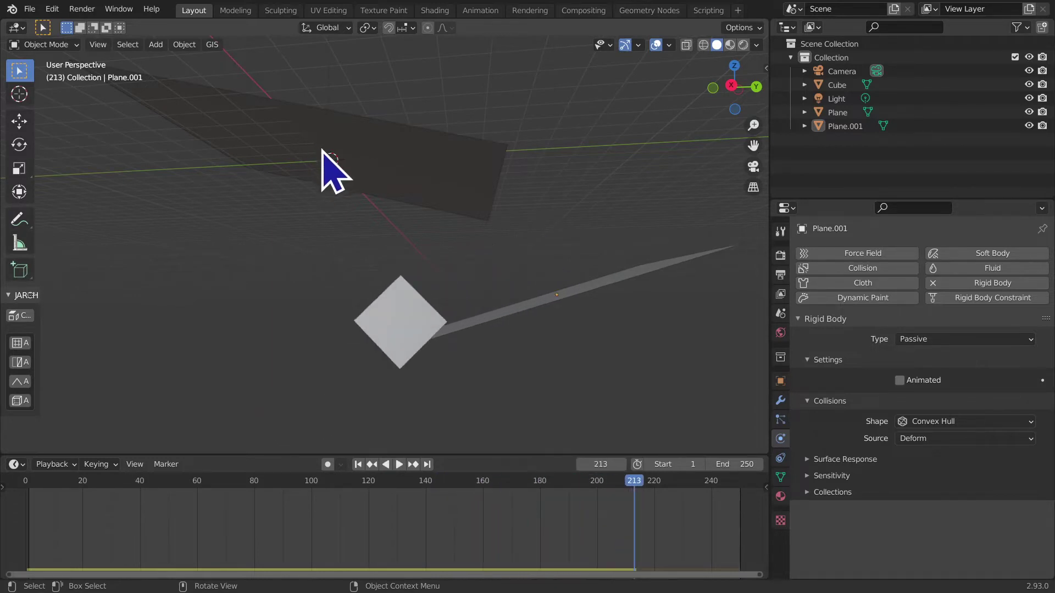
{"action": "key", "text": "shift+a"}
{"action": "mouse_move", "coordinate": [390, 162]}
{"action": "left_click", "coordinate": [365, 151]}
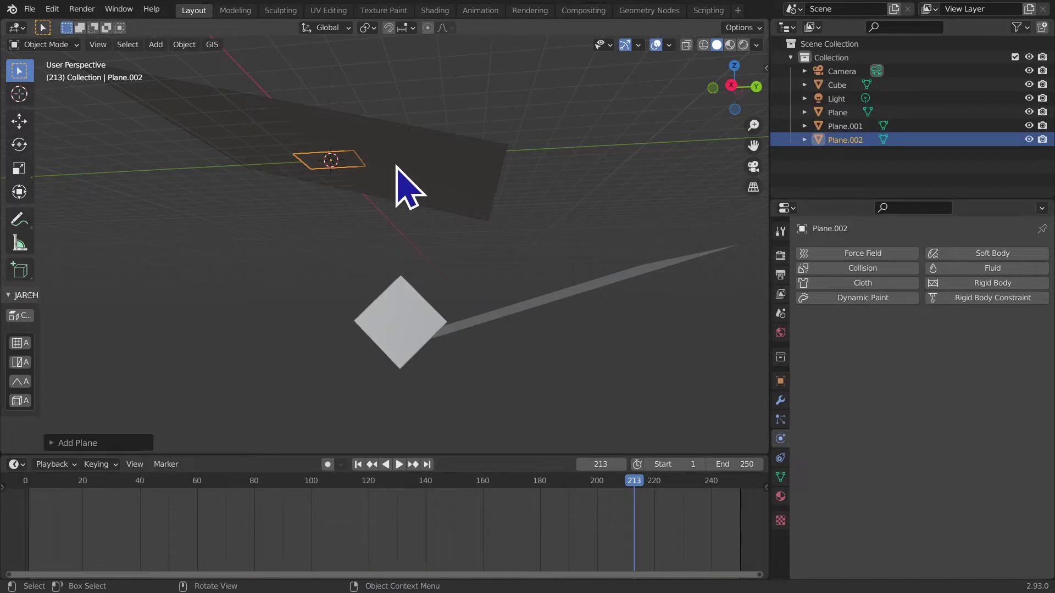
{"action": "key", "text": "s"}
{"action": "left_click", "coordinate": [277, 297]}
{"action": "key", "text": "g"}
{"action": "key", "text": "z"}
{"action": "left_click", "coordinate": [423, 439]}
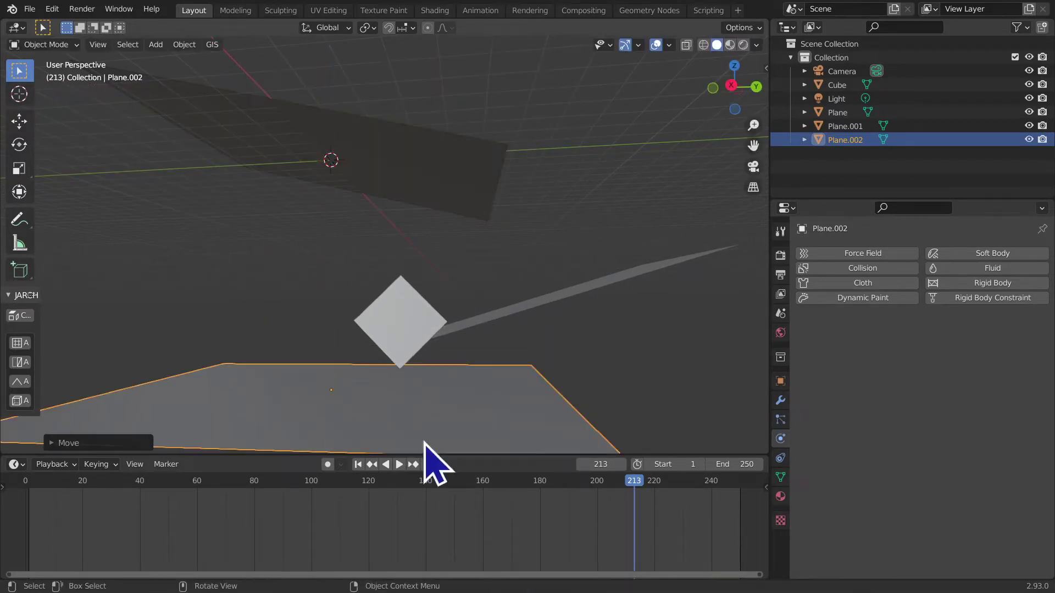
Step: Make the floor plane a Passive rigid body and replay the simulation
{"action": "left_click", "coordinate": [993, 283]}
{"action": "left_click", "coordinate": [962, 339]}
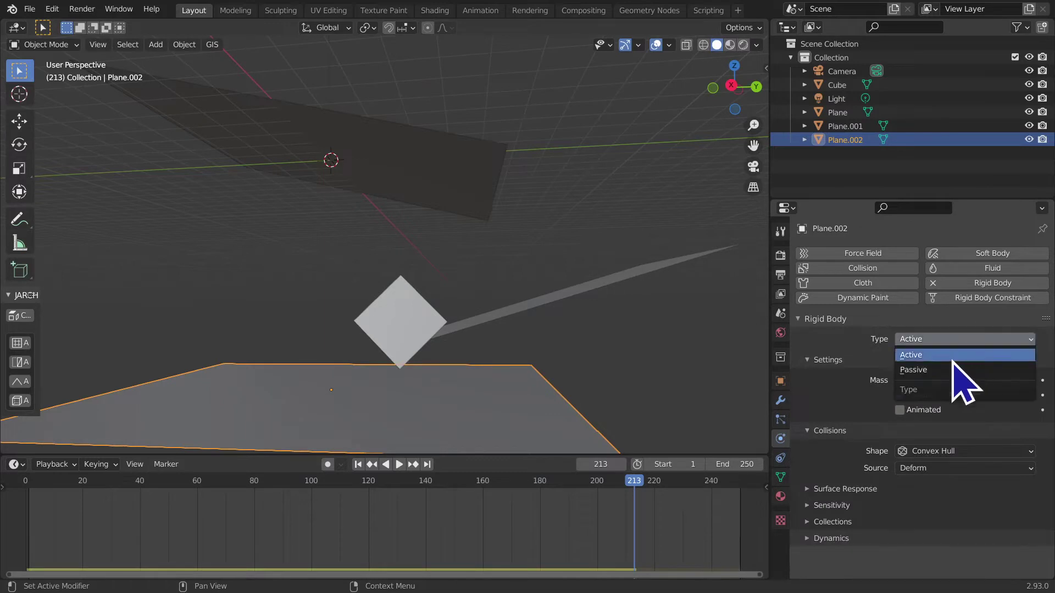
{"action": "left_click", "coordinate": [942, 371]}
{"action": "scroll", "coordinate": [514, 370], "scroll_direction": "down", "scroll_amount": 5}
{"action": "key", "text": "space"}
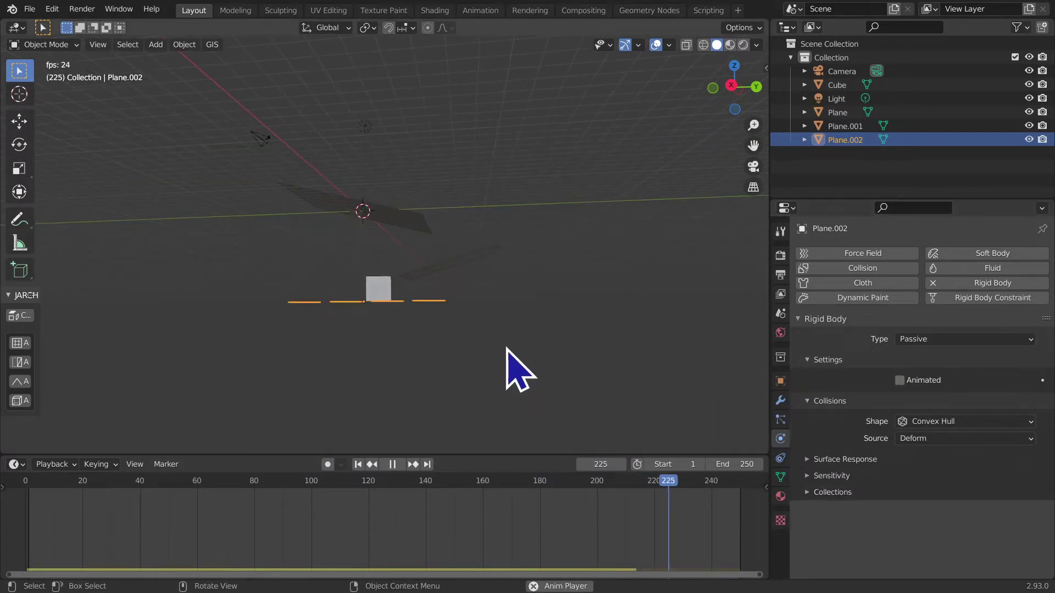
{"action": "mouse_move", "coordinate": [512, 369]}
{"action": "middle_mouse_down"}
{"action": "mouse_move", "coordinate": [553, 358]}
{"action": "mouse_move", "coordinate": [525, 341]}
{"action": "mouse_move", "coordinate": [457, 337]}
{"action": "mouse_move", "coordinate": [450, 377]}
{"action": "mouse_move", "coordinate": [466, 339]}
{"action": "mouse_move", "coordinate": [381, 296]}
{"action": "middle_mouse_up"}
{"action": "left_click", "coordinate": [392, 465]}
Step: Rename the upper, slanted and floor planes Collider, Collider 2.0 and Collider 3.0, then select all three
{"action": "left_click", "coordinate": [408, 232]}
{"action": "key", "text": "F2"}
{"action": "type", "text": "Collider"}
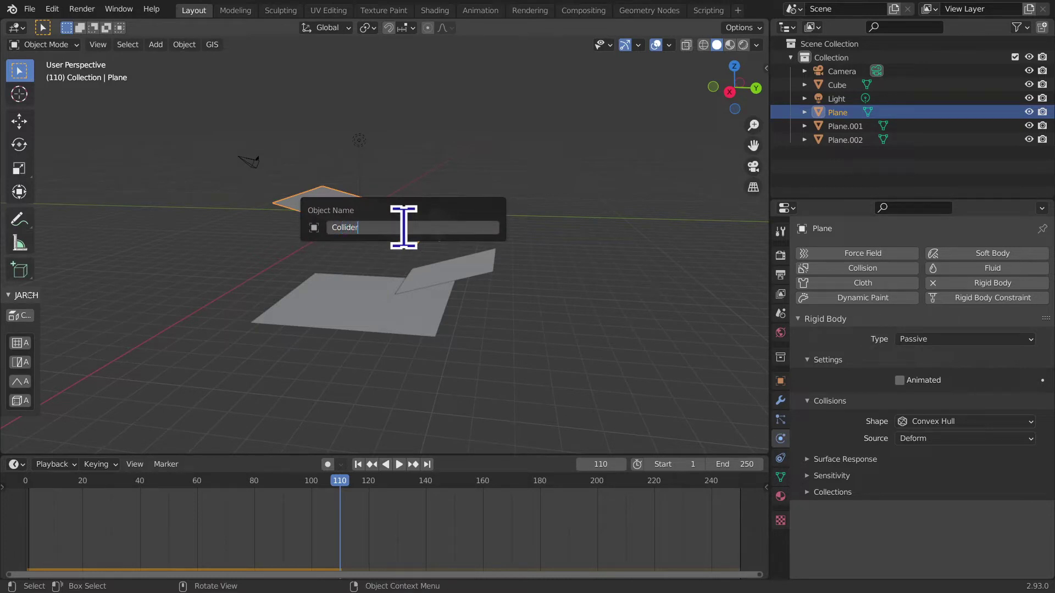
{"action": "key", "text": "Return"}
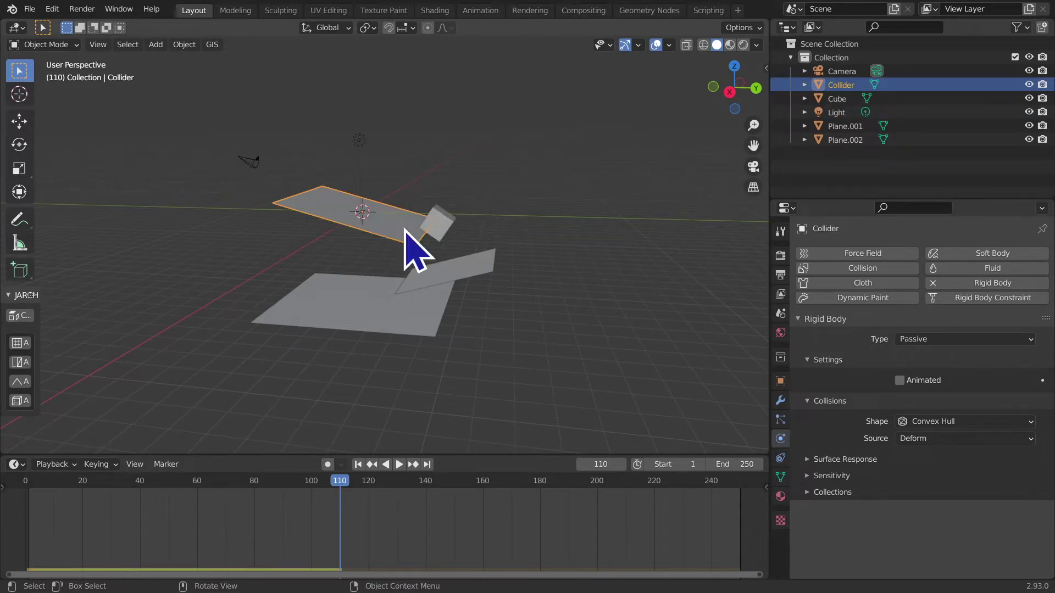
{"action": "left_click", "coordinate": [440, 275]}
{"action": "key", "text": "F2"}
{"action": "type", "text": "Collider 2.0"}
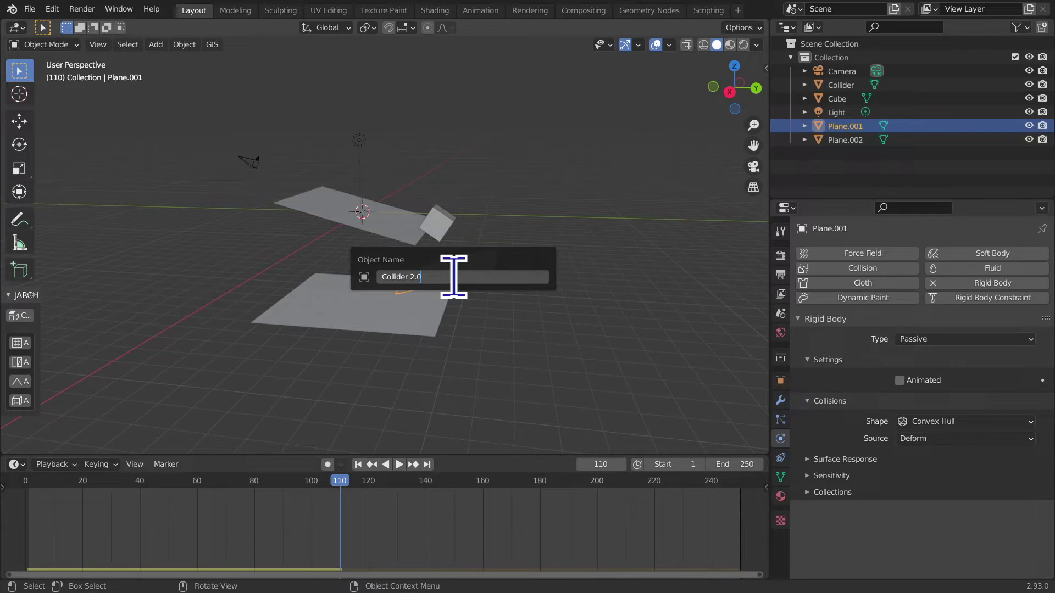
{"action": "key", "text": "Return"}
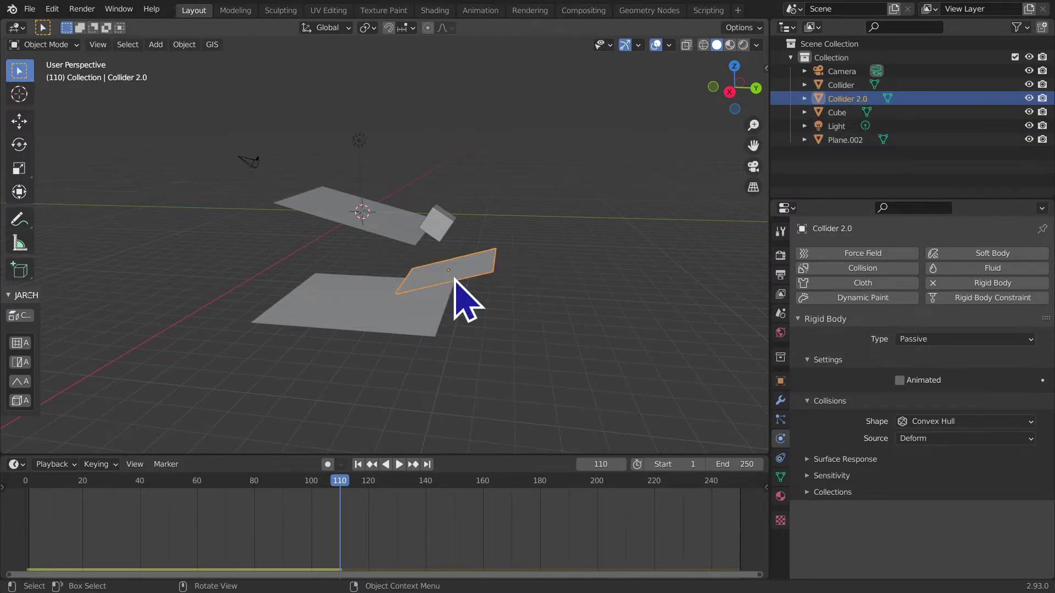
{"action": "left_click", "coordinate": [399, 335]}
{"action": "key", "text": "F2"}
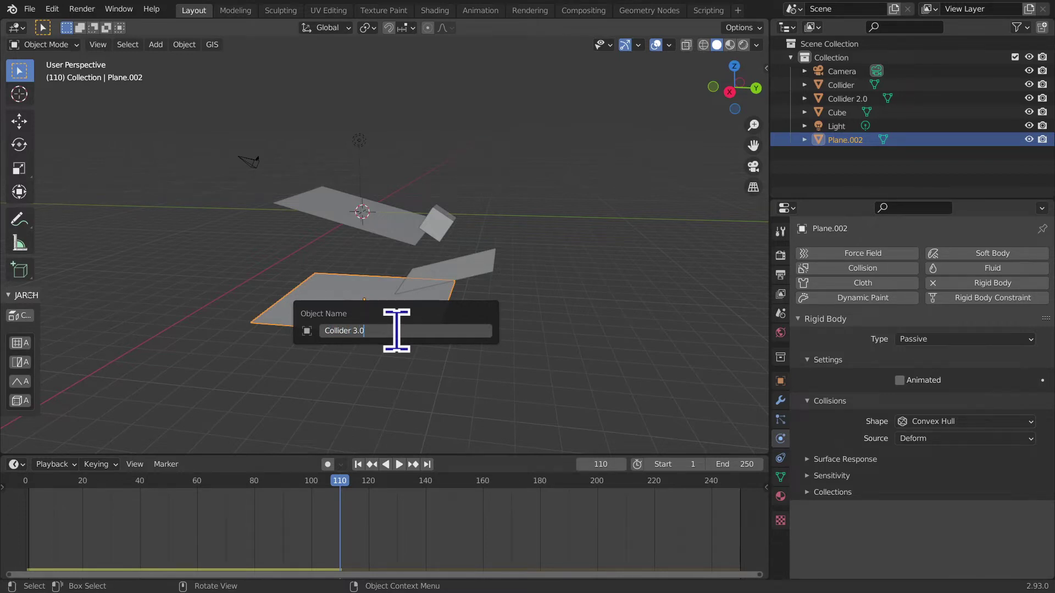
{"action": "key", "text": "Return"}
{"action": "left_click", "coordinate": [860, 85], "text": "shift"}
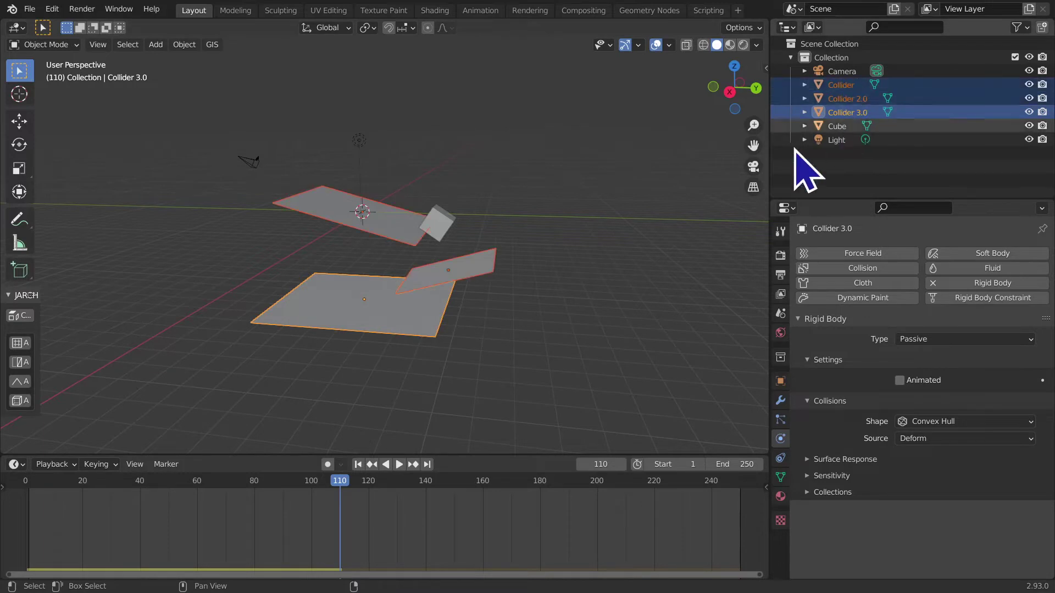
Step: Move the three colliders into a new collection named Colliders
{"action": "key", "text": "m"}
{"action": "left_click", "coordinate": [490, 233]}
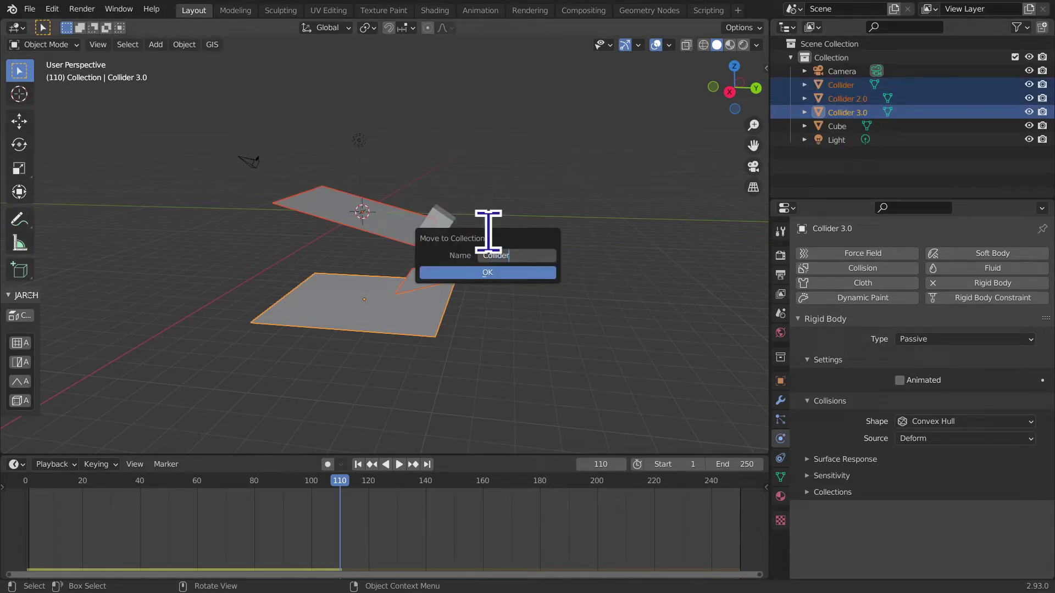
{"action": "left_click", "coordinate": [459, 274]}
Step: Move the Cube into a new collection named 'Fallen objects'
{"action": "left_click", "coordinate": [437, 222]}
{"action": "key", "text": "F2"}
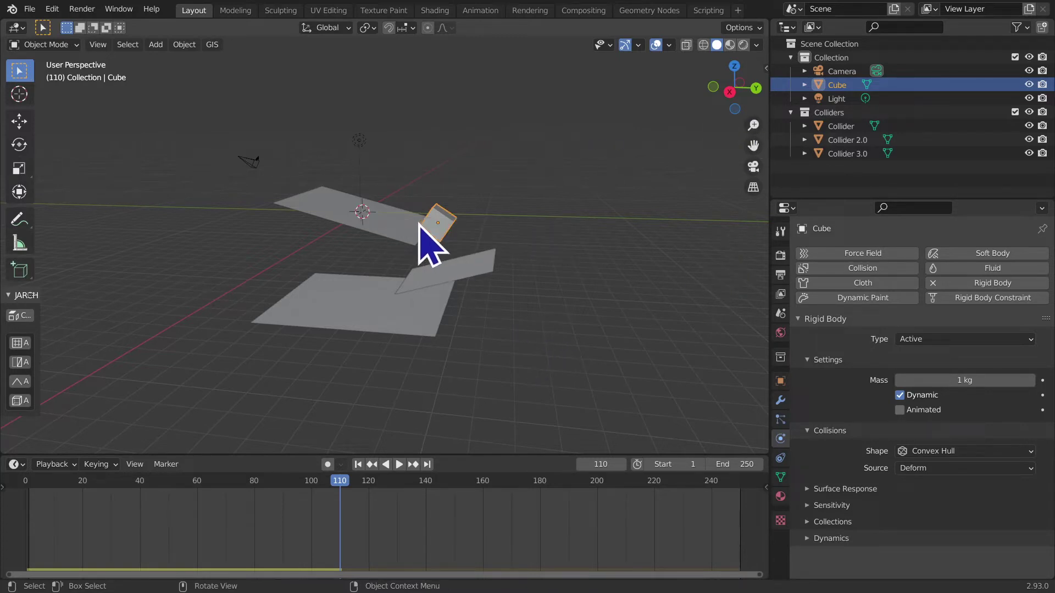
{"action": "key", "text": "m"}
{"action": "left_click", "coordinate": [413, 222]}
{"action": "type", "text": "Fallen objects"}
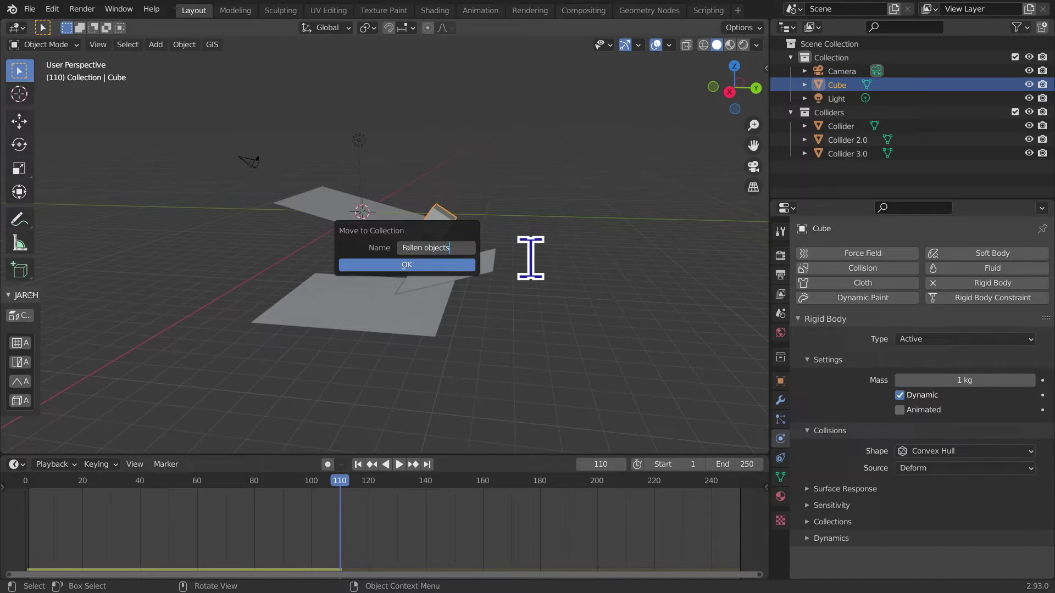
{"action": "key", "text": "Return"}
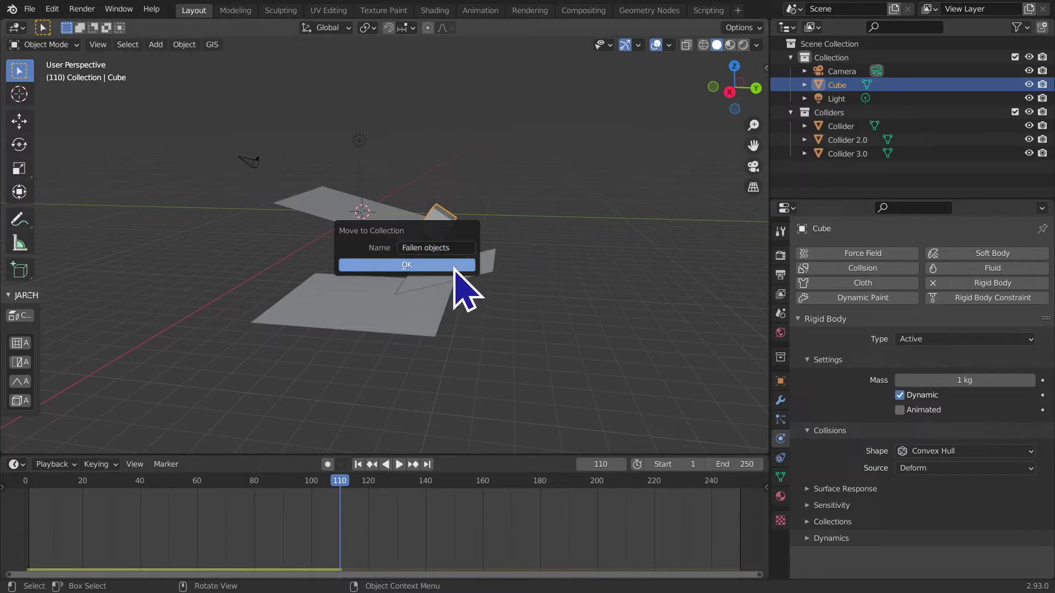
{"action": "left_click", "coordinate": [455, 266]}
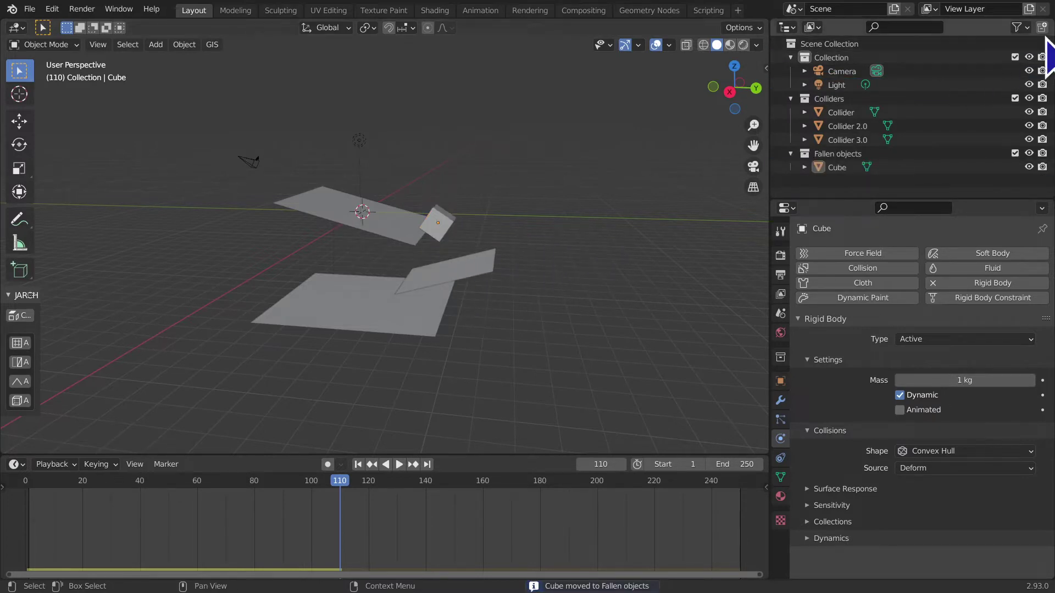
Step: Name a new collection 'Rigid bodies' and nest Colliders and Fallen objects inside it
{"action": "double_click", "coordinate": [830, 181]}
{"action": "type", "text": "Rigid bodie"}
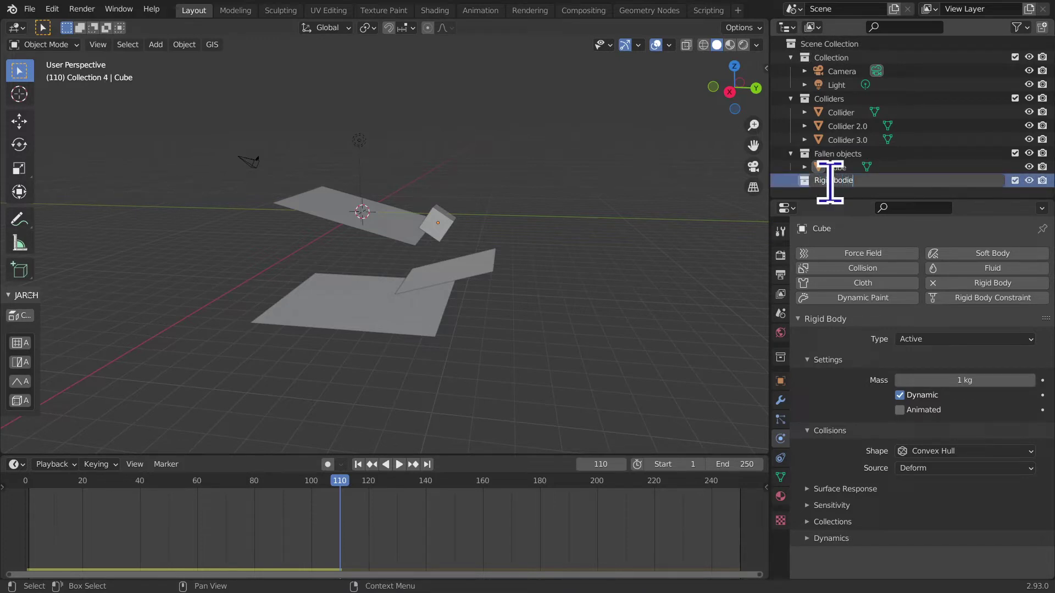
{"action": "type", "text": "s"}
{"action": "key", "text": "Return"}
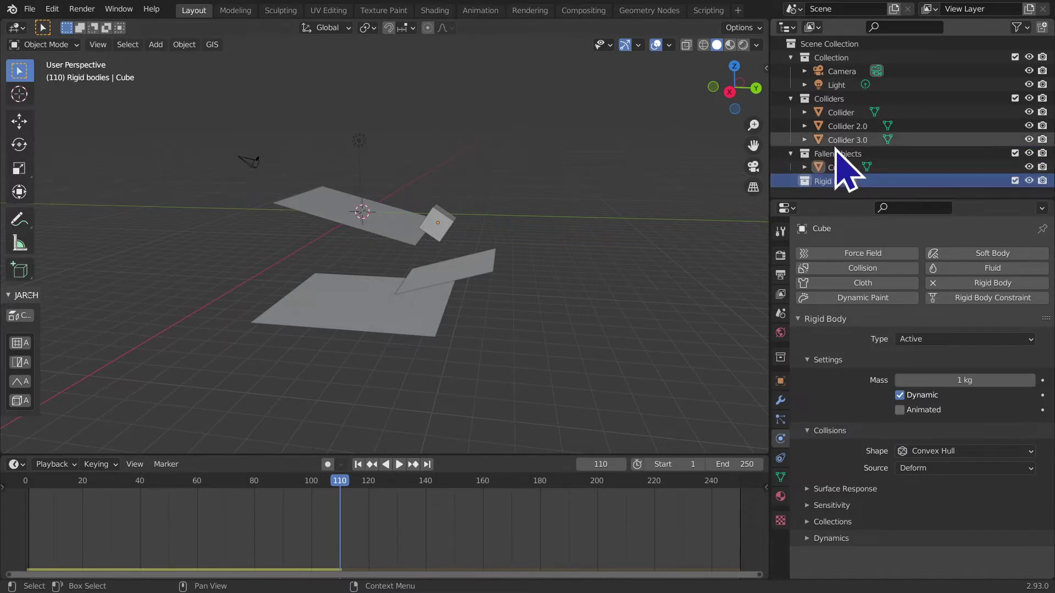
{"action": "mouse_move", "coordinate": [835, 99]}
{"action": "left_mouse_down"}
{"action": "mouse_move", "coordinate": [845, 185]}
{"action": "mouse_move", "coordinate": [831, 188]}
{"action": "left_mouse_up"}
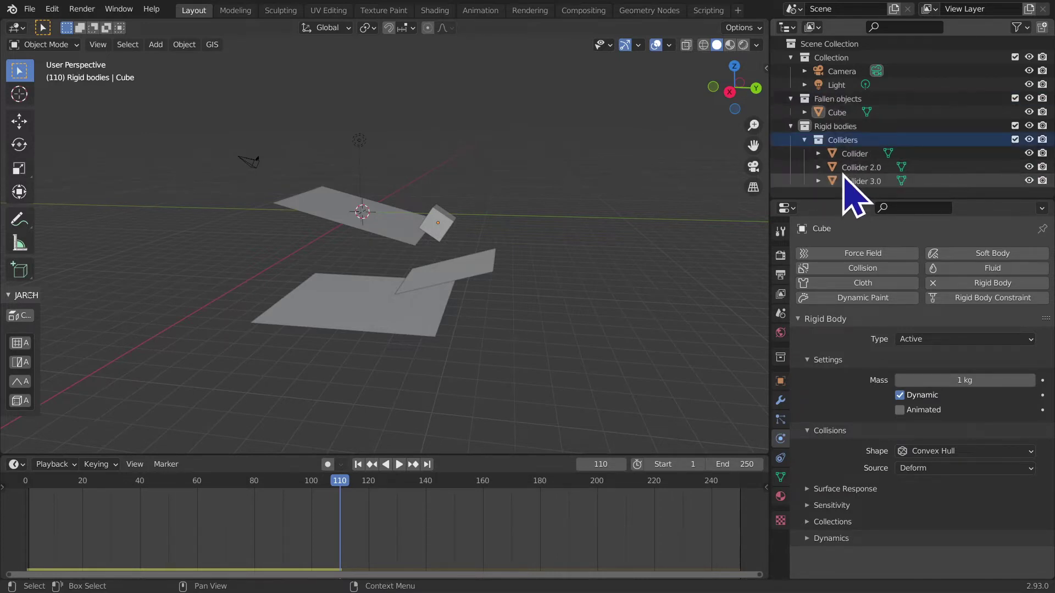
{"action": "mouse_move", "coordinate": [838, 99]}
{"action": "left_mouse_down"}
{"action": "mouse_move", "coordinate": [851, 156]}
{"action": "mouse_move", "coordinate": [866, 147]}
{"action": "left_mouse_up"}
{"action": "left_click", "coordinate": [804, 112]}
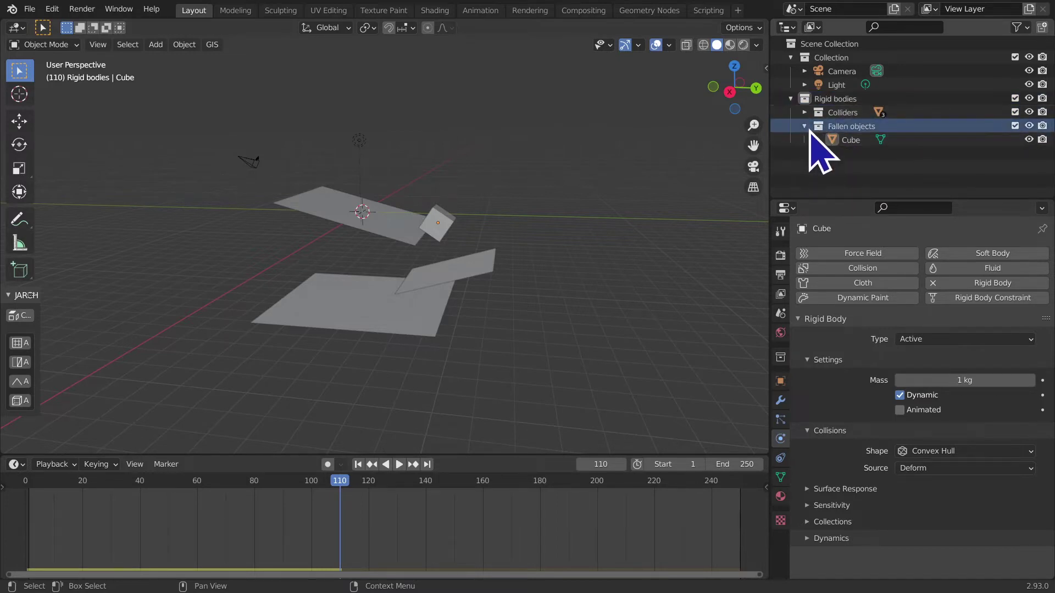
{"action": "left_click", "coordinate": [805, 126]}
Step: Rename the default Collection to 'Cam & light' and colour-tag it and Rigid bodies red
{"action": "double_click", "coordinate": [828, 57]}
{"action": "type", "text": "Cam & light"}
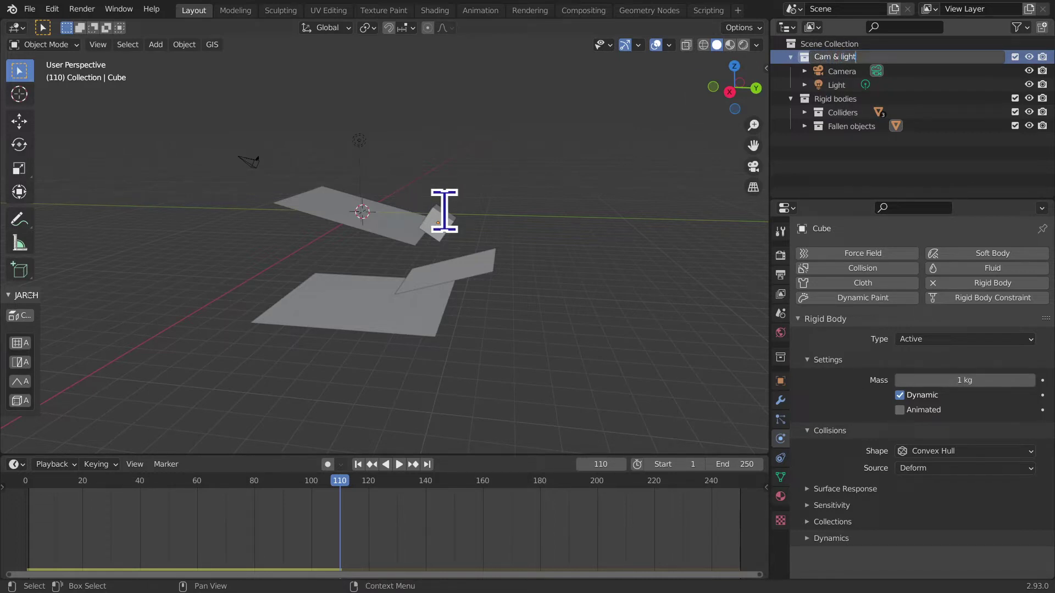
{"action": "key", "text": "Return"}
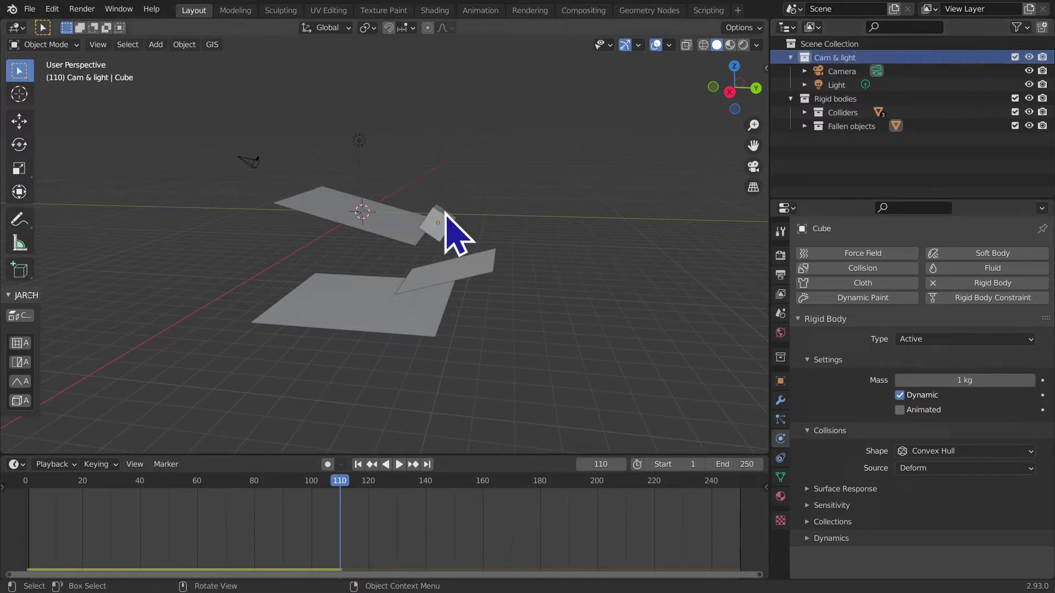
{"action": "right_click", "coordinate": [819, 59]}
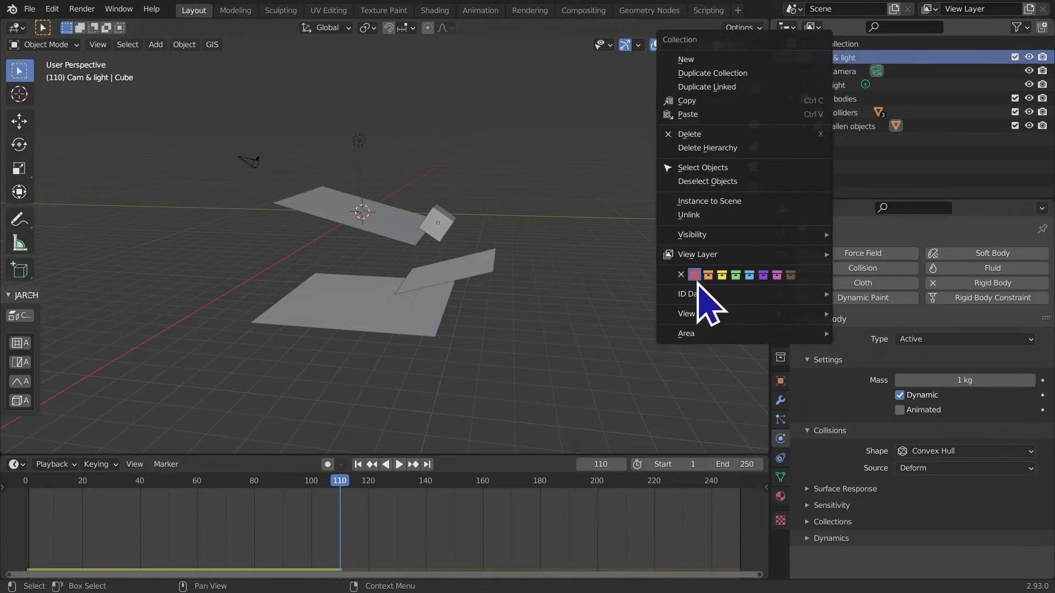
{"action": "left_click", "coordinate": [694, 275]}
{"action": "right_click", "coordinate": [851, 100]}
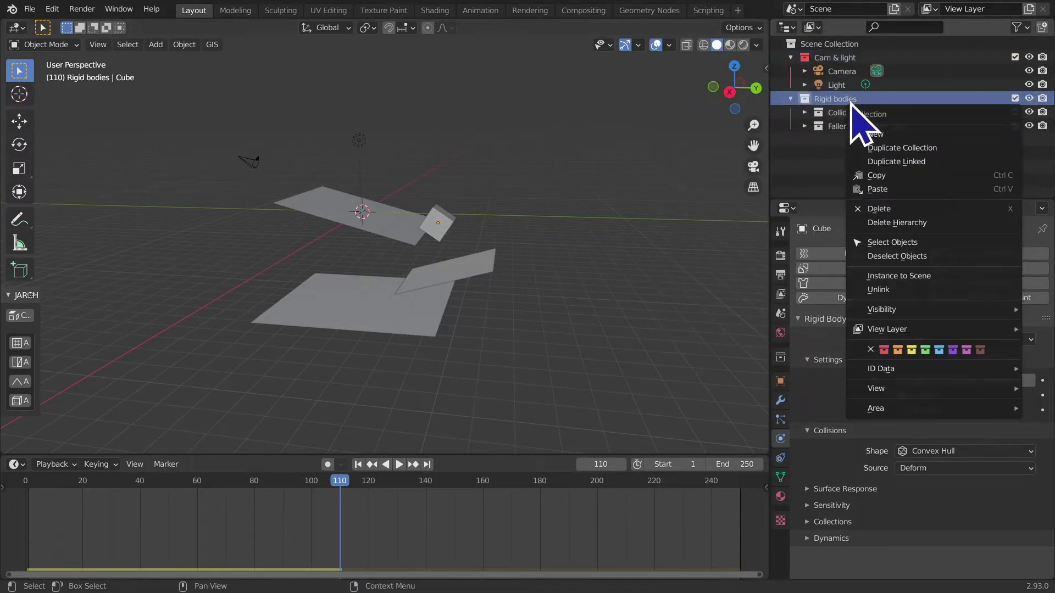
{"action": "left_click", "coordinate": [883, 350]}
Step: Colour-tag the Colliders and Fallen objects collections orange
{"action": "right_click", "coordinate": [839, 114]}
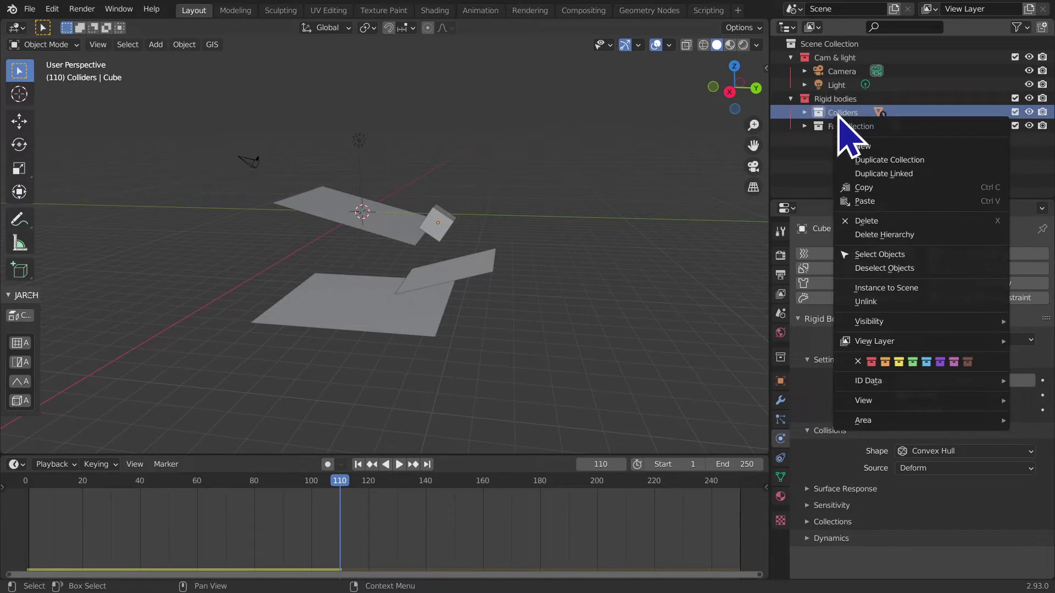
{"action": "left_click", "coordinate": [885, 362]}
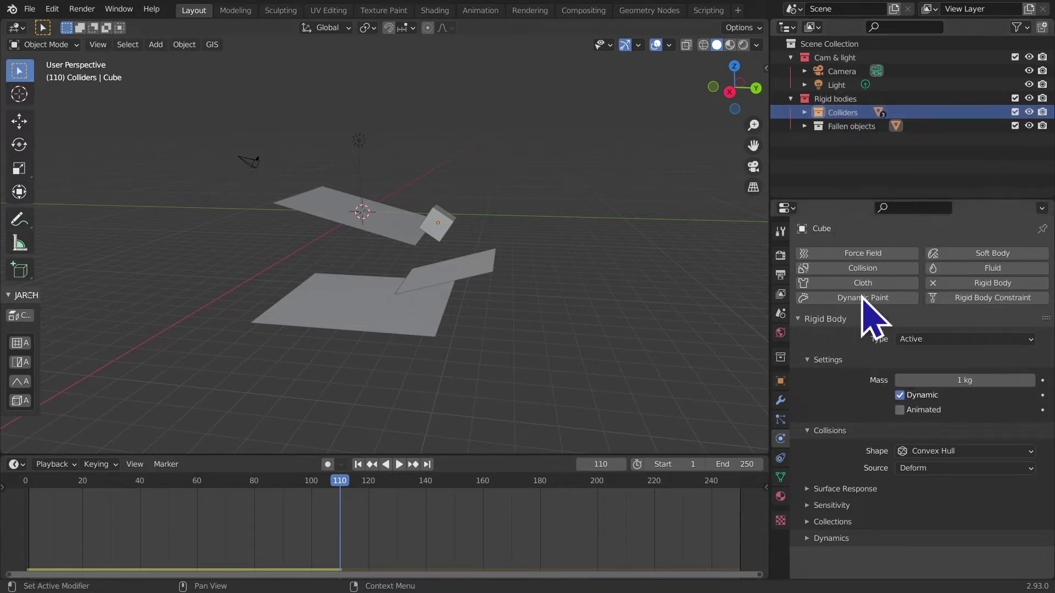
{"action": "right_click", "coordinate": [852, 129]}
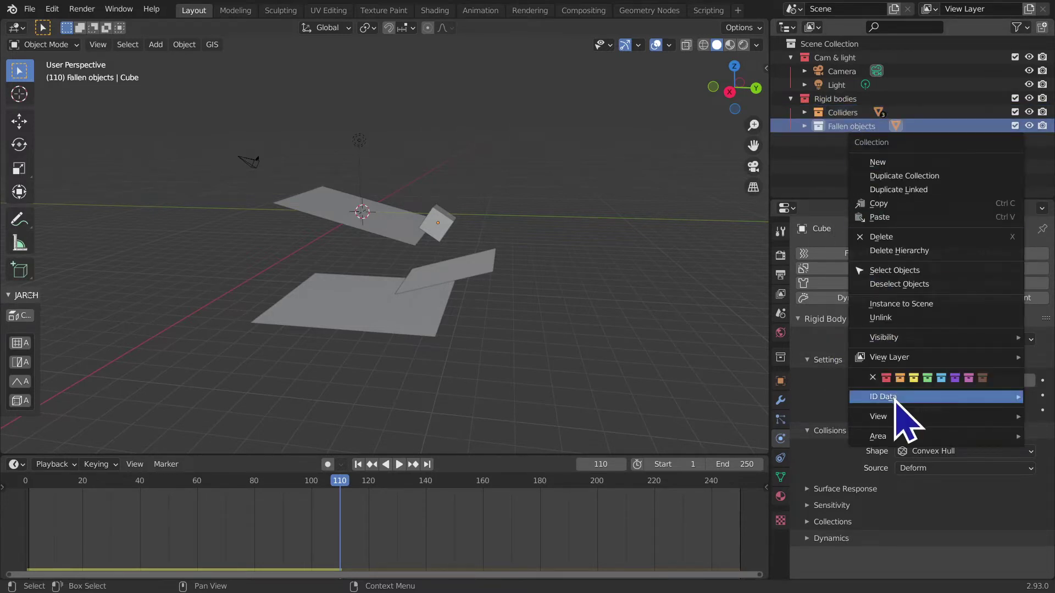
{"action": "left_click", "coordinate": [899, 378]}
{"action": "middle_click_drag", "start_coordinate": [522, 337], "coordinate": [559, 330]}
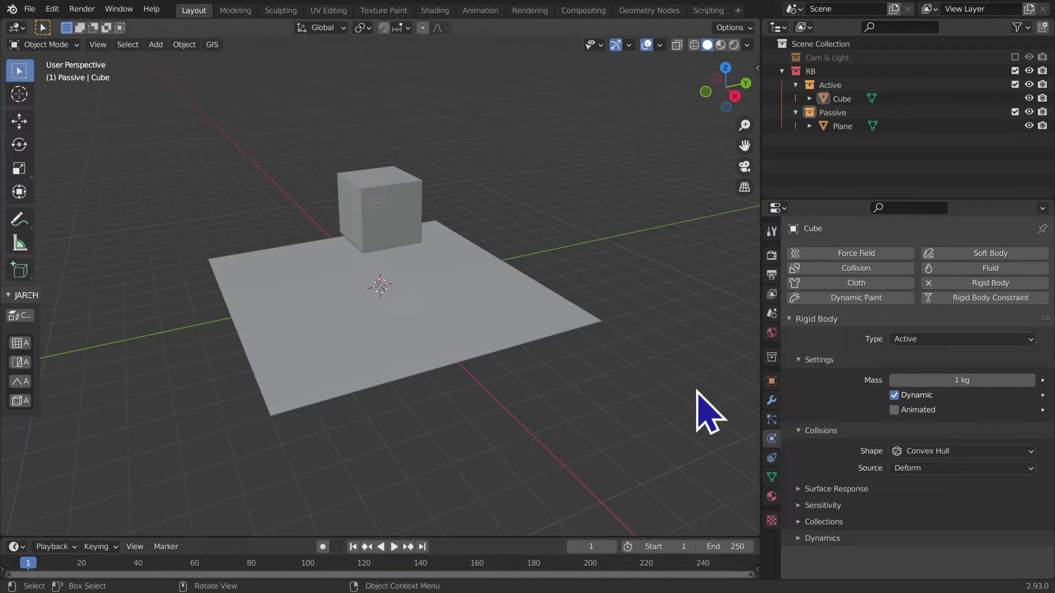
Step: Toggle the Cam & Light collection's exclusion, then select the RB and Active collections
{"action": "left_click", "coordinate": [1019, 56]}
{"action": "left_click", "coordinate": [1019, 57]}
{"action": "left_click", "coordinate": [1018, 56]}
{"action": "left_click", "coordinate": [1018, 56]}
{"action": "left_click", "coordinate": [828, 71]}
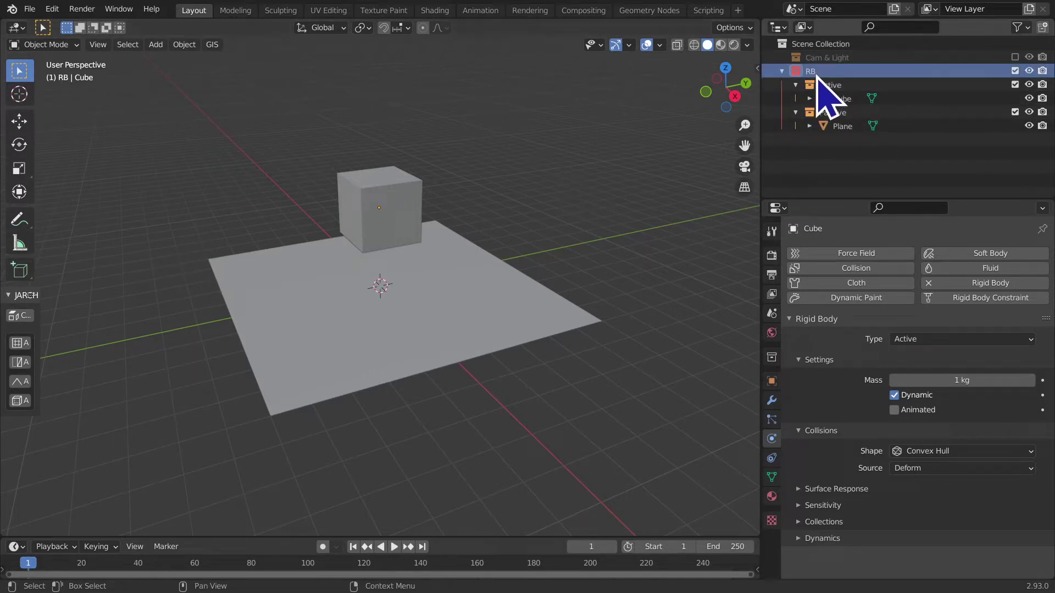
{"action": "left_click", "coordinate": [824, 85]}
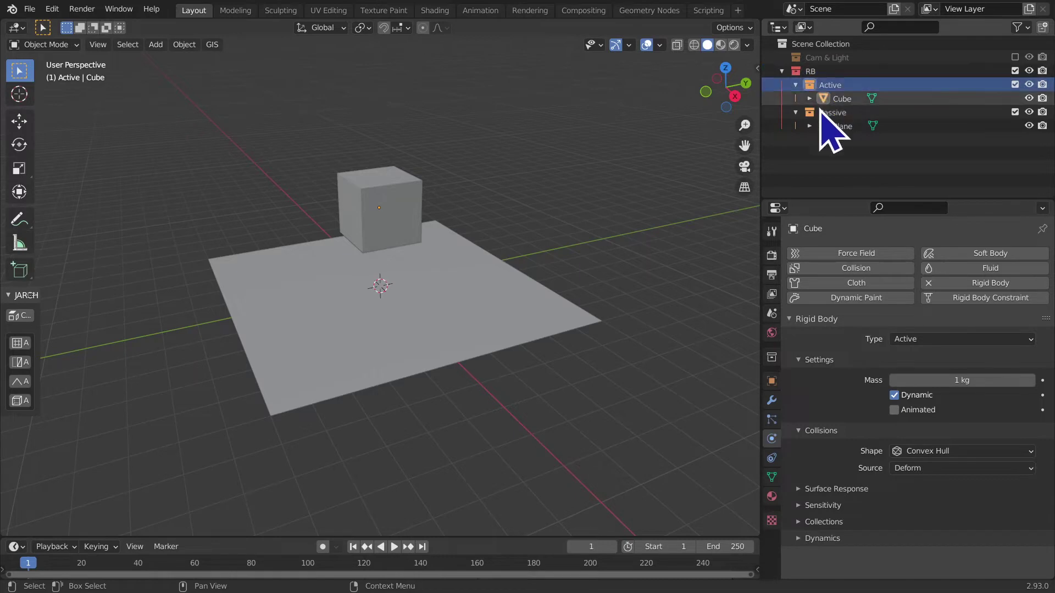
{"action": "left_click", "coordinate": [1016, 85]}
{"action": "left_click", "coordinate": [1015, 86]}
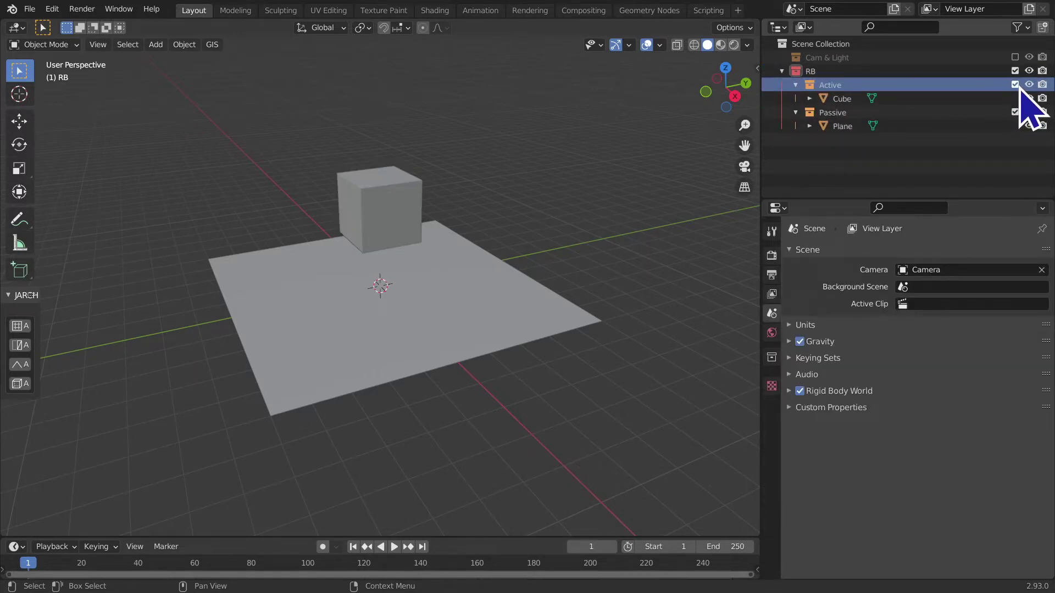
Step: Select the plane, play to show the cube falling through it, then give it rigid body physics
{"action": "left_click", "coordinate": [478, 296]}
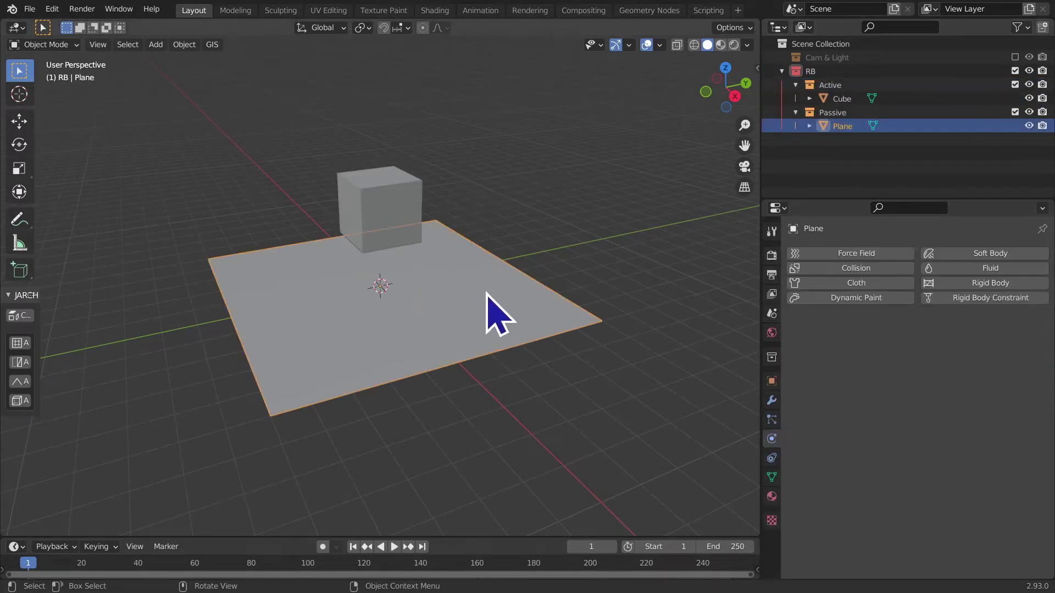
{"action": "key", "text": "space"}
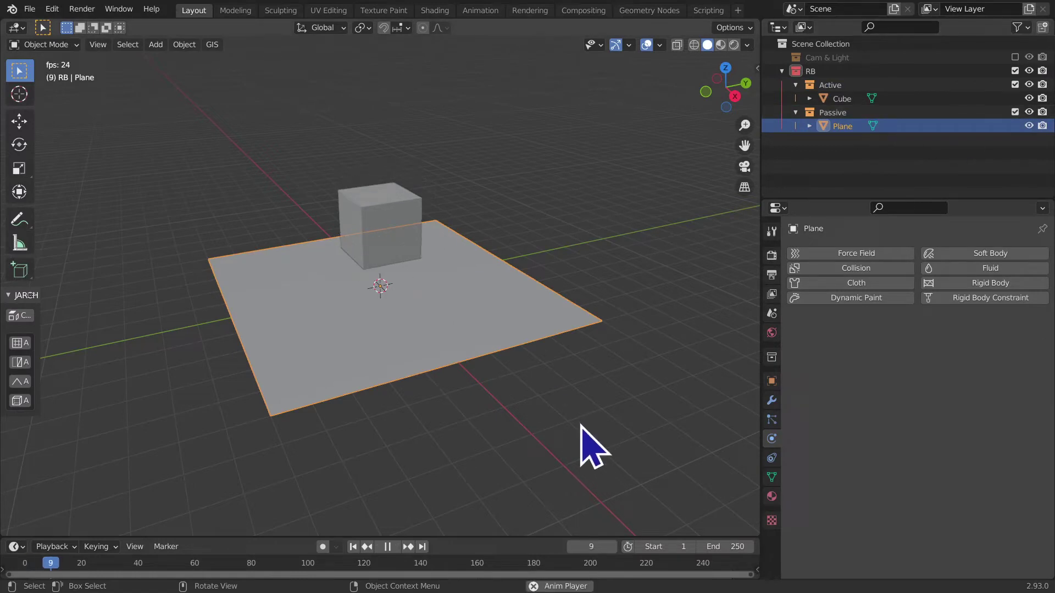
{"action": "key", "text": "Escape"}
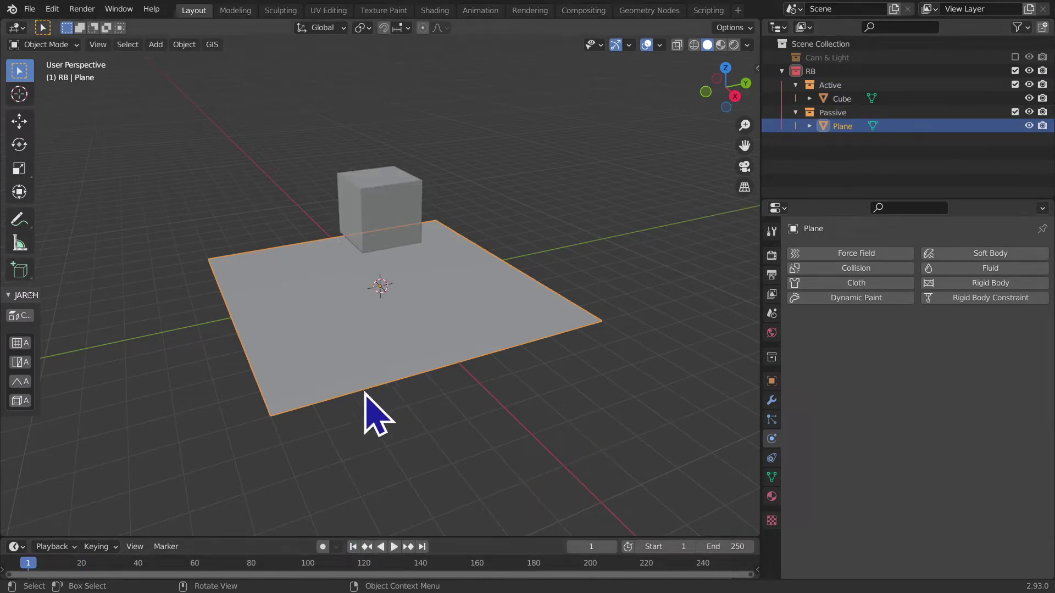
{"action": "left_click", "coordinate": [989, 283]}
Step: Set the plane's rigid body type to Passive and replay the cube's drop
{"action": "left_click", "coordinate": [912, 341]}
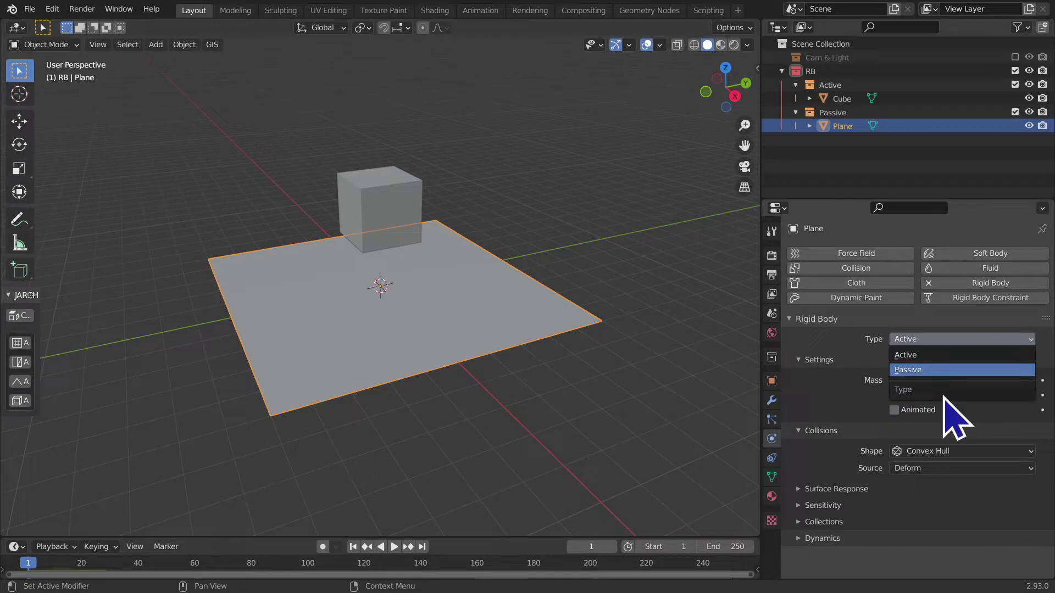
{"action": "left_click", "coordinate": [907, 369]}
{"action": "key", "text": "space"}
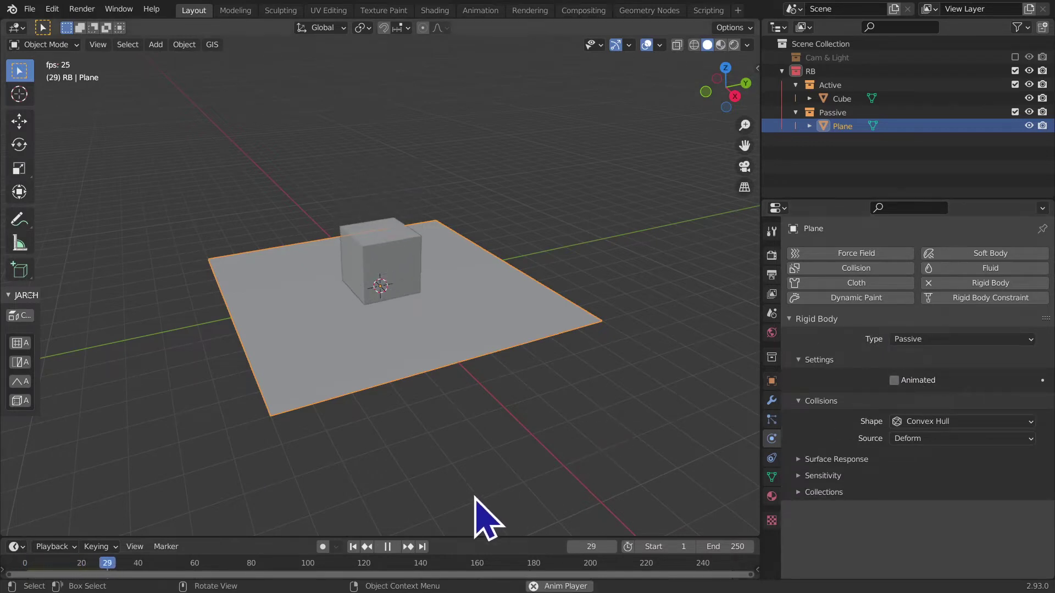
{"action": "middle_click_drag", "start_coordinate": [482, 517], "coordinate": [463, 494]}
{"action": "key", "text": "space"}
{"action": "left_click", "coordinate": [356, 550]}
Step: Replay the cube landing on the passive plane from other angles, rewinding to frame 1
{"action": "key", "text": "space"}
{"action": "middle_click_drag", "start_coordinate": [405, 459], "coordinate": [427, 451]}
{"action": "key", "text": "space"}
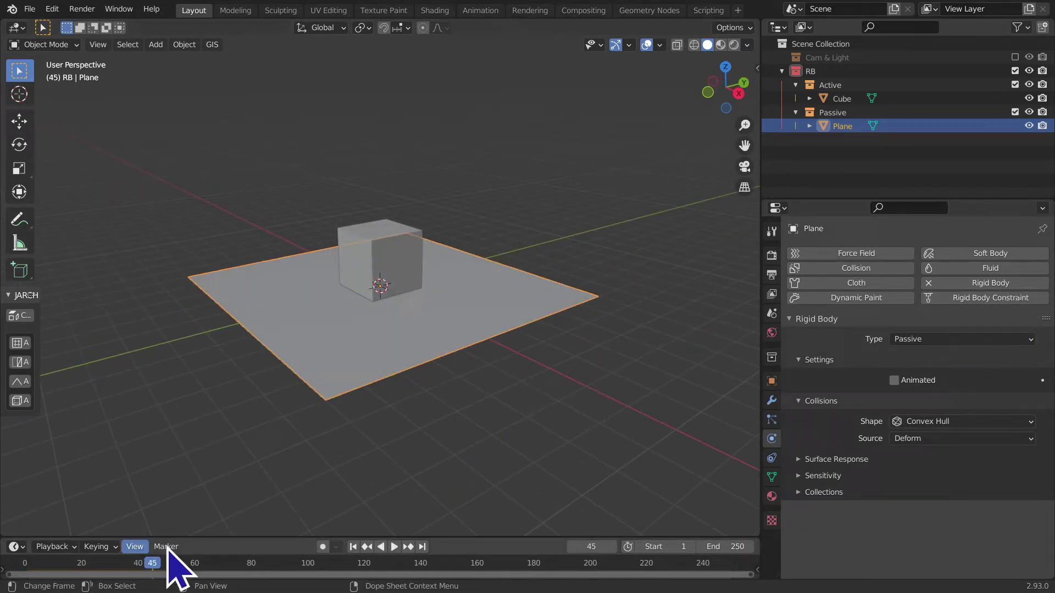
{"action": "left_click", "coordinate": [356, 548]}
{"action": "key", "text": "space"}
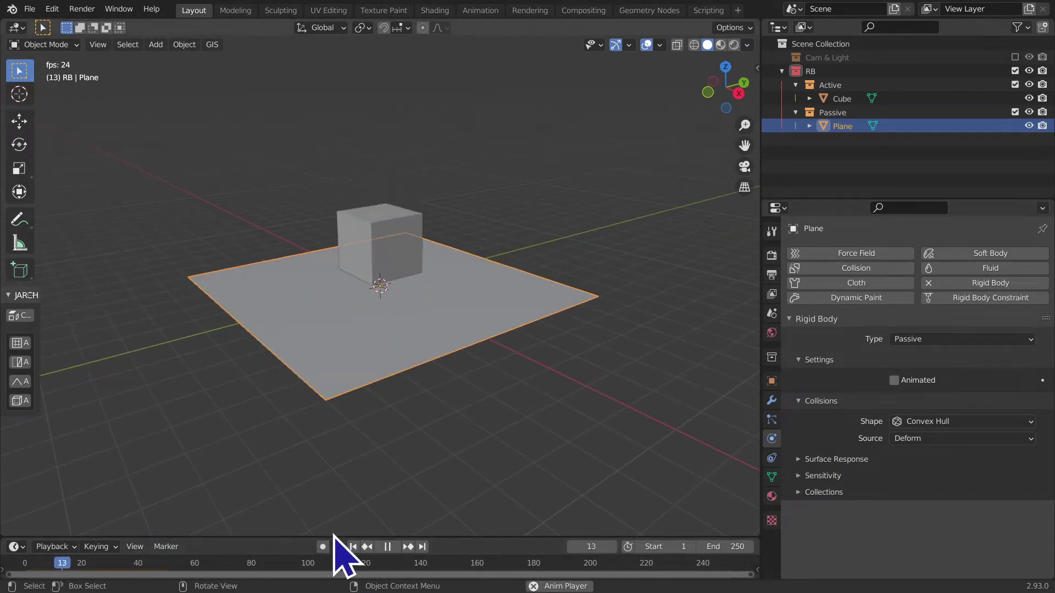
{"action": "key", "text": "space"}
{"action": "left_click", "coordinate": [356, 548]}
{"action": "middle_click_drag", "start_coordinate": [365, 532], "coordinate": [389, 471]}
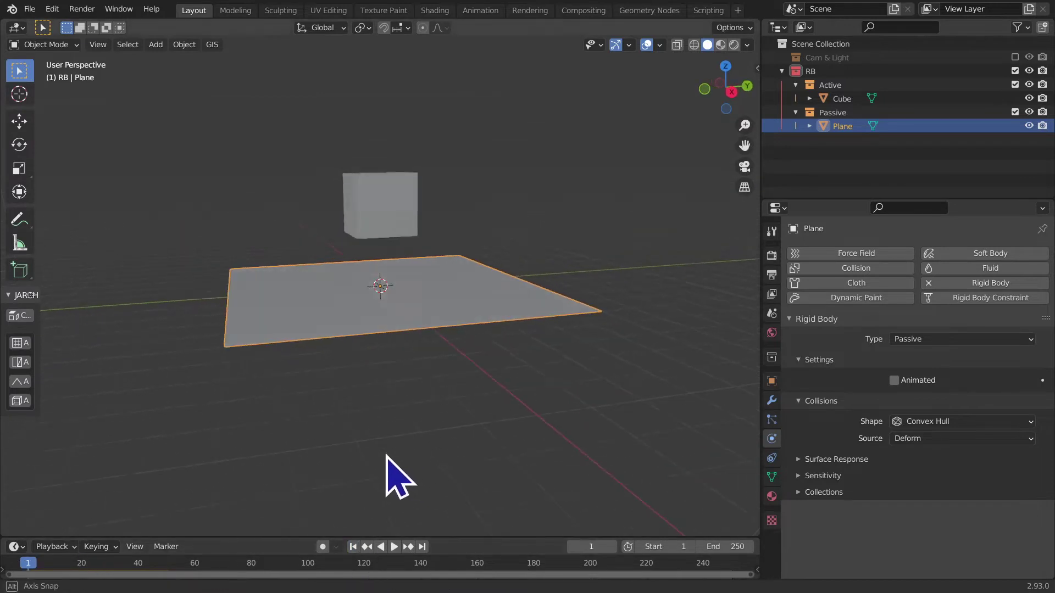
Step: Tilt the plane around the X axis and replay the cube landing on it
{"action": "key", "text": "r"}
{"action": "key", "text": "x"}
{"action": "left_click", "coordinate": [563, 410]}
{"action": "key", "text": "space"}
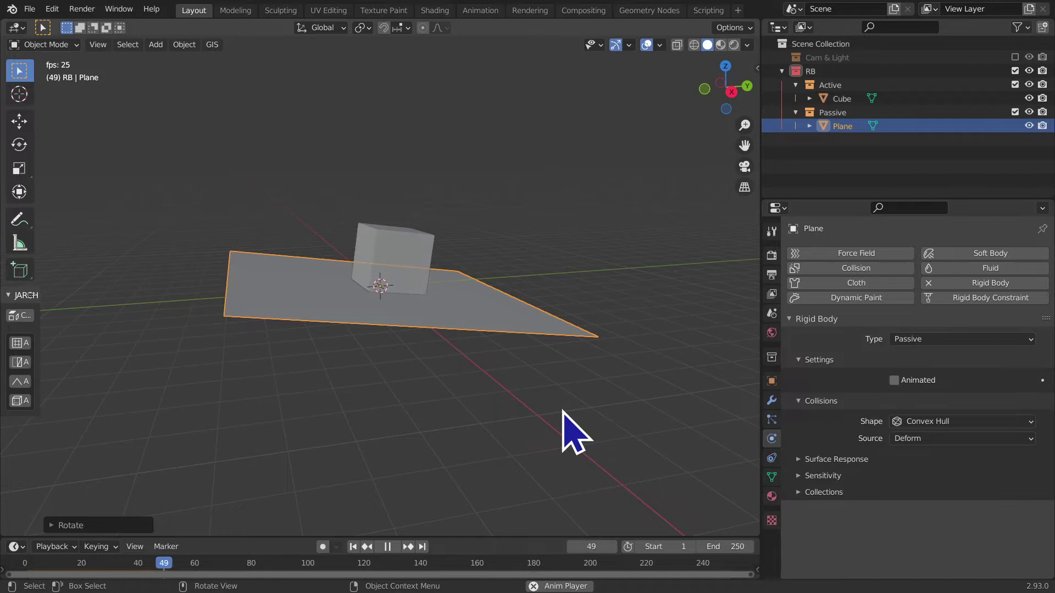
{"action": "key", "text": "space"}
{"action": "left_click", "coordinate": [353, 546]}
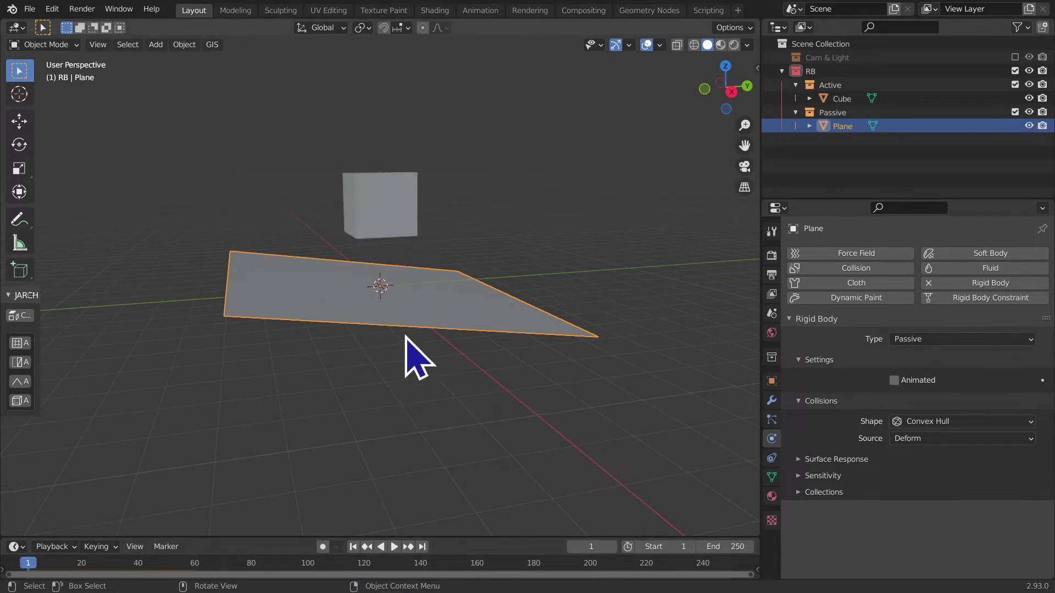
Step: Undo the plane's tilt so it lies flat, and select the cube
{"action": "key", "text": "ctrl+z"}
{"action": "mouse_move", "coordinate": [407, 336]}
{"action": "middle_mouse_down"}
{"action": "mouse_move", "coordinate": [438, 384]}
{"action": "mouse_move", "coordinate": [509, 357]}
{"action": "mouse_move", "coordinate": [525, 370]}
{"action": "middle_mouse_up"}
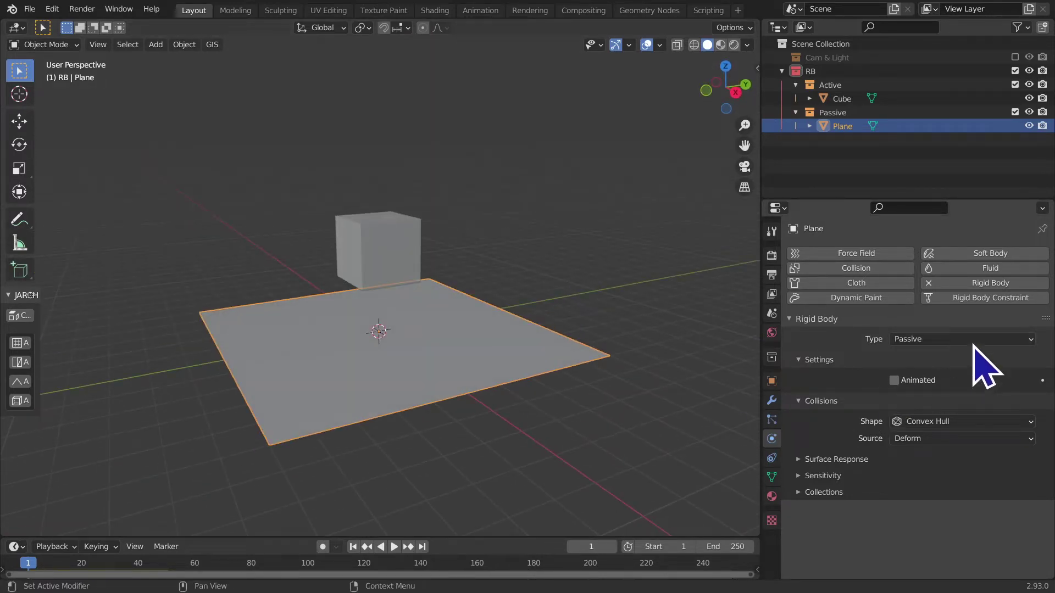
{"action": "left_click", "coordinate": [392, 262]}
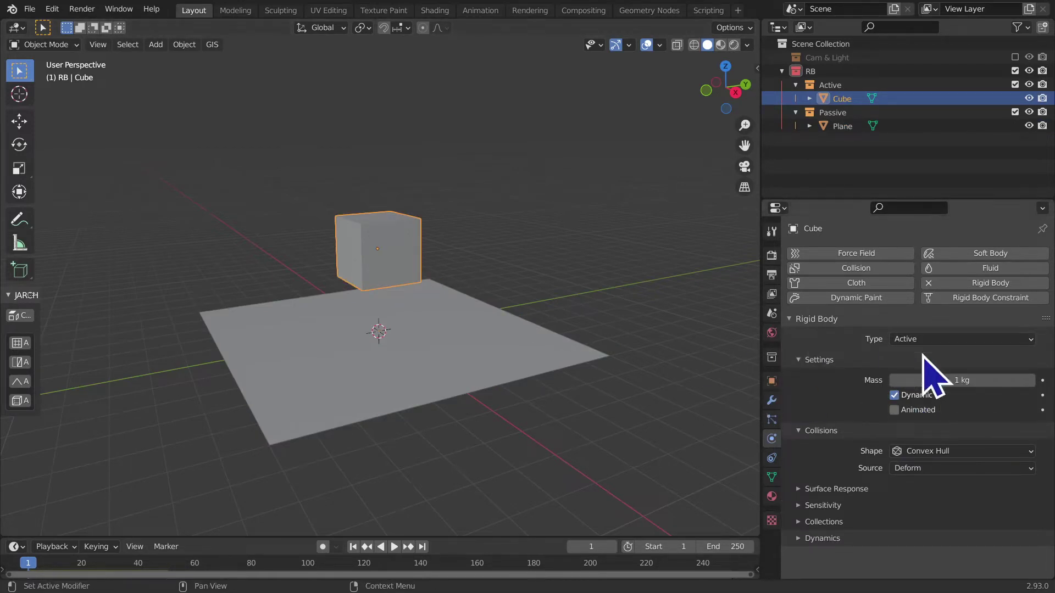
Step: Set the cube's mass to 10 kg and replay the drop from frame 1
{"action": "left_click", "coordinate": [934, 380]}
{"action": "key", "text": "Return"}
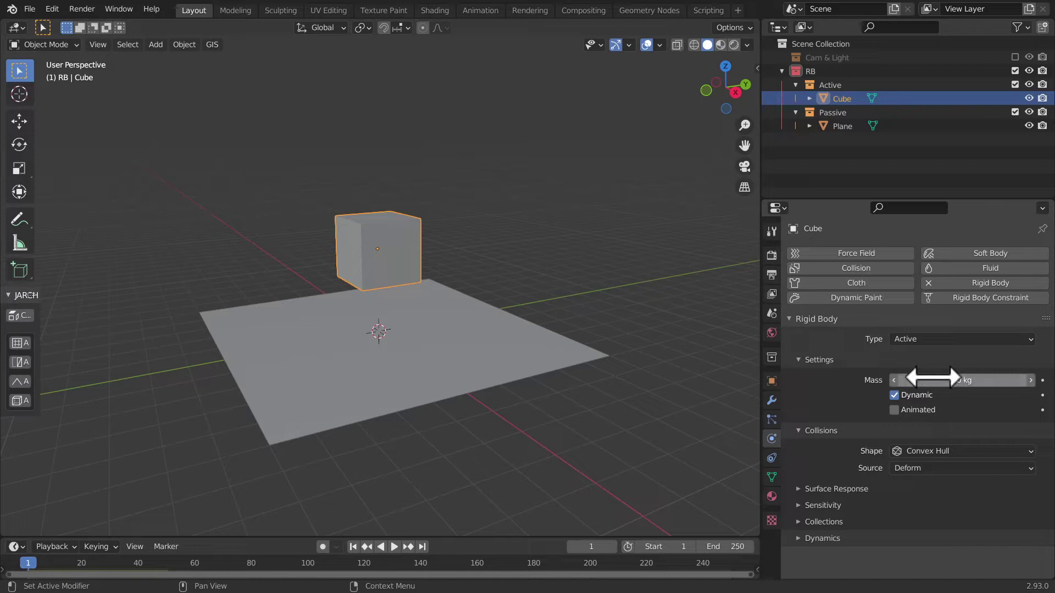
{"action": "key", "text": "space"}
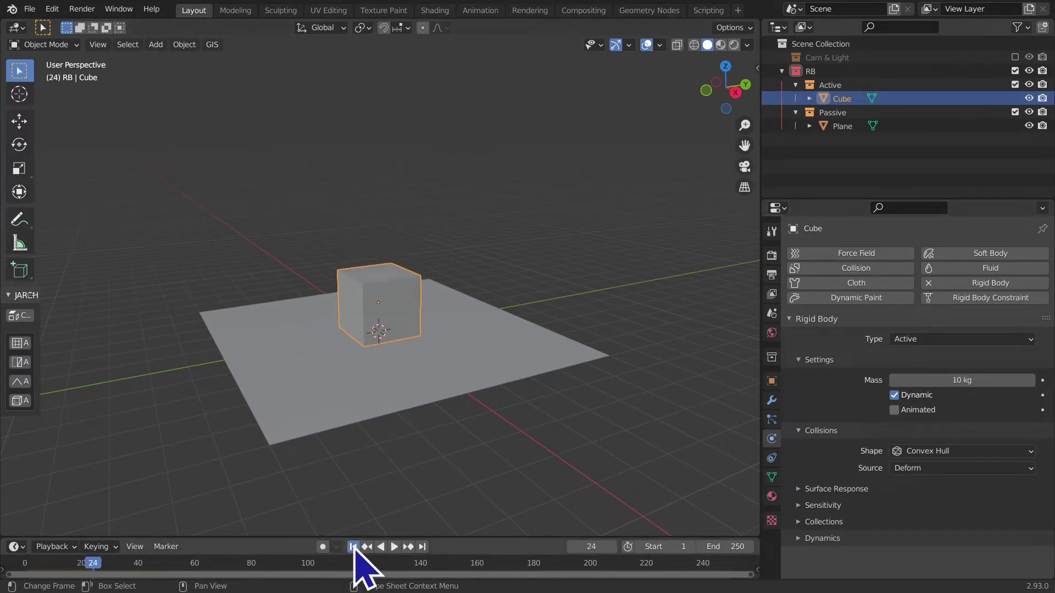
{"action": "key", "text": "shift+Left"}
Step: Rotate the cube to a tilt and raise it higher above the plane
{"action": "key", "text": "r"}
{"action": "left_click", "coordinate": [483, 412]}
{"action": "key", "text": "g"}
{"action": "left_click", "coordinate": [483, 364]}
{"action": "middle_click_drag", "start_coordinate": [482, 365], "coordinate": [497, 264]}
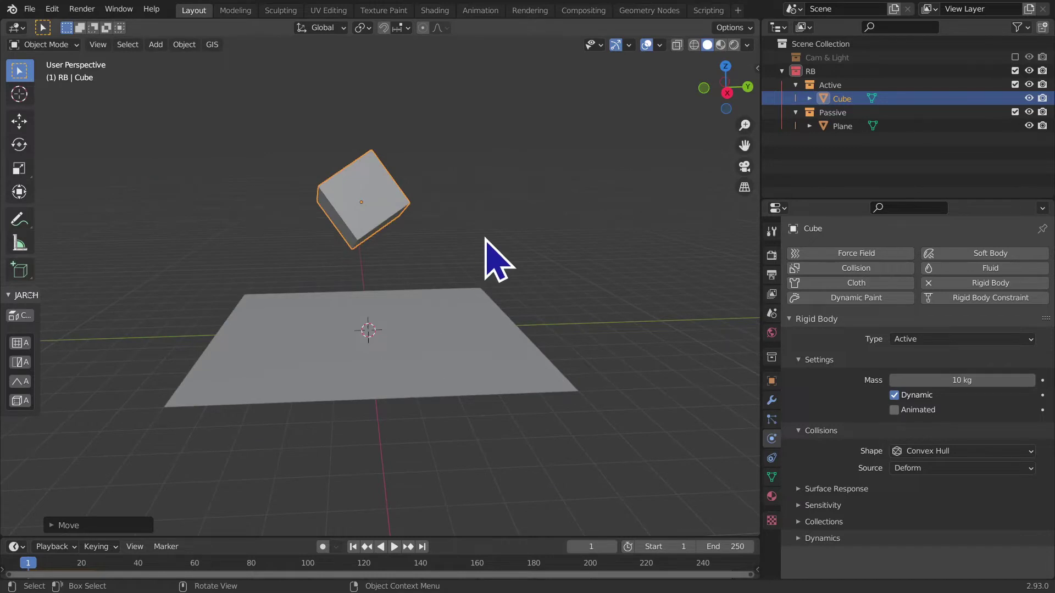
Step: Enlarge the timeline area and snap the 3D cursor to the cube's centre
{"action": "key", "text": "shift+a"}
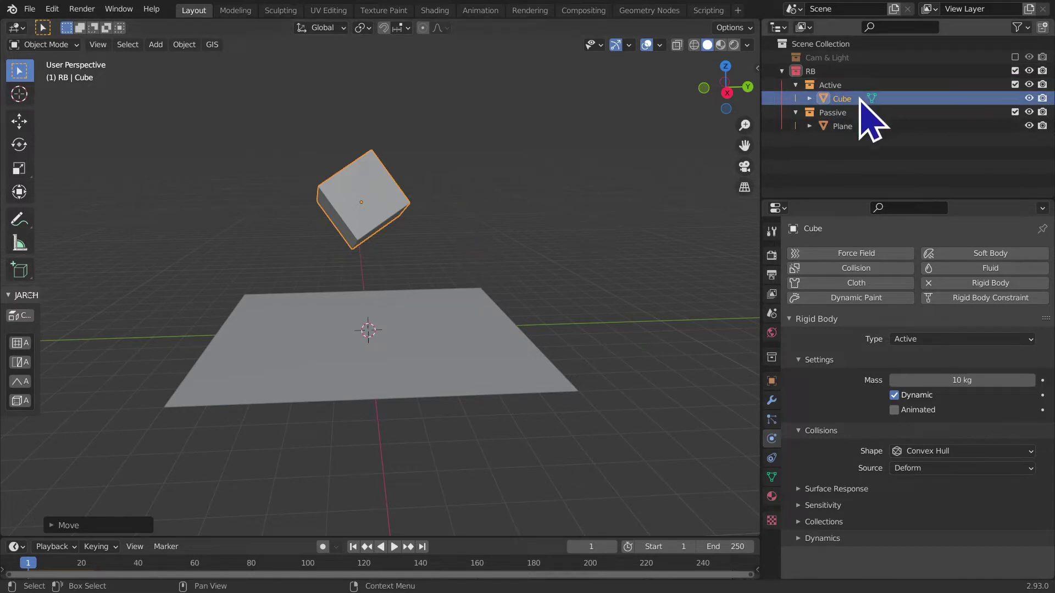
{"action": "left_click_drag", "start_coordinate": [155, 537], "coordinate": [155, 512]}
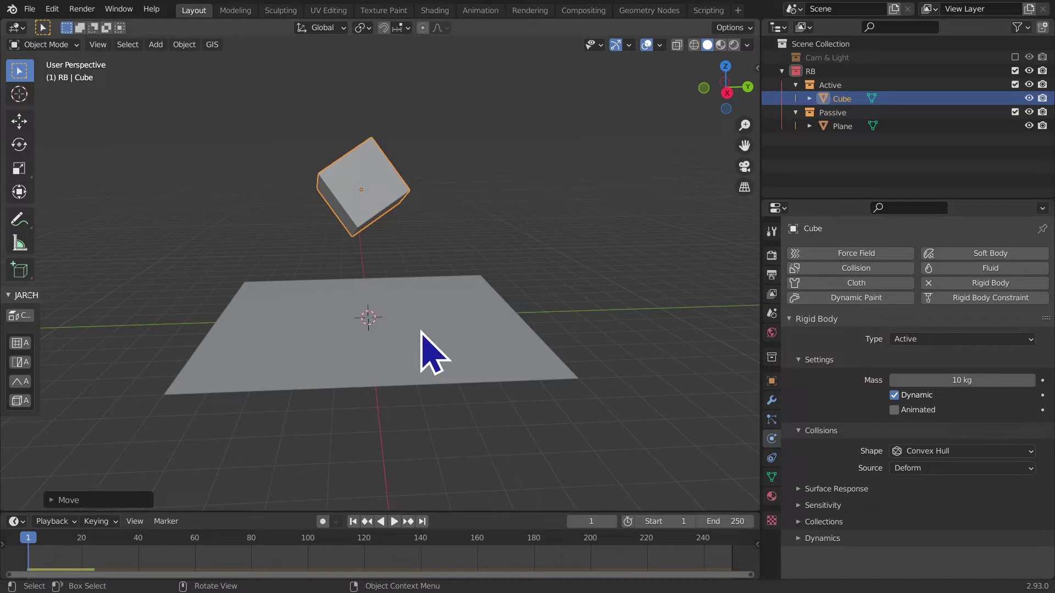
{"action": "key", "text": "g"}
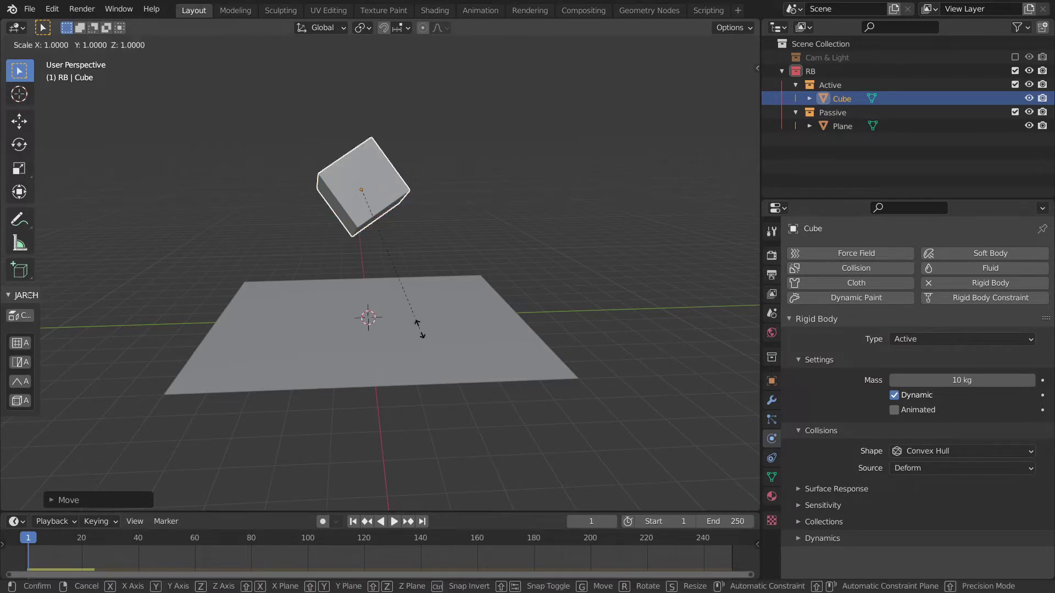
{"action": "left_click", "coordinate": [420, 329]}
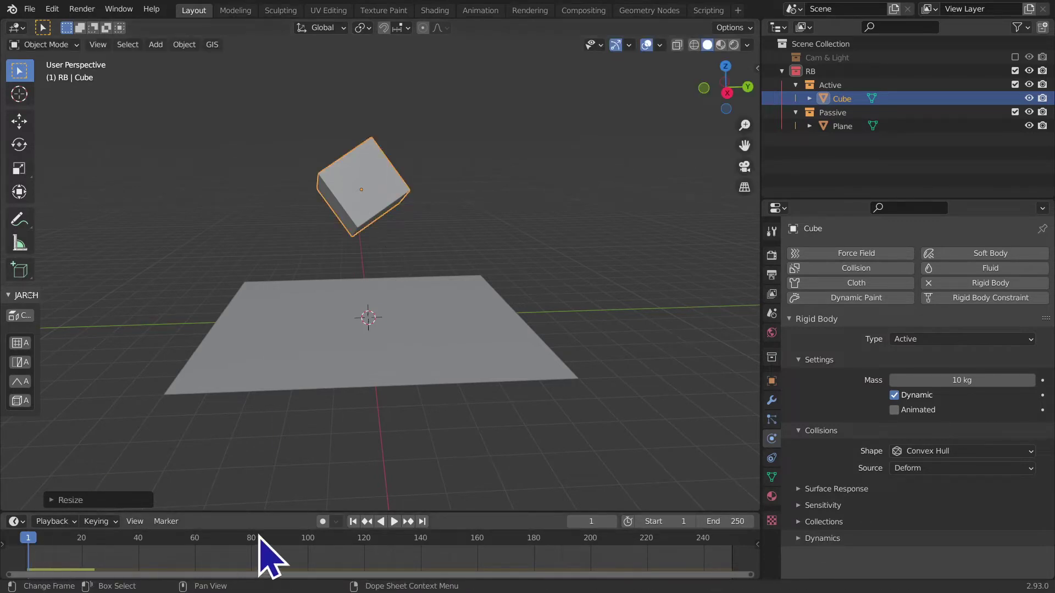
{"action": "key", "text": "shift+s"}
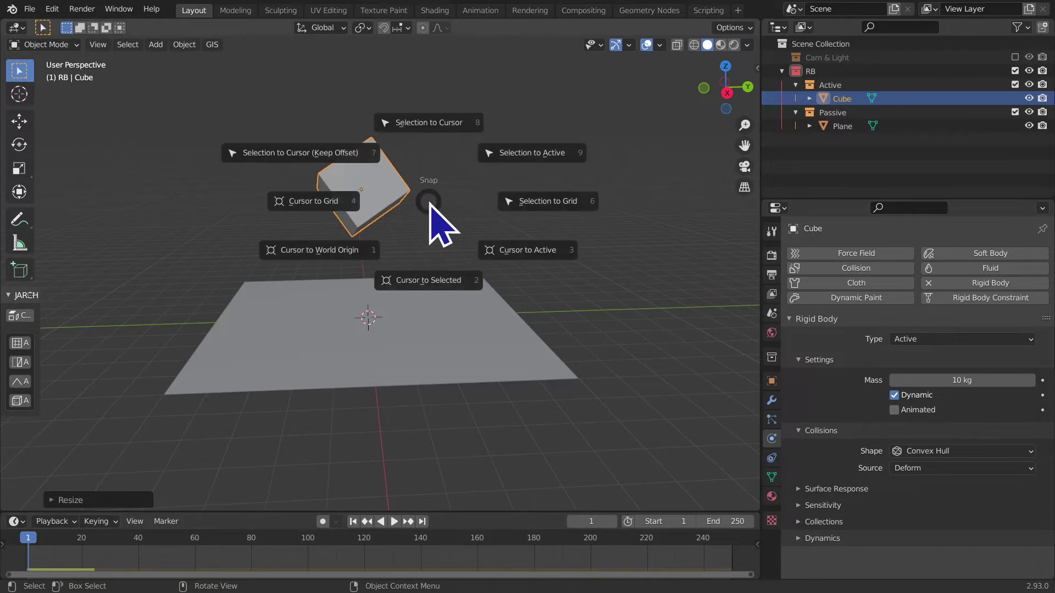
{"action": "left_click", "coordinate": [435, 294]}
Step: Add an icosphere at the cube, move it up to the right, and test-play the simulation
{"action": "key", "text": "shift+a"}
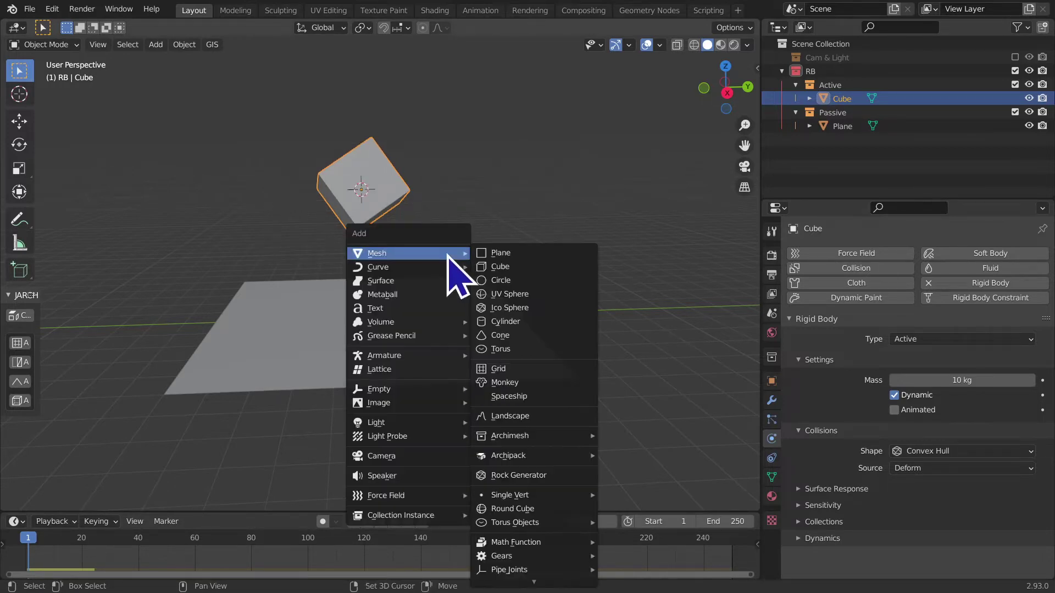
{"action": "left_click", "coordinate": [506, 307]}
{"action": "key", "text": "g"}
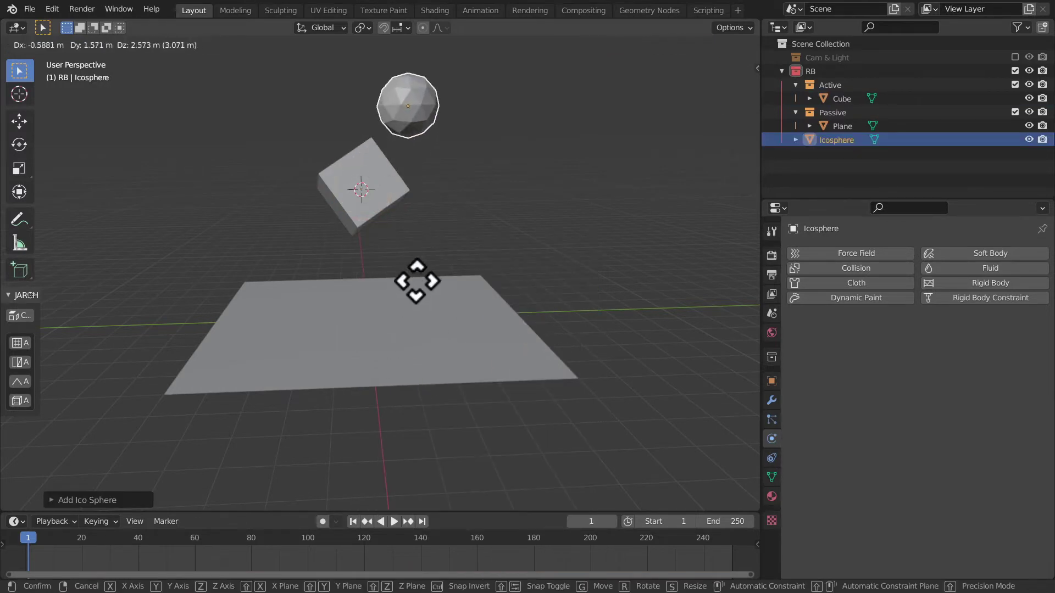
{"action": "left_click", "coordinate": [447, 303]}
{"action": "middle_click_drag", "start_coordinate": [446, 302], "coordinate": [442, 228]}
{"action": "key", "text": "alt+a"}
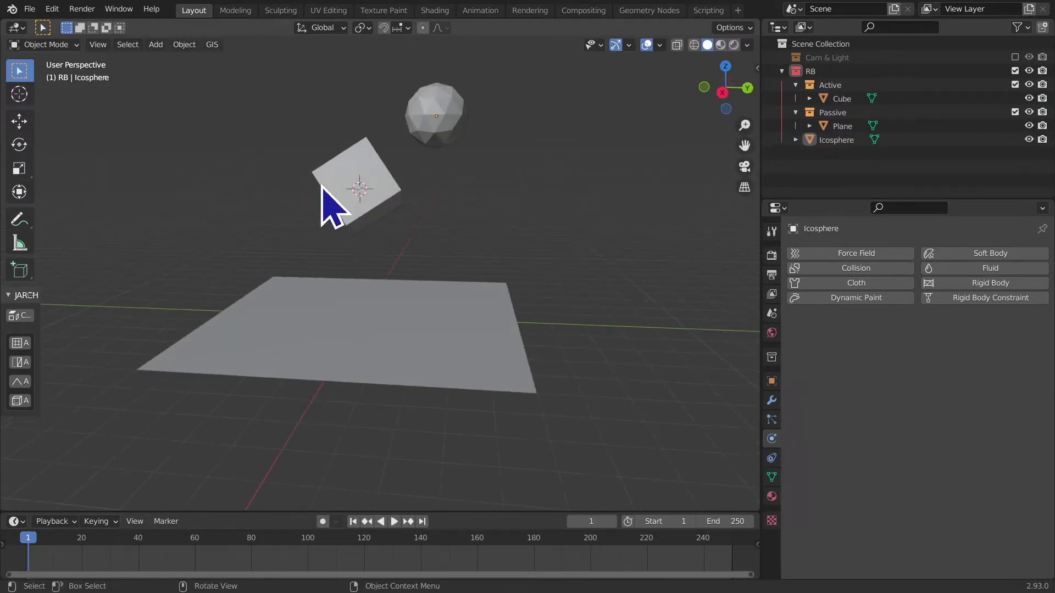
{"action": "key", "text": "space"}
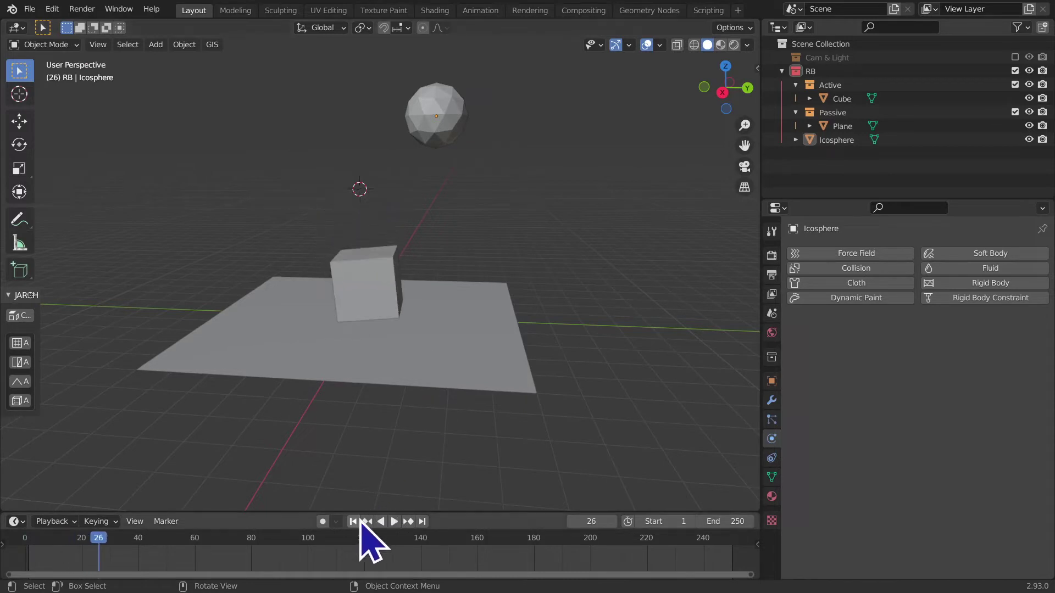
{"action": "left_click", "coordinate": [352, 521]}
Step: Give the icosphere Active rigid body physics and replay the fall
{"action": "left_click", "coordinate": [439, 132]}
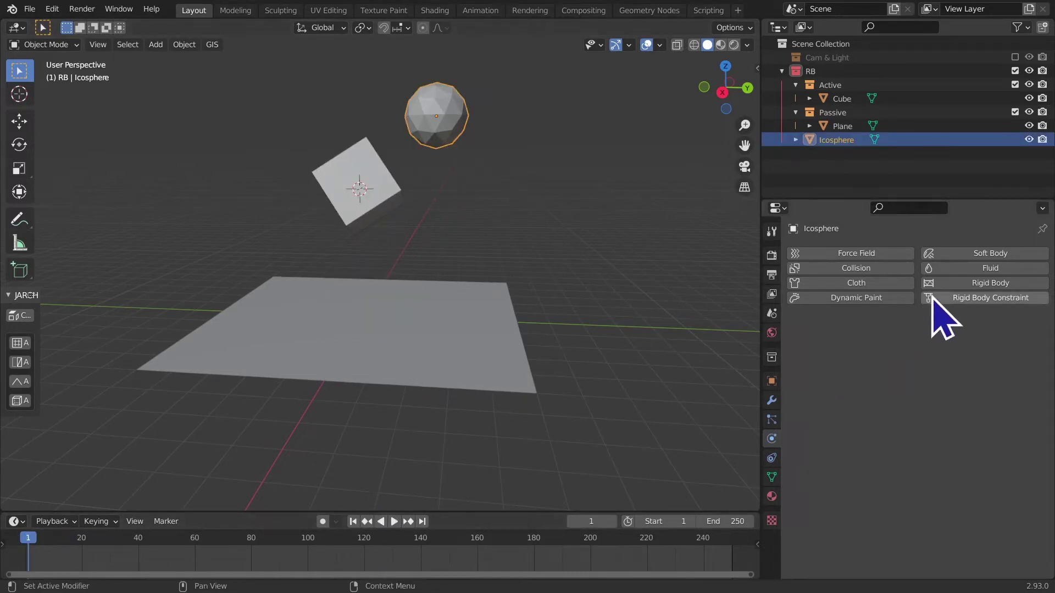
{"action": "left_click", "coordinate": [987, 283]}
{"action": "key", "text": "space"}
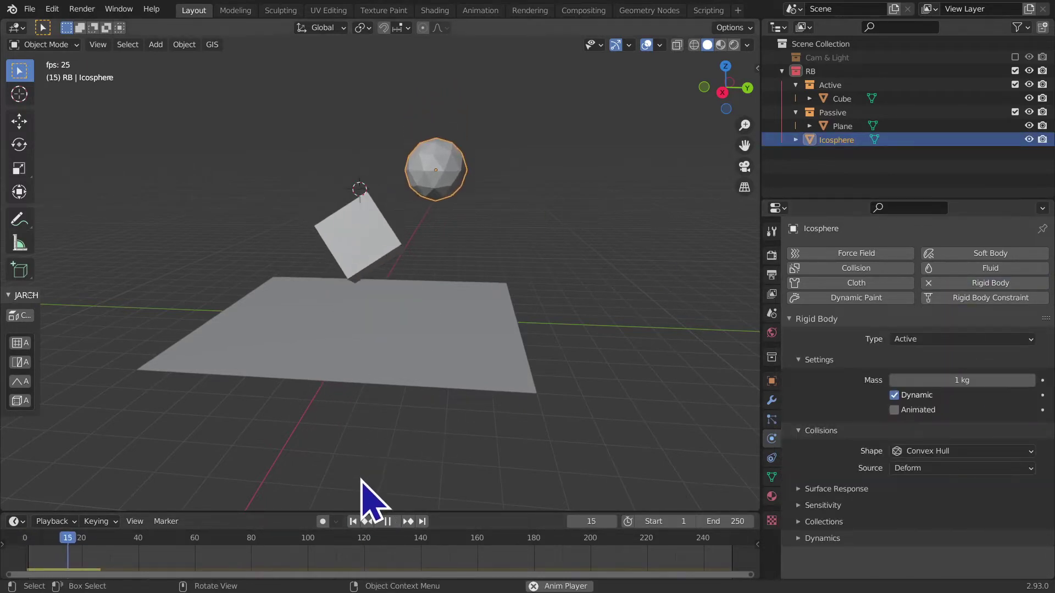
{"action": "left_click", "coordinate": [380, 521]}
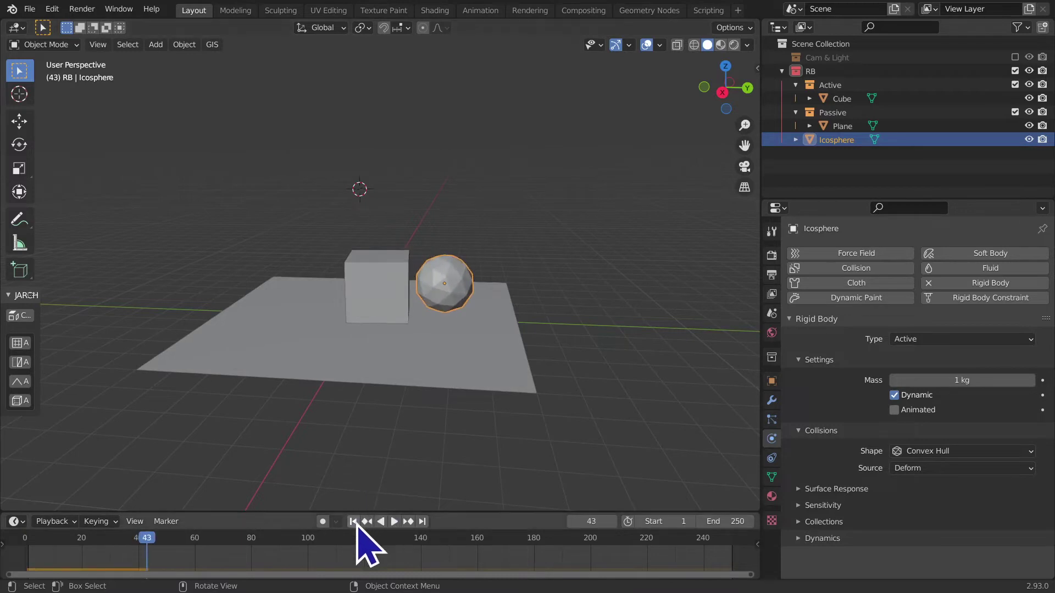
{"action": "left_click", "coordinate": [354, 521]}
Step: Nudge the icosphere to a new start position, replay, and reselect the cube
{"action": "key", "text": "g"}
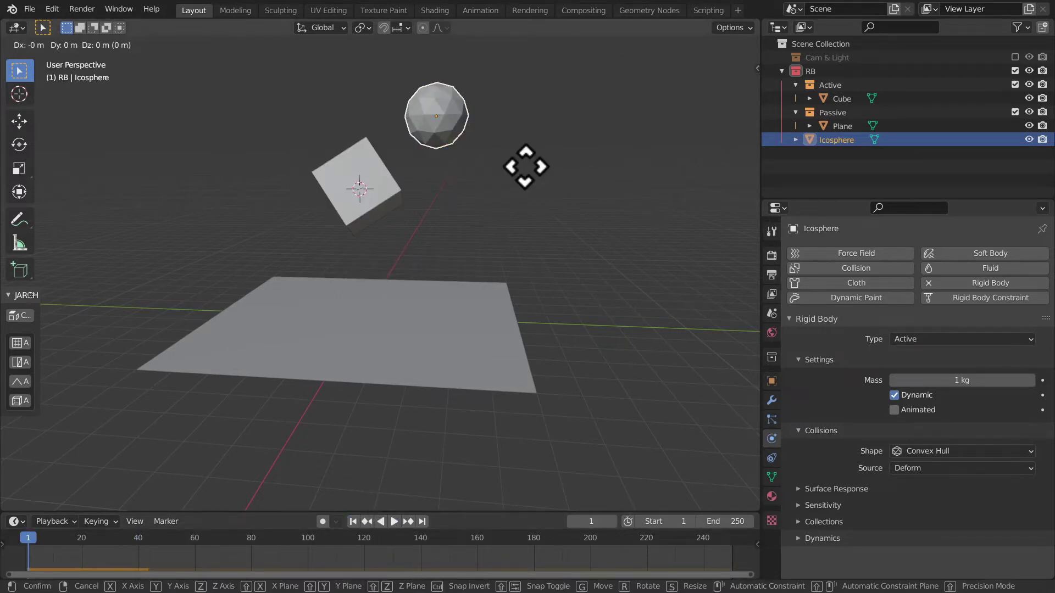
{"action": "left_click", "coordinate": [498, 170]}
{"action": "key", "text": "space"}
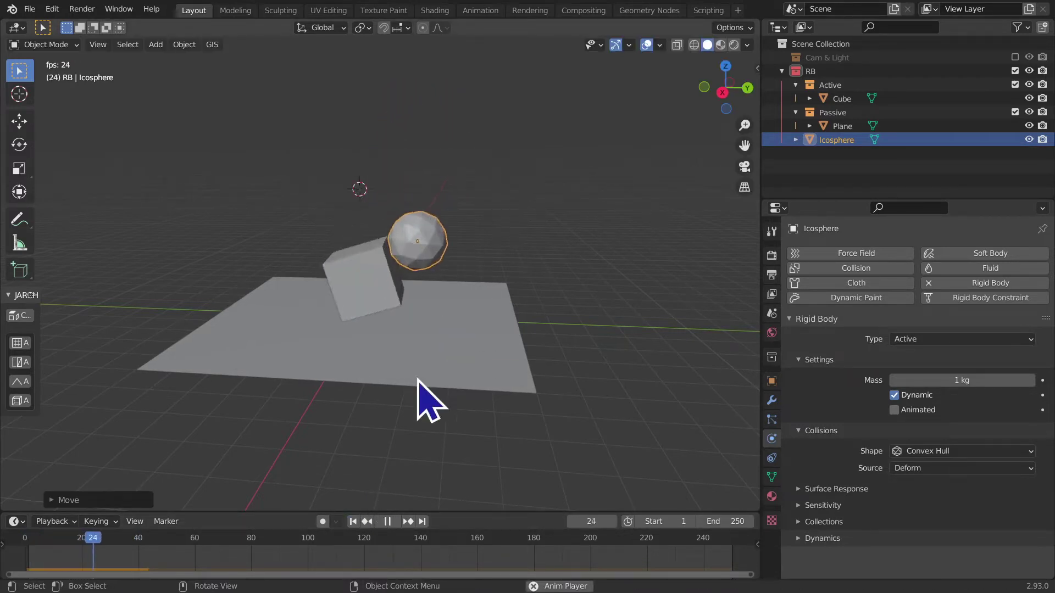
{"action": "key", "text": "space"}
{"action": "left_click", "coordinate": [353, 520]}
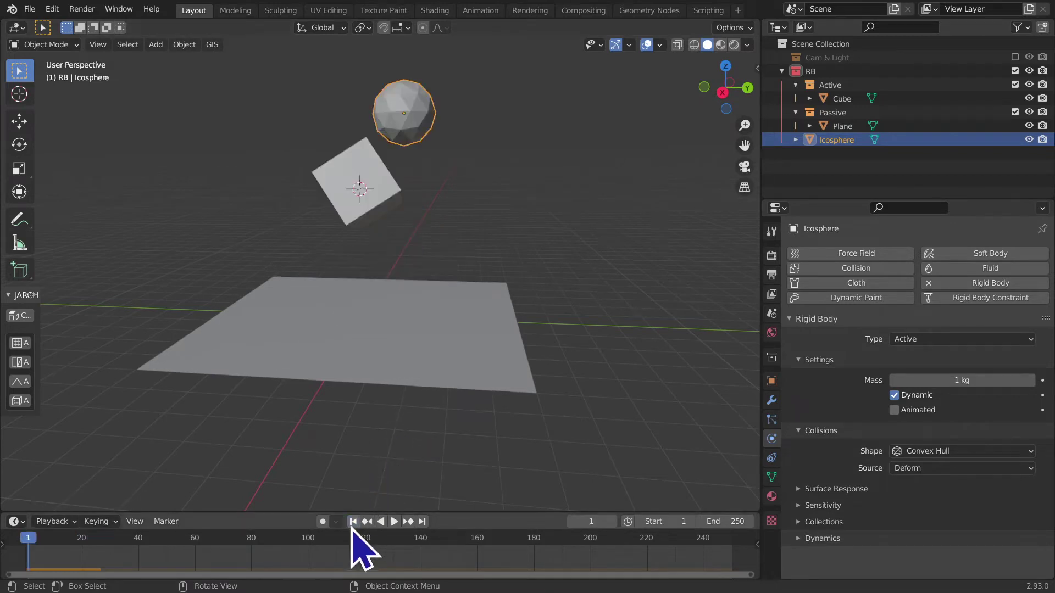
{"action": "left_click", "coordinate": [351, 214]}
{"action": "left_click", "coordinate": [914, 379]}
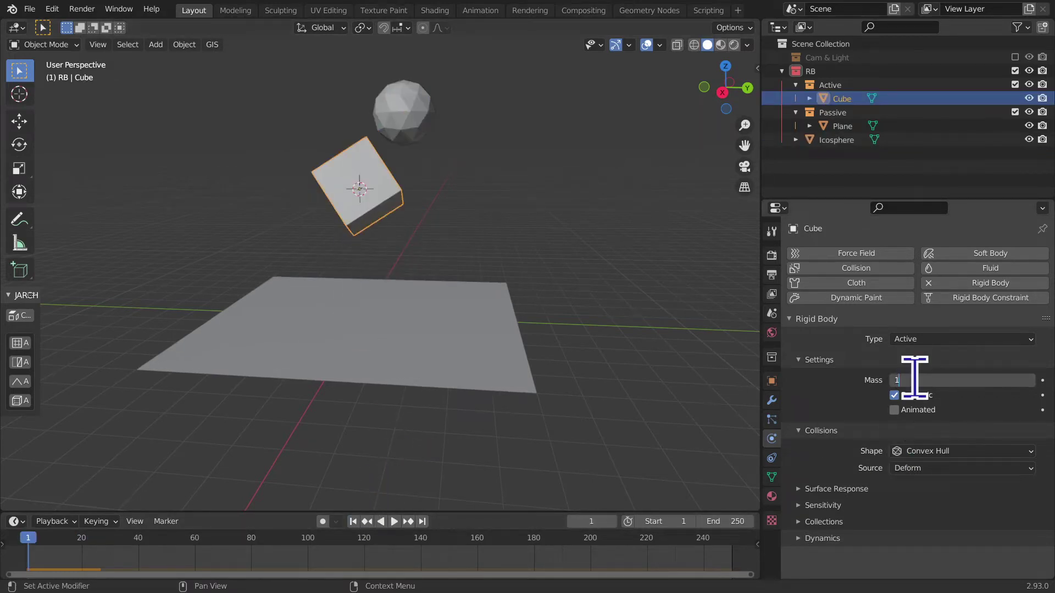
Step: Set the cube's mass to 1 kg and replay both bodies falling
{"action": "key", "text": "Return"}
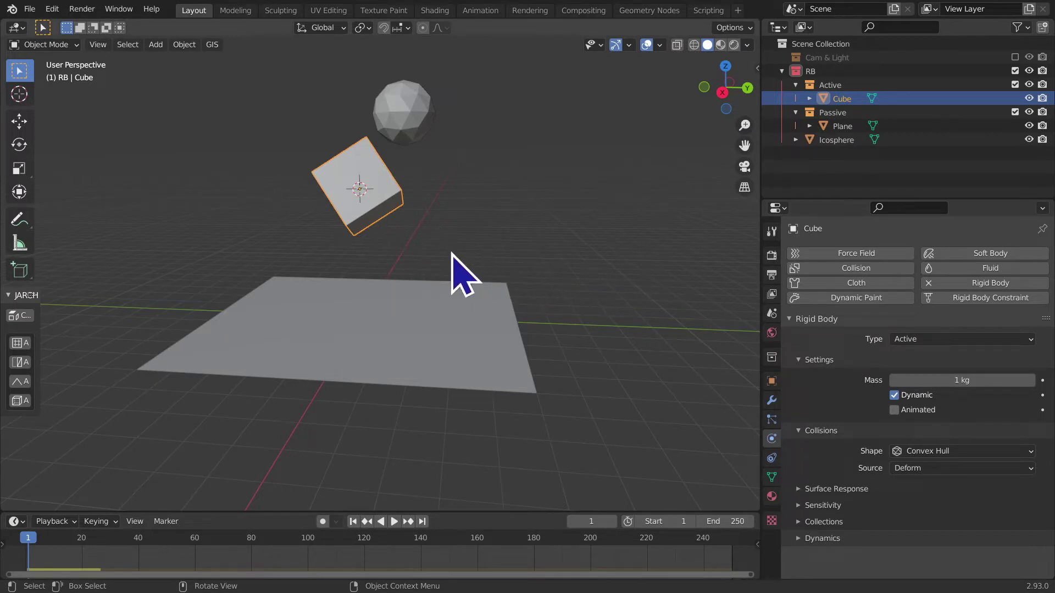
{"action": "key", "text": "space"}
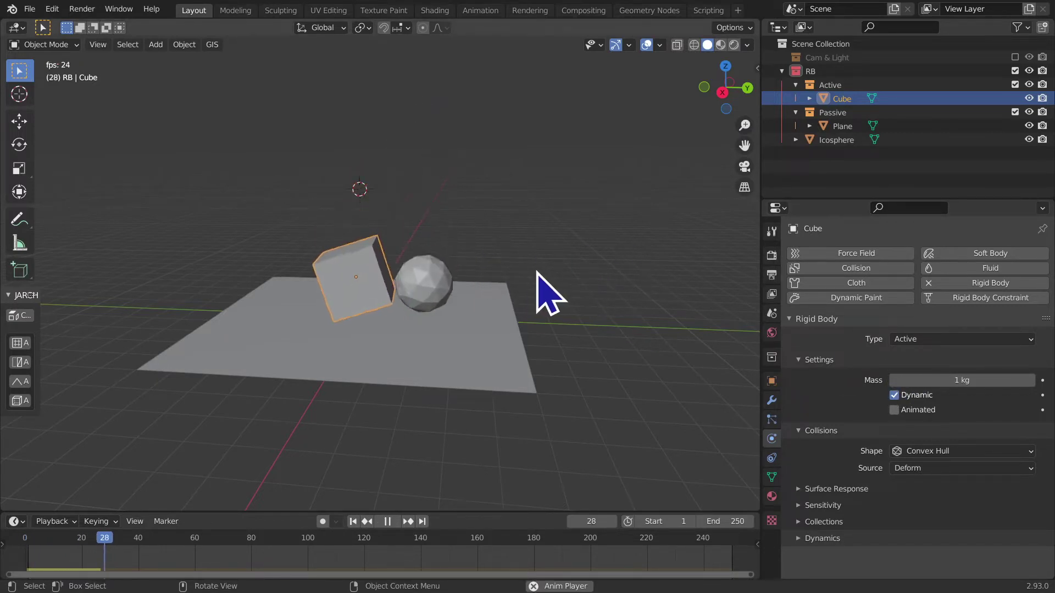
{"action": "key", "text": "space"}
{"action": "mouse_move", "coordinate": [520, 313]}
{"action": "middle_mouse_down"}
{"action": "mouse_move", "coordinate": [438, 308]}
{"action": "mouse_move", "coordinate": [523, 349]}
{"action": "middle_mouse_up"}
{"action": "key", "text": "space"}
{"action": "key", "text": "space"}
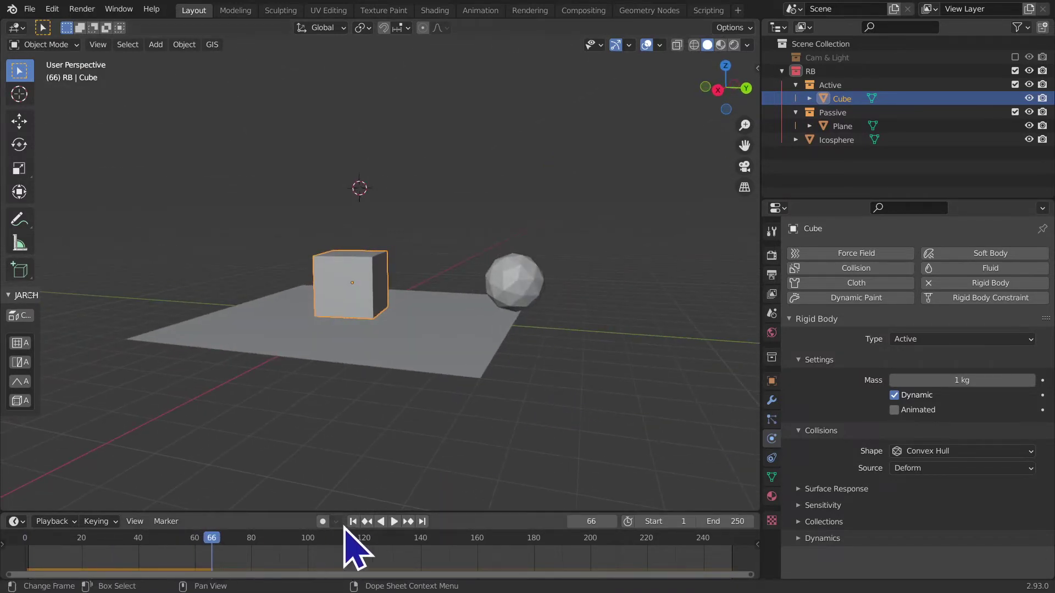
Step: Rewind to frame 1 and put the plane into Edit Mode
{"action": "left_click", "coordinate": [352, 522]}
{"action": "left_click", "coordinate": [439, 352]}
{"action": "key", "text": "Tab"}
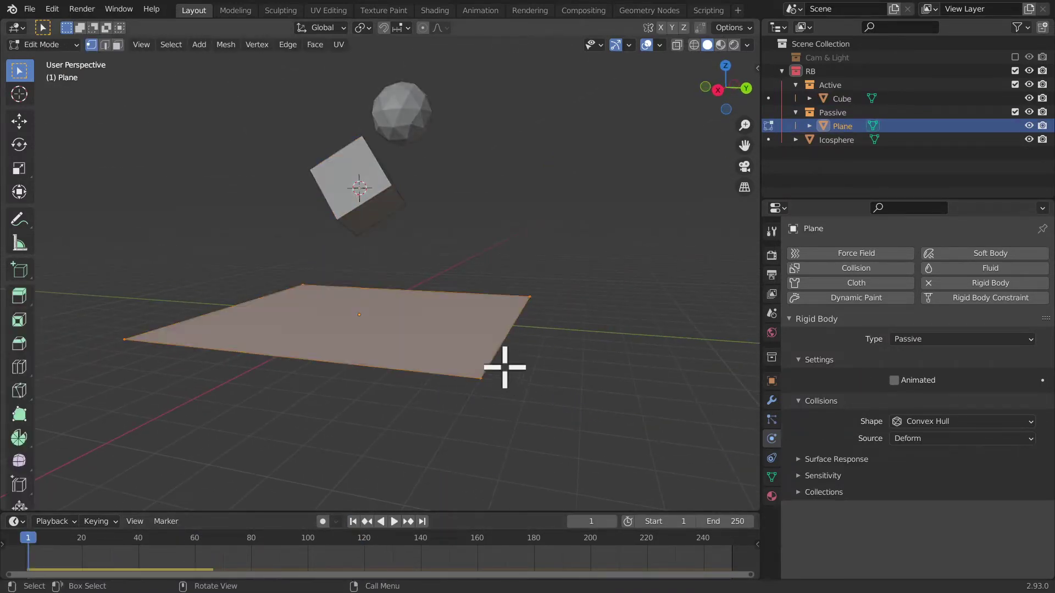
Step: Extrude the plane's mesh upward into a slab
{"action": "left_click", "coordinate": [481, 370]}
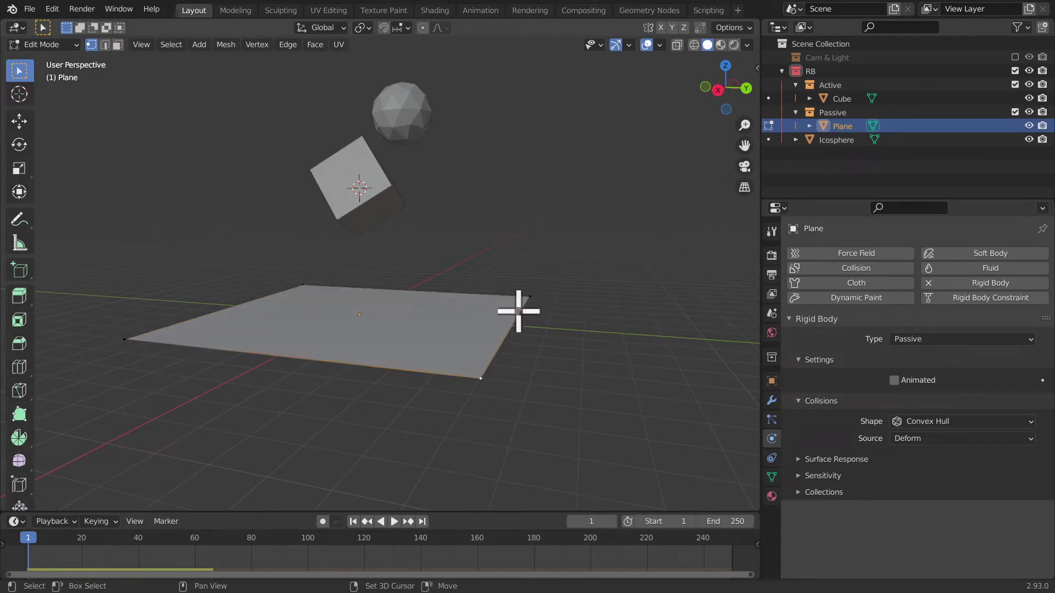
{"action": "left_click", "coordinate": [499, 372], "text": "shift"}
{"action": "left_click", "coordinate": [275, 356], "text": "shift"}
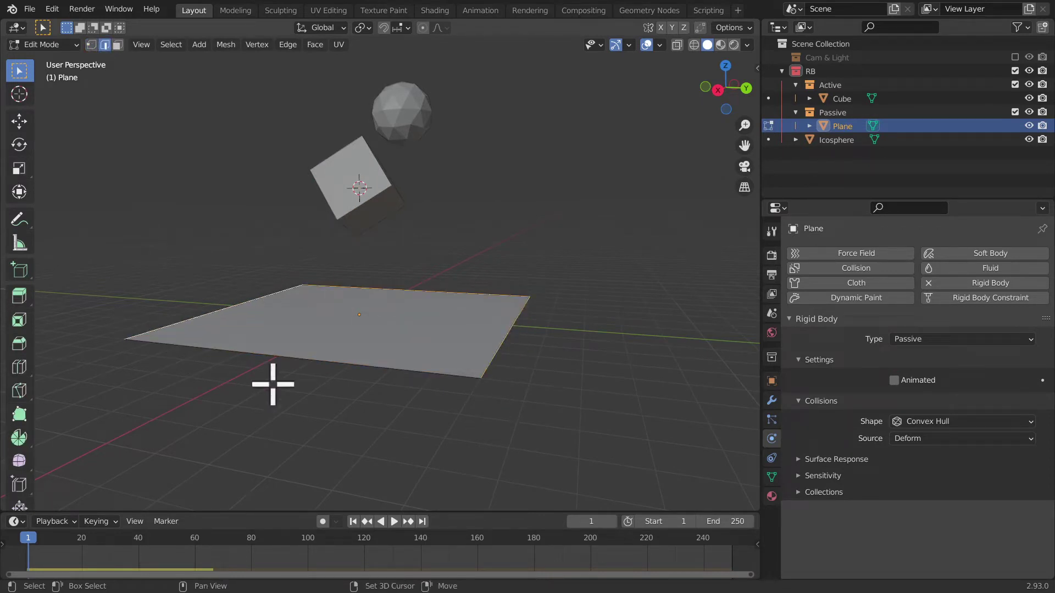
{"action": "key", "text": "e"}
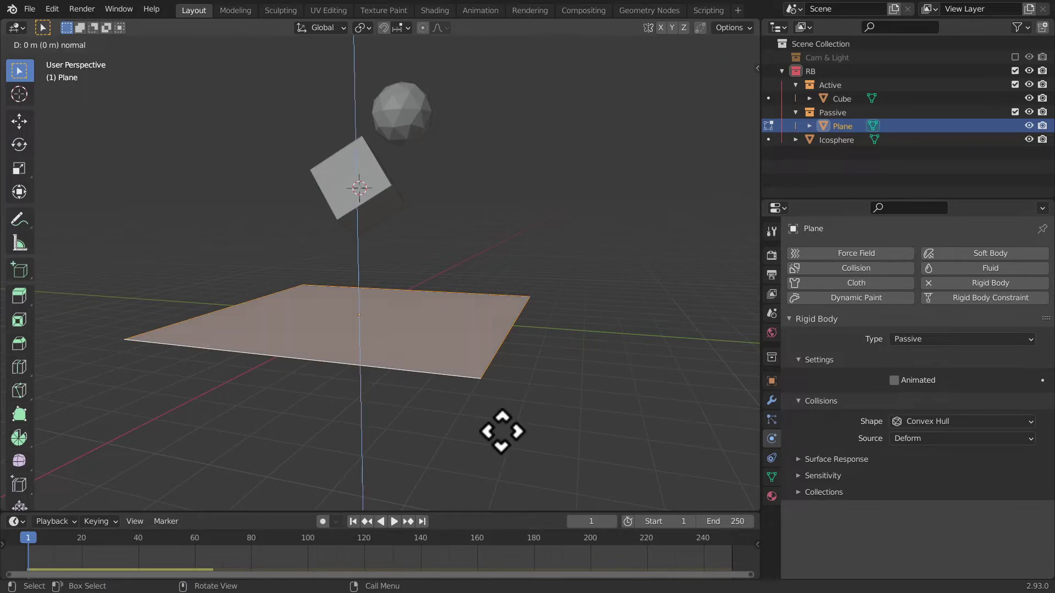
{"action": "left_click", "coordinate": [500, 391]}
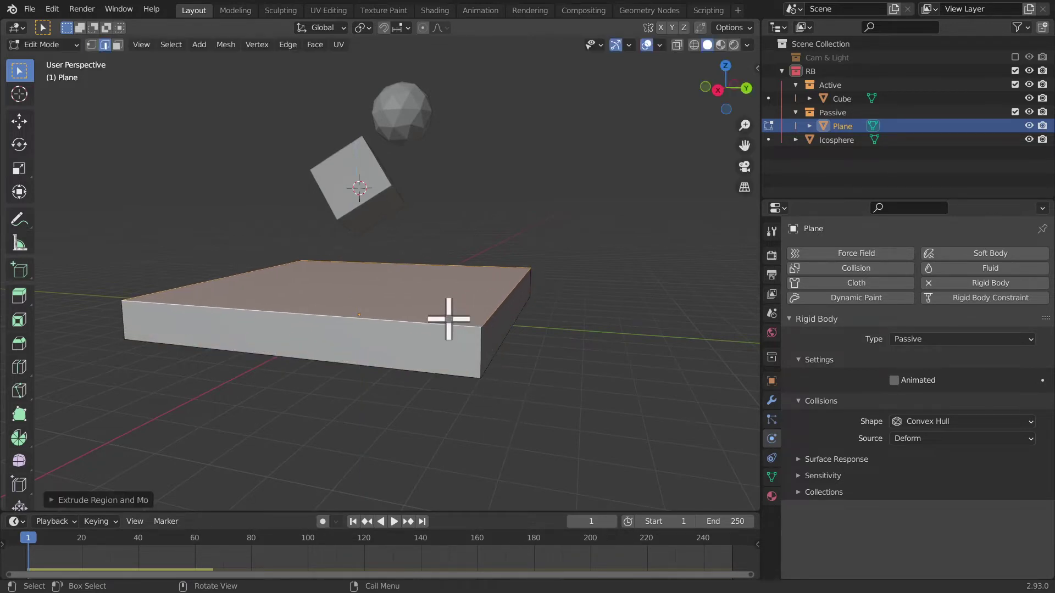
Step: Delete the slab's top face to form an open tray and leave Edit Mode
{"action": "key", "text": "3"}
{"action": "key", "text": "x"}
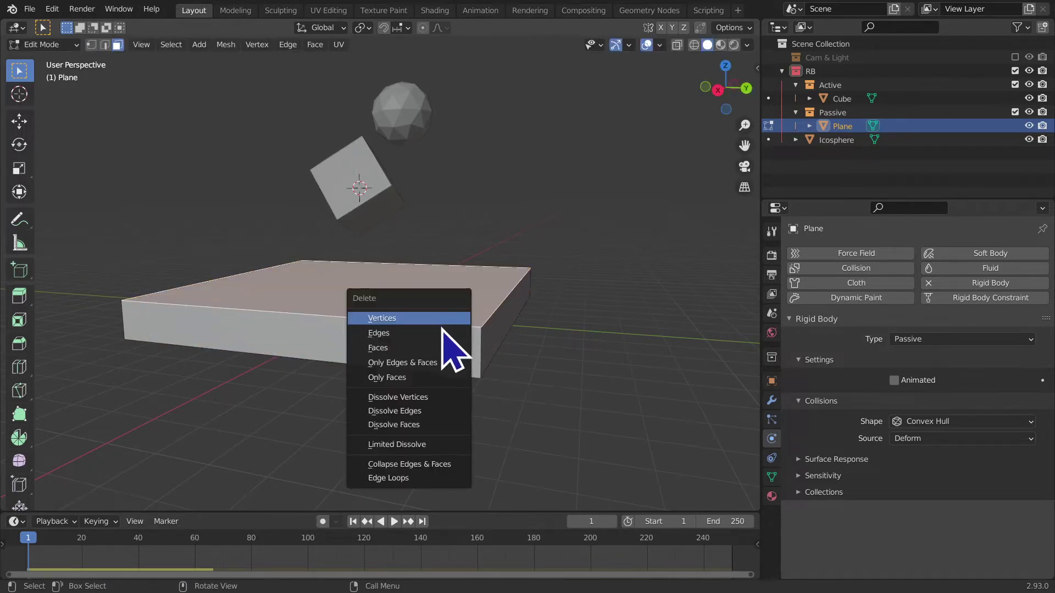
{"action": "left_click", "coordinate": [432, 347]}
{"action": "middle_click_drag", "start_coordinate": [439, 357], "coordinate": [263, 280]}
{"action": "key", "text": "Tab"}
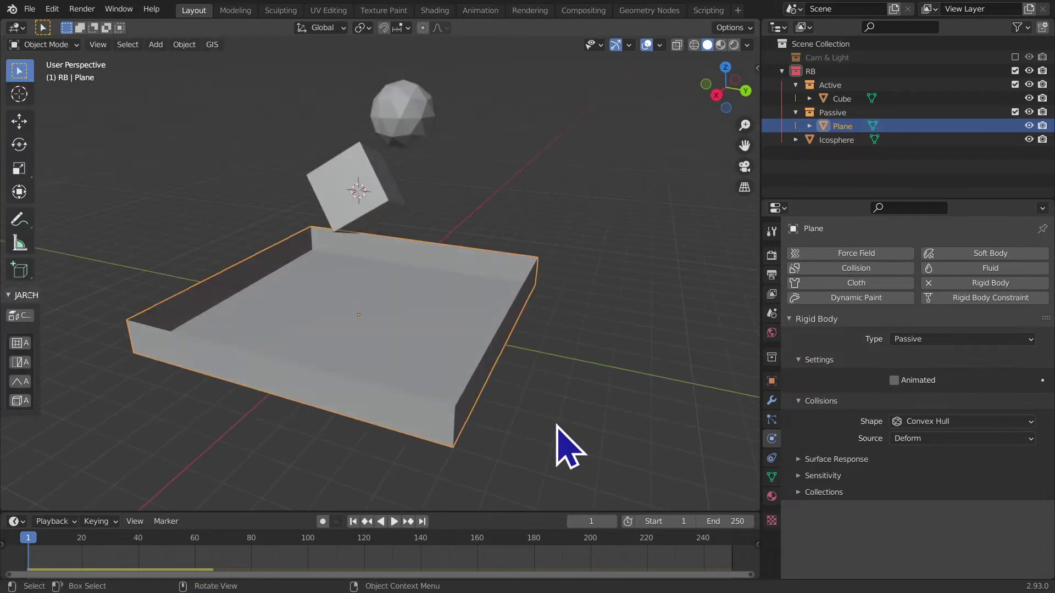
Step: Play the simulation so the tray catches both bodies, then rewind and reselect the cube
{"action": "key", "text": "space"}
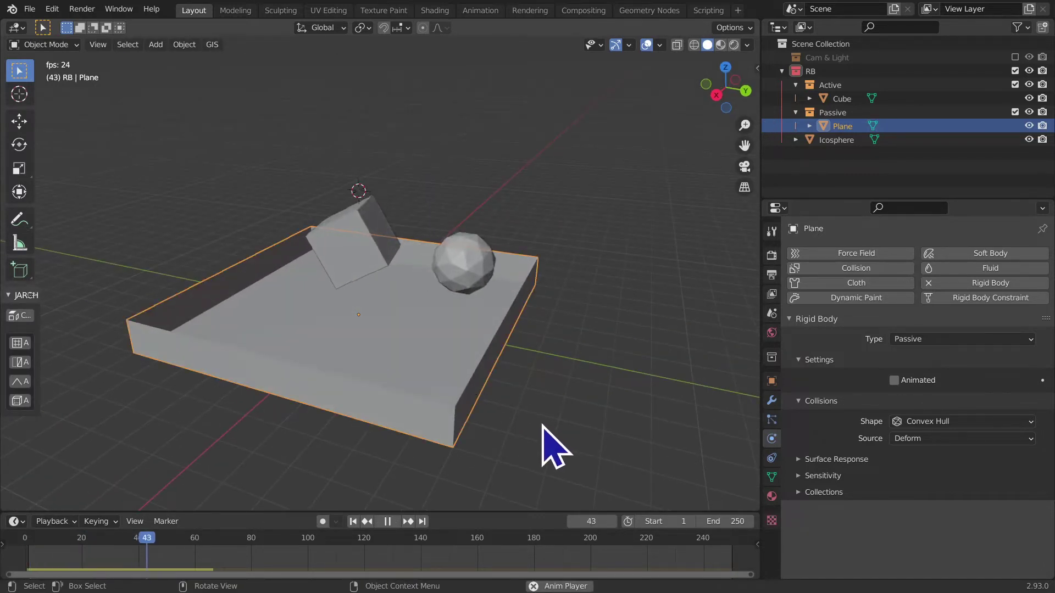
{"action": "mouse_move", "coordinate": [555, 448]}
{"action": "middle_mouse_down"}
{"action": "mouse_move", "coordinate": [446, 400]}
{"action": "mouse_move", "coordinate": [364, 435]}
{"action": "mouse_move", "coordinate": [344, 541]}
{"action": "middle_mouse_up"}
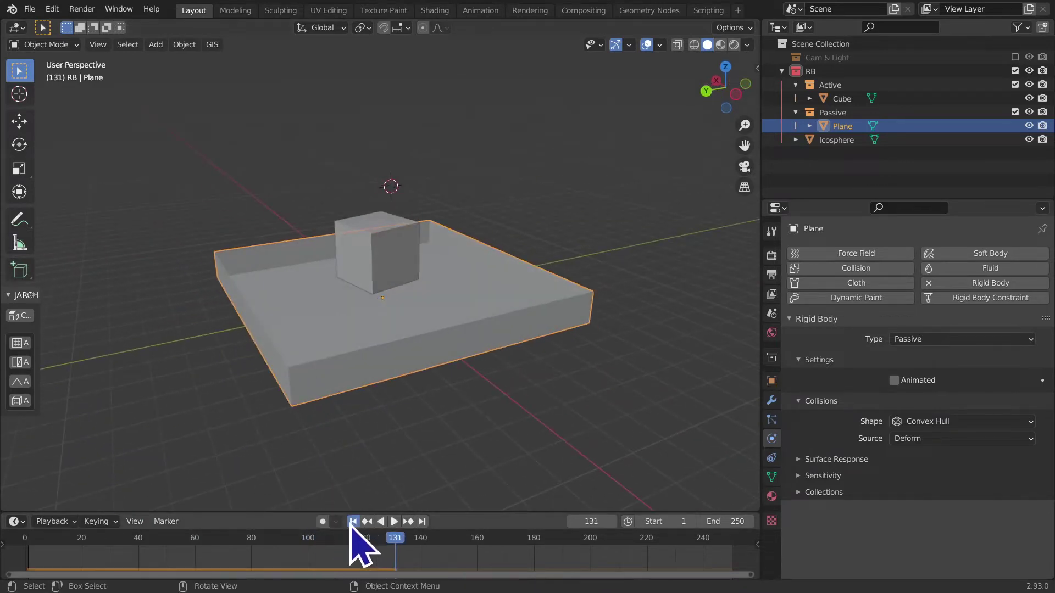
{"action": "left_click", "coordinate": [353, 522]}
{"action": "mouse_move", "coordinate": [341, 471]}
{"action": "middle_mouse_down"}
{"action": "mouse_move", "coordinate": [376, 443]}
{"action": "mouse_move", "coordinate": [475, 442]}
{"action": "mouse_move", "coordinate": [556, 459]}
{"action": "mouse_move", "coordinate": [575, 447]}
{"action": "middle_mouse_up"}
{"action": "mouse_move", "coordinate": [426, 405]}
{"action": "middle_mouse_down"}
{"action": "mouse_move", "coordinate": [504, 379]}
{"action": "mouse_move", "coordinate": [700, 386]}
{"action": "middle_mouse_up"}
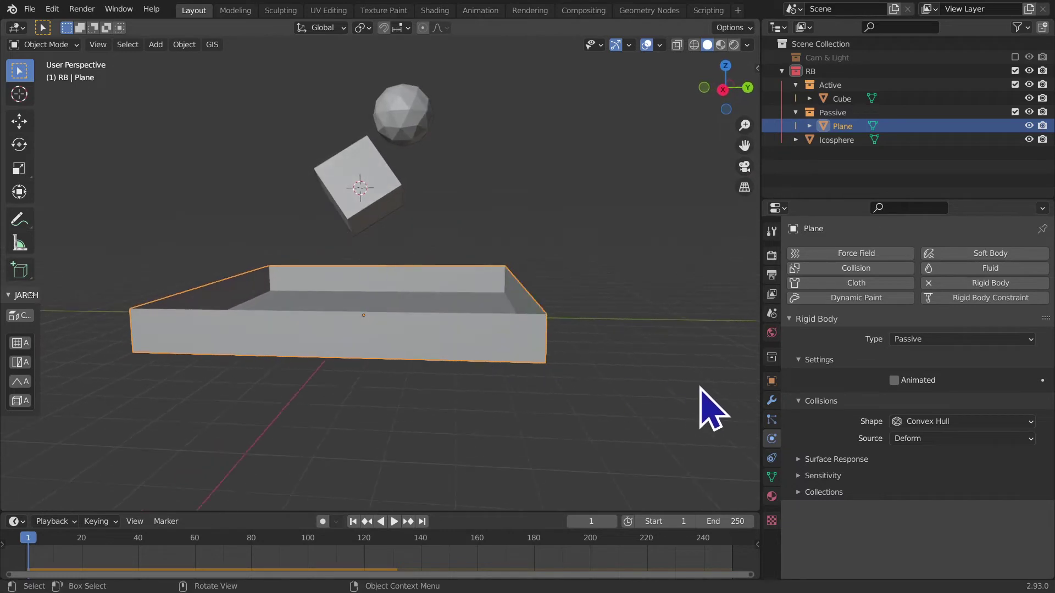
{"action": "middle_click_drag", "start_coordinate": [453, 356], "coordinate": [430, 370]}
{"action": "left_click", "coordinate": [376, 207]}
{"action": "mouse_move", "coordinate": [377, 207]}
{"action": "middle_mouse_down"}
{"action": "mouse_move", "coordinate": [546, 348]}
{"action": "mouse_move", "coordinate": [605, 418]}
{"action": "middle_mouse_up"}
{"action": "left_click", "coordinate": [967, 379]}
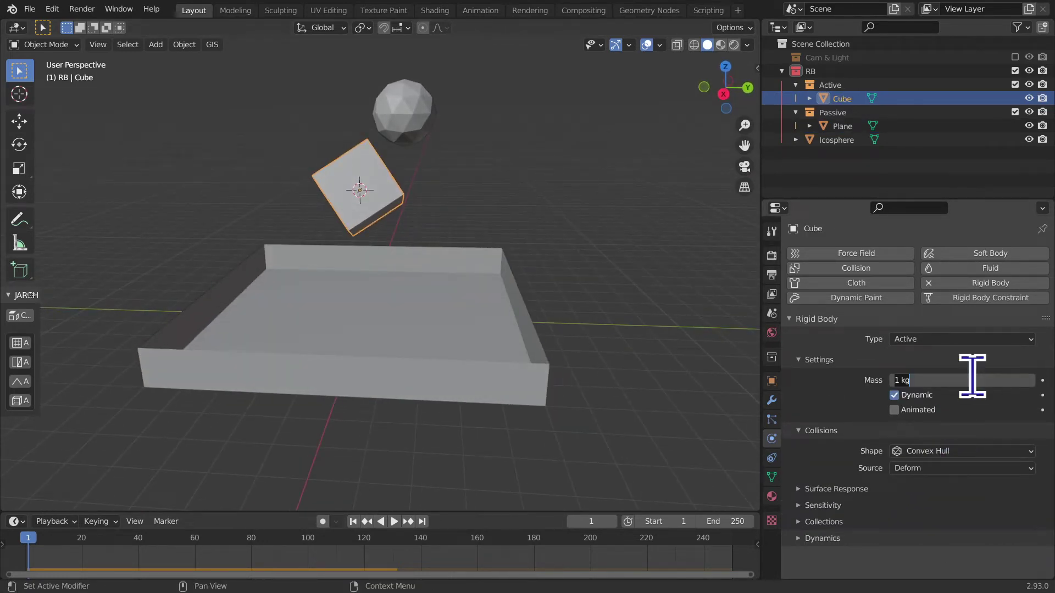
Step: Set the cube's mass to 100 kg and play its drop into the tray
{"action": "key", "text": "Return"}
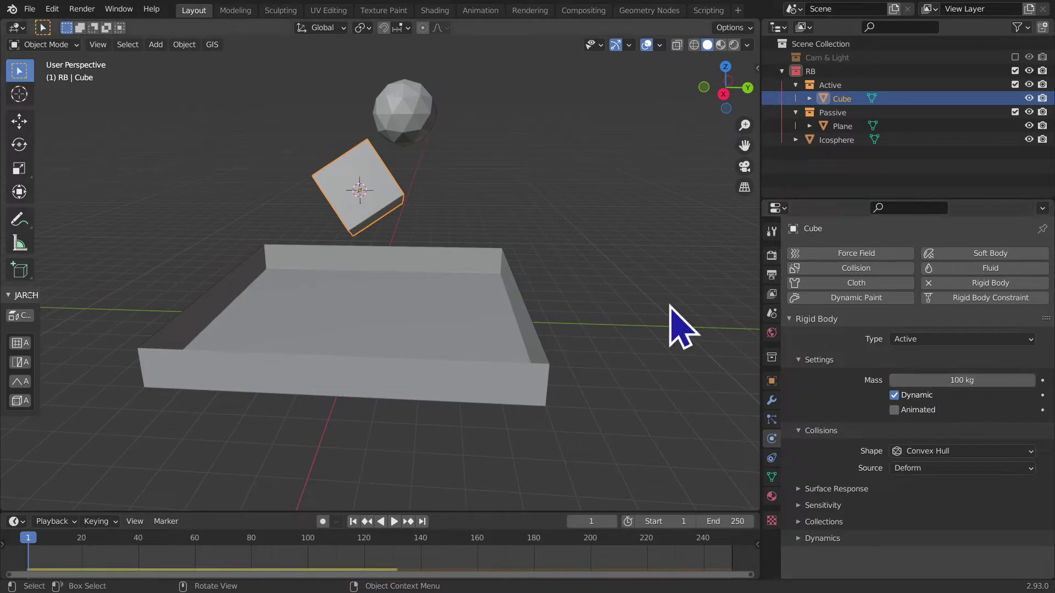
{"action": "key", "text": "space"}
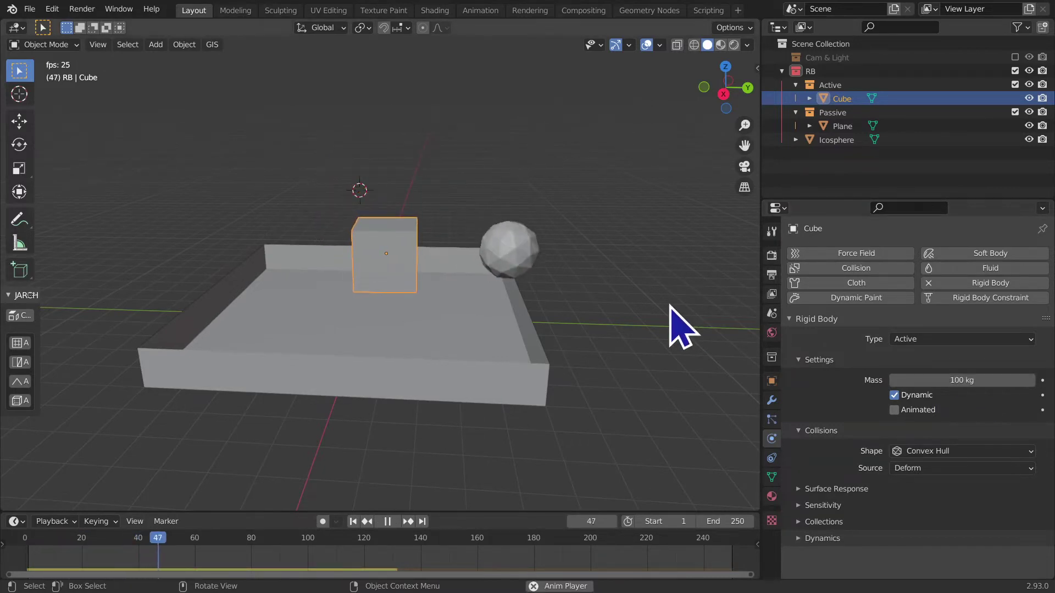
{"action": "key", "text": "space"}
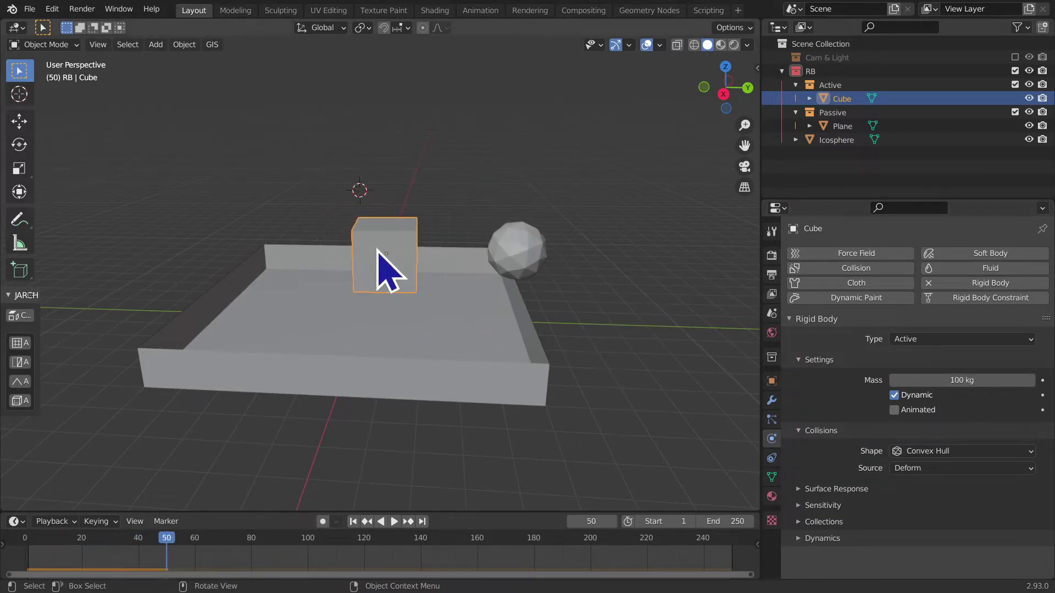
{"action": "left_click", "coordinate": [394, 521]}
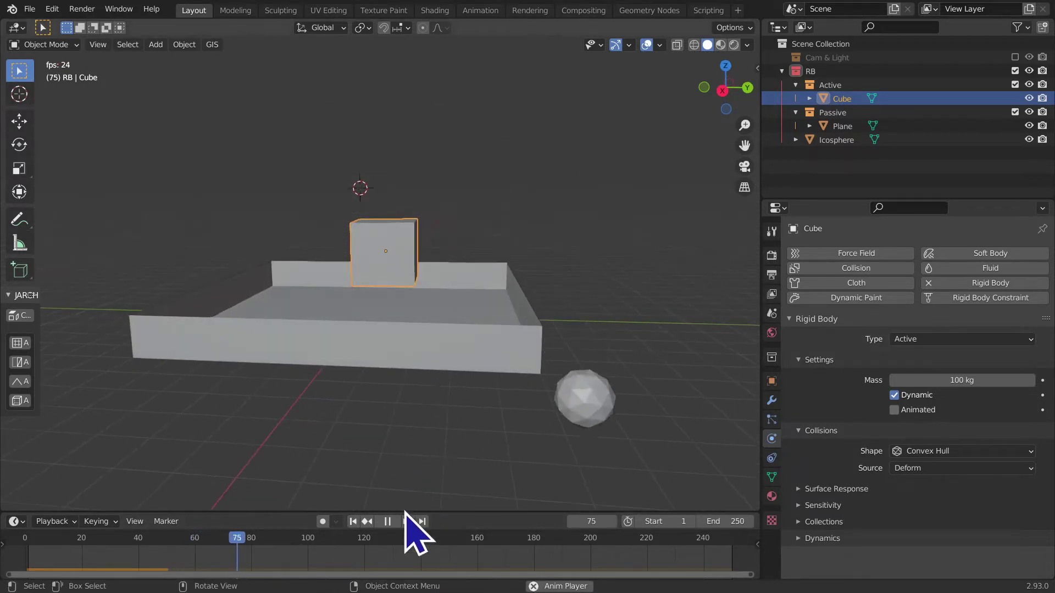
{"action": "left_click", "coordinate": [388, 521]}
Step: Replay the drop from frame 1, rewind, and select the tray from a top-down view
{"action": "left_click", "coordinate": [353, 521]}
{"action": "left_click", "coordinate": [387, 521]}
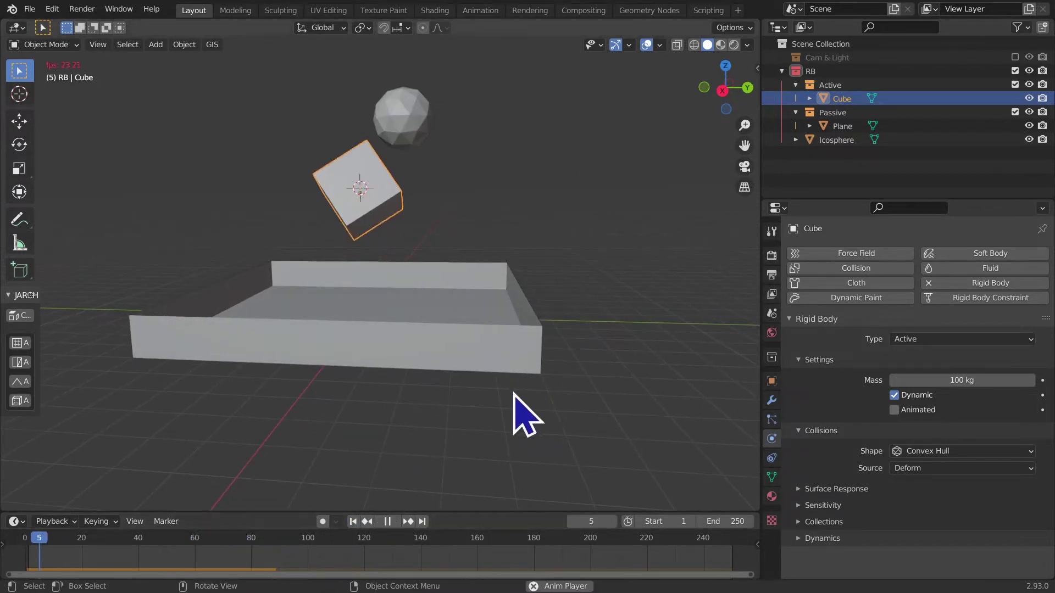
{"action": "key", "text": "space"}
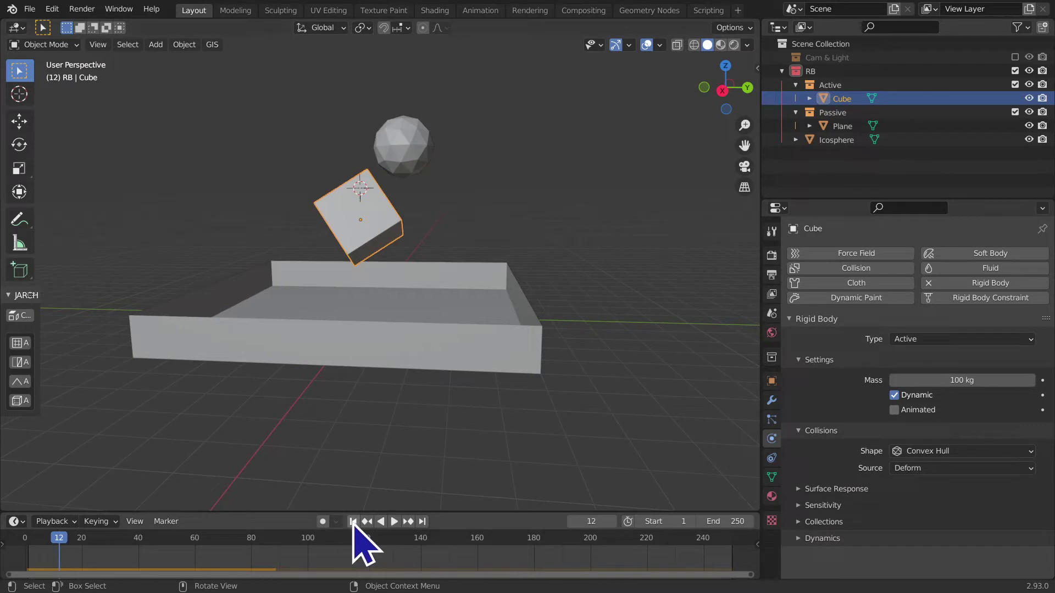
{"action": "left_click", "coordinate": [353, 521]}
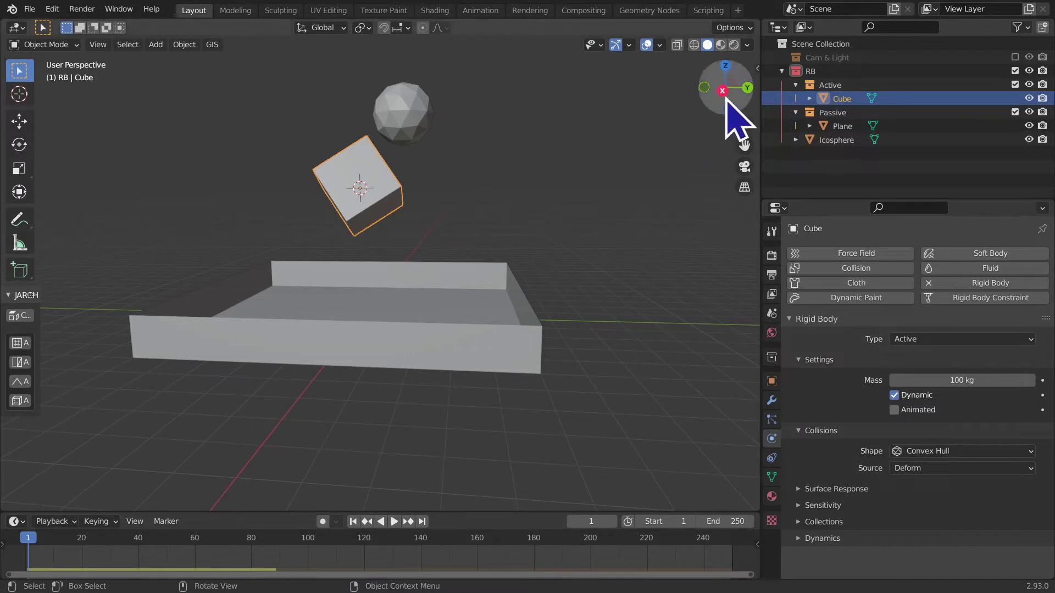
{"action": "middle_click_drag", "start_coordinate": [494, 408], "coordinate": [467, 429]}
{"action": "left_click", "coordinate": [447, 436]}
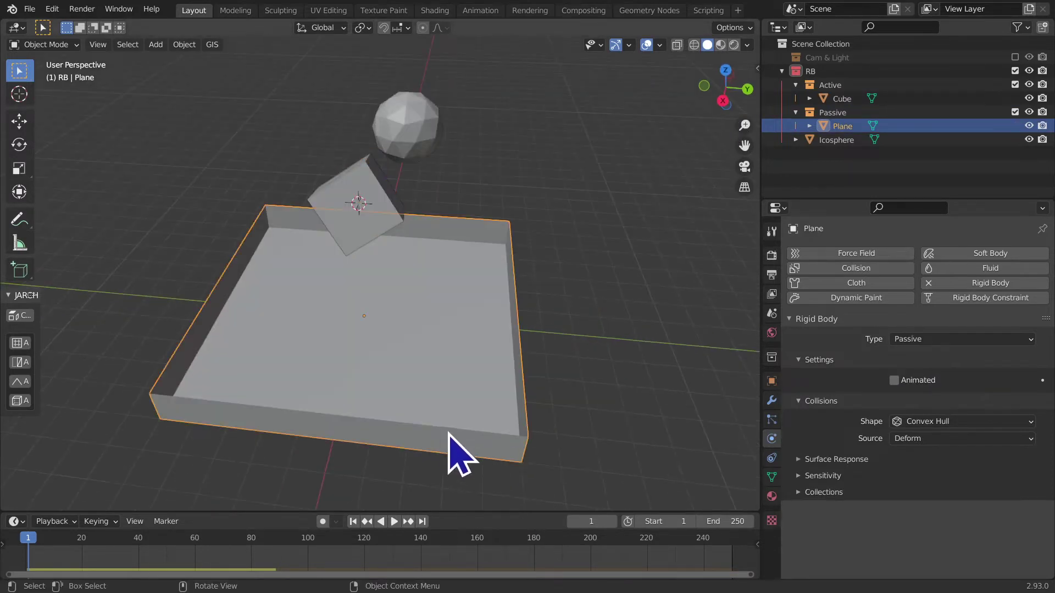
Step: Select the icosphere, switch to Right orthographic wireframe, and play to frame 35
{"action": "left_click", "coordinate": [345, 193]}
{"action": "left_click", "coordinate": [419, 152]}
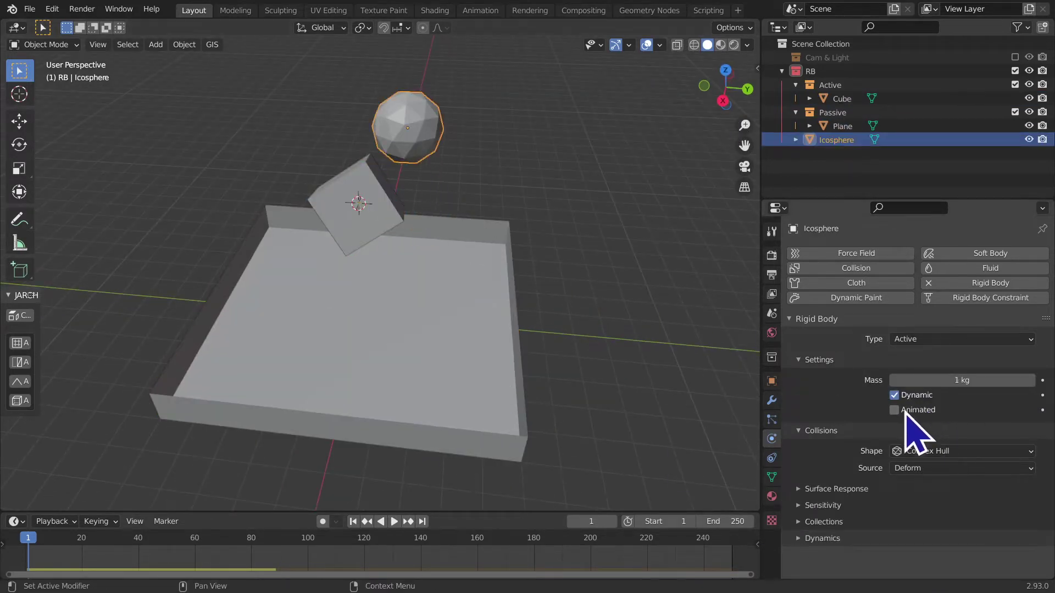
{"action": "mouse_move", "coordinate": [522, 409]}
{"action": "middle_mouse_down"}
{"action": "mouse_move", "coordinate": [518, 389]}
{"action": "mouse_move", "coordinate": [549, 357]}
{"action": "middle_mouse_up"}
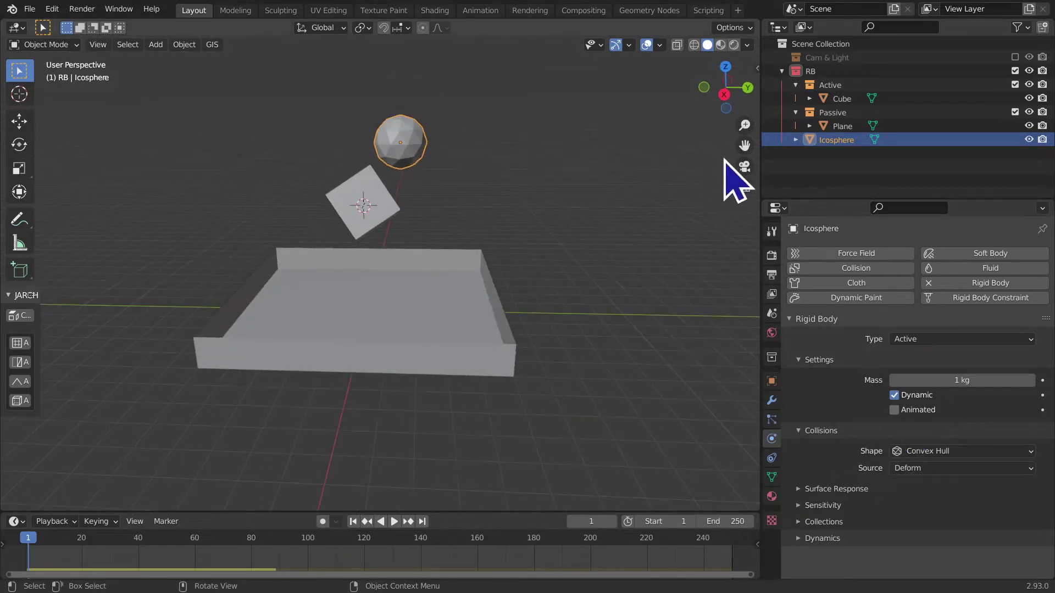
{"action": "left_click", "coordinate": [724, 95]}
{"action": "left_click", "coordinate": [694, 45]}
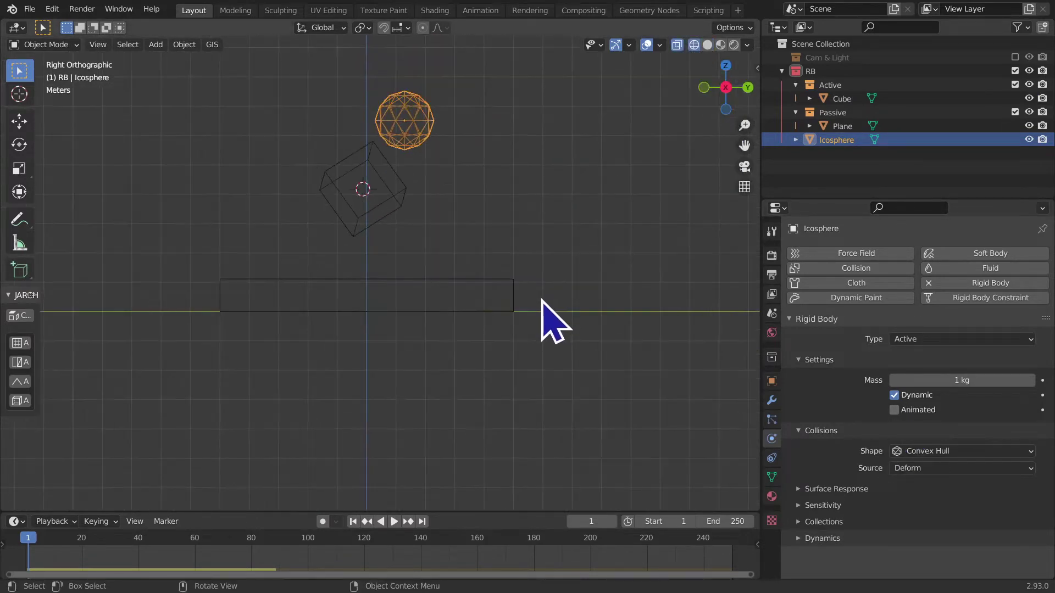
{"action": "key", "text": "space"}
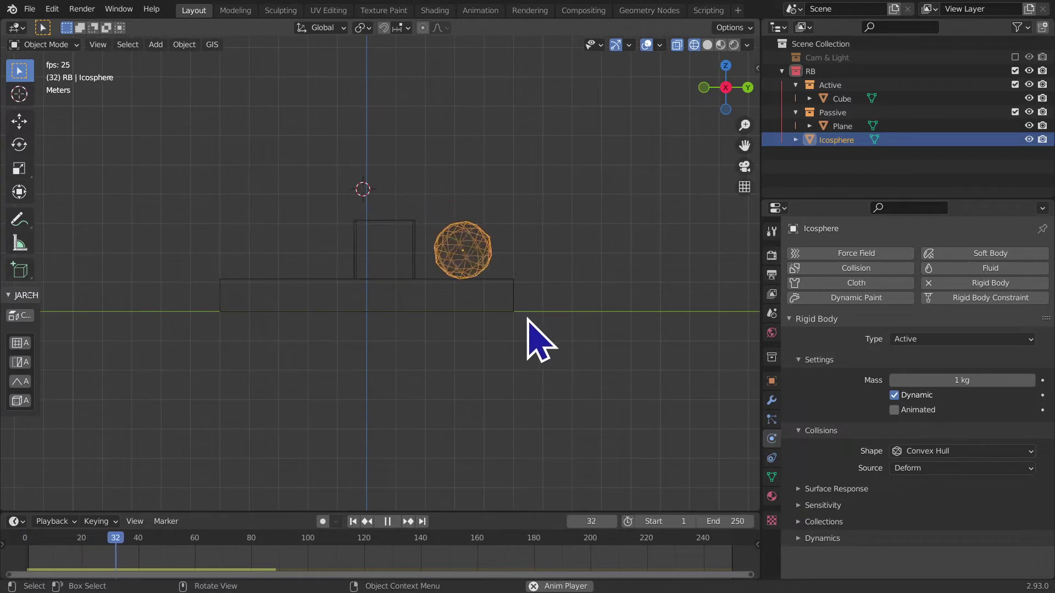
Step: Zoom and inspect the cube and icosphere resting at wall height in the tray
{"action": "scroll", "coordinate": [537, 338], "scroll_direction": "up", "scroll_amount": 5}
{"action": "scroll", "coordinate": [536, 338], "scroll_direction": "down", "scroll_amount": 1}
{"action": "scroll", "coordinate": [537, 338], "scroll_direction": "up", "scroll_amount": 1}
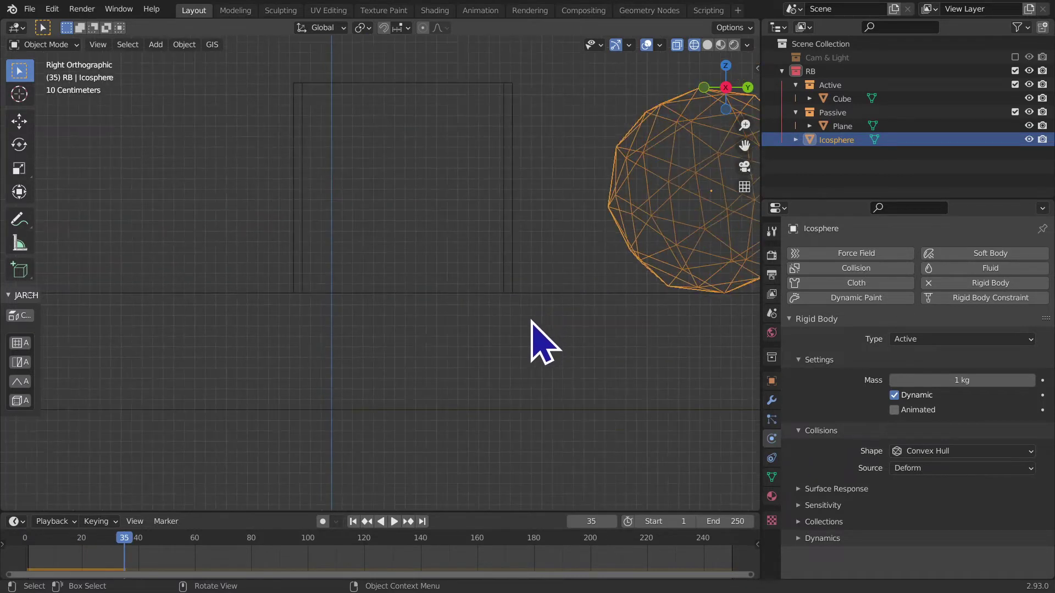
{"action": "scroll", "coordinate": [536, 339], "scroll_direction": "down", "scroll_amount": 3}
{"action": "left_click", "coordinate": [682, 270]}
{"action": "left_click", "coordinate": [341, 247]}
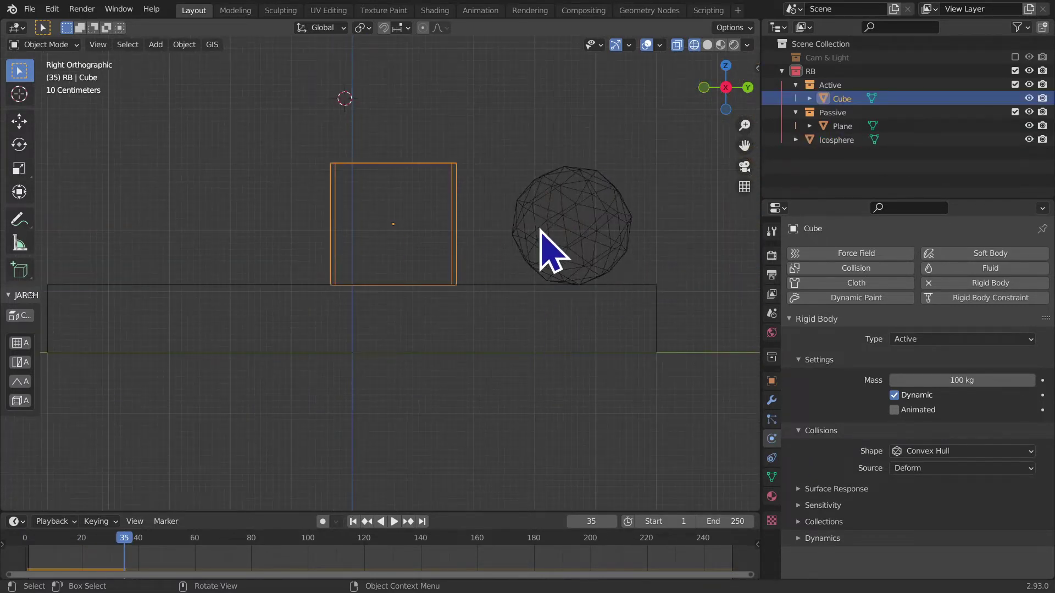
{"action": "left_click", "coordinate": [549, 252]}
{"action": "left_click", "coordinate": [207, 273]}
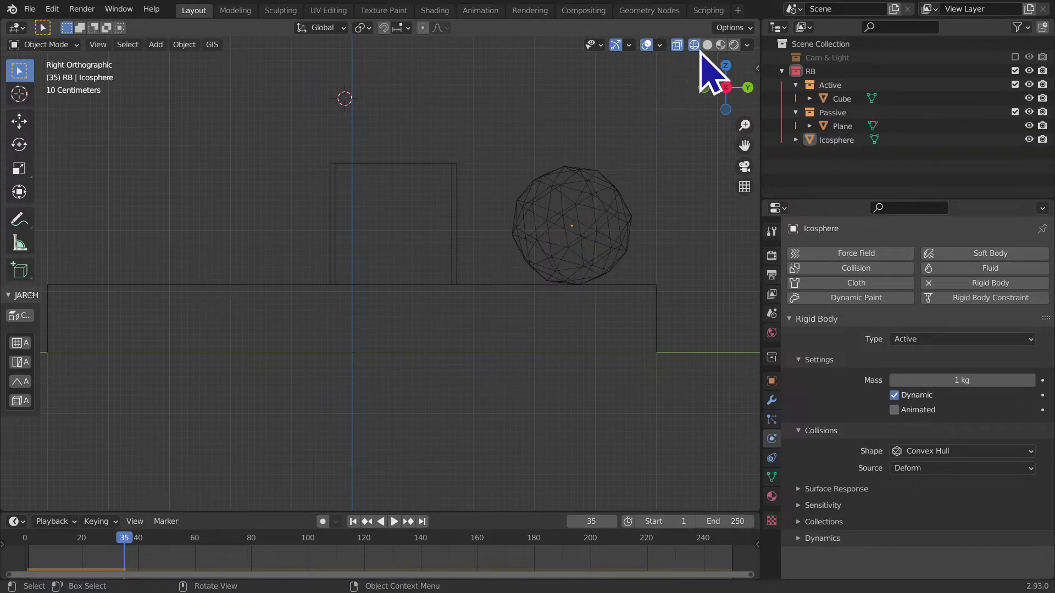
Step: Return to solid perspective view and select the tray
{"action": "left_click", "coordinate": [707, 44]}
{"action": "middle_click_drag", "start_coordinate": [484, 253], "coordinate": [470, 282]}
{"action": "scroll", "coordinate": [514, 333], "scroll_direction": "down", "scroll_amount": 2}
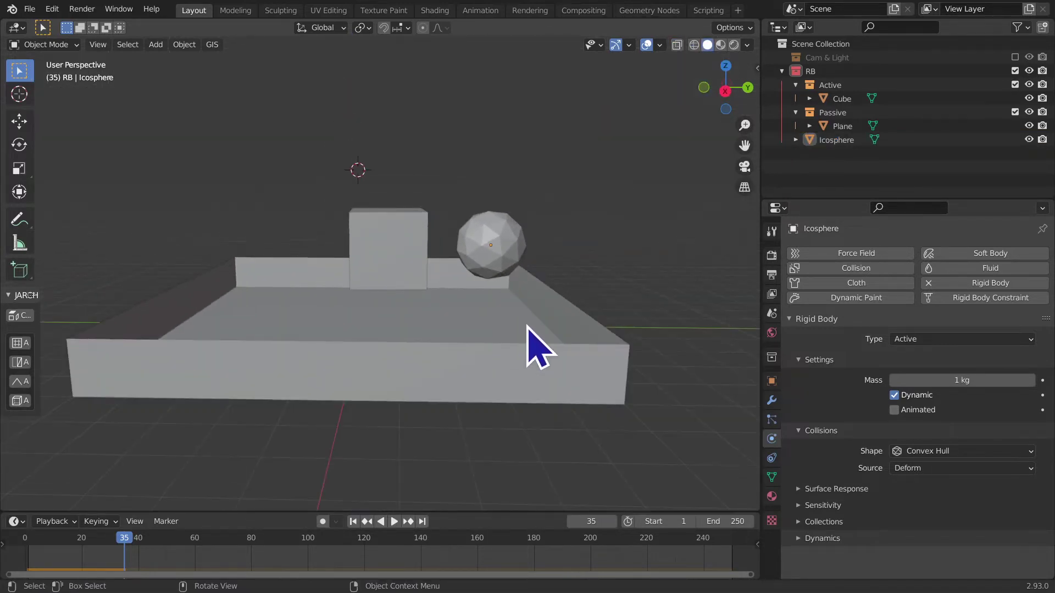
{"action": "left_click", "coordinate": [526, 326]}
{"action": "middle_click_drag", "start_coordinate": [551, 370], "coordinate": [556, 348]}
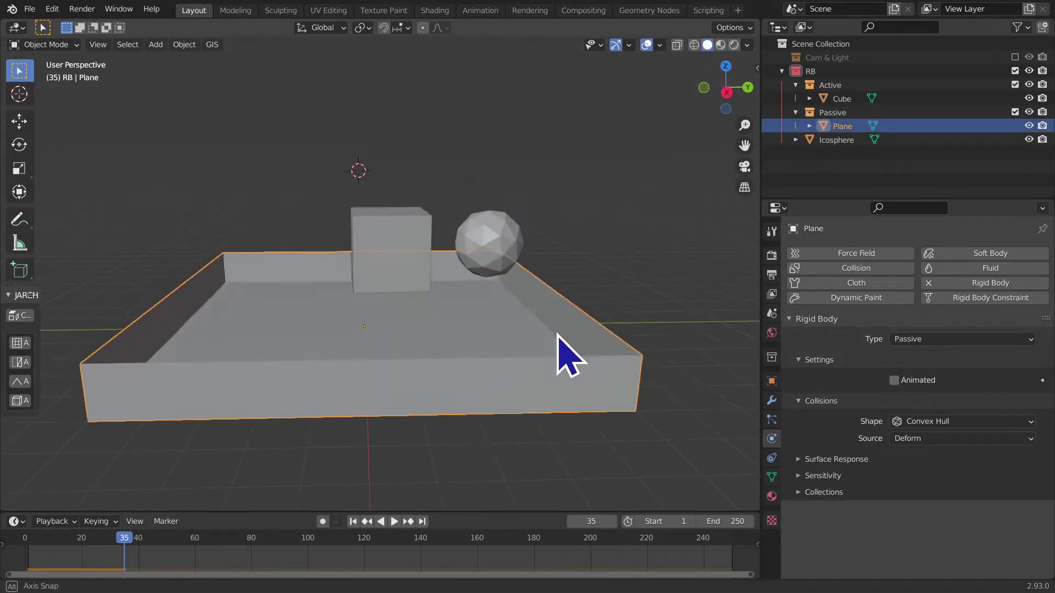
Step: Drag the Icosphere into the Active collection, then deselect it
{"action": "left_click", "coordinate": [836, 141]}
{"action": "left_click_drag", "start_coordinate": [836, 140], "coordinate": [852, 88]}
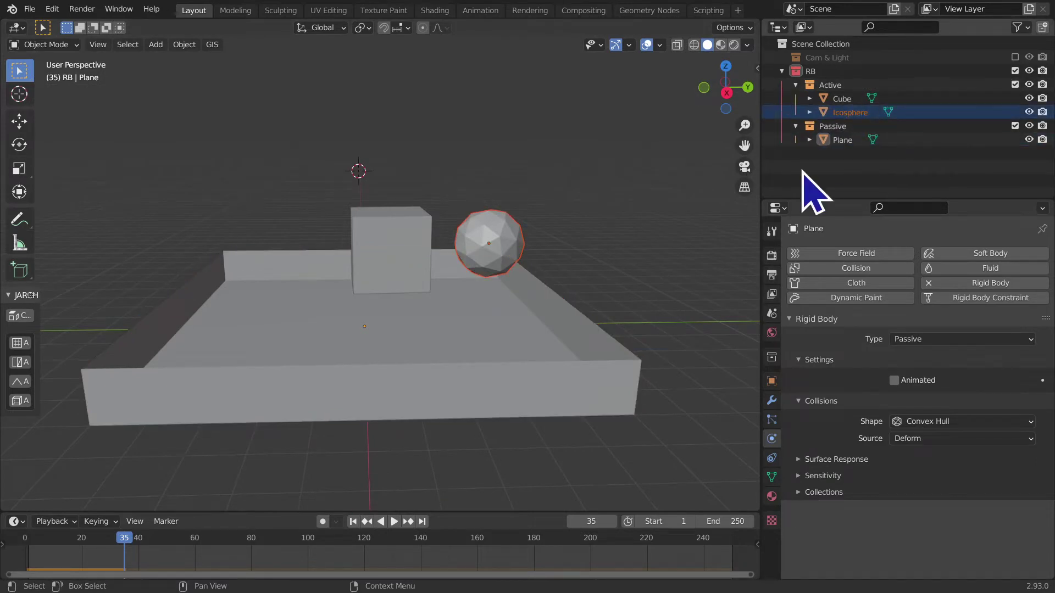
{"action": "middle_click_drag", "start_coordinate": [671, 242], "coordinate": [593, 299]}
{"action": "left_click", "coordinate": [594, 300]}
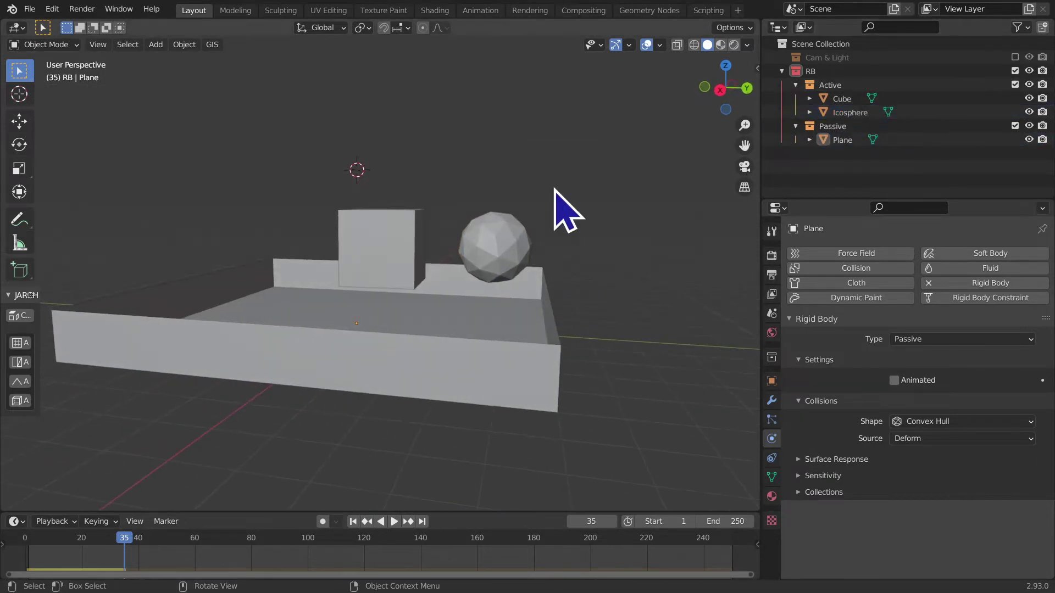
Step: Inspect the scene in wireframe from the right side, select the tray, then return to solid shading
{"action": "left_click", "coordinate": [721, 89]}
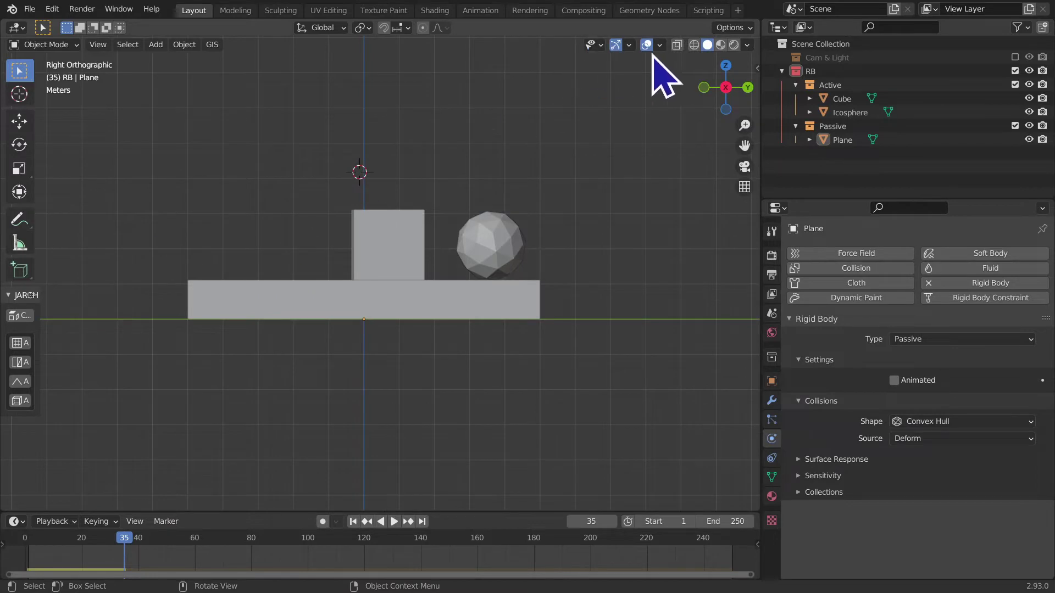
{"action": "left_click", "coordinate": [693, 45]}
{"action": "scroll", "coordinate": [405, 313], "scroll_direction": "down", "scroll_amount": 3}
{"action": "mouse_move", "coordinate": [405, 313]}
{"action": "middle_mouse_down"}
{"action": "mouse_move", "coordinate": [391, 342]}
{"action": "mouse_move", "coordinate": [324, 295]}
{"action": "middle_mouse_up"}
{"action": "left_click", "coordinate": [314, 348]}
{"action": "mouse_move", "coordinate": [313, 348]}
{"action": "middle_mouse_down"}
{"action": "mouse_move", "coordinate": [306, 377]}
{"action": "mouse_move", "coordinate": [289, 353]}
{"action": "mouse_move", "coordinate": [537, 325]}
{"action": "mouse_move", "coordinate": [566, 306]}
{"action": "mouse_move", "coordinate": [546, 423]}
{"action": "mouse_move", "coordinate": [520, 64]}
{"action": "mouse_move", "coordinate": [521, 495]}
{"action": "mouse_move", "coordinate": [499, 379]}
{"action": "middle_mouse_up"}
{"action": "scroll", "coordinate": [560, 324], "scroll_direction": "up", "scroll_amount": 5}
{"action": "scroll", "coordinate": [497, 385], "scroll_direction": "down", "scroll_amount": 8}
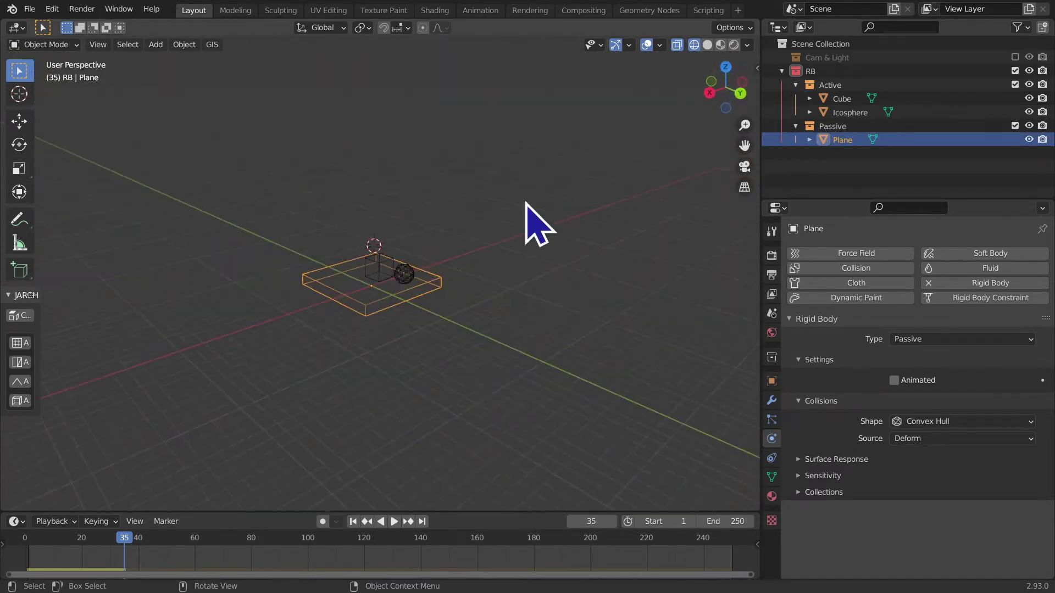
{"action": "left_click", "coordinate": [709, 45]}
{"action": "scroll", "coordinate": [297, 398], "scroll_direction": "up", "scroll_amount": 2}
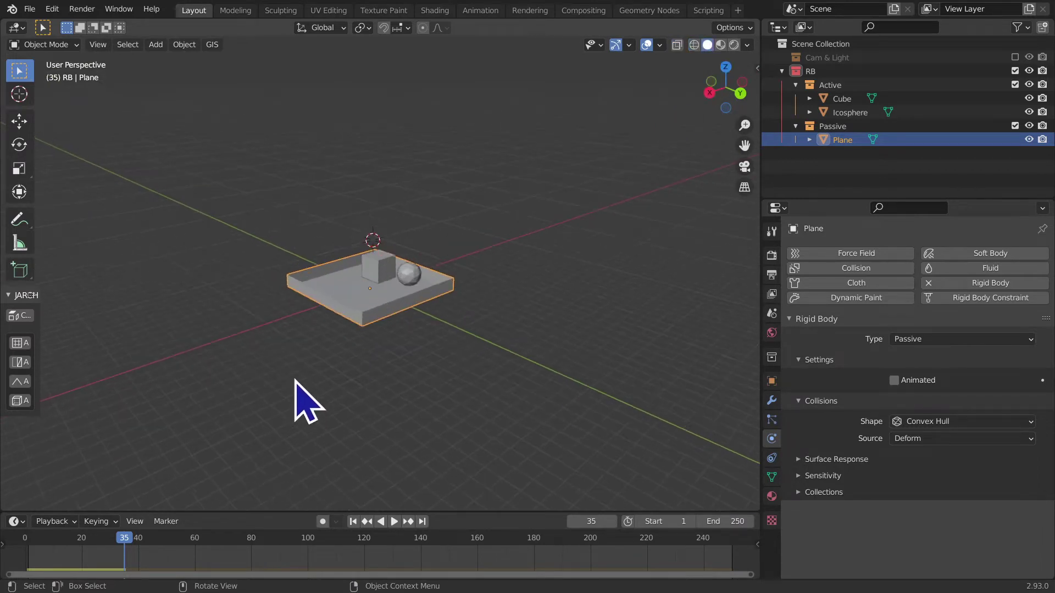
{"action": "scroll", "coordinate": [299, 400], "scroll_direction": "up", "scroll_amount": 5}
Step: Browse the tray's collision shape options, keeping Convex Hull
{"action": "mouse_move", "coordinate": [299, 401]}
{"action": "middle_mouse_down"}
{"action": "mouse_move", "coordinate": [323, 370]}
{"action": "mouse_move", "coordinate": [398, 347]}
{"action": "mouse_move", "coordinate": [431, 431]}
{"action": "mouse_move", "coordinate": [423, 415]}
{"action": "middle_mouse_up"}
{"action": "scroll", "coordinate": [435, 400], "scroll_direction": "down", "scroll_amount": 3}
{"action": "scroll", "coordinate": [423, 415], "scroll_direction": "down", "scroll_amount": 2}
{"action": "mouse_move", "coordinate": [469, 313]}
{"action": "middle_mouse_down"}
{"action": "mouse_move", "coordinate": [419, 471]}
{"action": "mouse_move", "coordinate": [577, 286]}
{"action": "mouse_move", "coordinate": [565, 358]}
{"action": "mouse_move", "coordinate": [584, 329]}
{"action": "mouse_move", "coordinate": [608, 419]}
{"action": "middle_mouse_up"}
{"action": "left_click", "coordinate": [995, 422]}
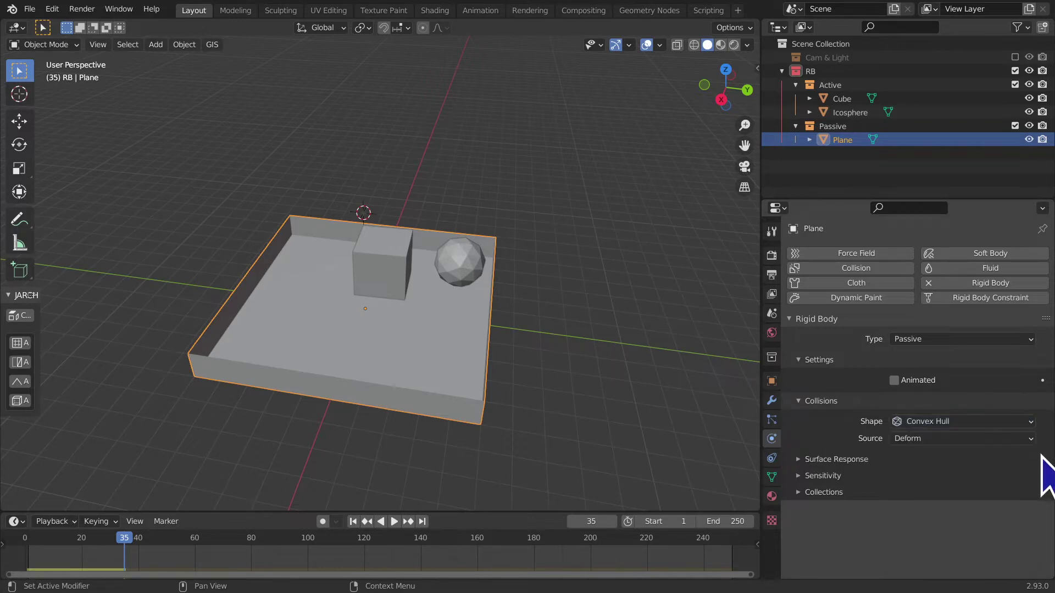
{"action": "mouse_move", "coordinate": [671, 377]}
{"action": "middle_mouse_down"}
{"action": "mouse_move", "coordinate": [318, 388]}
{"action": "mouse_move", "coordinate": [313, 261]}
{"action": "mouse_move", "coordinate": [393, 349]}
{"action": "mouse_move", "coordinate": [631, 353]}
{"action": "mouse_move", "coordinate": [518, 396]}
{"action": "mouse_move", "coordinate": [483, 367]}
{"action": "mouse_move", "coordinate": [565, 388]}
{"action": "middle_mouse_up"}
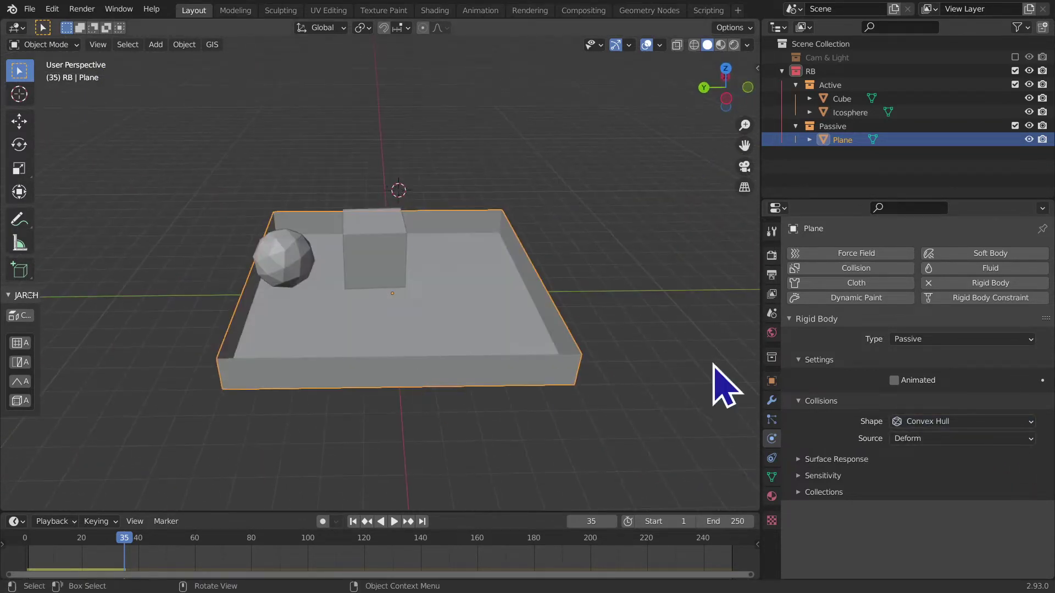
Step: Collapse and re-expand the rigid body settings, and orbit to a low side view of the tray
{"action": "left_click", "coordinate": [812, 319]}
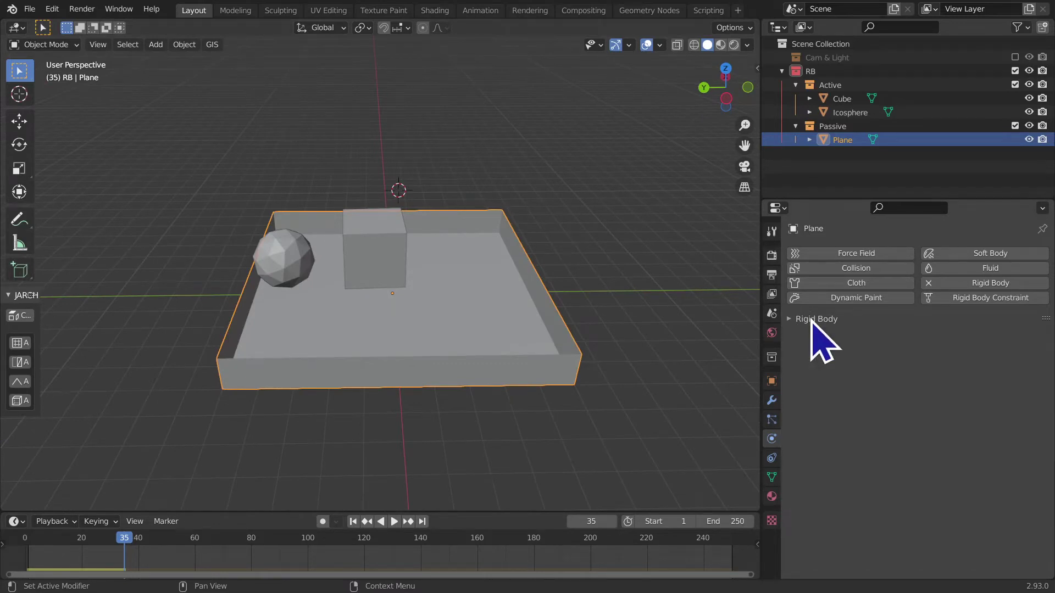
{"action": "mouse_move", "coordinate": [577, 384]}
{"action": "middle_mouse_down"}
{"action": "mouse_move", "coordinate": [483, 401]}
{"action": "mouse_move", "coordinate": [447, 372]}
{"action": "mouse_move", "coordinate": [467, 352]}
{"action": "middle_mouse_up"}
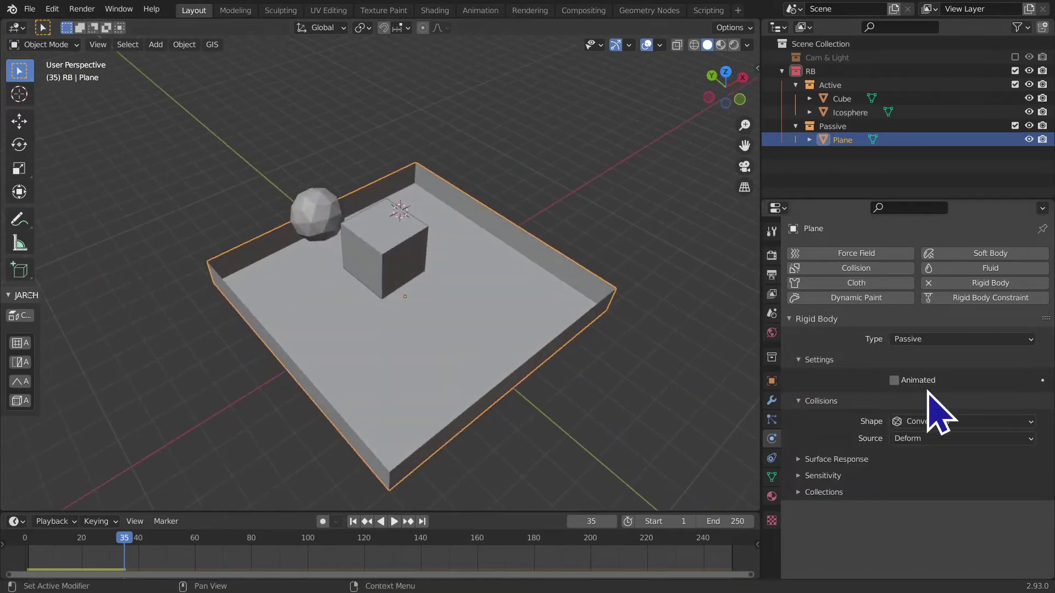
{"action": "mouse_move", "coordinate": [577, 357]}
{"action": "middle_mouse_down"}
{"action": "mouse_move", "coordinate": [518, 365]}
{"action": "mouse_move", "coordinate": [388, 329]}
{"action": "mouse_move", "coordinate": [384, 341]}
{"action": "mouse_move", "coordinate": [350, 255]}
{"action": "middle_mouse_up"}
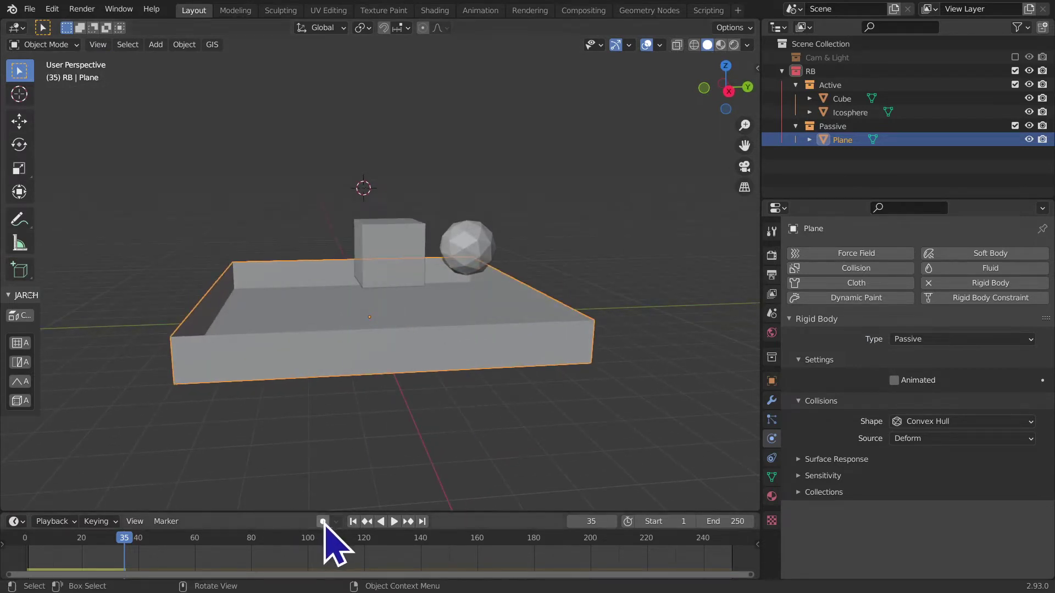
Step: Play the drop simulation from the start, stop it, and rewind to frame 1
{"action": "left_click", "coordinate": [353, 521]}
{"action": "left_click", "coordinate": [394, 522]}
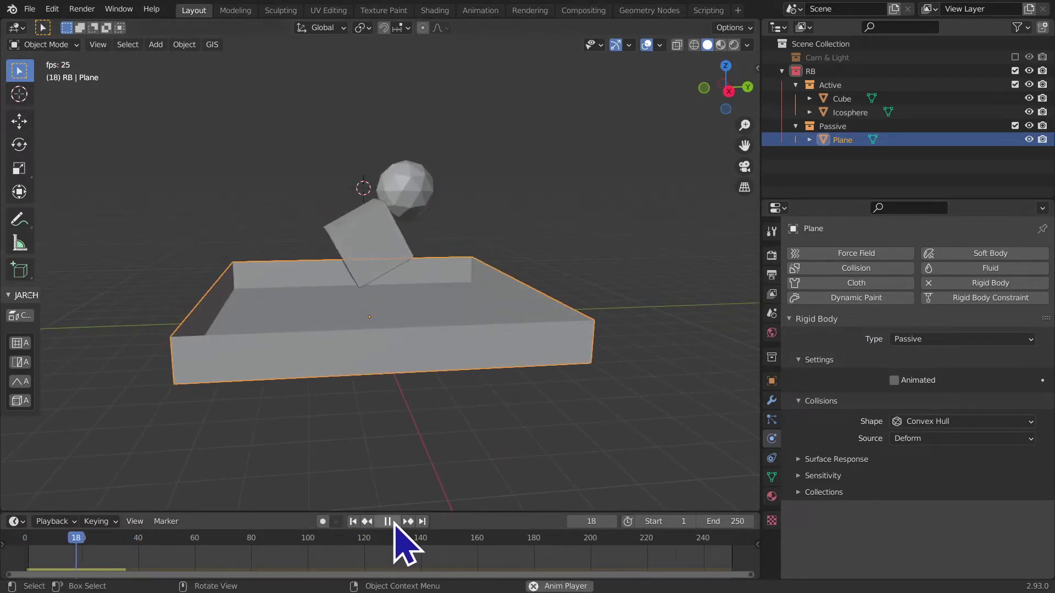
{"action": "left_click", "coordinate": [393, 522]}
{"action": "left_click", "coordinate": [353, 522]}
{"action": "mouse_move", "coordinate": [531, 418]}
{"action": "middle_mouse_down"}
{"action": "mouse_move", "coordinate": [607, 313]}
{"action": "mouse_move", "coordinate": [655, 313]}
{"action": "mouse_move", "coordinate": [643, 325]}
{"action": "mouse_move", "coordinate": [477, 300]}
{"action": "middle_mouse_up"}
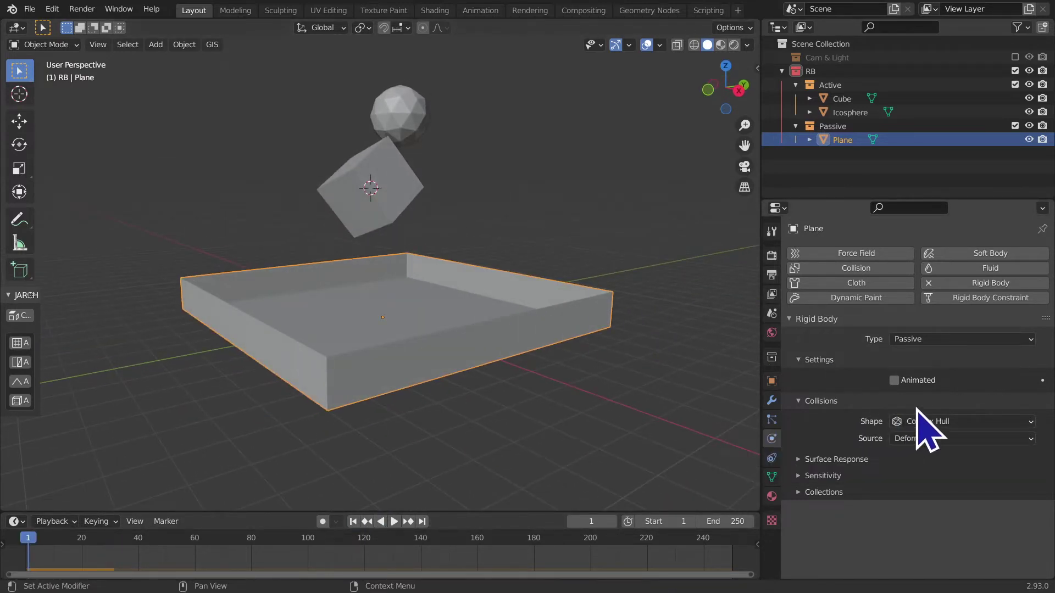
{"action": "middle_click_drag", "start_coordinate": [571, 385], "coordinate": [558, 372]}
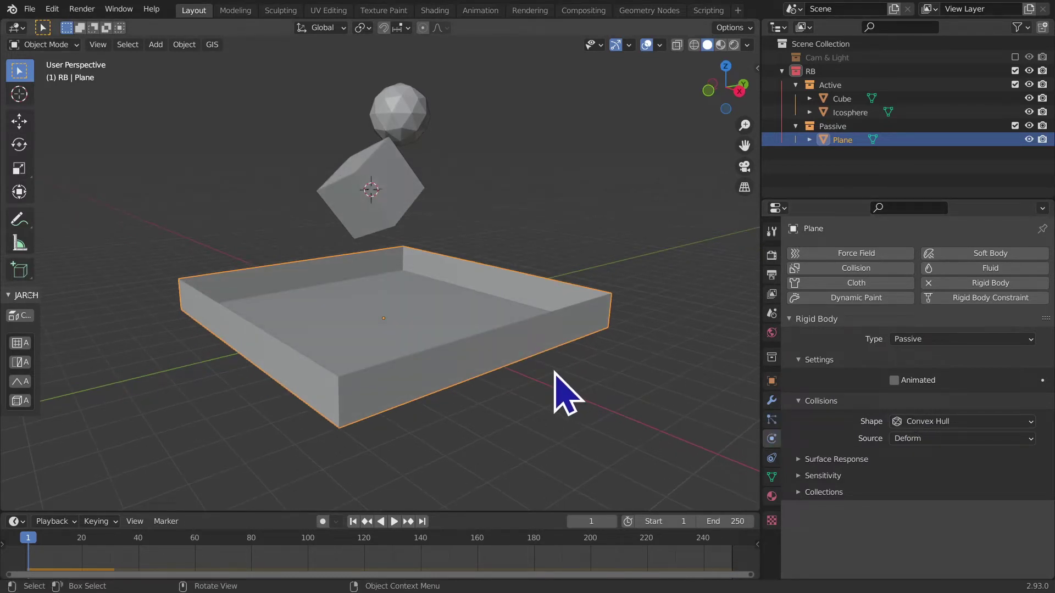
{"action": "key", "text": "Tab"}
{"action": "left_click", "coordinate": [367, 340]}
{"action": "mouse_move", "coordinate": [365, 354]}
{"action": "middle_mouse_down"}
{"action": "mouse_move", "coordinate": [344, 306]}
{"action": "mouse_move", "coordinate": [245, 347]}
{"action": "middle_mouse_up"}
{"action": "left_click", "coordinate": [447, 372]}
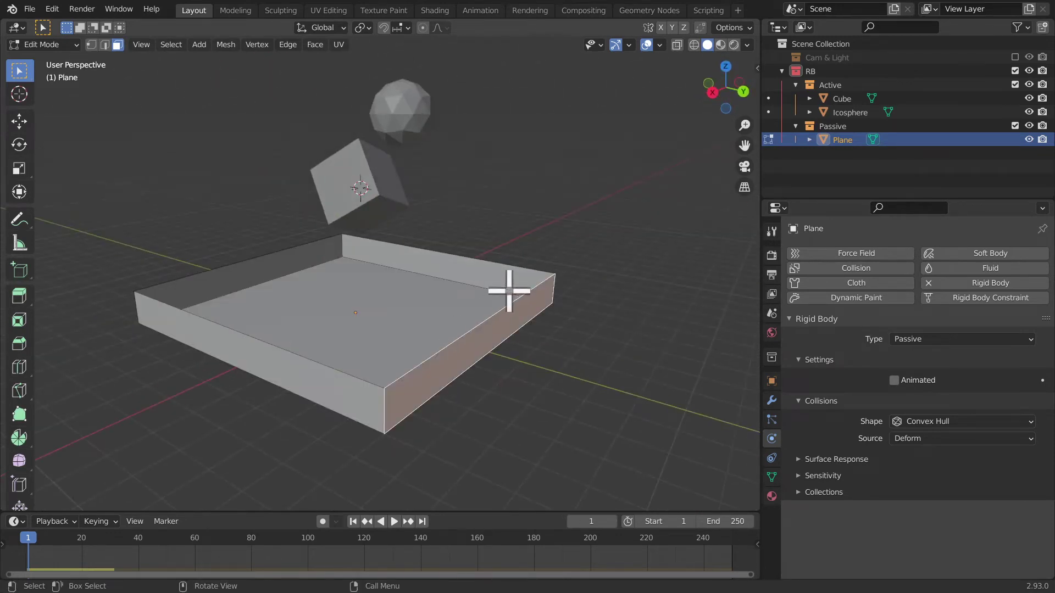
{"action": "left_click", "coordinate": [443, 279]}
{"action": "left_click", "coordinate": [253, 297]}
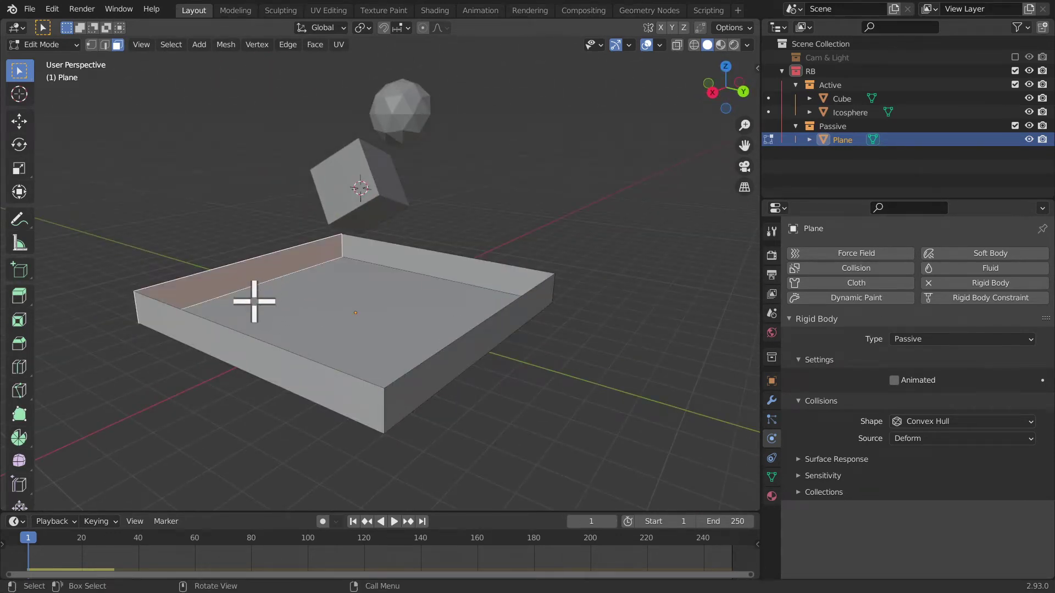
{"action": "middle_click_drag", "start_coordinate": [252, 297], "coordinate": [290, 289]}
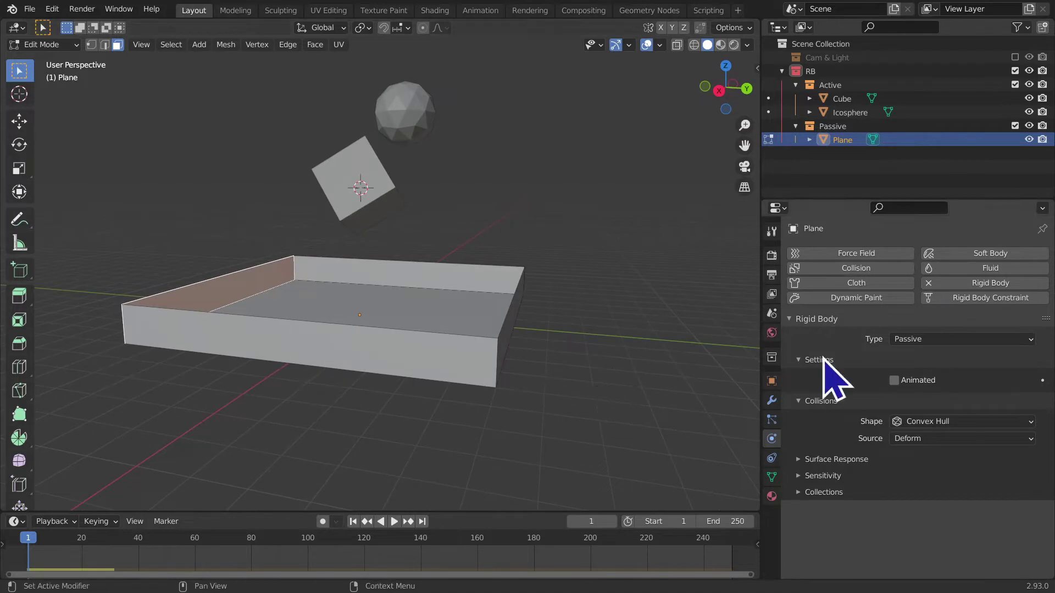
{"action": "key", "text": "Tab"}
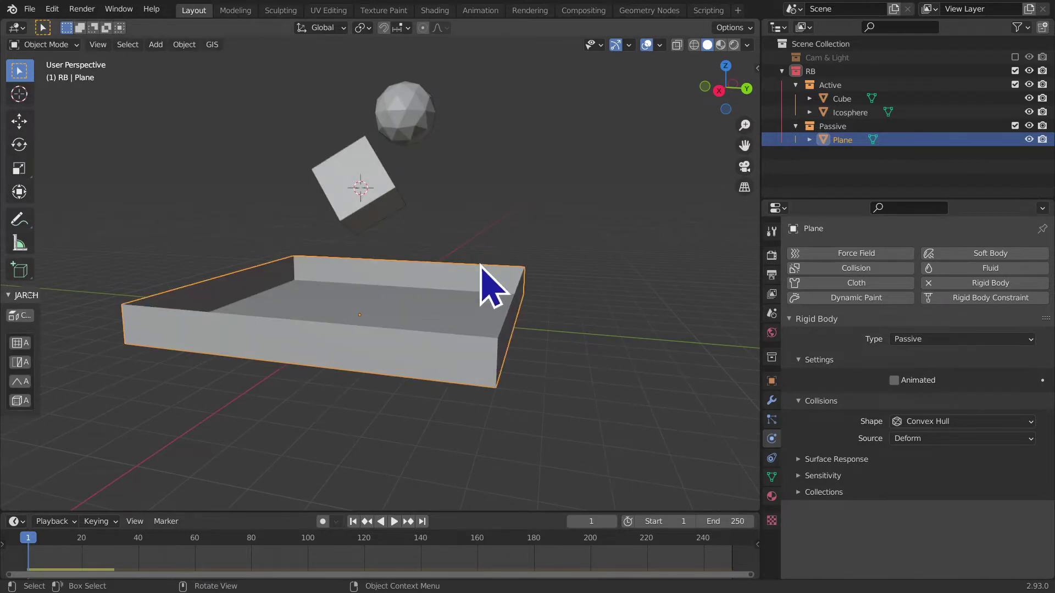
{"action": "middle_click_drag", "start_coordinate": [482, 262], "coordinate": [560, 384]}
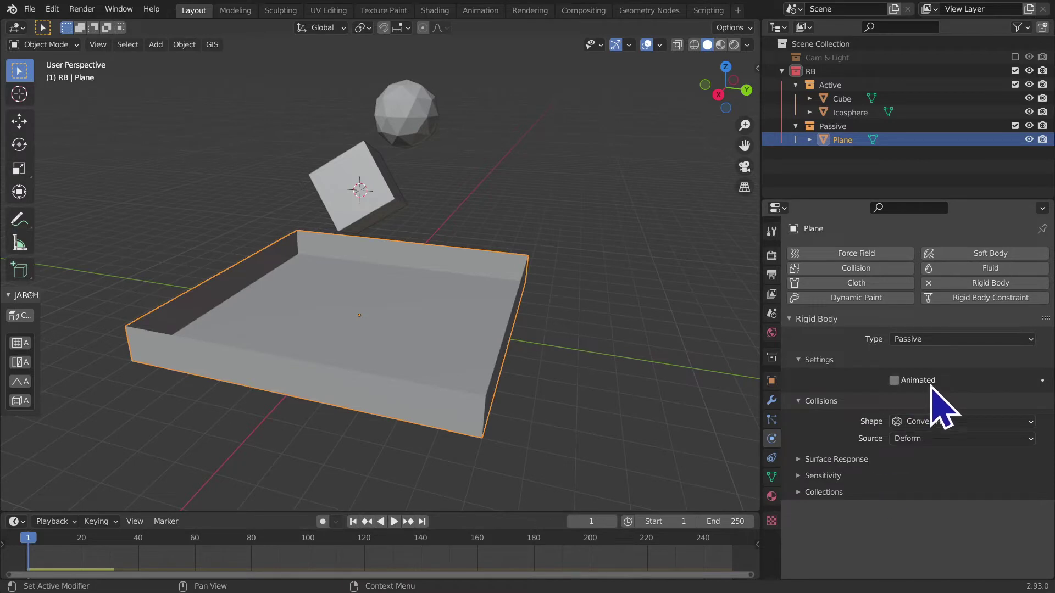
{"action": "left_click", "coordinate": [945, 423]}
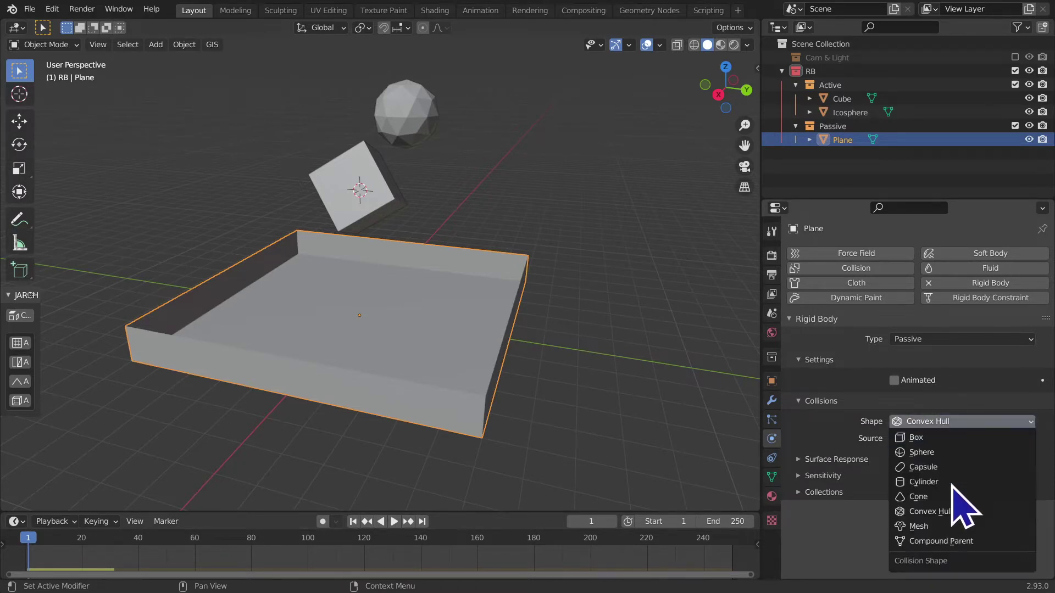
{"action": "mouse_move", "coordinate": [962, 512]}
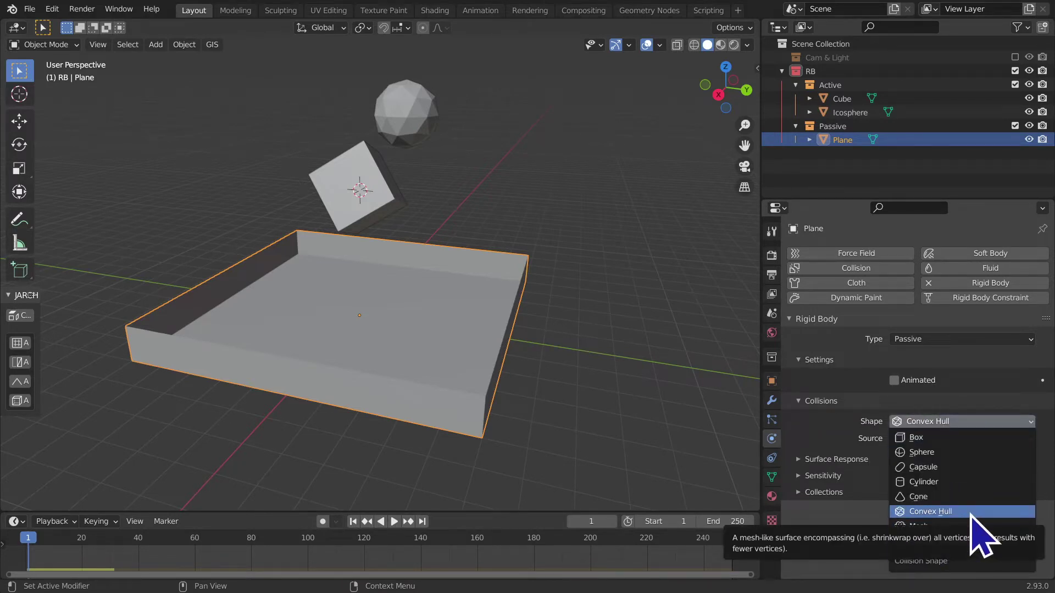
{"action": "left_click", "coordinate": [971, 515]}
{"action": "mouse_move", "coordinate": [565, 358]}
{"action": "middle_mouse_down"}
{"action": "mouse_move", "coordinate": [284, 248]}
{"action": "mouse_move", "coordinate": [353, 305]}
{"action": "middle_mouse_up"}
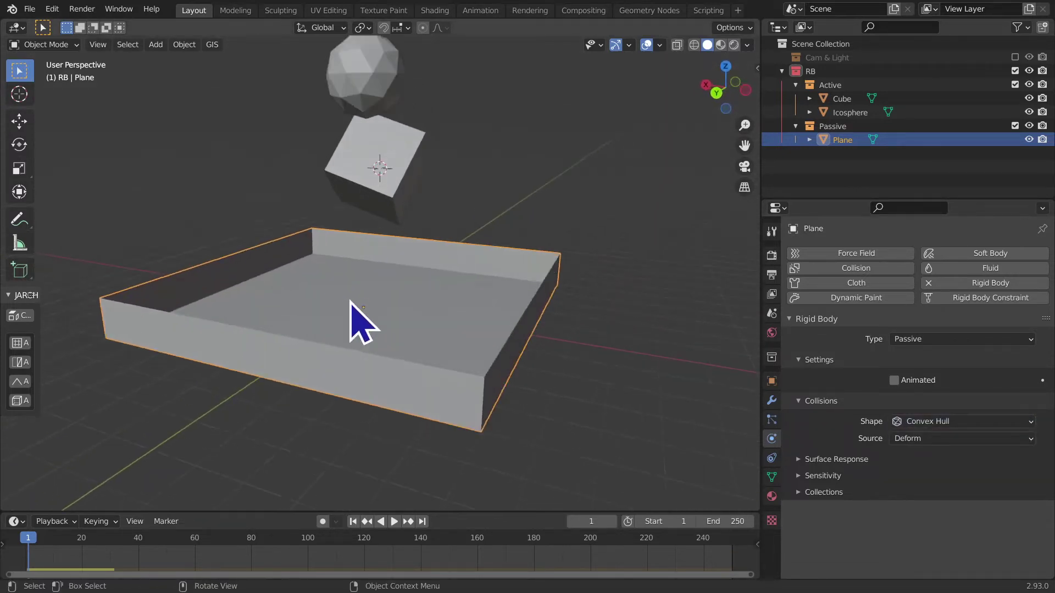
{"action": "scroll", "coordinate": [353, 305], "scroll_direction": "up", "scroll_amount": 3}
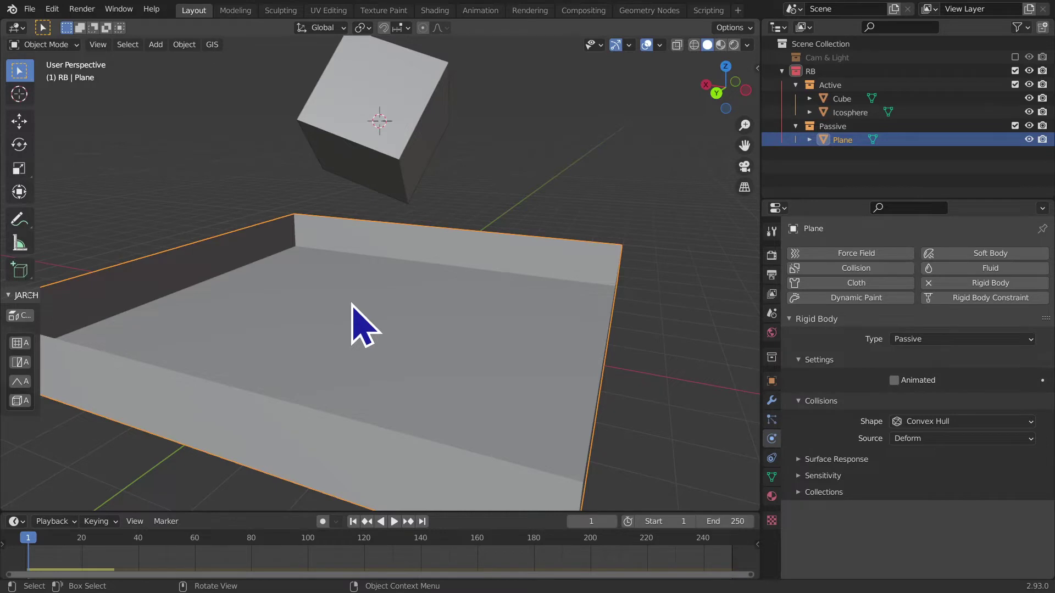
{"action": "scroll", "coordinate": [358, 321], "scroll_direction": "down", "scroll_amount": 3}
{"action": "key", "text": "Tab"}
{"action": "scroll", "coordinate": [335, 275], "scroll_direction": "down", "scroll_amount": 2}
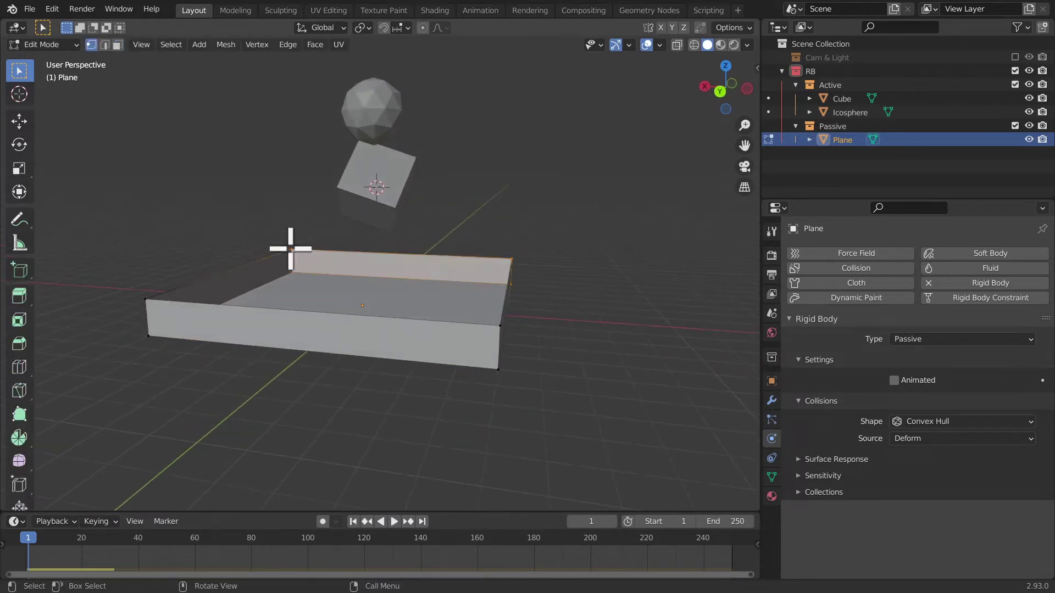
{"action": "left_click_drag", "start_coordinate": [106, 216], "coordinate": [737, 329]}
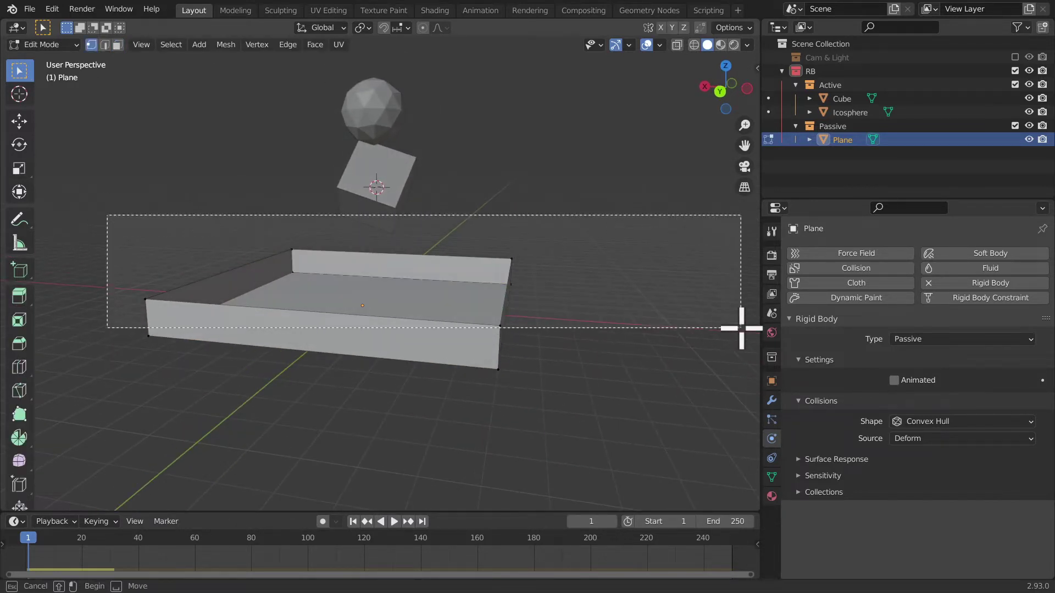
{"action": "mouse_move", "coordinate": [667, 335]}
{"action": "middle_mouse_down"}
{"action": "mouse_move", "coordinate": [640, 370]}
{"action": "mouse_move", "coordinate": [714, 356]}
{"action": "middle_mouse_up"}
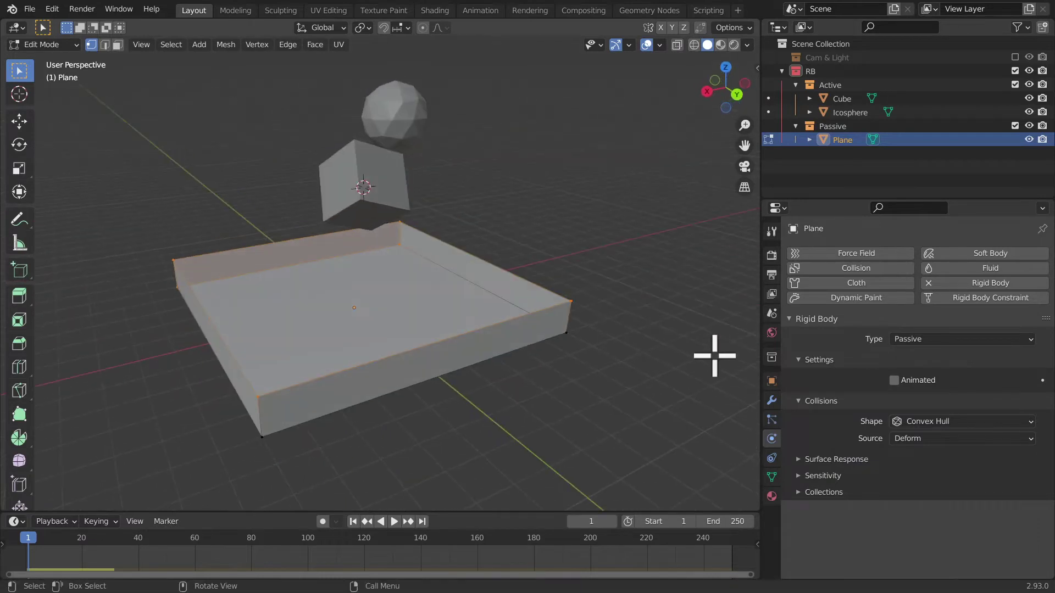
{"action": "key", "text": "Tab"}
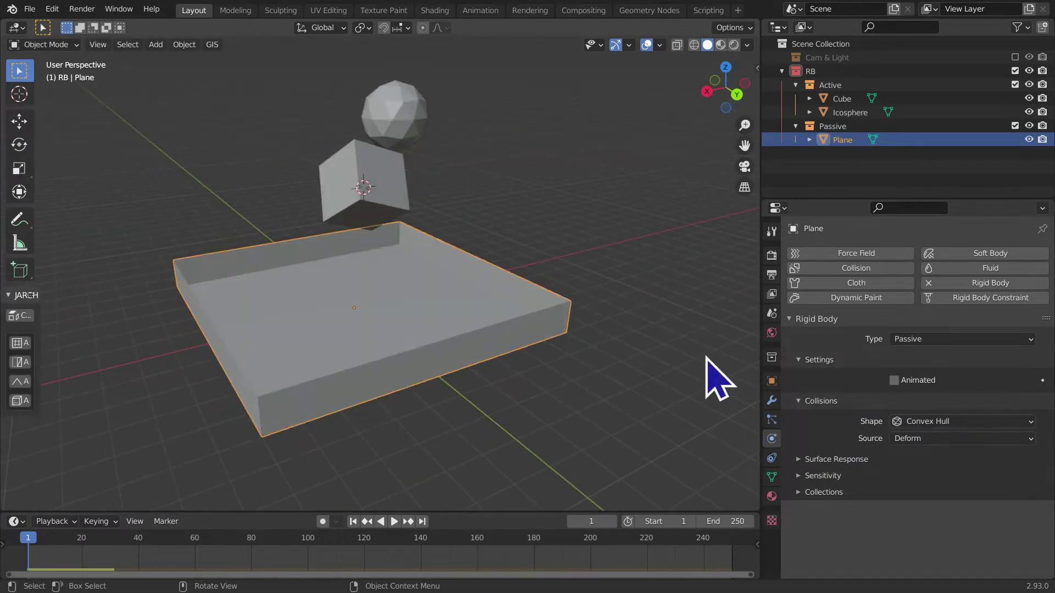
{"action": "key", "text": "Tab"}
{"action": "key", "text": "Tab"}
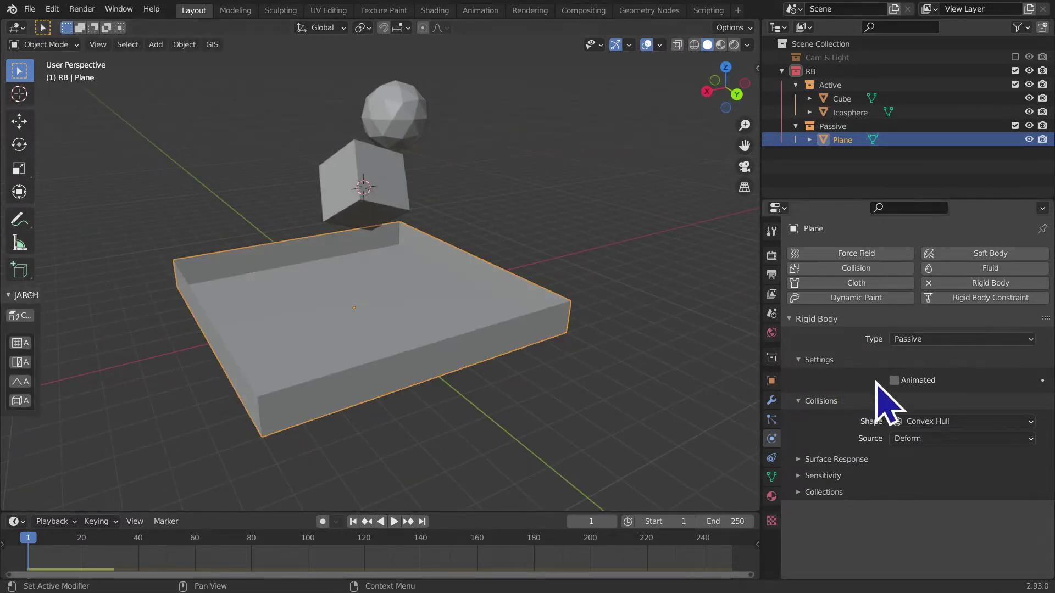
{"action": "left_click", "coordinate": [949, 419]}
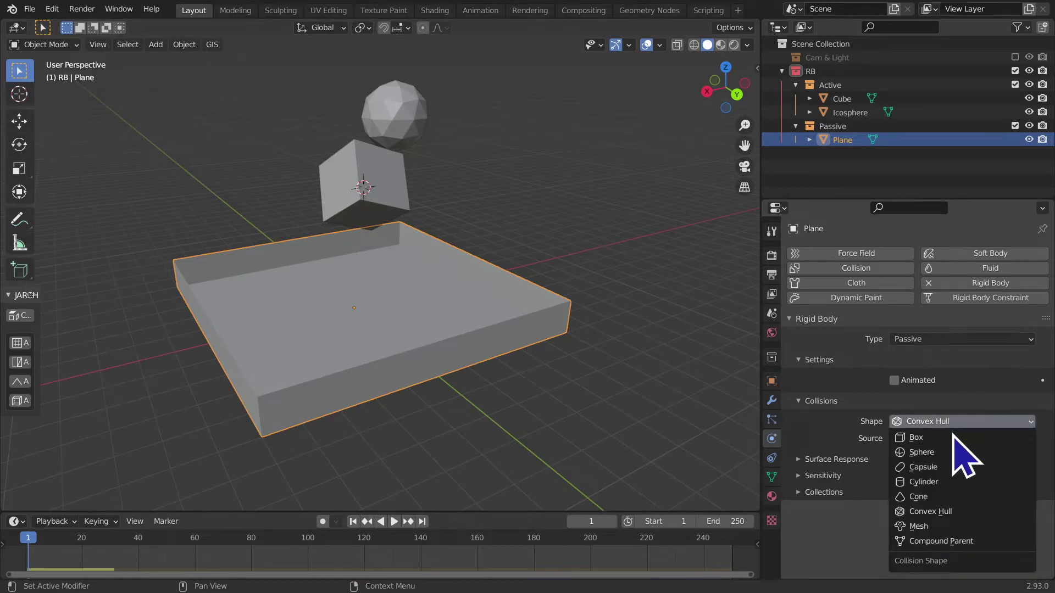
{"action": "mouse_move", "coordinate": [530, 365]}
{"action": "middle_mouse_down"}
{"action": "mouse_move", "coordinate": [473, 454]}
{"action": "mouse_move", "coordinate": [303, 288]}
{"action": "middle_mouse_up"}
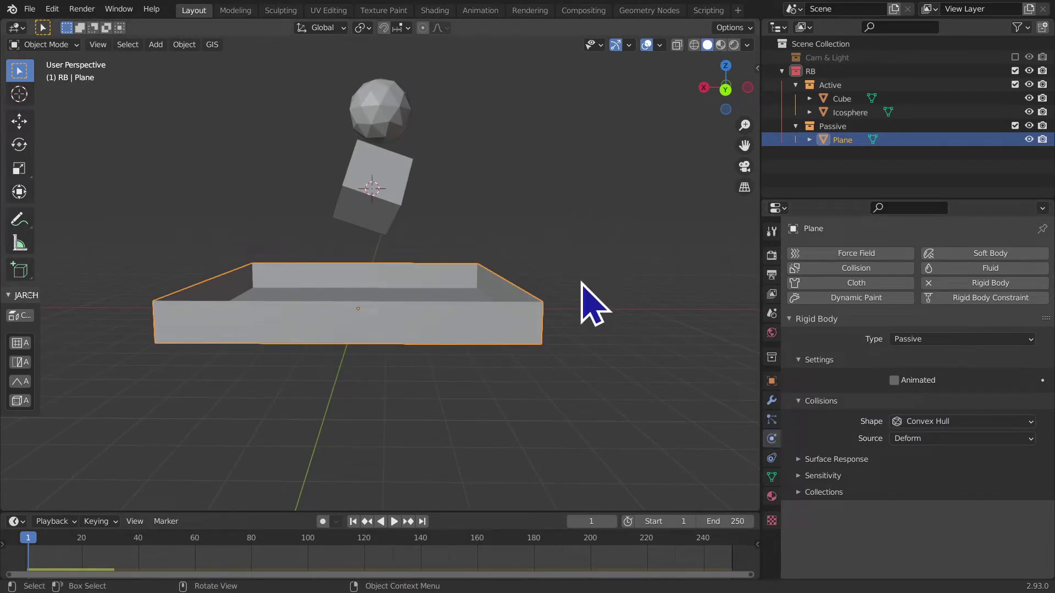
Step: Set the tray's Viewport Display 'Display As' option to Bounds
{"action": "left_click", "coordinate": [771, 380]}
{"action": "scroll", "coordinate": [878, 418], "scroll_direction": "down", "scroll_amount": 1}
{"action": "left_click", "coordinate": [850, 541]}
{"action": "middle_click_drag", "start_coordinate": [851, 541], "coordinate": [839, 351]}
{"action": "left_click", "coordinate": [931, 517]}
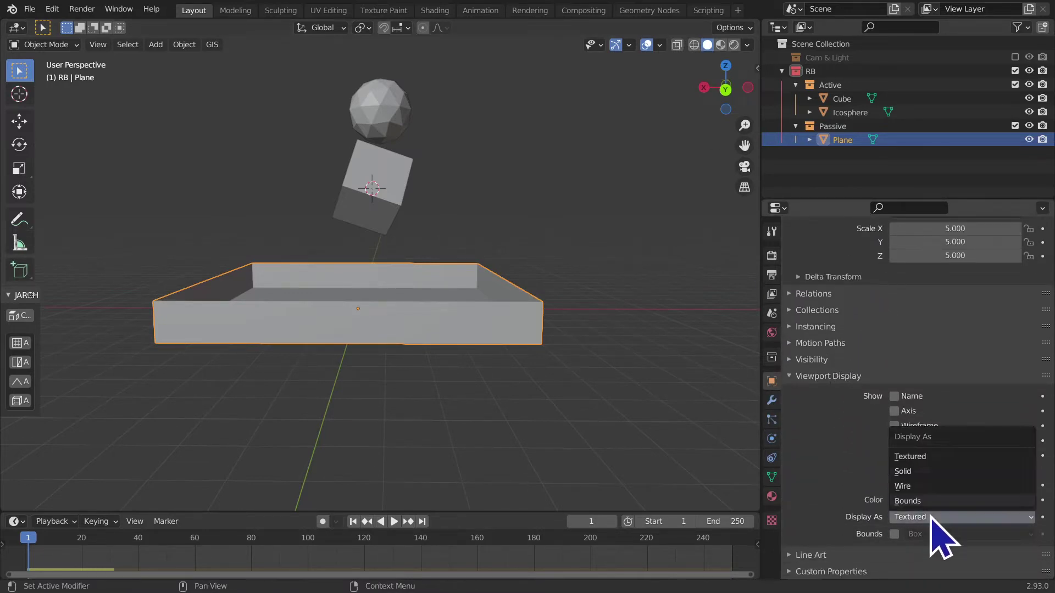
{"action": "left_click", "coordinate": [934, 502]}
{"action": "mouse_move", "coordinate": [439, 396]}
{"action": "middle_mouse_down"}
{"action": "mouse_move", "coordinate": [474, 376]}
{"action": "mouse_move", "coordinate": [522, 396]}
{"action": "middle_mouse_up"}
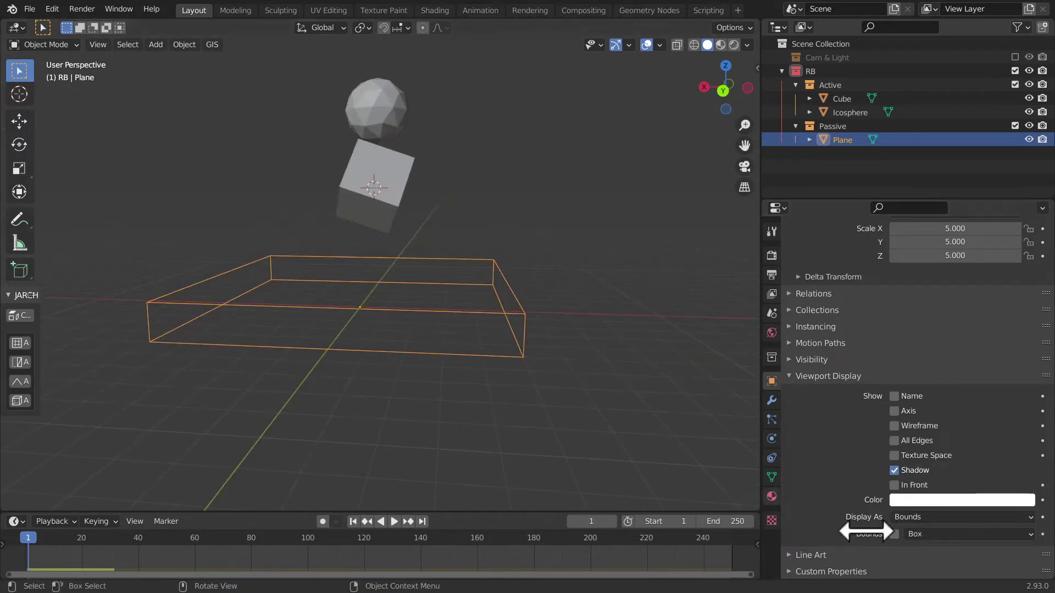
{"action": "mouse_move", "coordinate": [527, 341]}
{"action": "middle_mouse_down"}
{"action": "mouse_move", "coordinate": [484, 308]}
{"action": "mouse_move", "coordinate": [447, 506]}
{"action": "mouse_move", "coordinate": [432, 93]}
{"action": "mouse_move", "coordinate": [436, 306]}
{"action": "mouse_move", "coordinate": [436, 117]}
{"action": "mouse_move", "coordinate": [471, 447]}
{"action": "middle_mouse_up"}
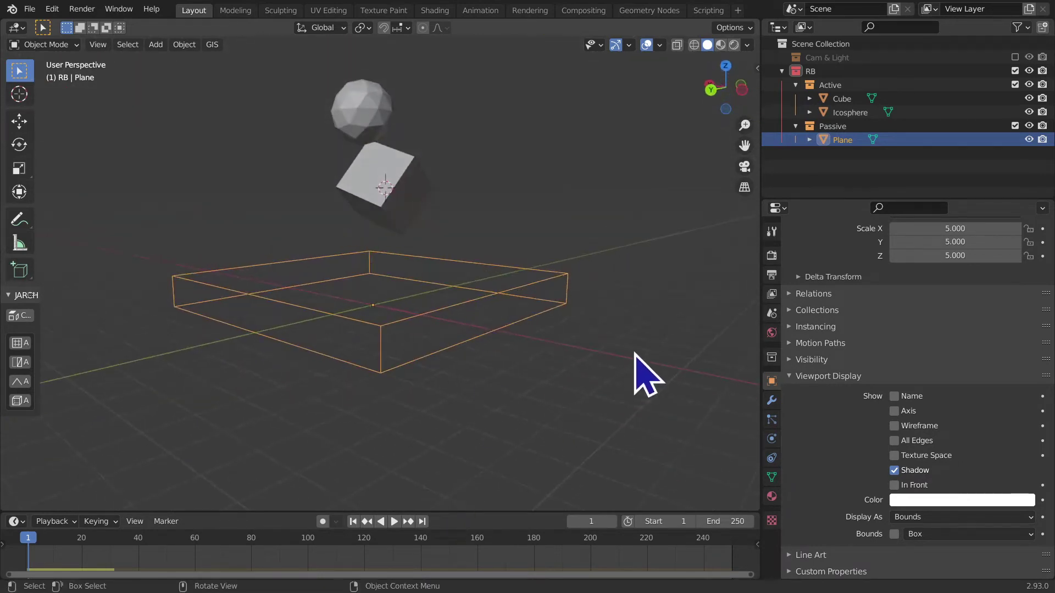
Step: Play the drop with the tray shown as bounds, then rewind to frame 1
{"action": "key", "text": "space"}
{"action": "key", "text": "space"}
{"action": "middle_click_drag", "start_coordinate": [569, 407], "coordinate": [516, 412]}
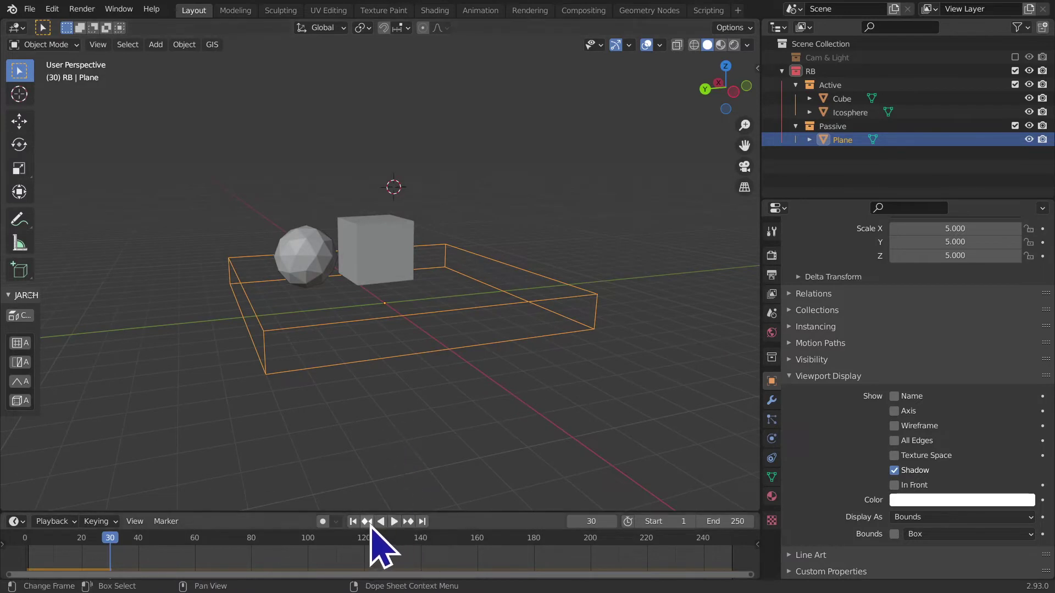
{"action": "left_click", "coordinate": [352, 521]}
{"action": "mouse_move", "coordinate": [429, 330]}
{"action": "middle_mouse_down"}
{"action": "mouse_move", "coordinate": [400, 369]}
{"action": "mouse_move", "coordinate": [604, 417]}
{"action": "mouse_move", "coordinate": [610, 467]}
{"action": "middle_mouse_up"}
Step: Switch the tray display to Textured, then back to Bounds
{"action": "left_click", "coordinate": [964, 517]}
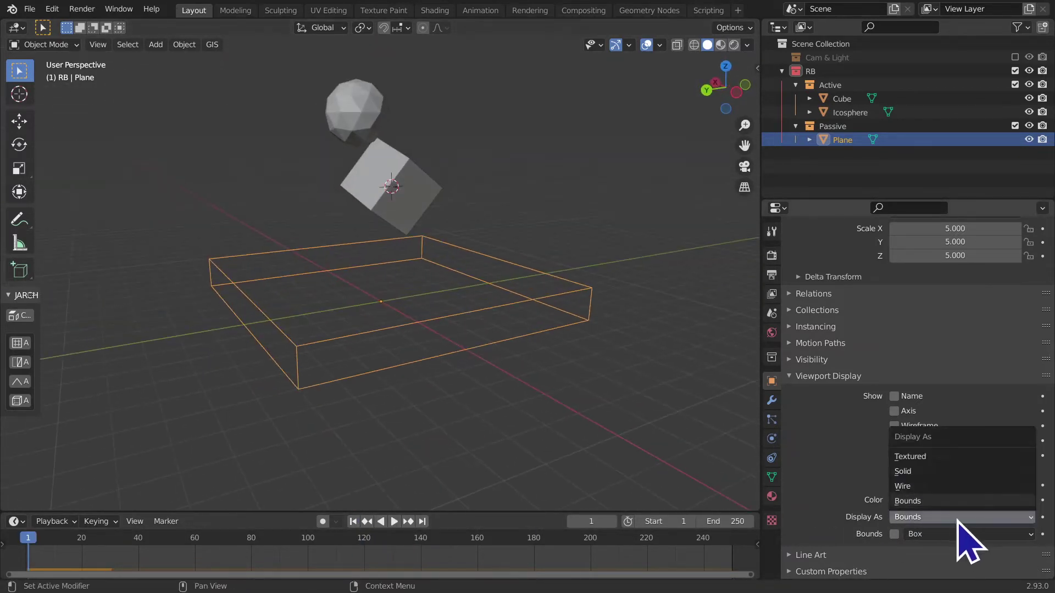
{"action": "left_click", "coordinate": [951, 456]}
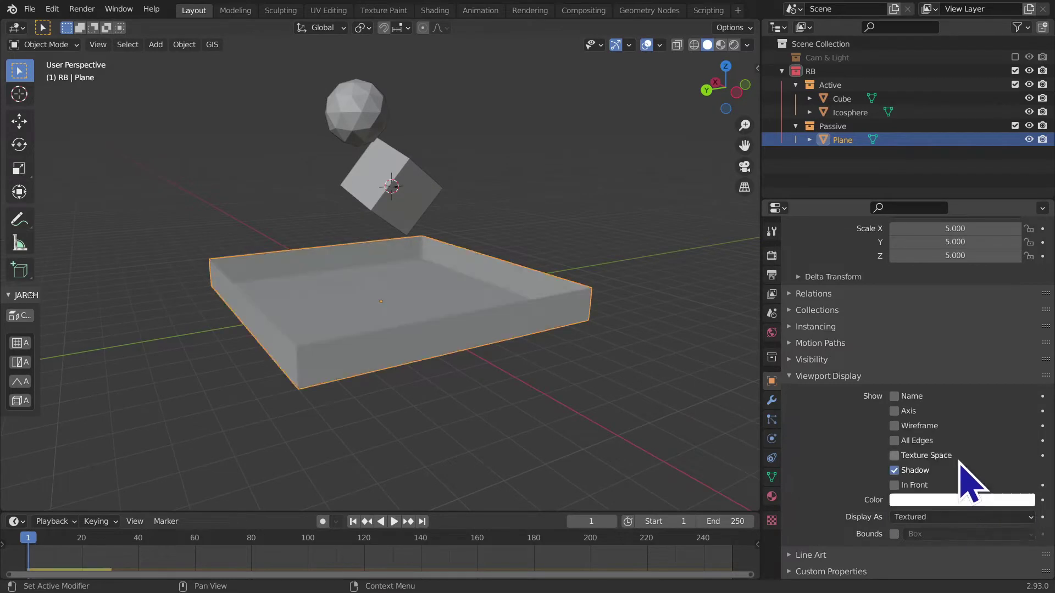
{"action": "left_click", "coordinate": [929, 517]}
{"action": "left_click", "coordinate": [917, 501]}
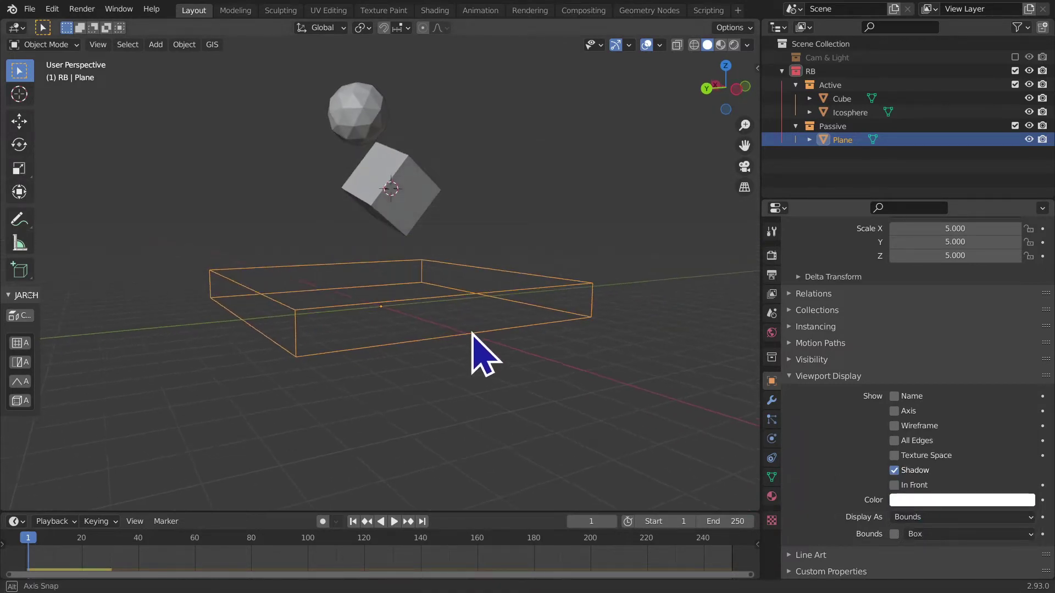
{"action": "mouse_move", "coordinate": [689, 352]}
{"action": "middle_mouse_down"}
{"action": "mouse_move", "coordinate": [631, 330]}
{"action": "mouse_move", "coordinate": [677, 357]}
{"action": "middle_mouse_up"}
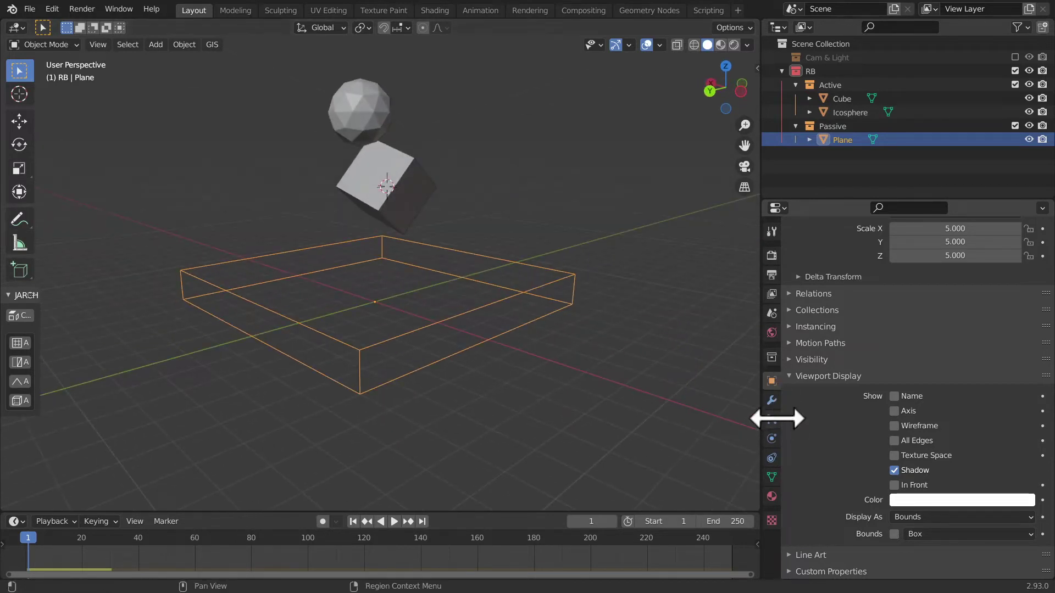
{"action": "left_click", "coordinate": [907, 517]}
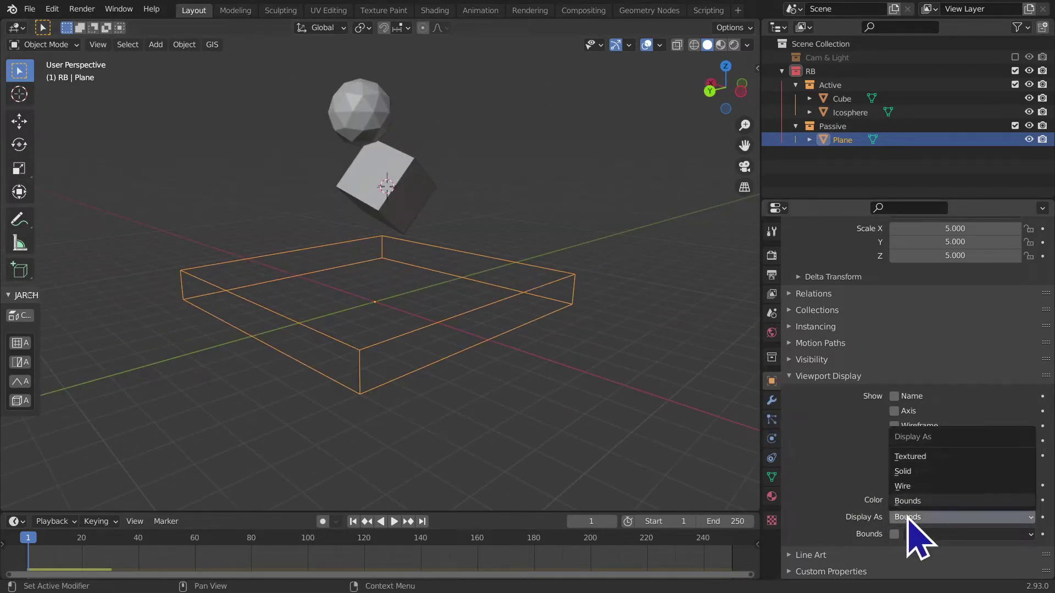
{"action": "mouse_move", "coordinate": [329, 417]}
{"action": "middle_mouse_down"}
{"action": "mouse_move", "coordinate": [252, 401]}
{"action": "mouse_move", "coordinate": [297, 395]}
{"action": "mouse_move", "coordinate": [198, 360]}
{"action": "mouse_move", "coordinate": [219, 359]}
{"action": "middle_mouse_up"}
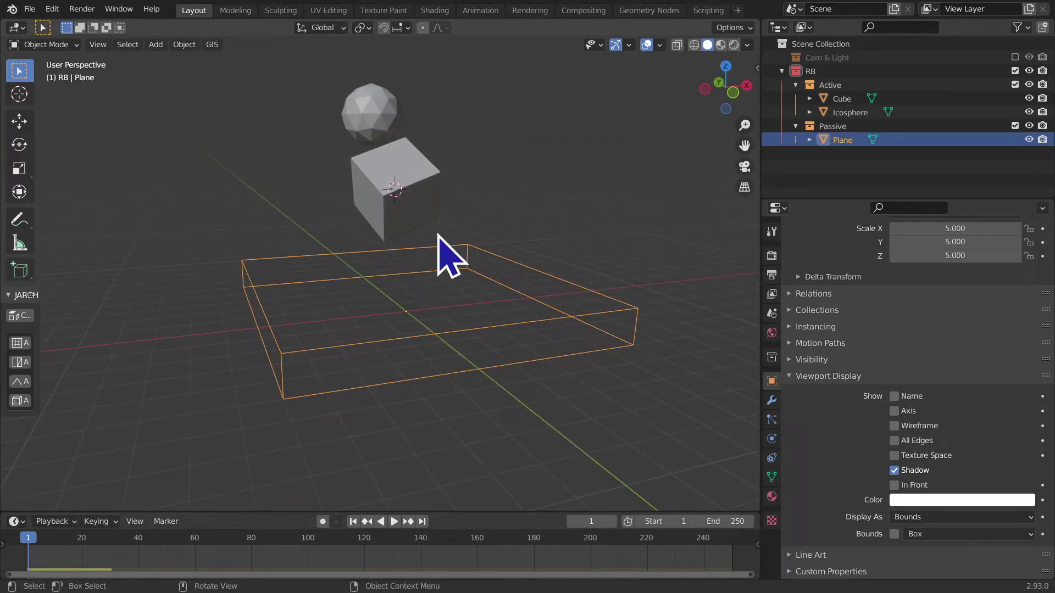
{"action": "mouse_move", "coordinate": [342, 336]}
{"action": "middle_mouse_down"}
{"action": "mouse_move", "coordinate": [372, 295]}
{"action": "mouse_move", "coordinate": [518, 337]}
{"action": "middle_mouse_up"}
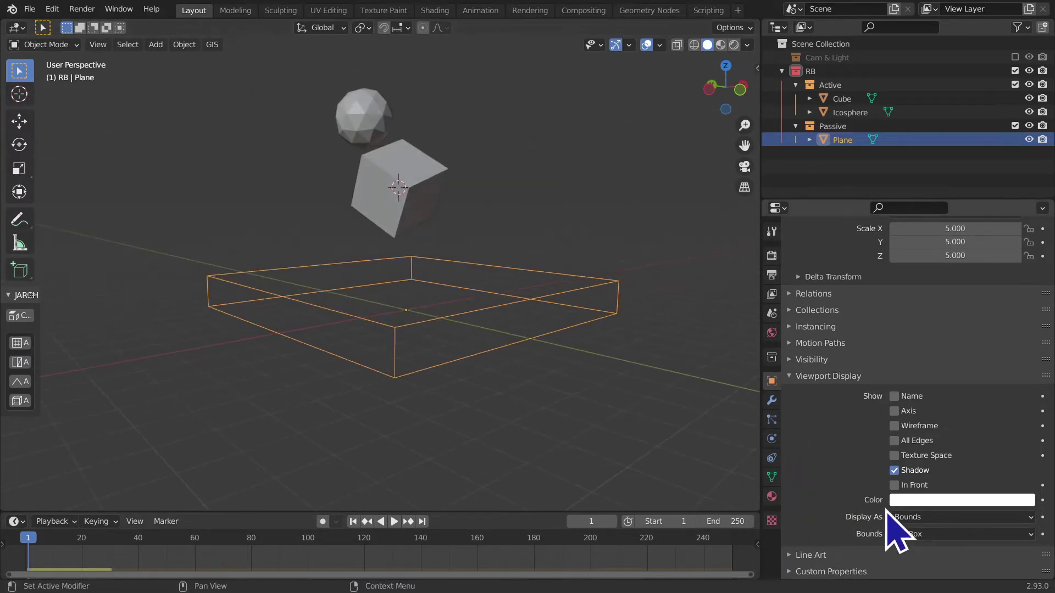
Step: Restore the tray's Textured display and check its modifier and physics settings
{"action": "left_click", "coordinate": [934, 517]}
{"action": "left_click", "coordinate": [938, 457]}
{"action": "mouse_move", "coordinate": [558, 240]}
{"action": "middle_mouse_down"}
{"action": "mouse_move", "coordinate": [559, 283]}
{"action": "mouse_move", "coordinate": [650, 263]}
{"action": "mouse_move", "coordinate": [648, 341]}
{"action": "middle_mouse_up"}
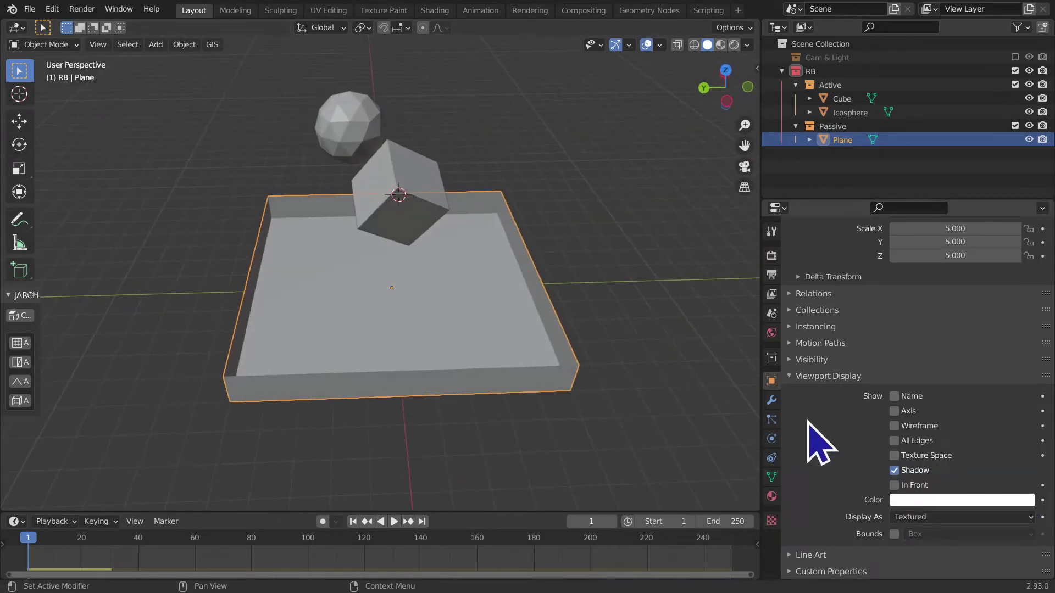
{"action": "left_click", "coordinate": [772, 399]}
{"action": "left_click", "coordinate": [772, 439]}
Step: View the tray edge-on from the back using the gizmo's Y axis
{"action": "mouse_move", "coordinate": [659, 395]}
{"action": "middle_mouse_down"}
{"action": "mouse_move", "coordinate": [541, 381]}
{"action": "mouse_move", "coordinate": [494, 346]}
{"action": "middle_mouse_up"}
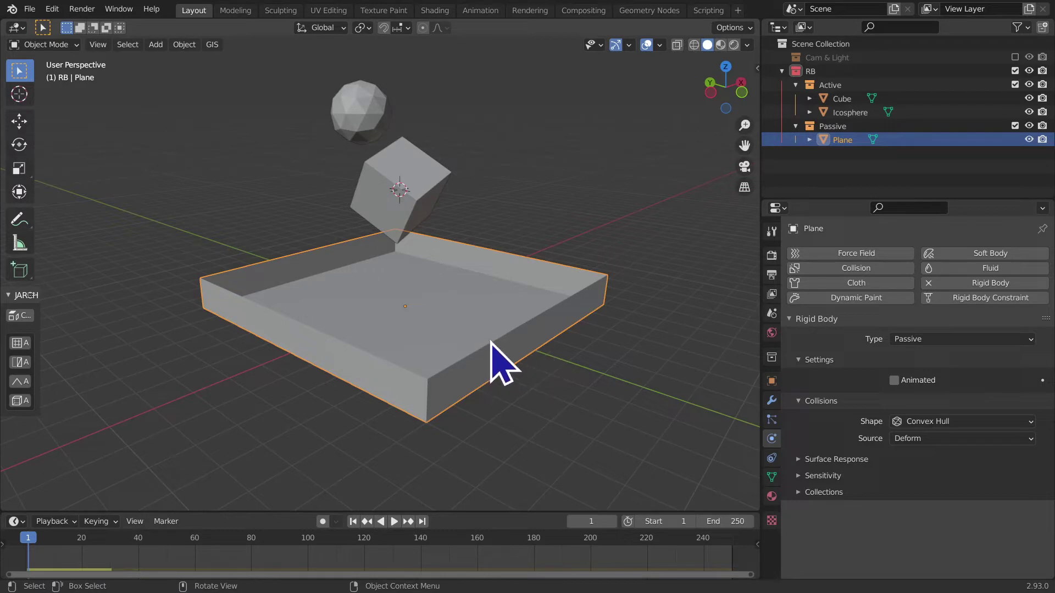
{"action": "mouse_move", "coordinate": [560, 360]}
{"action": "middle_mouse_down"}
{"action": "mouse_move", "coordinate": [552, 391]}
{"action": "mouse_move", "coordinate": [760, 165]}
{"action": "middle_mouse_up"}
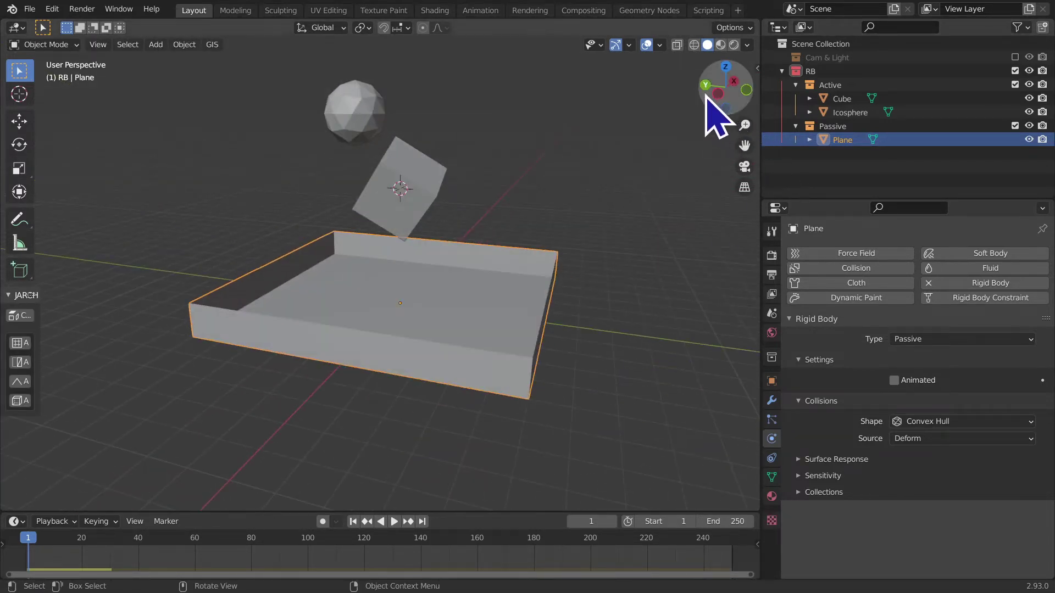
{"action": "left_click", "coordinate": [705, 86]}
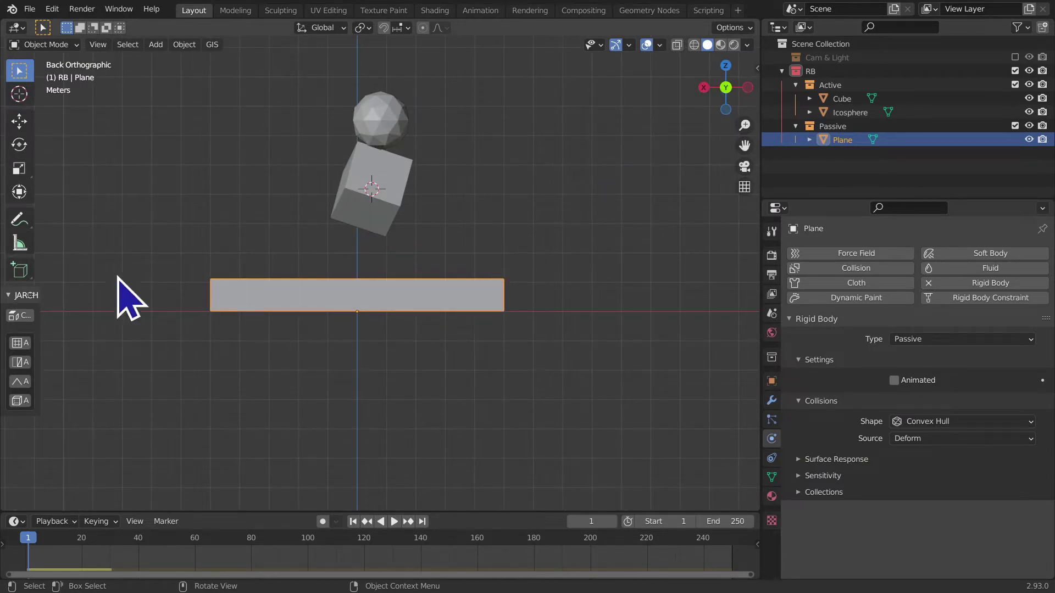
{"action": "scroll", "coordinate": [278, 266], "scroll_direction": "down", "scroll_amount": 1}
{"action": "scroll", "coordinate": [242, 275], "scroll_direction": "up", "scroll_amount": 2}
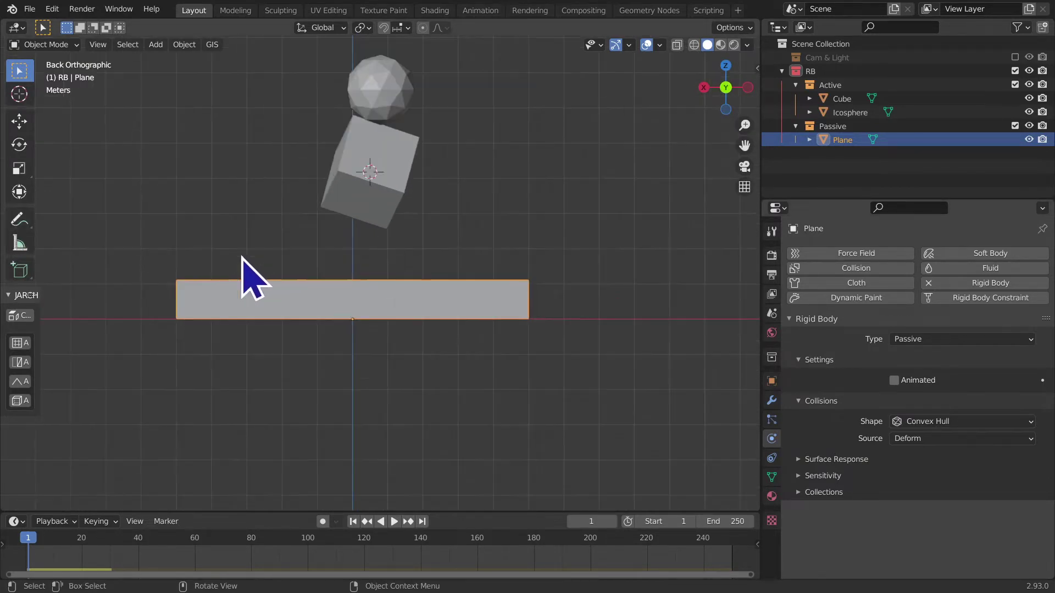
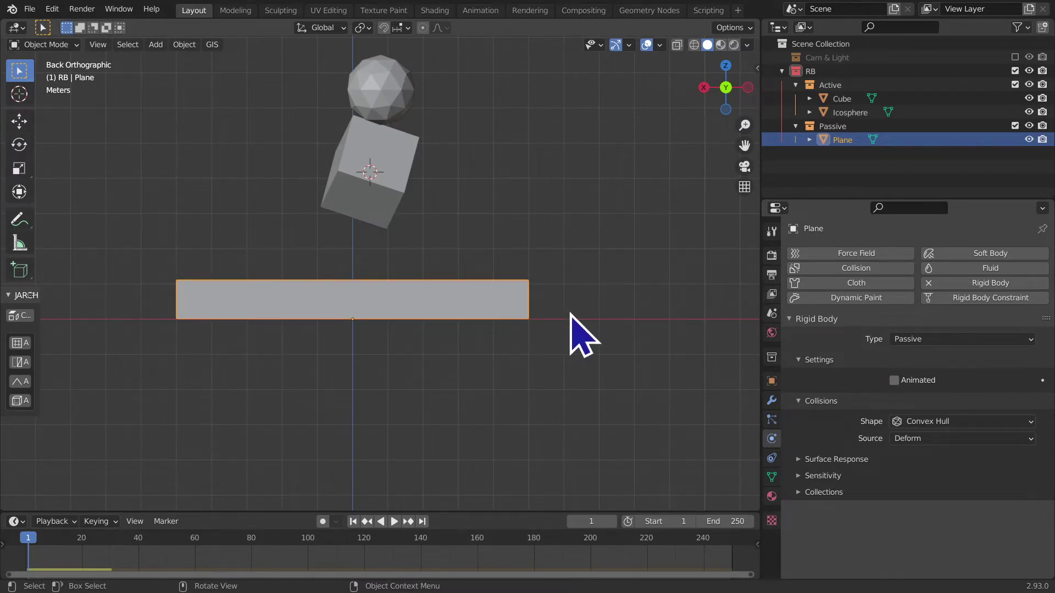
Step: Select the tray and box-select its whole mesh in Edit Mode to inspect its geometry
{"action": "mouse_move", "coordinate": [563, 378]}
{"action": "middle_mouse_down"}
{"action": "mouse_move", "coordinate": [542, 392]}
{"action": "mouse_move", "coordinate": [628, 409]}
{"action": "mouse_move", "coordinate": [581, 405]}
{"action": "mouse_move", "coordinate": [630, 318]}
{"action": "middle_mouse_up"}
{"action": "left_click", "coordinate": [630, 320]}
{"action": "left_click", "coordinate": [537, 380]}
{"action": "mouse_move", "coordinate": [537, 381]}
{"action": "middle_mouse_down"}
{"action": "mouse_move", "coordinate": [565, 377]}
{"action": "mouse_move", "coordinate": [601, 395]}
{"action": "middle_mouse_up"}
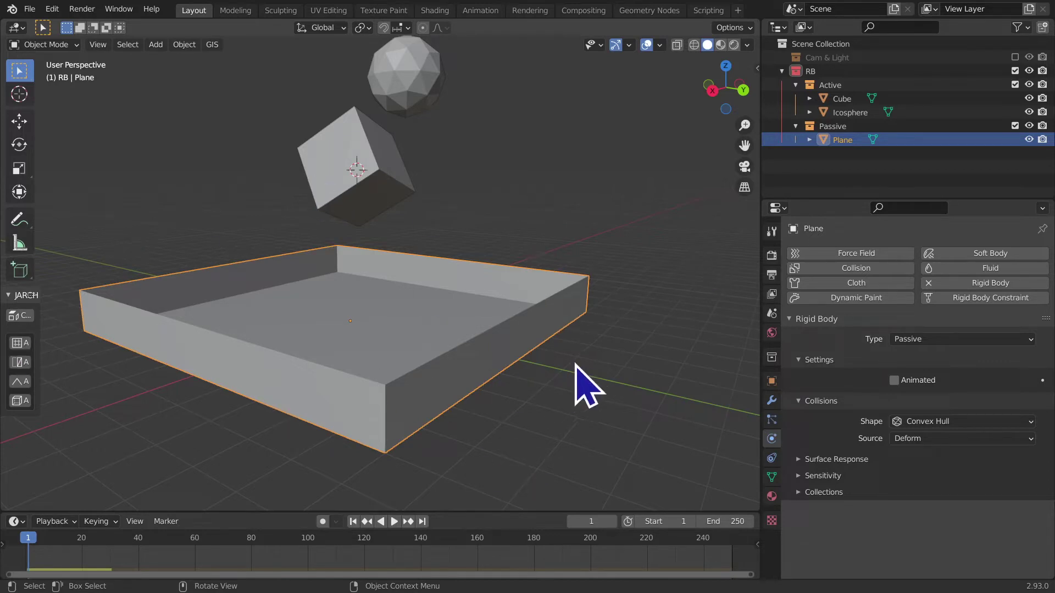
{"action": "key", "text": "Tab"}
{"action": "key", "text": "Tab"}
{"action": "key", "text": "Tab"}
{"action": "mouse_move", "coordinate": [190, 235]}
{"action": "middle_mouse_down"}
{"action": "mouse_move", "coordinate": [278, 300]}
{"action": "mouse_move", "coordinate": [346, 252]}
{"action": "mouse_move", "coordinate": [357, 219]}
{"action": "middle_mouse_up"}
{"action": "key", "text": "b"}
{"action": "left_click_drag", "start_coordinate": [140, 149], "coordinate": [742, 334]}
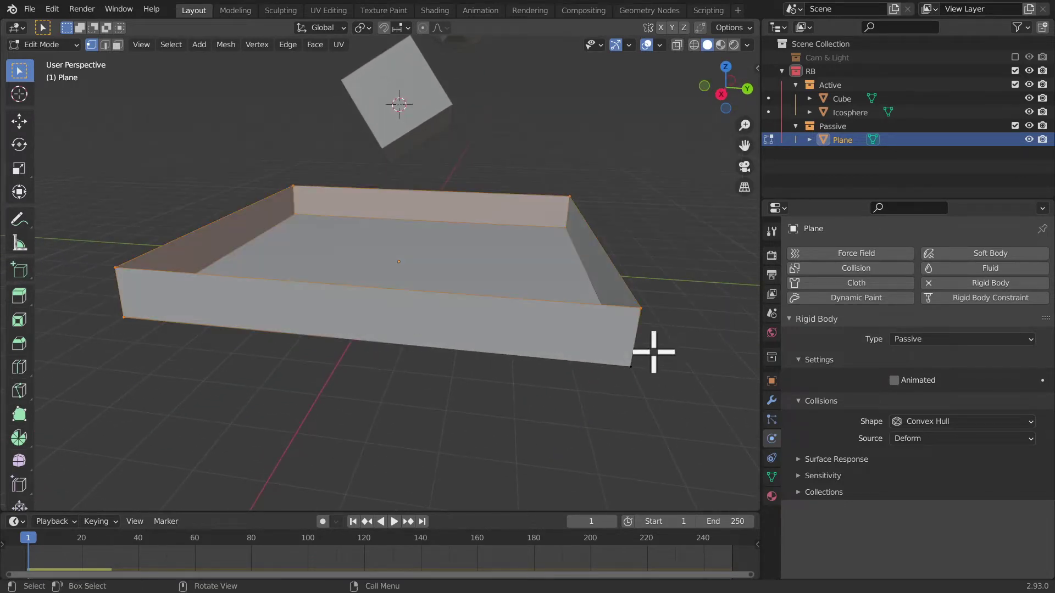
{"action": "key", "text": "alt+a"}
Step: Box-select part of the tray's walls, clear the selection, and return to Object Mode
{"action": "middle_click_drag", "start_coordinate": [433, 326], "coordinate": [441, 313]}
{"action": "key", "text": "b"}
{"action": "mouse_move", "coordinate": [71, 115]}
{"action": "left_mouse_down"}
{"action": "mouse_move", "coordinate": [640, 263]}
{"action": "mouse_move", "coordinate": [657, 248]}
{"action": "left_mouse_up"}
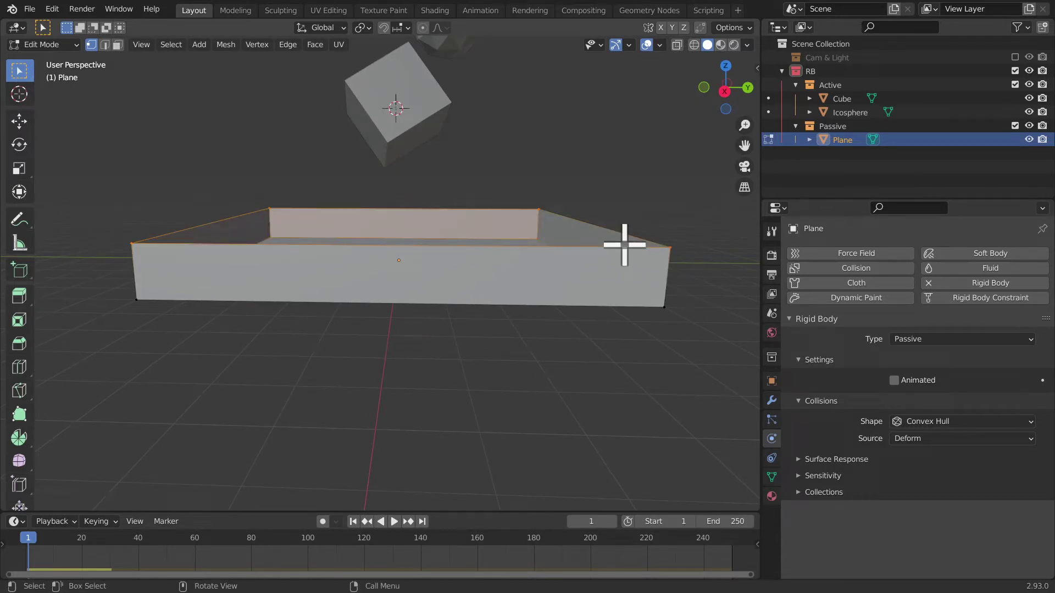
{"action": "key", "text": "alt+a"}
{"action": "mouse_move", "coordinate": [318, 188]}
{"action": "middle_mouse_down"}
{"action": "mouse_move", "coordinate": [179, 174]}
{"action": "mouse_move", "coordinate": [677, 89]}
{"action": "middle_mouse_up"}
{"action": "middle_click_drag", "start_coordinate": [506, 229], "coordinate": [808, 302]}
{"action": "key", "text": "Tab"}
Step: From the right view, select all tray vertices in Edit Mode and turn off see-through display
{"action": "left_click", "coordinate": [969, 421]}
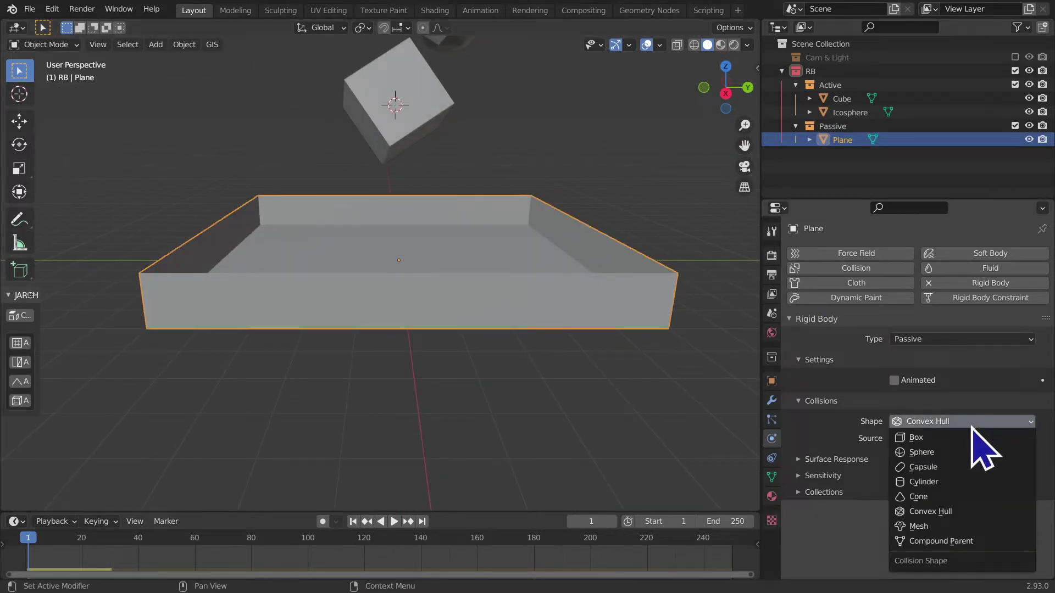
{"action": "left_click", "coordinate": [725, 93]}
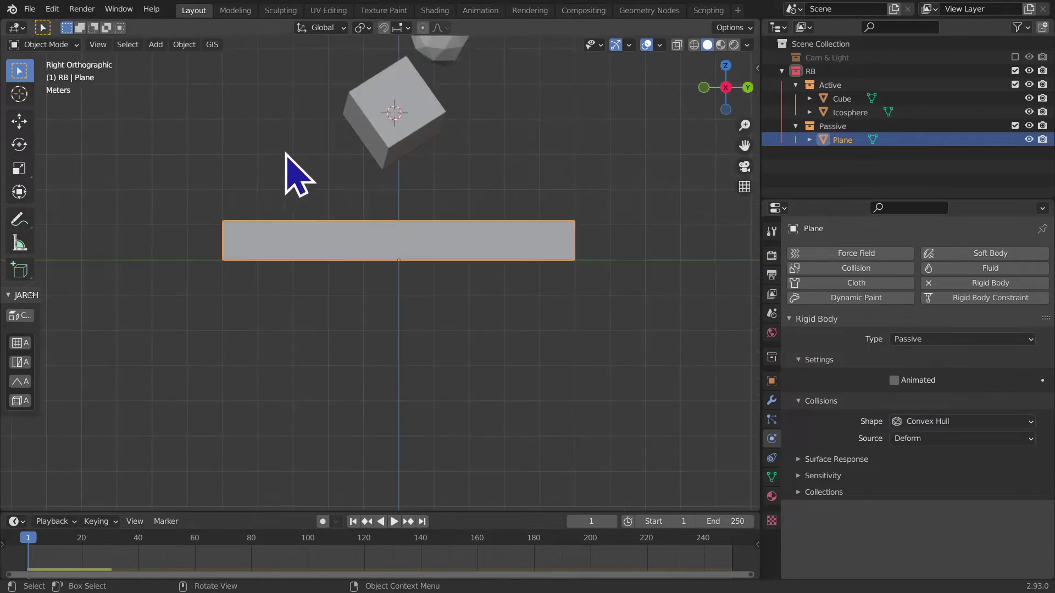
{"action": "key", "text": "Tab"}
{"action": "key", "text": "alt+a"}
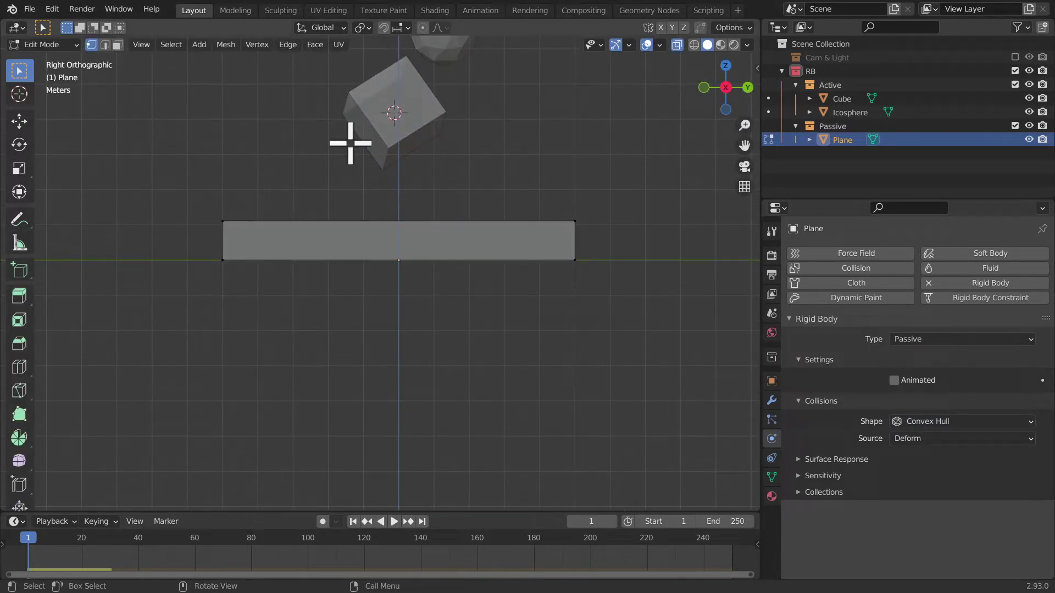
{"action": "mouse_move", "coordinate": [169, 176]}
{"action": "left_mouse_down"}
{"action": "mouse_move", "coordinate": [610, 264]}
{"action": "mouse_move", "coordinate": [725, 259]}
{"action": "left_mouse_up"}
{"action": "middle_click_drag", "start_coordinate": [704, 229], "coordinate": [641, 278]}
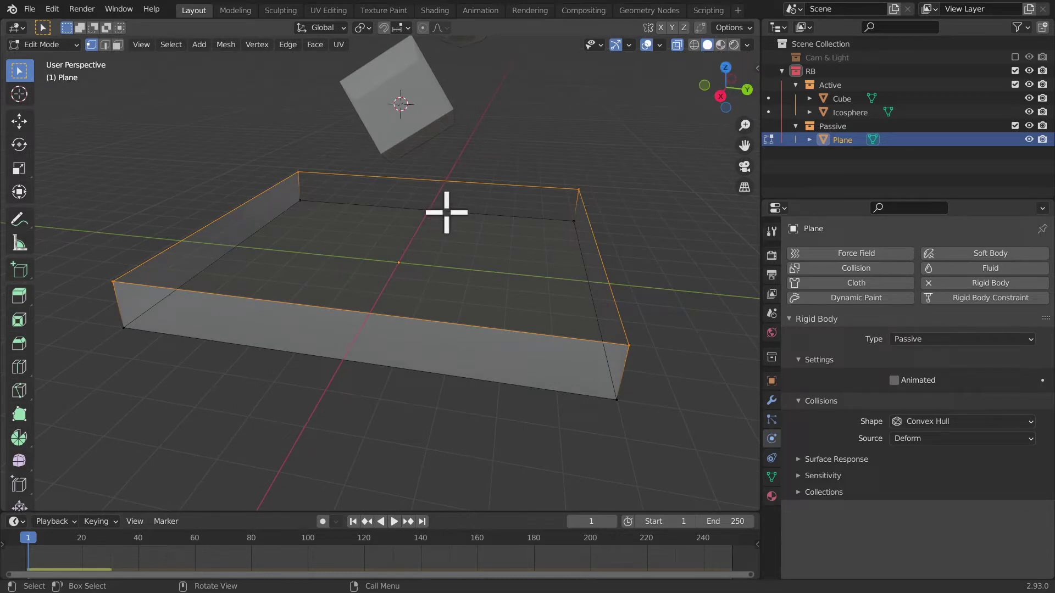
{"action": "key", "text": "alt+z"}
{"action": "middle_click_drag", "start_coordinate": [559, 333], "coordinate": [573, 333]}
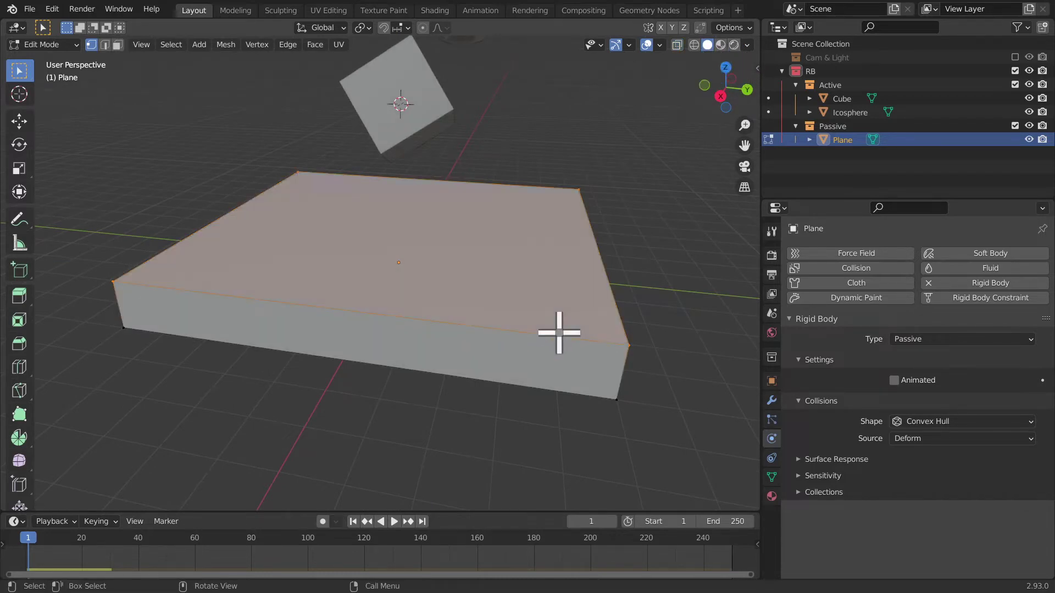
{"action": "key", "text": "ctrl+z"}
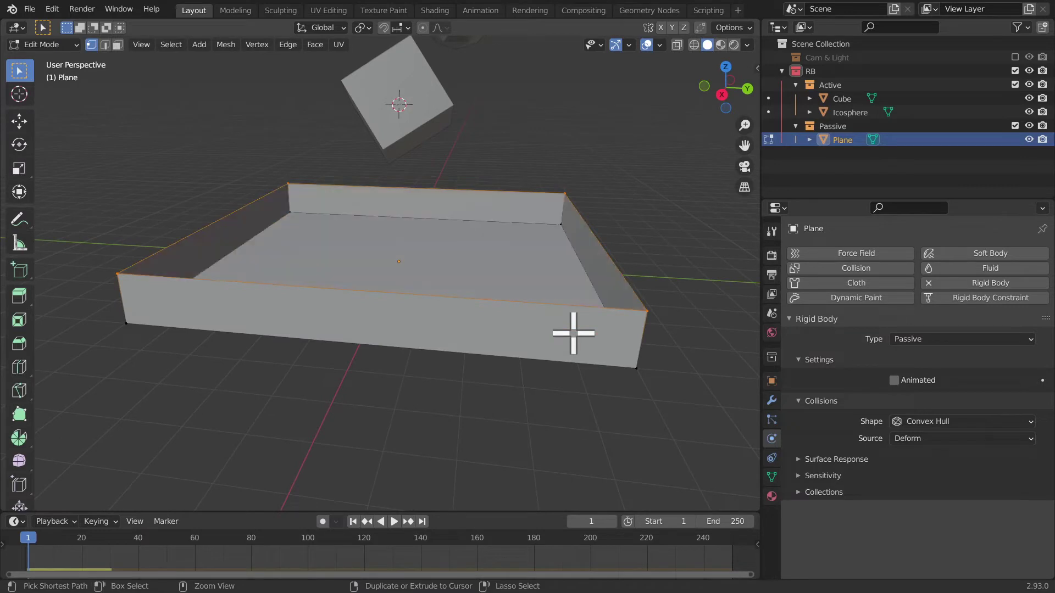
{"action": "key", "text": "Tab"}
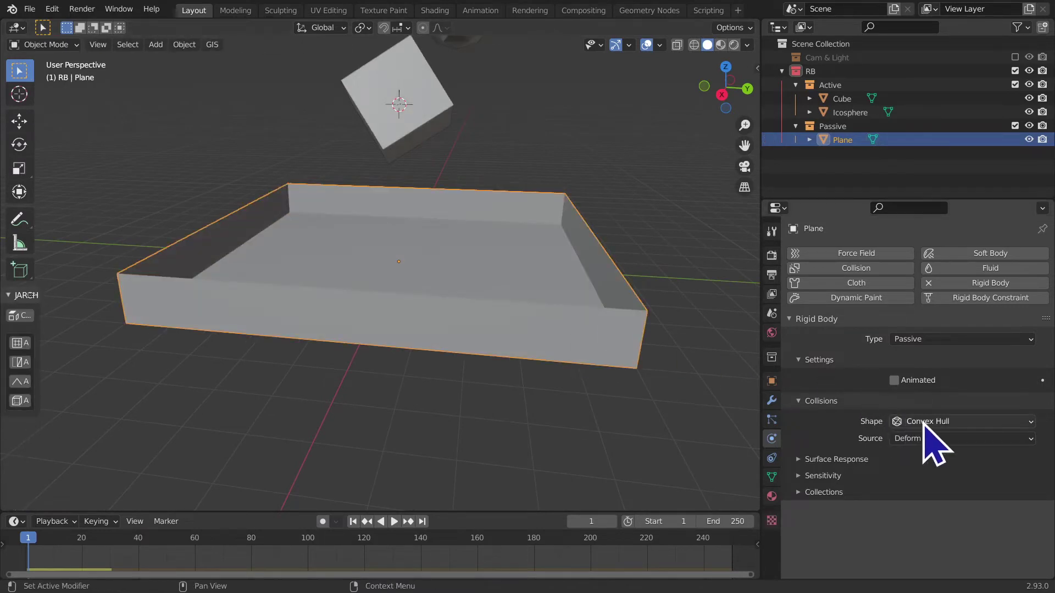
Step: Set the tray's rigid-body collision shape to Box
{"action": "left_click", "coordinate": [924, 422]}
{"action": "left_click", "coordinate": [926, 438]}
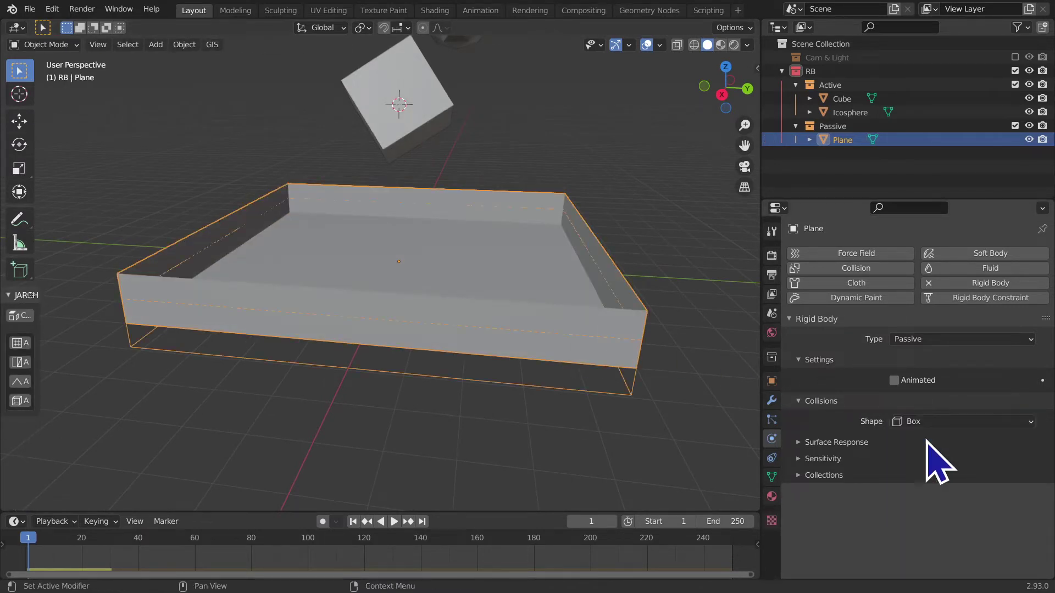
{"action": "mouse_move", "coordinate": [687, 404]}
{"action": "middle_mouse_down"}
{"action": "mouse_move", "coordinate": [549, 400]}
{"action": "mouse_move", "coordinate": [577, 353]}
{"action": "mouse_move", "coordinate": [559, 390]}
{"action": "mouse_move", "coordinate": [570, 377]}
{"action": "middle_mouse_up"}
Step: Play, rewind and replay the simulation as the cube and icosphere land in the tray
{"action": "key", "text": "space"}
{"action": "left_click", "coordinate": [381, 519]}
{"action": "mouse_move", "coordinate": [417, 467]}
{"action": "middle_mouse_down"}
{"action": "mouse_move", "coordinate": [473, 359]}
{"action": "mouse_move", "coordinate": [731, 420]}
{"action": "middle_mouse_up"}
{"action": "left_click", "coordinate": [352, 521]}
{"action": "key", "text": "space"}
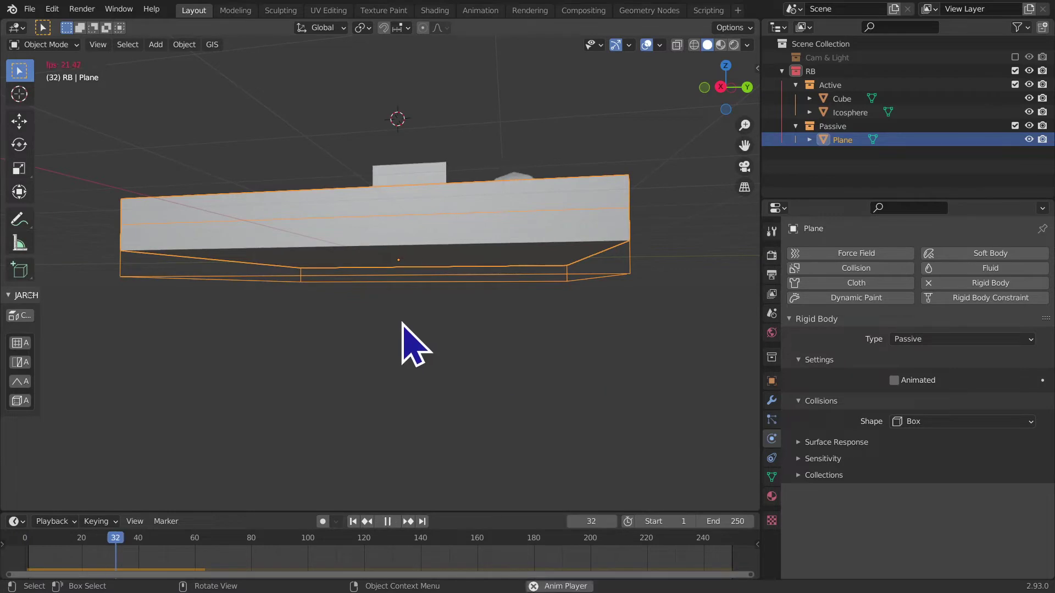
{"action": "mouse_move", "coordinate": [408, 321]}
{"action": "middle_mouse_down"}
{"action": "mouse_move", "coordinate": [447, 288]}
{"action": "mouse_move", "coordinate": [515, 285]}
{"action": "mouse_move", "coordinate": [565, 302]}
{"action": "mouse_move", "coordinate": [428, 278]}
{"action": "mouse_move", "coordinate": [527, 299]}
{"action": "middle_mouse_up"}
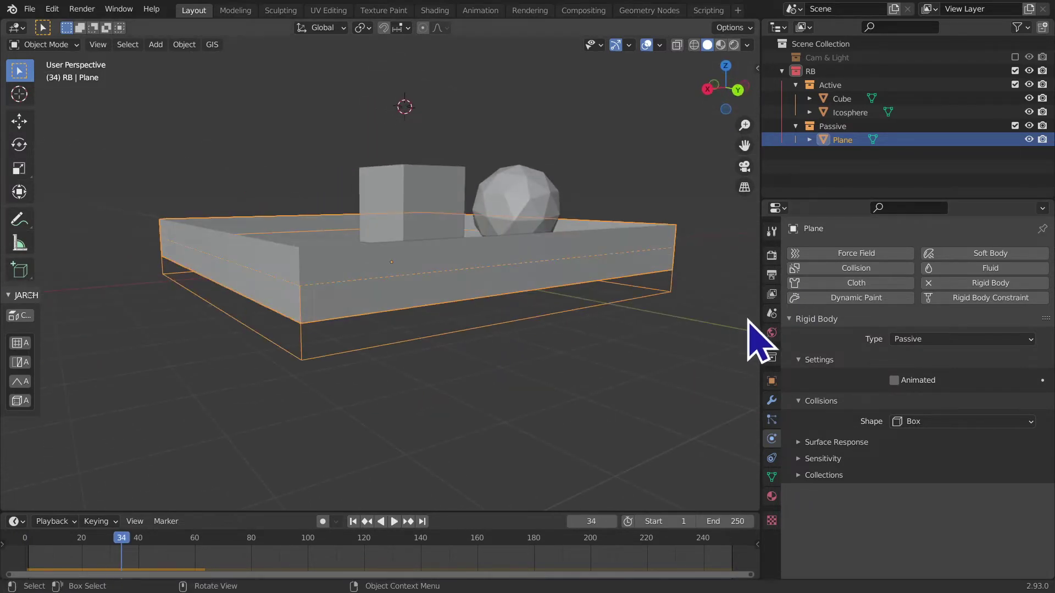
{"action": "left_click", "coordinate": [915, 422]}
{"action": "left_click", "coordinate": [772, 381]}
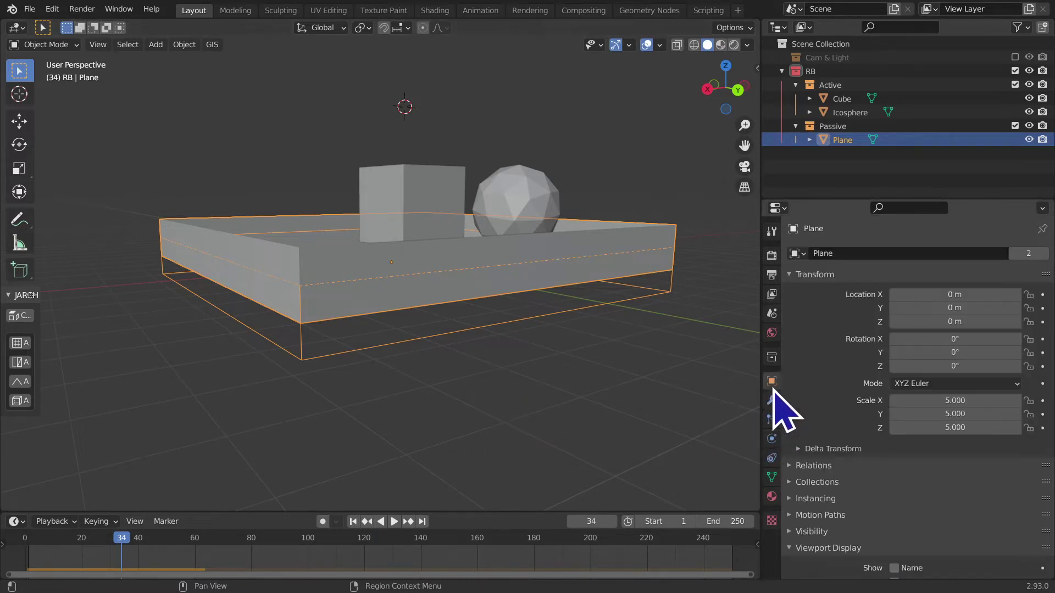
{"action": "scroll", "coordinate": [882, 562], "scroll_direction": "down", "scroll_amount": 4}
{"action": "scroll", "coordinate": [885, 563], "scroll_direction": "down", "scroll_amount": 2}
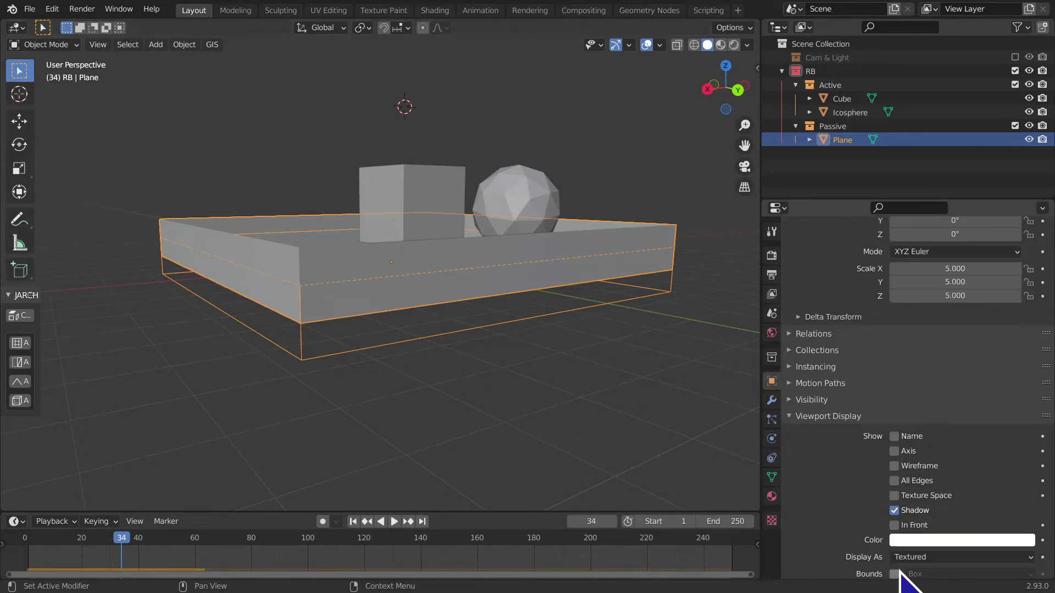
{"action": "middle_click_drag", "start_coordinate": [487, 364], "coordinate": [572, 377]}
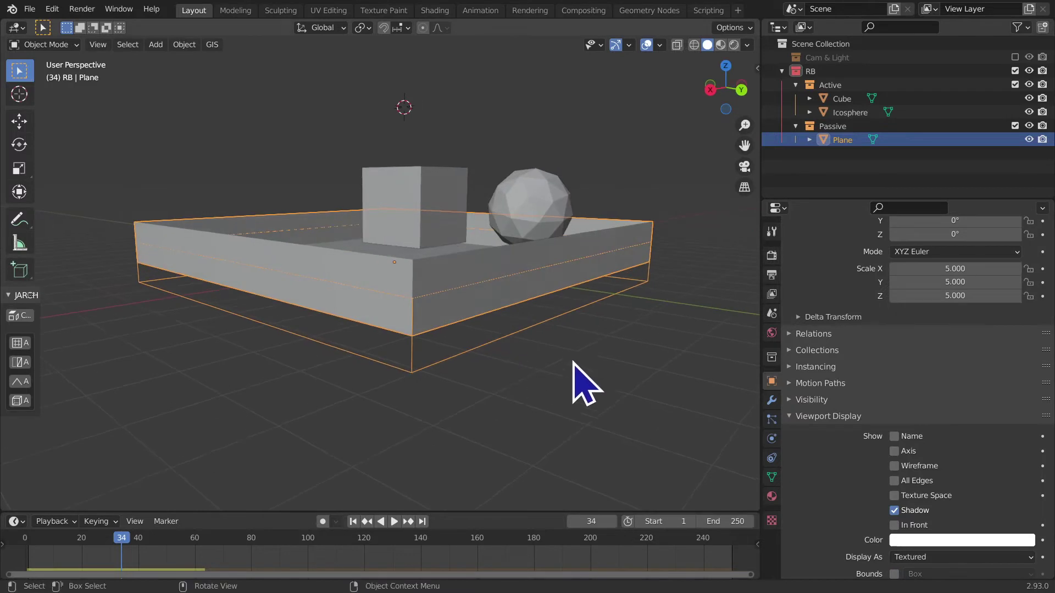
{"action": "left_click", "coordinate": [774, 401]}
{"action": "left_click", "coordinate": [772, 421]}
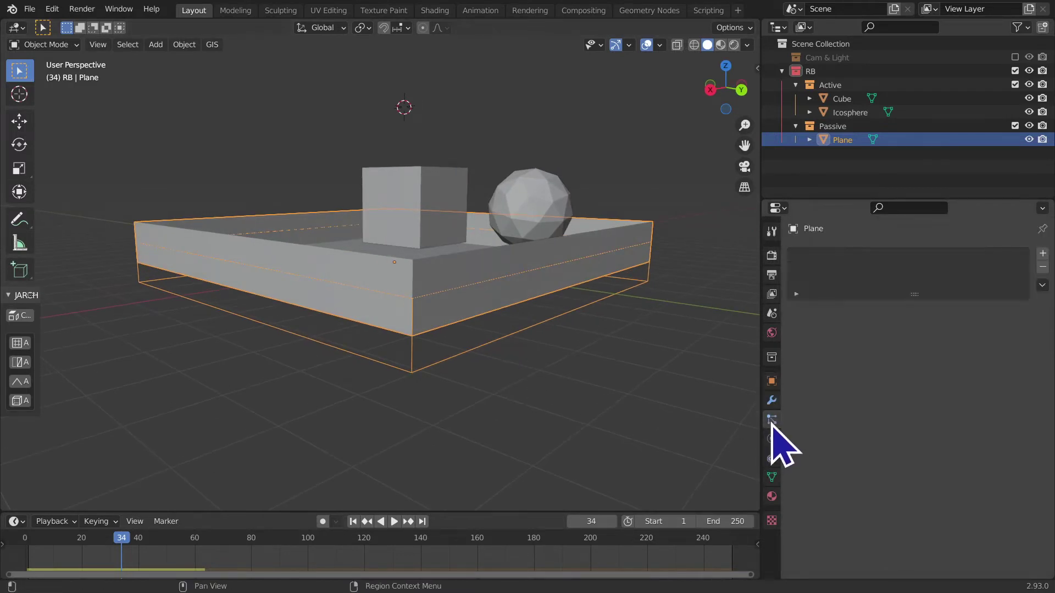
{"action": "left_click", "coordinate": [772, 439]}
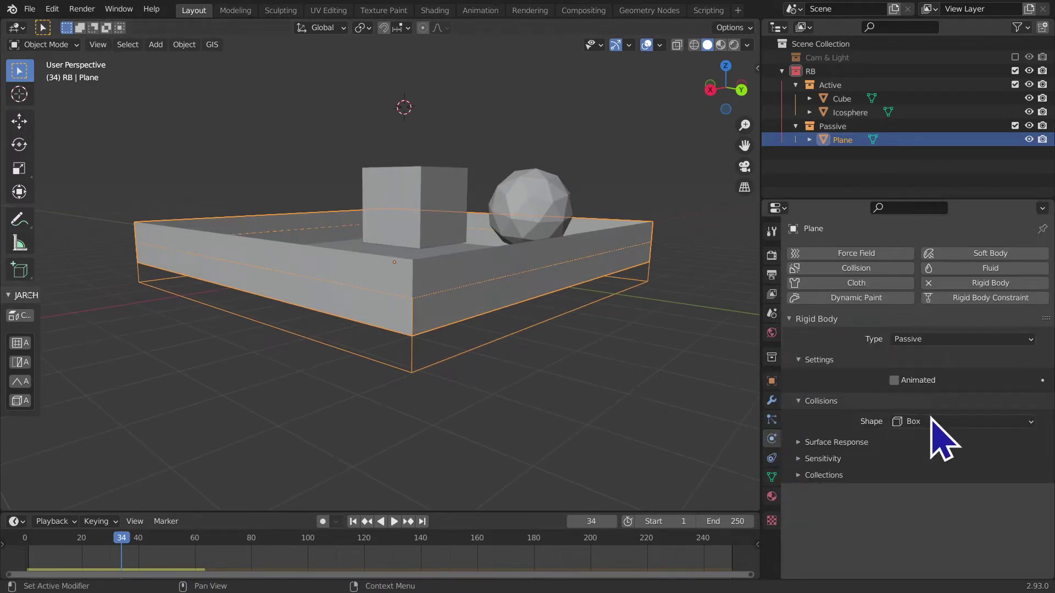
Step: Switch the tray's collision shape to Convex Hull and then back to Box
{"action": "mouse_move", "coordinate": [692, 392]}
{"action": "middle_mouse_down"}
{"action": "mouse_move", "coordinate": [626, 297]}
{"action": "mouse_move", "coordinate": [674, 308]}
{"action": "mouse_move", "coordinate": [662, 339]}
{"action": "mouse_move", "coordinate": [600, 322]}
{"action": "mouse_move", "coordinate": [559, 337]}
{"action": "middle_mouse_up"}
{"action": "left_click", "coordinate": [631, 377]}
{"action": "mouse_move", "coordinate": [631, 377]}
{"action": "middle_mouse_down"}
{"action": "mouse_move", "coordinate": [589, 385]}
{"action": "mouse_move", "coordinate": [516, 283]}
{"action": "mouse_move", "coordinate": [619, 348]}
{"action": "middle_mouse_up"}
{"action": "mouse_move", "coordinate": [744, 414]}
{"action": "middle_mouse_down"}
{"action": "mouse_move", "coordinate": [515, 368]}
{"action": "mouse_move", "coordinate": [695, 353]}
{"action": "mouse_move", "coordinate": [697, 377]}
{"action": "mouse_move", "coordinate": [628, 364]}
{"action": "mouse_move", "coordinate": [640, 377]}
{"action": "mouse_move", "coordinate": [348, 414]}
{"action": "middle_mouse_up"}
{"action": "scroll", "coordinate": [385, 413], "scroll_direction": "up", "scroll_amount": 3}
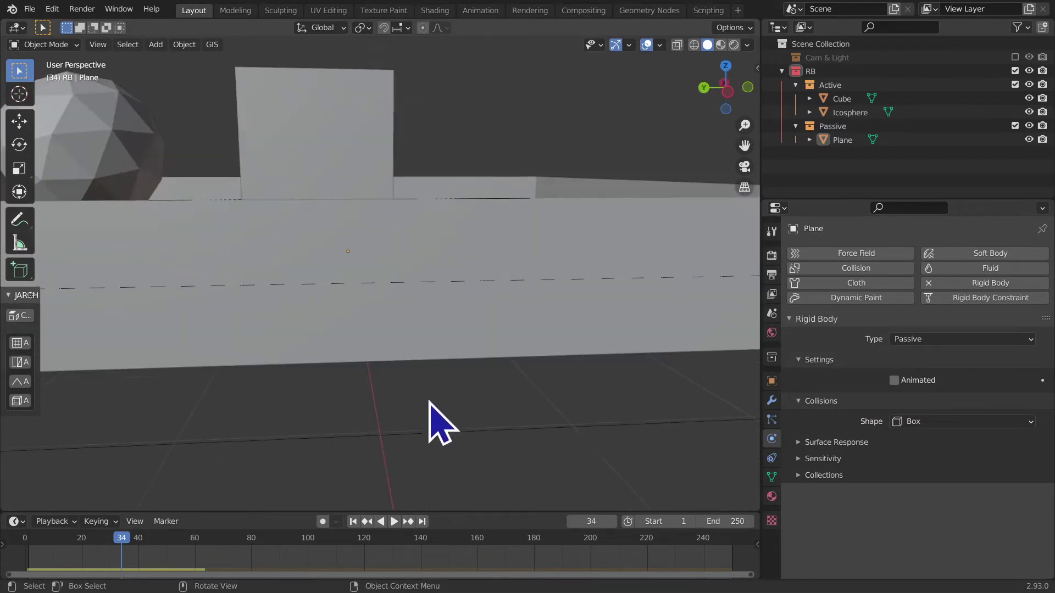
{"action": "left_click", "coordinate": [910, 421]}
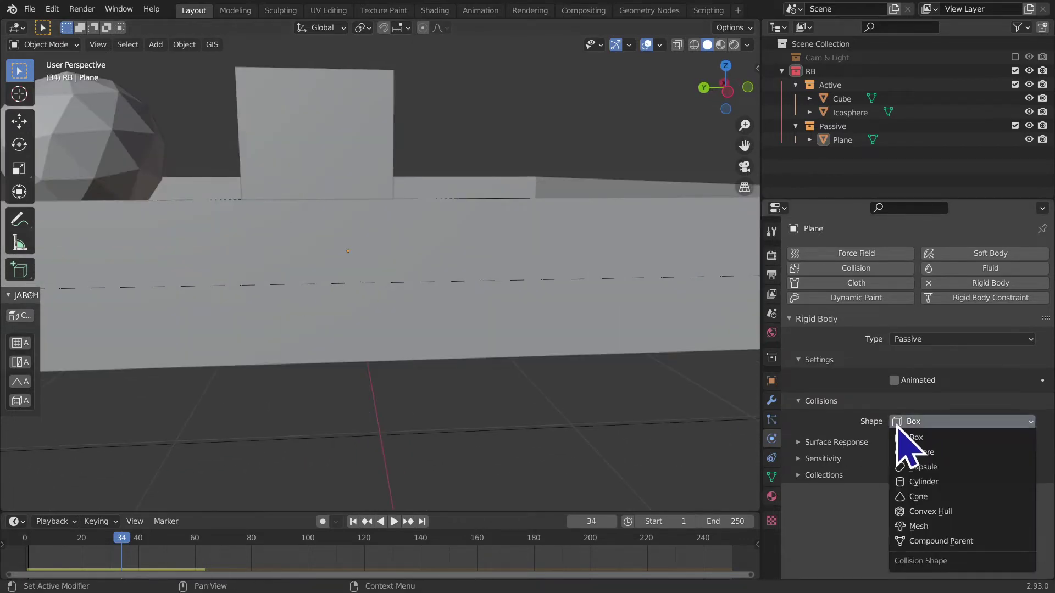
{"action": "left_click", "coordinate": [933, 511]}
{"action": "left_click", "coordinate": [934, 438]}
{"action": "left_click", "coordinate": [964, 446]}
{"action": "left_click", "coordinate": [964, 421]}
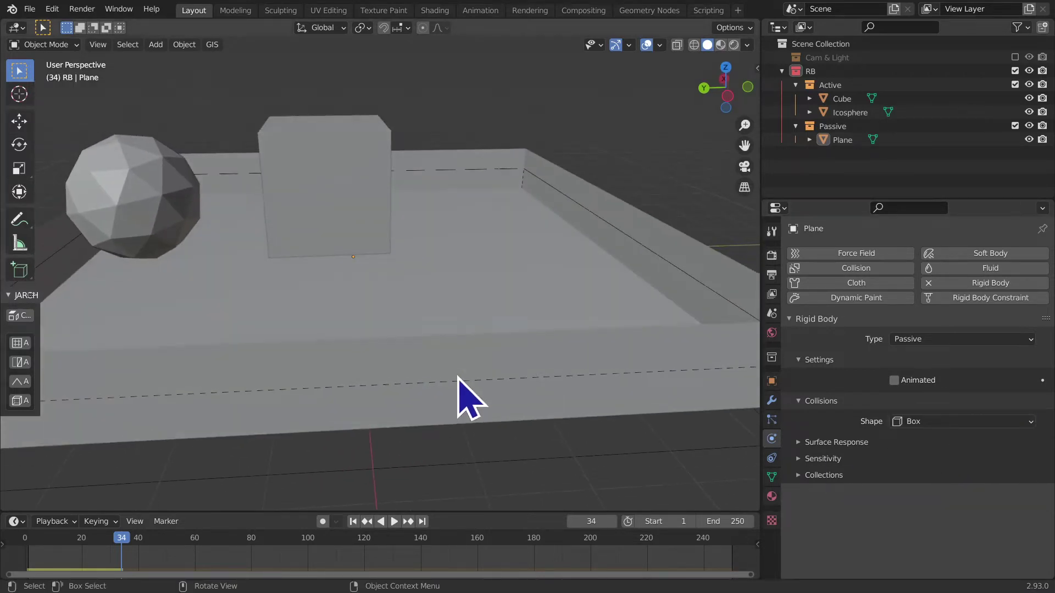
Step: Reselect the tray, play the simulation to frame 50, and rewind to frame 1
{"action": "scroll", "coordinate": [457, 376], "scroll_direction": "down", "scroll_amount": 6}
{"action": "mouse_move", "coordinate": [445, 377]}
{"action": "middle_mouse_down"}
{"action": "mouse_move", "coordinate": [548, 350]}
{"action": "mouse_move", "coordinate": [668, 384]}
{"action": "middle_mouse_up"}
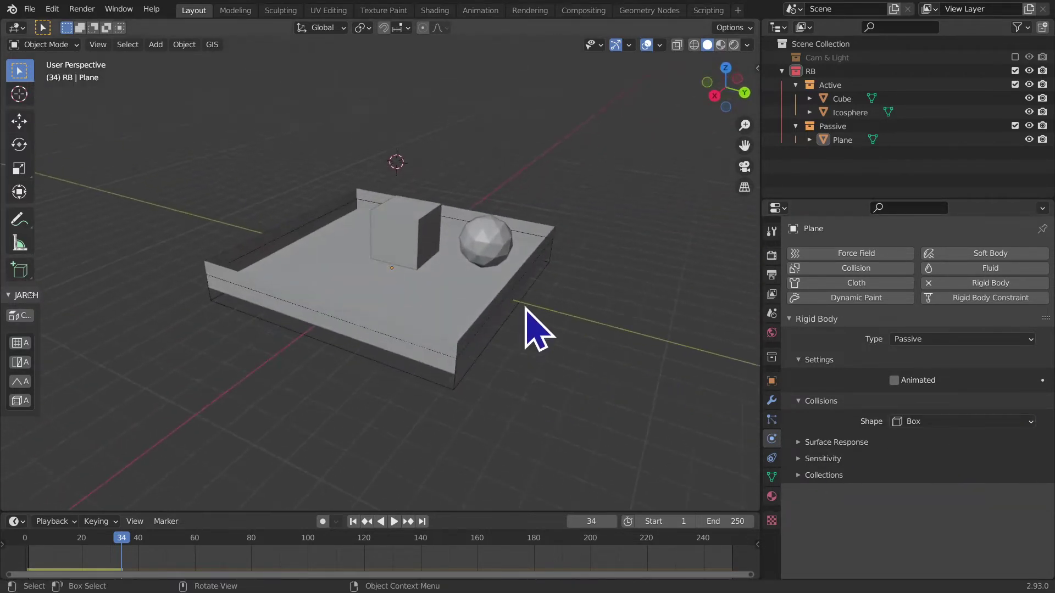
{"action": "left_click", "coordinate": [470, 324]}
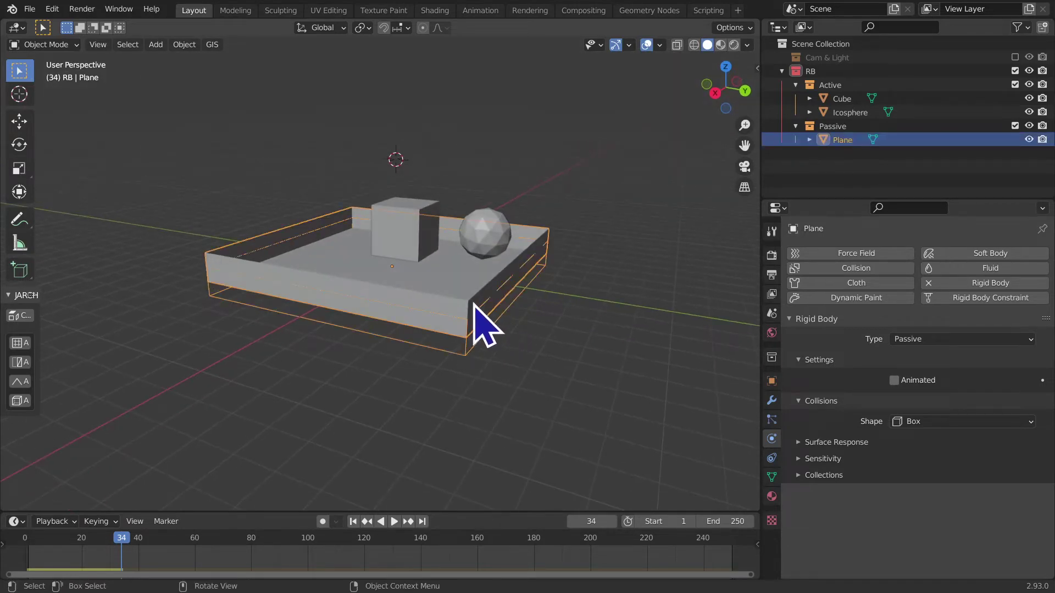
{"action": "key", "text": "space"}
{"action": "middle_click_drag", "start_coordinate": [577, 348], "coordinate": [518, 336]}
{"action": "key", "text": "space"}
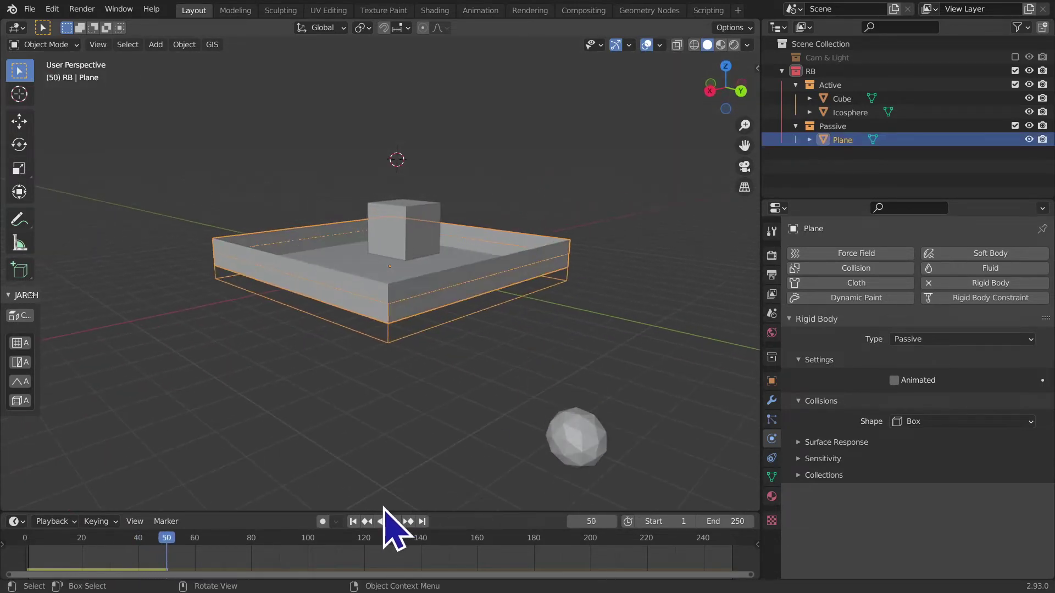
{"action": "left_click", "coordinate": [353, 522]}
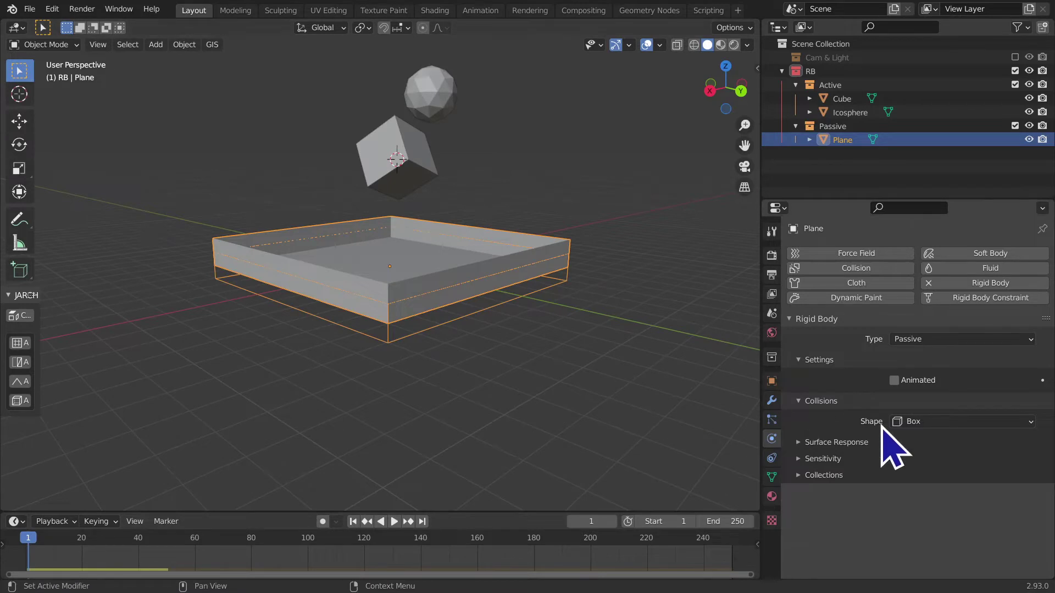
Step: Set the tray's collision shape to Sphere, test the drop, and rewind to frame 1
{"action": "left_click", "coordinate": [923, 422]}
{"action": "left_click", "coordinate": [929, 452]}
{"action": "mouse_move", "coordinate": [671, 435]}
{"action": "middle_mouse_down"}
{"action": "mouse_move", "coordinate": [388, 389]}
{"action": "mouse_move", "coordinate": [321, 392]}
{"action": "middle_mouse_up"}
{"action": "key", "text": "space"}
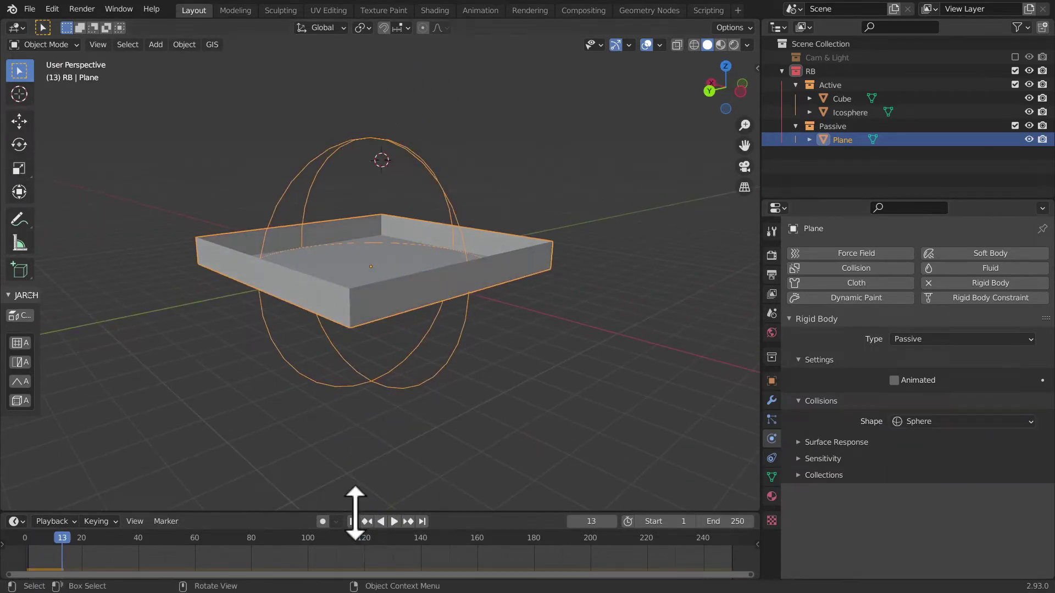
{"action": "left_click", "coordinate": [353, 521]}
Step: Orbit around the scene to check the result, ending on the straight back view
{"action": "mouse_move", "coordinate": [488, 280]}
{"action": "middle_mouse_down"}
{"action": "mouse_move", "coordinate": [535, 295]}
{"action": "mouse_move", "coordinate": [478, 282]}
{"action": "mouse_move", "coordinate": [384, 341]}
{"action": "mouse_move", "coordinate": [444, 144]}
{"action": "middle_mouse_up"}
{"action": "mouse_move", "coordinate": [434, 368]}
{"action": "middle_mouse_down"}
{"action": "mouse_move", "coordinate": [302, 370]}
{"action": "mouse_move", "coordinate": [357, 401]}
{"action": "mouse_move", "coordinate": [309, 283]}
{"action": "middle_mouse_up"}
{"action": "left_click", "coordinate": [976, 428]}
{"action": "left_click", "coordinate": [973, 427]}
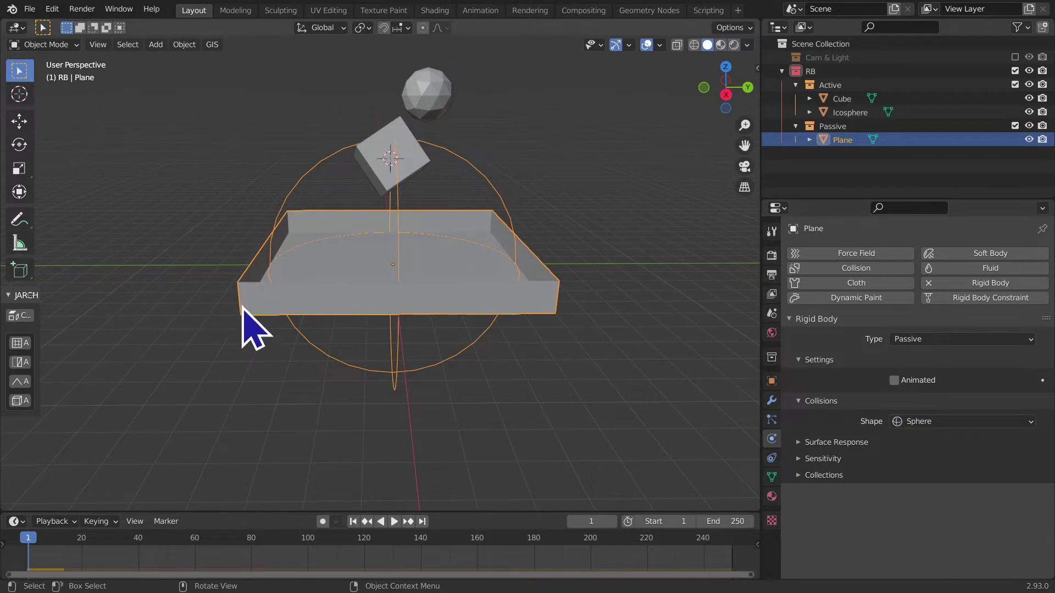
{"action": "mouse_move", "coordinate": [639, 377]}
{"action": "middle_mouse_down"}
{"action": "mouse_move", "coordinate": [536, 409]}
{"action": "mouse_move", "coordinate": [342, 395]}
{"action": "middle_mouse_up"}
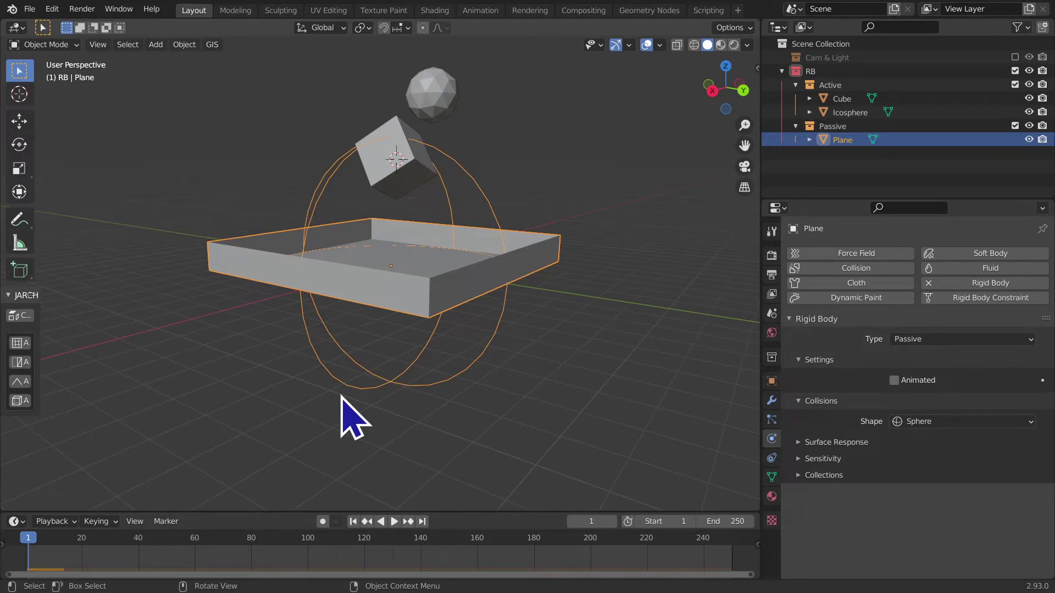
{"action": "middle_click_drag", "start_coordinate": [342, 397], "coordinate": [263, 392]}
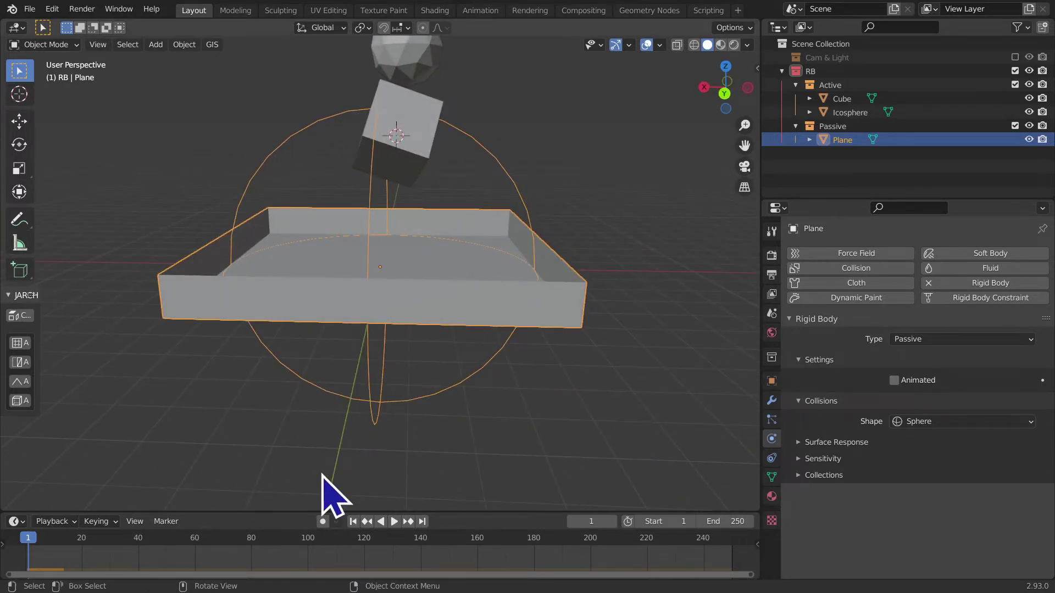
{"action": "mouse_move", "coordinate": [360, 344]}
{"action": "middle_mouse_down"}
{"action": "mouse_move", "coordinate": [259, 372]}
{"action": "mouse_move", "coordinate": [353, 353]}
{"action": "mouse_move", "coordinate": [362, 316]}
{"action": "middle_mouse_up"}
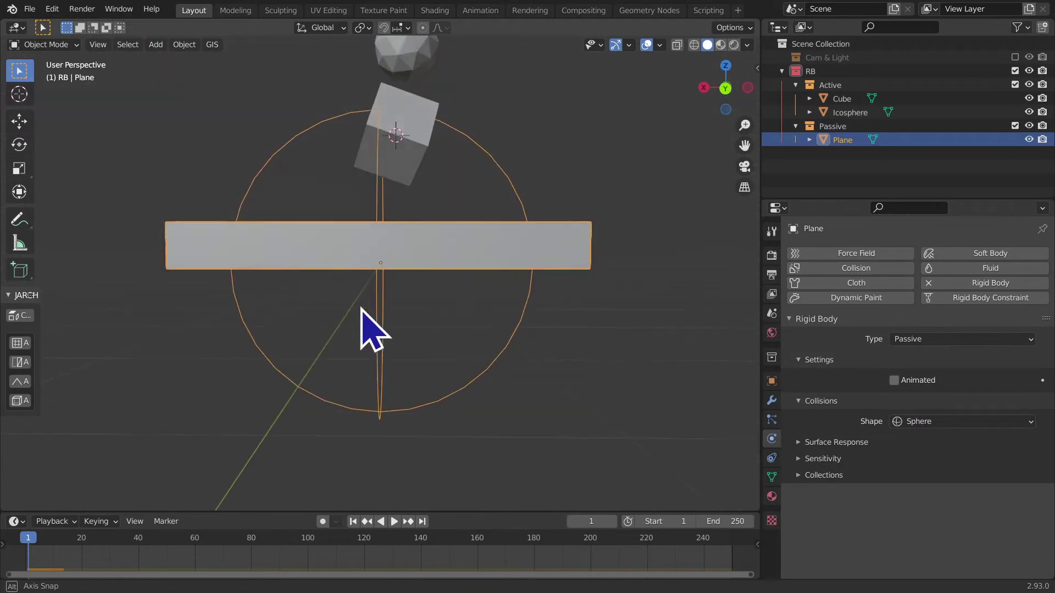
{"action": "left_click", "coordinate": [729, 101]}
Step: Replay the simulation, scrub back, stop playback, and set the frame to 1
{"action": "key", "text": "space"}
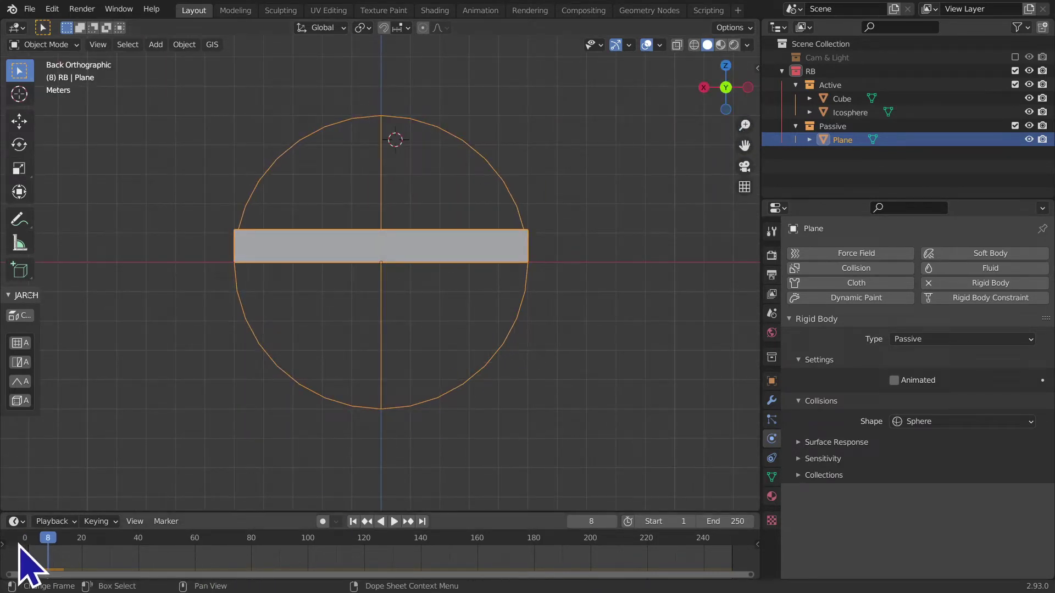
{"action": "mouse_move", "coordinate": [46, 555]}
{"action": "left_mouse_down"}
{"action": "mouse_move", "coordinate": [11, 566]}
{"action": "mouse_move", "coordinate": [51, 566]}
{"action": "mouse_move", "coordinate": [25, 555]}
{"action": "left_mouse_up"}
{"action": "key", "text": "space"}
{"action": "key", "text": "space"}
{"action": "left_click", "coordinate": [353, 522]}
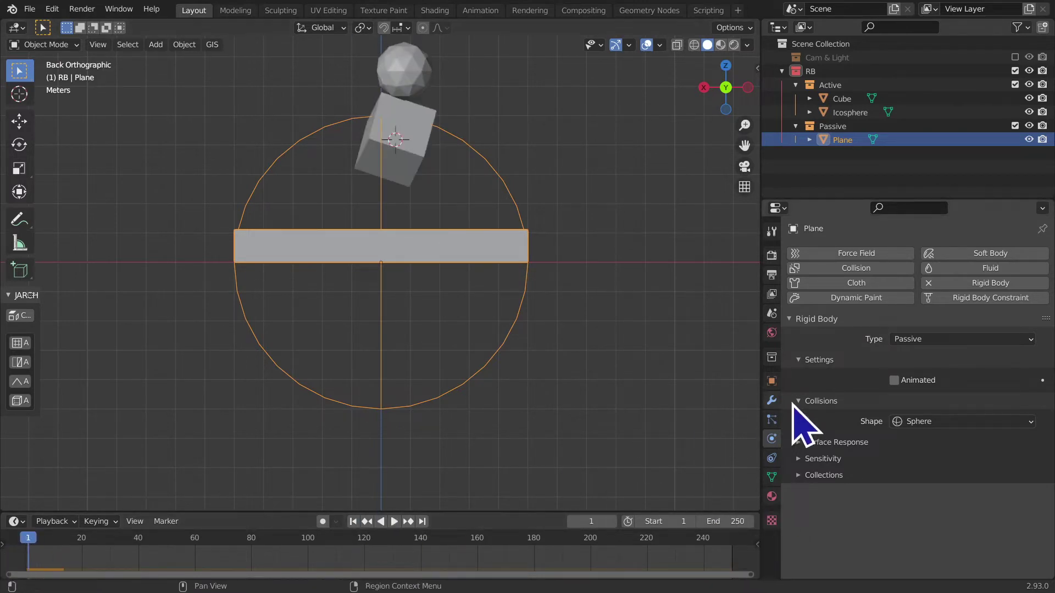
Step: Try Capsule then Cylinder as the tray's collision shape, play to frame 83, and rewind
{"action": "left_click", "coordinate": [931, 421]}
{"action": "left_click", "coordinate": [927, 469]}
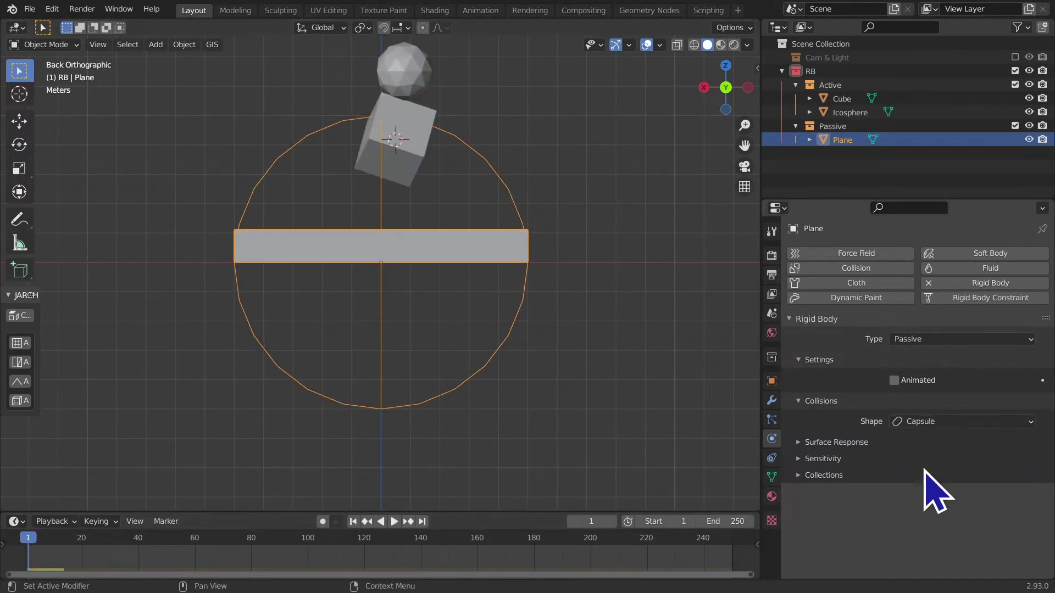
{"action": "middle_click_drag", "start_coordinate": [549, 385], "coordinate": [401, 412]}
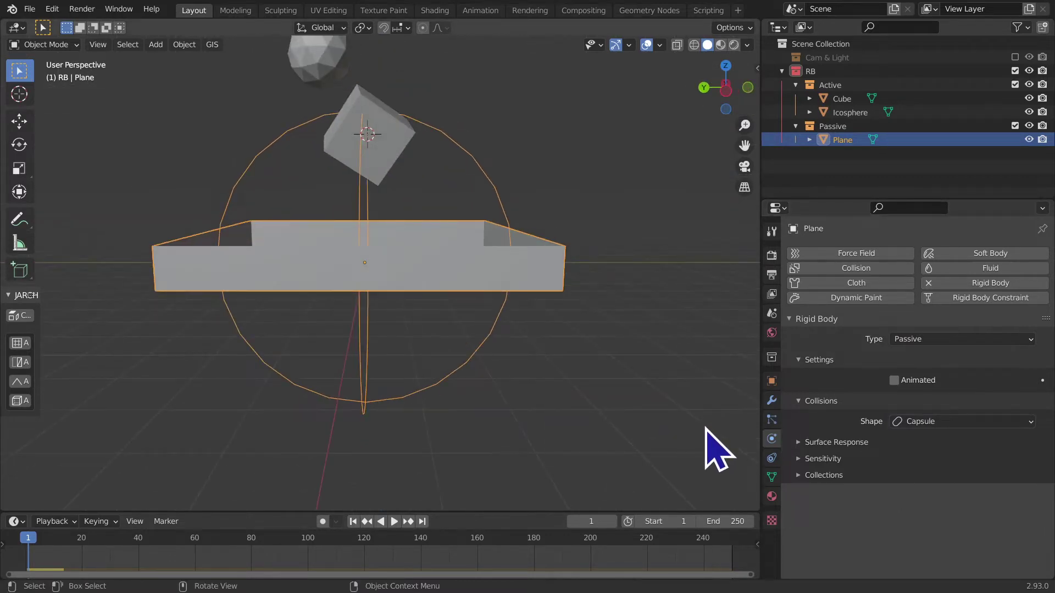
{"action": "left_click", "coordinate": [951, 421]}
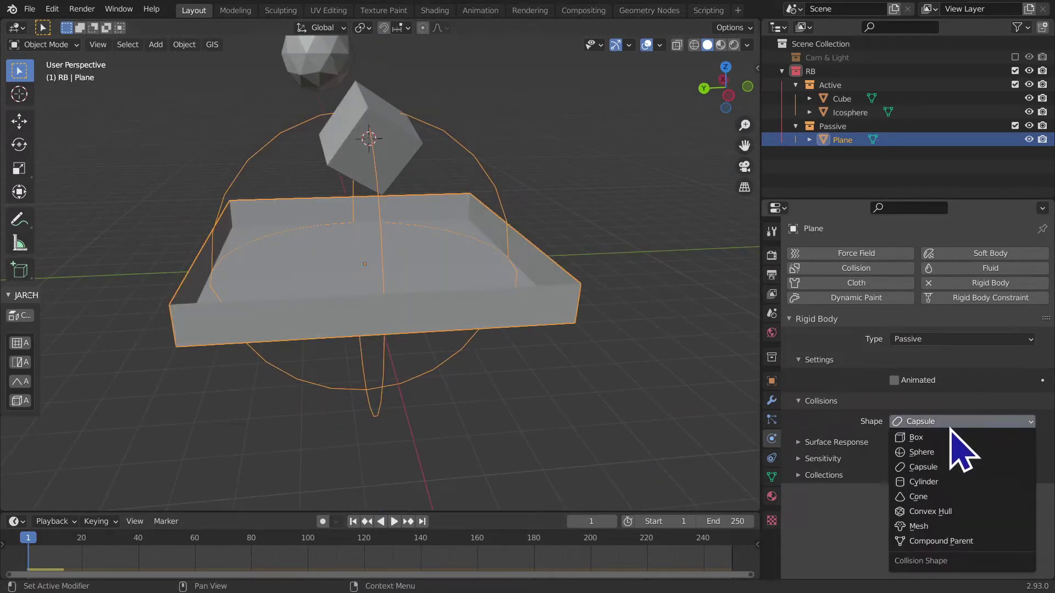
{"action": "left_click", "coordinate": [935, 482]}
{"action": "mouse_move", "coordinate": [501, 313]}
{"action": "middle_mouse_down"}
{"action": "mouse_move", "coordinate": [521, 300]}
{"action": "mouse_move", "coordinate": [517, 338]}
{"action": "mouse_move", "coordinate": [527, 341]}
{"action": "middle_mouse_up"}
{"action": "key", "text": "space"}
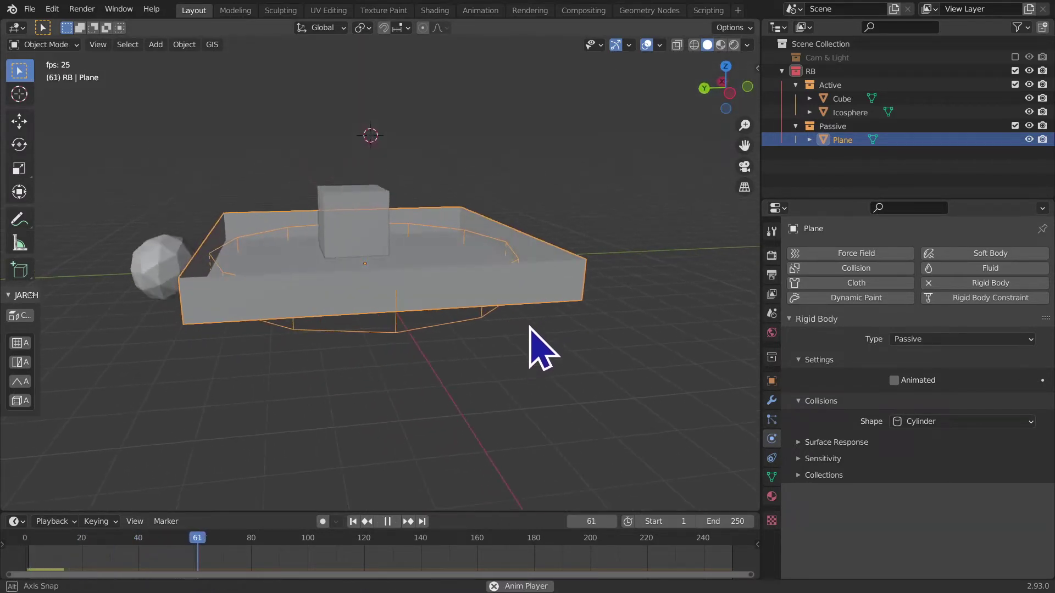
{"action": "key", "text": "space"}
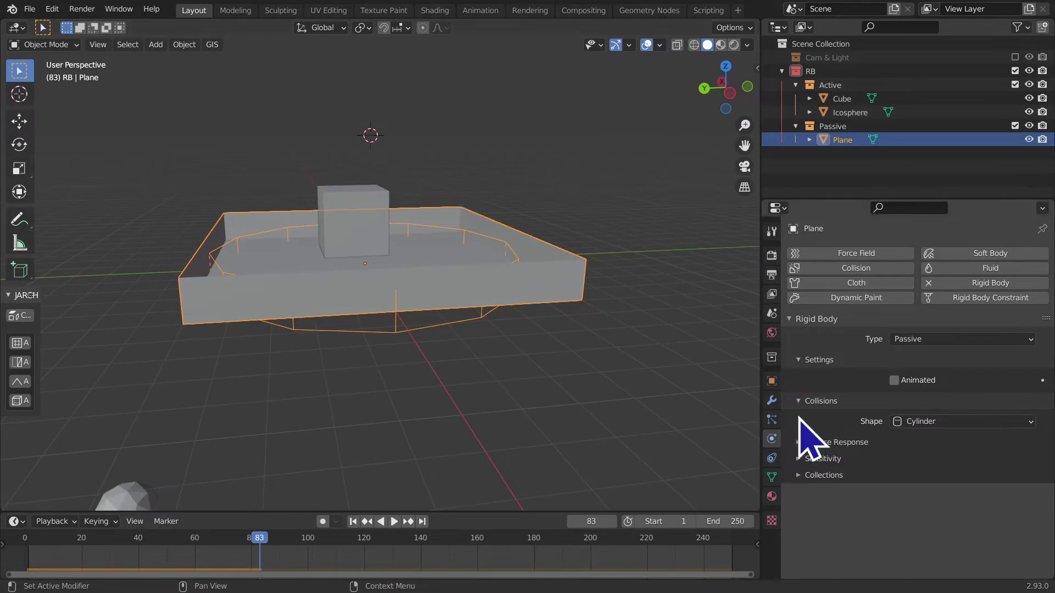
{"action": "mouse_move", "coordinate": [386, 255]}
{"action": "middle_mouse_down"}
{"action": "mouse_move", "coordinate": [501, 252]}
{"action": "mouse_move", "coordinate": [402, 266]}
{"action": "middle_mouse_up"}
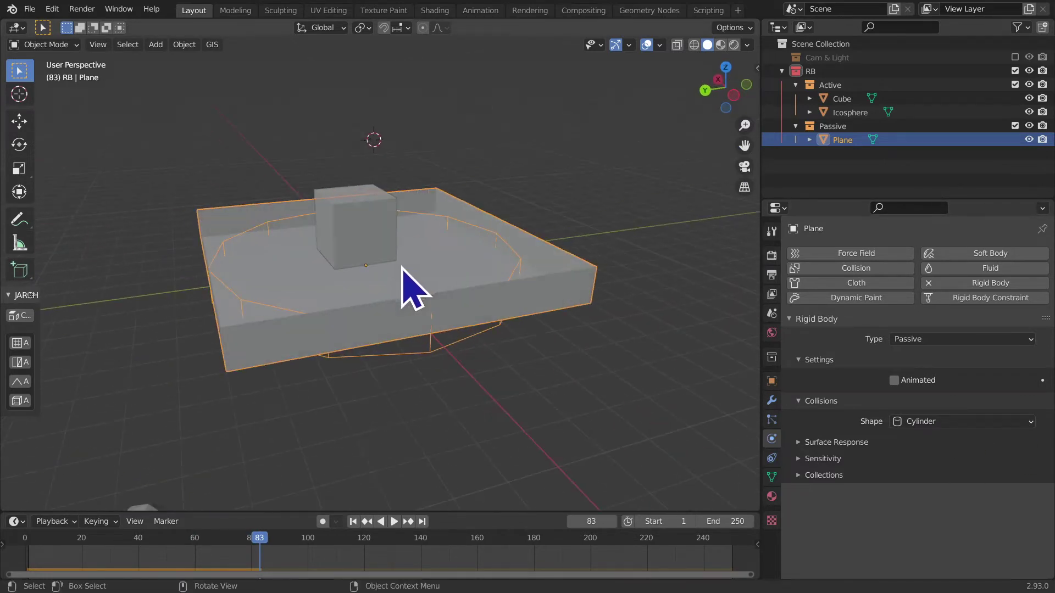
{"action": "left_click", "coordinate": [355, 522]}
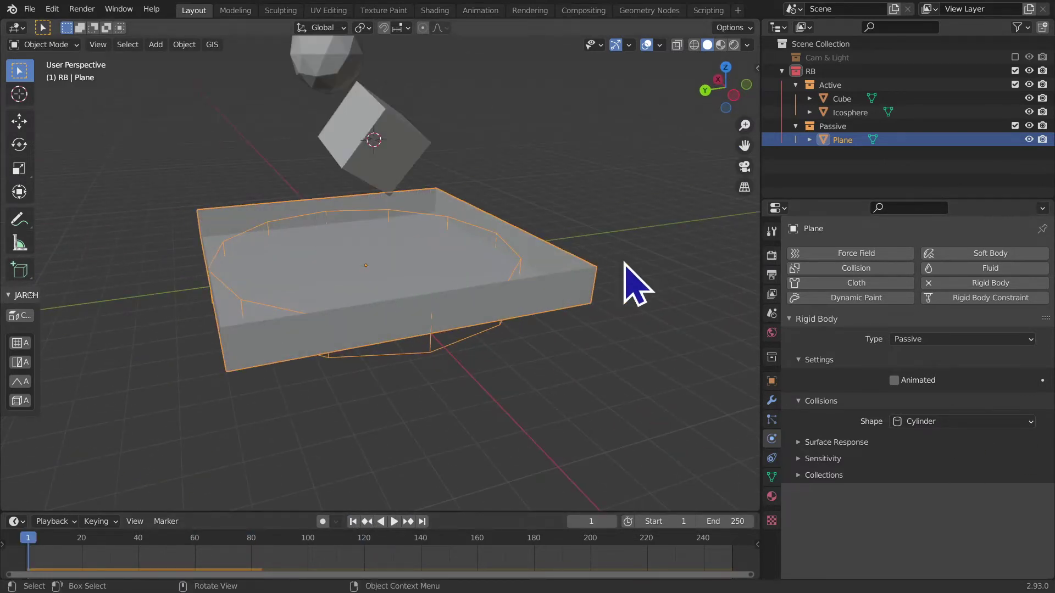
Step: Set the tray's collision shape to Cone, play to frame 45, and reset to frame 1
{"action": "mouse_move", "coordinate": [681, 307]}
{"action": "middle_mouse_down"}
{"action": "mouse_move", "coordinate": [605, 270]}
{"action": "mouse_move", "coordinate": [520, 301]}
{"action": "middle_mouse_up"}
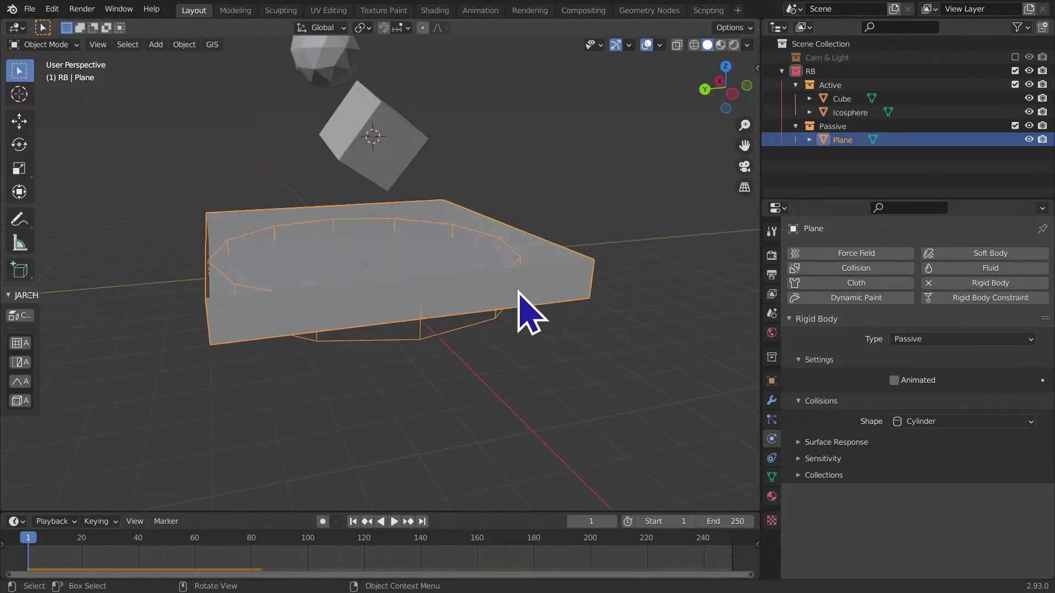
{"action": "left_click", "coordinate": [954, 422]}
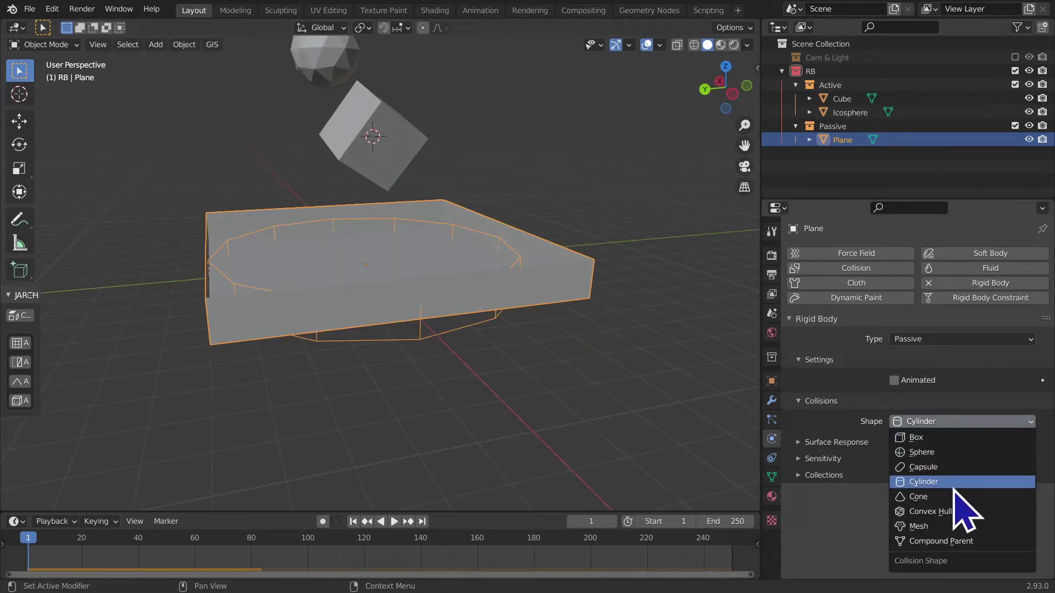
{"action": "left_click", "coordinate": [956, 496]}
{"action": "mouse_move", "coordinate": [584, 377]}
{"action": "middle_mouse_down"}
{"action": "mouse_move", "coordinate": [573, 396]}
{"action": "mouse_move", "coordinate": [567, 385]}
{"action": "middle_mouse_up"}
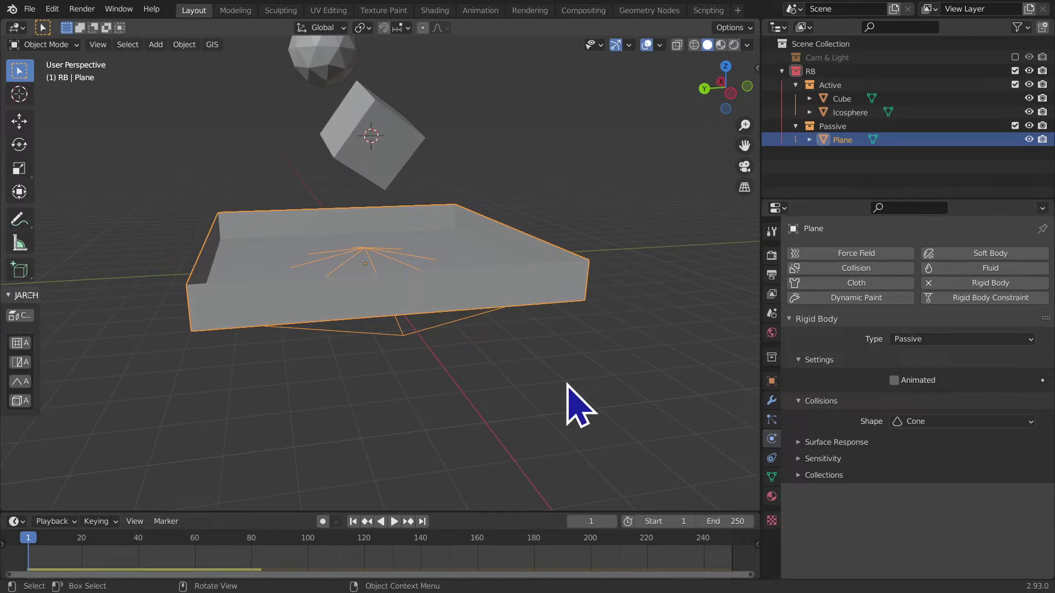
{"action": "key", "text": "space"}
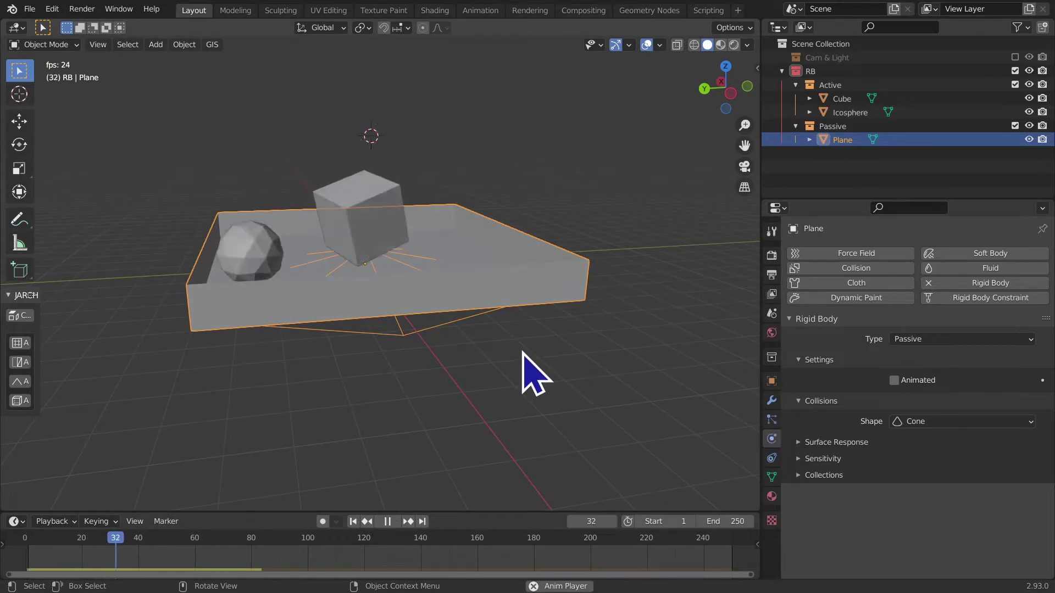
{"action": "key", "text": "space"}
{"action": "mouse_move", "coordinate": [528, 380]}
{"action": "middle_mouse_down"}
{"action": "mouse_move", "coordinate": [443, 447]}
{"action": "mouse_move", "coordinate": [471, 329]}
{"action": "middle_mouse_up"}
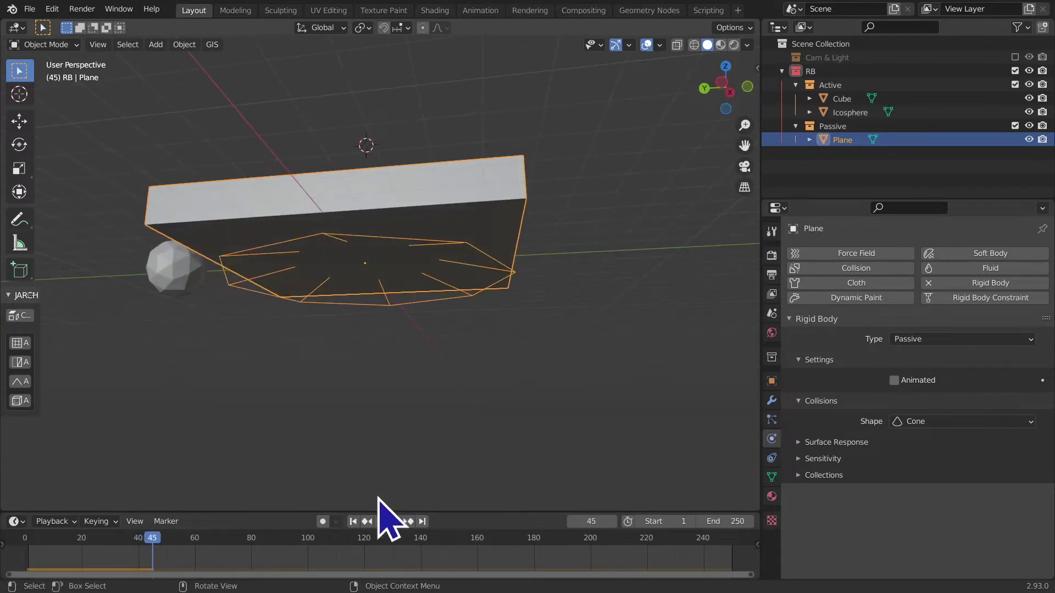
{"action": "left_click", "coordinate": [353, 522]}
{"action": "middle_click_drag", "start_coordinate": [396, 329], "coordinate": [439, 418]}
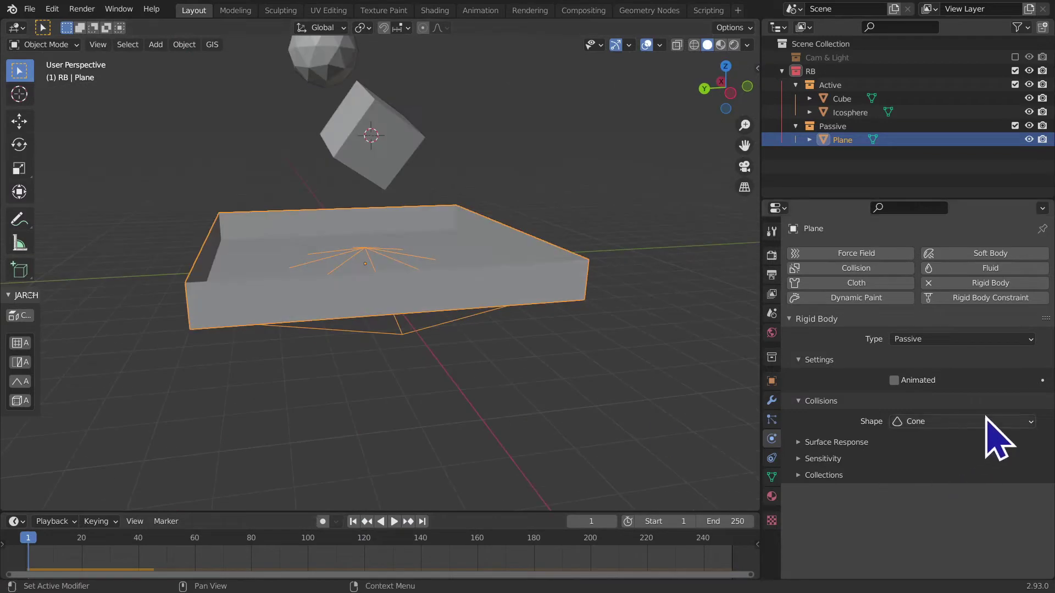
Step: Set the tray's collision shape to Convex Hull and review the collision source options
{"action": "left_click", "coordinate": [986, 420]}
{"action": "left_click", "coordinate": [941, 515]}
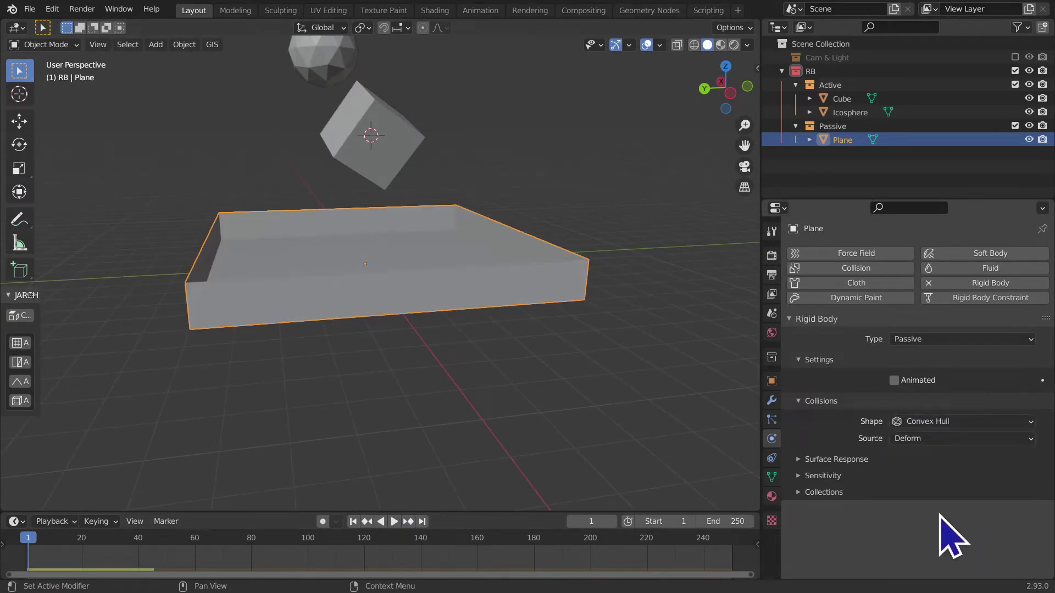
{"action": "mouse_move", "coordinate": [513, 313]}
{"action": "middle_mouse_down"}
{"action": "mouse_move", "coordinate": [542, 306]}
{"action": "mouse_move", "coordinate": [532, 278]}
{"action": "middle_mouse_up"}
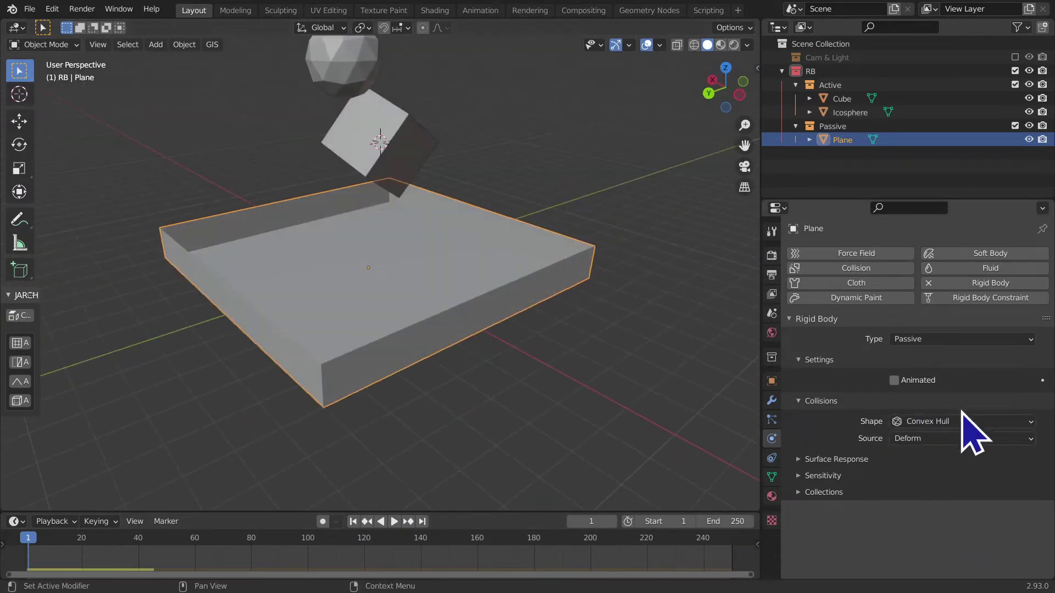
{"action": "left_click", "coordinate": [963, 439]}
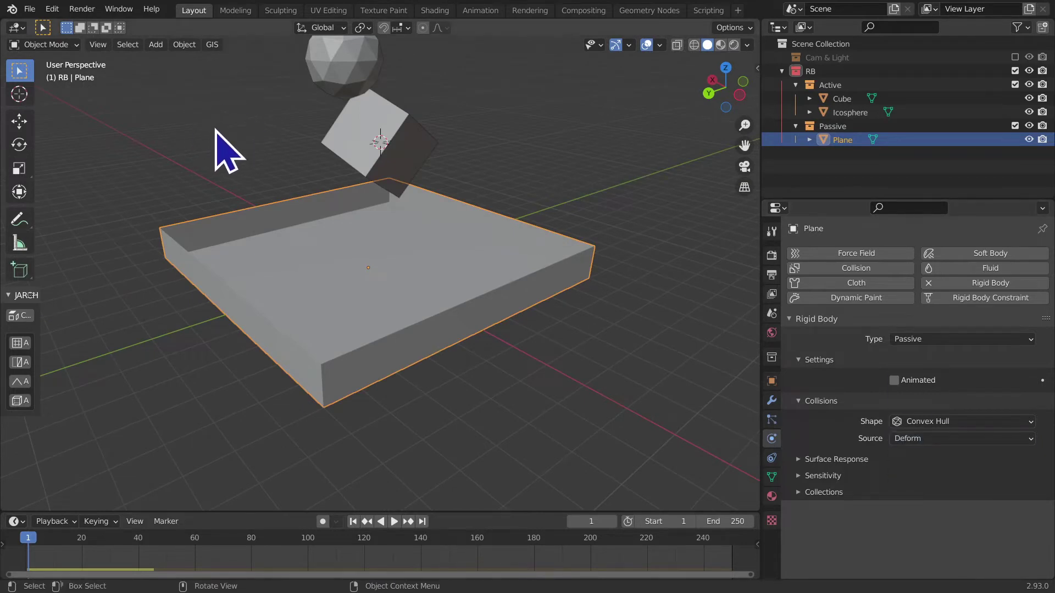
Step: Fill the tray's non-manifold top edges in Edit Mode, then undo to keep it open-topped
{"action": "key", "text": "Tab"}
{"action": "left_click", "coordinate": [171, 46]}
{"action": "mouse_move", "coordinate": [206, 214]}
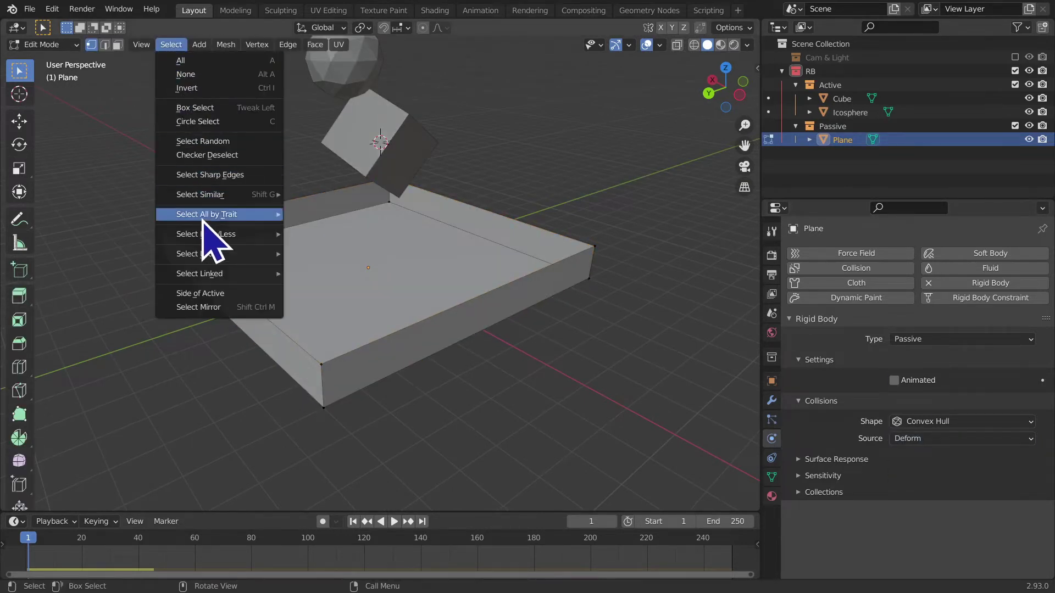
{"action": "left_click", "coordinate": [344, 215]}
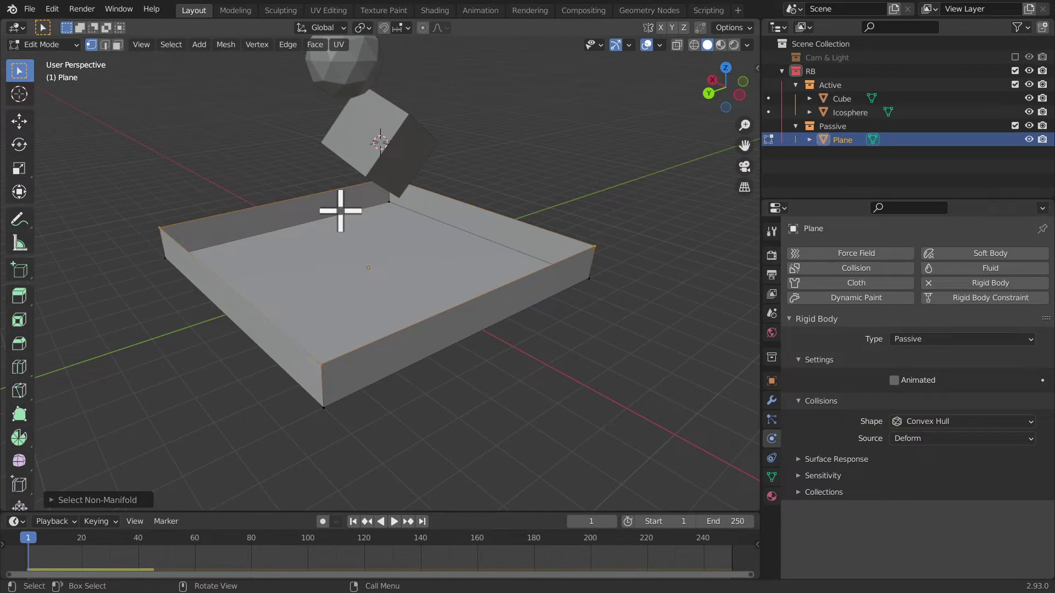
{"action": "middle_click_drag", "start_coordinate": [716, 282], "coordinate": [587, 292]}
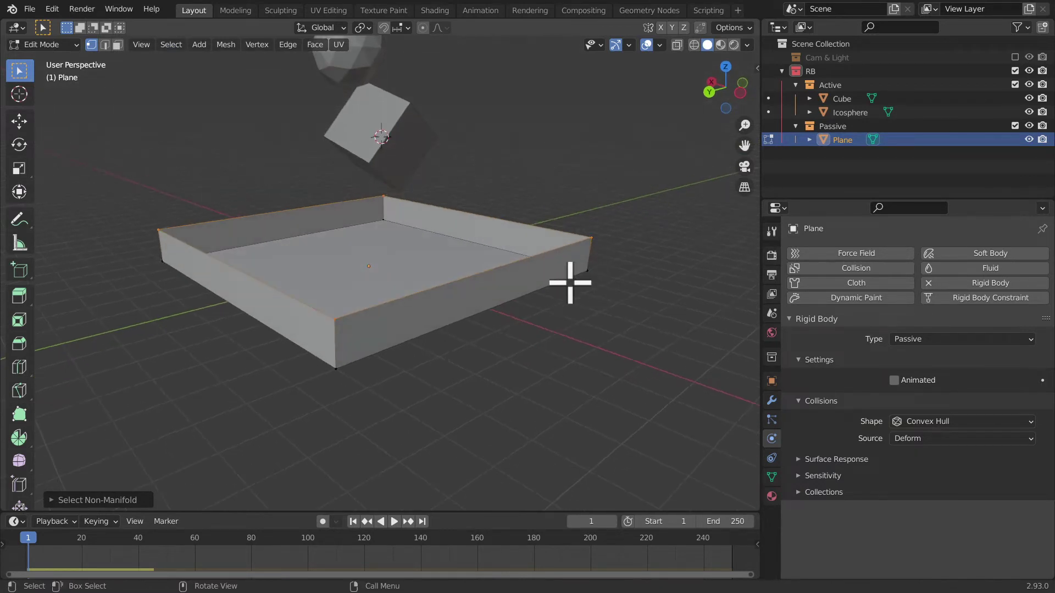
{"action": "key", "text": "f"}
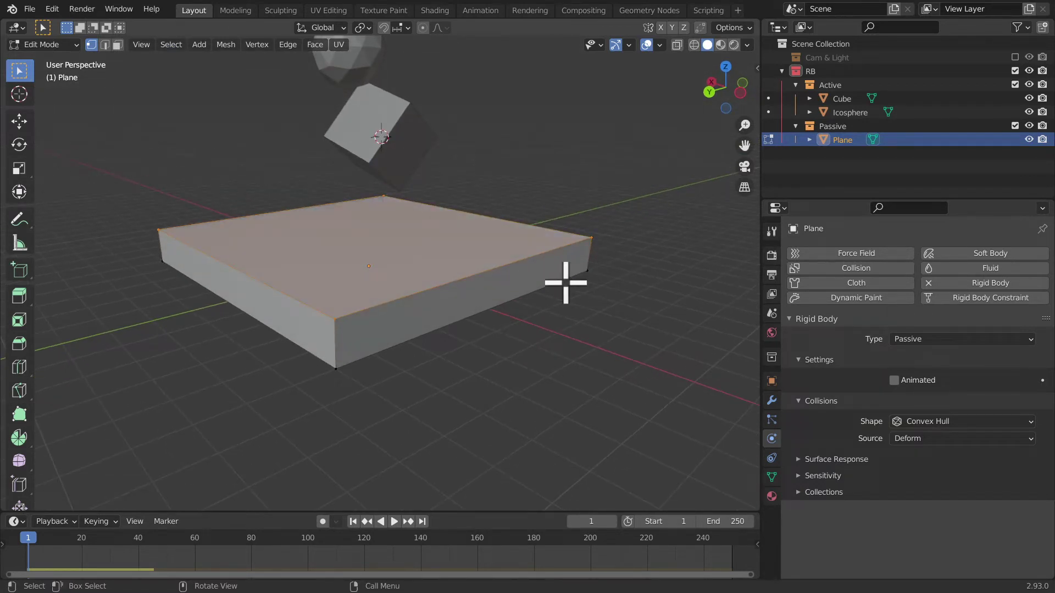
{"action": "key", "text": "ctrl+z"}
{"action": "key", "text": "Tab"}
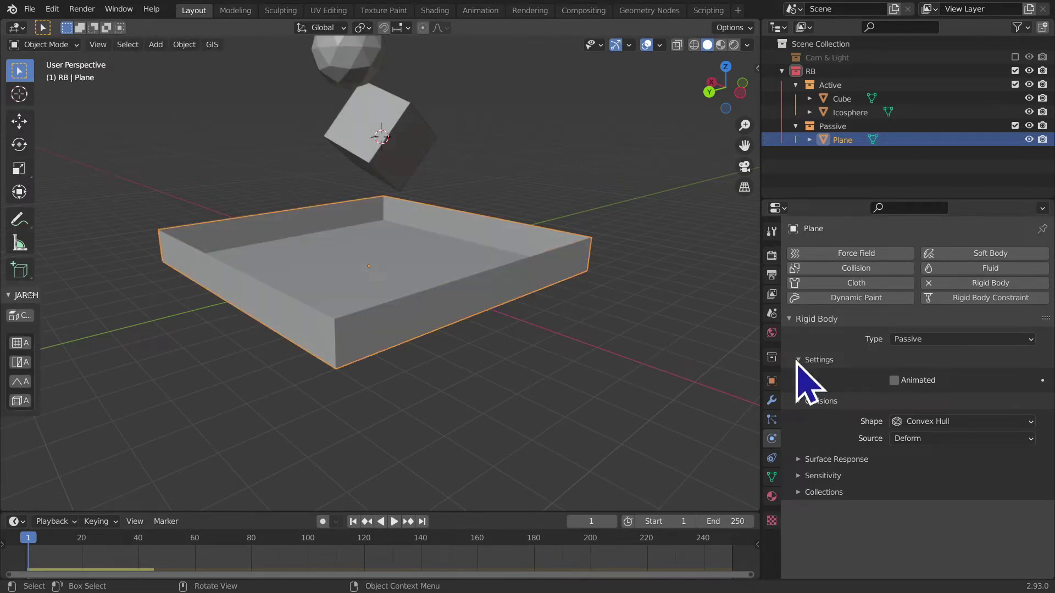
{"action": "left_click", "coordinate": [976, 419]}
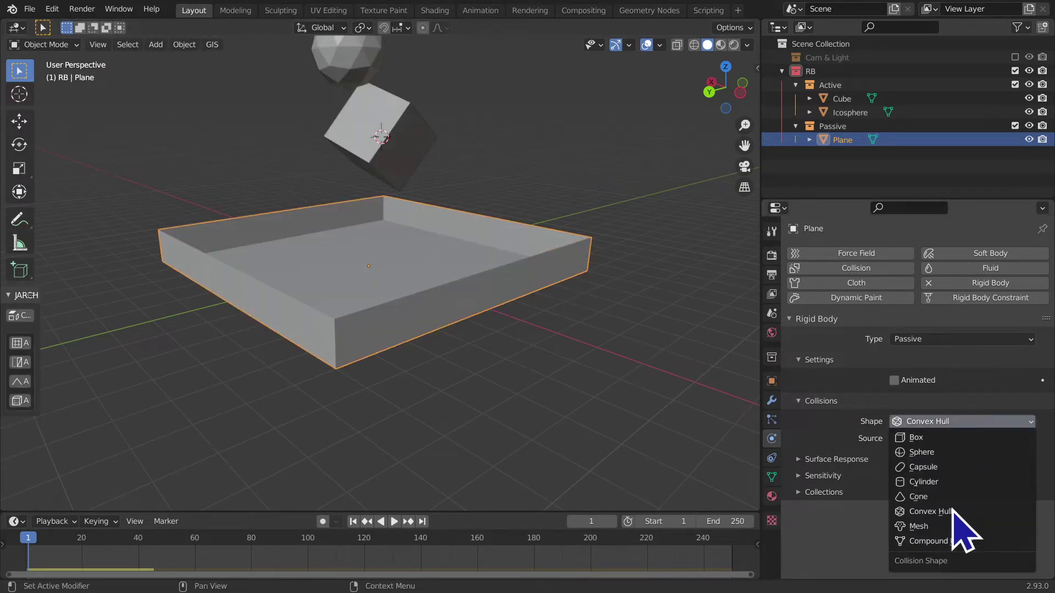
Step: Set the tray's collision shape to Mesh, play to frame 82, and jump back to the start
{"action": "left_click", "coordinate": [947, 529]}
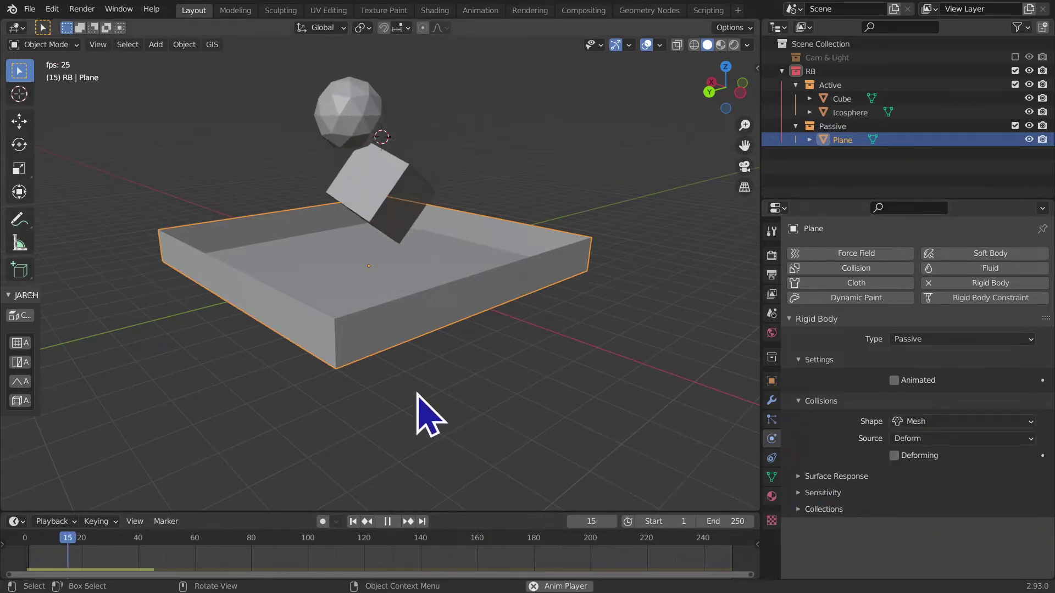
{"action": "mouse_move", "coordinate": [388, 415]}
{"action": "middle_mouse_down"}
{"action": "mouse_move", "coordinate": [296, 386]}
{"action": "mouse_move", "coordinate": [266, 395]}
{"action": "mouse_move", "coordinate": [308, 399]}
{"action": "mouse_move", "coordinate": [259, 295]}
{"action": "mouse_move", "coordinate": [344, 438]}
{"action": "mouse_move", "coordinate": [478, 389]}
{"action": "middle_mouse_up"}
{"action": "key", "text": "space"}
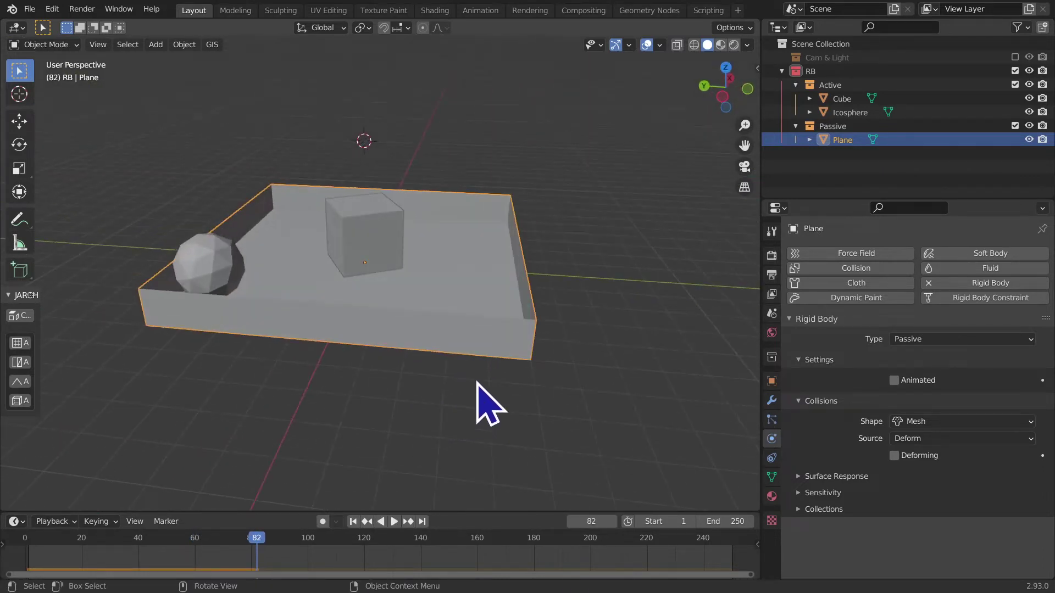
{"action": "scroll", "coordinate": [544, 270], "scroll_direction": "up", "scroll_amount": 7}
{"action": "scroll", "coordinate": [260, 286], "scroll_direction": "down", "scroll_amount": 5}
{"action": "scroll", "coordinate": [123, 242], "scroll_direction": "down", "scroll_amount": 3}
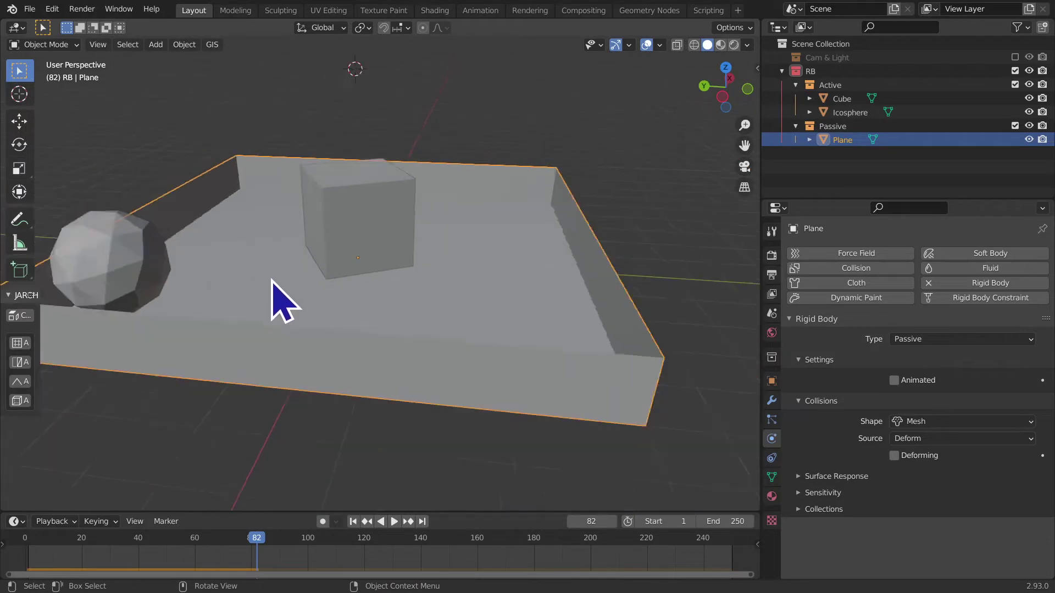
{"action": "scroll", "coordinate": [283, 301], "scroll_direction": "down", "scroll_amount": 3}
{"action": "left_click", "coordinate": [352, 522]}
Step: Replay the drop to frame 93, reset to frame 1, and select the Cube
{"action": "key", "text": "space"}
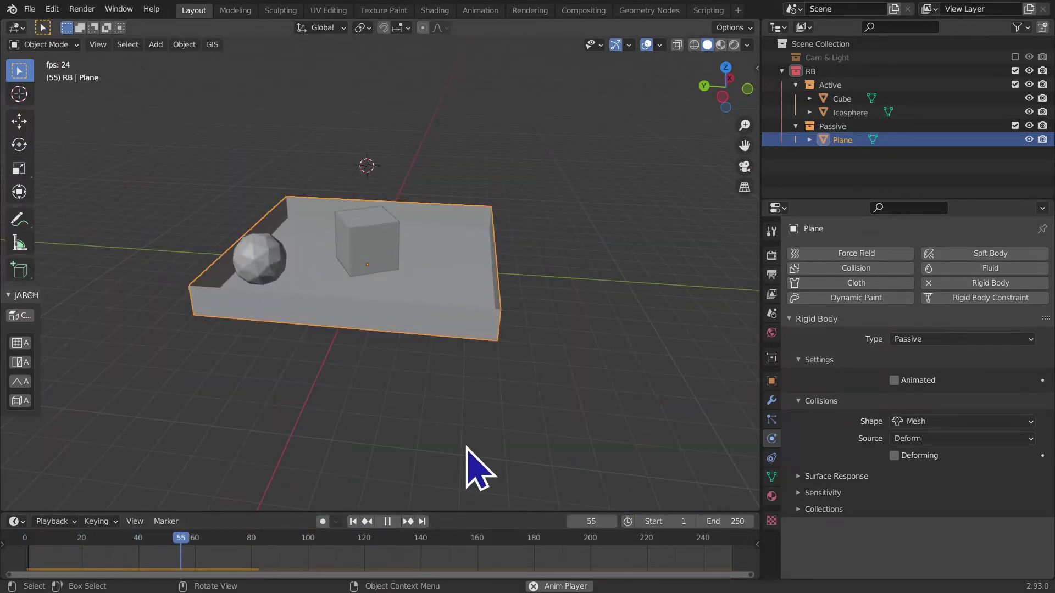
{"action": "key", "text": "space"}
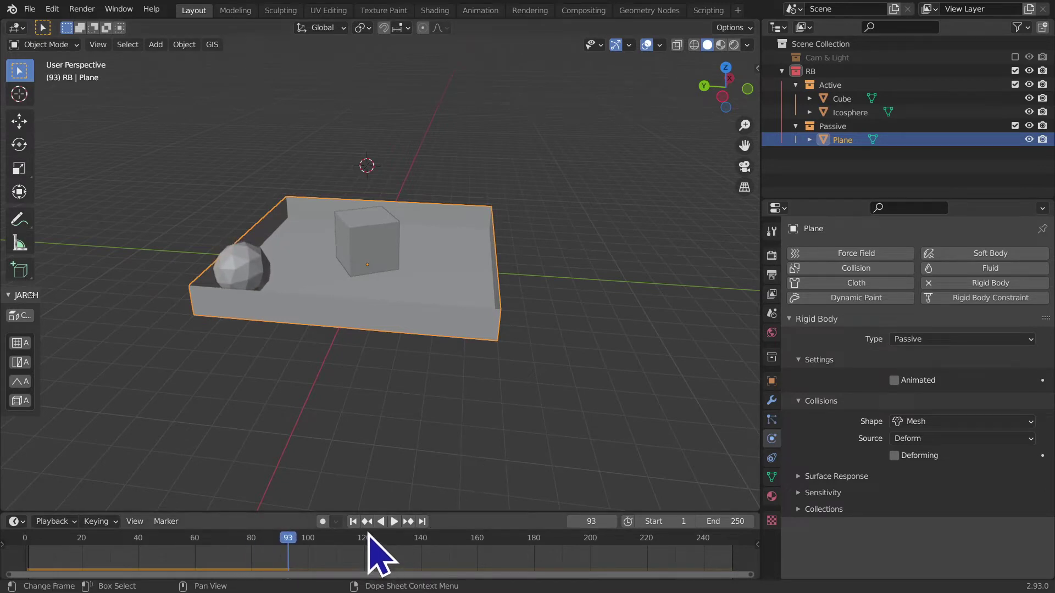
{"action": "left_click", "coordinate": [353, 522]}
{"action": "left_click", "coordinate": [906, 438]}
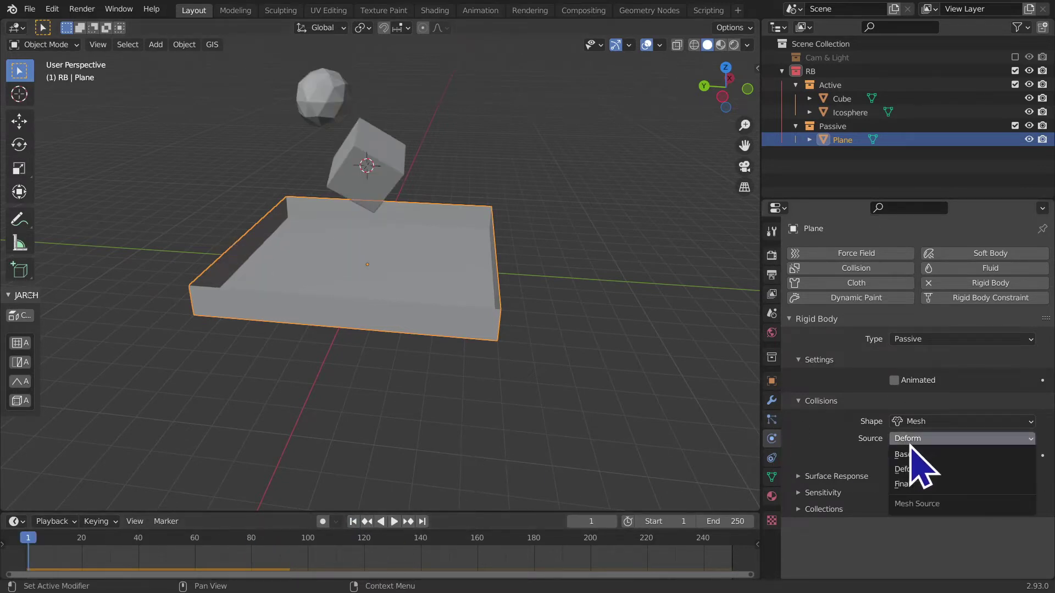
{"action": "left_click", "coordinate": [941, 421]}
{"action": "left_click", "coordinate": [384, 194]}
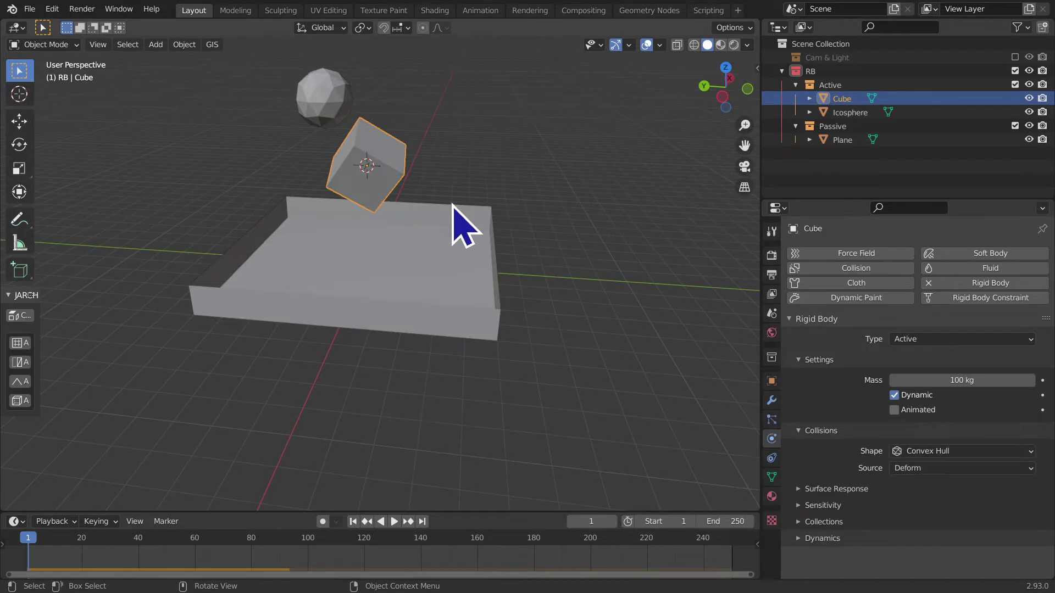
Step: Set the Cube's rigid-body collision shape to Sphere
{"action": "left_click", "coordinate": [926, 431]}
{"action": "left_click", "coordinate": [807, 452]}
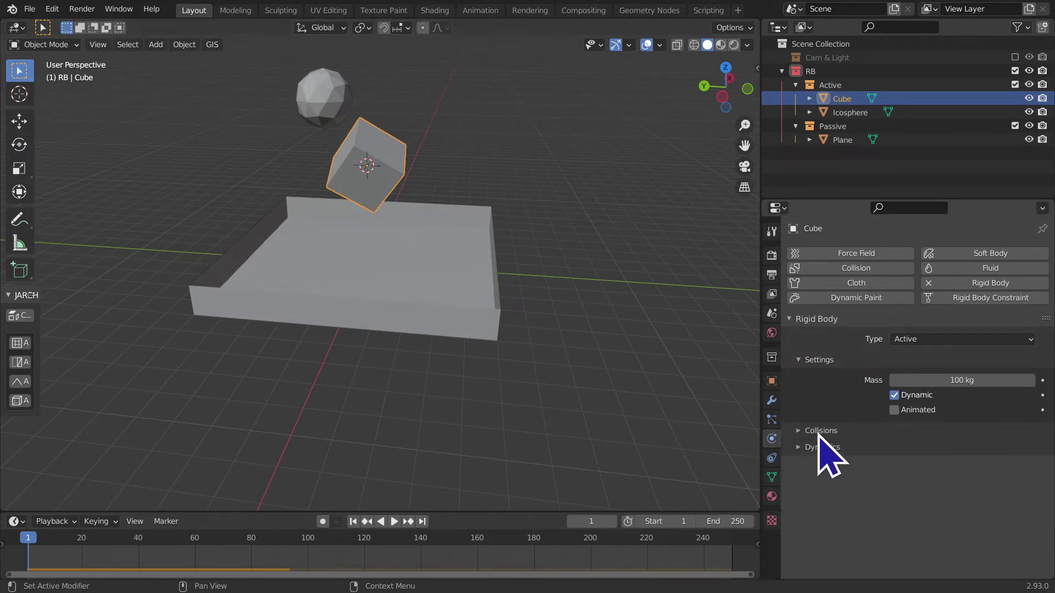
{"action": "left_click", "coordinate": [822, 432]}
{"action": "left_click", "coordinate": [969, 453]}
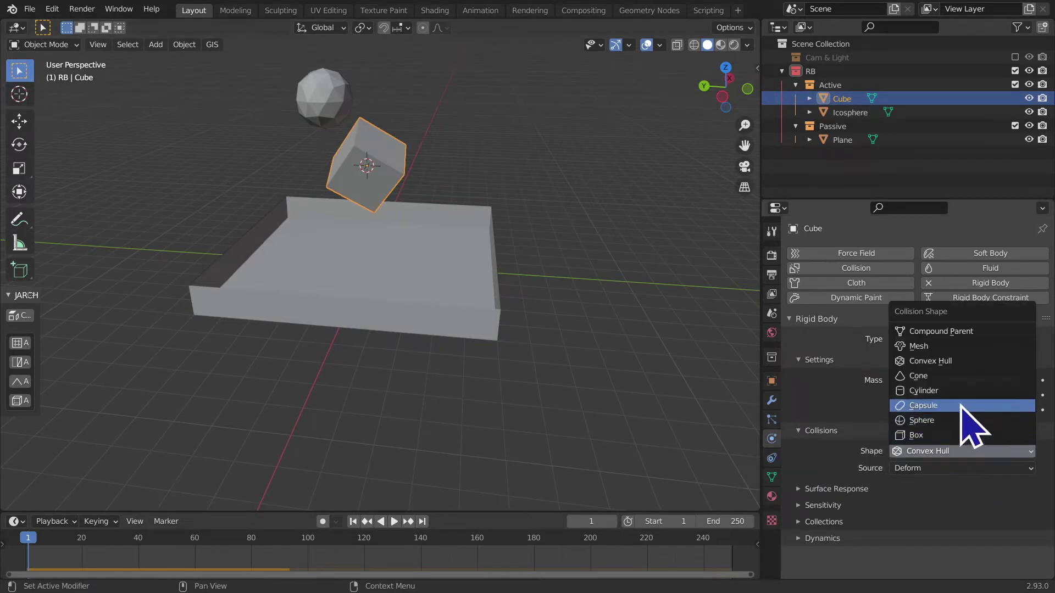
{"action": "left_click", "coordinate": [912, 454]}
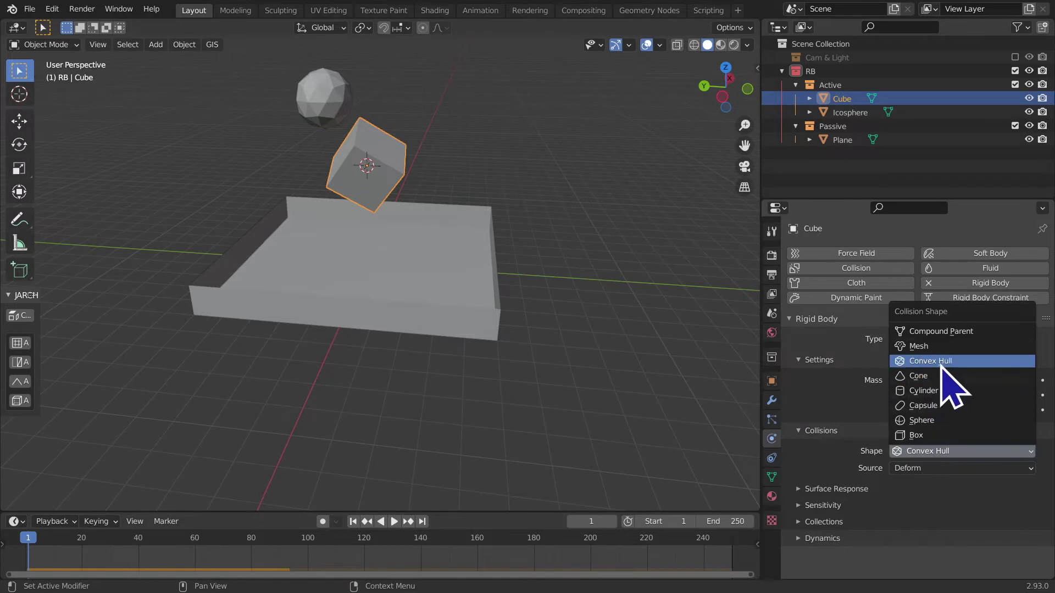
{"action": "left_click", "coordinate": [943, 423]}
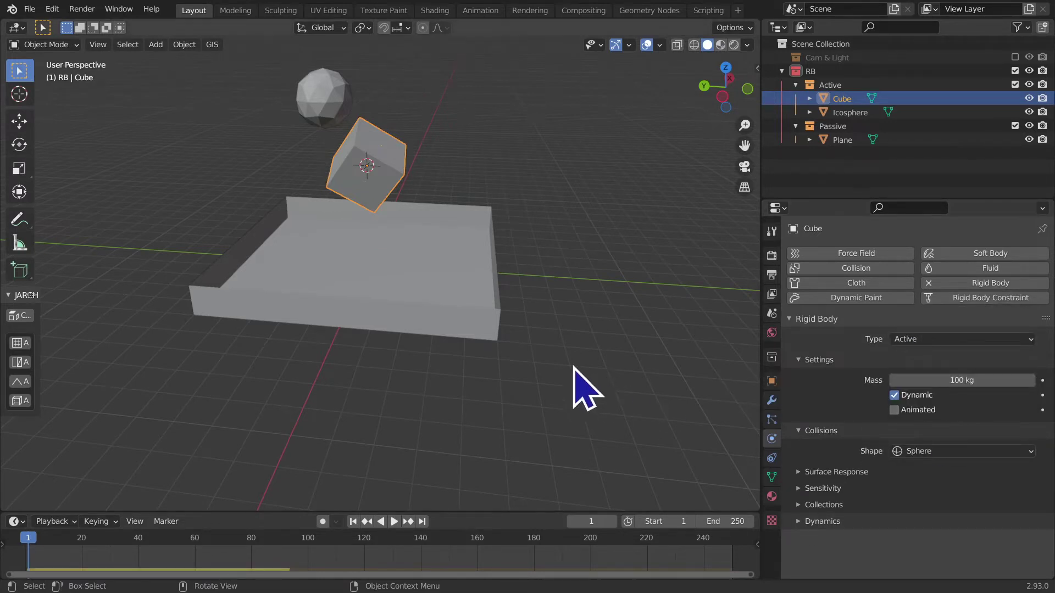
Step: Switch the viewport to wireframe and zoom in on the Cube, keeping it selected
{"action": "middle_click_drag", "start_coordinate": [574, 377], "coordinate": [650, 177]}
{"action": "left_click", "coordinate": [694, 44]}
{"action": "scroll", "coordinate": [459, 294], "scroll_direction": "up", "scroll_amount": 2}
{"action": "scroll", "coordinate": [451, 461], "scroll_direction": "up", "scroll_amount": 2}
{"action": "scroll", "coordinate": [445, 406], "scroll_direction": "up", "scroll_amount": 2}
{"action": "scroll", "coordinate": [475, 376], "scroll_direction": "up", "scroll_amount": 2}
{"action": "middle_click_drag", "start_coordinate": [463, 355], "coordinate": [499, 348], "text": "shift"}
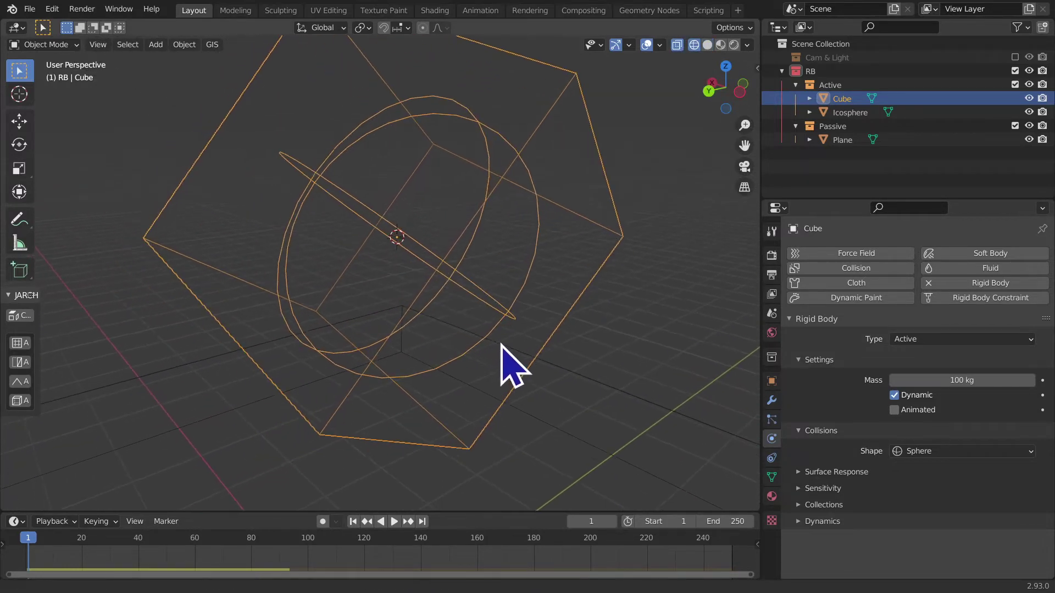
{"action": "left_click", "coordinate": [601, 329]}
{"action": "left_click", "coordinate": [460, 284]}
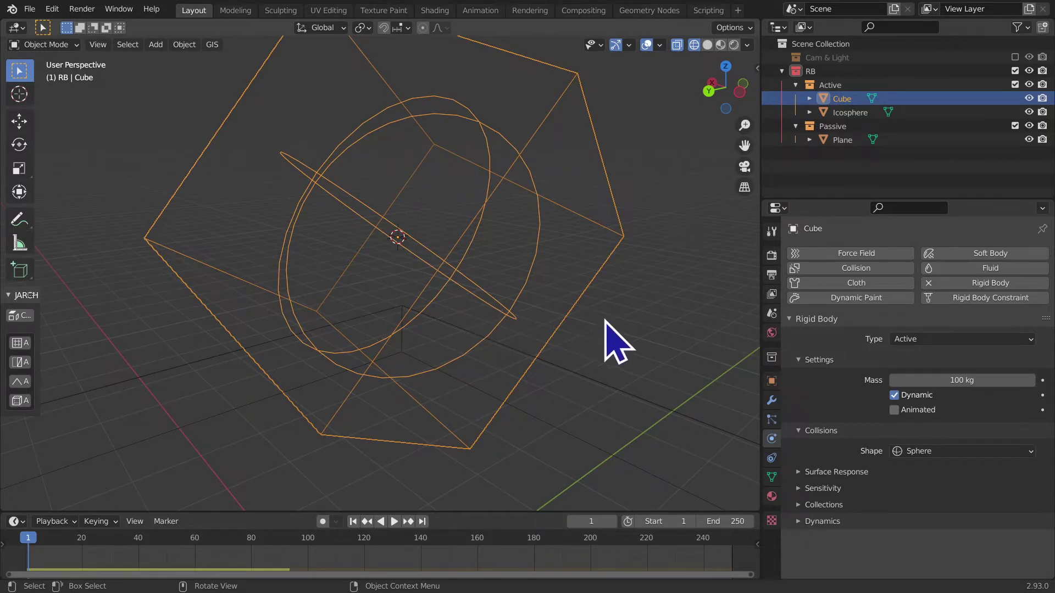
Step: Watch the Cube drop onto the tray from a low side view, then rewind to frame 1
{"action": "scroll", "coordinate": [550, 351], "scroll_direction": "down", "scroll_amount": 3}
{"action": "middle_click_drag", "start_coordinate": [532, 382], "coordinate": [475, 339]}
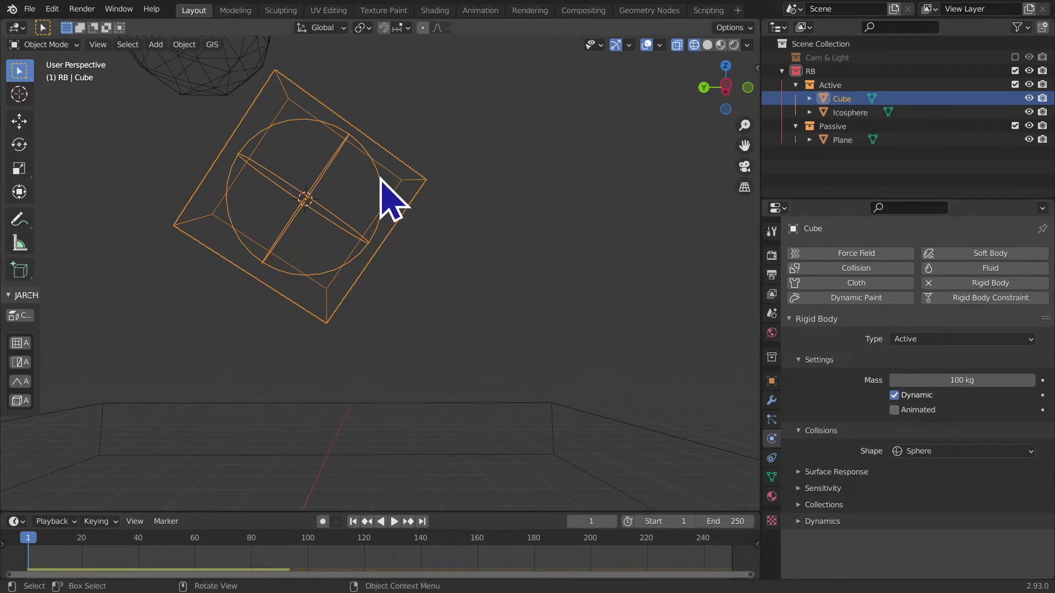
{"action": "scroll", "coordinate": [399, 350], "scroll_direction": "down", "scroll_amount": 3}
{"action": "mouse_move", "coordinate": [396, 370]}
{"action": "middle_mouse_down"}
{"action": "mouse_move", "coordinate": [407, 317]}
{"action": "mouse_move", "coordinate": [407, 382]}
{"action": "mouse_move", "coordinate": [412, 344]}
{"action": "mouse_move", "coordinate": [384, 400]}
{"action": "middle_mouse_up"}
{"action": "key", "text": "space"}
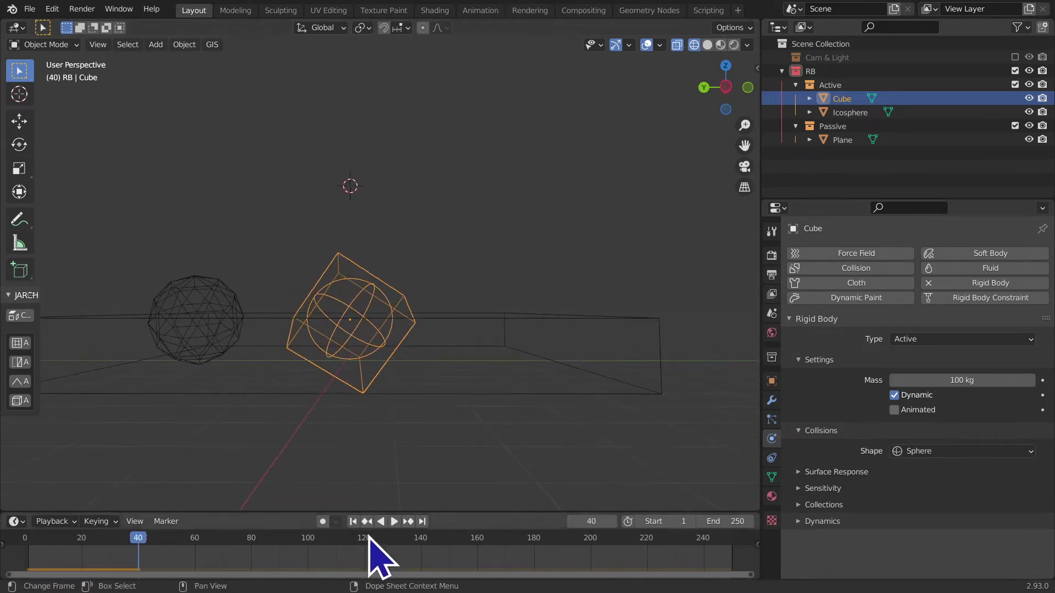
{"action": "left_click", "coordinate": [355, 521]}
{"action": "left_click", "coordinate": [928, 453]}
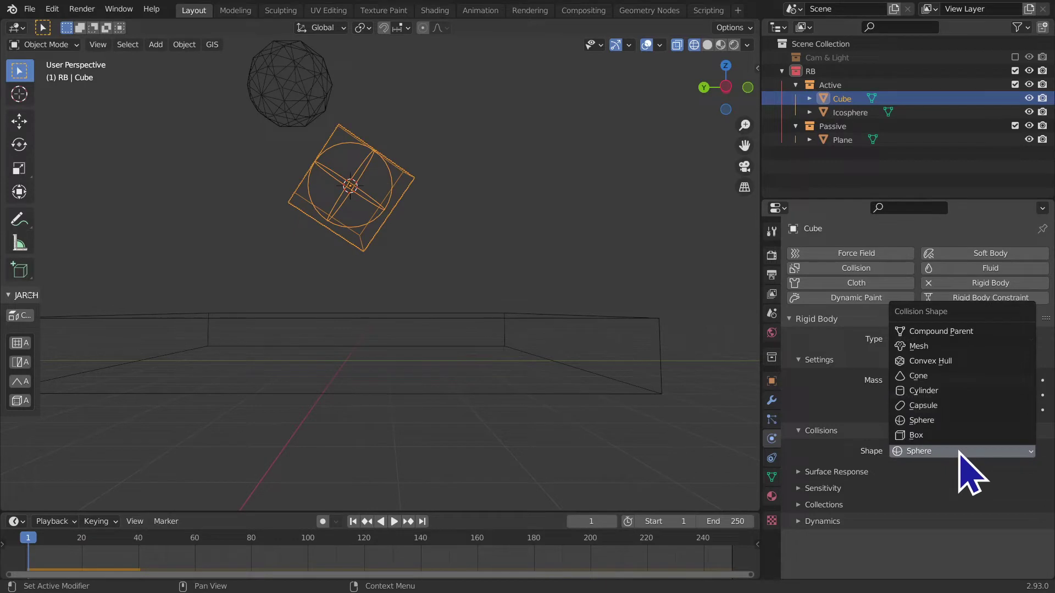
Step: Switch the Cube's collision shape to Cone, test-drop it and rewind to frame 1
{"action": "left_click", "coordinate": [928, 381]}
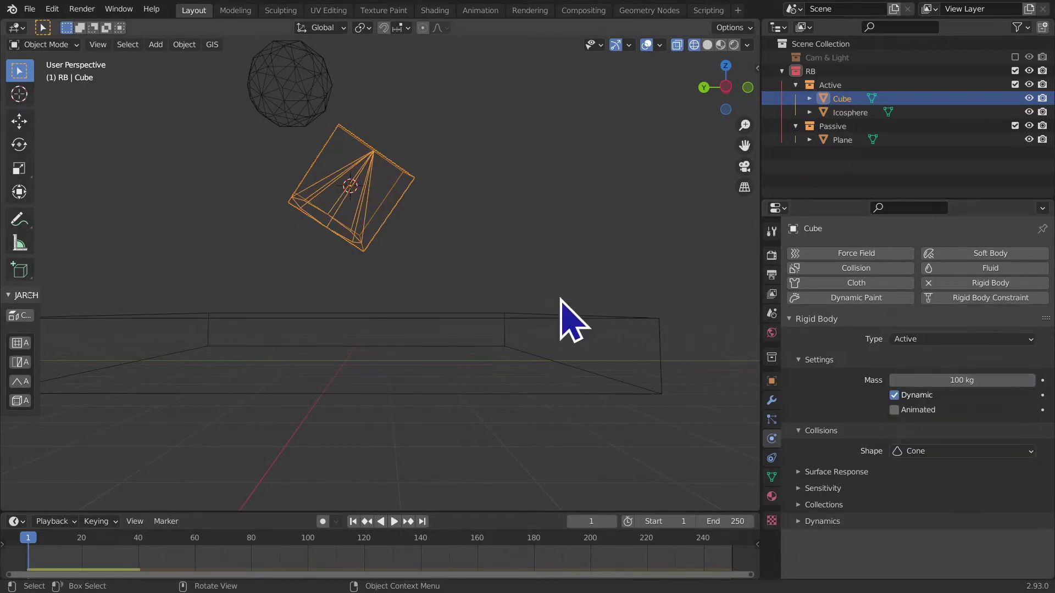
{"action": "key", "text": "space"}
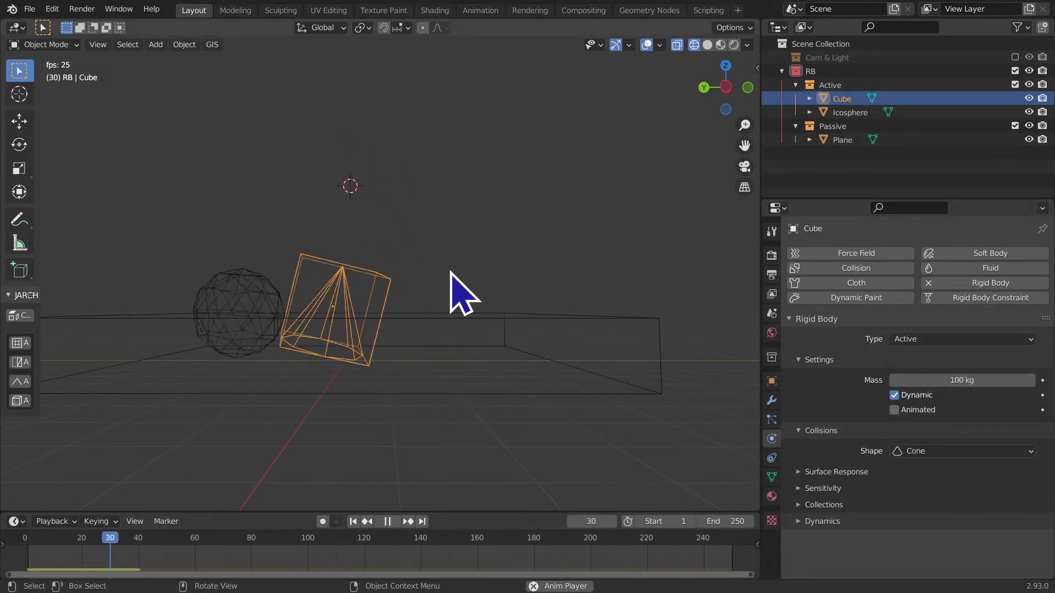
{"action": "key", "text": "space"}
{"action": "left_click", "coordinate": [353, 521]}
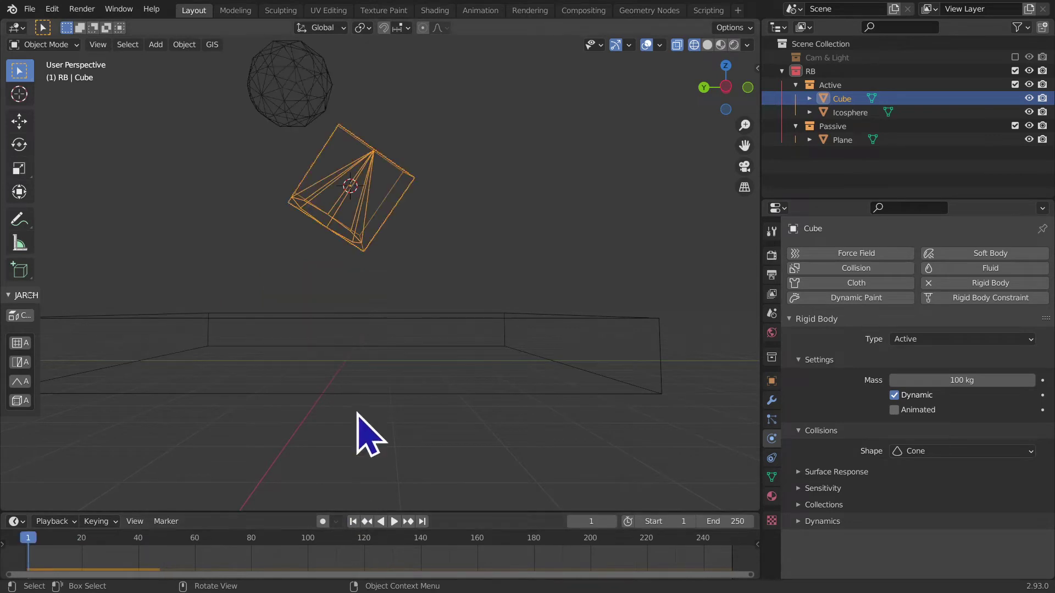
Step: Tilt the Cube about 39 degrees and replay its fall in solid and wireframe views, then rewind
{"action": "key", "text": "r"}
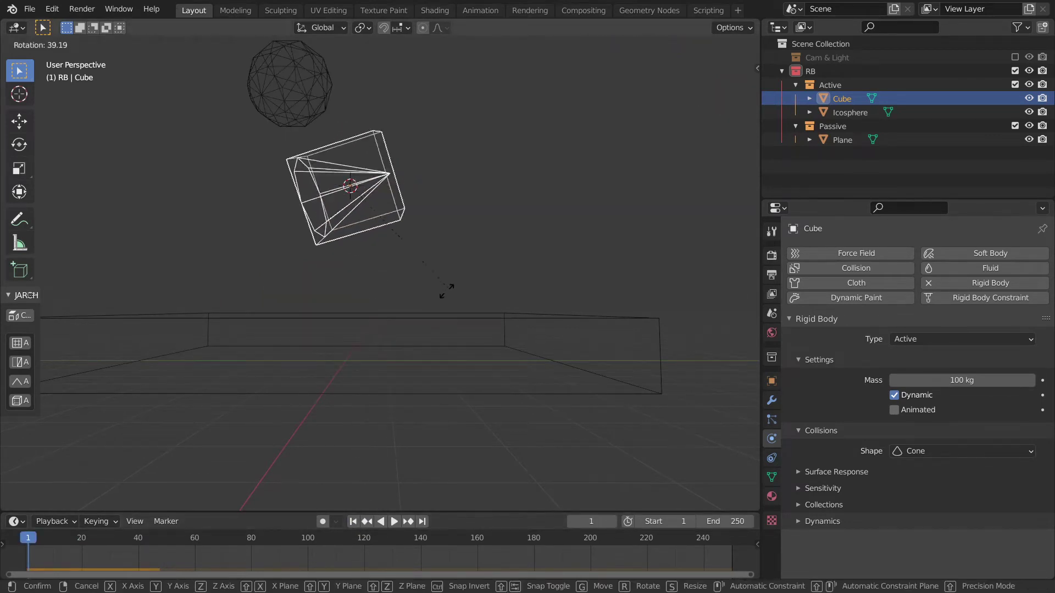
{"action": "left_click", "coordinate": [231, 220]}
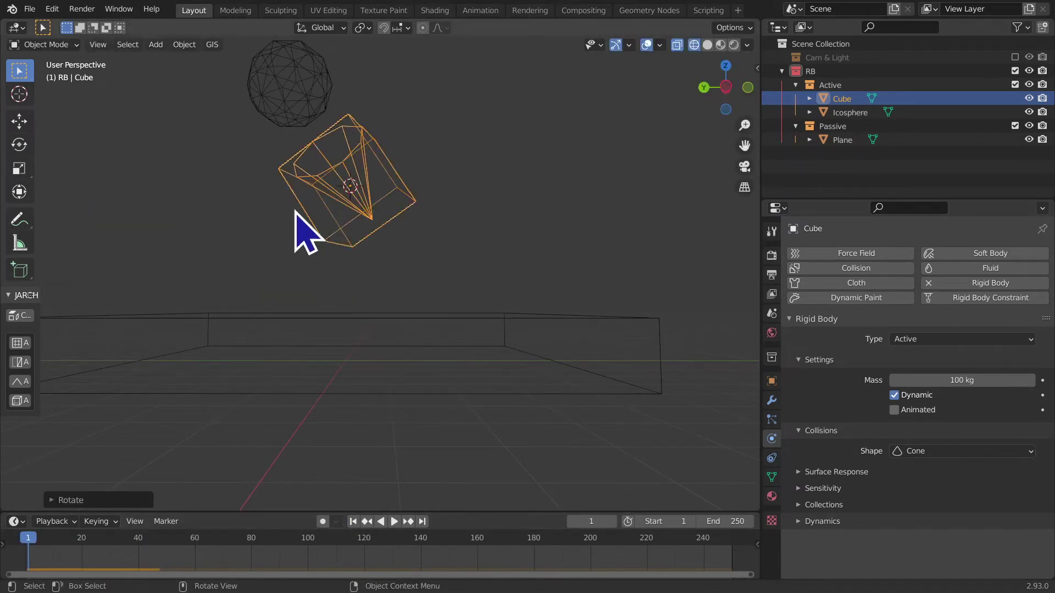
{"action": "key", "text": "space"}
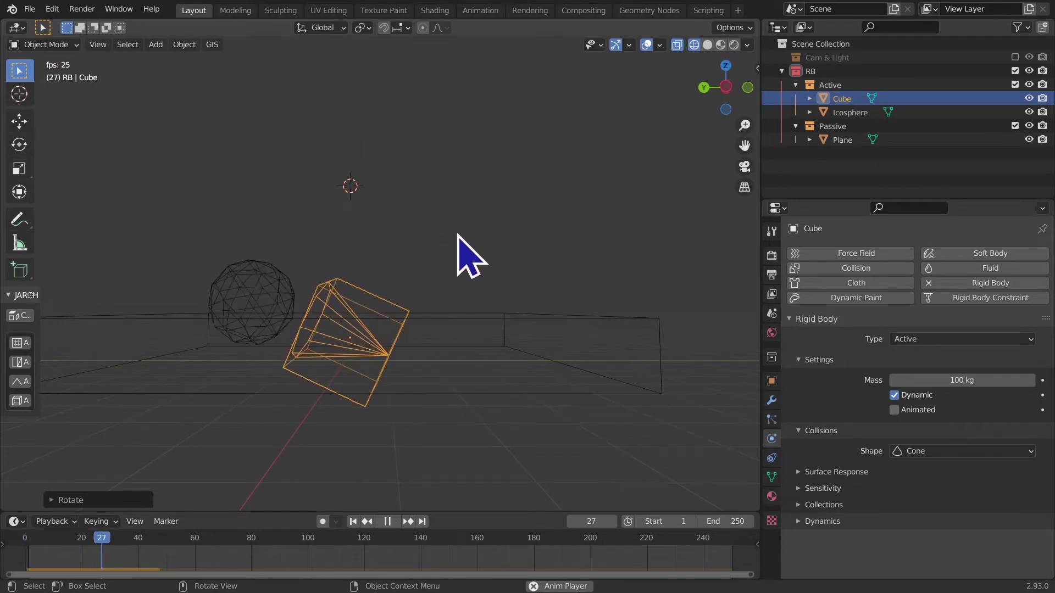
{"action": "key", "text": "space"}
{"action": "middle_click_drag", "start_coordinate": [434, 322], "coordinate": [437, 365]}
{"action": "left_click", "coordinate": [707, 45]}
{"action": "mouse_move", "coordinate": [306, 405]}
{"action": "middle_mouse_down"}
{"action": "mouse_move", "coordinate": [313, 365]}
{"action": "mouse_move", "coordinate": [353, 464]}
{"action": "middle_mouse_up"}
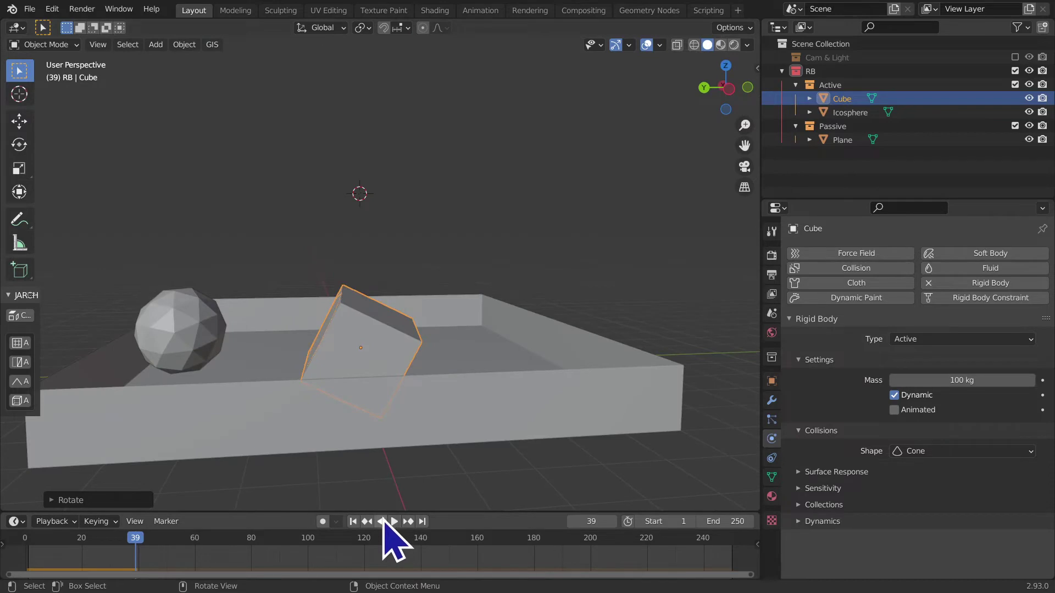
{"action": "left_click", "coordinate": [694, 45]}
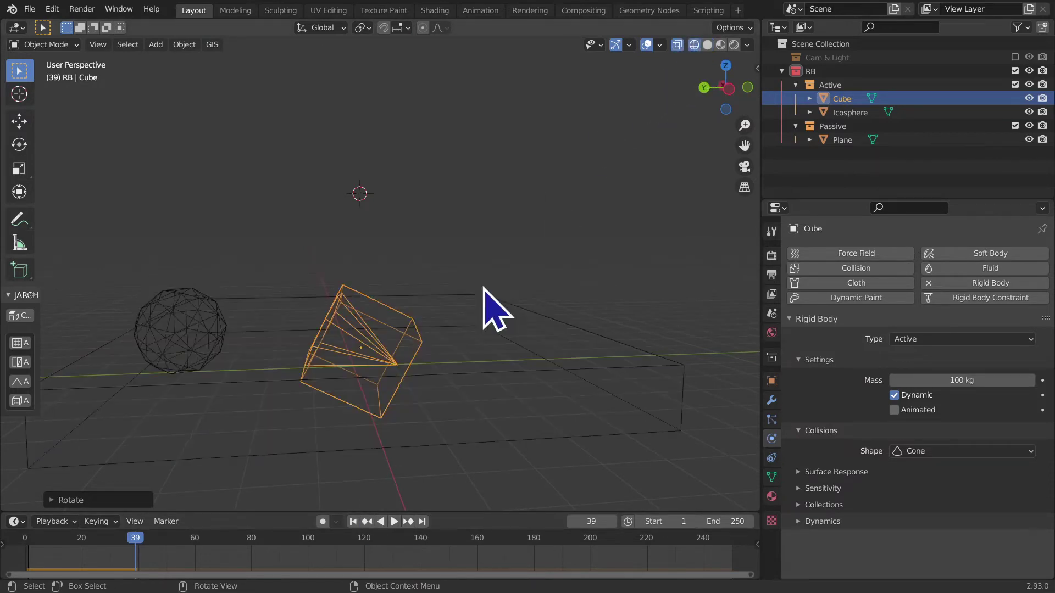
{"action": "left_click", "coordinate": [354, 522]}
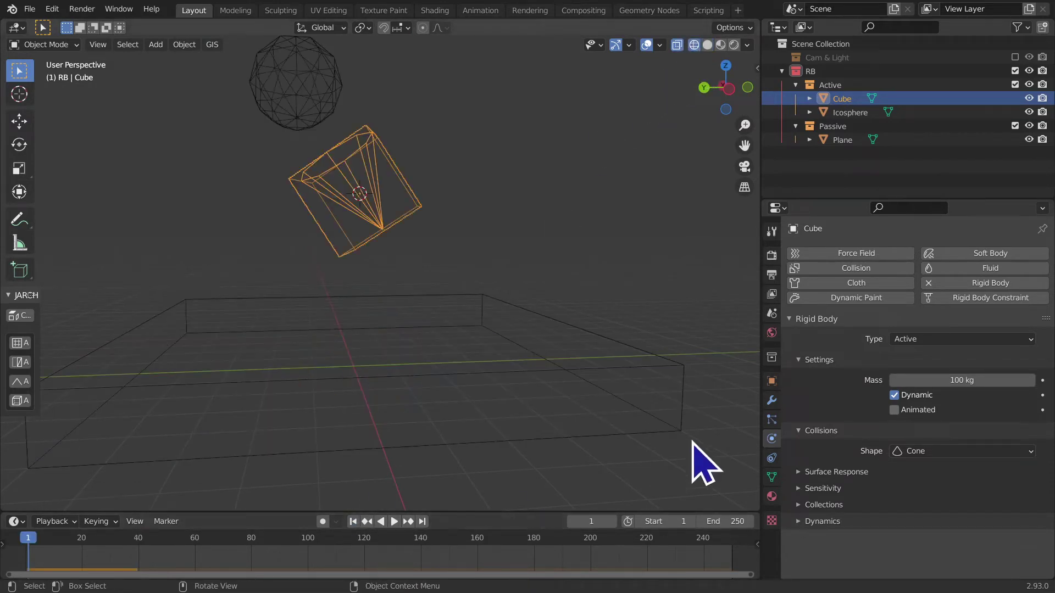
{"action": "left_click", "coordinate": [939, 455]}
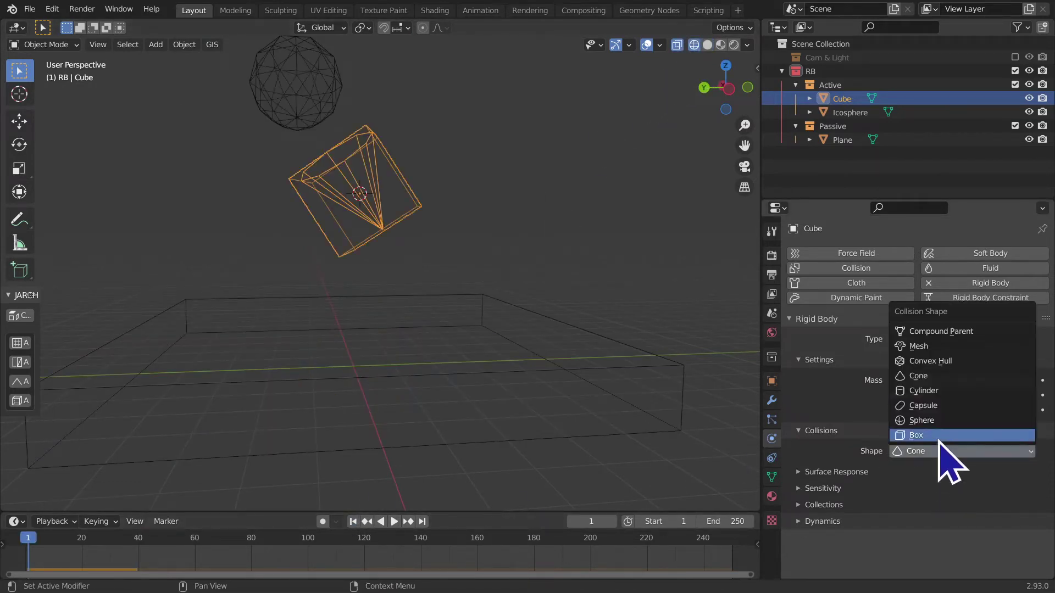
Step: Set the Cube's collision shape to Convex Hull, test-drop it and rewind to frame 1
{"action": "left_click", "coordinate": [962, 365]}
{"action": "mouse_move", "coordinate": [326, 254]}
{"action": "middle_mouse_down"}
{"action": "mouse_move", "coordinate": [292, 228]}
{"action": "mouse_move", "coordinate": [303, 197]}
{"action": "mouse_move", "coordinate": [494, 240]}
{"action": "middle_mouse_up"}
{"action": "key", "text": "space"}
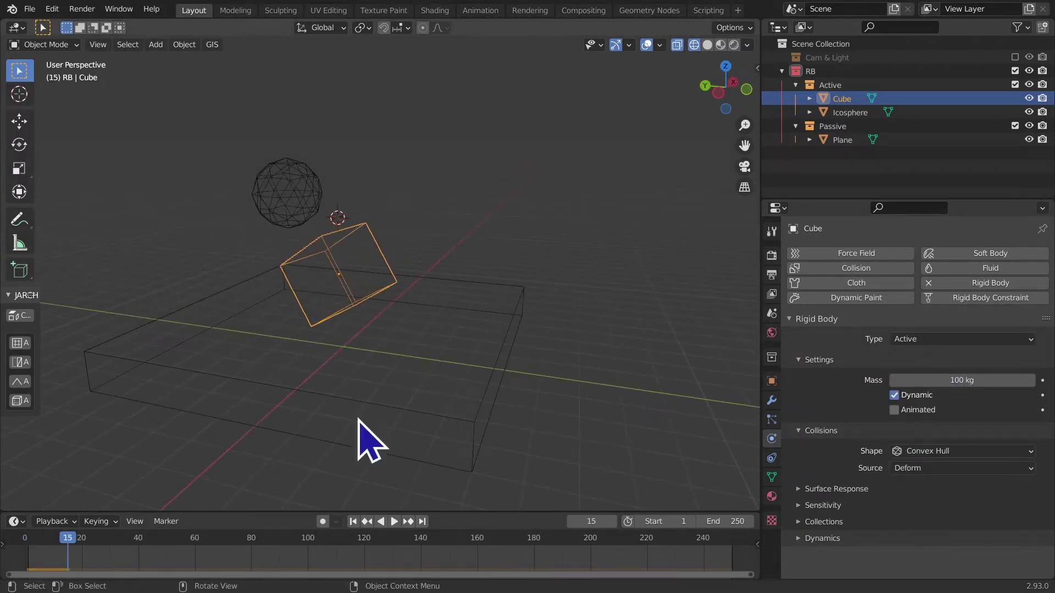
{"action": "left_click", "coordinate": [352, 521]}
Step: Check the Cube's mesh for non-manifold geometry in Edit Mode, then replay and rewind
{"action": "key", "text": "Tab"}
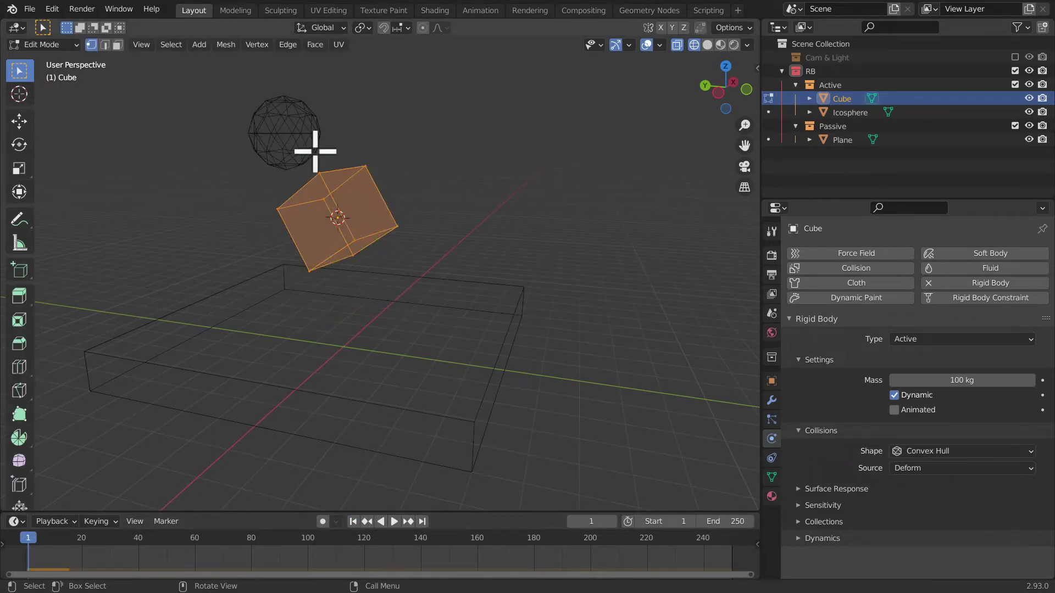
{"action": "left_click", "coordinate": [171, 44]}
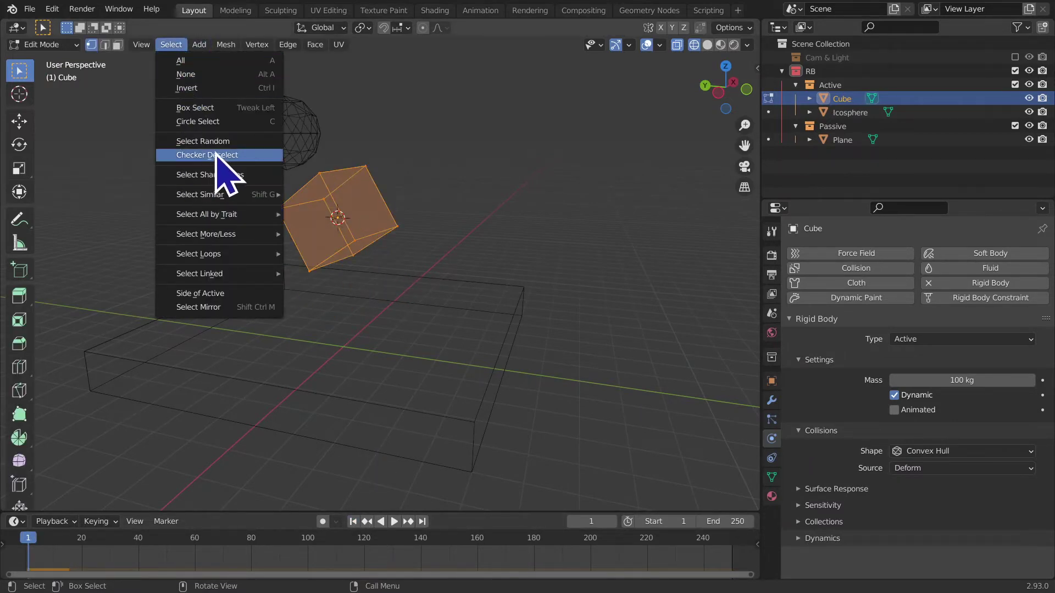
{"action": "left_click", "coordinate": [499, 145]}
{"action": "left_click", "coordinate": [174, 46]}
{"action": "mouse_move", "coordinate": [206, 214]}
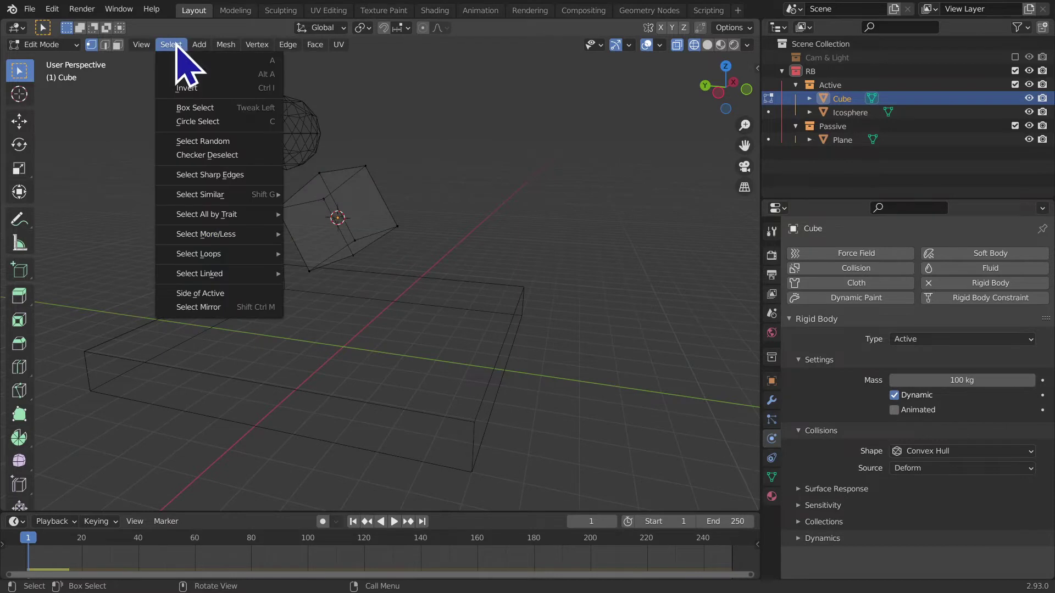
{"action": "left_click", "coordinate": [380, 214]}
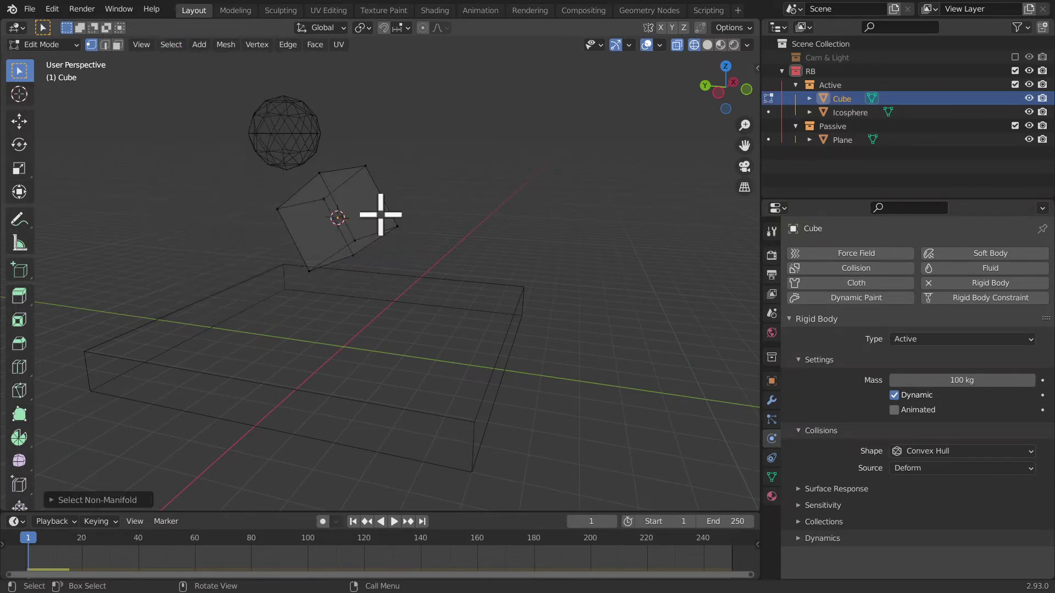
{"action": "middle_click_drag", "start_coordinate": [383, 215], "coordinate": [388, 186]}
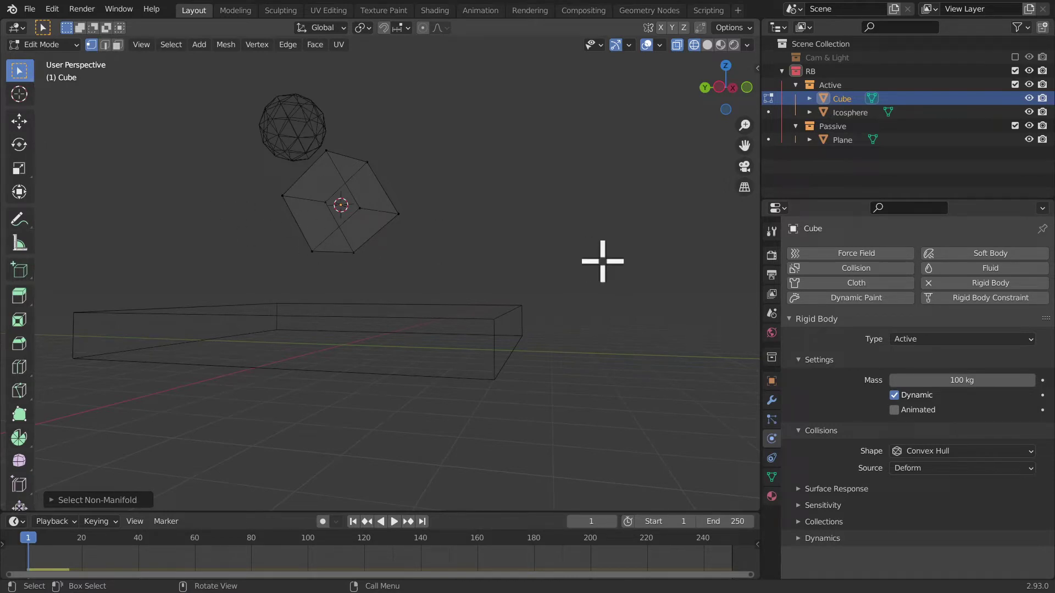
{"action": "key", "text": "Tab"}
{"action": "key", "text": "space"}
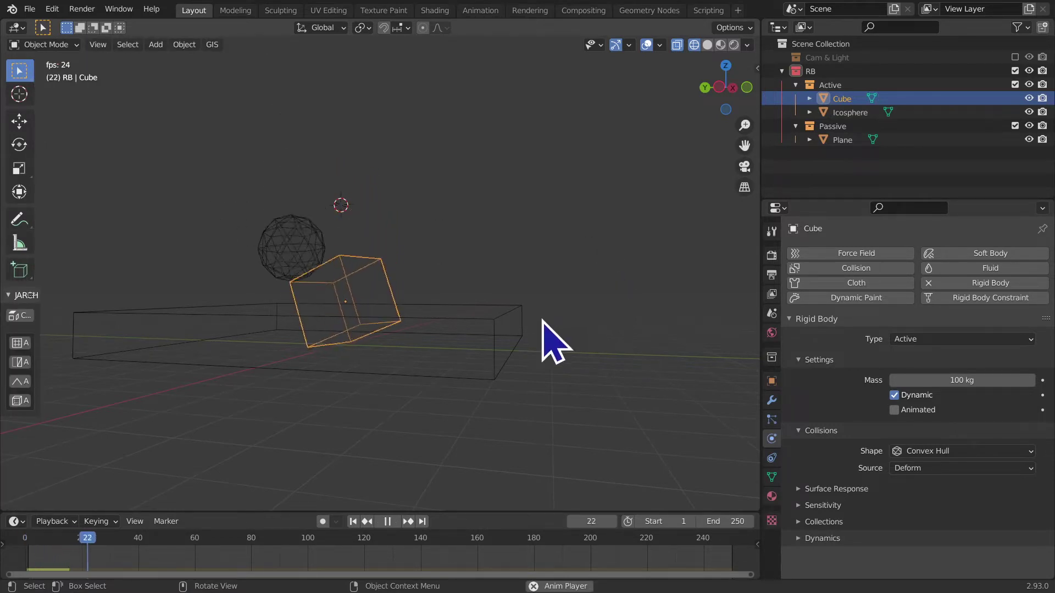
{"action": "key", "text": "shift+Left"}
Step: Set the Cube's collision shape to Mesh and test-drop it in solid shading, then rewind
{"action": "left_click", "coordinate": [934, 451]}
{"action": "left_click", "coordinate": [930, 451]}
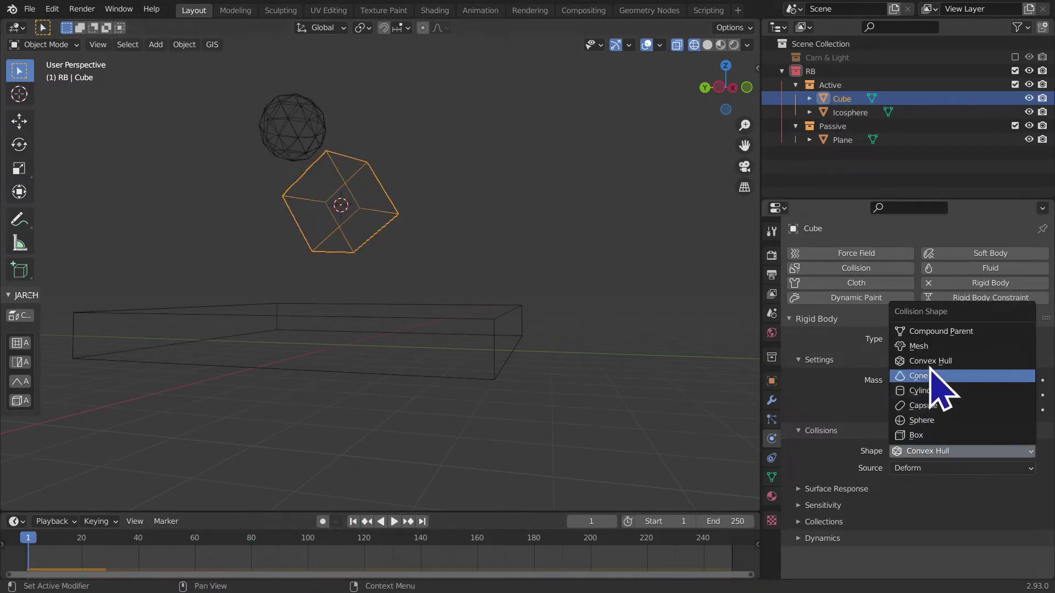
{"action": "left_click", "coordinate": [912, 347]}
{"action": "key", "text": "space"}
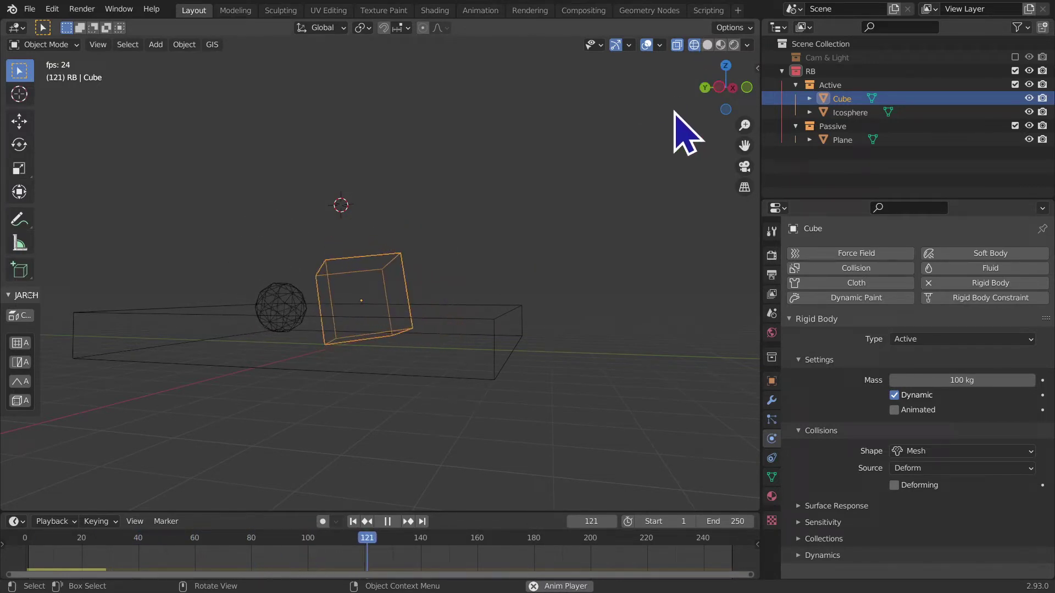
{"action": "left_click", "coordinate": [707, 45]}
{"action": "mouse_move", "coordinate": [625, 235]}
{"action": "middle_mouse_down"}
{"action": "mouse_move", "coordinate": [514, 330]}
{"action": "mouse_move", "coordinate": [431, 313]}
{"action": "middle_mouse_up"}
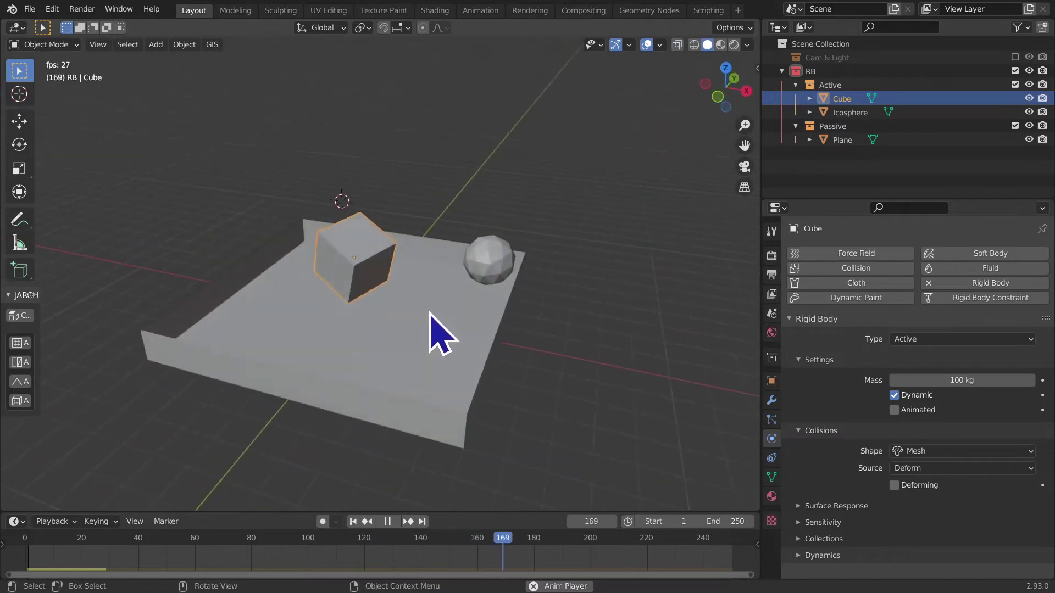
{"action": "key", "text": "space"}
{"action": "left_click", "coordinate": [354, 522]}
Step: Replay the Mesh-shape simulation several times while orbiting the tray, pausing at frame 41
{"action": "left_click", "coordinate": [934, 452]}
{"action": "key", "text": "space"}
{"action": "middle_click_drag", "start_coordinate": [419, 386], "coordinate": [341, 388]}
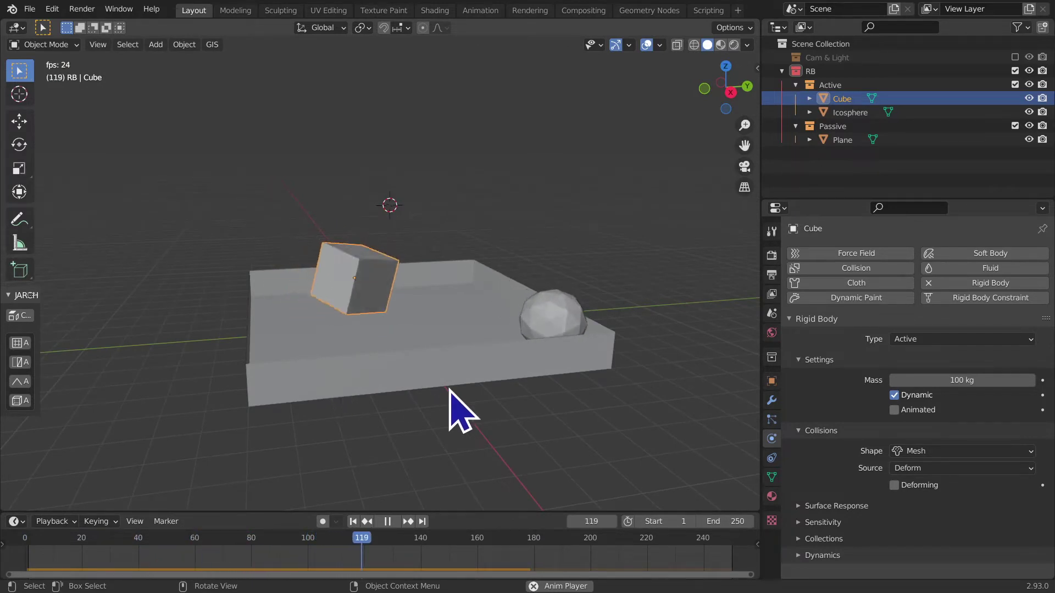
{"action": "mouse_move", "coordinate": [384, 502]}
{"action": "middle_mouse_down"}
{"action": "mouse_move", "coordinate": [372, 483]}
{"action": "mouse_move", "coordinate": [254, 486]}
{"action": "mouse_move", "coordinate": [322, 460]}
{"action": "mouse_move", "coordinate": [323, 436]}
{"action": "mouse_move", "coordinate": [245, 405]}
{"action": "mouse_move", "coordinate": [214, 447]}
{"action": "mouse_move", "coordinate": [292, 401]}
{"action": "mouse_move", "coordinate": [287, 357]}
{"action": "mouse_move", "coordinate": [184, 341]}
{"action": "mouse_move", "coordinate": [554, 318]}
{"action": "mouse_move", "coordinate": [546, 330]}
{"action": "mouse_move", "coordinate": [419, 349]}
{"action": "mouse_move", "coordinate": [413, 328]}
{"action": "middle_mouse_up"}
{"action": "key", "text": "space"}
{"action": "left_click", "coordinate": [352, 522]}
{"action": "key", "text": "space"}
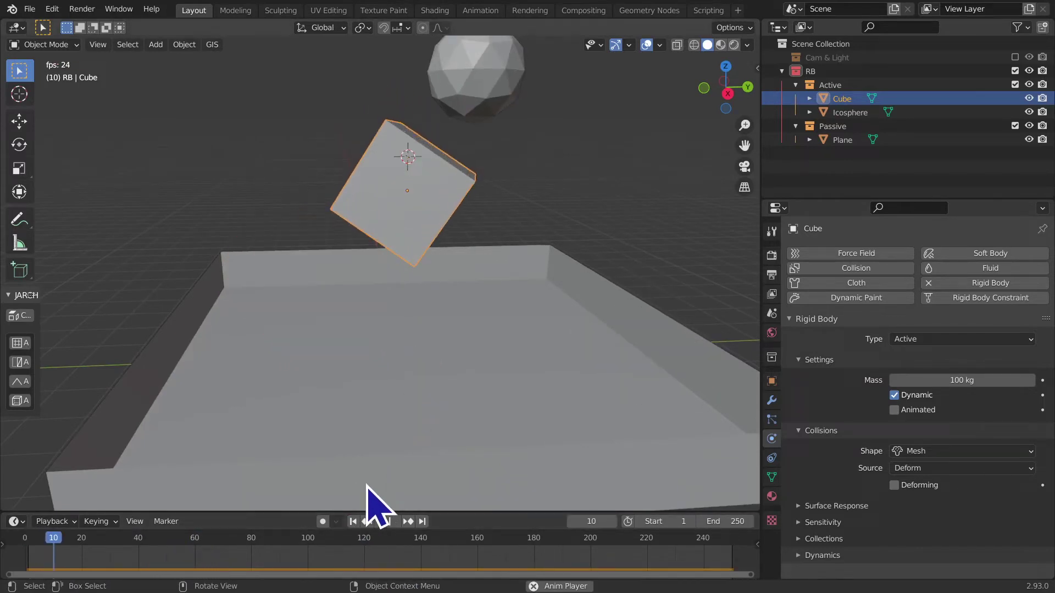
{"action": "key", "text": "space"}
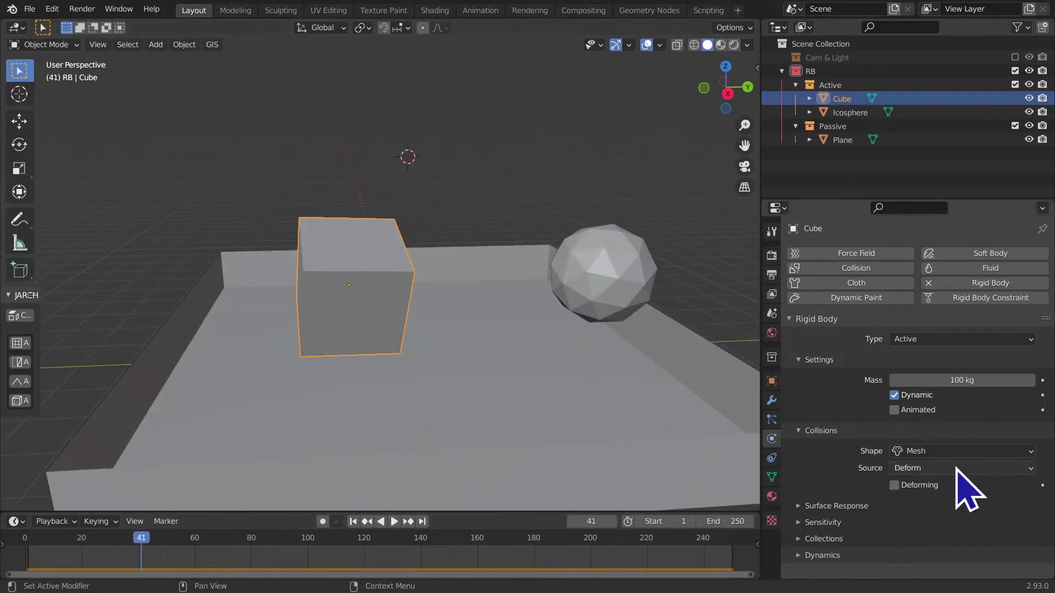
{"action": "left_click", "coordinate": [959, 452]}
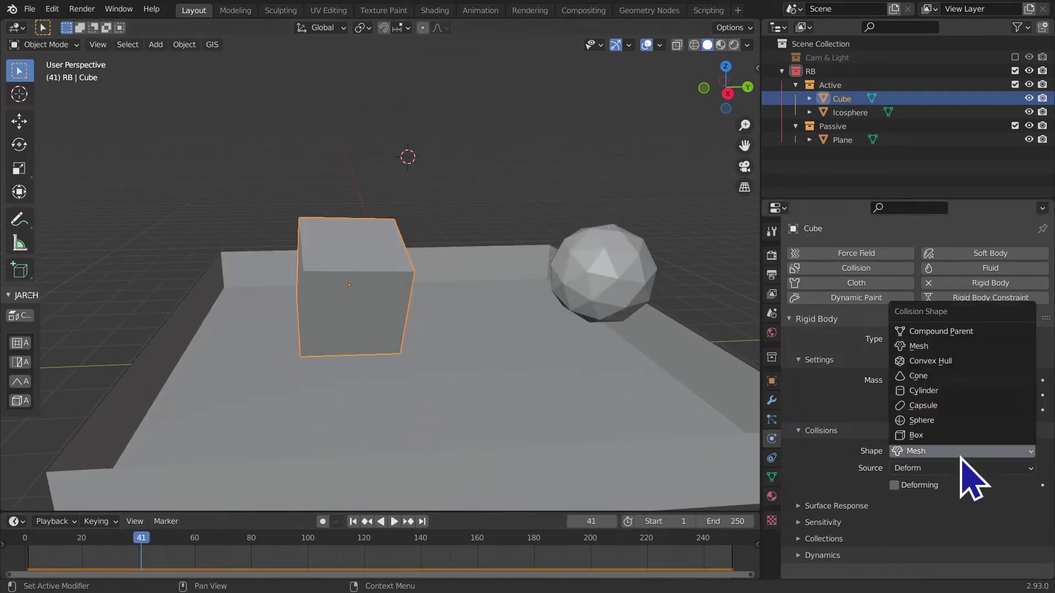
Step: Change the Cube's collision shape to Convex Hull and replay its fall from frame 1
{"action": "left_click", "coordinate": [954, 361]}
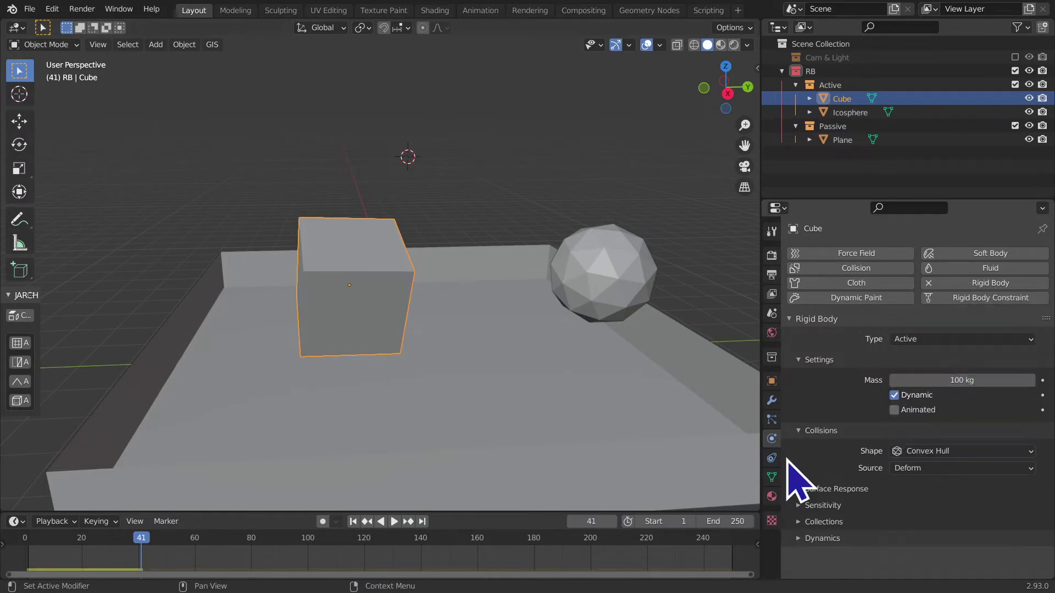
{"action": "left_click", "coordinate": [363, 522]}
{"action": "key", "text": "space"}
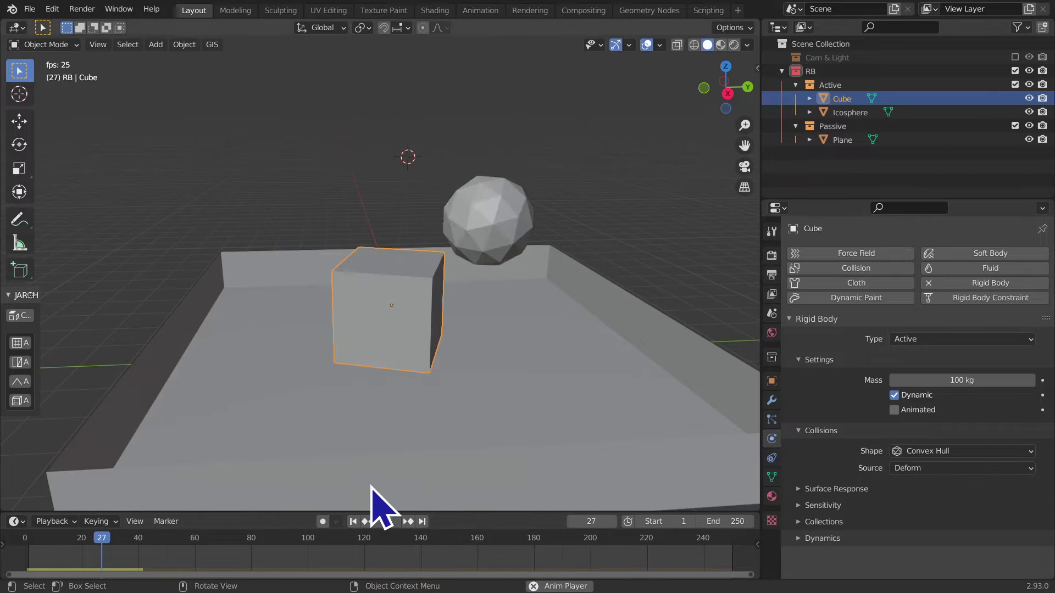
{"action": "key", "text": "space"}
{"action": "mouse_move", "coordinate": [440, 440]}
{"action": "middle_mouse_down"}
{"action": "mouse_move", "coordinate": [434, 412]}
{"action": "mouse_move", "coordinate": [405, 415]}
{"action": "middle_mouse_up"}
Step: Reselect the Cube, reset the simulation to frame 1 and switch the viewport to wireframe
{"action": "left_click", "coordinate": [434, 412]}
{"action": "left_click", "coordinate": [382, 291]}
{"action": "left_click", "coordinate": [373, 484]}
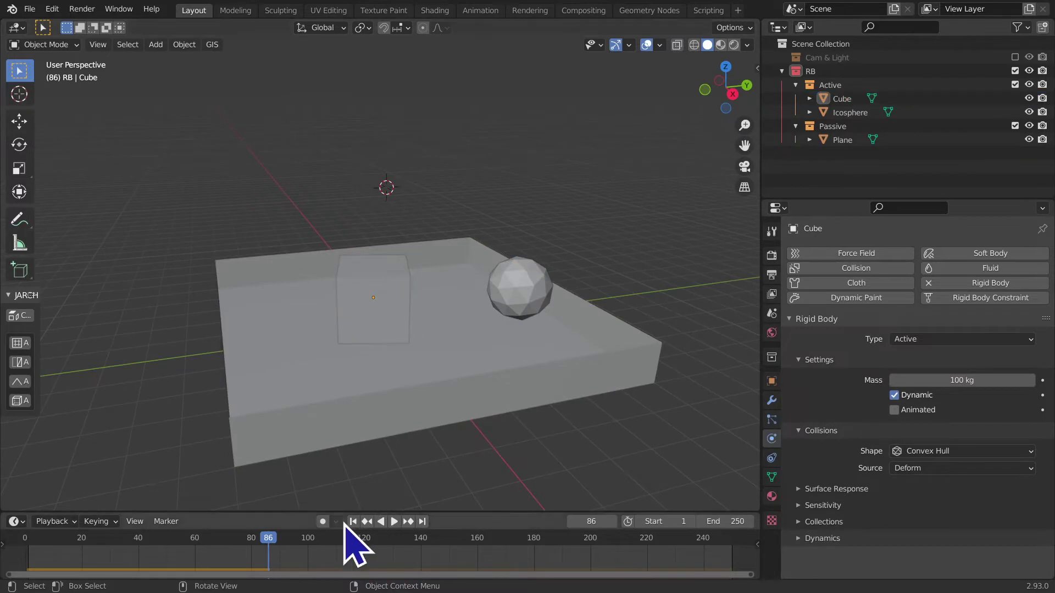
{"action": "left_click", "coordinate": [353, 521]}
{"action": "left_click", "coordinate": [910, 452]}
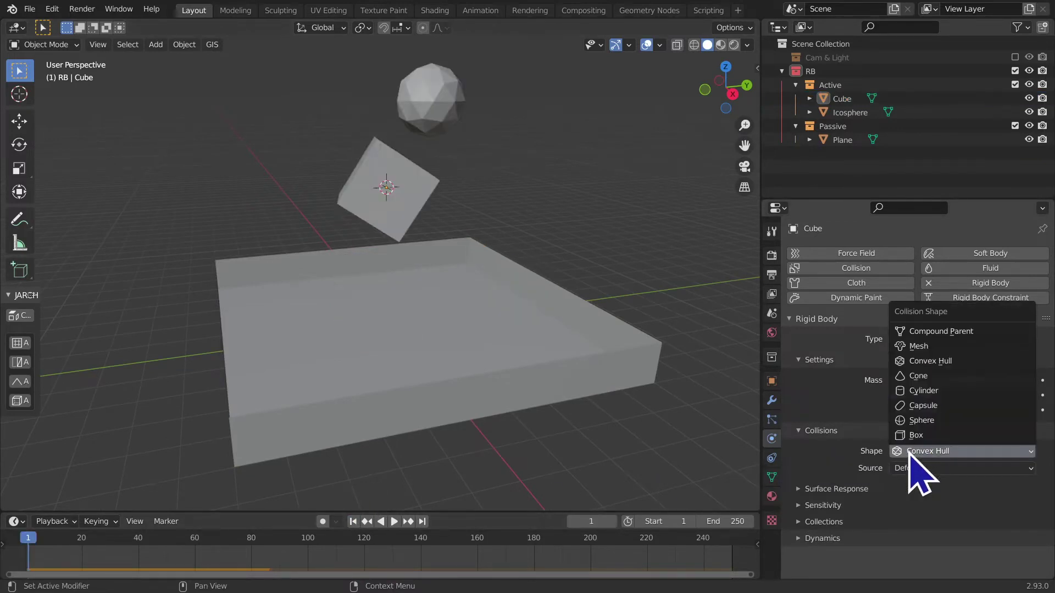
{"action": "left_click", "coordinate": [694, 45]}
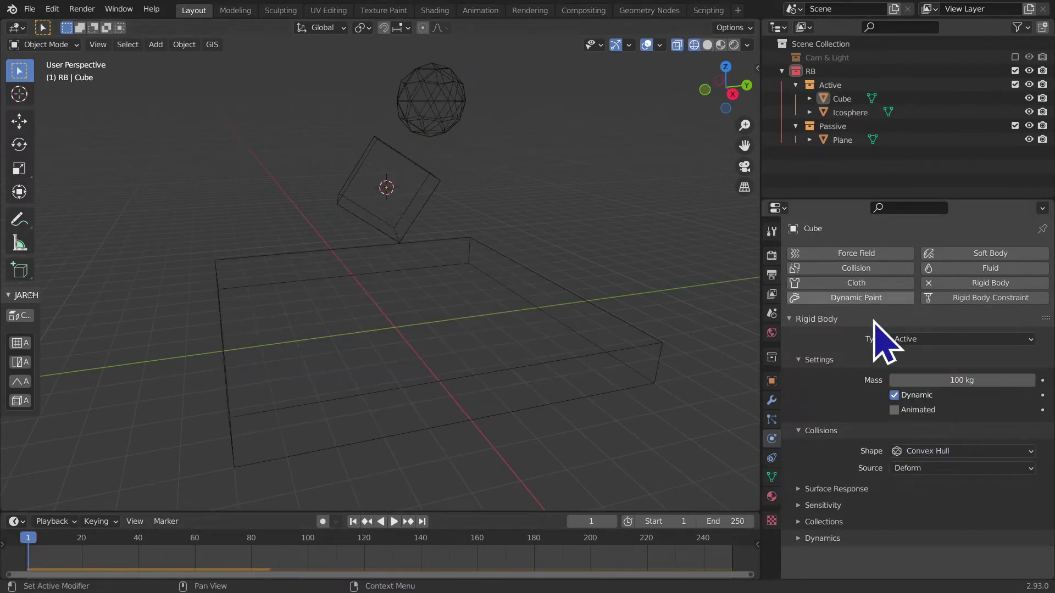
{"action": "left_click", "coordinate": [937, 453]}
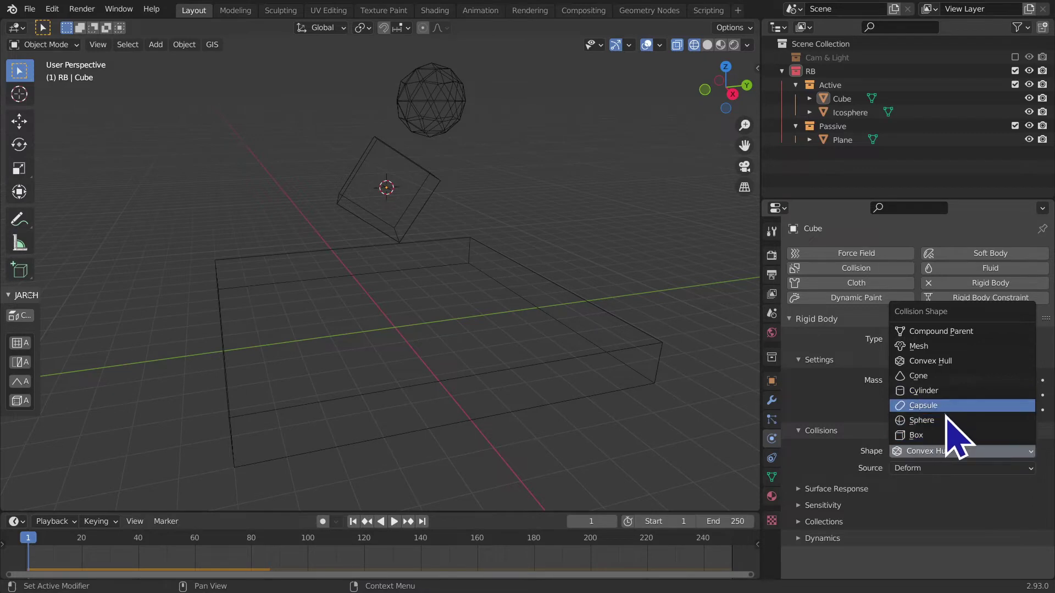
Step: Try Capsule, Cone, Capsule, Convex Hull and finally Sphere as the Cube's collision shape
{"action": "left_click", "coordinate": [941, 409]}
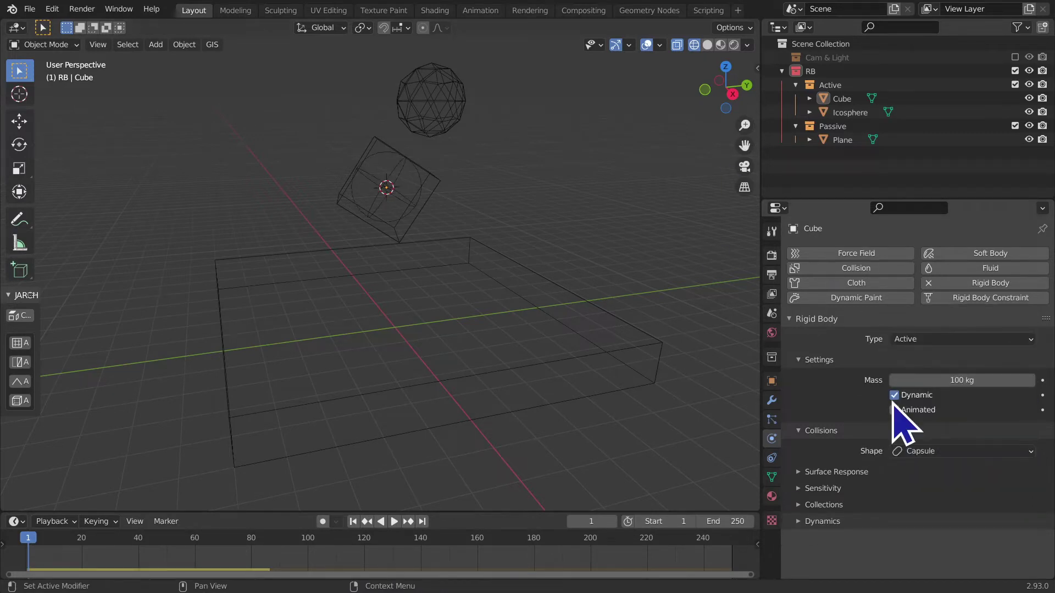
{"action": "left_click", "coordinate": [913, 440]}
{"action": "left_click", "coordinate": [951, 396]}
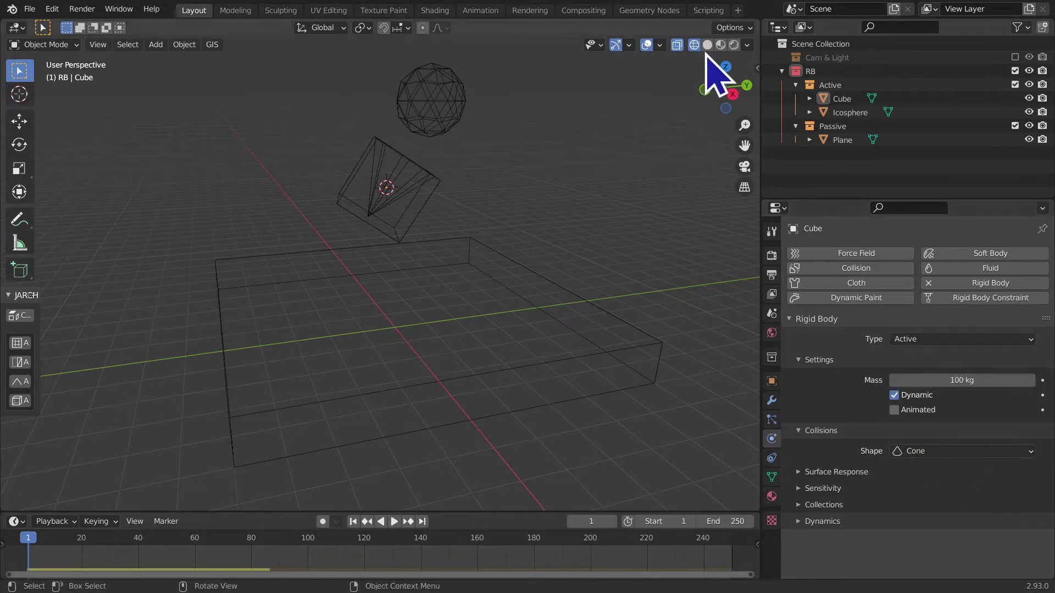
{"action": "left_click", "coordinate": [917, 452]}
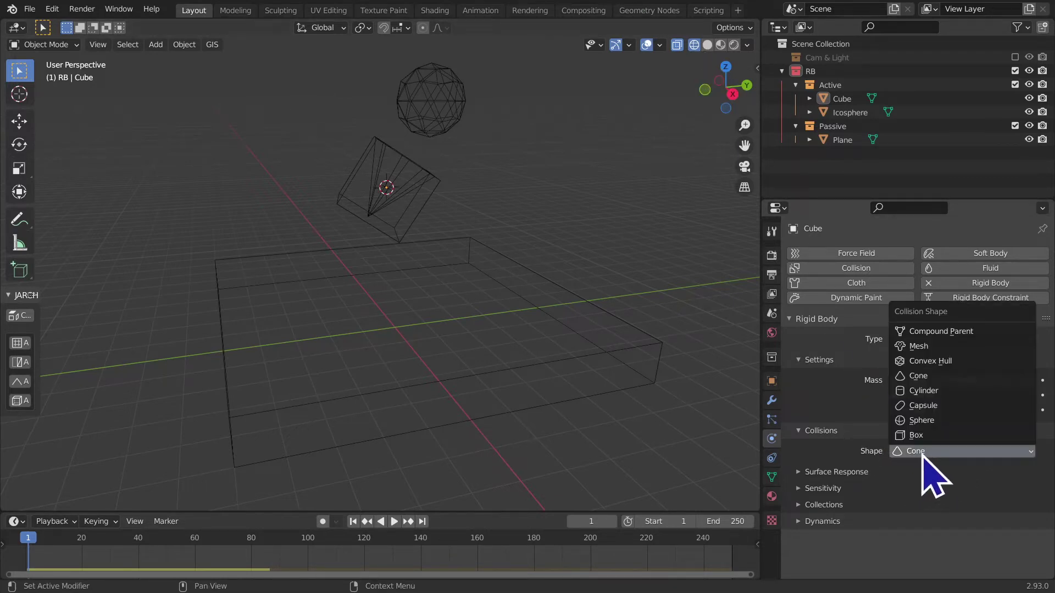
{"action": "left_click", "coordinate": [954, 407]}
{"action": "left_click", "coordinate": [943, 448]}
{"action": "left_click", "coordinate": [946, 363]}
{"action": "left_click", "coordinate": [945, 453]}
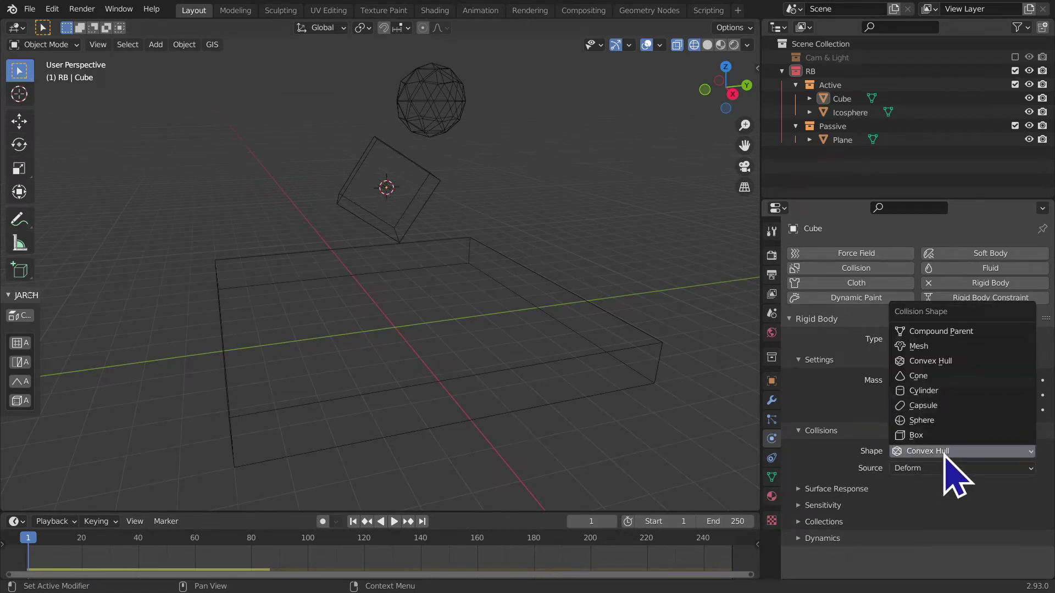
{"action": "left_click", "coordinate": [932, 421]}
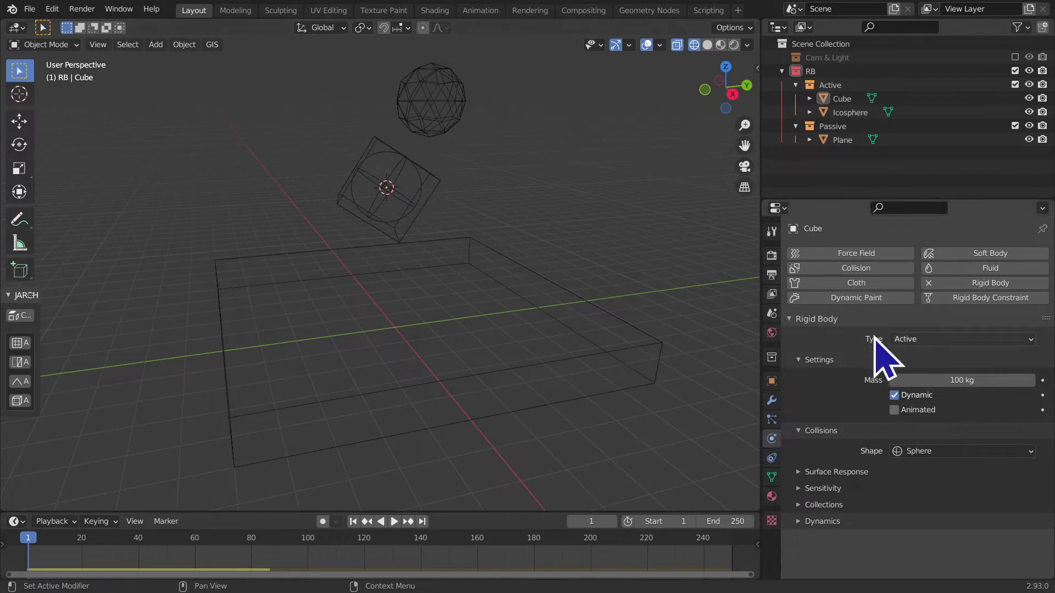
Step: Test-drop the Sphere-shaped Cube from a lower front view and rewind to frame 1
{"action": "left_click", "coordinate": [820, 318]}
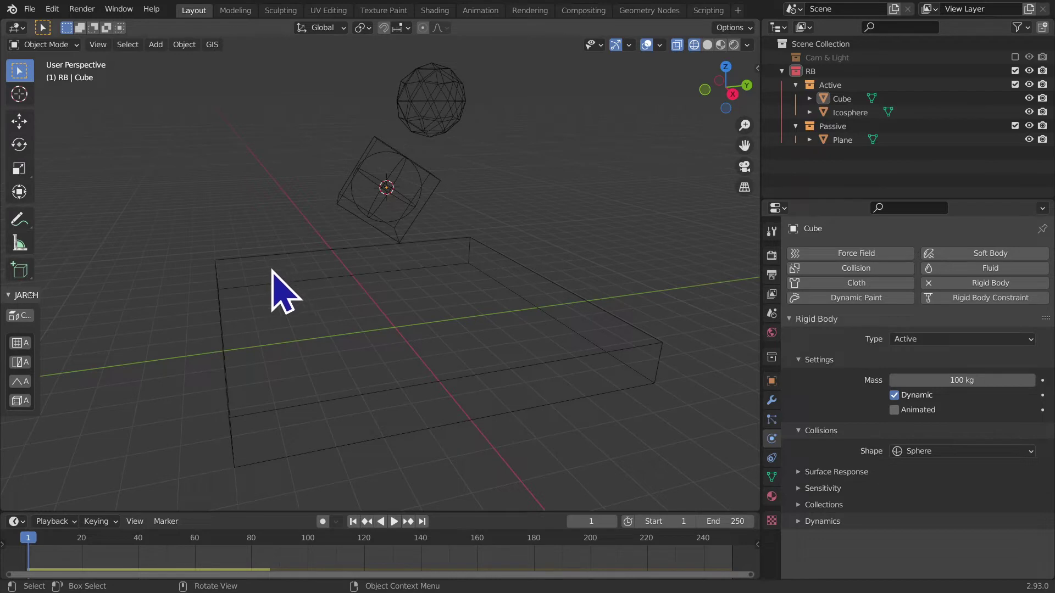
{"action": "mouse_move", "coordinate": [272, 269]}
{"action": "middle_mouse_down"}
{"action": "mouse_move", "coordinate": [228, 306]}
{"action": "mouse_move", "coordinate": [225, 295]}
{"action": "middle_mouse_up"}
{"action": "key", "text": "space"}
{"action": "key", "text": "space"}
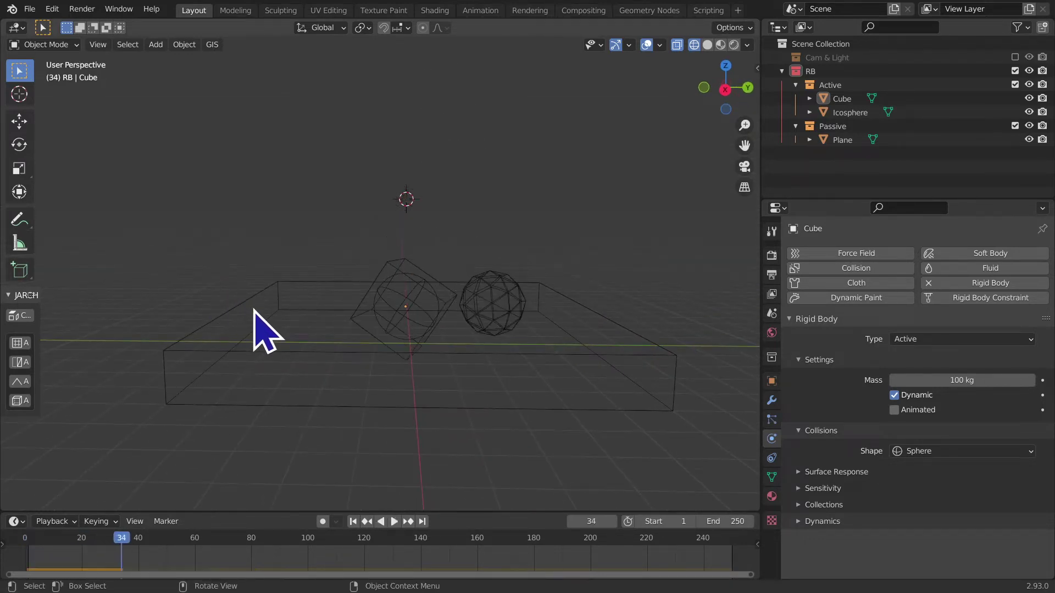
{"action": "left_click", "coordinate": [353, 522]}
Step: Return the Cube to Convex Hull, test-drop it, rewind, and select the tray Plane
{"action": "left_click", "coordinate": [923, 451]}
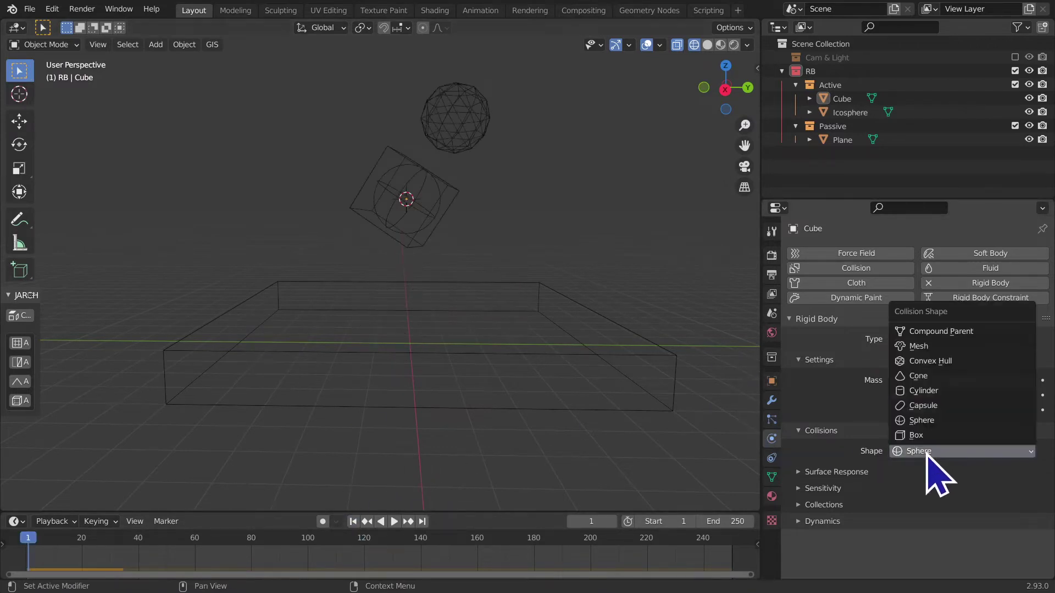
{"action": "left_click", "coordinate": [972, 363]}
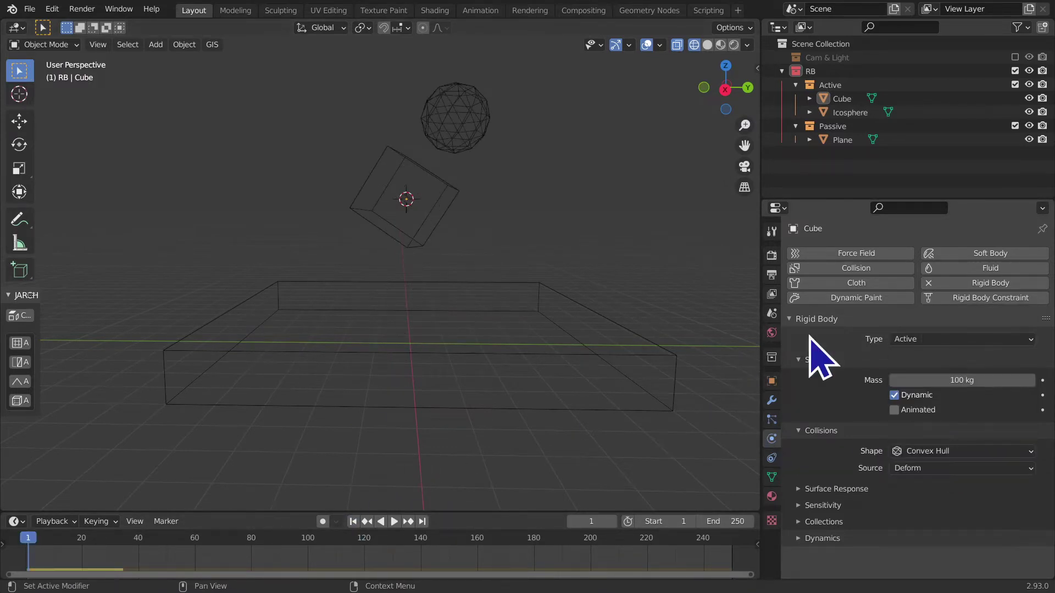
{"action": "key", "text": "space"}
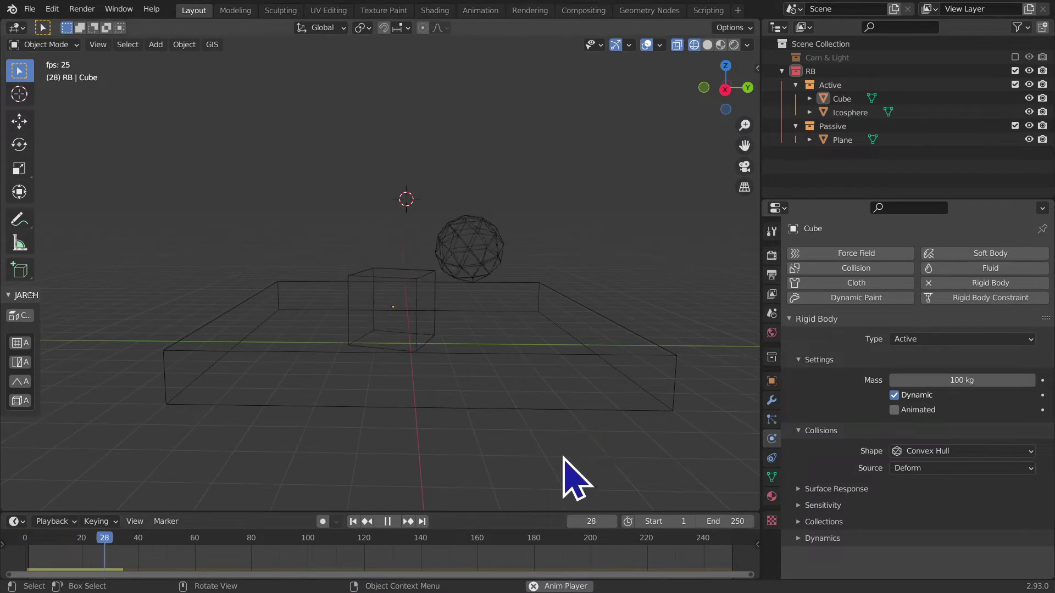
{"action": "key", "text": "space"}
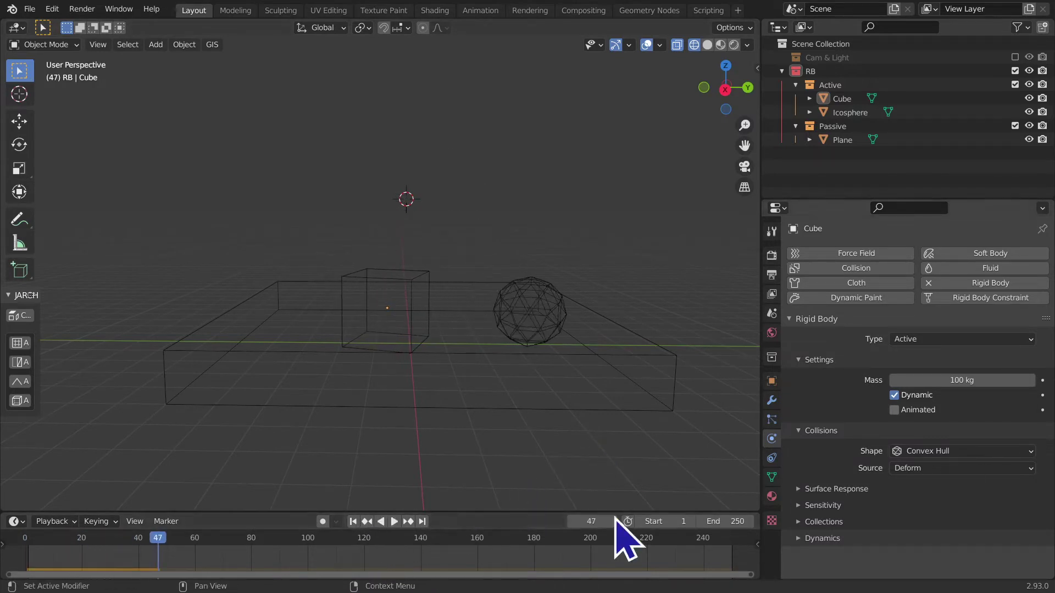
{"action": "left_click", "coordinate": [353, 522]}
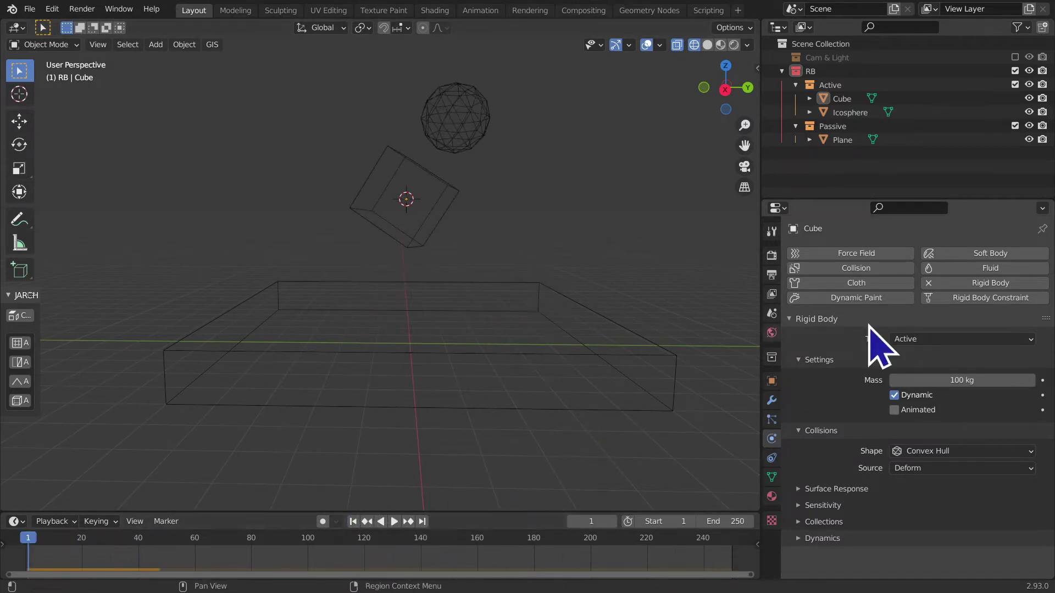
{"action": "left_click", "coordinate": [444, 346]}
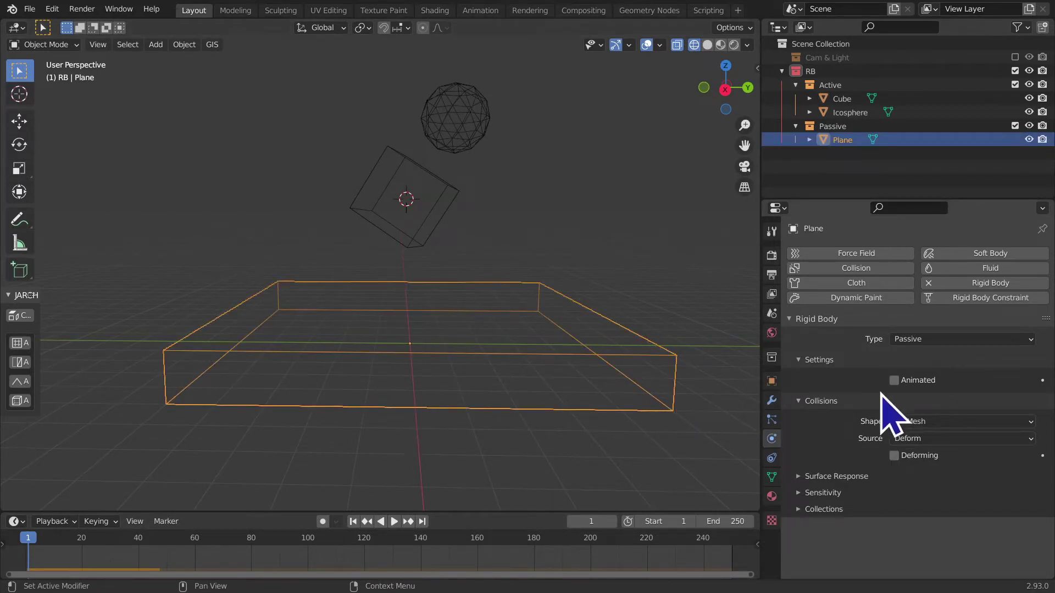
Step: Keep Mesh as the Plane's collision shape, test-drop and rewind in solid shading
{"action": "left_click", "coordinate": [990, 420]}
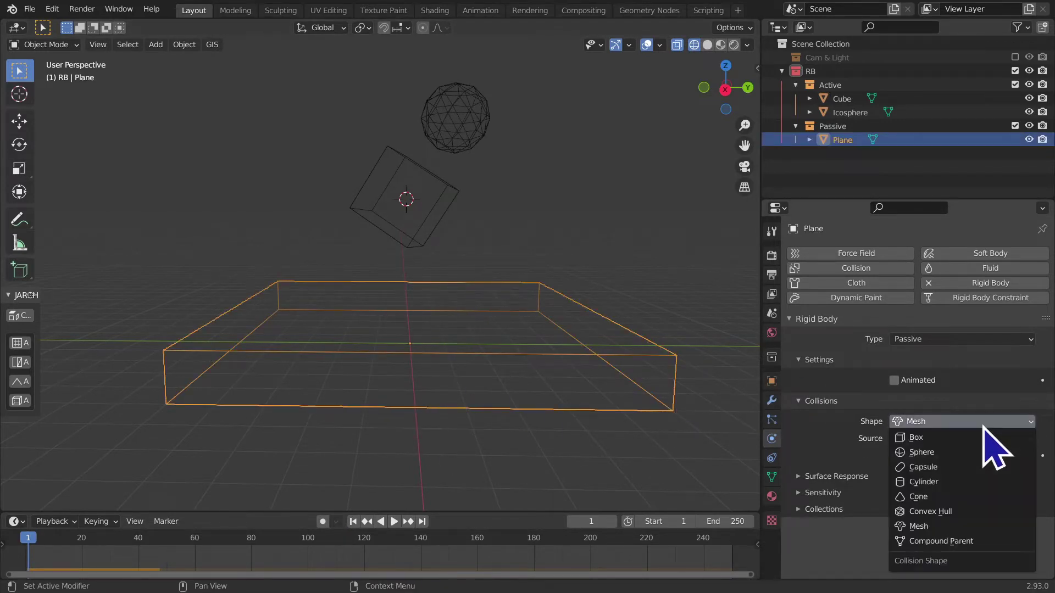
{"action": "left_click", "coordinate": [957, 528]}
{"action": "key", "text": "space"}
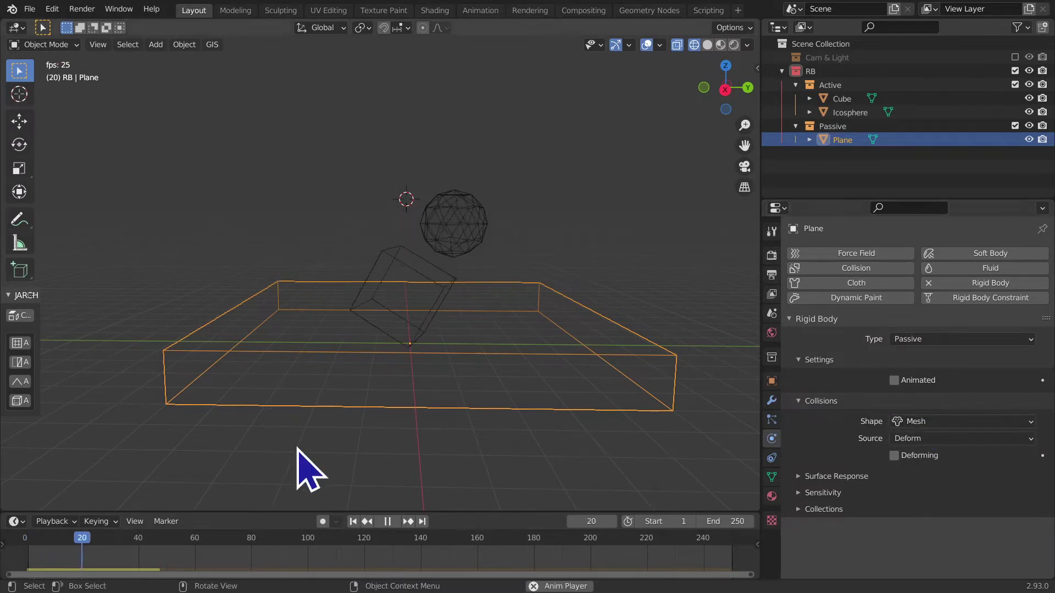
{"action": "left_click", "coordinate": [356, 522]}
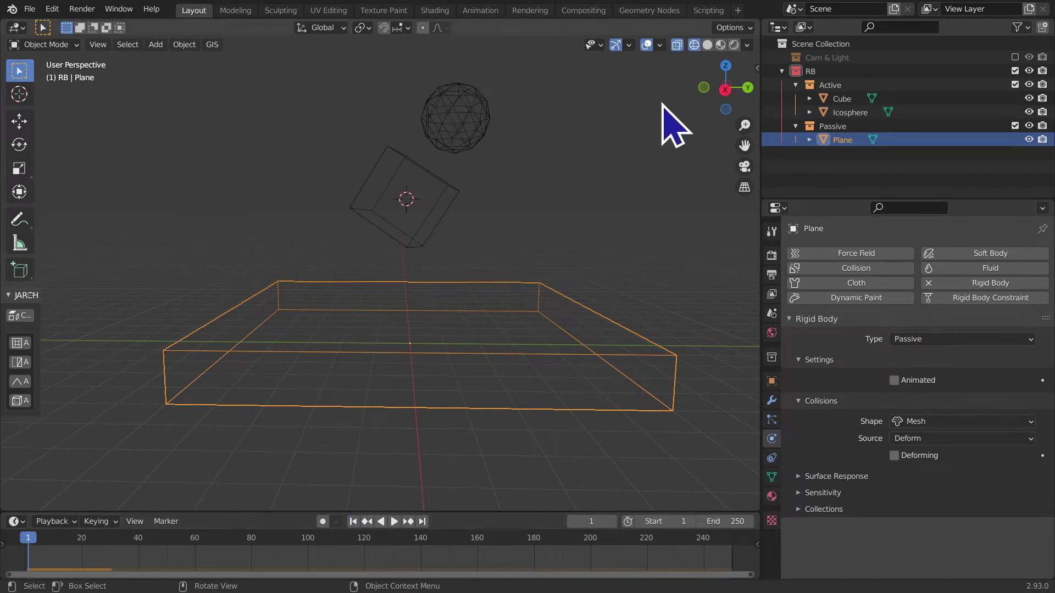
{"action": "left_click", "coordinate": [708, 44]}
Step: Try Convex Hull as the Plane's collision shape, inspect the landed objects, then rewind
{"action": "left_click", "coordinate": [956, 421]}
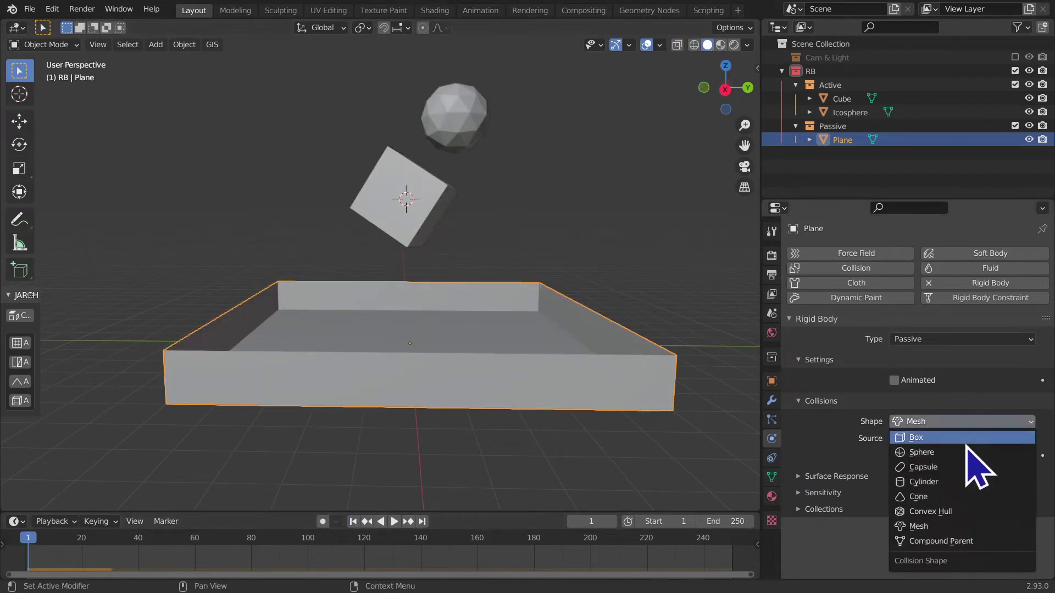
{"action": "left_click", "coordinate": [940, 512]}
{"action": "key", "text": "space"}
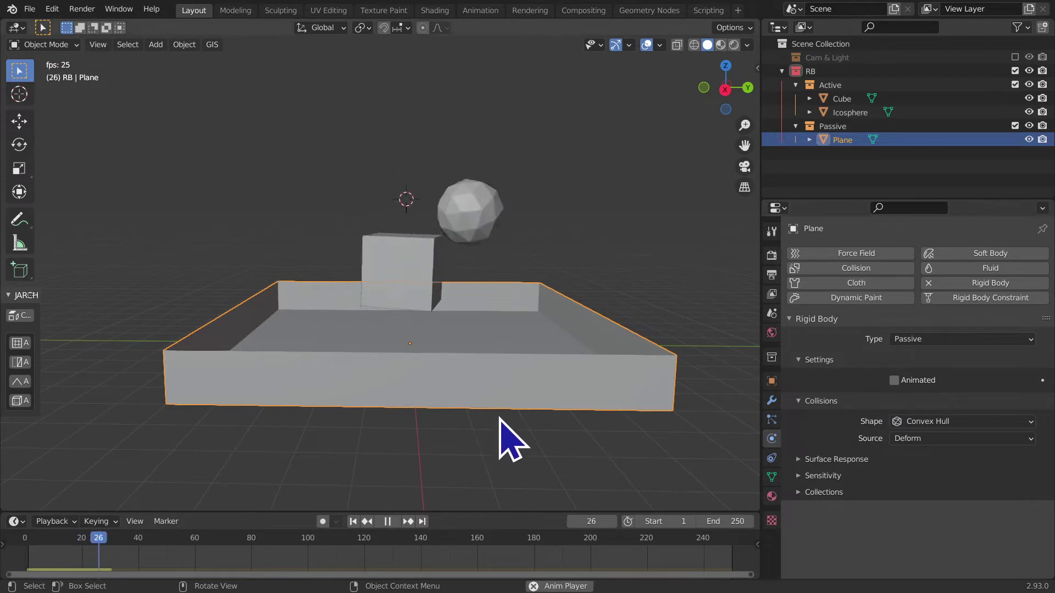
{"action": "key", "text": "space"}
{"action": "middle_click_drag", "start_coordinate": [530, 408], "coordinate": [582, 329]}
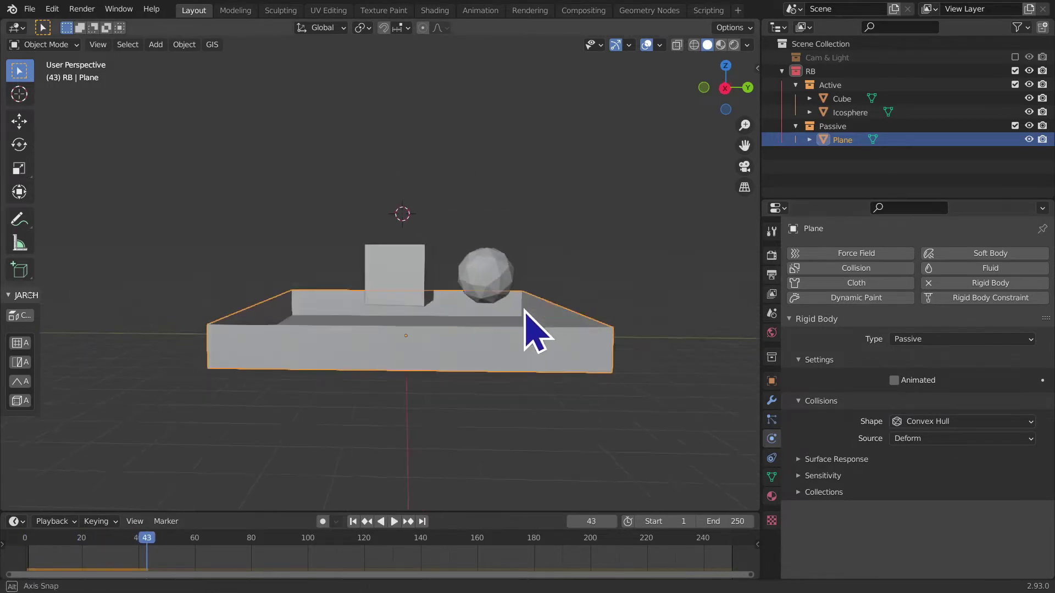
{"action": "scroll", "coordinate": [582, 330], "scroll_direction": "up", "scroll_amount": 5}
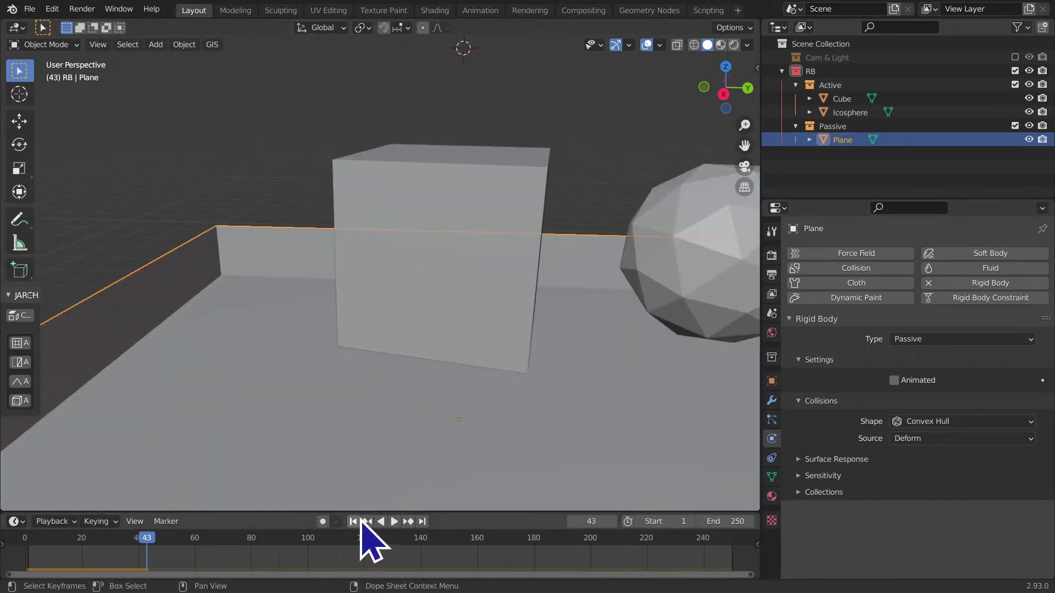
{"action": "left_click", "coordinate": [353, 521]}
Step: Set the Plane's collision shape back to Mesh and replay the drop
{"action": "left_click", "coordinate": [934, 421]}
{"action": "left_click", "coordinate": [941, 535]}
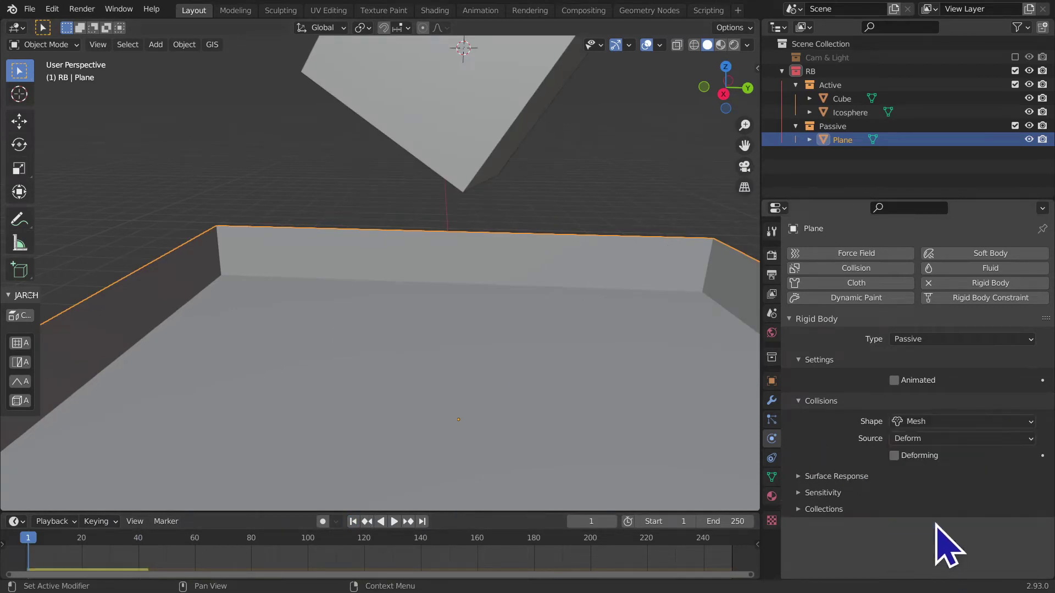
{"action": "scroll", "coordinate": [546, 431], "scroll_direction": "down", "scroll_amount": 5}
{"action": "key", "text": "space"}
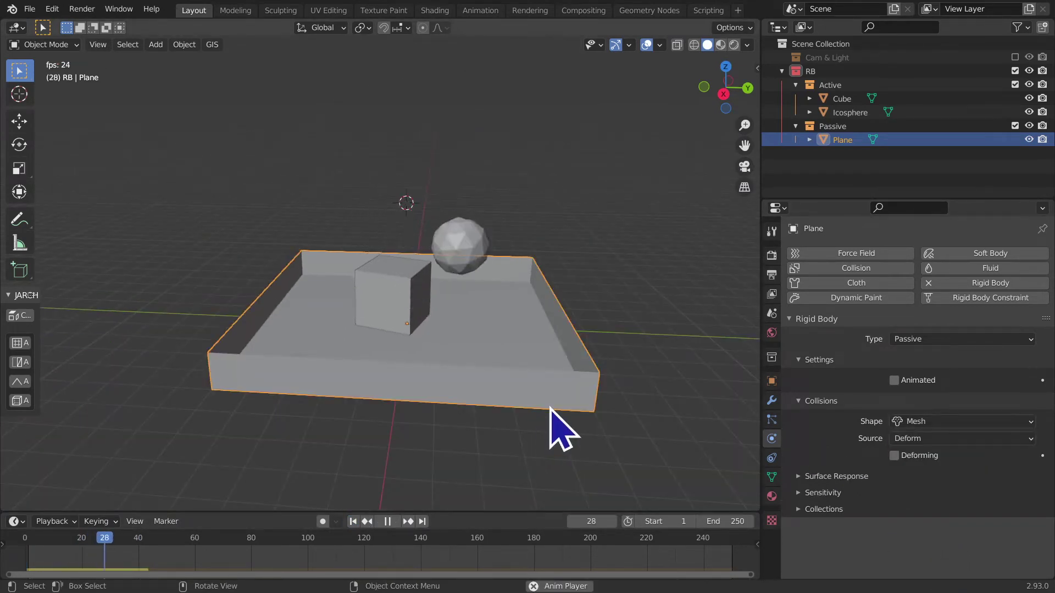
{"action": "key", "text": "space"}
{"action": "mouse_move", "coordinate": [627, 377]}
{"action": "middle_mouse_down"}
{"action": "mouse_move", "coordinate": [637, 395]}
{"action": "mouse_move", "coordinate": [632, 380]}
{"action": "middle_mouse_up"}
Step: Deselect the Plane, reframe the tray, and confirm its collision shape stays Mesh
{"action": "left_click", "coordinate": [609, 67]}
{"action": "left_click_drag", "start_coordinate": [744, 145], "coordinate": [748, 167]}
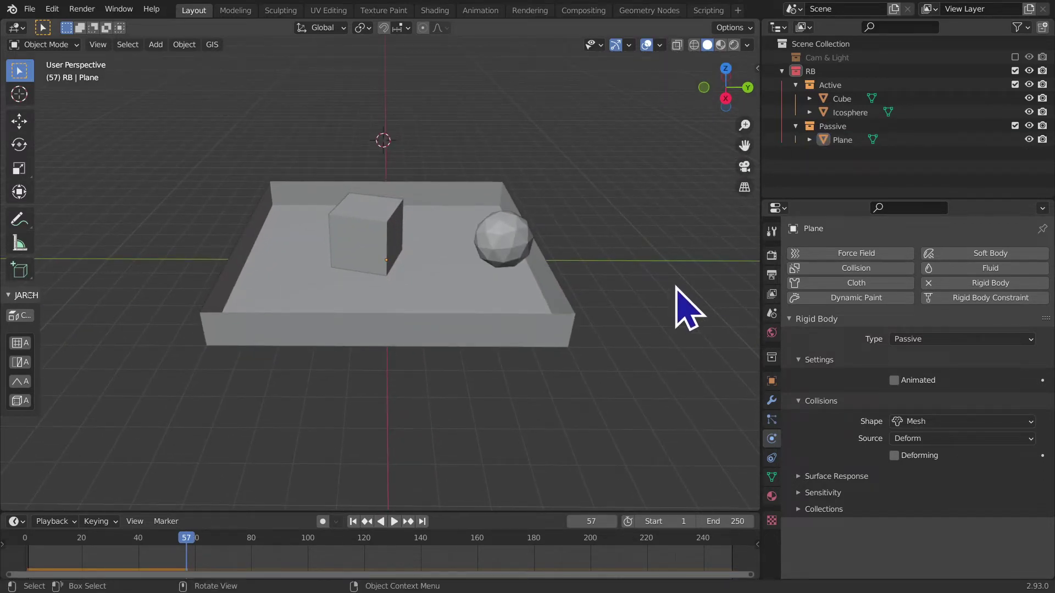
{"action": "left_click", "coordinate": [956, 422]}
{"action": "mouse_move", "coordinate": [436, 365]}
{"action": "middle_mouse_down"}
{"action": "mouse_move", "coordinate": [423, 345]}
{"action": "mouse_move", "coordinate": [439, 324]}
{"action": "middle_mouse_up"}
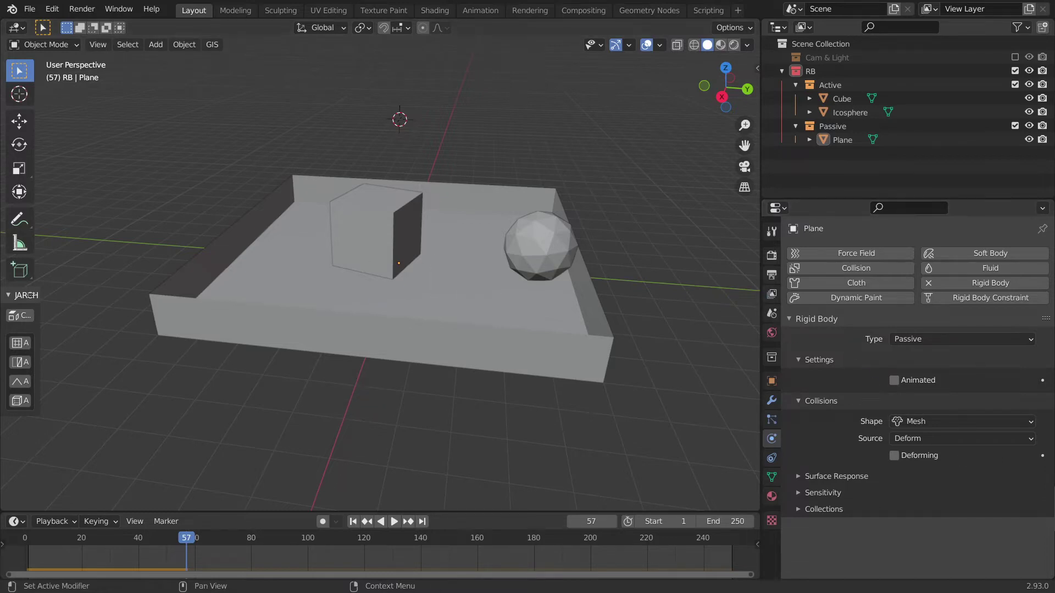
{"action": "left_click", "coordinate": [1028, 422]}
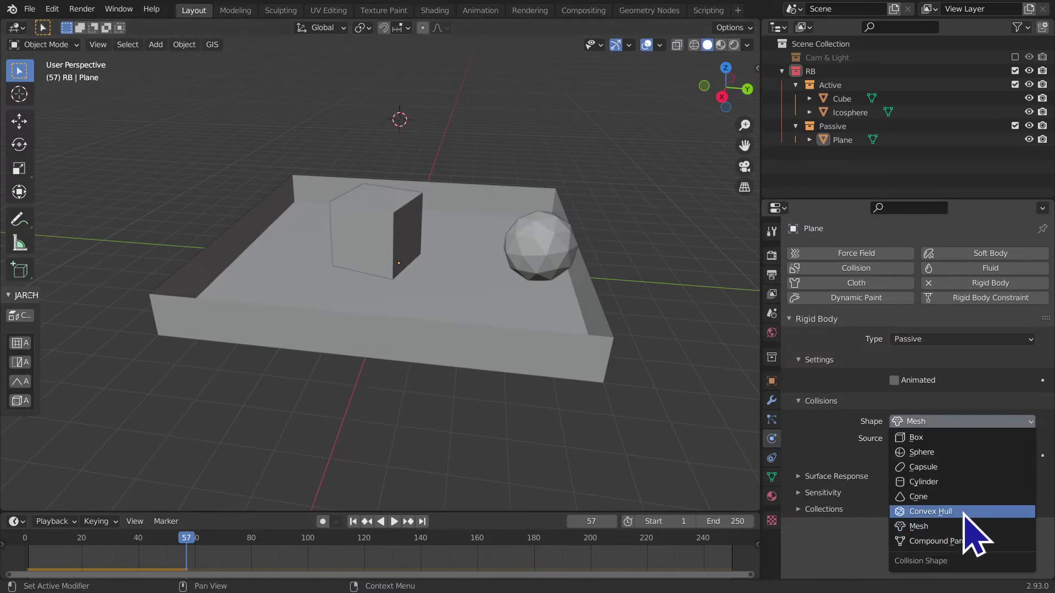
{"action": "left_click", "coordinate": [901, 526]}
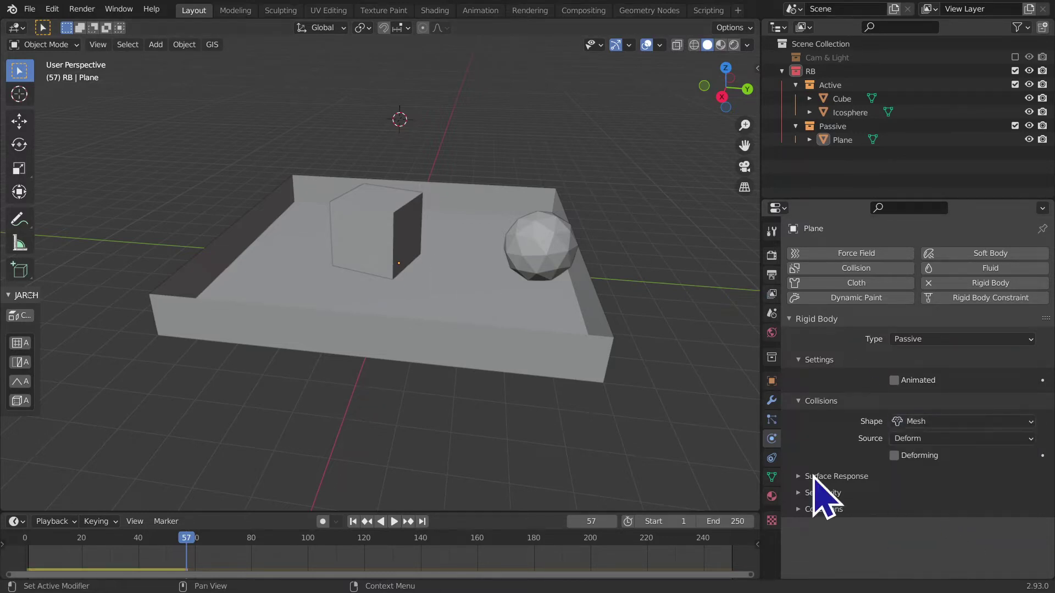
Step: Play the simulation and view it in wireframe from a straight side view
{"action": "left_click", "coordinate": [353, 522]}
{"action": "key", "text": "space"}
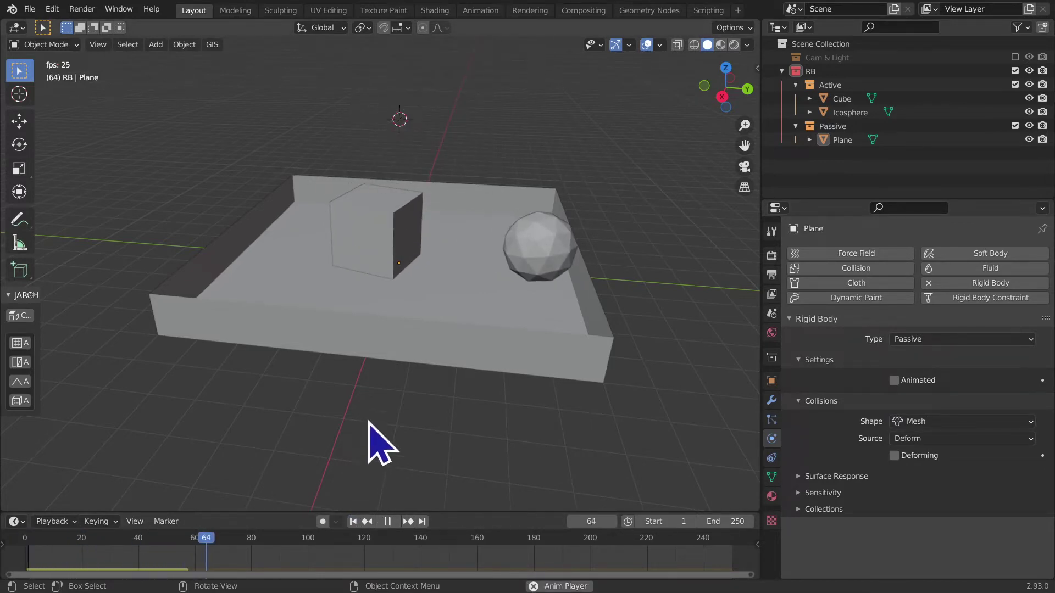
{"action": "middle_click_drag", "start_coordinate": [369, 452], "coordinate": [409, 373]}
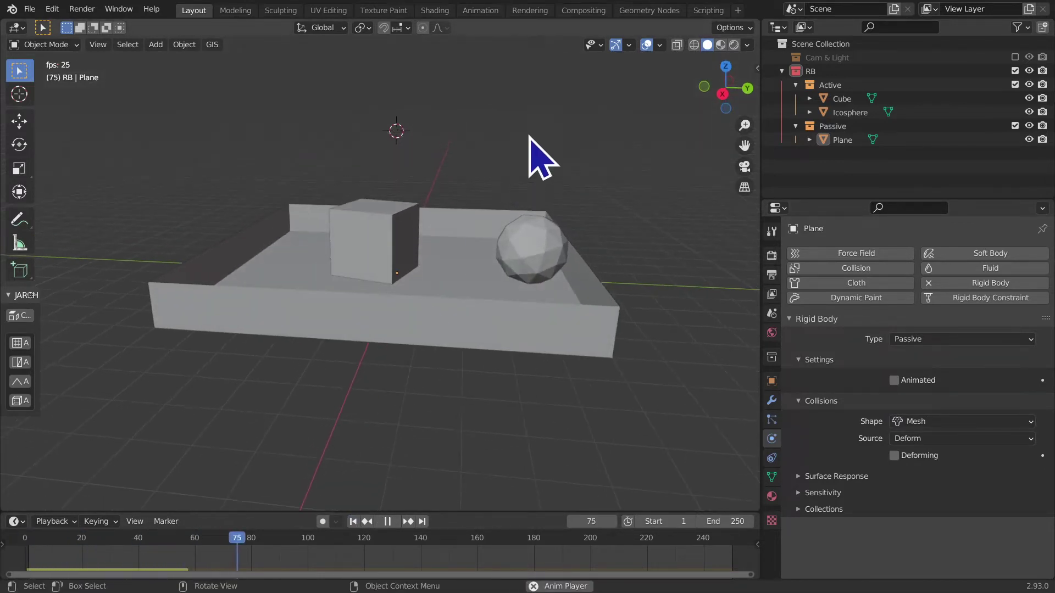
{"action": "left_click", "coordinate": [693, 45]}
{"action": "mouse_move", "coordinate": [617, 275]}
{"action": "middle_mouse_down"}
{"action": "mouse_move", "coordinate": [601, 198]}
{"action": "mouse_move", "coordinate": [588, 243]}
{"action": "middle_mouse_up"}
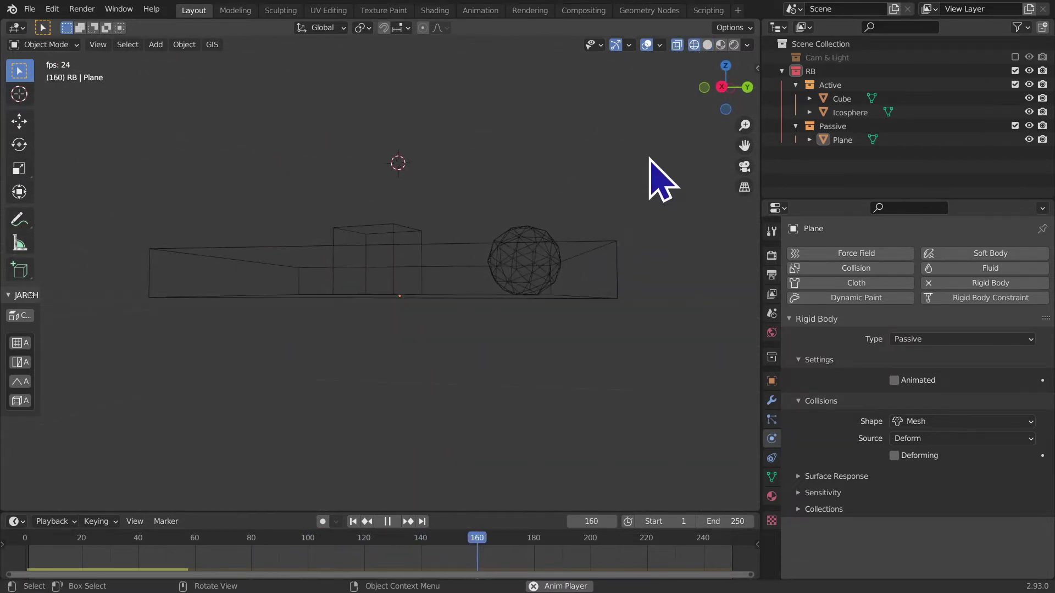
{"action": "left_click", "coordinate": [714, 91]}
Step: Set the animation end frame to 100, replay the shortened animation and rewind
{"action": "left_click", "coordinate": [353, 521]}
{"action": "key", "text": "space"}
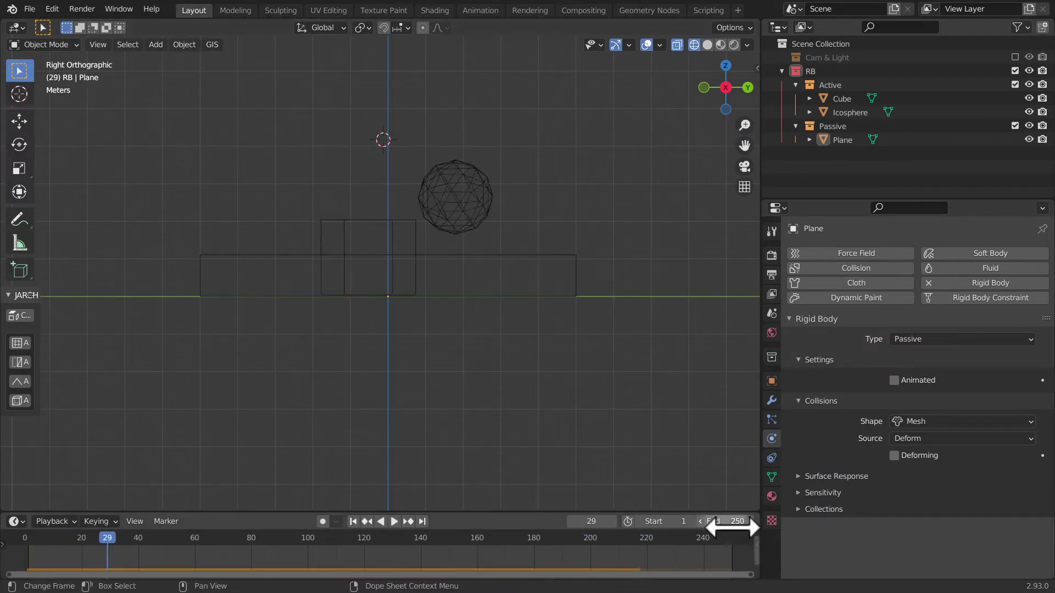
{"action": "type", "text": "100"}
{"action": "key", "text": "Return"}
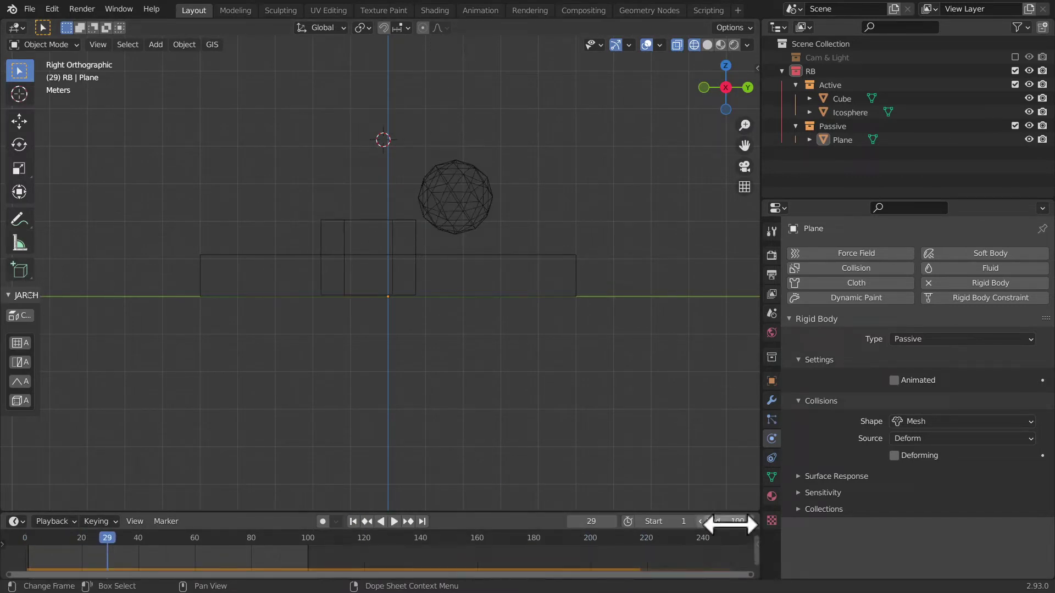
{"action": "key", "text": "space"}
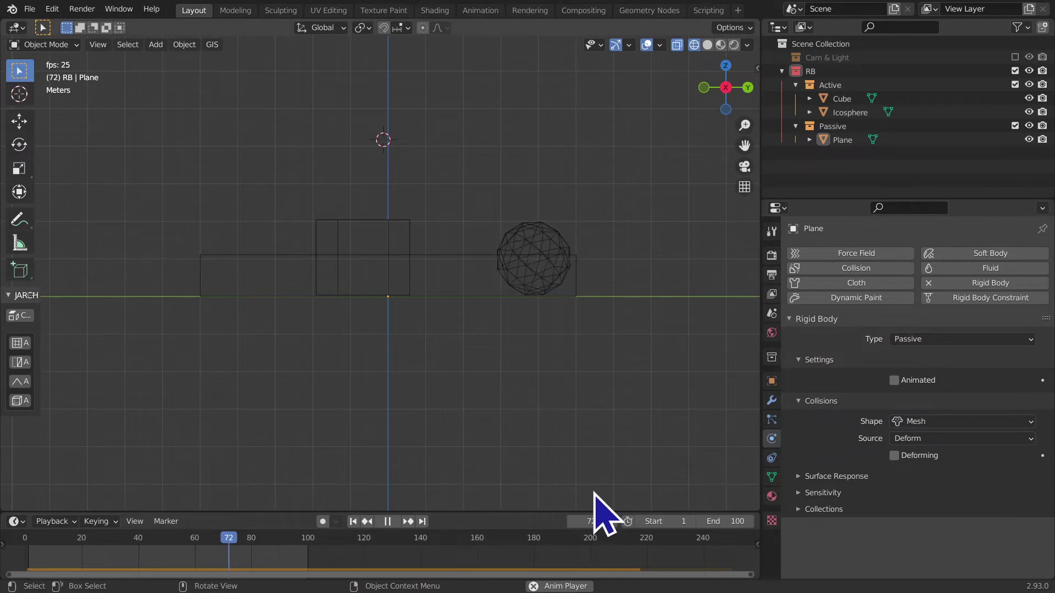
{"action": "key", "text": "space"}
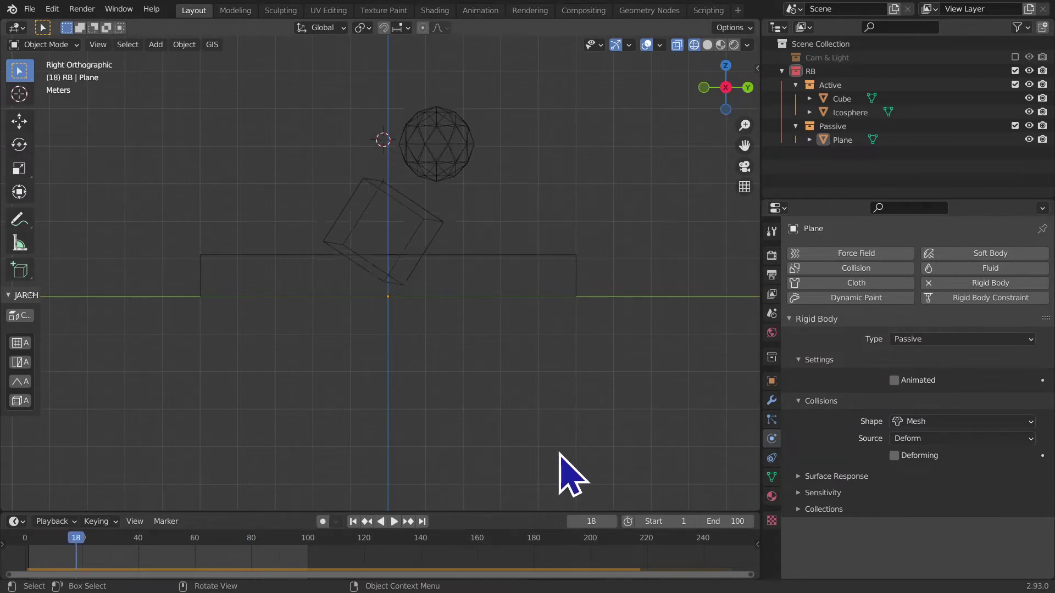
{"action": "left_click", "coordinate": [354, 522]}
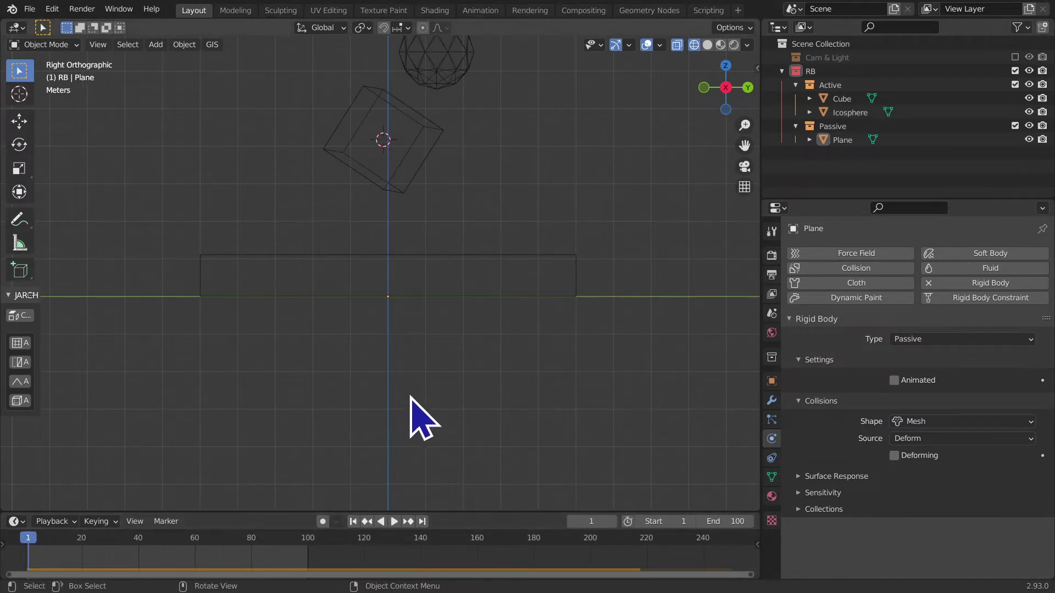
Step: Reframe the falling objects and select the Cube, then the Icosphere
{"action": "left_click_drag", "start_coordinate": [744, 145], "coordinate": [732, 191]}
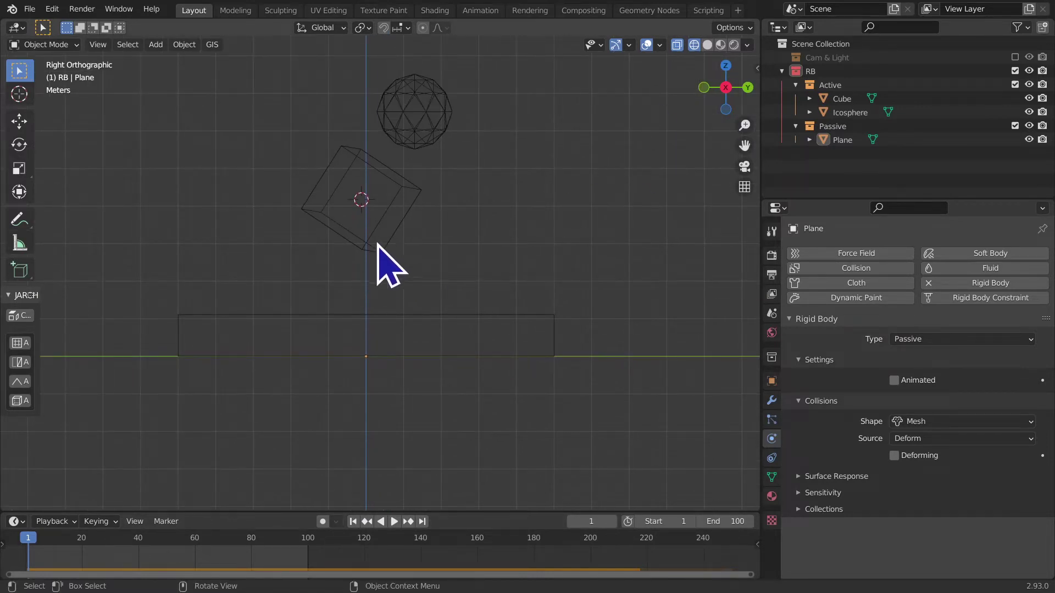
{"action": "left_click", "coordinate": [378, 245]}
{"action": "left_click", "coordinate": [445, 118]}
Step: Adjust the selection, review the Icosphere's Convex Hull collision shape, test-drop and rewind
{"action": "left_click", "coordinate": [512, 241]}
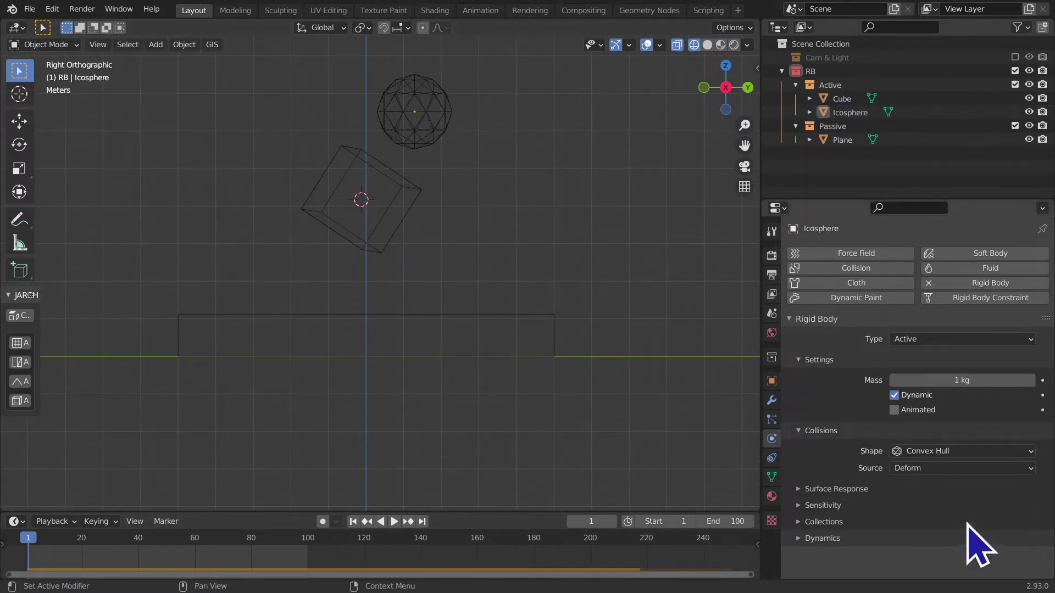
{"action": "left_click_drag", "start_coordinate": [388, 295], "coordinate": [250, 2]}
{"action": "left_click", "coordinate": [463, 150]}
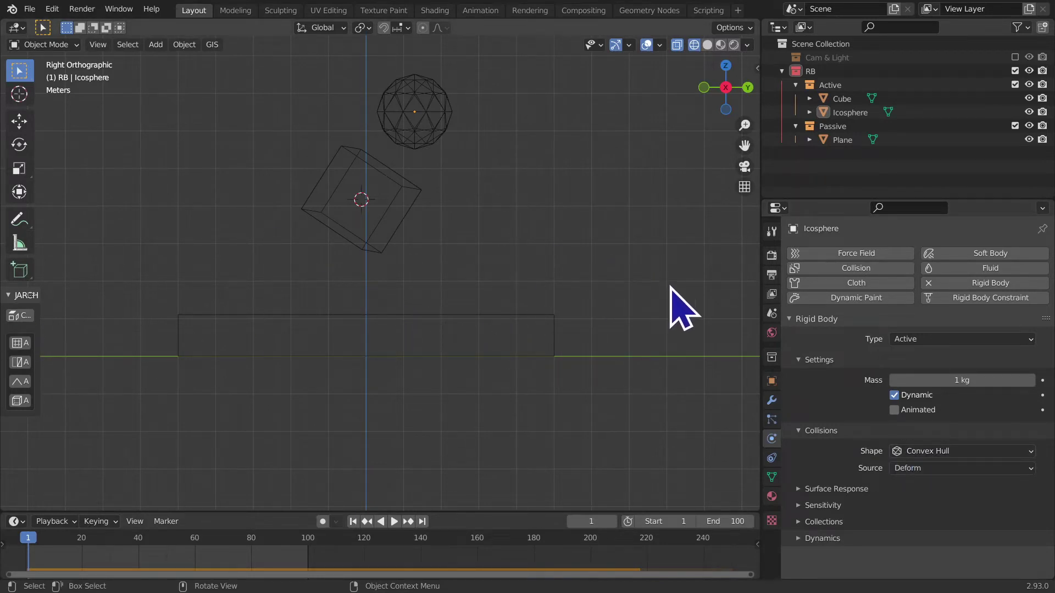
{"action": "left_click", "coordinate": [937, 452]}
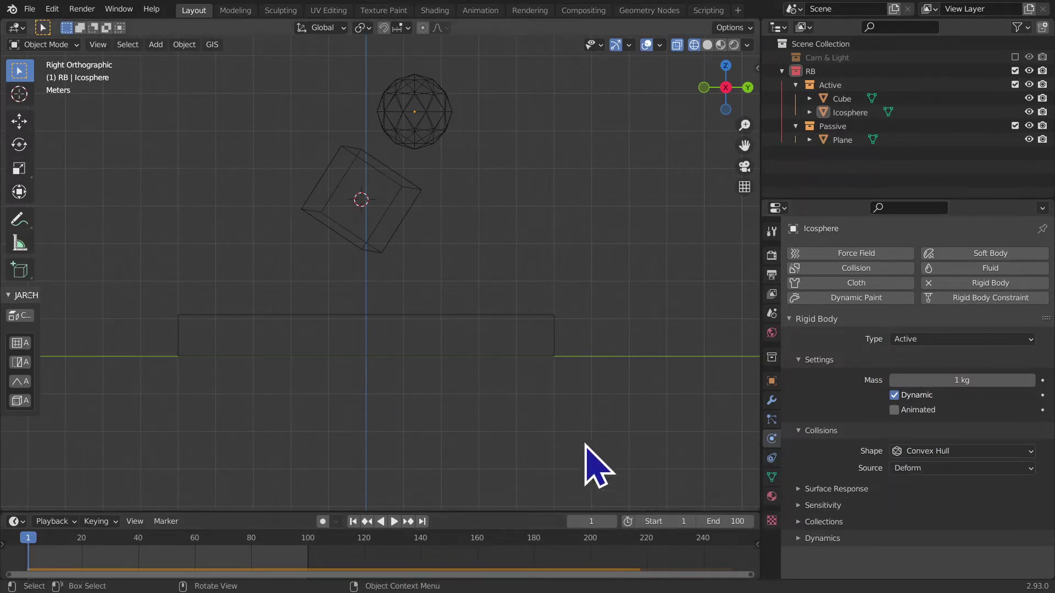
{"action": "key", "text": "space"}
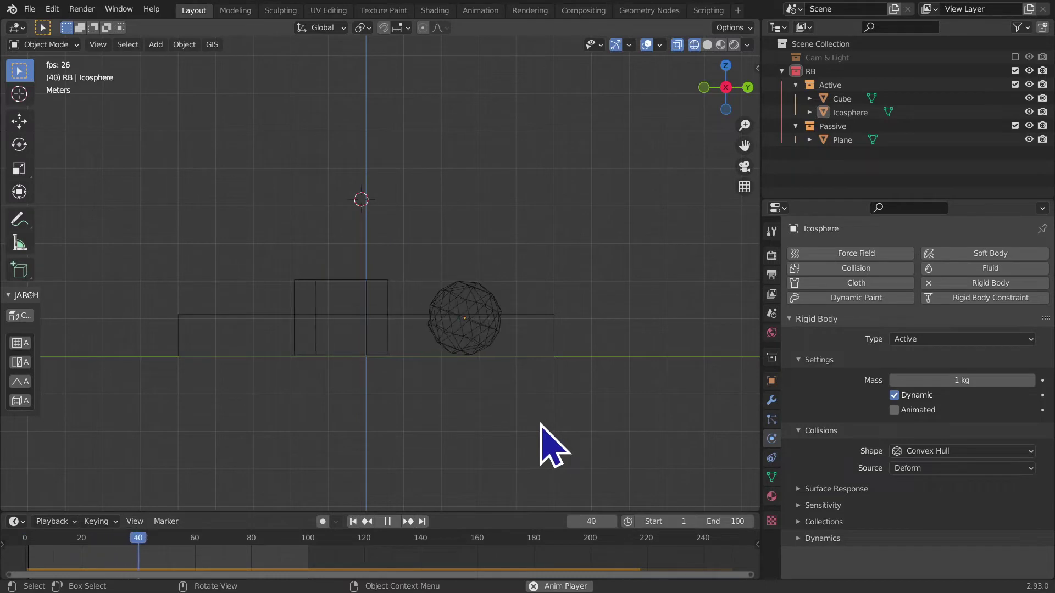
{"action": "key", "text": "space"}
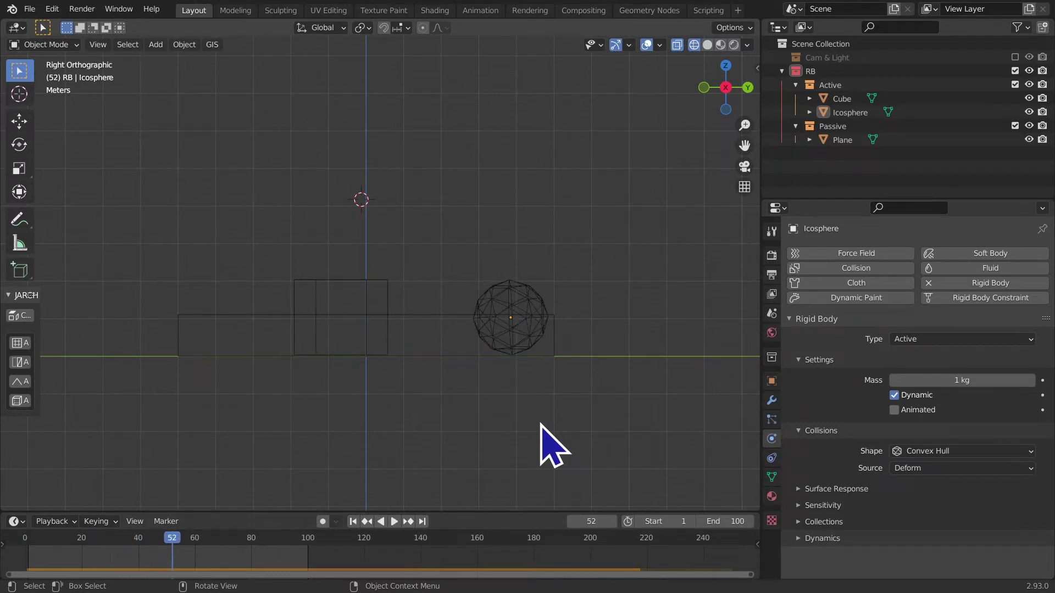
{"action": "left_click", "coordinate": [356, 521]}
Step: Reselect the Icosphere, confirm its Convex Hull shape, and replay its fall from frame 1
{"action": "key", "text": "space"}
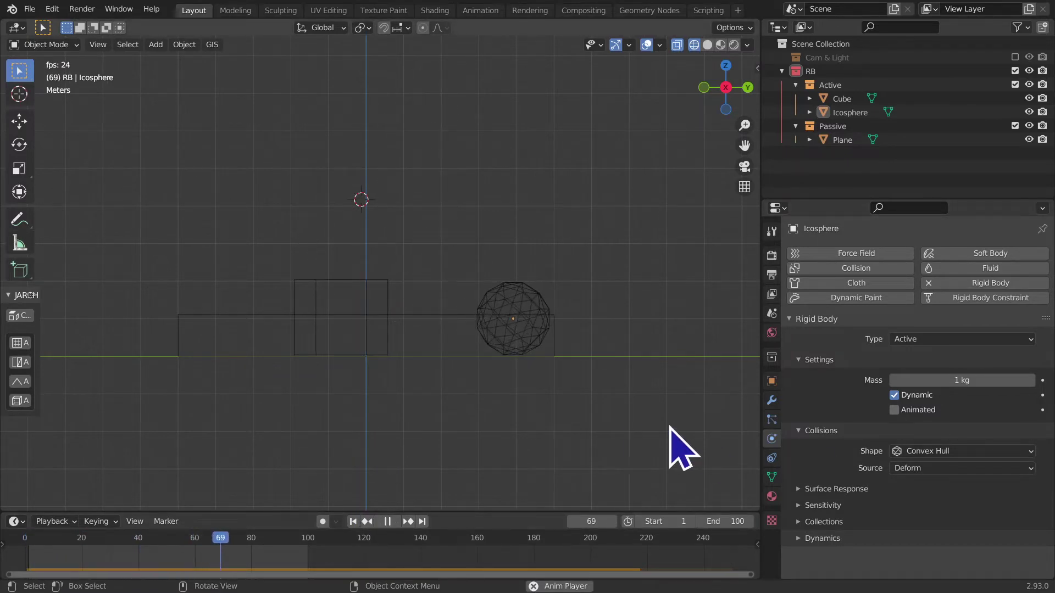
{"action": "key", "text": "space"}
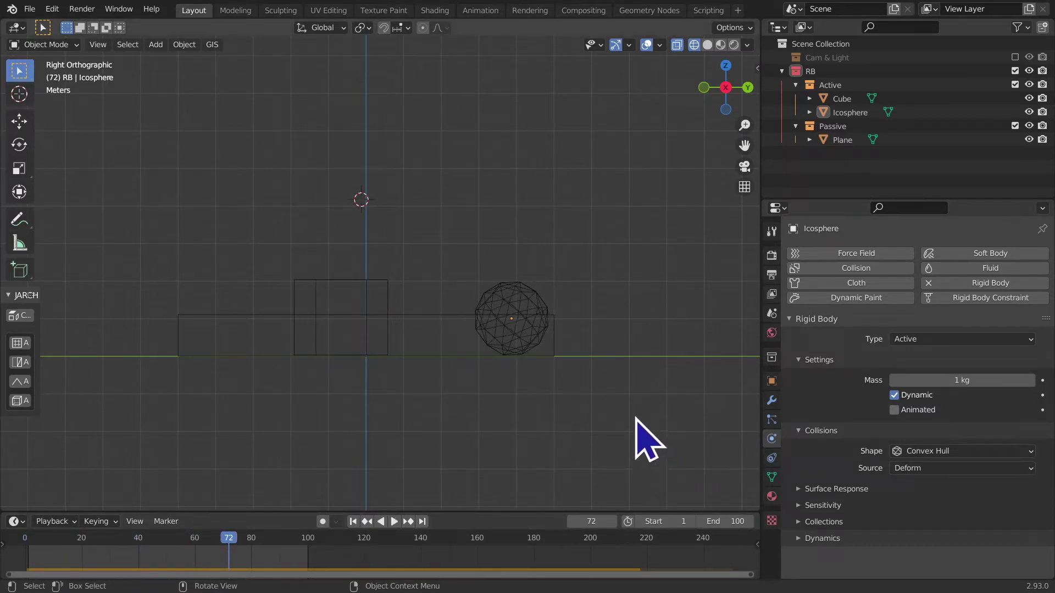
{"action": "left_click", "coordinate": [542, 309]}
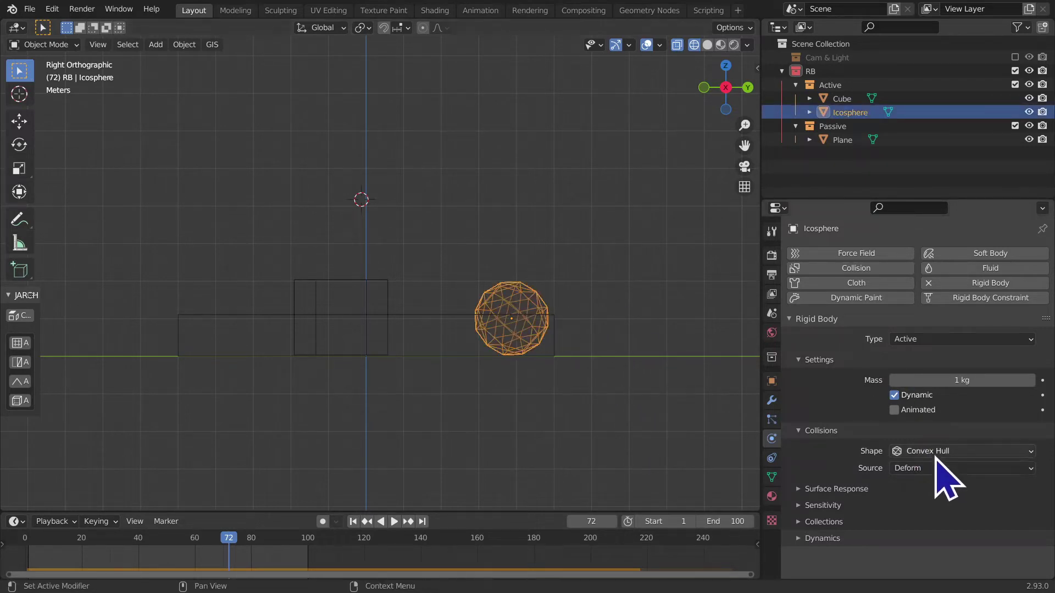
{"action": "left_click", "coordinate": [934, 452]}
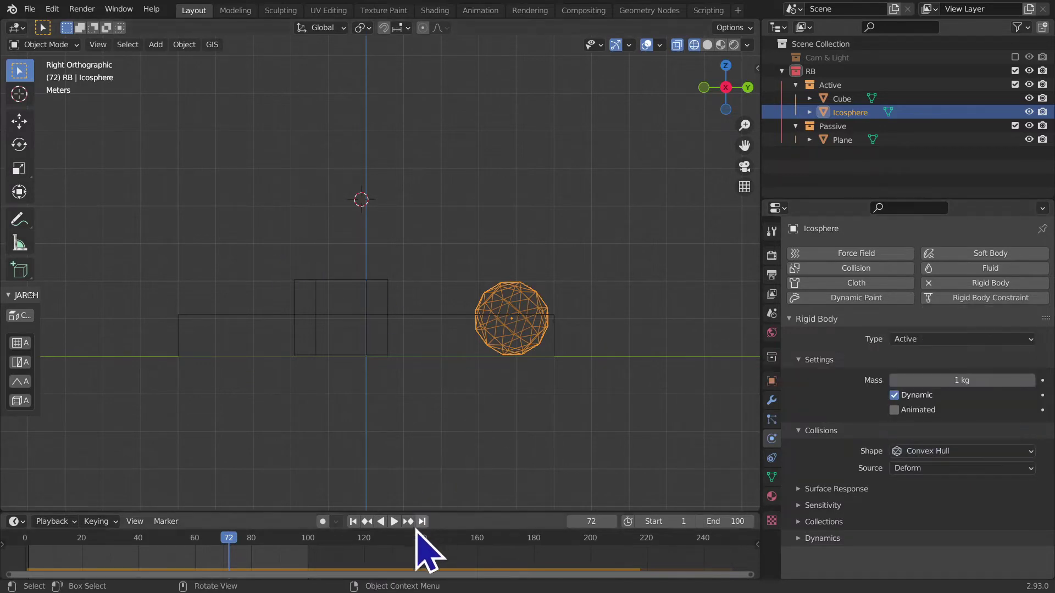
{"action": "left_click", "coordinate": [353, 522]}
{"action": "key", "text": "space"}
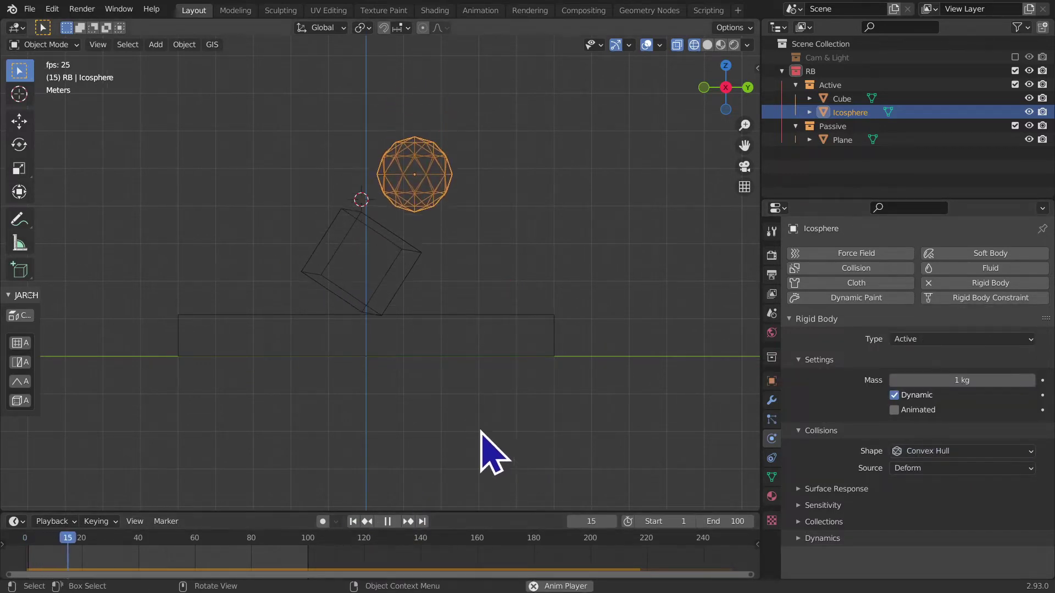
{"action": "left_click", "coordinate": [354, 522]}
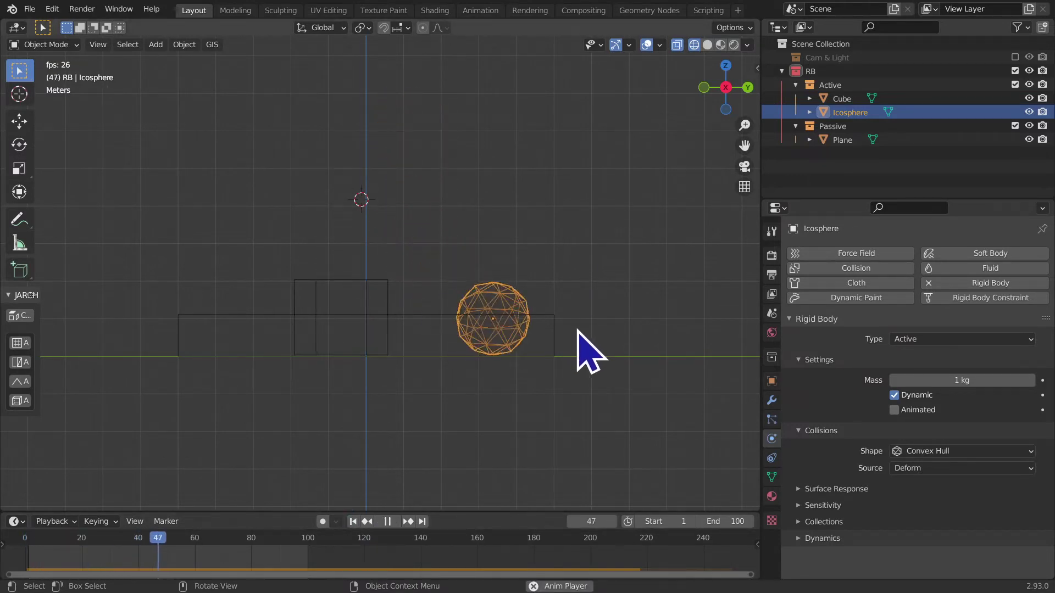
{"action": "key", "text": "space"}
{"action": "left_click", "coordinate": [354, 522]}
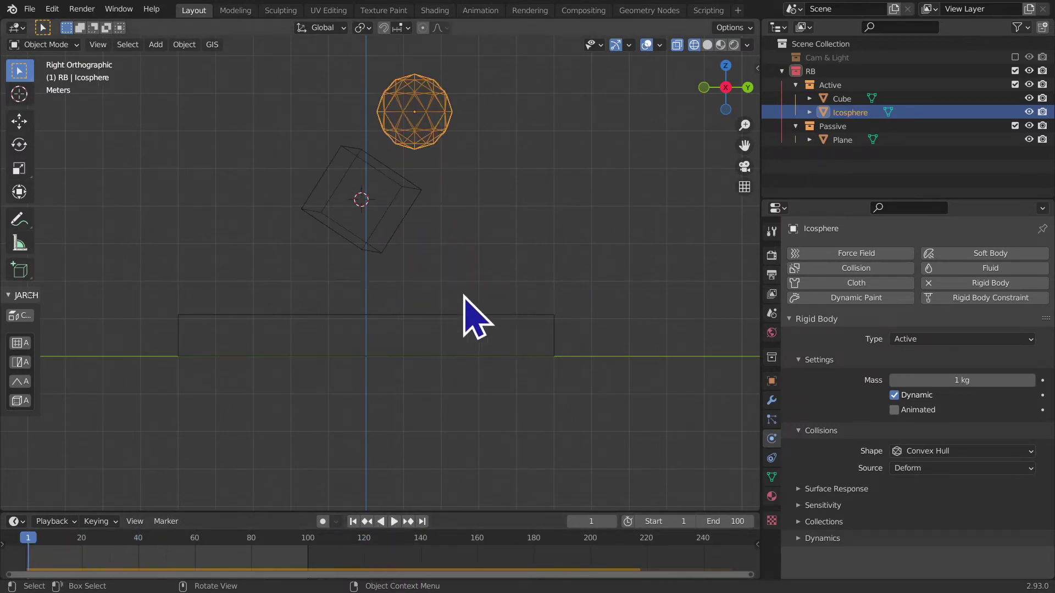
{"action": "left_click", "coordinate": [483, 356]}
Step: Switch the Plane's collision shape to Convex Hull and play until objects rest at frame 45
{"action": "left_click", "coordinate": [904, 421]}
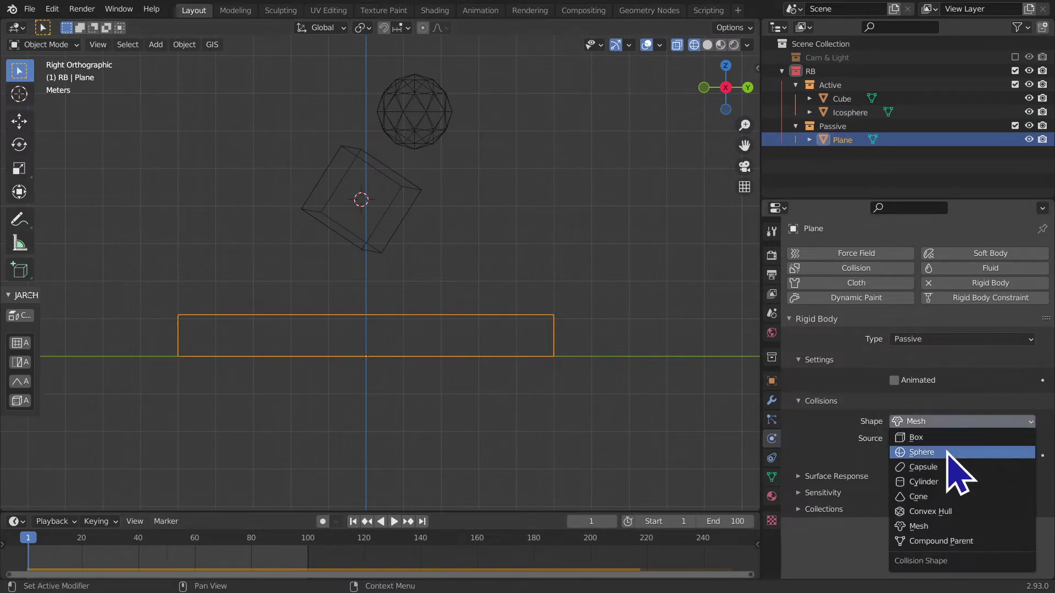
{"action": "left_click", "coordinate": [930, 512]}
{"action": "key", "text": "space"}
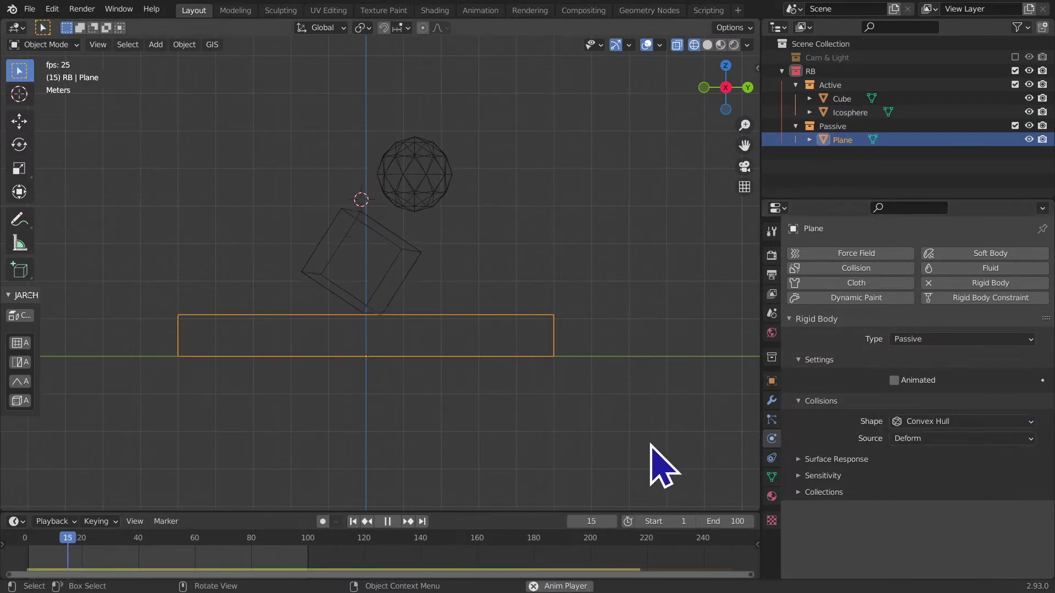
{"action": "key", "text": "space"}
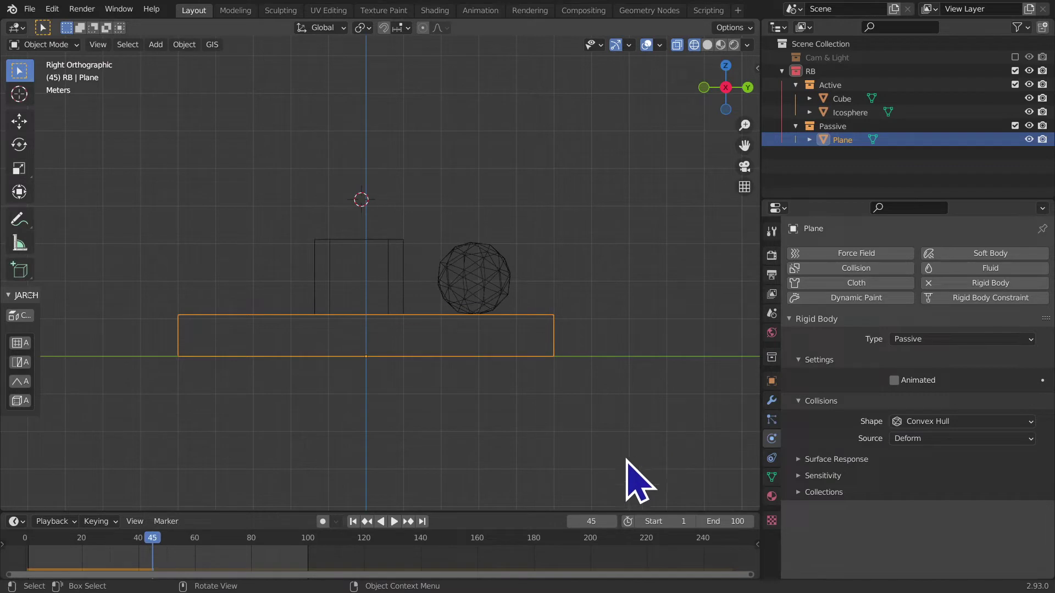
{"action": "middle_click_drag", "start_coordinate": [560, 349], "coordinate": [544, 364]}
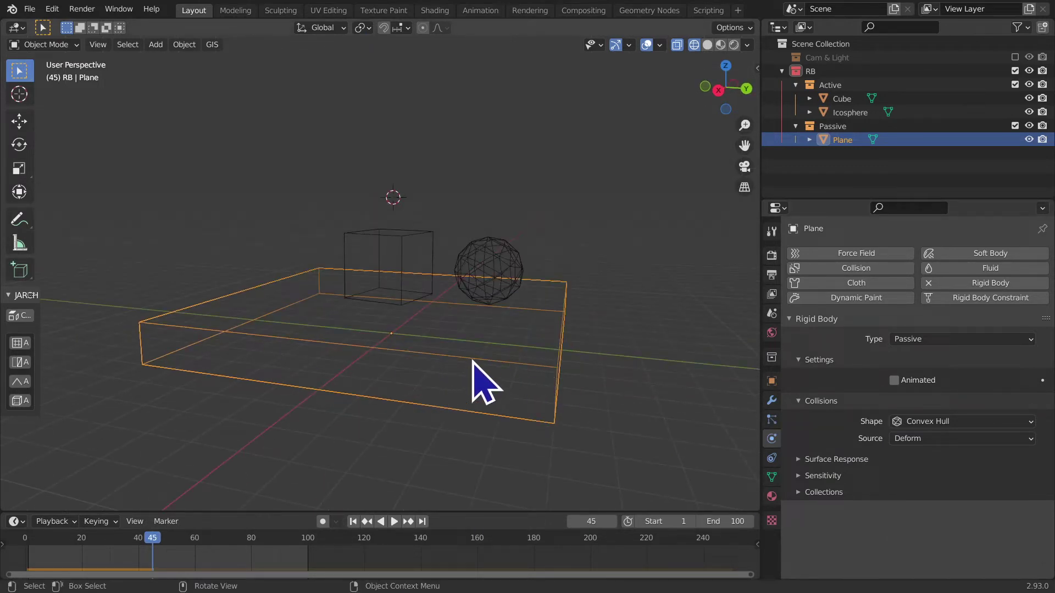
{"action": "left_click", "coordinate": [405, 288]}
{"action": "left_click", "coordinate": [940, 451]}
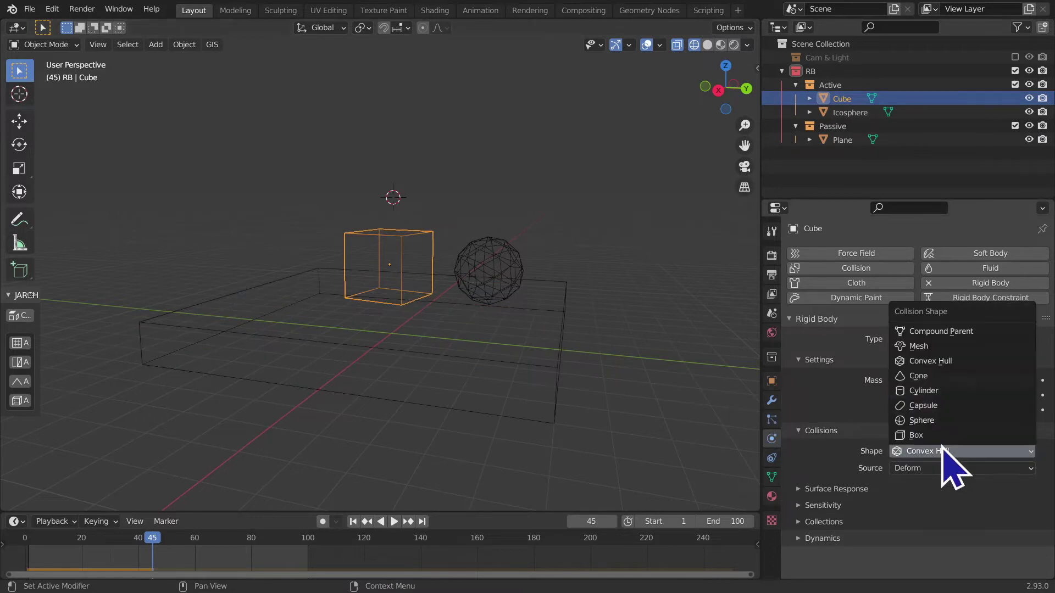
Step: Set the Cube's collision shape to Cone and replay the drop from frame 1, orbiting to watch
{"action": "left_click", "coordinate": [938, 378]}
{"action": "left_click", "coordinate": [394, 521]}
{"action": "left_click", "coordinate": [352, 521]}
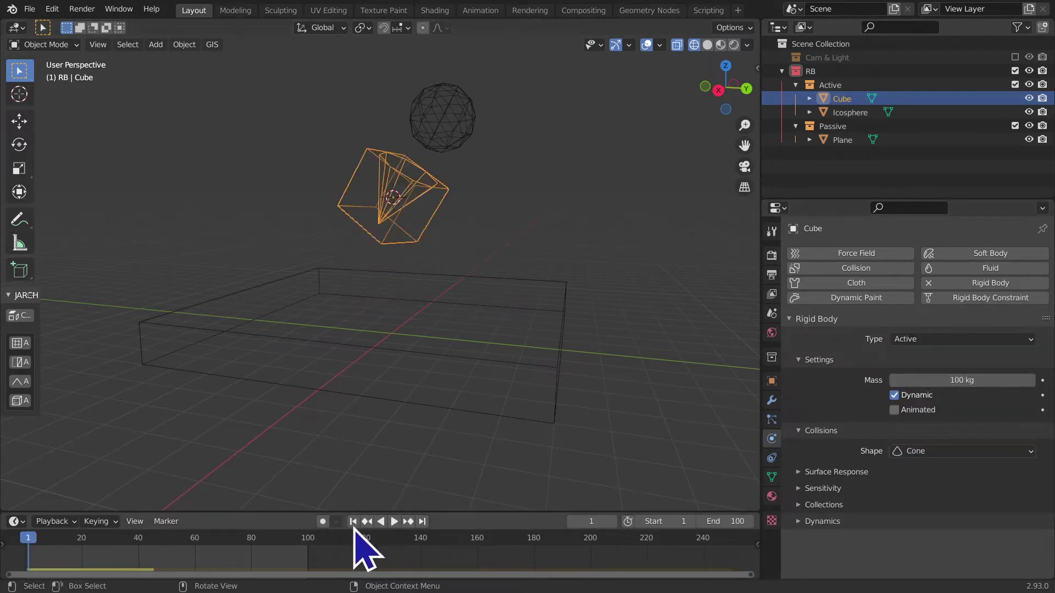
{"action": "mouse_move", "coordinate": [415, 487]}
{"action": "middle_mouse_down"}
{"action": "mouse_move", "coordinate": [453, 477]}
{"action": "mouse_move", "coordinate": [396, 471]}
{"action": "mouse_move", "coordinate": [734, 435]}
{"action": "mouse_move", "coordinate": [641, 447]}
{"action": "mouse_move", "coordinate": [459, 424]}
{"action": "middle_mouse_up"}
{"action": "key", "text": "space"}
{"action": "scroll", "coordinate": [459, 424], "scroll_direction": "up", "scroll_amount": 2}
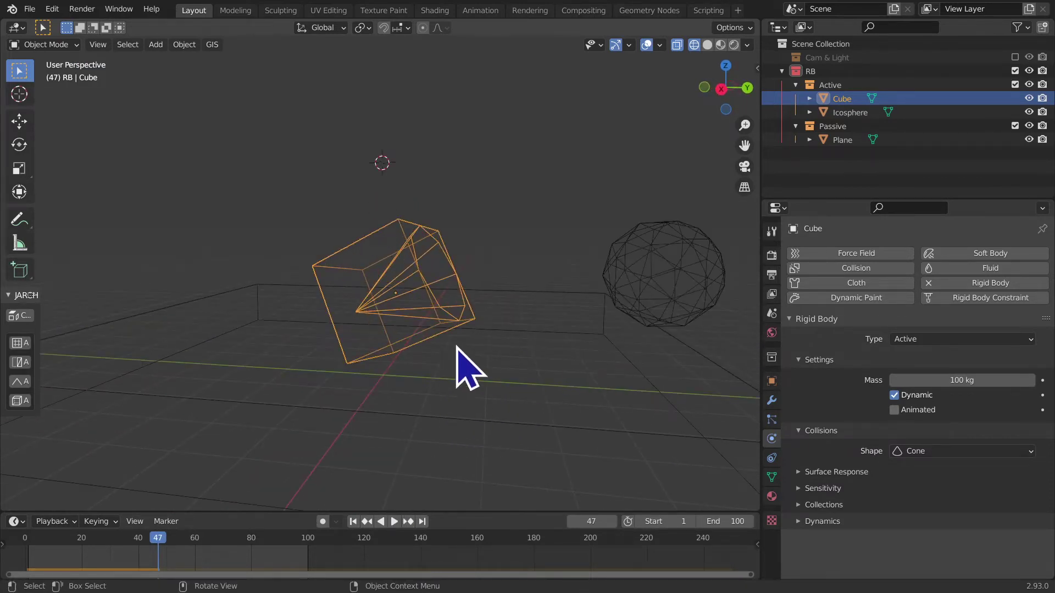
{"action": "mouse_move", "coordinate": [466, 369]}
{"action": "middle_mouse_down"}
{"action": "mouse_move", "coordinate": [321, 384]}
{"action": "mouse_move", "coordinate": [181, 379]}
{"action": "middle_mouse_up"}
{"action": "middle_click_drag", "start_coordinate": [495, 385], "coordinate": [511, 377]}
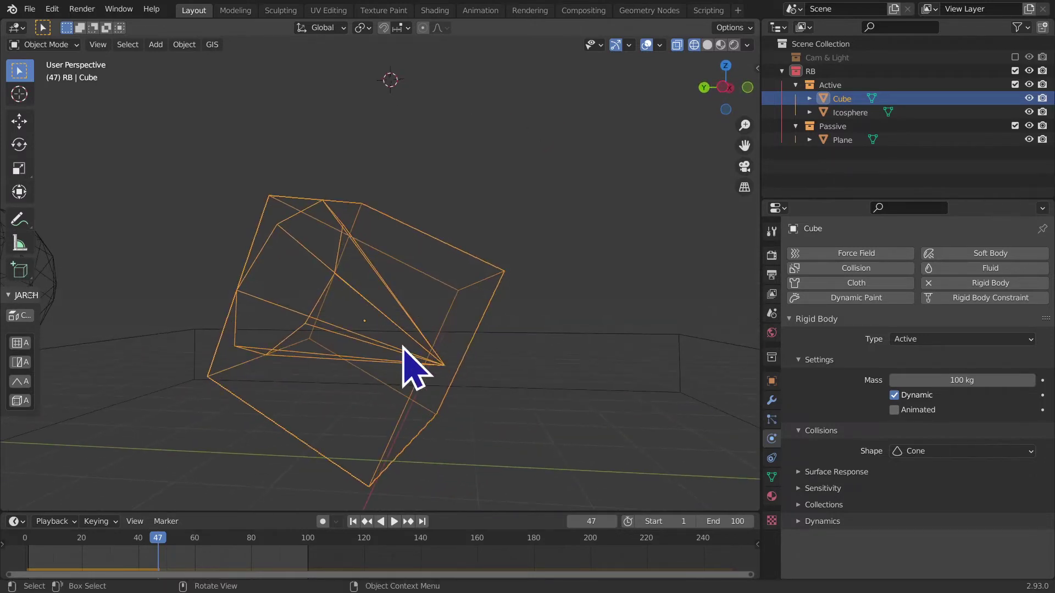
Step: Switch the Cube's collision shape to Convex Hull and rewind to frame 1
{"action": "left_click", "coordinate": [959, 451]}
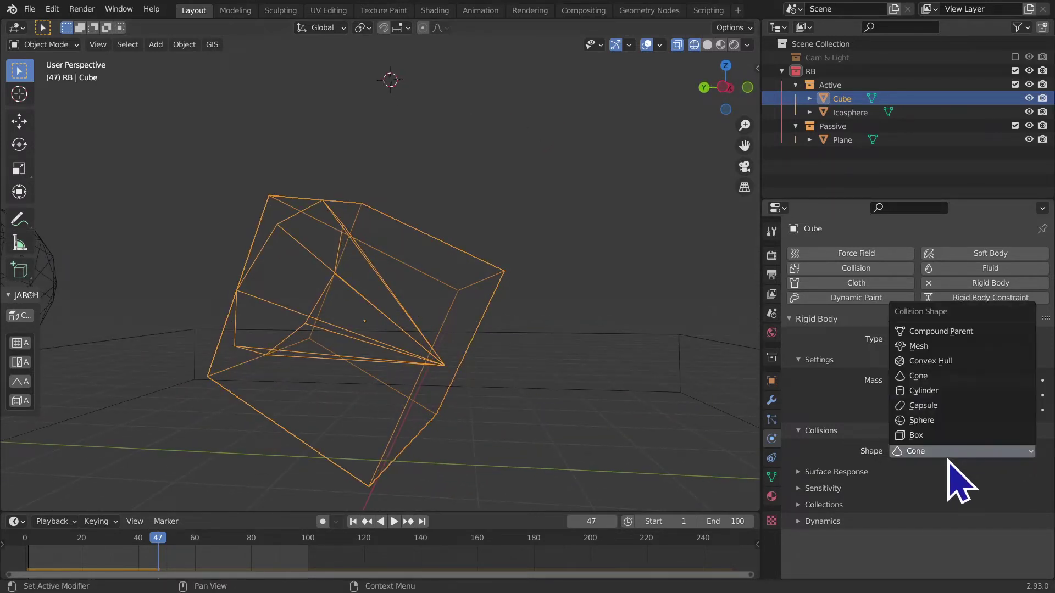
{"action": "left_click", "coordinate": [941, 362]}
{"action": "left_click", "coordinate": [352, 521]}
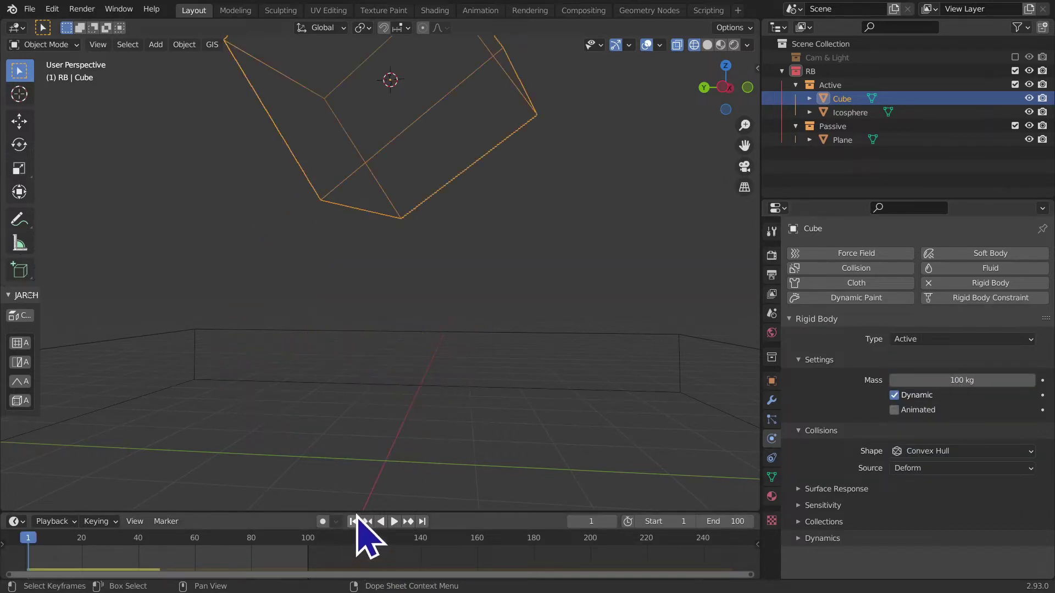
Step: View the scene from the side, play the Convex Hull drop, and rewind to frame 1
{"action": "left_click", "coordinate": [957, 451]}
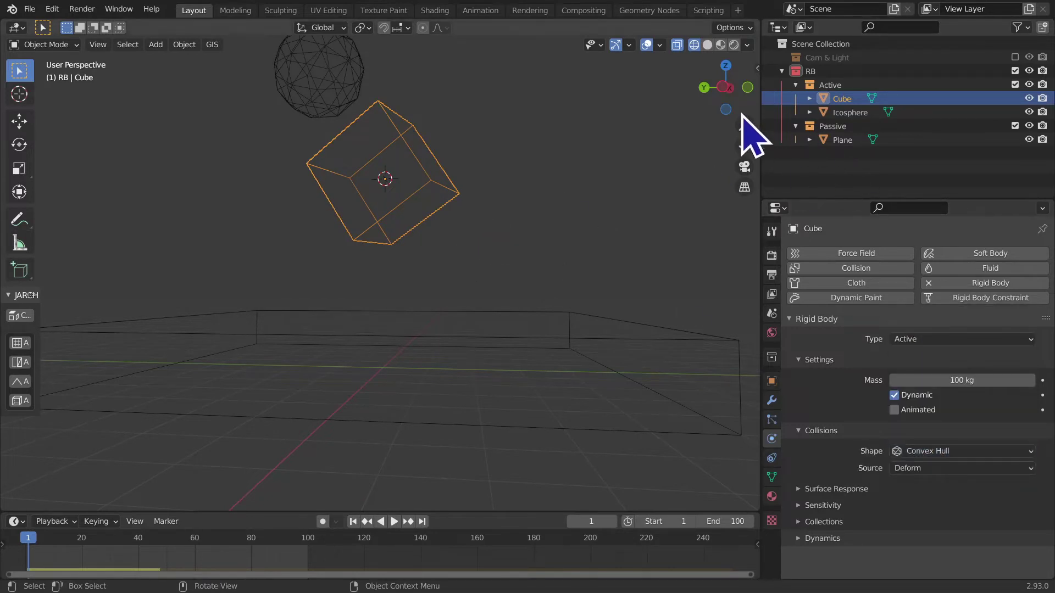
{"action": "left_click", "coordinate": [705, 88]}
{"action": "left_click", "coordinate": [519, 429]}
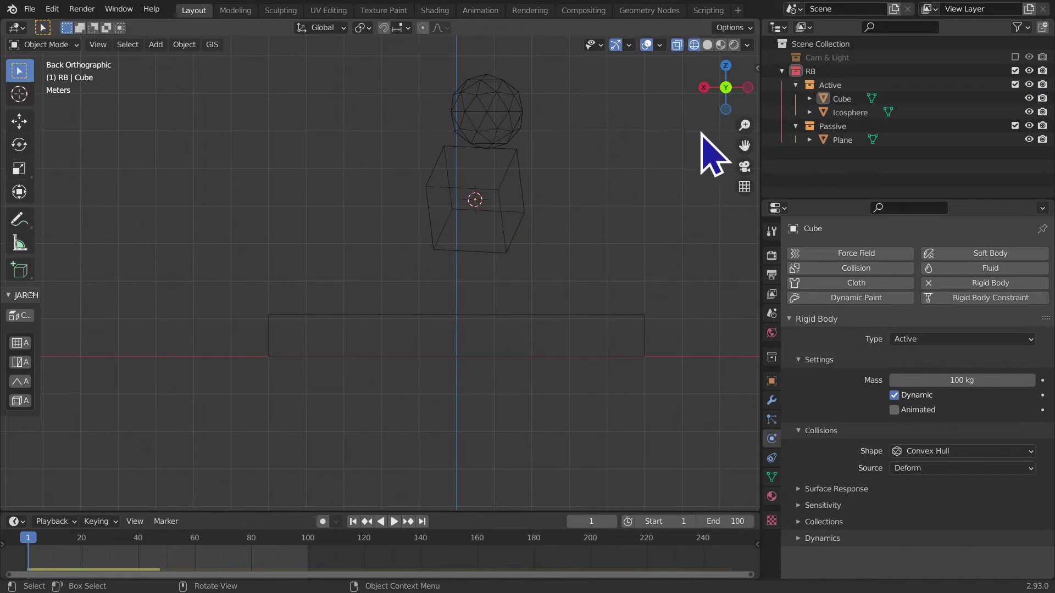
{"action": "left_click", "coordinate": [704, 89]}
{"action": "key", "text": "space"}
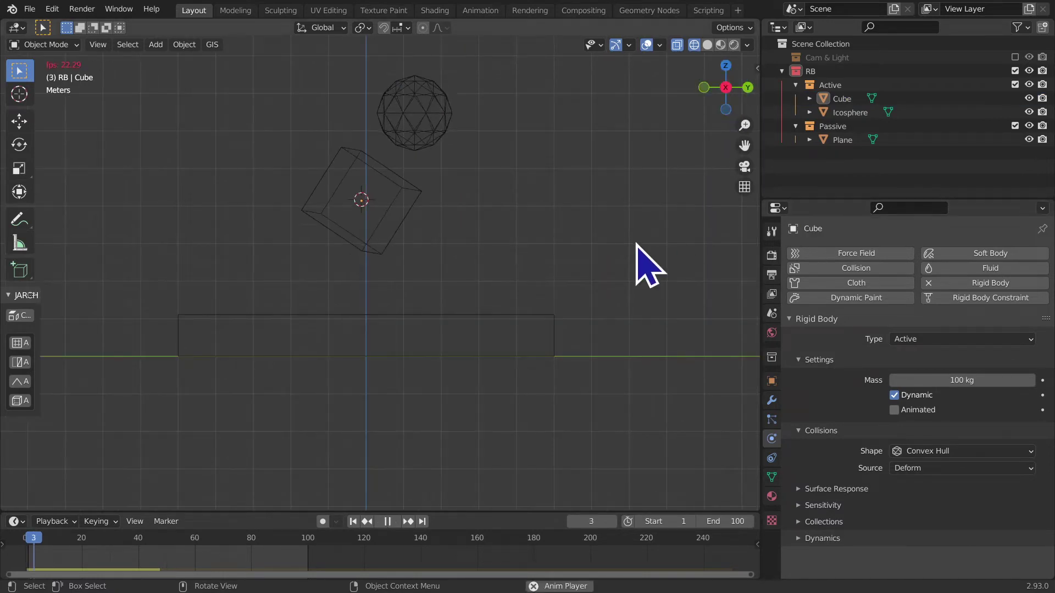
{"action": "key", "text": "space"}
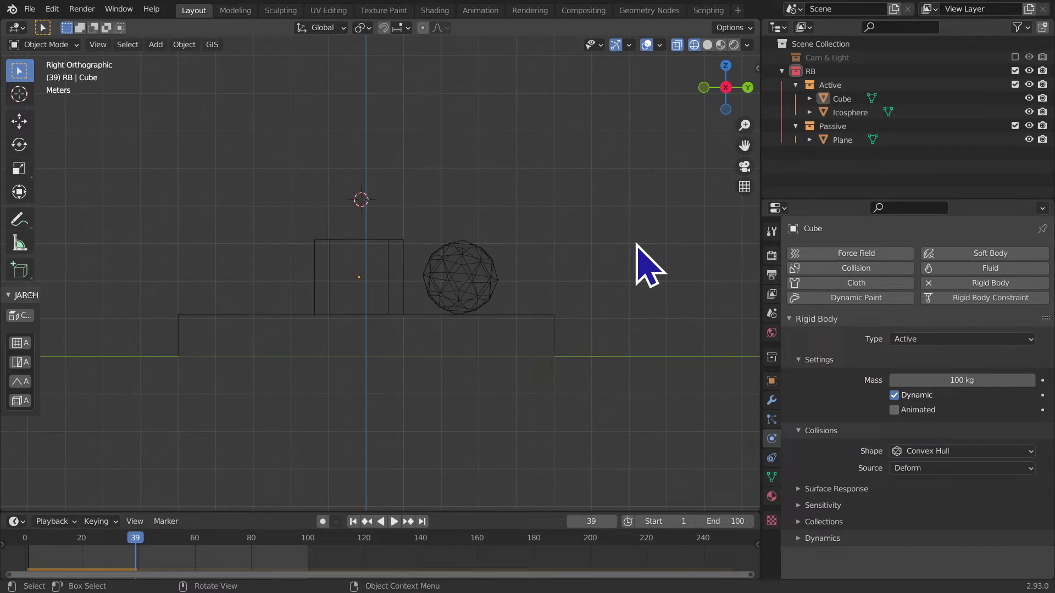
{"action": "left_click", "coordinate": [353, 521]}
Step: Set the Cube's collision shape to Mesh and replay the drop from frame 1
{"action": "left_click", "coordinate": [947, 454]}
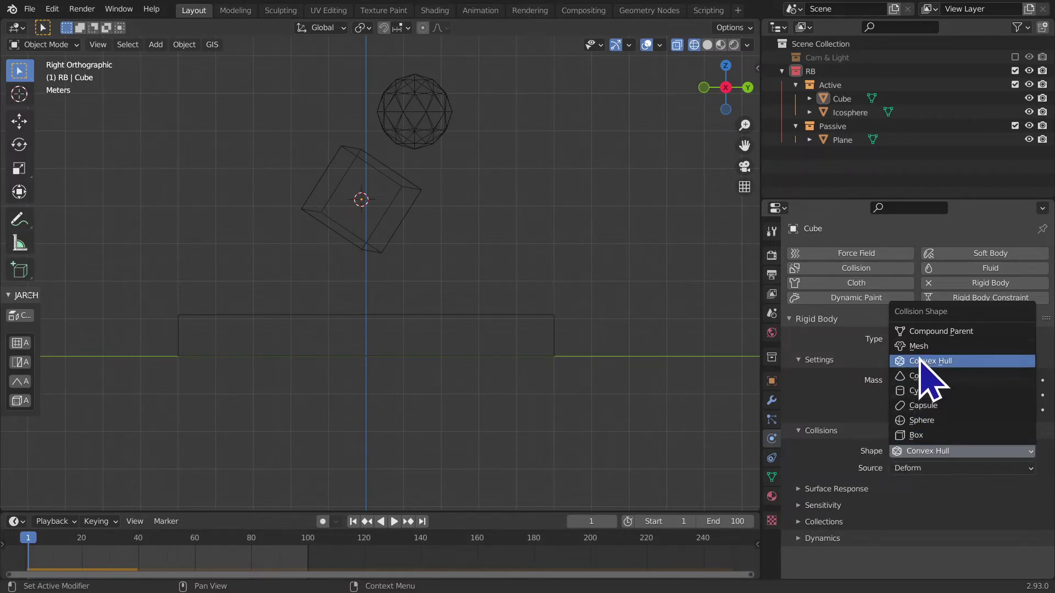
{"action": "key", "text": "space"}
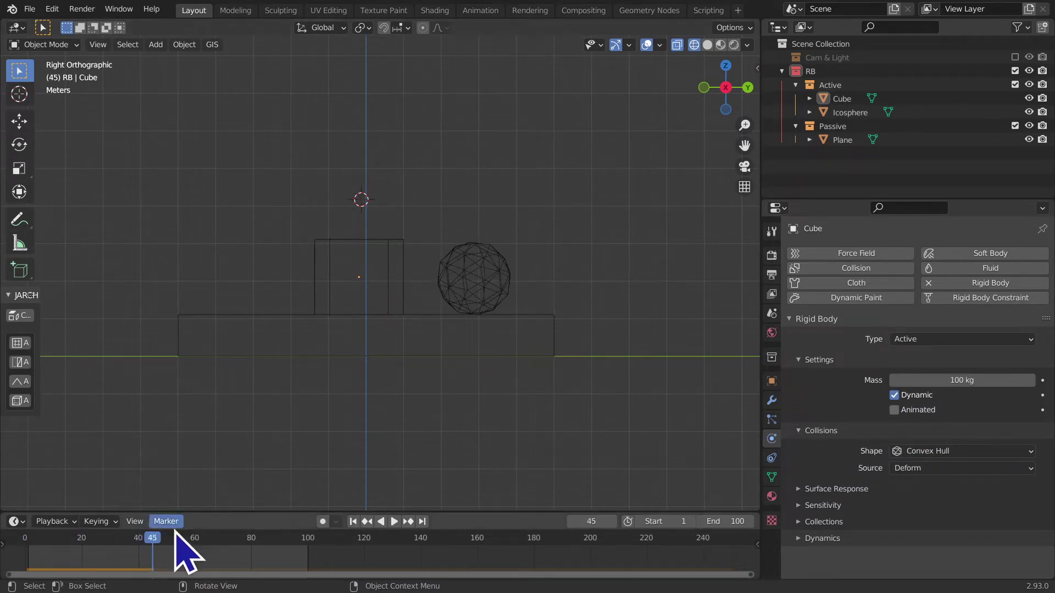
{"action": "left_click", "coordinate": [350, 526]}
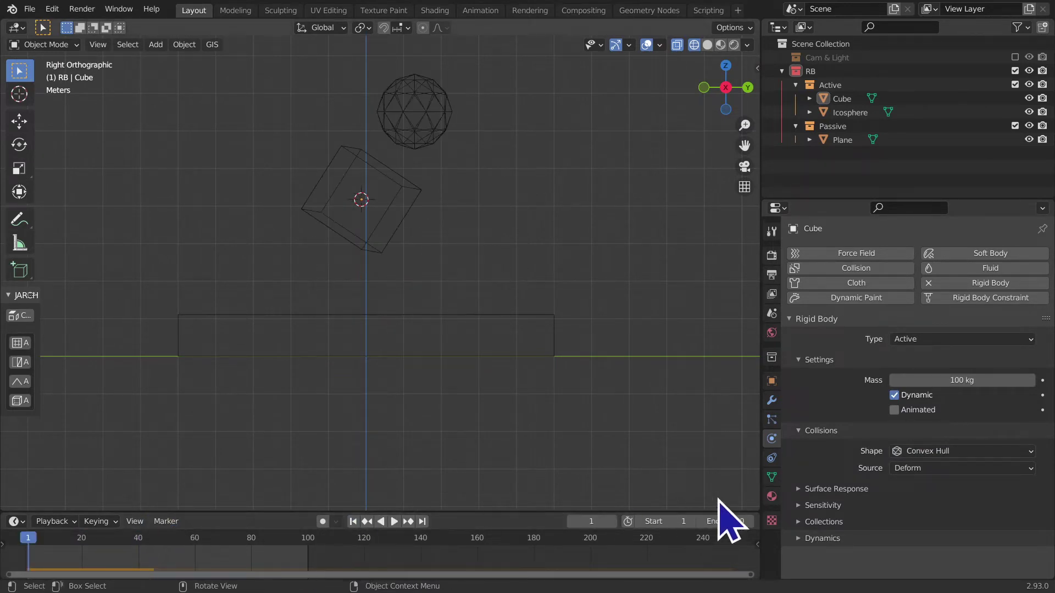
{"action": "left_click", "coordinate": [949, 451]}
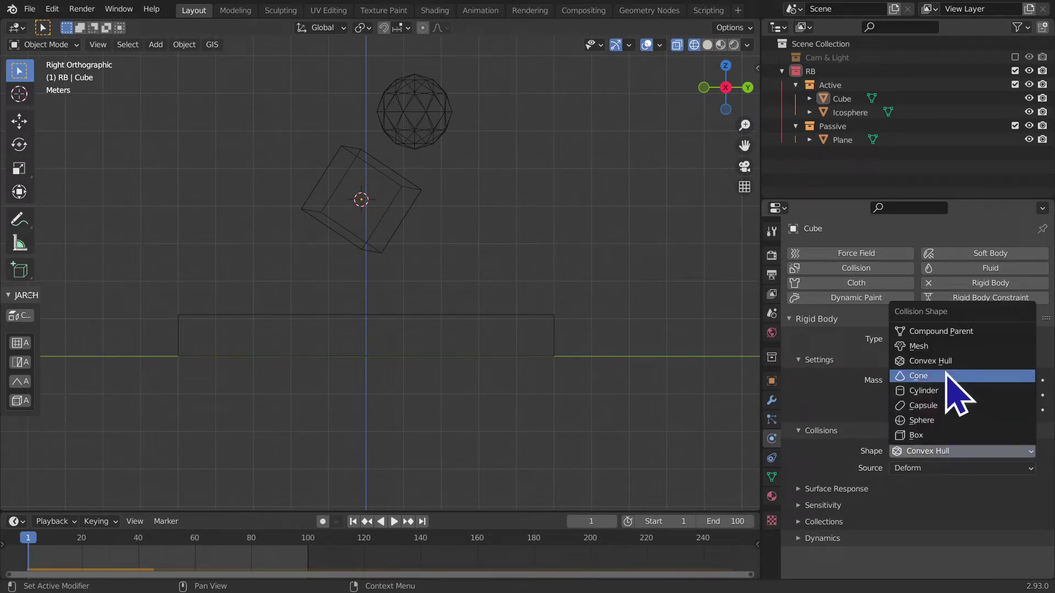
{"action": "left_click", "coordinate": [929, 347]}
{"action": "key", "text": "space"}
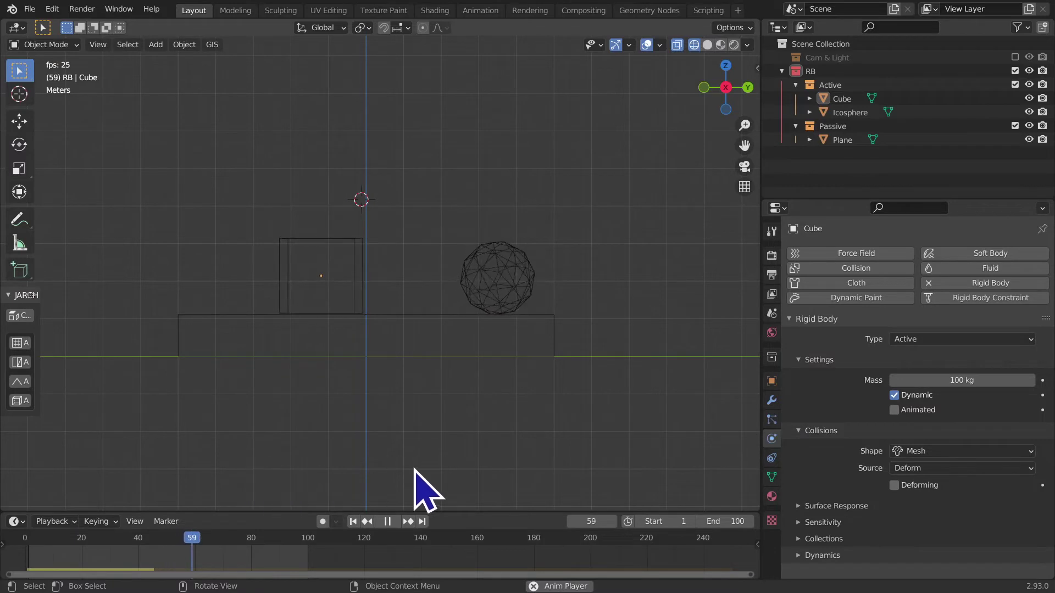
{"action": "key", "text": "space"}
Step: Return the Cube's collision shape to Convex Hull, then select the Plane tray
{"action": "left_click", "coordinate": [494, 361]}
{"action": "left_click", "coordinate": [309, 291]}
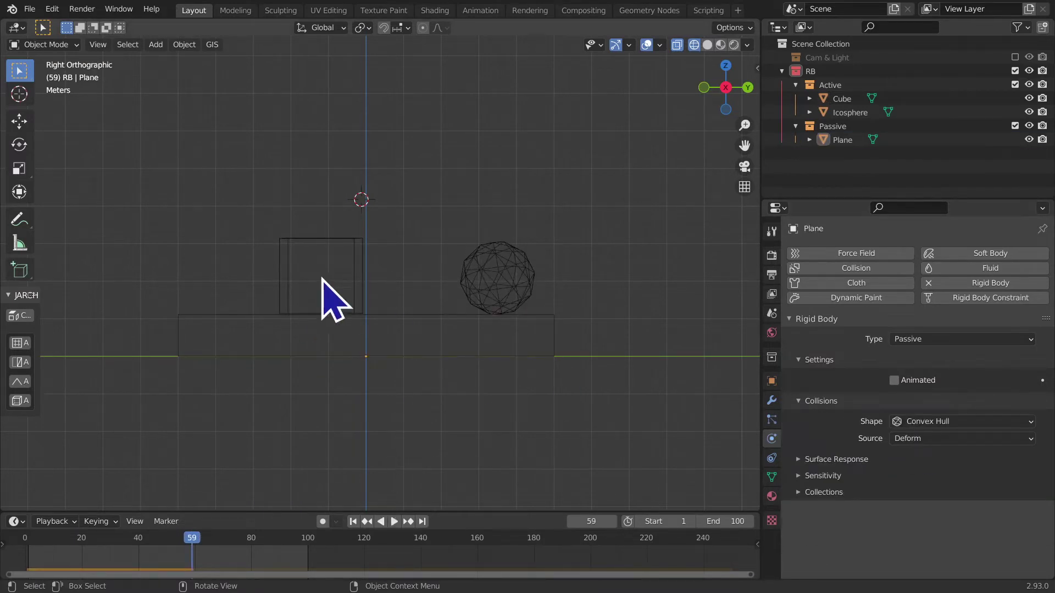
{"action": "left_click", "coordinate": [347, 279]}
{"action": "left_click", "coordinate": [937, 450]}
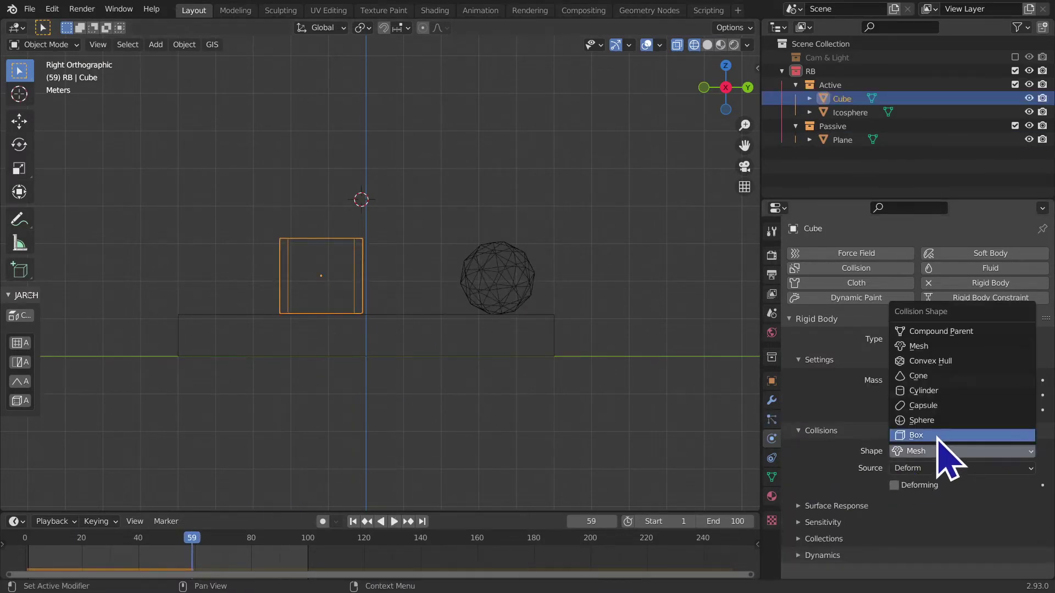
{"action": "left_click", "coordinate": [934, 361]}
{"action": "left_click", "coordinate": [501, 394]}
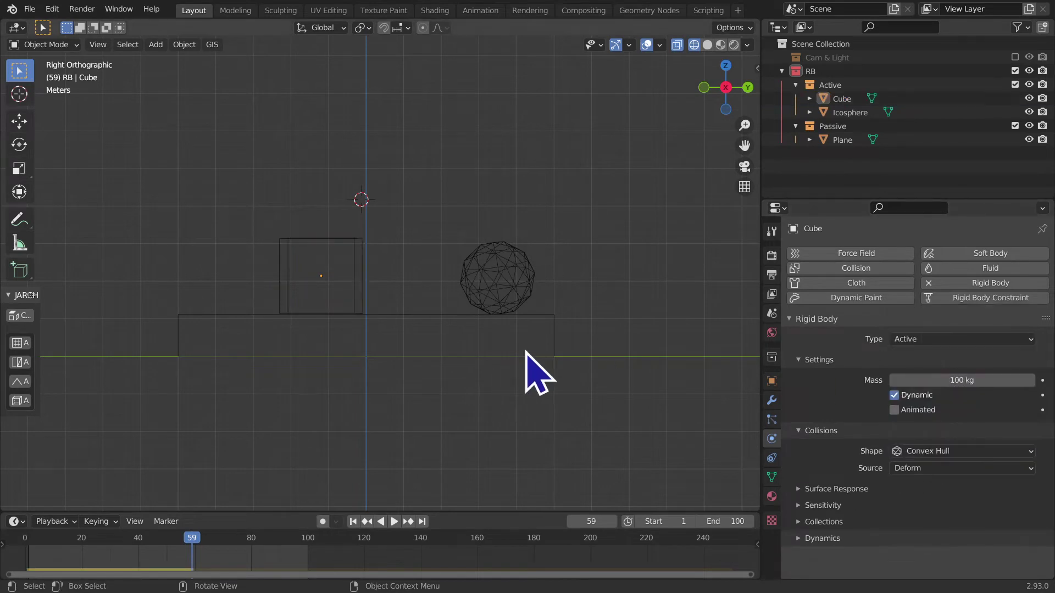
{"action": "left_click", "coordinate": [541, 357]}
{"action": "left_click", "coordinate": [905, 422]}
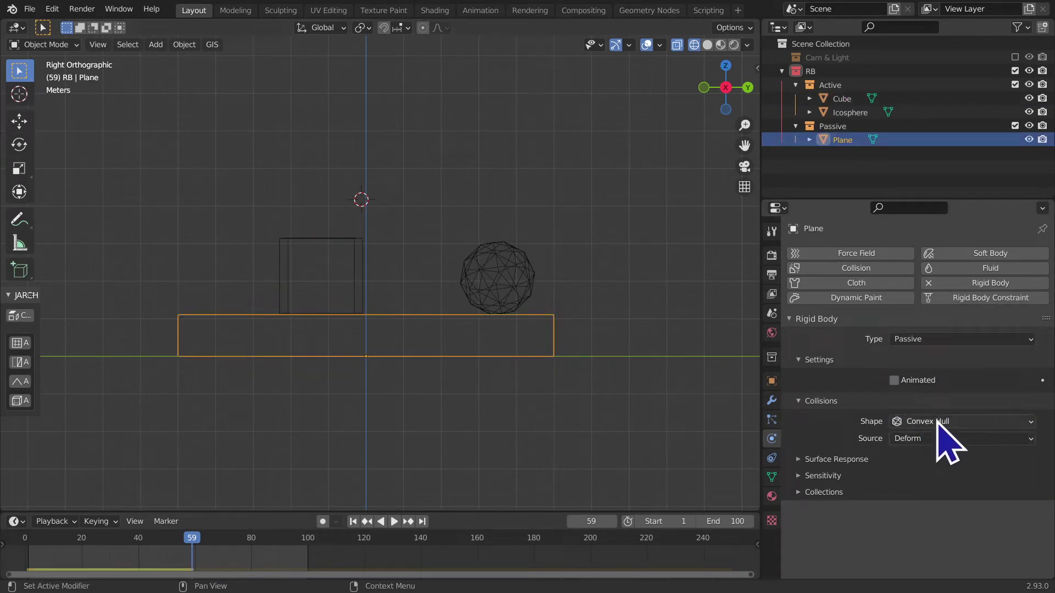
Step: Set the Plane tray's collision shape to Mesh and replay the drop from frame 1
{"action": "left_click", "coordinate": [936, 422]}
{"action": "left_click", "coordinate": [949, 526]}
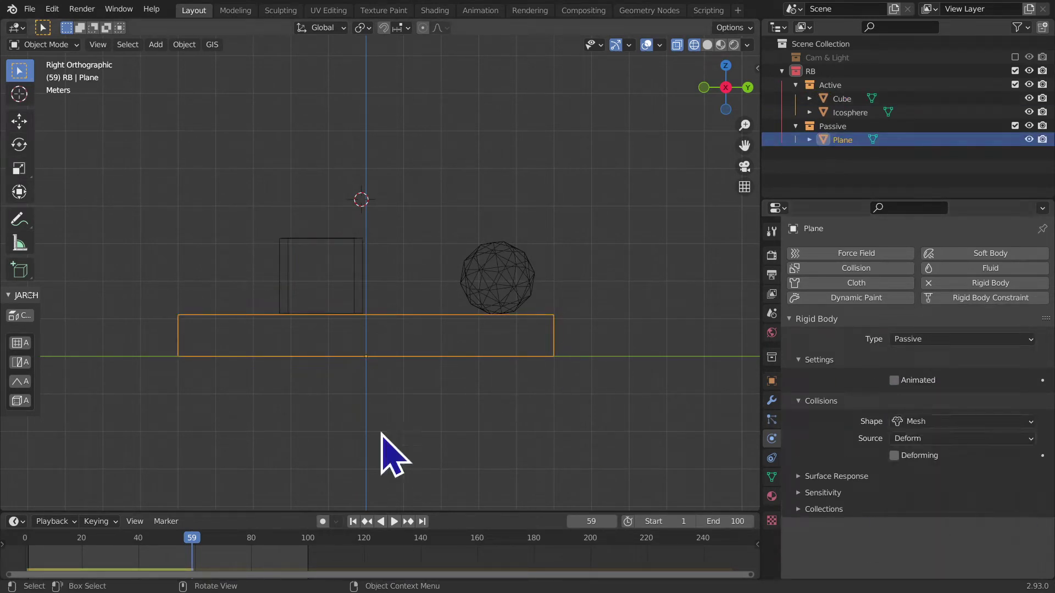
{"action": "left_click", "coordinate": [354, 521]}
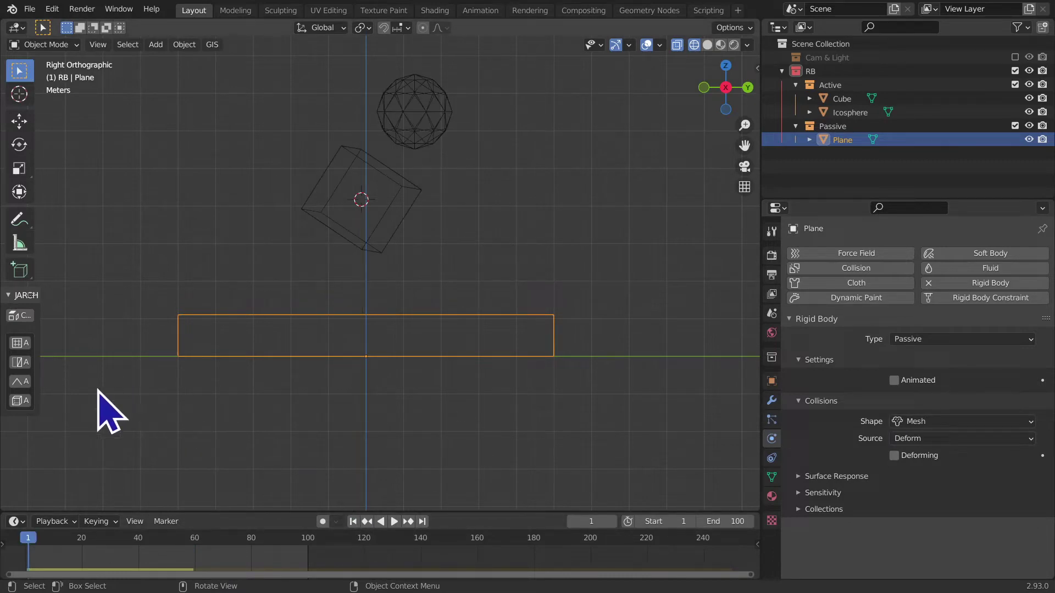
{"action": "left_click", "coordinate": [178, 388]}
{"action": "key", "text": "space"}
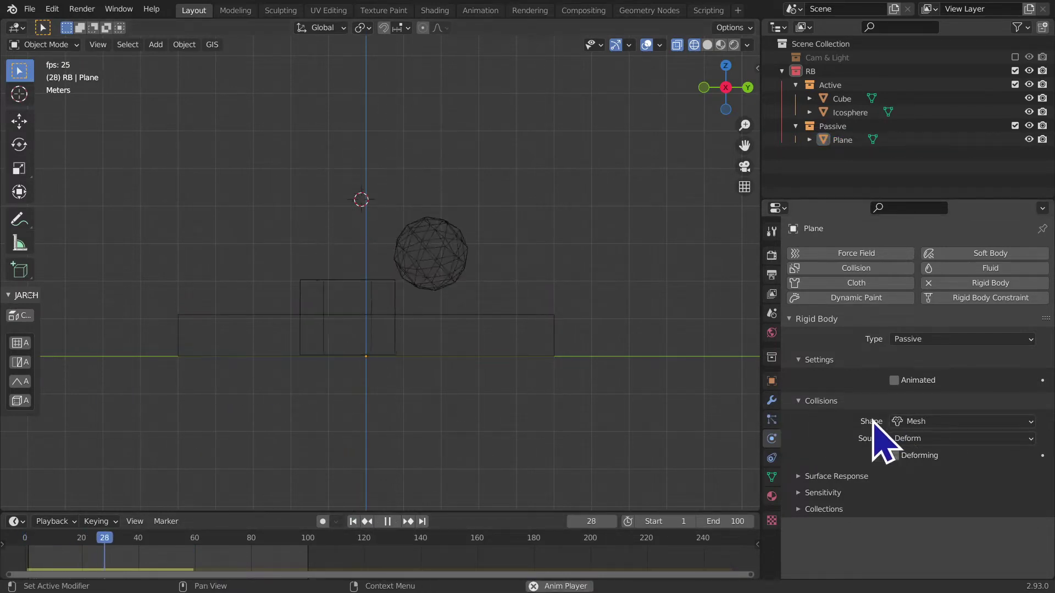
{"action": "key", "text": "space"}
{"action": "left_click", "coordinate": [353, 522]}
{"action": "key", "text": "space"}
{"action": "key", "text": "space"}
Step: Keep Mesh on the Plane and replay until the cube and icosphere rest inside the tray
{"action": "left_click", "coordinate": [952, 422]}
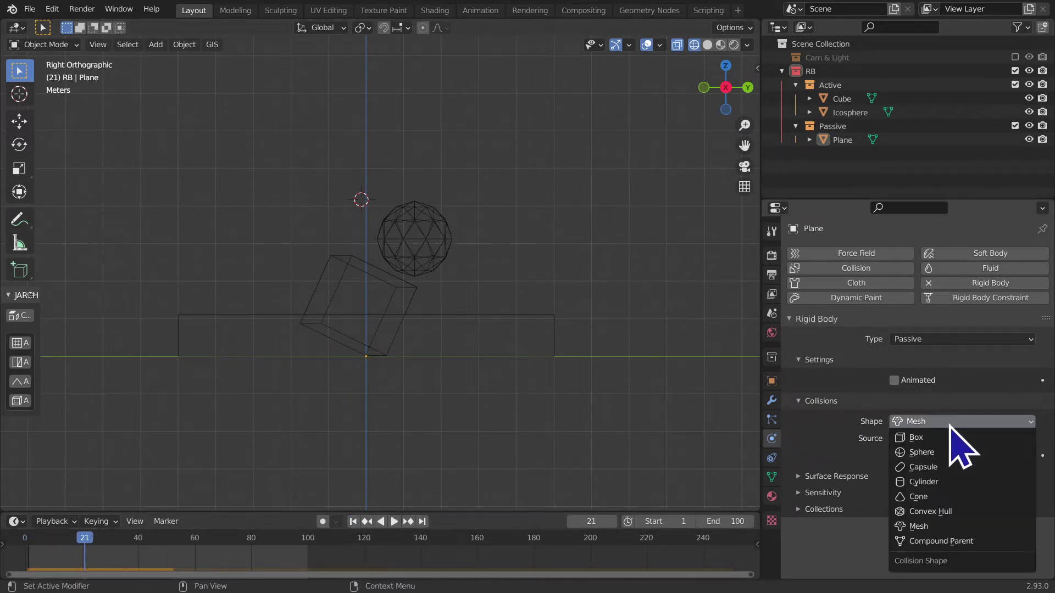
{"action": "left_click", "coordinate": [920, 526]}
{"action": "key", "text": "space"}
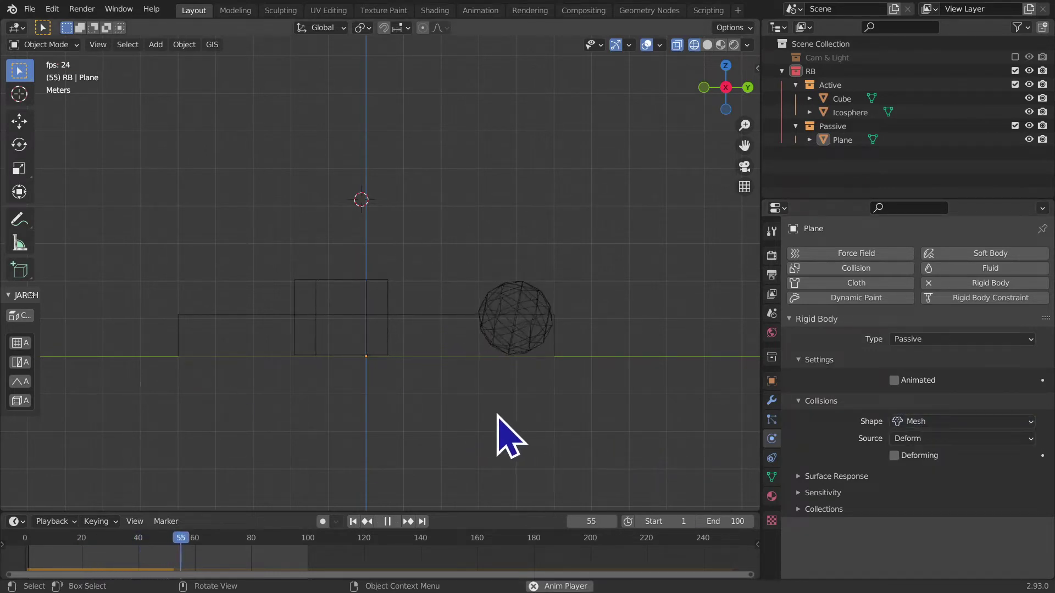
{"action": "key", "text": "space"}
{"action": "left_click", "coordinate": [451, 356]}
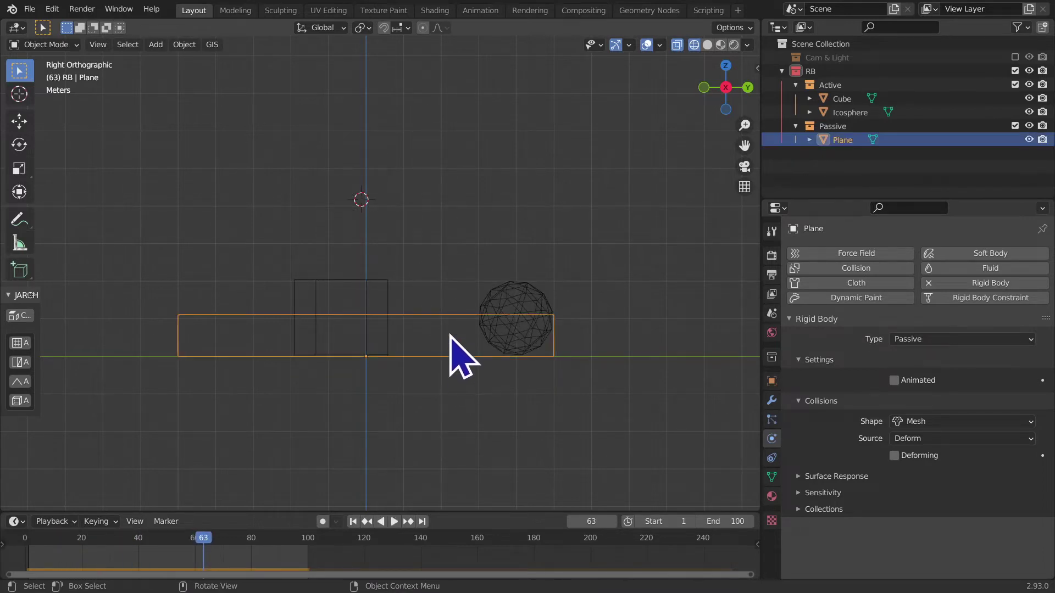
{"action": "middle_click_drag", "start_coordinate": [436, 381], "coordinate": [435, 391]}
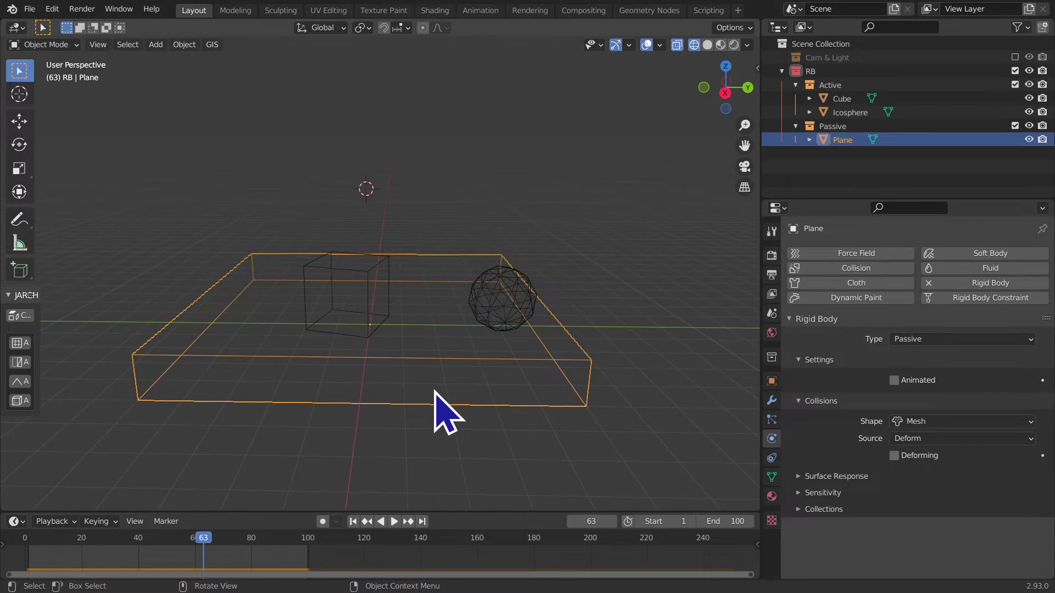
Step: Select the tray's non-manifold edges in Edit Mode to check its open boundary
{"action": "key", "text": "Tab"}
{"action": "left_click", "coordinate": [131, 177]}
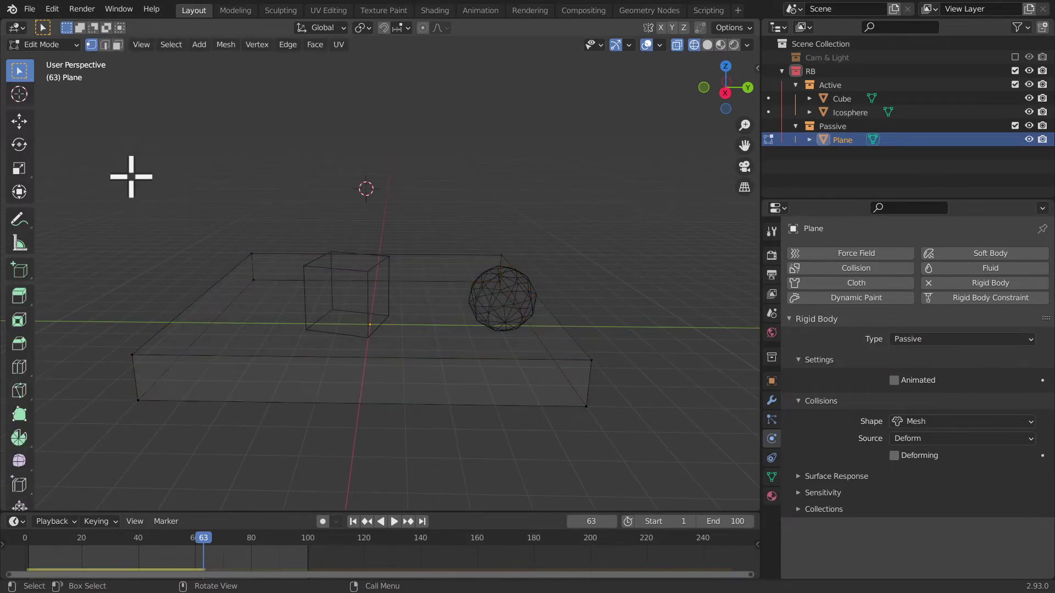
{"action": "left_click", "coordinate": [169, 40]}
{"action": "mouse_move", "coordinate": [206, 214]}
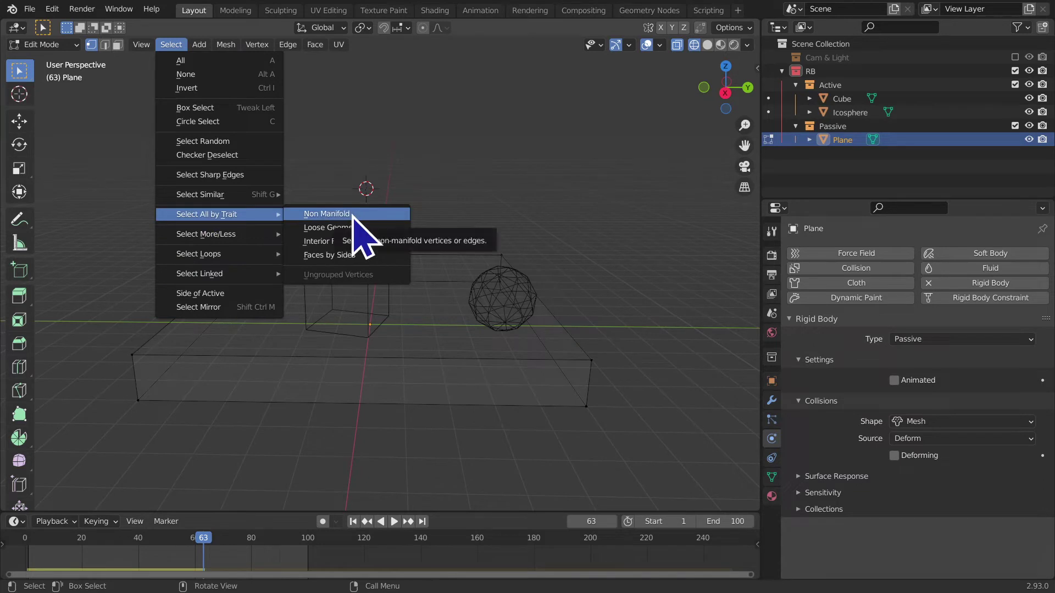
{"action": "left_click", "coordinate": [353, 216]}
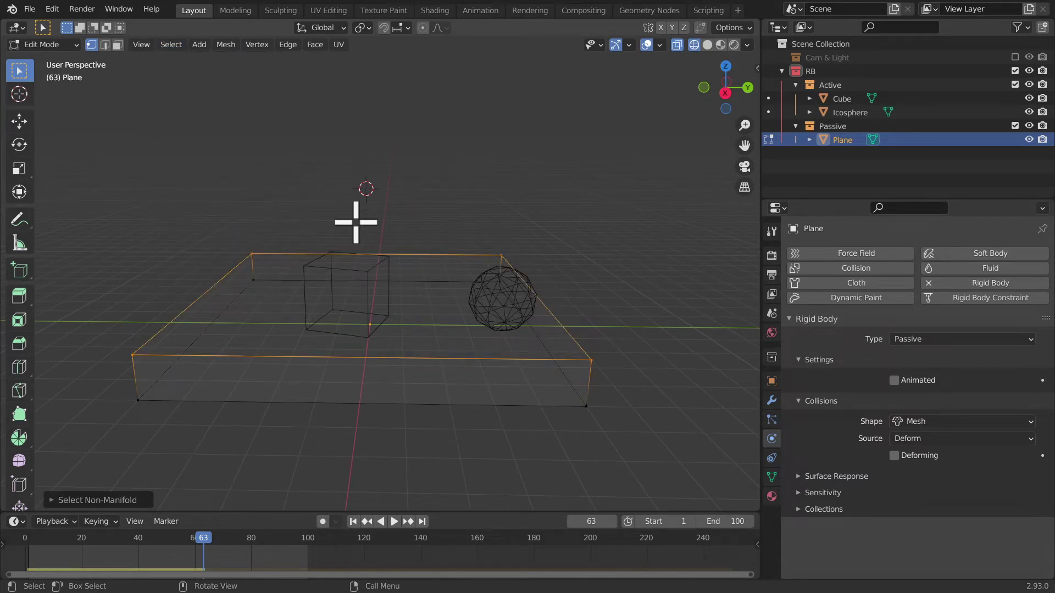
{"action": "key", "text": "Tab"}
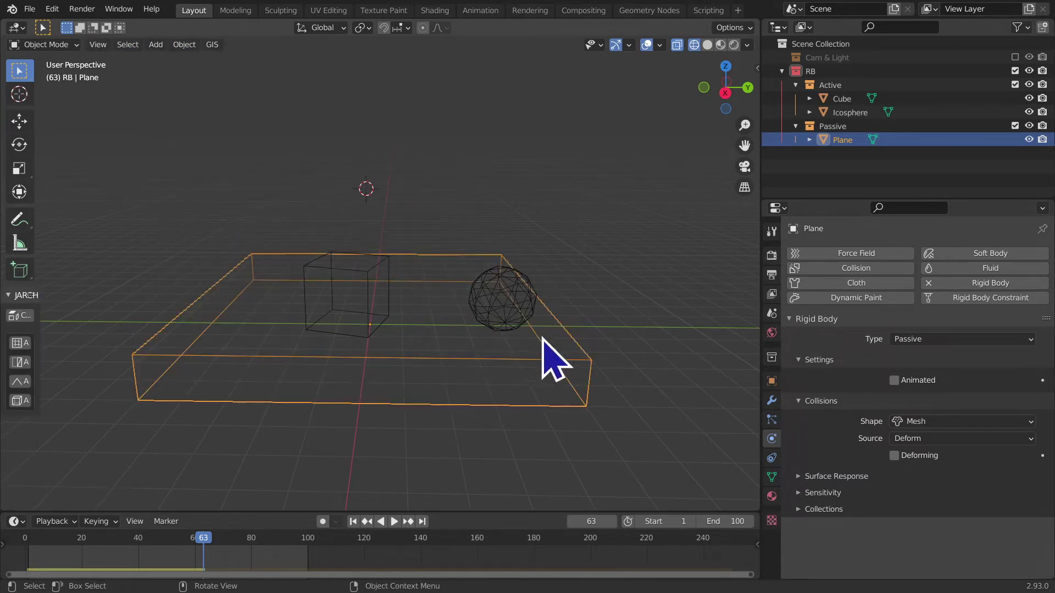
Step: Switch to Solid shading, rewind to frame 1, and select the Cube
{"action": "left_click", "coordinate": [707, 44]}
{"action": "mouse_move", "coordinate": [676, 165]}
{"action": "middle_mouse_down"}
{"action": "mouse_move", "coordinate": [593, 330]}
{"action": "mouse_move", "coordinate": [597, 272]}
{"action": "middle_mouse_up"}
{"action": "left_click", "coordinate": [353, 522]}
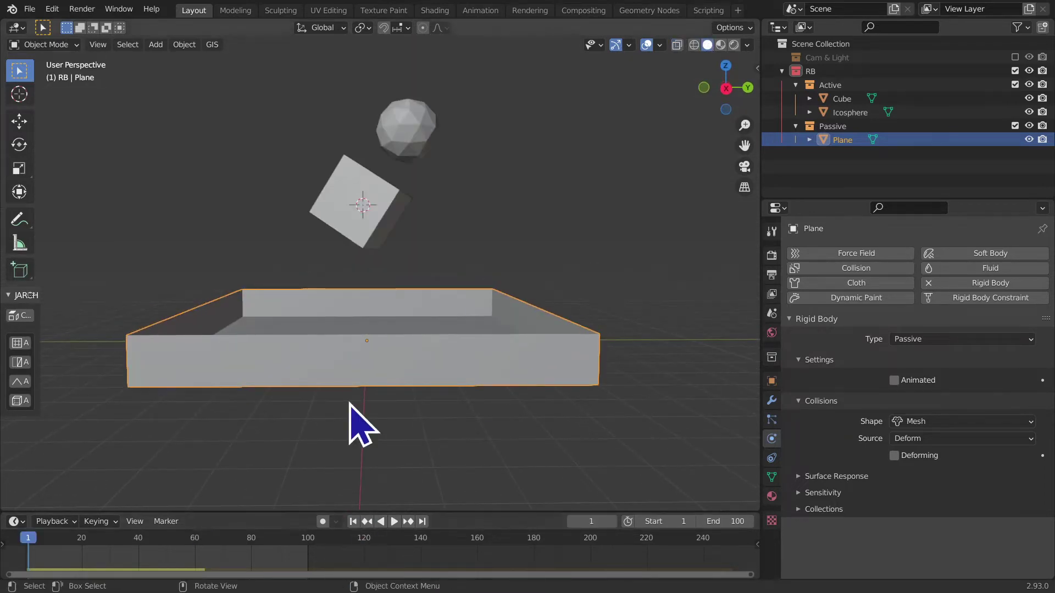
{"action": "left_click", "coordinate": [354, 237]}
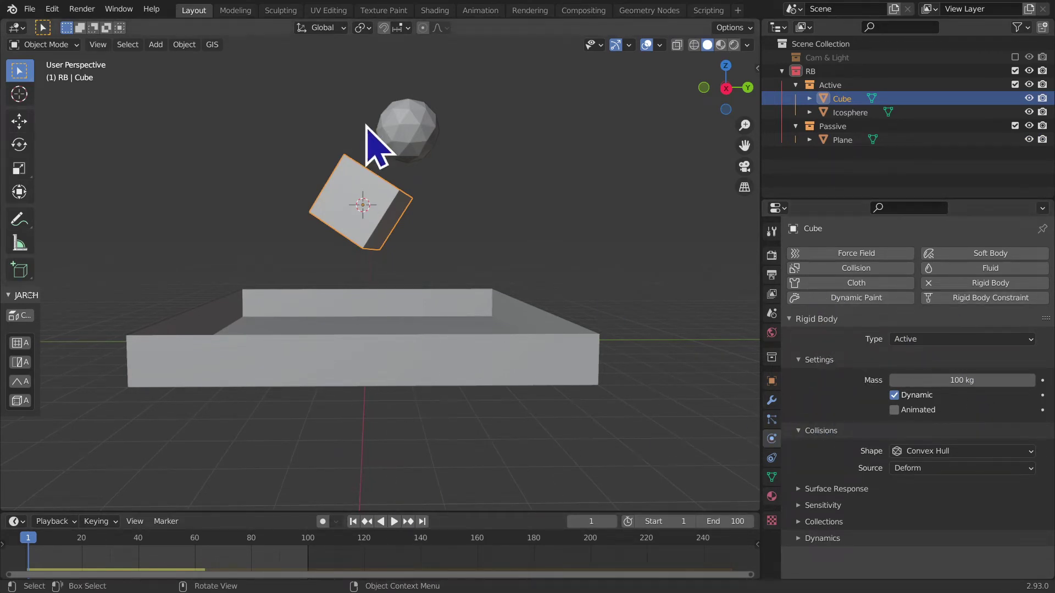
{"action": "key", "text": "shift+a"}
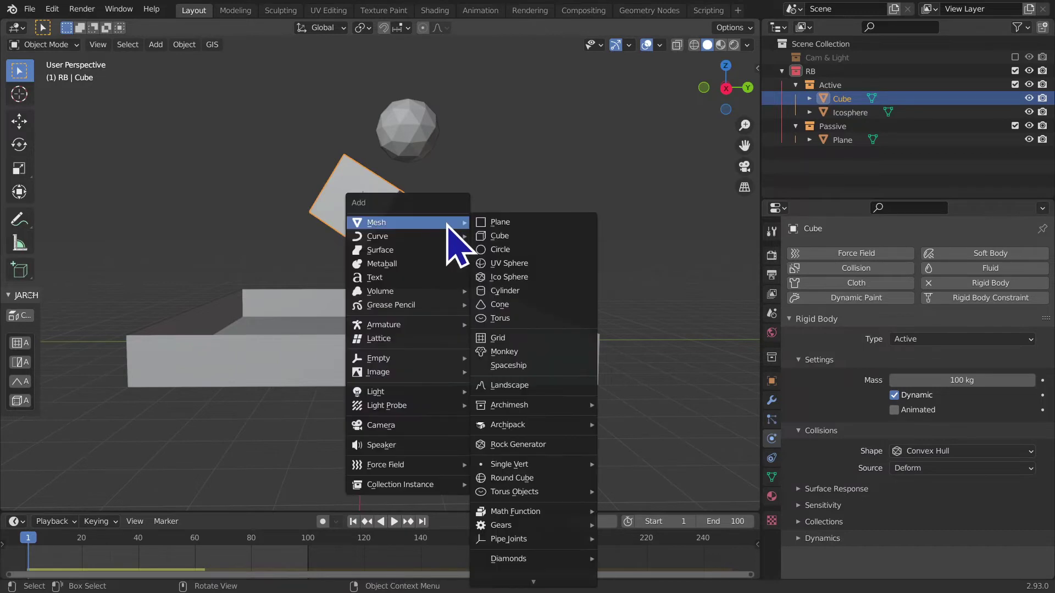
Step: Add a torus beside the icosphere and tilt it at an angle
{"action": "left_click", "coordinate": [502, 319]}
{"action": "key", "text": "g"}
{"action": "left_click", "coordinate": [412, 229]}
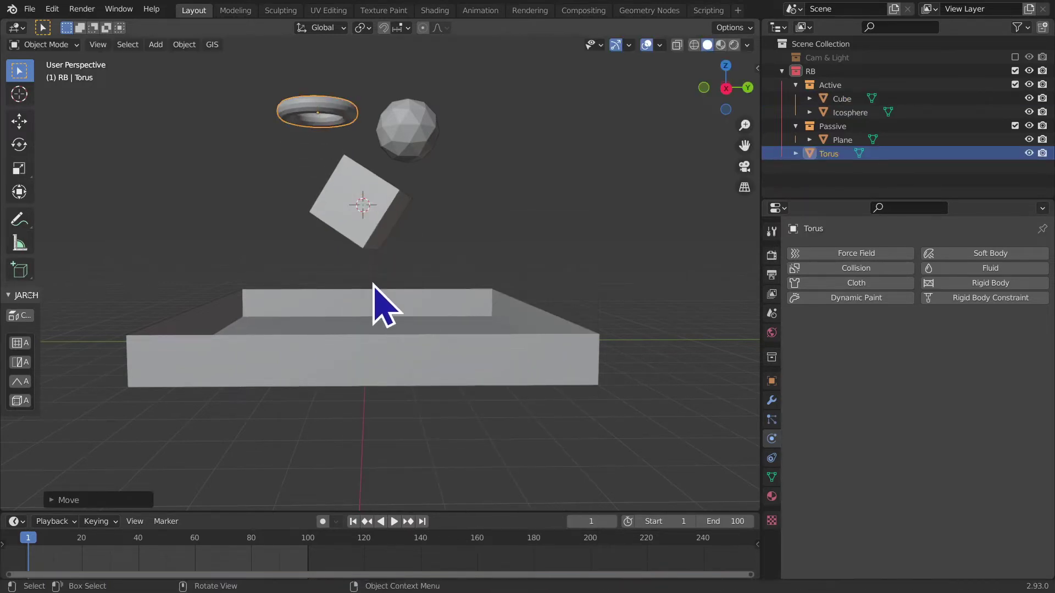
{"action": "key", "text": "r"}
{"action": "left_click", "coordinate": [426, 233]}
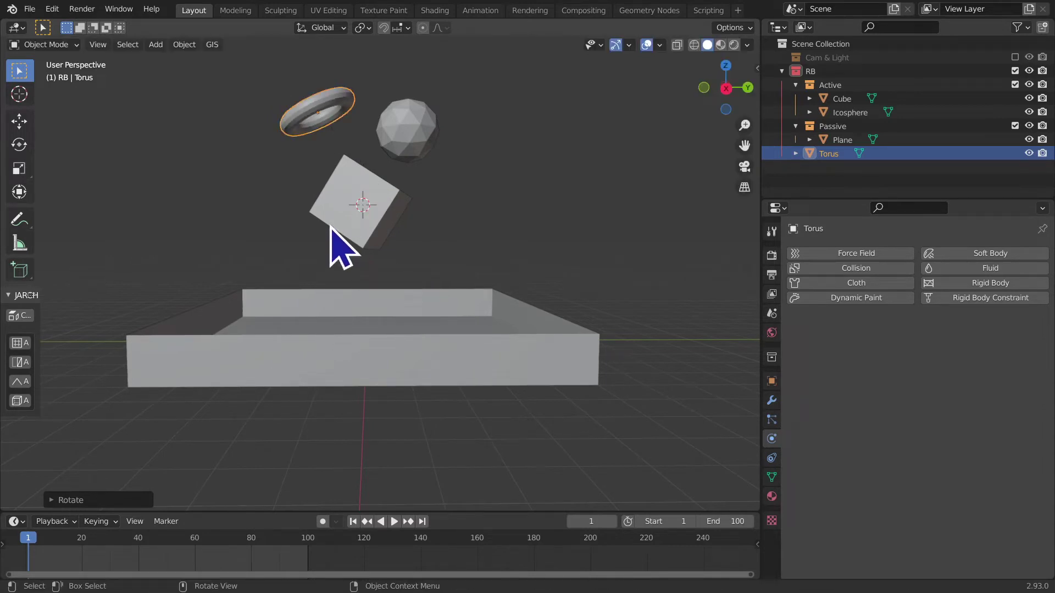
Step: Preview the falling objects, rewind to frame 1, and show the torus's rotation values
{"action": "key", "text": "space"}
{"action": "mouse_move", "coordinate": [318, 146]}
{"action": "middle_mouse_down"}
{"action": "mouse_move", "coordinate": [400, 183]}
{"action": "mouse_move", "coordinate": [392, 165]}
{"action": "middle_mouse_up"}
{"action": "left_click", "coordinate": [352, 521]}
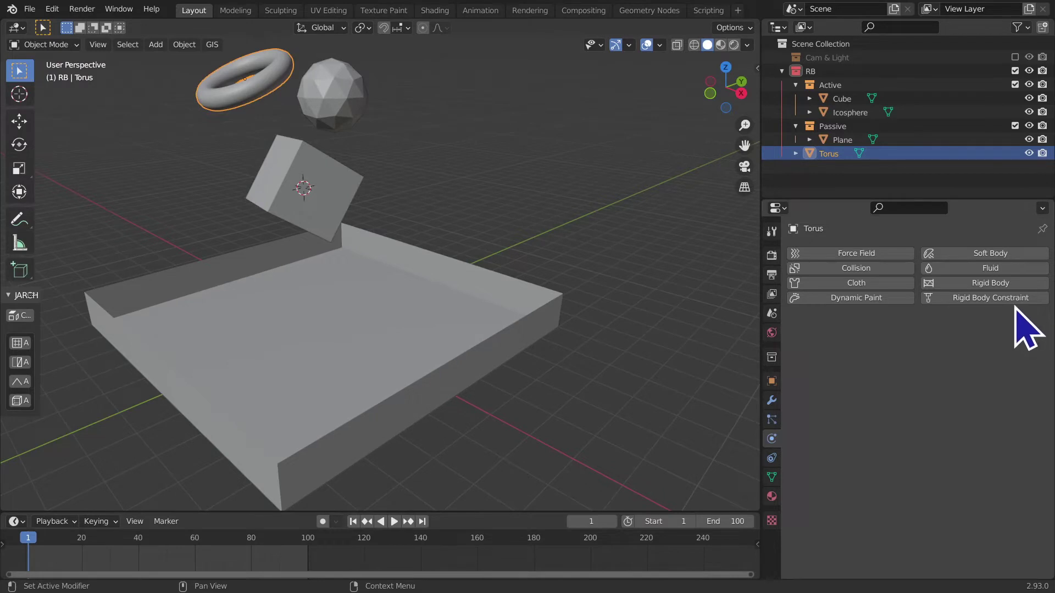
{"action": "middle_click_drag", "start_coordinate": [448, 267], "coordinate": [392, 235]}
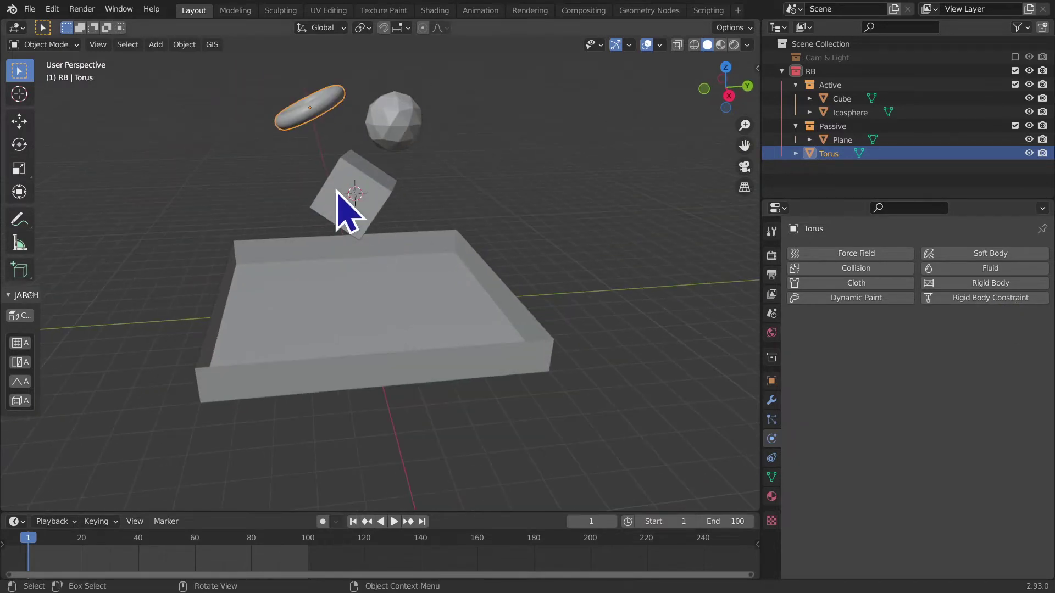
{"action": "left_click", "coordinate": [772, 380]}
{"action": "left_click_drag", "start_coordinate": [941, 338], "coordinate": [942, 366]}
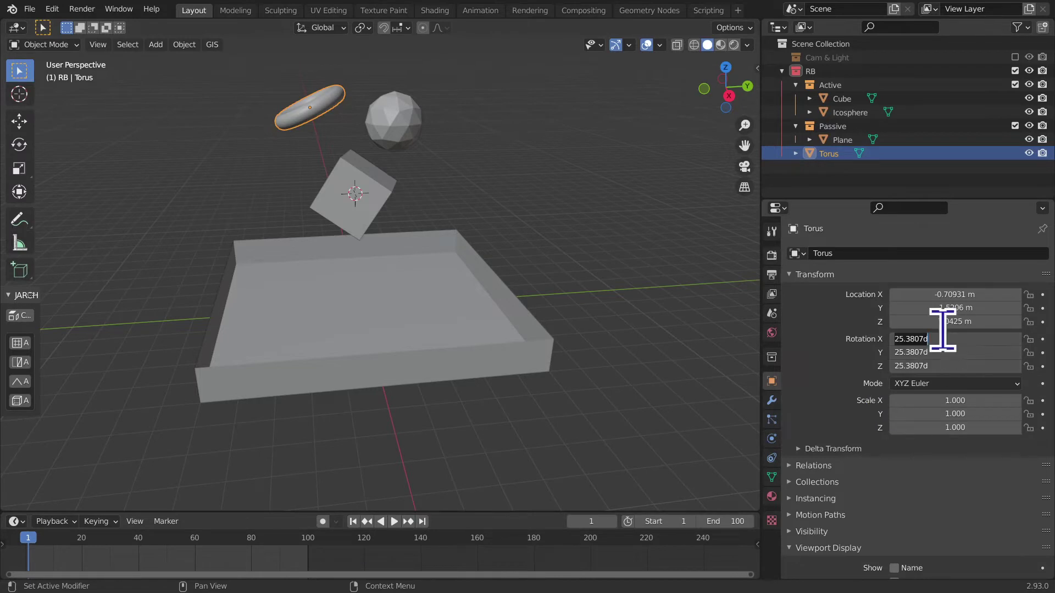
Step: Zero the torus's X, Y and Z rotation and key its location at frame 1
{"action": "type", "text": "0"}
{"action": "key", "text": "Return"}
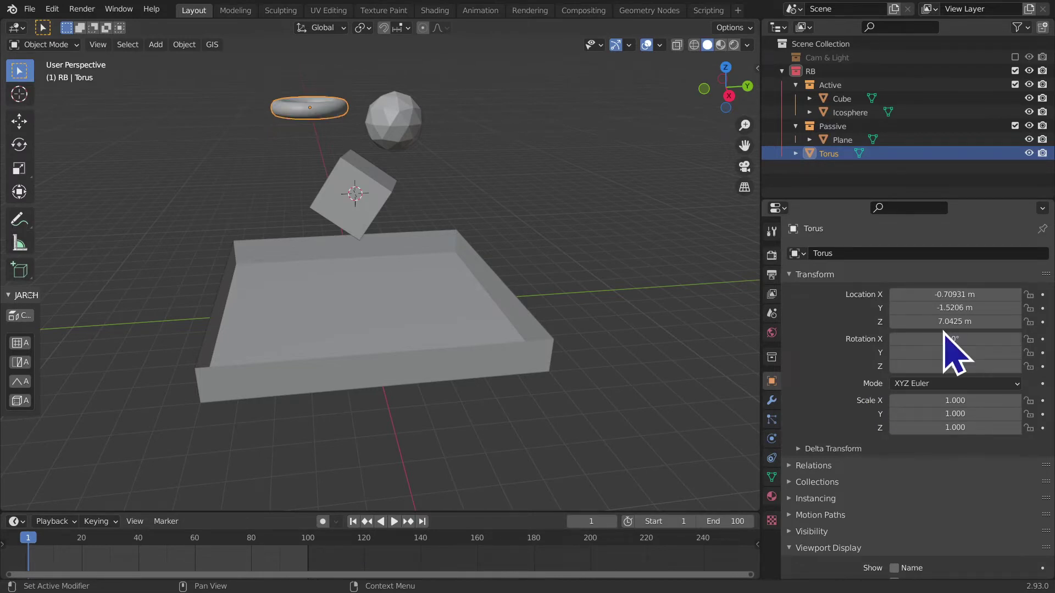
{"action": "key", "text": "i"}
{"action": "left_click", "coordinate": [383, 183]}
Step: Move the torus along Y and key its location at frame 20
{"action": "key", "text": "space"}
{"action": "key", "text": "space"}
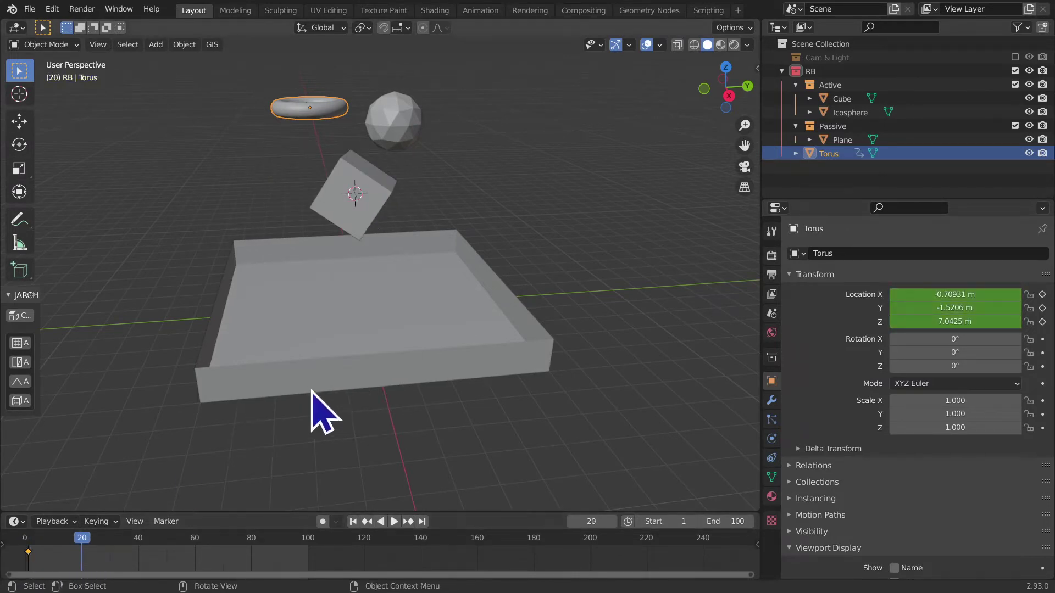
{"action": "key", "text": "g"}
{"action": "key", "text": "y"}
{"action": "left_click", "coordinate": [176, 407]}
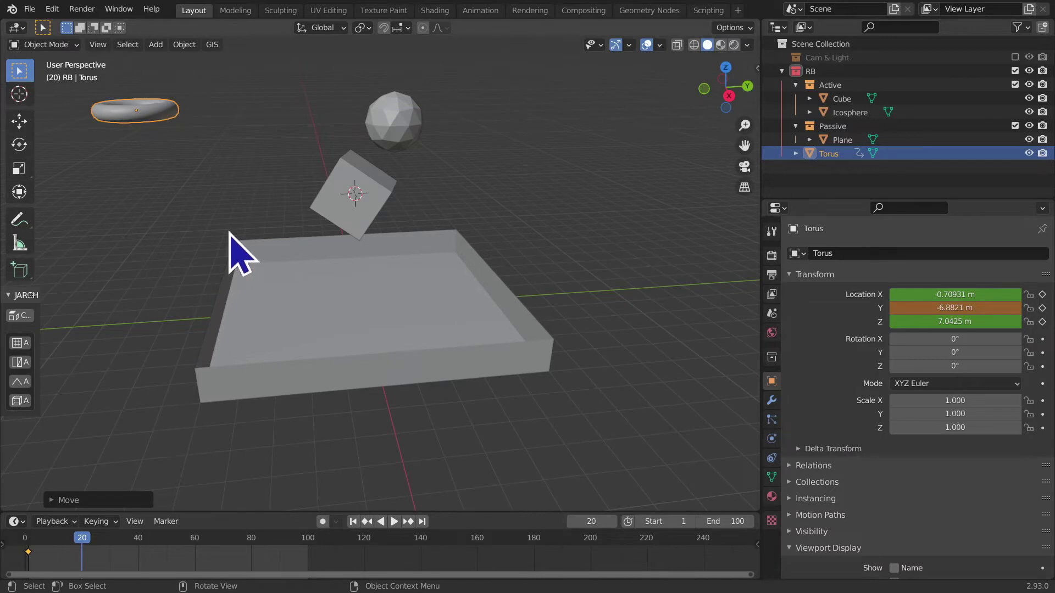
{"action": "key", "text": "i"}
{"action": "left_click", "coordinate": [244, 207]}
Step: Move the torus further left and key its location at frame 40
{"action": "middle_click_drag", "start_coordinate": [254, 282], "coordinate": [123, 513]}
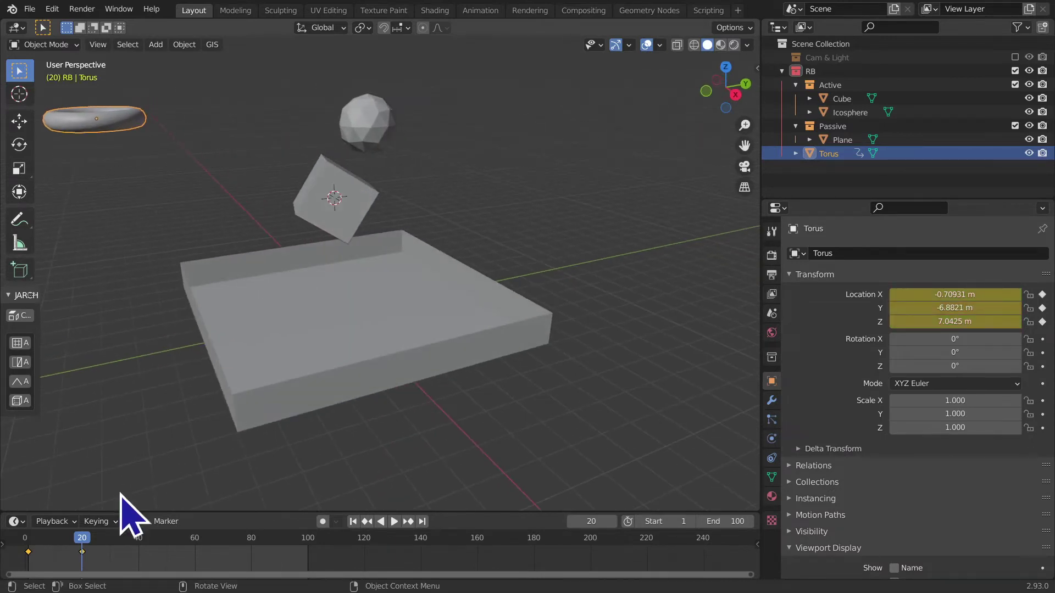
{"action": "key", "text": "space"}
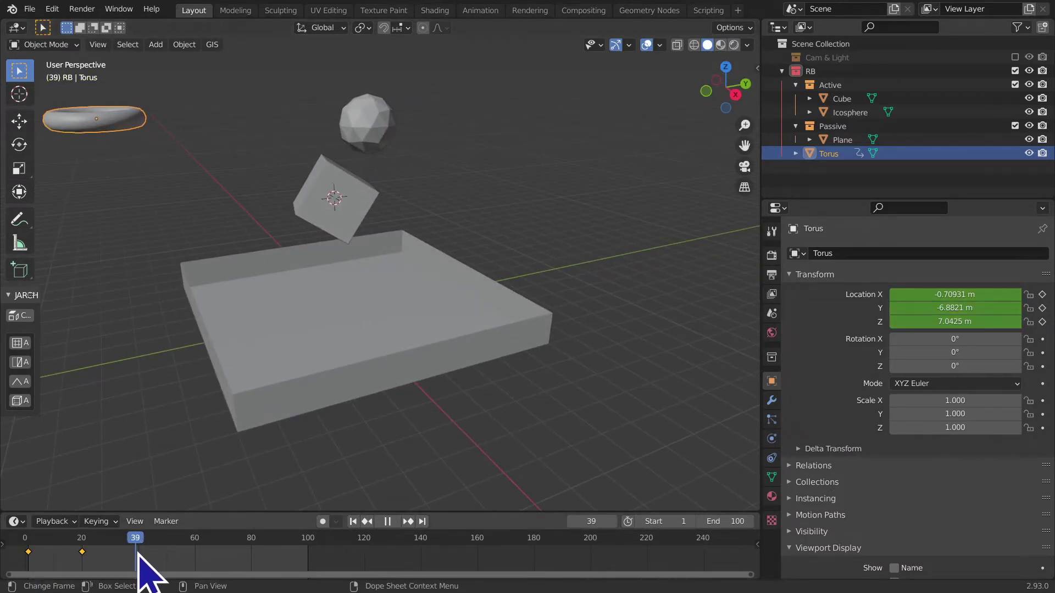
{"action": "key", "text": "space"}
{"action": "scroll", "coordinate": [224, 465], "scroll_direction": "down", "scroll_amount": 3}
{"action": "middle_click_drag", "start_coordinate": [278, 464], "coordinate": [318, 488]}
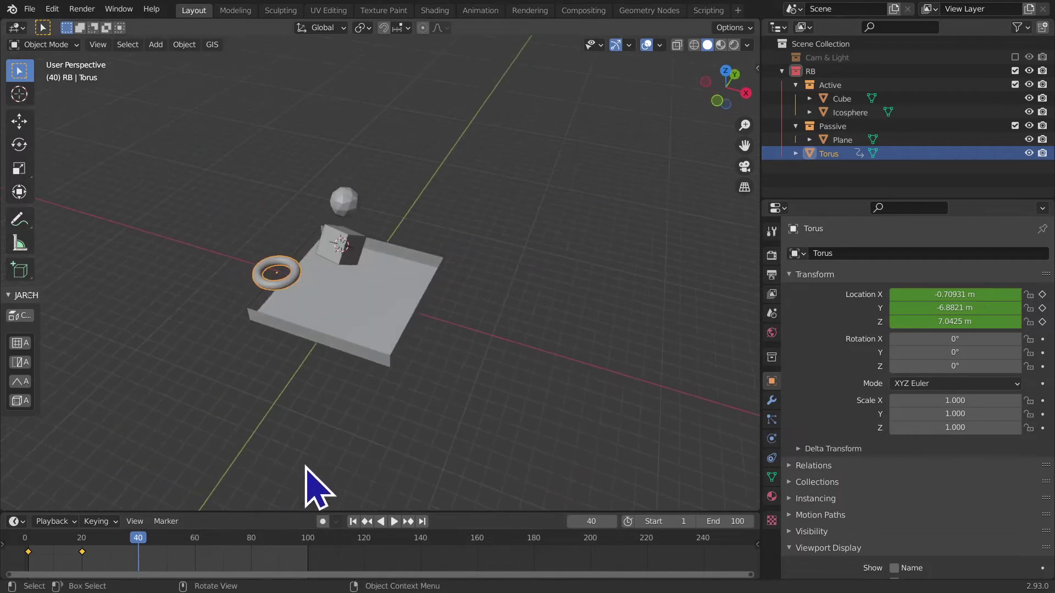
{"action": "key", "text": "g"}
{"action": "left_click", "coordinate": [237, 401]}
{"action": "key", "text": "i"}
{"action": "left_click", "coordinate": [240, 300]}
Step: Move the torus up and to the right and key its location at frame 60
{"action": "key", "text": "space"}
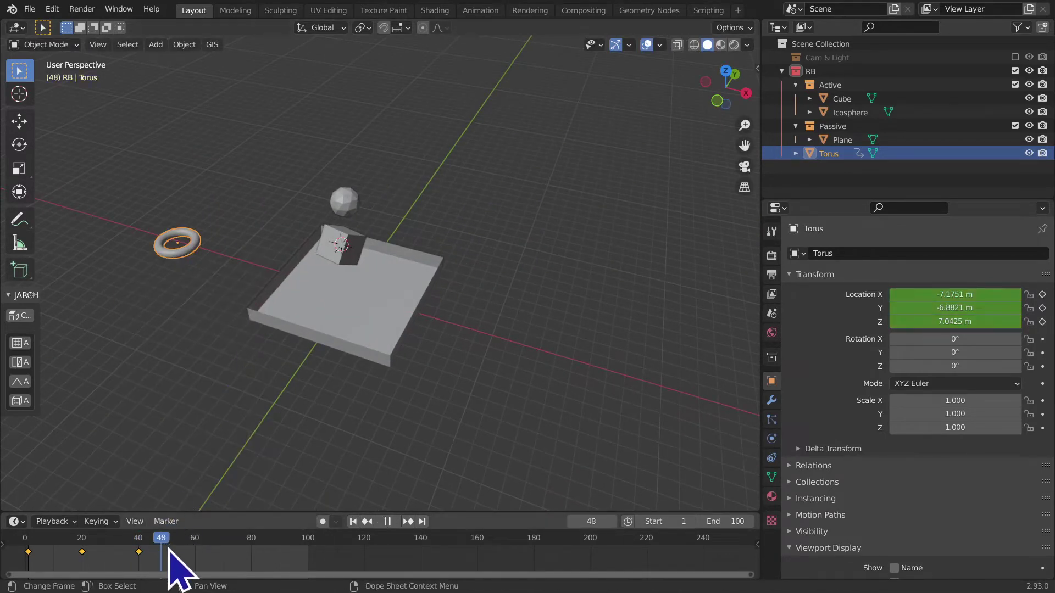
{"action": "key", "text": "space"}
{"action": "key", "text": "g"}
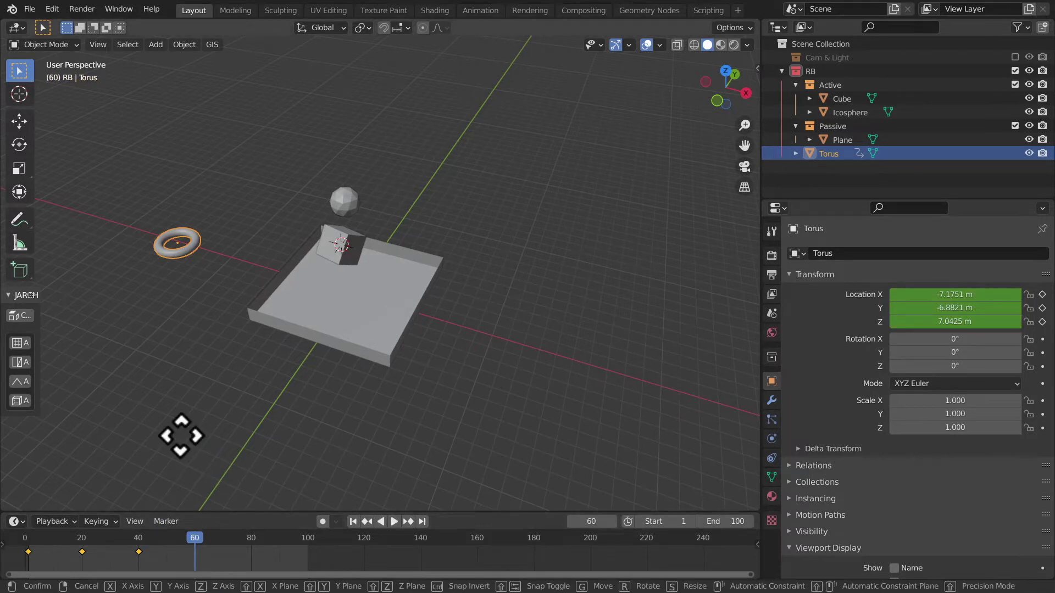
{"action": "left_click", "coordinate": [259, 306]}
{"action": "key", "text": "i"}
{"action": "left_click", "coordinate": [290, 245]}
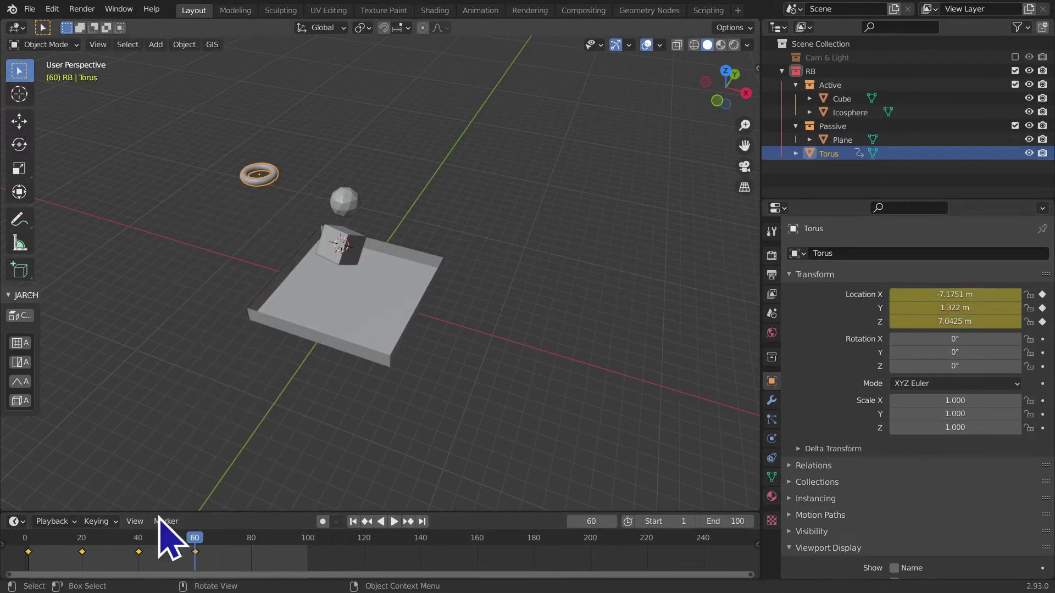
Step: Move the torus along X to X 2.6802 m, key its location at frame 80, and advance to frame 100
{"action": "key", "text": "space"}
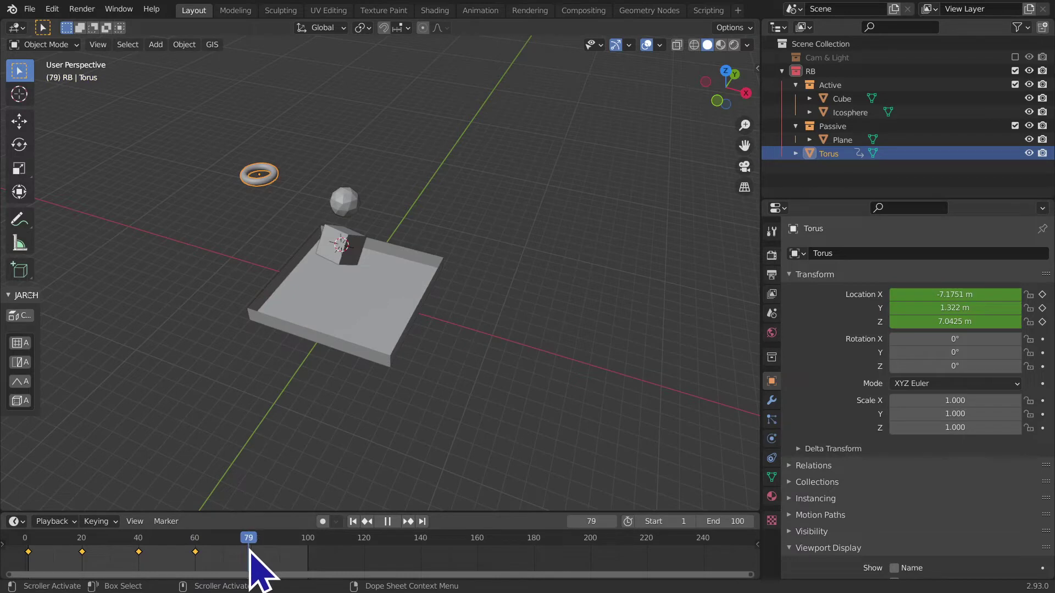
{"action": "key", "text": "space"}
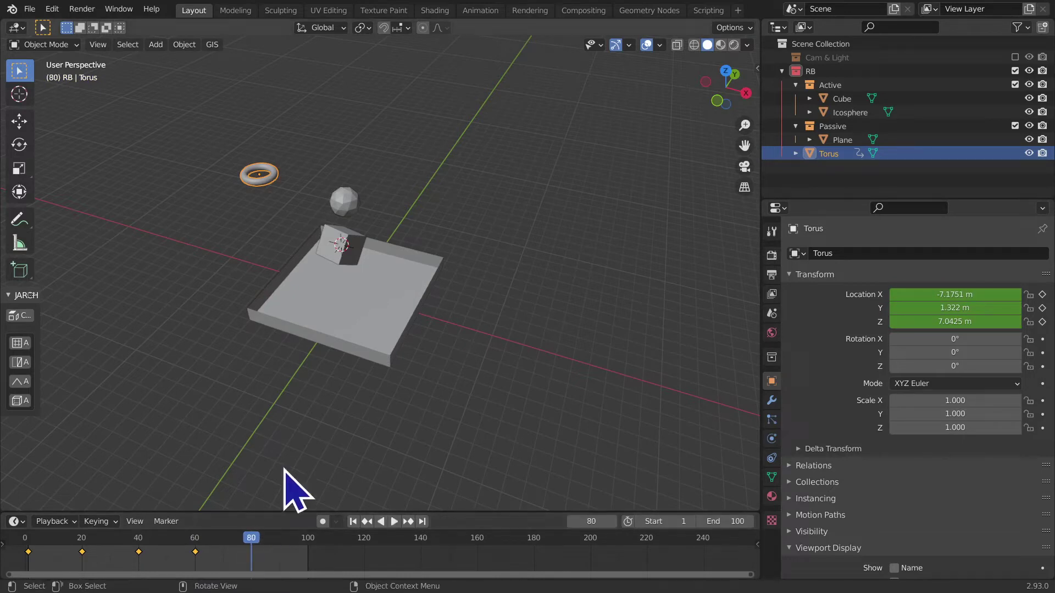
{"action": "key", "text": "g"}
{"action": "key", "text": "x"}
{"action": "left_click", "coordinate": [426, 467]}
{"action": "key", "text": "i"}
{"action": "left_click", "coordinate": [465, 355]}
{"action": "key", "text": "ctrl+z"}
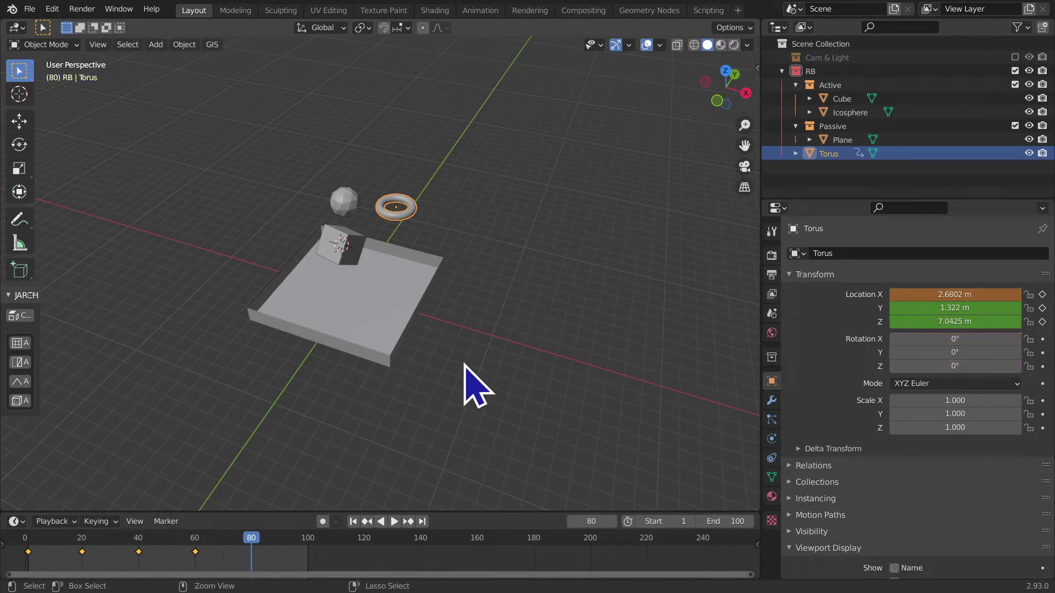
{"action": "key", "text": "i"}
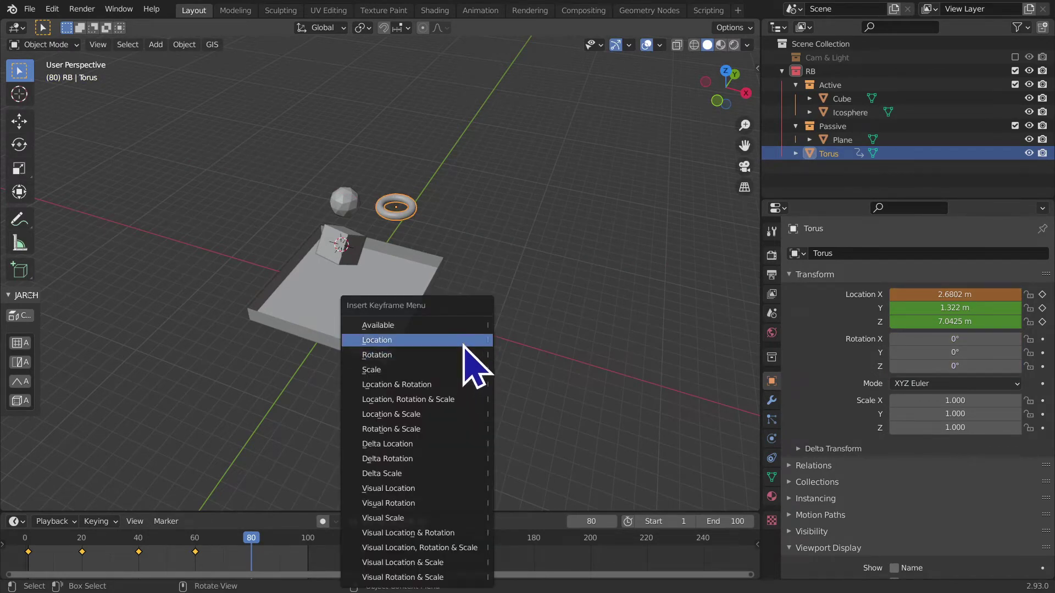
{"action": "left_click", "coordinate": [467, 346]}
{"action": "key", "text": "space"}
{"action": "left_click_drag", "start_coordinate": [258, 553], "coordinate": [310, 547]}
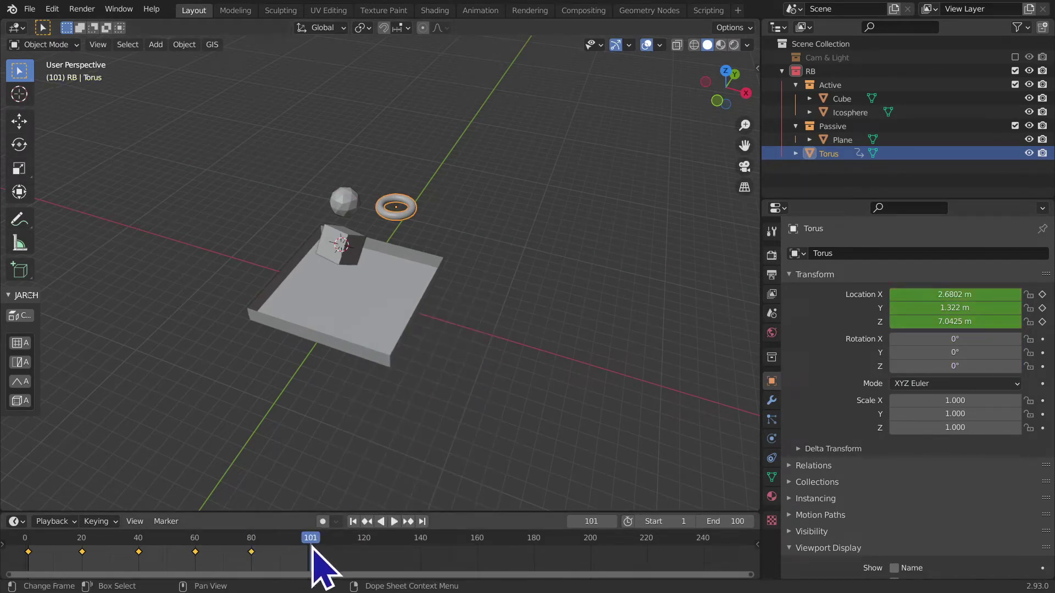
{"action": "key", "text": "space"}
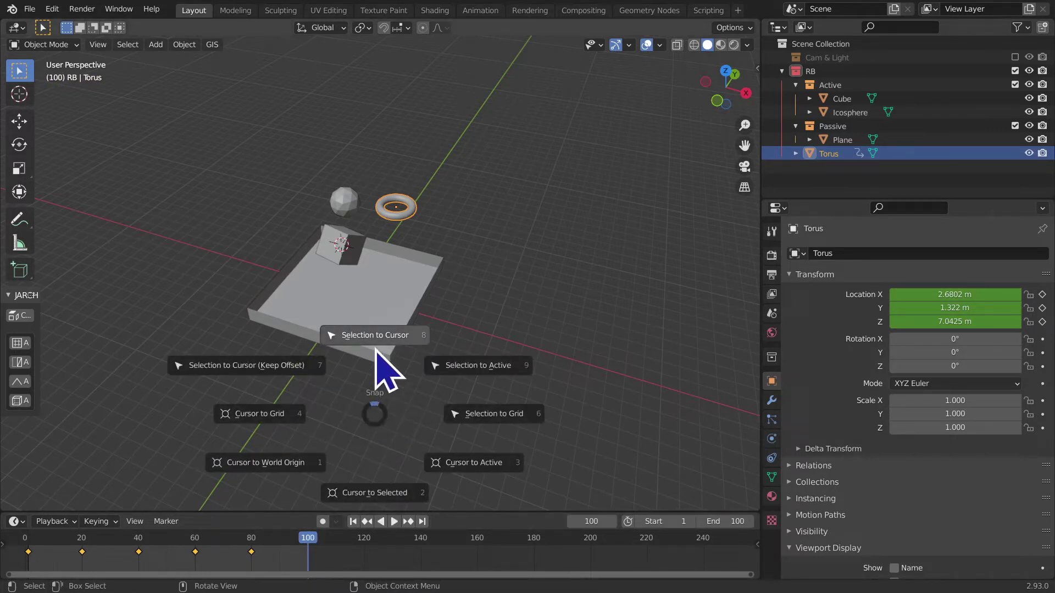
Step: Snap the torus back to the 3D cursor and key its location at frame 100
{"action": "left_click", "coordinate": [375, 348]}
{"action": "key", "text": "i"}
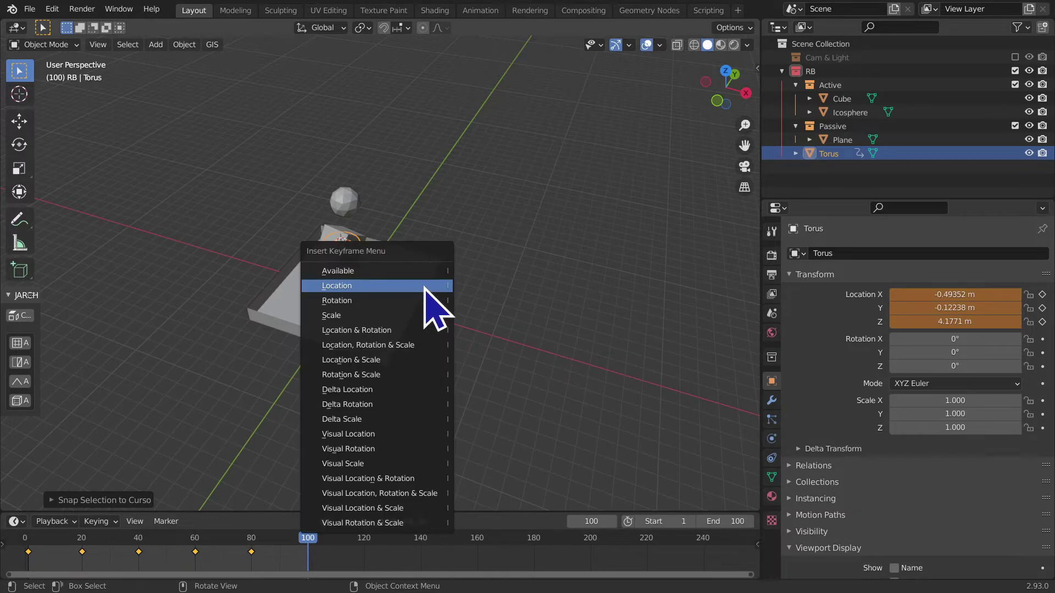
{"action": "left_click", "coordinate": [425, 287]}
Step: Replay the torus animation and simulation from frame 1, then reselect the torus
{"action": "middle_click_drag", "start_coordinate": [400, 370], "coordinate": [270, 447]}
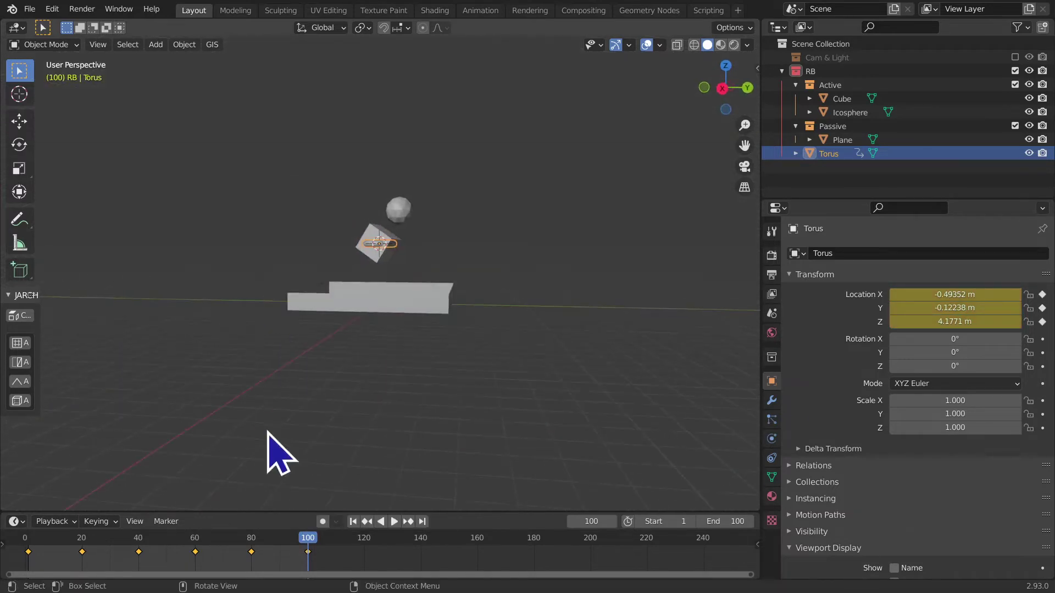
{"action": "left_click", "coordinate": [353, 522]}
{"action": "key", "text": "space"}
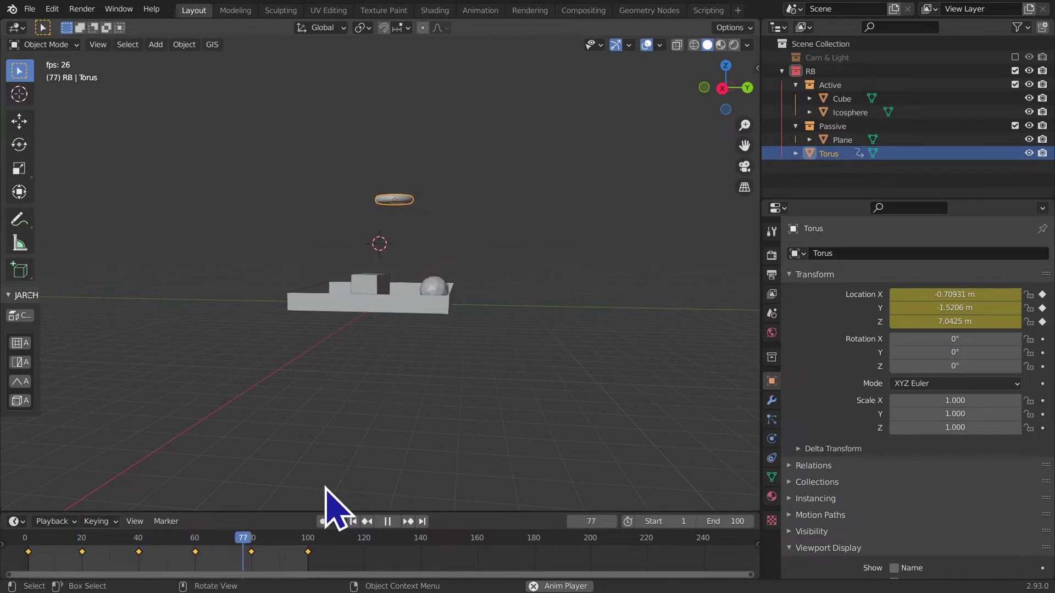
{"action": "middle_click_drag", "start_coordinate": [377, 447], "coordinate": [329, 505]}
{"action": "key", "text": "space"}
{"action": "left_click", "coordinate": [353, 521]}
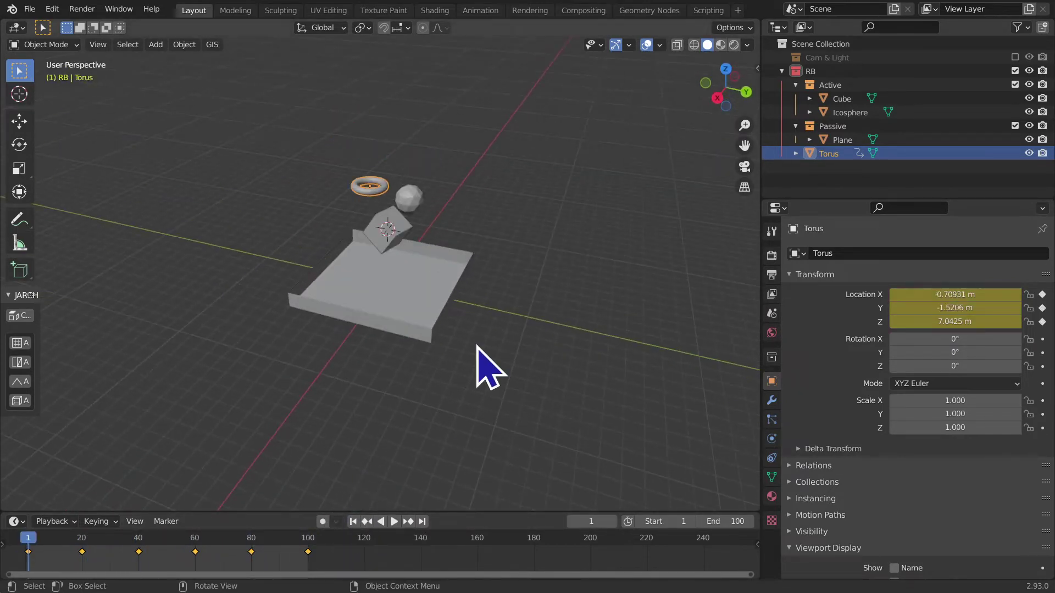
{"action": "mouse_move", "coordinate": [481, 341]}
{"action": "middle_mouse_down"}
{"action": "mouse_move", "coordinate": [464, 353]}
{"action": "mouse_move", "coordinate": [501, 287]}
{"action": "mouse_move", "coordinate": [464, 370]}
{"action": "mouse_move", "coordinate": [398, 228]}
{"action": "mouse_move", "coordinate": [365, 336]}
{"action": "middle_mouse_up"}
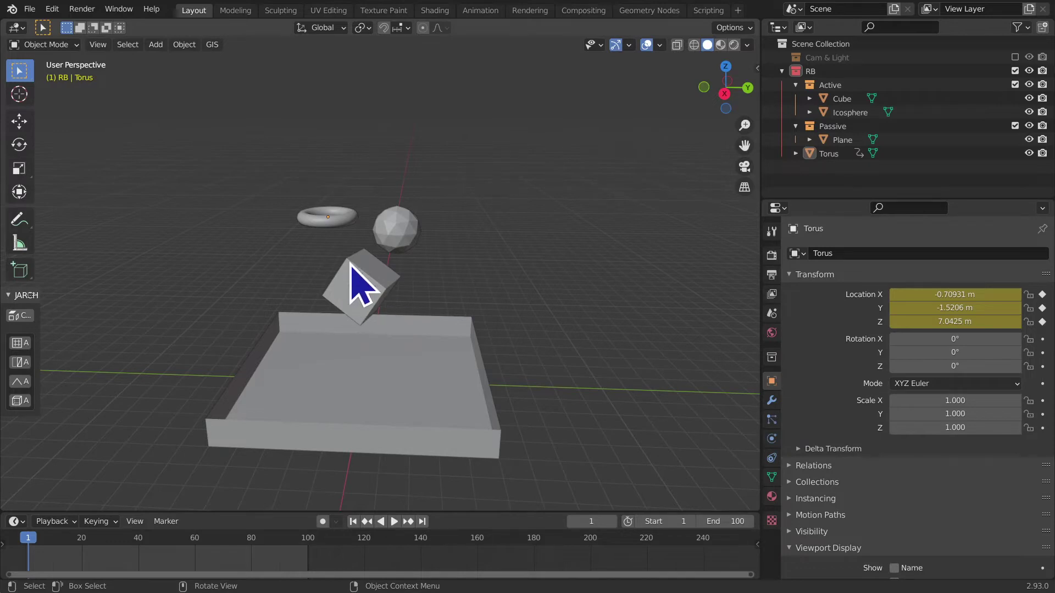
{"action": "left_click", "coordinate": [360, 217]}
{"action": "left_click", "coordinate": [771, 439]}
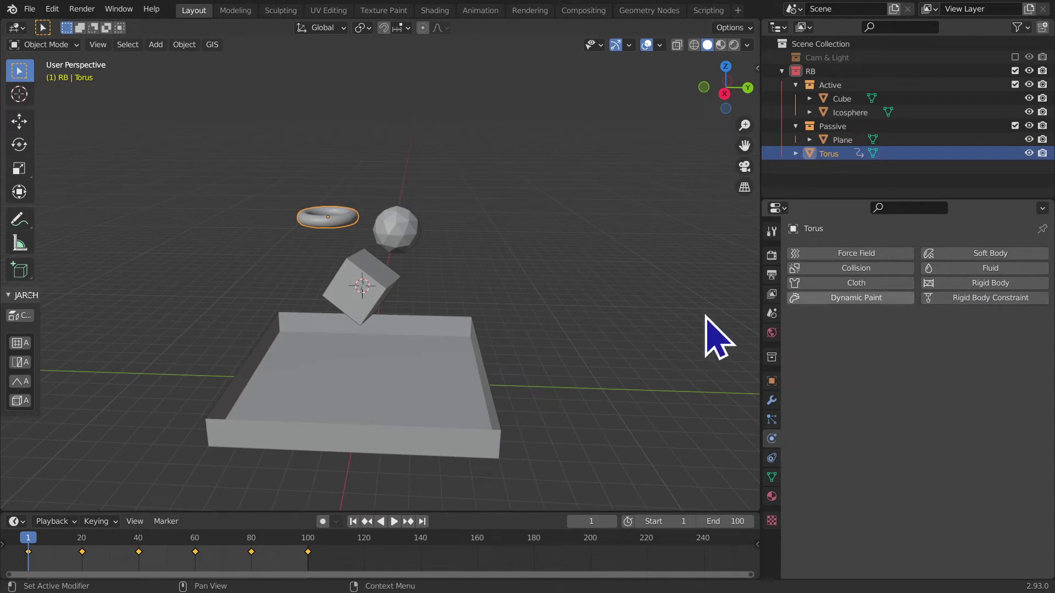
Step: Review the Cube, Icosphere and Plane physics settings, then reselect the torus
{"action": "left_click", "coordinate": [345, 309]}
{"action": "left_click", "coordinate": [389, 236]}
{"action": "left_click", "coordinate": [332, 456]}
{"action": "left_click", "coordinate": [334, 218]}
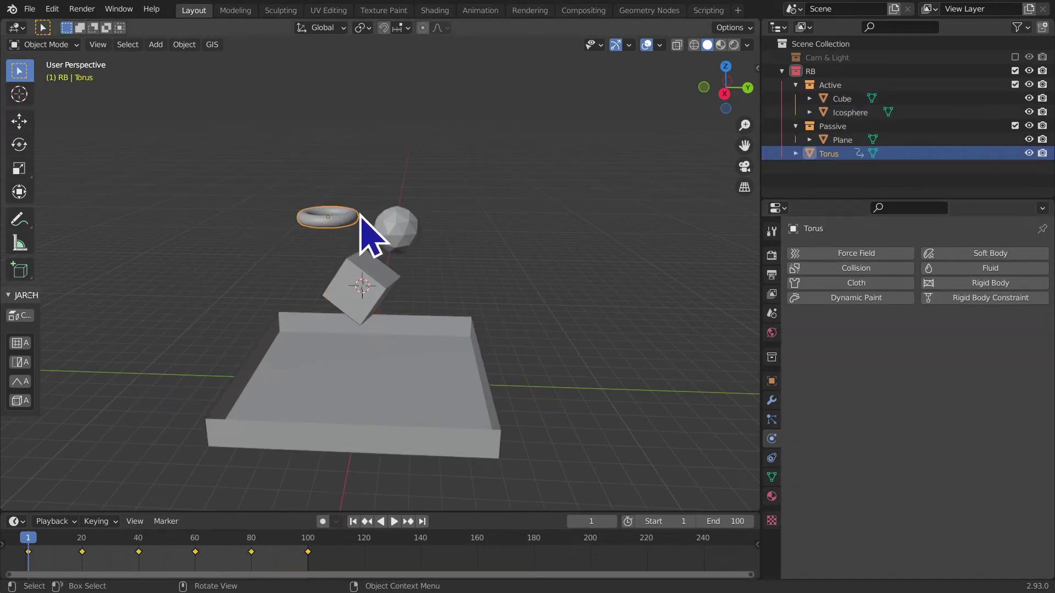
Step: Move the torus into the Active collection, add a rigid body, and play the simulation
{"action": "key", "text": "m"}
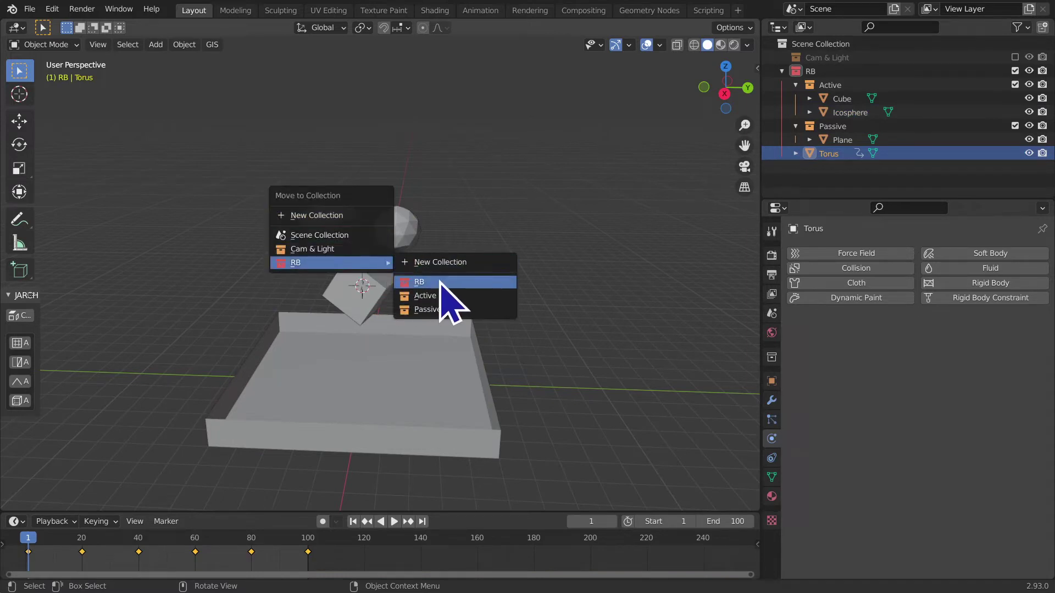
{"action": "left_click", "coordinate": [443, 296]}
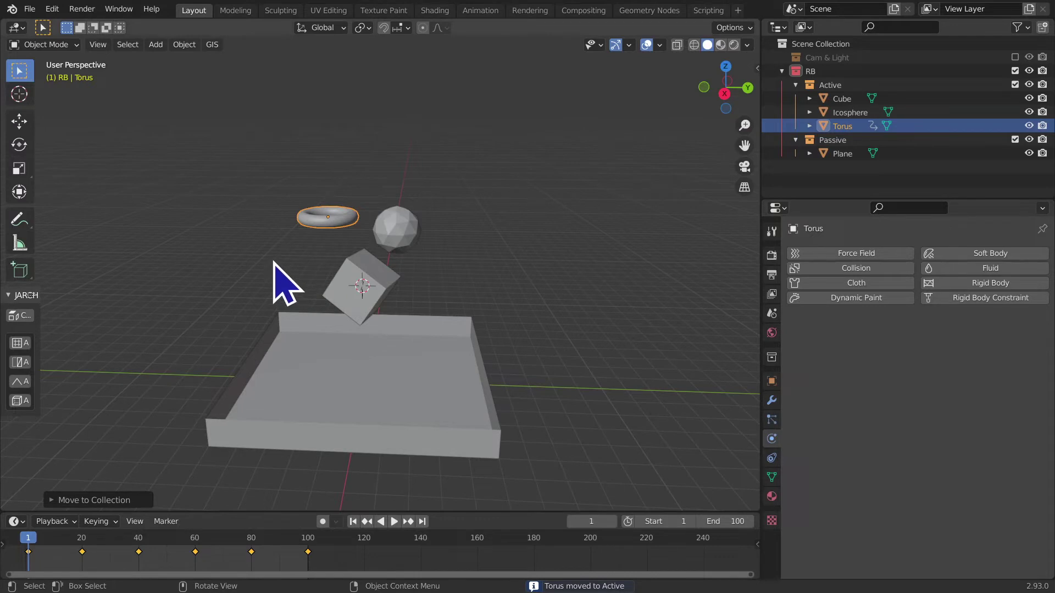
{"action": "left_click", "coordinate": [972, 285]}
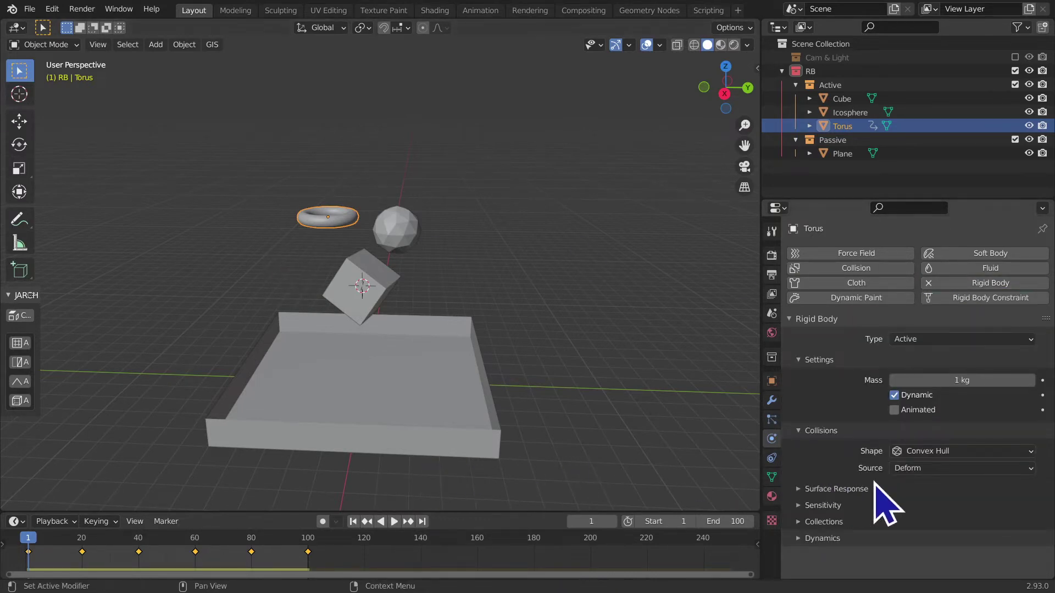
{"action": "key", "text": "space"}
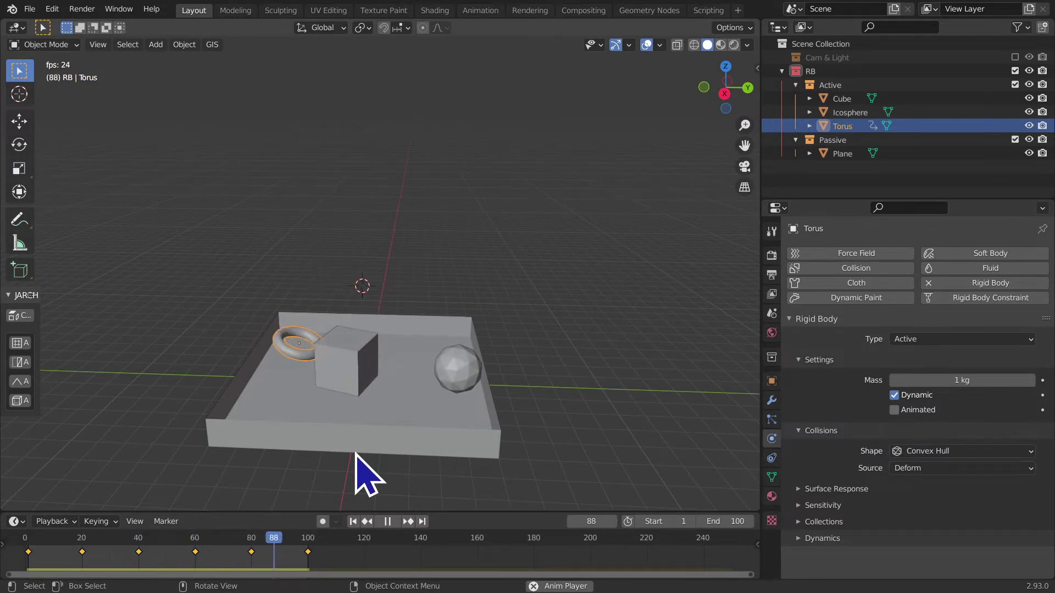
Step: Stop playback and set the scene's end frame to 110
{"action": "middle_click_drag", "start_coordinate": [365, 471], "coordinate": [445, 423]}
{"action": "key", "text": "space"}
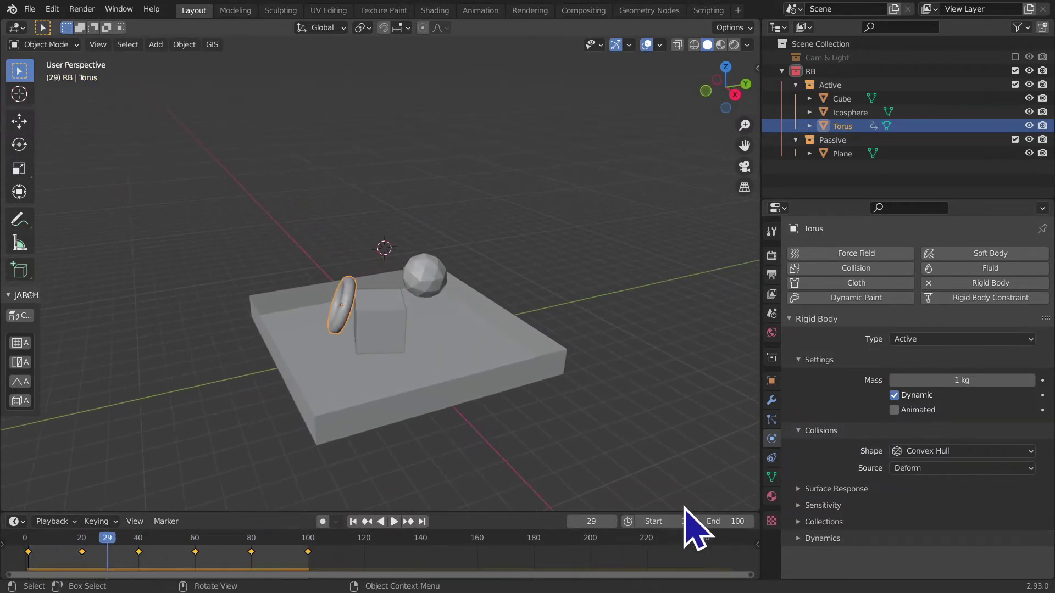
{"action": "type", "text": "110"}
{"action": "key", "text": "Return"}
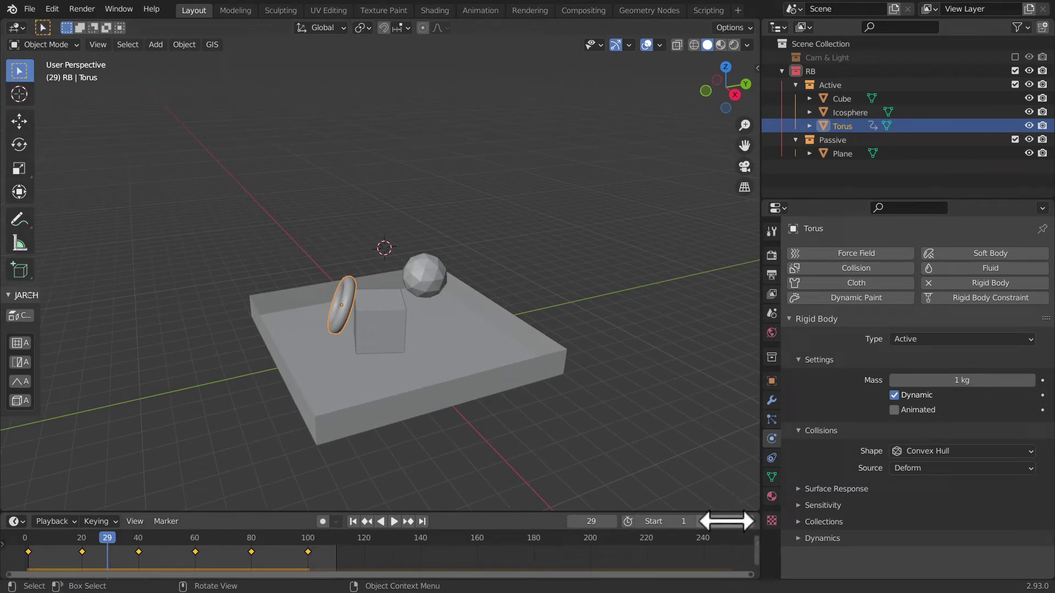
{"action": "key", "text": "space"}
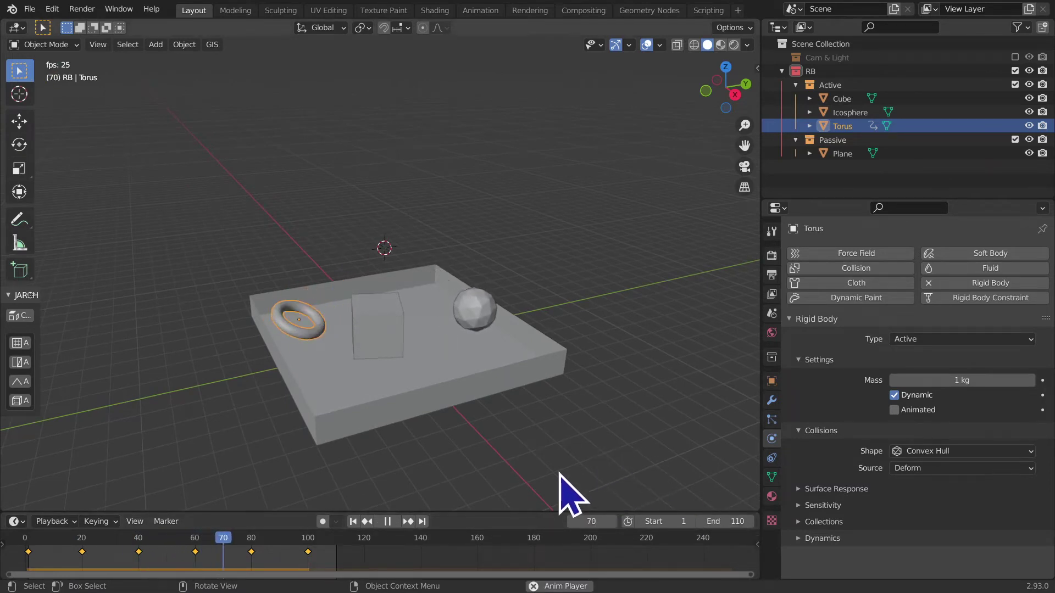
Step: Play the simulation, orbiting around the tray to watch the torus land beside the cube and icosphere
{"action": "middle_click_drag", "start_coordinate": [564, 489], "coordinate": [521, 472]}
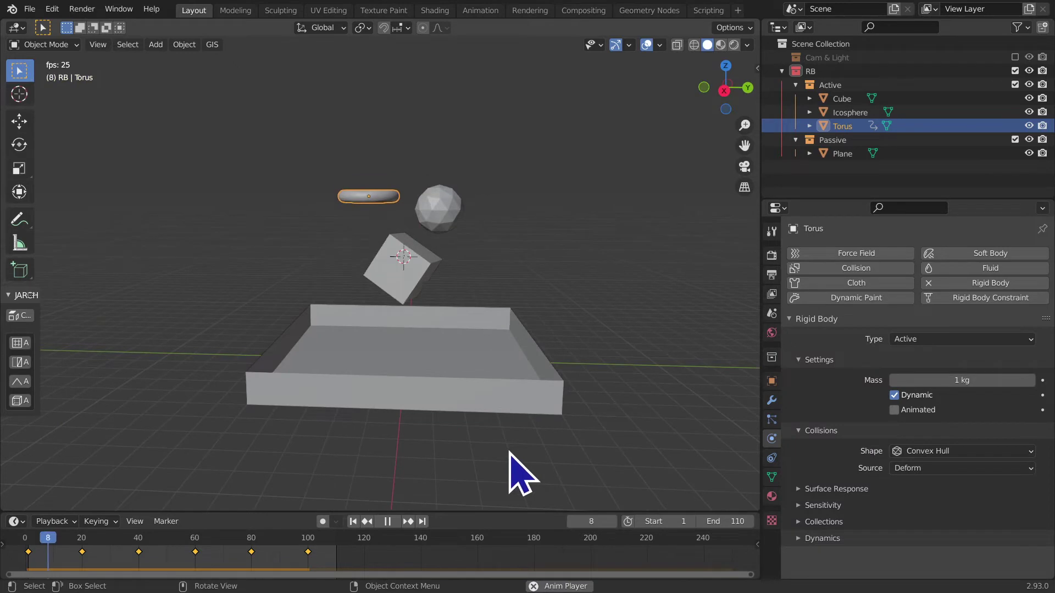
{"action": "mouse_move", "coordinate": [483, 483]}
{"action": "middle_mouse_down"}
{"action": "mouse_move", "coordinate": [478, 430]}
{"action": "mouse_move", "coordinate": [483, 478]}
{"action": "mouse_move", "coordinate": [404, 440]}
{"action": "middle_mouse_up"}
{"action": "mouse_move", "coordinate": [302, 443]}
{"action": "middle_mouse_down"}
{"action": "mouse_move", "coordinate": [327, 423]}
{"action": "mouse_move", "coordinate": [236, 483]}
{"action": "mouse_move", "coordinate": [419, 483]}
{"action": "mouse_move", "coordinate": [377, 495]}
{"action": "mouse_move", "coordinate": [749, 381]}
{"action": "middle_mouse_up"}
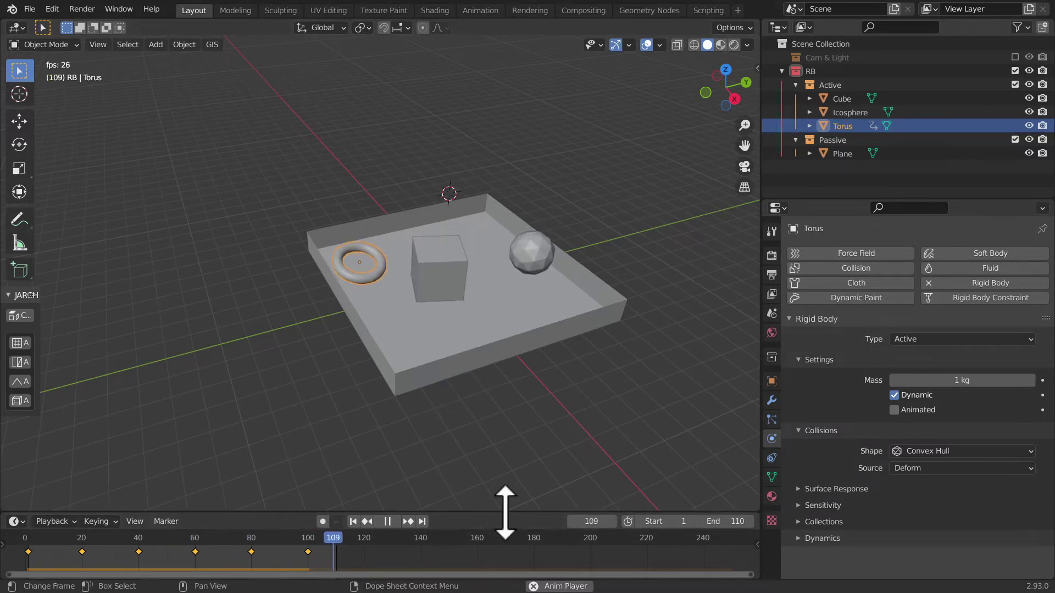
{"action": "left_click_drag", "start_coordinate": [505, 513], "coordinate": [500, 447]}
{"action": "mouse_move", "coordinate": [490, 348]}
{"action": "middle_mouse_down"}
{"action": "mouse_move", "coordinate": [466, 401]}
{"action": "mouse_move", "coordinate": [463, 318]}
{"action": "mouse_move", "coordinate": [647, 322]}
{"action": "middle_mouse_up"}
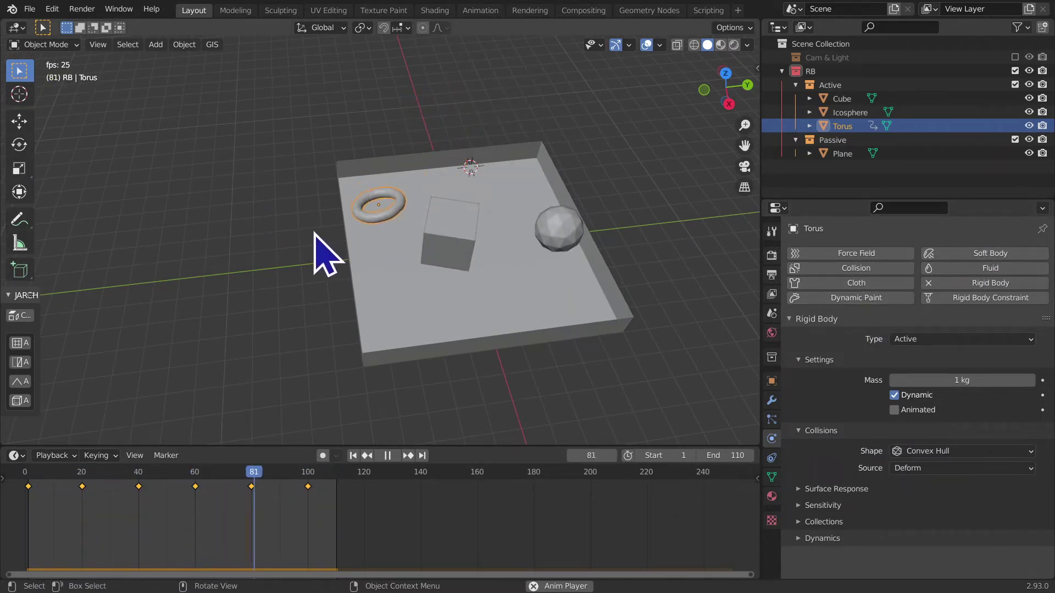
{"action": "mouse_move", "coordinate": [319, 253]}
{"action": "middle_mouse_down"}
{"action": "mouse_move", "coordinate": [358, 254]}
{"action": "mouse_move", "coordinate": [396, 308]}
{"action": "middle_mouse_up"}
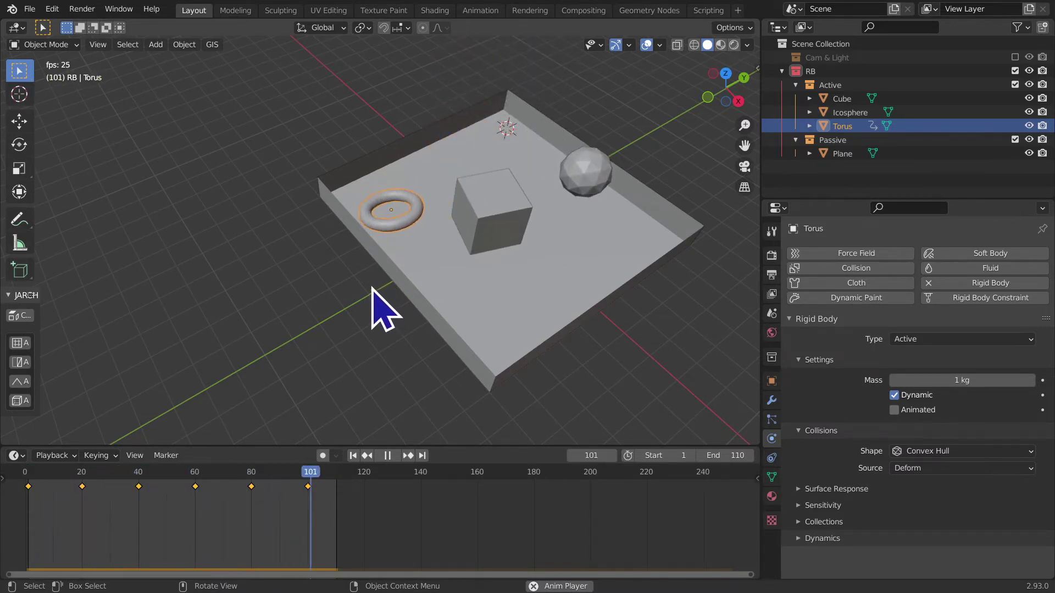
{"action": "mouse_move", "coordinate": [385, 311]}
{"action": "middle_mouse_down"}
{"action": "mouse_move", "coordinate": [405, 318]}
{"action": "mouse_move", "coordinate": [395, 325]}
{"action": "mouse_move", "coordinate": [405, 229]}
{"action": "middle_mouse_up"}
{"action": "key", "text": "space"}
Step: Rewind to frame 1 and switch to Right Orthographic view, framing the tray objects
{"action": "left_click", "coordinate": [354, 457]}
{"action": "scroll", "coordinate": [405, 229], "scroll_direction": "down", "scroll_amount": 3}
{"action": "scroll", "coordinate": [405, 229], "scroll_direction": "down", "scroll_amount": 2}
{"action": "scroll", "coordinate": [406, 228], "scroll_direction": "down", "scroll_amount": 2}
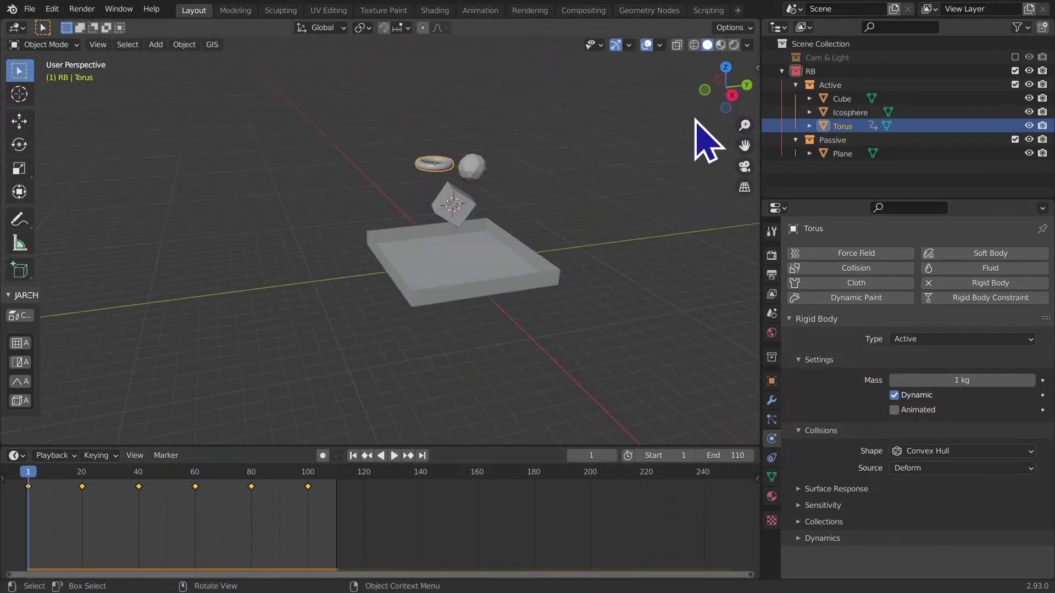
{"action": "left_click", "coordinate": [731, 95]}
{"action": "scroll", "coordinate": [539, 345], "scroll_direction": "up", "scroll_amount": 4}
{"action": "middle_click_drag", "start_coordinate": [541, 348], "coordinate": [362, 381], "text": "shift"}
{"action": "scroll", "coordinate": [549, 405], "scroll_direction": "down", "scroll_amount": 2}
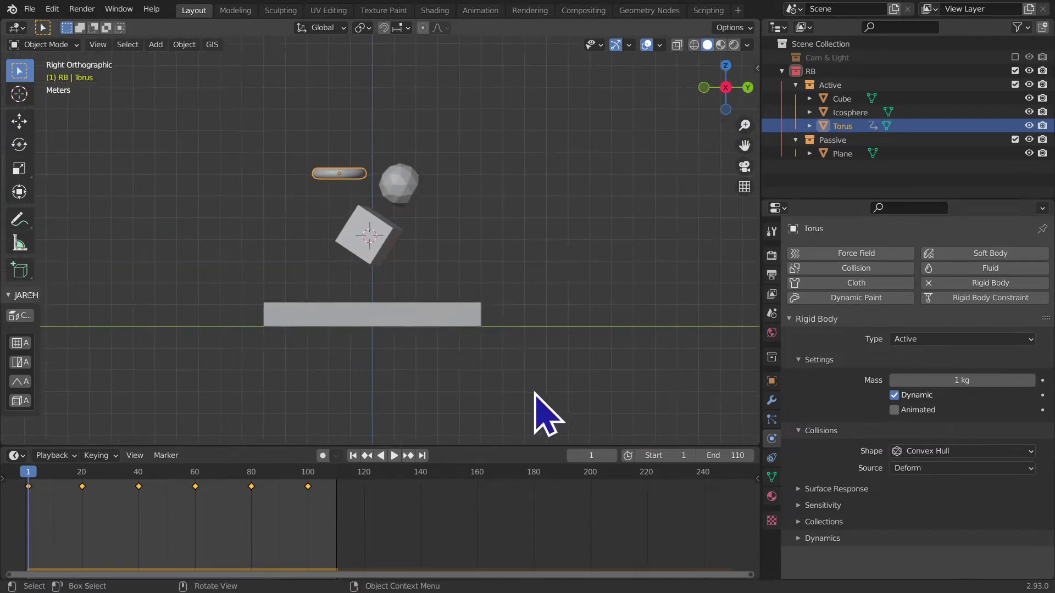
{"action": "scroll", "coordinate": [494, 404], "scroll_direction": "up", "scroll_amount": 4}
{"action": "middle_click_drag", "start_coordinate": [511, 362], "coordinate": [512, 366], "text": "shift"}
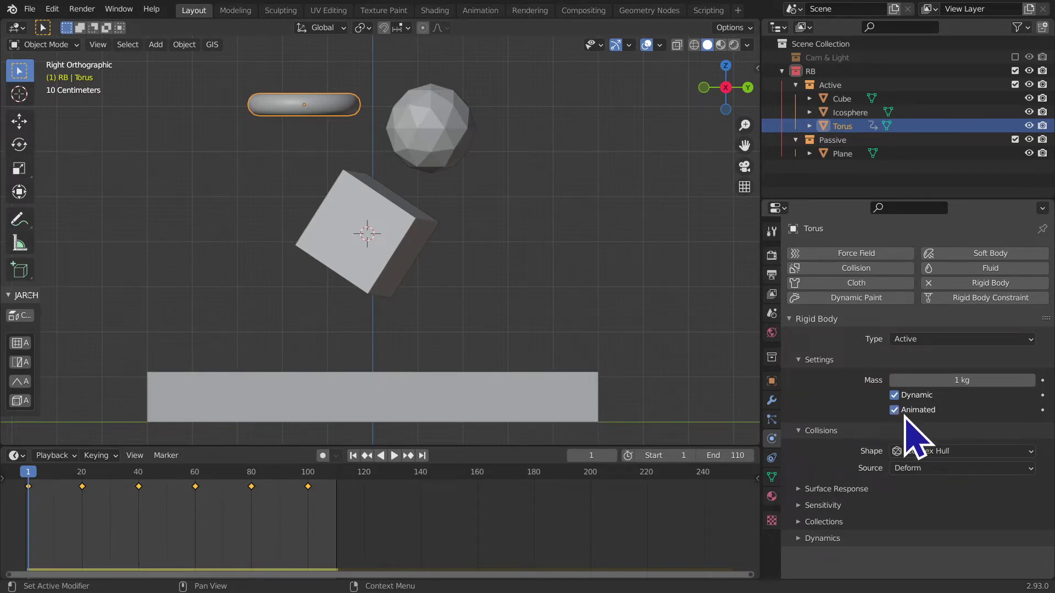
Step: Play the simulation, then turn off the torus's Animated option and replay it
{"action": "key", "text": "space"}
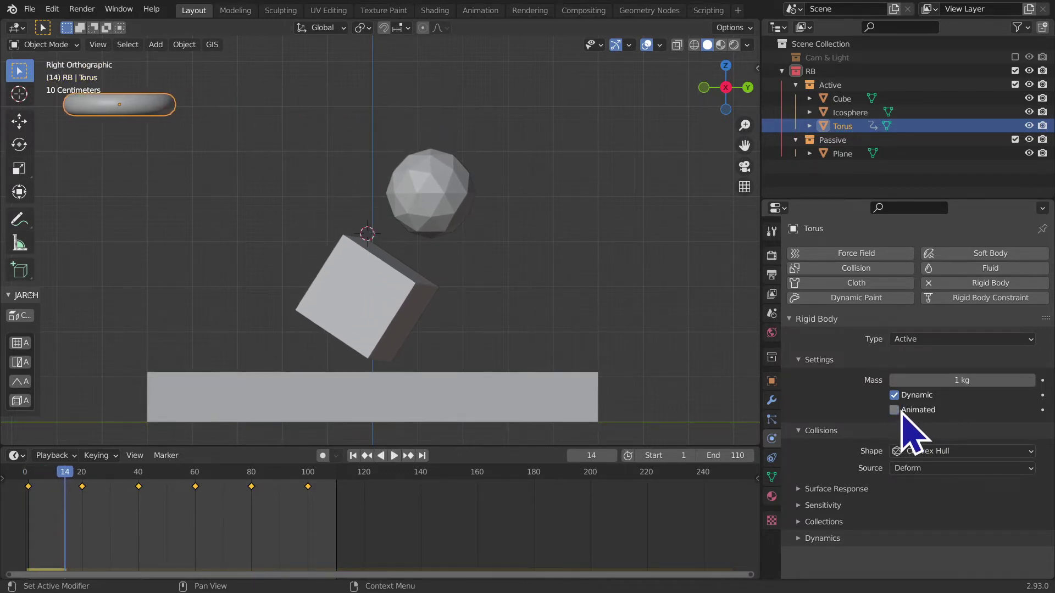
{"action": "key", "text": "shift+Left"}
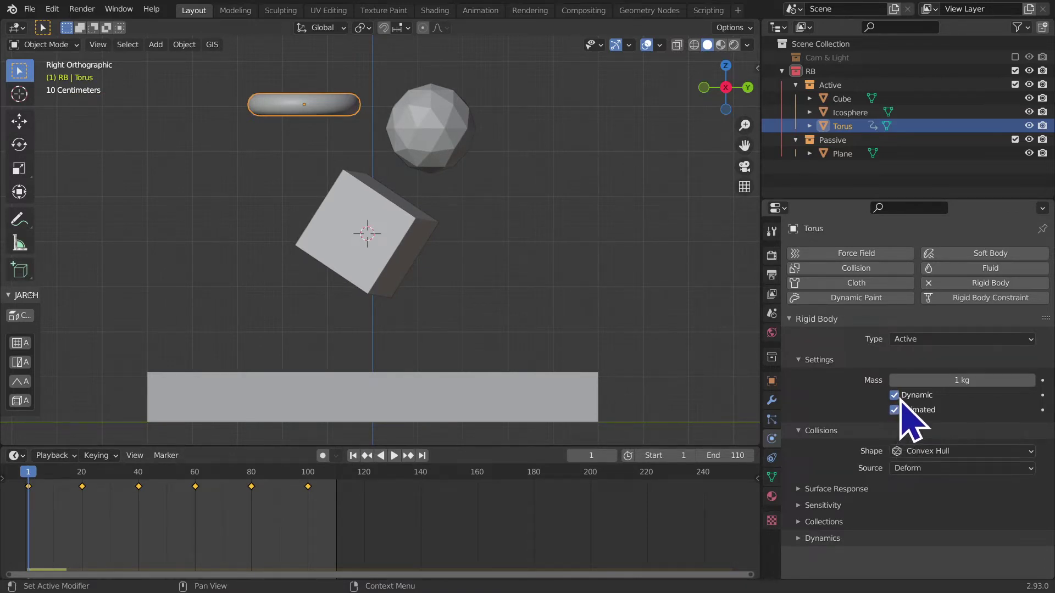
{"action": "left_click", "coordinate": [893, 410]}
{"action": "key", "text": "space"}
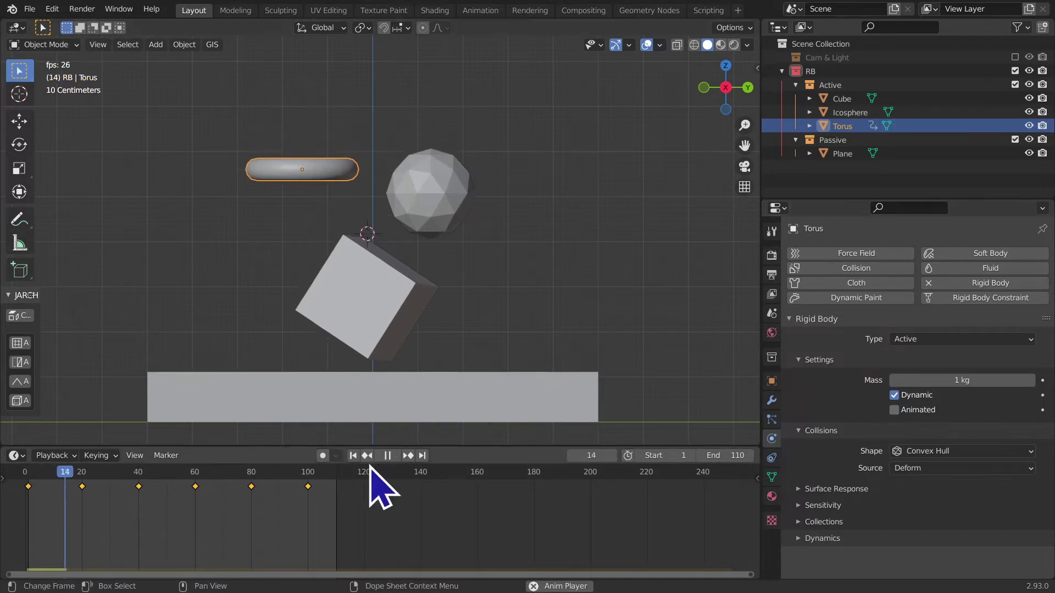
{"action": "key", "text": "space"}
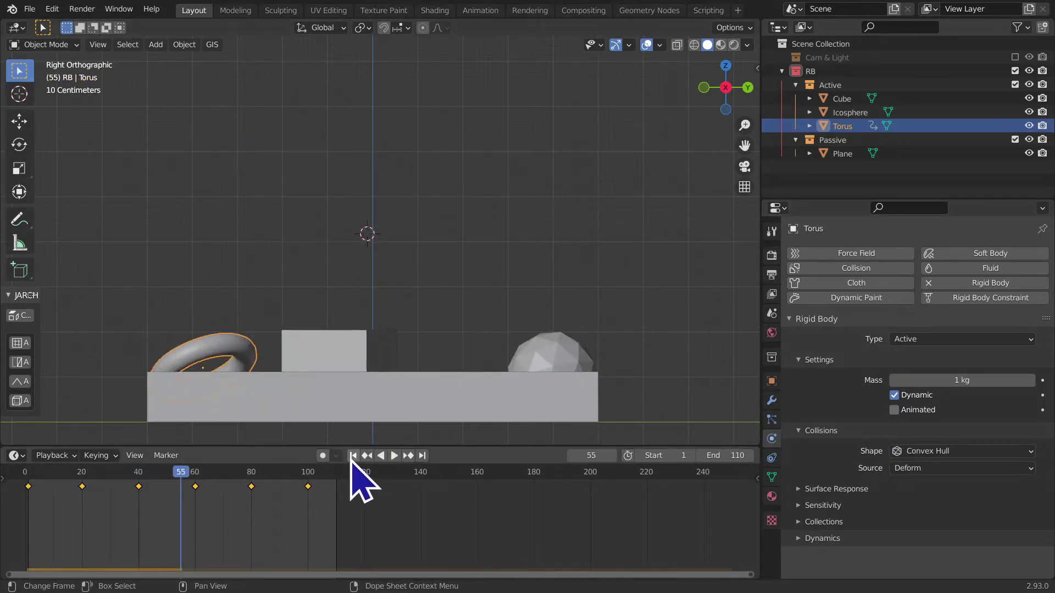
{"action": "left_click", "coordinate": [353, 456]}
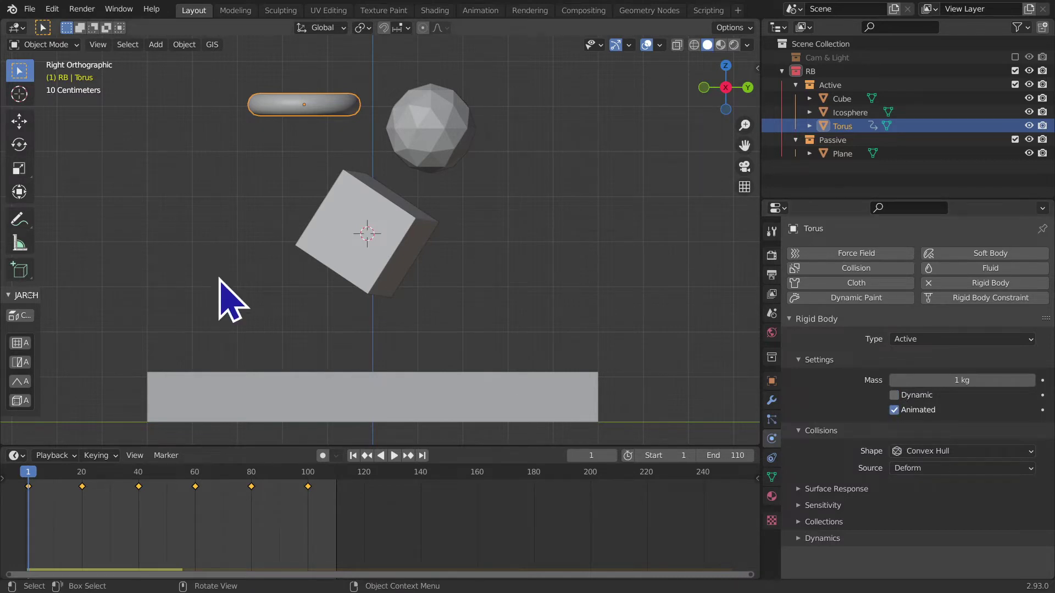
Step: Replay the simulation, toggling the torus's Animated option again between runs
{"action": "scroll", "coordinate": [231, 302], "scroll_direction": "down", "scroll_amount": 4}
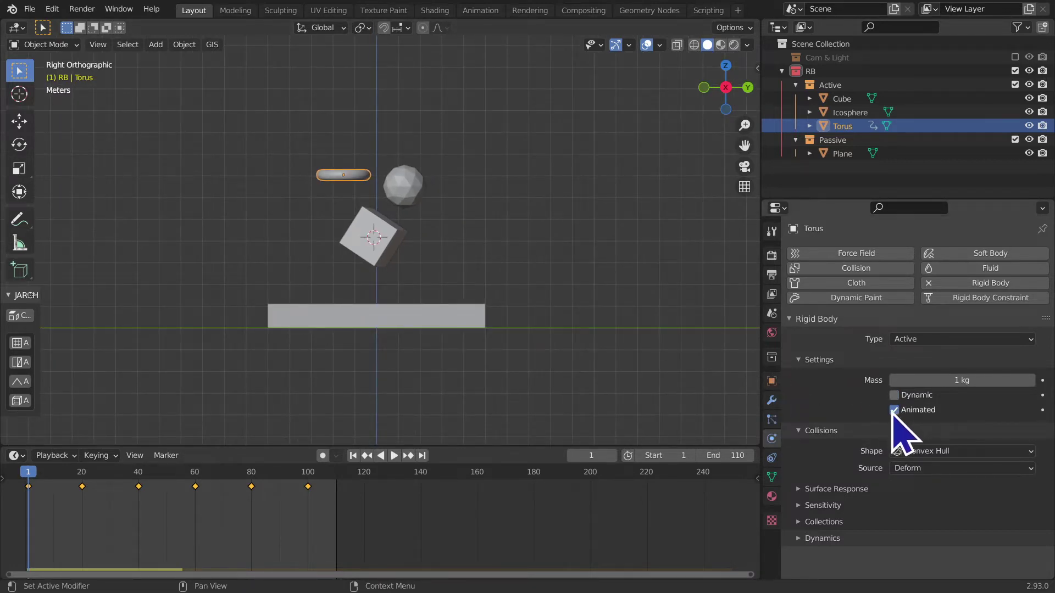
{"action": "key", "text": "space"}
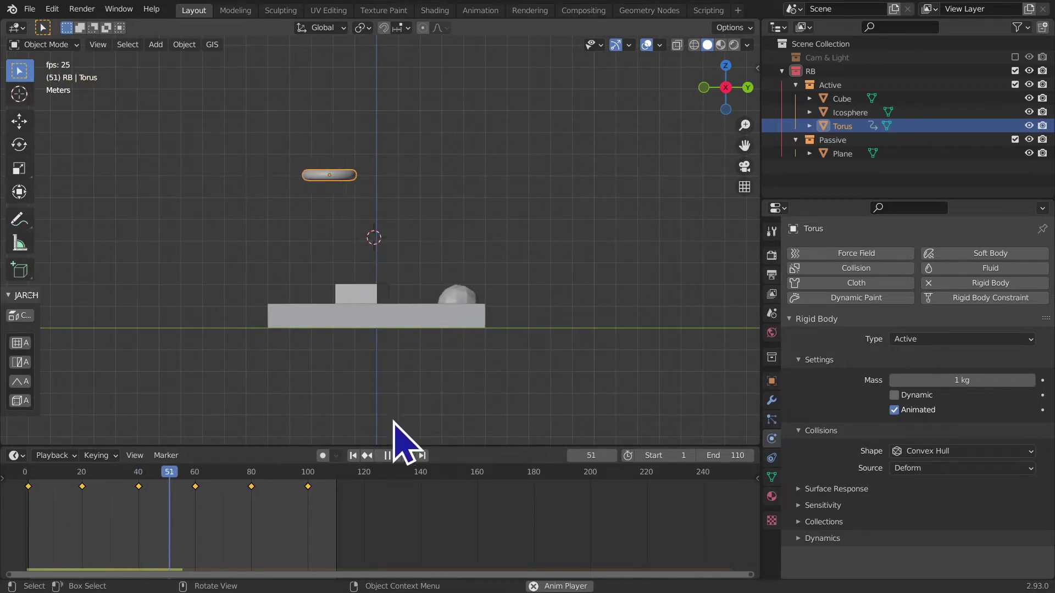
{"action": "left_click", "coordinate": [354, 456]}
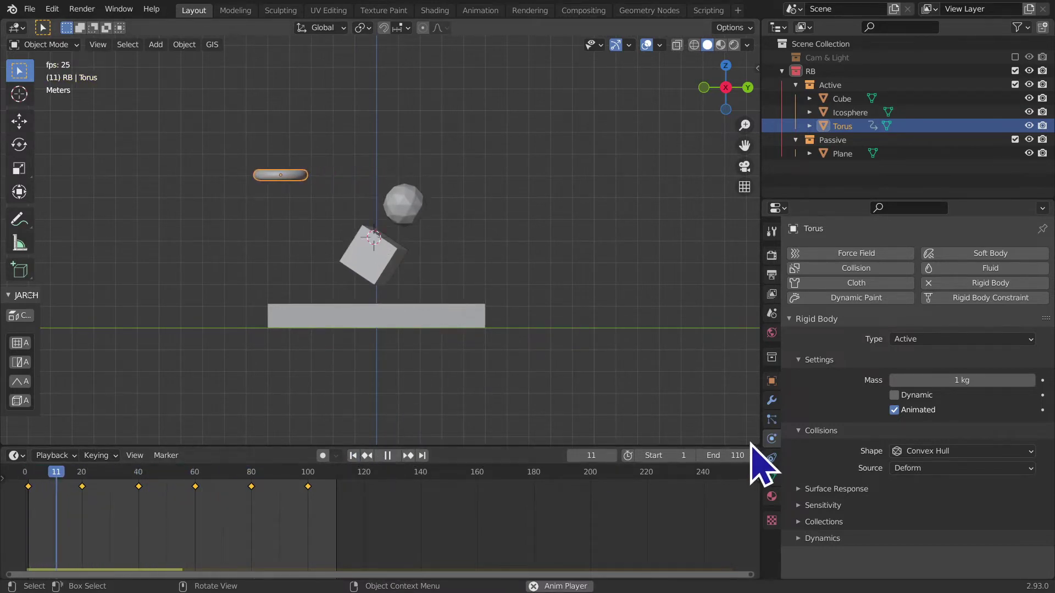
{"action": "key", "text": "space"}
{"action": "left_click", "coordinate": [354, 456]}
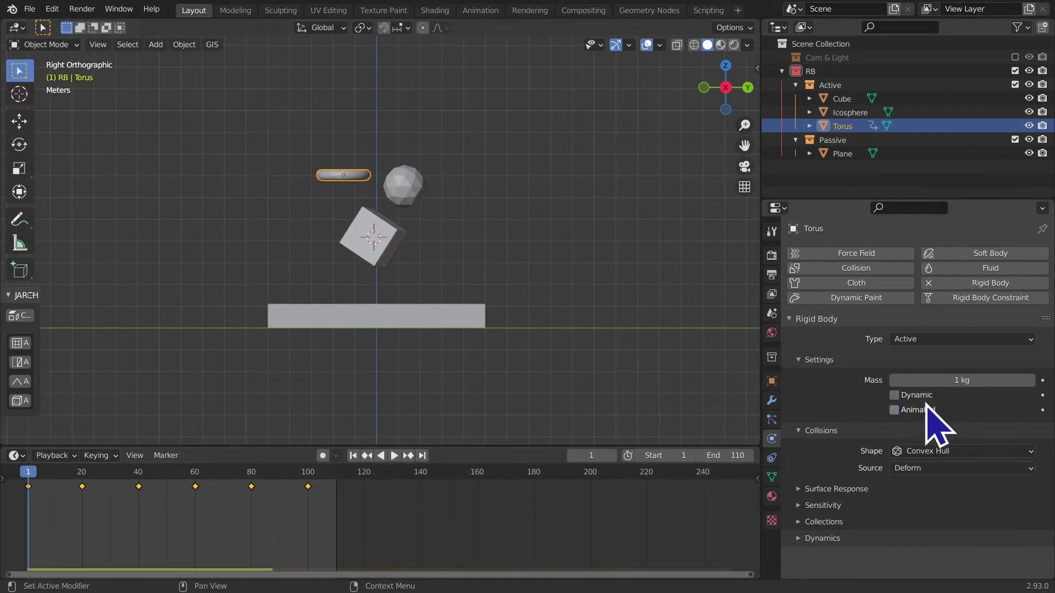
{"action": "key", "text": "space"}
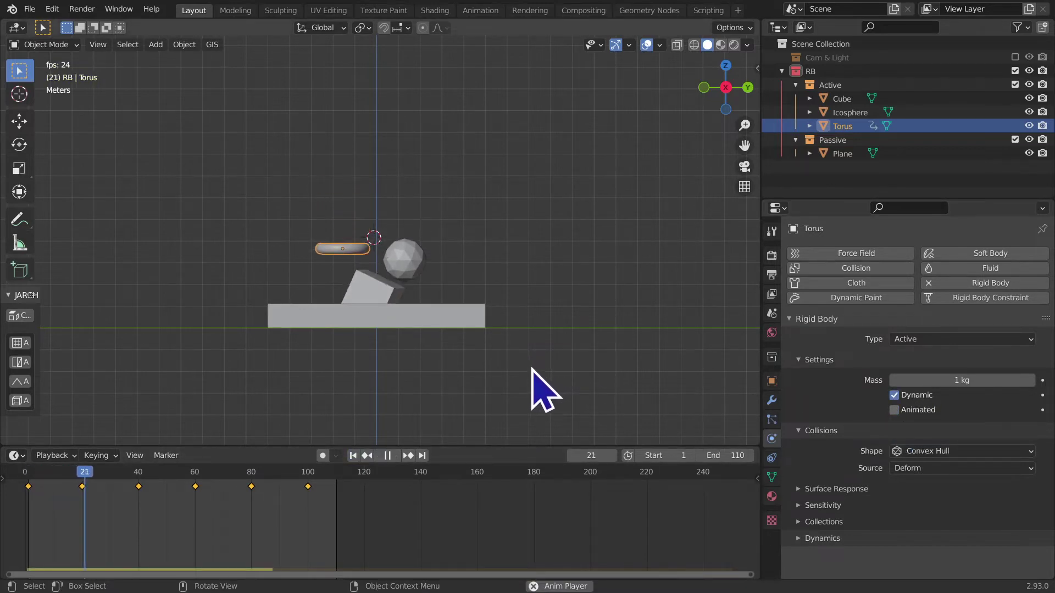
{"action": "key", "text": "space"}
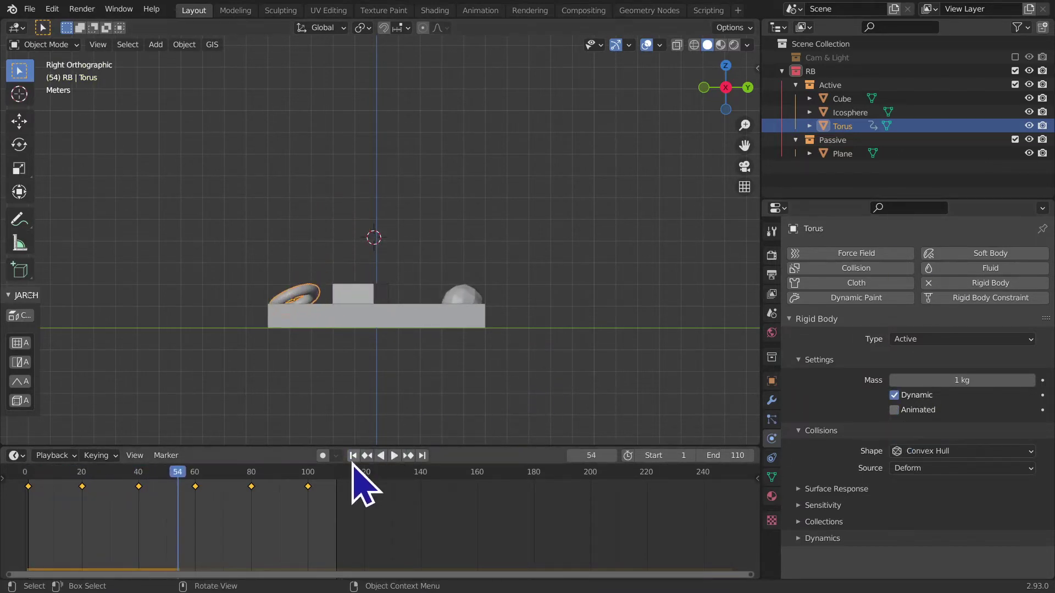
Step: Replay the current Dynamic/Animated combination twice, rewinding to frame 1 each time
{"action": "left_click", "coordinate": [353, 456]}
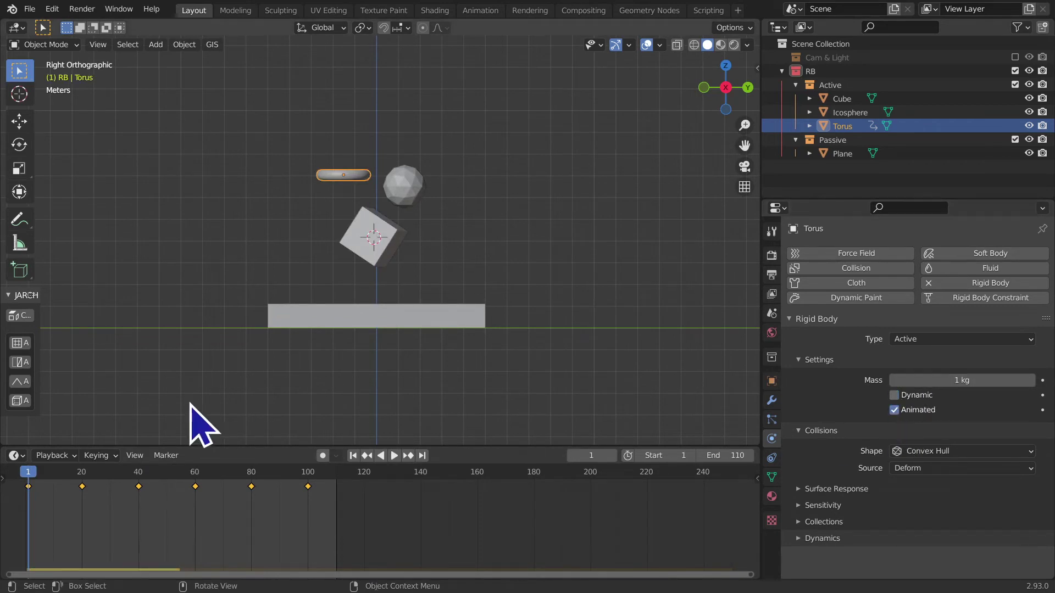
{"action": "key", "text": "space"}
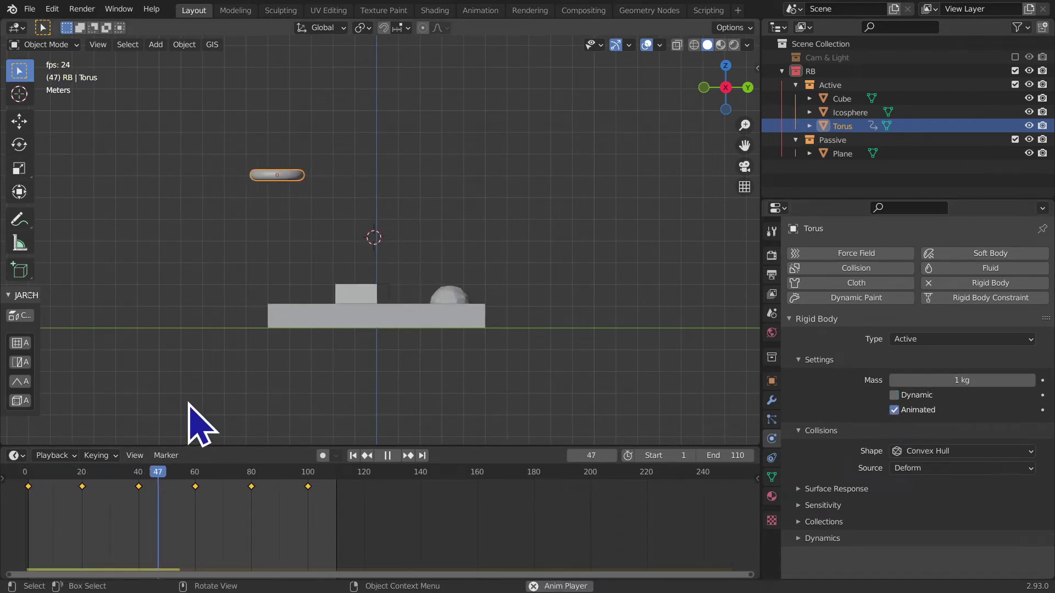
{"action": "left_click", "coordinate": [353, 455]}
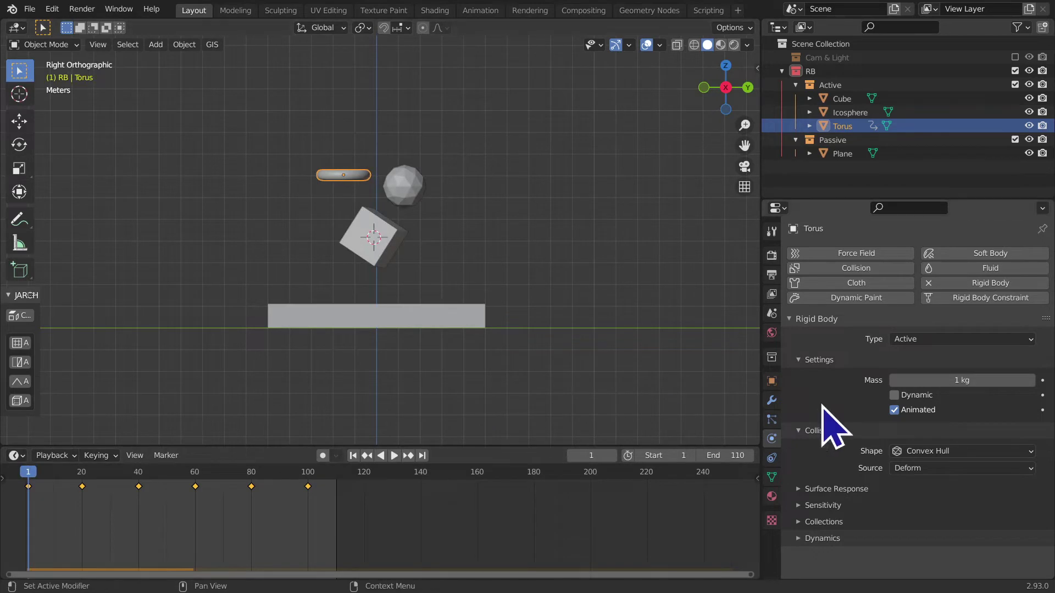
{"action": "key", "text": "space"}
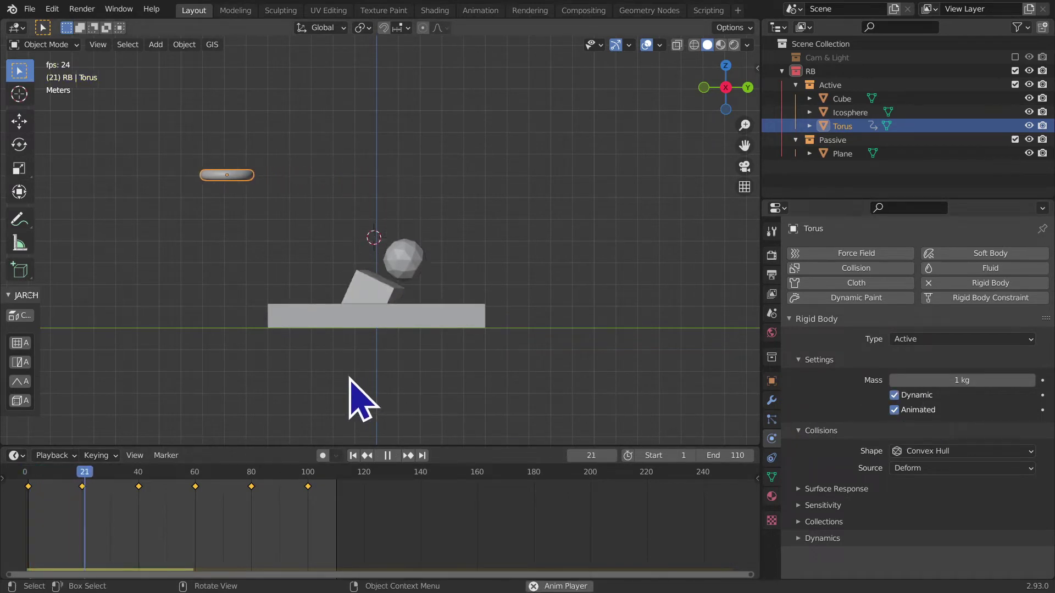
{"action": "key", "text": "space"}
{"action": "left_click", "coordinate": [353, 455]}
Step: Toggle the torus's Dynamic and Animated together, test playback, and rewind to frame 1
{"action": "left_click_drag", "start_coordinate": [930, 395], "coordinate": [923, 411]}
{"action": "key", "text": "space"}
{"action": "left_click", "coordinate": [387, 455]}
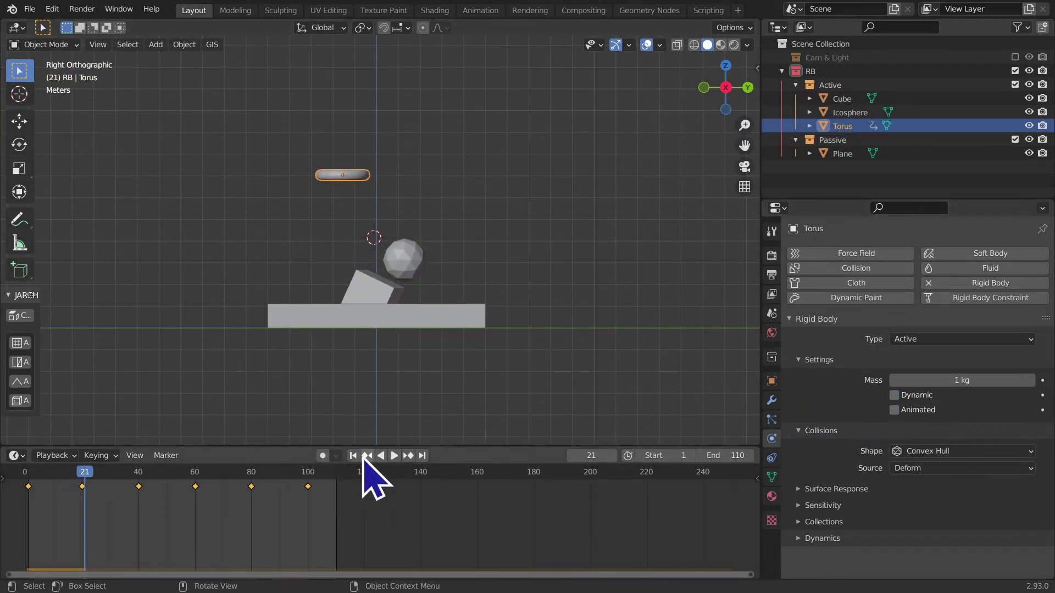
{"action": "left_click", "coordinate": [367, 456]}
{"action": "left_click", "coordinate": [353, 455]}
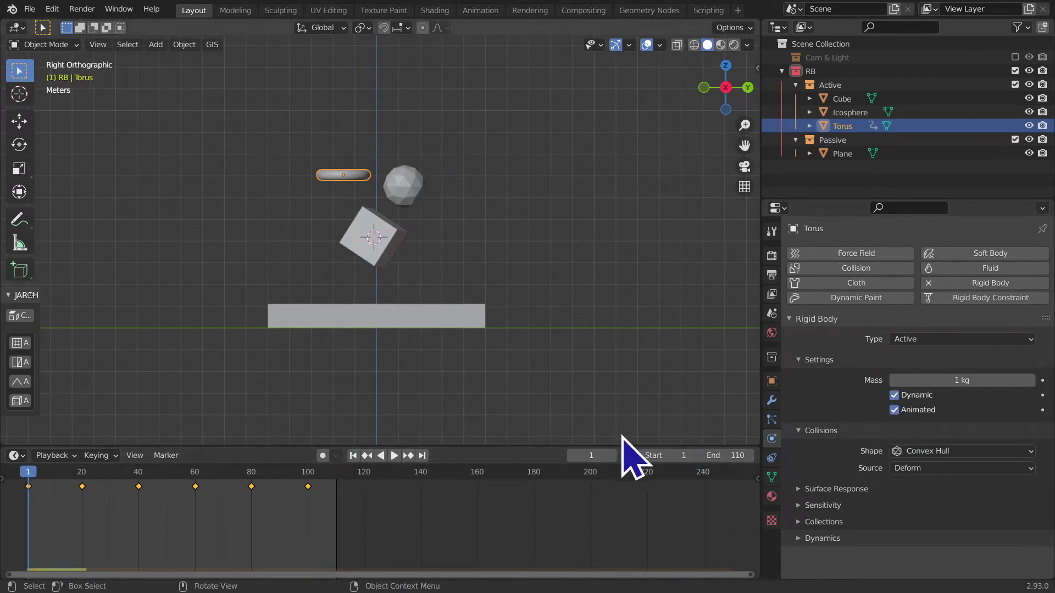
{"action": "middle_click_drag", "start_coordinate": [495, 429], "coordinate": [284, 366]}
{"action": "scroll", "coordinate": [333, 333], "scroll_direction": "up", "scroll_amount": 3}
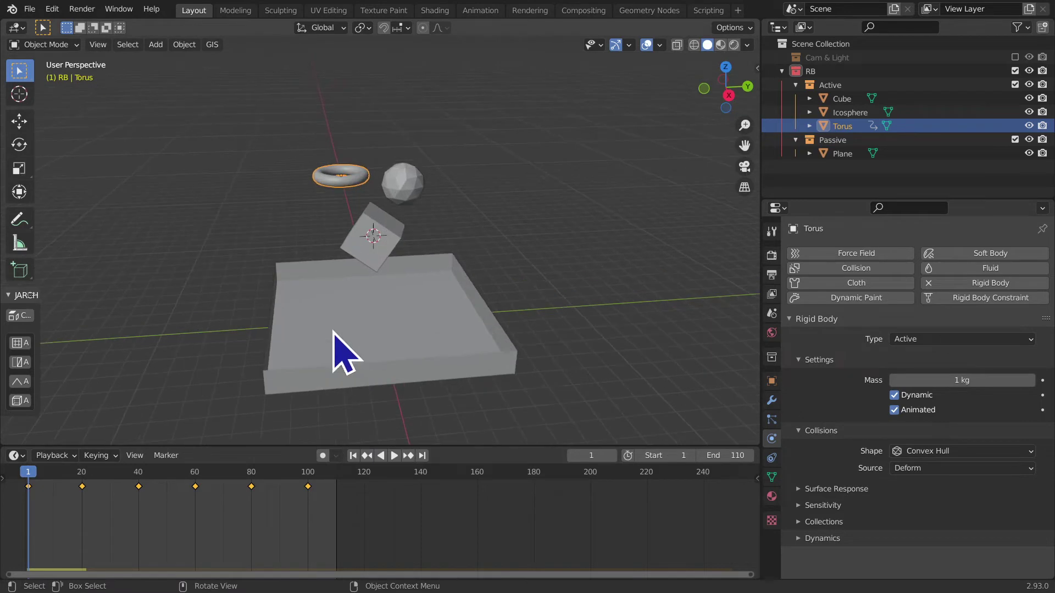
{"action": "scroll", "coordinate": [342, 353], "scroll_direction": "up", "scroll_amount": 2}
{"action": "scroll", "coordinate": [384, 428], "scroll_direction": "up", "scroll_amount": 2}
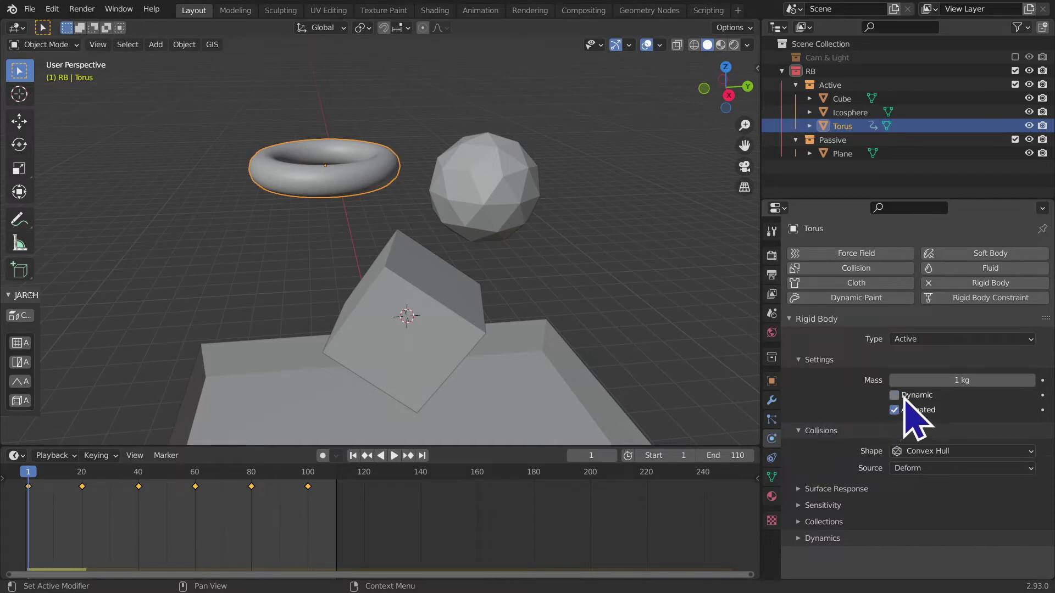
{"action": "key", "text": "space"}
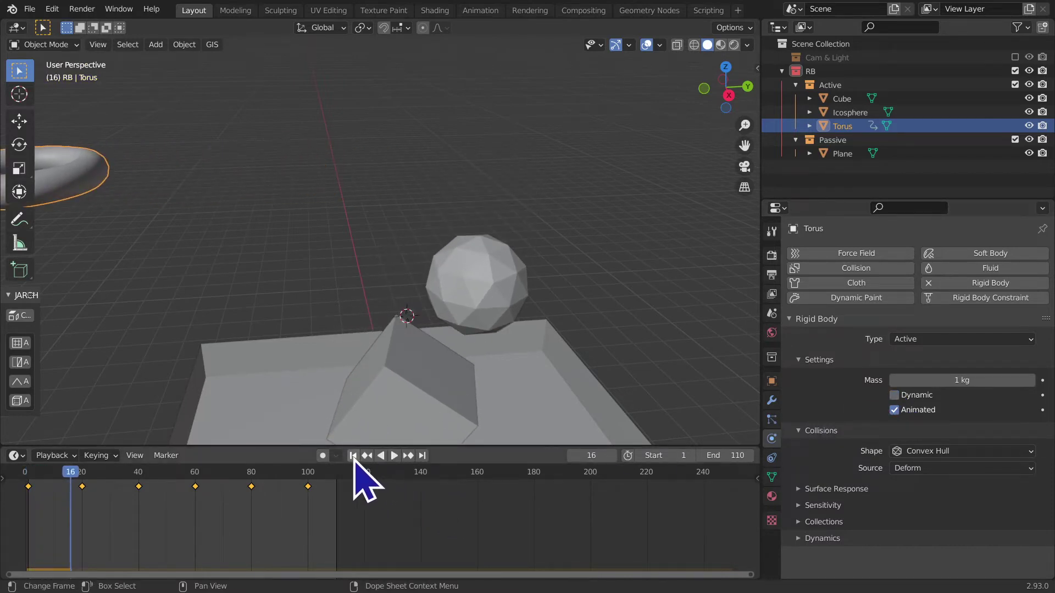
{"action": "left_click", "coordinate": [353, 456]}
{"action": "left_click", "coordinate": [903, 396]}
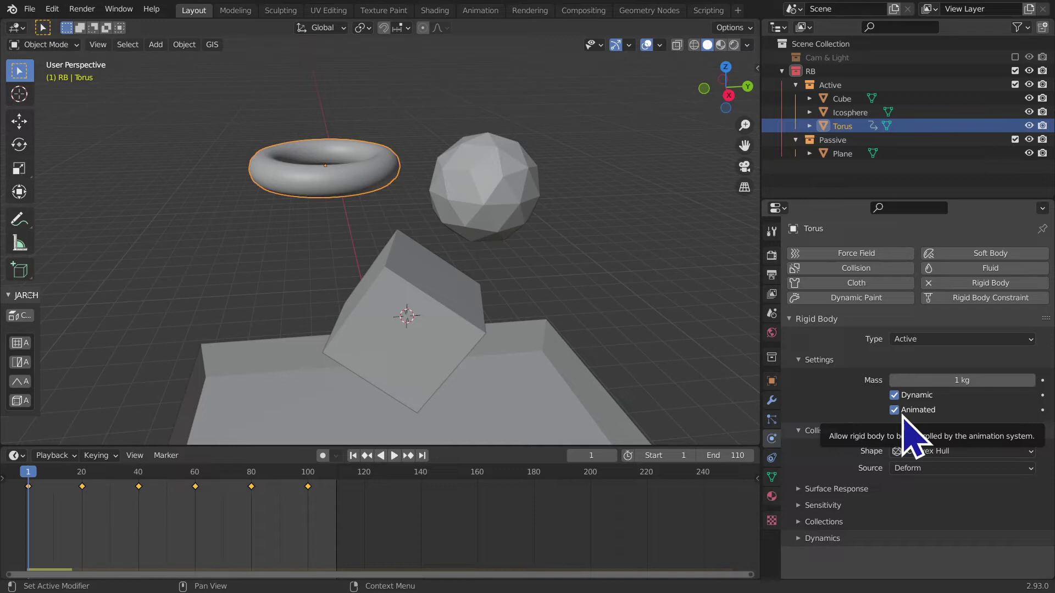
{"action": "left_click", "coordinate": [902, 416]}
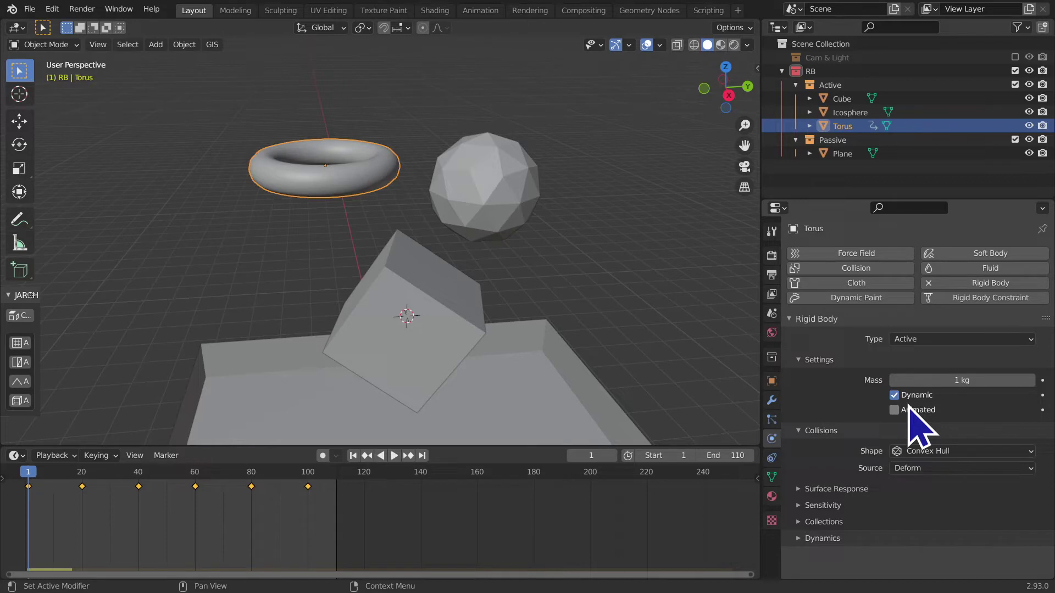
Step: Turn off Dynamic and toggle Animated on the torus's rigid body, rewinding to frame 1
{"action": "left_click", "coordinate": [916, 396]}
{"action": "left_click", "coordinate": [894, 411]}
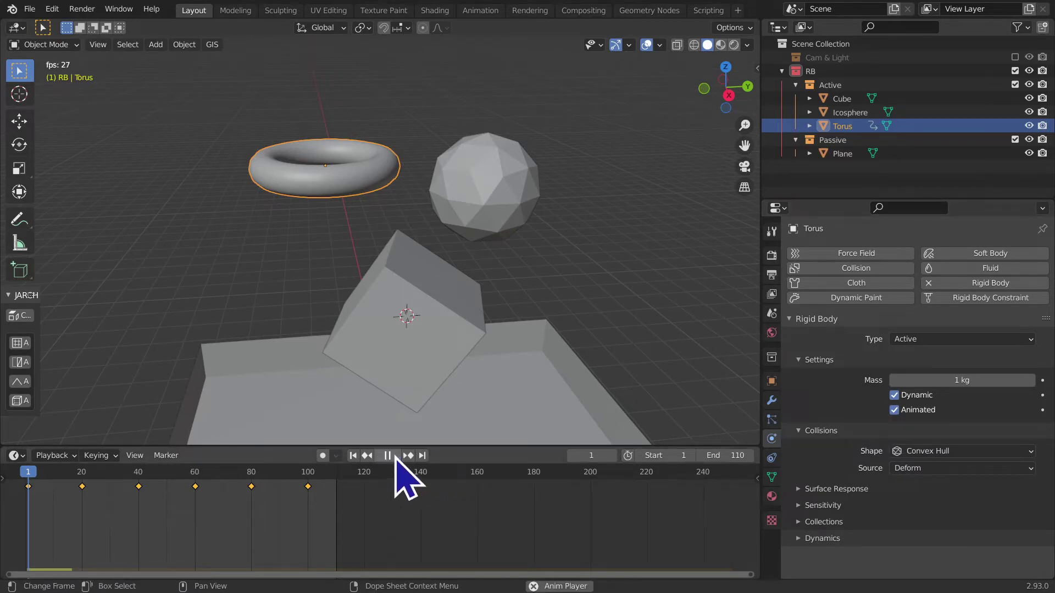
{"action": "left_click", "coordinate": [395, 458]}
{"action": "left_click", "coordinate": [353, 455]}
{"action": "left_click", "coordinate": [894, 409]}
{"action": "left_click", "coordinate": [894, 395]}
Step: Play the drop with the torus held in place, then rewind to frame 1
{"action": "key", "text": "space"}
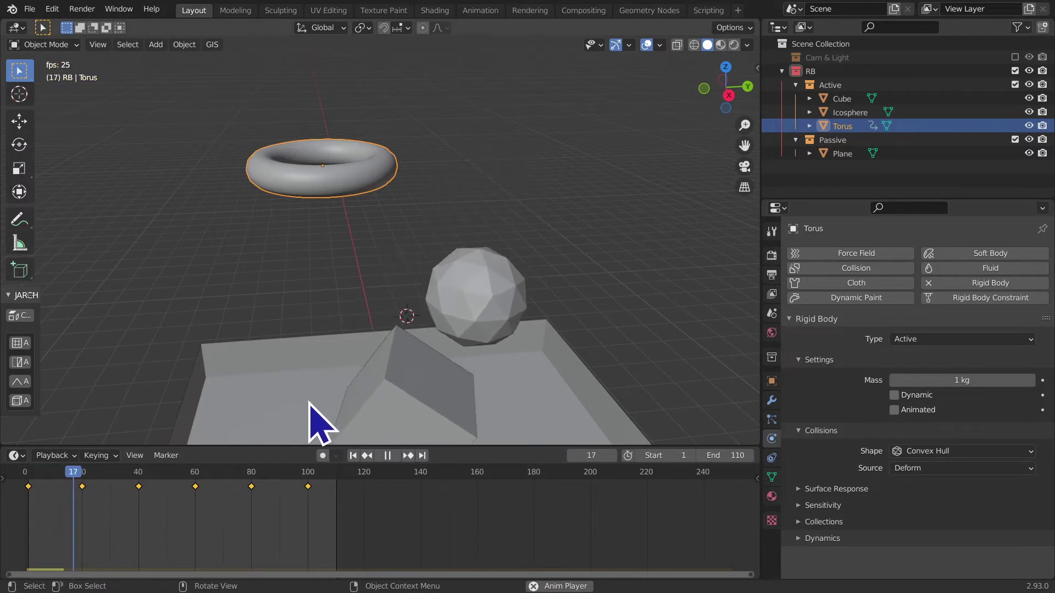
{"action": "key", "text": "space"}
{"action": "left_click", "coordinate": [353, 456]}
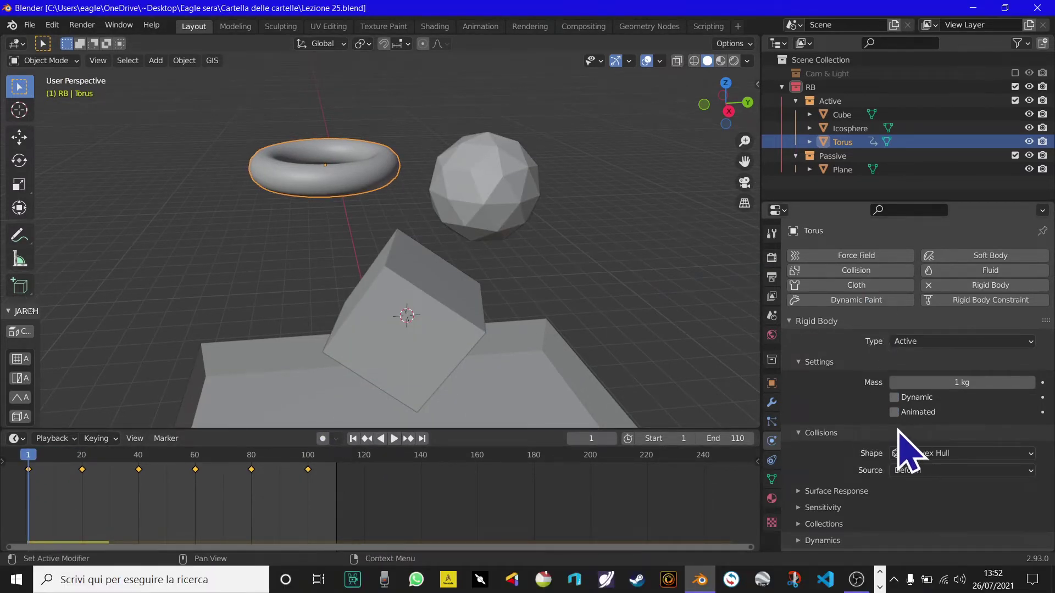
{"action": "mouse_move", "coordinate": [589, 372]}
{"action": "middle_mouse_down"}
{"action": "mouse_move", "coordinate": [509, 357]}
{"action": "mouse_move", "coordinate": [533, 330]}
{"action": "middle_mouse_up"}
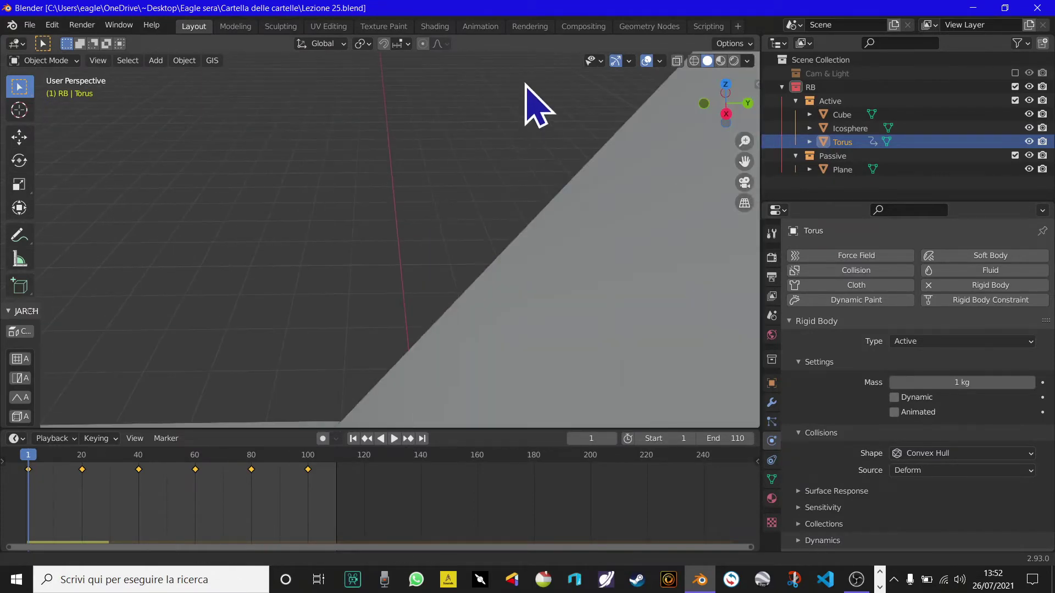
{"action": "scroll", "coordinate": [493, 347], "scroll_direction": "up", "scroll_amount": 2}
{"action": "scroll", "coordinate": [493, 347], "scroll_direction": "down", "scroll_amount": 3}
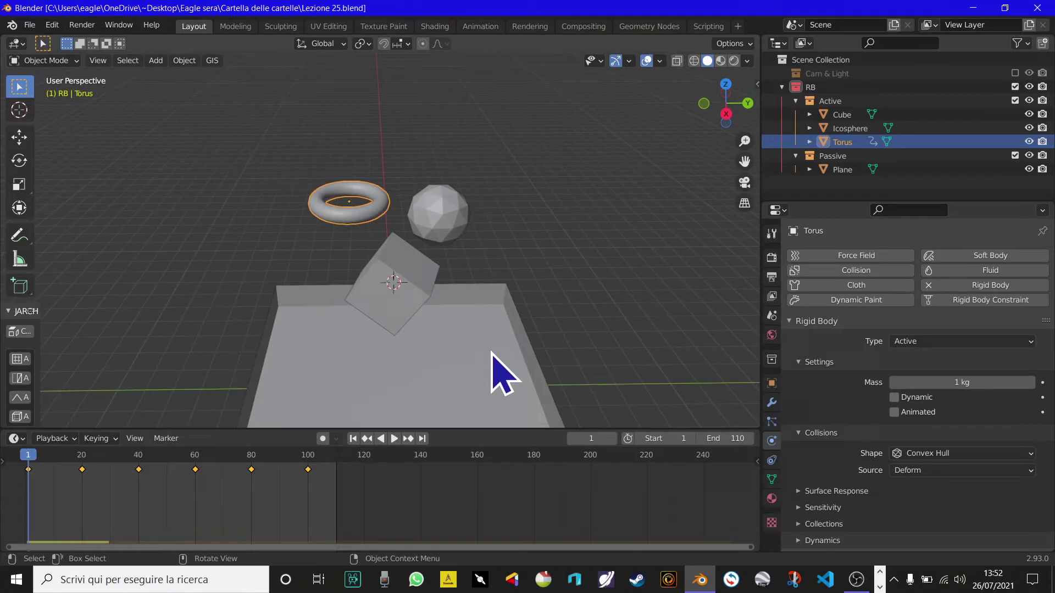
Step: Tilt the view to a lower angle and select the tray plane
{"action": "scroll", "coordinate": [493, 352], "scroll_direction": "down", "scroll_amount": 5}
{"action": "mouse_move", "coordinate": [492, 363]}
{"action": "middle_mouse_down"}
{"action": "mouse_move", "coordinate": [484, 346]}
{"action": "mouse_move", "coordinate": [478, 358]}
{"action": "mouse_move", "coordinate": [478, 287]}
{"action": "middle_mouse_up"}
{"action": "scroll", "coordinate": [478, 287], "scroll_direction": "down", "scroll_amount": 2}
{"action": "scroll", "coordinate": [383, 266], "scroll_direction": "up", "scroll_amount": 1}
{"action": "scroll", "coordinate": [383, 263], "scroll_direction": "up", "scroll_amount": 2}
{"action": "left_click", "coordinate": [382, 263]}
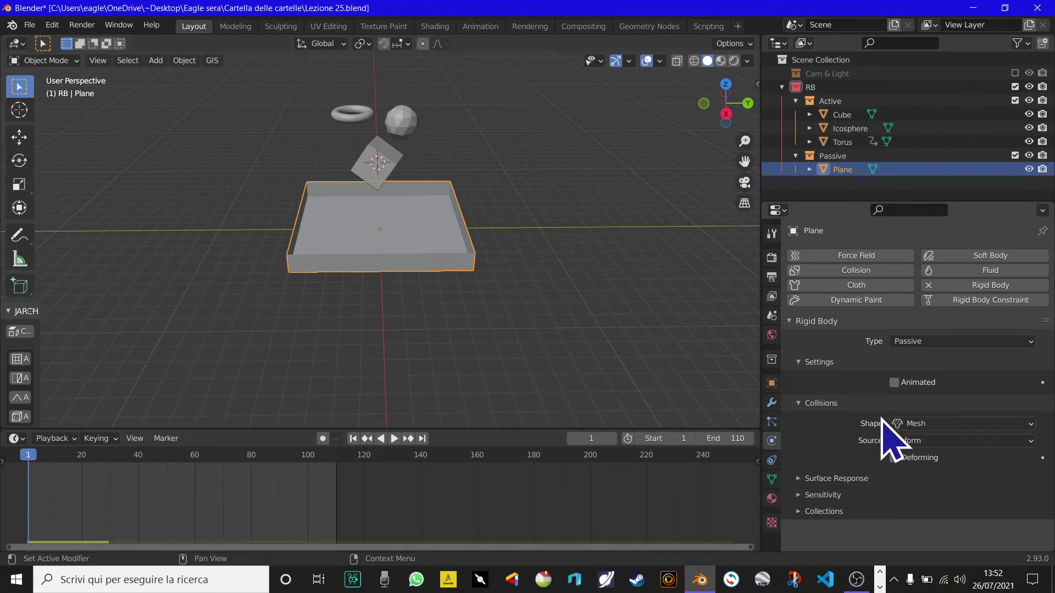
{"action": "left_click", "coordinate": [895, 383]}
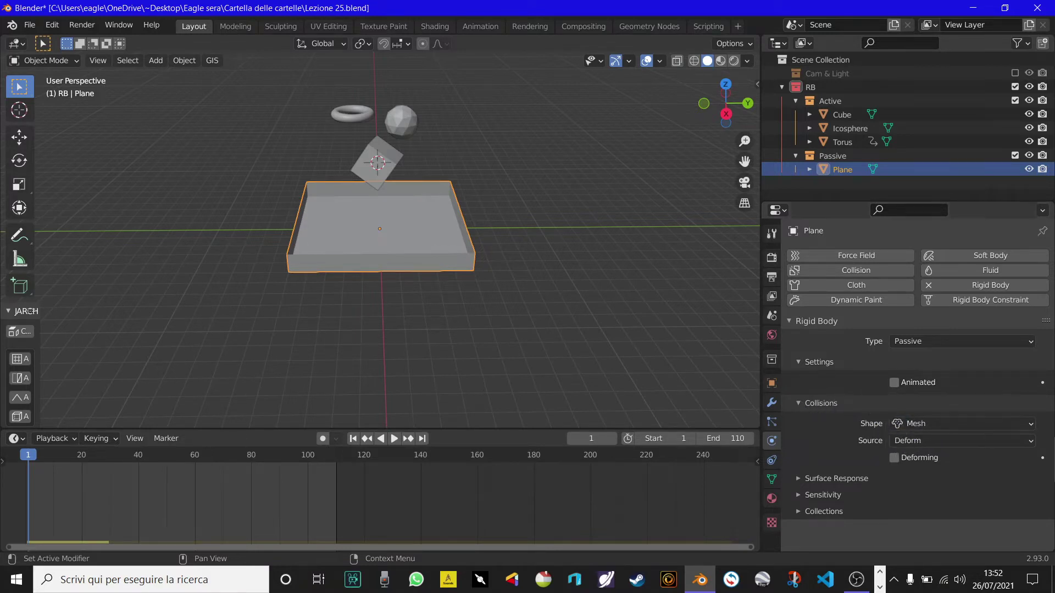
{"action": "mouse_move", "coordinate": [482, 351]}
{"action": "middle_mouse_down"}
{"action": "mouse_move", "coordinate": [266, 348]}
{"action": "mouse_move", "coordinate": [295, 294]}
{"action": "mouse_move", "coordinate": [436, 341]}
{"action": "mouse_move", "coordinate": [2, 309]}
{"action": "middle_mouse_up"}
{"action": "mouse_move", "coordinate": [377, 381]}
{"action": "middle_mouse_down"}
{"action": "mouse_move", "coordinate": [365, 377]}
{"action": "mouse_move", "coordinate": [406, 252]}
{"action": "middle_mouse_up"}
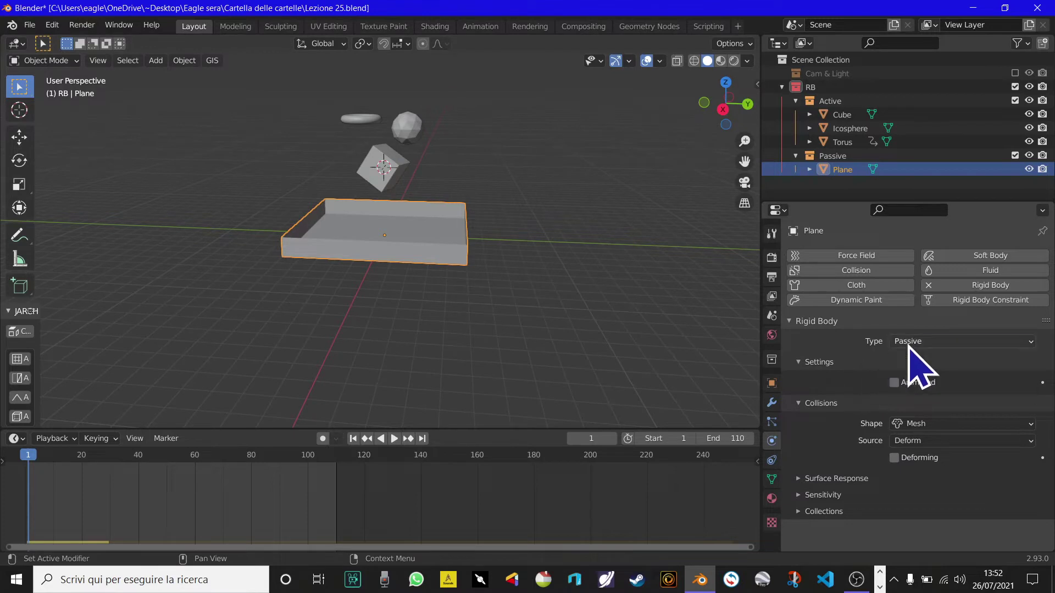
{"action": "middle_click_drag", "start_coordinate": [385, 286], "coordinate": [364, 247]}
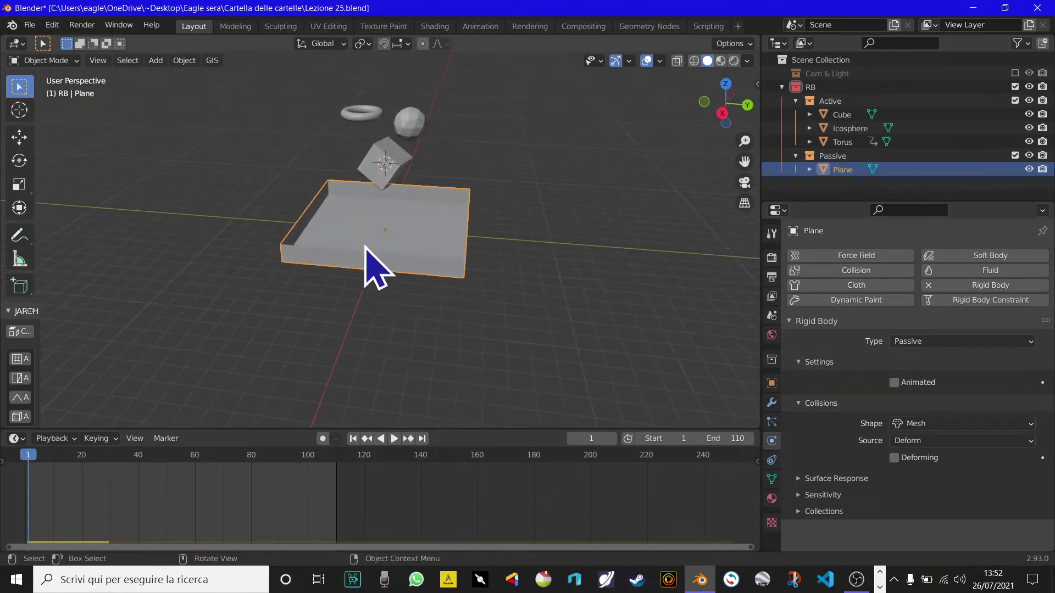
{"action": "left_click", "coordinate": [365, 113]}
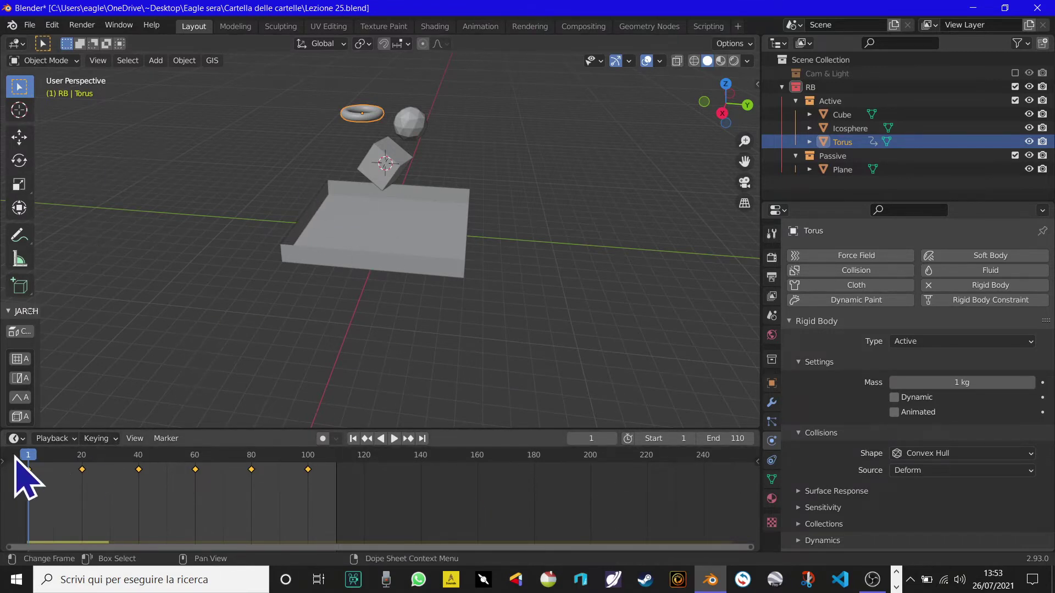
Step: Re-enable Dynamic on the torus and test the drop by playing from frame 1
{"action": "left_click_drag", "start_coordinate": [33, 462], "coordinate": [149, 464]}
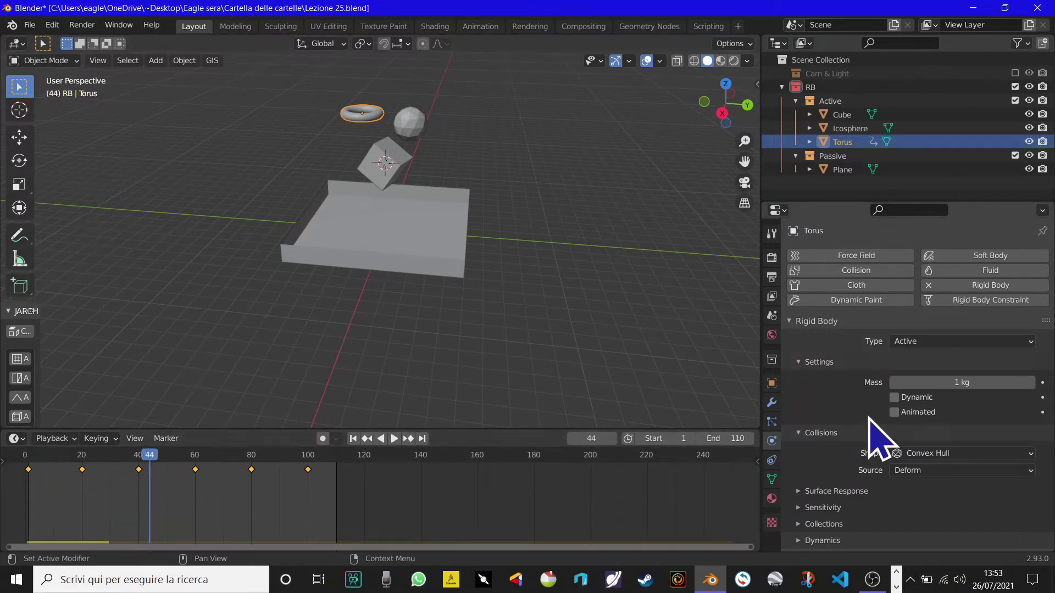
{"action": "left_click", "coordinate": [896, 399]}
{"action": "left_click", "coordinate": [353, 439]}
{"action": "key", "text": "space"}
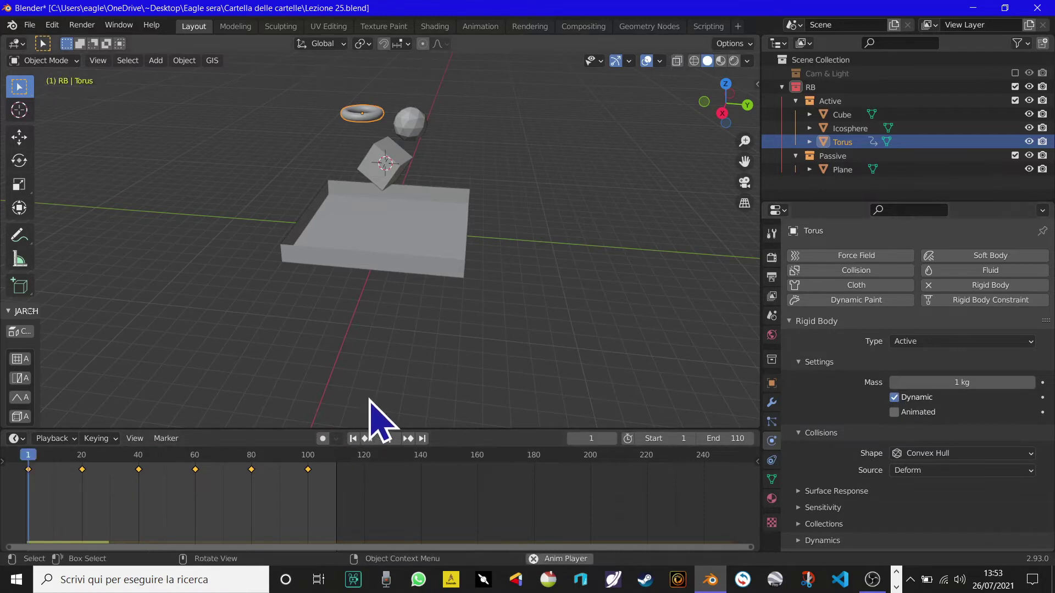
{"action": "key", "text": "space"}
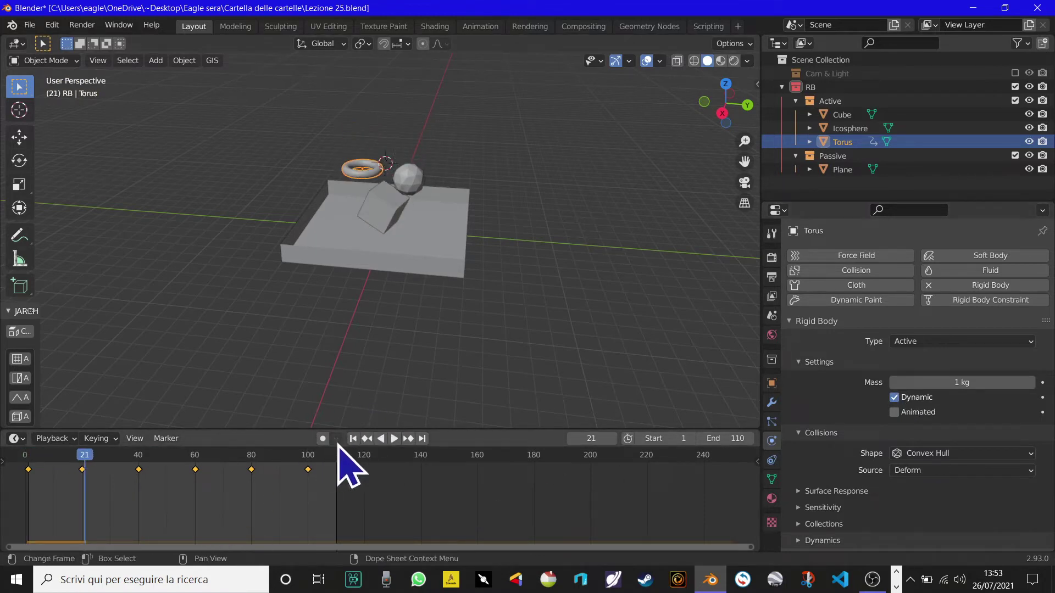
{"action": "left_click", "coordinate": [353, 440]}
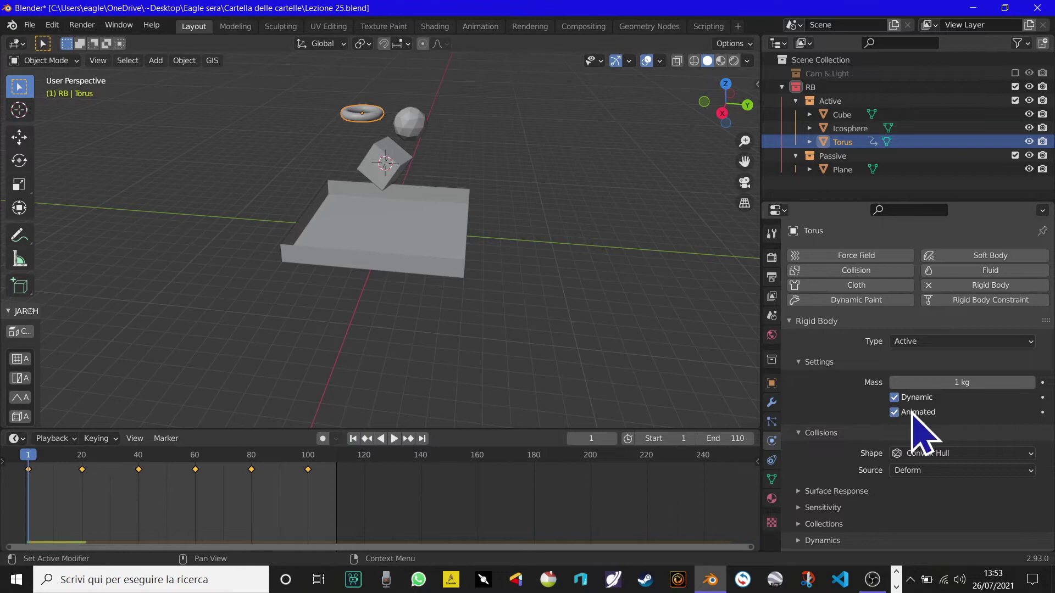
{"action": "key", "text": "space"}
{"action": "left_click", "coordinate": [365, 438]}
Step: Sketch annotation arrows beside and below the torus in the viewport
{"action": "mouse_move", "coordinate": [353, 366]}
{"action": "middle_mouse_down"}
{"action": "mouse_move", "coordinate": [412, 313]}
{"action": "mouse_move", "coordinate": [404, 305]}
{"action": "middle_mouse_up"}
{"action": "scroll", "coordinate": [405, 313], "scroll_direction": "up", "scroll_amount": 3}
{"action": "middle_click_drag", "start_coordinate": [735, 168], "coordinate": [694, 189]}
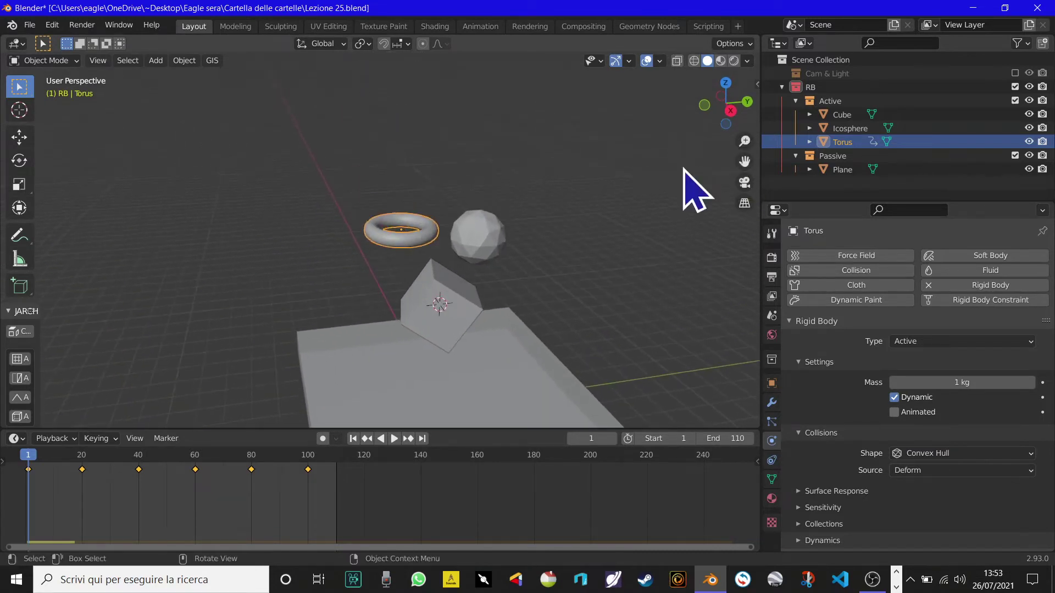
{"action": "left_click", "coordinate": [19, 235]}
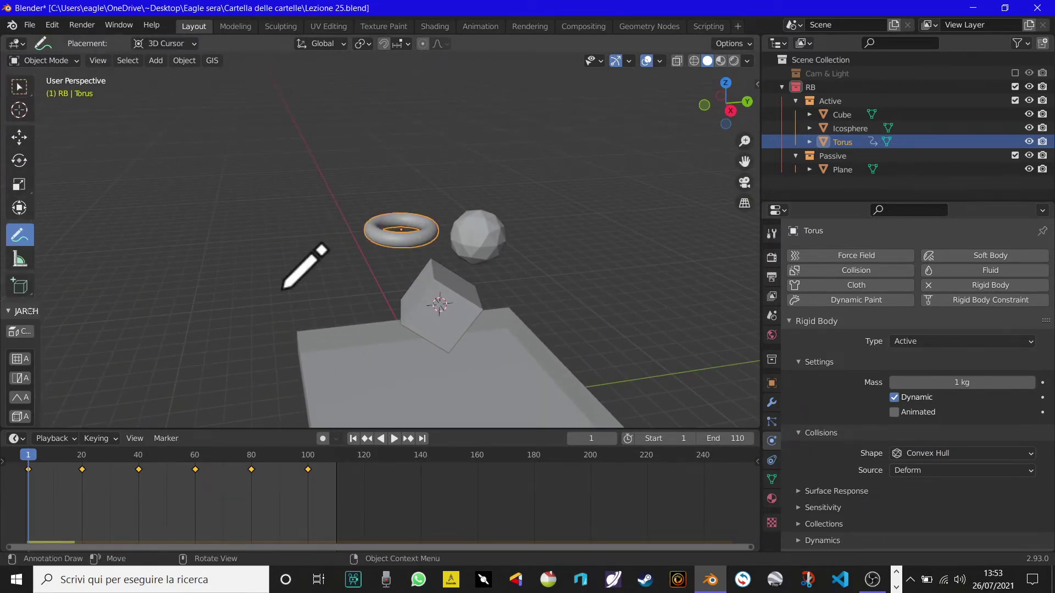
{"action": "middle_click_drag", "start_coordinate": [286, 285], "coordinate": [297, 314]}
{"action": "left_click_drag", "start_coordinate": [391, 244], "coordinate": [255, 243]}
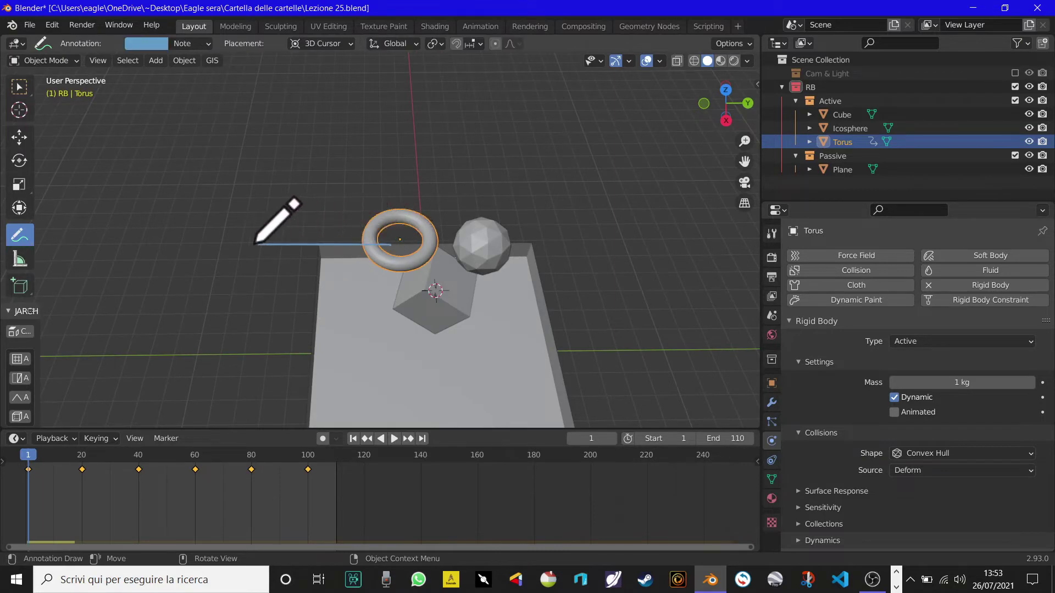
{"action": "mouse_move", "coordinate": [254, 242]}
{"action": "middle_mouse_down"}
{"action": "mouse_move", "coordinate": [292, 267]}
{"action": "mouse_move", "coordinate": [297, 198]}
{"action": "mouse_move", "coordinate": [357, 237]}
{"action": "middle_mouse_up"}
{"action": "left_click_drag", "start_coordinate": [368, 250], "coordinate": [358, 332]}
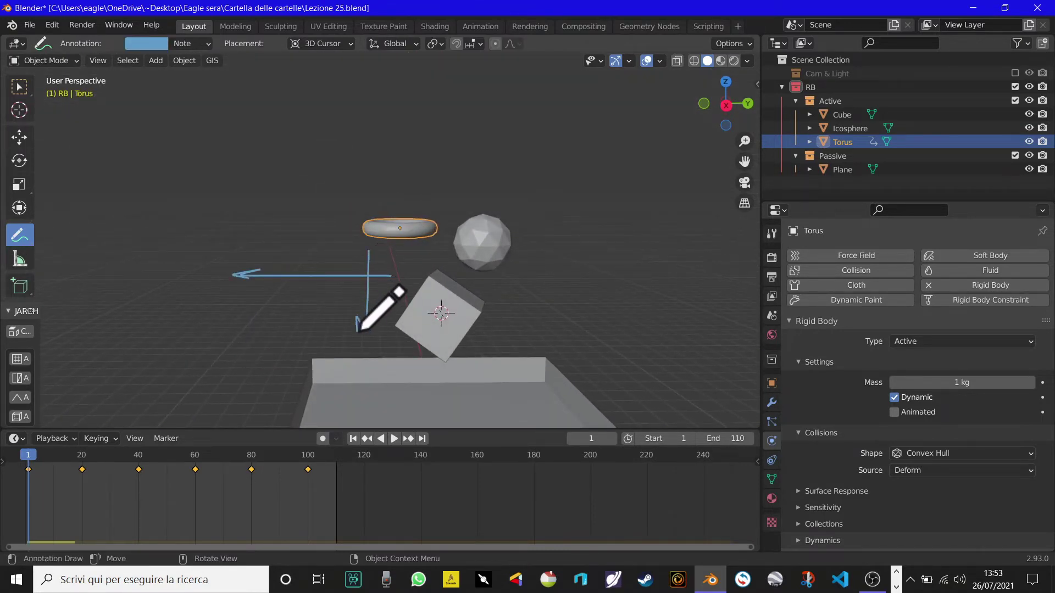
{"action": "mouse_move", "coordinate": [377, 318]}
{"action": "middle_mouse_down"}
{"action": "mouse_move", "coordinate": [365, 365]}
{"action": "mouse_move", "coordinate": [467, 313]}
{"action": "mouse_move", "coordinate": [566, 330]}
{"action": "mouse_move", "coordinate": [517, 346]}
{"action": "mouse_move", "coordinate": [365, 306]}
{"action": "middle_mouse_up"}
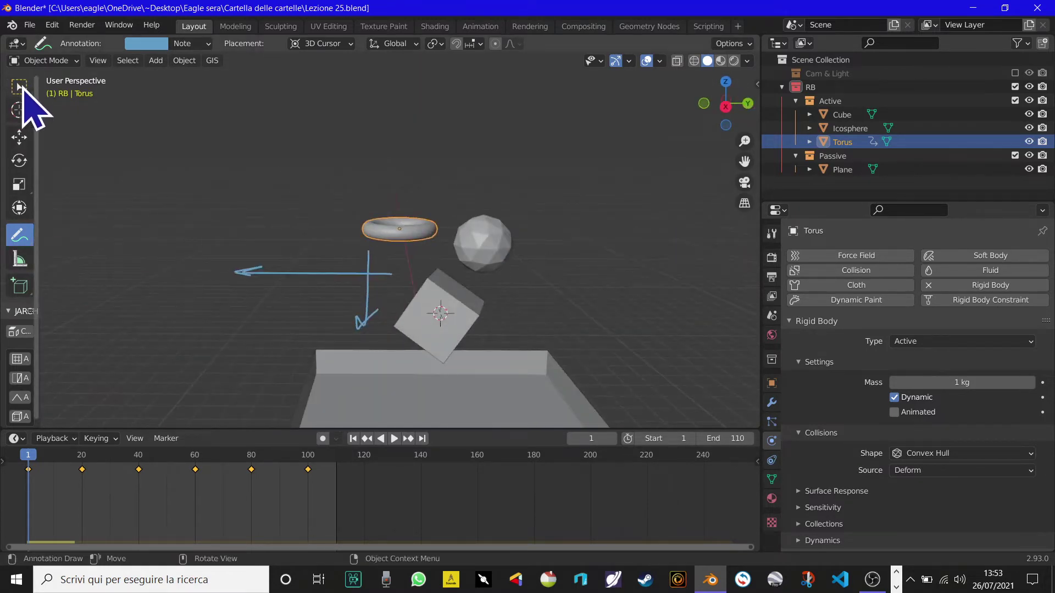
Step: Erase the annotation strokes, return to object selection and select the tray plane
{"action": "left_click_drag", "start_coordinate": [20, 236], "coordinate": [104, 318]}
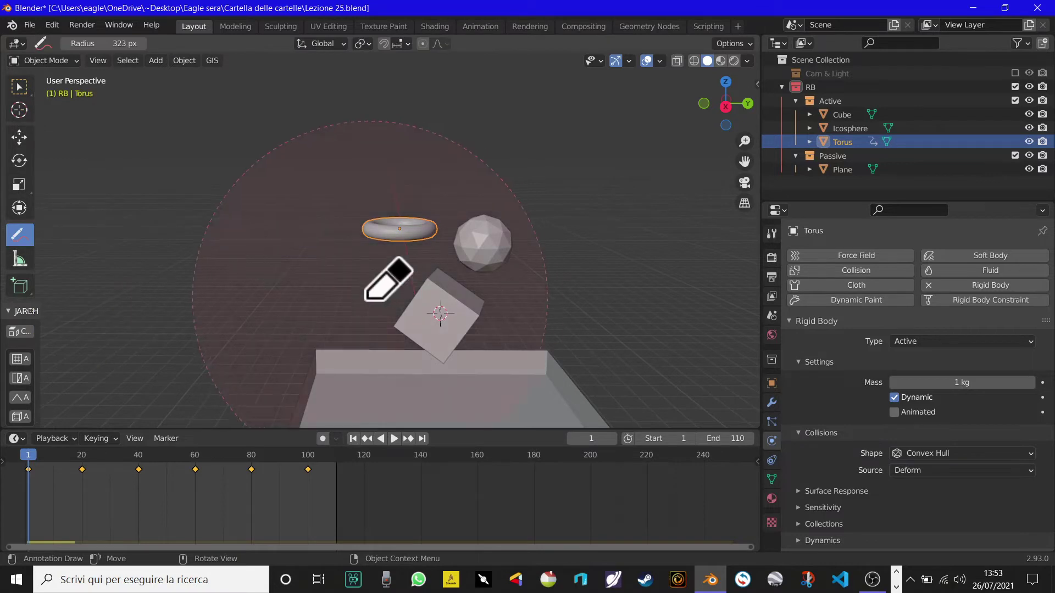
{"action": "left_click", "coordinate": [20, 86]}
{"action": "middle_click_drag", "start_coordinate": [275, 252], "coordinate": [295, 297]}
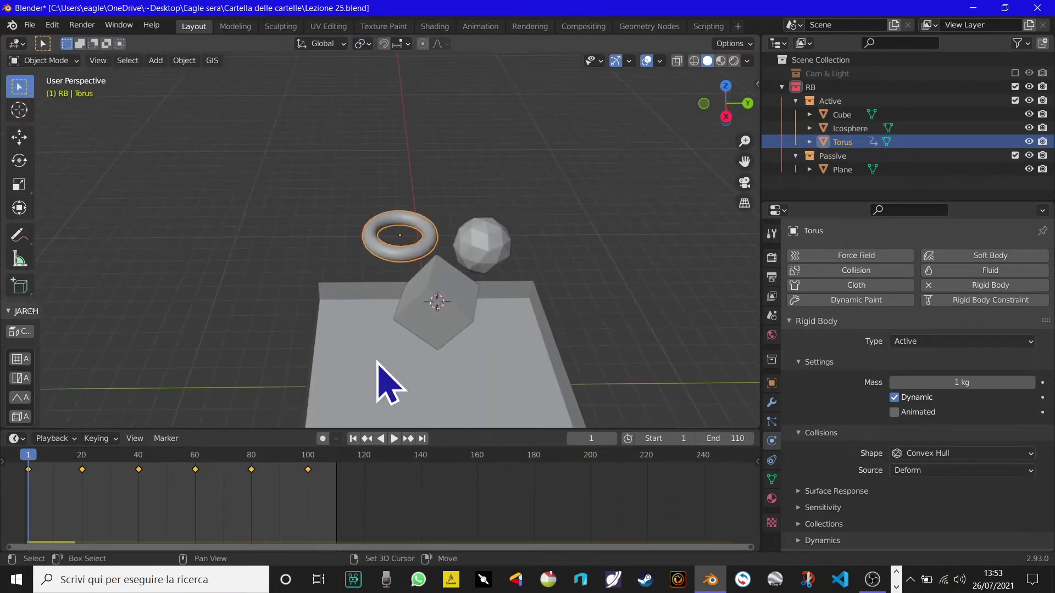
{"action": "middle_click_drag", "start_coordinate": [379, 379], "coordinate": [200, 71]}
{"action": "left_click", "coordinate": [278, 142]}
{"action": "middle_click_drag", "start_coordinate": [278, 141], "coordinate": [377, 264]}
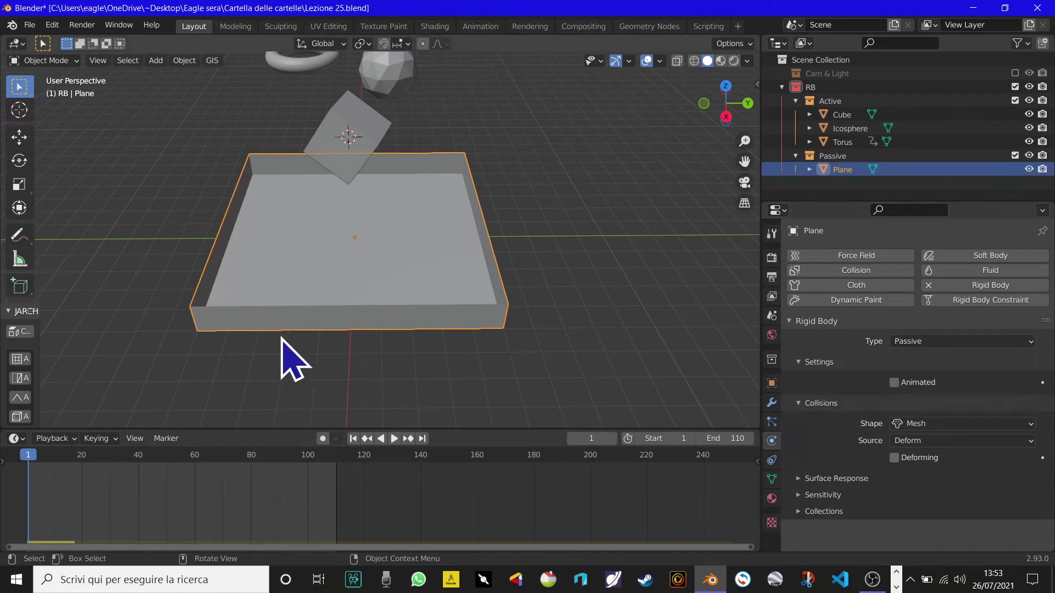
Step: Play the drop over the tray, then rewind to frame 1
{"action": "mouse_move", "coordinate": [354, 348]}
{"action": "middle_mouse_down"}
{"action": "mouse_move", "coordinate": [328, 318]}
{"action": "mouse_move", "coordinate": [413, 303]}
{"action": "middle_mouse_up"}
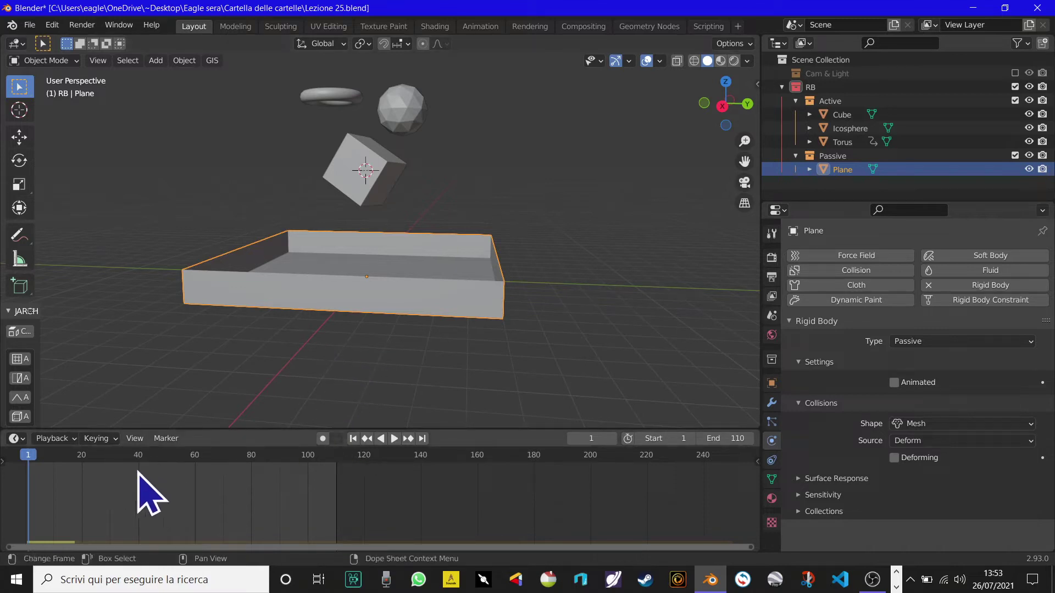
{"action": "key", "text": "space"}
{"action": "key", "text": "space"}
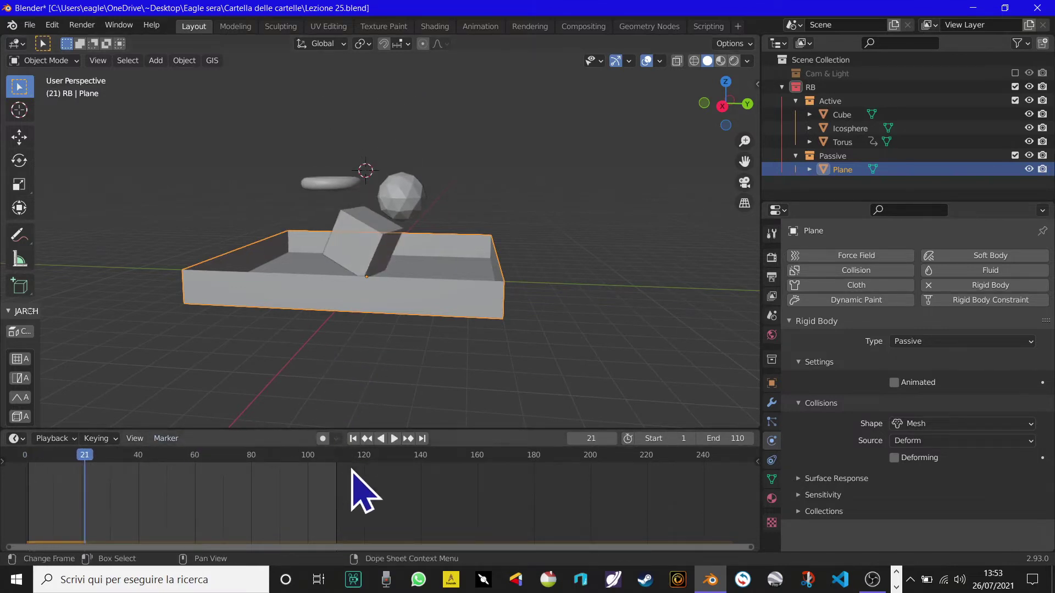
{"action": "left_click", "coordinate": [354, 438]}
{"action": "mouse_move", "coordinate": [419, 348]}
{"action": "middle_mouse_down"}
{"action": "mouse_move", "coordinate": [431, 330]}
{"action": "mouse_move", "coordinate": [346, 327]}
{"action": "middle_mouse_up"}
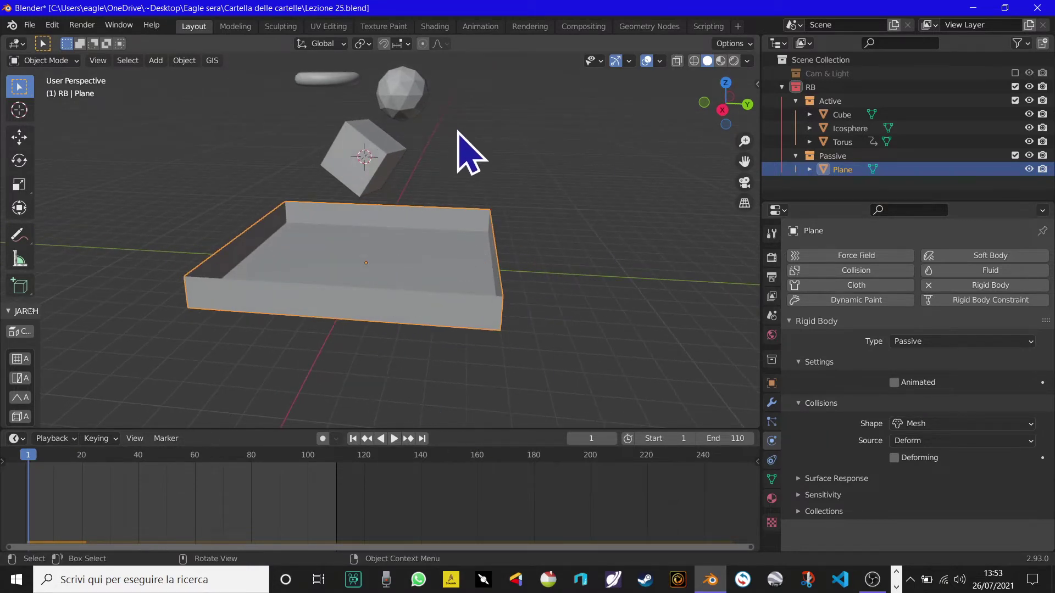
{"action": "middle_click_drag", "start_coordinate": [459, 152], "coordinate": [468, 175]}
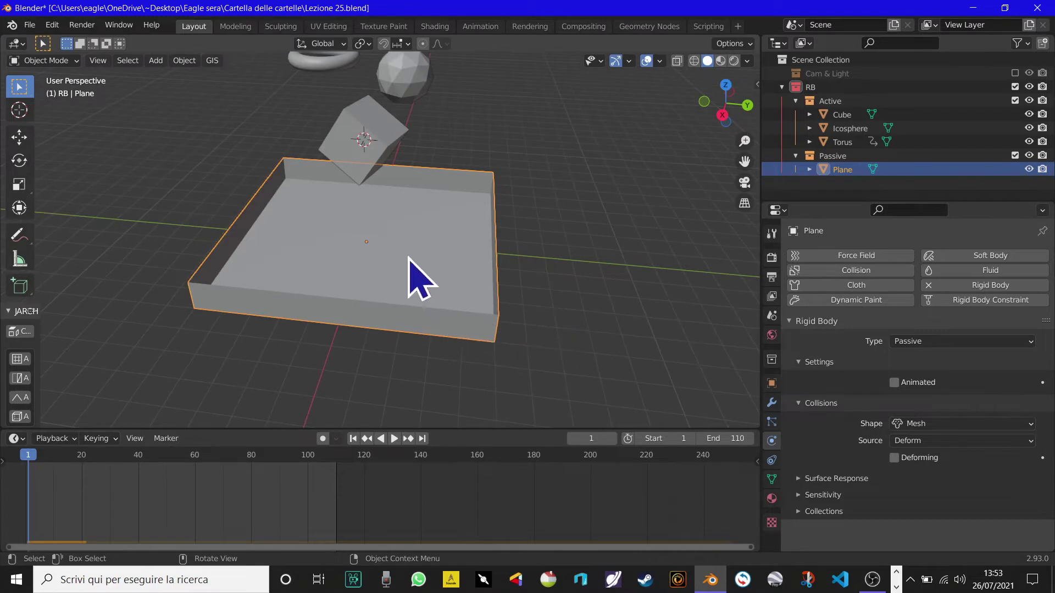
Step: Keyframe the tray's rotation at frame 1 and move along the timeline
{"action": "key", "text": "i"}
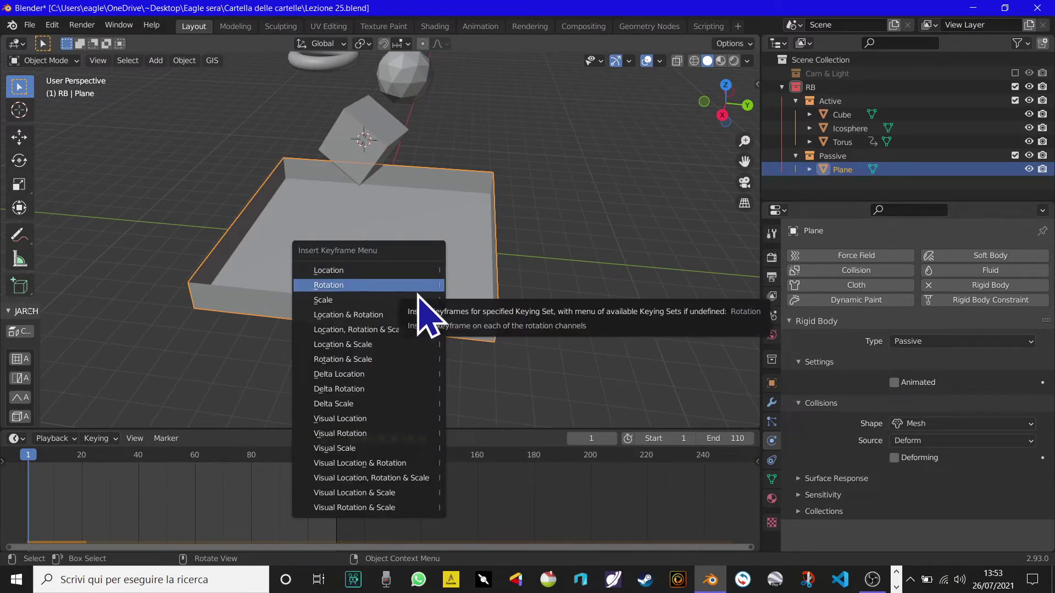
{"action": "left_click", "coordinate": [418, 285]}
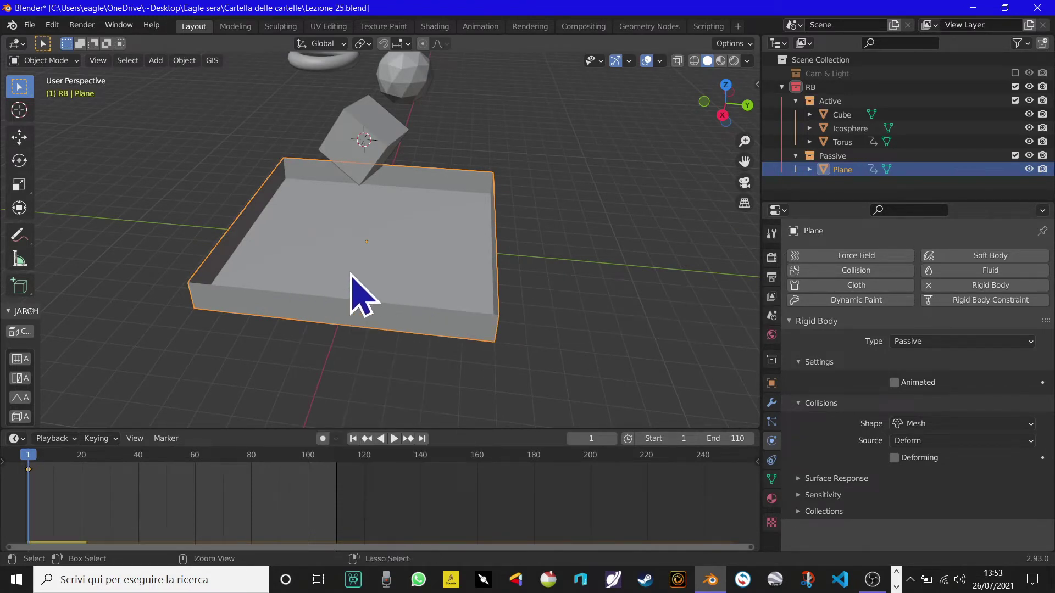
{"action": "key", "text": "i"}
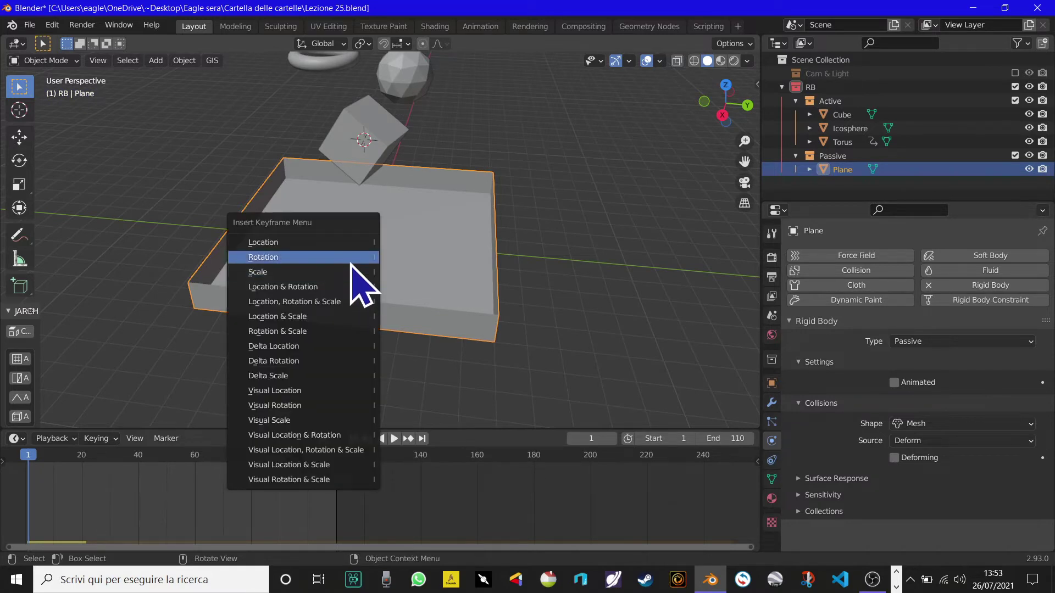
{"action": "left_click", "coordinate": [355, 258]}
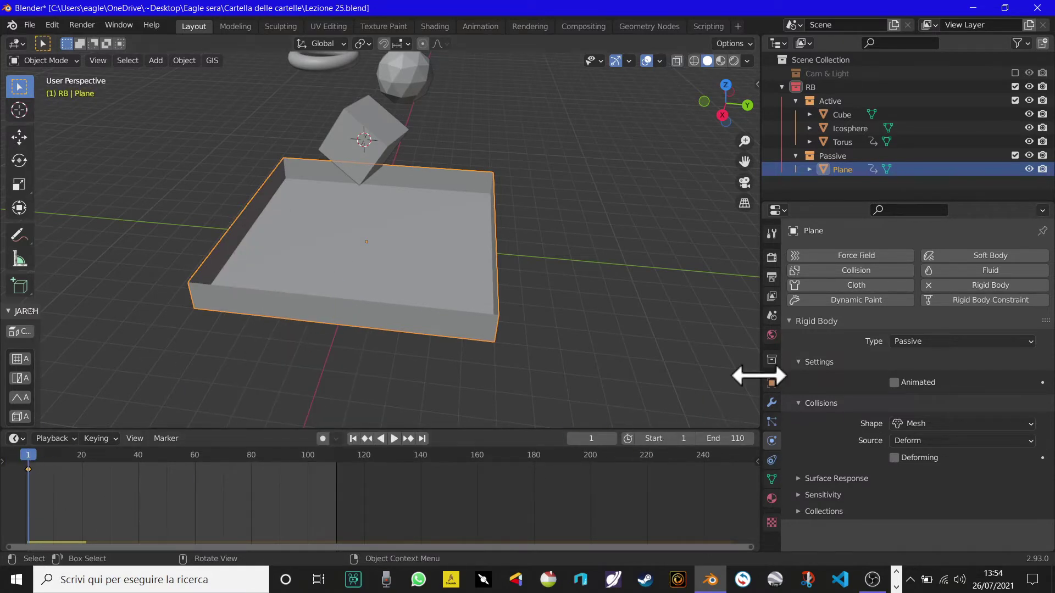
{"action": "left_click", "coordinate": [772, 383]}
{"action": "mouse_move", "coordinate": [29, 458]}
{"action": "left_mouse_down"}
{"action": "mouse_move", "coordinate": [103, 488]}
{"action": "mouse_move", "coordinate": [339, 495]}
{"action": "left_mouse_up"}
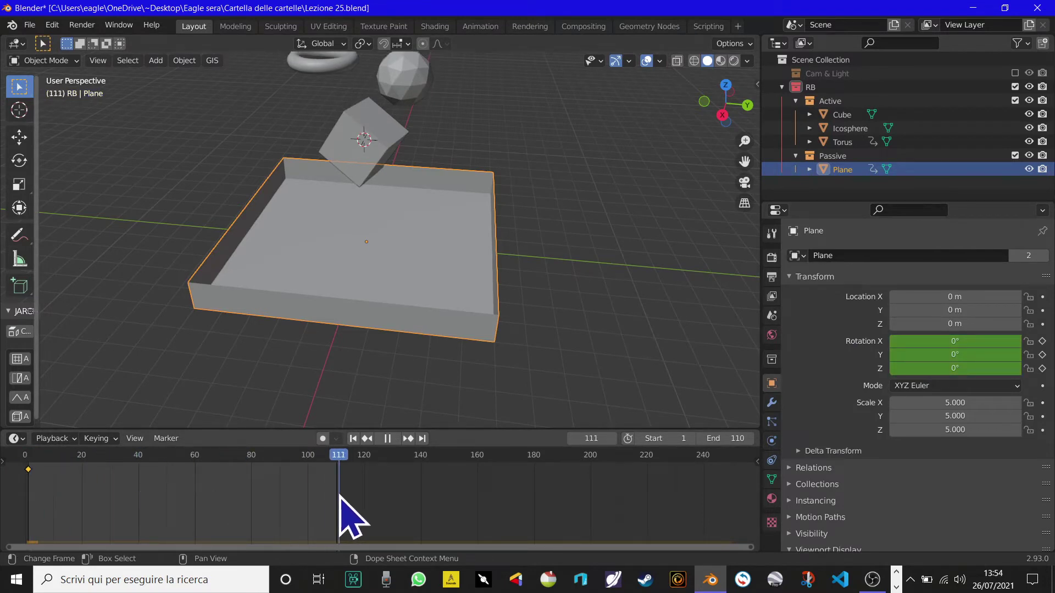
{"action": "key", "text": "space"}
Step: Rotate the tray 163° around Z, keyframe its rotation, and rewind to frame 1
{"action": "key", "text": "r"}
{"action": "key", "text": "z"}
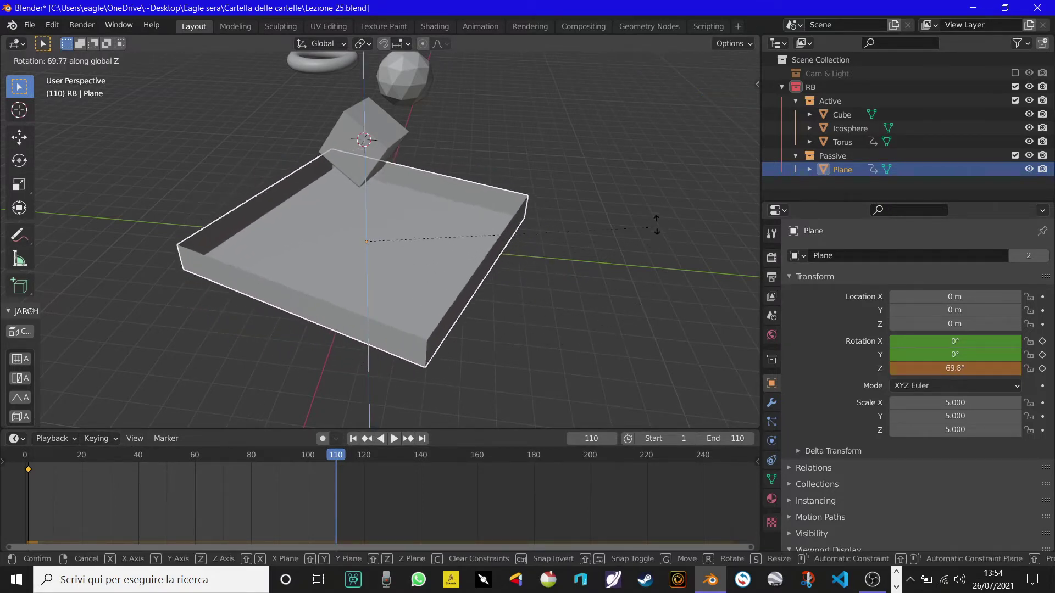
{"action": "left_click", "coordinate": [361, 173]}
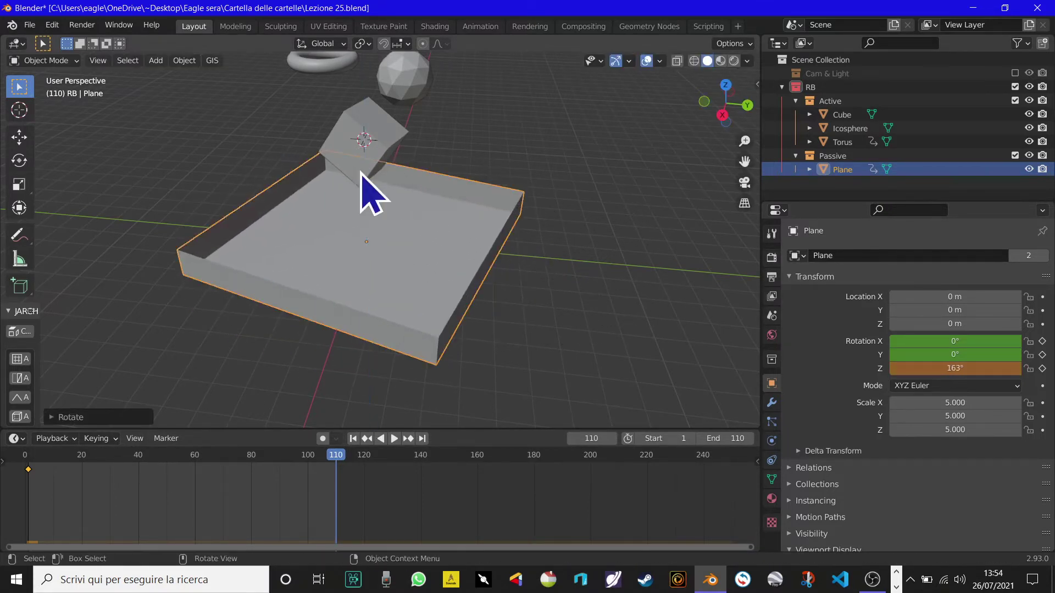
{"action": "key", "text": "i"}
{"action": "left_click", "coordinate": [512, 251]}
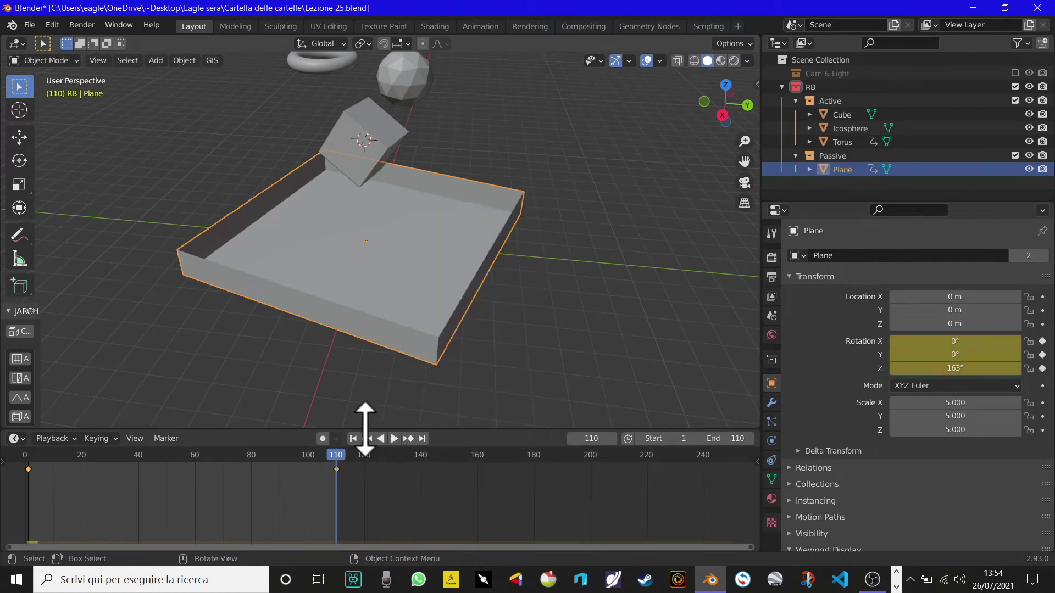
{"action": "left_click", "coordinate": [353, 438]}
Step: Play the drop with the spinning tray and show the tray's Physics settings
{"action": "key", "text": "space"}
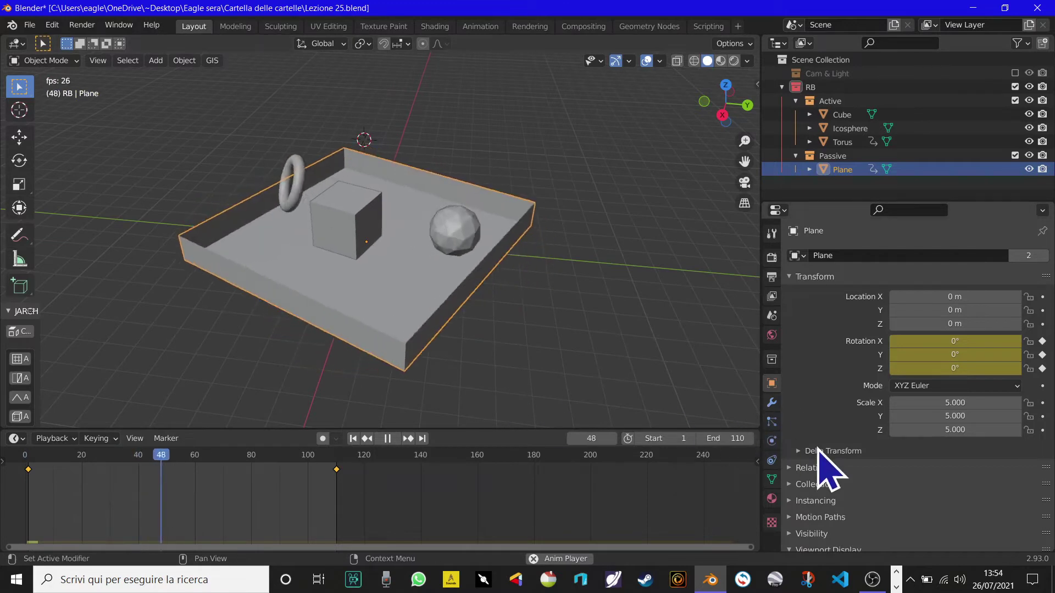
{"action": "left_click", "coordinate": [771, 441]}
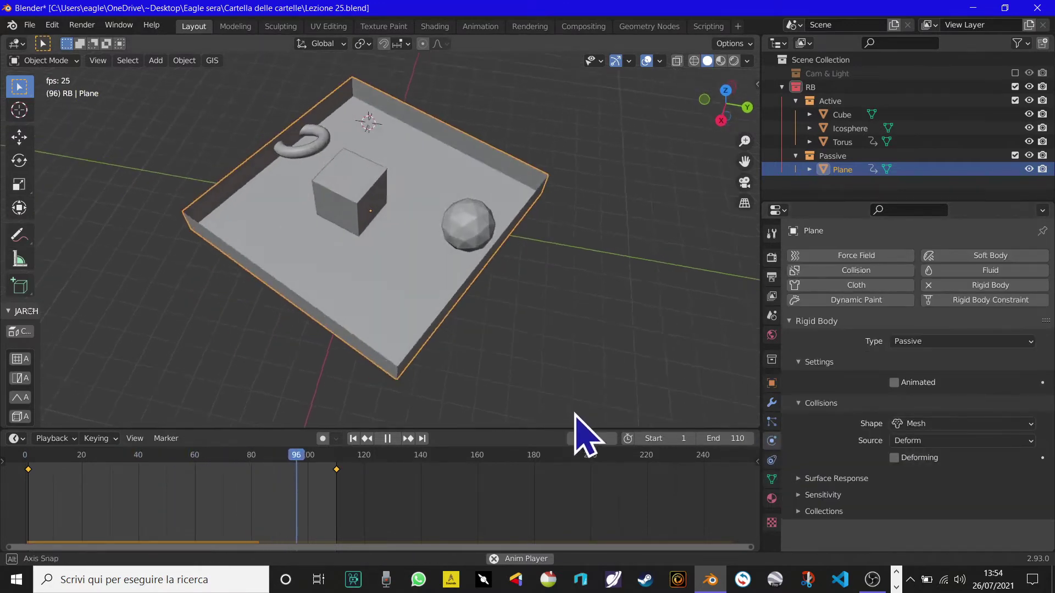
{"action": "middle_click_drag", "start_coordinate": [577, 436], "coordinate": [682, 401]}
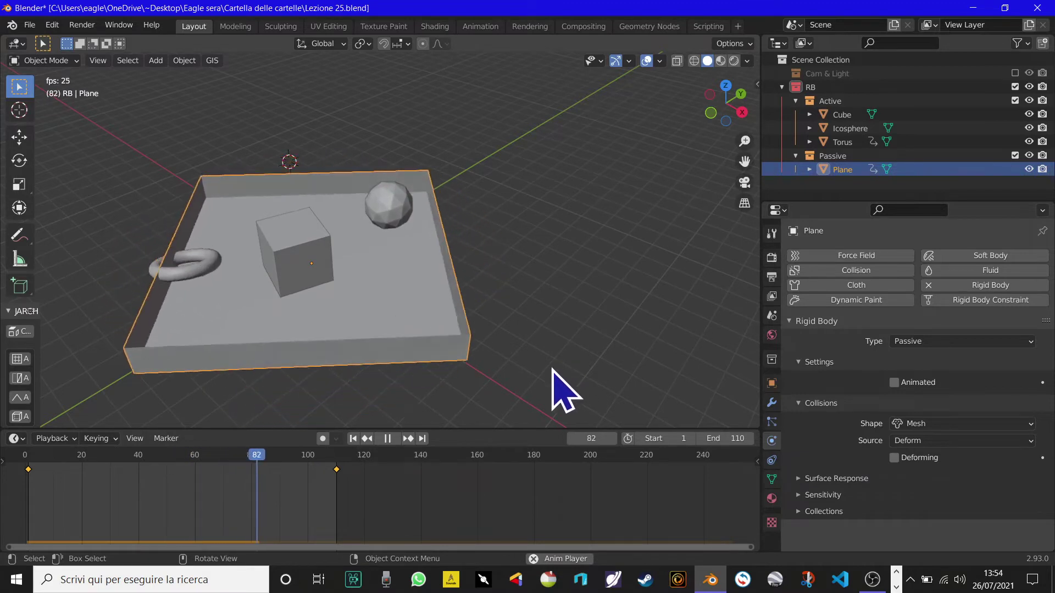
{"action": "key", "text": "space"}
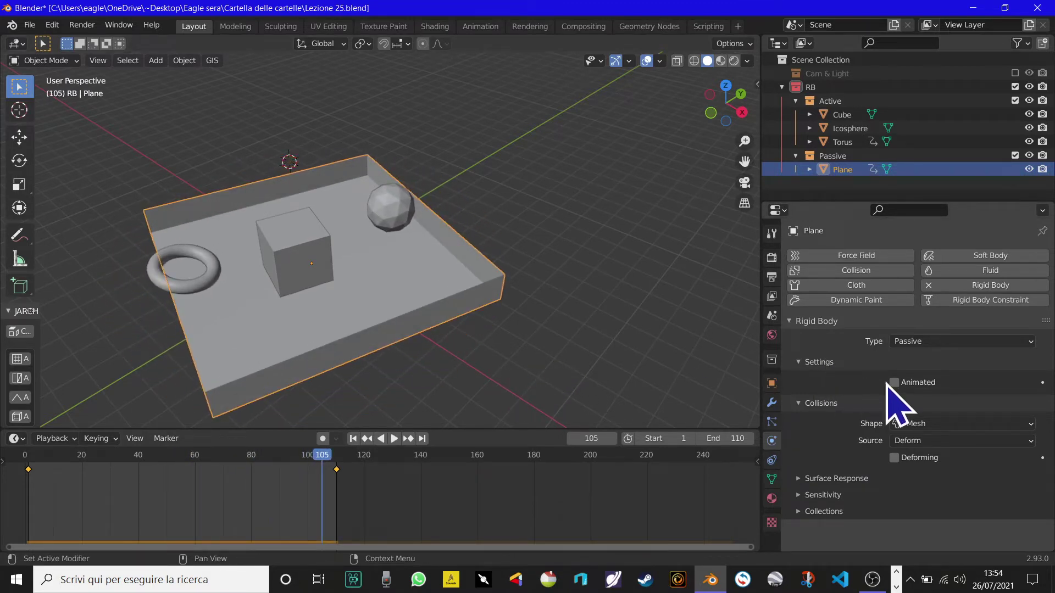
{"action": "mouse_move", "coordinate": [373, 418]}
{"action": "middle_mouse_down"}
{"action": "mouse_move", "coordinate": [447, 353]}
{"action": "mouse_move", "coordinate": [552, 385]}
{"action": "mouse_move", "coordinate": [514, 346]}
{"action": "mouse_move", "coordinate": [514, 297]}
{"action": "middle_mouse_up"}
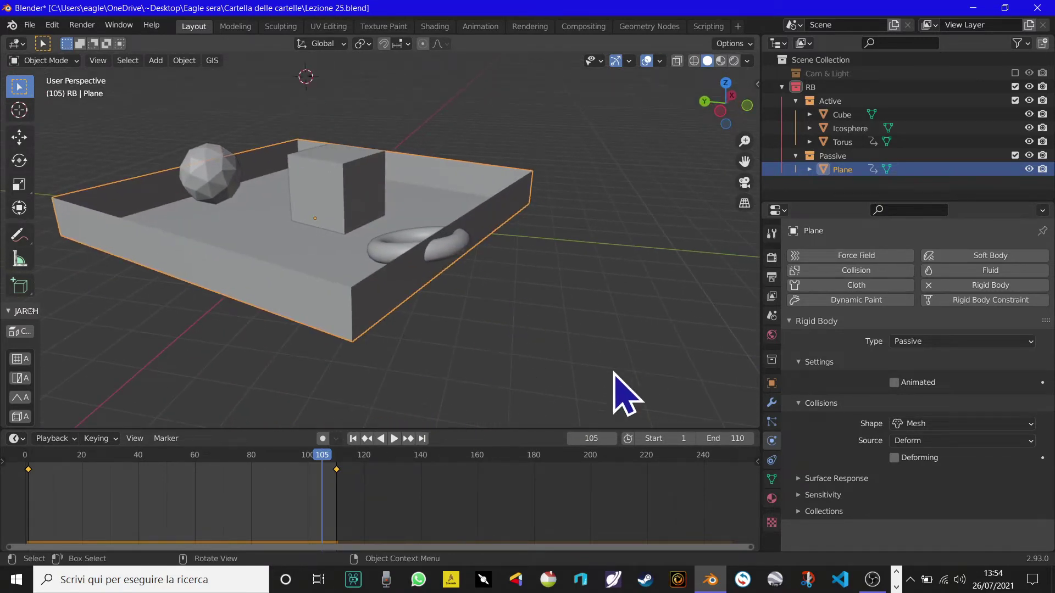
{"action": "left_click", "coordinate": [339, 458]}
{"action": "key", "text": "space"}
{"action": "key", "text": "Escape"}
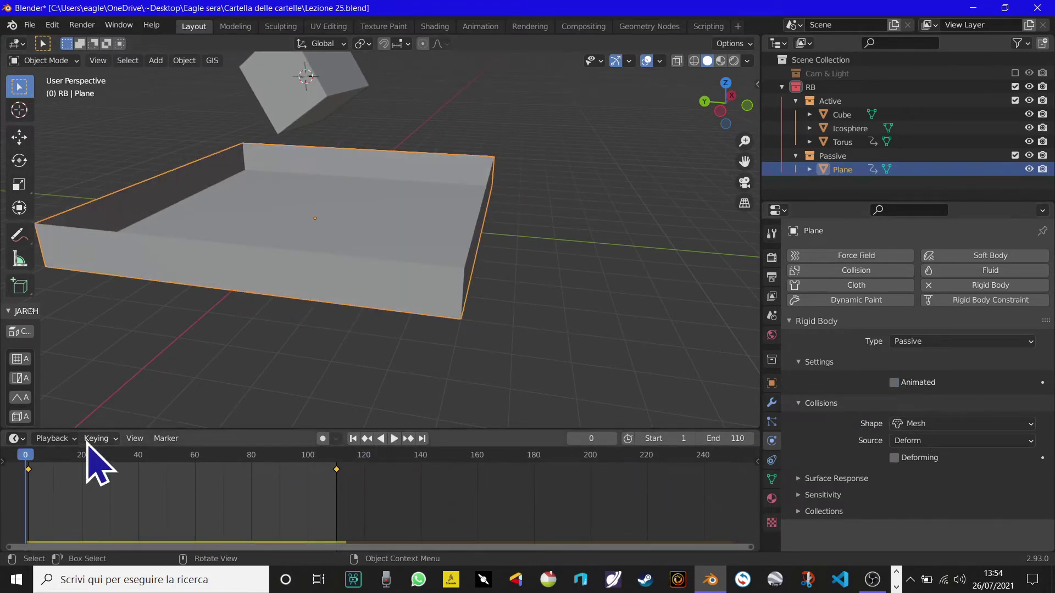
Step: Scrub and replay from frame 31 to watch the torus fall into the tray
{"action": "mouse_move", "coordinate": [28, 460]}
{"action": "left_mouse_down"}
{"action": "mouse_move", "coordinate": [393, 496]}
{"action": "mouse_move", "coordinate": [33, 495]}
{"action": "left_mouse_up"}
{"action": "key", "text": "space"}
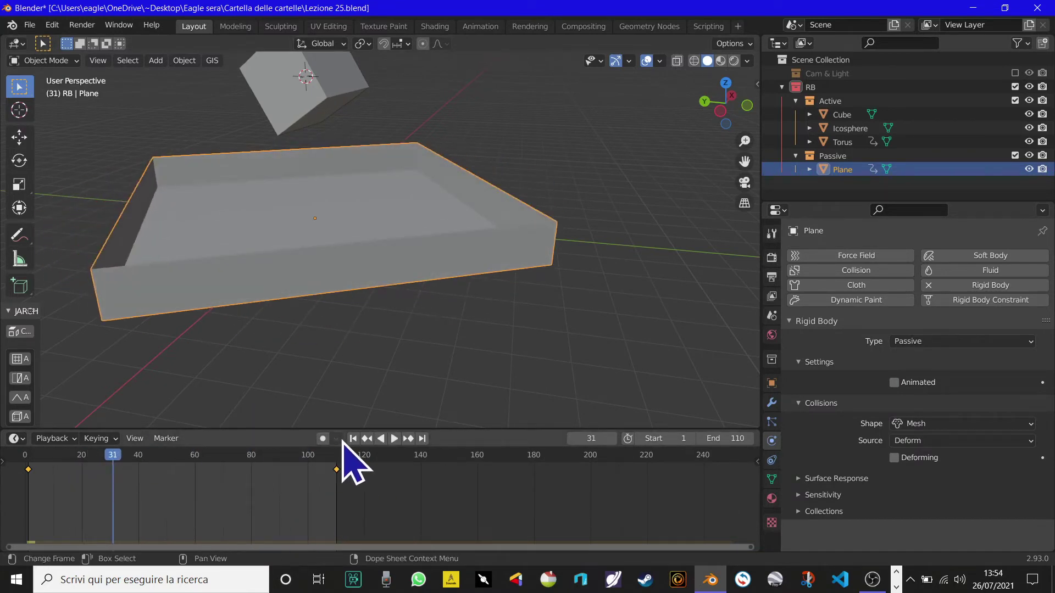
{"action": "key", "text": "space"}
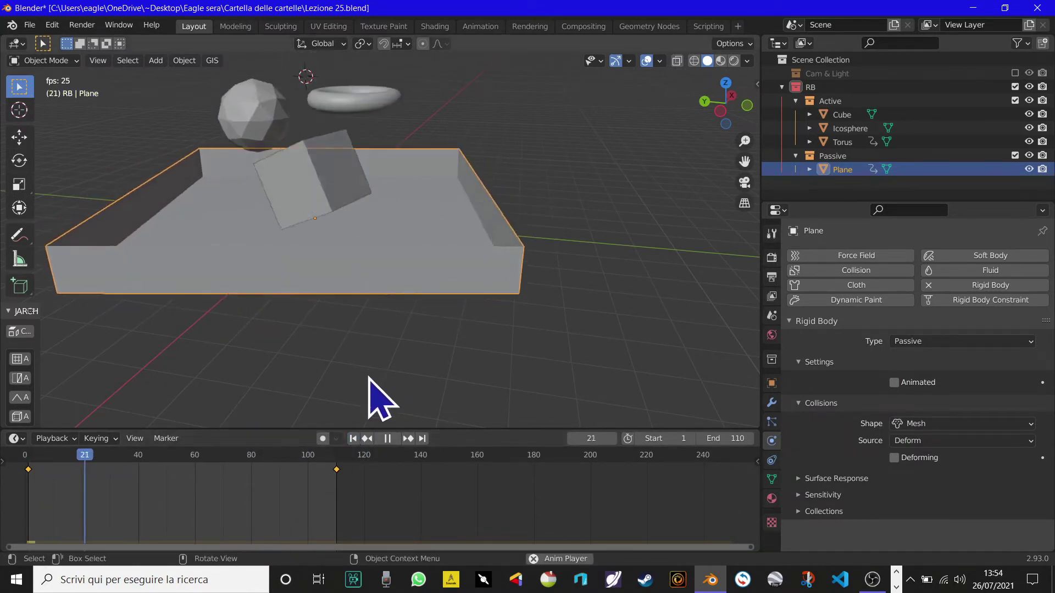
{"action": "key", "text": "space"}
{"action": "mouse_move", "coordinate": [396, 365]}
{"action": "middle_mouse_down"}
{"action": "mouse_move", "coordinate": [480, 395]}
{"action": "mouse_move", "coordinate": [534, 337]}
{"action": "mouse_move", "coordinate": [407, 323]}
{"action": "mouse_move", "coordinate": [328, 299]}
{"action": "mouse_move", "coordinate": [329, 266]}
{"action": "mouse_move", "coordinate": [361, 348]}
{"action": "middle_mouse_up"}
{"action": "scroll", "coordinate": [360, 348], "scroll_direction": "up", "scroll_amount": 5}
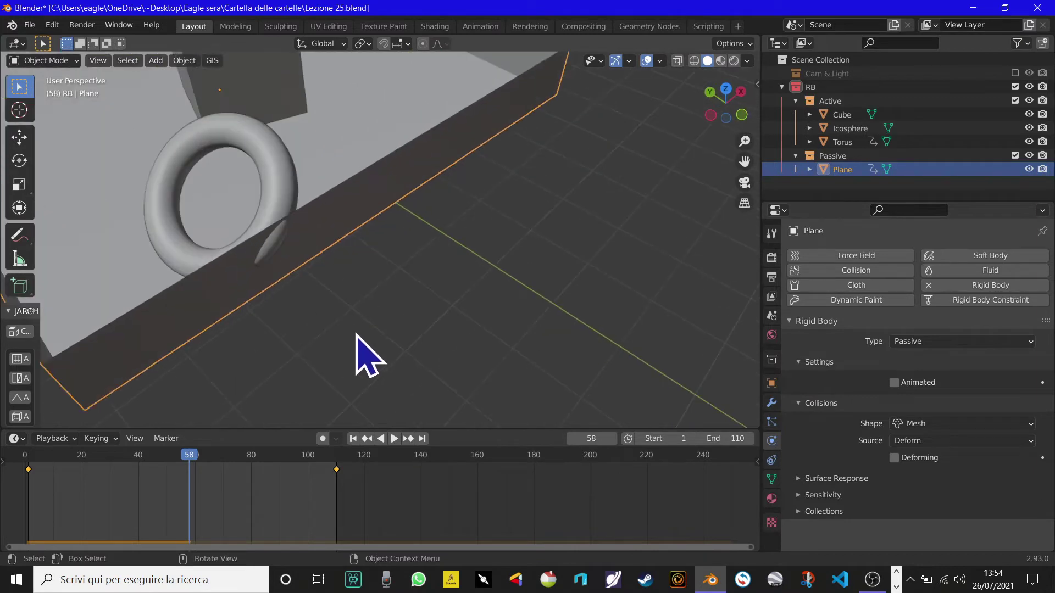
{"action": "mouse_move", "coordinate": [198, 454]}
{"action": "left_mouse_down"}
{"action": "mouse_move", "coordinate": [250, 457]}
{"action": "mouse_move", "coordinate": [212, 457]}
{"action": "left_mouse_up"}
{"action": "scroll", "coordinate": [330, 377], "scroll_direction": "down", "scroll_amount": 4}
{"action": "middle_click_drag", "start_coordinate": [329, 377], "coordinate": [242, 368]}
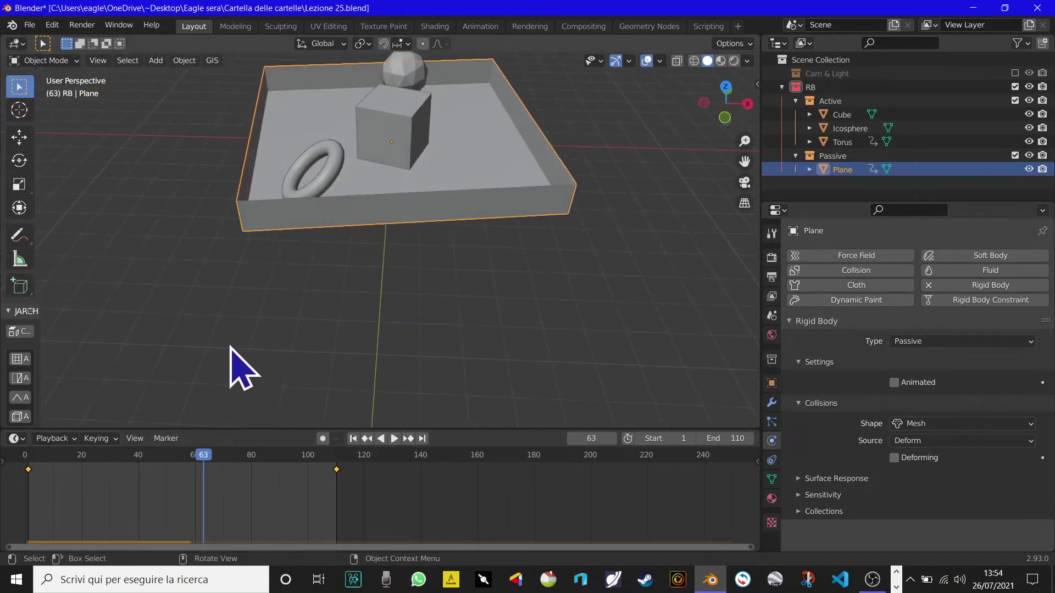
Step: Check the torus between frames 63 and 96, then reselect the tray and replay from frame 1
{"action": "left_click", "coordinate": [297, 184]}
{"action": "middle_click_drag", "start_coordinate": [325, 250], "coordinate": [287, 259]}
{"action": "mouse_move", "coordinate": [212, 470]}
{"action": "left_mouse_down"}
{"action": "mouse_move", "coordinate": [306, 458]}
{"action": "mouse_move", "coordinate": [212, 471]}
{"action": "left_mouse_up"}
{"action": "mouse_move", "coordinate": [307, 296]}
{"action": "middle_mouse_down"}
{"action": "mouse_move", "coordinate": [318, 283]}
{"action": "mouse_move", "coordinate": [440, 341]}
{"action": "mouse_move", "coordinate": [426, 302]}
{"action": "middle_mouse_up"}
{"action": "left_click", "coordinate": [426, 340]}
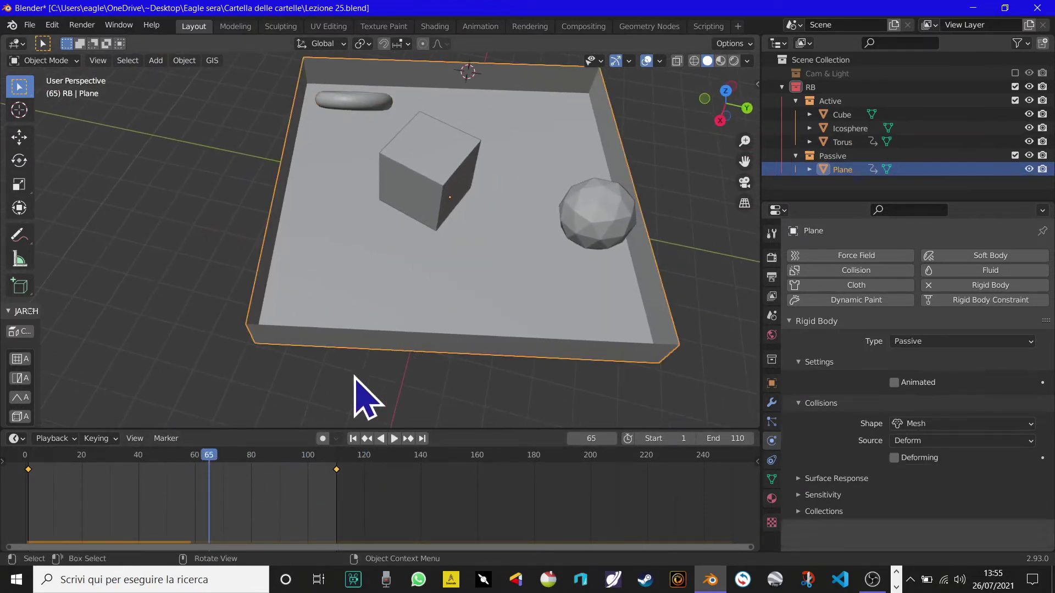
{"action": "left_click", "coordinate": [353, 439]}
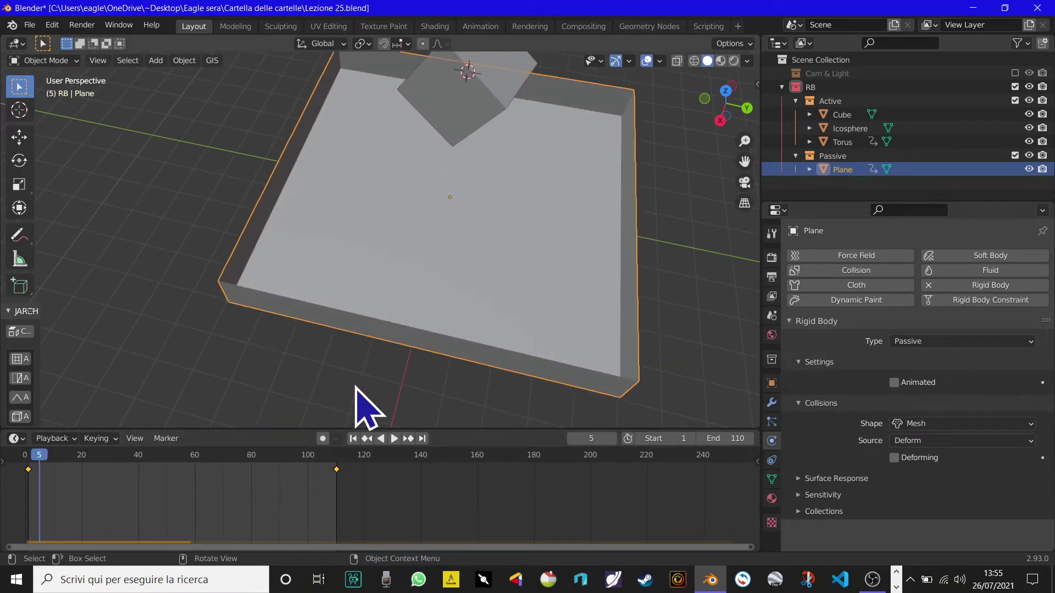
{"action": "key", "text": "space"}
{"action": "middle_click_drag", "start_coordinate": [556, 384], "coordinate": [566, 338]}
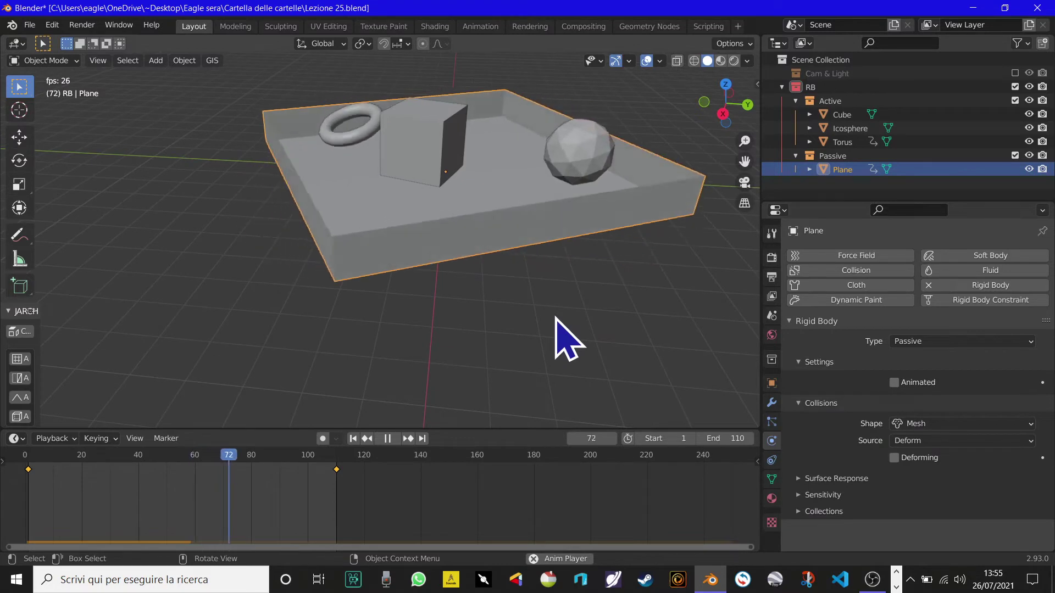
{"action": "key", "text": "Escape"}
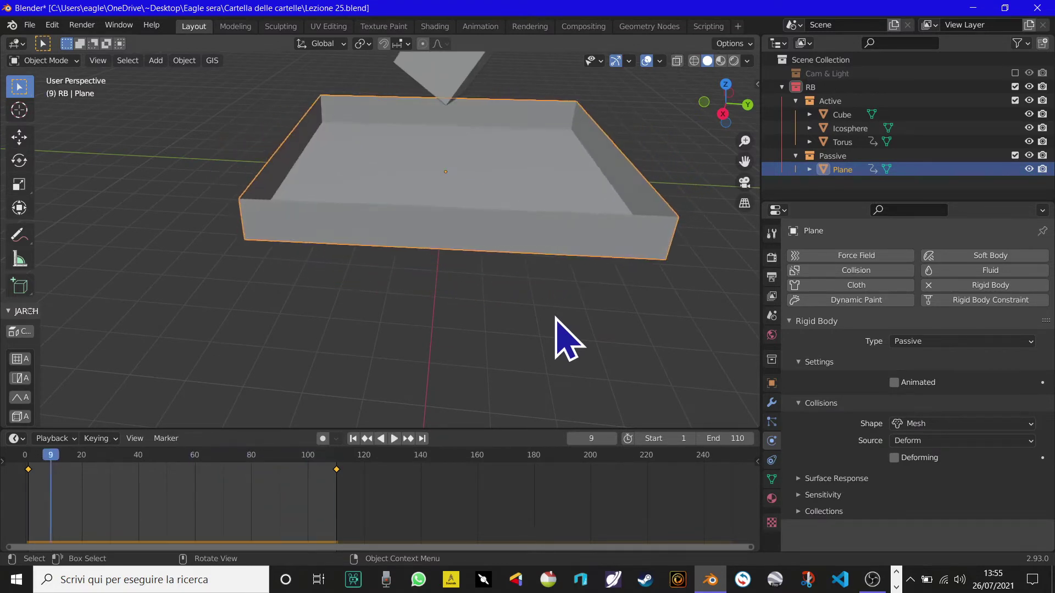
Step: Scrub through the first frames of the drop and replay it from the start
{"action": "mouse_move", "coordinate": [450, 314]}
{"action": "middle_mouse_down"}
{"action": "mouse_move", "coordinate": [481, 365]}
{"action": "mouse_move", "coordinate": [447, 431]}
{"action": "mouse_move", "coordinate": [404, 407]}
{"action": "mouse_move", "coordinate": [440, 355]}
{"action": "middle_mouse_up"}
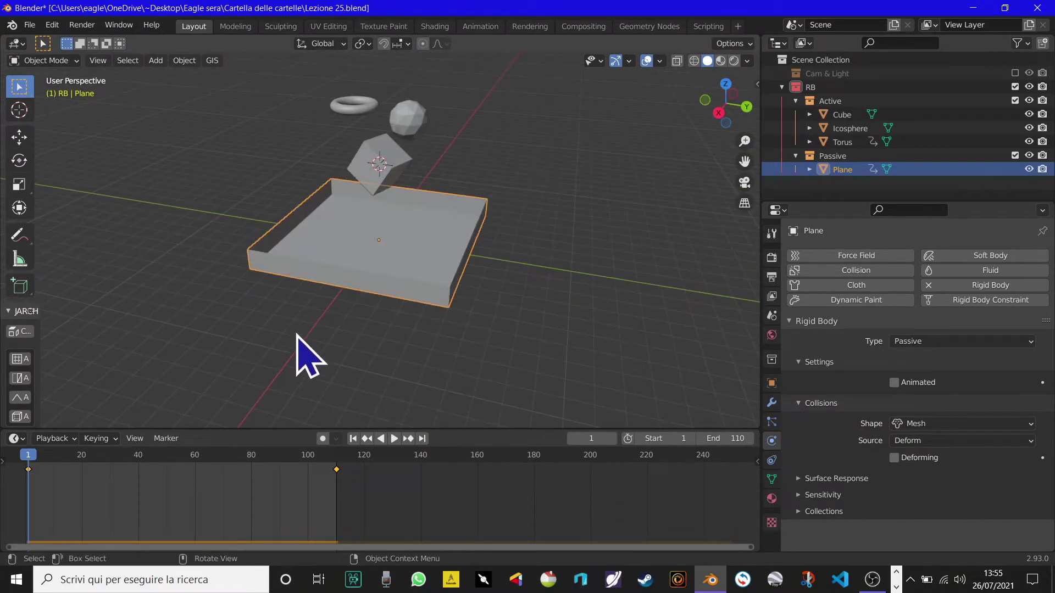
{"action": "mouse_move", "coordinate": [37, 465]}
{"action": "left_mouse_down"}
{"action": "mouse_move", "coordinate": [172, 466]}
{"action": "mouse_move", "coordinate": [245, 483]}
{"action": "mouse_move", "coordinate": [100, 480]}
{"action": "mouse_move", "coordinate": [252, 506]}
{"action": "mouse_move", "coordinate": [113, 506]}
{"action": "mouse_move", "coordinate": [75, 513]}
{"action": "mouse_move", "coordinate": [176, 513]}
{"action": "mouse_move", "coordinate": [120, 511]}
{"action": "mouse_move", "coordinate": [62, 528]}
{"action": "left_mouse_up"}
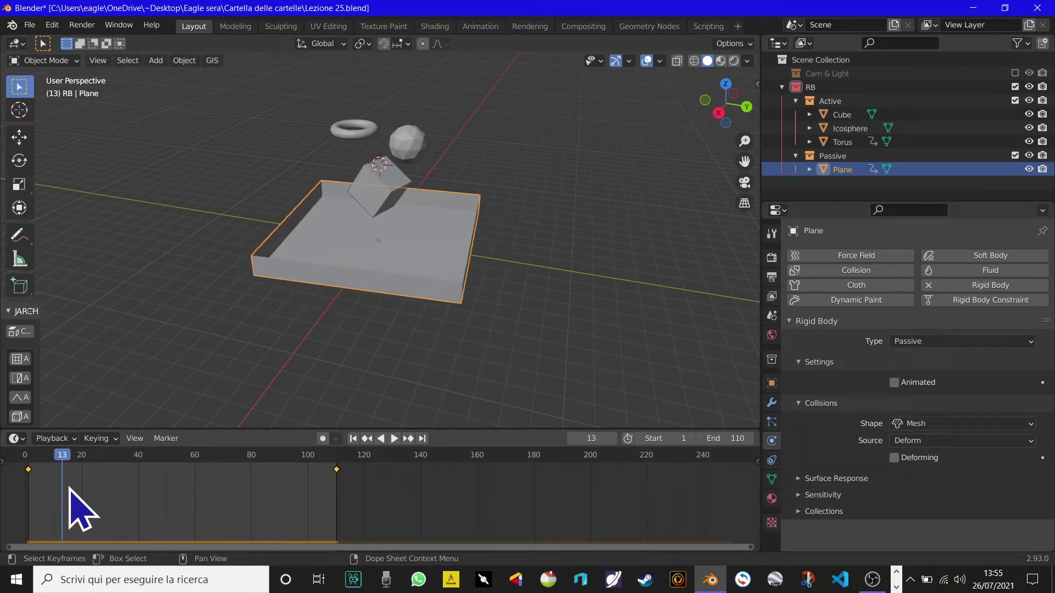
{"action": "mouse_move", "coordinate": [63, 484]}
{"action": "left_mouse_down"}
{"action": "mouse_move", "coordinate": [160, 495]}
{"action": "mouse_move", "coordinate": [165, 481]}
{"action": "mouse_move", "coordinate": [299, 499]}
{"action": "mouse_move", "coordinate": [269, 489]}
{"action": "mouse_move", "coordinate": [25, 497]}
{"action": "left_mouse_up"}
{"action": "key", "text": "shift+Left"}
{"action": "key", "text": "space"}
{"action": "key", "text": "space"}
{"action": "middle_click_drag", "start_coordinate": [706, 224], "coordinate": [520, 272]}
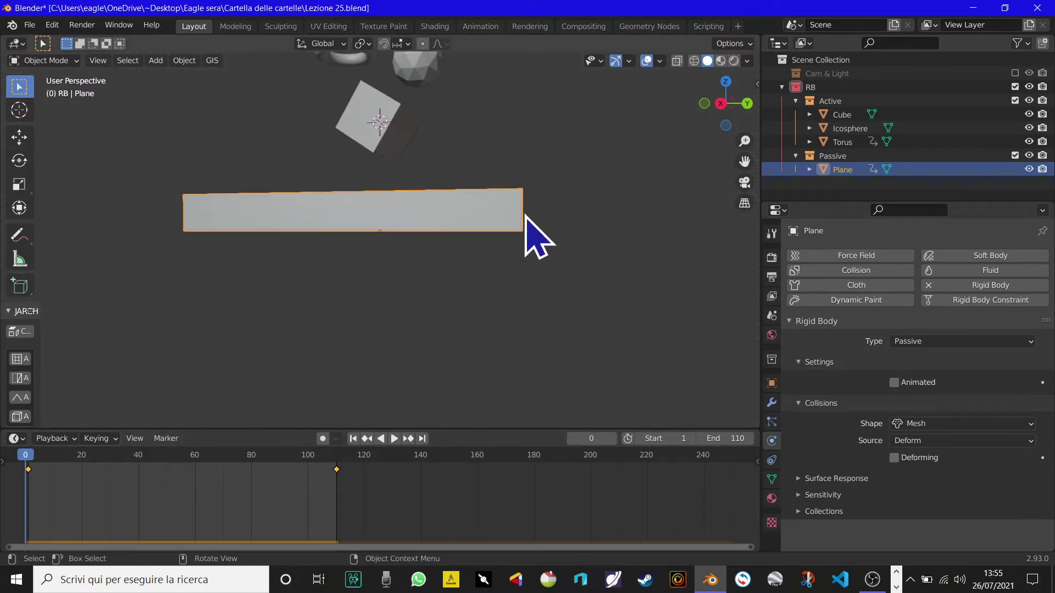
Step: Switch to Right view, box-select the cube, icosphere and torus, then reselect the tray
{"action": "scroll", "coordinate": [480, 281], "scroll_direction": "down", "scroll_amount": 3}
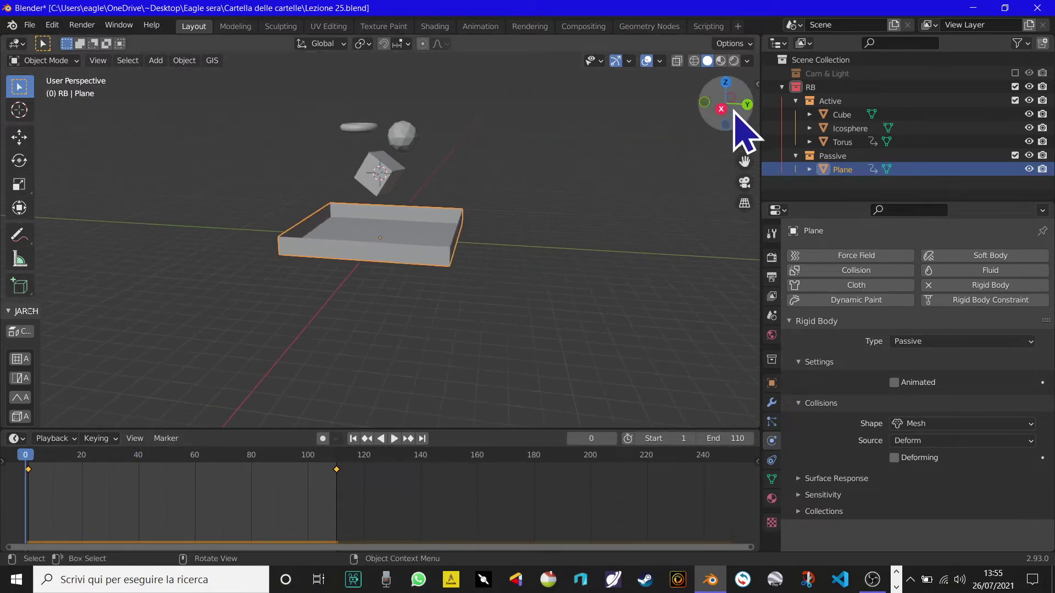
{"action": "left_click", "coordinate": [723, 110]}
{"action": "left_click_drag", "start_coordinate": [231, 107], "coordinate": [531, 185]}
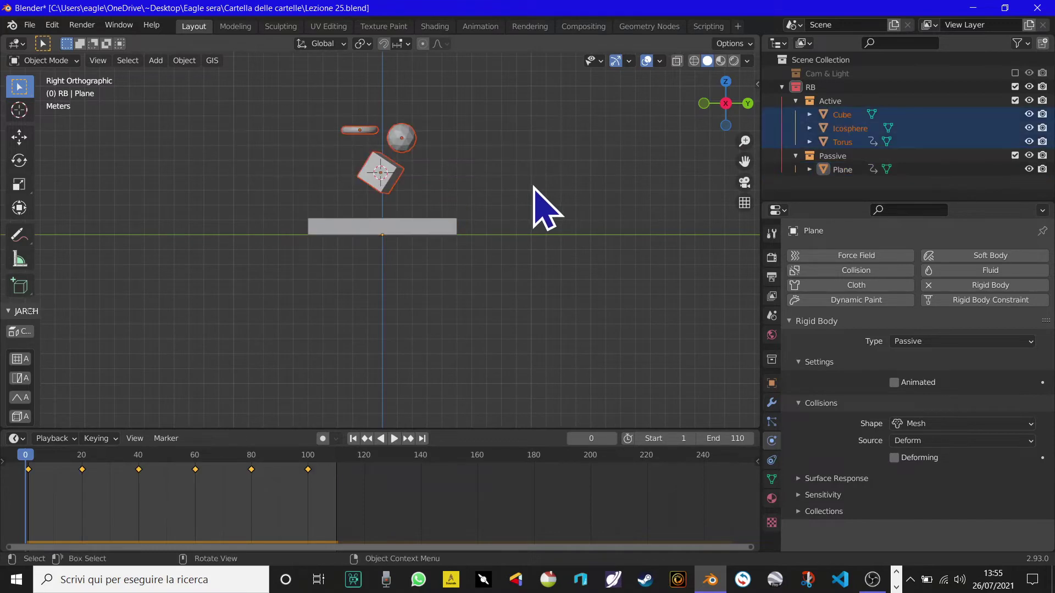
{"action": "left_click", "coordinate": [463, 224]}
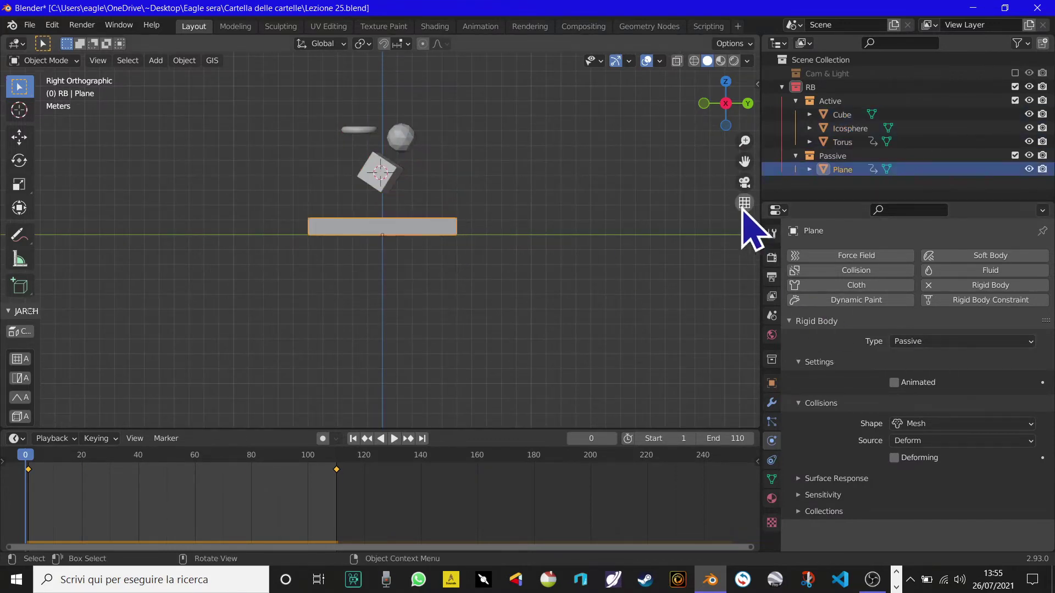
{"action": "left_click_drag", "start_coordinate": [744, 161], "coordinate": [744, 254]}
{"action": "scroll", "coordinate": [731, 207], "scroll_direction": "down", "scroll_amount": 1}
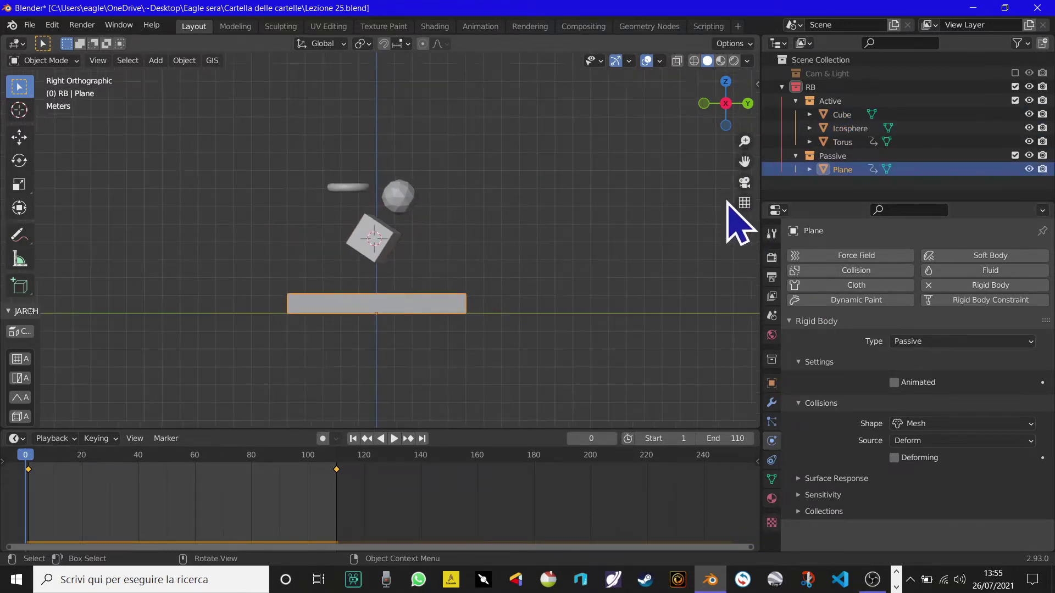
{"action": "scroll", "coordinate": [729, 206], "scroll_direction": "up", "scroll_amount": 1}
{"action": "scroll", "coordinate": [729, 205], "scroll_direction": "up", "scroll_amount": 1}
{"action": "scroll", "coordinate": [730, 214], "scroll_direction": "up", "scroll_amount": 1}
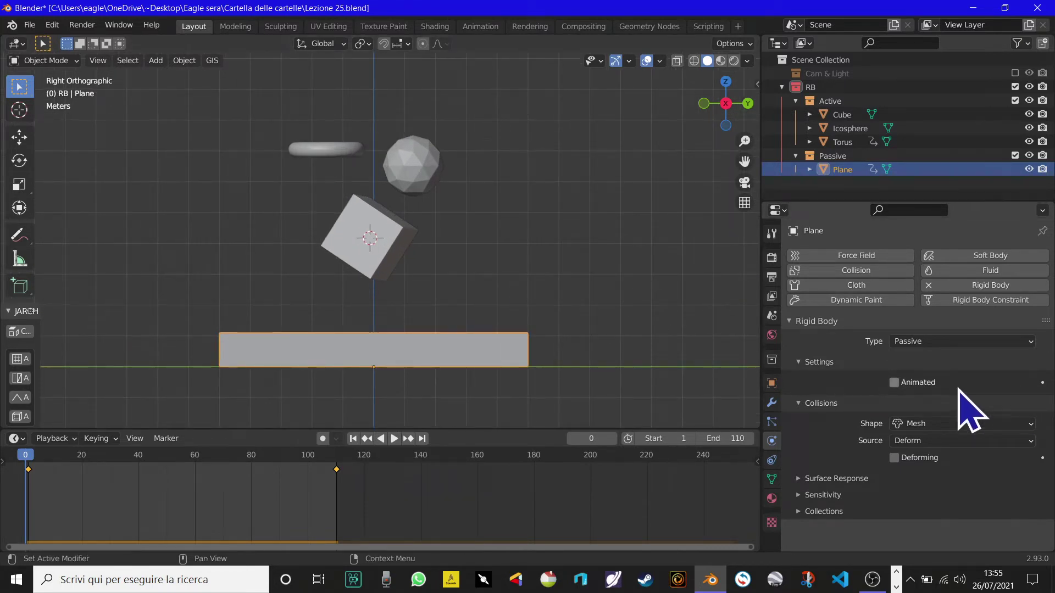
Step: Test the drop with the tray's Animated option on, then with it off
{"action": "left_click", "coordinate": [395, 438]}
{"action": "mouse_move", "coordinate": [407, 396]}
{"action": "middle_mouse_down"}
{"action": "mouse_move", "coordinate": [448, 337]}
{"action": "mouse_move", "coordinate": [433, 369]}
{"action": "mouse_move", "coordinate": [429, 323]}
{"action": "mouse_move", "coordinate": [453, 346]}
{"action": "middle_mouse_up"}
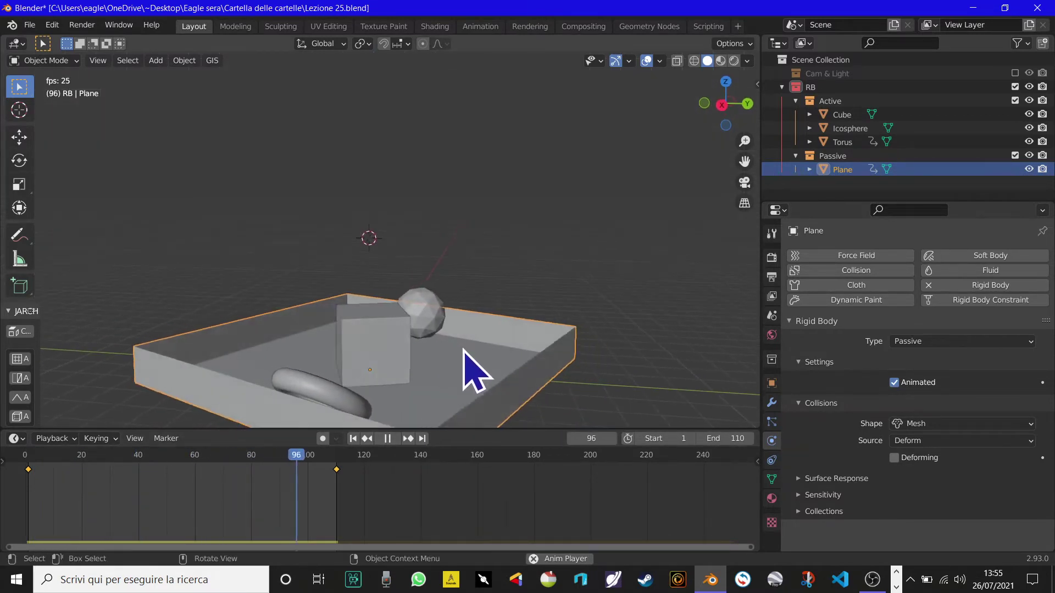
{"action": "left_click", "coordinate": [388, 438]}
{"action": "left_click", "coordinate": [353, 439]}
{"action": "mouse_move", "coordinate": [405, 353]}
{"action": "middle_mouse_down"}
{"action": "mouse_move", "coordinate": [410, 363]}
{"action": "mouse_move", "coordinate": [426, 345]}
{"action": "middle_mouse_up"}
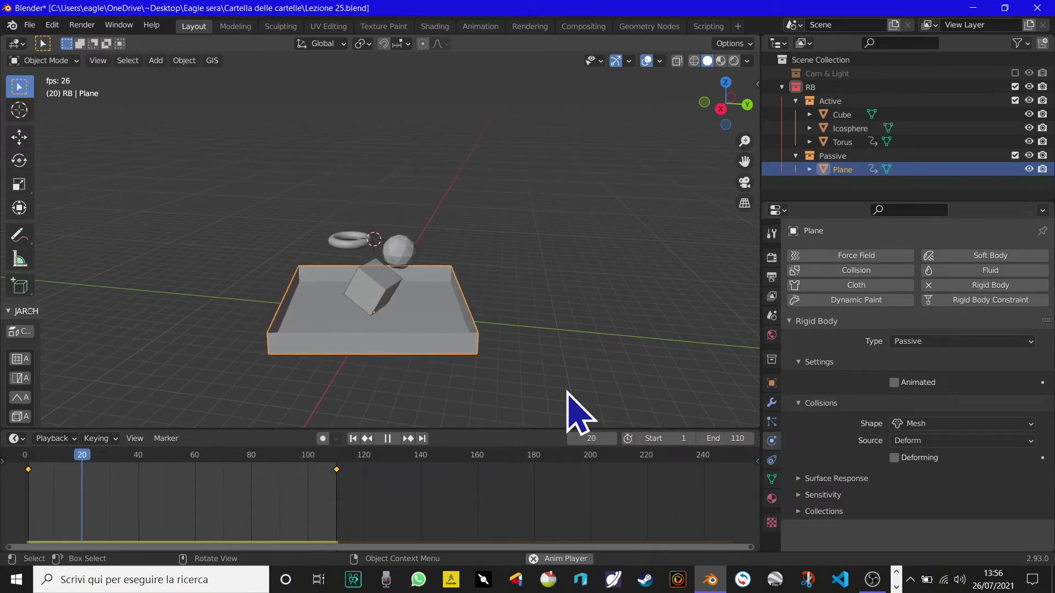
{"action": "key", "text": "space"}
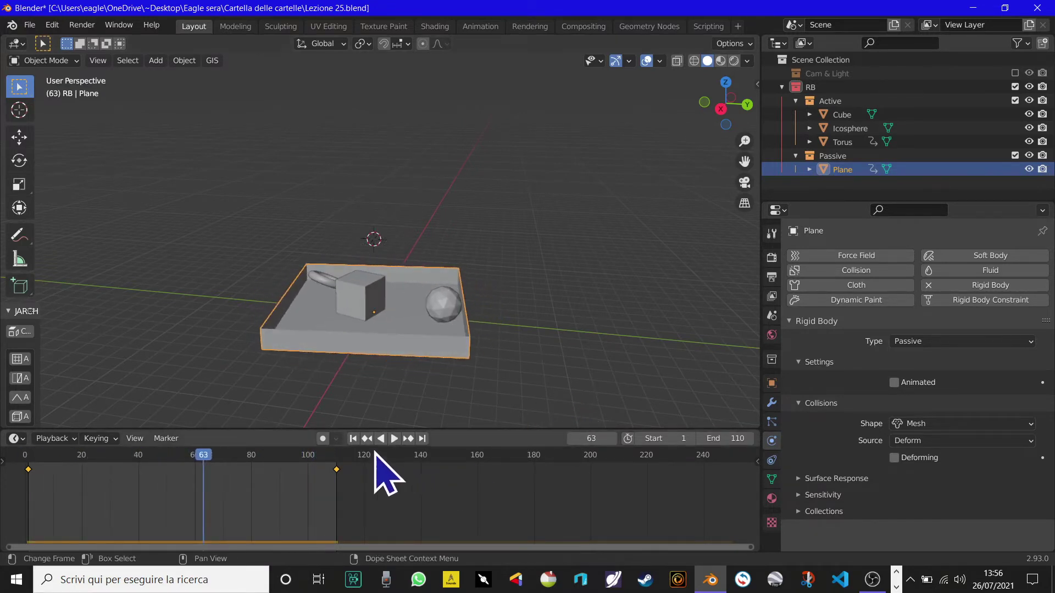
Step: Replay the drop from frame 1 while orbiting around the tray, then rewind
{"action": "left_click", "coordinate": [356, 440]}
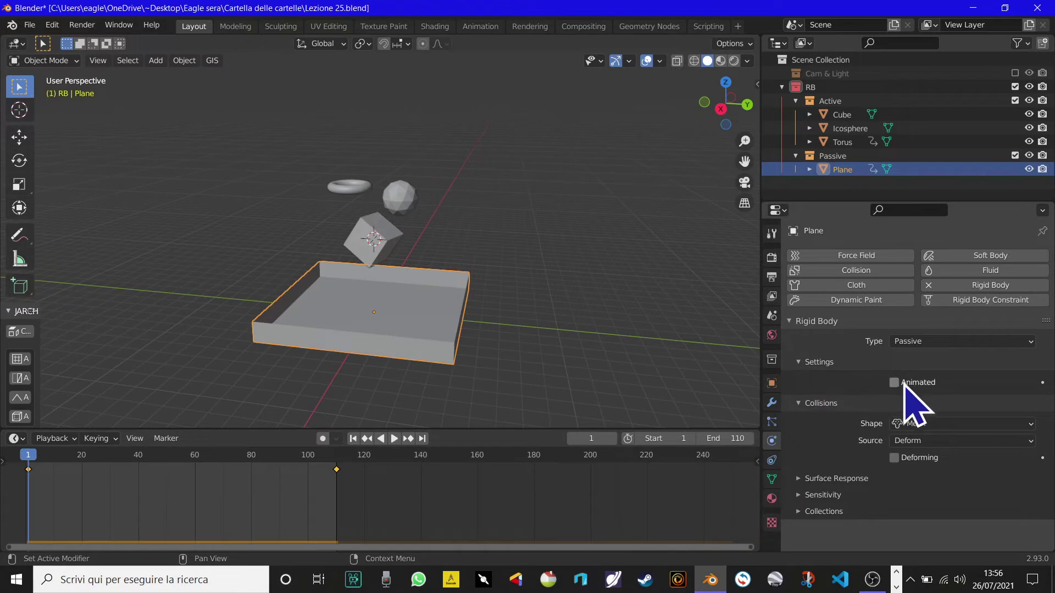
{"action": "key", "text": "space"}
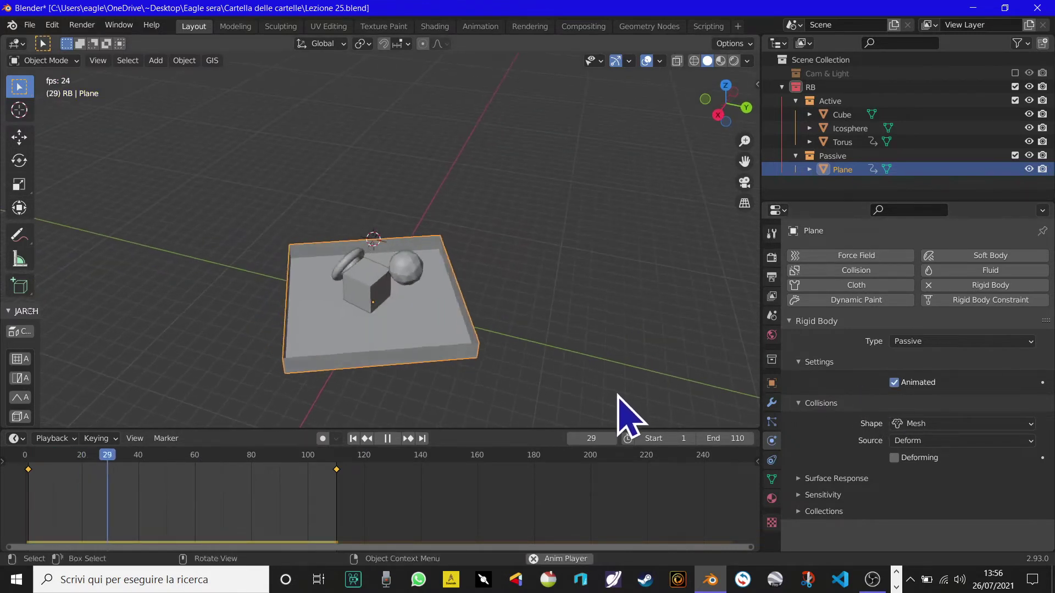
{"action": "mouse_move", "coordinate": [714, 393]}
{"action": "middle_mouse_down"}
{"action": "mouse_move", "coordinate": [471, 389]}
{"action": "mouse_move", "coordinate": [500, 389]}
{"action": "mouse_move", "coordinate": [484, 370]}
{"action": "mouse_move", "coordinate": [739, 396]}
{"action": "middle_mouse_up"}
{"action": "middle_click_drag", "start_coordinate": [624, 396], "coordinate": [625, 351], "text": "shift"}
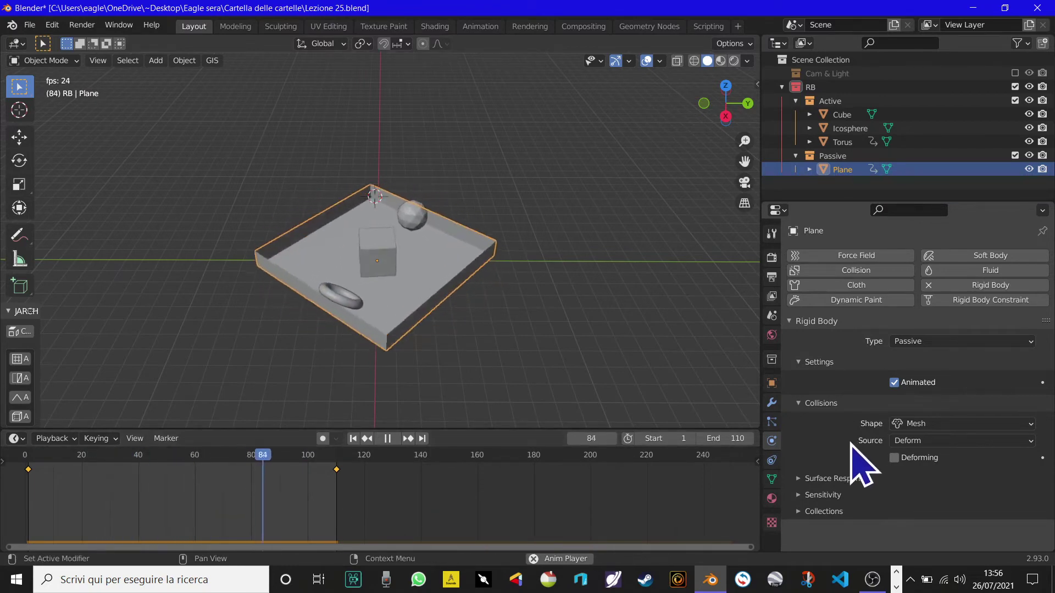
{"action": "mouse_move", "coordinate": [605, 396]}
{"action": "middle_mouse_down"}
{"action": "mouse_move", "coordinate": [471, 365]}
{"action": "mouse_move", "coordinate": [478, 412]}
{"action": "mouse_move", "coordinate": [507, 388]}
{"action": "mouse_move", "coordinate": [494, 306]}
{"action": "middle_mouse_up"}
{"action": "key", "text": "space"}
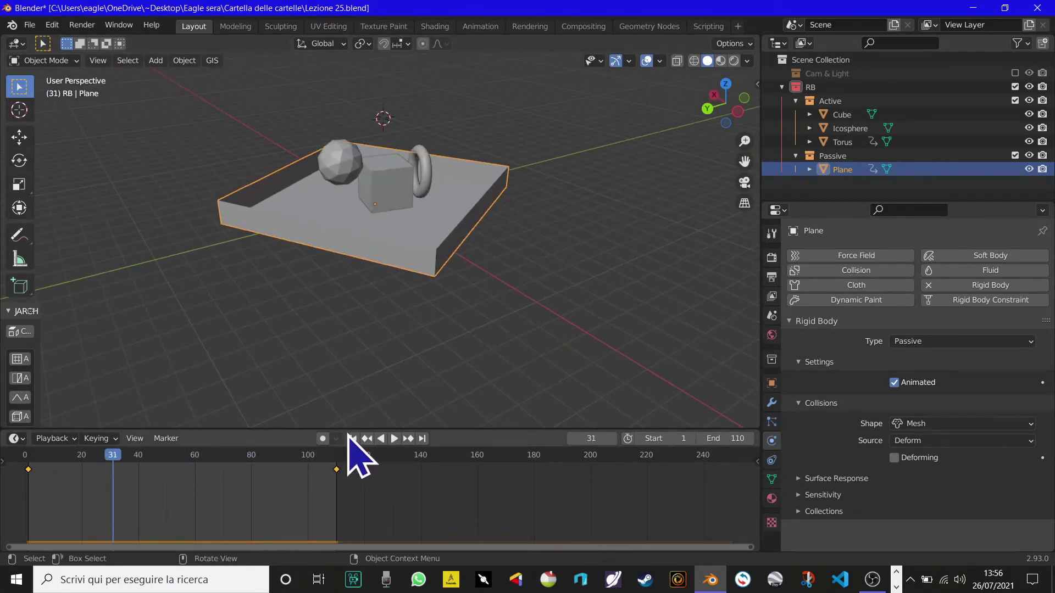
{"action": "left_click", "coordinate": [351, 438]}
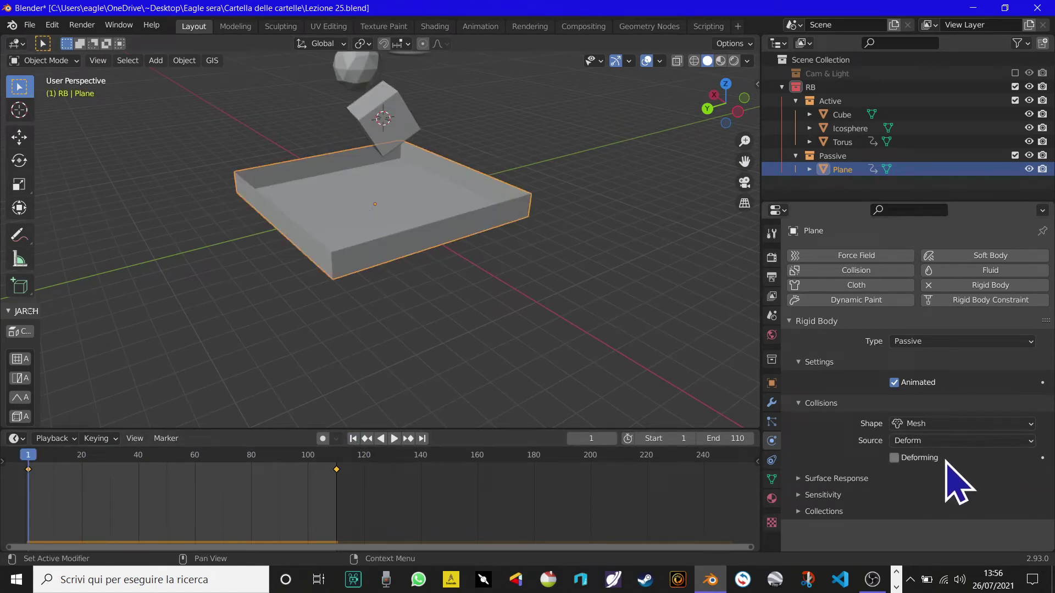
Step: Select the Icosphere to view its rigid body settings, then select the Cube
{"action": "left_click", "coordinate": [374, 82]}
{"action": "mouse_move", "coordinate": [400, 117]}
{"action": "middle_mouse_down"}
{"action": "mouse_move", "coordinate": [448, 405]}
{"action": "mouse_move", "coordinate": [428, 265]}
{"action": "mouse_move", "coordinate": [424, 285]}
{"action": "middle_mouse_up"}
{"action": "left_click", "coordinate": [423, 279]}
Step: Add a Simple Subdivision modifier at level 4 to the cube
{"action": "scroll", "coordinate": [558, 322], "scroll_direction": "up", "scroll_amount": 4}
{"action": "middle_click_drag", "start_coordinate": [558, 323], "coordinate": [644, 330]}
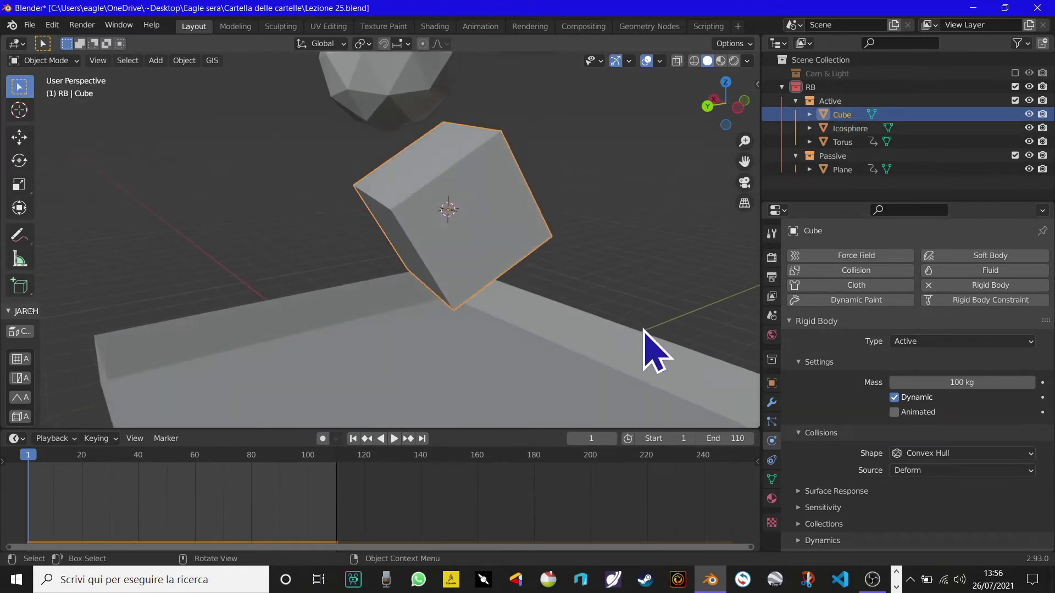
{"action": "left_click", "coordinate": [772, 403]}
{"action": "left_click", "coordinate": [927, 256]}
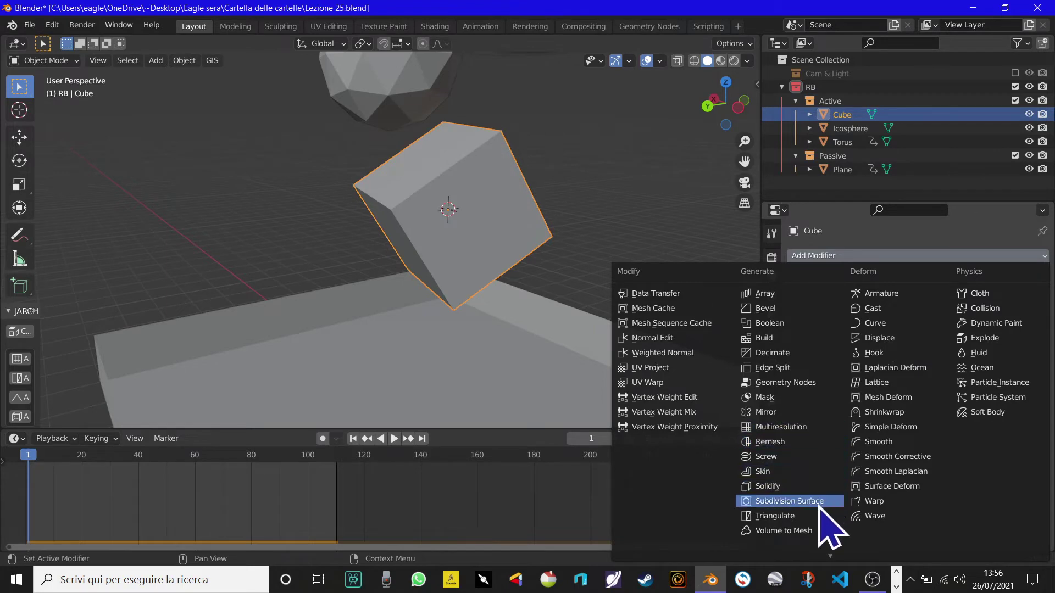
{"action": "left_click", "coordinate": [819, 502]}
{"action": "left_click", "coordinate": [982, 300]}
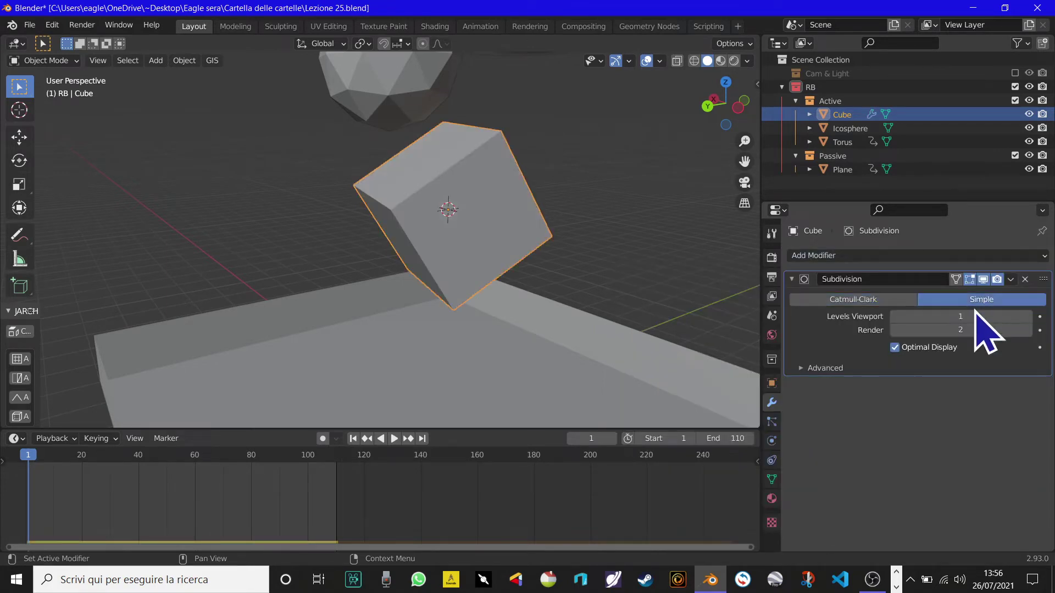
{"action": "left_click", "coordinate": [1028, 316]}
{"action": "mouse_move", "coordinate": [1027, 329]}
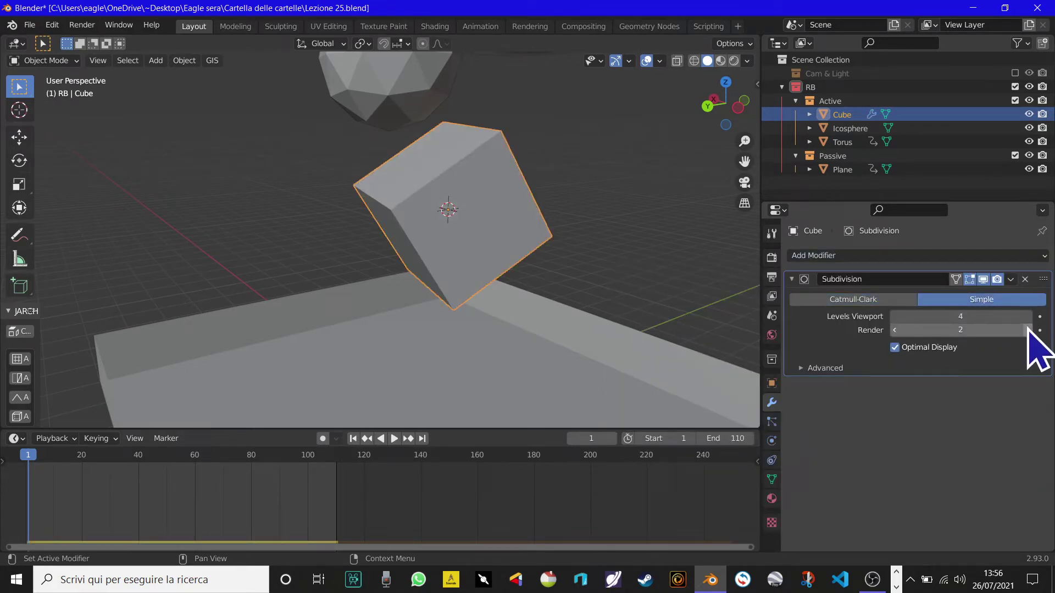
{"action": "left_click", "coordinate": [791, 279]}
Step: Add a Displace modifier with a new Clouds texture, Size 0.62 and Depth 8
{"action": "left_click", "coordinate": [830, 257]}
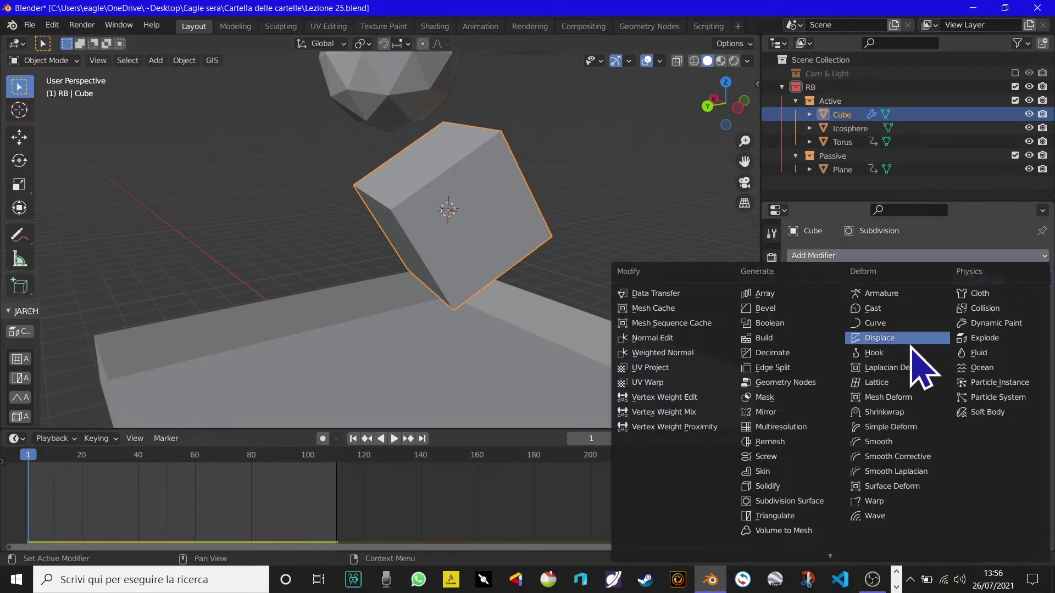
{"action": "left_click", "coordinate": [922, 367]}
{"action": "left_click", "coordinate": [950, 319]}
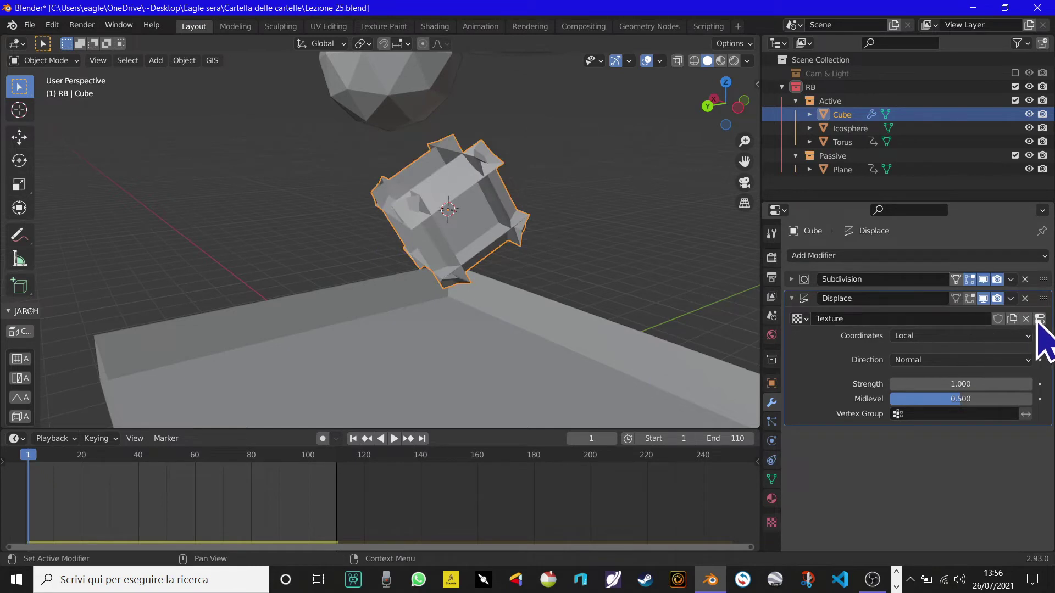
{"action": "left_click", "coordinate": [1040, 319]}
{"action": "left_click", "coordinate": [880, 295]}
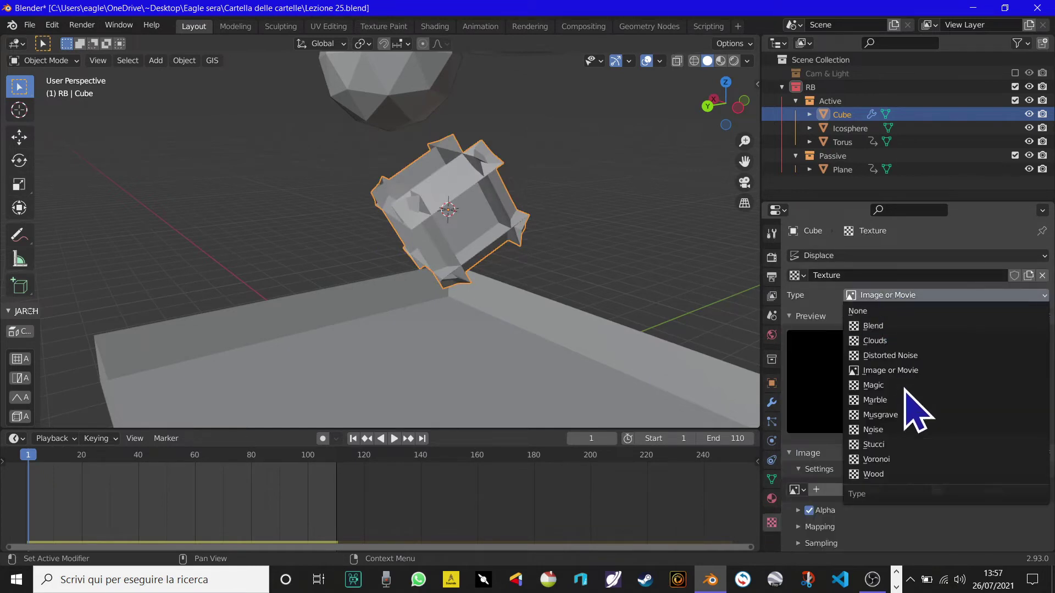
{"action": "left_click", "coordinate": [917, 340]}
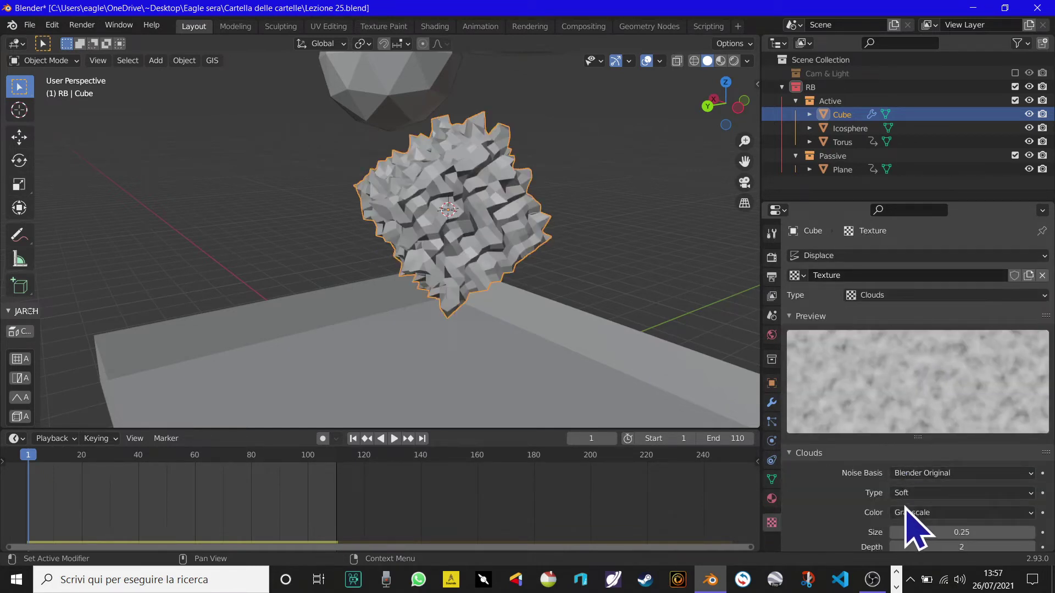
{"action": "mouse_move", "coordinate": [936, 532]}
{"action": "left_mouse_down"}
{"action": "mouse_move", "coordinate": [983, 532]}
{"action": "mouse_move", "coordinate": [957, 532]}
{"action": "left_mouse_up"}
{"action": "middle_click_drag", "start_coordinate": [518, 318], "coordinate": [1023, 586]}
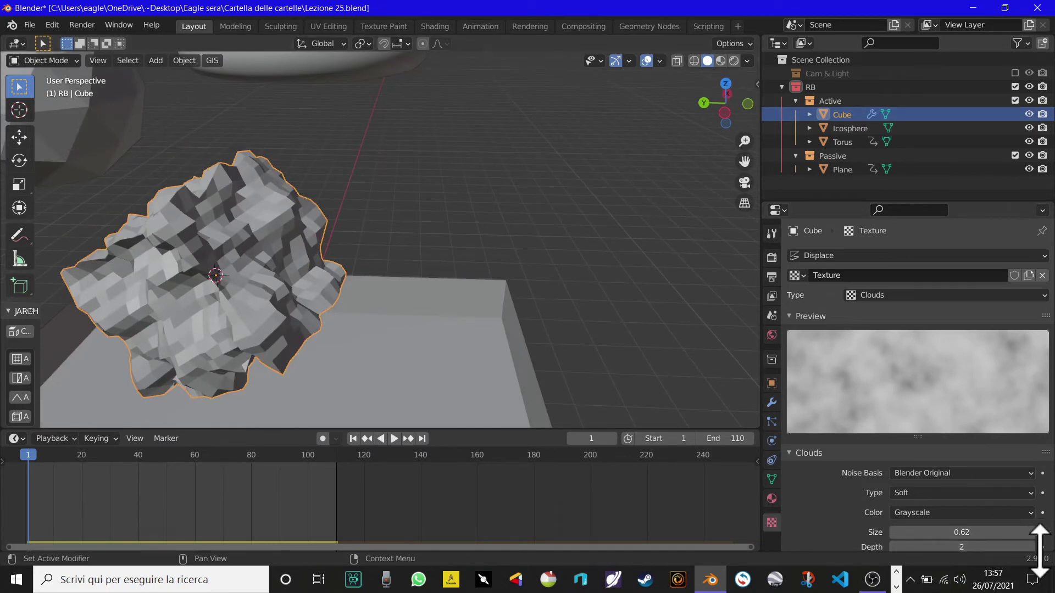
{"action": "left_click_drag", "start_coordinate": [1032, 548], "coordinate": [1044, 547]}
Step: Shade the cube smooth and return to its modifier stack
{"action": "mouse_move", "coordinate": [577, 407]}
{"action": "middle_mouse_down"}
{"action": "mouse_move", "coordinate": [537, 396]}
{"action": "mouse_move", "coordinate": [518, 264]}
{"action": "mouse_move", "coordinate": [607, 266]}
{"action": "mouse_move", "coordinate": [572, 252]}
{"action": "mouse_move", "coordinate": [604, 264]}
{"action": "middle_mouse_up"}
{"action": "right_click", "coordinate": [536, 184]}
{"action": "left_click", "coordinate": [539, 176]}
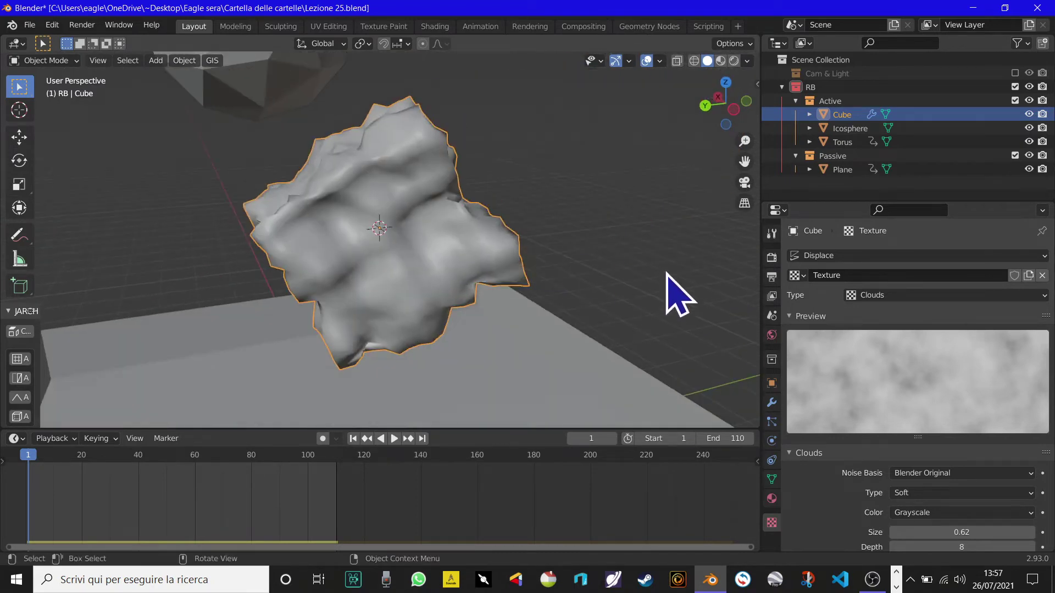
{"action": "left_click", "coordinate": [772, 403]}
{"action": "left_click", "coordinate": [824, 255]}
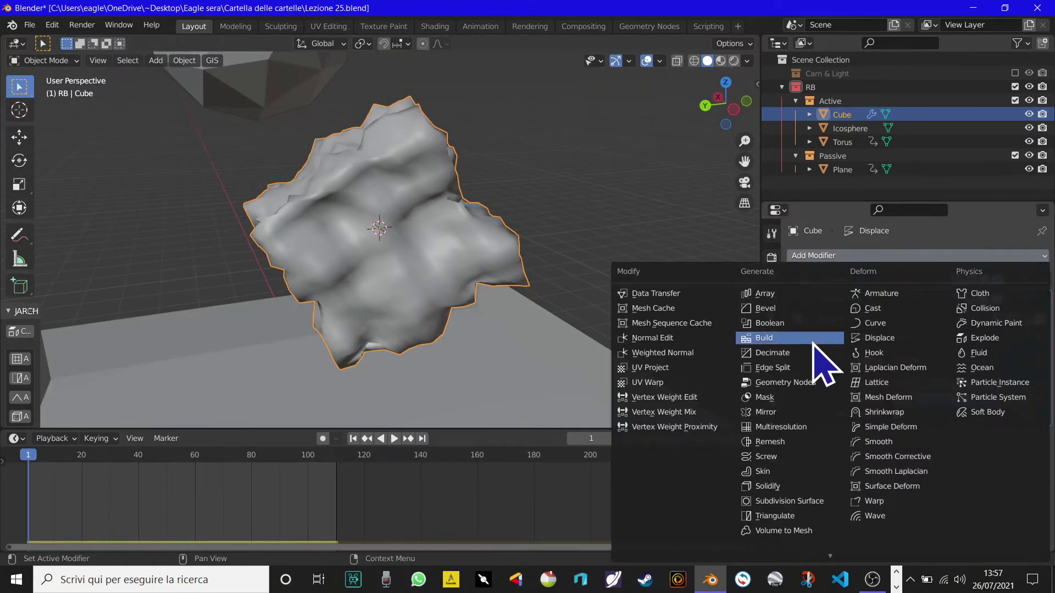
Step: Add an Edge Split modifier and set the Clouds texture to depth 1, size about 1.65
{"action": "left_click", "coordinate": [809, 367]}
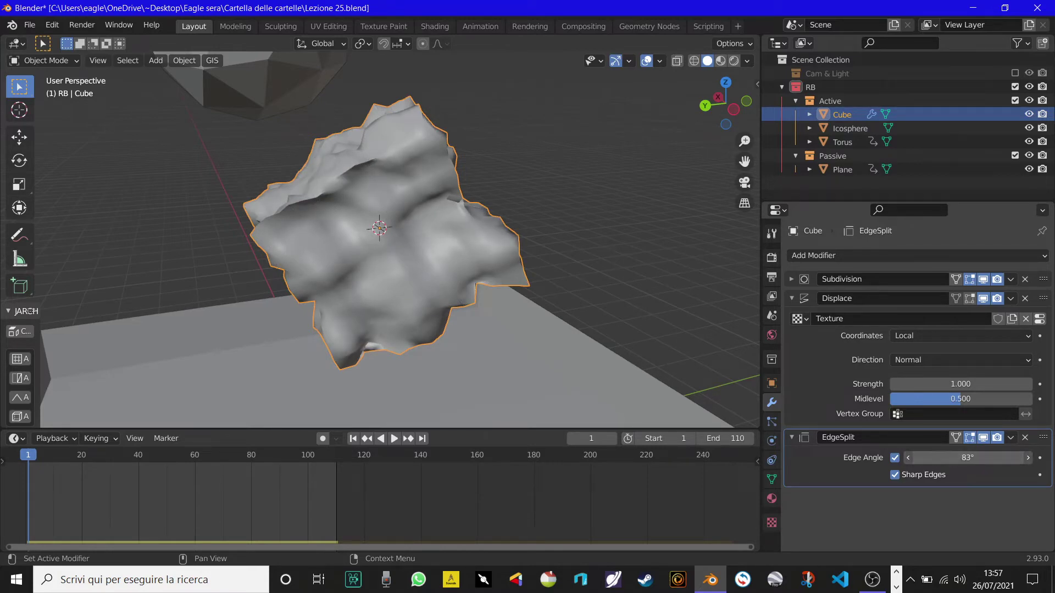
{"action": "mouse_move", "coordinate": [216, 259]}
{"action": "middle_mouse_down"}
{"action": "mouse_move", "coordinate": [336, 275]}
{"action": "mouse_move", "coordinate": [349, 263]}
{"action": "mouse_move", "coordinate": [775, 324]}
{"action": "middle_mouse_up"}
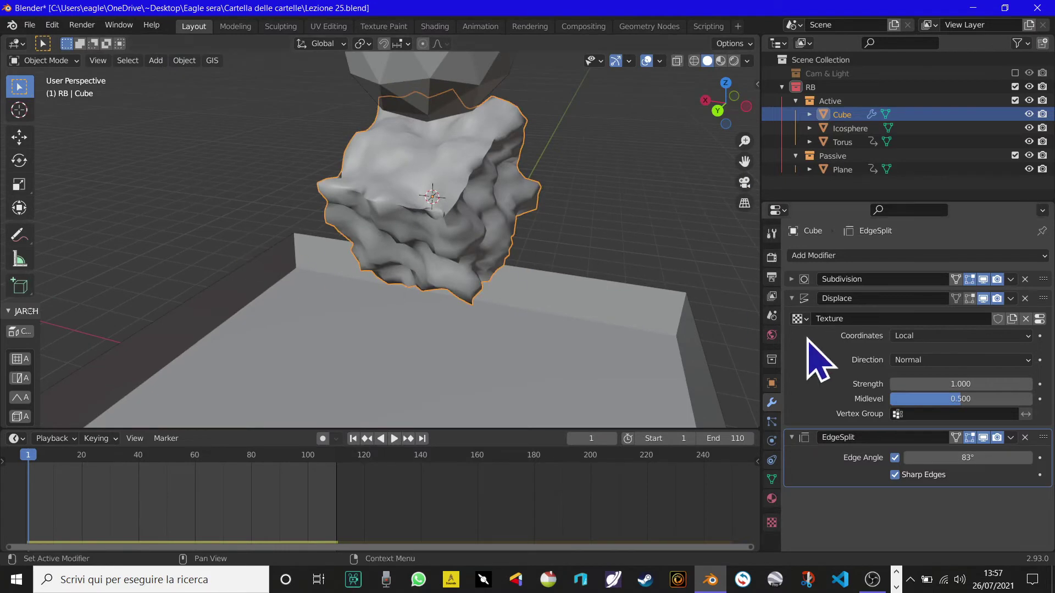
{"action": "left_click", "coordinate": [1039, 320]}
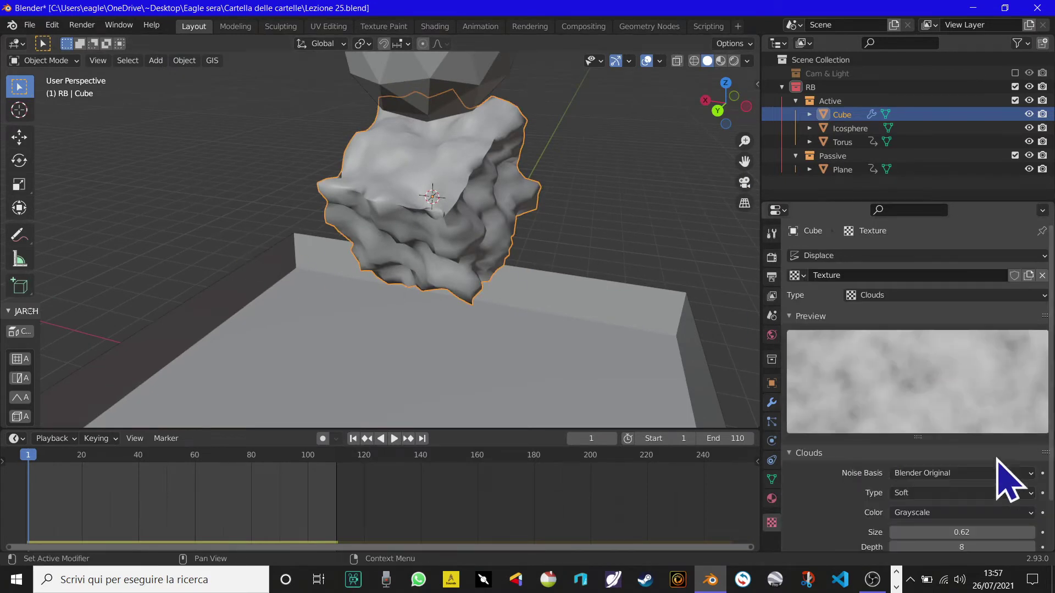
{"action": "left_click_drag", "start_coordinate": [962, 547], "coordinate": [897, 548]}
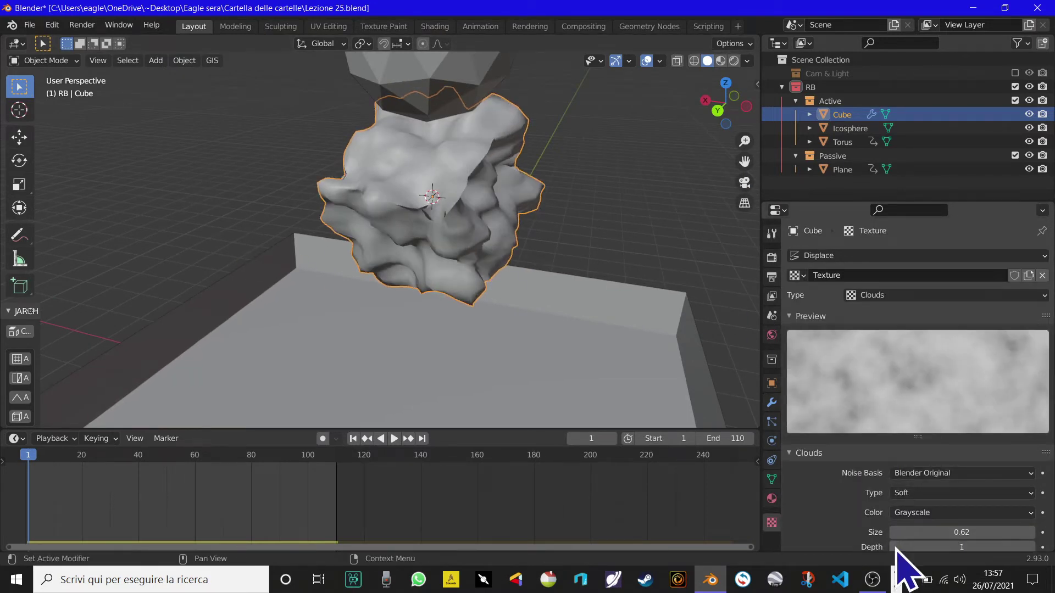
{"action": "middle_click_drag", "start_coordinate": [650, 400], "coordinate": [487, 335]}
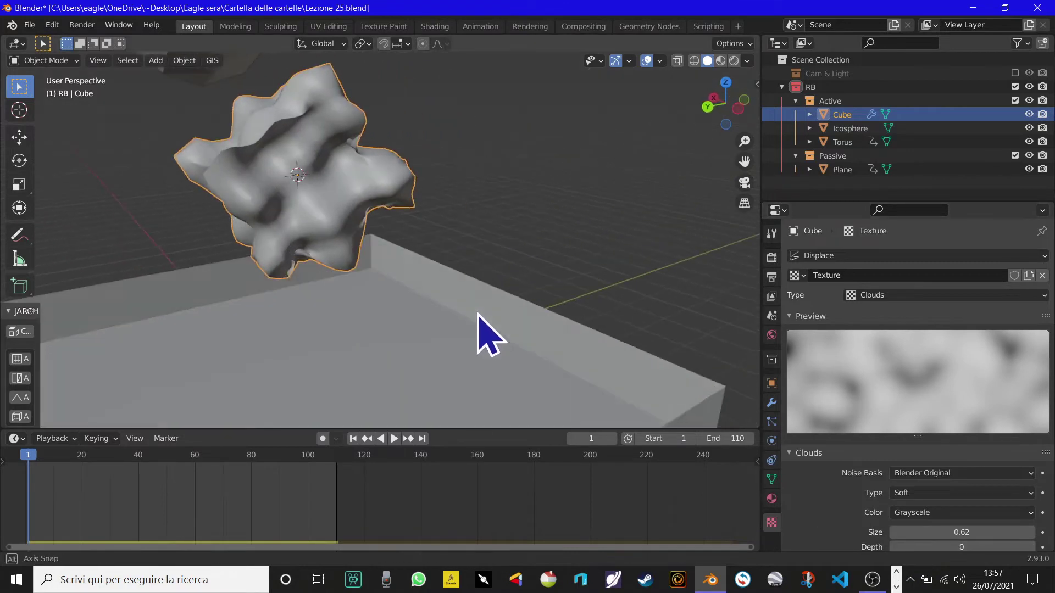
{"action": "left_click", "coordinate": [1031, 547]}
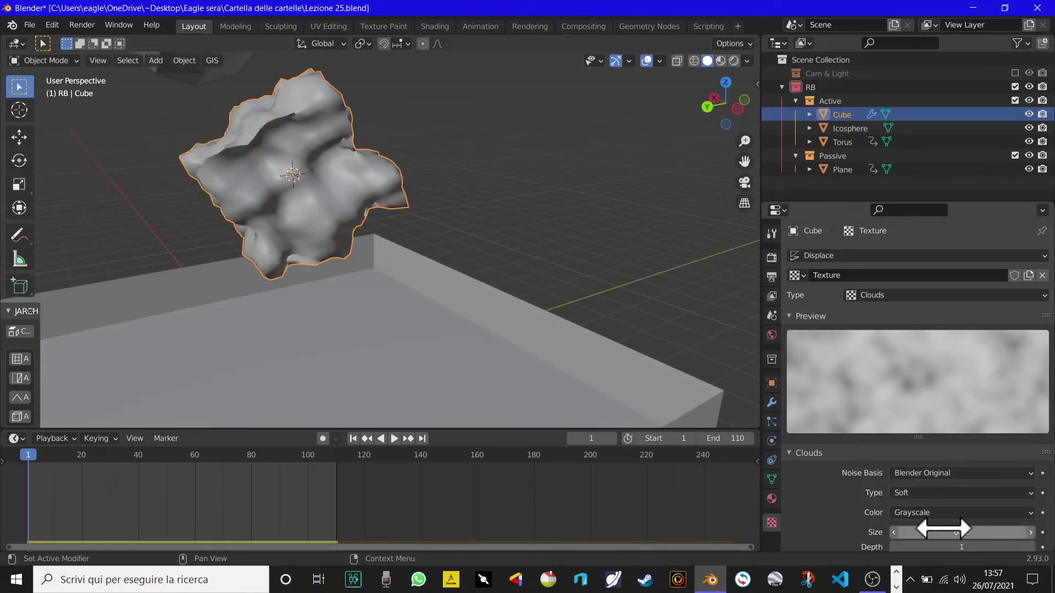
{"action": "key", "text": "Return"}
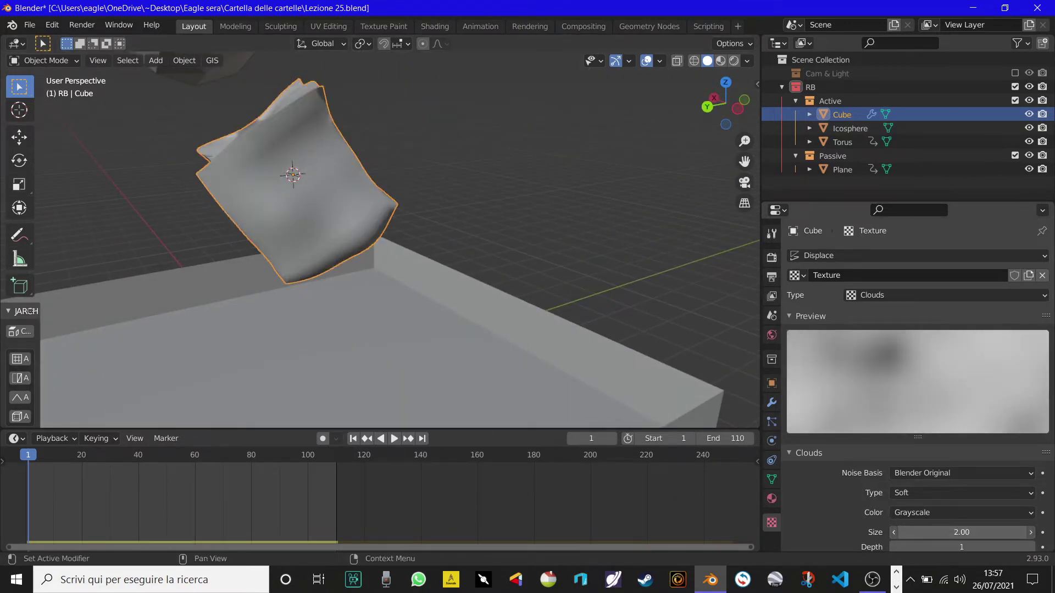
{"action": "left_click_drag", "start_coordinate": [962, 532], "coordinate": [953, 533]}
Step: Reselect the cube and show its rigid-body settings (Convex Hull, Deform source)
{"action": "mouse_move", "coordinate": [467, 396]}
{"action": "middle_mouse_down"}
{"action": "mouse_move", "coordinate": [337, 330]}
{"action": "mouse_move", "coordinate": [144, 183]}
{"action": "middle_mouse_up"}
{"action": "left_click", "coordinate": [144, 182]}
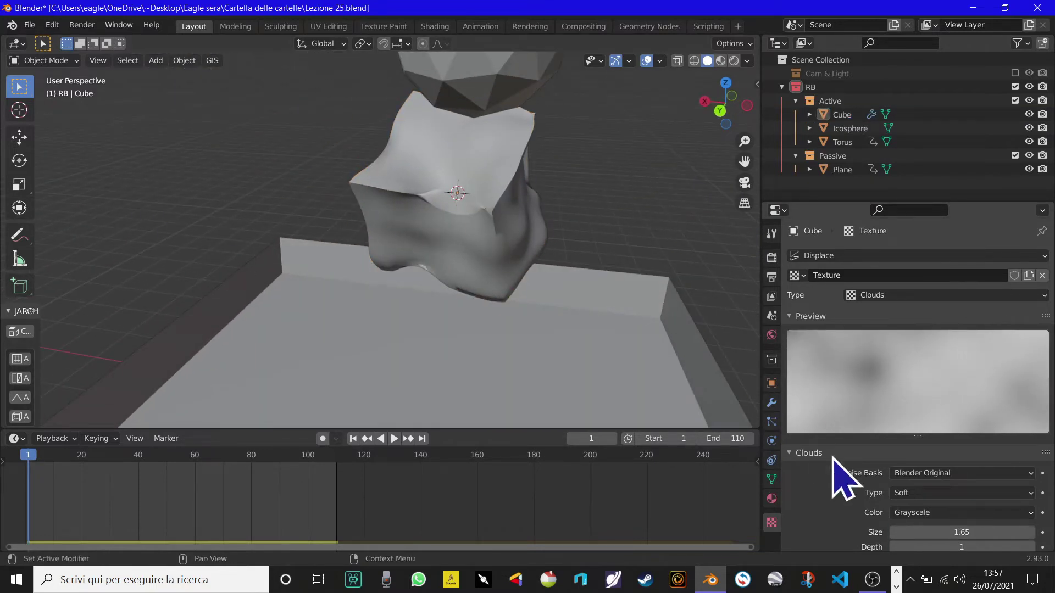
{"action": "left_click", "coordinate": [496, 283]}
{"action": "left_click", "coordinate": [771, 441]}
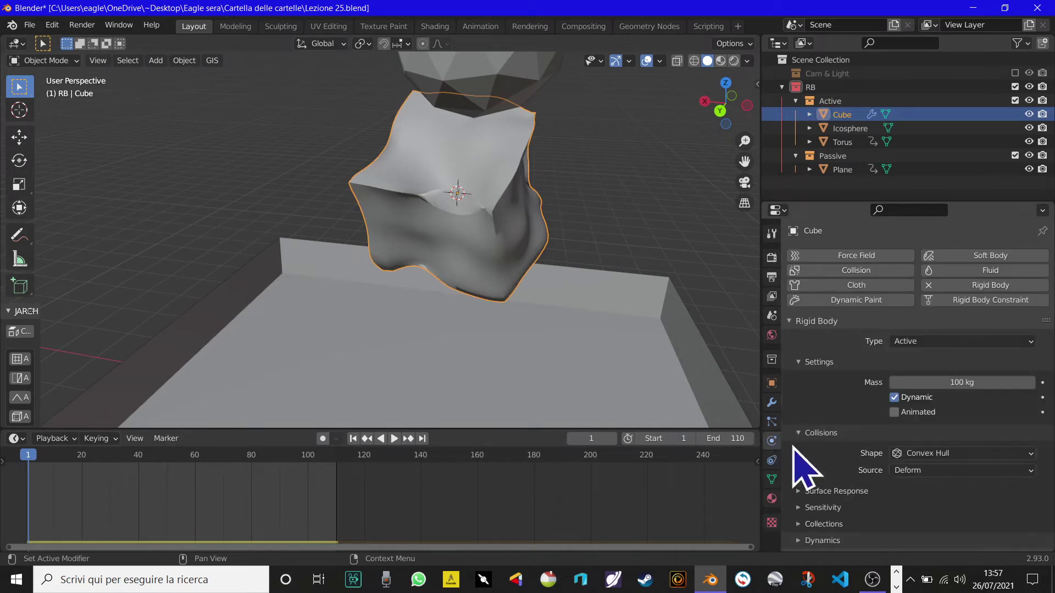
Step: Set the cube's collision source to Base, leaving the collision shape unchanged
{"action": "left_click", "coordinate": [980, 456]}
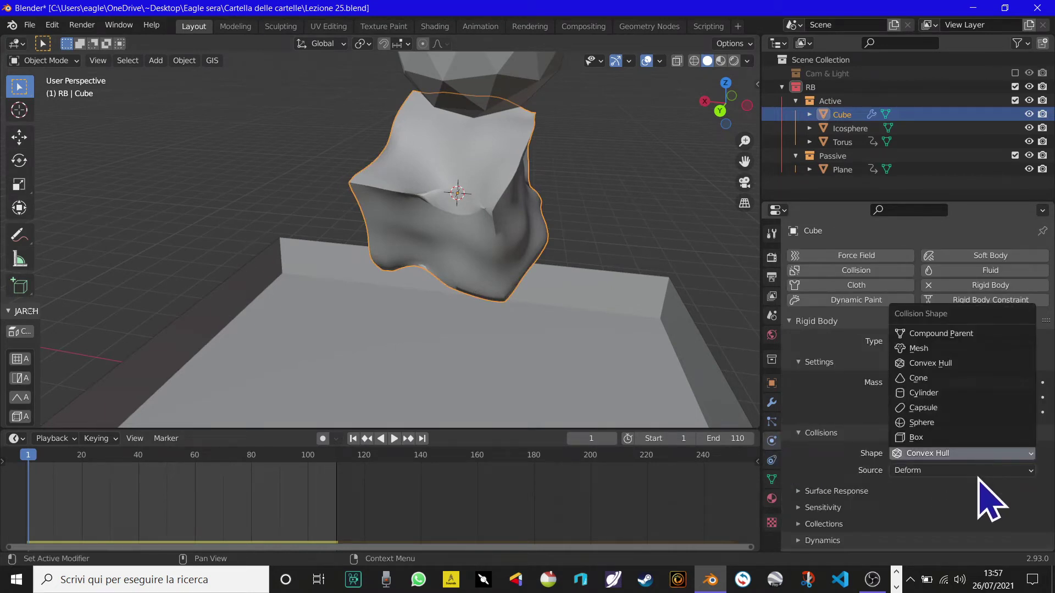
{"action": "left_click", "coordinate": [979, 473]}
{"action": "left_click", "coordinate": [972, 507]}
{"action": "scroll", "coordinate": [606, 253], "scroll_direction": "down", "scroll_amount": 3}
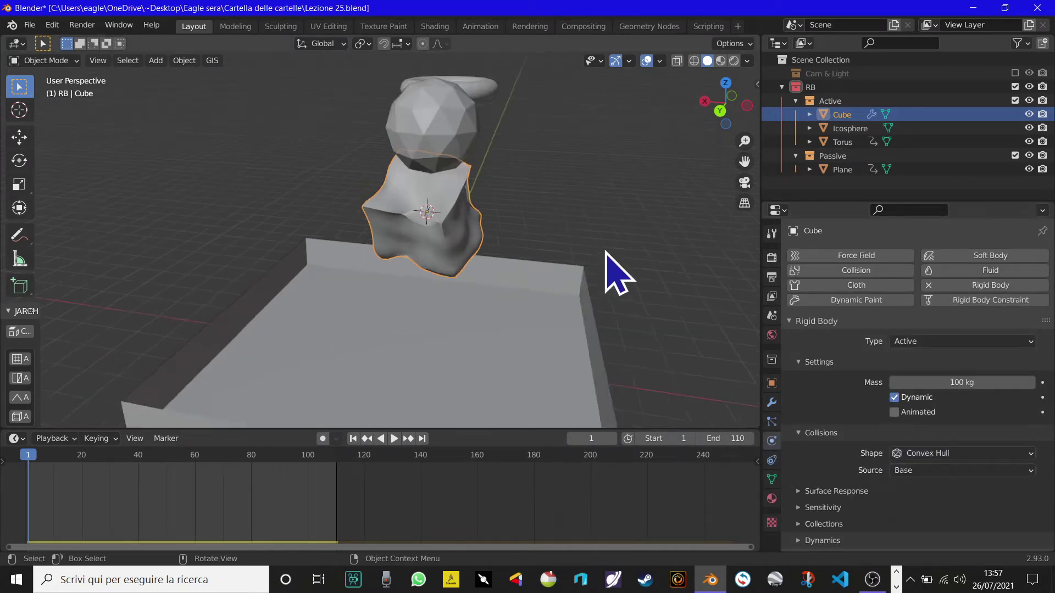
{"action": "scroll", "coordinate": [606, 253], "scroll_direction": "down", "scroll_amount": 2}
Step: Play the simulation and watch the objects drop into the tray from above
{"action": "middle_click_drag", "start_coordinate": [584, 263], "coordinate": [518, 236]}
{"action": "key", "text": "space"}
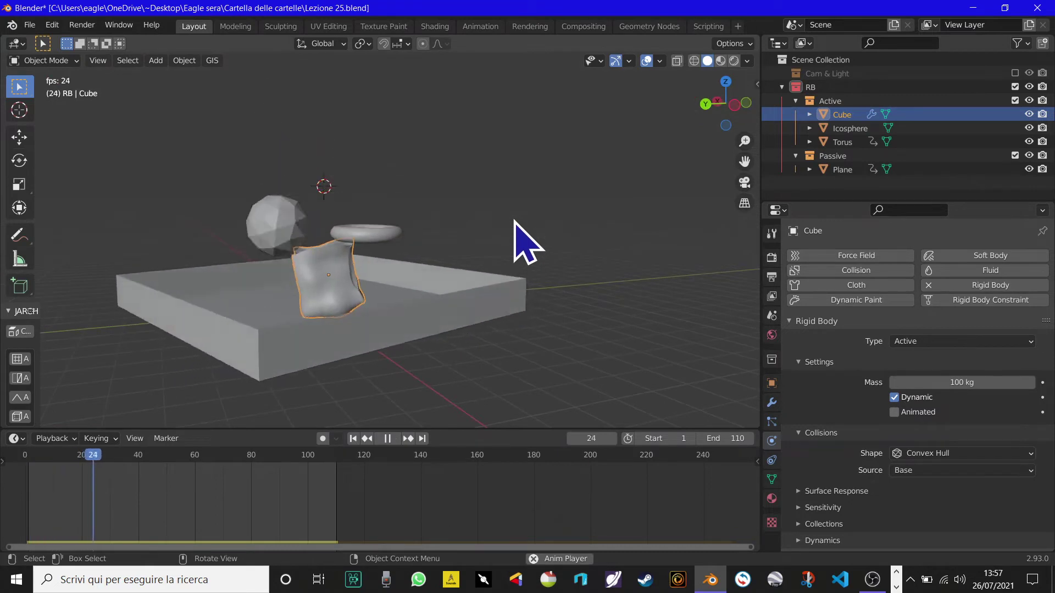
{"action": "middle_click_drag", "start_coordinate": [392, 269], "coordinate": [377, 382]}
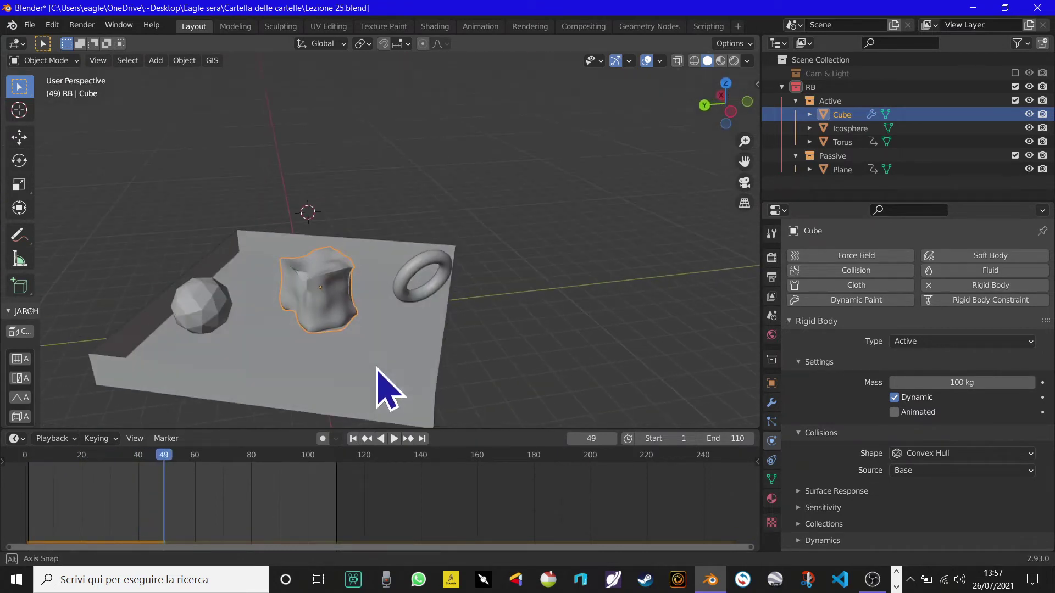
{"action": "scroll", "coordinate": [429, 316], "scroll_direction": "up", "scroll_amount": 2}
{"action": "mouse_move", "coordinate": [429, 315]}
{"action": "middle_mouse_down"}
{"action": "mouse_move", "coordinate": [477, 168]}
{"action": "mouse_move", "coordinate": [313, 224]}
{"action": "mouse_move", "coordinate": [271, 353]}
{"action": "mouse_move", "coordinate": [367, 357]}
{"action": "mouse_move", "coordinate": [546, 177]}
{"action": "mouse_move", "coordinate": [429, 231]}
{"action": "mouse_move", "coordinate": [431, 130]}
{"action": "mouse_move", "coordinate": [392, 171]}
{"action": "middle_mouse_up"}
{"action": "scroll", "coordinate": [403, 194], "scroll_direction": "down", "scroll_amount": 4}
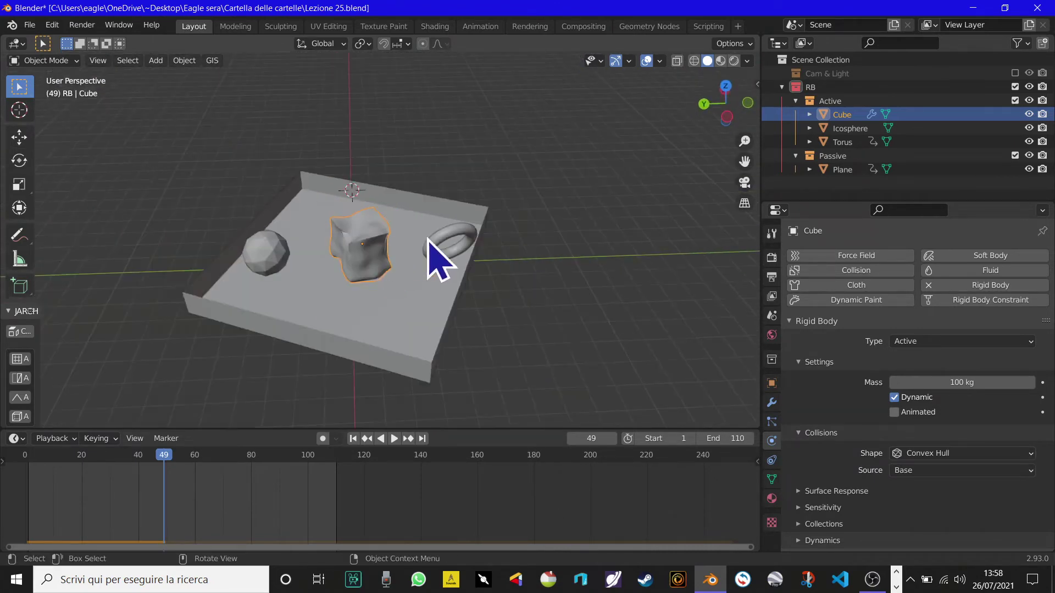
{"action": "left_click", "coordinate": [772, 403]}
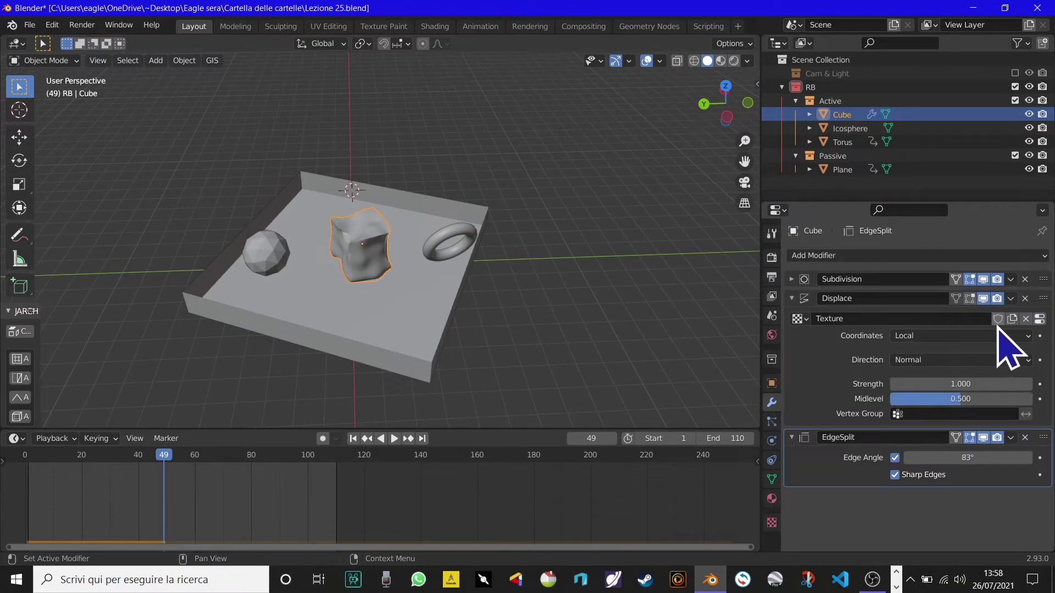
{"action": "left_click", "coordinate": [982, 298]}
{"action": "mouse_move", "coordinate": [549, 330]}
{"action": "middle_mouse_down"}
{"action": "mouse_move", "coordinate": [307, 323]}
{"action": "mouse_move", "coordinate": [314, 227]}
{"action": "mouse_move", "coordinate": [301, 317]}
{"action": "mouse_move", "coordinate": [412, 353]}
{"action": "mouse_move", "coordinate": [567, 271]}
{"action": "mouse_move", "coordinate": [449, 270]}
{"action": "middle_mouse_up"}
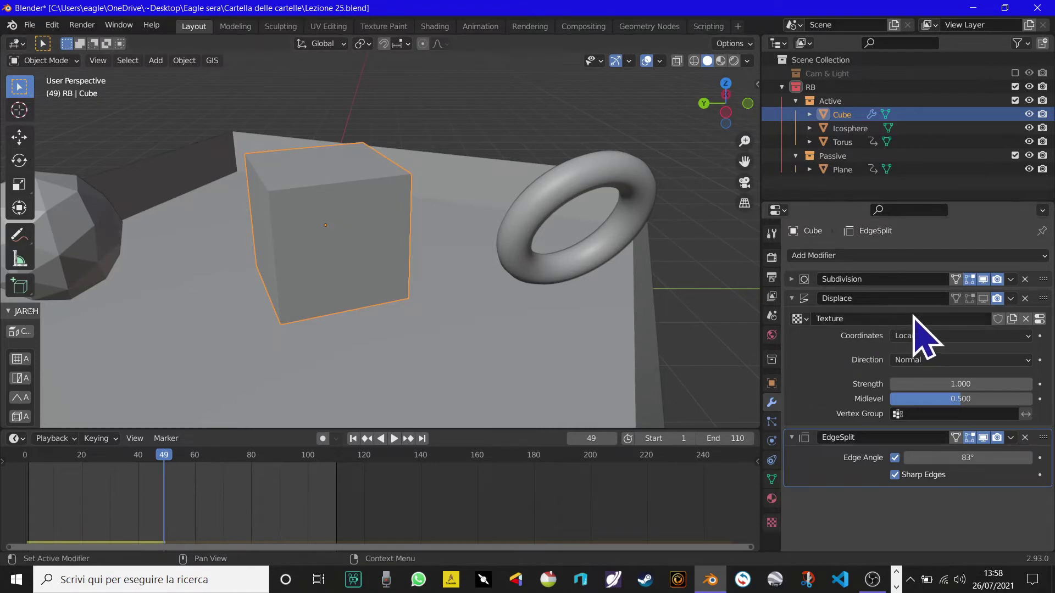
{"action": "left_click", "coordinate": [984, 299]}
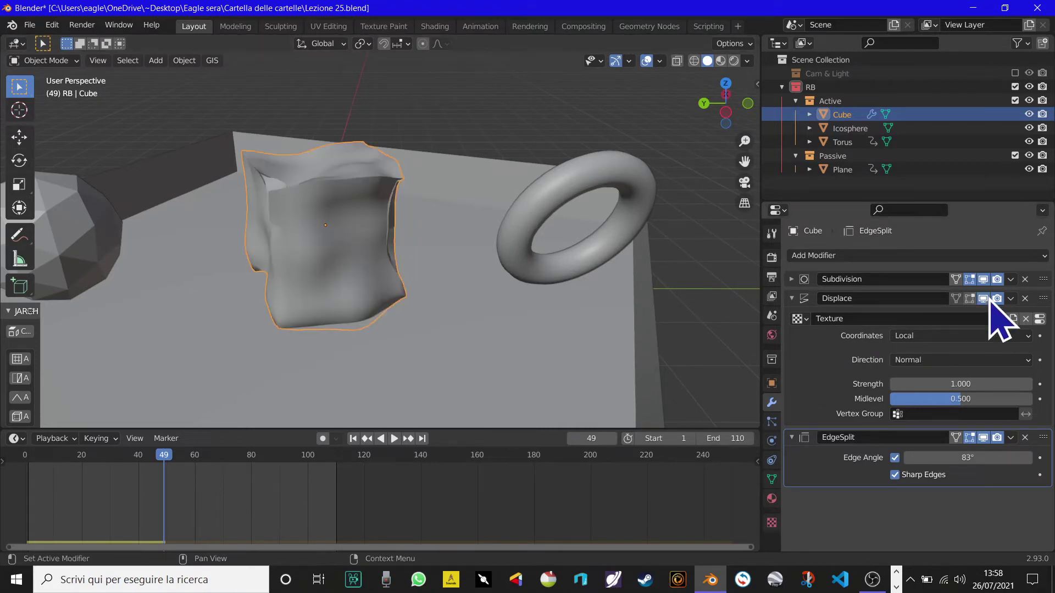
{"action": "mouse_move", "coordinate": [209, 301]}
{"action": "middle_mouse_down"}
{"action": "mouse_move", "coordinate": [286, 378]}
{"action": "mouse_move", "coordinate": [518, 377]}
{"action": "middle_mouse_up"}
{"action": "left_click", "coordinate": [771, 442]}
{"action": "left_click", "coordinate": [979, 454]}
{"action": "left_click", "coordinate": [979, 471]}
{"action": "left_click", "coordinate": [982, 471]}
{"action": "scroll", "coordinate": [544, 404], "scroll_direction": "down", "scroll_amount": 5}
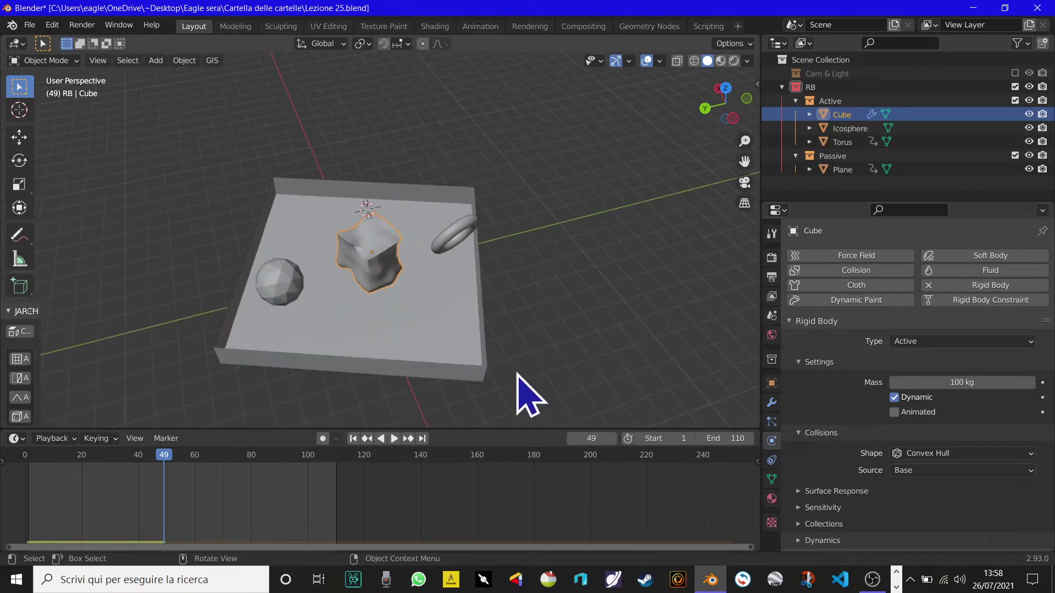
{"action": "middle_click_drag", "start_coordinate": [517, 393], "coordinate": [530, 332]}
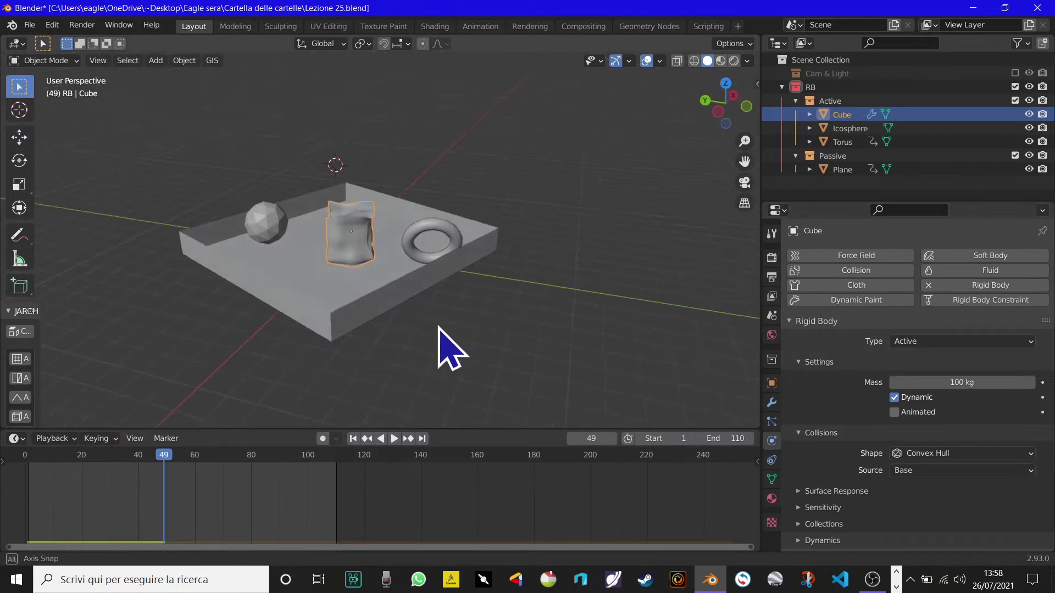
{"action": "left_click", "coordinate": [973, 474]}
{"action": "left_click", "coordinate": [973, 475]}
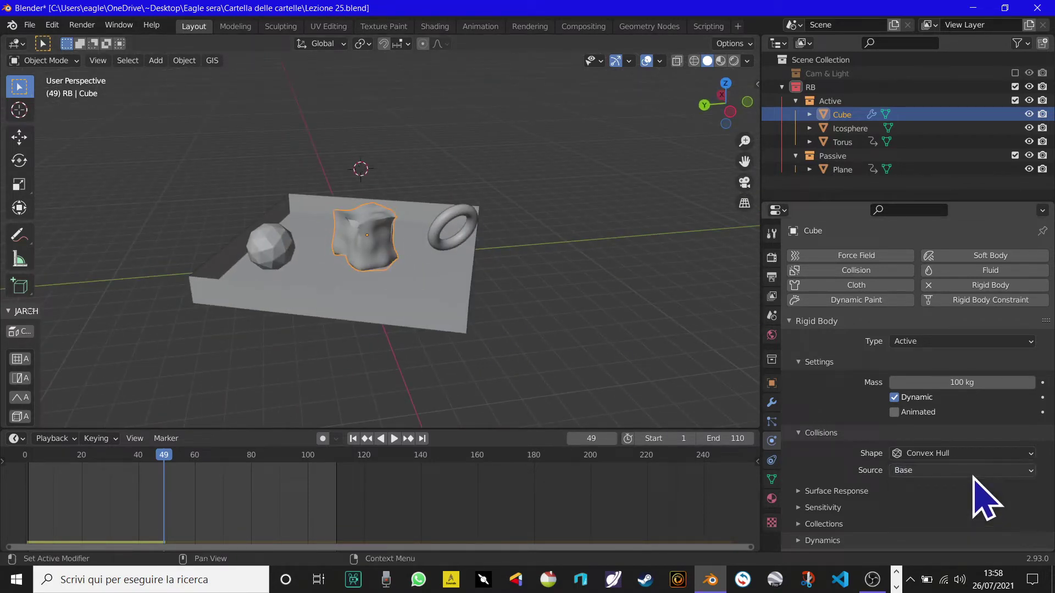
{"action": "left_click", "coordinate": [973, 474]}
{"action": "left_click", "coordinate": [956, 502]}
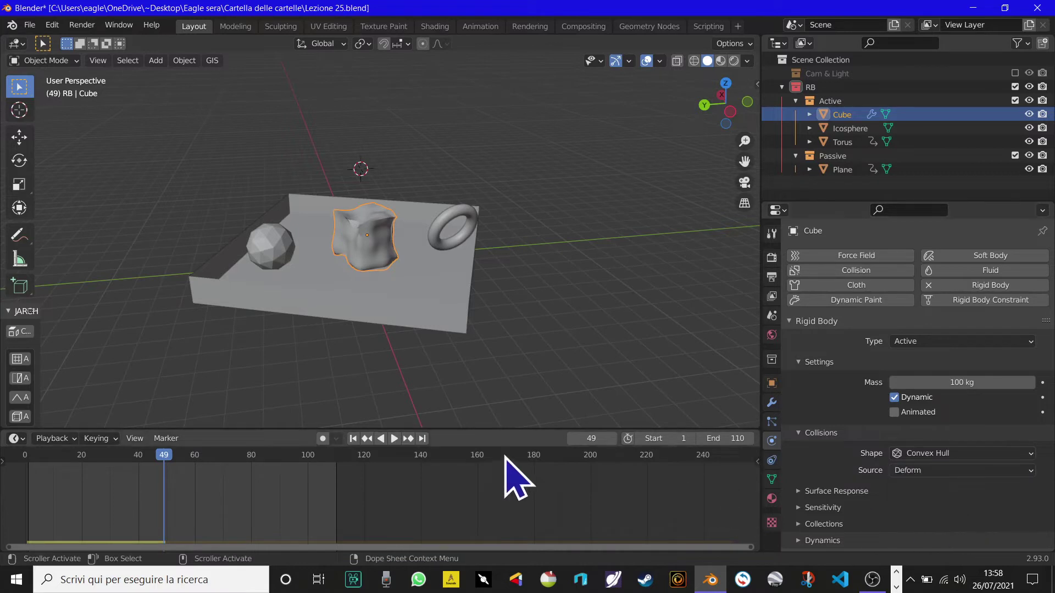
Step: Replay the drop from the start while orbiting the tray, then stop it
{"action": "left_click", "coordinate": [353, 439]}
{"action": "key", "text": "space"}
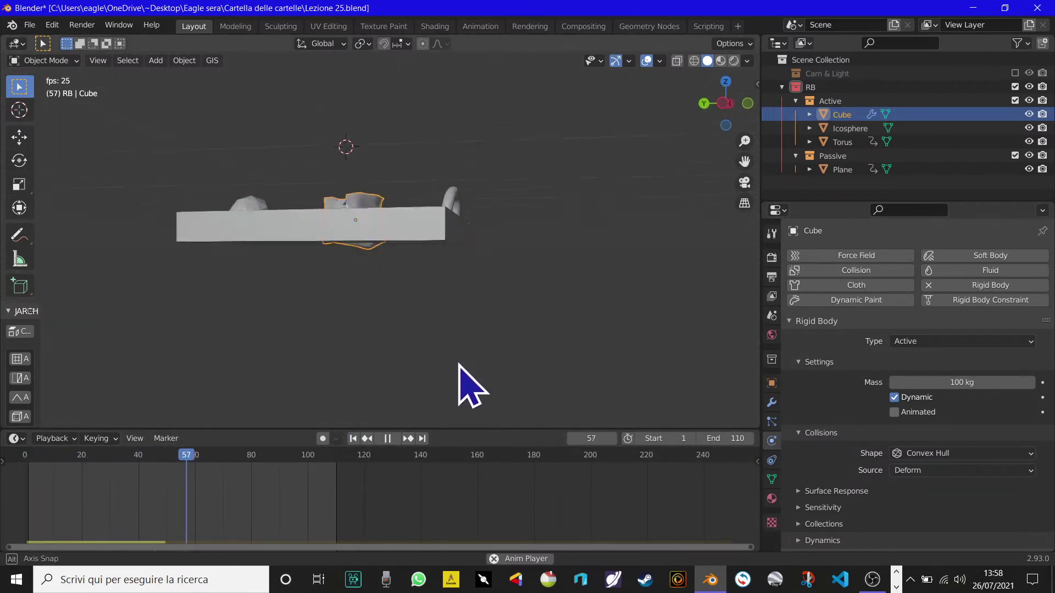
{"action": "middle_click_drag", "start_coordinate": [487, 417], "coordinate": [429, 403]}
{"action": "key", "text": "space"}
Step: Set the cube's collision source to Deform and its collision shape to Mesh
{"action": "left_click", "coordinate": [934, 471]}
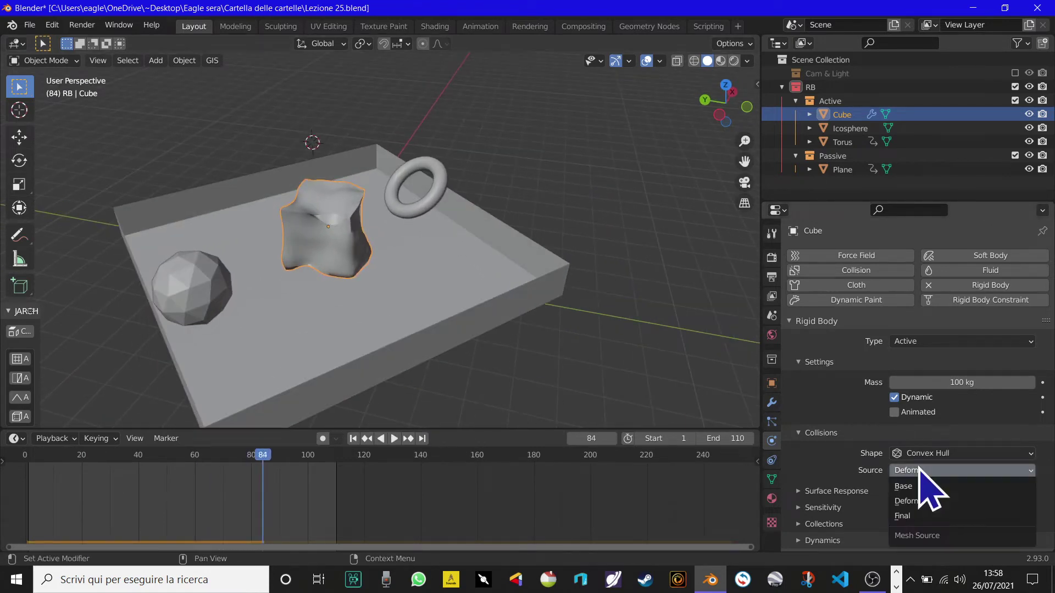
{"action": "mouse_move", "coordinate": [242, 299]}
{"action": "middle_mouse_down"}
{"action": "mouse_move", "coordinate": [190, 396]}
{"action": "mouse_move", "coordinate": [170, 219]}
{"action": "mouse_move", "coordinate": [236, 247]}
{"action": "mouse_move", "coordinate": [224, 278]}
{"action": "mouse_move", "coordinate": [249, 171]}
{"action": "mouse_move", "coordinate": [238, 311]}
{"action": "mouse_move", "coordinate": [208, 440]}
{"action": "middle_mouse_up"}
{"action": "left_click", "coordinate": [929, 455]}
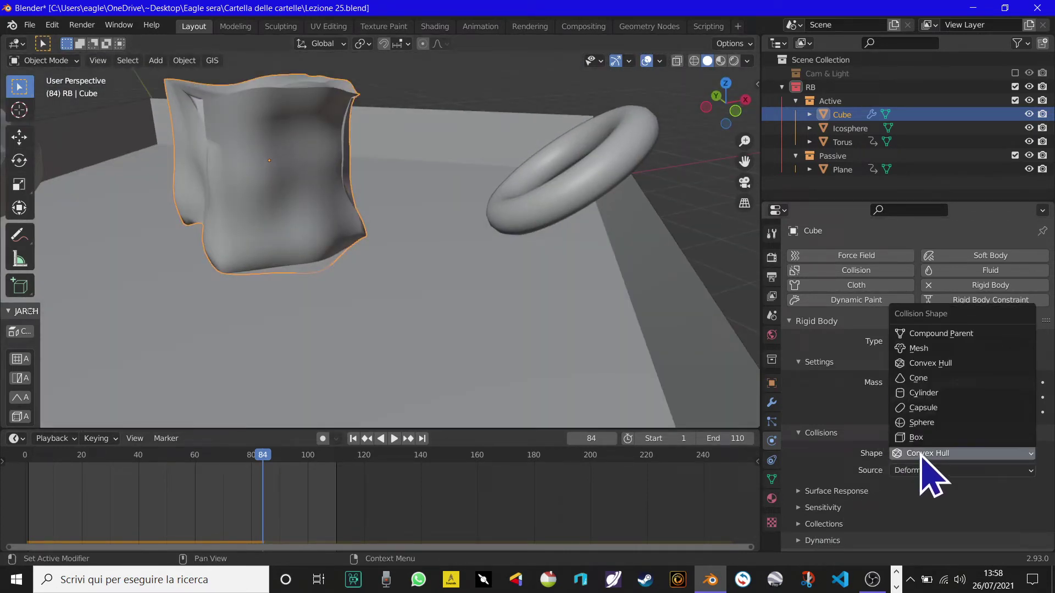
{"action": "left_click", "coordinate": [931, 349]}
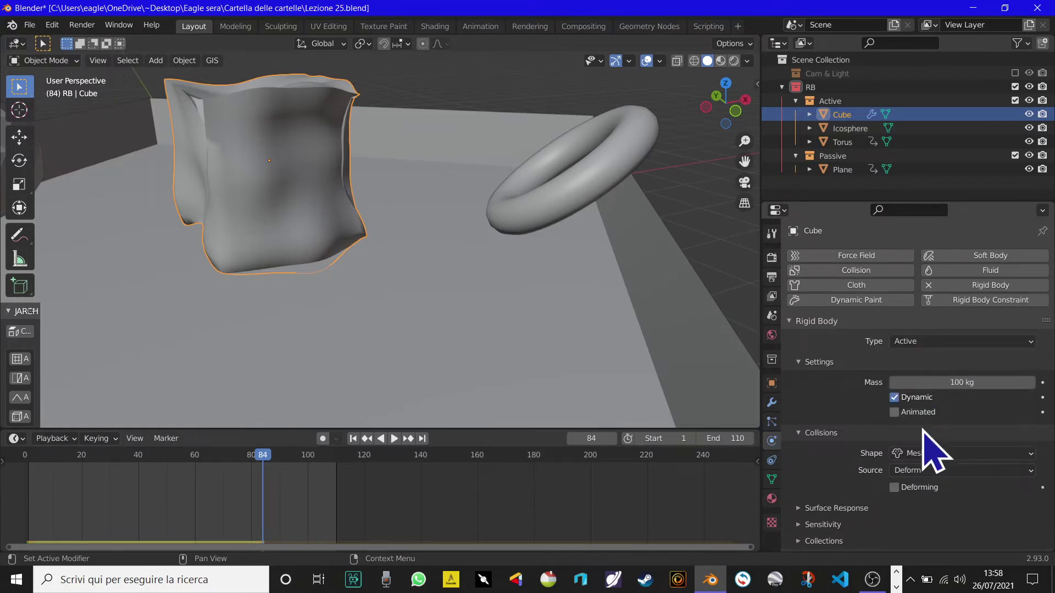
Step: Play the drop from frame 1, orbiting around the tray as objects fall
{"action": "left_click", "coordinate": [353, 439]}
{"action": "scroll", "coordinate": [362, 398], "scroll_direction": "down", "scroll_amount": 3}
{"action": "scroll", "coordinate": [370, 389], "scroll_direction": "down", "scroll_amount": 5}
{"action": "key", "text": "space"}
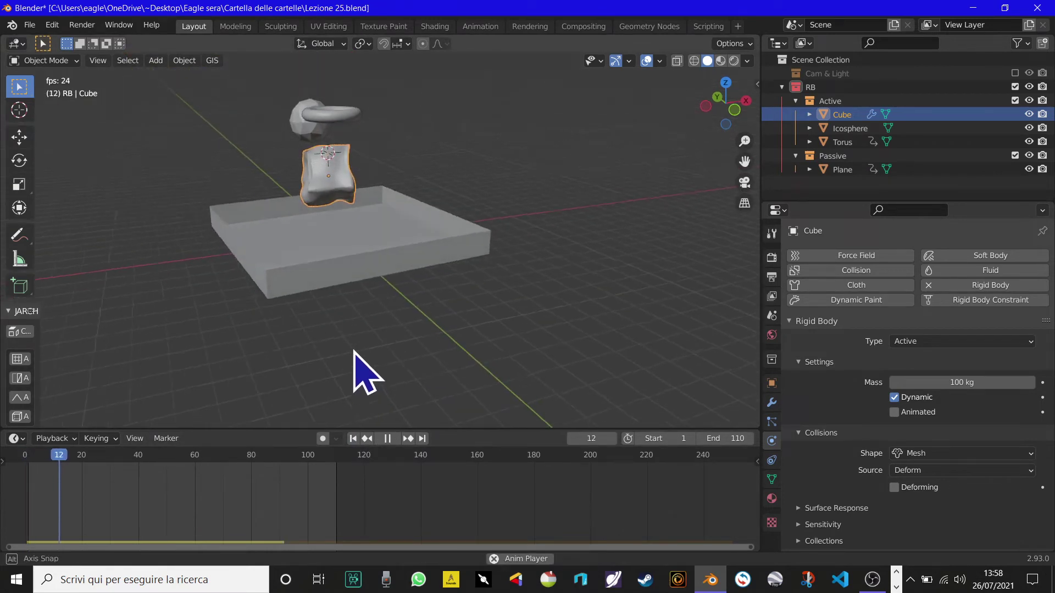
{"action": "mouse_move", "coordinate": [347, 342]}
{"action": "middle_mouse_down"}
{"action": "mouse_move", "coordinate": [354, 384]}
{"action": "mouse_move", "coordinate": [370, 358]}
{"action": "mouse_move", "coordinate": [285, 386]}
{"action": "mouse_move", "coordinate": [163, 342]}
{"action": "middle_mouse_up"}
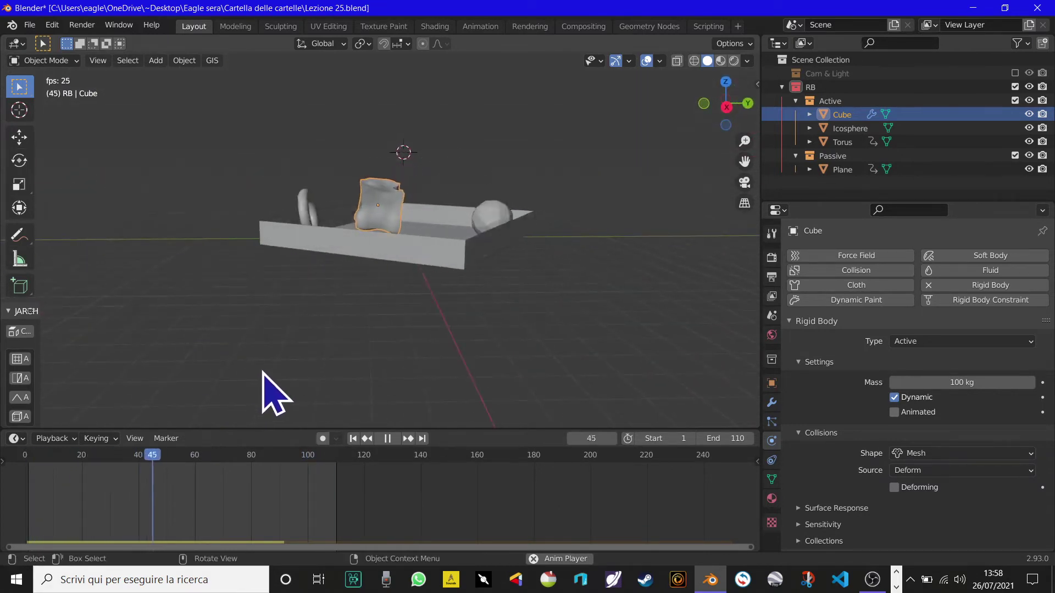
{"action": "middle_click_drag", "start_coordinate": [263, 373], "coordinate": [367, 417]}
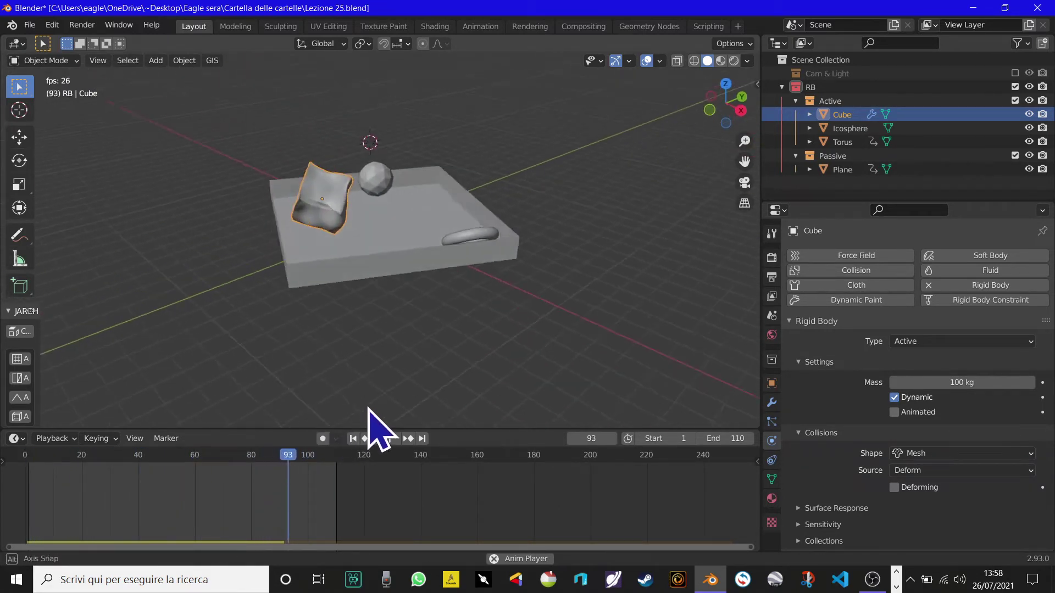
{"action": "middle_click_drag", "start_coordinate": [722, 455], "coordinate": [984, 571]}
{"action": "key", "text": "space"}
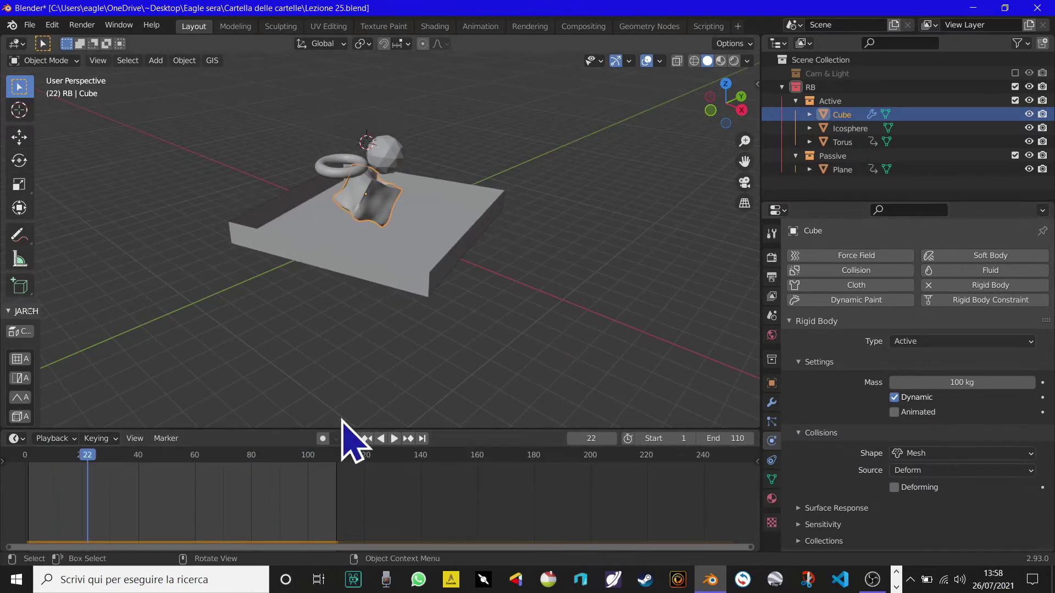
Step: Replay the drop once more, then stop and rewind to frame 1
{"action": "left_click", "coordinate": [355, 439]}
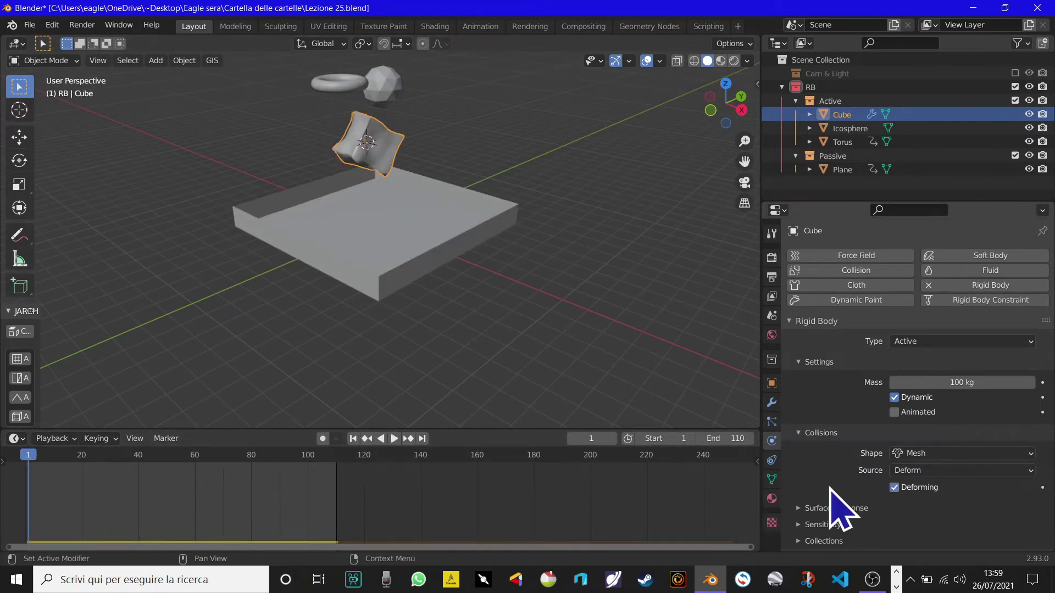
{"action": "key", "text": "space"}
{"action": "middle_click_drag", "start_coordinate": [424, 319], "coordinate": [481, 300]}
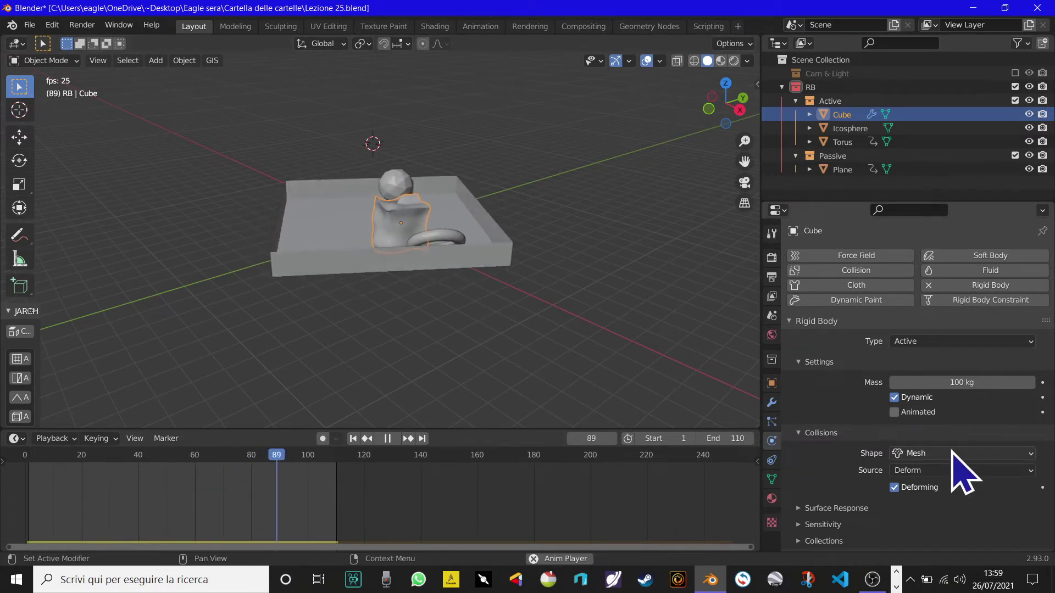
{"action": "mouse_move", "coordinate": [655, 353]}
{"action": "middle_mouse_down"}
{"action": "mouse_move", "coordinate": [200, 164]}
{"action": "mouse_move", "coordinate": [259, 137]}
{"action": "mouse_move", "coordinate": [344, 242]}
{"action": "mouse_move", "coordinate": [459, 223]}
{"action": "mouse_move", "coordinate": [393, 259]}
{"action": "mouse_move", "coordinate": [224, 199]}
{"action": "mouse_move", "coordinate": [353, 283]}
{"action": "mouse_move", "coordinate": [489, 306]}
{"action": "middle_mouse_up"}
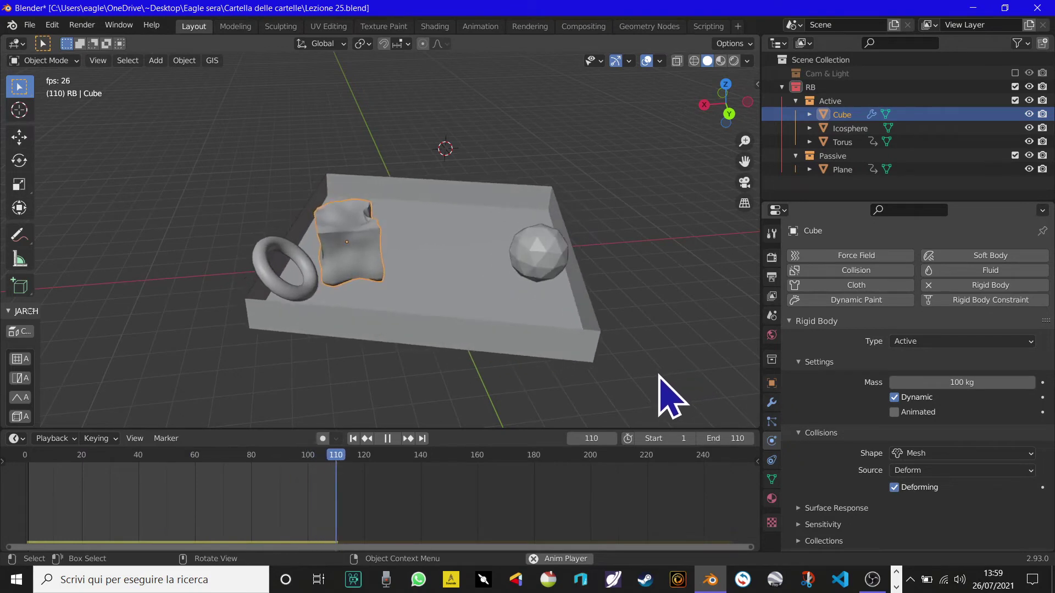
{"action": "key", "text": "space"}
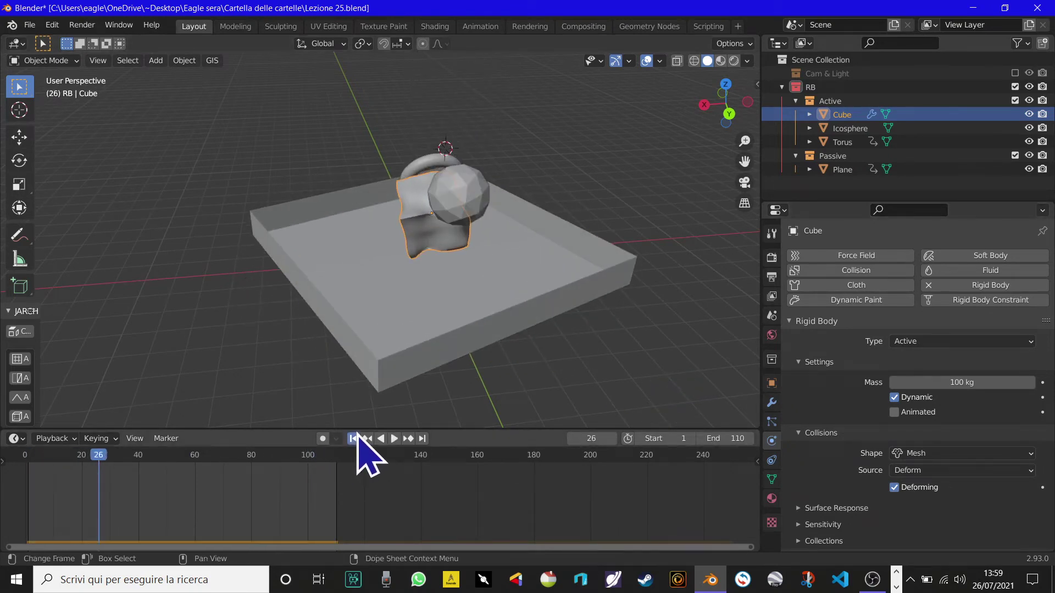
{"action": "left_click", "coordinate": [353, 438]}
Step: Confirm Mesh as the collision shape after checking the cube's modifiers and physics
{"action": "mouse_move", "coordinate": [648, 294]}
{"action": "middle_mouse_down"}
{"action": "mouse_move", "coordinate": [460, 277]}
{"action": "mouse_move", "coordinate": [419, 313]}
{"action": "middle_mouse_up"}
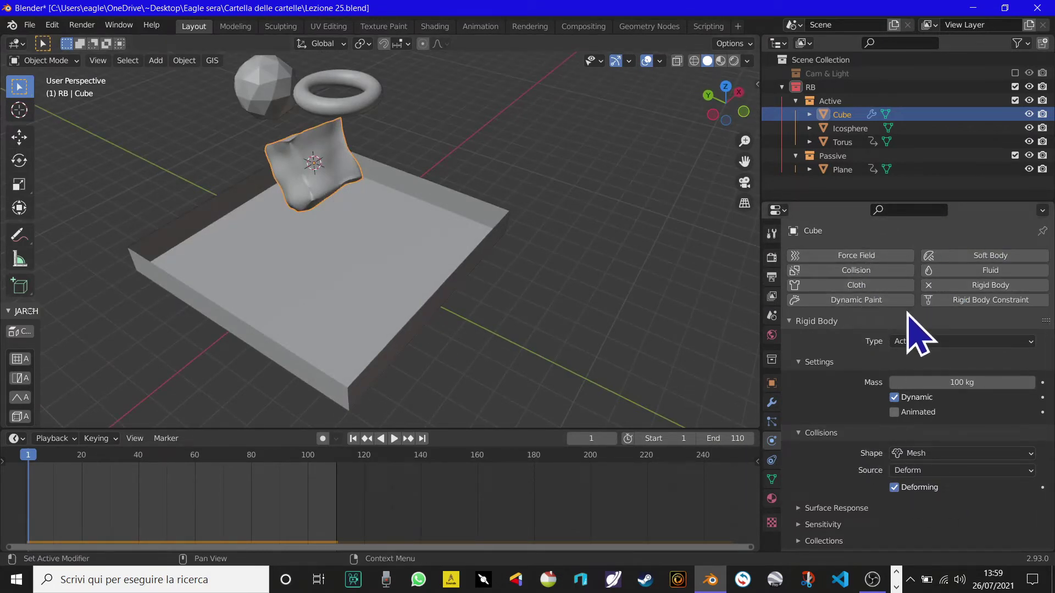
{"action": "middle_click_drag", "start_coordinate": [66, 137], "coordinate": [544, 187]}
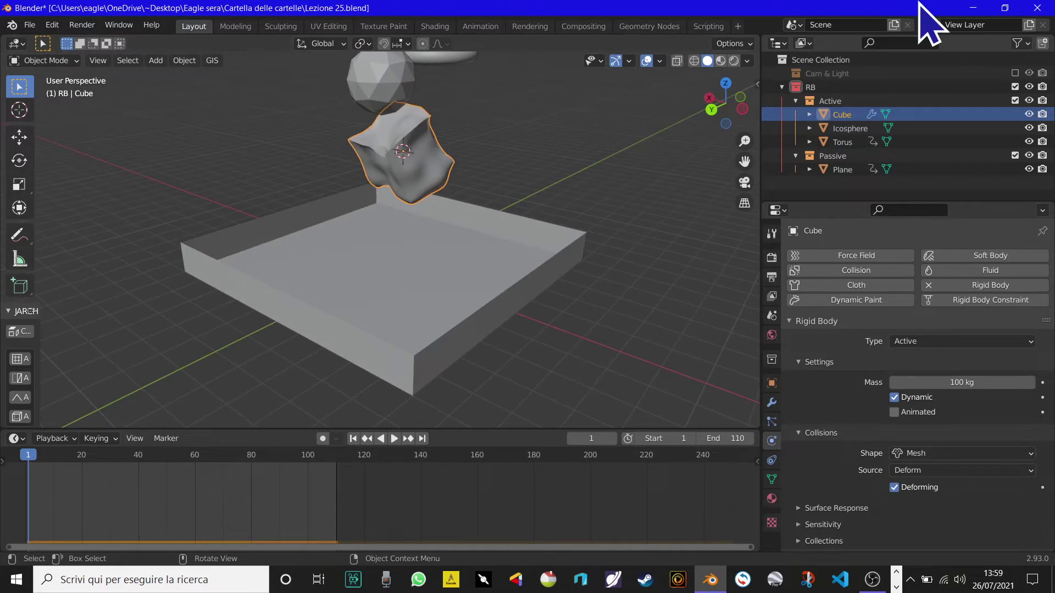
{"action": "scroll", "coordinate": [625, 423], "scroll_direction": "down", "scroll_amount": 4}
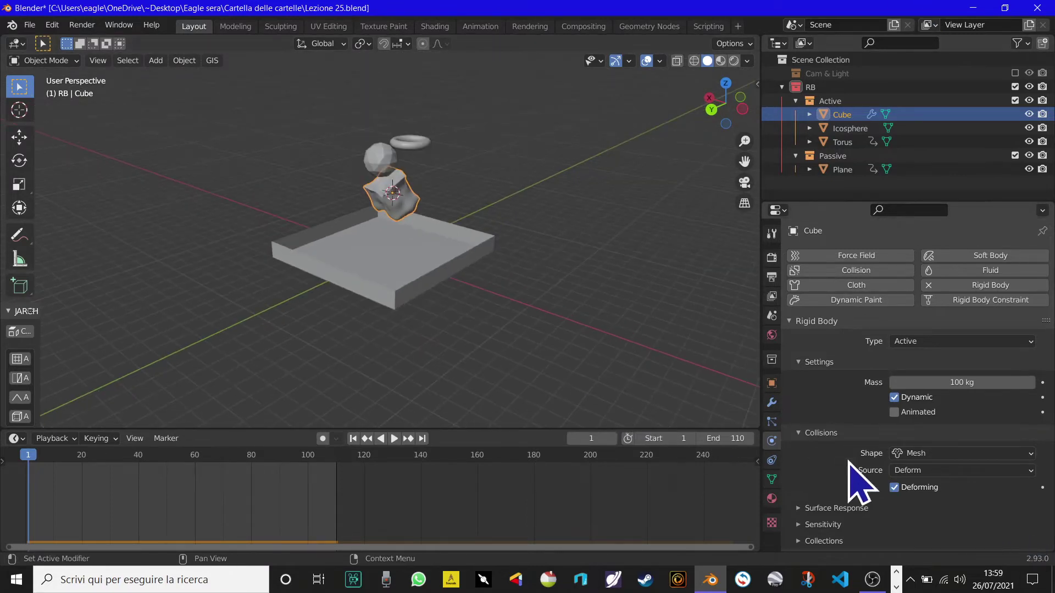
{"action": "left_click", "coordinate": [935, 455]}
{"action": "left_click", "coordinate": [936, 459]}
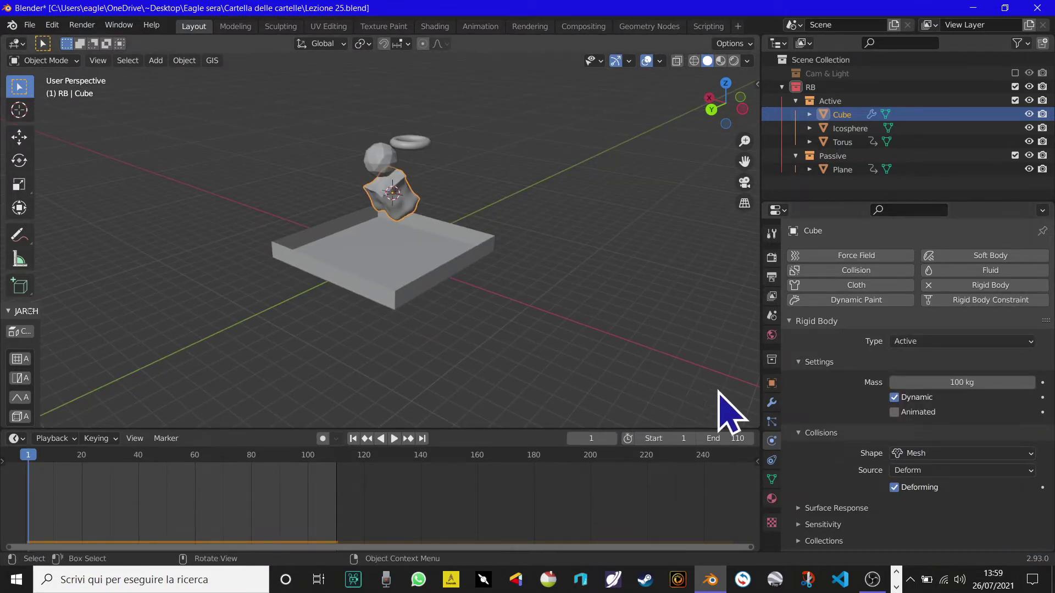
{"action": "left_click", "coordinate": [771, 403]}
{"action": "left_click", "coordinate": [771, 441]}
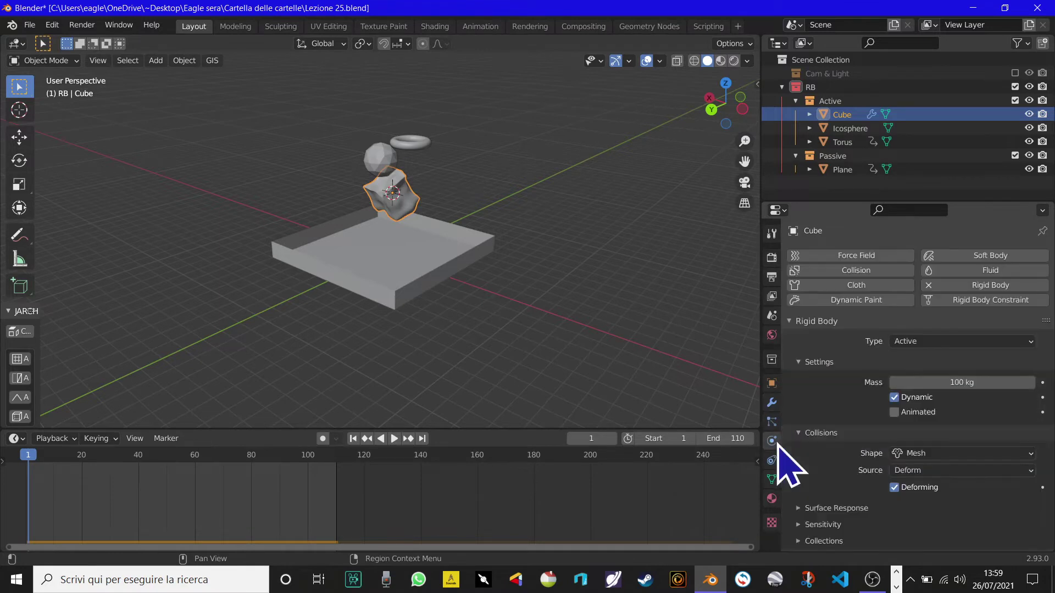
{"action": "left_click", "coordinate": [936, 454]}
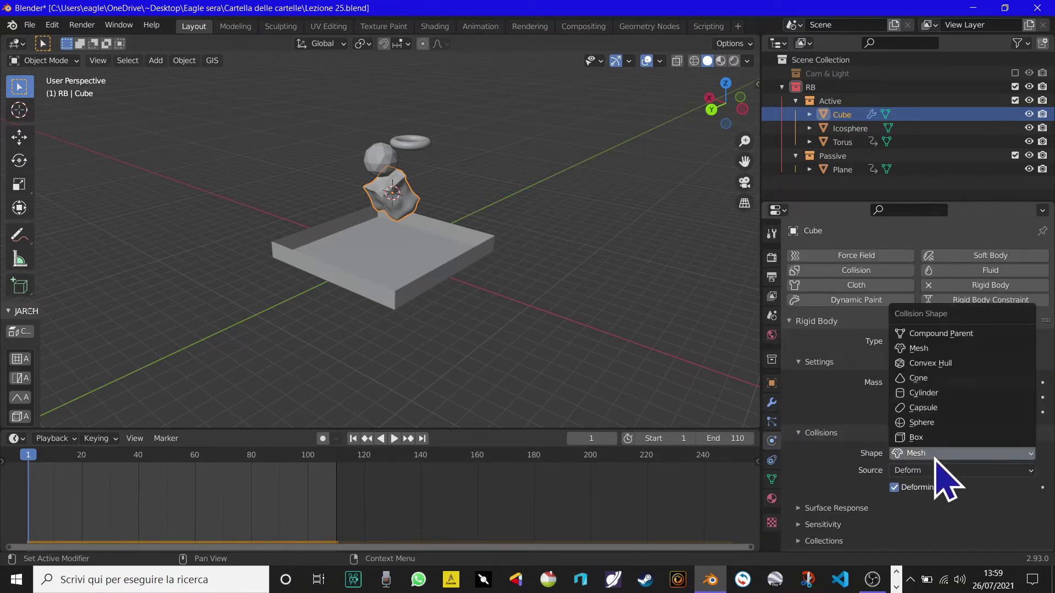
Step: Keep Mesh as the cube's collision shape while orbiting toward the tray
{"action": "left_click", "coordinate": [936, 459]}
{"action": "middle_click_drag", "start_coordinate": [501, 337], "coordinate": [440, 325]}
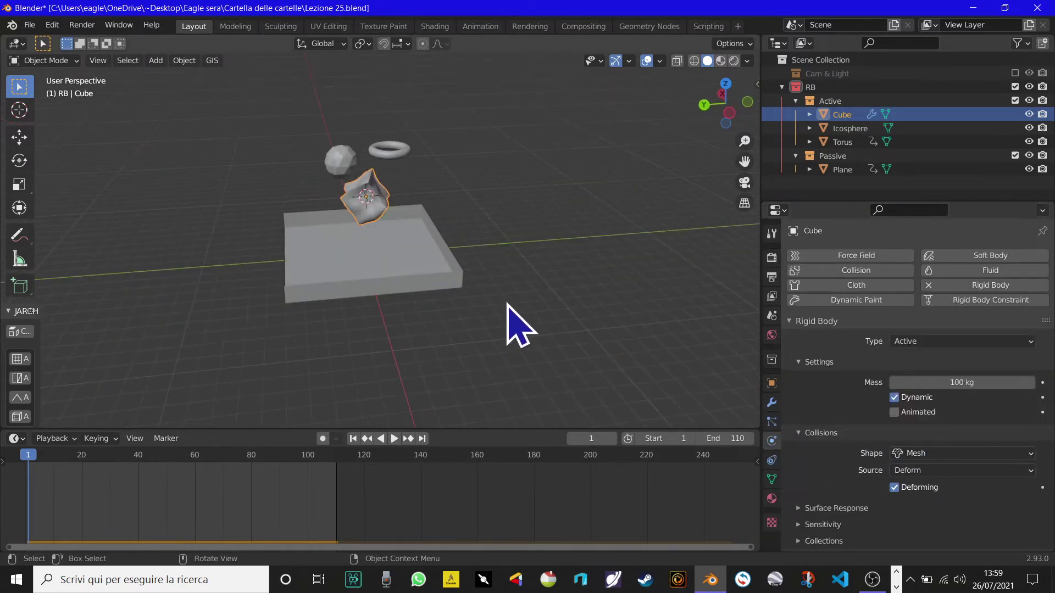
{"action": "middle_click_drag", "start_coordinate": [596, 252], "coordinate": [522, 259]}
{"action": "scroll", "coordinate": [525, 258], "scroll_direction": "up", "scroll_amount": 4}
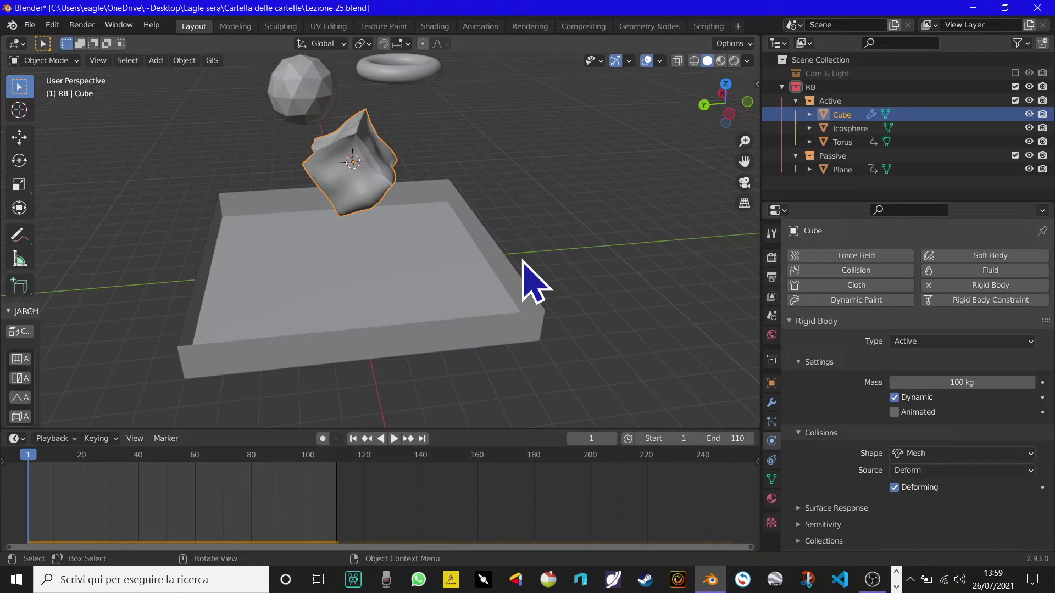
{"action": "left_click", "coordinate": [1026, 456]}
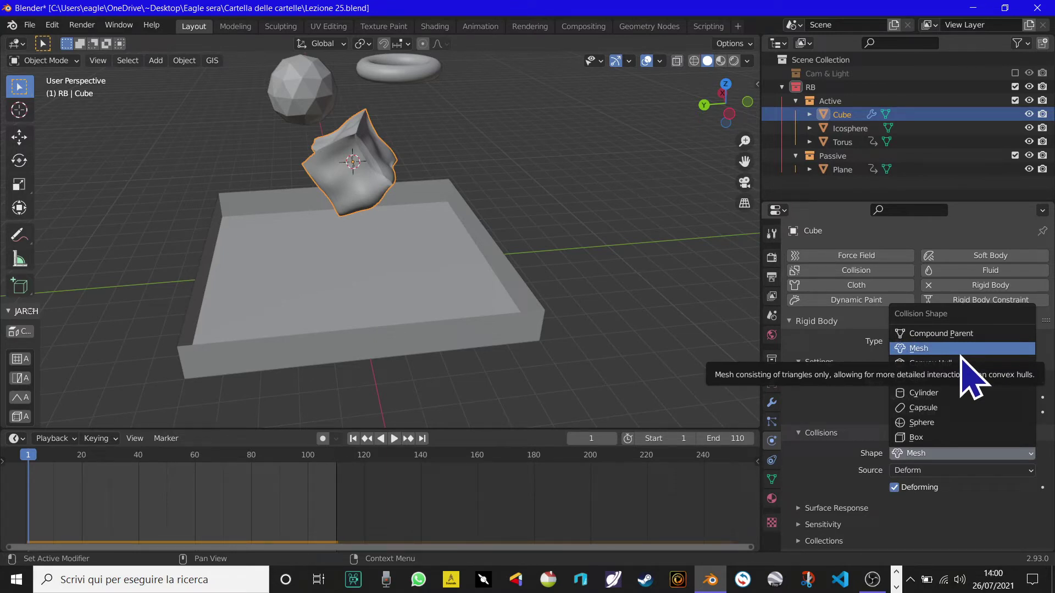
{"action": "left_click", "coordinate": [961, 354]}
Step: Keep Deform as the collision source, then play, stop and rewind the drop
{"action": "left_click", "coordinate": [928, 471]}
{"action": "left_click", "coordinate": [930, 471]}
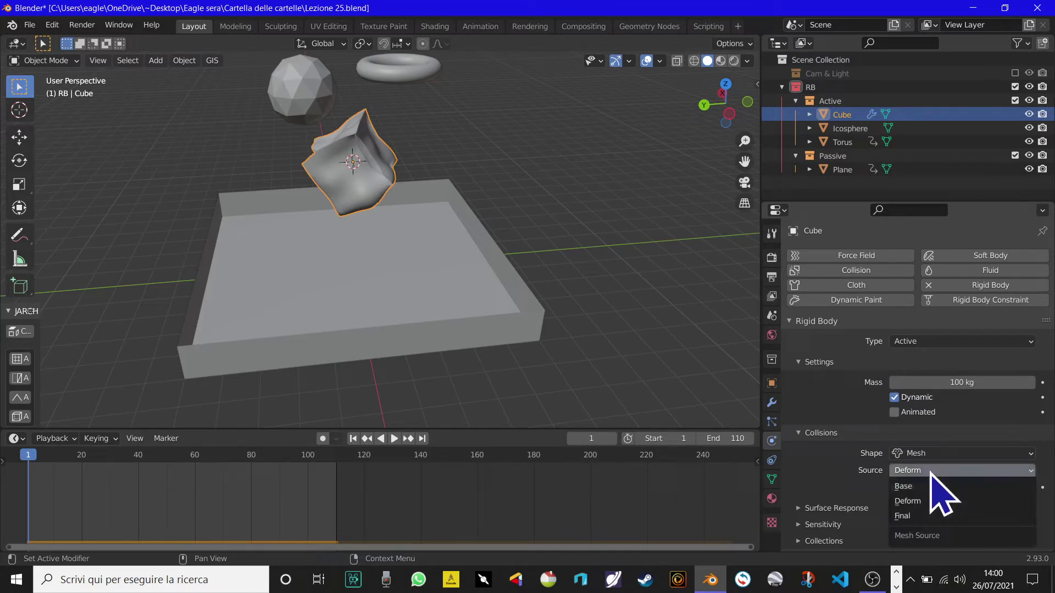
{"action": "left_click", "coordinate": [910, 501]}
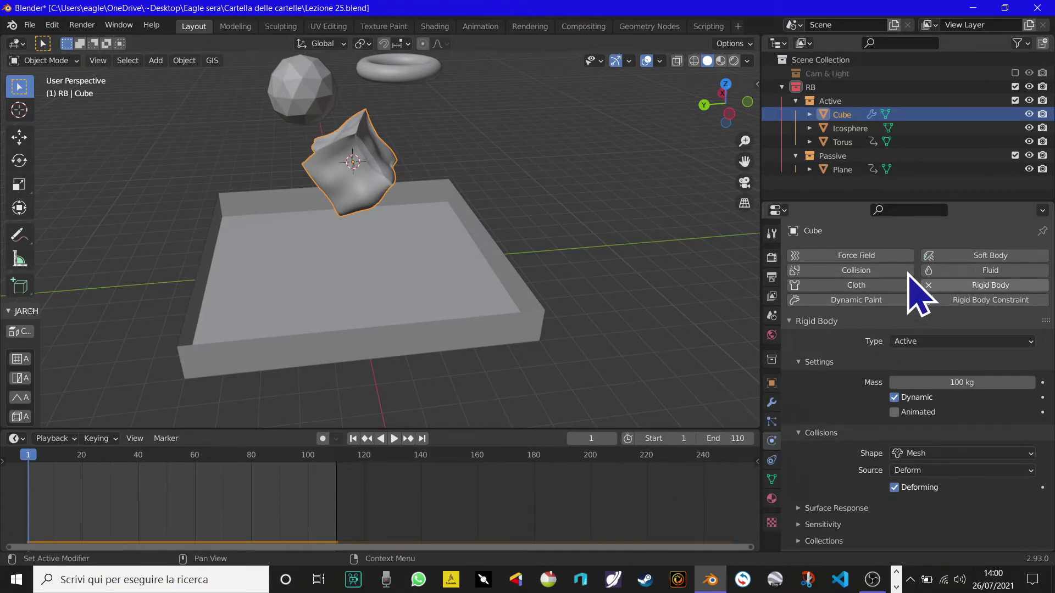
{"action": "key", "text": "space"}
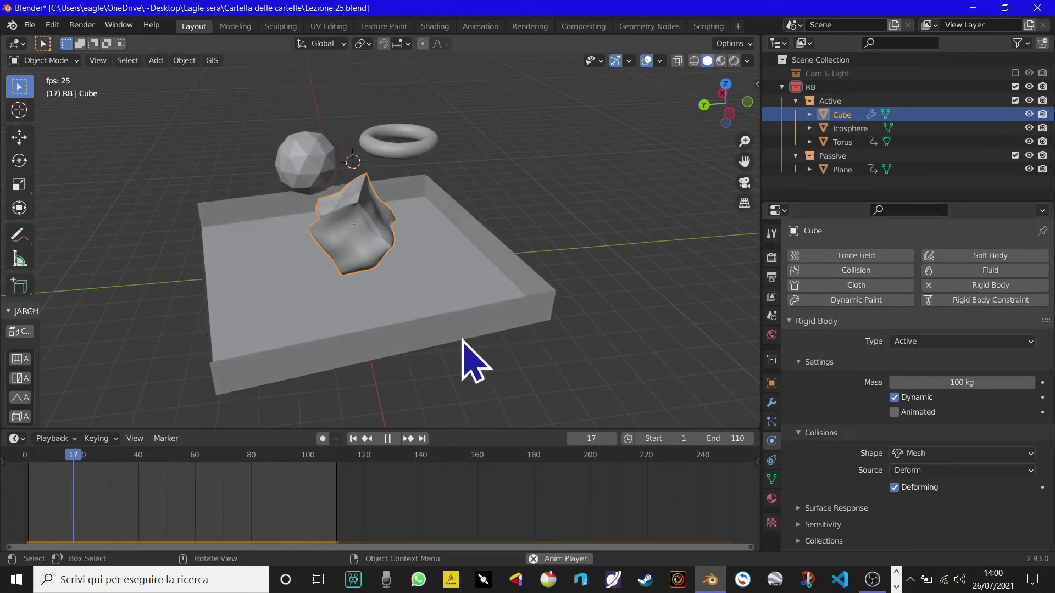
{"action": "key", "text": "space"}
{"action": "left_click", "coordinate": [353, 438]}
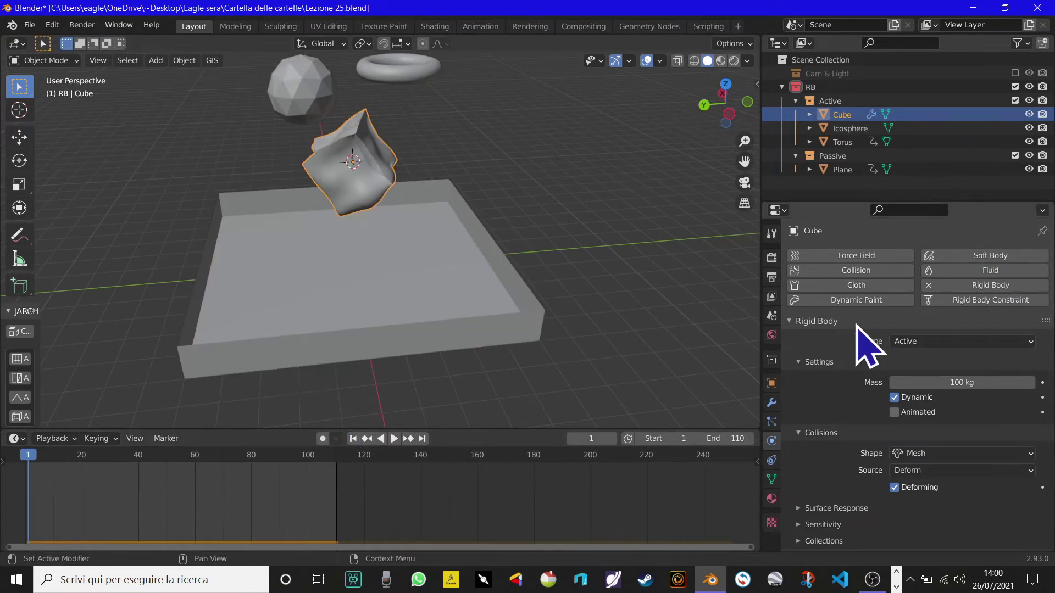
Step: Replay the Mesh-collision drop, view the tray from below, and reset to frame 1
{"action": "left_click", "coordinate": [987, 456]}
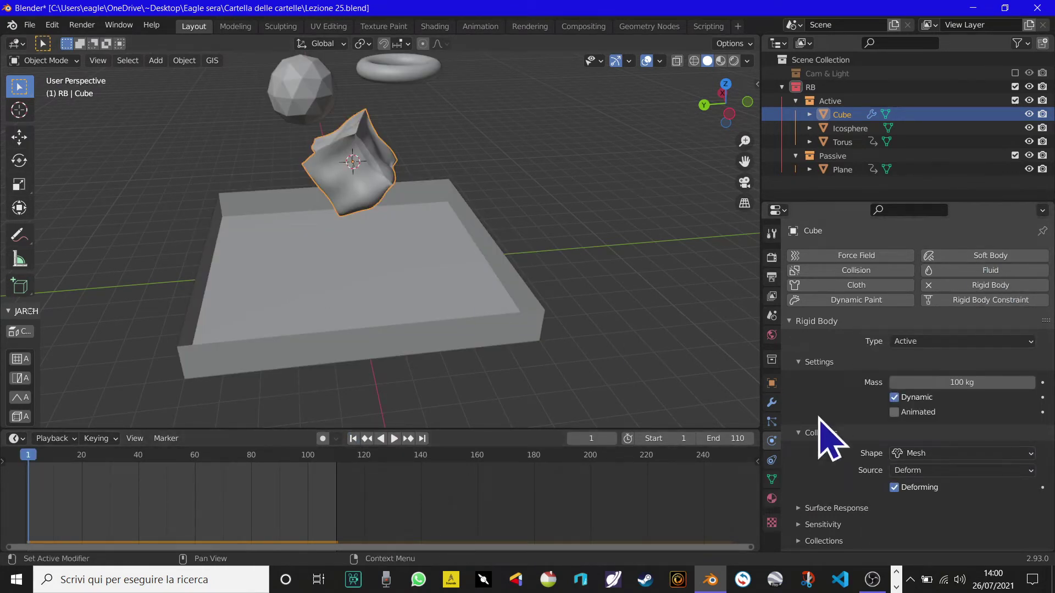
{"action": "left_click", "coordinate": [914, 455]}
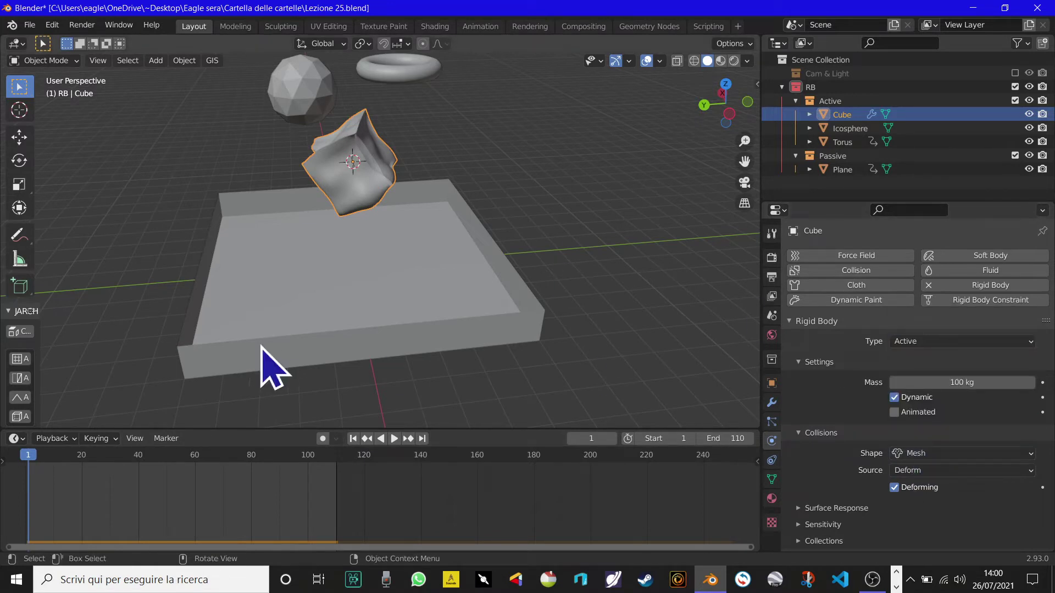
{"action": "left_click", "coordinate": [394, 438]}
{"action": "middle_click_drag", "start_coordinate": [472, 366], "coordinate": [374, 332]}
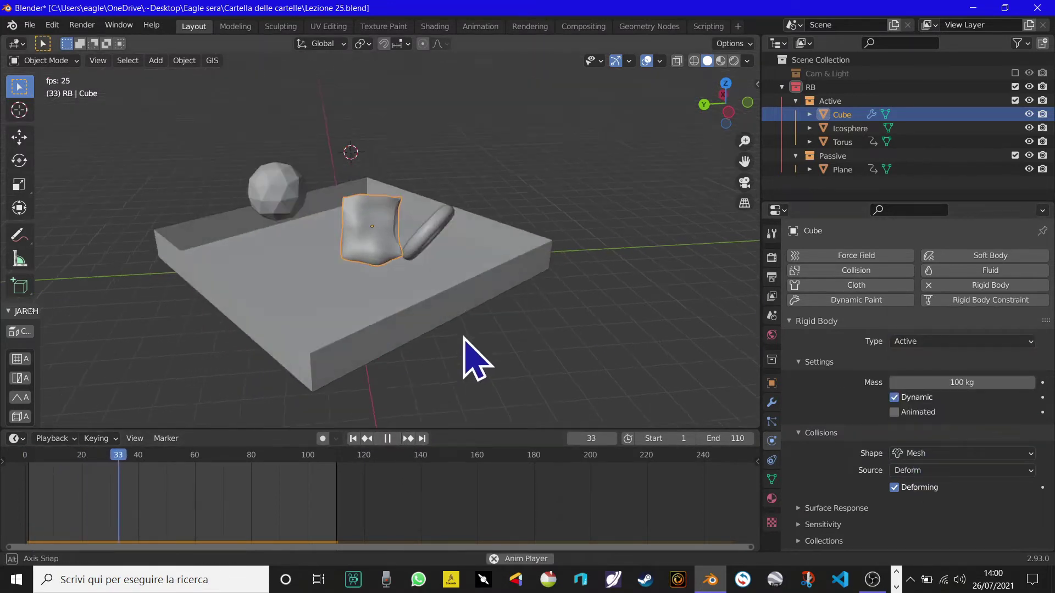
{"action": "mouse_move", "coordinate": [464, 353]}
{"action": "middle_mouse_down"}
{"action": "mouse_move", "coordinate": [429, 258]}
{"action": "mouse_move", "coordinate": [424, 384]}
{"action": "middle_mouse_up"}
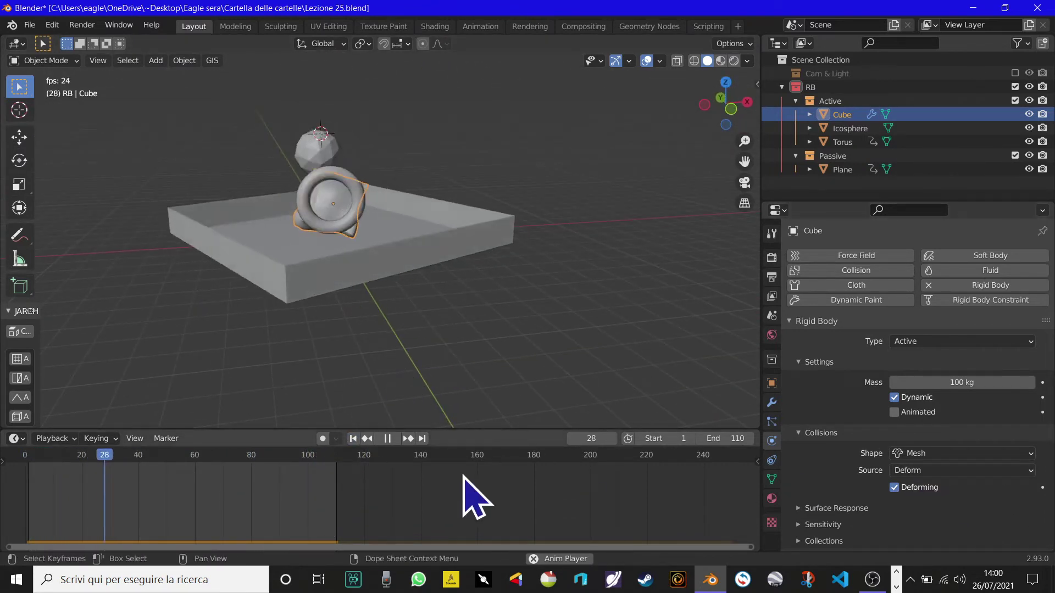
{"action": "key", "text": "Escape"}
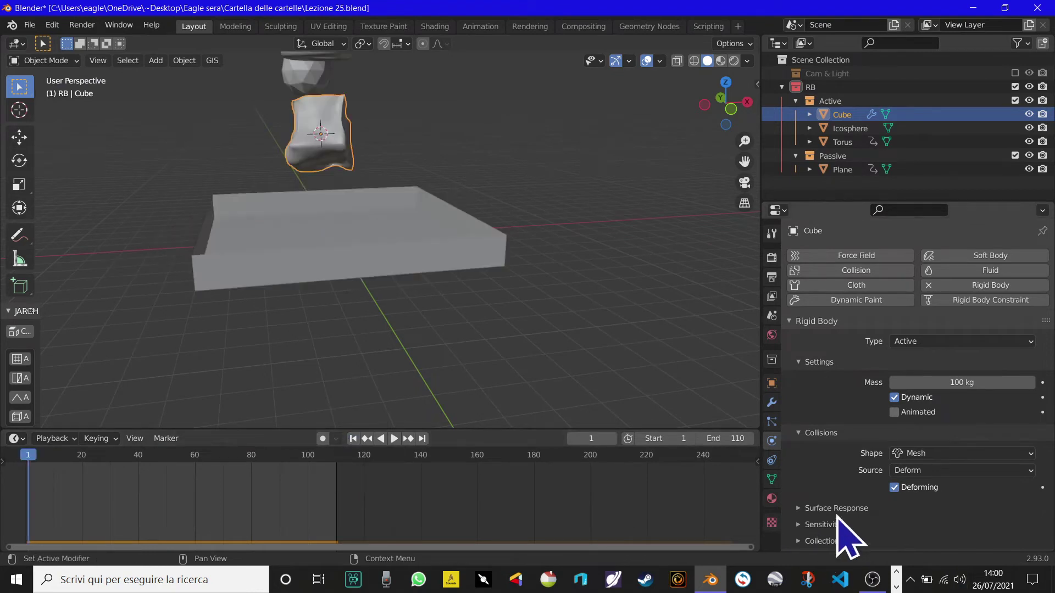
{"action": "left_click", "coordinate": [977, 475]}
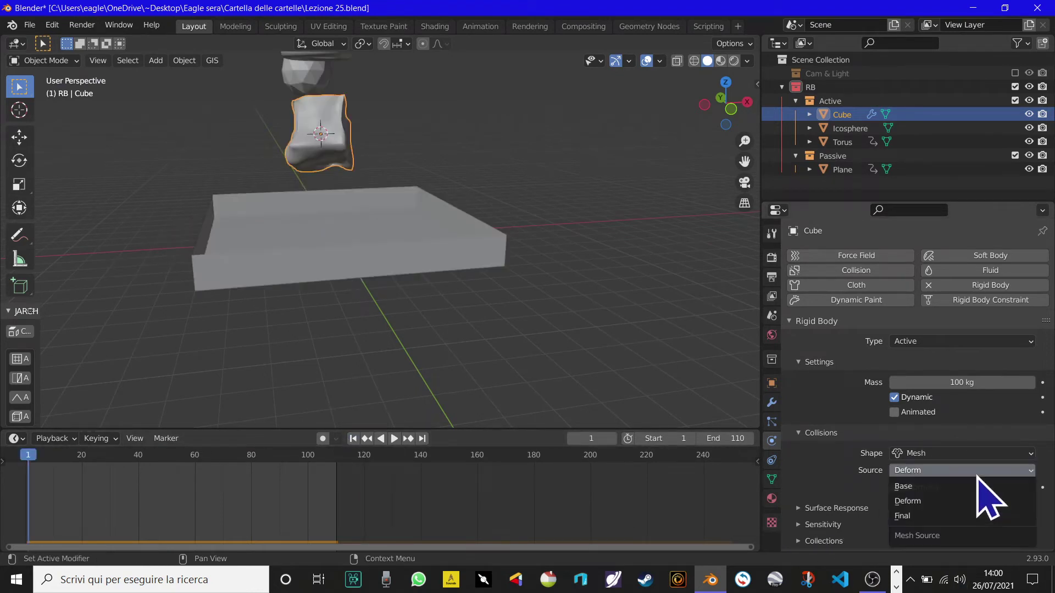
{"action": "left_click", "coordinate": [944, 517]}
{"action": "mouse_move", "coordinate": [184, 245]}
{"action": "middle_mouse_down"}
{"action": "mouse_move", "coordinate": [176, 295]}
{"action": "mouse_move", "coordinate": [220, 215]}
{"action": "middle_mouse_up"}
{"action": "left_click", "coordinate": [929, 472]}
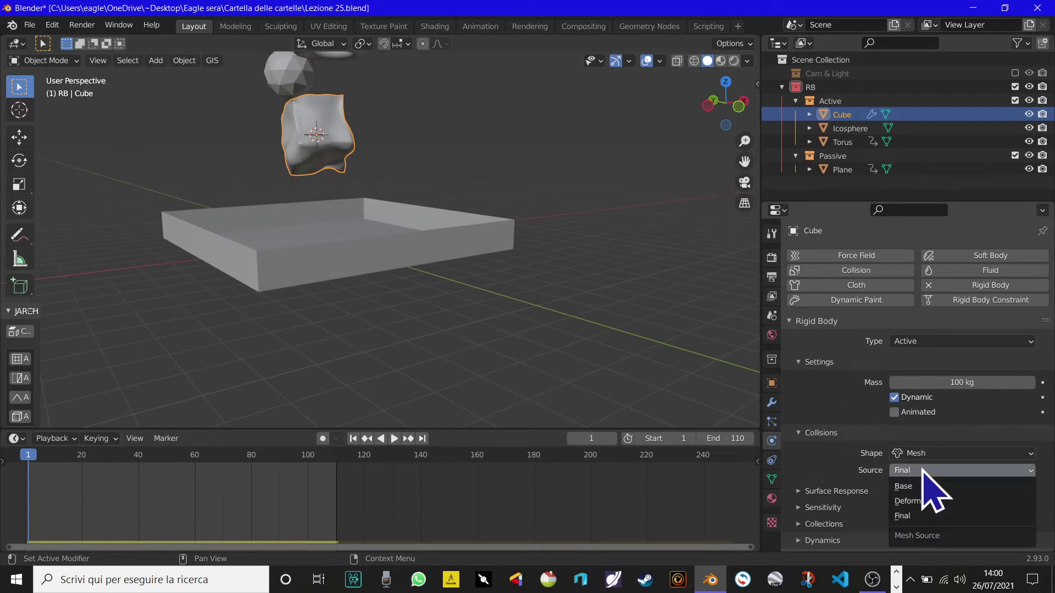
{"action": "left_click", "coordinate": [394, 438]}
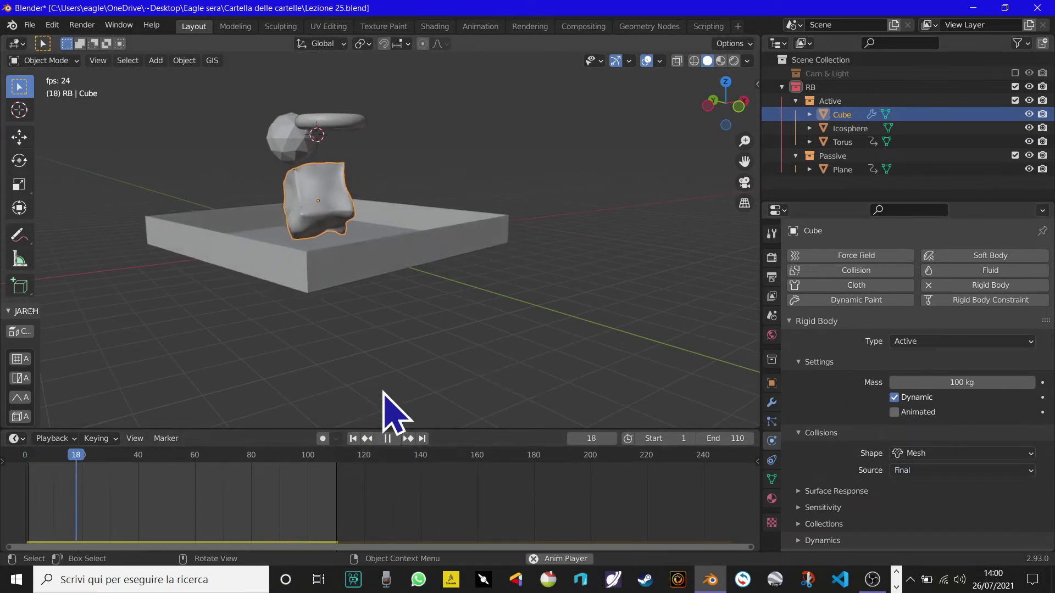
{"action": "middle_click_drag", "start_coordinate": [318, 388], "coordinate": [306, 384]}
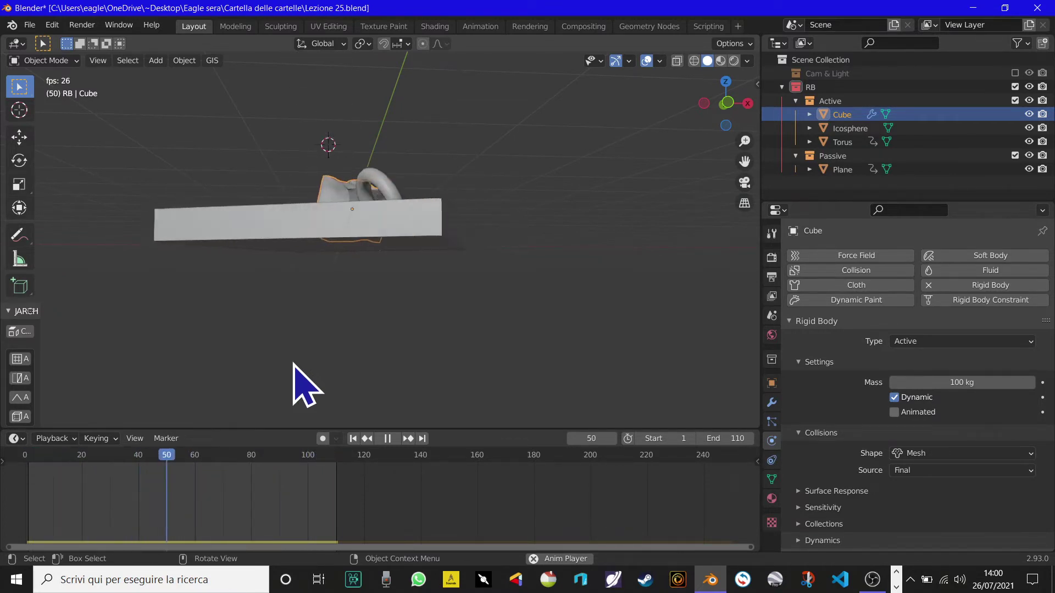
{"action": "mouse_move", "coordinate": [301, 315]}
{"action": "middle_mouse_down"}
{"action": "mouse_move", "coordinate": [336, 292]}
{"action": "mouse_move", "coordinate": [278, 327]}
{"action": "mouse_move", "coordinate": [252, 306]}
{"action": "middle_mouse_up"}
{"action": "key", "text": "space"}
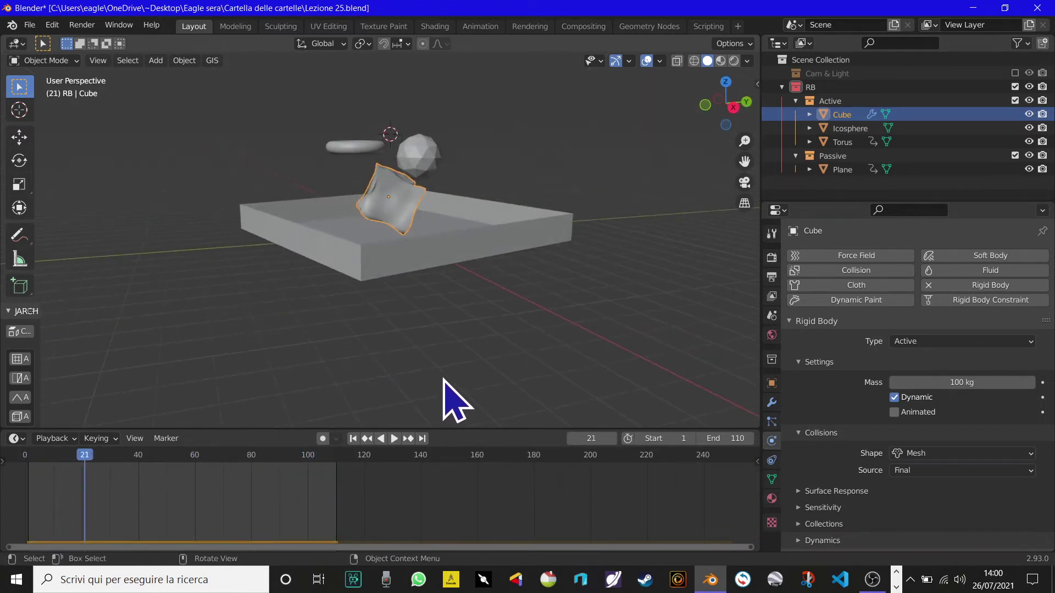
{"action": "left_click", "coordinate": [395, 437]}
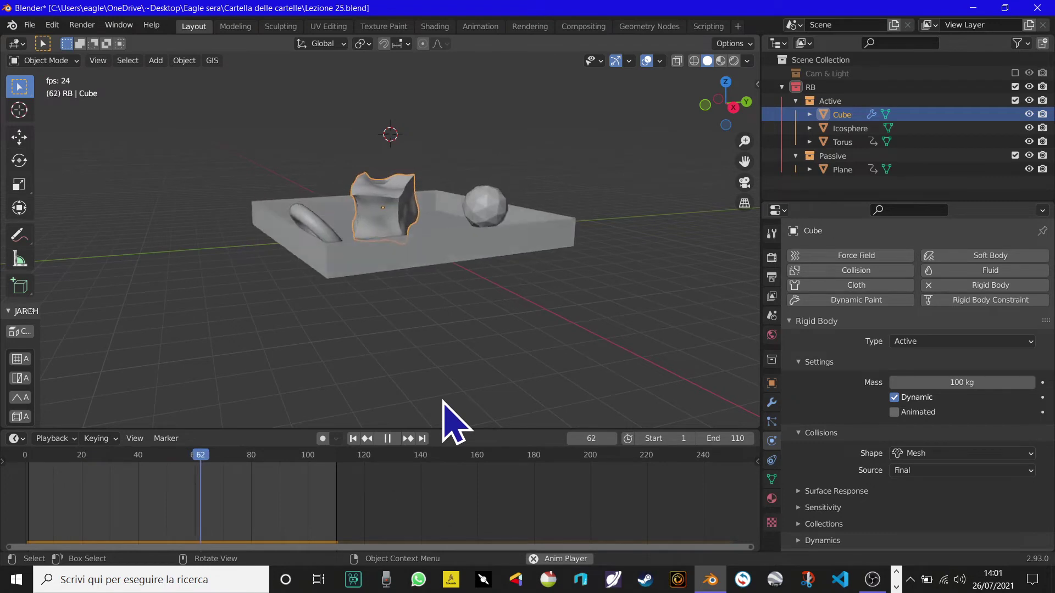
{"action": "mouse_move", "coordinate": [452, 358]}
{"action": "middle_mouse_down"}
{"action": "mouse_move", "coordinate": [506, 358]}
{"action": "mouse_move", "coordinate": [555, 407]}
{"action": "mouse_move", "coordinate": [550, 421]}
{"action": "mouse_move", "coordinate": [482, 424]}
{"action": "mouse_move", "coordinate": [389, 464]}
{"action": "middle_mouse_up"}
{"action": "key", "text": "space"}
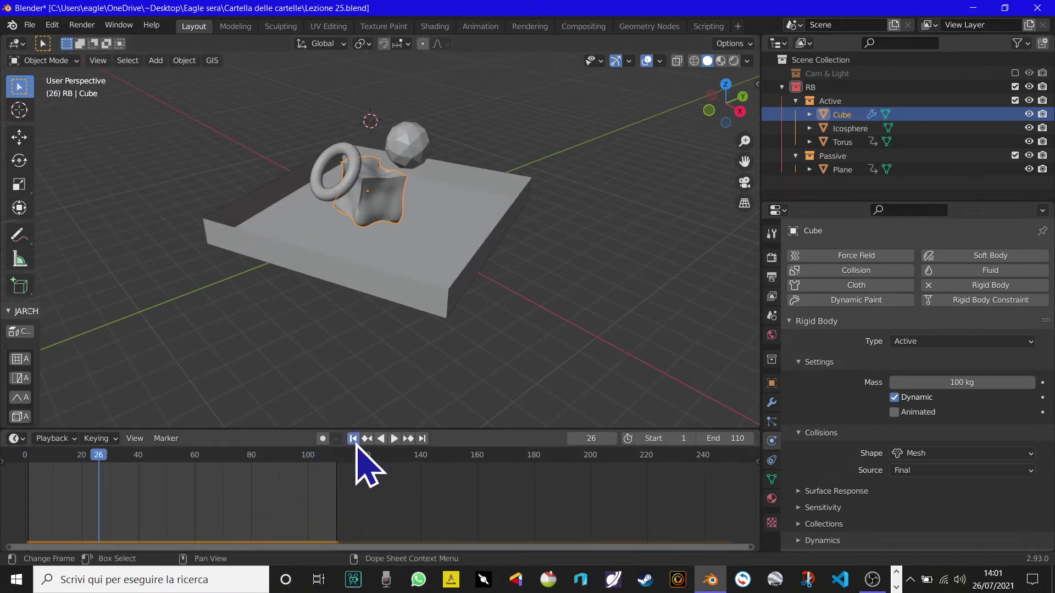
{"action": "left_click", "coordinate": [354, 439]}
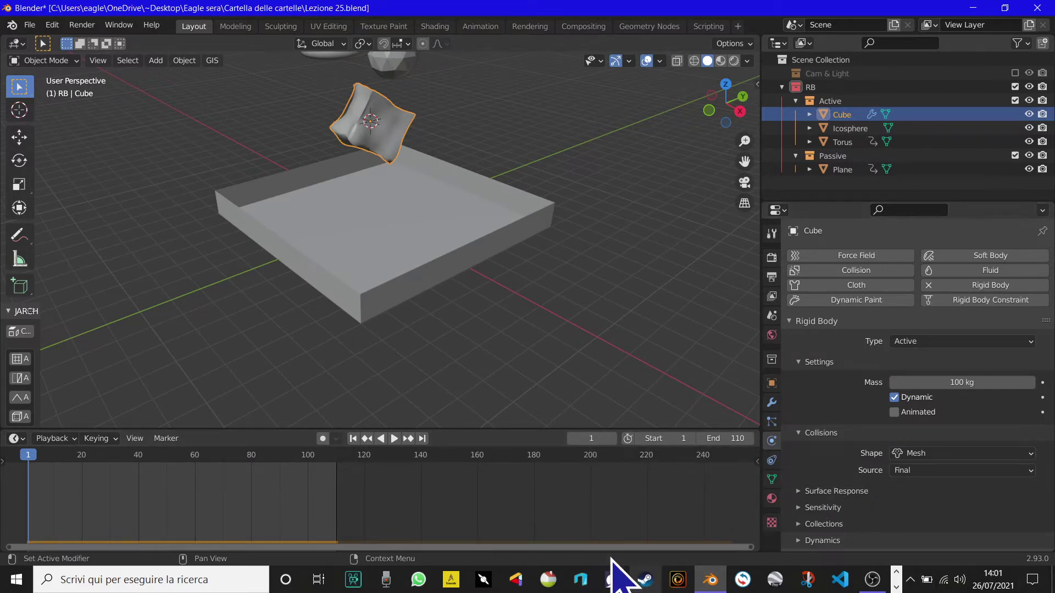
{"action": "key", "text": "space"}
{"action": "mouse_move", "coordinate": [584, 336]}
{"action": "middle_mouse_down"}
{"action": "mouse_move", "coordinate": [542, 371]}
{"action": "mouse_move", "coordinate": [506, 364]}
{"action": "mouse_move", "coordinate": [423, 395]}
{"action": "middle_mouse_up"}
{"action": "key", "text": "space"}
{"action": "left_click", "coordinate": [359, 439]}
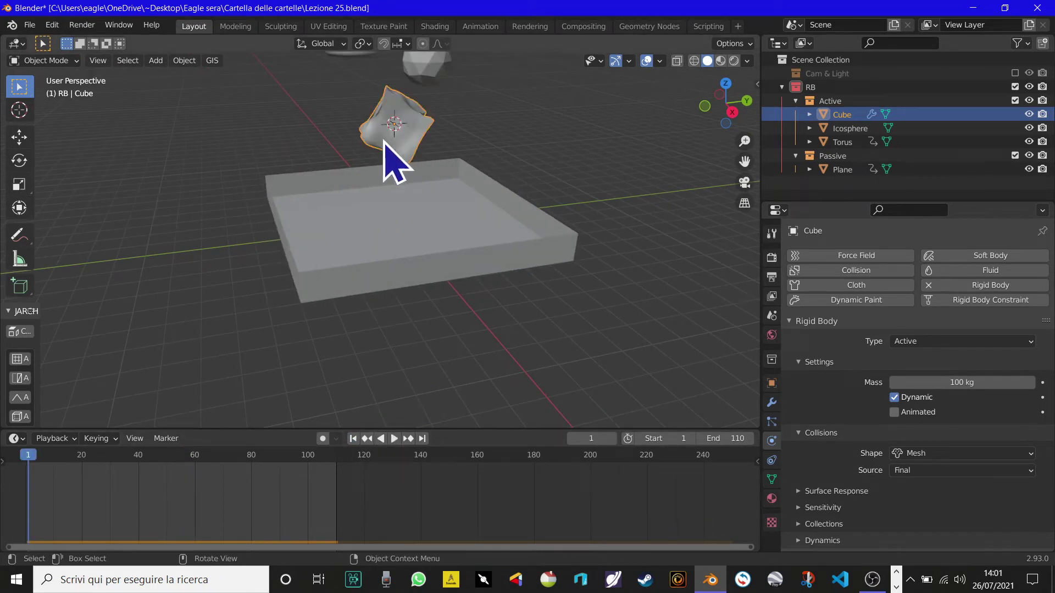
Step: Remove the cube's Displace and EdgeSplit modifiers and shade it flat
{"action": "left_click", "coordinate": [771, 405]}
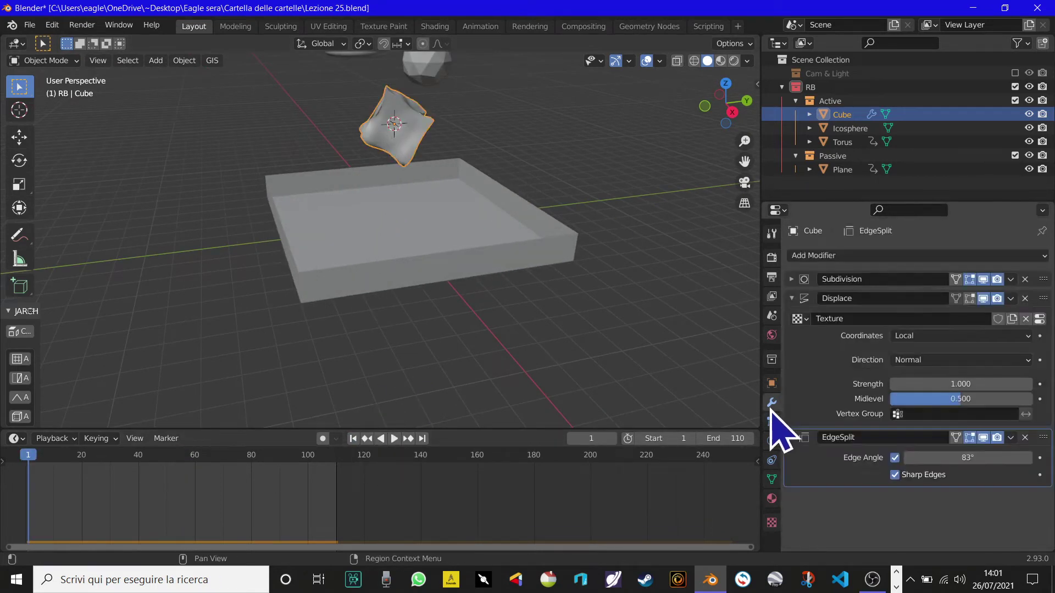
{"action": "left_click", "coordinate": [1025, 280]}
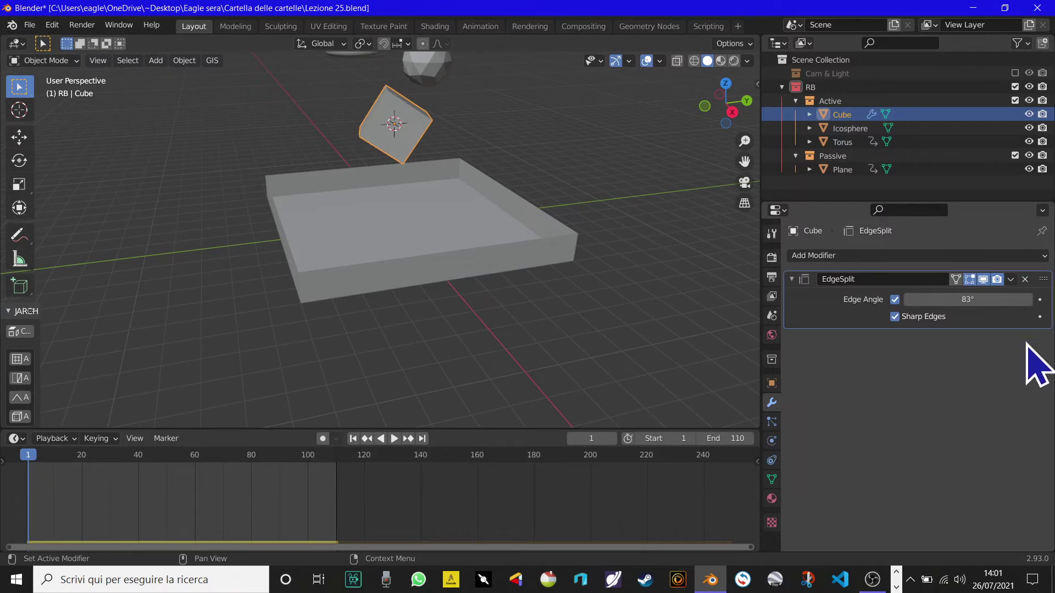
{"action": "left_click", "coordinate": [1025, 280]}
{"action": "mouse_move", "coordinate": [605, 308]}
{"action": "middle_mouse_down"}
{"action": "mouse_move", "coordinate": [430, 334]}
{"action": "mouse_move", "coordinate": [292, 138]}
{"action": "middle_mouse_up"}
{"action": "right_click", "coordinate": [291, 138]}
{"action": "left_click", "coordinate": [283, 153]}
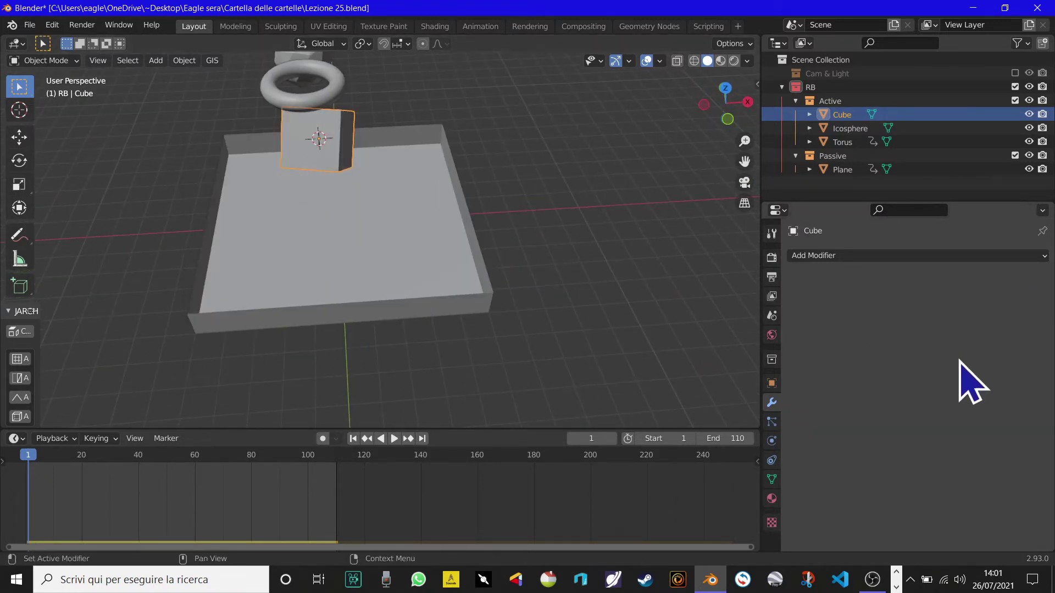
Step: Play the simulation to watch the plain cube fall into the tray
{"action": "middle_click_drag", "start_coordinate": [341, 400], "coordinate": [177, 330]}
{"action": "key", "text": "space"}
{"action": "mouse_move", "coordinate": [426, 387]}
{"action": "middle_mouse_down"}
{"action": "mouse_move", "coordinate": [431, 406]}
{"action": "mouse_move", "coordinate": [605, 428]}
{"action": "middle_mouse_up"}
{"action": "key", "text": "space"}
Step: Set the cube's collision shape to Convex Hull with Deform source
{"action": "left_click", "coordinate": [772, 441]}
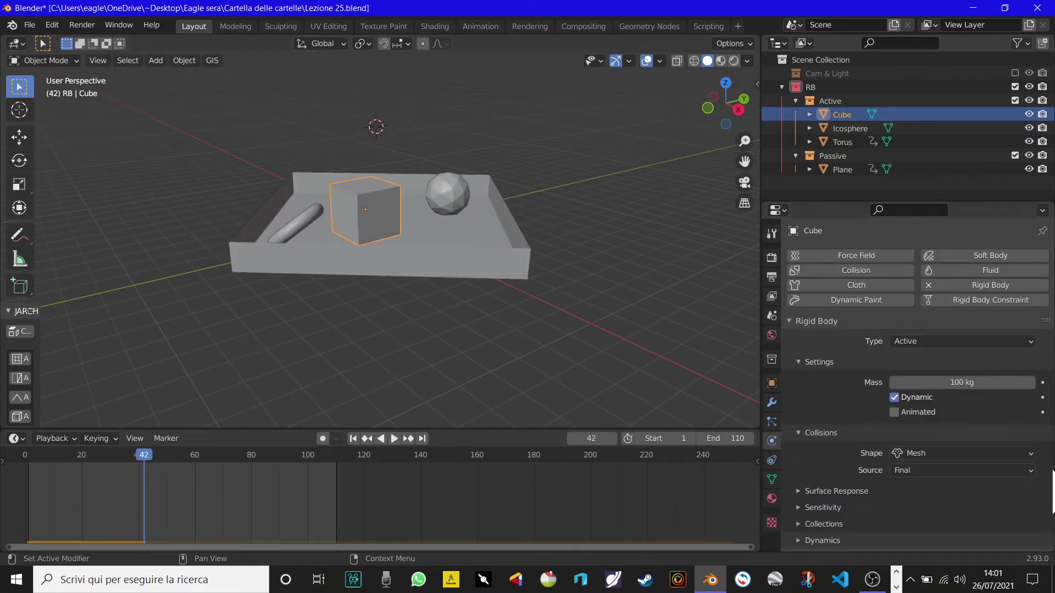
{"action": "left_click", "coordinate": [967, 453]}
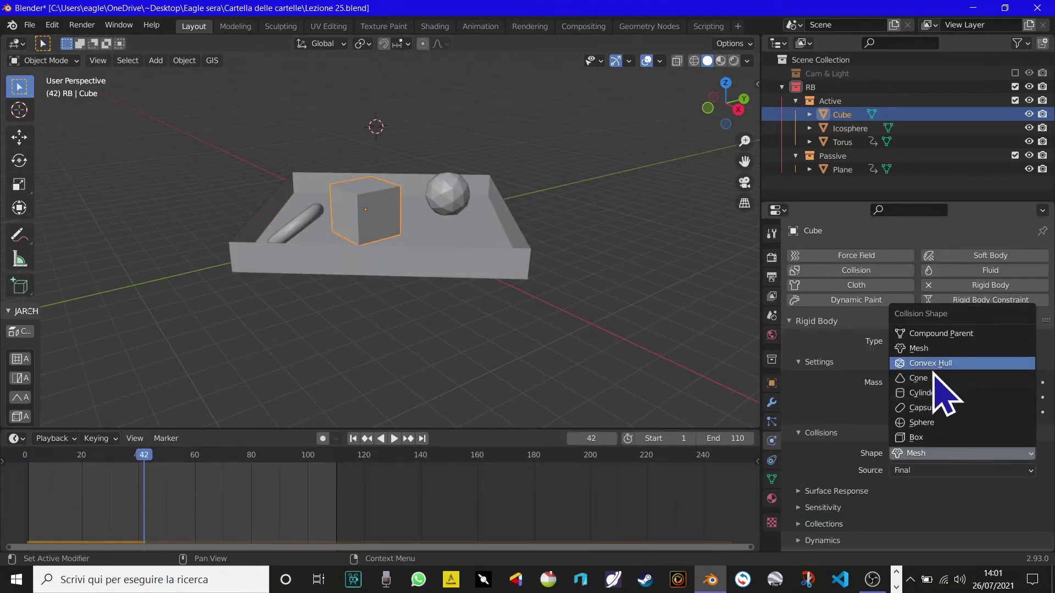
{"action": "left_click", "coordinate": [930, 363]}
{"action": "left_click", "coordinate": [969, 471]}
{"action": "left_click", "coordinate": [969, 499]}
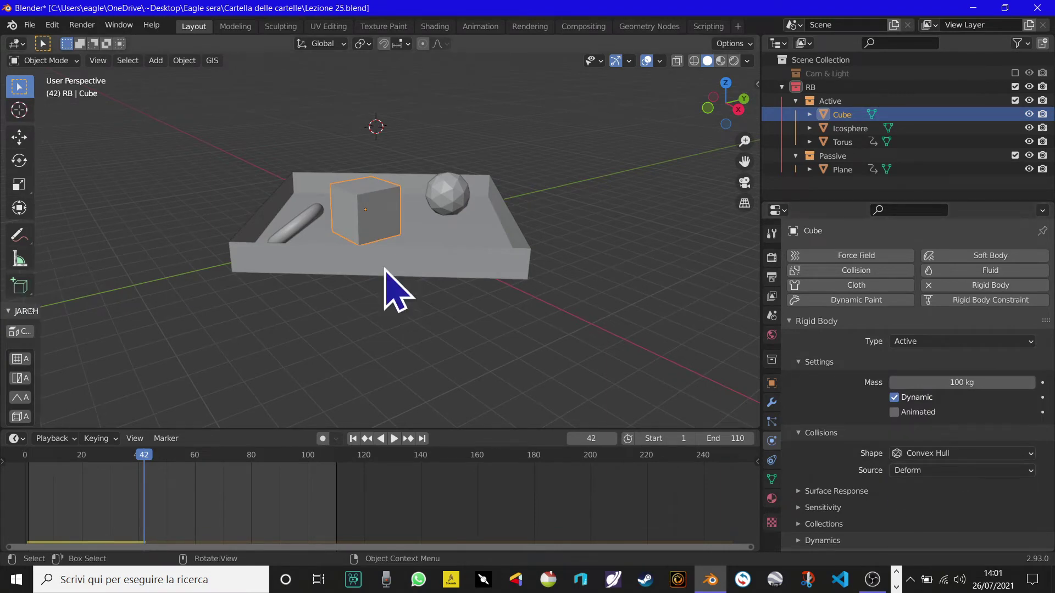
Step: Test the Convex Hull drop from a top-down view, then rewind to the start
{"action": "mouse_move", "coordinate": [424, 302]}
{"action": "middle_mouse_down"}
{"action": "mouse_move", "coordinate": [137, 379]}
{"action": "mouse_move", "coordinate": [130, 266]}
{"action": "mouse_move", "coordinate": [302, 342]}
{"action": "mouse_move", "coordinate": [307, 453]}
{"action": "mouse_move", "coordinate": [377, 423]}
{"action": "mouse_move", "coordinate": [197, 400]}
{"action": "mouse_move", "coordinate": [527, 306]}
{"action": "mouse_move", "coordinate": [513, 358]}
{"action": "mouse_move", "coordinate": [200, 291]}
{"action": "mouse_move", "coordinate": [235, 384]}
{"action": "middle_mouse_up"}
{"action": "key", "text": "space"}
{"action": "key", "text": "space"}
{"action": "key", "text": "space"}
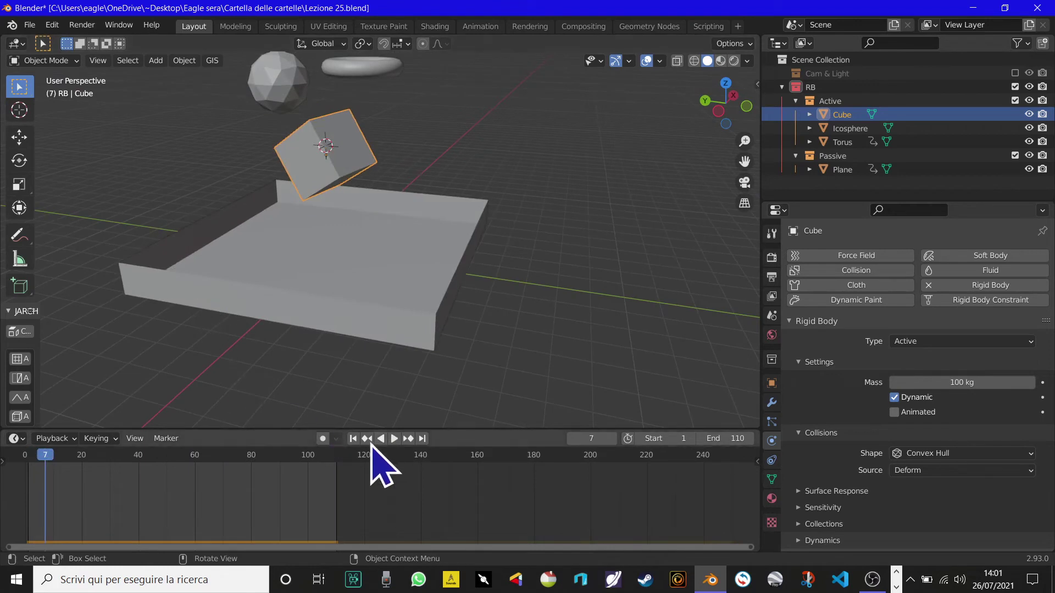
{"action": "left_click", "coordinate": [353, 439]}
{"action": "mouse_move", "coordinate": [365, 435]}
{"action": "middle_mouse_down"}
{"action": "mouse_move", "coordinate": [224, 365]}
{"action": "mouse_move", "coordinate": [322, 384]}
{"action": "middle_mouse_up"}
{"action": "scroll", "coordinate": [327, 379], "scroll_direction": "down", "scroll_amount": 3}
{"action": "key", "text": "space"}
{"action": "mouse_move", "coordinate": [406, 401]}
{"action": "middle_mouse_down"}
{"action": "mouse_move", "coordinate": [354, 419]}
{"action": "mouse_move", "coordinate": [321, 415]}
{"action": "mouse_move", "coordinate": [335, 384]}
{"action": "mouse_move", "coordinate": [420, 346]}
{"action": "middle_mouse_up"}
{"action": "scroll", "coordinate": [320, 396], "scroll_direction": "up", "scroll_amount": 6}
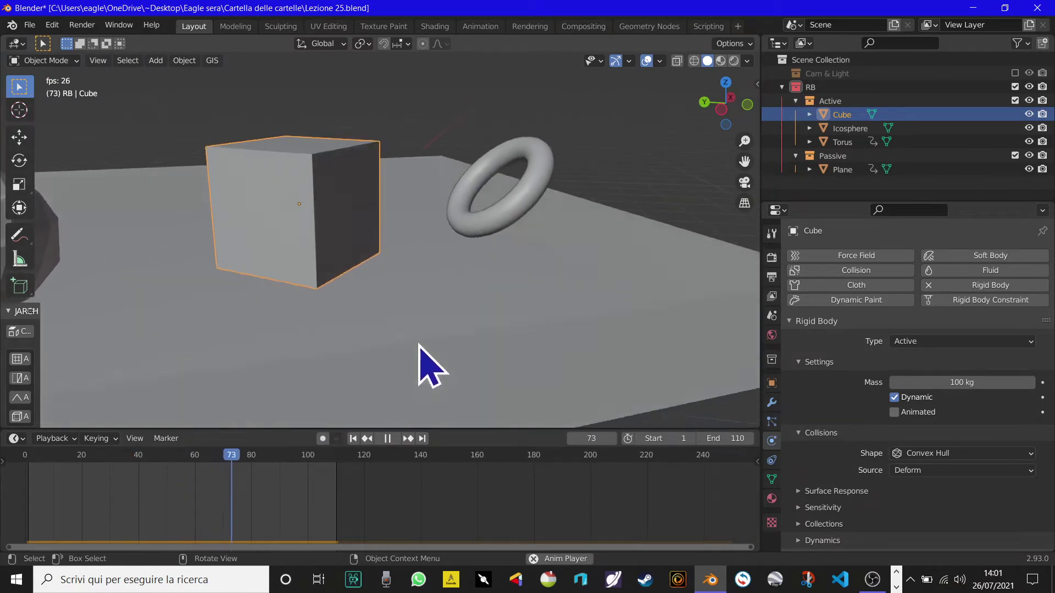
{"action": "scroll", "coordinate": [425, 342], "scroll_direction": "down", "scroll_amount": 2}
{"action": "left_click", "coordinate": [356, 438]}
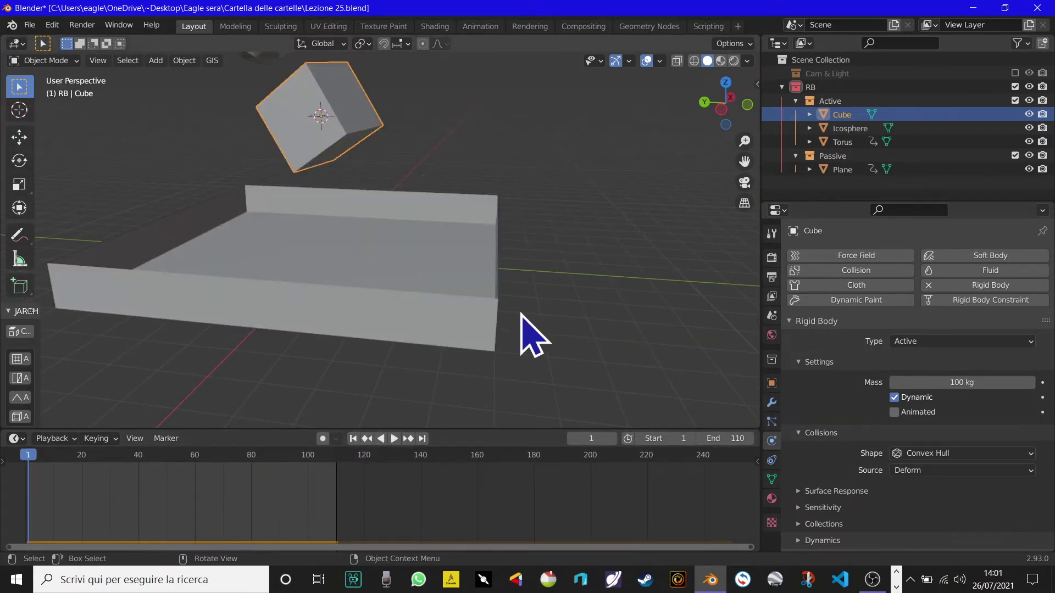
Step: Replay the drop from above and a low flat angle, rewinding to frame 1
{"action": "scroll", "coordinate": [409, 318], "scroll_direction": "down", "scroll_amount": 6}
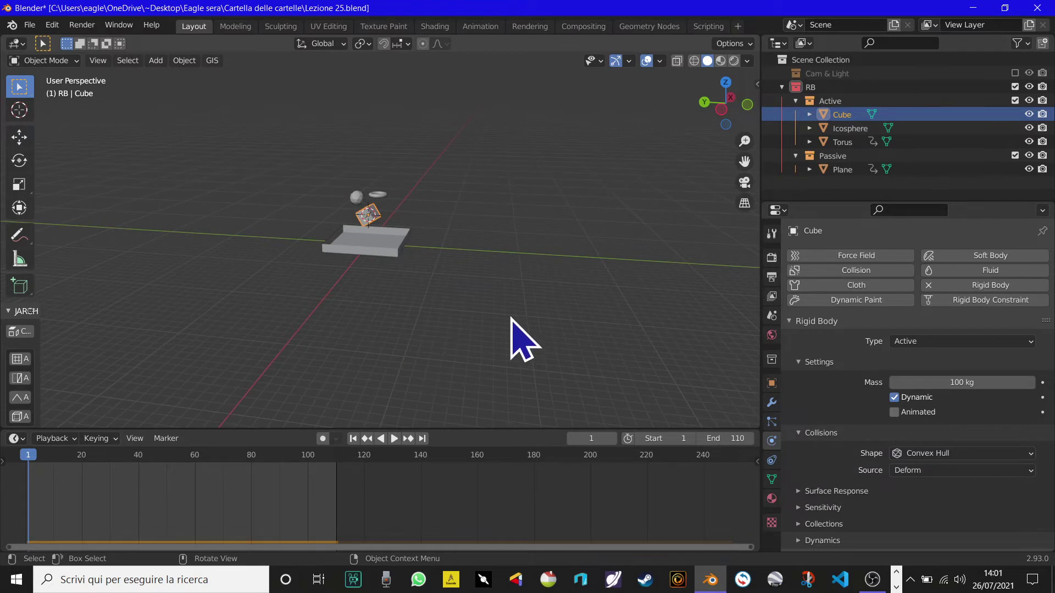
{"action": "scroll", "coordinate": [486, 369], "scroll_direction": "up", "scroll_amount": 4}
{"action": "scroll", "coordinate": [594, 365], "scroll_direction": "up", "scroll_amount": 2}
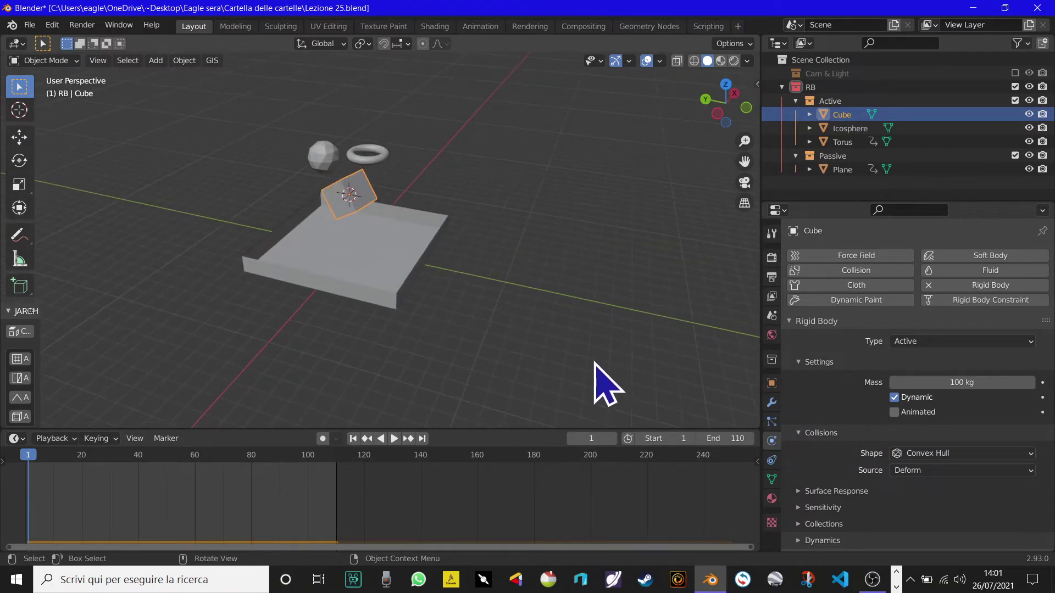
{"action": "scroll", "coordinate": [572, 381], "scroll_direction": "down", "scroll_amount": 3}
{"action": "middle_click_drag", "start_coordinate": [554, 358], "coordinate": [607, 309]}
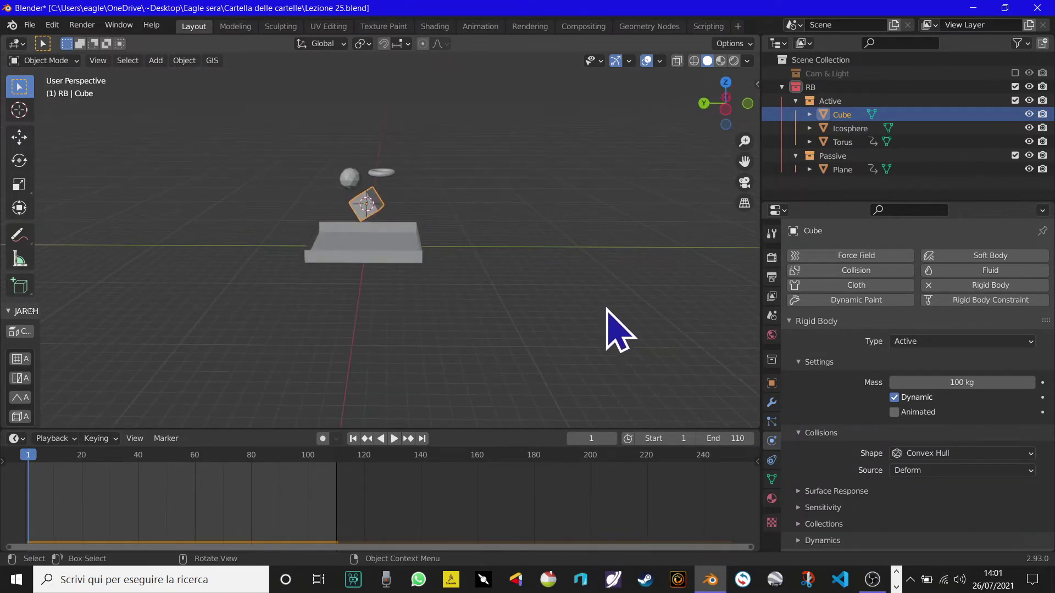
{"action": "mouse_move", "coordinate": [525, 299]}
{"action": "middle_mouse_down"}
{"action": "mouse_move", "coordinate": [365, 313]}
{"action": "mouse_move", "coordinate": [318, 370]}
{"action": "mouse_move", "coordinate": [357, 322]}
{"action": "mouse_move", "coordinate": [341, 330]}
{"action": "mouse_move", "coordinate": [346, 340]}
{"action": "middle_mouse_up"}
{"action": "key", "text": "space"}
{"action": "left_click", "coordinate": [354, 439]}
{"action": "key", "text": "space"}
{"action": "mouse_move", "coordinate": [365, 436]}
{"action": "middle_mouse_down"}
{"action": "mouse_move", "coordinate": [388, 384]}
{"action": "mouse_move", "coordinate": [366, 319]}
{"action": "middle_mouse_up"}
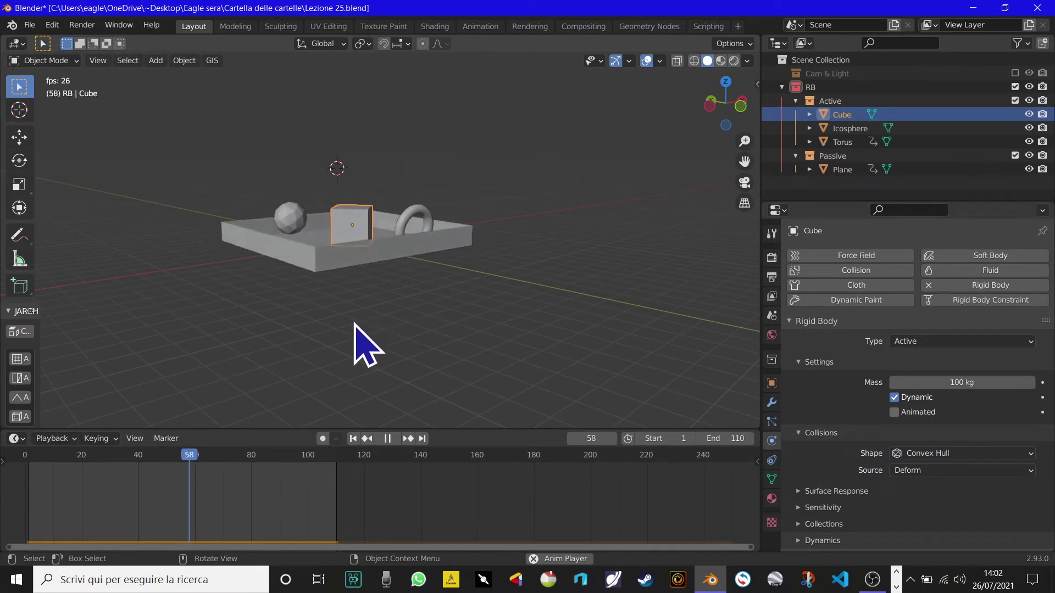
{"action": "key", "text": "space"}
{"action": "left_click", "coordinate": [354, 439]}
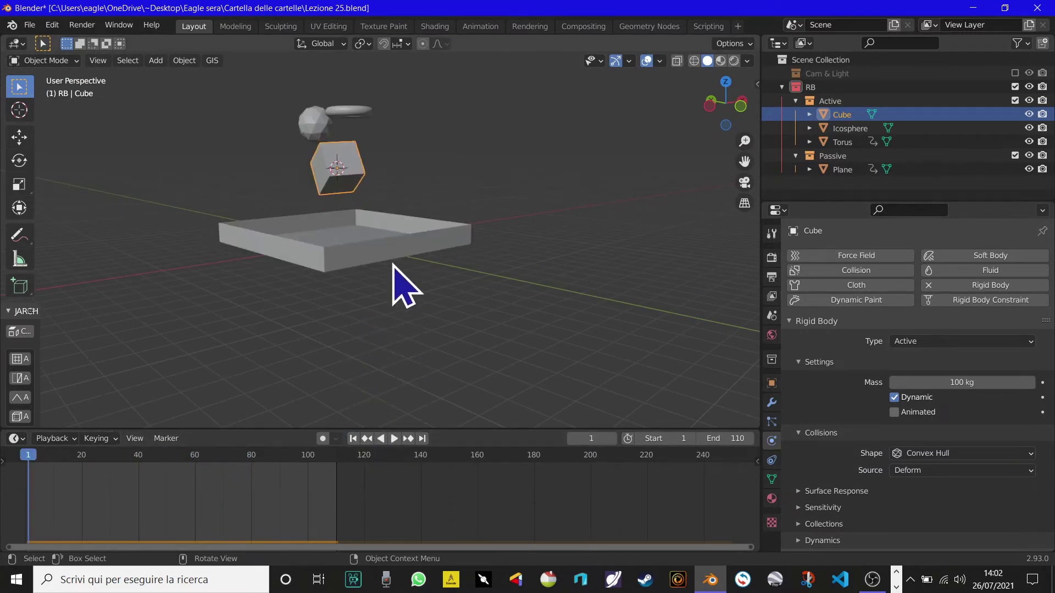
Step: Raise the cube's friction to 0.860 and bounciness to 0.861, then test the drop
{"action": "left_click", "coordinate": [839, 491]}
{"action": "middle_click_drag", "start_coordinate": [849, 503], "coordinate": [872, 467]}
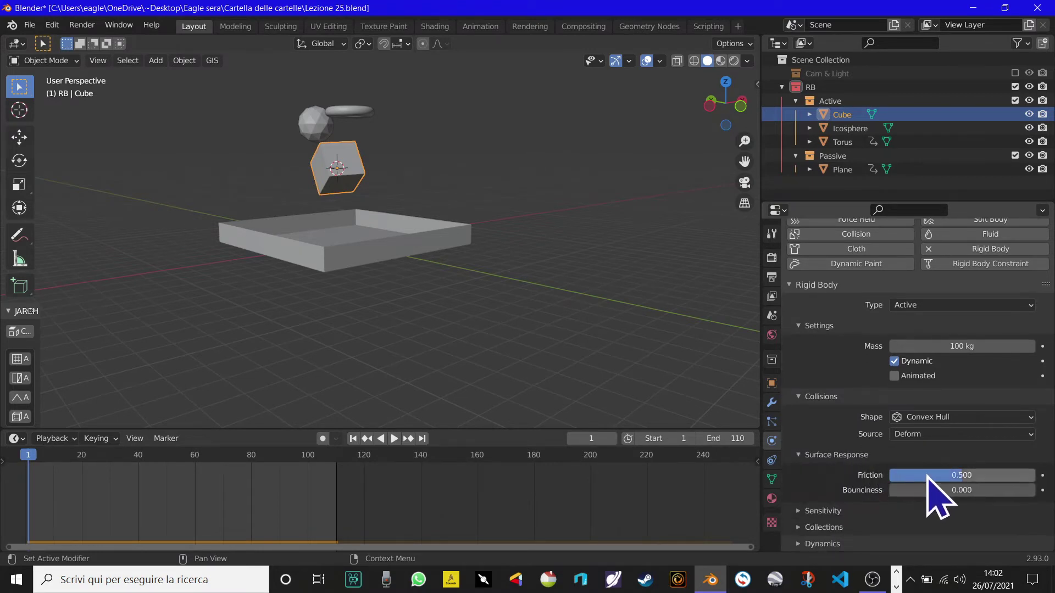
{"action": "left_click_drag", "start_coordinate": [954, 475], "coordinate": [1006, 475]}
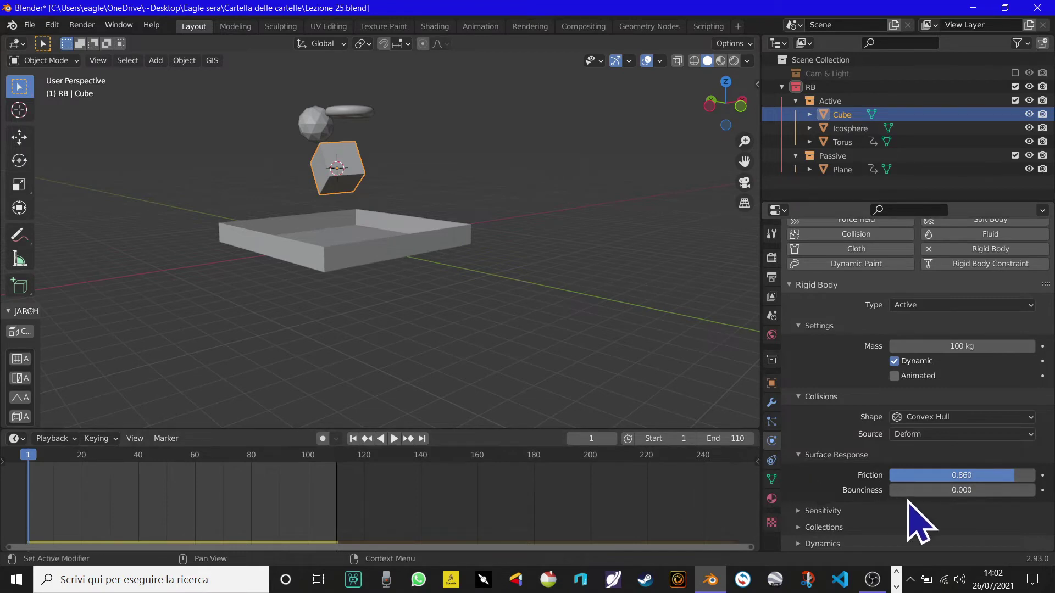
{"action": "left_click_drag", "start_coordinate": [1010, 490], "coordinate": [1015, 490]}
{"action": "key", "text": "space"}
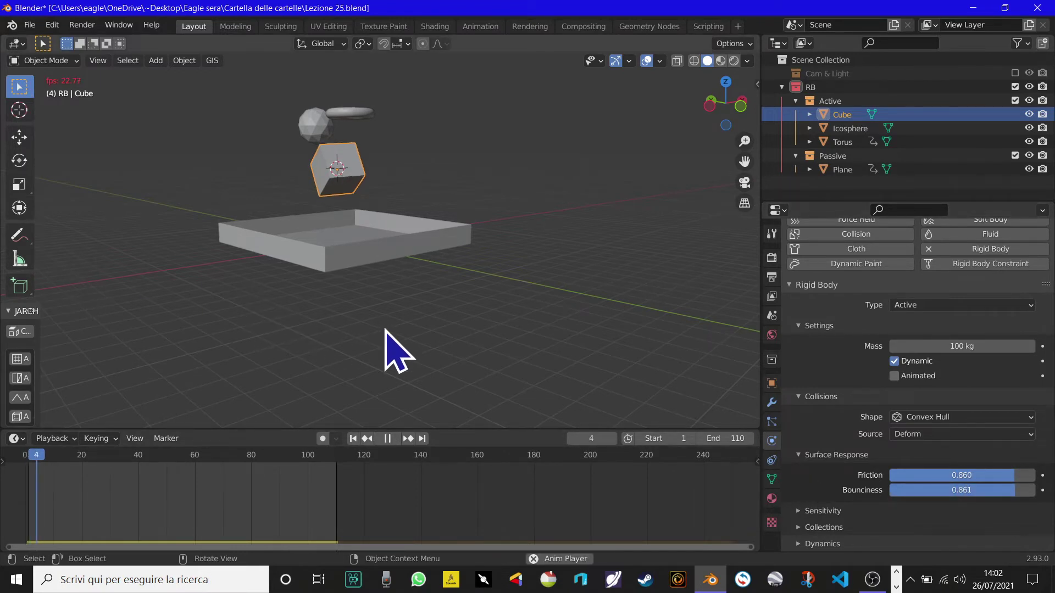
{"action": "middle_click_drag", "start_coordinate": [389, 348], "coordinate": [400, 384]}
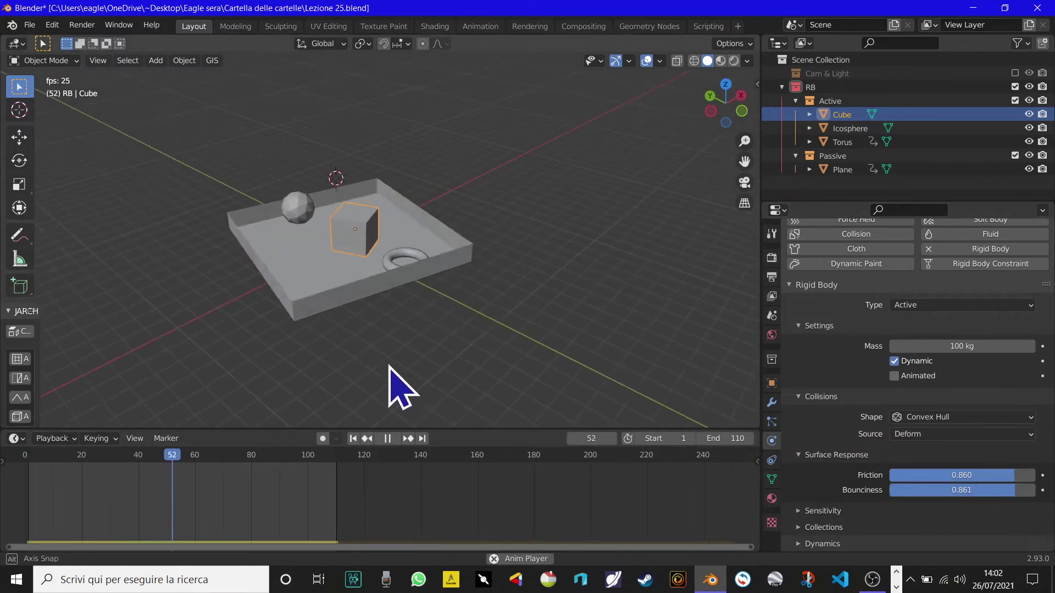
{"action": "key", "text": "space"}
{"action": "left_click", "coordinate": [359, 441]}
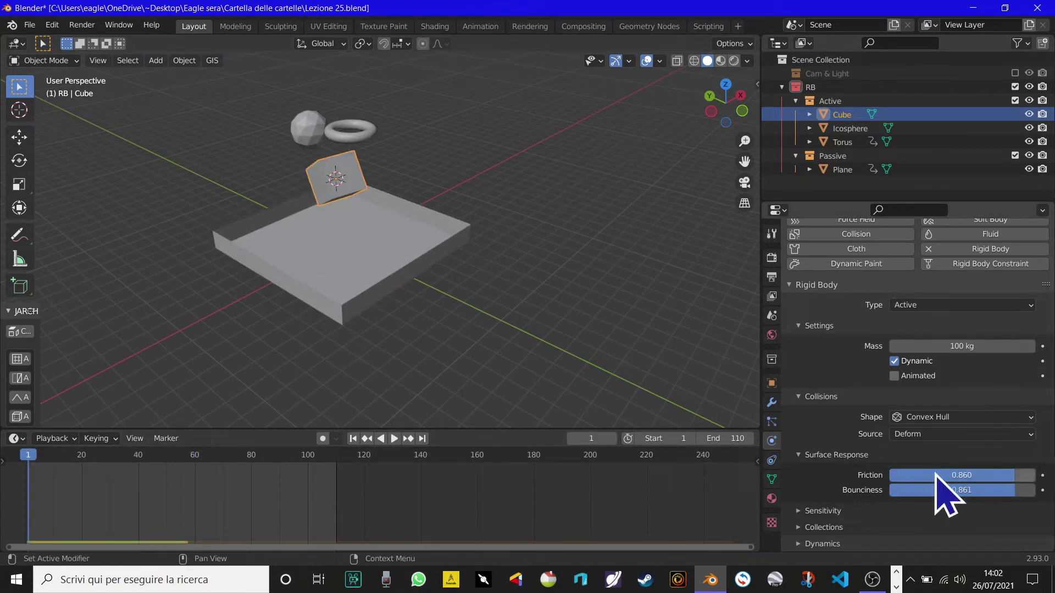
Step: Test friction and bounciness at 1.000, restore 0.500 and 0.000, then select the tray
{"action": "left_click_drag", "start_coordinate": [962, 490], "coordinate": [1033, 491]}
{"action": "key", "text": "space"}
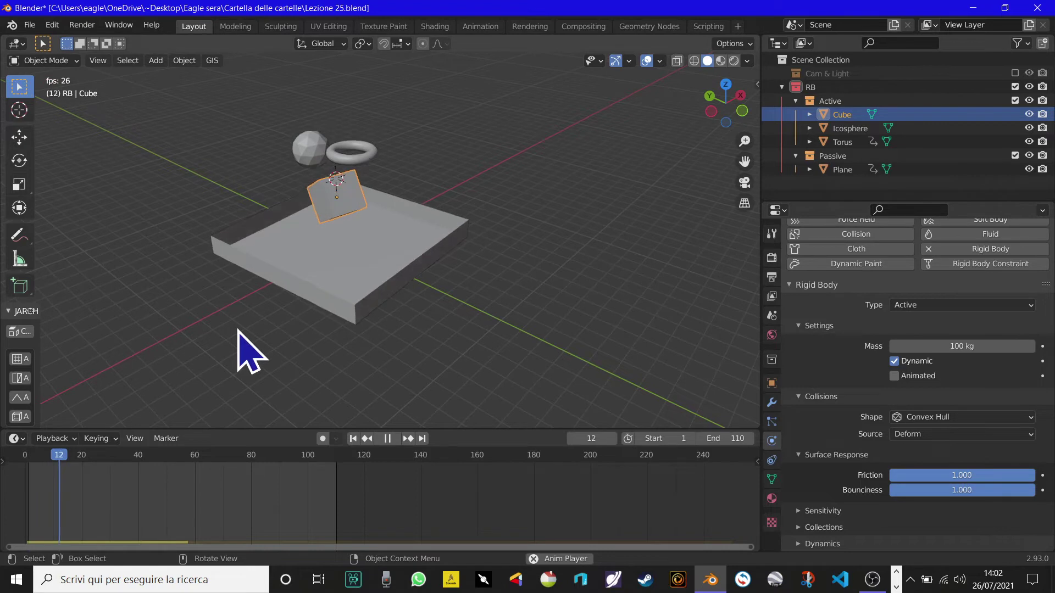
{"action": "key", "text": "space"}
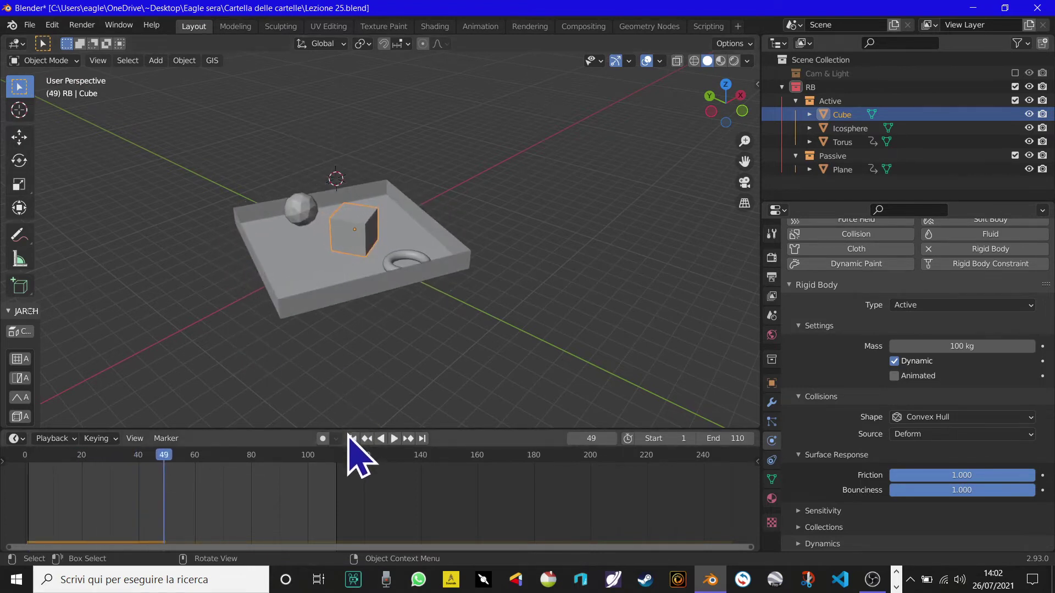
{"action": "left_click", "coordinate": [353, 439]}
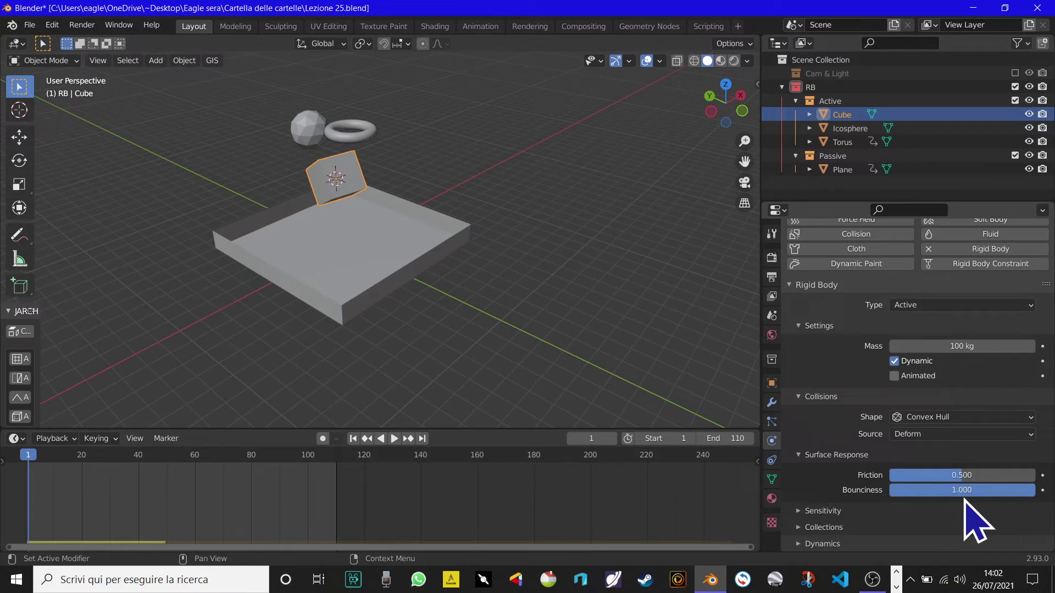
{"action": "key", "text": "BackSpace"}
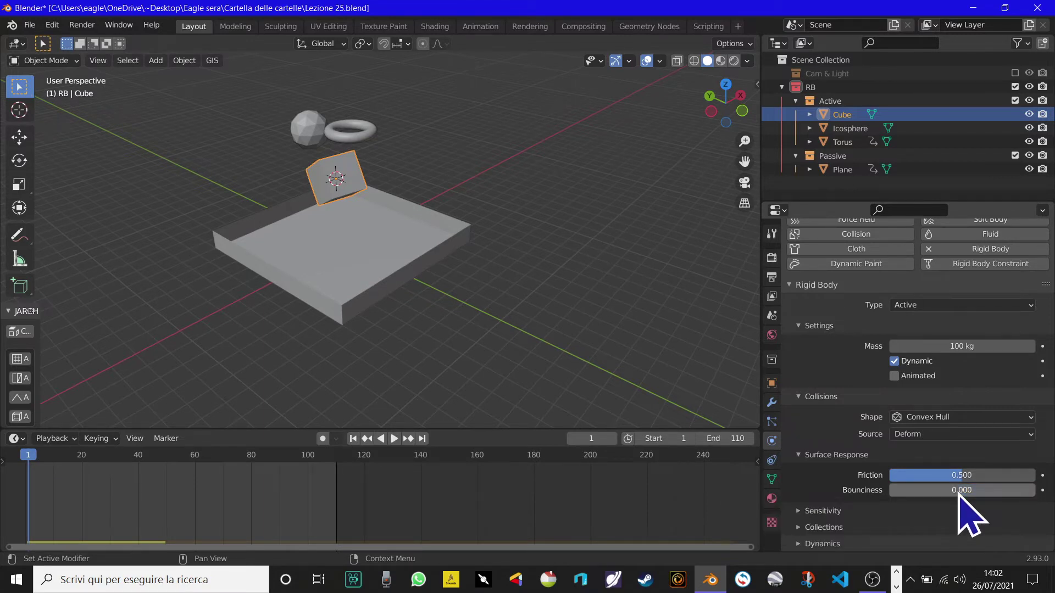
{"action": "left_click", "coordinate": [315, 273]}
Step: From a low side view, raise the tray Plane's friction to 1.000
{"action": "mouse_move", "coordinate": [323, 283]}
{"action": "middle_mouse_down"}
{"action": "mouse_move", "coordinate": [353, 252]}
{"action": "mouse_move", "coordinate": [379, 297]}
{"action": "mouse_move", "coordinate": [513, 318]}
{"action": "middle_mouse_up"}
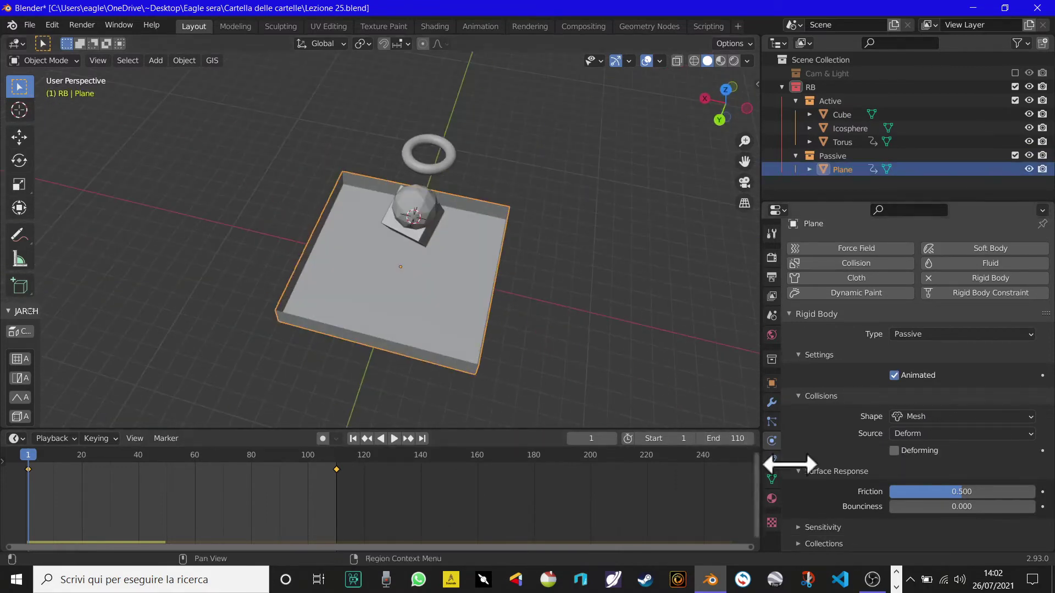
{"action": "middle_click_drag", "start_coordinate": [608, 330], "coordinate": [458, 268]}
{"action": "scroll", "coordinate": [459, 275], "scroll_direction": "up", "scroll_amount": 5}
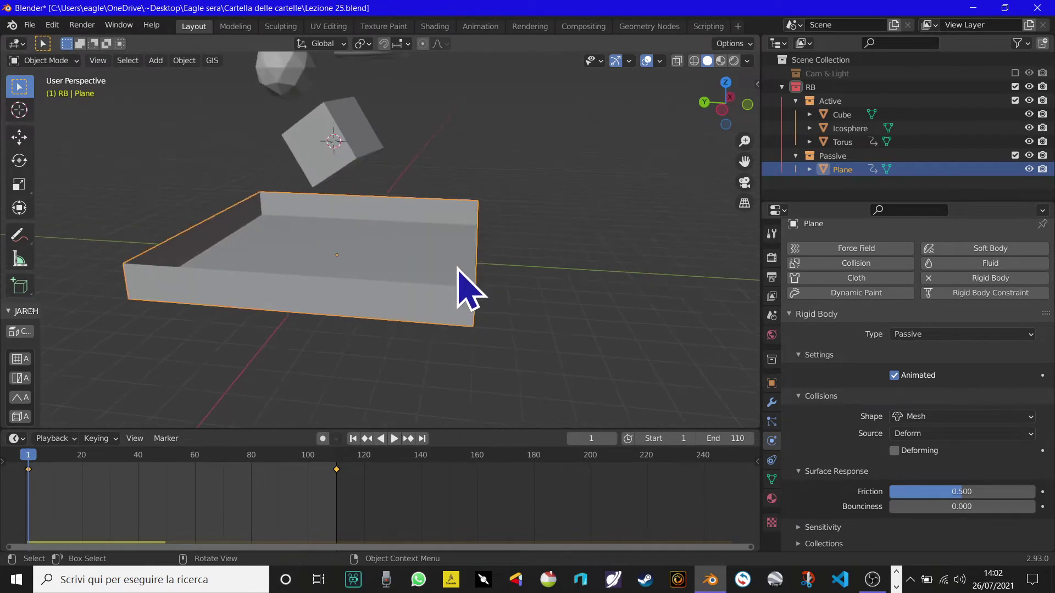
{"action": "scroll", "coordinate": [550, 318], "scroll_direction": "up", "scroll_amount": 2}
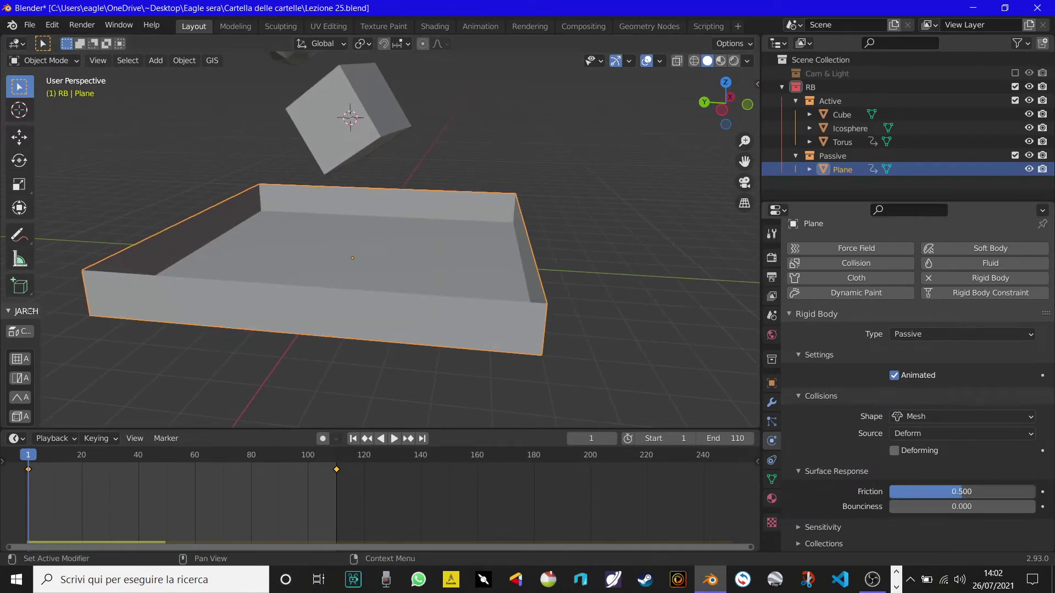
{"action": "left_click_drag", "start_coordinate": [962, 491], "coordinate": [1033, 491]}
Step: Replay the drop, jump to the last frame and scrub to check how objects settle
{"action": "key", "text": "space"}
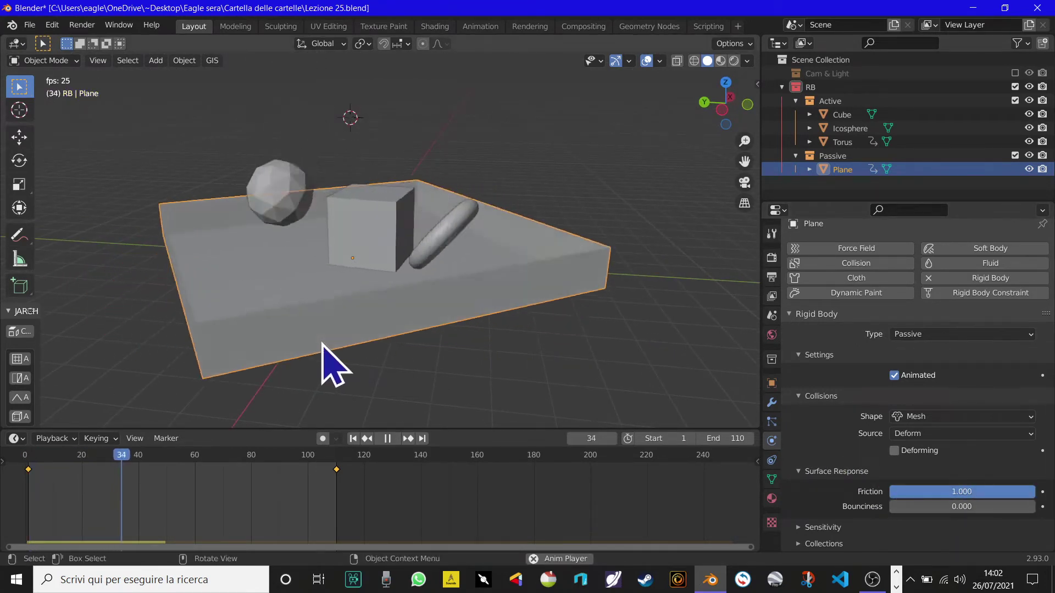
{"action": "key", "text": "space"}
{"action": "mouse_move", "coordinate": [401, 337]}
{"action": "middle_mouse_down"}
{"action": "mouse_move", "coordinate": [411, 318]}
{"action": "mouse_move", "coordinate": [354, 349]}
{"action": "mouse_move", "coordinate": [431, 243]}
{"action": "middle_mouse_up"}
{"action": "key", "text": "space"}
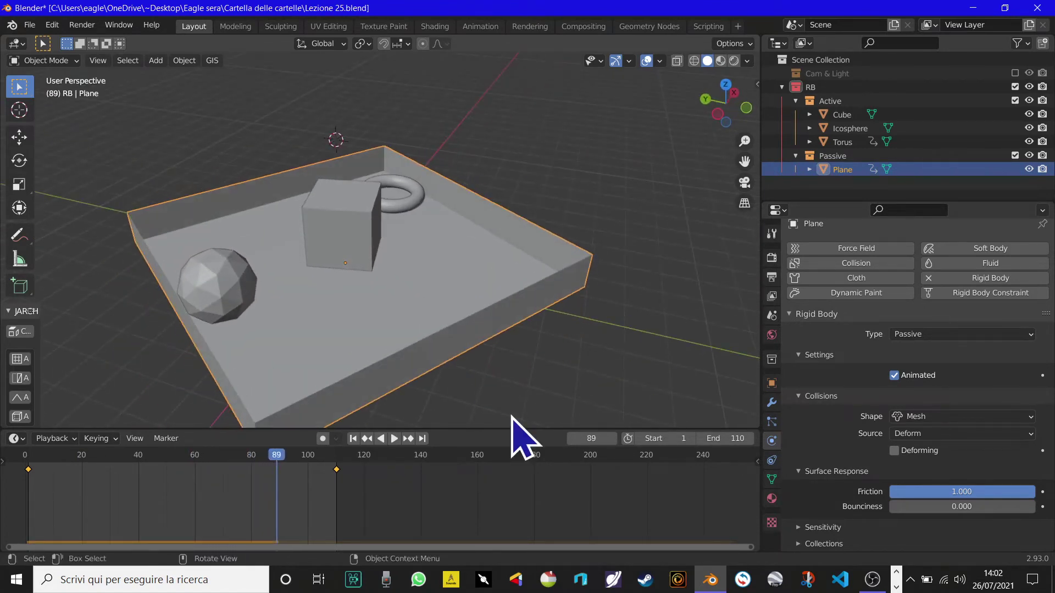
{"action": "left_click", "coordinate": [422, 438]}
{"action": "mouse_move", "coordinate": [351, 379]}
{"action": "middle_mouse_down"}
{"action": "mouse_move", "coordinate": [264, 308]}
{"action": "mouse_move", "coordinate": [301, 335]}
{"action": "middle_mouse_up"}
{"action": "mouse_move", "coordinate": [336, 456]}
{"action": "left_mouse_down"}
{"action": "mouse_move", "coordinate": [318, 471]}
{"action": "mouse_move", "coordinate": [270, 460]}
{"action": "left_mouse_up"}
{"action": "key", "text": "space"}
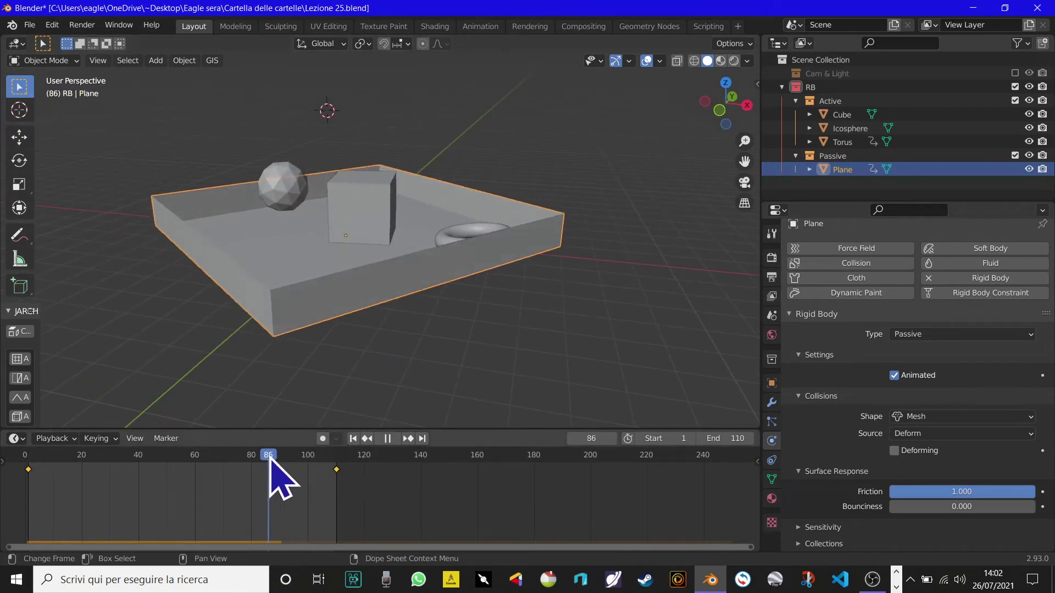
{"action": "mouse_move", "coordinate": [375, 464]}
{"action": "left_mouse_down"}
{"action": "mouse_move", "coordinate": [125, 489]}
{"action": "mouse_move", "coordinate": [252, 482]}
{"action": "mouse_move", "coordinate": [344, 493]}
{"action": "left_mouse_up"}
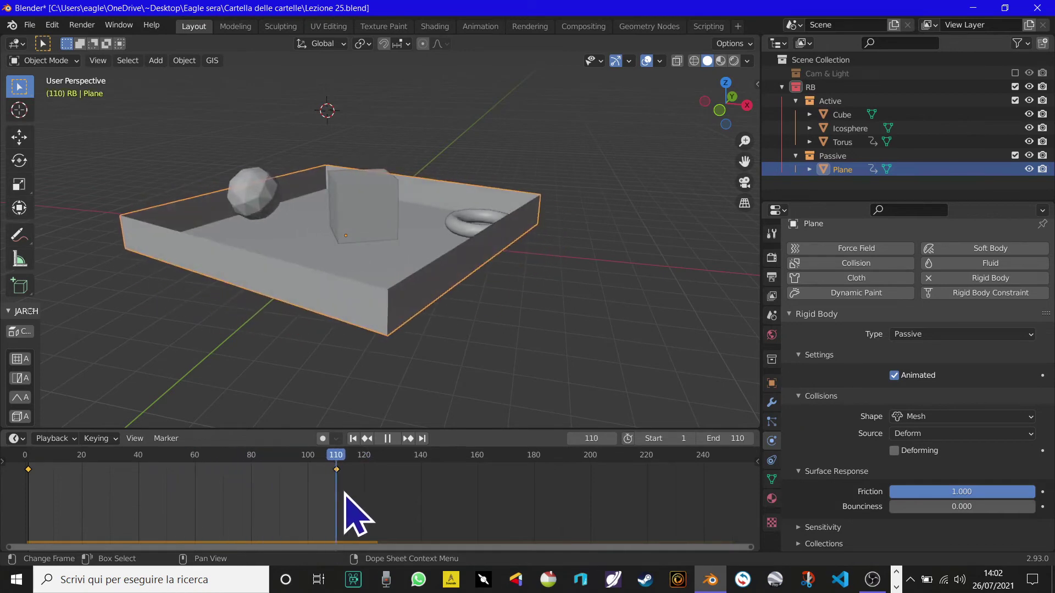
{"action": "key", "text": "space"}
Step: View the scene from near the torus, then select the torus and then the tray
{"action": "mouse_move", "coordinate": [424, 229]}
{"action": "middle_mouse_down"}
{"action": "mouse_move", "coordinate": [493, 264]}
{"action": "mouse_move", "coordinate": [502, 318]}
{"action": "middle_mouse_up"}
{"action": "scroll", "coordinate": [456, 299], "scroll_direction": "up", "scroll_amount": 5}
{"action": "mouse_move", "coordinate": [451, 284]}
{"action": "middle_mouse_down"}
{"action": "mouse_move", "coordinate": [405, 324]}
{"action": "mouse_move", "coordinate": [414, 248]}
{"action": "middle_mouse_up"}
{"action": "mouse_move", "coordinate": [356, 311]}
{"action": "middle_mouse_down"}
{"action": "mouse_move", "coordinate": [285, 298]}
{"action": "mouse_move", "coordinate": [376, 278]}
{"action": "middle_mouse_up"}
{"action": "left_click", "coordinate": [456, 269]}
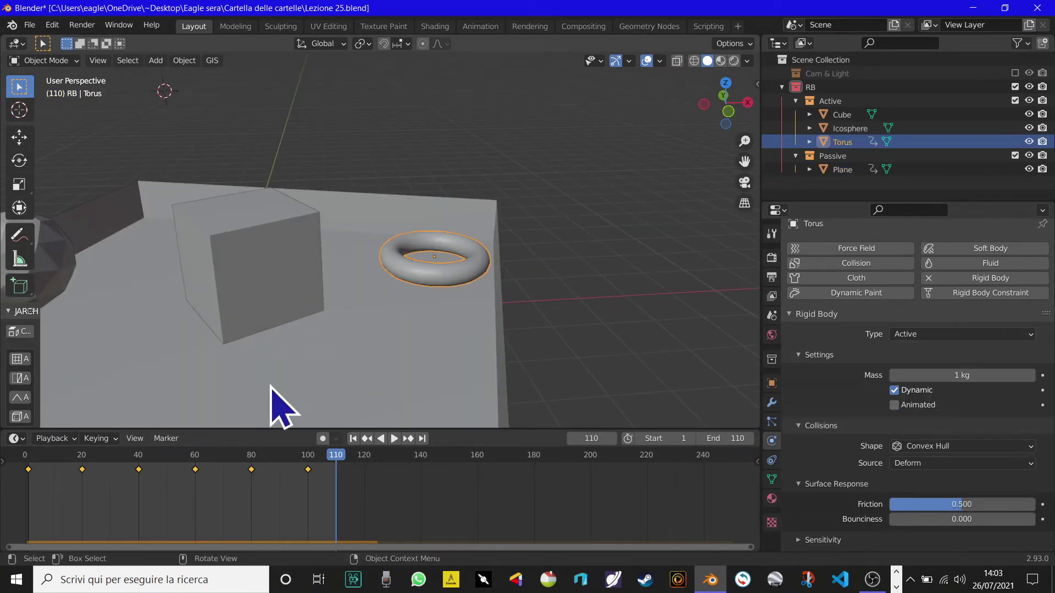
{"action": "left_click", "coordinate": [458, 324]}
Step: Set the tray's friction to 0.000 and replay the drop from frame 1
{"action": "mouse_move", "coordinate": [466, 342]}
{"action": "middle_mouse_down"}
{"action": "mouse_move", "coordinate": [500, 346]}
{"action": "mouse_move", "coordinate": [527, 313]}
{"action": "middle_mouse_up"}
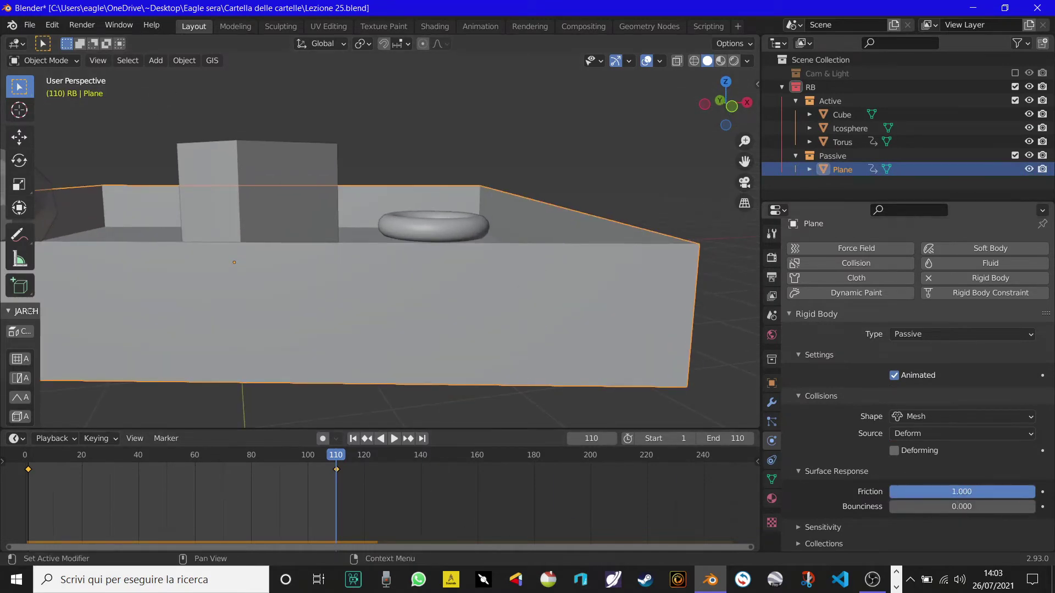
{"action": "type", "text": "0"}
{"action": "key", "text": "Return"}
{"action": "scroll", "coordinate": [967, 514], "scroll_direction": "up", "scroll_amount": 1}
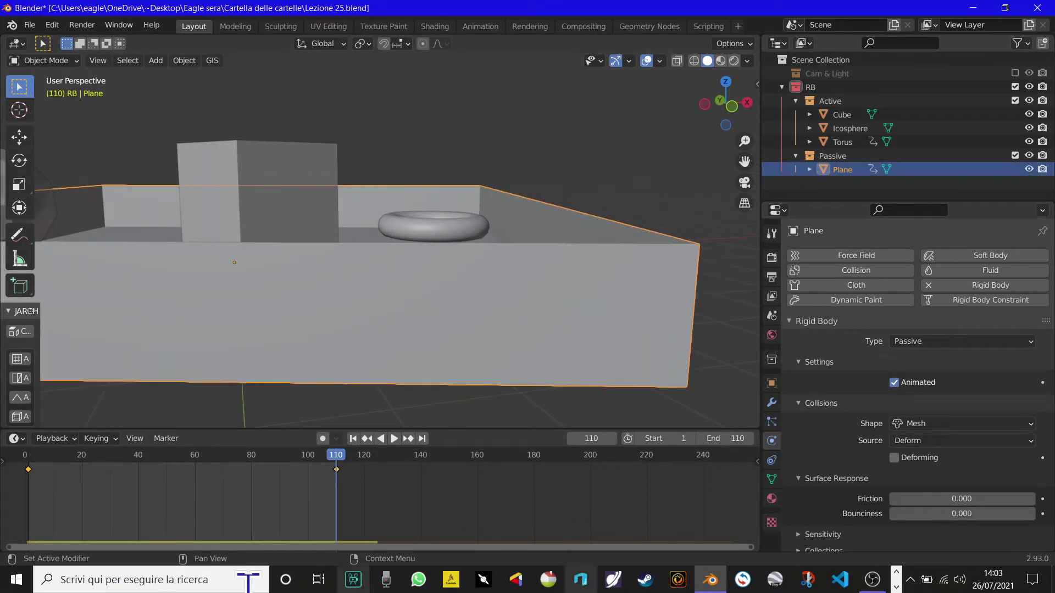
{"action": "left_click", "coordinate": [353, 440]}
{"action": "scroll", "coordinate": [329, 200], "scroll_direction": "down", "scroll_amount": 5}
{"action": "scroll", "coordinate": [307, 225], "scroll_direction": "down", "scroll_amount": 3}
{"action": "middle_click_drag", "start_coordinate": [297, 237], "coordinate": [187, 242]}
{"action": "key", "text": "space"}
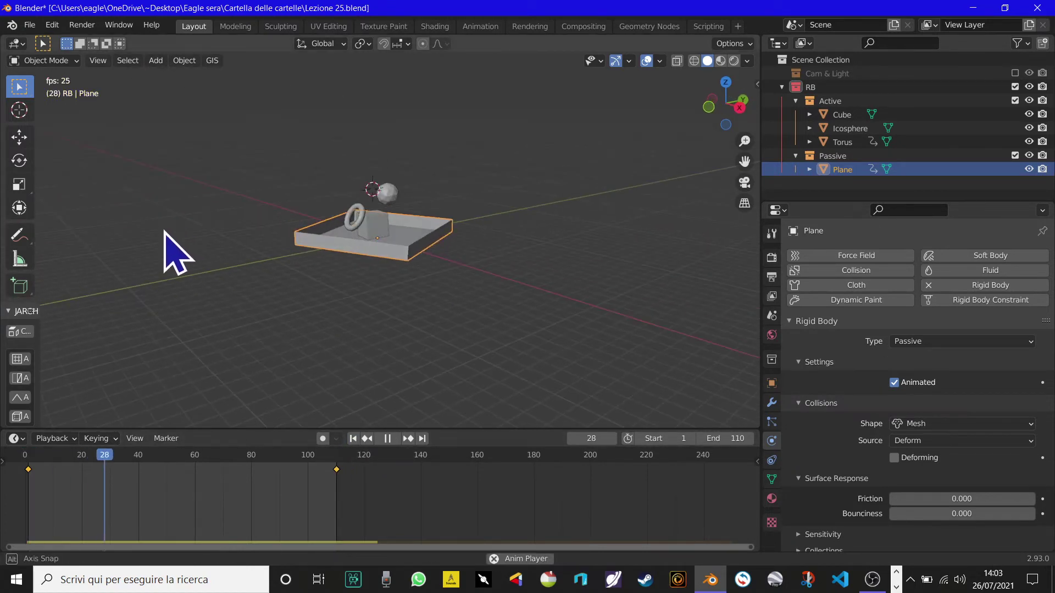
Step: Watch the frictionless drop from above, then rewind and replay it from a low side view
{"action": "scroll", "coordinate": [290, 248], "scroll_direction": "up", "scroll_amount": 3}
{"action": "scroll", "coordinate": [271, 307], "scroll_direction": "up", "scroll_amount": 2}
{"action": "mouse_move", "coordinate": [290, 247]}
{"action": "middle_mouse_down"}
{"action": "mouse_move", "coordinate": [271, 307]}
{"action": "mouse_move", "coordinate": [266, 294]}
{"action": "mouse_move", "coordinate": [208, 301]}
{"action": "mouse_move", "coordinate": [200, 252]}
{"action": "mouse_move", "coordinate": [208, 269]}
{"action": "middle_mouse_up"}
{"action": "scroll", "coordinate": [208, 269], "scroll_direction": "up", "scroll_amount": 3}
{"action": "key", "text": "space"}
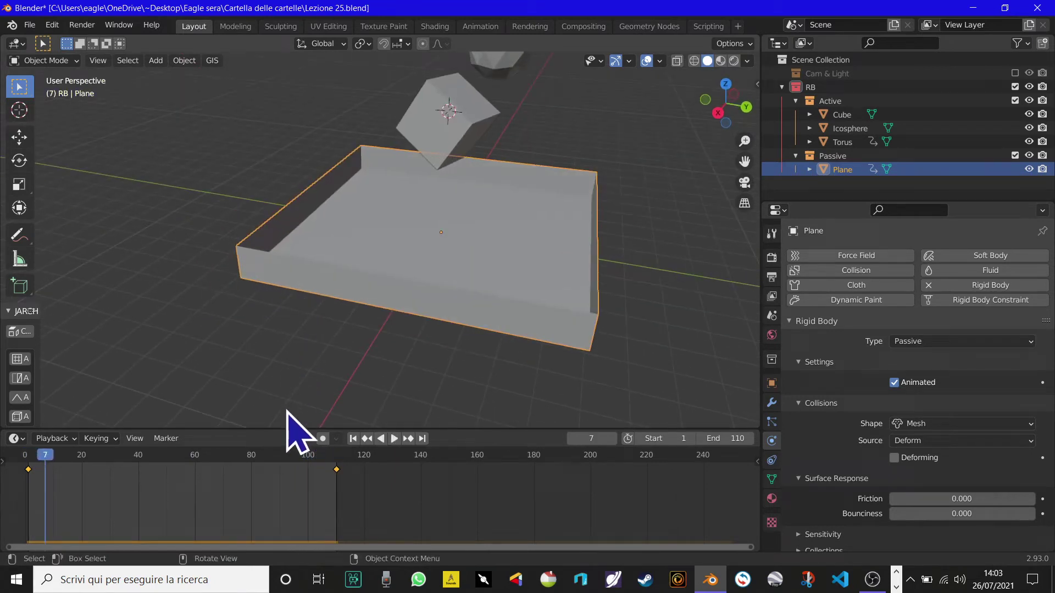
{"action": "left_click", "coordinate": [354, 439]}
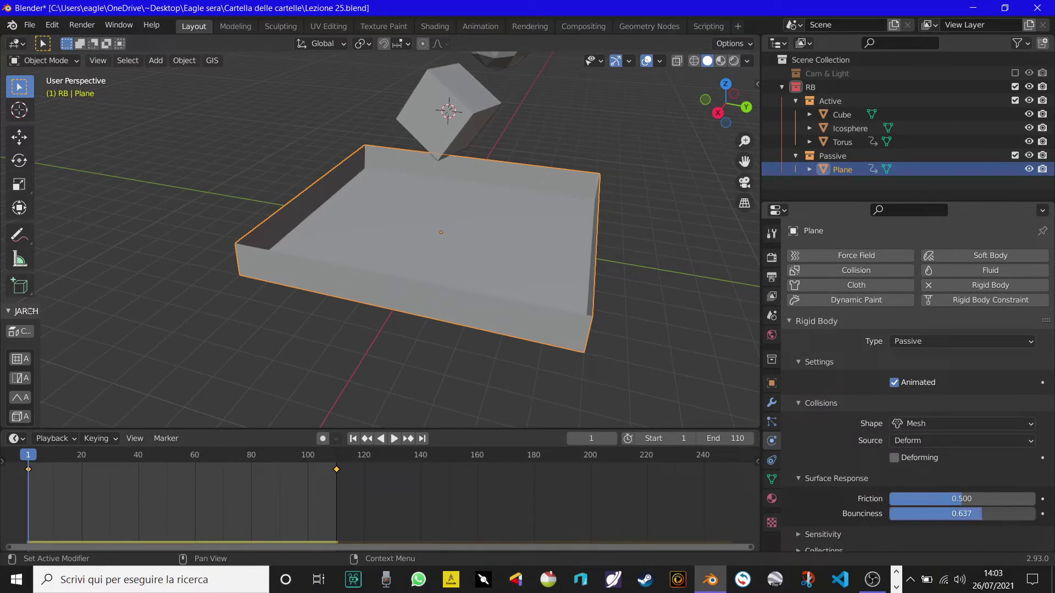
{"action": "middle_click_drag", "start_coordinate": [396, 424], "coordinate": [438, 407]}
{"action": "key", "text": "space"}
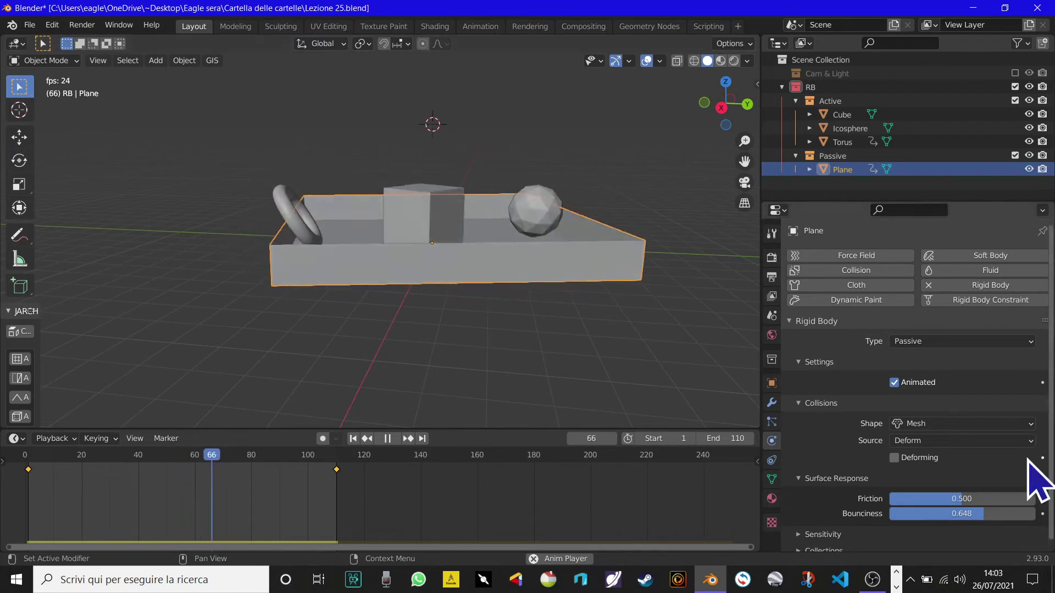
{"action": "key", "text": "space"}
{"action": "left_click", "coordinate": [353, 438]}
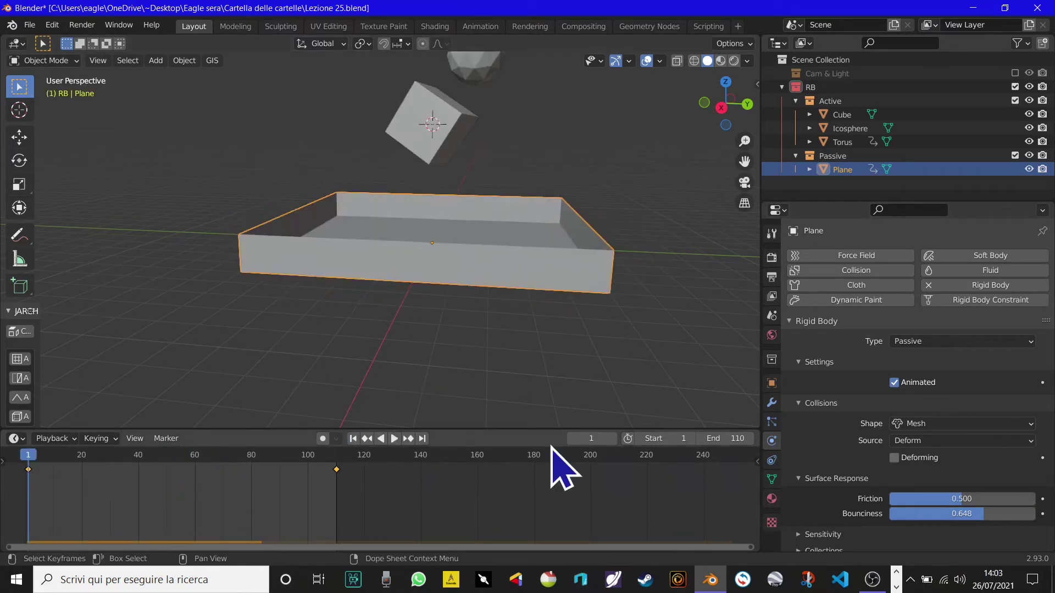
Step: Raise the tray's bounciness to 1.000, test the drop, and rewind to frame 1
{"action": "left_click_drag", "start_coordinate": [961, 514], "coordinate": [1027, 513]}
{"action": "key", "text": "space"}
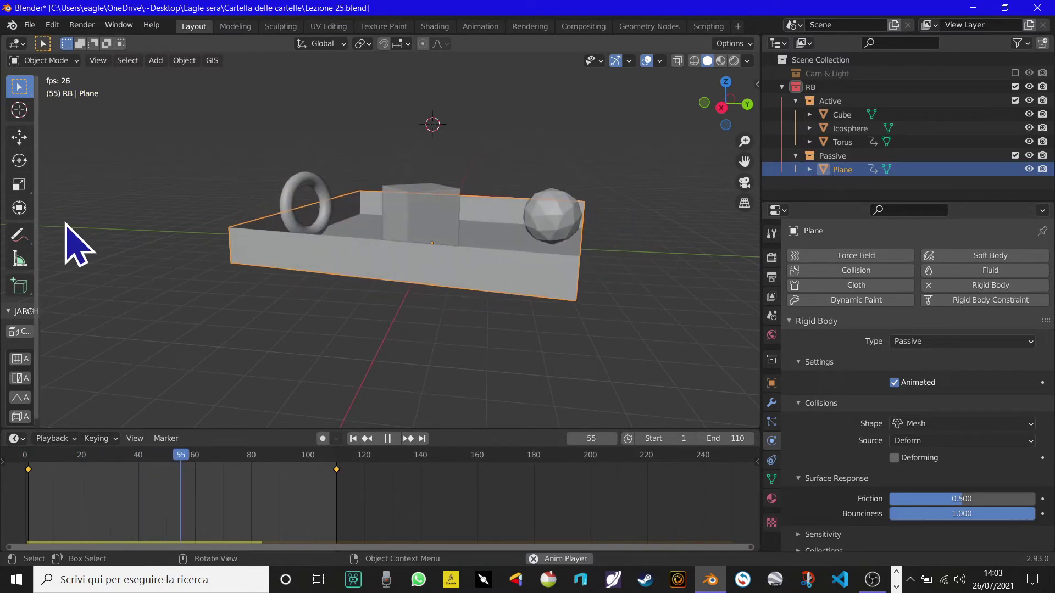
{"action": "left_click", "coordinate": [387, 438]}
{"action": "left_click", "coordinate": [352, 438]}
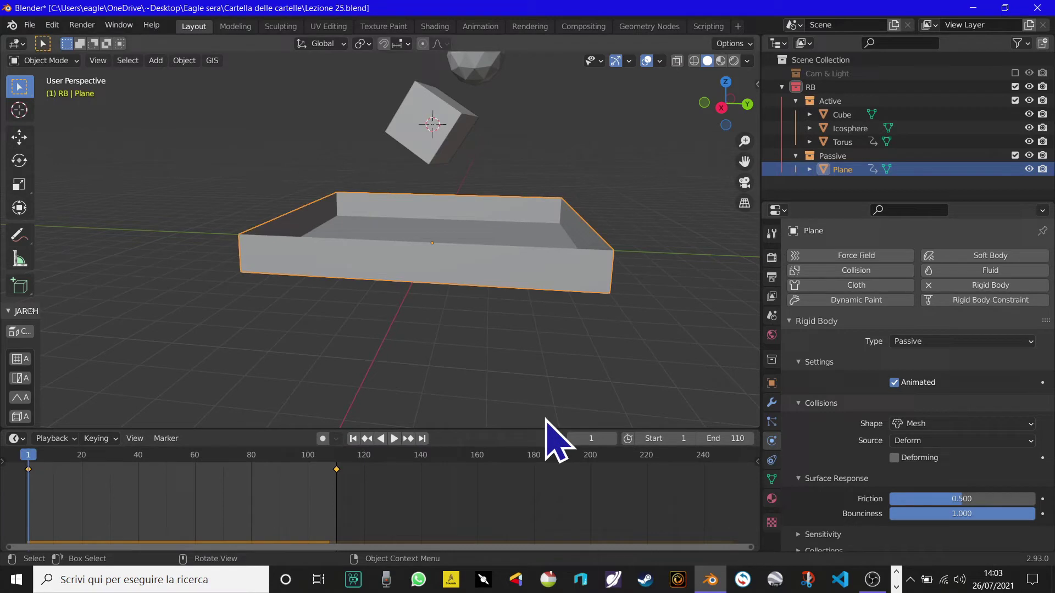
Step: Scrub the timeline to frame 51 where the objects rest in the tray
{"action": "scroll", "coordinate": [456, 329], "scroll_direction": "down", "scroll_amount": 5}
{"action": "scroll", "coordinate": [293, 216], "scroll_direction": "up", "scroll_amount": 2}
{"action": "scroll", "coordinate": [388, 435], "scroll_direction": "up", "scroll_amount": 2}
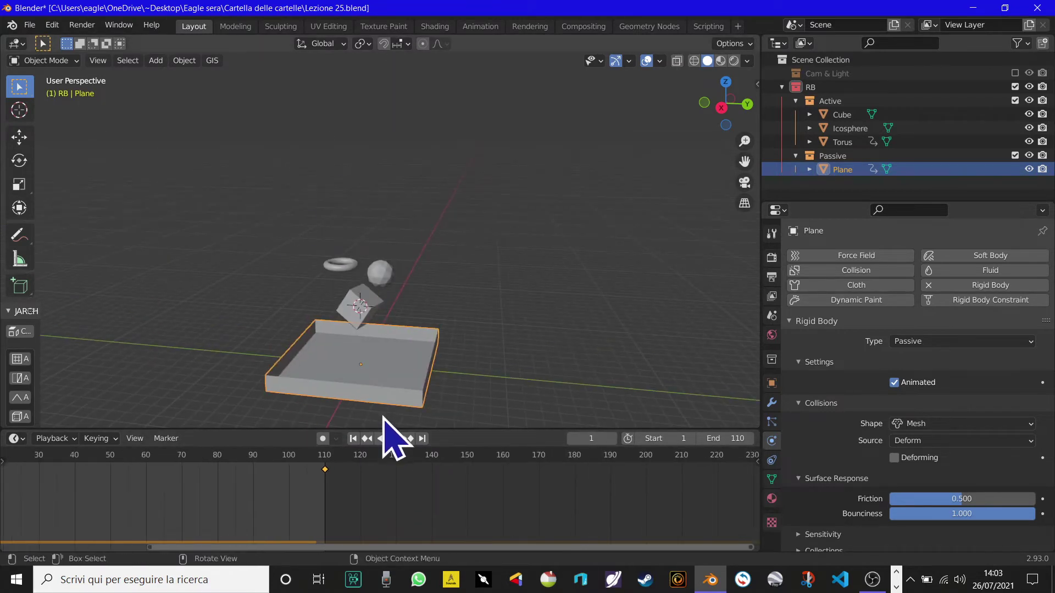
{"action": "scroll", "coordinate": [403, 330], "scroll_direction": "up", "scroll_amount": 2}
{"action": "middle_click_drag", "start_coordinate": [208, 506], "coordinate": [363, 527]}
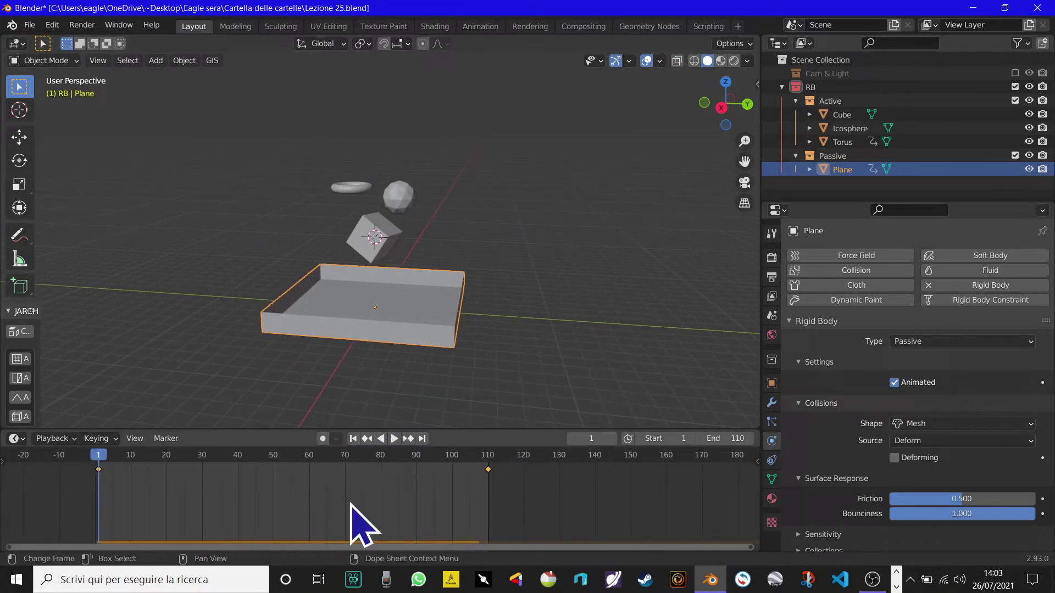
{"action": "left_click_drag", "start_coordinate": [98, 472], "coordinate": [277, 505]}
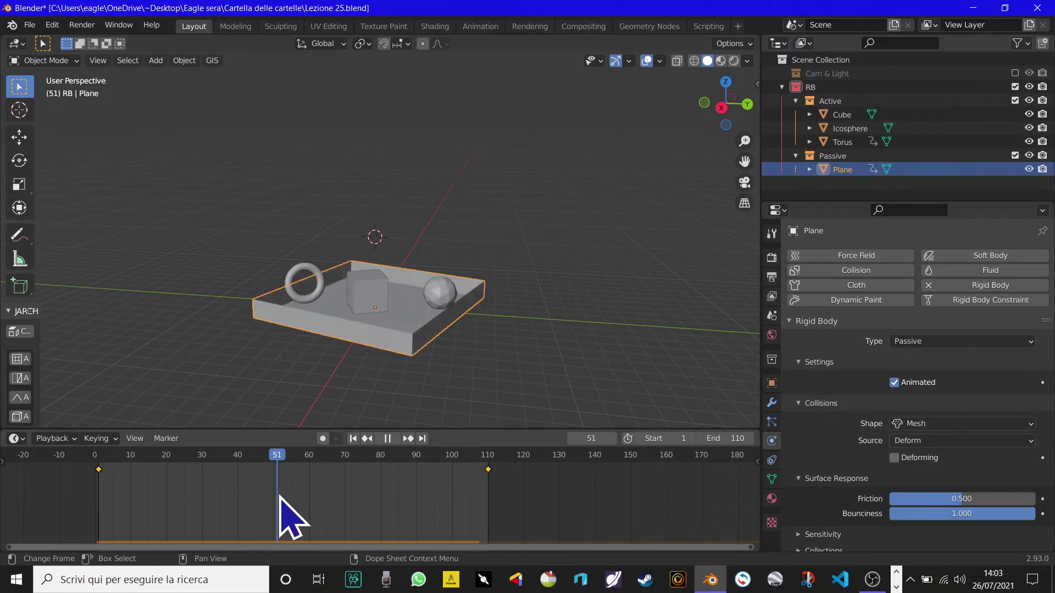
Step: Select the cube, then the tray, then the cube again, and bring up the Add object menu
{"action": "left_click", "coordinate": [351, 305]}
{"action": "mouse_move", "coordinate": [396, 342]}
{"action": "middle_mouse_down"}
{"action": "mouse_move", "coordinate": [408, 356]}
{"action": "mouse_move", "coordinate": [383, 355]}
{"action": "middle_mouse_up"}
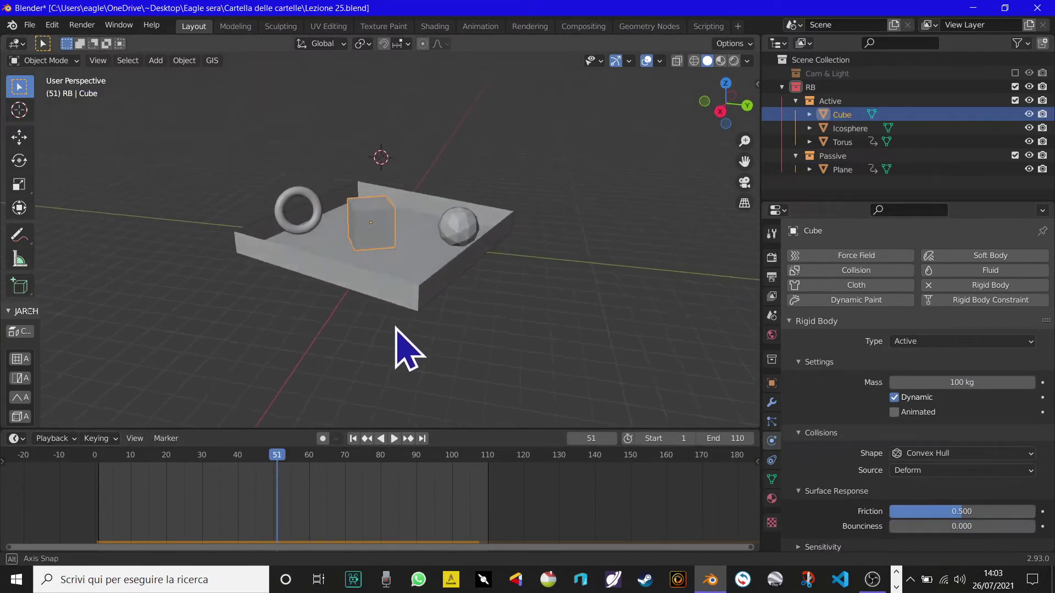
{"action": "left_click", "coordinate": [393, 312]}
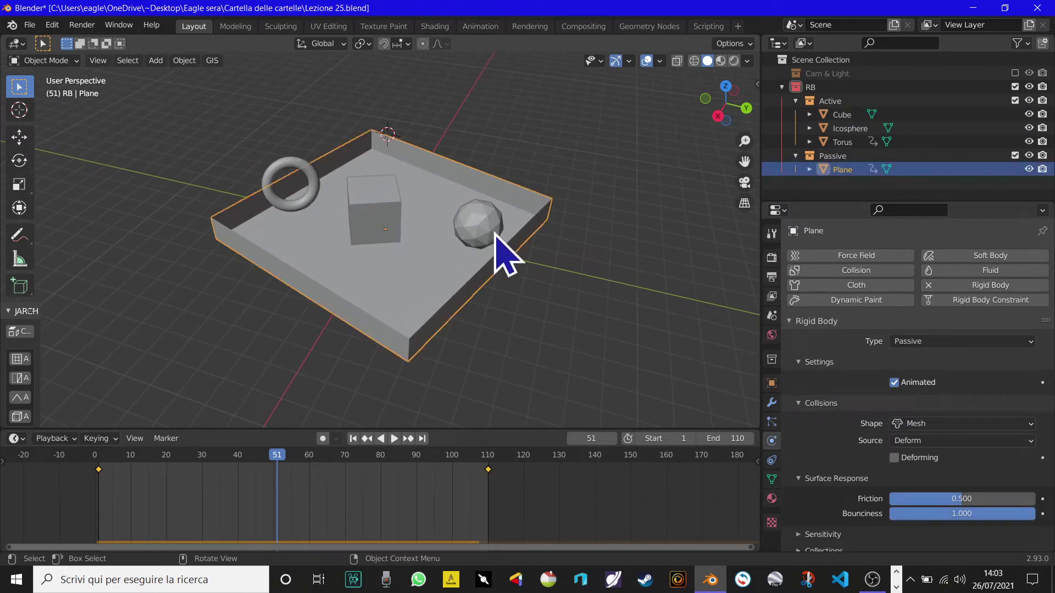
{"action": "left_click", "coordinate": [379, 208]}
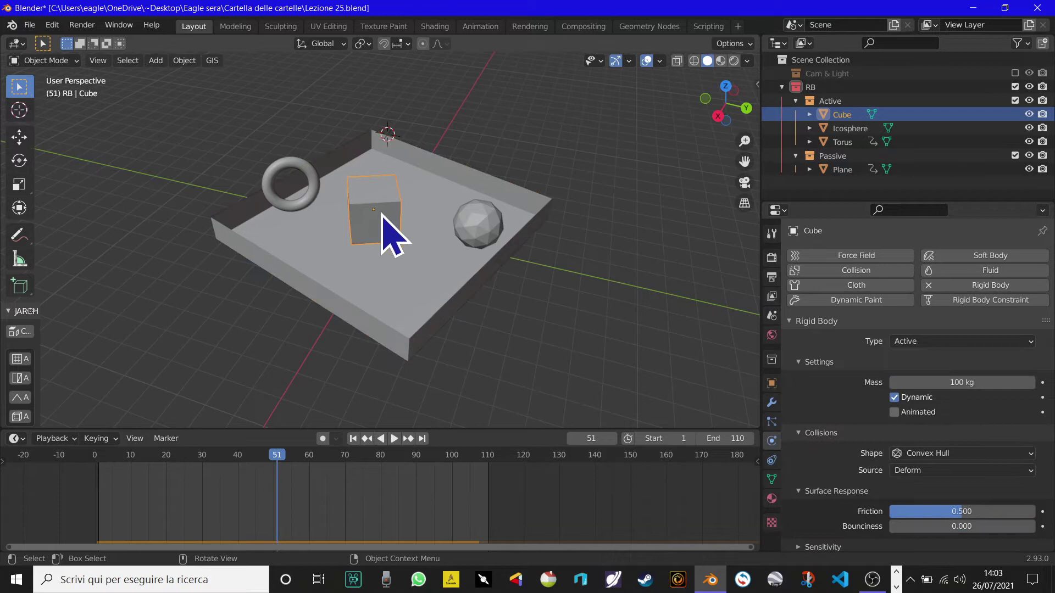
{"action": "scroll", "coordinate": [830, 484], "scroll_direction": "down", "scroll_amount": 2}
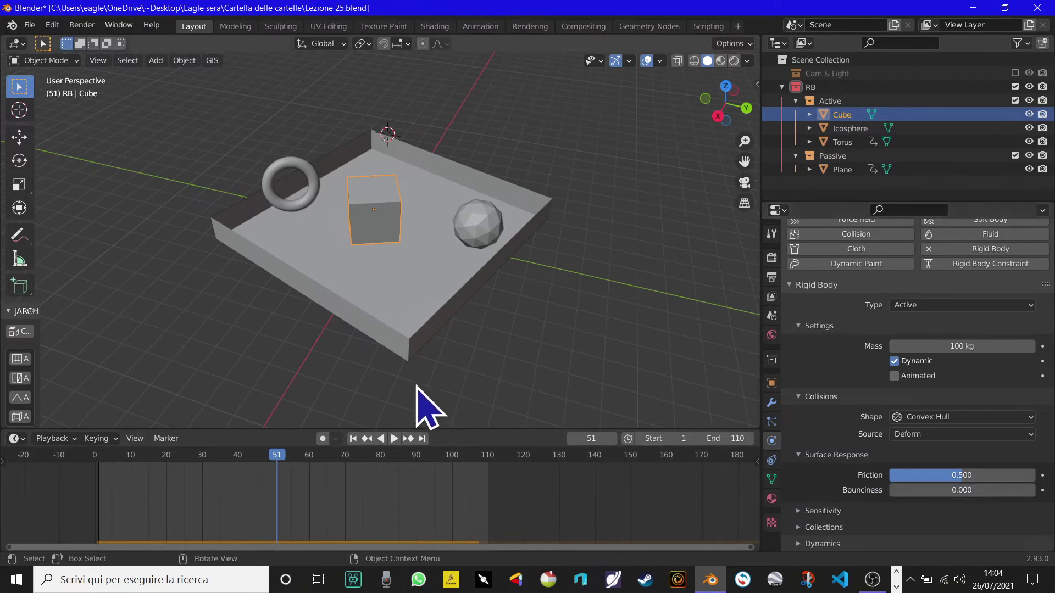
{"action": "middle_click_drag", "start_coordinate": [420, 400], "coordinate": [388, 198]}
{"action": "key", "text": "shift+a"}
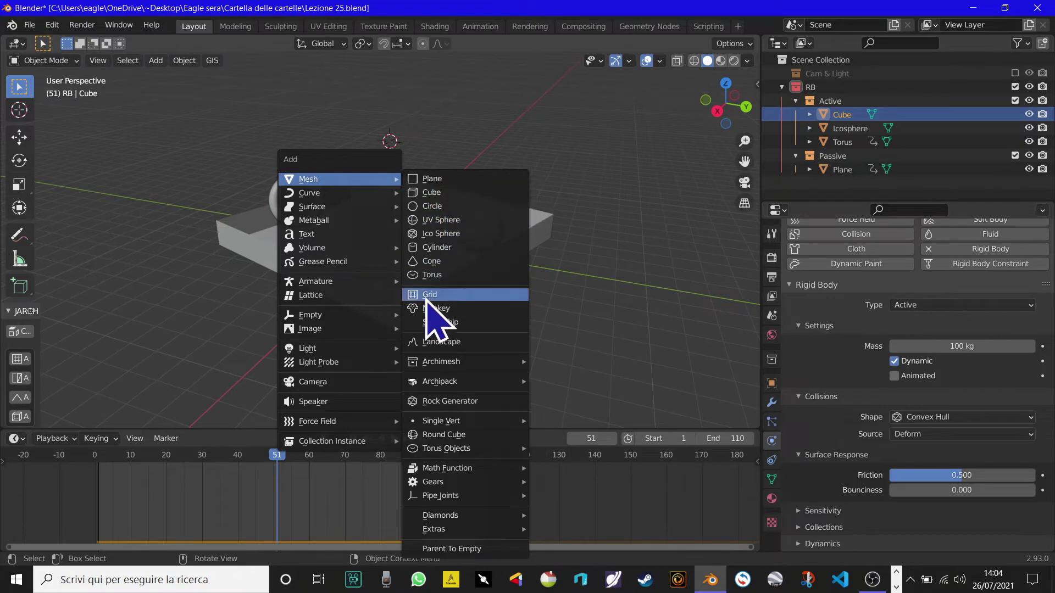
Step: Add a Suzanne monkey mesh to the scene above the tray
{"action": "left_click", "coordinate": [434, 309]}
{"action": "middle_click_drag", "start_coordinate": [391, 363], "coordinate": [518, 349]}
{"action": "scroll", "coordinate": [400, 349], "scroll_direction": "up", "scroll_amount": 5}
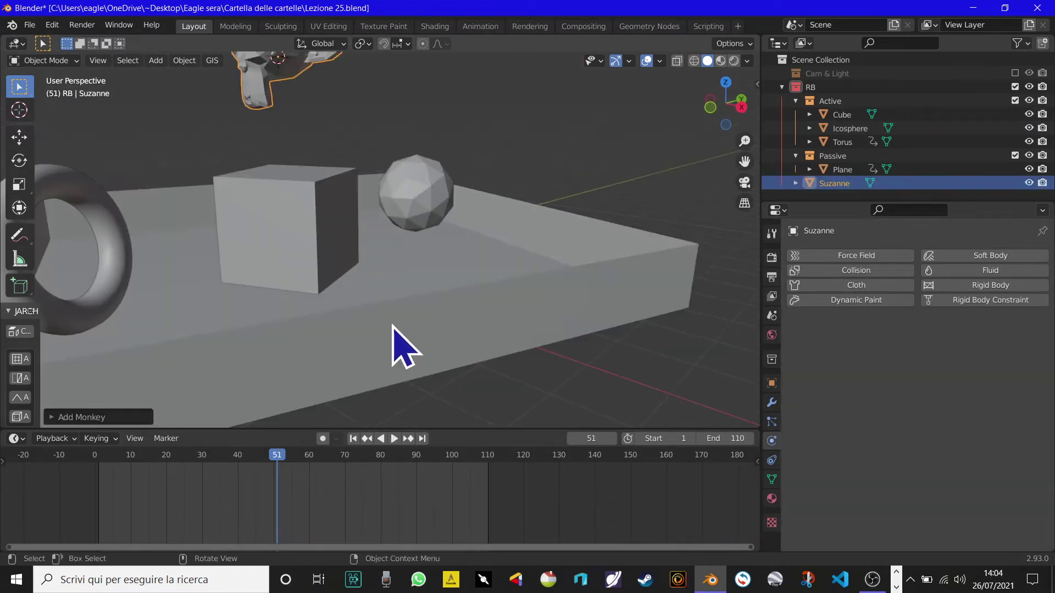
{"action": "scroll", "coordinate": [384, 353], "scroll_direction": "up", "scroll_amount": 2}
{"action": "scroll", "coordinate": [341, 329], "scroll_direction": "up", "scroll_amount": 3}
{"action": "scroll", "coordinate": [325, 330], "scroll_direction": "down", "scroll_amount": 3}
{"action": "scroll", "coordinate": [310, 341], "scroll_direction": "down", "scroll_amount": 1}
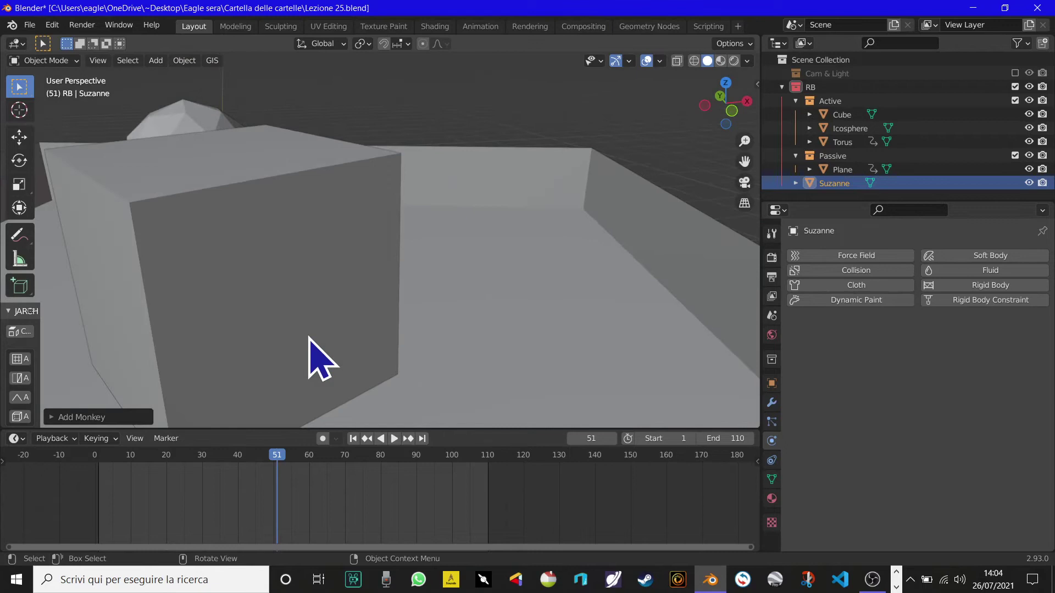
{"action": "scroll", "coordinate": [312, 349], "scroll_direction": "down", "scroll_amount": 3}
{"action": "scroll", "coordinate": [330, 307], "scroll_direction": "down", "scroll_amount": 3}
{"action": "middle_click_drag", "start_coordinate": [344, 277], "coordinate": [277, 88]}
Step: Switch to Local transform orientation and nudge Suzanne slightly along X
{"action": "left_click", "coordinate": [328, 44]}
{"action": "left_click", "coordinate": [297, 107]}
{"action": "left_click", "coordinate": [19, 137]}
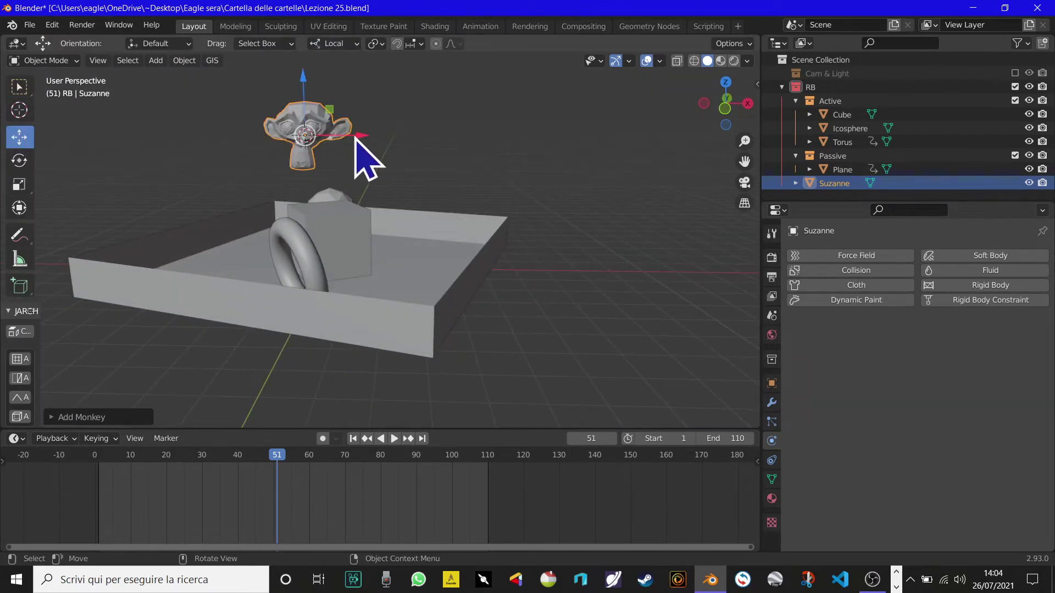
{"action": "left_click_drag", "start_coordinate": [356, 138], "coordinate": [372, 135]}
{"action": "mouse_move", "coordinate": [396, 164]}
{"action": "middle_mouse_down"}
{"action": "mouse_move", "coordinate": [278, 252]}
{"action": "mouse_move", "coordinate": [383, 110]}
{"action": "middle_mouse_up"}
{"action": "key", "text": "g"}
{"action": "right_click", "coordinate": [377, 122]}
{"action": "middle_click_drag", "start_coordinate": [323, 229], "coordinate": [389, 170]}
{"action": "key", "text": "g"}
{"action": "right_click", "coordinate": [383, 142]}
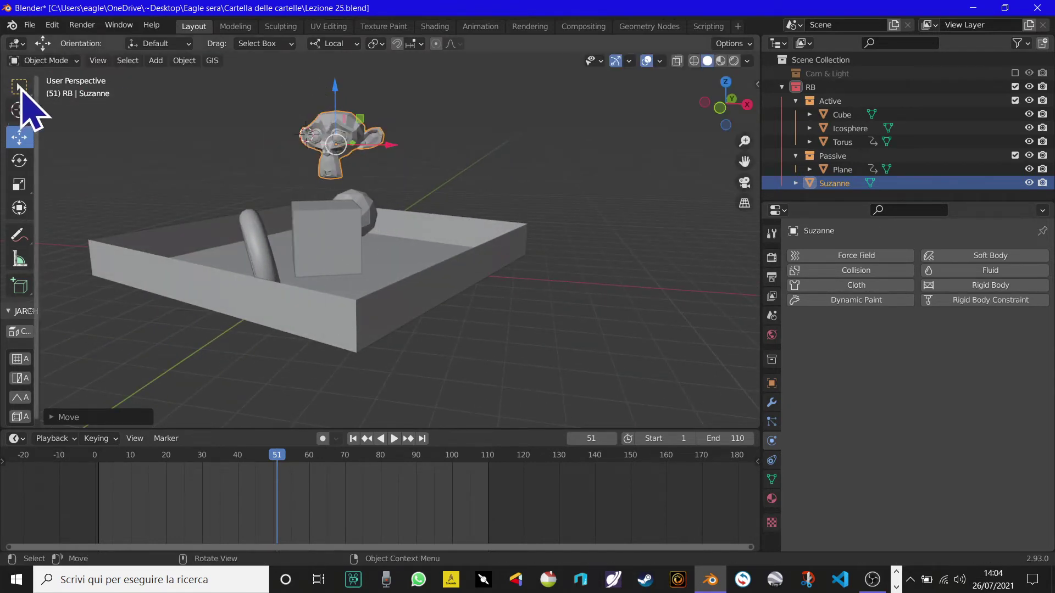
{"action": "left_click", "coordinate": [19, 86]}
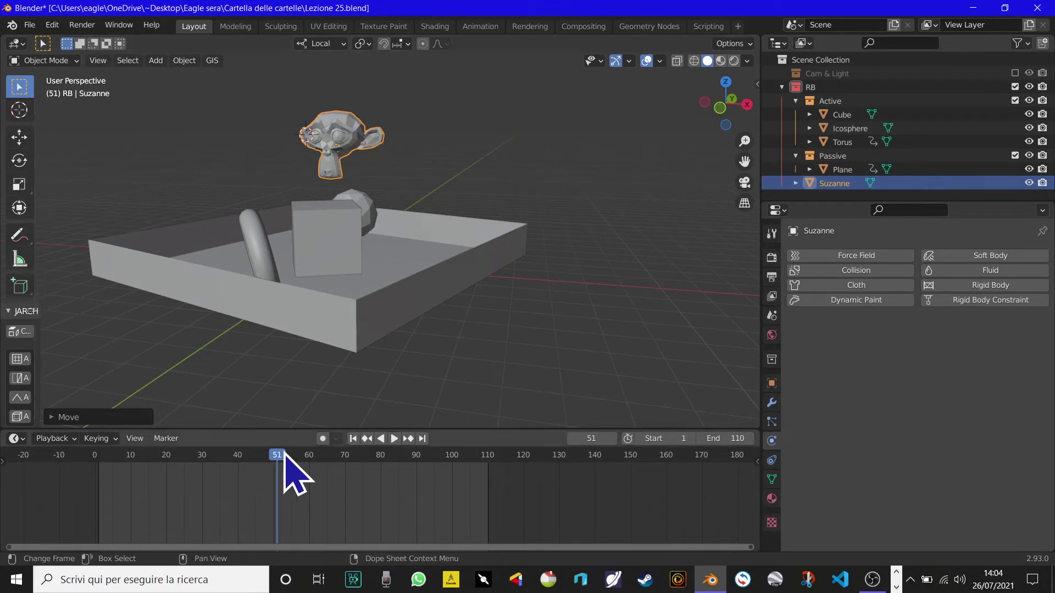
Step: Restore Global orientation, make Suzanne a rigid body, and return to frame 1
{"action": "key", "text": "Left"}
{"action": "middle_click_drag", "start_coordinate": [495, 395], "coordinate": [439, 352]}
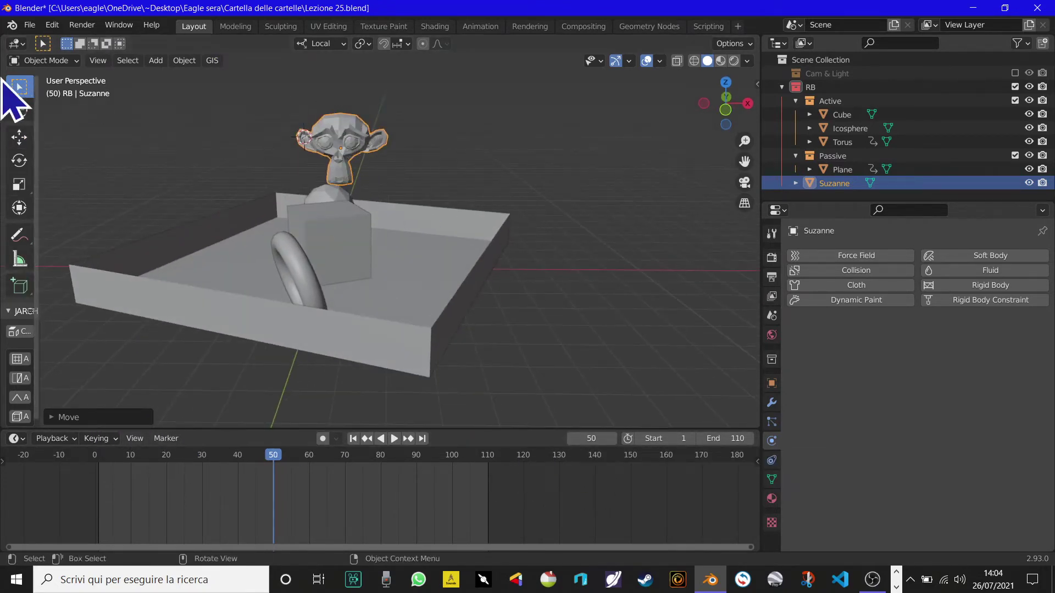
{"action": "left_click", "coordinate": [321, 44]}
{"action": "left_click", "coordinate": [325, 87]}
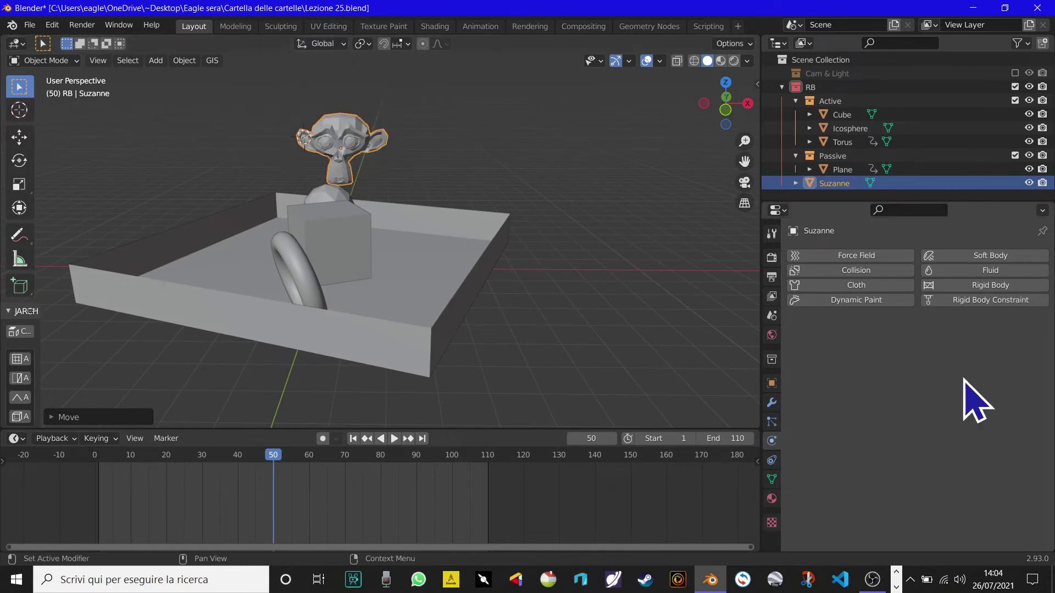
{"action": "left_click", "coordinate": [1014, 288]}
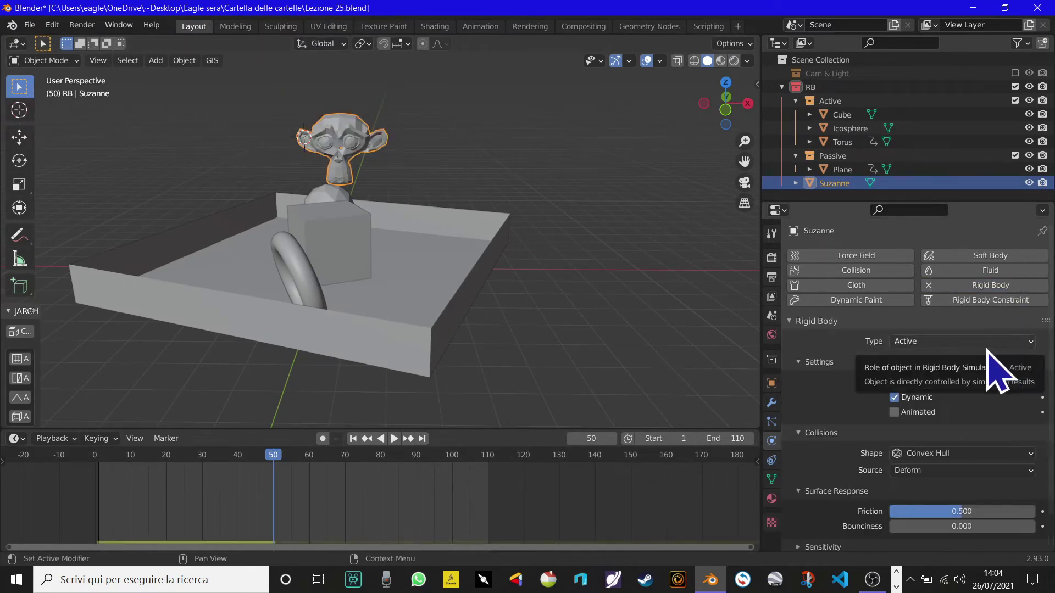
{"action": "scroll", "coordinate": [942, 530], "scroll_direction": "down", "scroll_amount": 1}
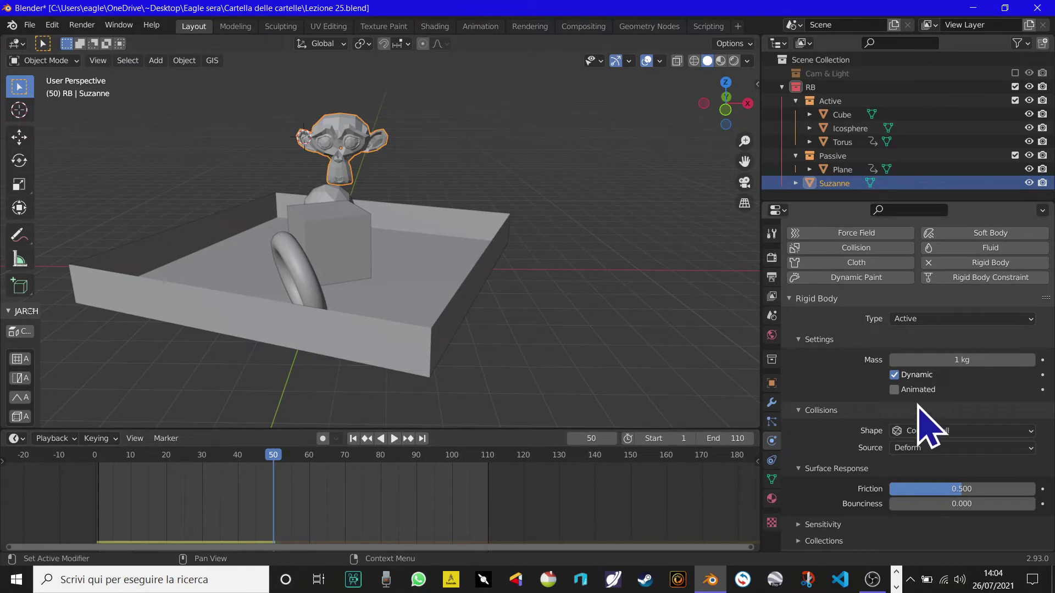
{"action": "left_click", "coordinate": [356, 440]}
{"action": "middle_click_drag", "start_coordinate": [401, 384], "coordinate": [384, 373]}
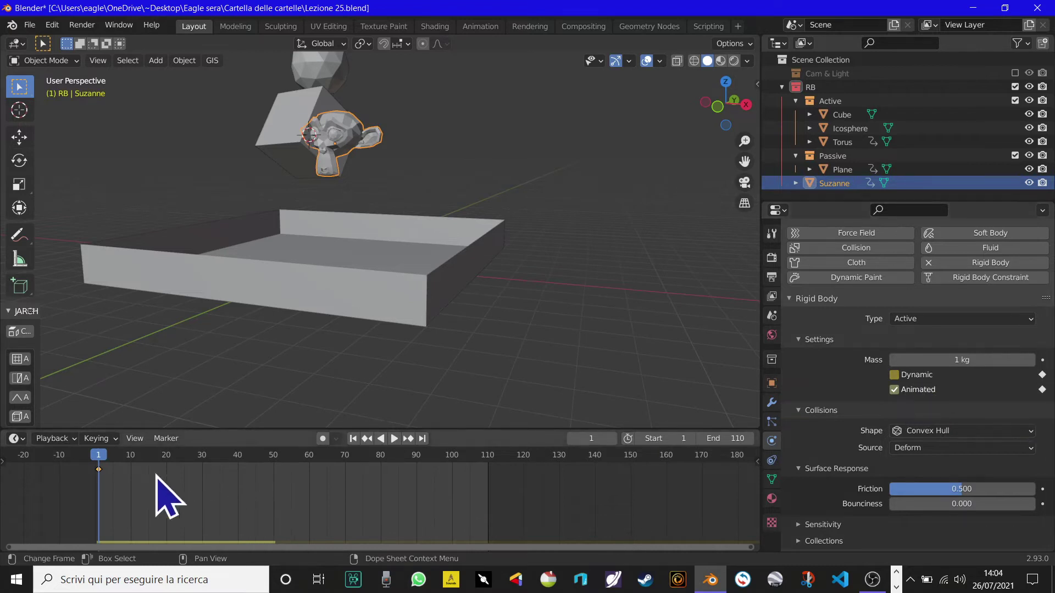
Step: Scrub ahead, then replay the simulation from the first frame to preview the drop
{"action": "mouse_move", "coordinate": [110, 461]}
{"action": "left_mouse_down"}
{"action": "mouse_move", "coordinate": [287, 494]}
{"action": "mouse_move", "coordinate": [266, 494]}
{"action": "left_mouse_up"}
{"action": "key", "text": "shift+Left"}
{"action": "key", "text": "space"}
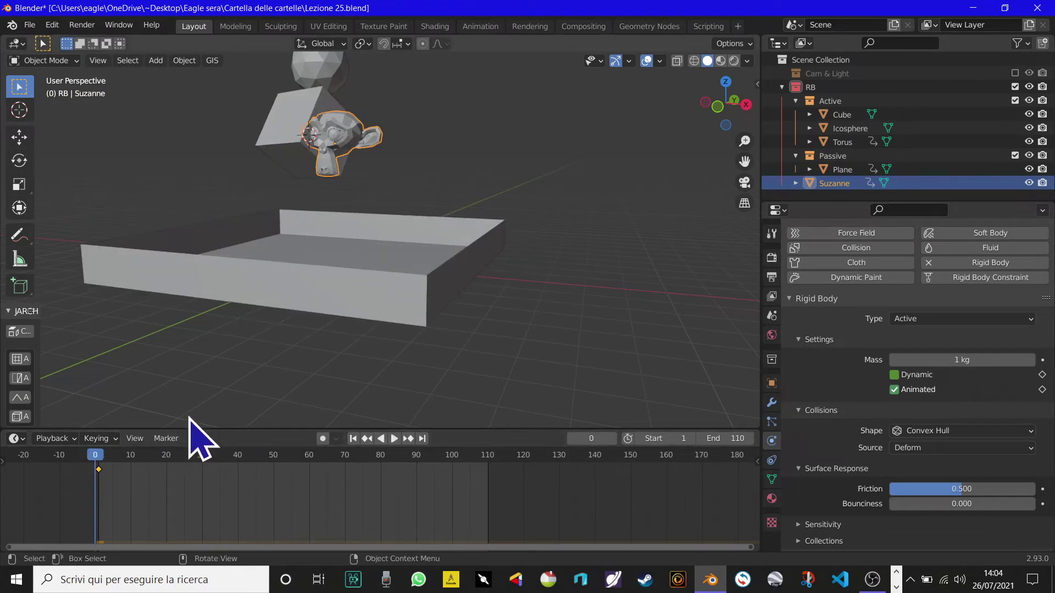
{"action": "mouse_move", "coordinate": [189, 418]}
{"action": "middle_mouse_down"}
{"action": "mouse_move", "coordinate": [293, 381]}
{"action": "mouse_move", "coordinate": [302, 464]}
{"action": "middle_mouse_up"}
{"action": "key", "text": "space"}
{"action": "key", "text": "space"}
{"action": "key", "text": "space"}
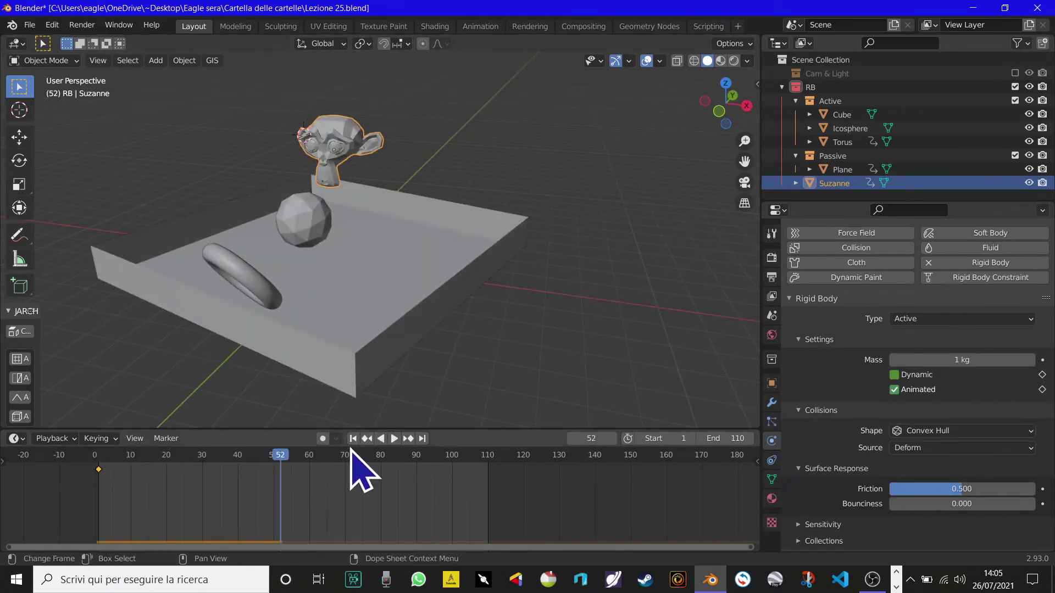
Step: At frame 50, keyframe Suzanne's Dynamic and Animated rigid body settings
{"action": "left_click", "coordinate": [572, 439]}
{"action": "mouse_move", "coordinate": [370, 330]}
{"action": "middle_mouse_down"}
{"action": "mouse_move", "coordinate": [435, 318]}
{"action": "mouse_move", "coordinate": [445, 380]}
{"action": "middle_mouse_up"}
{"action": "scroll", "coordinate": [393, 297], "scroll_direction": "up", "scroll_amount": 2}
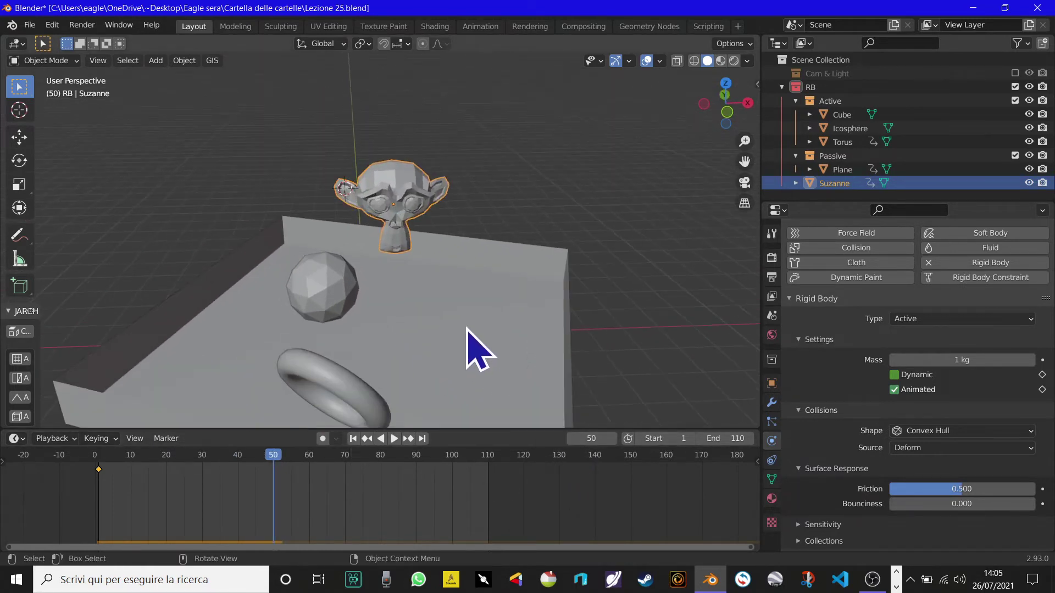
{"action": "scroll", "coordinate": [287, 353], "scroll_direction": "up", "scroll_amount": 2}
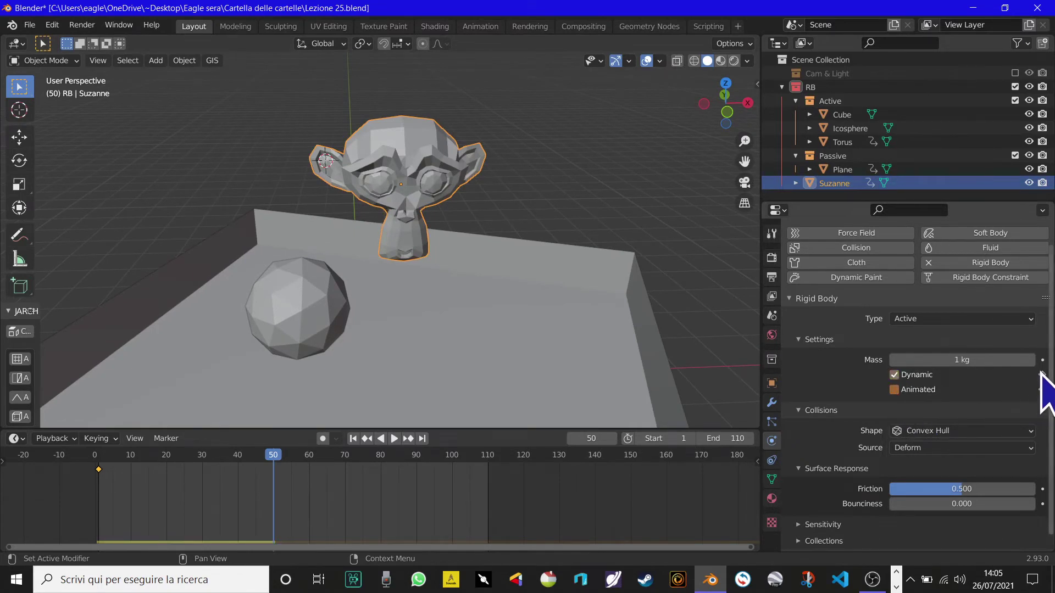
{"action": "right_click", "coordinate": [1041, 379]}
{"action": "left_click", "coordinate": [1028, 384]}
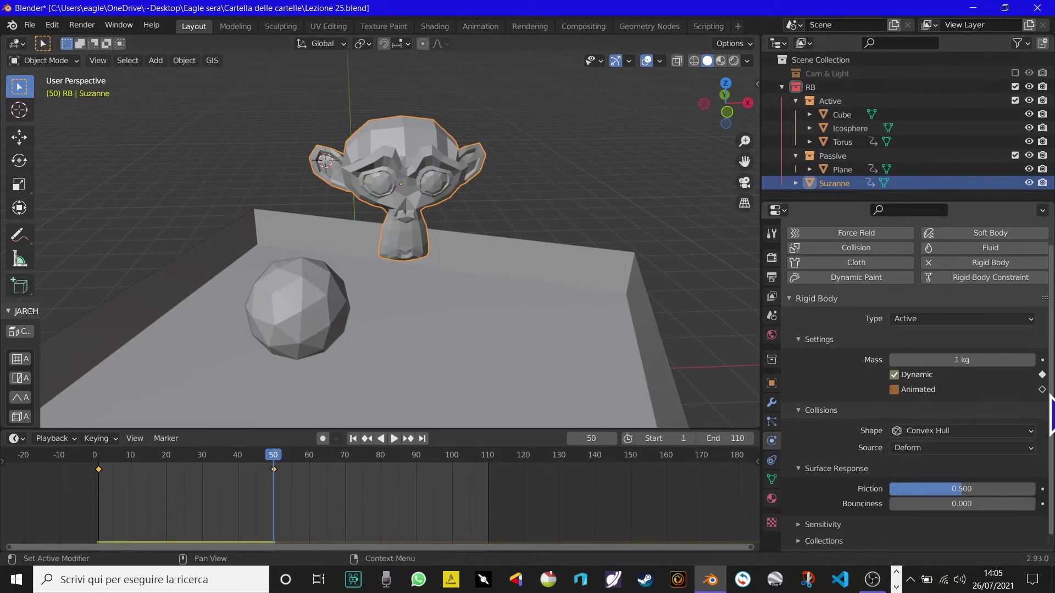
Step: Play from frame 50 to test, return to frame 1, and switch to front orthographic view
{"action": "key", "text": "space"}
{"action": "middle_click_drag", "start_coordinate": [278, 353], "coordinate": [283, 313]}
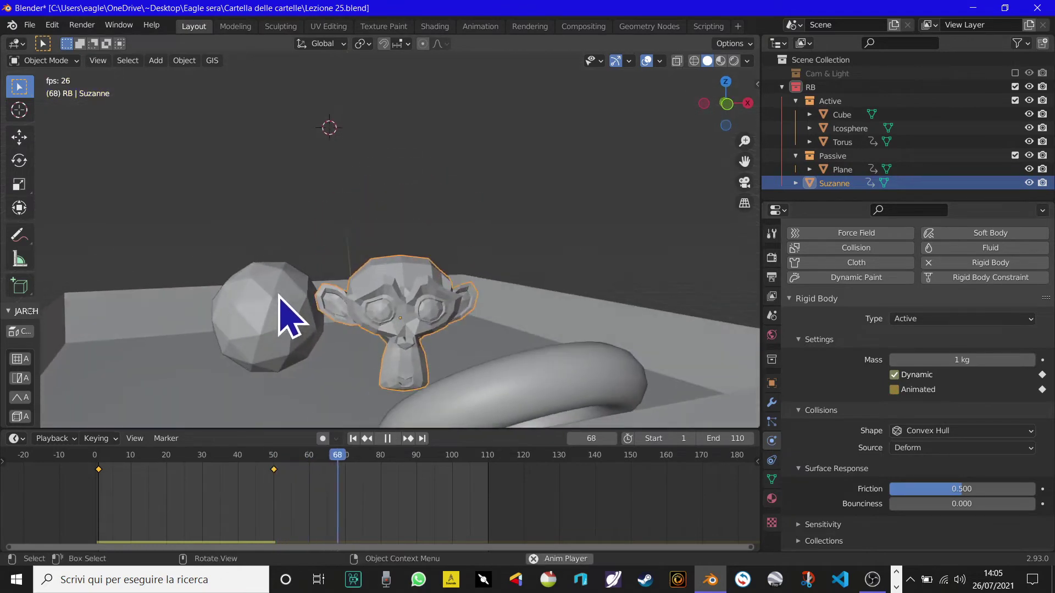
{"action": "key", "text": "Escape"}
{"action": "middle_click_drag", "start_coordinate": [357, 423], "coordinate": [383, 419]}
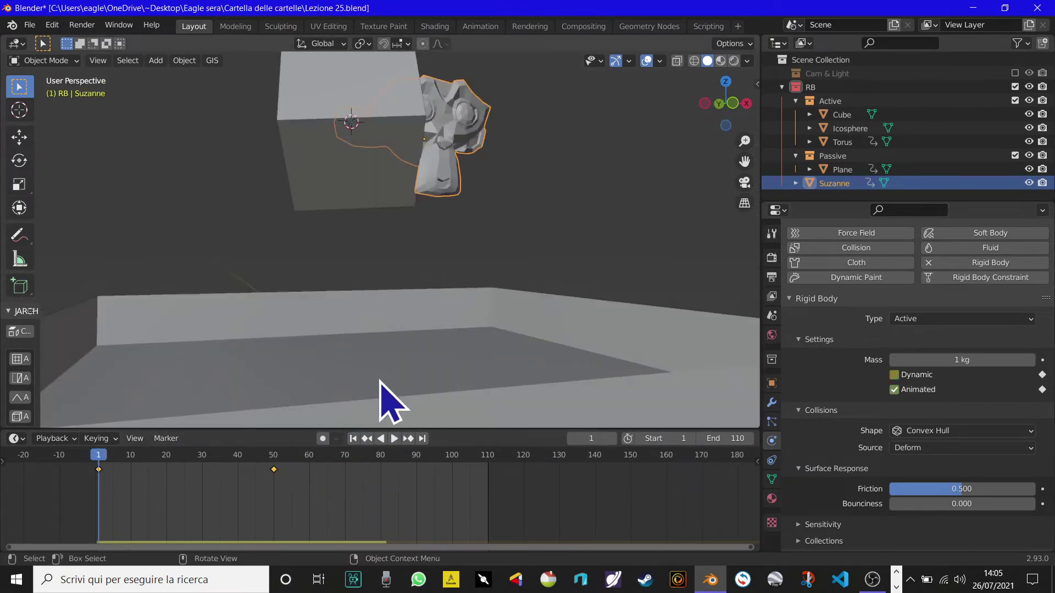
{"action": "middle_click_drag", "start_coordinate": [376, 364], "coordinate": [322, 382]}
{"action": "scroll", "coordinate": [344, 382], "scroll_direction": "down", "scroll_amount": 2}
{"action": "scroll", "coordinate": [344, 381], "scroll_direction": "down", "scroll_amount": 3}
{"action": "scroll", "coordinate": [324, 382], "scroll_direction": "up", "scroll_amount": 2}
{"action": "mouse_move", "coordinate": [406, 245]}
{"action": "middle_mouse_down"}
{"action": "mouse_move", "coordinate": [372, 346]}
{"action": "mouse_move", "coordinate": [358, 306]}
{"action": "mouse_move", "coordinate": [394, 236]}
{"action": "mouse_move", "coordinate": [361, 235]}
{"action": "middle_mouse_up"}
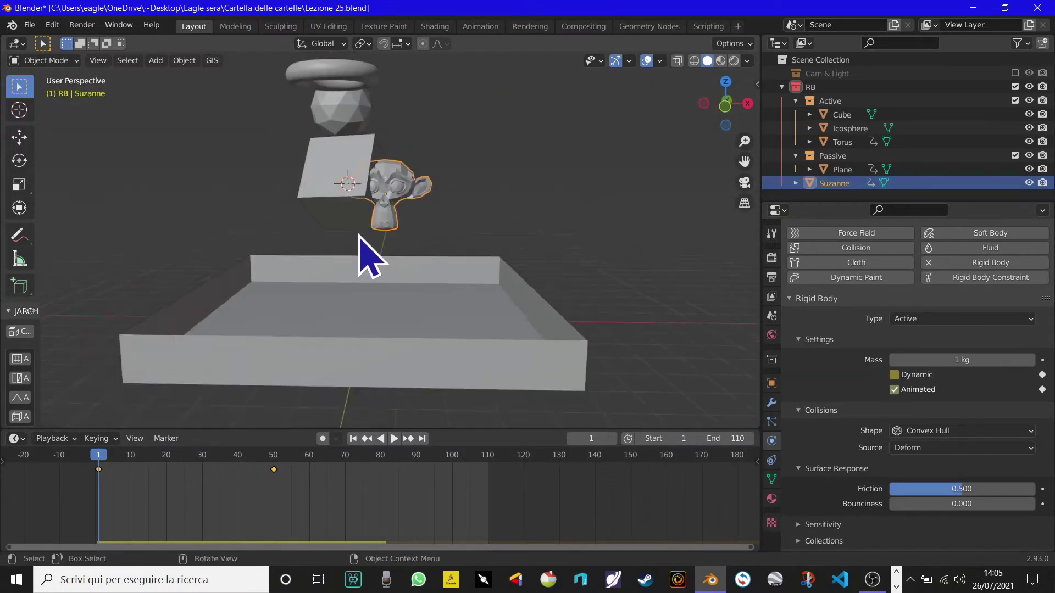
{"action": "scroll", "coordinate": [358, 236], "scroll_direction": "up", "scroll_amount": 3}
{"action": "left_click", "coordinate": [722, 108]}
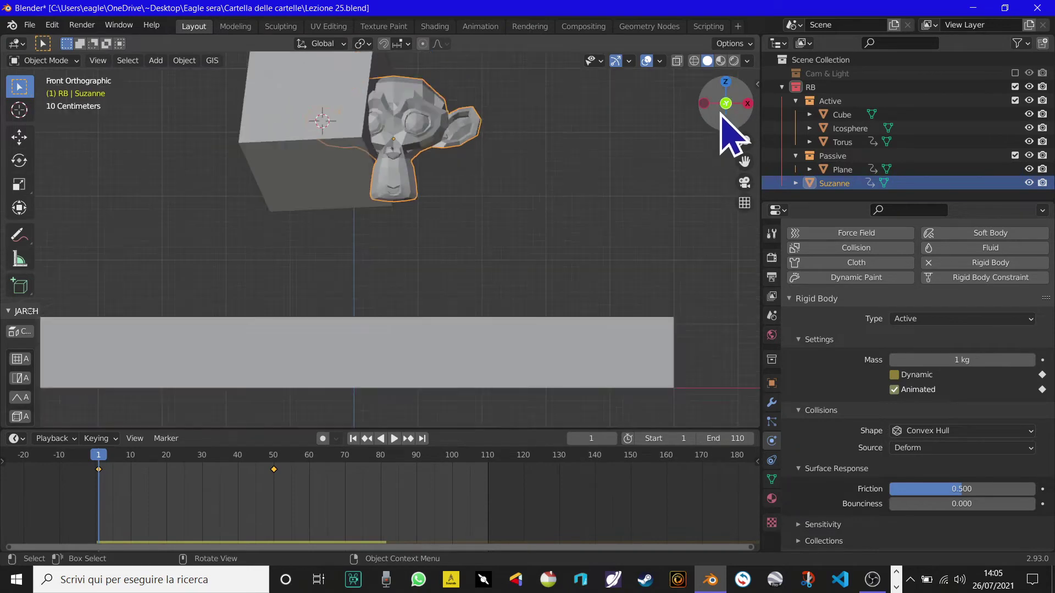
Step: Pan to show the icosphere and check Suzanne's location, rotation and scale values
{"action": "scroll", "coordinate": [336, 222], "scroll_direction": "up", "scroll_amount": 2}
{"action": "middle_click_drag", "start_coordinate": [337, 221], "coordinate": [358, 412], "text": "shift"}
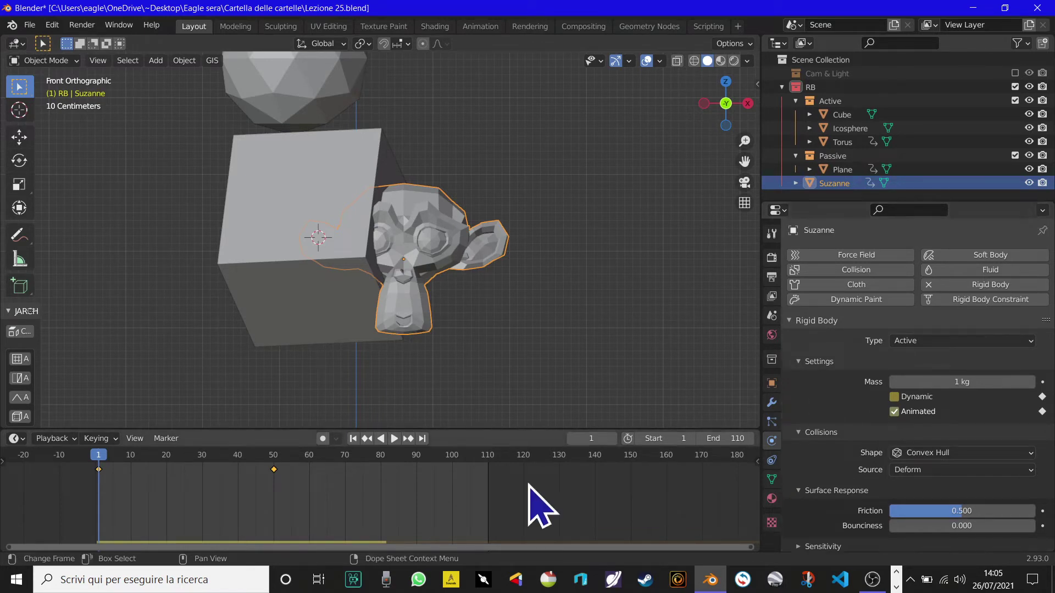
{"action": "left_click", "coordinate": [771, 384]}
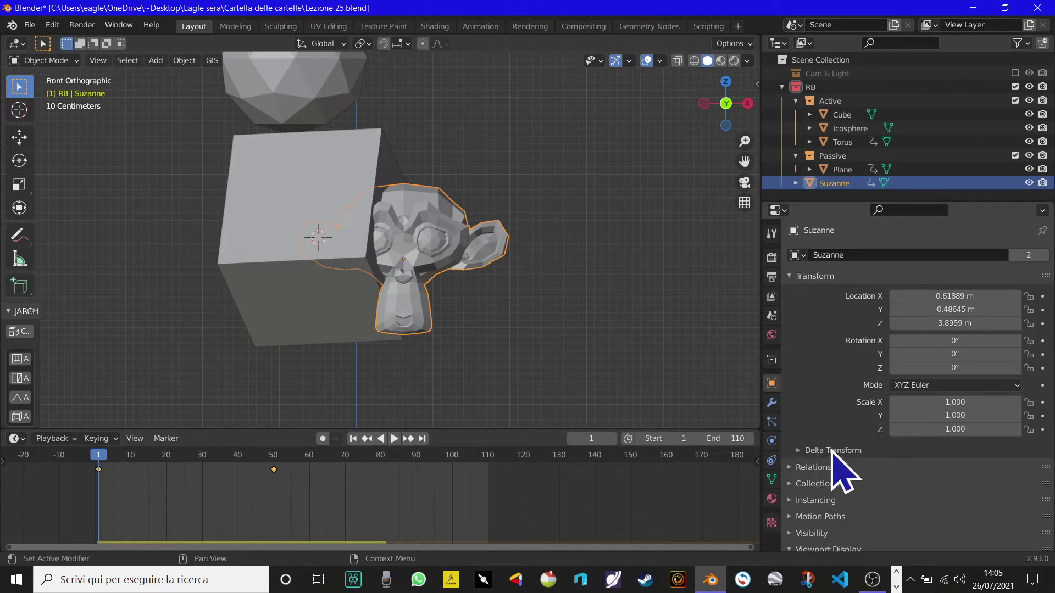
{"action": "left_click", "coordinate": [769, 440]}
Step: In front view, scale the cube to about 0.68 and move it roughly 0.4 m left
{"action": "left_click", "coordinate": [315, 304]}
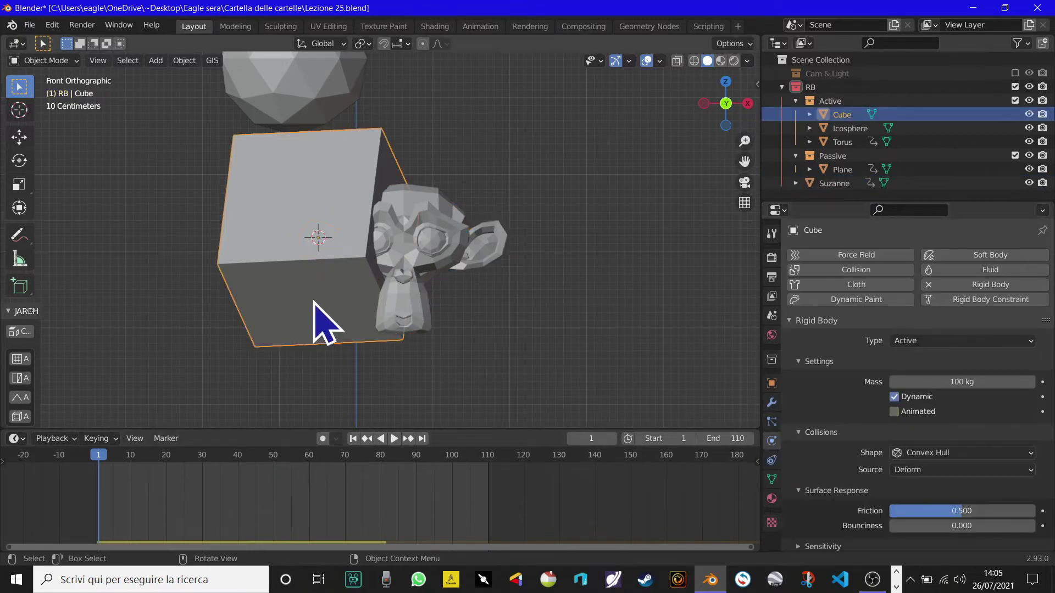
{"action": "scroll", "coordinate": [313, 302], "scroll_direction": "down", "scroll_amount": 2}
{"action": "scroll", "coordinate": [313, 303], "scroll_direction": "down", "scroll_amount": 3}
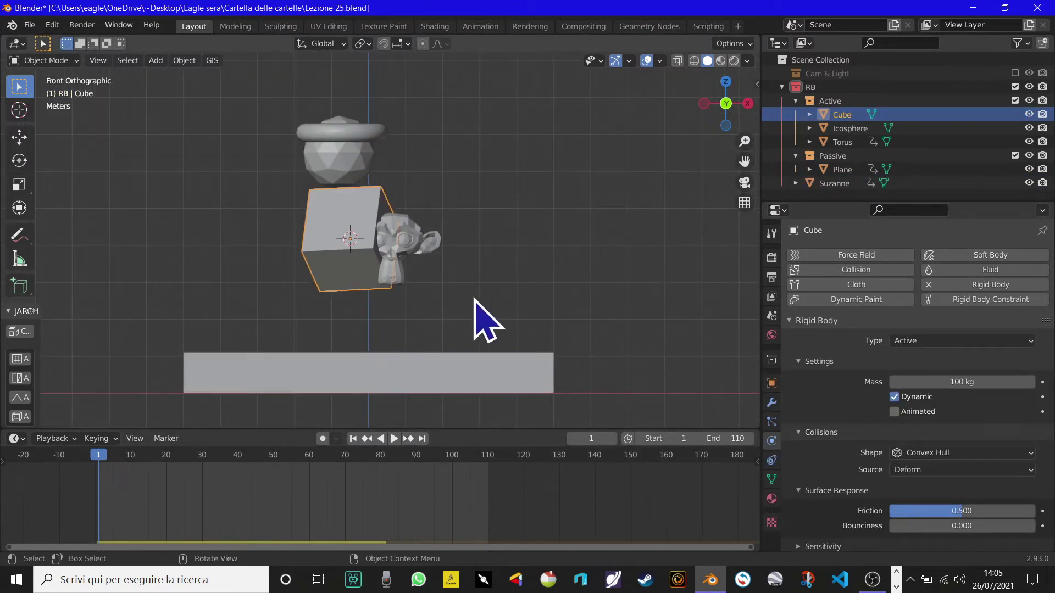
{"action": "middle_click_drag", "start_coordinate": [456, 301], "coordinate": [452, 299]}
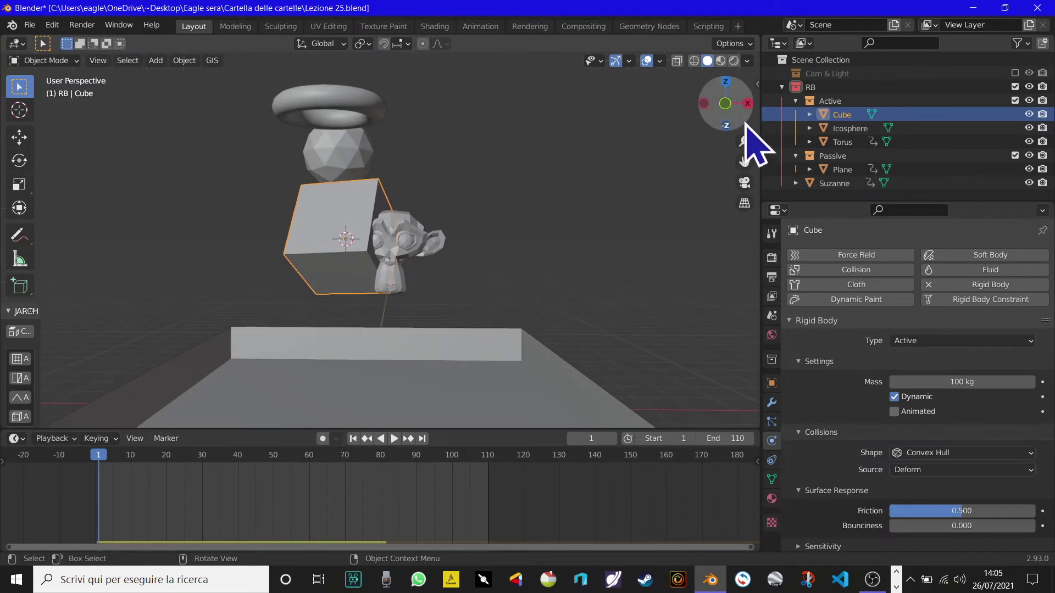
{"action": "left_click", "coordinate": [723, 107]}
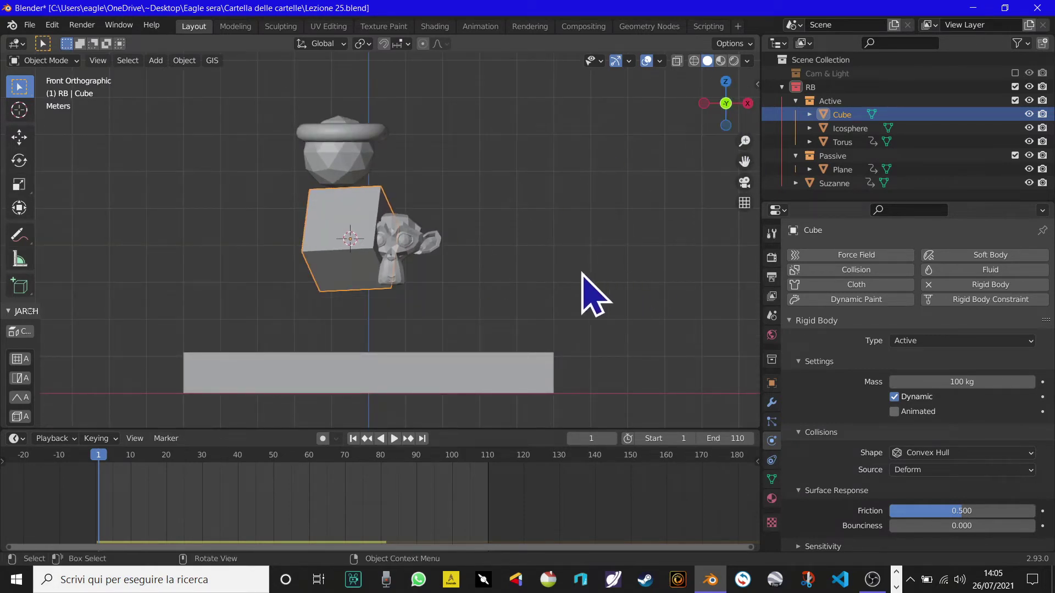
{"action": "key", "text": "s"}
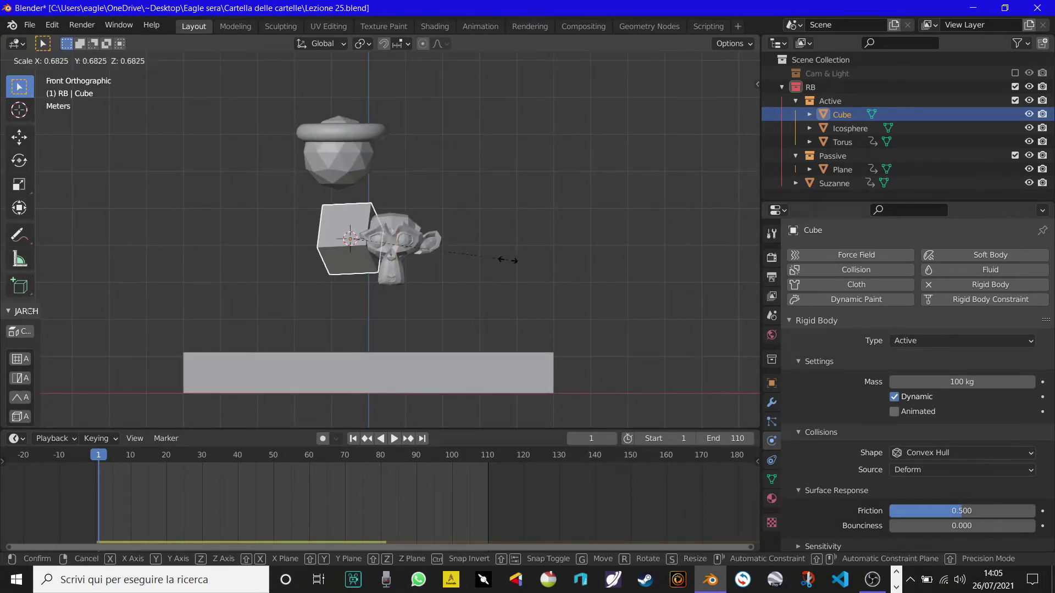
{"action": "left_click", "coordinate": [507, 260]}
{"action": "key", "text": "g"}
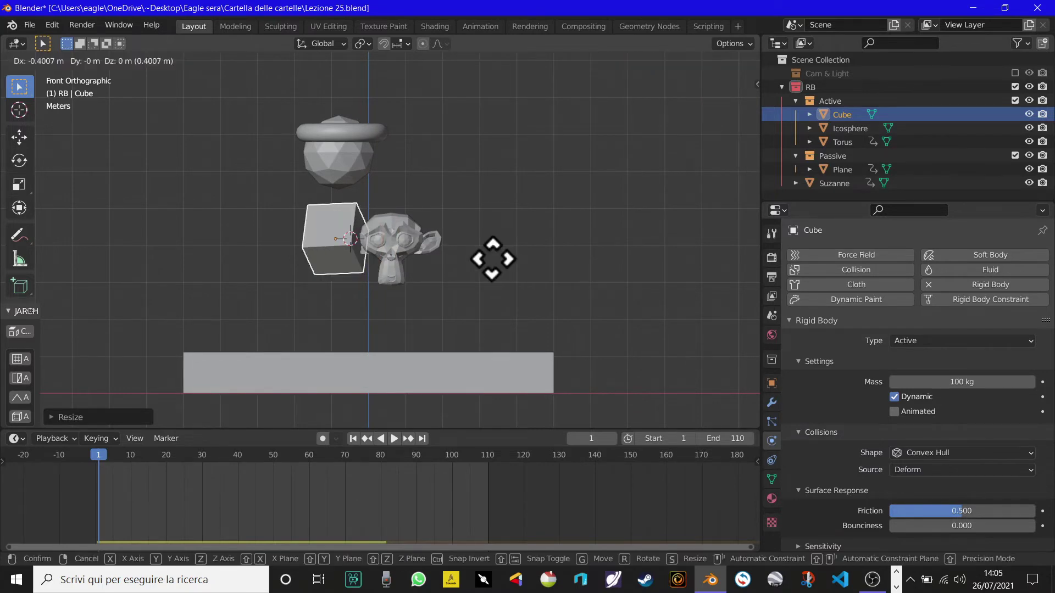
{"action": "left_click", "coordinate": [465, 262]}
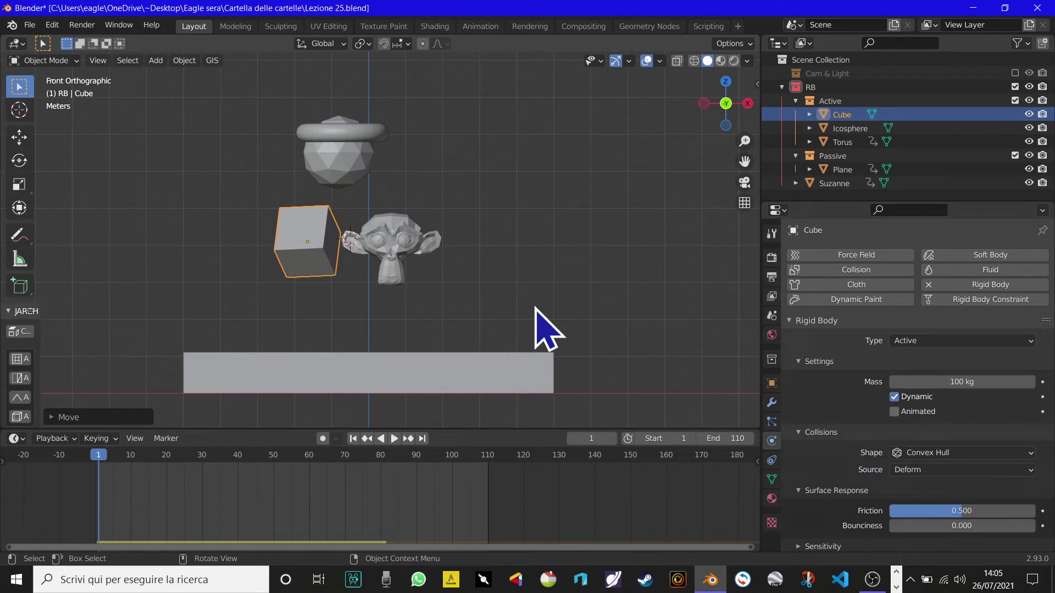
Step: Replay the drop twice to test the new cube placement, then rewind to frame 1
{"action": "key", "text": "space"}
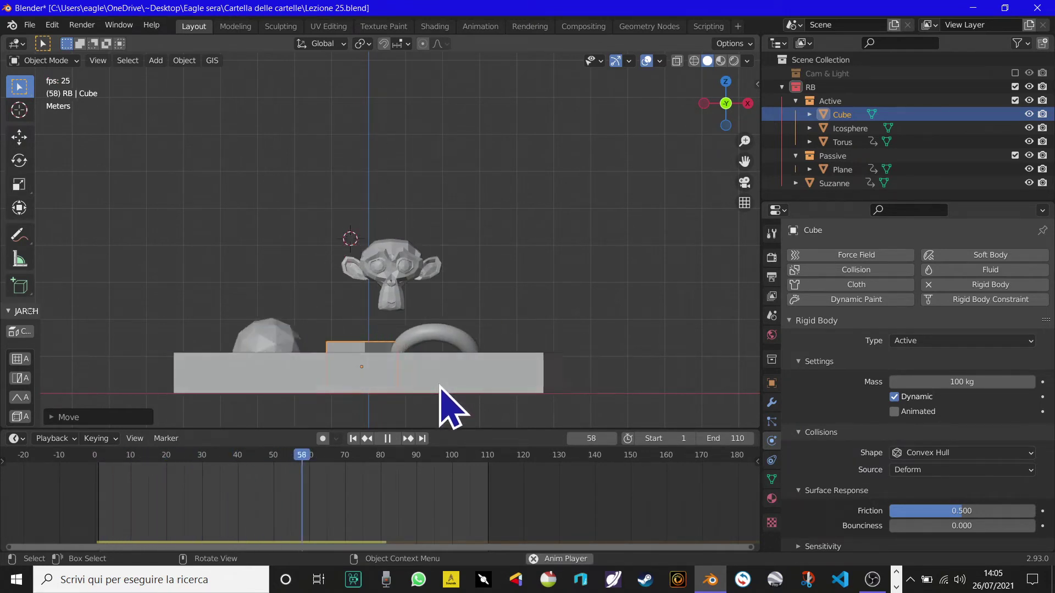
{"action": "key", "text": "space"}
{"action": "mouse_move", "coordinate": [429, 417]}
{"action": "middle_mouse_down"}
{"action": "mouse_move", "coordinate": [348, 64]}
{"action": "mouse_move", "coordinate": [353, 424]}
{"action": "middle_mouse_up"}
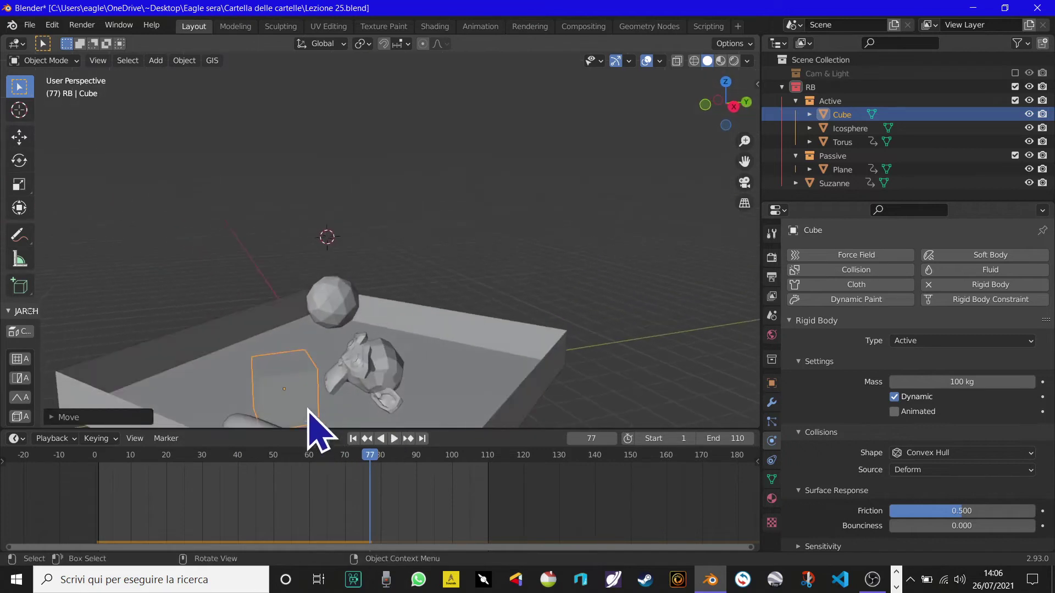
{"action": "key", "text": "shift+Left"}
{"action": "key", "text": "space"}
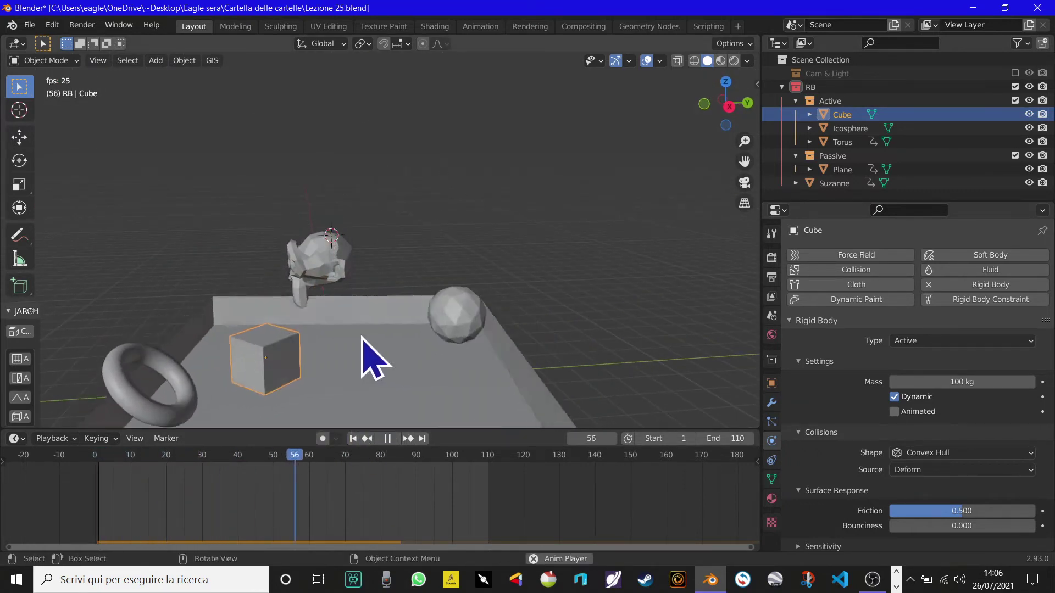
{"action": "middle_click_drag", "start_coordinate": [365, 354], "coordinate": [365, 435]}
{"action": "key", "text": "space"}
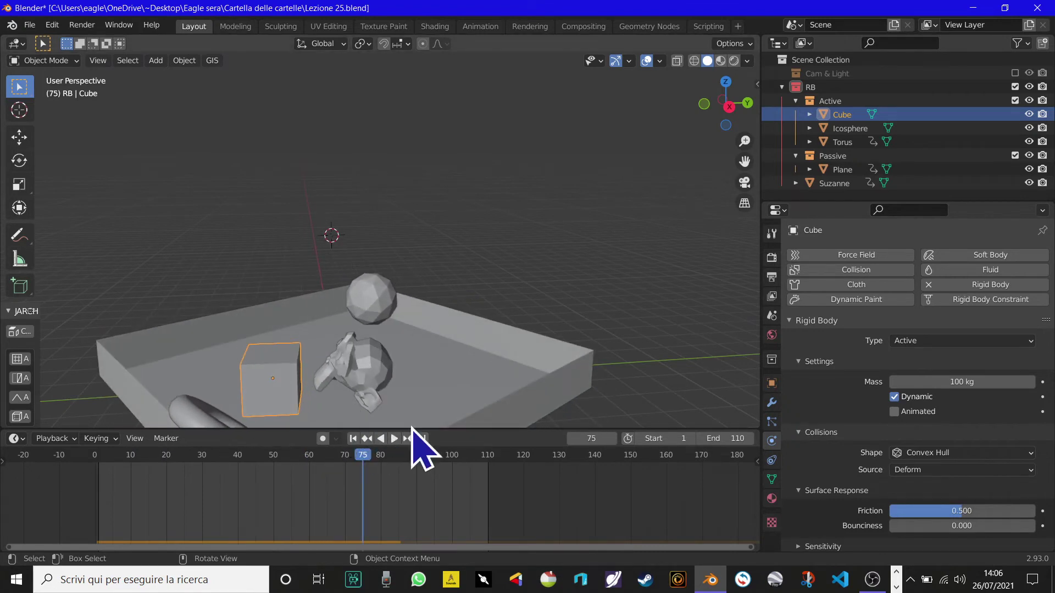
{"action": "mouse_move", "coordinate": [413, 417]}
{"action": "middle_mouse_down"}
{"action": "mouse_move", "coordinate": [464, 358]}
{"action": "mouse_move", "coordinate": [367, 444]}
{"action": "middle_mouse_up"}
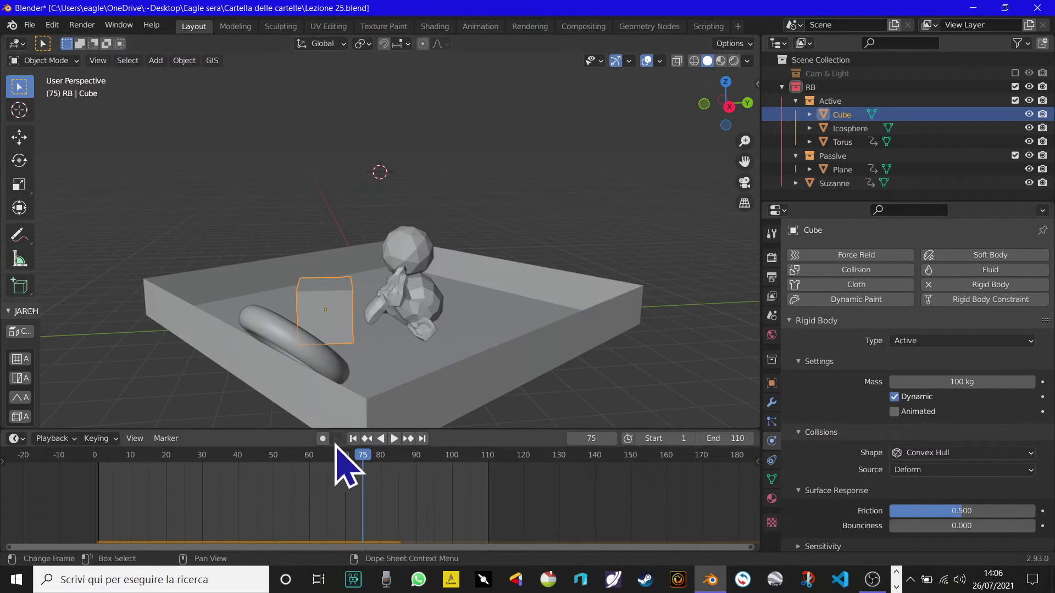
{"action": "left_click", "coordinate": [352, 438]}
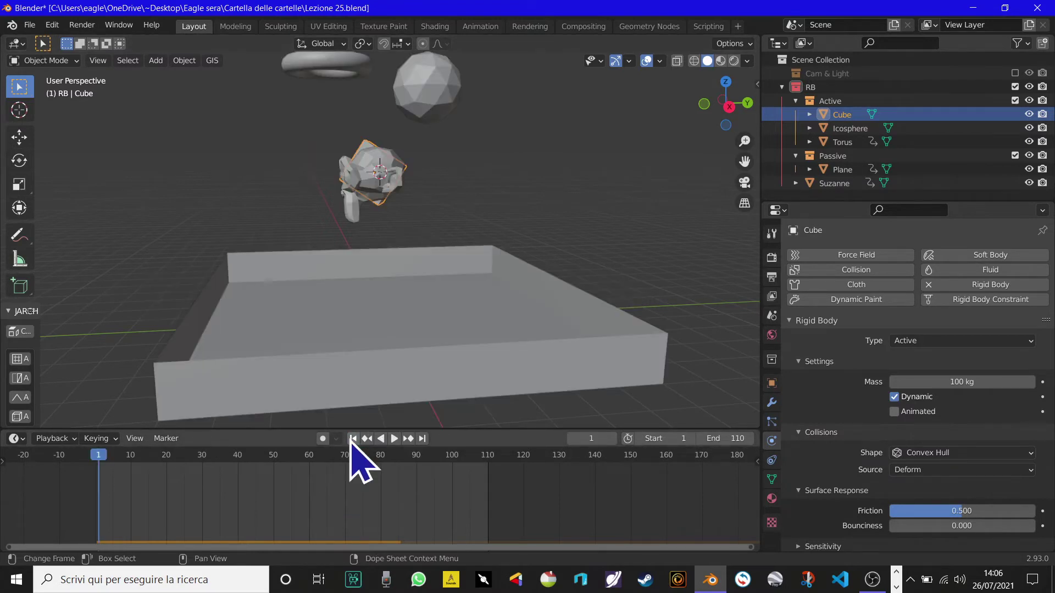
Step: Move Suzanne to a new starting spot and play the simulation from a top-down view
{"action": "left_click", "coordinate": [351, 205]}
{"action": "key", "text": "g"}
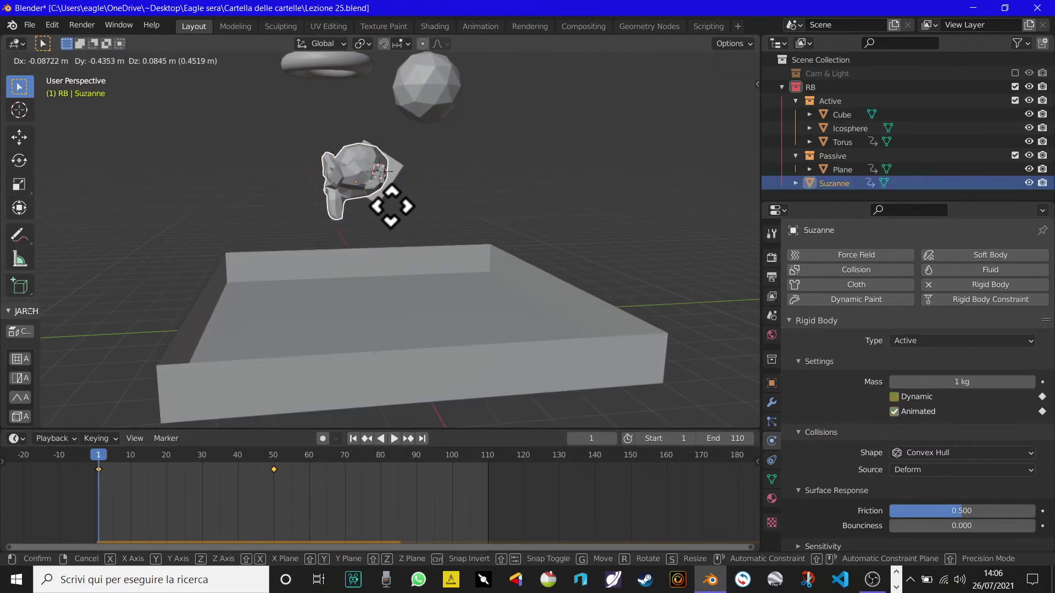
{"action": "left_click", "coordinate": [363, 205]}
{"action": "mouse_move", "coordinate": [362, 204]}
{"action": "middle_mouse_down"}
{"action": "mouse_move", "coordinate": [448, 292]}
{"action": "mouse_move", "coordinate": [436, 236]}
{"action": "mouse_move", "coordinate": [341, 259]}
{"action": "mouse_move", "coordinate": [365, 294]}
{"action": "mouse_move", "coordinate": [354, 299]}
{"action": "mouse_move", "coordinate": [423, 318]}
{"action": "mouse_move", "coordinate": [453, 301]}
{"action": "mouse_move", "coordinate": [347, 304]}
{"action": "mouse_move", "coordinate": [348, 313]}
{"action": "mouse_move", "coordinate": [292, 299]}
{"action": "mouse_move", "coordinate": [174, 301]}
{"action": "mouse_move", "coordinate": [359, 310]}
{"action": "mouse_move", "coordinate": [190, 325]}
{"action": "mouse_move", "coordinate": [461, 332]}
{"action": "mouse_move", "coordinate": [426, 357]}
{"action": "mouse_move", "coordinate": [358, 357]}
{"action": "mouse_move", "coordinate": [400, 276]}
{"action": "mouse_move", "coordinate": [358, 228]}
{"action": "middle_mouse_up"}
{"action": "key", "text": "space"}
{"action": "key", "text": "space"}
Step: Add a Subdivision Surface modifier to Suzanne and apply it permanently to the mesh
{"action": "right_click", "coordinate": [394, 210]}
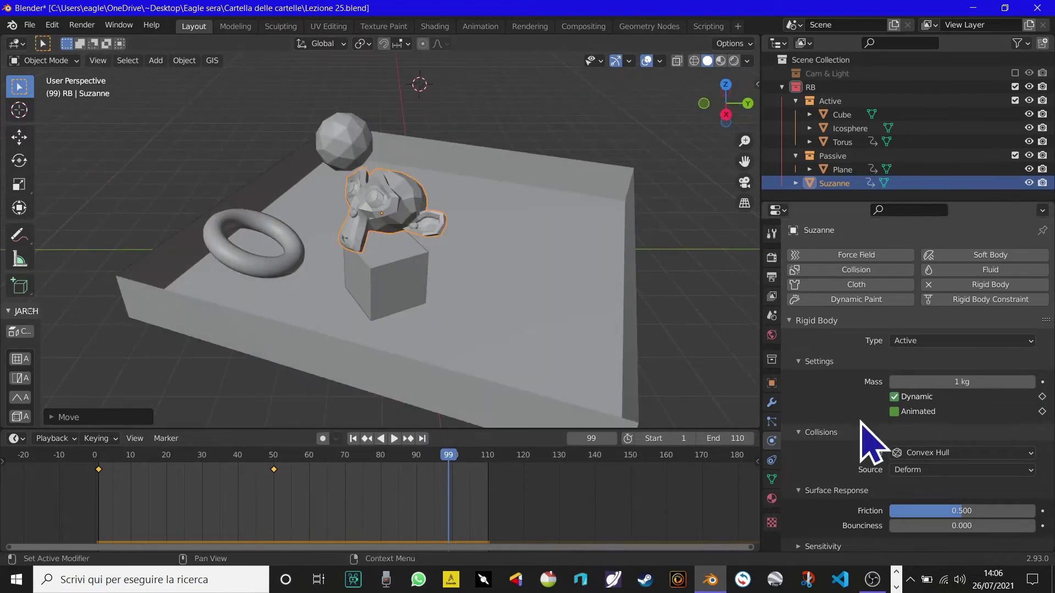
{"action": "left_click", "coordinate": [772, 403]}
{"action": "left_click", "coordinate": [928, 257]}
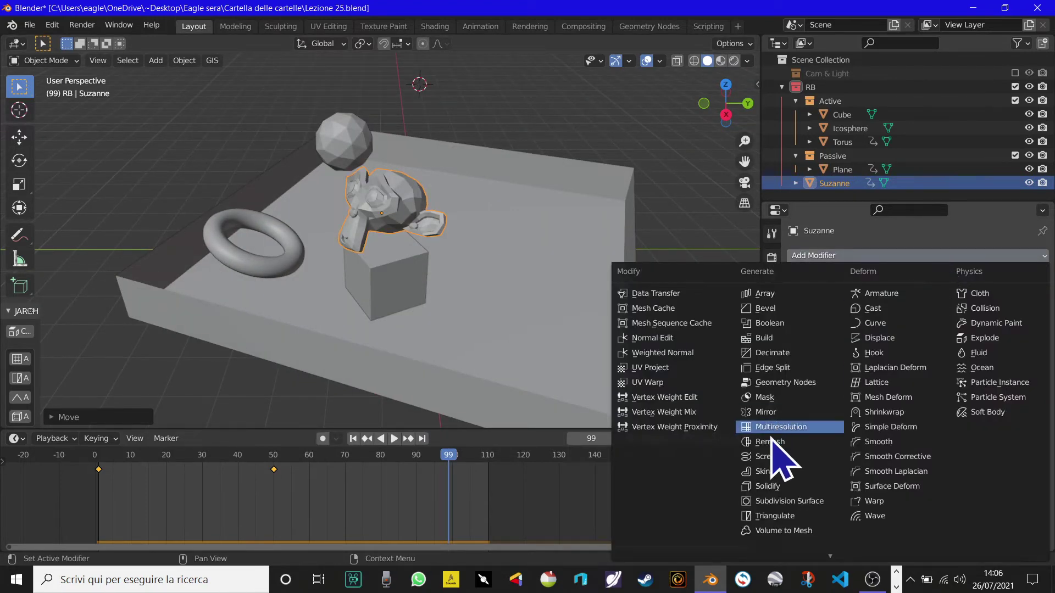
{"action": "left_click", "coordinate": [791, 502]}
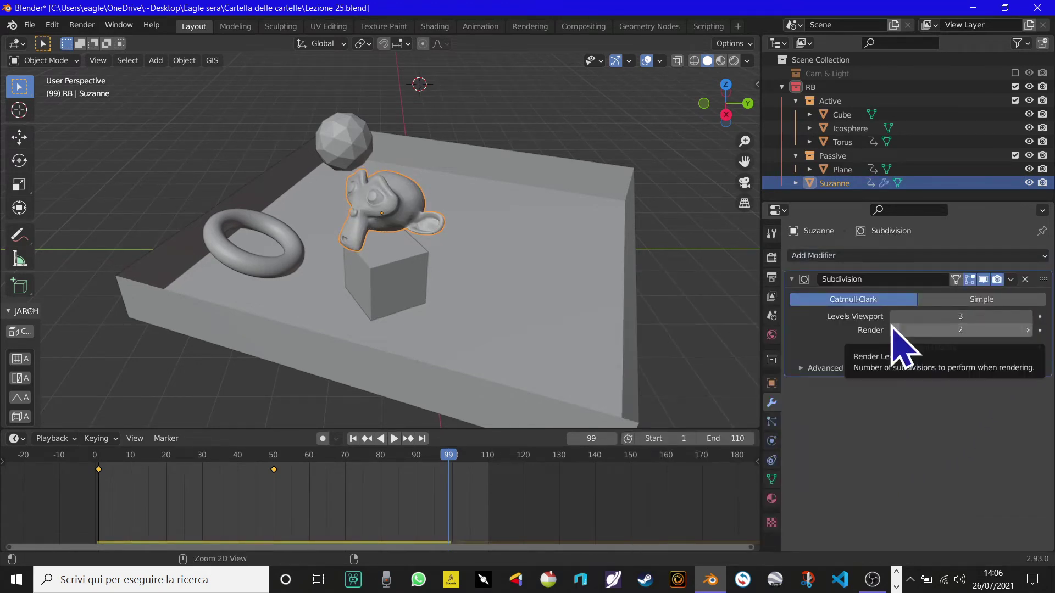
{"action": "key", "text": "ctrl+a"}
{"action": "mouse_move", "coordinate": [412, 324]}
{"action": "middle_mouse_down"}
{"action": "mouse_move", "coordinate": [431, 287]}
{"action": "mouse_move", "coordinate": [451, 352]}
{"action": "middle_mouse_up"}
{"action": "left_click", "coordinate": [771, 440]}
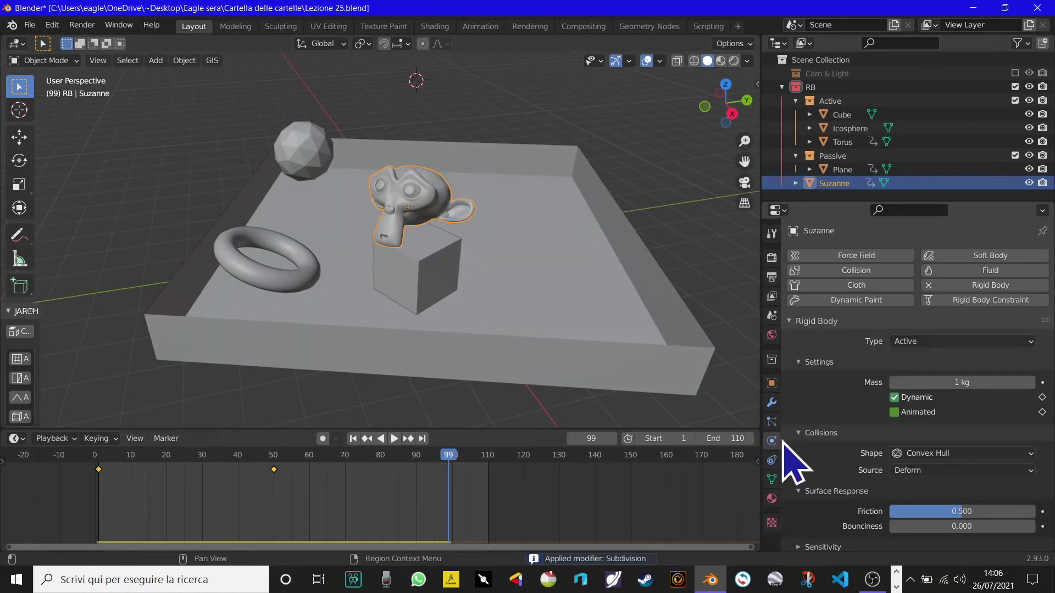
{"action": "left_click", "coordinate": [895, 412]}
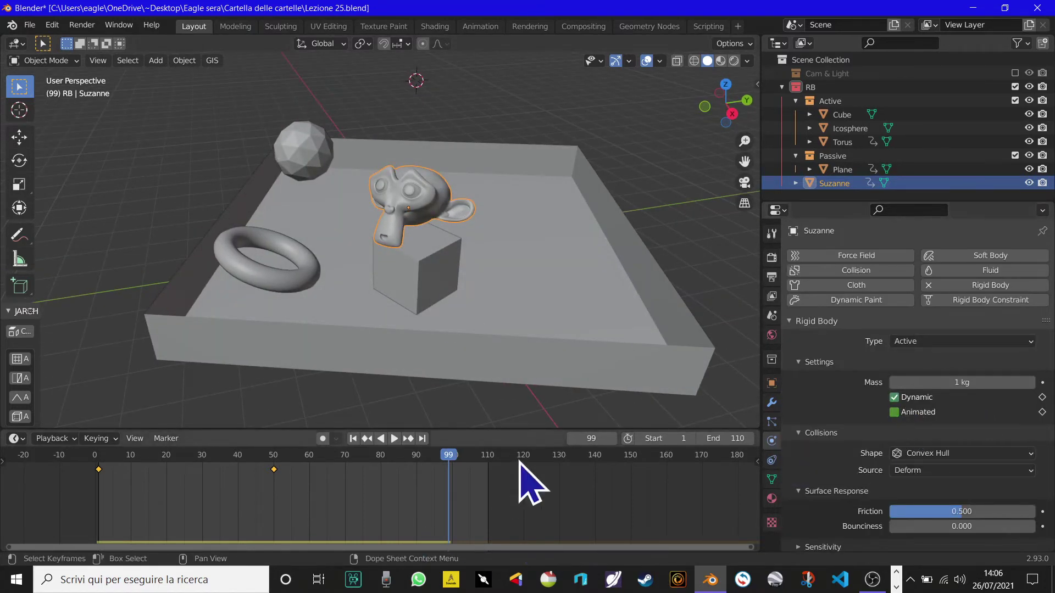
Step: Scrub back to frame 45, orbit to a low side view, then reset to frame 1
{"action": "left_click_drag", "start_coordinate": [468, 483], "coordinate": [255, 500]}
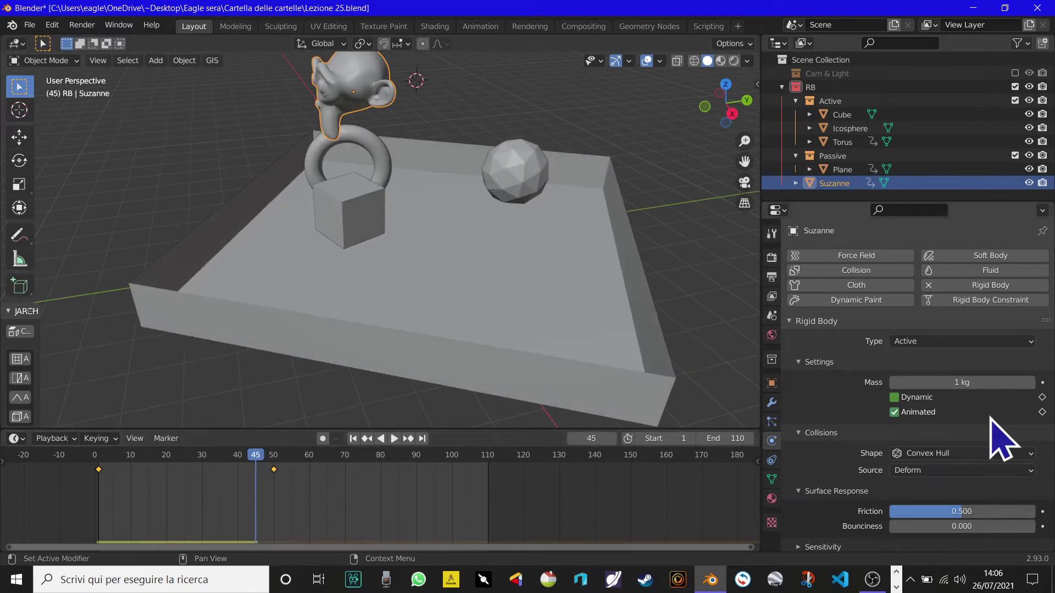
{"action": "mouse_move", "coordinate": [753, 423]}
{"action": "middle_mouse_down"}
{"action": "mouse_move", "coordinate": [617, 357]}
{"action": "mouse_move", "coordinate": [744, 424]}
{"action": "mouse_move", "coordinate": [565, 365]}
{"action": "mouse_move", "coordinate": [572, 346]}
{"action": "middle_mouse_up"}
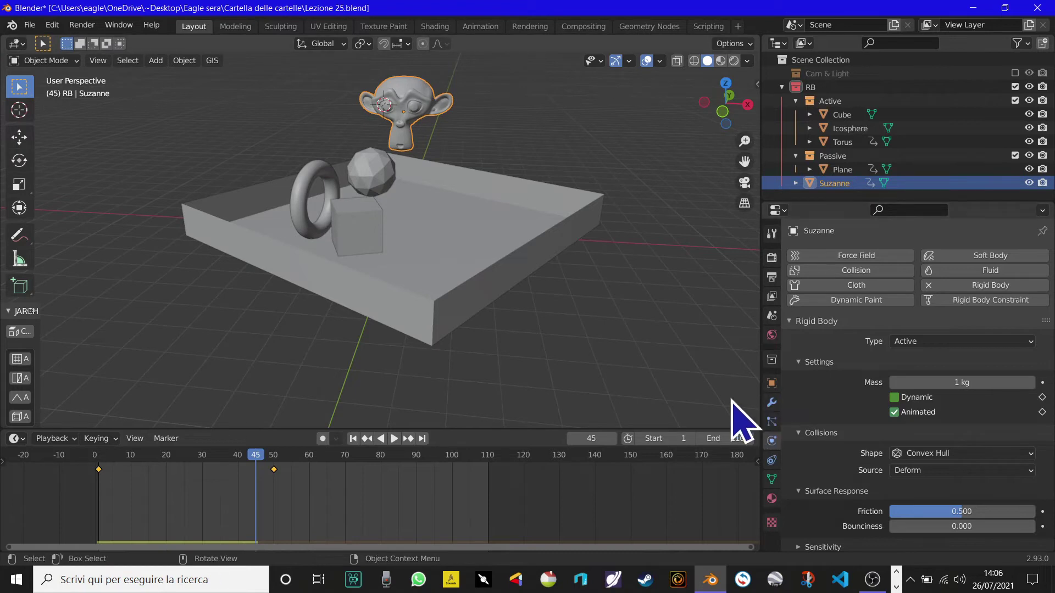
{"action": "middle_click_drag", "start_coordinate": [732, 401], "coordinate": [468, 324]}
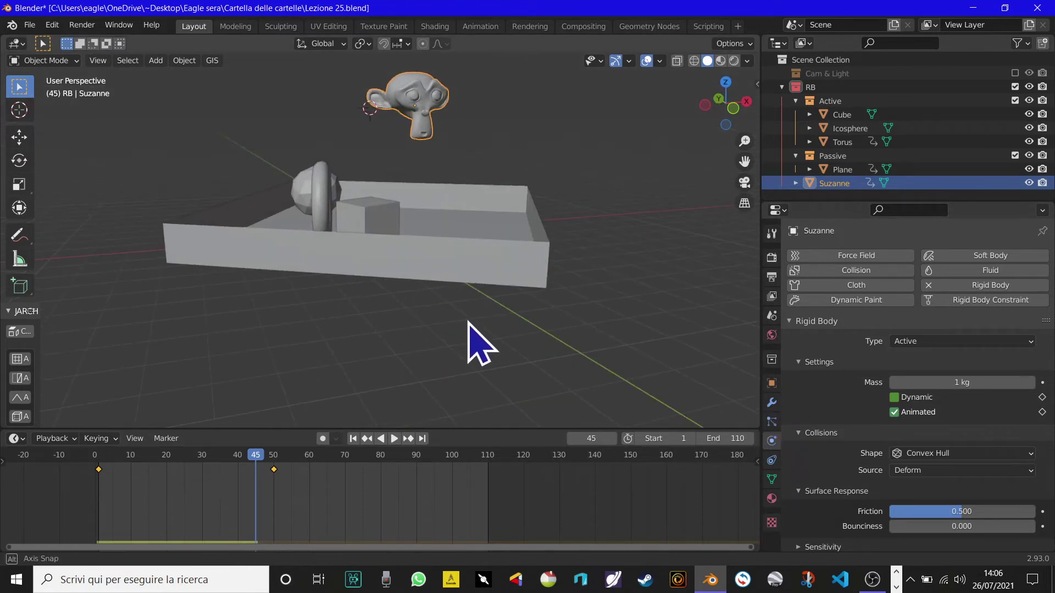
{"action": "left_click", "coordinate": [353, 439]}
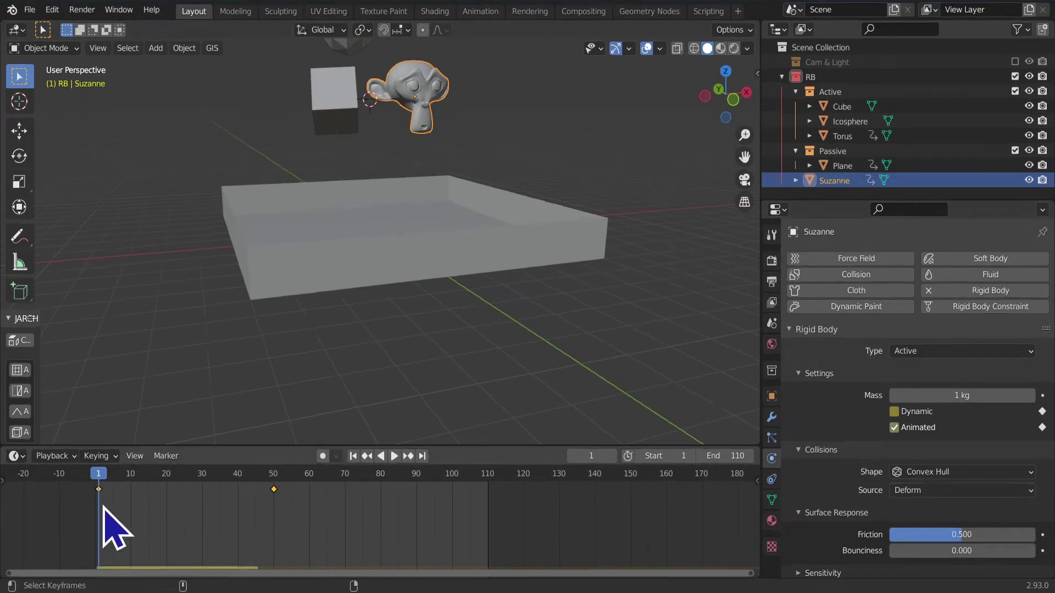
Step: Go fullscreen and watch the drop from orbiting higher views, then stop playback
{"action": "key", "text": "alt+F11"}
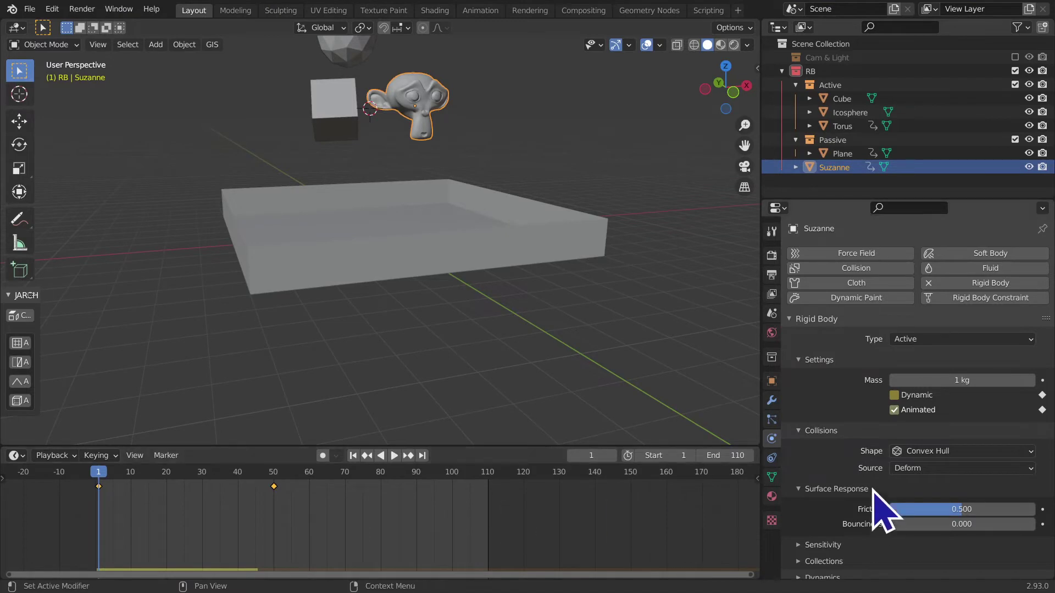
{"action": "mouse_move", "coordinate": [483, 383]}
{"action": "middle_mouse_down"}
{"action": "mouse_move", "coordinate": [432, 388]}
{"action": "mouse_move", "coordinate": [714, 382]}
{"action": "middle_mouse_up"}
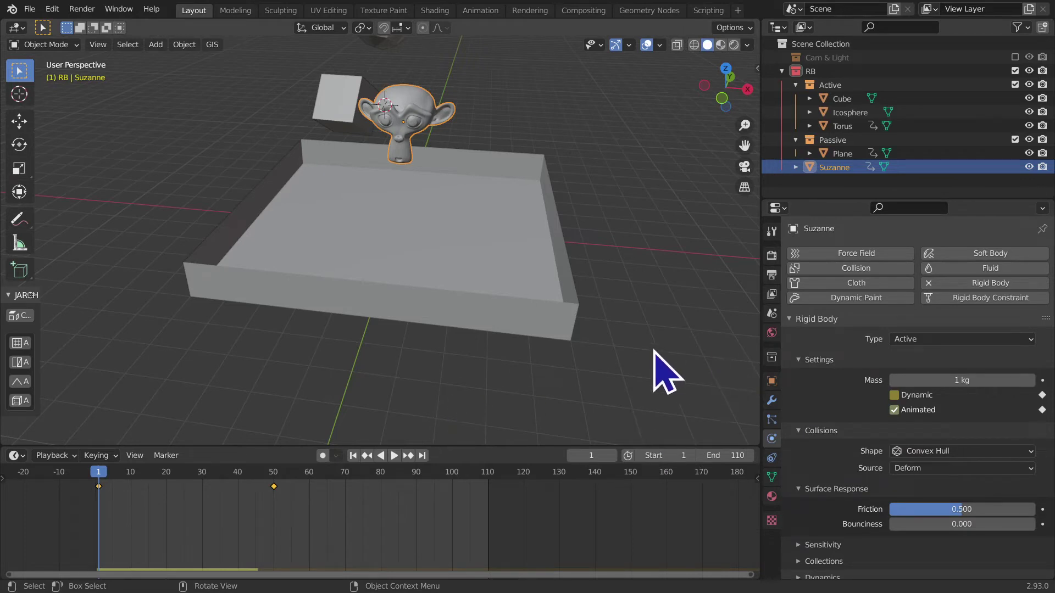
{"action": "middle_click_drag", "start_coordinate": [541, 404], "coordinate": [412, 385]}
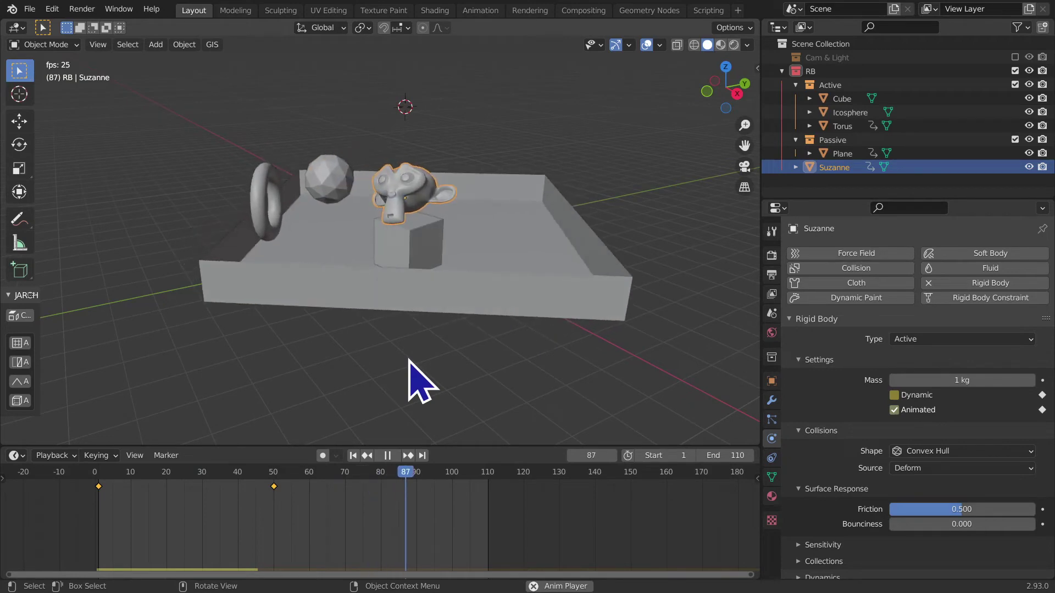
{"action": "left_click", "coordinate": [387, 456]}
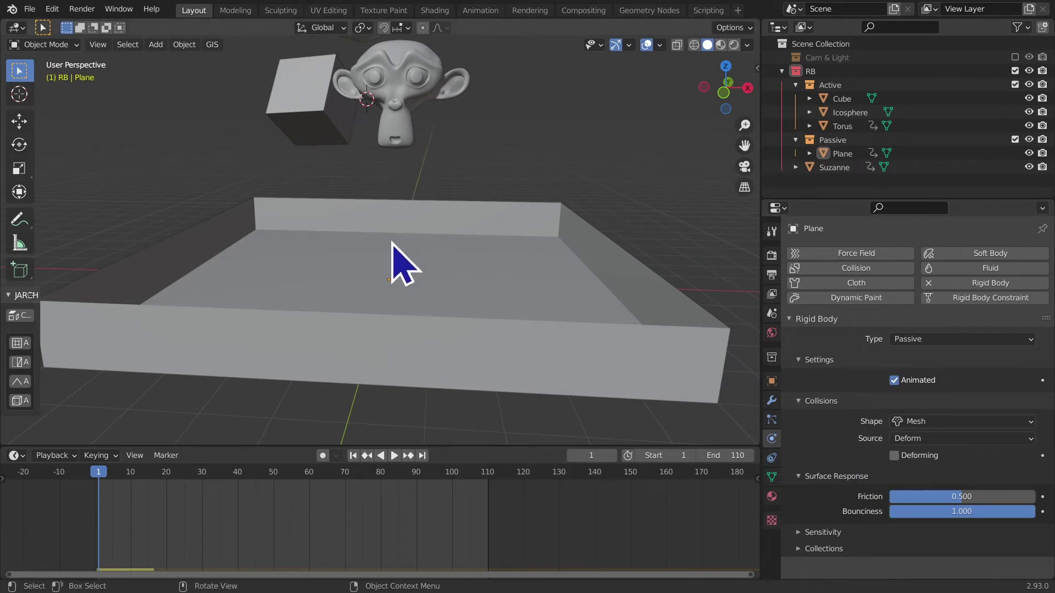
Step: Replay the drop from frame 0 and stop it at frame 67
{"action": "mouse_move", "coordinate": [126, 480]}
{"action": "left_mouse_down"}
{"action": "mouse_move", "coordinate": [194, 502]}
{"action": "mouse_move", "coordinate": [401, 523]}
{"action": "mouse_move", "coordinate": [94, 537]}
{"action": "left_mouse_up"}
{"action": "key", "text": "space"}
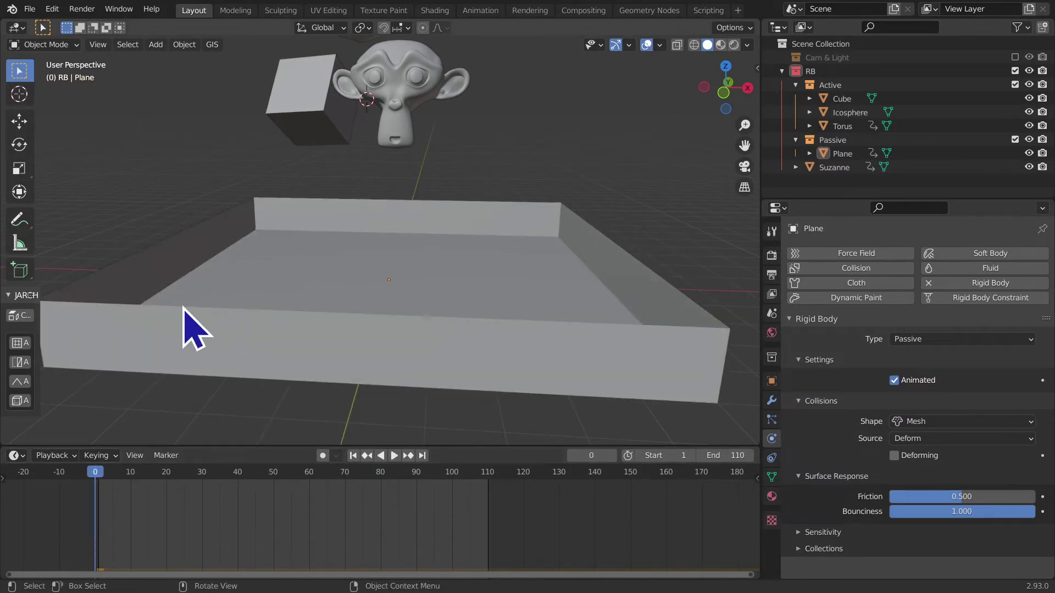
{"action": "key", "text": "space"}
{"action": "mouse_move", "coordinate": [753, 426]}
{"action": "middle_mouse_down"}
{"action": "mouse_move", "coordinate": [372, 383]}
{"action": "mouse_move", "coordinate": [423, 362]}
{"action": "mouse_move", "coordinate": [390, 353]}
{"action": "middle_mouse_up"}
{"action": "key", "text": "space"}
Step: Zoom in on the cube and Suzanne at frame 67, selecting each in turn
{"action": "left_click", "coordinate": [347, 255]}
{"action": "mouse_move", "coordinate": [347, 255]}
{"action": "middle_mouse_down"}
{"action": "mouse_move", "coordinate": [424, 372]}
{"action": "mouse_move", "coordinate": [541, 318]}
{"action": "mouse_move", "coordinate": [537, 295]}
{"action": "mouse_move", "coordinate": [465, 229]}
{"action": "mouse_move", "coordinate": [451, 196]}
{"action": "mouse_move", "coordinate": [381, 224]}
{"action": "mouse_move", "coordinate": [414, 193]}
{"action": "mouse_move", "coordinate": [452, 242]}
{"action": "mouse_move", "coordinate": [533, 259]}
{"action": "mouse_move", "coordinate": [522, 294]}
{"action": "mouse_move", "coordinate": [565, 247]}
{"action": "mouse_move", "coordinate": [519, 96]}
{"action": "middle_mouse_up"}
{"action": "scroll", "coordinate": [418, 371], "scroll_direction": "up", "scroll_amount": 5}
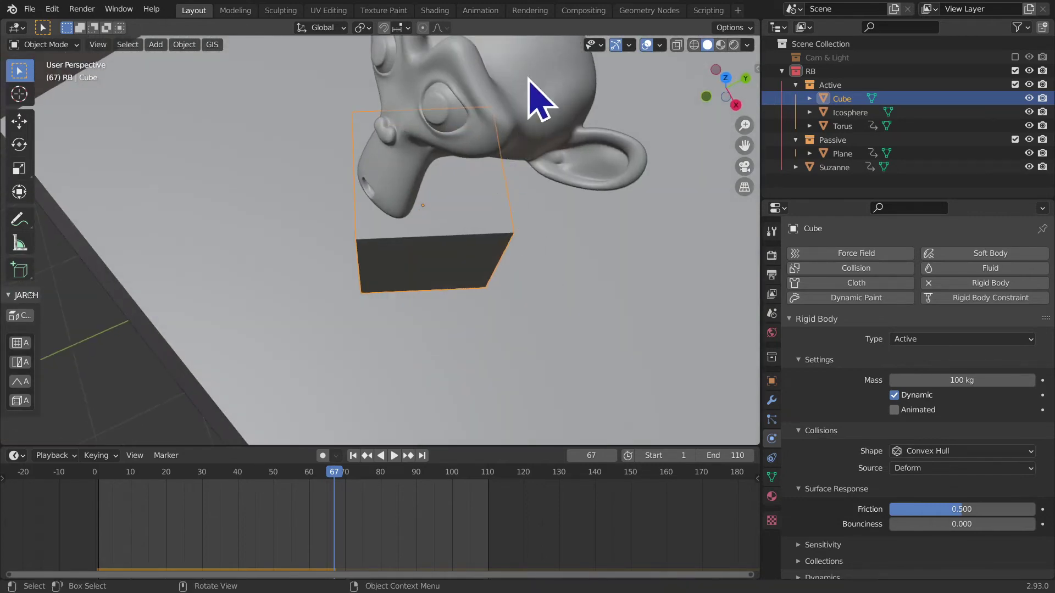
{"action": "left_click", "coordinate": [536, 86]}
{"action": "right_click", "coordinate": [537, 87]}
{"action": "left_click", "coordinate": [536, 88]}
{"action": "mouse_move", "coordinate": [548, 247]}
{"action": "middle_mouse_down"}
{"action": "mouse_move", "coordinate": [553, 187]}
{"action": "mouse_move", "coordinate": [420, 130]}
{"action": "mouse_move", "coordinate": [419, 173]}
{"action": "middle_mouse_up"}
{"action": "left_click", "coordinate": [435, 220]}
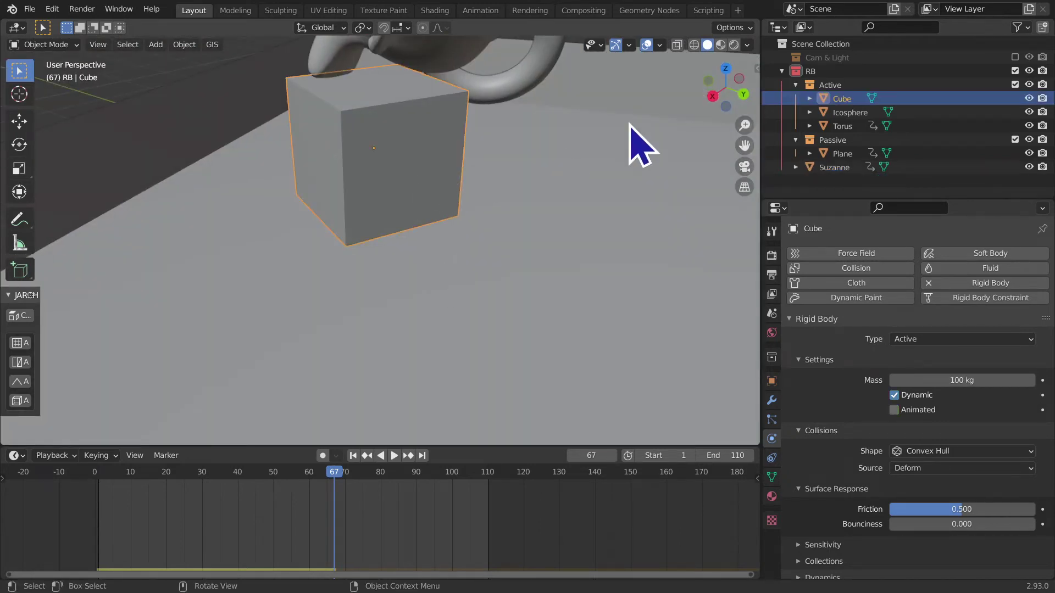
Step: View the cube's contact in wireframe, return to solid, then alternate tray and cube selection
{"action": "left_click", "coordinate": [695, 46]}
{"action": "mouse_move", "coordinate": [559, 125]}
{"action": "middle_mouse_down"}
{"action": "mouse_move", "coordinate": [431, 207]}
{"action": "mouse_move", "coordinate": [416, 193]}
{"action": "mouse_move", "coordinate": [714, 193]}
{"action": "middle_mouse_up"}
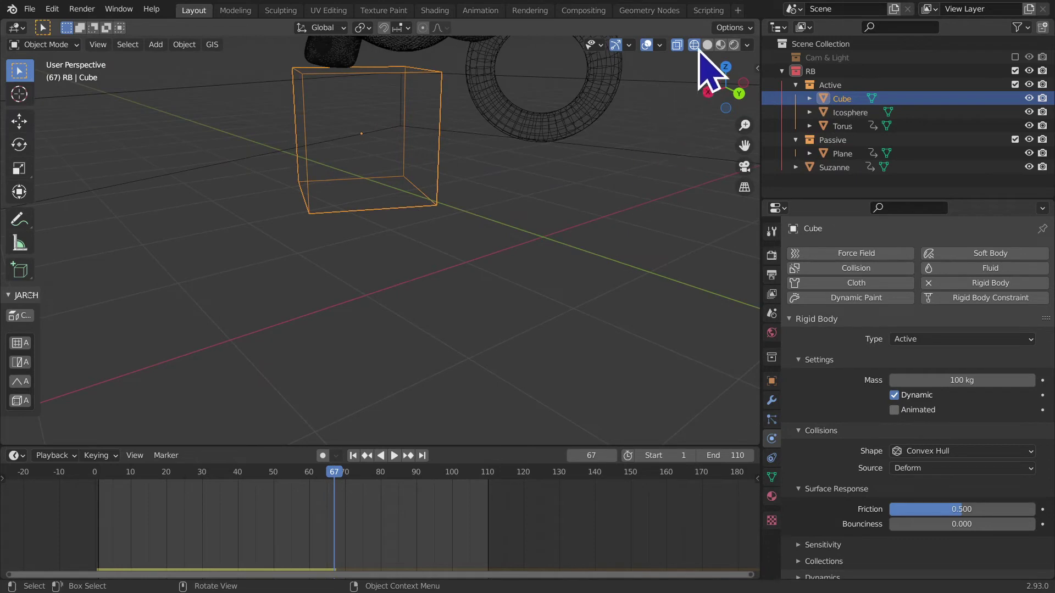
{"action": "left_click", "coordinate": [708, 45]}
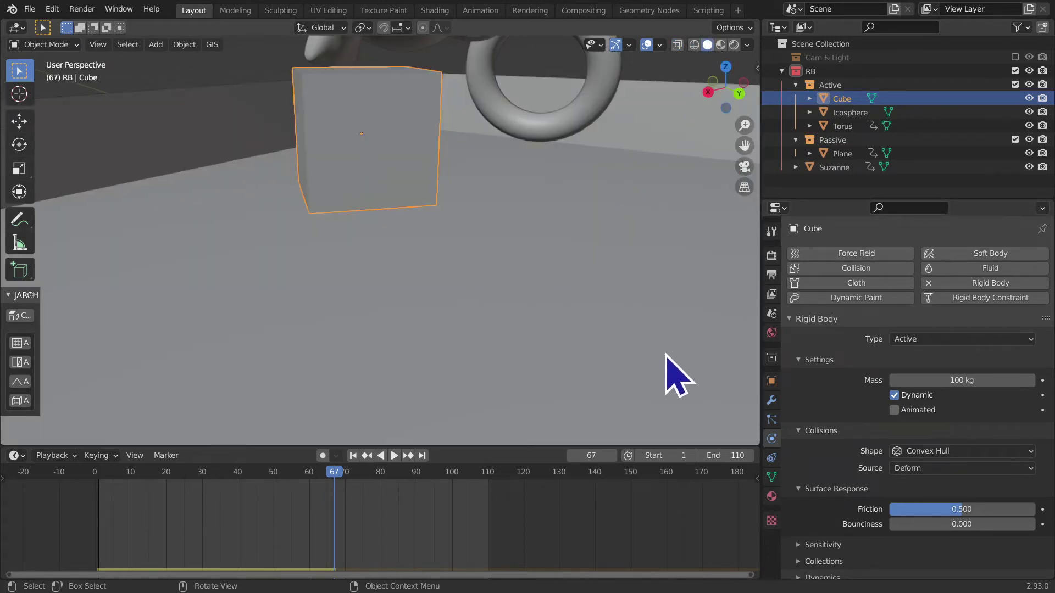
{"action": "left_click", "coordinate": [576, 339]}
{"action": "left_click", "coordinate": [420, 164]}
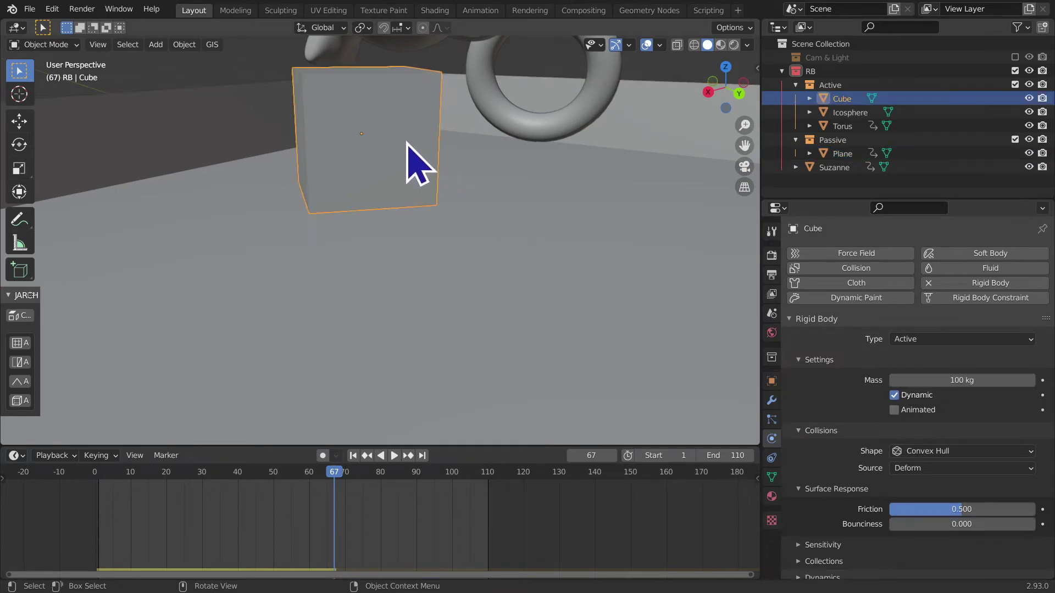
{"action": "mouse_move", "coordinate": [507, 314]}
{"action": "middle_mouse_down"}
{"action": "mouse_move", "coordinate": [484, 353]}
{"action": "mouse_move", "coordinate": [548, 340]}
{"action": "mouse_move", "coordinate": [633, 357]}
{"action": "middle_mouse_up"}
{"action": "middle_click_drag", "start_coordinate": [495, 282], "coordinate": [493, 297]}
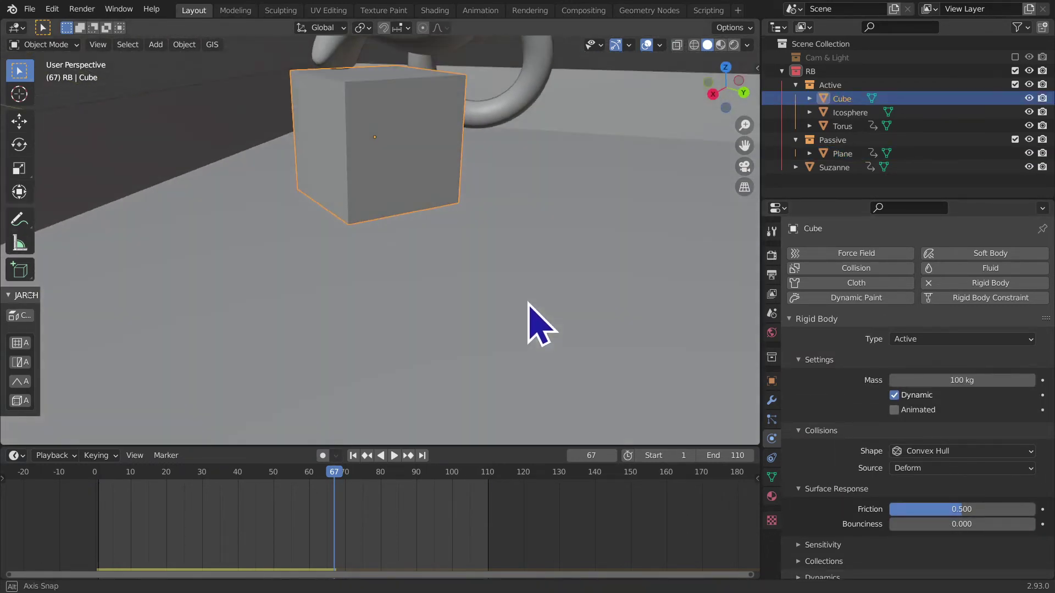
{"action": "scroll", "coordinate": [879, 522], "scroll_direction": "down", "scroll_amount": 1}
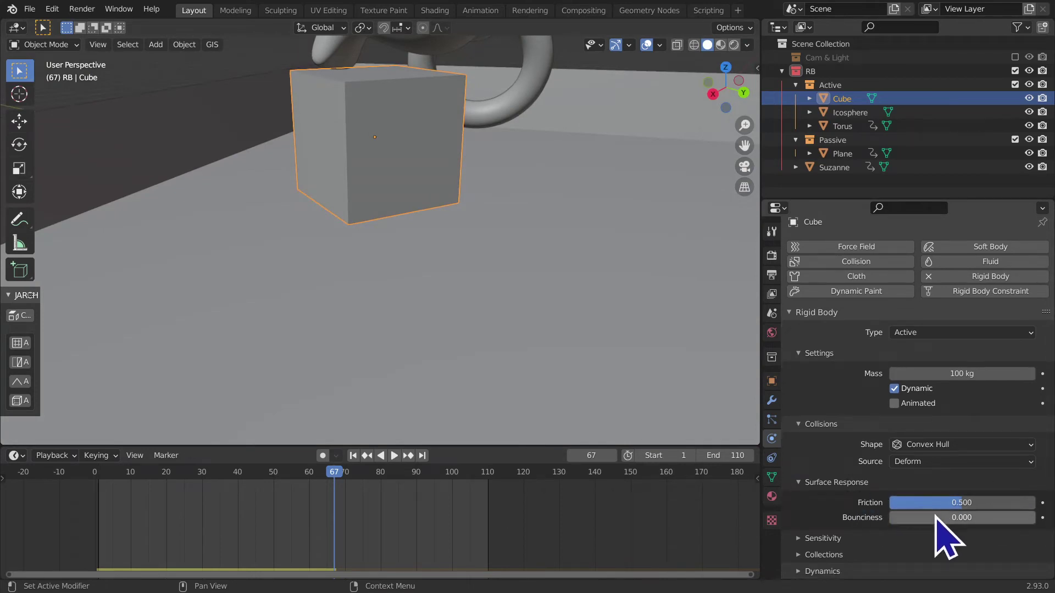
Step: Compare tray and cube settings while zooming and orbiting around the cube's contact
{"action": "left_click", "coordinate": [501, 384]}
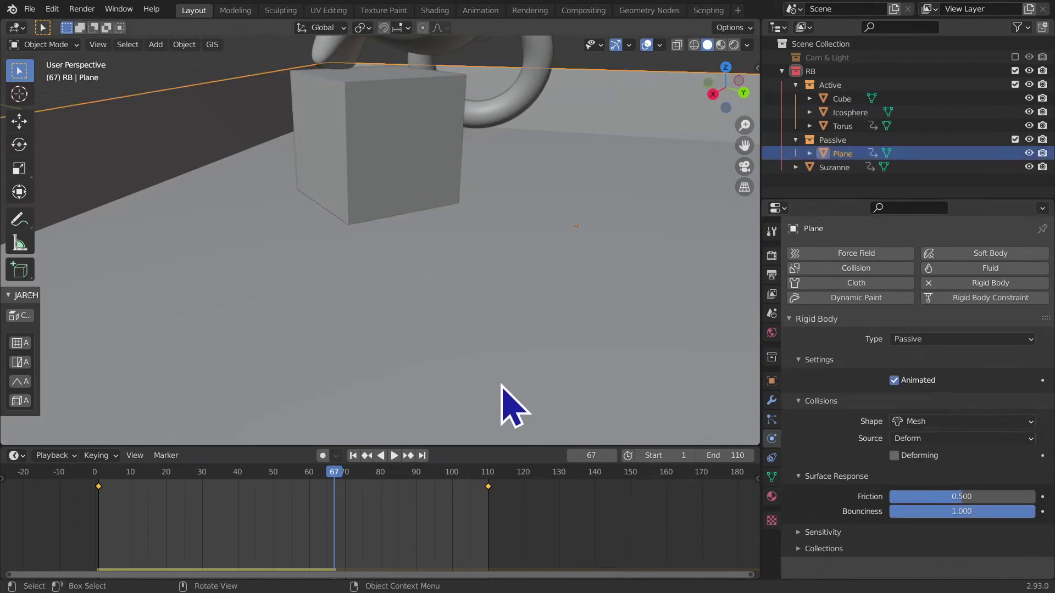
{"action": "left_click", "coordinate": [354, 152]}
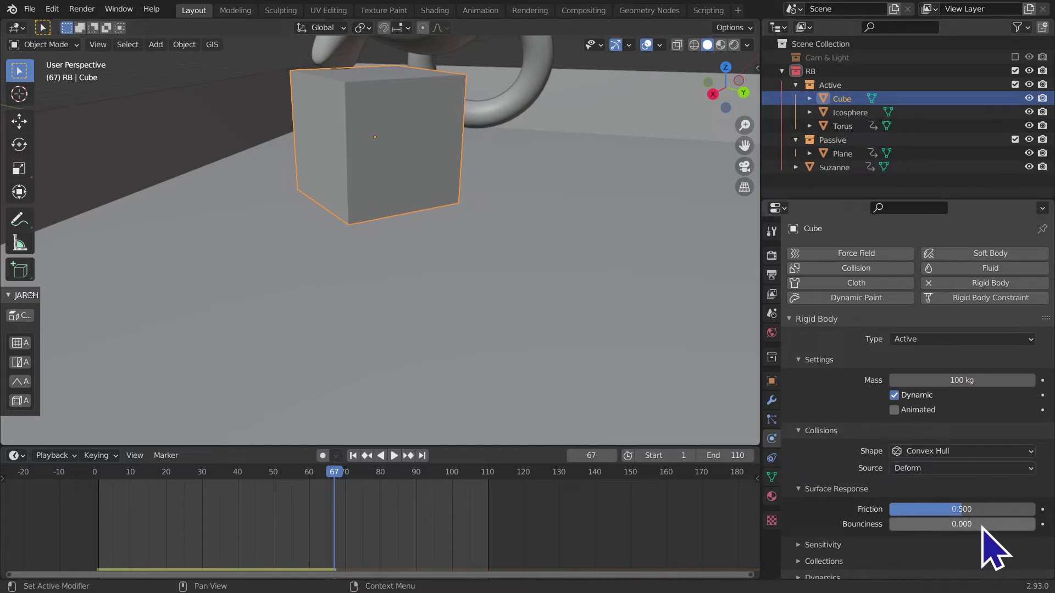
{"action": "scroll", "coordinate": [549, 338], "scroll_direction": "up", "scroll_amount": 6}
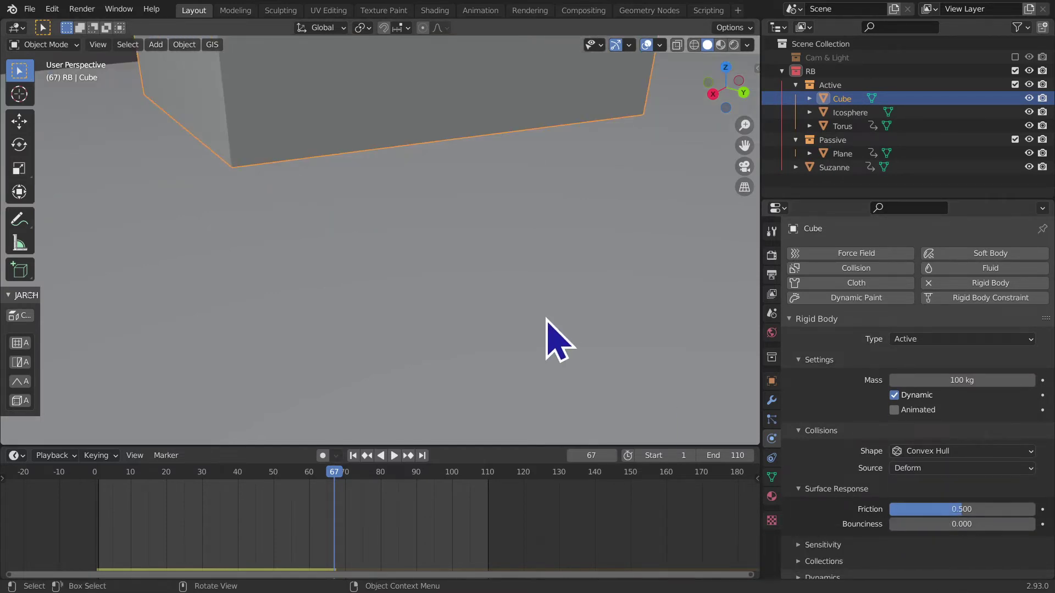
{"action": "scroll", "coordinate": [549, 338], "scroll_direction": "down", "scroll_amount": 3}
{"action": "scroll", "coordinate": [550, 338], "scroll_direction": "down", "scroll_amount": 1}
{"action": "scroll", "coordinate": [549, 338], "scroll_direction": "down", "scroll_amount": 1}
{"action": "mouse_move", "coordinate": [547, 320]}
{"action": "middle_mouse_down"}
{"action": "mouse_move", "coordinate": [527, 434]}
{"action": "mouse_move", "coordinate": [513, 94]}
{"action": "mouse_move", "coordinate": [523, 300]}
{"action": "mouse_move", "coordinate": [584, 349]}
{"action": "mouse_move", "coordinate": [694, 348]}
{"action": "mouse_move", "coordinate": [714, 368]}
{"action": "middle_mouse_up"}
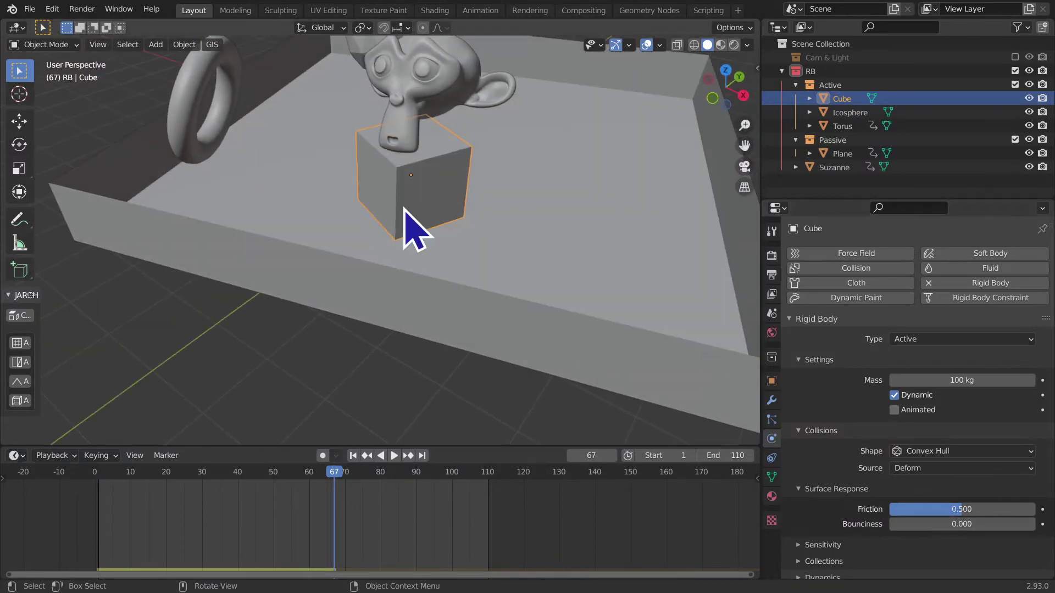
{"action": "scroll", "coordinate": [495, 278], "scroll_direction": "down", "scroll_amount": 3}
{"action": "scroll", "coordinate": [470, 313], "scroll_direction": "down", "scroll_amount": 2}
{"action": "scroll", "coordinate": [467, 291], "scroll_direction": "up", "scroll_amount": 6}
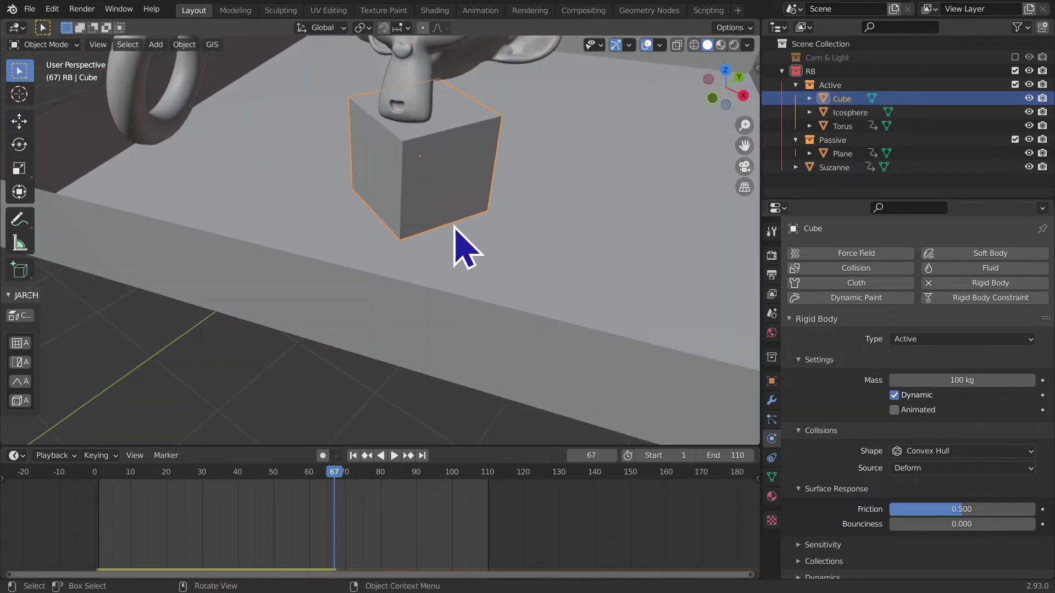
Step: Select the tray, then the cube, and frame the view on the cube
{"action": "left_click", "coordinate": [566, 231]}
{"action": "mouse_move", "coordinate": [565, 264]}
{"action": "middle_mouse_down"}
{"action": "mouse_move", "coordinate": [494, 351]}
{"action": "mouse_move", "coordinate": [527, 266]}
{"action": "mouse_move", "coordinate": [497, 351]}
{"action": "mouse_move", "coordinate": [504, 320]}
{"action": "mouse_move", "coordinate": [419, 236]}
{"action": "mouse_move", "coordinate": [522, 309]}
{"action": "mouse_move", "coordinate": [436, 302]}
{"action": "mouse_move", "coordinate": [328, 331]}
{"action": "middle_mouse_up"}
{"action": "left_click", "coordinate": [419, 236]}
{"action": "scroll", "coordinate": [522, 319], "scroll_direction": "down", "scroll_amount": 3}
{"action": "scroll", "coordinate": [522, 318], "scroll_direction": "down", "scroll_amount": 3}
{"action": "scroll", "coordinate": [328, 331], "scroll_direction": "up", "scroll_amount": 1}
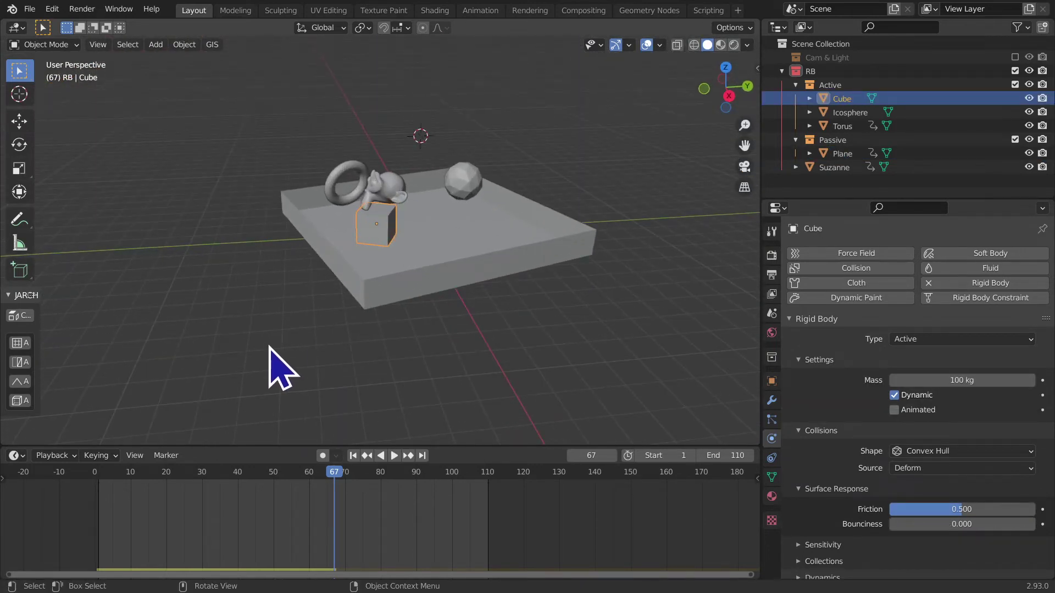
{"action": "key", "text": "KP_Decimal"}
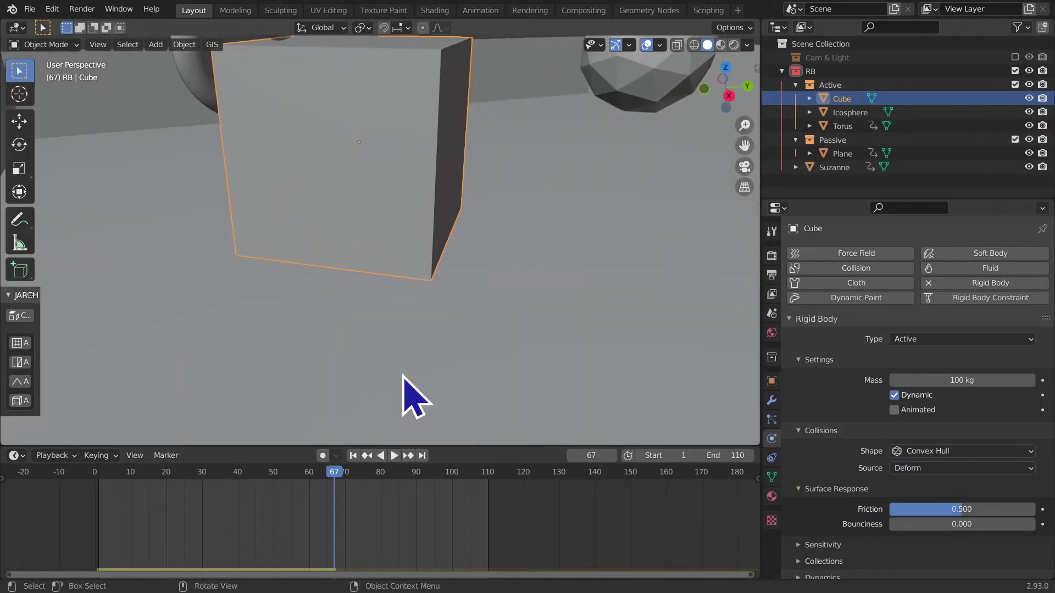
{"action": "scroll", "coordinate": [421, 346], "scroll_direction": "down", "scroll_amount": 1}
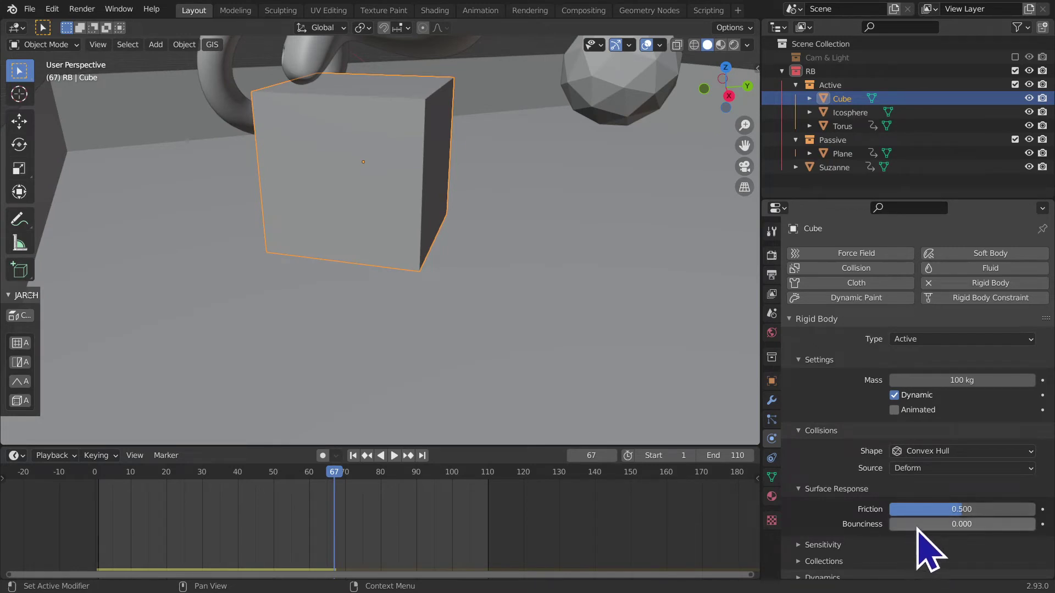
{"action": "scroll", "coordinate": [461, 262], "scroll_direction": "down", "scroll_amount": 4}
{"action": "scroll", "coordinate": [463, 275], "scroll_direction": "down", "scroll_amount": 3}
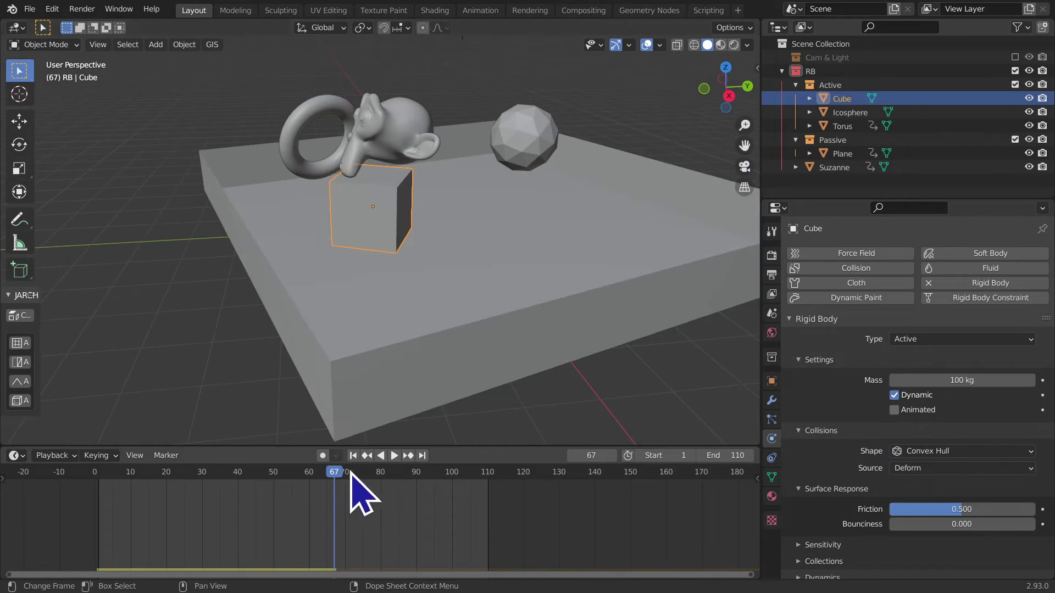
Step: Rewind to frame 0 and adjust the tray plane's Bounciness setting
{"action": "left_click_drag", "start_coordinate": [360, 478], "coordinate": [94, 478]}
{"action": "left_click", "coordinate": [303, 342]}
{"action": "left_click_drag", "start_coordinate": [913, 508], "coordinate": [1032, 509]}
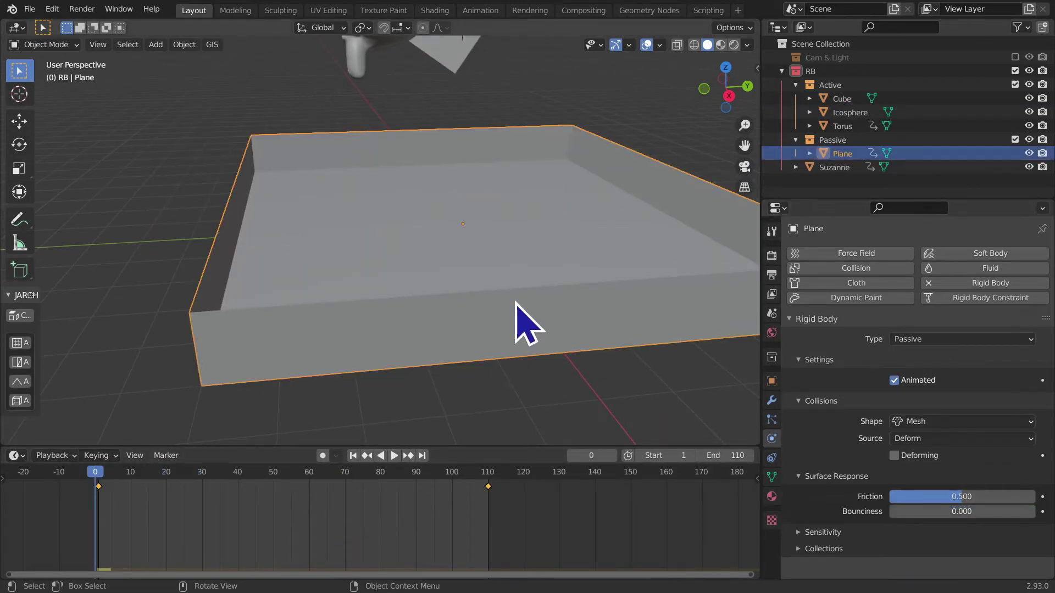
Step: Set the cube's Bounciness to 1.000 and play the drop to test it
{"action": "left_click", "coordinate": [464, 66]}
{"action": "left_click_drag", "start_coordinate": [901, 525], "coordinate": [915, 524]}
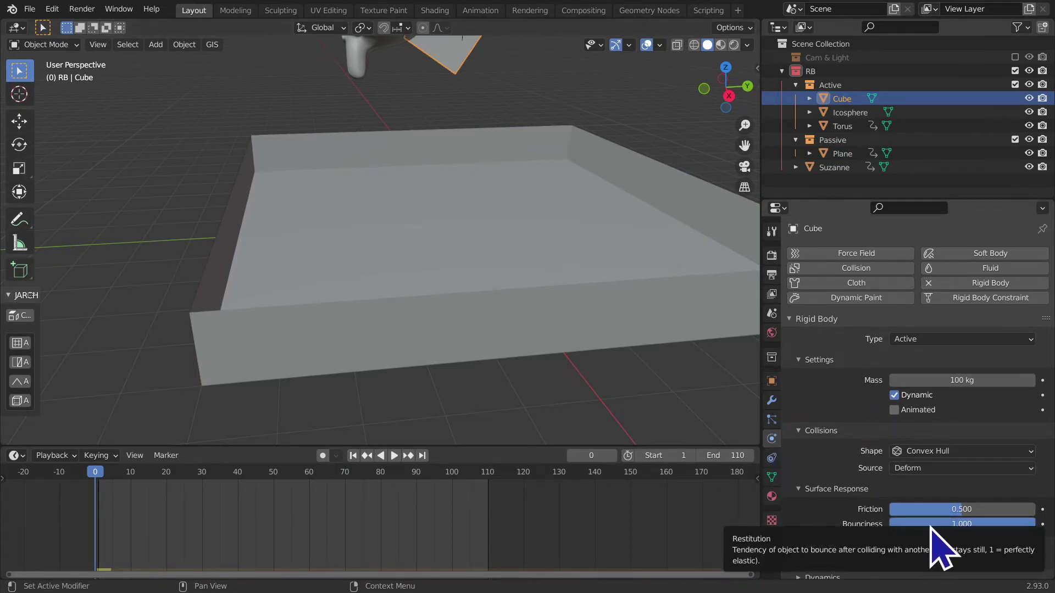
{"action": "key", "text": "space"}
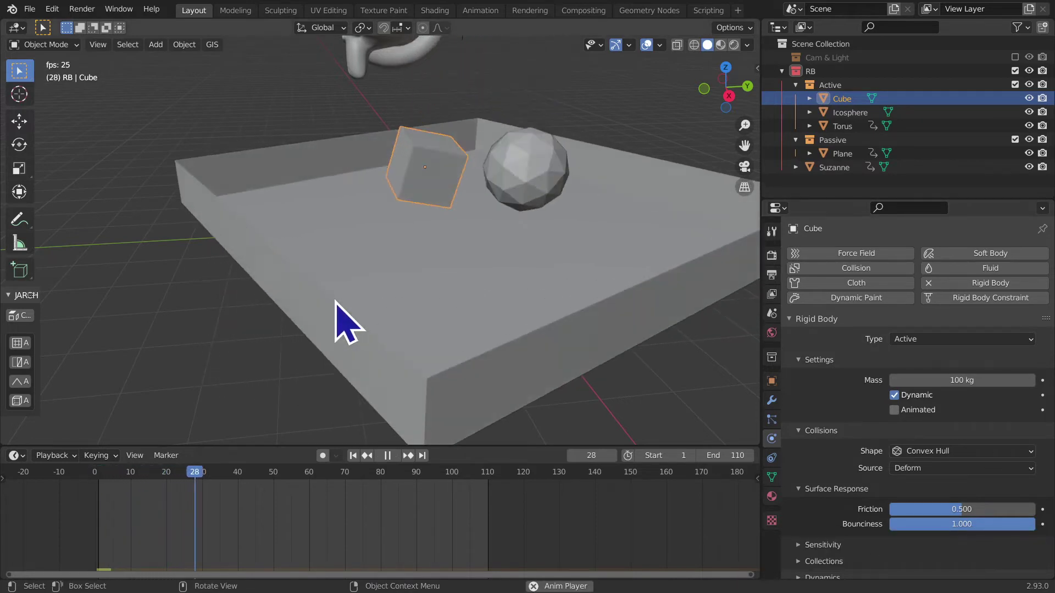
{"action": "left_click", "coordinate": [387, 456]}
{"action": "left_click", "coordinate": [353, 456]}
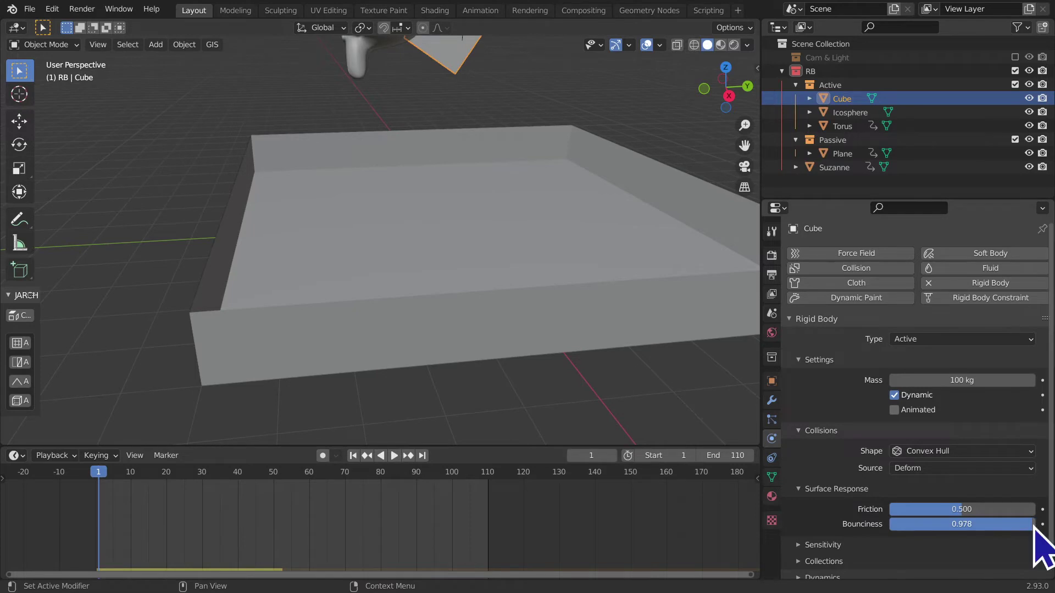
Step: Reset the cube's Bounciness to 0 and test the drop with tray Bounciness 1
{"action": "left_click_drag", "start_coordinate": [961, 524], "coordinate": [901, 525]}
{"action": "left_click", "coordinate": [481, 299]}
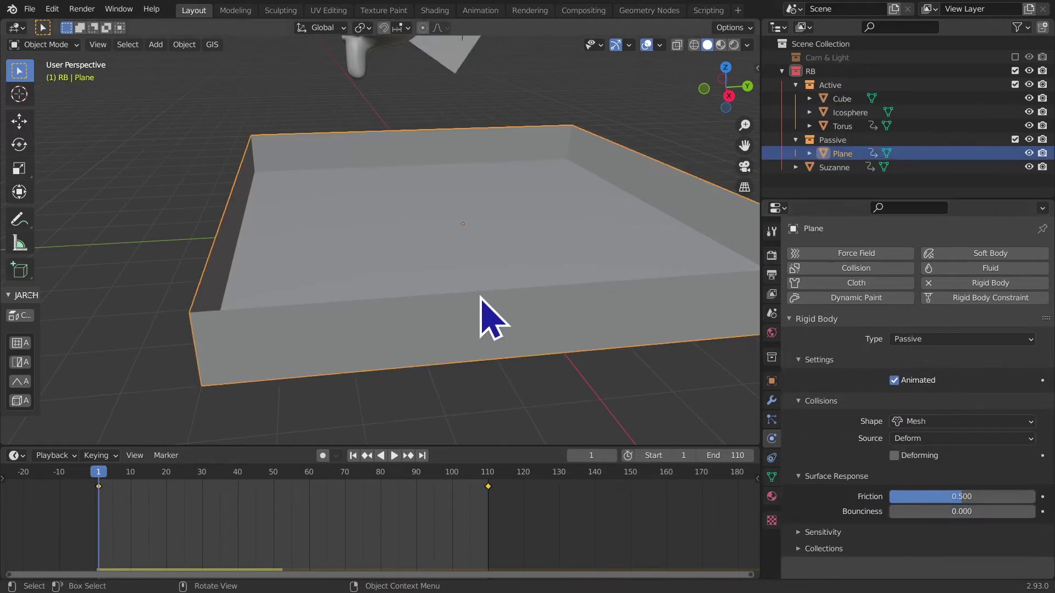
{"action": "left_click_drag", "start_coordinate": [912, 512], "coordinate": [917, 512]}
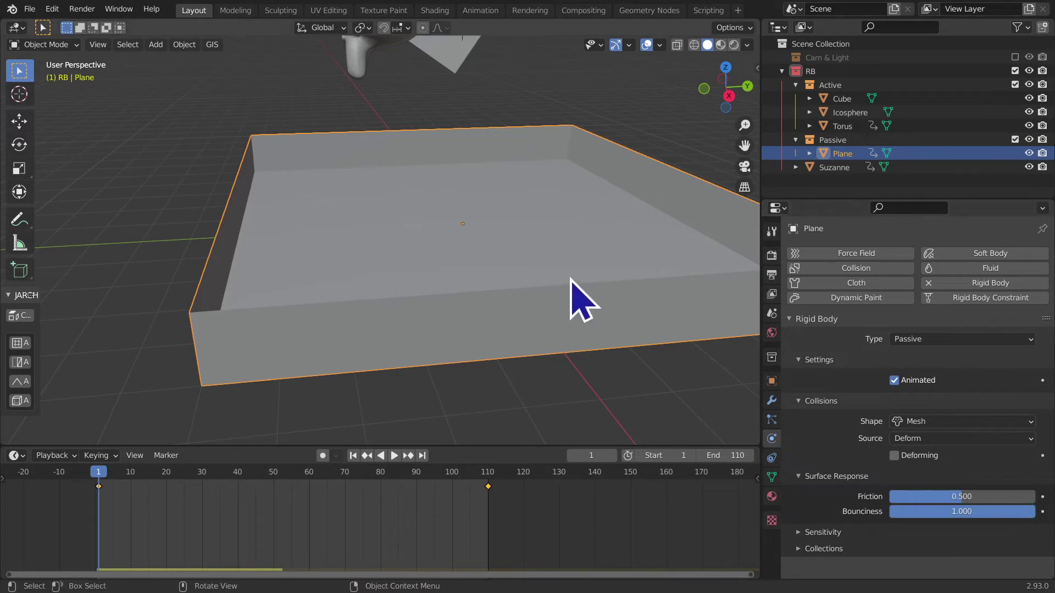
{"action": "key", "text": "space"}
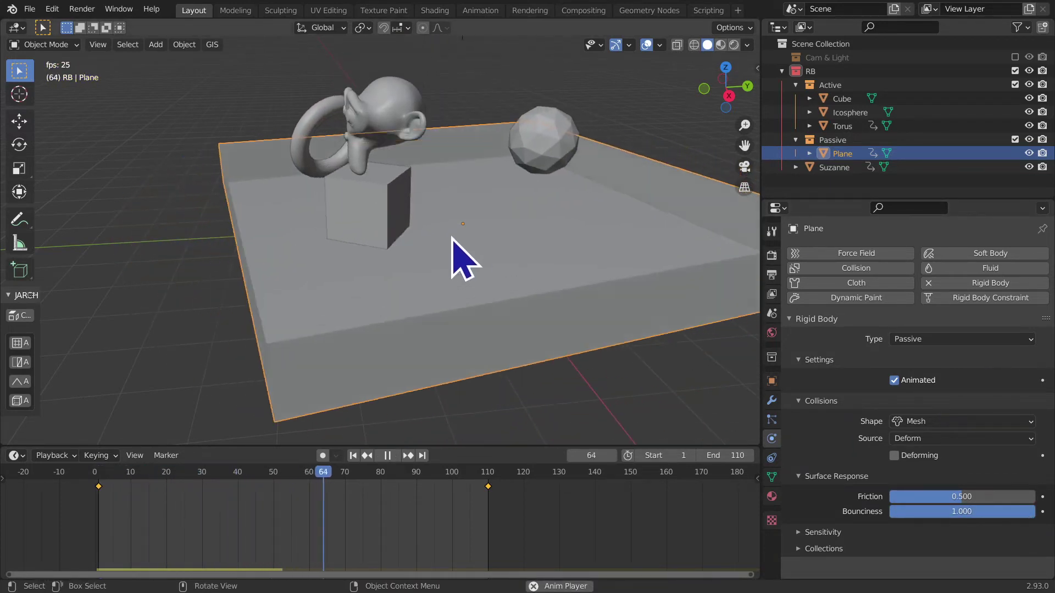
{"action": "key", "text": "space"}
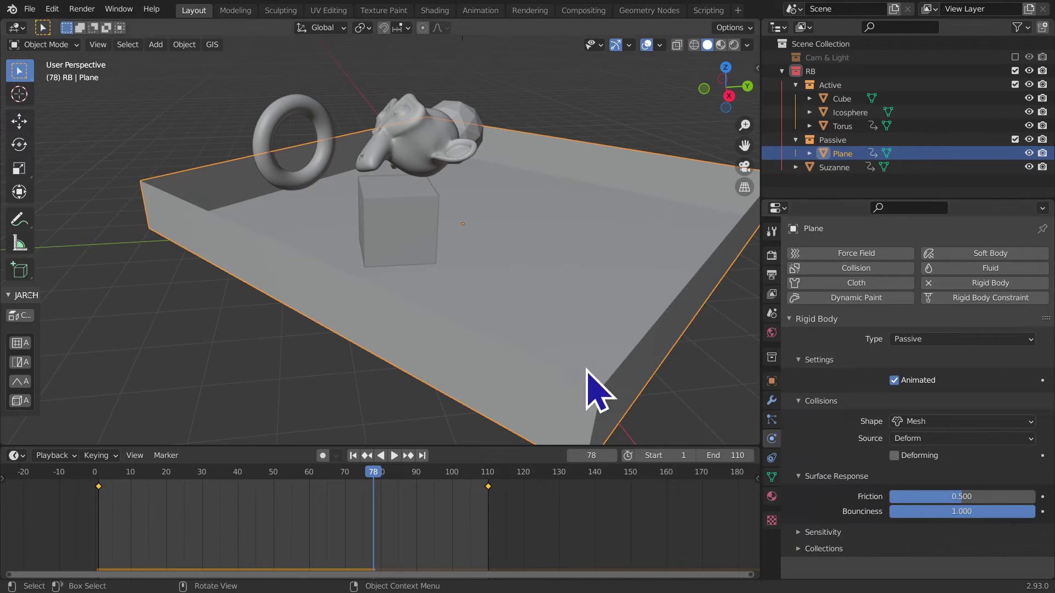
{"action": "key", "text": "space"}
{"action": "key", "text": "space"}
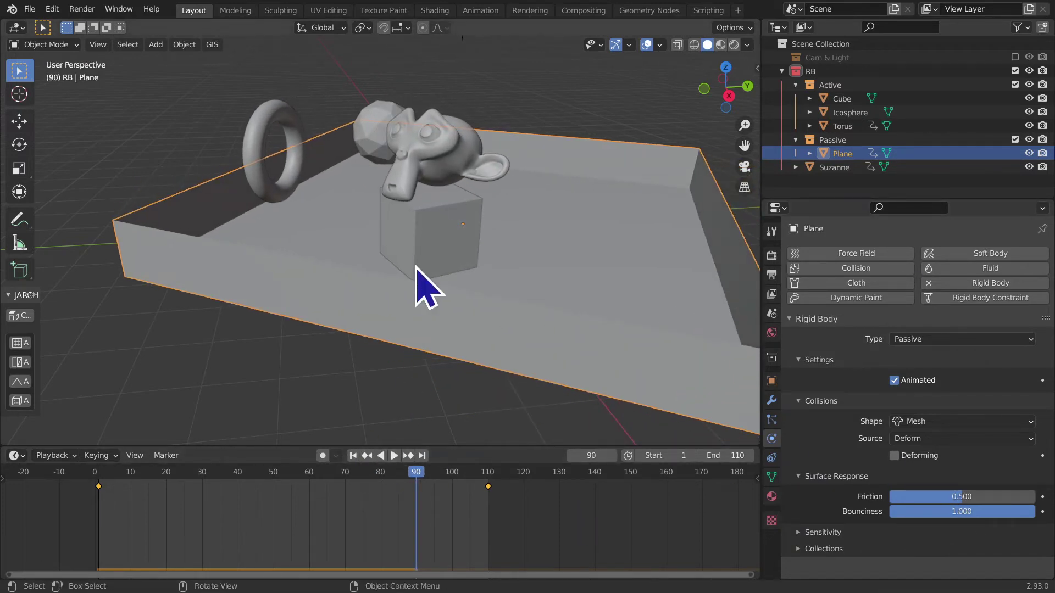
Step: Paste Bounciness 1 onto the cube and replay the drop from frame 1
{"action": "left_click", "coordinate": [442, 258]}
{"action": "key", "text": "ctrl+v"}
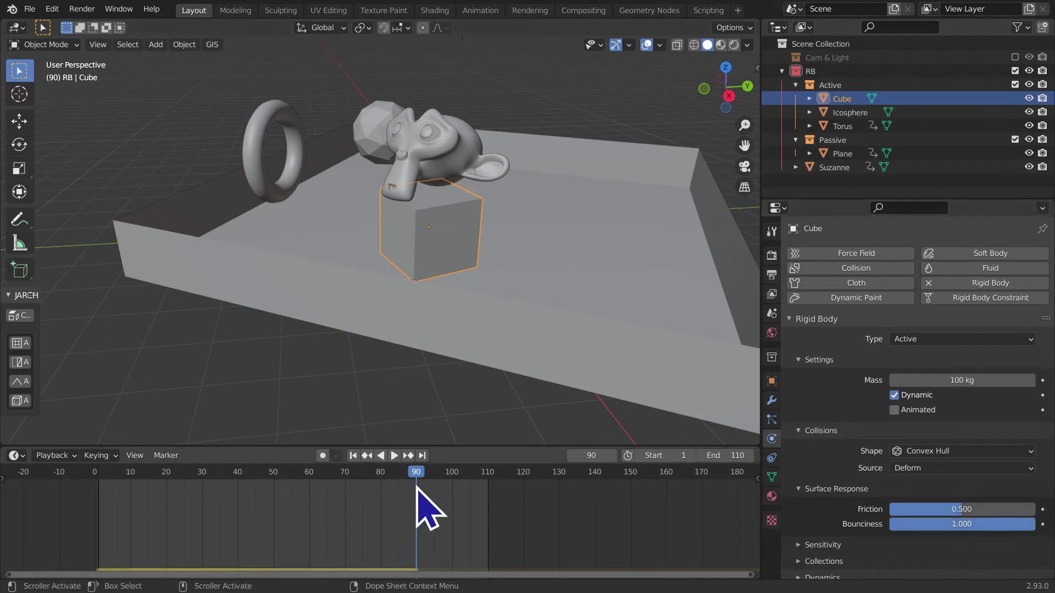
{"action": "left_click", "coordinate": [351, 455]}
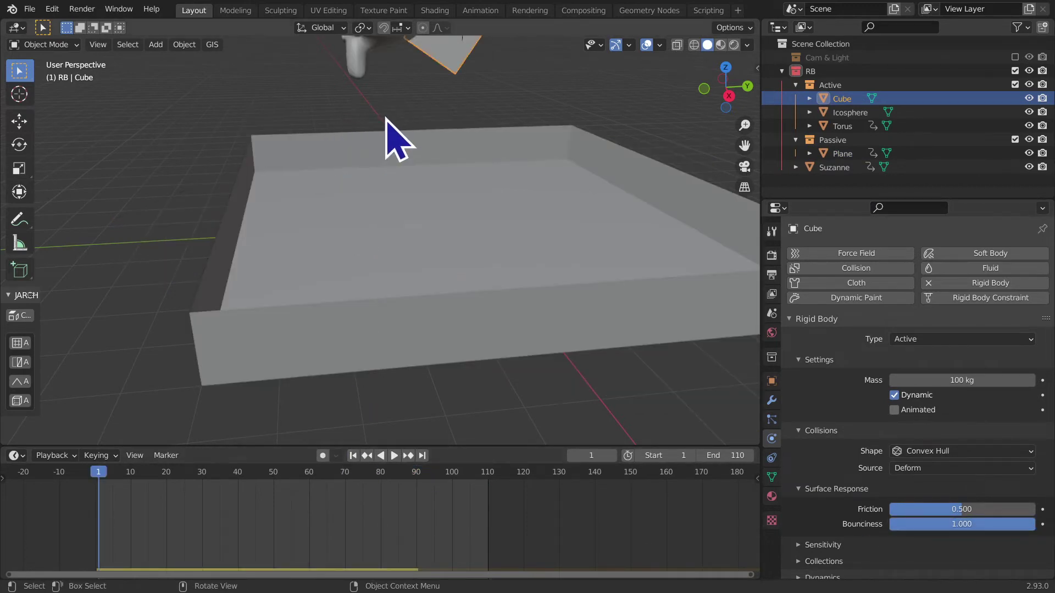
{"action": "key", "text": "space"}
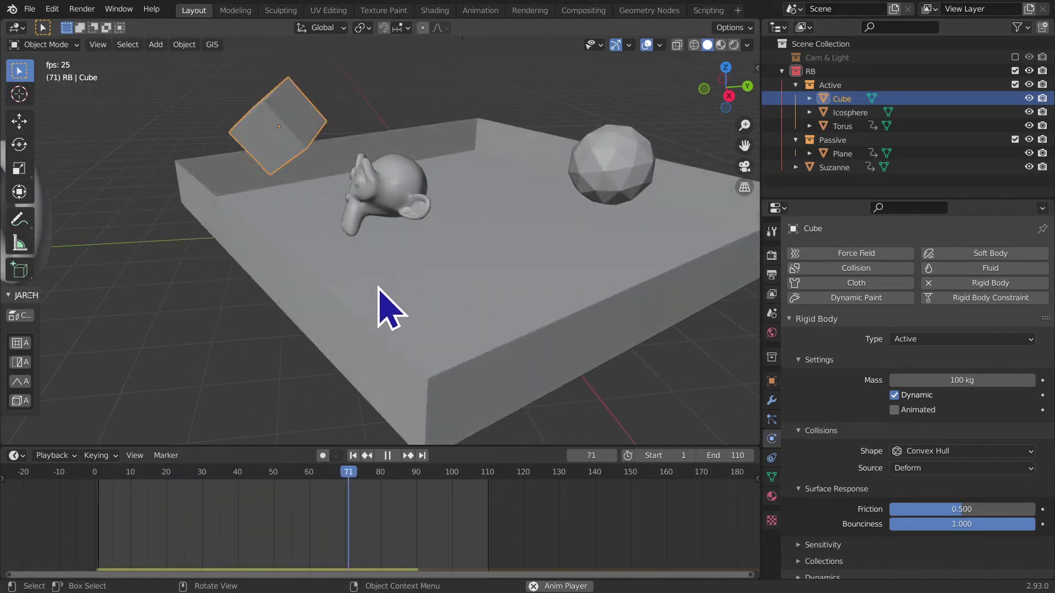
{"action": "key", "text": "space"}
{"action": "key", "text": "space"}
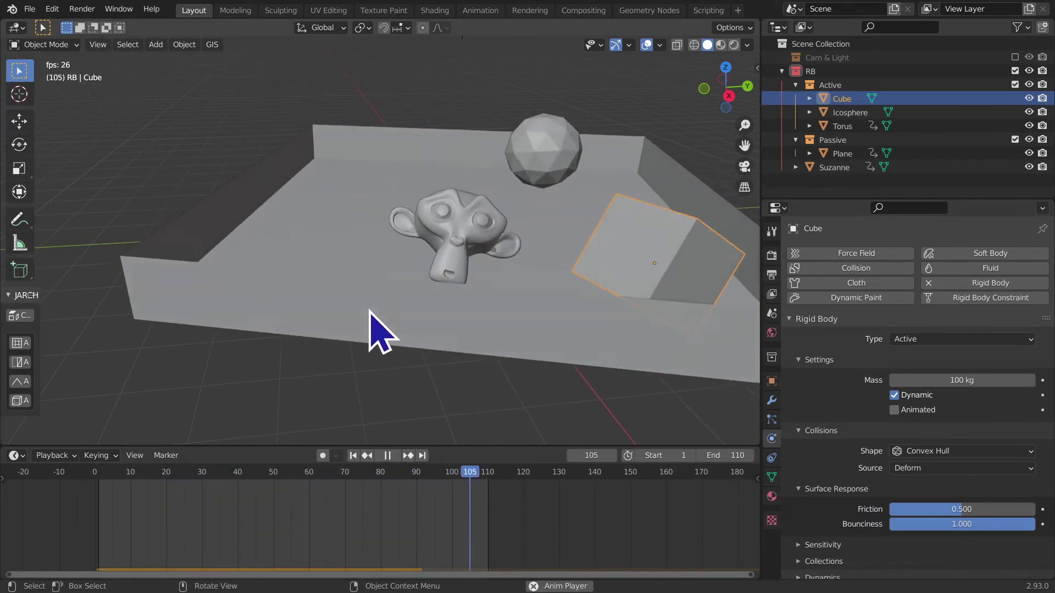
{"action": "key", "text": "space"}
{"action": "left_click", "coordinate": [353, 456]}
{"action": "scroll", "coordinate": [434, 337], "scroll_direction": "down", "scroll_amount": 1}
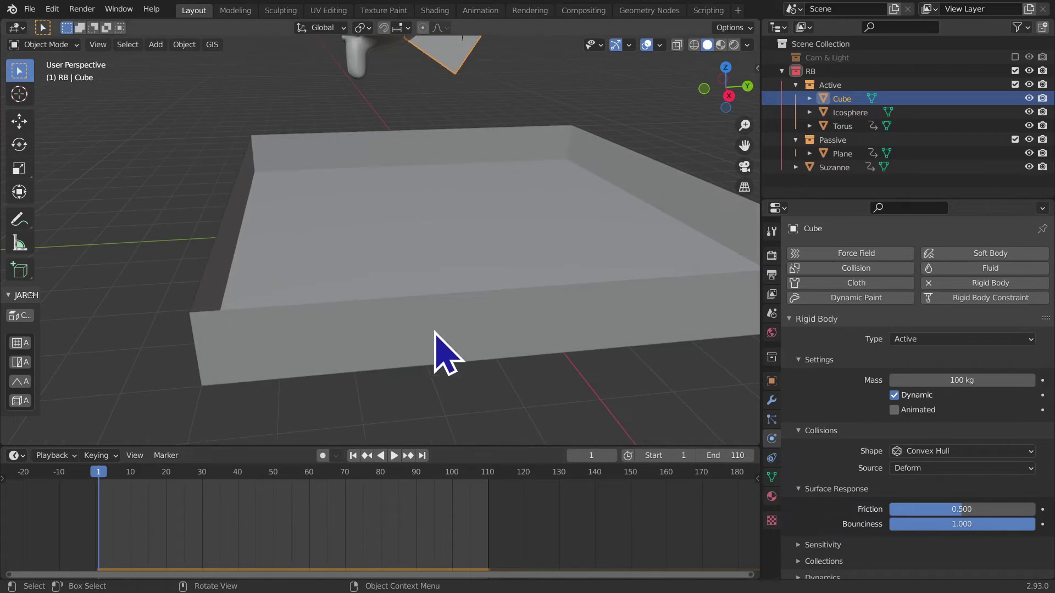
{"action": "scroll", "coordinate": [432, 344], "scroll_direction": "down", "scroll_amount": 5}
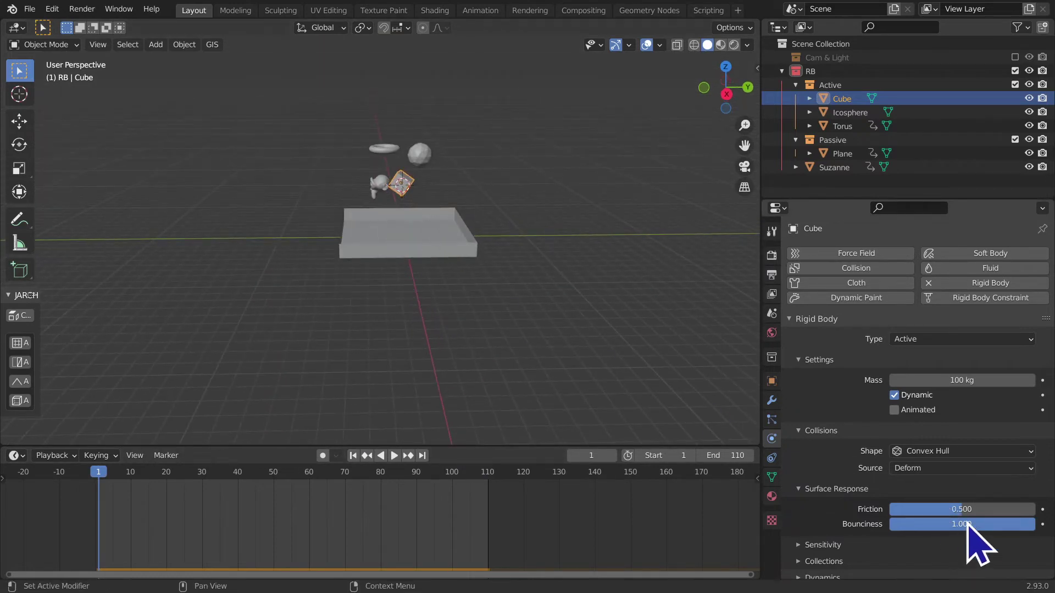
{"action": "mouse_move", "coordinate": [377, 200]}
{"action": "middle_mouse_down"}
{"action": "mouse_move", "coordinate": [302, 189]}
{"action": "mouse_move", "coordinate": [449, 165]}
{"action": "middle_mouse_up"}
Step: Lower the torus's Friction to 0.081 and play the drop
{"action": "left_click", "coordinate": [383, 150]}
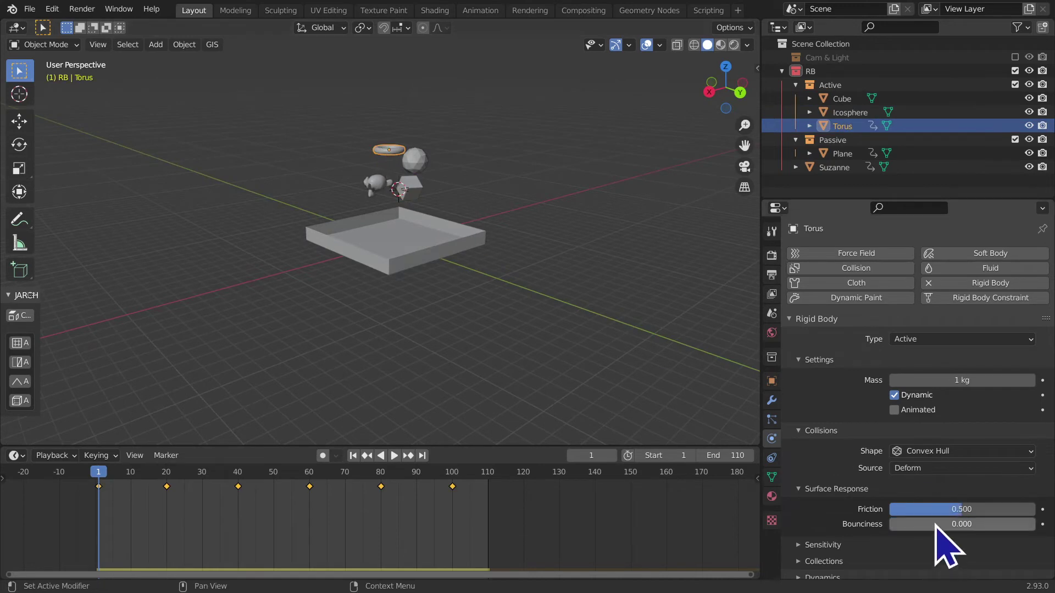
{"action": "middle_click_drag", "start_coordinate": [495, 270], "coordinate": [511, 278]}
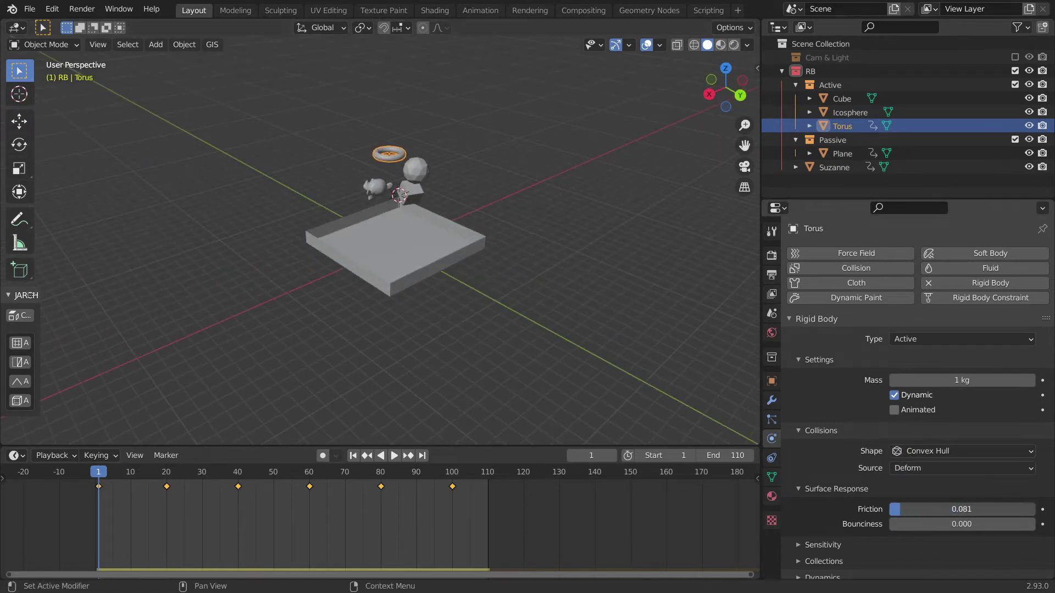
{"action": "key", "text": "space"}
{"action": "mouse_move", "coordinate": [529, 377]}
{"action": "middle_mouse_down"}
{"action": "mouse_move", "coordinate": [447, 329]}
{"action": "mouse_move", "coordinate": [348, 311]}
{"action": "mouse_move", "coordinate": [452, 294]}
{"action": "mouse_move", "coordinate": [471, 384]}
{"action": "mouse_move", "coordinate": [571, 385]}
{"action": "middle_mouse_up"}
{"action": "scroll", "coordinate": [483, 306], "scroll_direction": "up", "scroll_amount": 4}
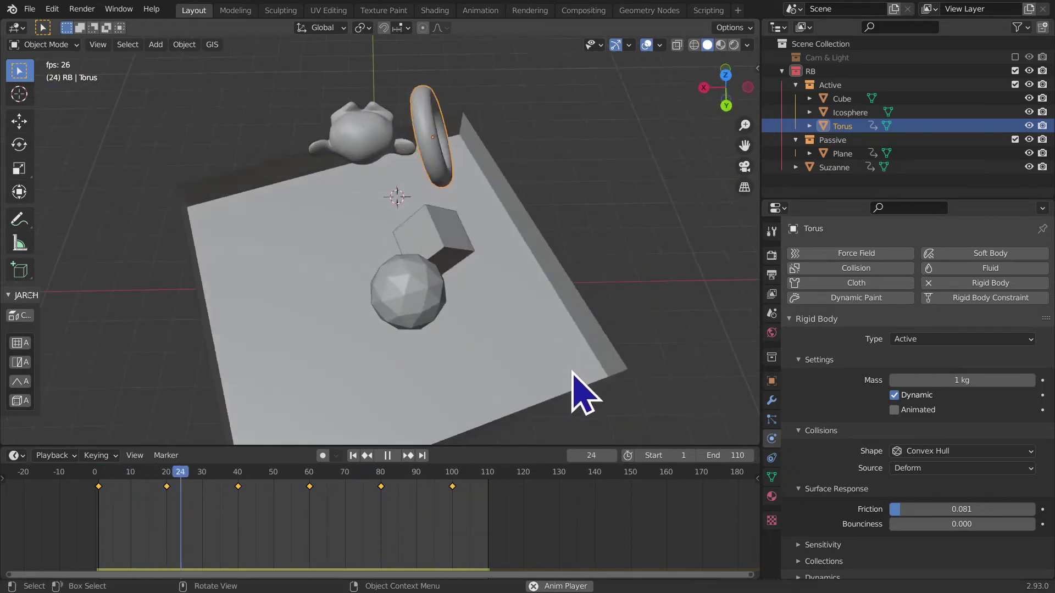
{"action": "scroll", "coordinate": [525, 379], "scroll_direction": "down", "scroll_amount": 6}
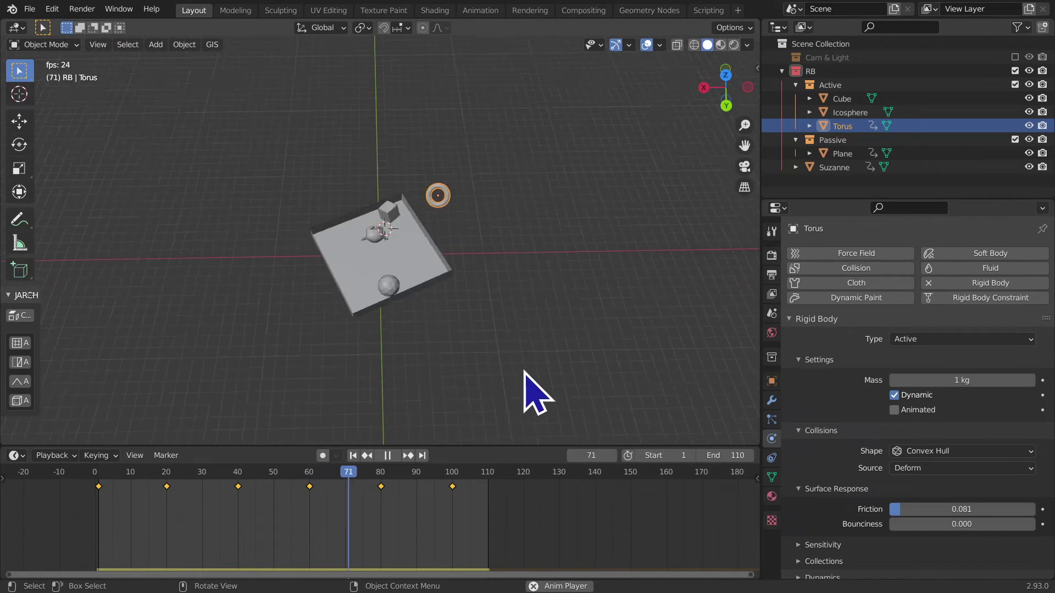
Step: Stop playback and orbit to find the torus lying outside the tray
{"action": "middle_click_drag", "start_coordinate": [536, 393], "coordinate": [487, 185]}
{"action": "key", "text": "Escape"}
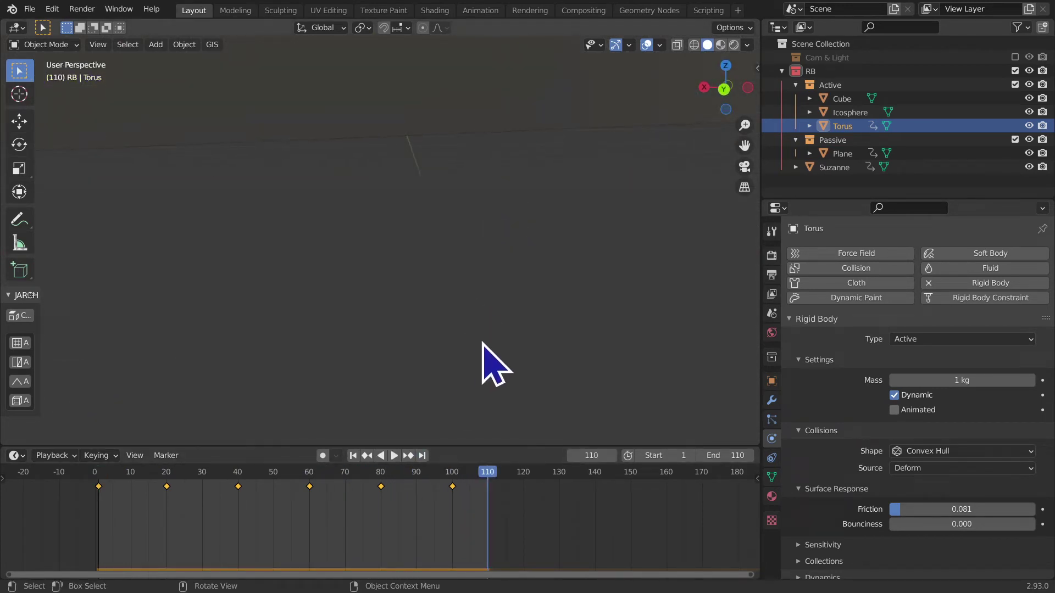
{"action": "mouse_move", "coordinate": [492, 317]}
{"action": "middle_mouse_down"}
{"action": "mouse_move", "coordinate": [471, 410]}
{"action": "mouse_move", "coordinate": [563, 302]}
{"action": "mouse_move", "coordinate": [534, 220]}
{"action": "middle_mouse_up"}
{"action": "mouse_move", "coordinate": [549, 311]}
{"action": "middle_mouse_down"}
{"action": "mouse_move", "coordinate": [492, 146]}
{"action": "mouse_move", "coordinate": [509, 216]}
{"action": "mouse_move", "coordinate": [466, 323]}
{"action": "mouse_move", "coordinate": [485, 77]}
{"action": "mouse_move", "coordinate": [513, 302]}
{"action": "mouse_move", "coordinate": [523, 136]}
{"action": "mouse_move", "coordinate": [455, 245]}
{"action": "mouse_move", "coordinate": [328, 143]}
{"action": "middle_mouse_up"}
{"action": "left_click_drag", "start_coordinate": [328, 144], "coordinate": [549, 302]}
{"action": "mouse_move", "coordinate": [278, 148]}
{"action": "middle_mouse_down", "text": "shift"}
{"action": "mouse_move", "coordinate": [278, 391]}
{"action": "mouse_move", "coordinate": [373, 287]}
{"action": "middle_mouse_up", "text": "shift"}
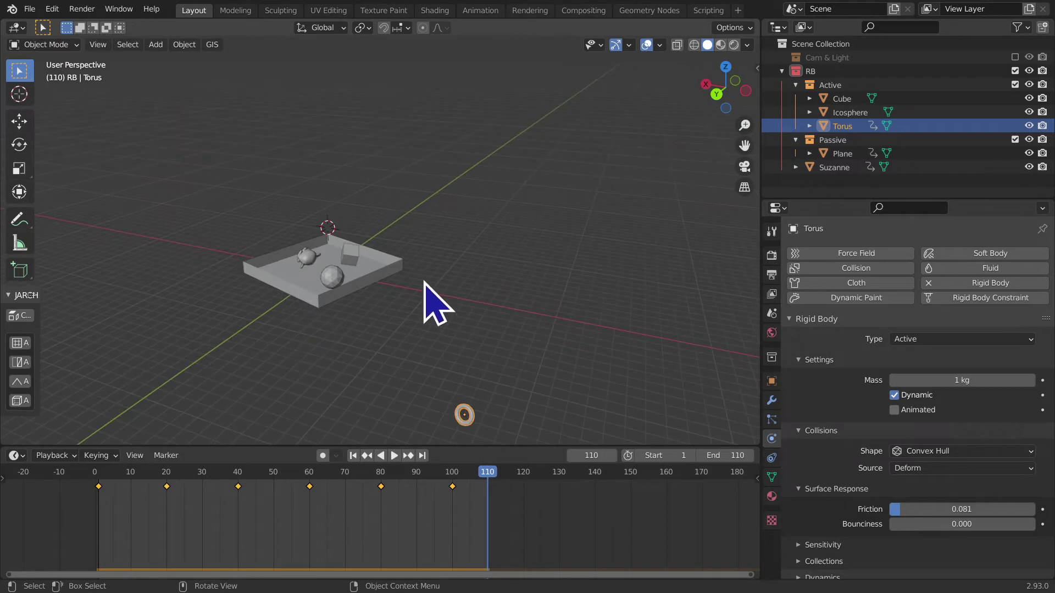
Step: Select the tray plane and expand its Sensitivity collision margin settings
{"action": "left_click", "coordinate": [372, 286]}
{"action": "scroll", "coordinate": [407, 299], "scroll_direction": "up", "scroll_amount": 3}
{"action": "scroll", "coordinate": [467, 297], "scroll_direction": "up", "scroll_amount": 3}
{"action": "middle_click_drag", "start_coordinate": [494, 283], "coordinate": [528, 266]}
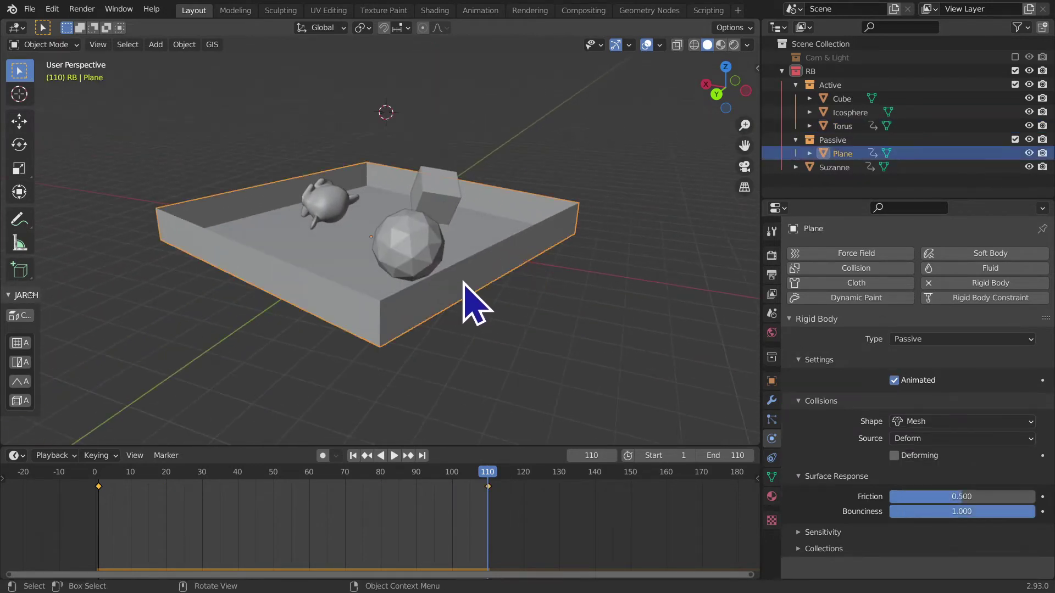
{"action": "middle_click_drag", "start_coordinate": [596, 345], "coordinate": [617, 393]}
{"action": "left_click", "coordinate": [823, 532]}
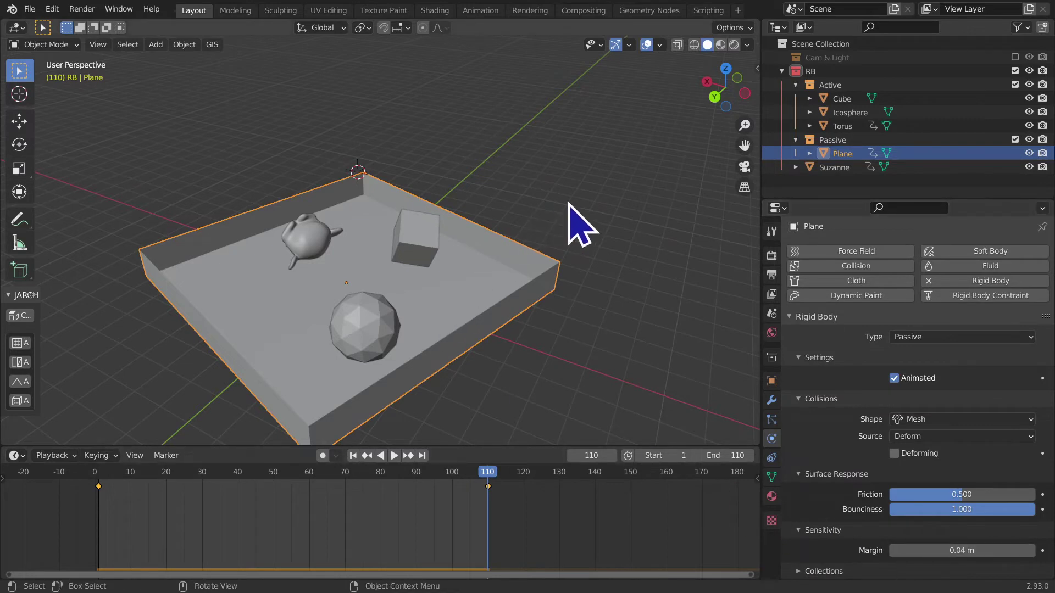
Step: Inspect the tray rim in Right Ortho wireframe, playing the drop to frame 10
{"action": "left_click", "coordinate": [707, 82]}
{"action": "scroll", "coordinate": [646, 241], "scroll_direction": "up", "scroll_amount": 3}
{"action": "middle_click_drag", "start_coordinate": [646, 240], "coordinate": [518, 377], "text": "shift"}
{"action": "left_click", "coordinate": [694, 44]}
{"action": "scroll", "coordinate": [620, 258], "scroll_direction": "up", "scroll_amount": 3}
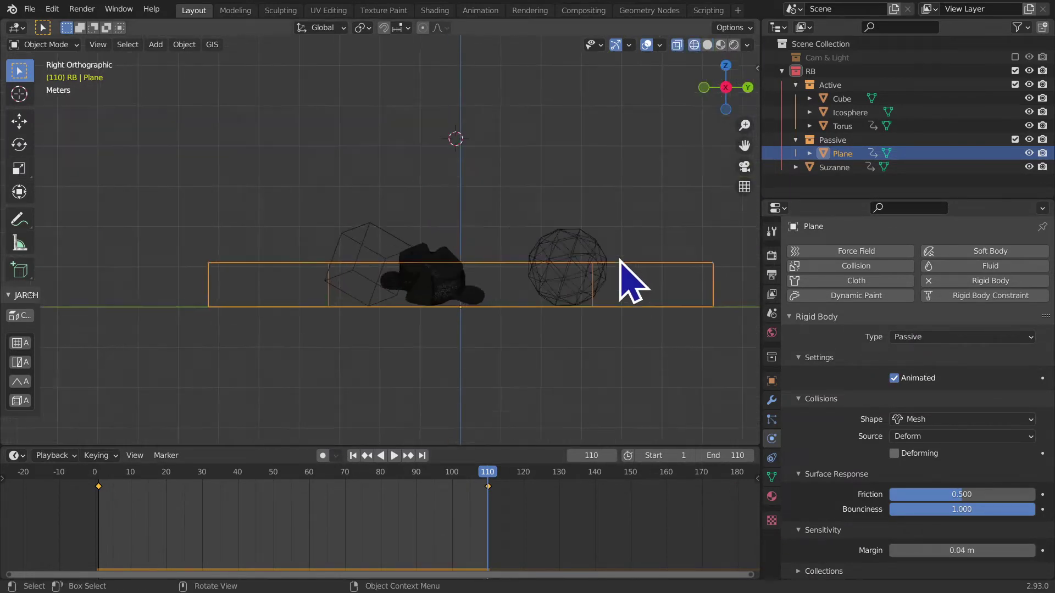
{"action": "scroll", "coordinate": [610, 296], "scroll_direction": "up", "scroll_amount": 2}
{"action": "scroll", "coordinate": [607, 294], "scroll_direction": "up", "scroll_amount": 2}
{"action": "scroll", "coordinate": [607, 291], "scroll_direction": "up", "scroll_amount": 2}
{"action": "key", "text": "space"}
{"action": "left_click", "coordinate": [387, 455]}
Step: Set the cube's Bounciness to 0 and replay the drop from the start
{"action": "scroll", "coordinate": [391, 233], "scroll_direction": "down", "scroll_amount": 2}
{"action": "scroll", "coordinate": [398, 220], "scroll_direction": "down", "scroll_amount": 3}
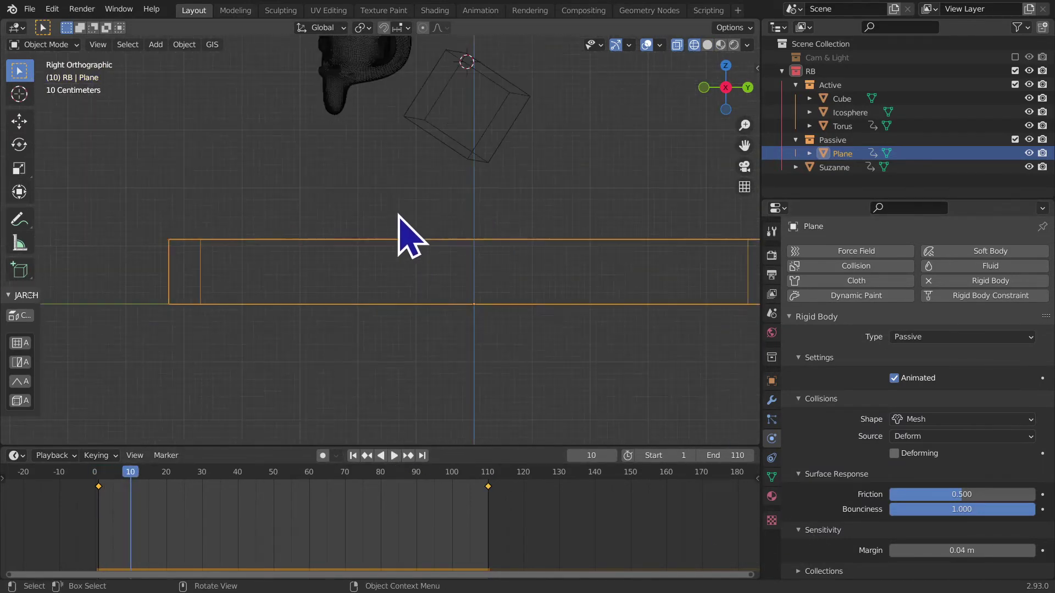
{"action": "scroll", "coordinate": [398, 215], "scroll_direction": "down", "scroll_amount": 3}
{"action": "left_click", "coordinate": [478, 192]}
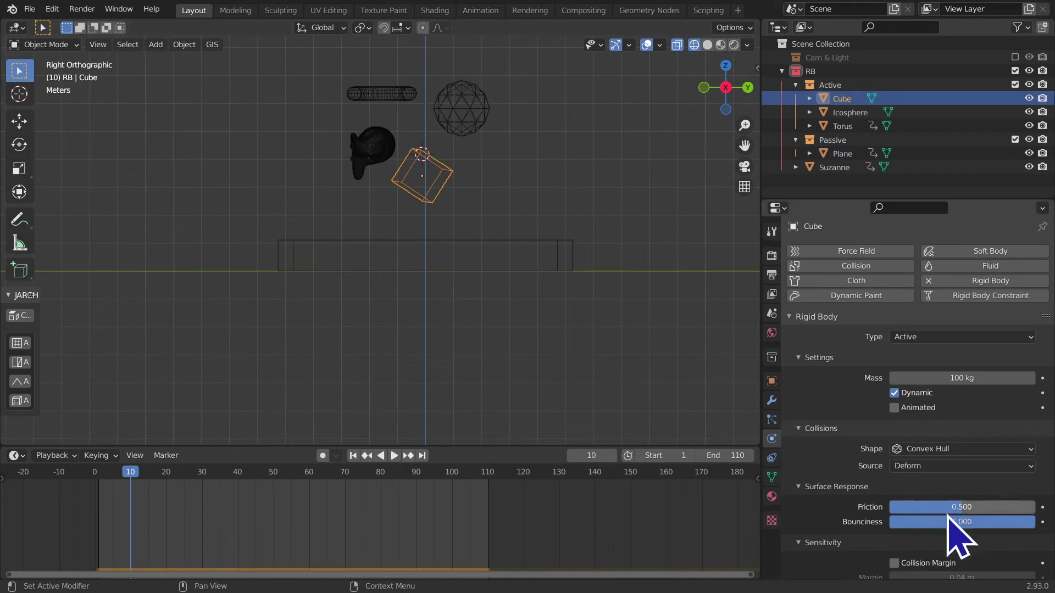
{"action": "left_click_drag", "start_coordinate": [962, 522], "coordinate": [890, 522]}
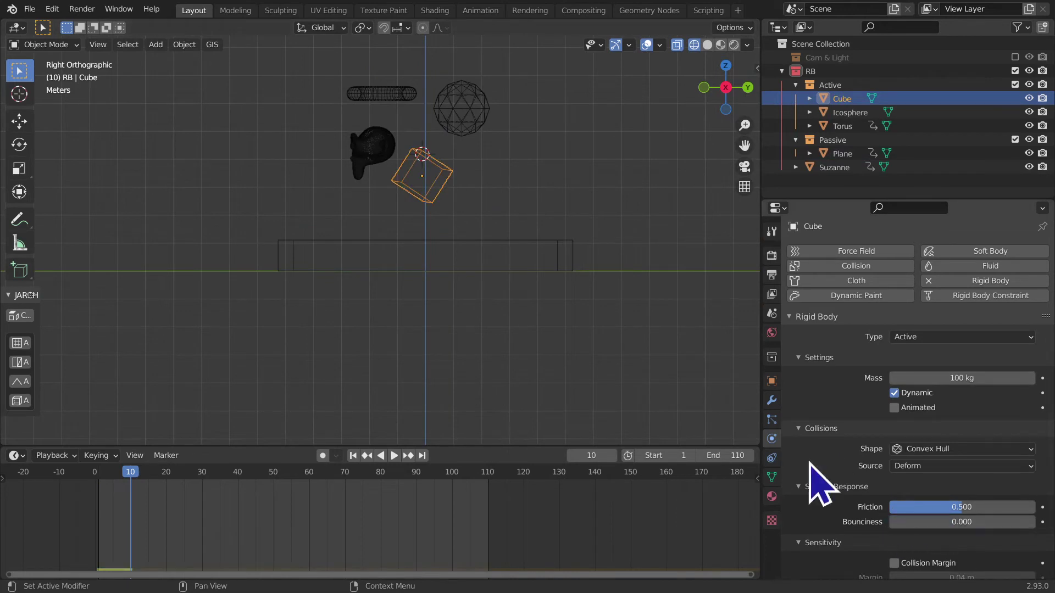
{"action": "left_click", "coordinate": [357, 456]}
{"action": "key", "text": "space"}
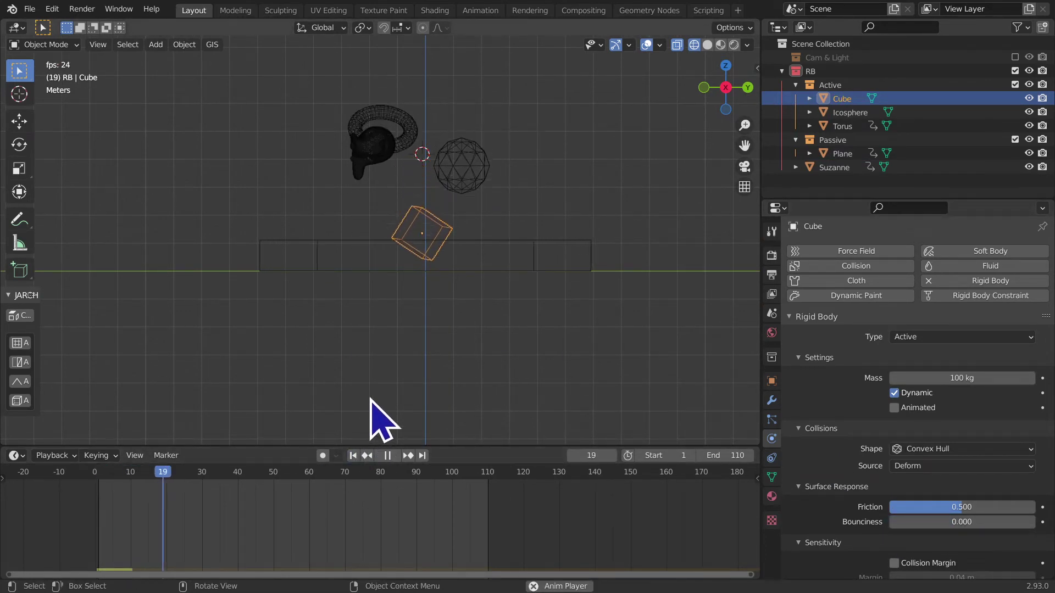
{"action": "scroll", "coordinate": [879, 533], "scroll_direction": "down", "scroll_amount": 2}
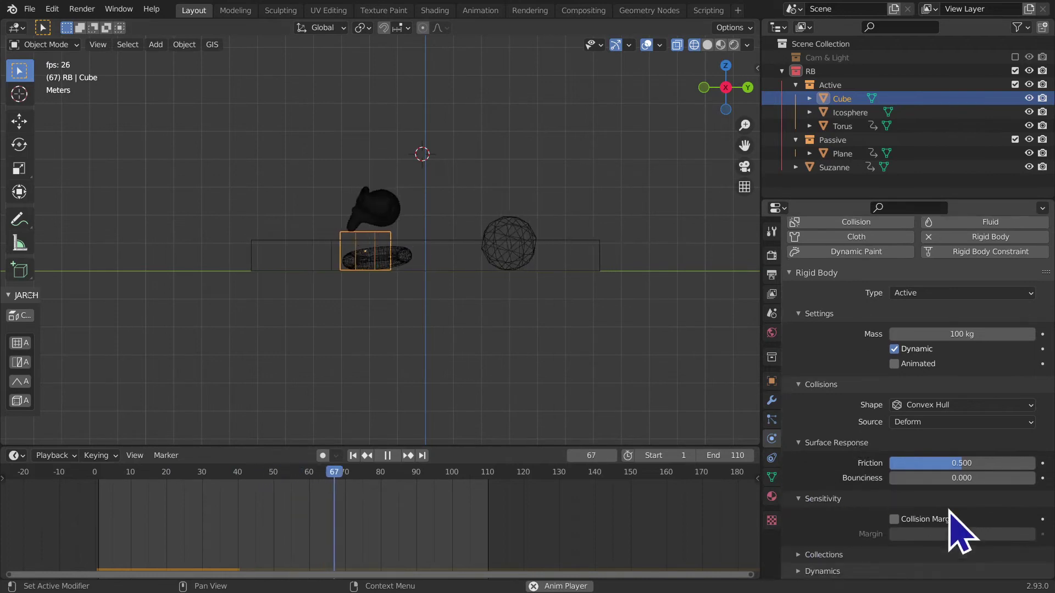
{"action": "key", "text": "space"}
Step: Return to solid shading and check all four objects rest inside the tray
{"action": "left_click", "coordinate": [496, 267]}
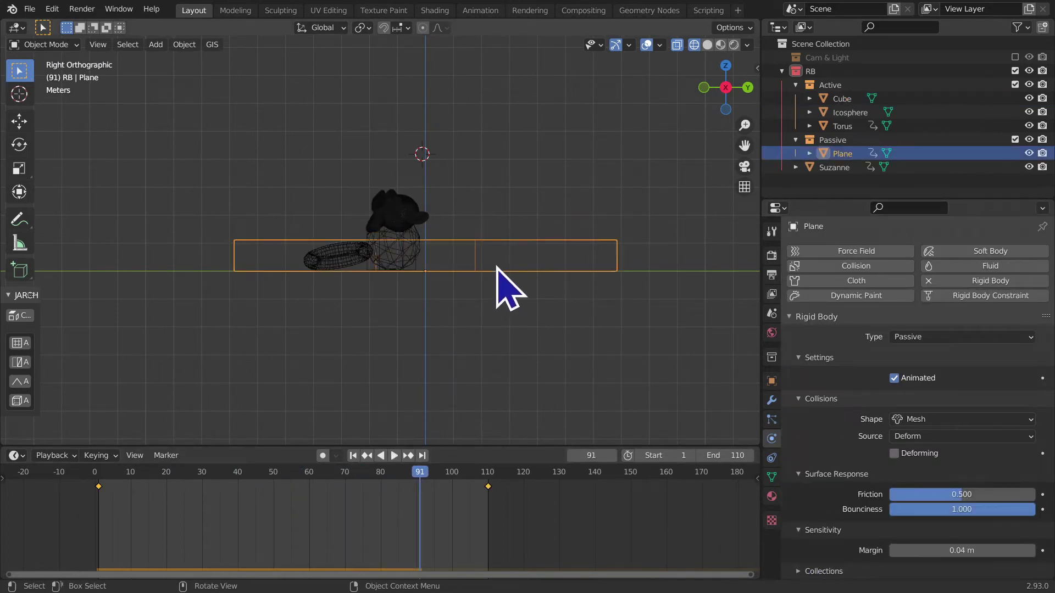
{"action": "middle_click_drag", "start_coordinate": [496, 268], "coordinate": [448, 370]}
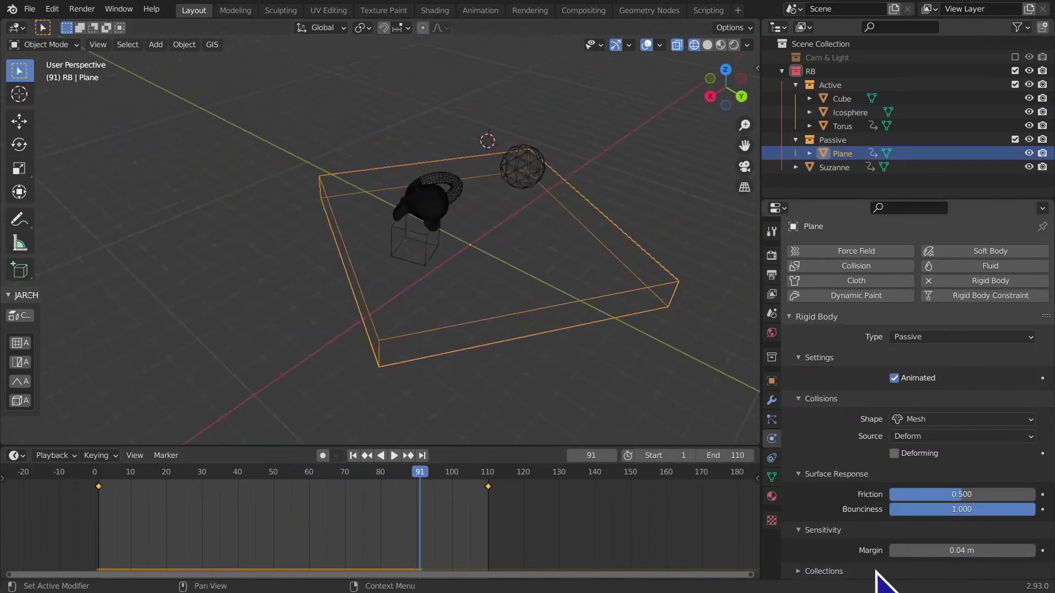
{"action": "middle_click_drag", "start_coordinate": [584, 419], "coordinate": [742, 33]}
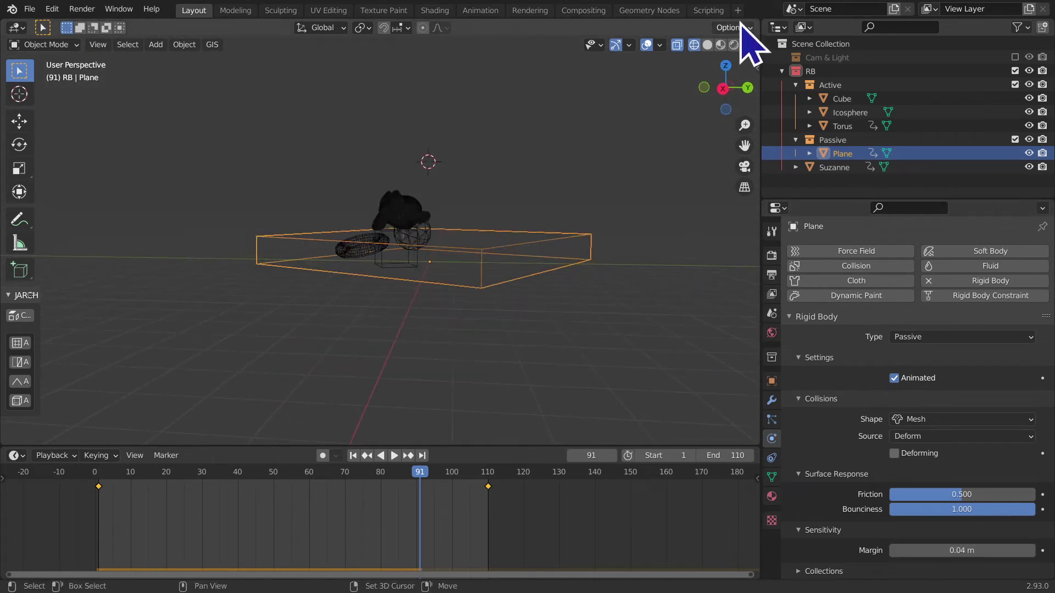
{"action": "left_click", "coordinate": [707, 45]}
{"action": "mouse_move", "coordinate": [707, 77]}
{"action": "middle_mouse_down"}
{"action": "mouse_move", "coordinate": [589, 276]}
{"action": "mouse_move", "coordinate": [758, 252]}
{"action": "mouse_move", "coordinate": [629, 291]}
{"action": "middle_mouse_up"}
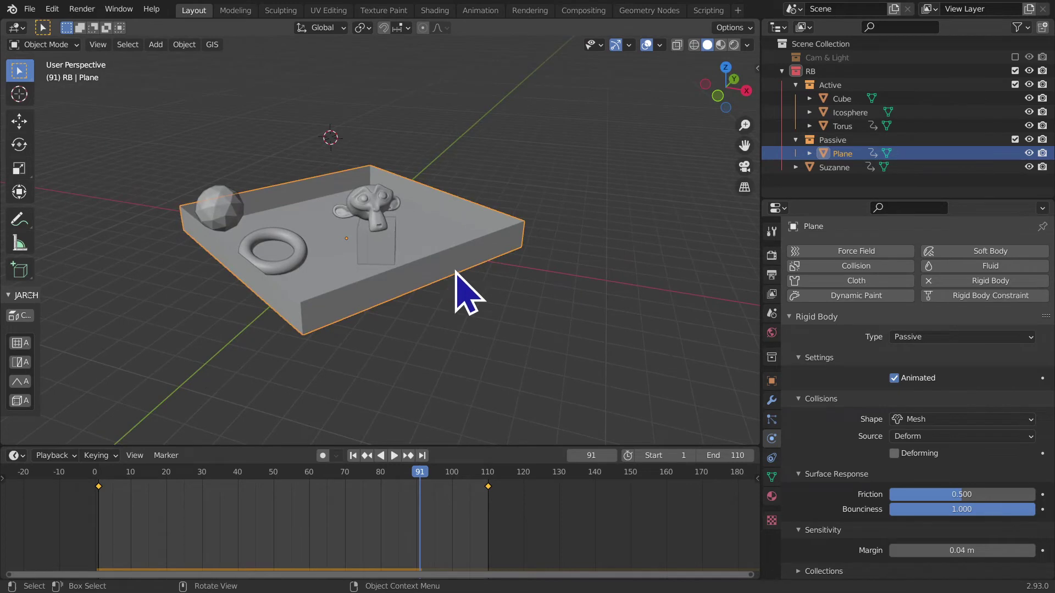
{"action": "left_click", "coordinate": [217, 225]}
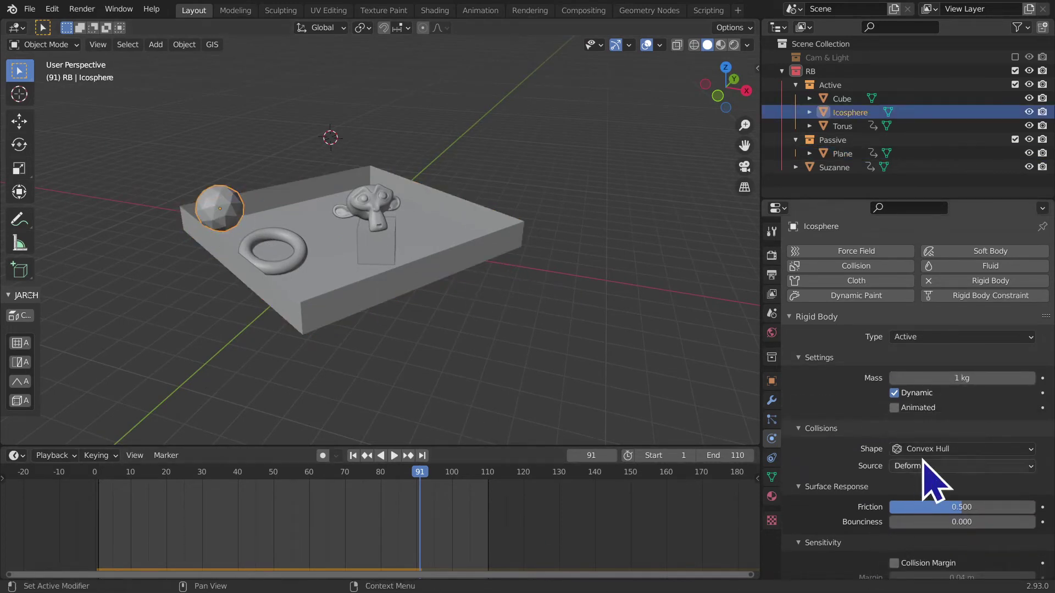
{"action": "scroll", "coordinate": [934, 472], "scroll_direction": "down", "scroll_amount": 2}
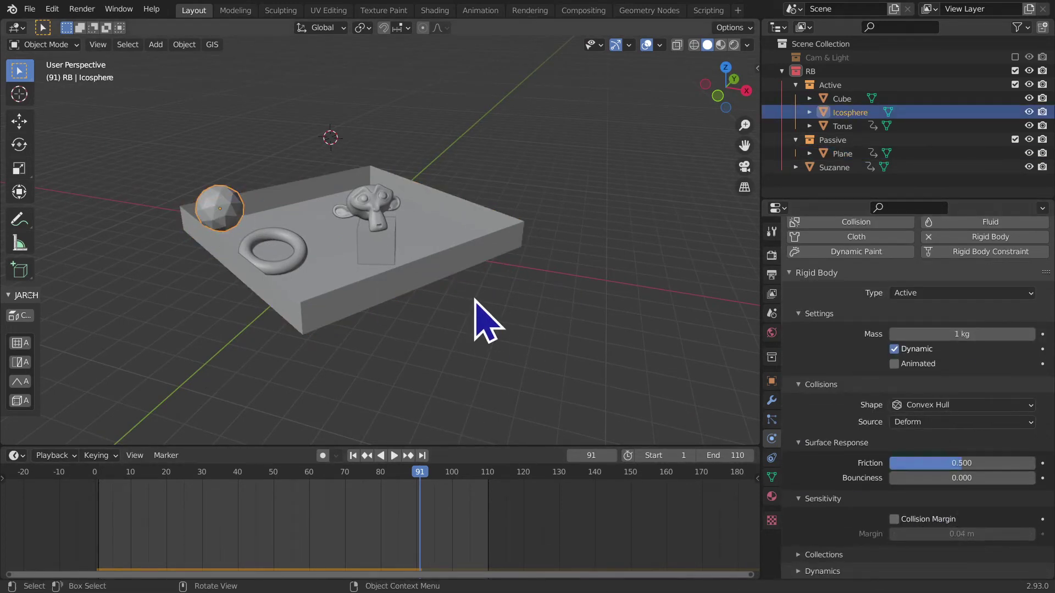
{"action": "left_click", "coordinate": [483, 323]}
{"action": "left_click", "coordinate": [450, 275]}
{"action": "middle_click_drag", "start_coordinate": [449, 275], "coordinate": [694, 405]}
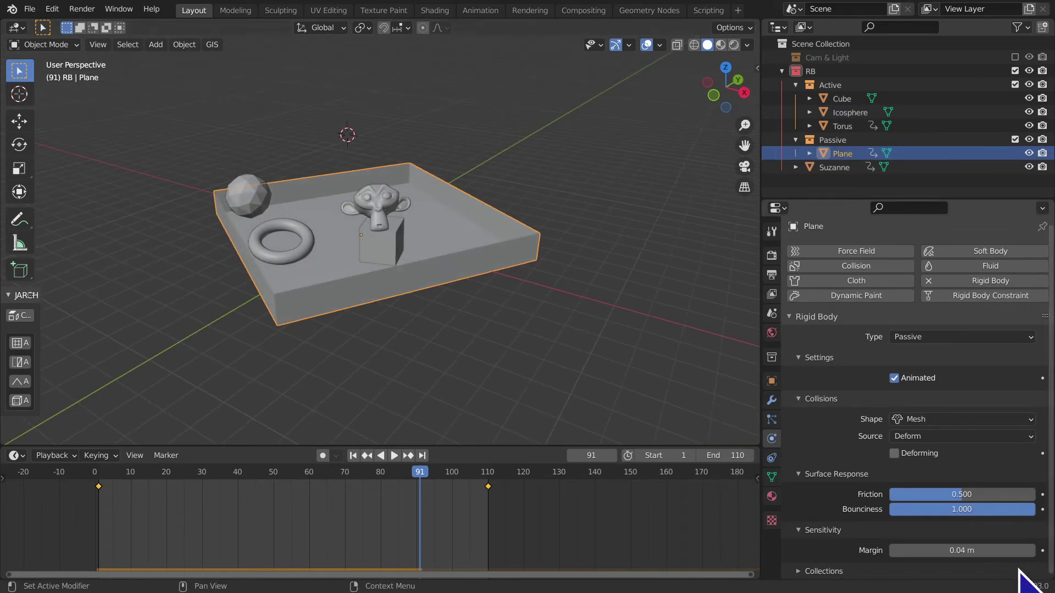
{"action": "middle_click_drag", "start_coordinate": [522, 423], "coordinate": [479, 373]}
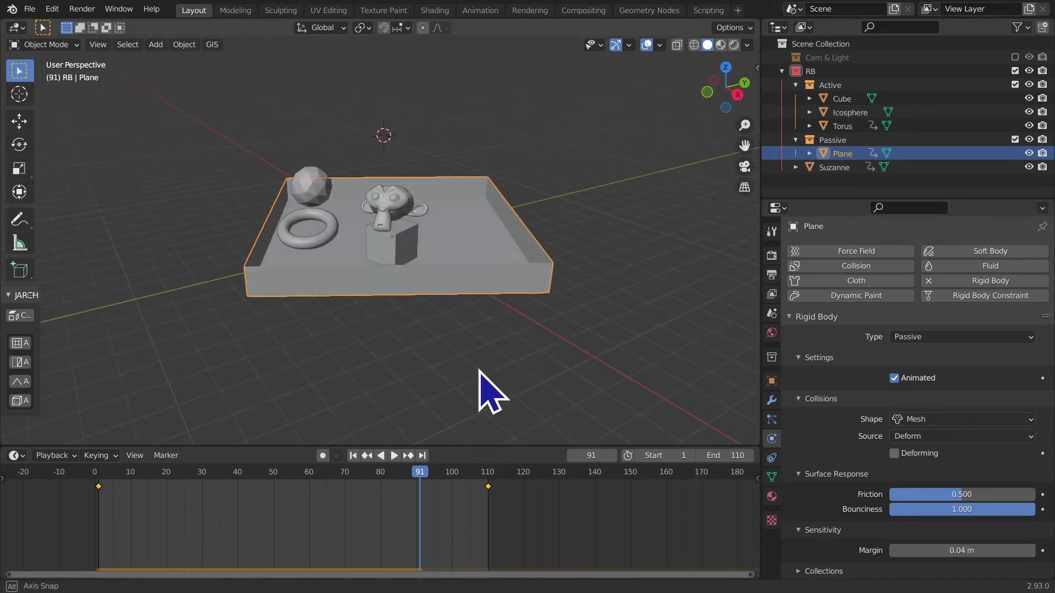
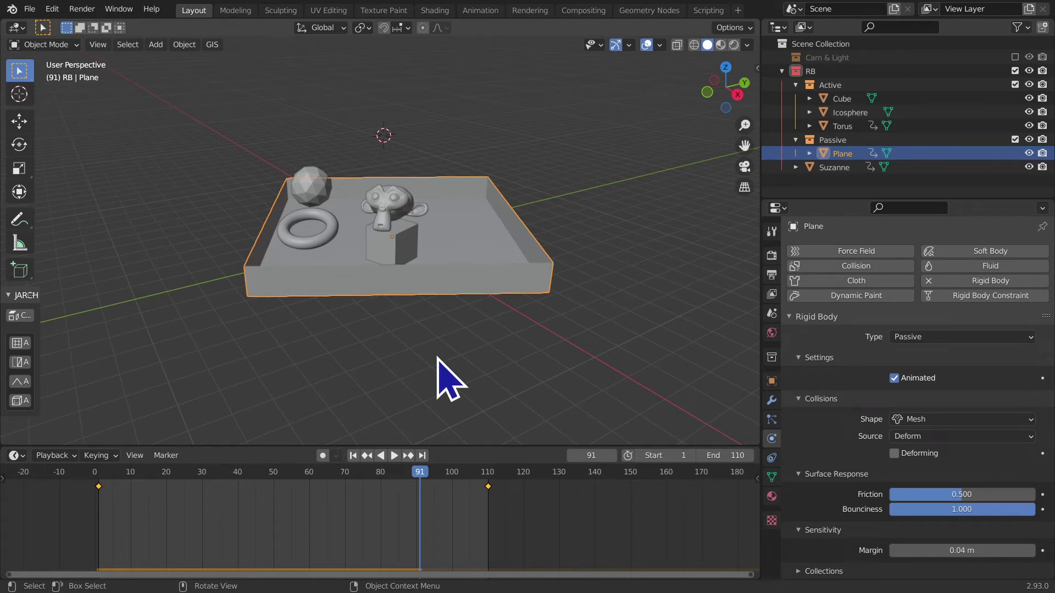
Step: Switch to Back Orthographic view with wireframe shading and zoom in on the tray
{"action": "left_click", "coordinate": [745, 83]}
{"action": "scroll", "coordinate": [379, 335], "scroll_direction": "up", "scroll_amount": 2}
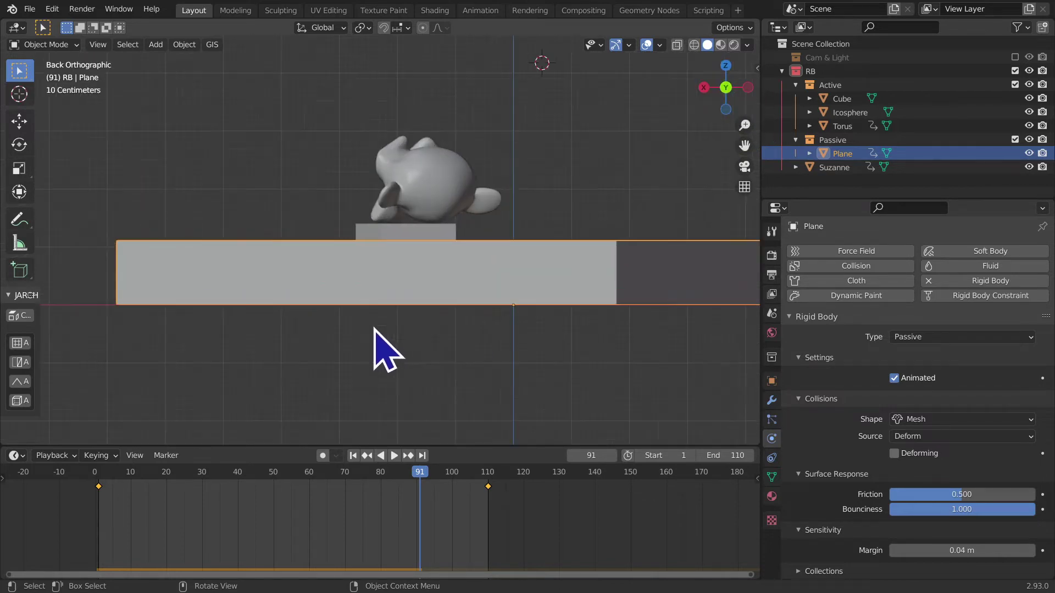
{"action": "left_click", "coordinate": [694, 45]}
{"action": "scroll", "coordinate": [540, 253], "scroll_direction": "up", "scroll_amount": 2}
{"action": "scroll", "coordinate": [471, 252], "scroll_direction": "up", "scroll_amount": 2}
Step: Select the cube, add the tray plane to the selection, and zoom closer
{"action": "left_click", "coordinate": [440, 242]}
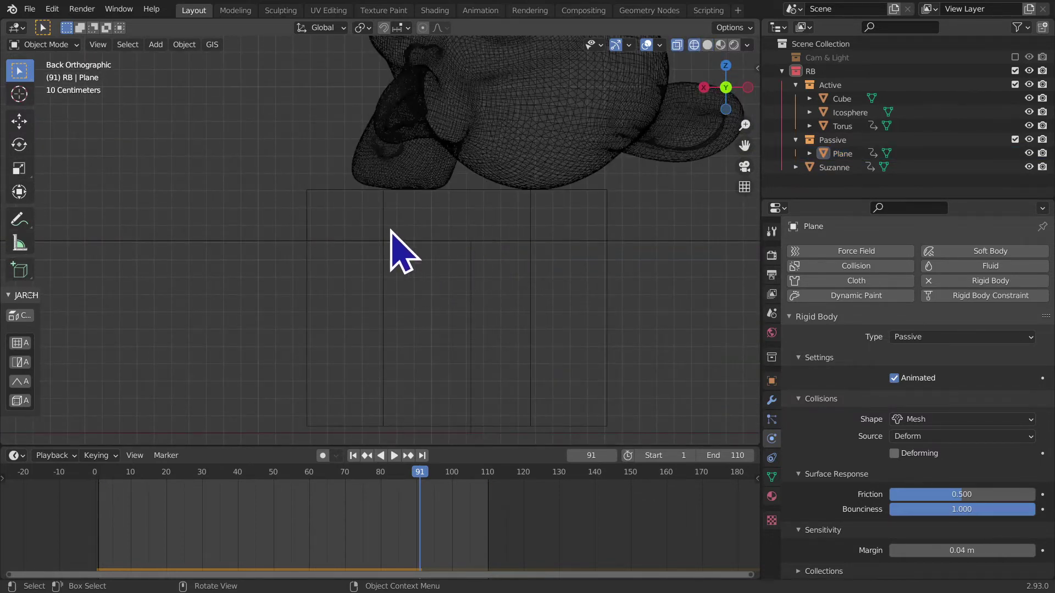
{"action": "left_click", "coordinate": [391, 231]}
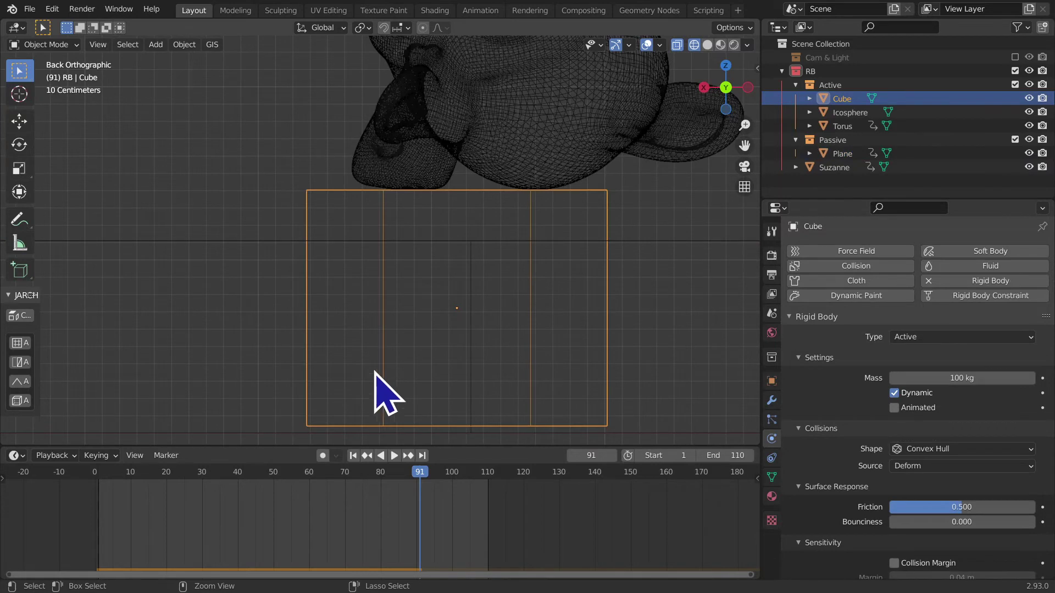
{"action": "left_click", "coordinate": [207, 242], "text": "shift"}
{"action": "scroll", "coordinate": [175, 176], "scroll_direction": "up", "scroll_amount": 2}
{"action": "scroll", "coordinate": [300, 316], "scroll_direction": "up", "scroll_amount": 1}
{"action": "scroll", "coordinate": [282, 258], "scroll_direction": "up", "scroll_amount": 1}
{"action": "scroll", "coordinate": [281, 253], "scroll_direction": "down", "scroll_amount": 1}
{"action": "scroll", "coordinate": [324, 385], "scroll_direction": "up", "scroll_amount": 2}
Step: Deselect everything and frame the cube's base on the tray floor up close
{"action": "left_click", "coordinate": [320, 388]}
{"action": "scroll", "coordinate": [350, 376], "scroll_direction": "up", "scroll_amount": 2}
{"action": "middle_click_drag", "start_coordinate": [350, 376], "coordinate": [317, 275], "text": "shift"}
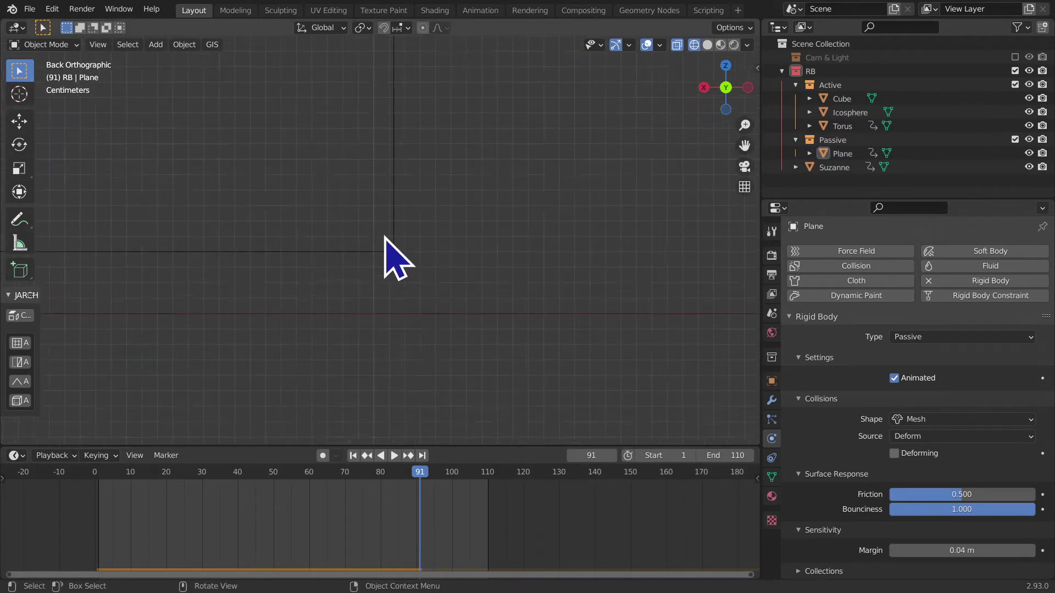
{"action": "scroll", "coordinate": [455, 283], "scroll_direction": "up", "scroll_amount": 3}
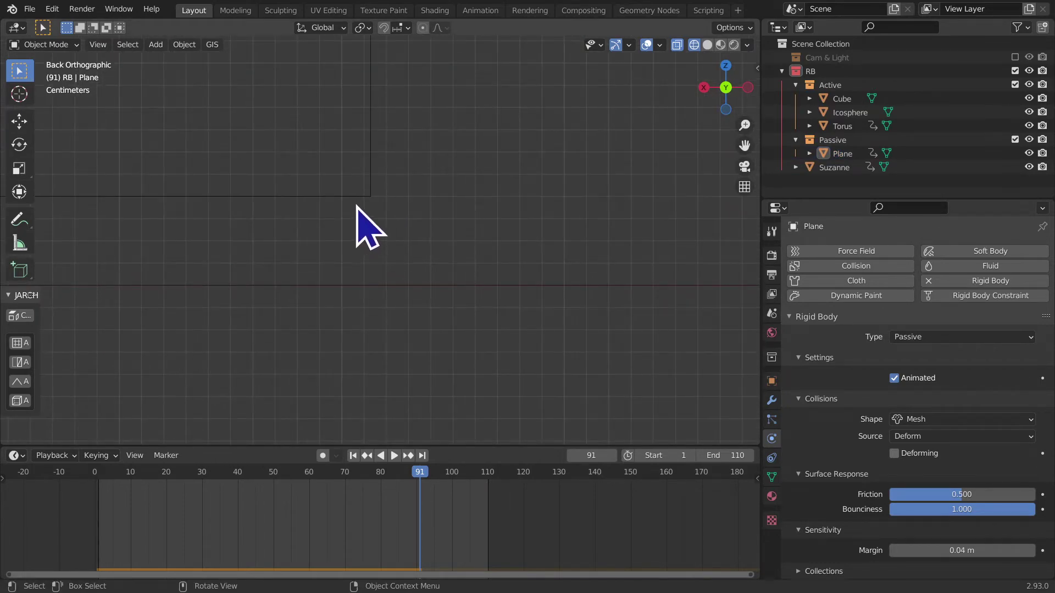
{"action": "scroll", "coordinate": [349, 279], "scroll_direction": "up", "scroll_amount": 3}
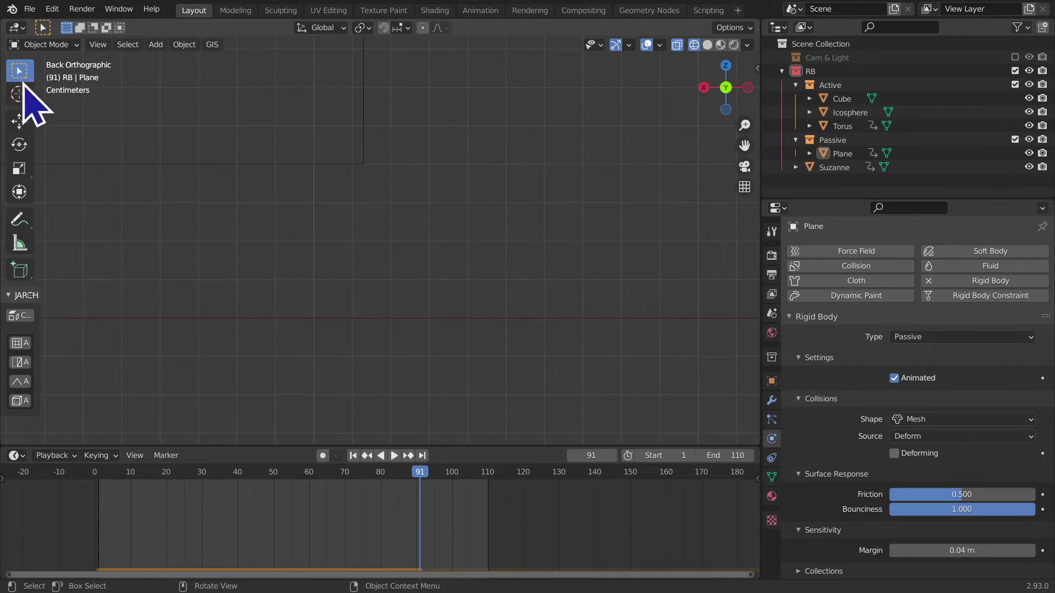
Step: Select the cube, then switch the selection to the tray Plane
{"action": "left_click", "coordinate": [361, 158]}
{"action": "left_click", "coordinate": [342, 330]}
{"action": "left_click", "coordinate": [350, 168]}
{"action": "left_click", "coordinate": [360, 163]}
{"action": "left_click", "coordinate": [346, 317]}
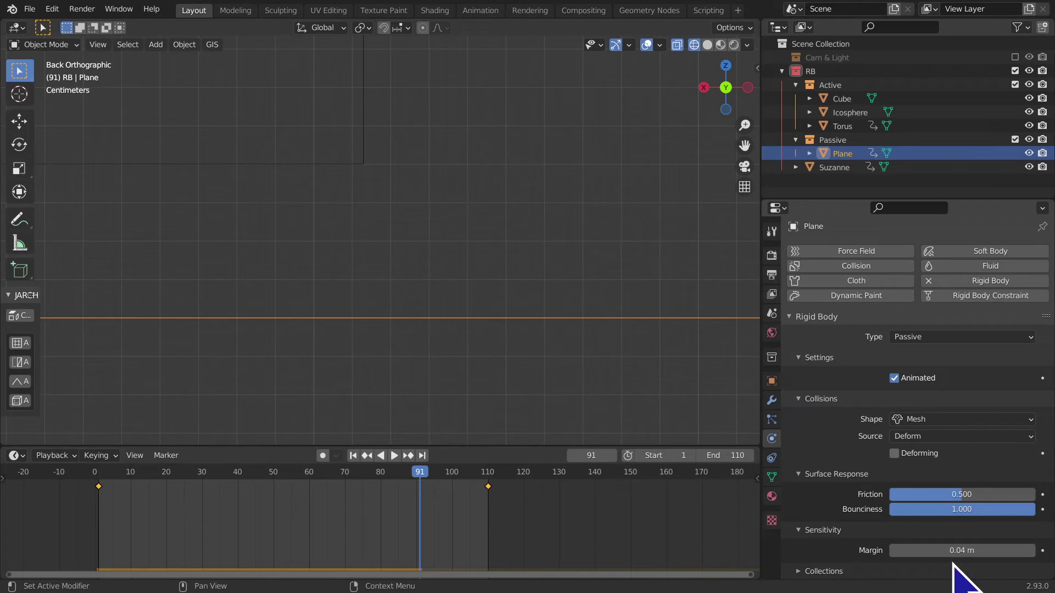
{"action": "left_click", "coordinate": [772, 314]}
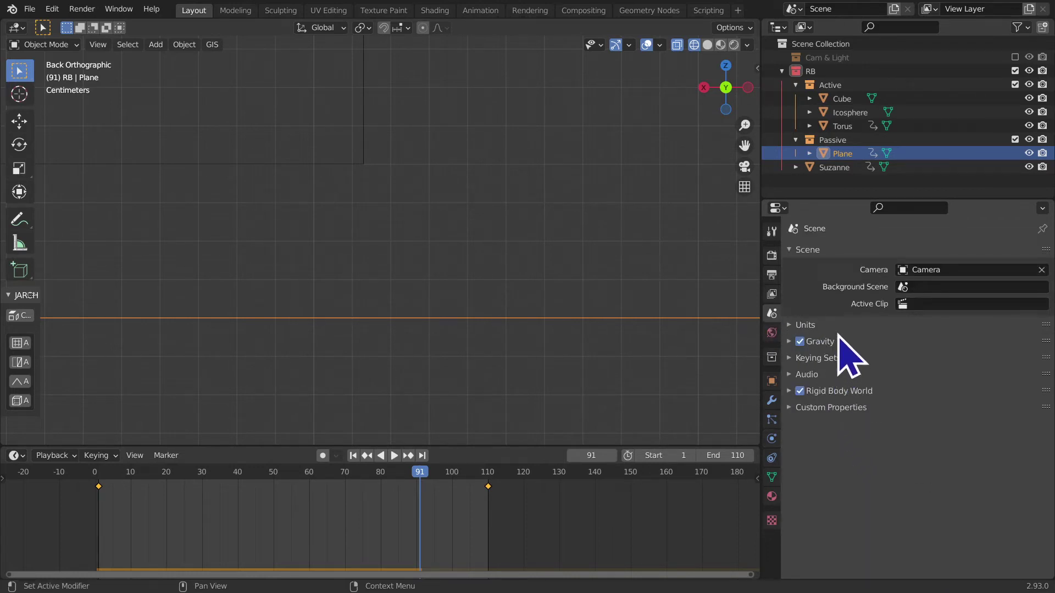
Step: Set the scene Length unit to Adaptive, then look over the tray's physics, object and modifier settings
{"action": "left_click", "coordinate": [864, 327]}
{"action": "left_click", "coordinate": [940, 409]}
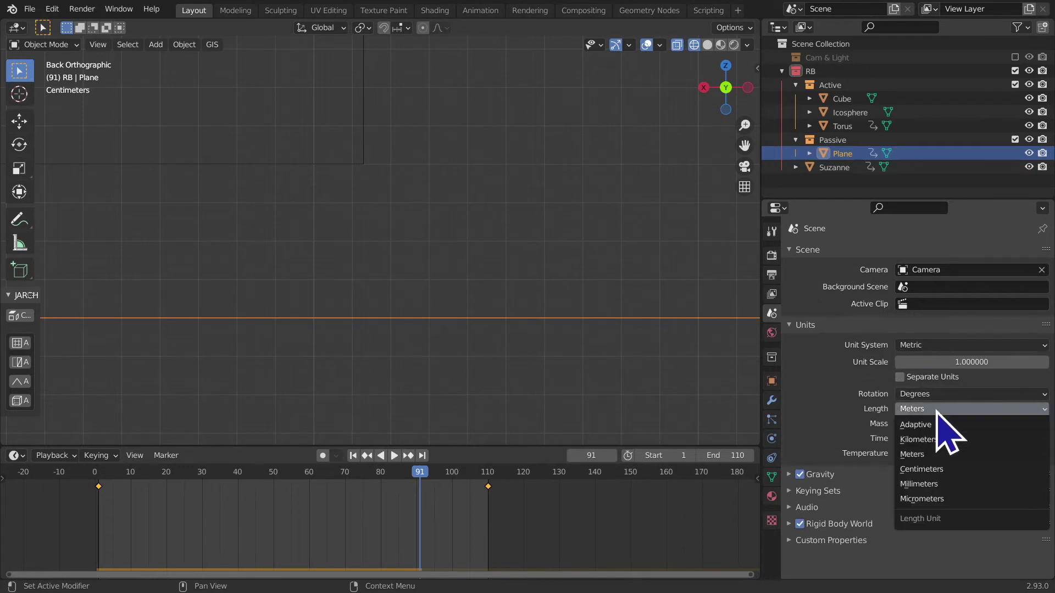
{"action": "left_click", "coordinate": [937, 431]}
{"action": "left_click", "coordinate": [772, 440]}
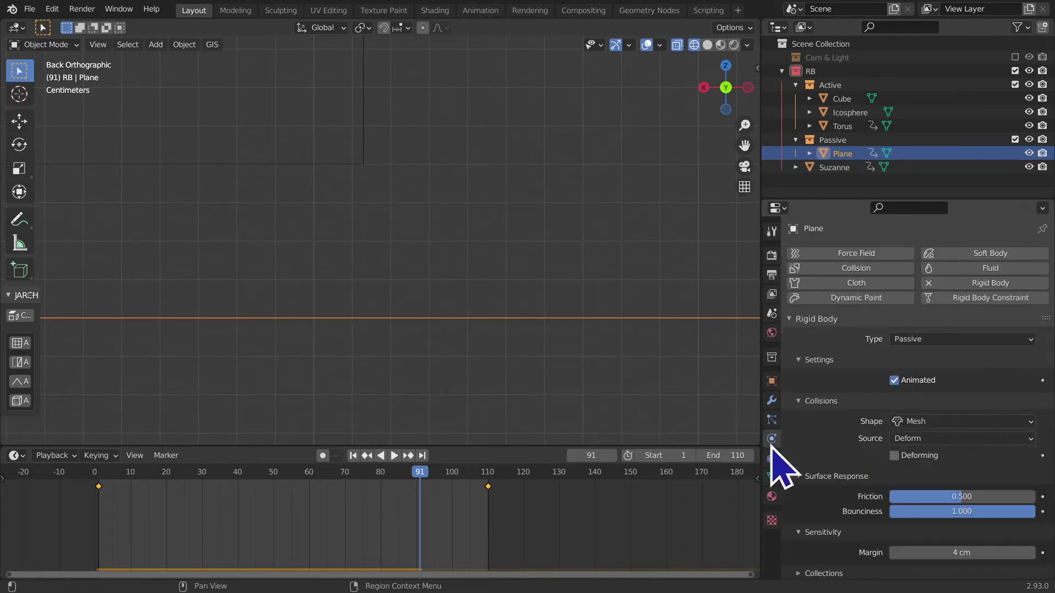
{"action": "left_click", "coordinate": [771, 381]}
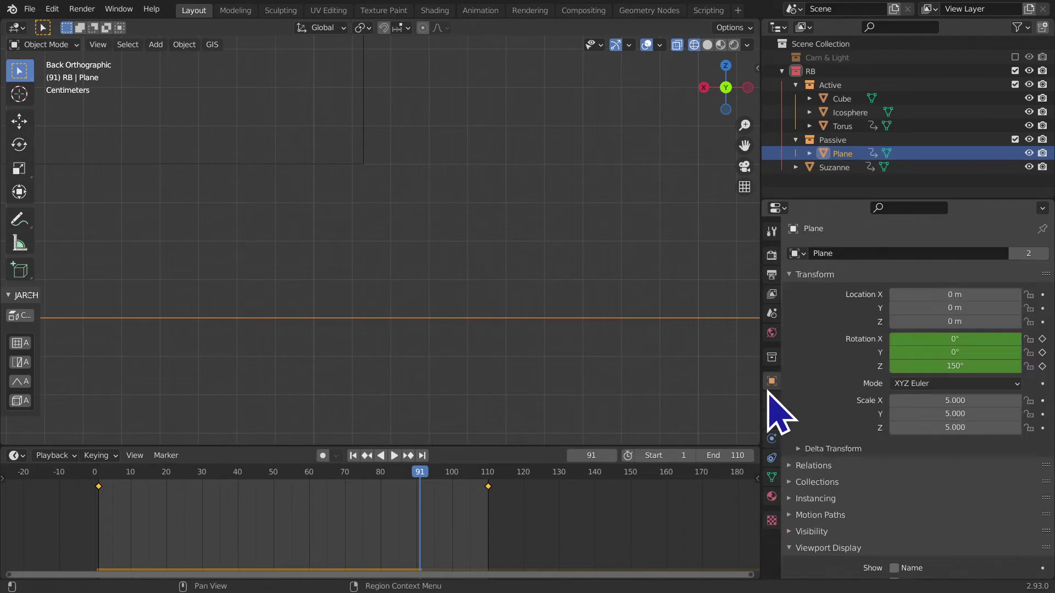
{"action": "left_click", "coordinate": [772, 400]}
Step: Set the scene Length unit back to Meters and return to the tray's rigid body settings
{"action": "left_click", "coordinate": [774, 314]}
{"action": "left_click", "coordinate": [948, 412]}
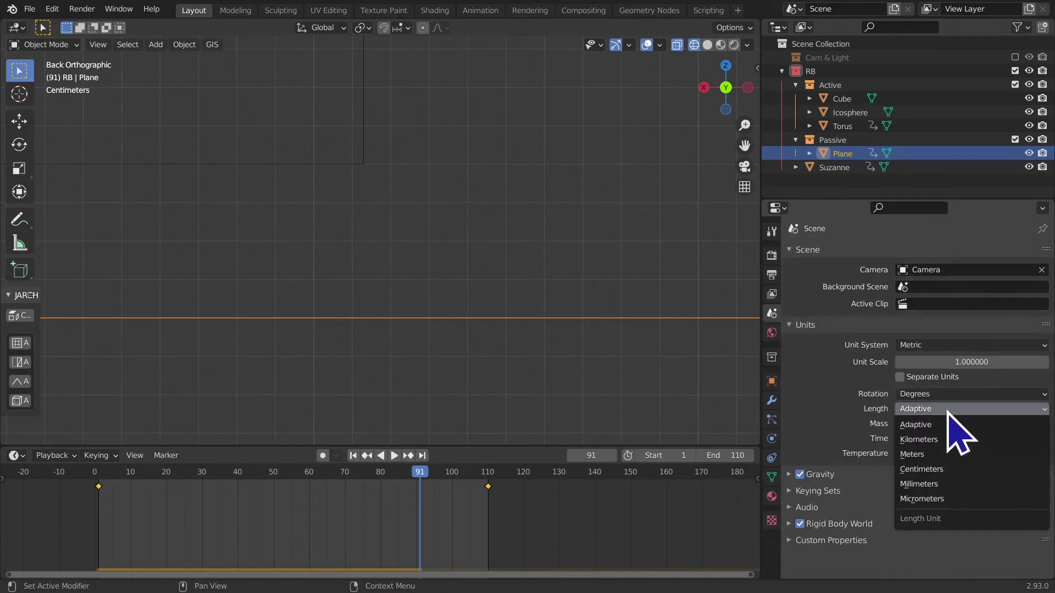
{"action": "left_click", "coordinate": [941, 454]}
{"action": "left_click", "coordinate": [773, 497]}
{"action": "left_click", "coordinate": [772, 458]}
{"action": "left_click", "coordinate": [772, 440]}
{"action": "left_click", "coordinate": [775, 456]}
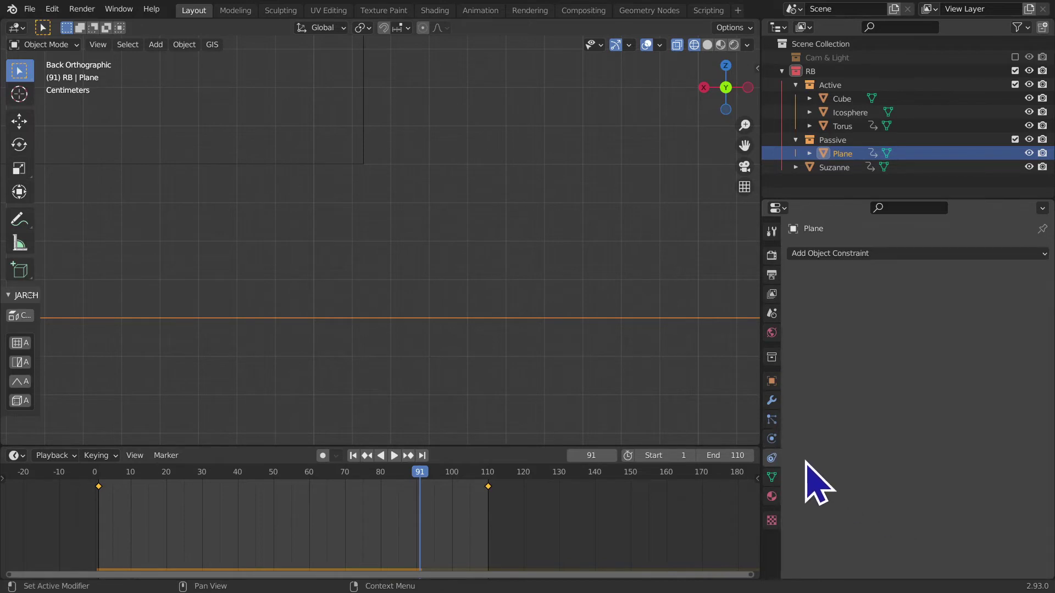
{"action": "left_click", "coordinate": [771, 438]}
Step: Change the tray's collision margin from 0.04 m to 0.02 m and rewind to frame 1
{"action": "scroll", "coordinate": [523, 428], "scroll_direction": "down", "scroll_amount": 3}
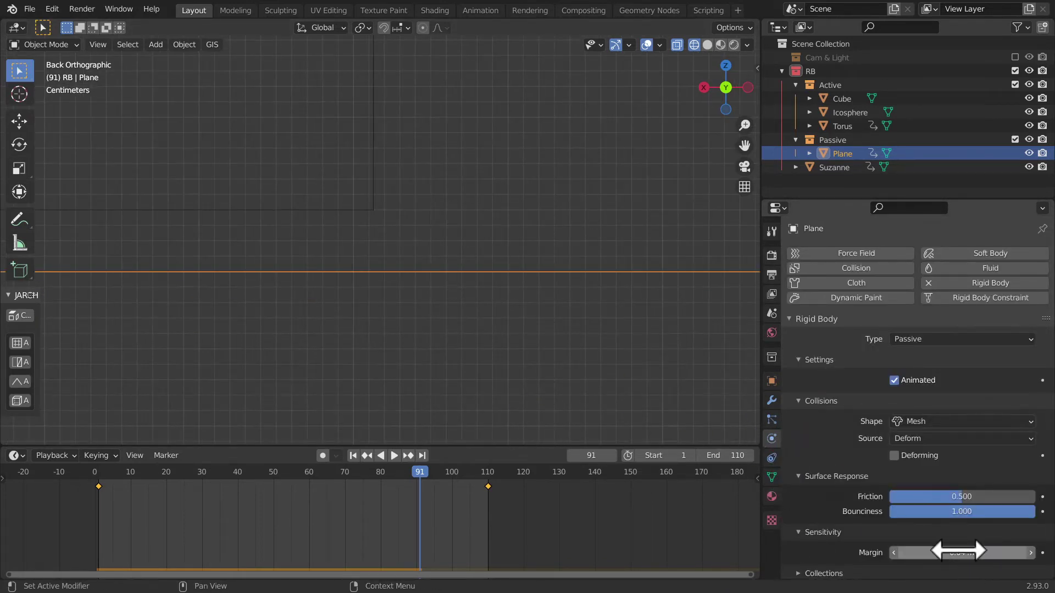
{"action": "left_click", "coordinate": [957, 550]}
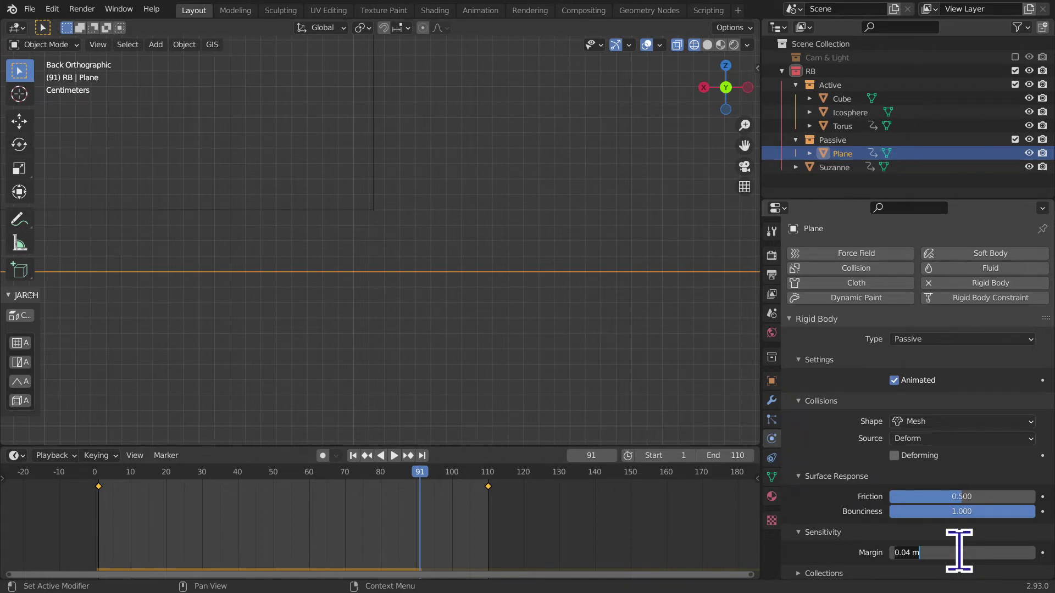
{"action": "key", "text": "Return"}
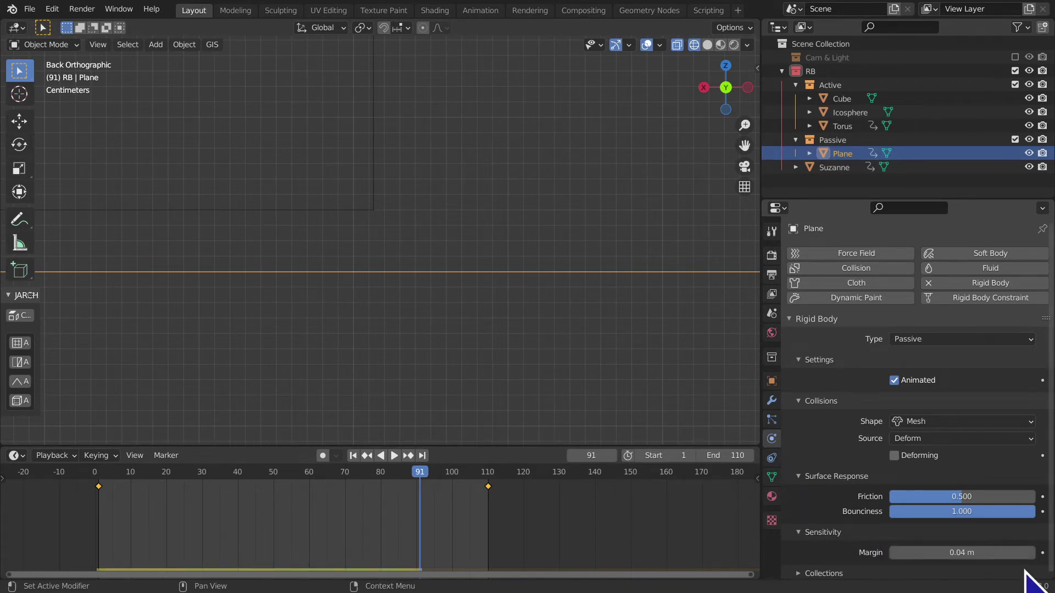
{"action": "left_click", "coordinate": [962, 554]}
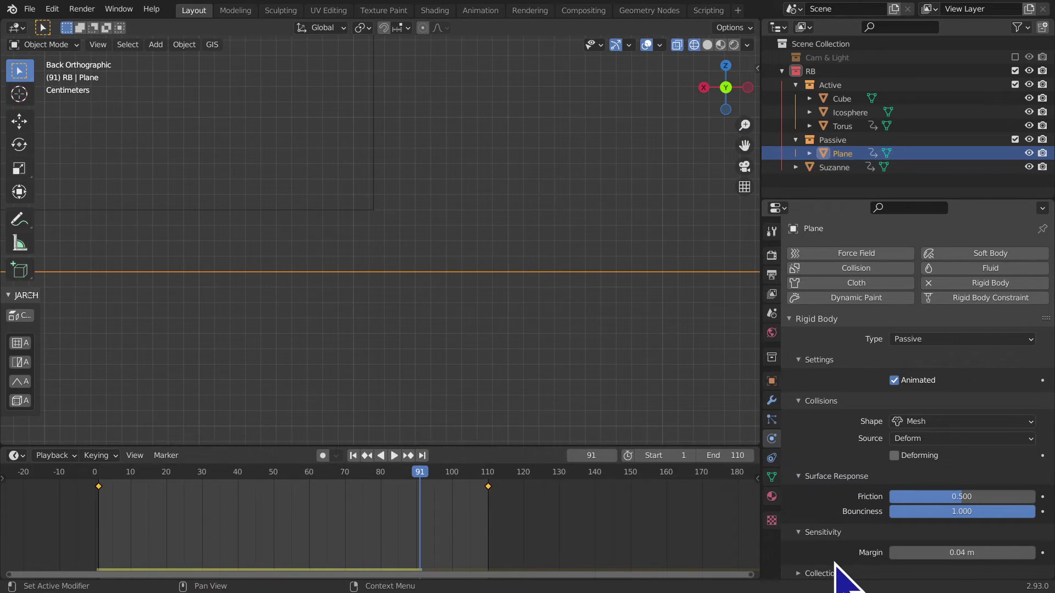
{"action": "scroll", "coordinate": [400, 434], "scroll_direction": "down", "scroll_amount": 2}
{"action": "scroll", "coordinate": [400, 434], "scroll_direction": "down", "scroll_amount": 2}
{"action": "scroll", "coordinate": [400, 434], "scroll_direction": "down", "scroll_amount": 3}
{"action": "scroll", "coordinate": [400, 434], "scroll_direction": "down", "scroll_amount": 2}
{"action": "scroll", "coordinate": [400, 420], "scroll_direction": "down", "scroll_amount": 2}
{"action": "scroll", "coordinate": [403, 420], "scroll_direction": "down", "scroll_amount": 3}
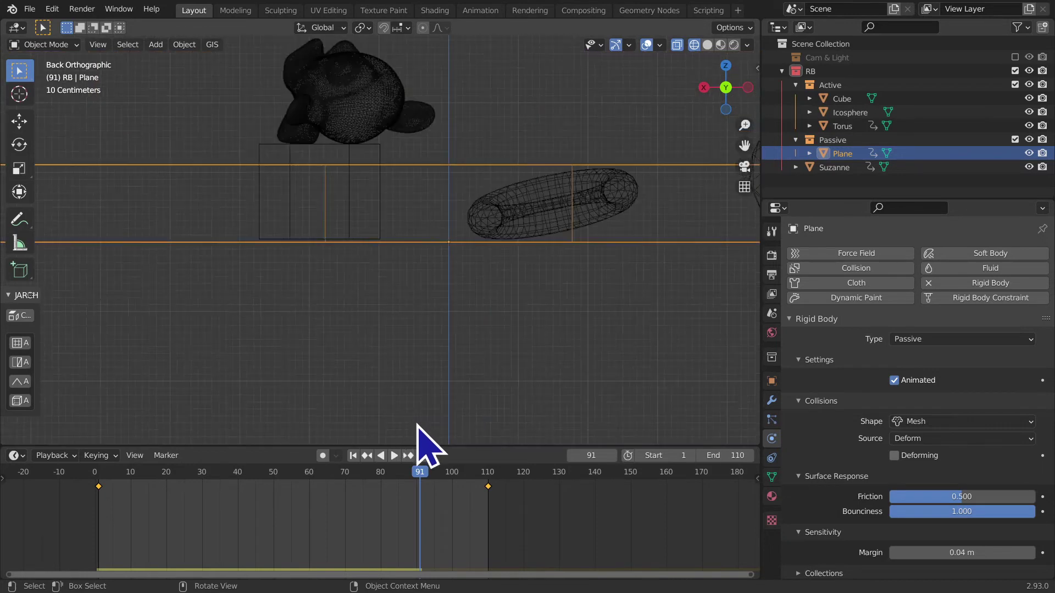
{"action": "scroll", "coordinate": [417, 426], "scroll_direction": "up", "scroll_amount": 1}
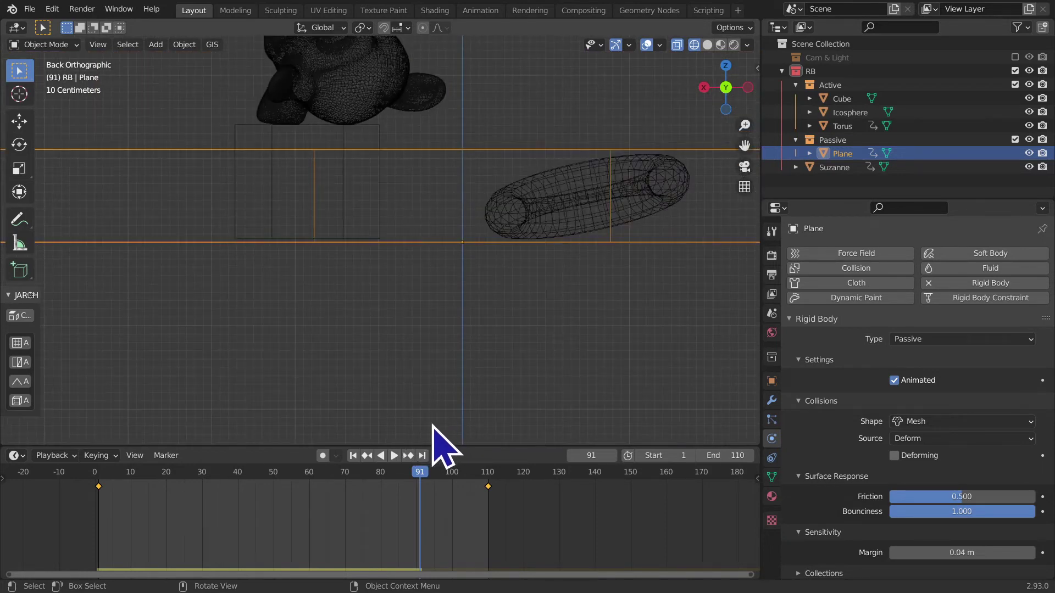
{"action": "scroll", "coordinate": [423, 440], "scroll_direction": "up", "scroll_amount": 1}
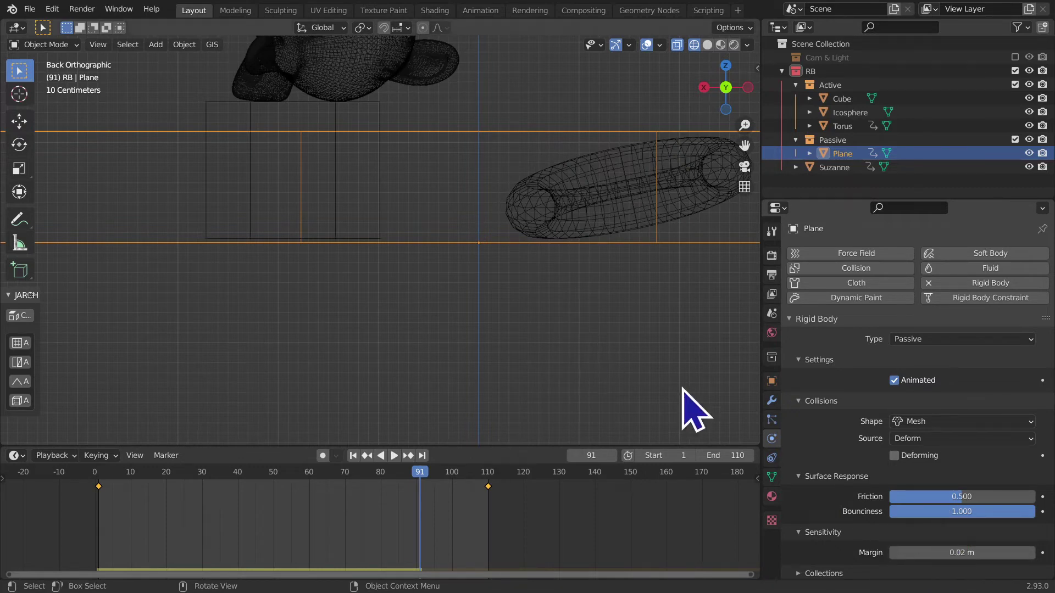
{"action": "left_click", "coordinate": [353, 457]}
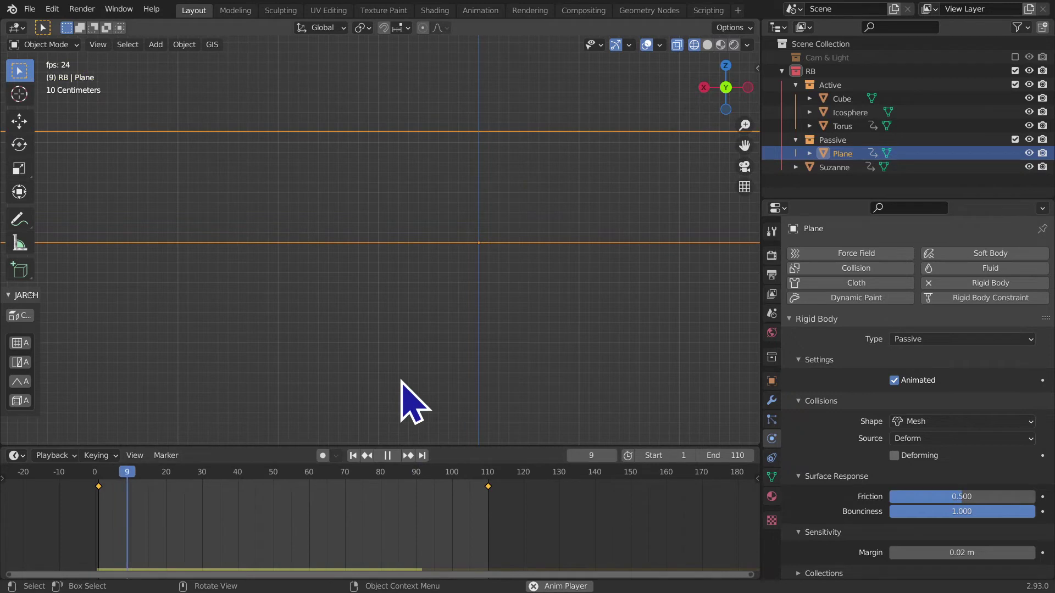
Step: Stop playback at frame 41 and recentre the view on the fallen objects
{"action": "key", "text": "space"}
{"action": "key", "text": "ctrl+KP_1"}
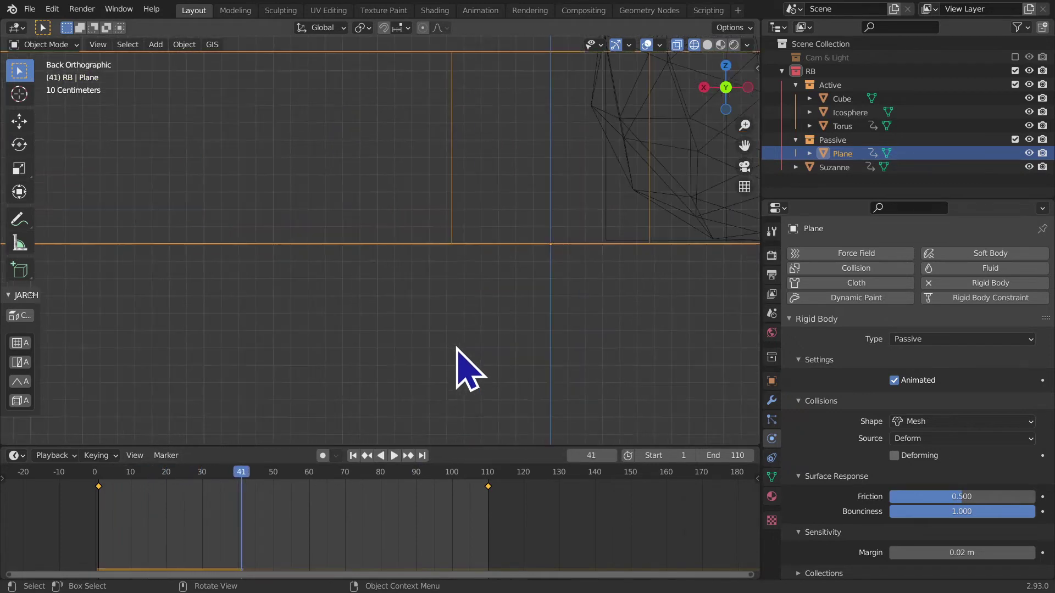
{"action": "scroll", "coordinate": [566, 341], "scroll_direction": "down", "scroll_amount": 5}
{"action": "mouse_move", "coordinate": [566, 341]}
{"action": "middle_mouse_down", "text": "shift"}
{"action": "mouse_move", "coordinate": [377, 349]}
{"action": "mouse_move", "coordinate": [566, 374]}
{"action": "middle_mouse_up", "text": "shift"}
{"action": "scroll", "coordinate": [311, 306], "scroll_direction": "up", "scroll_amount": 3}
{"action": "scroll", "coordinate": [311, 305], "scroll_direction": "up", "scroll_amount": 1}
{"action": "scroll", "coordinate": [308, 308], "scroll_direction": "up", "scroll_amount": 1}
{"action": "scroll", "coordinate": [368, 298], "scroll_direction": "up", "scroll_amount": 1}
Step: Select the tray and then the cube, returning to the straight Back view
{"action": "left_click", "coordinate": [312, 338]}
{"action": "scroll", "coordinate": [312, 337], "scroll_direction": "down", "scroll_amount": 5}
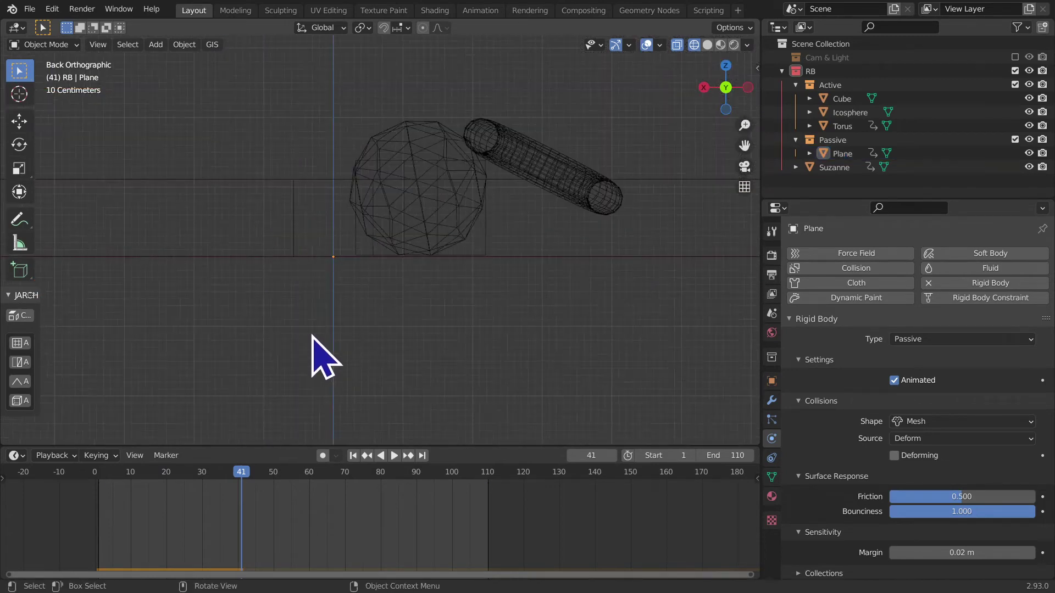
{"action": "left_click", "coordinate": [290, 204]}
{"action": "middle_click_drag", "start_coordinate": [399, 258], "coordinate": [388, 337]}
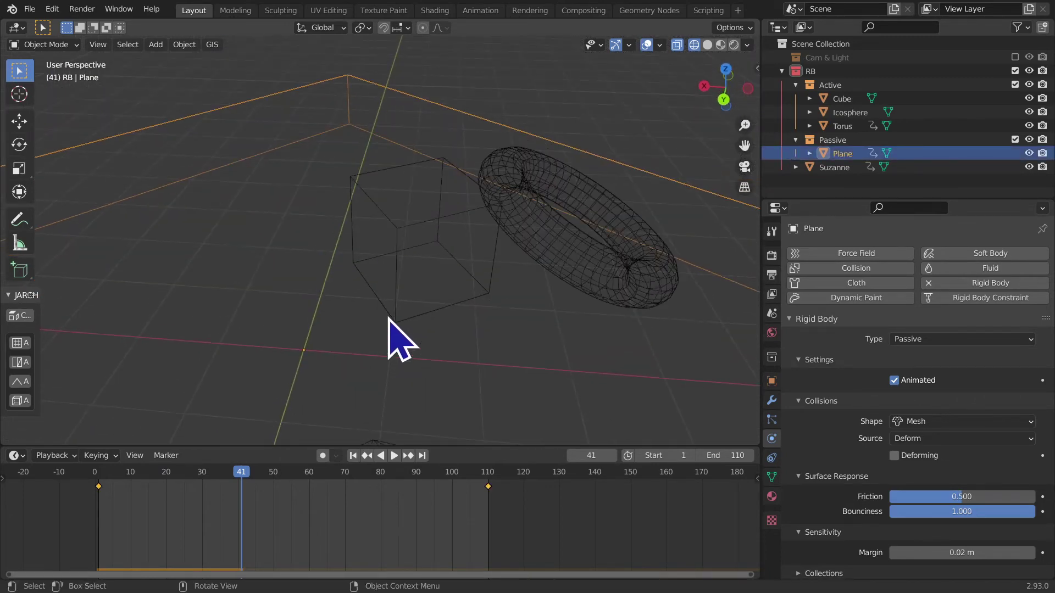
{"action": "left_click", "coordinate": [373, 225]}
{"action": "left_click", "coordinate": [724, 100]}
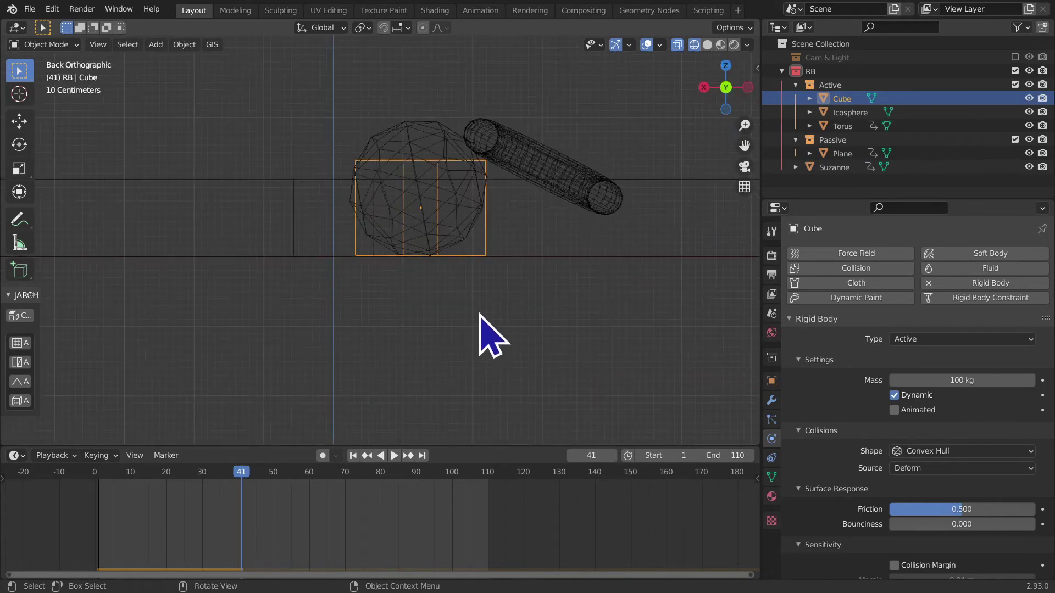
Step: Zoom in on the cube's lower corner and select the tray Plane
{"action": "scroll", "coordinate": [481, 332], "scroll_direction": "up", "scroll_amount": 2}
{"action": "scroll", "coordinate": [456, 332], "scroll_direction": "up", "scroll_amount": 1}
{"action": "scroll", "coordinate": [448, 341], "scroll_direction": "up", "scroll_amount": 3}
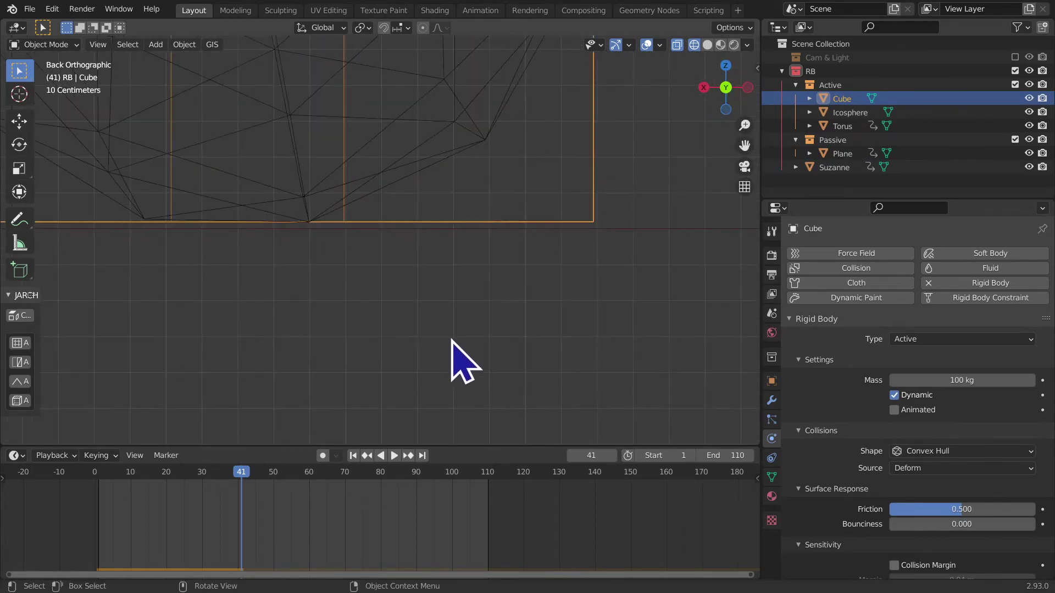
{"action": "scroll", "coordinate": [522, 376], "scroll_direction": "down", "scroll_amount": 1}
{"action": "scroll", "coordinate": [333, 375], "scroll_direction": "up", "scroll_amount": 6}
{"action": "middle_click_drag", "start_coordinate": [357, 381], "coordinate": [448, 322], "text": "shift"}
{"action": "scroll", "coordinate": [946, 551], "scroll_direction": "down", "scroll_amount": 2}
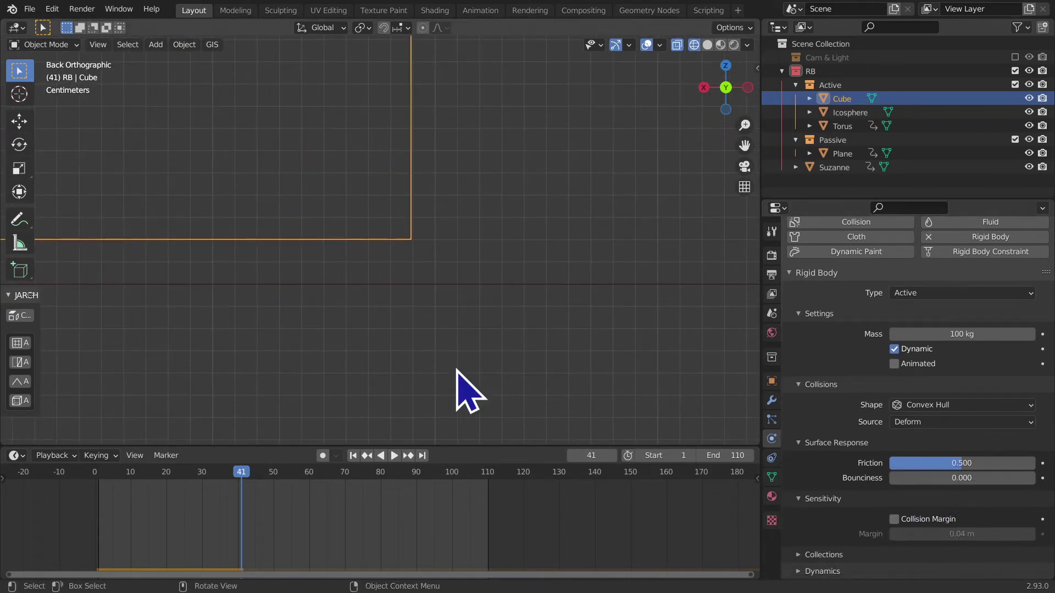
{"action": "left_click", "coordinate": [490, 284]}
{"action": "left_click", "coordinate": [931, 556]}
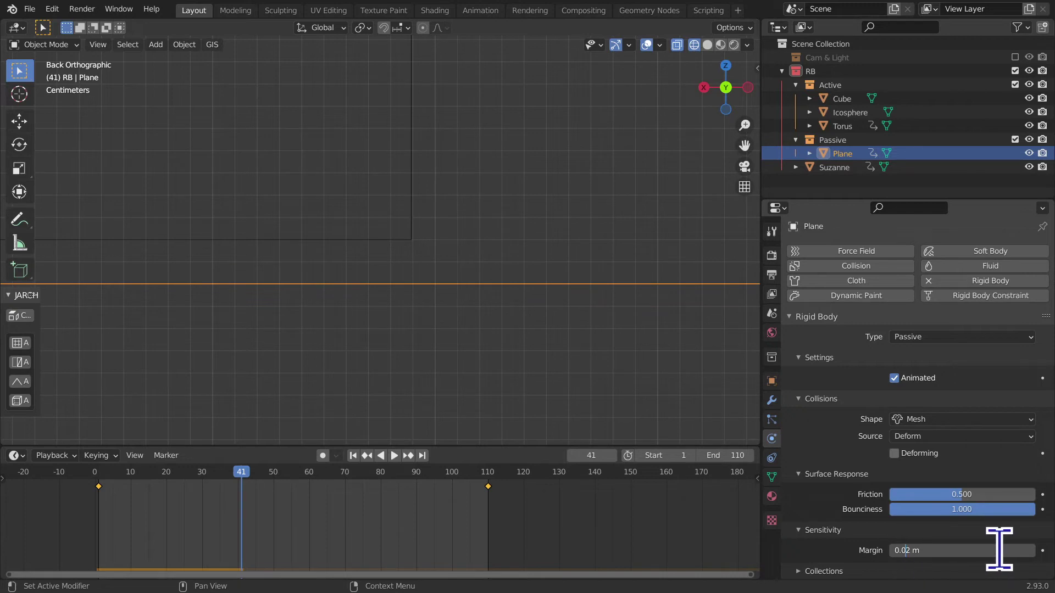
{"action": "type", "text": "1"}
Step: Commit a 0.01 m collision margin and play the simulation up to frame 48
{"action": "key", "text": "Return"}
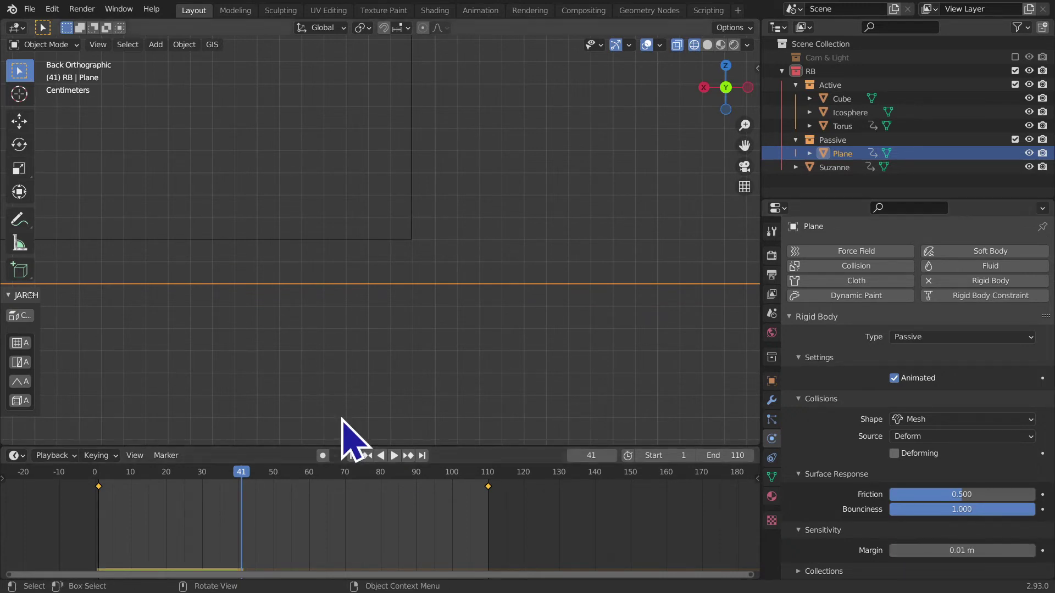
{"action": "key", "text": "space"}
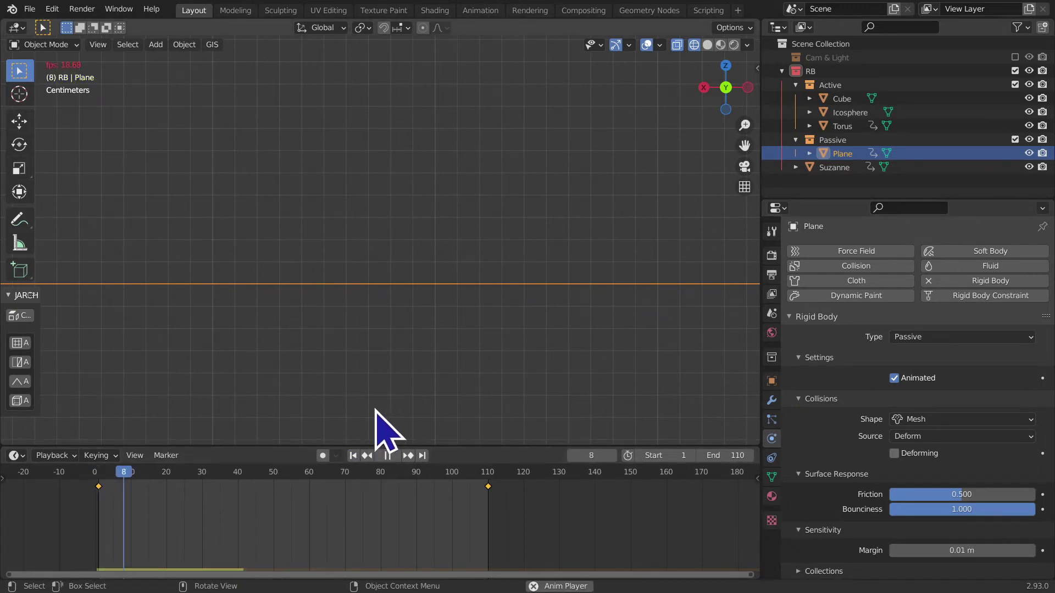
{"action": "key", "text": "space"}
Step: Set the tray's collision margin to 0.001 m and replay the simulation from frame 1
{"action": "scroll", "coordinate": [372, 410], "scroll_direction": "down", "scroll_amount": 1}
{"action": "scroll", "coordinate": [368, 410], "scroll_direction": "down", "scroll_amount": 2}
{"action": "scroll", "coordinate": [363, 410], "scroll_direction": "down", "scroll_amount": 3}
{"action": "scroll", "coordinate": [363, 410], "scroll_direction": "down", "scroll_amount": 2}
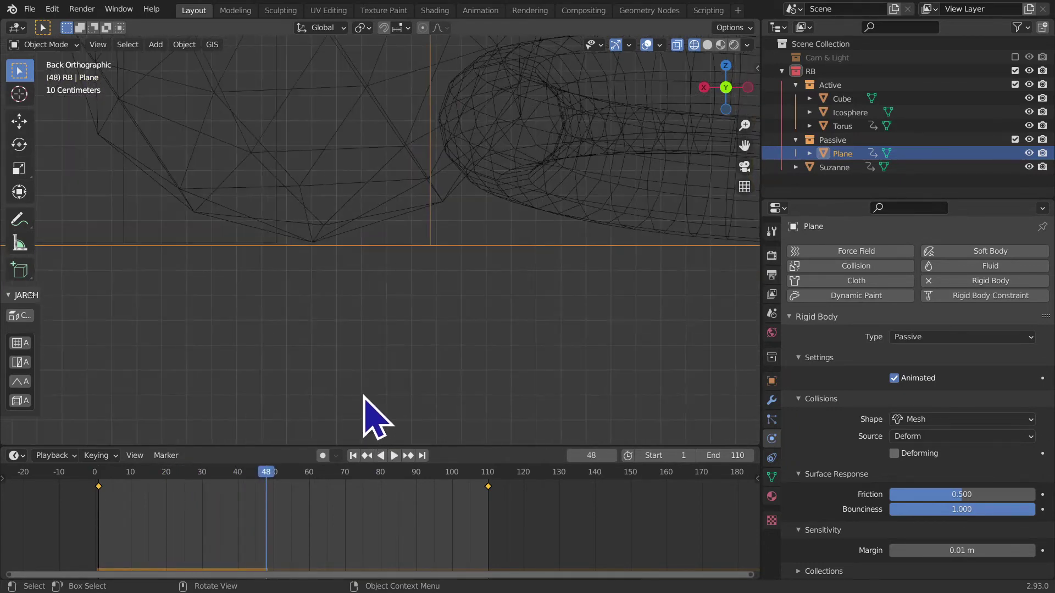
{"action": "scroll", "coordinate": [362, 407], "scroll_direction": "down", "scroll_amount": 2}
{"action": "scroll", "coordinate": [377, 384], "scroll_direction": "down", "scroll_amount": 2}
{"action": "scroll", "coordinate": [269, 374], "scroll_direction": "up", "scroll_amount": 3}
{"action": "scroll", "coordinate": [440, 418], "scroll_direction": "up", "scroll_amount": 1}
{"action": "scroll", "coordinate": [442, 431], "scroll_direction": "up", "scroll_amount": 2}
{"action": "scroll", "coordinate": [431, 362], "scroll_direction": "up", "scroll_amount": 1}
{"action": "scroll", "coordinate": [302, 389], "scroll_direction": "up", "scroll_amount": 2}
{"action": "scroll", "coordinate": [358, 358], "scroll_direction": "up", "scroll_amount": 1}
{"action": "scroll", "coordinate": [542, 322], "scroll_direction": "up", "scroll_amount": 1}
{"action": "scroll", "coordinate": [446, 355], "scroll_direction": "up", "scroll_amount": 1}
{"action": "scroll", "coordinate": [447, 363], "scroll_direction": "up", "scroll_amount": 1}
{"action": "scroll", "coordinate": [412, 370], "scroll_direction": "up", "scroll_amount": 1}
{"action": "scroll", "coordinate": [372, 369], "scroll_direction": "up", "scroll_amount": 1}
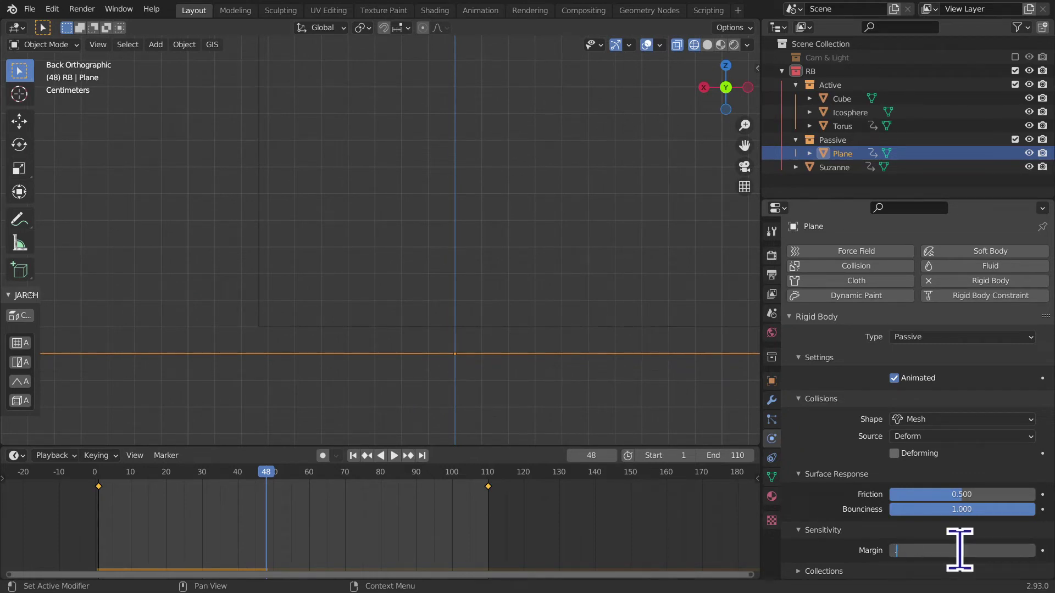
{"action": "left_click", "coordinate": [962, 550]}
{"action": "type", "text": ".001"}
{"action": "key", "text": "Return"}
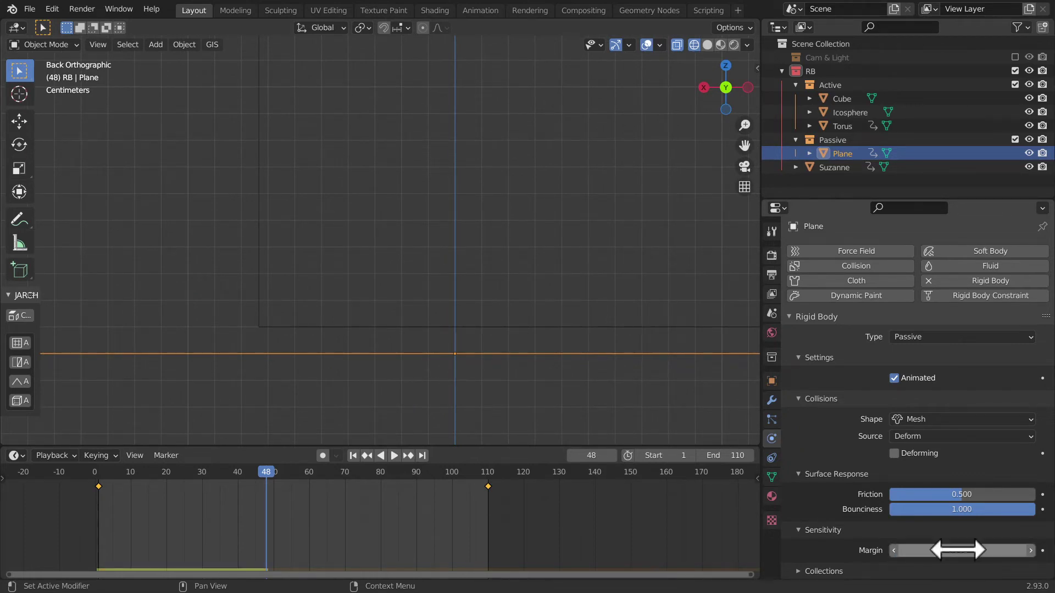
{"action": "left_click", "coordinate": [367, 455]}
{"action": "key", "text": "space"}
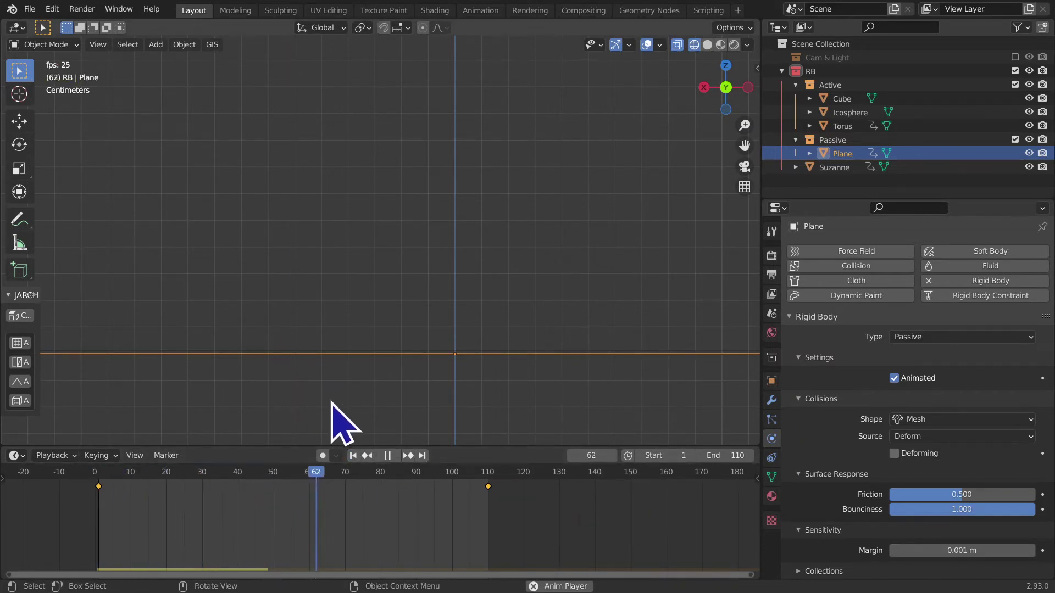
Step: Stop playback at frame 70 and select the Cube in a perspective view
{"action": "left_click", "coordinate": [388, 456]}
{"action": "scroll", "coordinate": [385, 434], "scroll_direction": "down", "scroll_amount": 3}
{"action": "scroll", "coordinate": [385, 434], "scroll_direction": "down", "scroll_amount": 3}
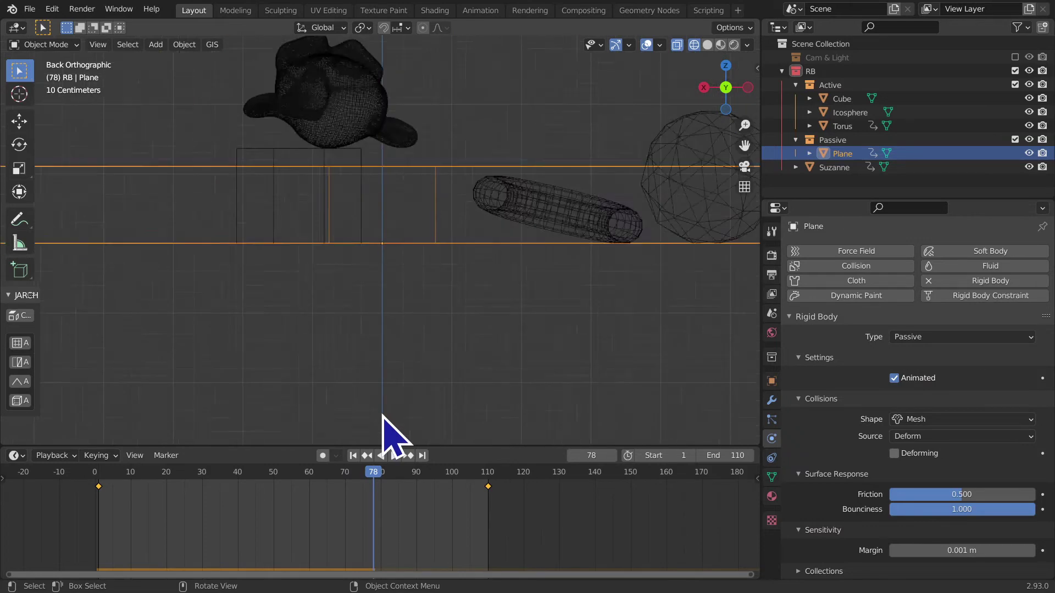
{"action": "scroll", "coordinate": [383, 418], "scroll_direction": "down", "scroll_amount": 1}
{"action": "left_click", "coordinate": [301, 187]}
{"action": "mouse_move", "coordinate": [287, 184]}
{"action": "middle_mouse_down"}
{"action": "mouse_move", "coordinate": [242, 177]}
{"action": "mouse_move", "coordinate": [308, 231]}
{"action": "middle_mouse_up"}
{"action": "scroll", "coordinate": [967, 528], "scroll_direction": "down", "scroll_amount": 1}
{"action": "scroll", "coordinate": [967, 527], "scroll_direction": "up", "scroll_amount": 2}
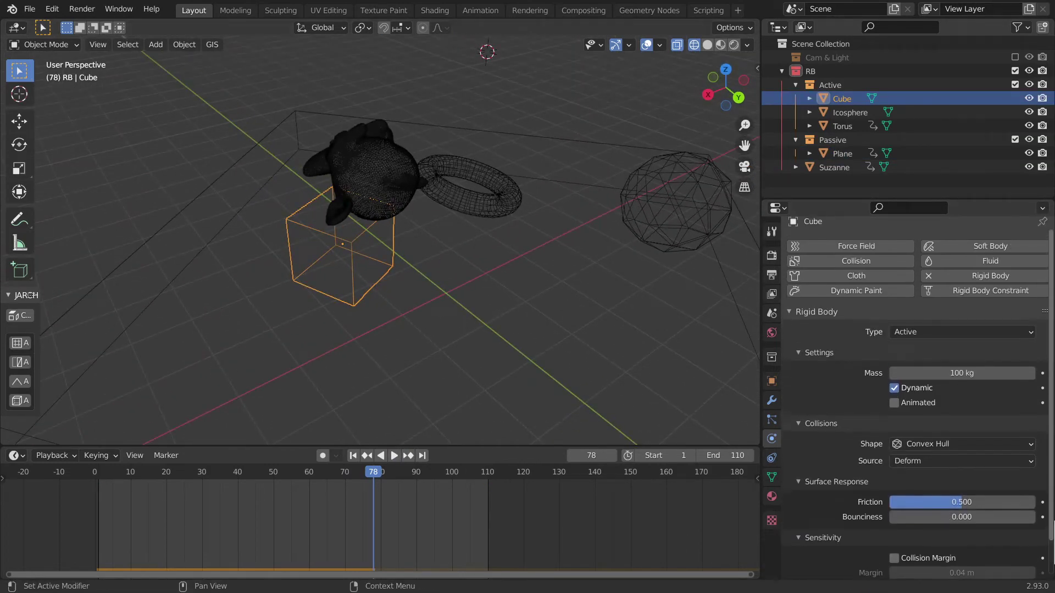
Step: Select the tray Plane and view it from near-top and low angles
{"action": "left_click", "coordinate": [474, 335]}
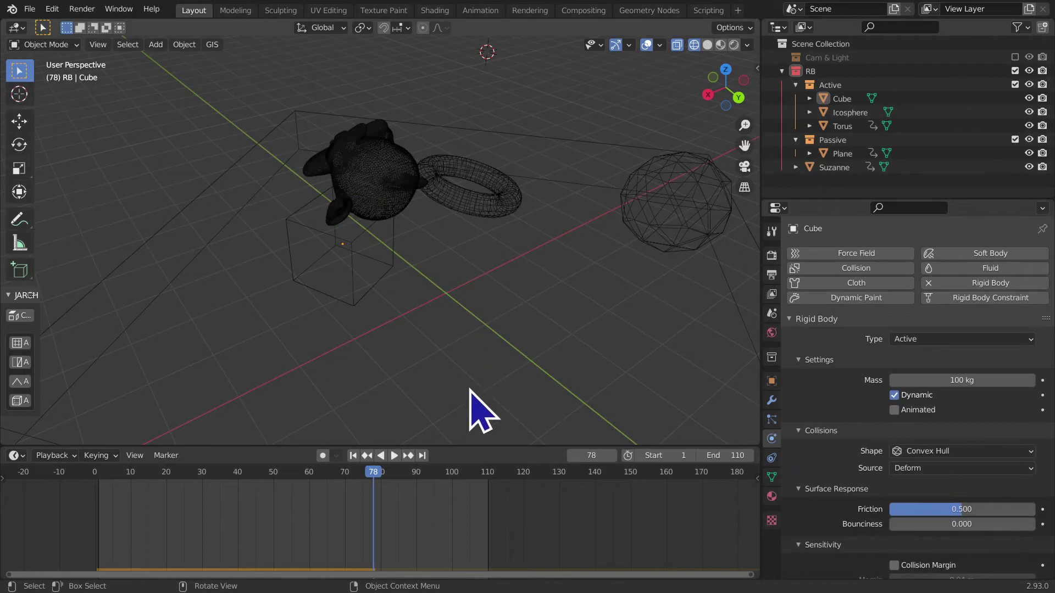
{"action": "left_click", "coordinate": [177, 253]}
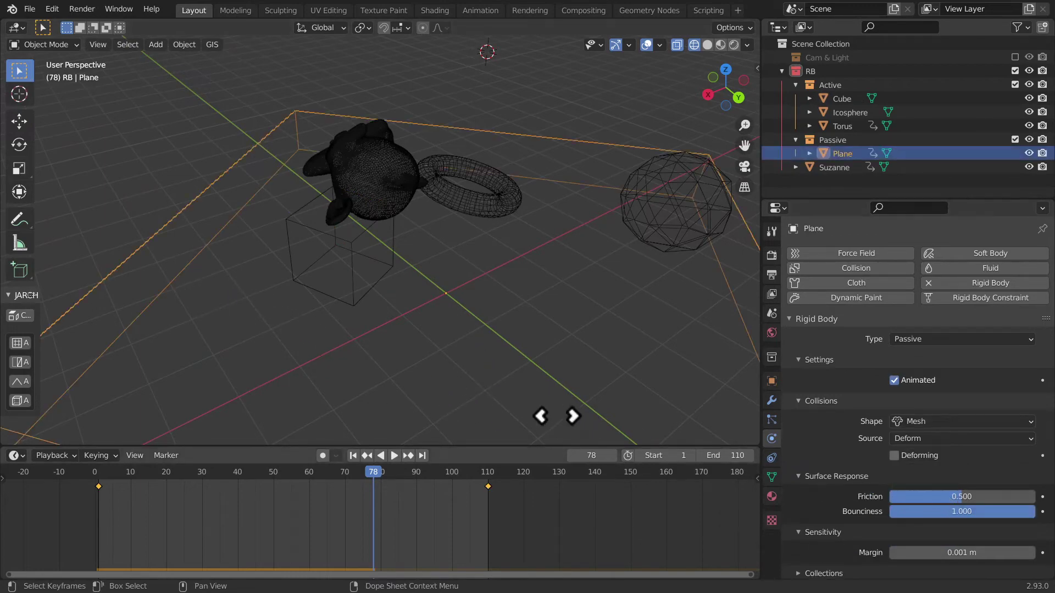
{"action": "mouse_move", "coordinate": [556, 415]}
{"action": "middle_mouse_down"}
{"action": "mouse_move", "coordinate": [520, 377]}
{"action": "mouse_move", "coordinate": [485, 407]}
{"action": "mouse_move", "coordinate": [508, 418]}
{"action": "middle_mouse_up"}
{"action": "scroll", "coordinate": [523, 381], "scroll_direction": "down", "scroll_amount": 3}
{"action": "mouse_move", "coordinate": [278, 283]}
{"action": "middle_mouse_down"}
{"action": "mouse_move", "coordinate": [388, 232]}
{"action": "mouse_move", "coordinate": [327, 329]}
{"action": "mouse_move", "coordinate": [369, 294]}
{"action": "mouse_move", "coordinate": [436, 318]}
{"action": "middle_mouse_up"}
{"action": "scroll", "coordinate": [370, 295], "scroll_direction": "up", "scroll_amount": 3}
{"action": "scroll", "coordinate": [372, 292], "scroll_direction": "up", "scroll_amount": 3}
Step: Switch to Front orthographic view and frame the whole scene including the torus
{"action": "left_click", "coordinate": [714, 105]}
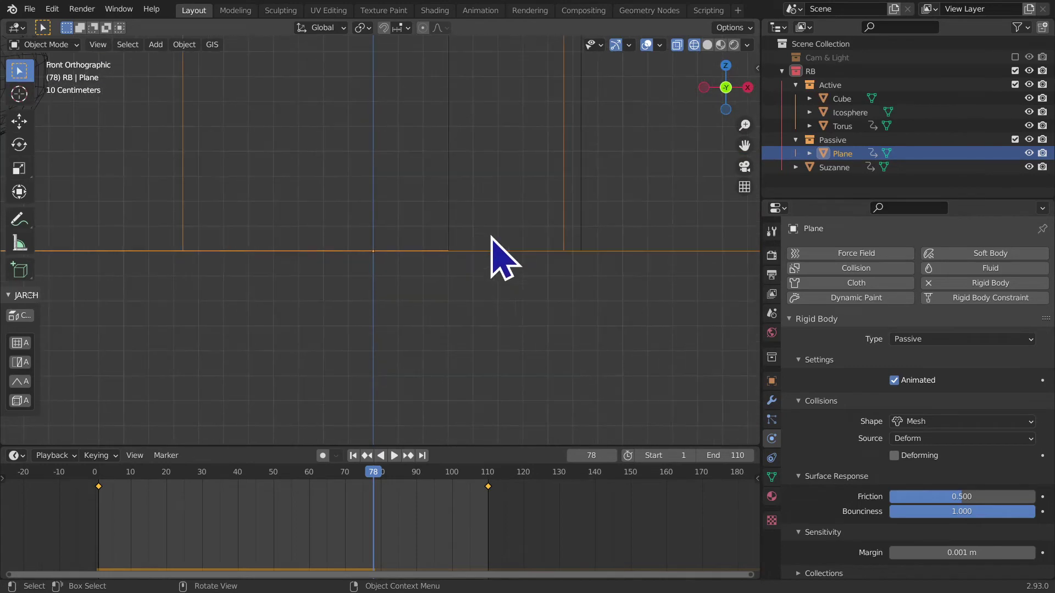
{"action": "mouse_move", "coordinate": [490, 278]}
{"action": "middle_mouse_down", "text": "shift"}
{"action": "mouse_move", "coordinate": [90, 454]}
{"action": "mouse_move", "coordinate": [324, 346]}
{"action": "mouse_move", "coordinate": [558, 334]}
{"action": "middle_mouse_up", "text": "shift"}
{"action": "mouse_move", "coordinate": [236, 318]}
{"action": "middle_mouse_down", "text": "shift"}
{"action": "mouse_move", "coordinate": [558, 318]}
{"action": "mouse_move", "coordinate": [484, 318]}
{"action": "mouse_move", "coordinate": [17, 172]}
{"action": "mouse_move", "coordinate": [530, 219]}
{"action": "middle_mouse_up", "text": "shift"}
{"action": "scroll", "coordinate": [478, 235], "scroll_direction": "up", "scroll_amount": 2}
{"action": "scroll", "coordinate": [443, 273], "scroll_direction": "up", "scroll_amount": 3}
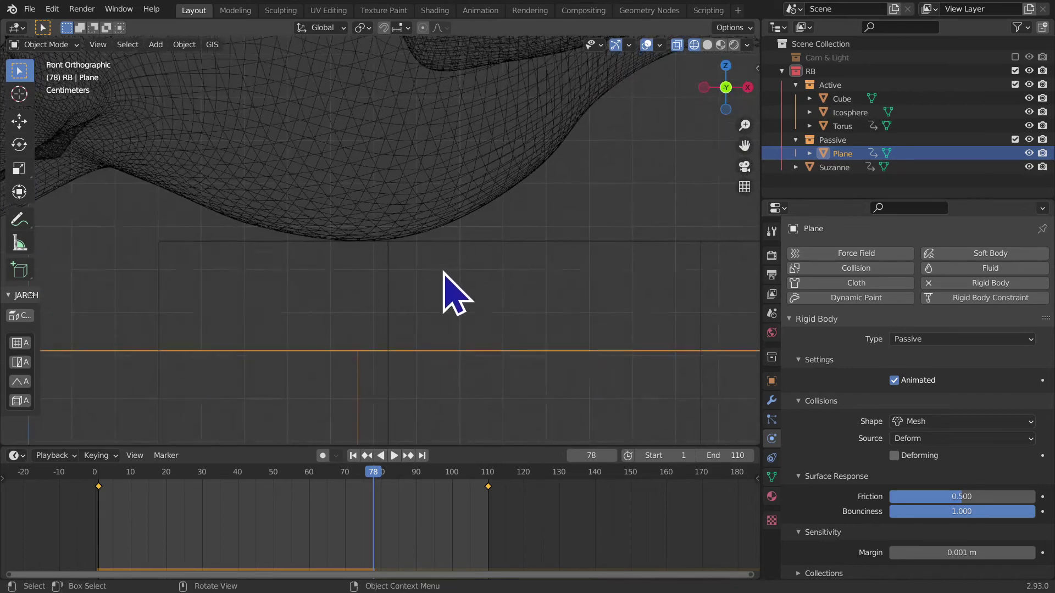
{"action": "scroll", "coordinate": [444, 273], "scroll_direction": "up", "scroll_amount": 2}
{"action": "scroll", "coordinate": [443, 296], "scroll_direction": "down", "scroll_amount": 2}
{"action": "scroll", "coordinate": [444, 299], "scroll_direction": "down", "scroll_amount": 3}
{"action": "middle_click_drag", "start_coordinate": [443, 299], "coordinate": [447, 236], "text": "shift"}
{"action": "scroll", "coordinate": [462, 236], "scroll_direction": "down", "scroll_amount": 2}
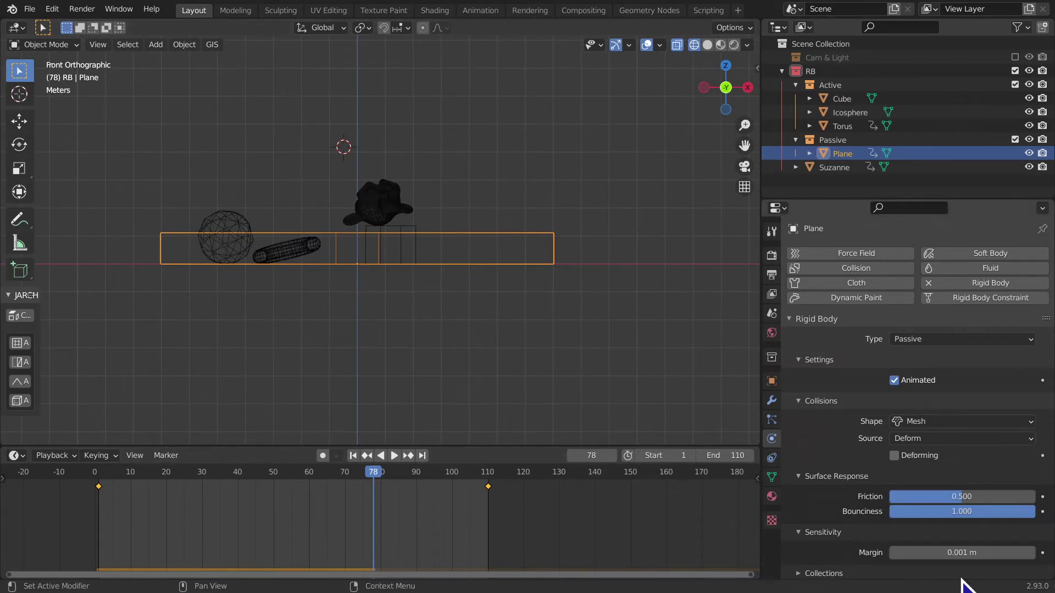
{"action": "scroll", "coordinate": [892, 538], "scroll_direction": "down", "scroll_amount": 1}
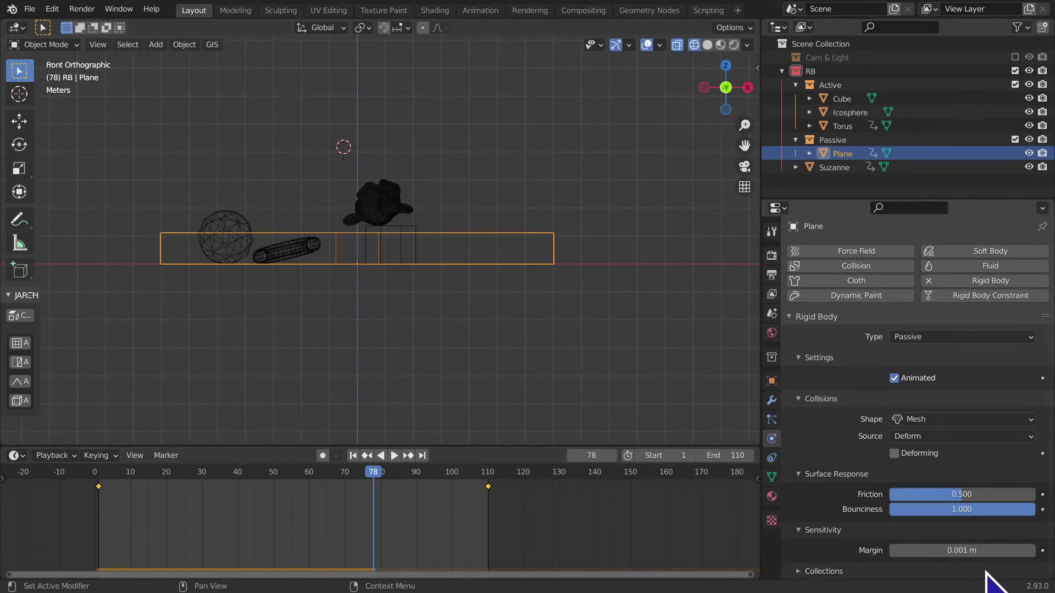
Step: View the tray in solid shading while scrubbing through the simulation frames
{"action": "mouse_move", "coordinate": [323, 318]}
{"action": "middle_mouse_down"}
{"action": "mouse_move", "coordinate": [535, 247]}
{"action": "mouse_move", "coordinate": [513, 330]}
{"action": "mouse_move", "coordinate": [659, 77]}
{"action": "middle_mouse_up"}
{"action": "left_click", "coordinate": [708, 45]}
{"action": "mouse_move", "coordinate": [385, 357]}
{"action": "middle_mouse_down"}
{"action": "mouse_move", "coordinate": [337, 395]}
{"action": "mouse_move", "coordinate": [353, 364]}
{"action": "mouse_move", "coordinate": [354, 373]}
{"action": "middle_mouse_up"}
{"action": "left_click_drag", "start_coordinate": [391, 470], "coordinate": [340, 525]}
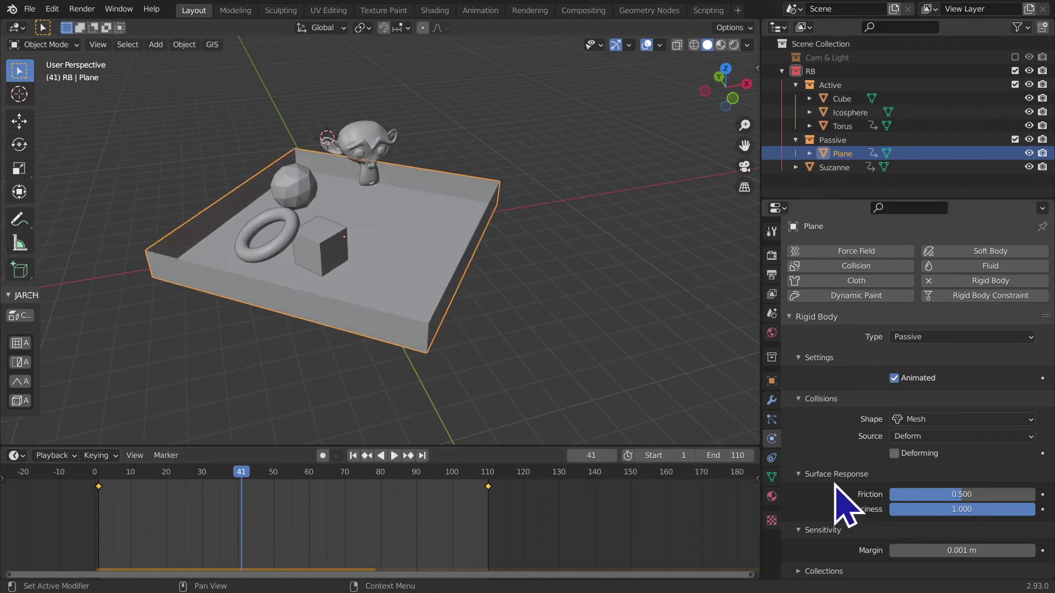
{"action": "mouse_move", "coordinate": [431, 330]}
{"action": "middle_mouse_down"}
{"action": "mouse_move", "coordinate": [546, 313]}
{"action": "mouse_move", "coordinate": [520, 319]}
{"action": "mouse_move", "coordinate": [549, 330]}
{"action": "middle_mouse_up"}
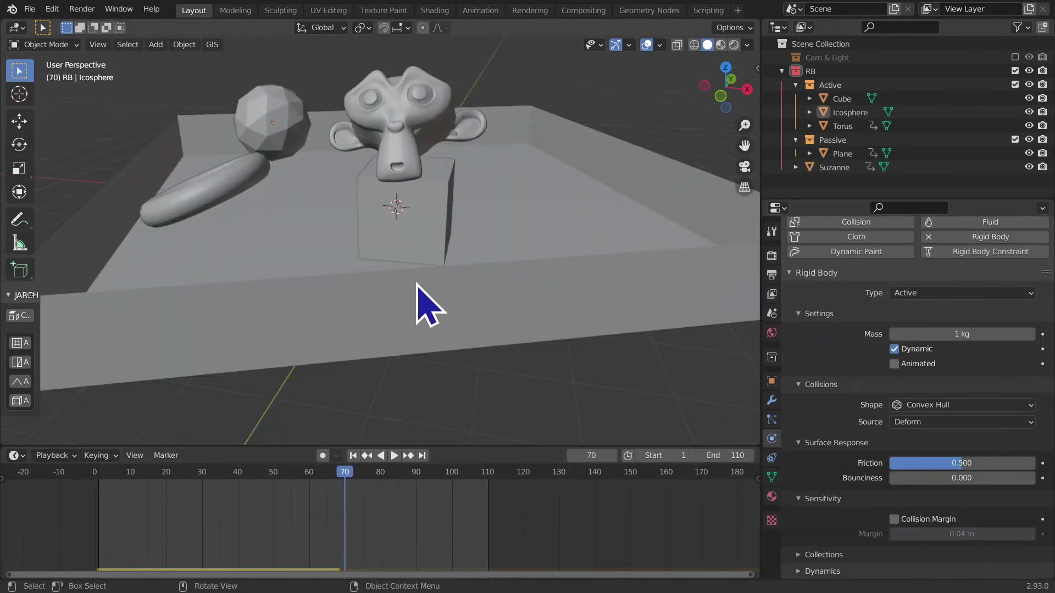
{"action": "mouse_move", "coordinate": [416, 283]}
{"action": "middle_mouse_down"}
{"action": "mouse_move", "coordinate": [519, 287]}
{"action": "mouse_move", "coordinate": [462, 246]}
{"action": "middle_mouse_up"}
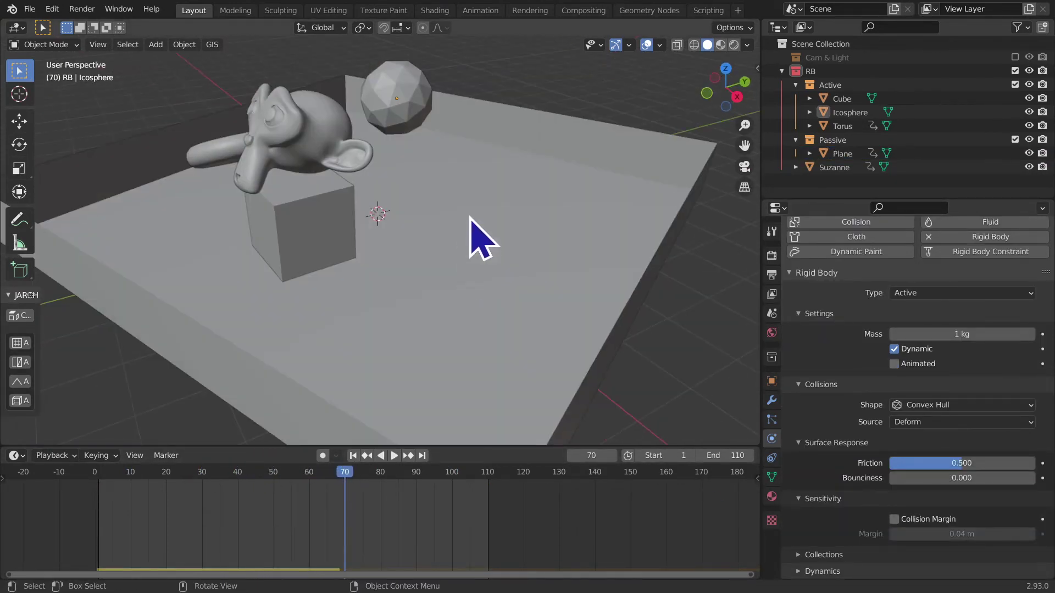
Step: Show the Front view in X-ray wireframe and select the Plane and Cube at the tray floor
{"action": "left_click", "coordinate": [707, 92]}
{"action": "left_click", "coordinate": [694, 44]}
{"action": "scroll", "coordinate": [593, 177], "scroll_direction": "up", "scroll_amount": 3}
{"action": "mouse_move", "coordinate": [581, 184]}
{"action": "middle_mouse_down", "text": "shift"}
{"action": "mouse_move", "coordinate": [463, 311]}
{"action": "mouse_move", "coordinate": [400, 207]}
{"action": "mouse_move", "coordinate": [509, 236]}
{"action": "middle_mouse_up", "text": "shift"}
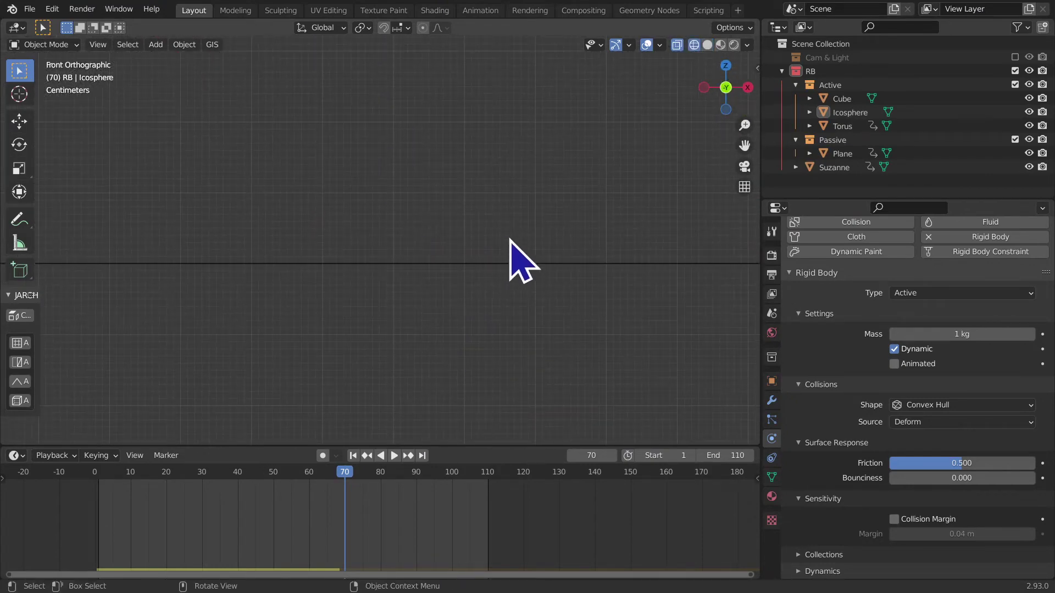
{"action": "scroll", "coordinate": [502, 248], "scroll_direction": "down", "scroll_amount": 3}
{"action": "left_click", "coordinate": [423, 146]}
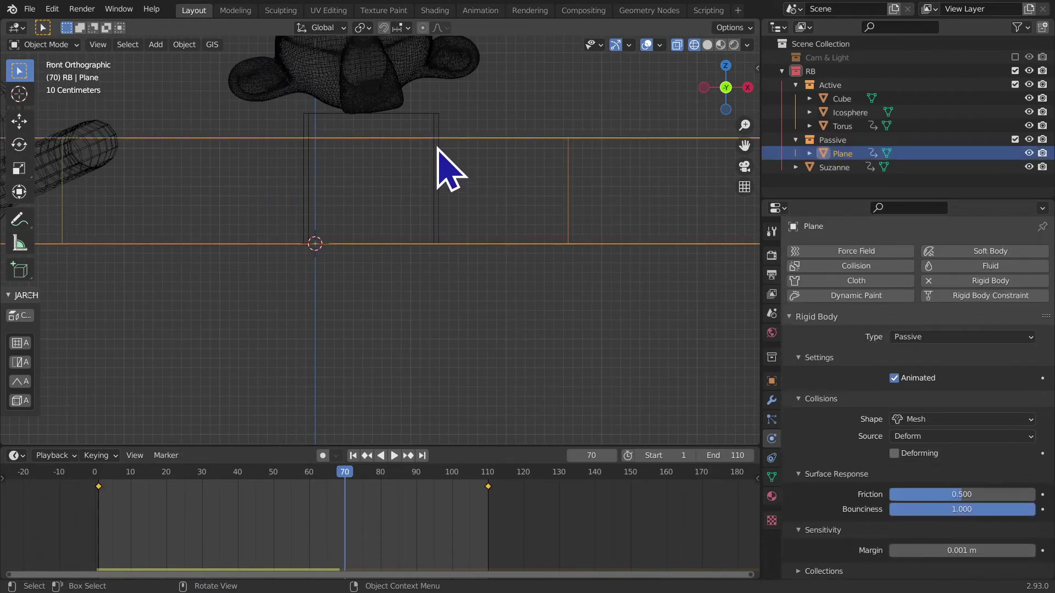
{"action": "left_click", "coordinate": [437, 114]}
{"action": "left_click", "coordinate": [498, 139]}
Step: Zoom in on the plane edge where objects meet the floor, then deselect the Plane
{"action": "scroll", "coordinate": [483, 295], "scroll_direction": "up", "scroll_amount": 3}
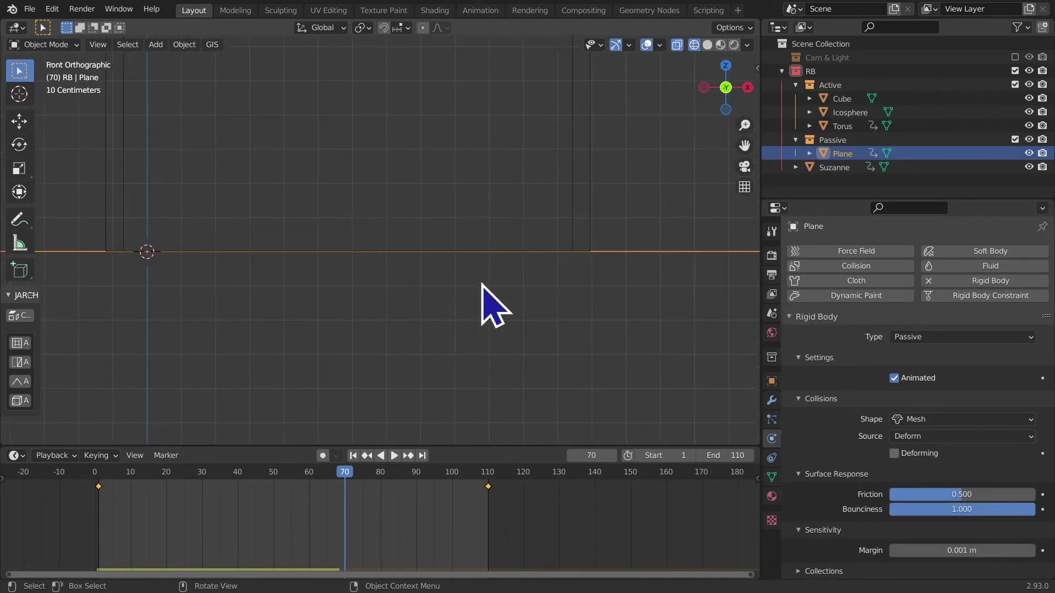
{"action": "scroll", "coordinate": [483, 314], "scroll_direction": "up", "scroll_amount": 2}
{"action": "scroll", "coordinate": [467, 319], "scroll_direction": "up", "scroll_amount": 2}
{"action": "scroll", "coordinate": [555, 346], "scroll_direction": "up", "scroll_amount": 2}
{"action": "scroll", "coordinate": [226, 222], "scroll_direction": "down", "scroll_amount": 3}
{"action": "scroll", "coordinate": [512, 313], "scroll_direction": "up", "scroll_amount": 3}
{"action": "scroll", "coordinate": [514, 313], "scroll_direction": "up", "scroll_amount": 5}
{"action": "scroll", "coordinate": [570, 412], "scroll_direction": "down", "scroll_amount": 3}
{"action": "scroll", "coordinate": [607, 424], "scroll_direction": "down", "scroll_amount": 2}
{"action": "scroll", "coordinate": [615, 404], "scroll_direction": "down", "scroll_amount": 1}
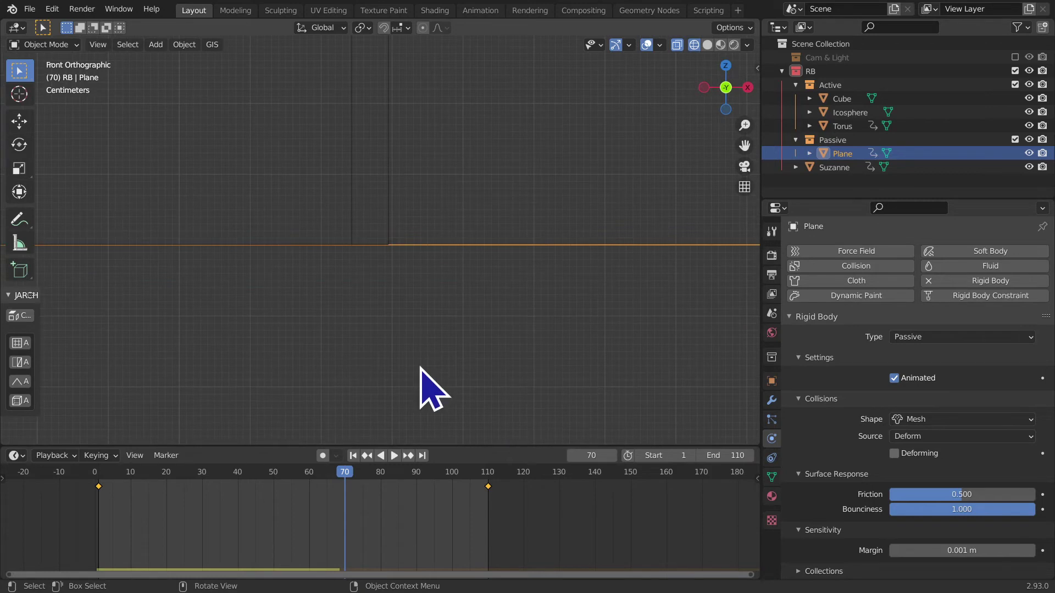
{"action": "scroll", "coordinate": [346, 332], "scroll_direction": "down", "scroll_amount": 2}
{"action": "scroll", "coordinate": [347, 329], "scroll_direction": "down", "scroll_amount": 1}
{"action": "mouse_move", "coordinate": [366, 295]}
{"action": "middle_mouse_down"}
{"action": "mouse_move", "coordinate": [631, 383]}
{"action": "mouse_move", "coordinate": [5, 344]}
{"action": "mouse_move", "coordinate": [329, 332]}
{"action": "mouse_move", "coordinate": [320, 369]}
{"action": "mouse_move", "coordinate": [435, 377]}
{"action": "mouse_move", "coordinate": [559, 365]}
{"action": "mouse_move", "coordinate": [548, 292]}
{"action": "middle_mouse_up"}
{"action": "scroll", "coordinate": [330, 374], "scroll_direction": "down", "scroll_amount": 5}
{"action": "left_click", "coordinate": [571, 363]}
Step: Look through the collision Shape choices and return the viewport to Solid shading
{"action": "scroll", "coordinate": [527, 327], "scroll_direction": "up", "scroll_amount": 1}
{"action": "scroll", "coordinate": [549, 336], "scroll_direction": "up", "scroll_amount": 2}
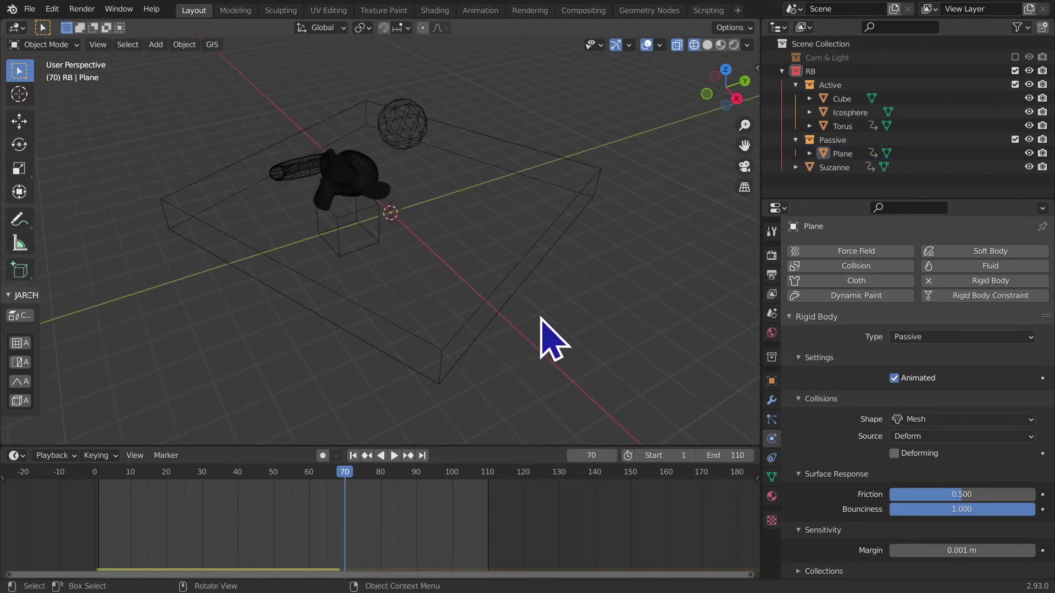
{"action": "scroll", "coordinate": [589, 370], "scroll_direction": "up", "scroll_amount": 3}
{"action": "scroll", "coordinate": [649, 296], "scroll_direction": "down", "scroll_amount": 2}
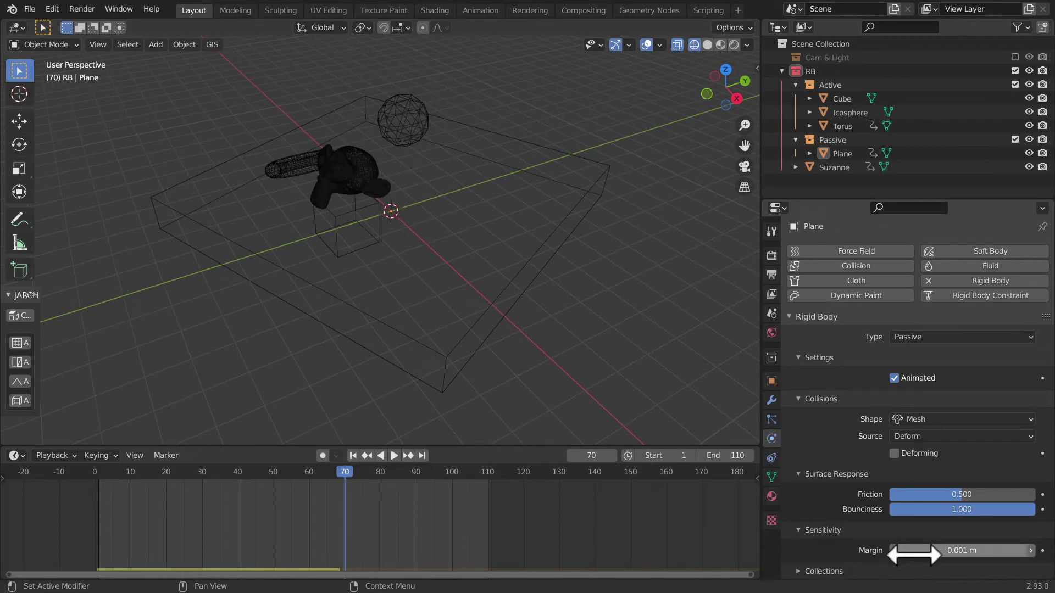
{"action": "left_click", "coordinate": [946, 420]}
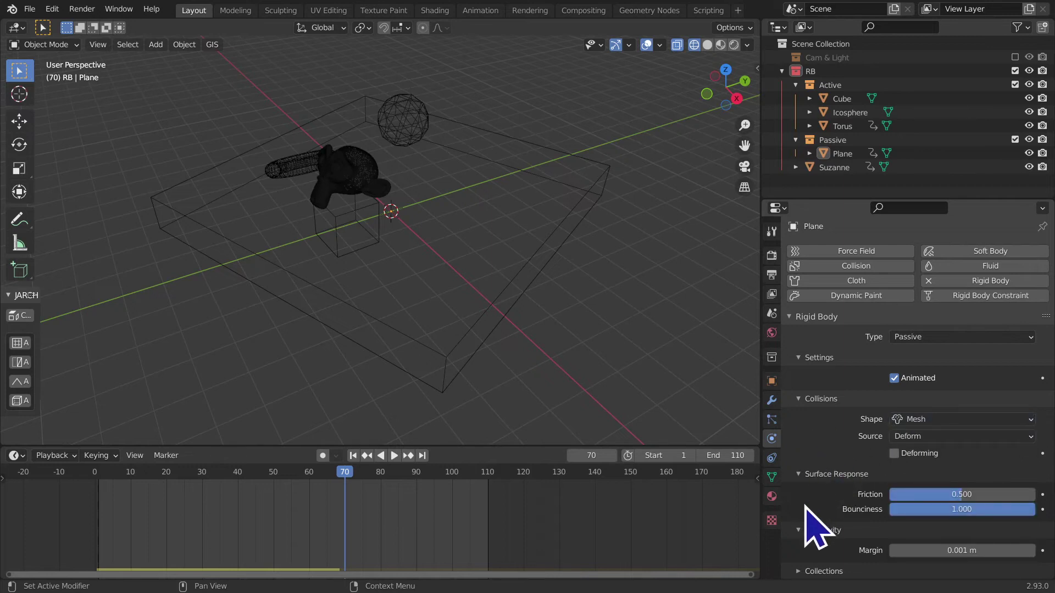
{"action": "middle_click_drag", "start_coordinate": [395, 363], "coordinate": [414, 265]}
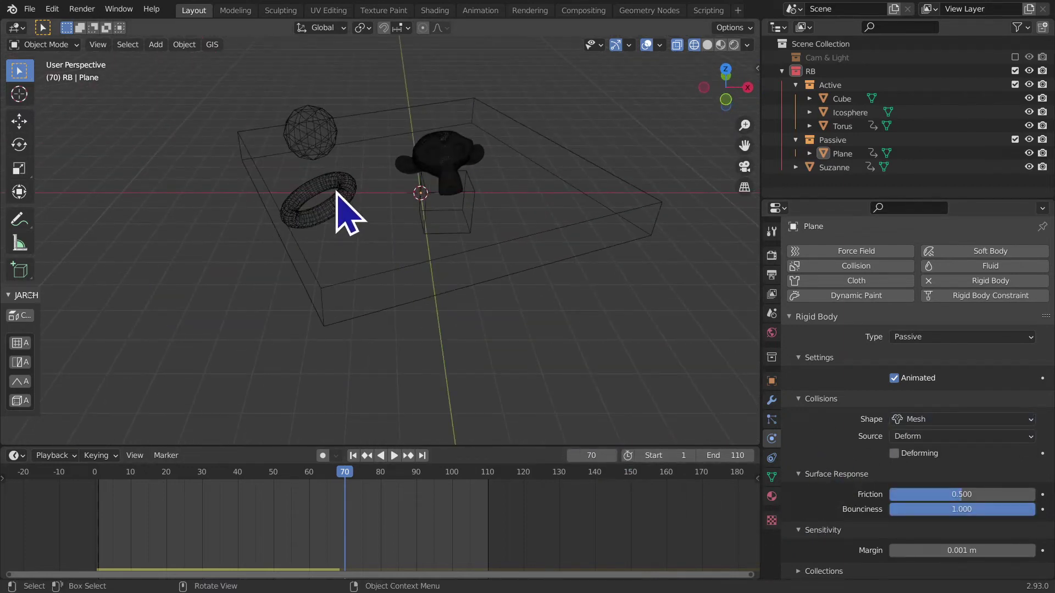
{"action": "left_click", "coordinate": [707, 44]}
Step: Select Suzanne, the Cube and the Icosphere in turn to check where each rests
{"action": "mouse_move", "coordinate": [395, 230]}
{"action": "middle_mouse_down"}
{"action": "mouse_move", "coordinate": [379, 250]}
{"action": "mouse_move", "coordinate": [323, 188]}
{"action": "middle_mouse_up"}
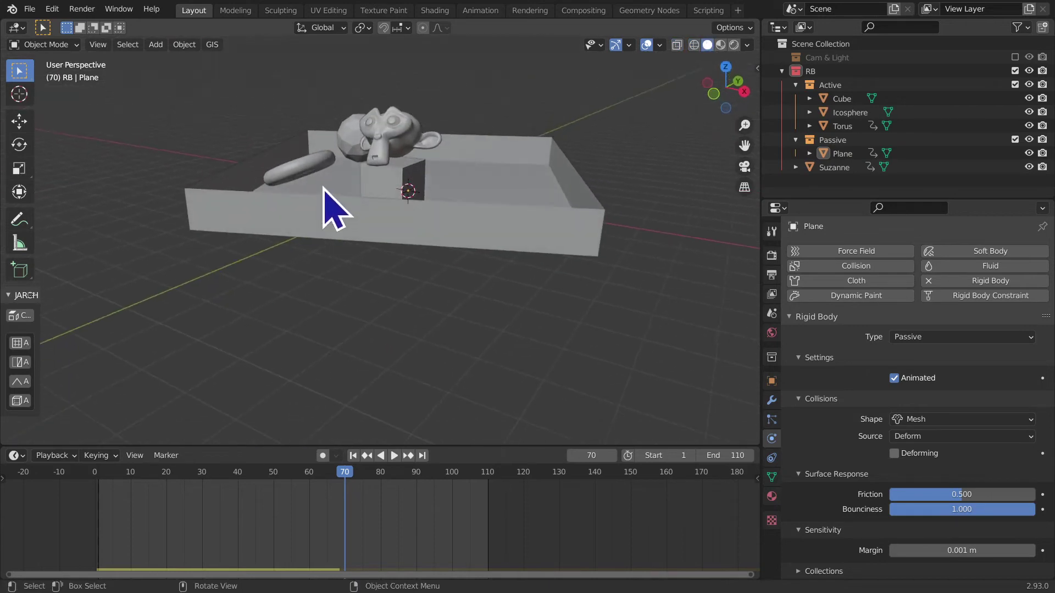
{"action": "left_click", "coordinate": [375, 167]}
{"action": "mouse_move", "coordinate": [364, 282]}
{"action": "middle_mouse_down"}
{"action": "mouse_move", "coordinate": [436, 192]}
{"action": "mouse_move", "coordinate": [384, 266]}
{"action": "mouse_move", "coordinate": [318, 217]}
{"action": "middle_mouse_up"}
{"action": "left_click", "coordinate": [435, 193]}
{"action": "left_click", "coordinate": [324, 108]}
{"action": "mouse_move", "coordinate": [324, 108]}
{"action": "middle_mouse_down"}
{"action": "mouse_move", "coordinate": [425, 241]}
{"action": "mouse_move", "coordinate": [502, 259]}
{"action": "mouse_move", "coordinate": [478, 286]}
{"action": "middle_mouse_up"}
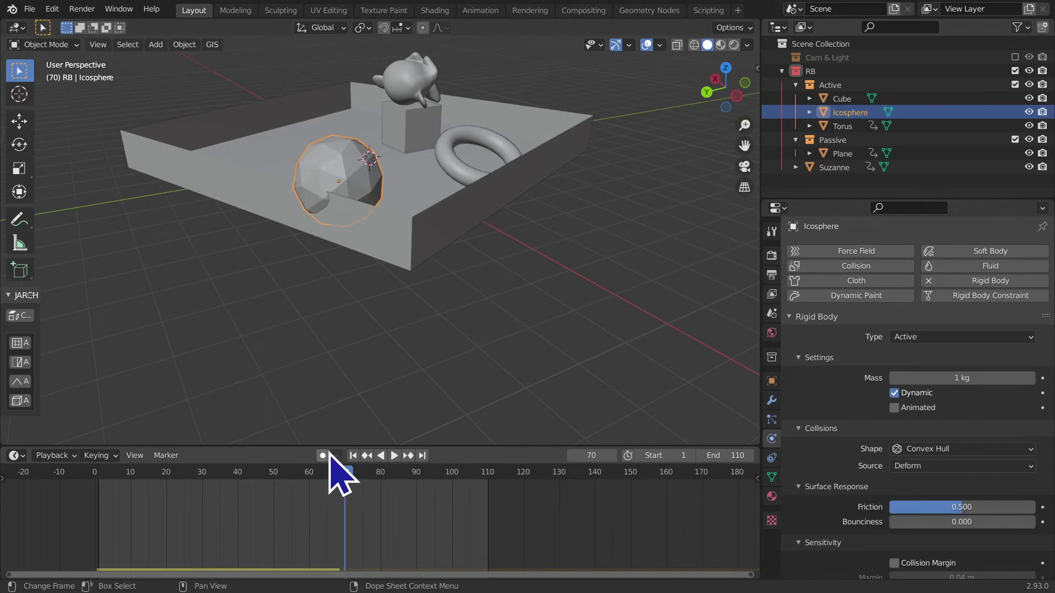
Step: Replay the simulation from frame 1 and stop it
{"action": "left_click", "coordinate": [353, 456]}
{"action": "key", "text": "space"}
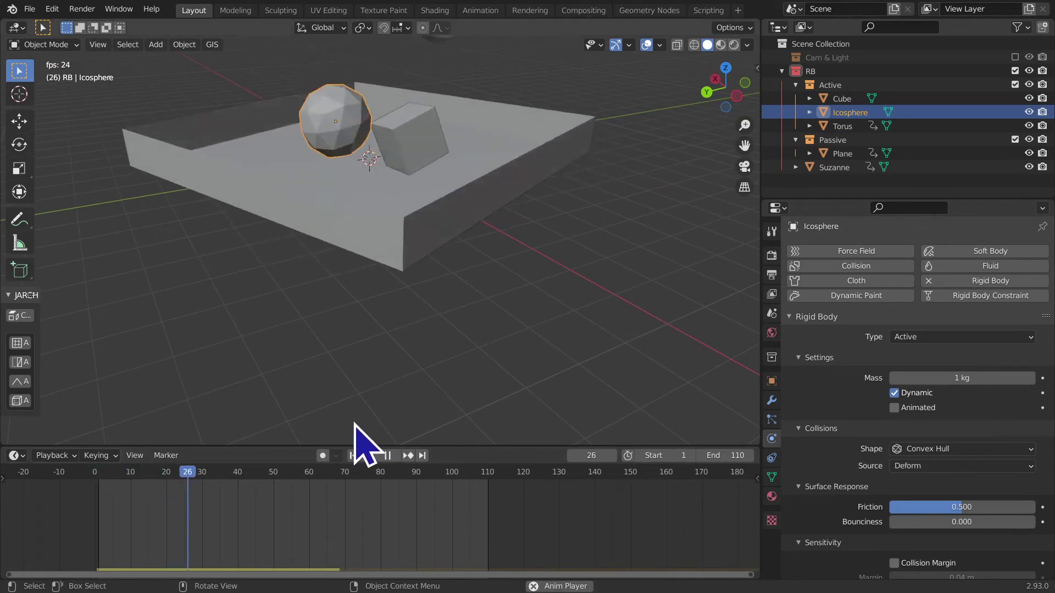
{"action": "key", "text": "space"}
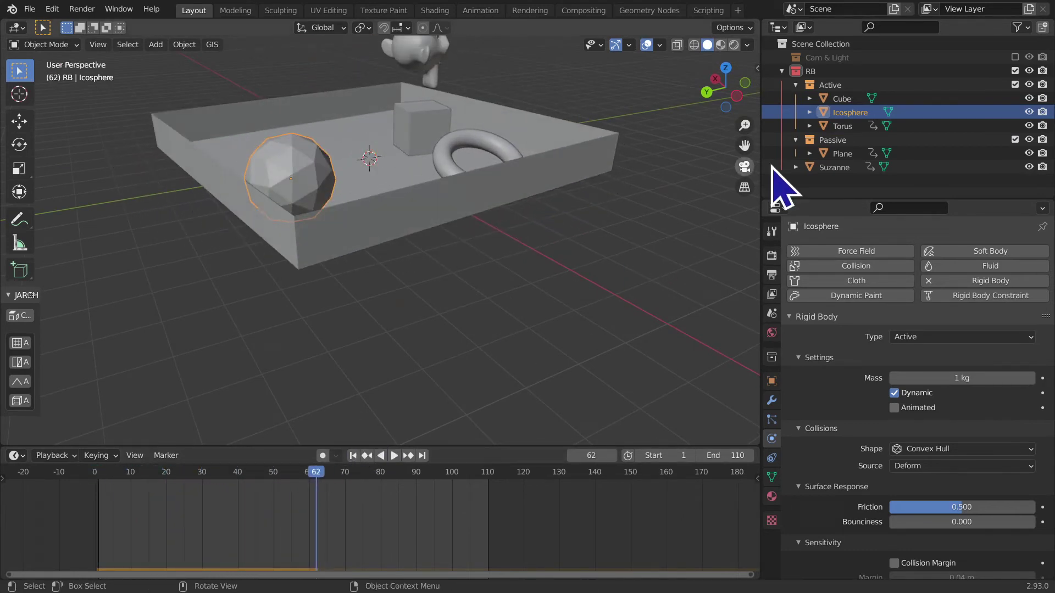
Step: Drag Suzanne into the Active collection in the Outliner and select the Torus
{"action": "left_click", "coordinate": [840, 126]}
{"action": "left_click", "coordinate": [844, 108]}
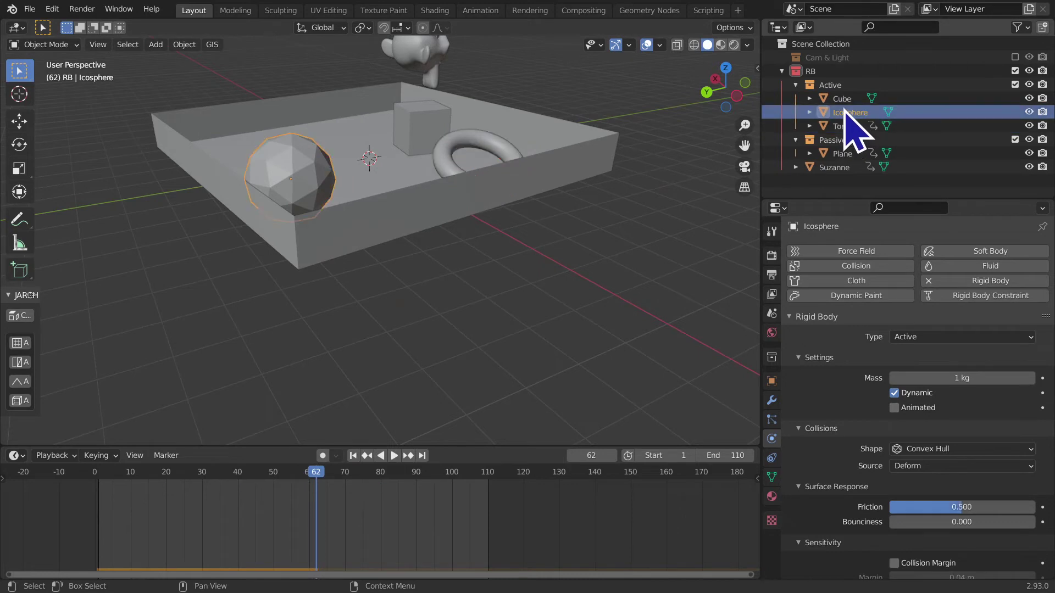
{"action": "left_click", "coordinate": [844, 98]}
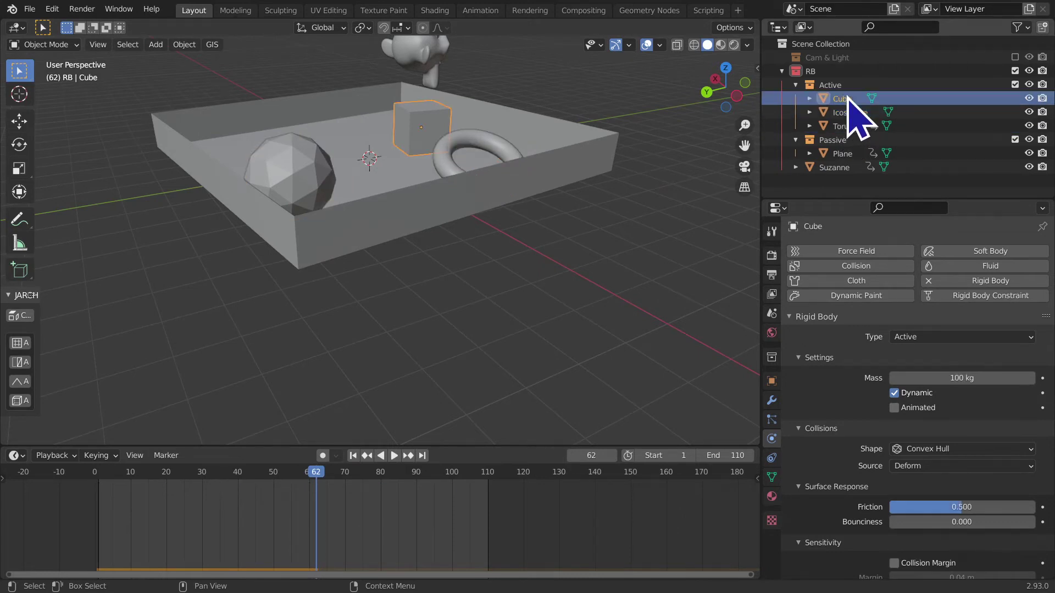
{"action": "left_click", "coordinate": [844, 155]}
{"action": "left_click_drag", "start_coordinate": [849, 88], "coordinate": [850, 88]}
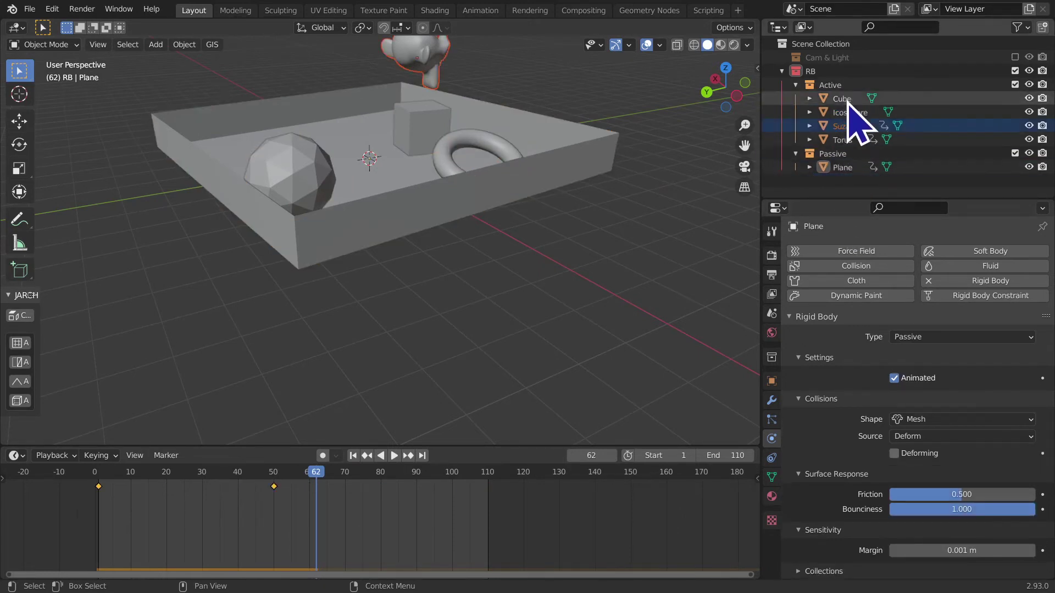
{"action": "left_click", "coordinate": [837, 167]}
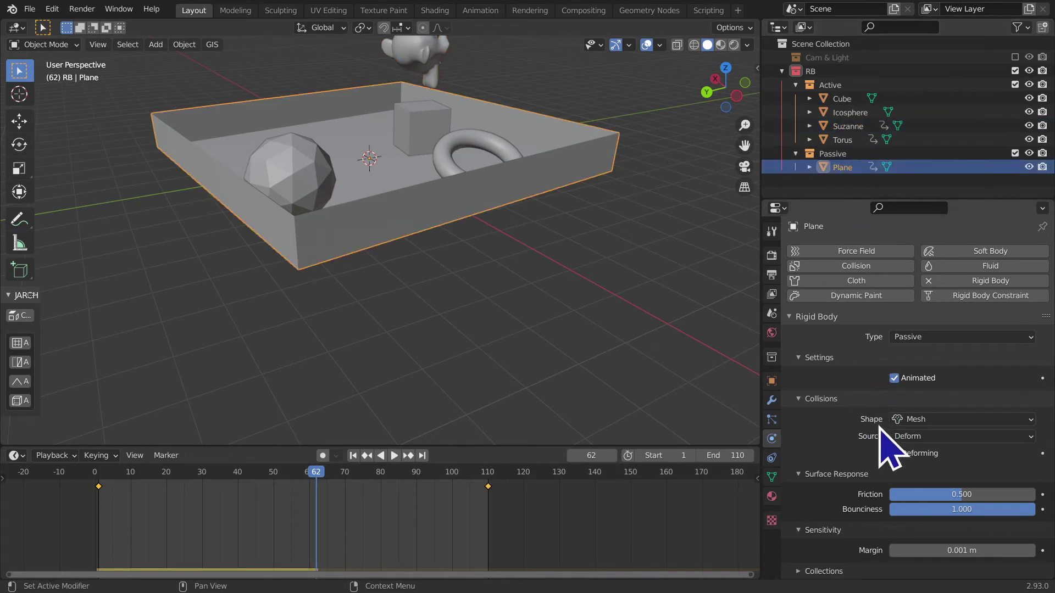
{"action": "left_click", "coordinate": [857, 140]}
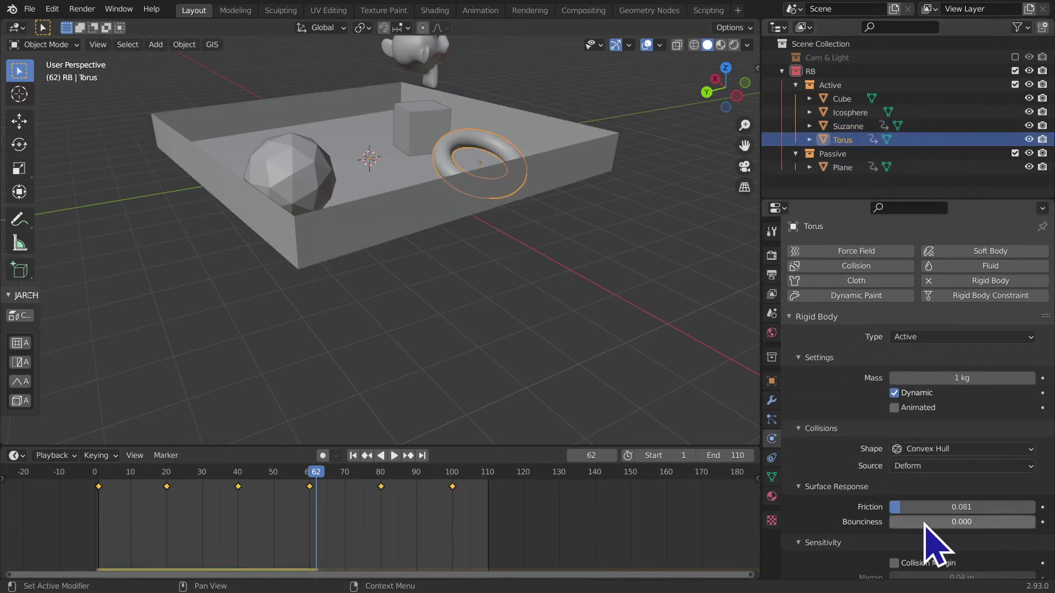
{"action": "scroll", "coordinate": [929, 544], "scroll_direction": "down", "scroll_amount": 2}
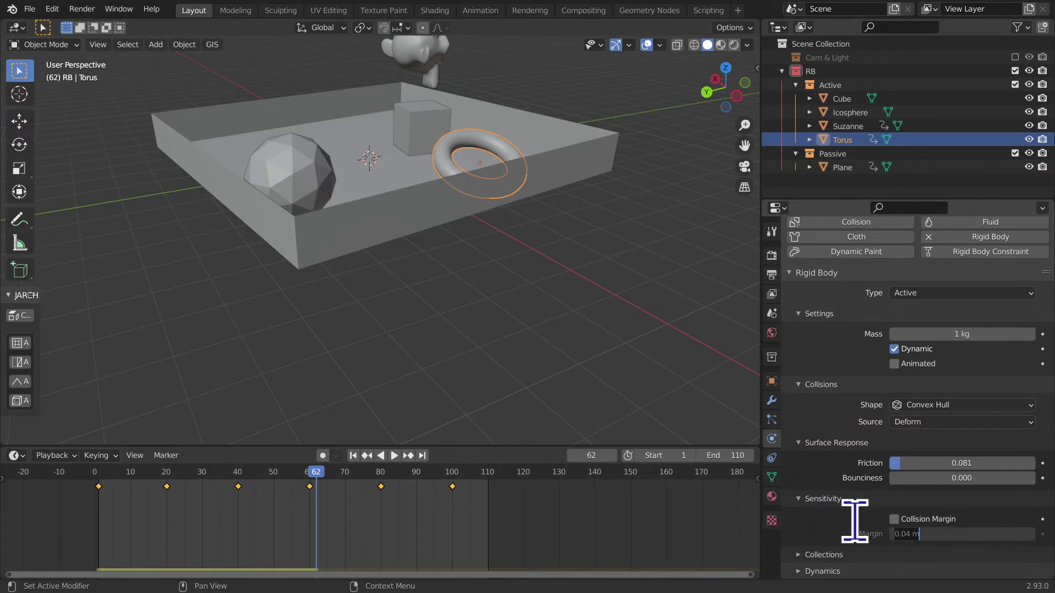
Step: Cancel the margin edit and reselect the Torus to show its Physics settings
{"action": "key", "text": "Escape"}
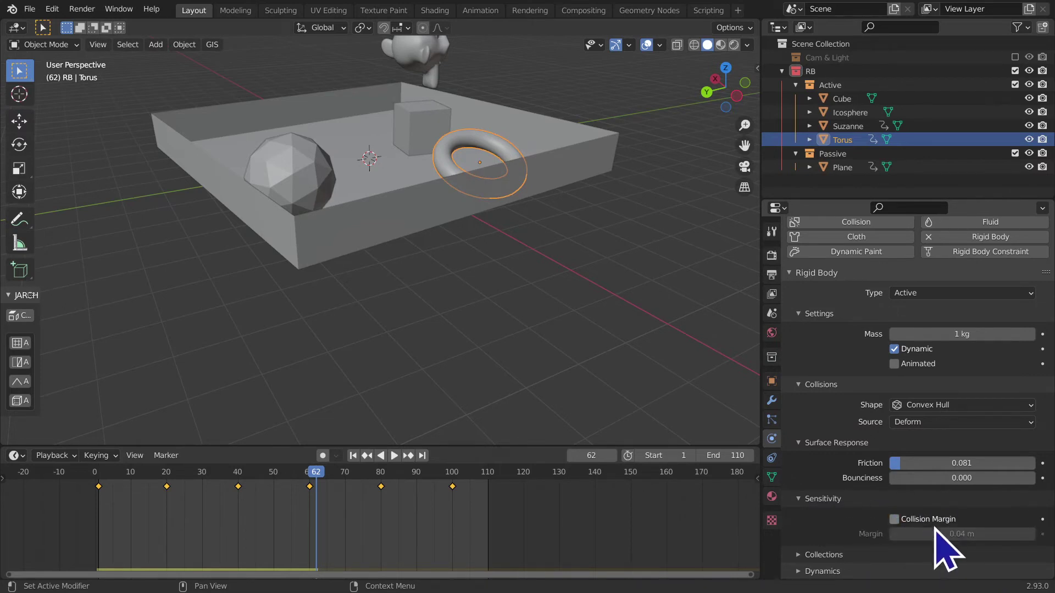
{"action": "key", "text": "Escape"}
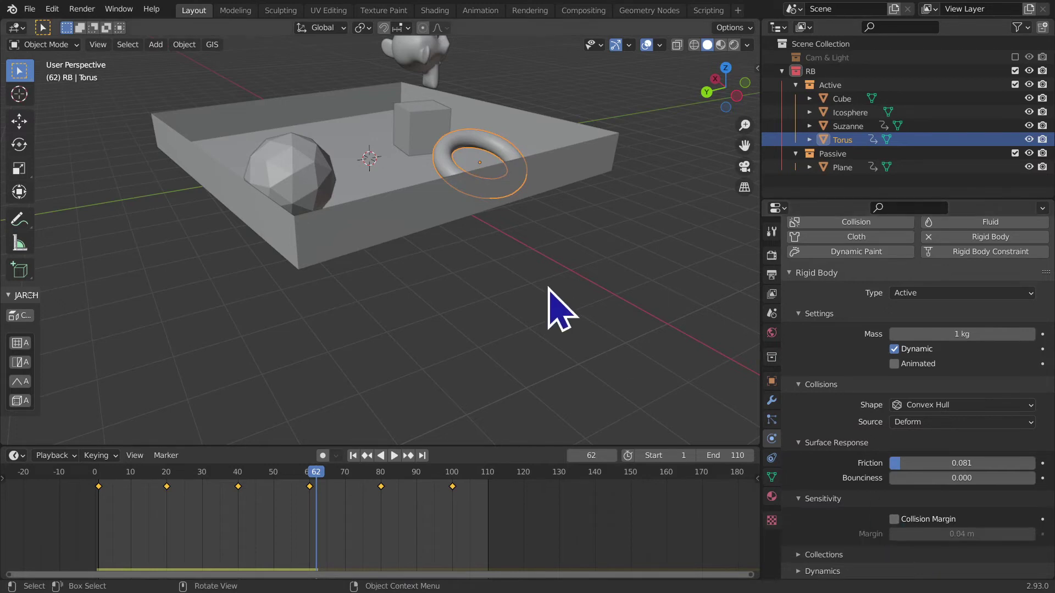
{"action": "middle_click_drag", "start_coordinate": [549, 308], "coordinate": [439, 310]}
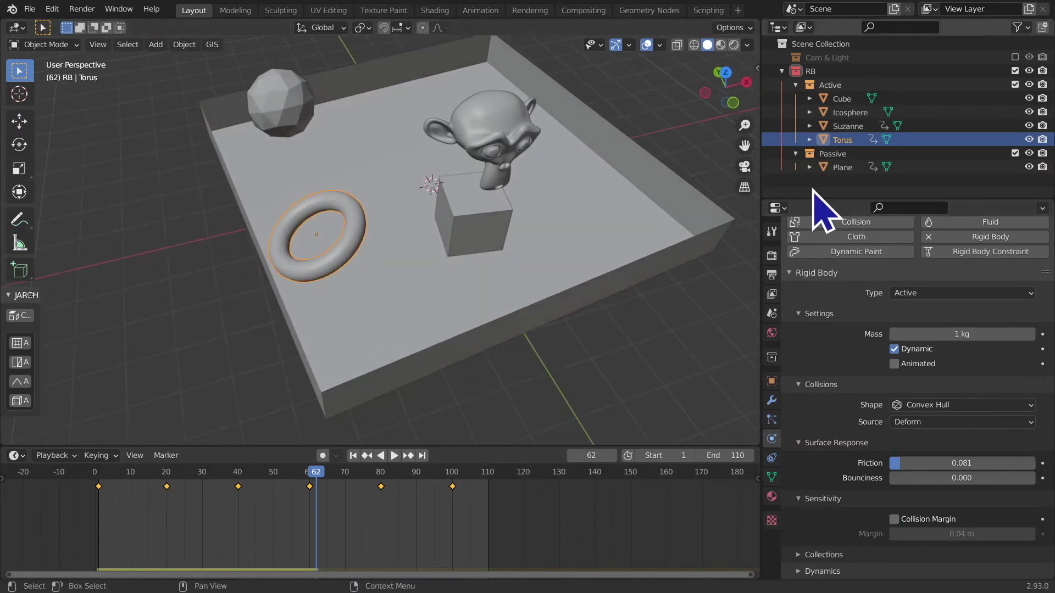
{"action": "left_click", "coordinate": [824, 112]}
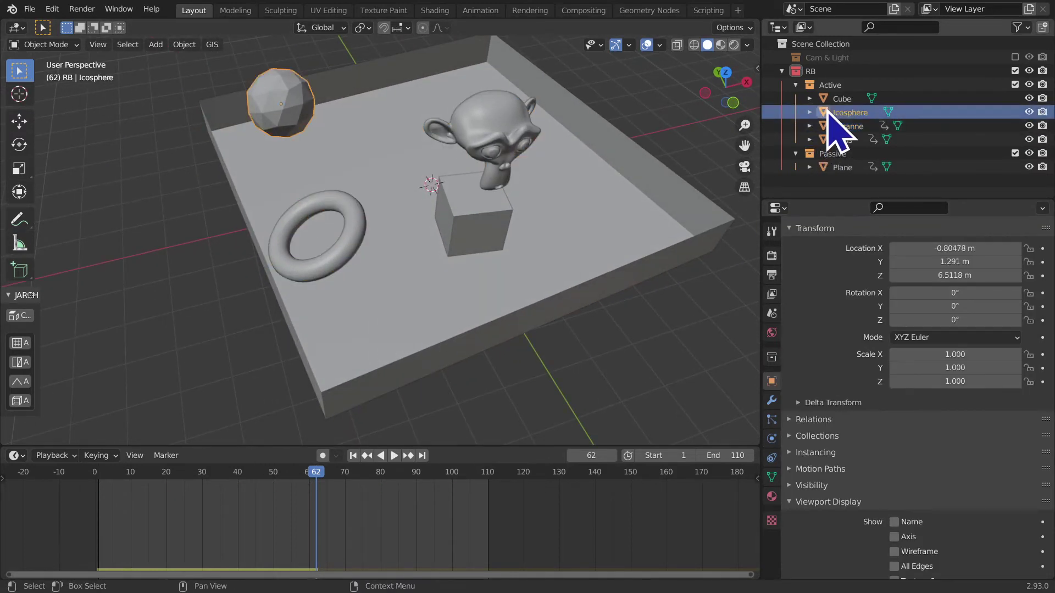
{"action": "left_click", "coordinate": [824, 113]}
{"action": "left_click", "coordinate": [830, 140]}
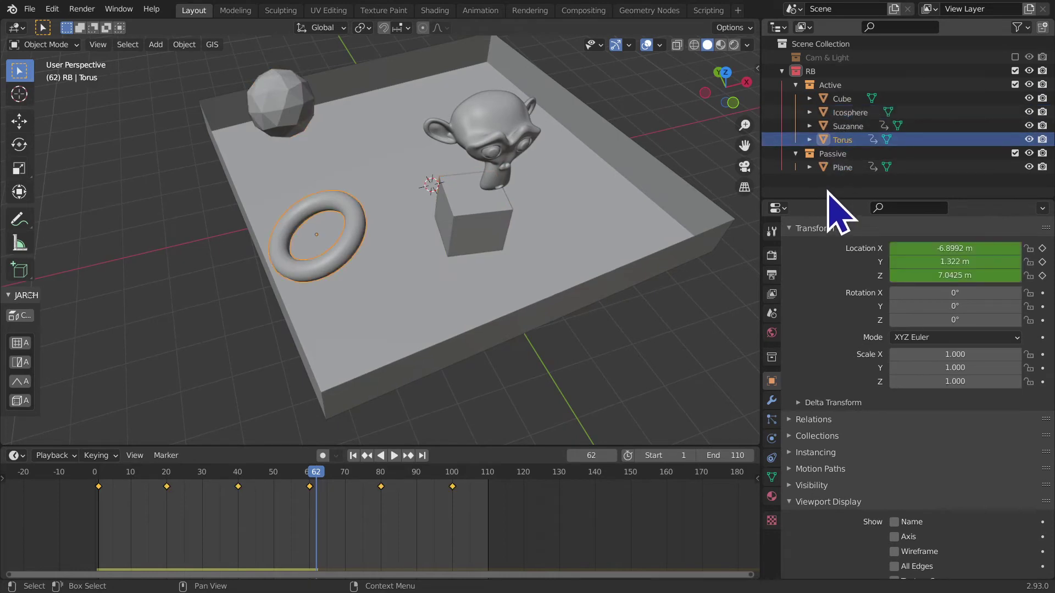
{"action": "left_click", "coordinate": [847, 127]}
{"action": "left_click", "coordinate": [848, 140]}
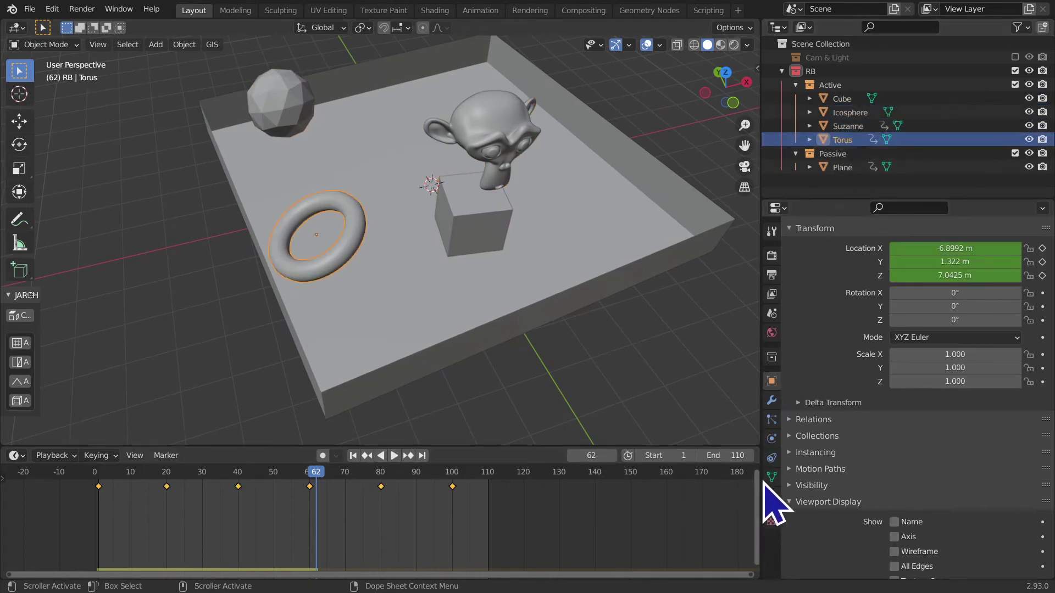
{"action": "left_click", "coordinate": [772, 438]}
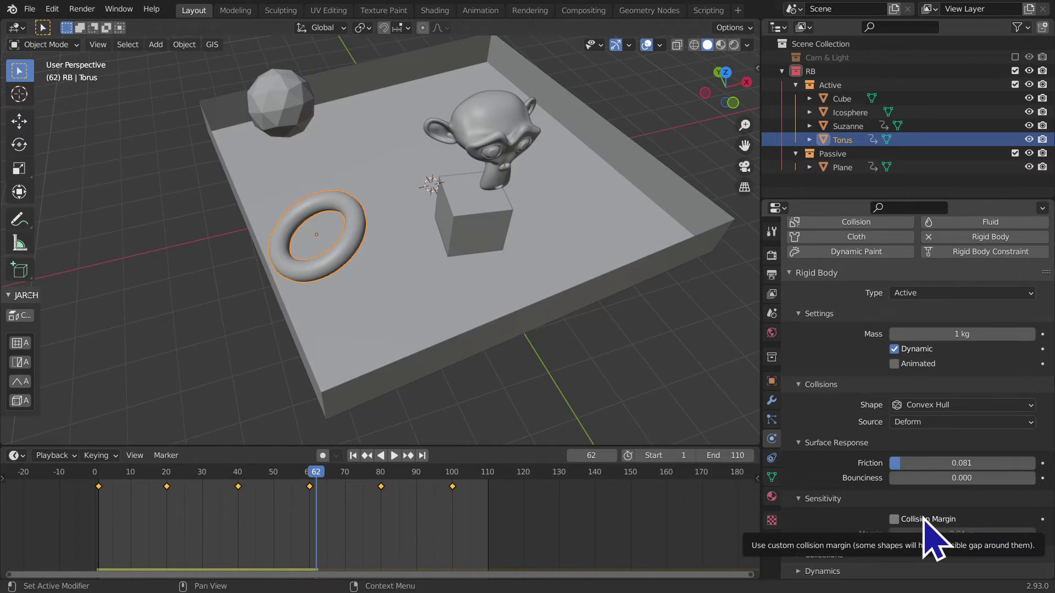
Step: Keep the Torus's Convex Hull shape and toggle Collision Margin, leaving it off
{"action": "mouse_move", "coordinate": [420, 275]}
{"action": "middle_mouse_down"}
{"action": "mouse_move", "coordinate": [332, 200]}
{"action": "mouse_move", "coordinate": [494, 269]}
{"action": "mouse_move", "coordinate": [401, 235]}
{"action": "mouse_move", "coordinate": [523, 266]}
{"action": "mouse_move", "coordinate": [483, 266]}
{"action": "mouse_move", "coordinate": [542, 270]}
{"action": "middle_mouse_up"}
{"action": "scroll", "coordinate": [502, 266], "scroll_direction": "up", "scroll_amount": 3}
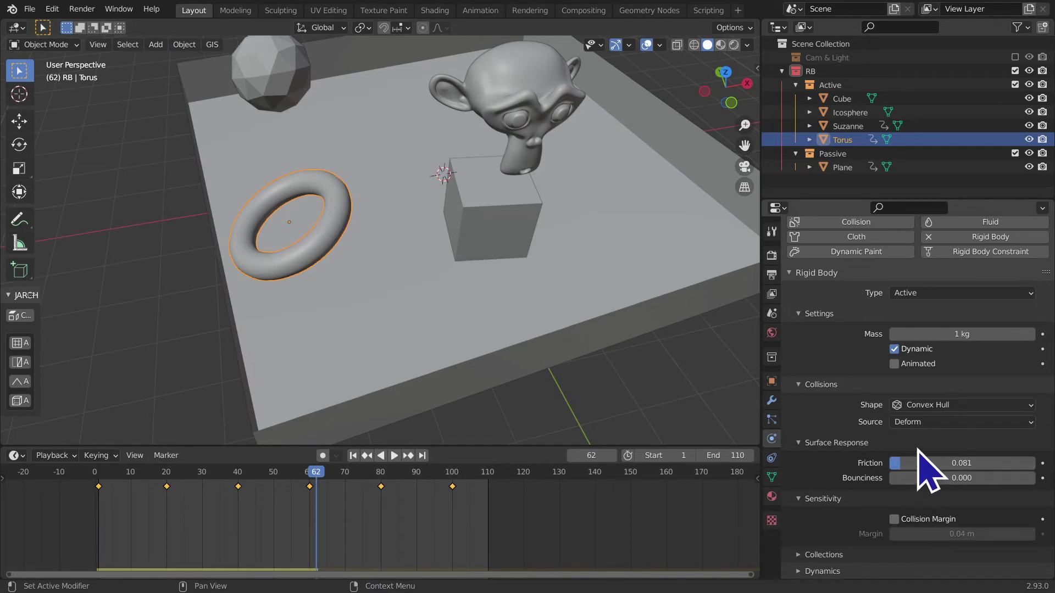
{"action": "left_click", "coordinate": [958, 406]}
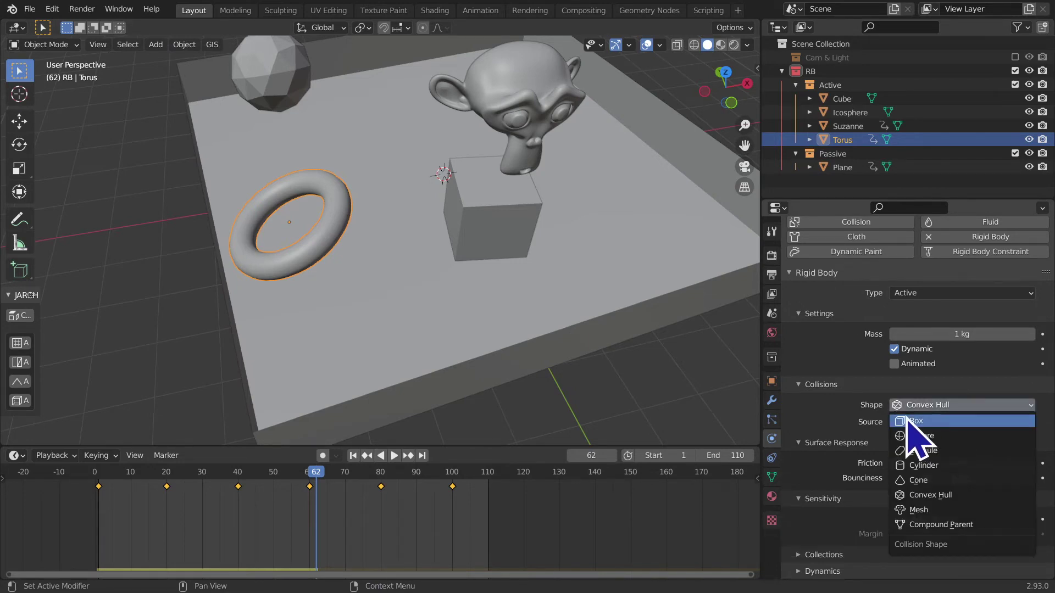
{"action": "left_click", "coordinate": [984, 405]}
{"action": "left_click", "coordinate": [993, 406]}
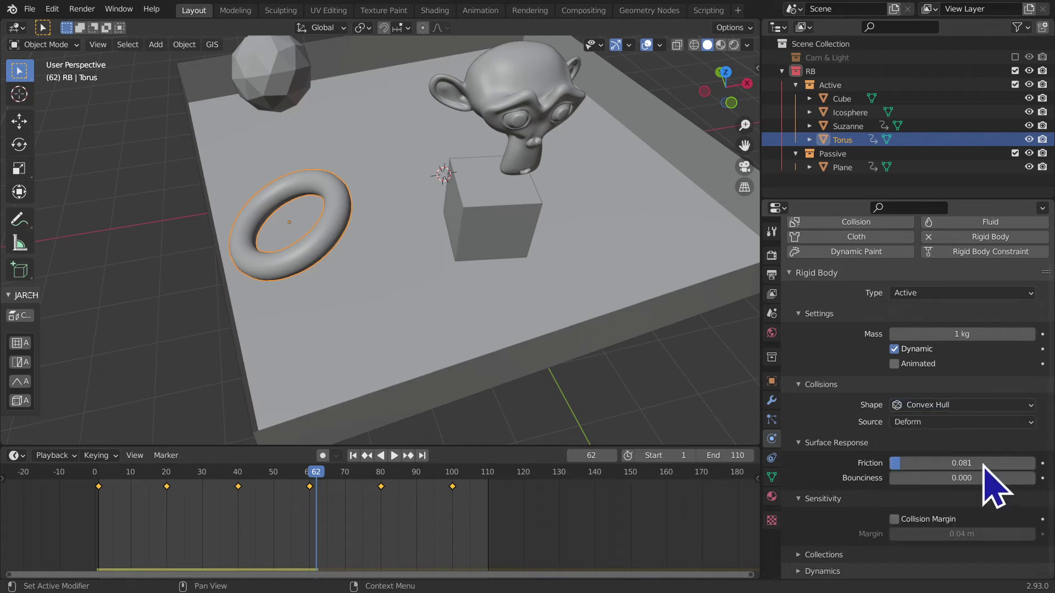
{"action": "left_click", "coordinate": [949, 519]}
{"action": "left_click", "coordinate": [942, 520]}
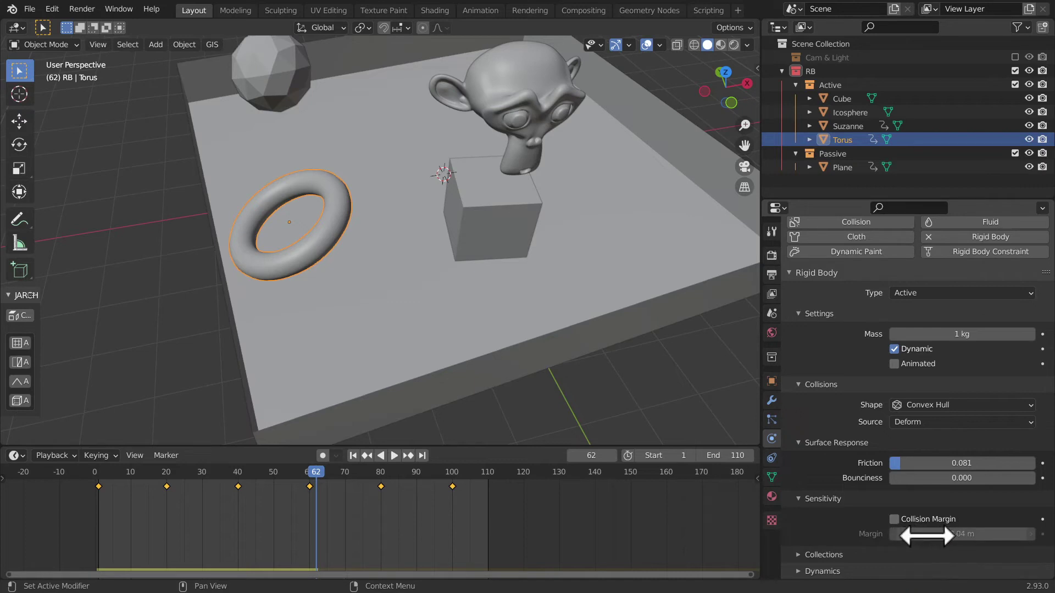
{"action": "left_click", "coordinate": [923, 520]}
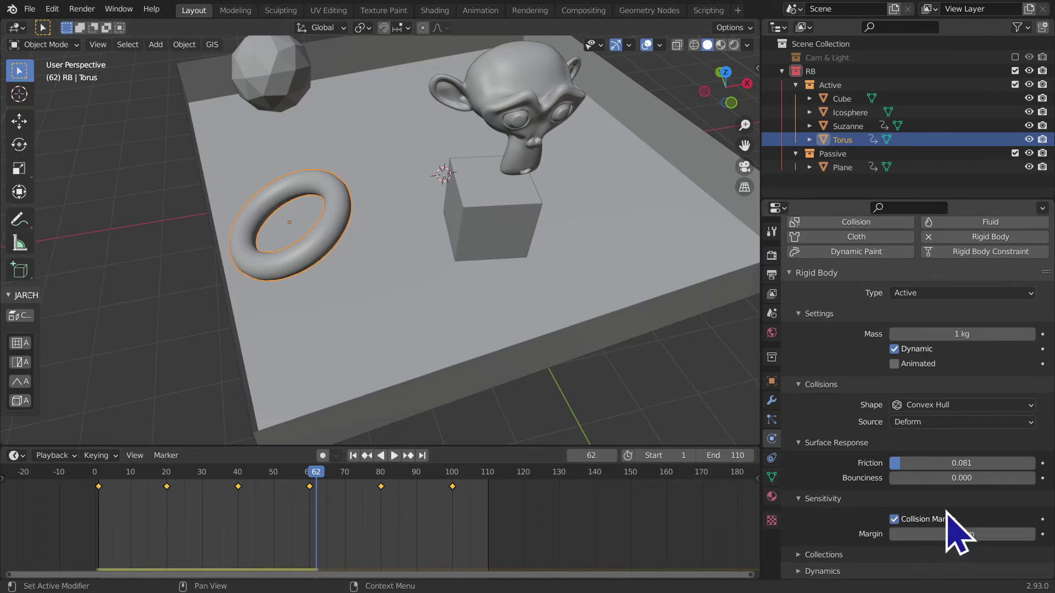
{"action": "left_click", "coordinate": [936, 518]}
Step: Expand the Torus's collision Collections subpanel and replay the simulation from frame 1
{"action": "middle_click_drag", "start_coordinate": [483, 358], "coordinate": [403, 313]}
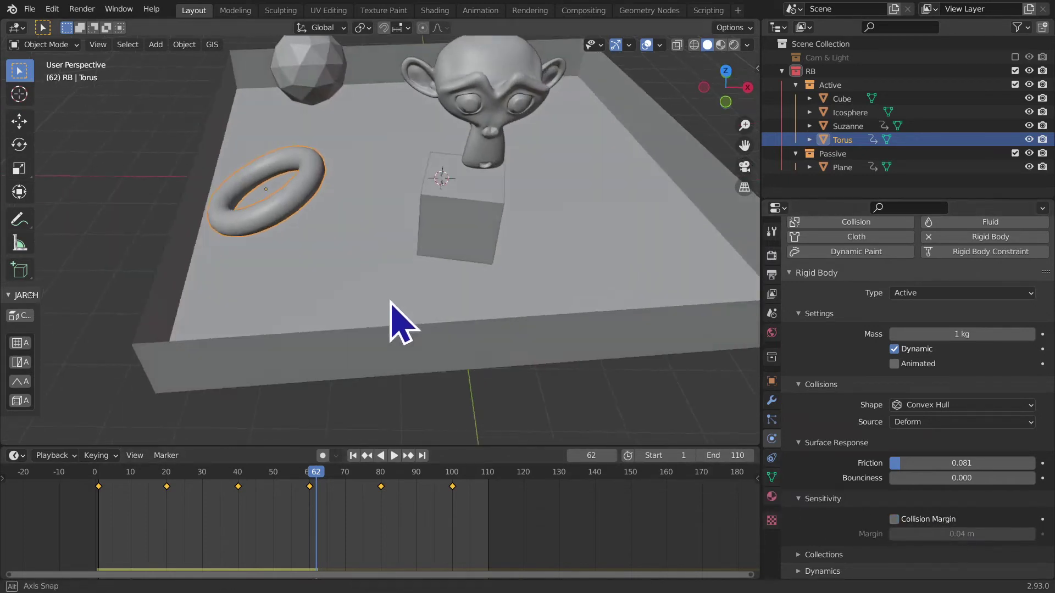
{"action": "left_click", "coordinate": [799, 554]}
{"action": "scroll", "coordinate": [830, 522], "scroll_direction": "down", "scroll_amount": 2}
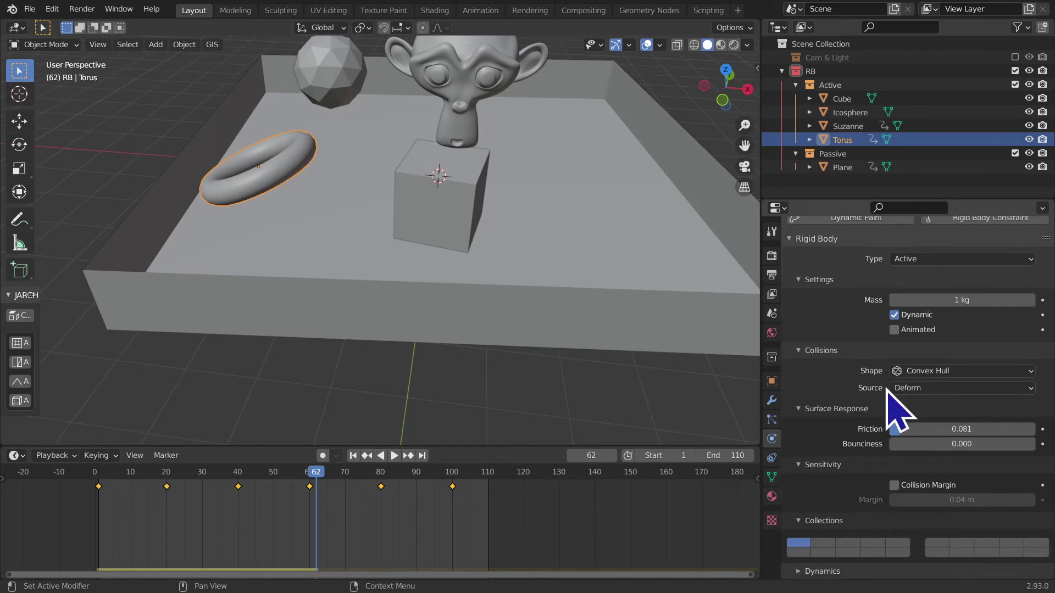
{"action": "left_click", "coordinate": [352, 456]}
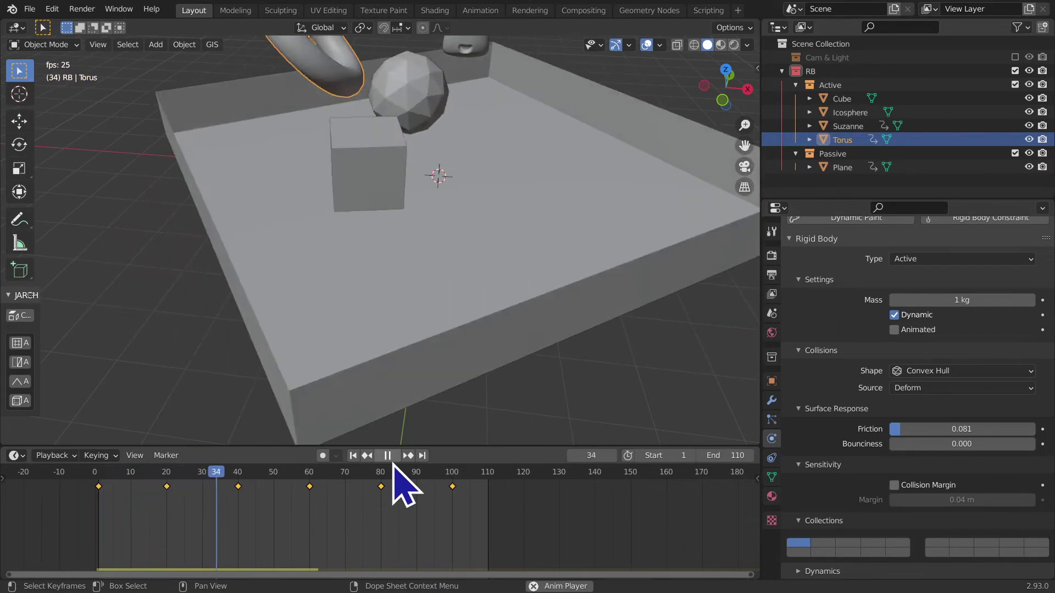
Step: Stop playback at frame 79, rewind to frame 1 and deselect the Torus
{"action": "left_click", "coordinate": [392, 460]}
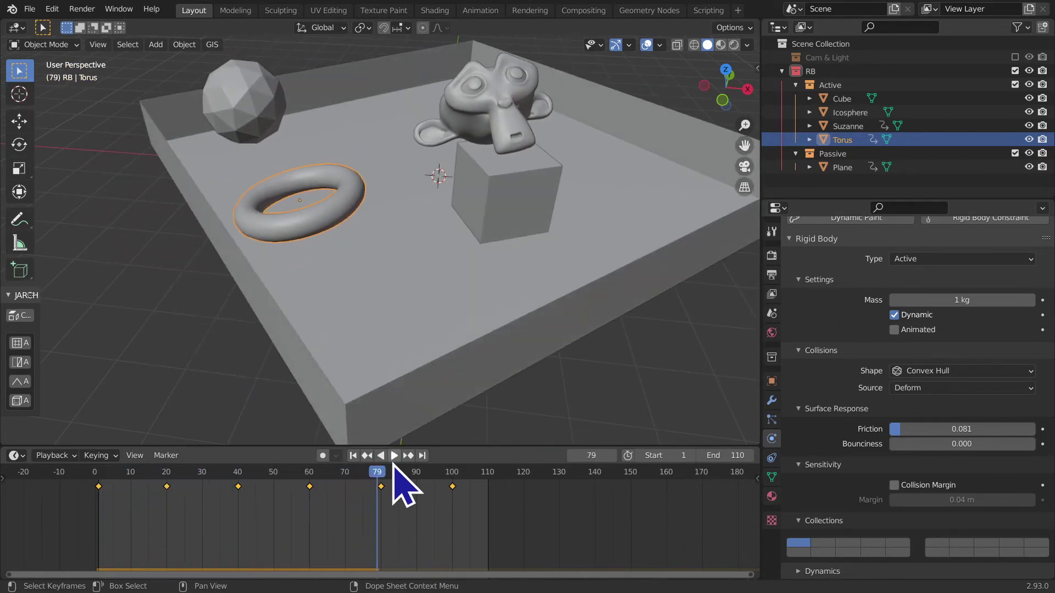
{"action": "left_click", "coordinate": [353, 456]}
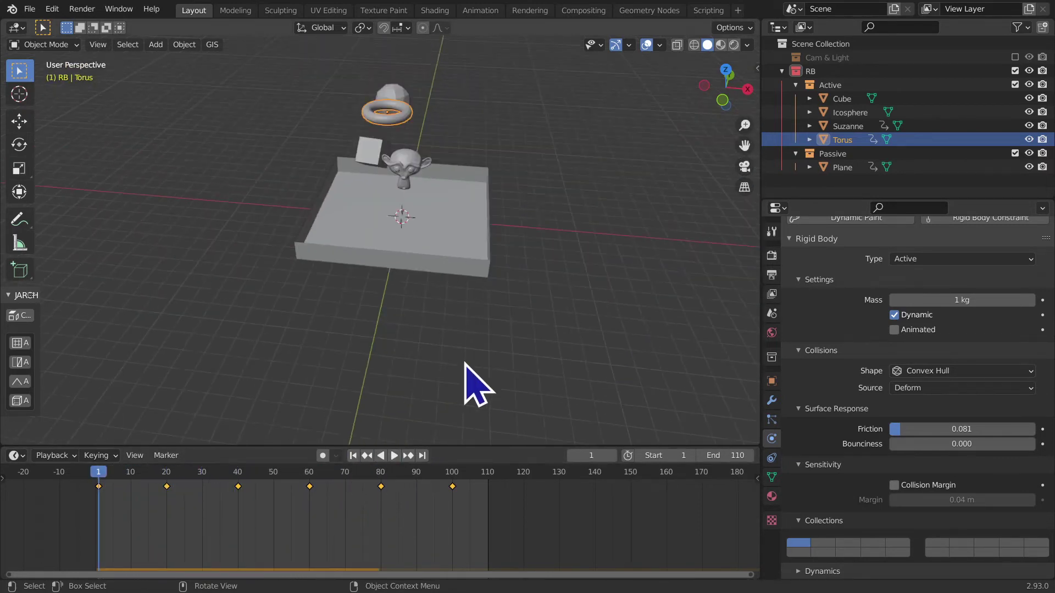
{"action": "left_click", "coordinate": [549, 242]}
{"action": "mouse_move", "coordinate": [549, 241]}
{"action": "middle_mouse_down"}
{"action": "mouse_move", "coordinate": [665, 377]}
{"action": "mouse_move", "coordinate": [657, 313]}
{"action": "mouse_move", "coordinate": [676, 236]}
{"action": "mouse_move", "coordinate": [665, 201]}
{"action": "middle_mouse_up"}
{"action": "left_click_drag", "start_coordinate": [744, 145], "coordinate": [745, 248]}
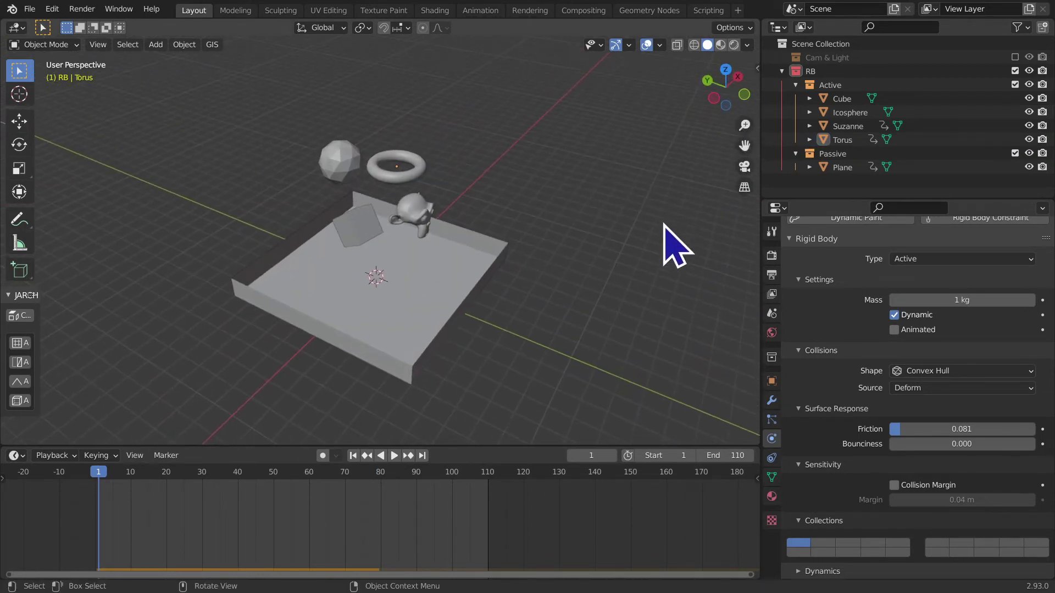
{"action": "scroll", "coordinate": [667, 253], "scroll_direction": "up", "scroll_amount": 2}
{"action": "scroll", "coordinate": [655, 242], "scroll_direction": "up", "scroll_amount": 1}
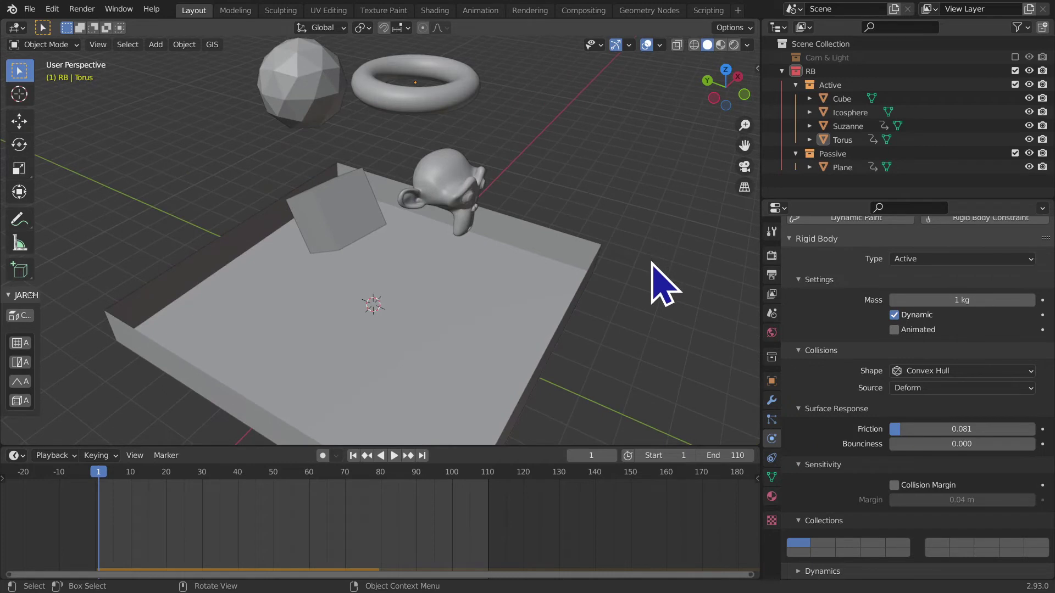
{"action": "left_click_drag", "start_coordinate": [1016, 580], "coordinate": [1017, 582]}
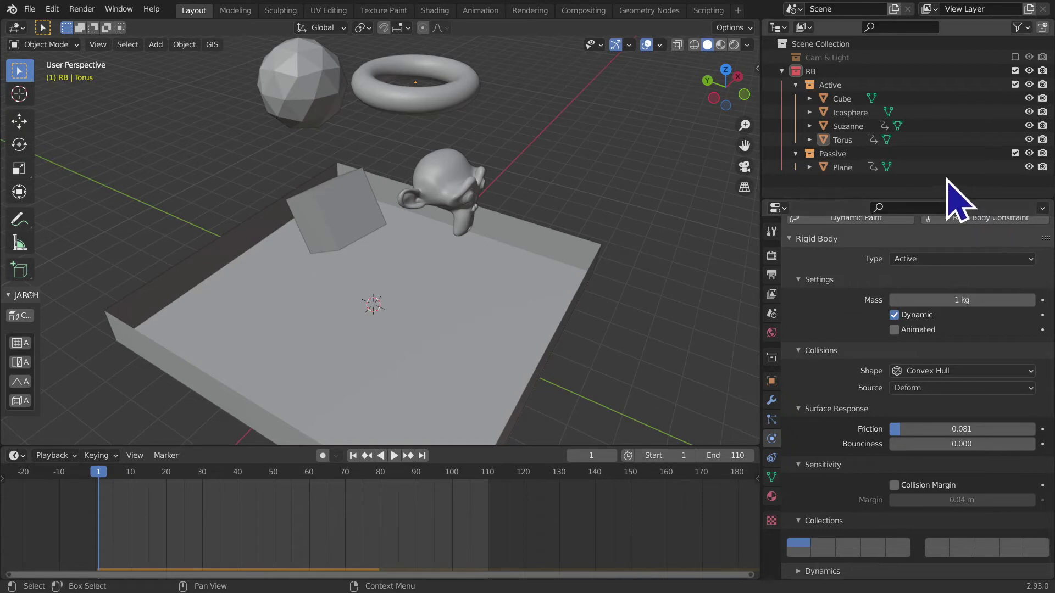
Step: Inspect the tray from top, side and elevated angles, then select the Cube
{"action": "mouse_move", "coordinate": [439, 434]}
{"action": "middle_mouse_down"}
{"action": "mouse_move", "coordinate": [377, 401]}
{"action": "mouse_move", "coordinate": [348, 436]}
{"action": "mouse_move", "coordinate": [353, 443]}
{"action": "mouse_move", "coordinate": [447, 384]}
{"action": "mouse_move", "coordinate": [405, 254]}
{"action": "mouse_move", "coordinate": [393, 266]}
{"action": "mouse_move", "coordinate": [355, 255]}
{"action": "mouse_move", "coordinate": [494, 292]}
{"action": "mouse_move", "coordinate": [491, 321]}
{"action": "middle_mouse_up"}
{"action": "scroll", "coordinate": [366, 384], "scroll_direction": "up", "scroll_amount": 1}
{"action": "left_click", "coordinate": [724, 81]}
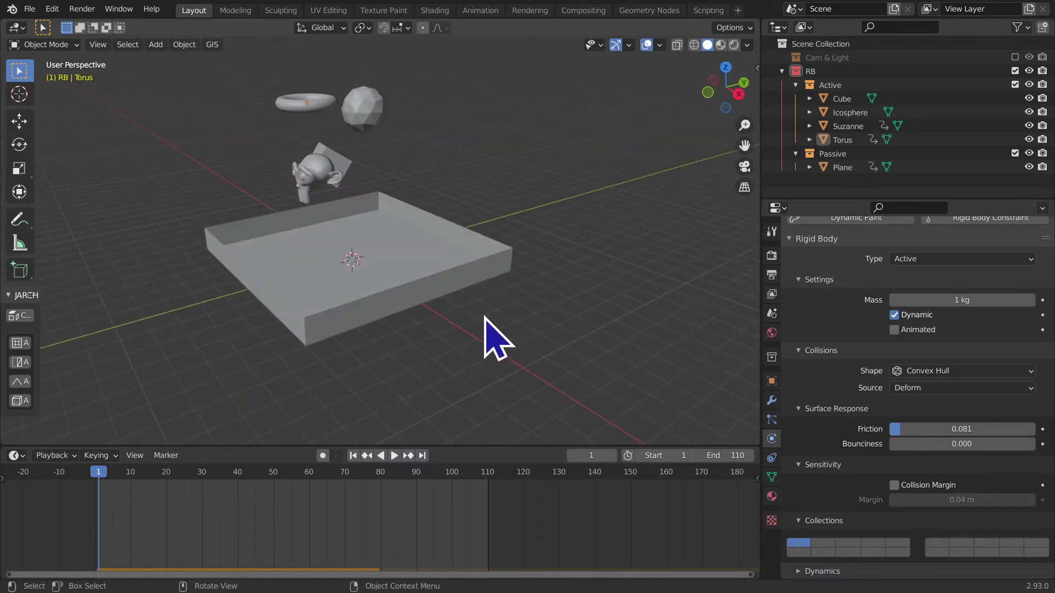
{"action": "mouse_move", "coordinate": [419, 323]}
{"action": "middle_mouse_down"}
{"action": "mouse_move", "coordinate": [424, 396]}
{"action": "mouse_move", "coordinate": [513, 285]}
{"action": "mouse_move", "coordinate": [536, 313]}
{"action": "mouse_move", "coordinate": [685, 348]}
{"action": "mouse_move", "coordinate": [553, 294]}
{"action": "middle_mouse_up"}
{"action": "middle_click_drag", "start_coordinate": [470, 354], "coordinate": [568, 247]}
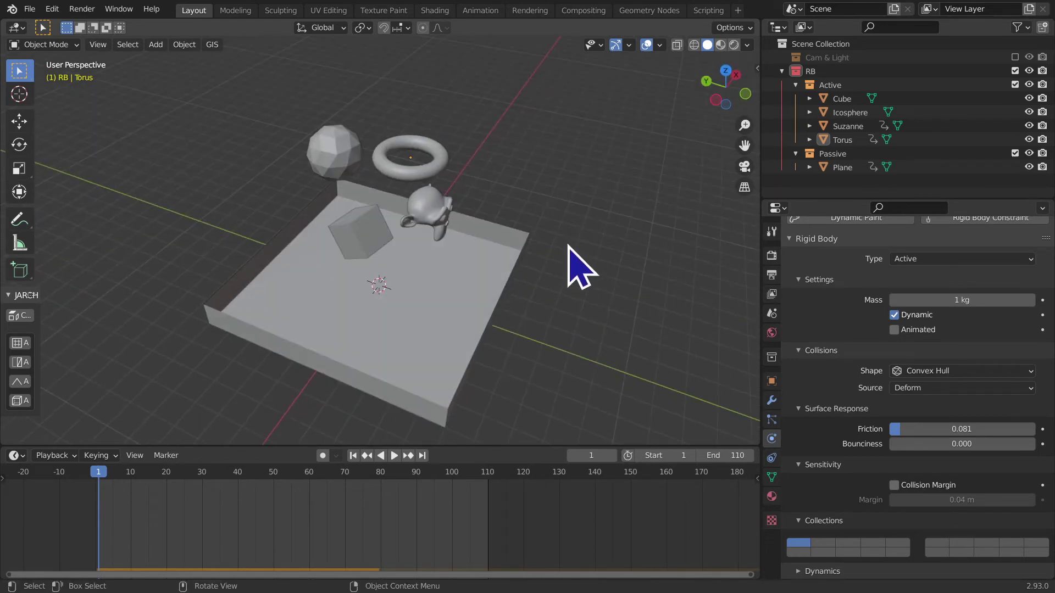
{"action": "left_click", "coordinate": [808, 140]}
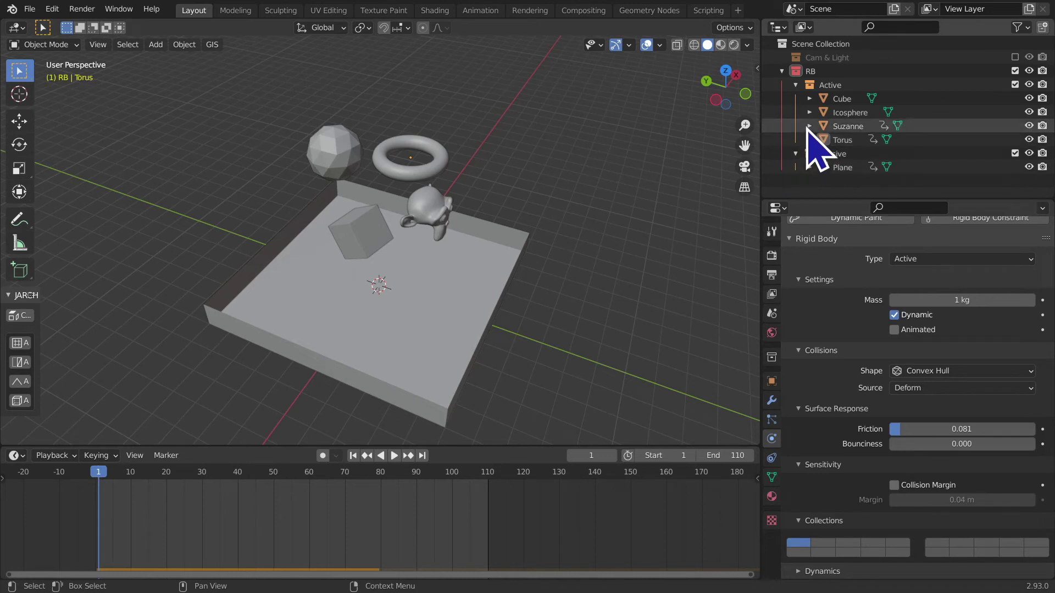
{"action": "left_click", "coordinate": [809, 139]}
{"action": "mouse_move", "coordinate": [423, 207]}
{"action": "middle_mouse_down"}
{"action": "mouse_move", "coordinate": [406, 265]}
{"action": "mouse_move", "coordinate": [602, 207]}
{"action": "middle_mouse_up"}
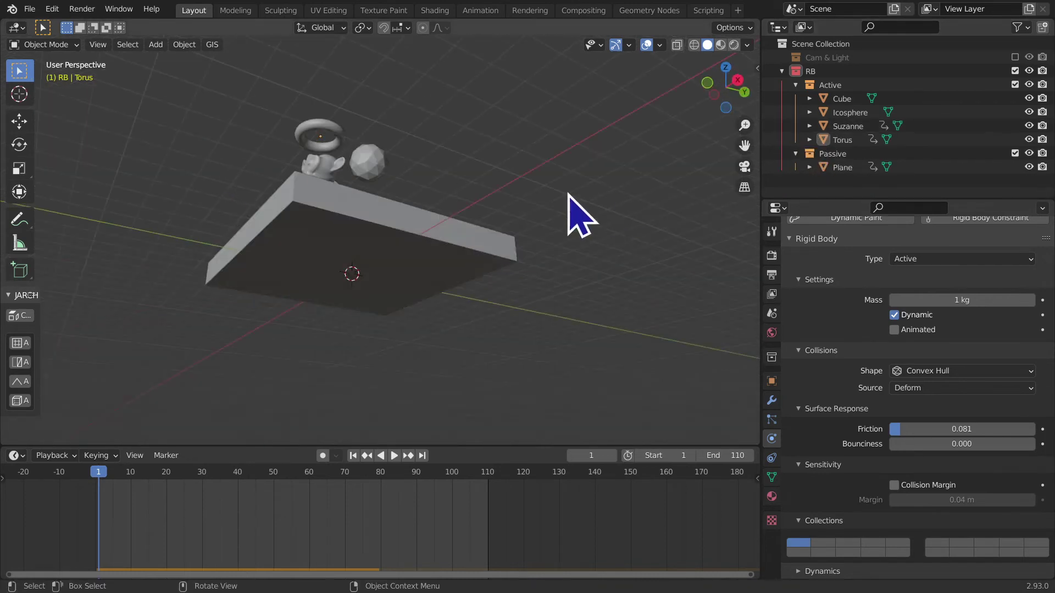
{"action": "middle_click_drag", "start_coordinate": [377, 205], "coordinate": [524, 253]}
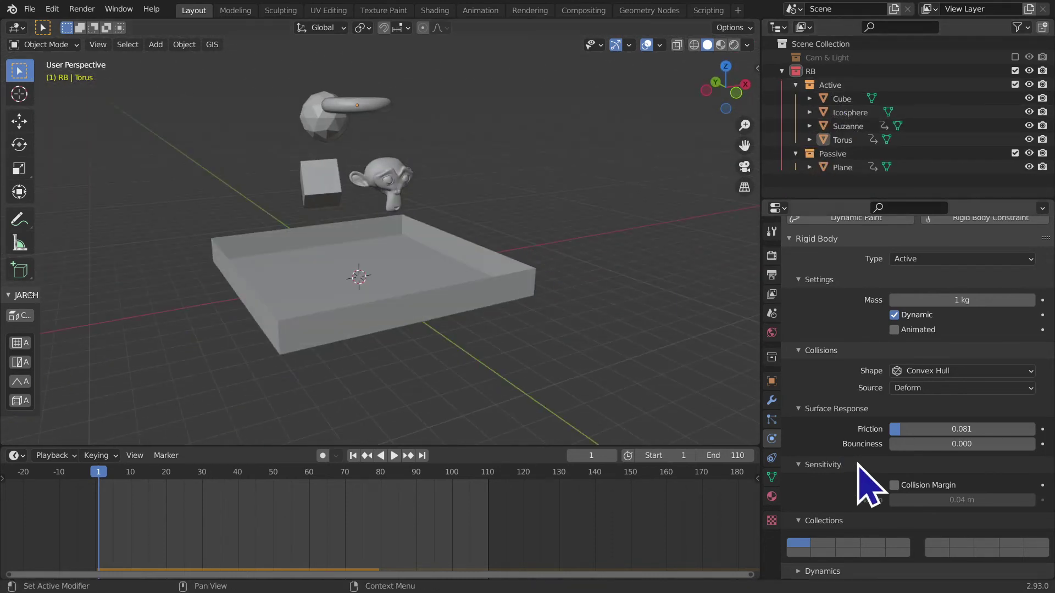
{"action": "mouse_move", "coordinate": [604, 434]}
{"action": "middle_mouse_down"}
{"action": "mouse_move", "coordinate": [502, 365]}
{"action": "mouse_move", "coordinate": [674, 447]}
{"action": "middle_mouse_up"}
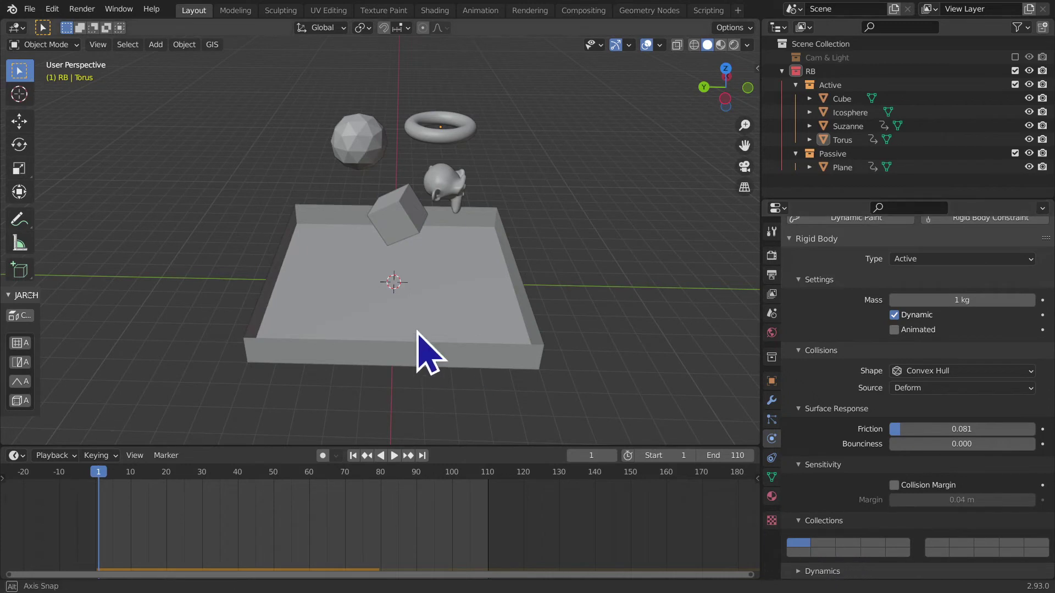
{"action": "middle_click_drag", "start_coordinate": [417, 334], "coordinate": [377, 258]}
{"action": "left_click", "coordinate": [381, 223]}
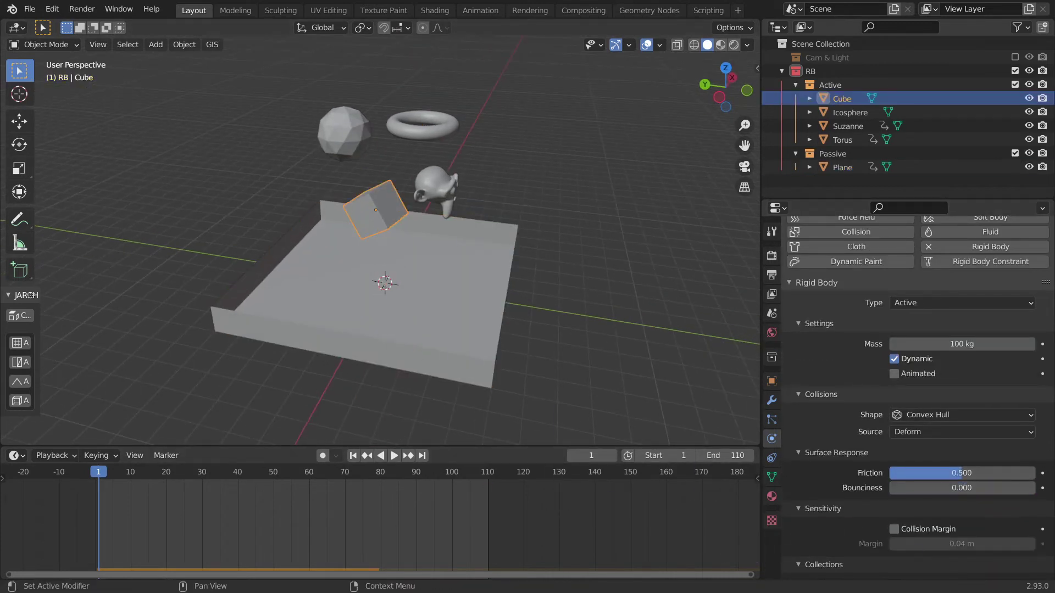
Step: Adjust the Cube's rigid body collision collections, trying the second collection slot
{"action": "scroll", "coordinate": [818, 565], "scroll_direction": "up", "scroll_amount": 4}
{"action": "scroll", "coordinate": [821, 570], "scroll_direction": "down", "scroll_amount": 5}
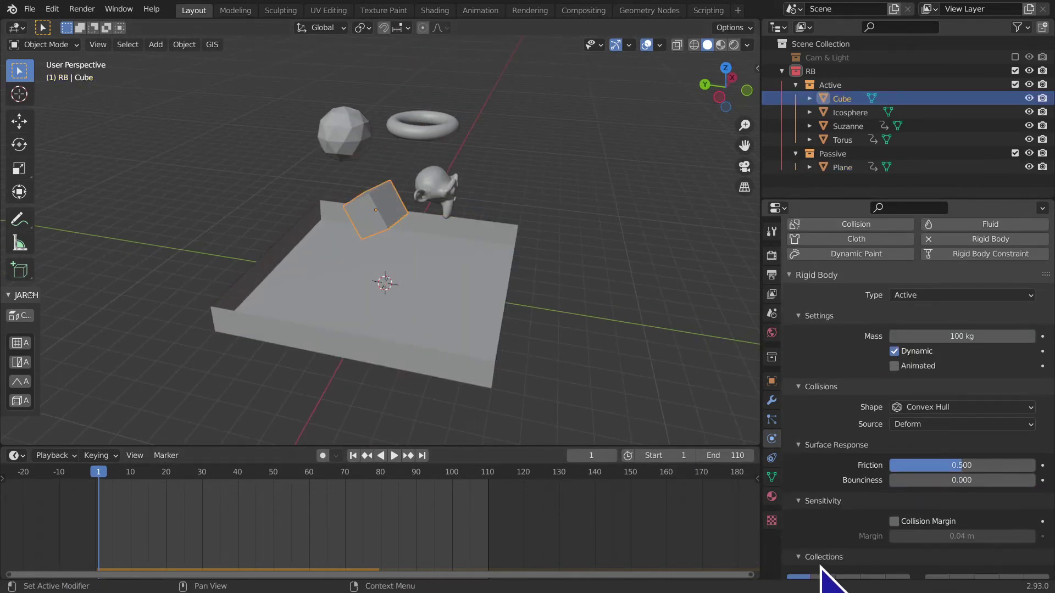
{"action": "scroll", "coordinate": [822, 572], "scroll_direction": "down", "scroll_amount": 3}
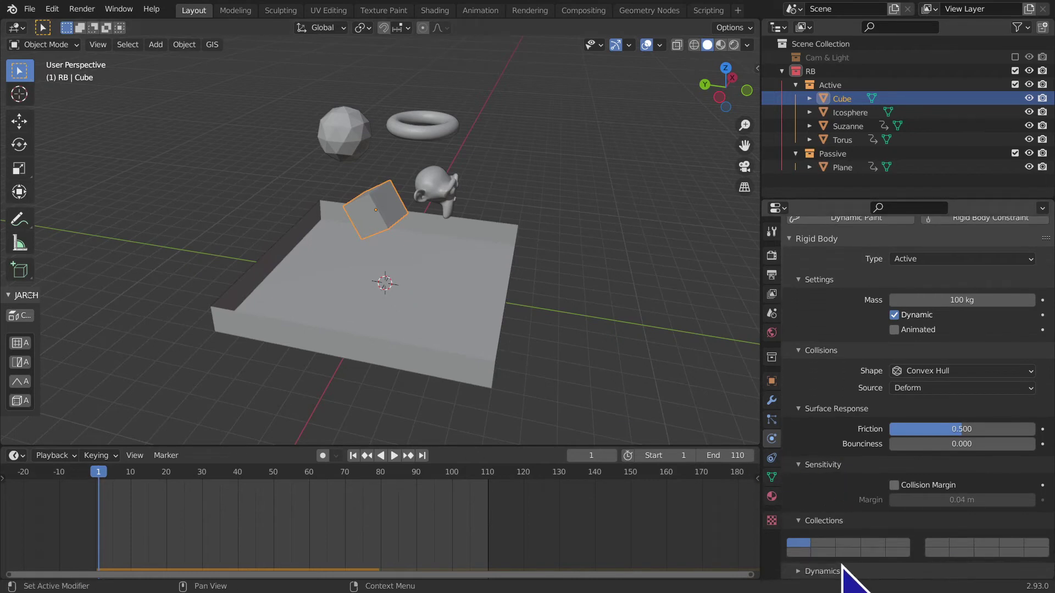
{"action": "left_click", "coordinate": [801, 547]}
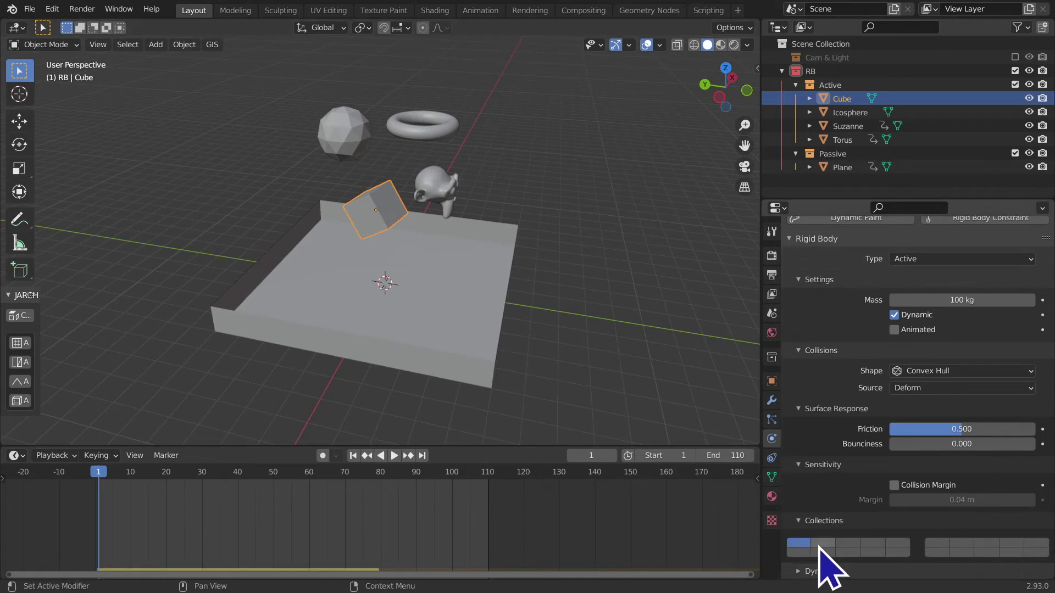
{"action": "left_click", "coordinate": [819, 546]}
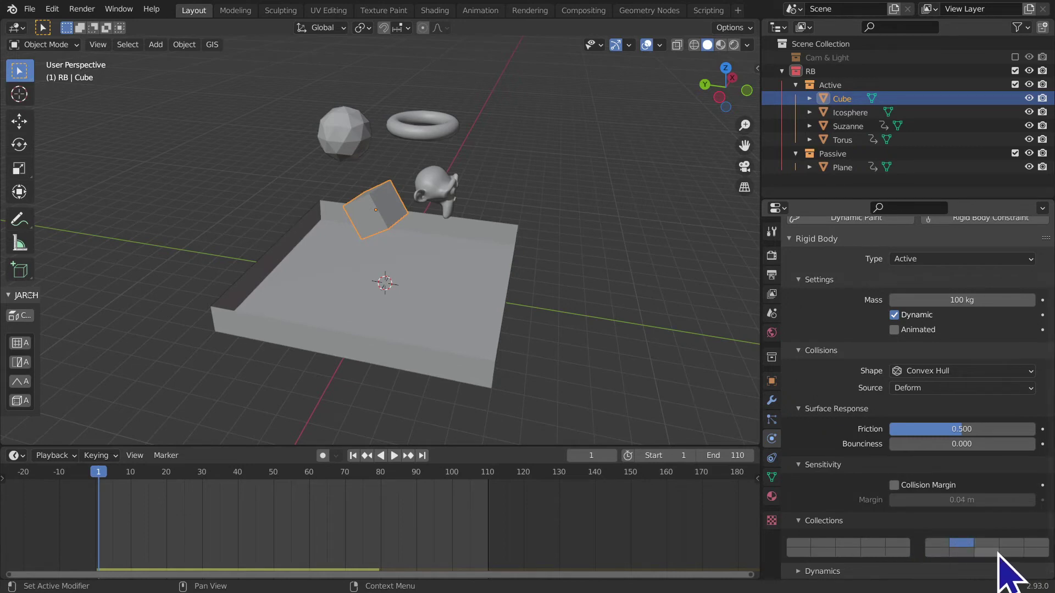
{"action": "left_click", "coordinate": [1030, 543]}
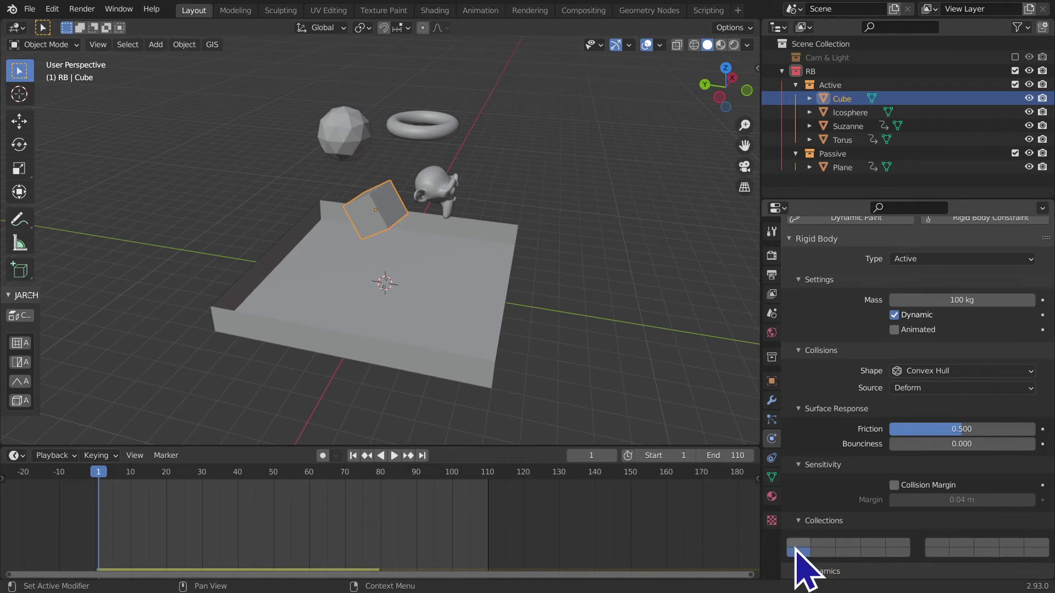
Step: Orbit around the tray, then put Suzanne in the second collision collection
{"action": "scroll", "coordinate": [374, 423], "scroll_direction": "down", "scroll_amount": 3}
{"action": "middle_click_drag", "start_coordinate": [519, 384], "coordinate": [433, 334]}
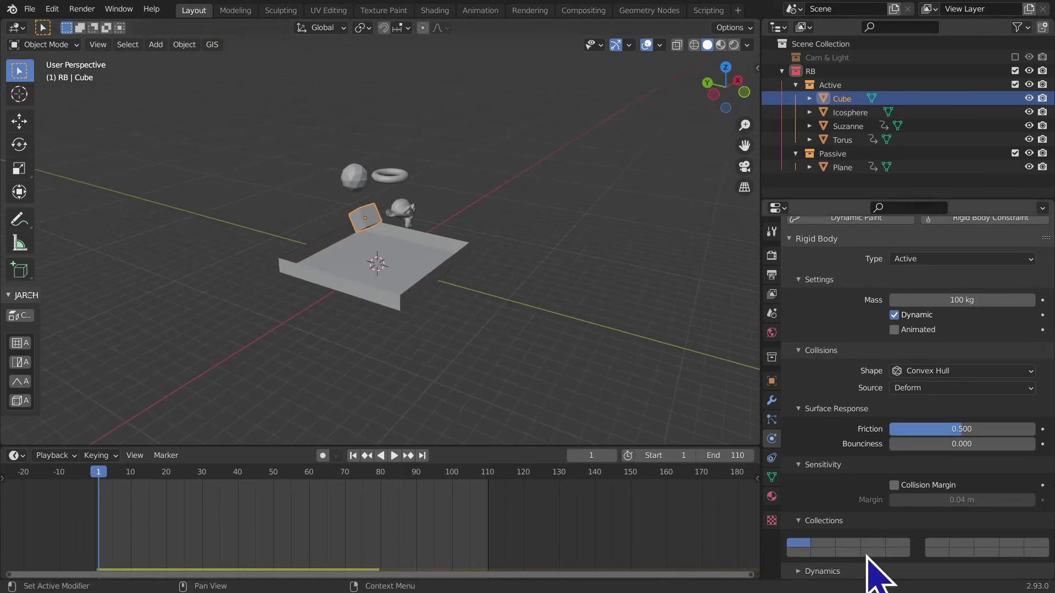
{"action": "mouse_move", "coordinate": [388, 353]}
{"action": "middle_mouse_down"}
{"action": "mouse_move", "coordinate": [455, 238]}
{"action": "mouse_move", "coordinate": [393, 412]}
{"action": "mouse_move", "coordinate": [427, 338]}
{"action": "middle_mouse_up"}
{"action": "scroll", "coordinate": [427, 337], "scroll_direction": "down", "scroll_amount": 4}
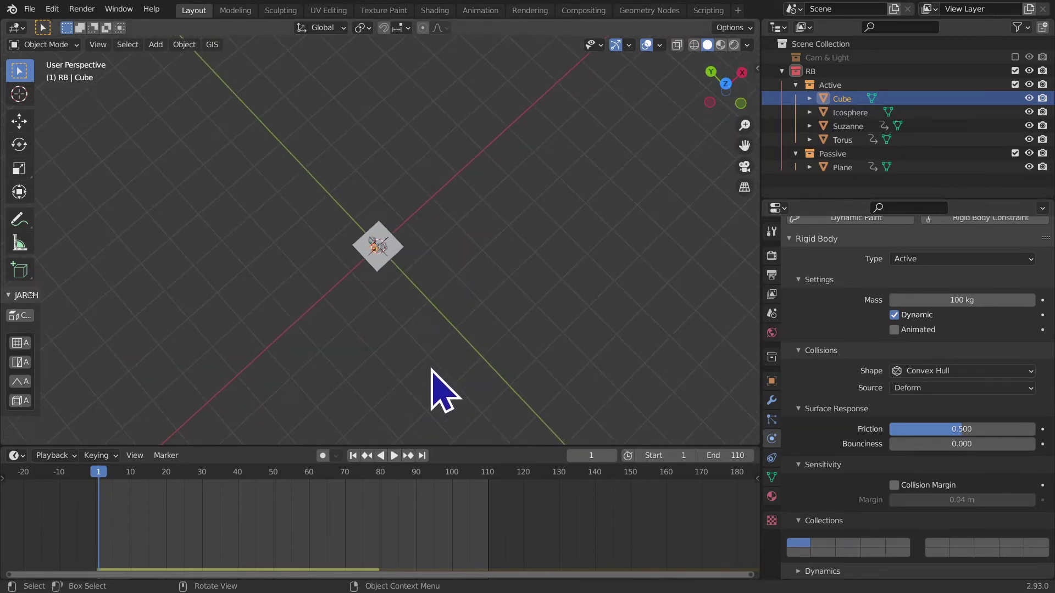
{"action": "scroll", "coordinate": [447, 401], "scroll_direction": "up", "scroll_amount": 5}
{"action": "scroll", "coordinate": [455, 406], "scroll_direction": "up", "scroll_amount": 3}
{"action": "scroll", "coordinate": [462, 407], "scroll_direction": "up", "scroll_amount": 6}
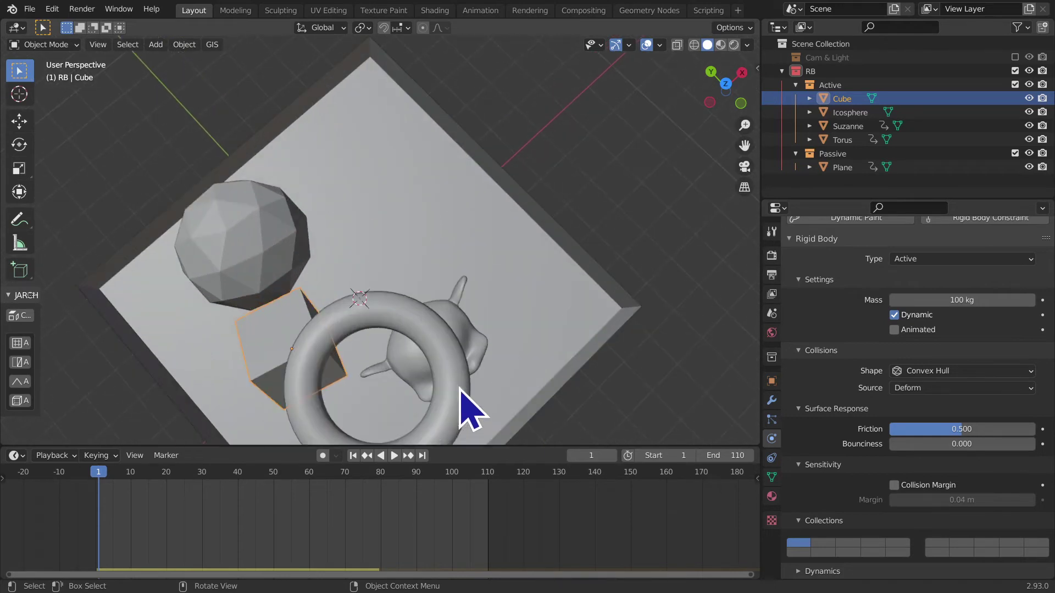
{"action": "middle_click_drag", "start_coordinate": [462, 406], "coordinate": [502, 302]}
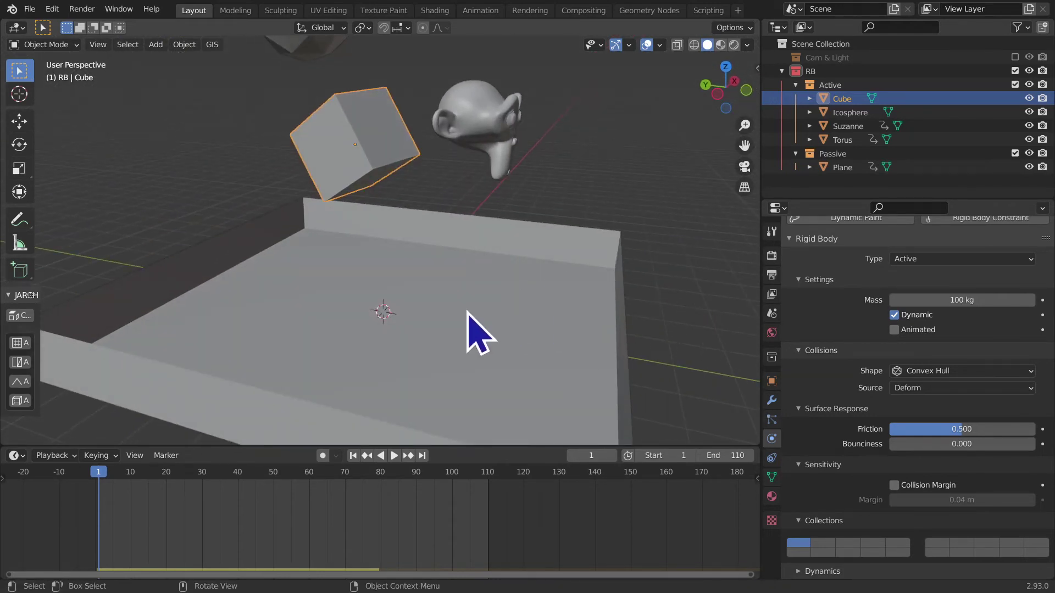
{"action": "scroll", "coordinate": [467, 314], "scroll_direction": "down", "scroll_amount": 3}
{"action": "scroll", "coordinate": [495, 318], "scroll_direction": "up", "scroll_amount": 3}
{"action": "scroll", "coordinate": [488, 337], "scroll_direction": "down", "scroll_amount": 2}
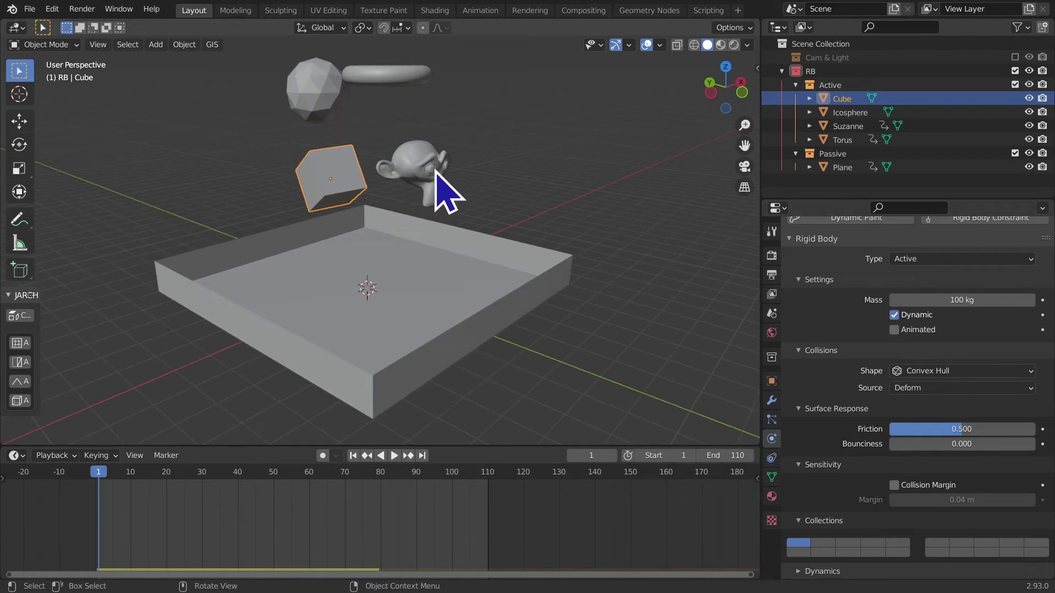
{"action": "mouse_move", "coordinate": [389, 222]}
{"action": "middle_mouse_down"}
{"action": "mouse_move", "coordinate": [388, 295]}
{"action": "mouse_move", "coordinate": [401, 247]}
{"action": "mouse_move", "coordinate": [469, 229]}
{"action": "mouse_move", "coordinate": [526, 185]}
{"action": "middle_mouse_up"}
{"action": "left_click", "coordinate": [467, 168]}
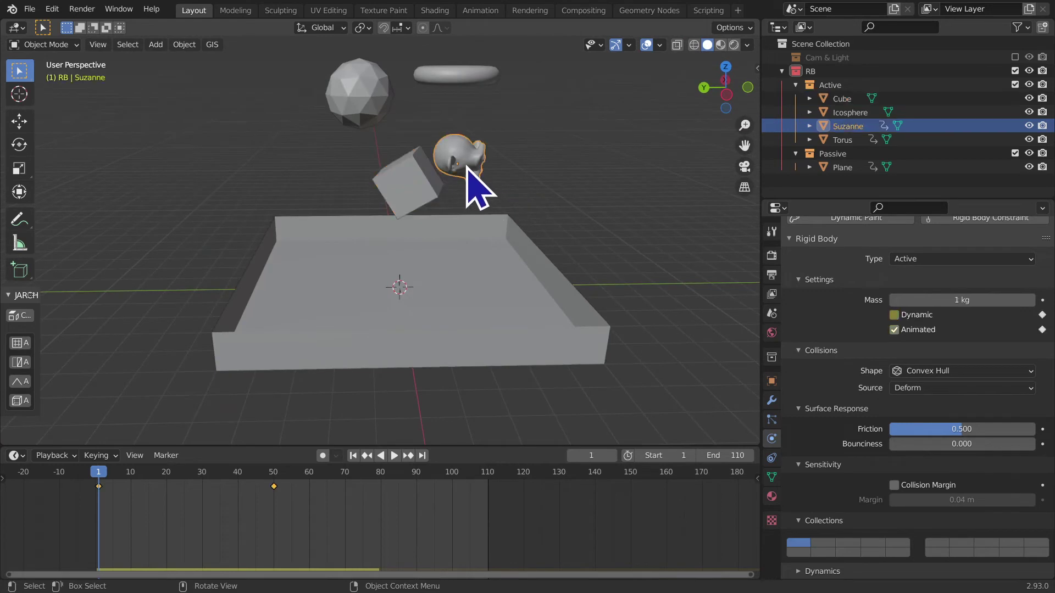
{"action": "left_click", "coordinate": [818, 542]}
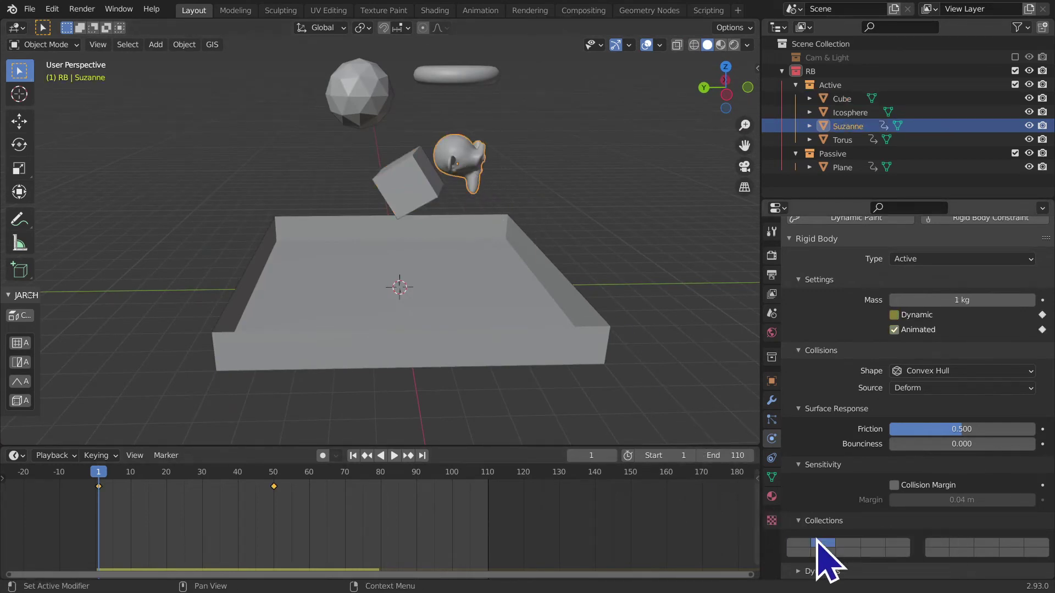
Step: Put the Cube in the second collision collection as well
{"action": "mouse_move", "coordinate": [418, 434]}
{"action": "middle_mouse_down"}
{"action": "mouse_move", "coordinate": [349, 377]}
{"action": "mouse_move", "coordinate": [352, 289]}
{"action": "middle_mouse_up"}
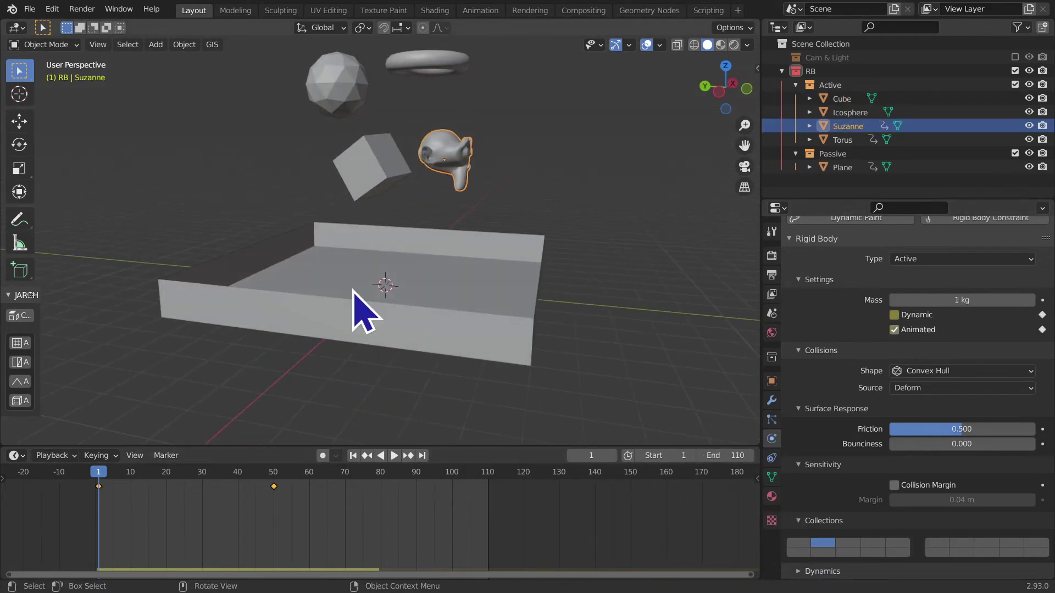
{"action": "left_click", "coordinate": [379, 179]}
{"action": "left_click", "coordinate": [815, 544]}
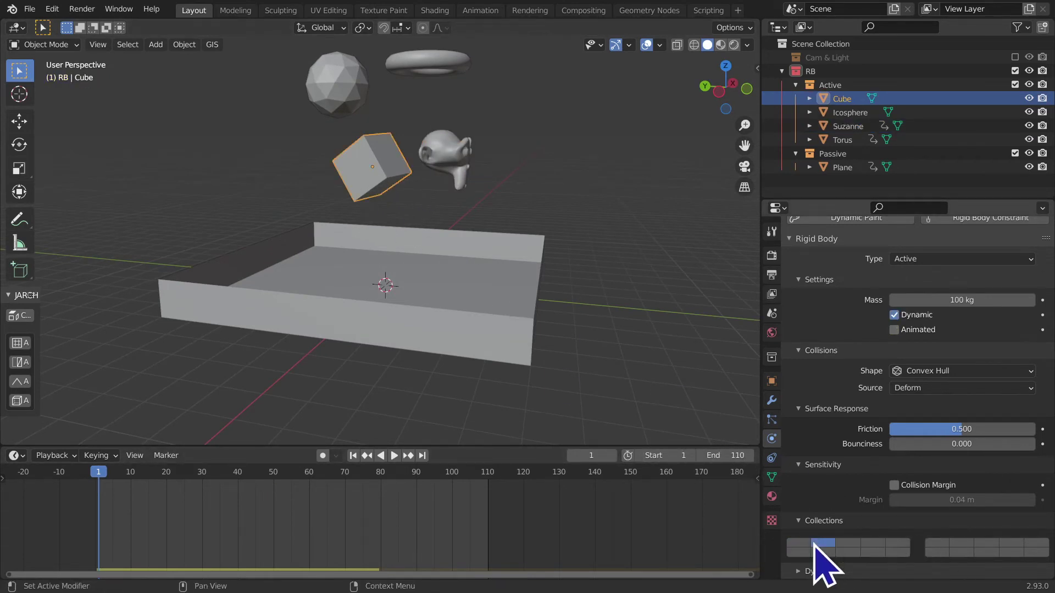
{"action": "key", "text": "space"}
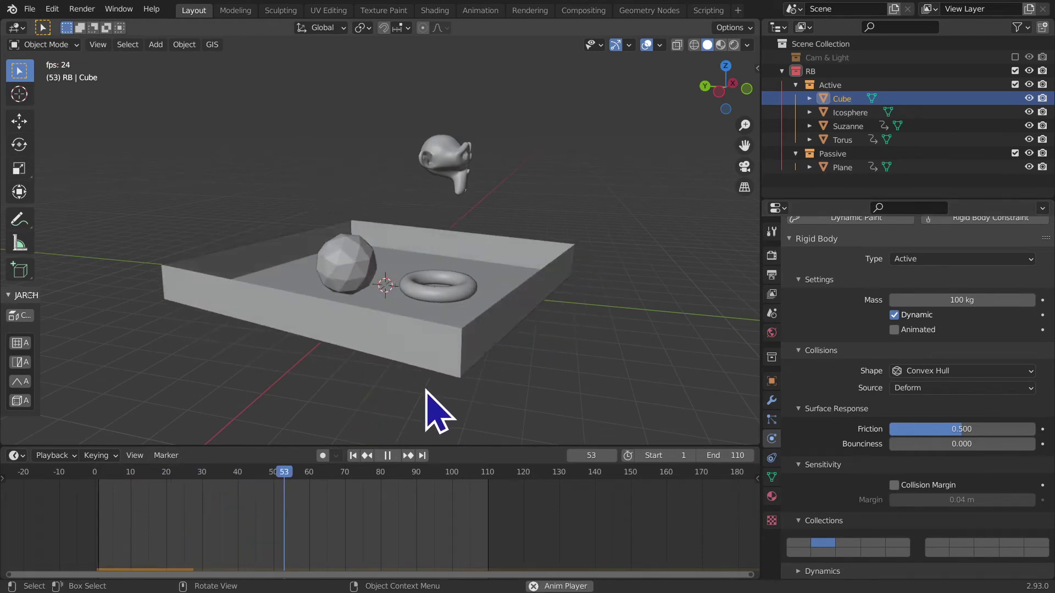
{"action": "key", "text": "space"}
{"action": "mouse_move", "coordinate": [494, 407]}
{"action": "middle_mouse_down"}
{"action": "mouse_move", "coordinate": [440, 228]}
{"action": "mouse_move", "coordinate": [429, 315]}
{"action": "middle_mouse_up"}
{"action": "left_click", "coordinate": [354, 455]}
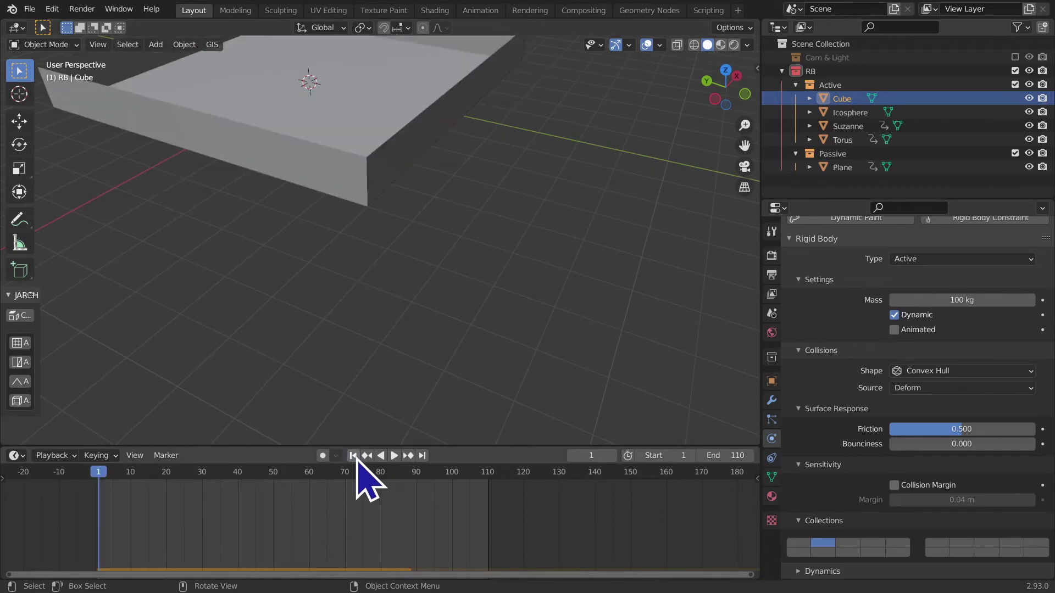
{"action": "scroll", "coordinate": [356, 456], "scroll_direction": "down", "scroll_amount": 3}
{"action": "scroll", "coordinate": [377, 407], "scroll_direction": "down", "scroll_amount": 4}
{"action": "mouse_move", "coordinate": [388, 405]}
{"action": "middle_mouse_down"}
{"action": "mouse_move", "coordinate": [401, 382]}
{"action": "mouse_move", "coordinate": [496, 373]}
{"action": "mouse_move", "coordinate": [376, 23]}
{"action": "mouse_move", "coordinate": [255, 248]}
{"action": "mouse_move", "coordinate": [319, 150]}
{"action": "middle_mouse_up"}
{"action": "scroll", "coordinate": [496, 395], "scroll_direction": "up", "scroll_amount": 5}
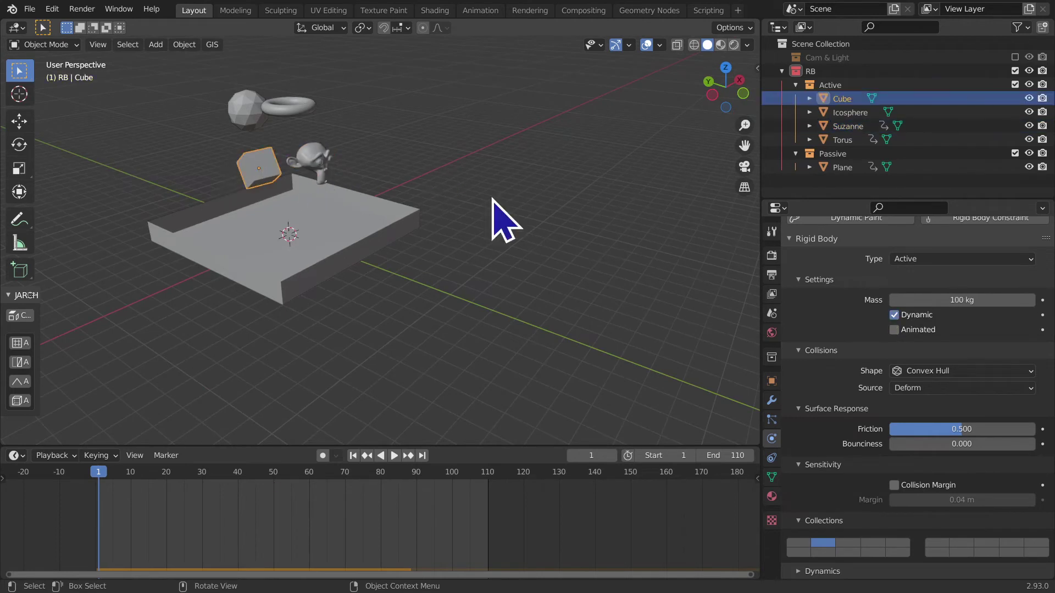
{"action": "left_click", "coordinate": [324, 177]}
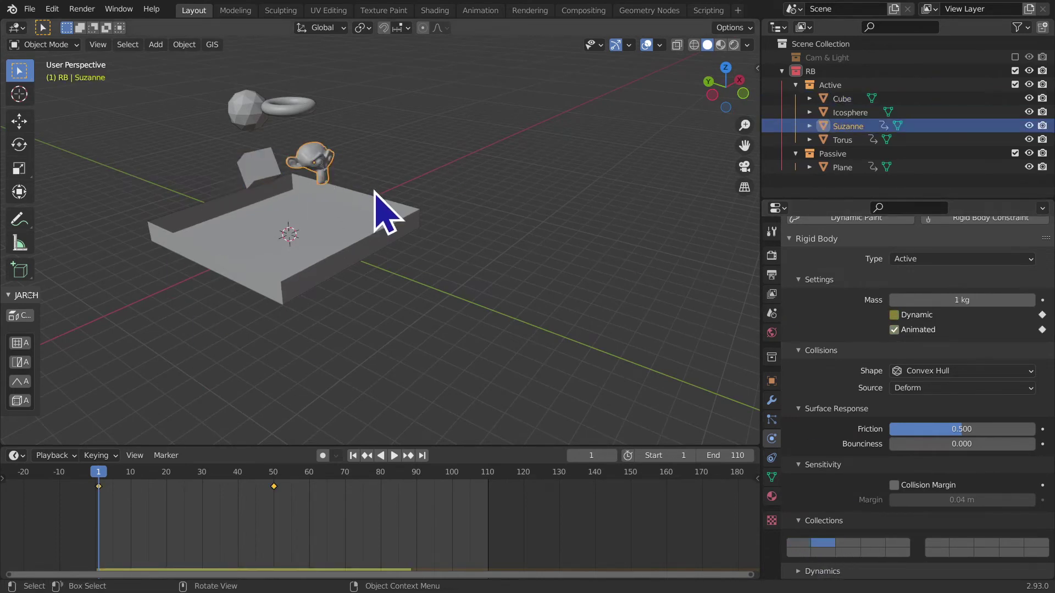
{"action": "middle_click_drag", "start_coordinate": [365, 389], "coordinate": [432, 330]}
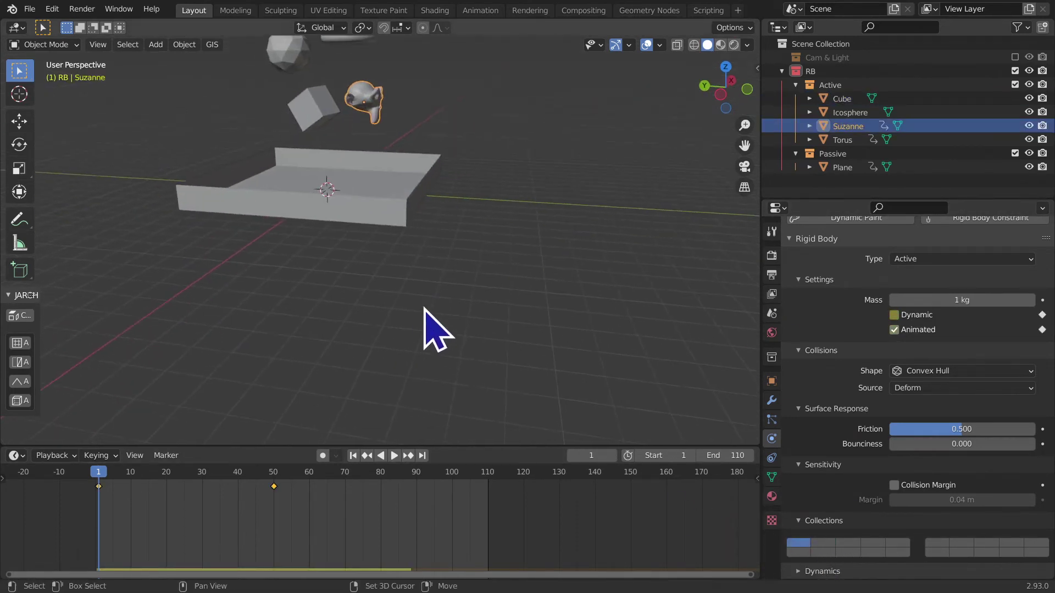
{"action": "left_click", "coordinate": [437, 324]}
{"action": "key", "text": "shift+a"}
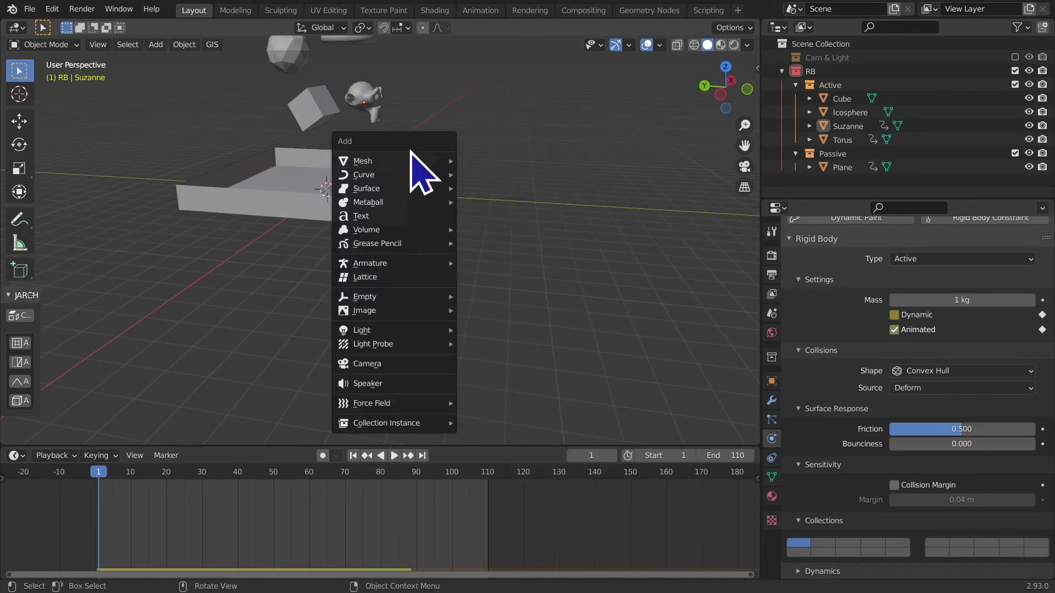
Step: Add a plane scaled 5x, apply its scale, and move it below the tray
{"action": "mouse_move", "coordinate": [363, 161]}
{"action": "left_click", "coordinate": [500, 168]}
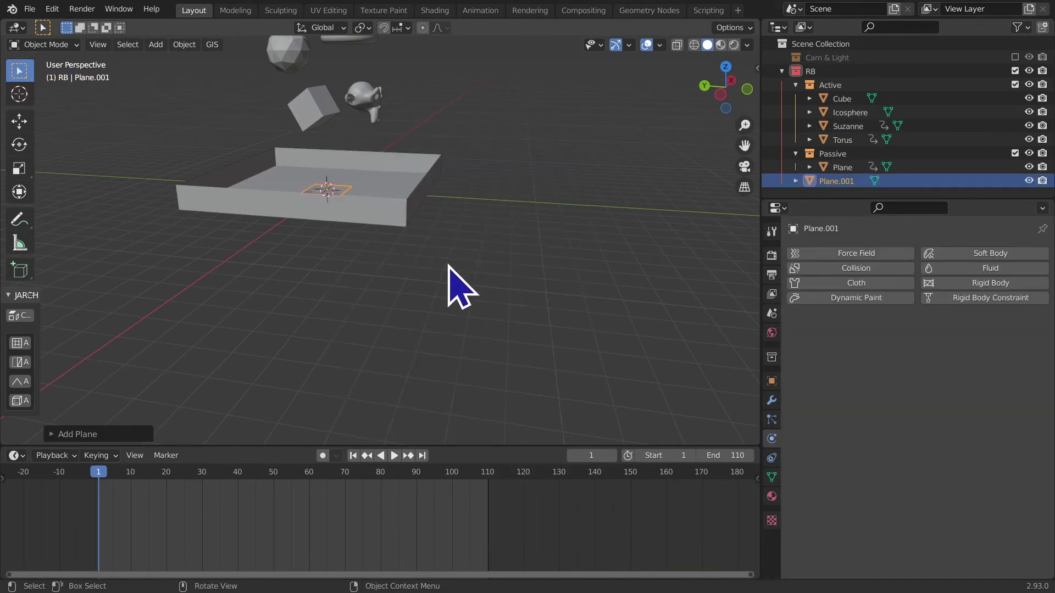
{"action": "type", "text": "s5"}
{"action": "key", "text": "Return"}
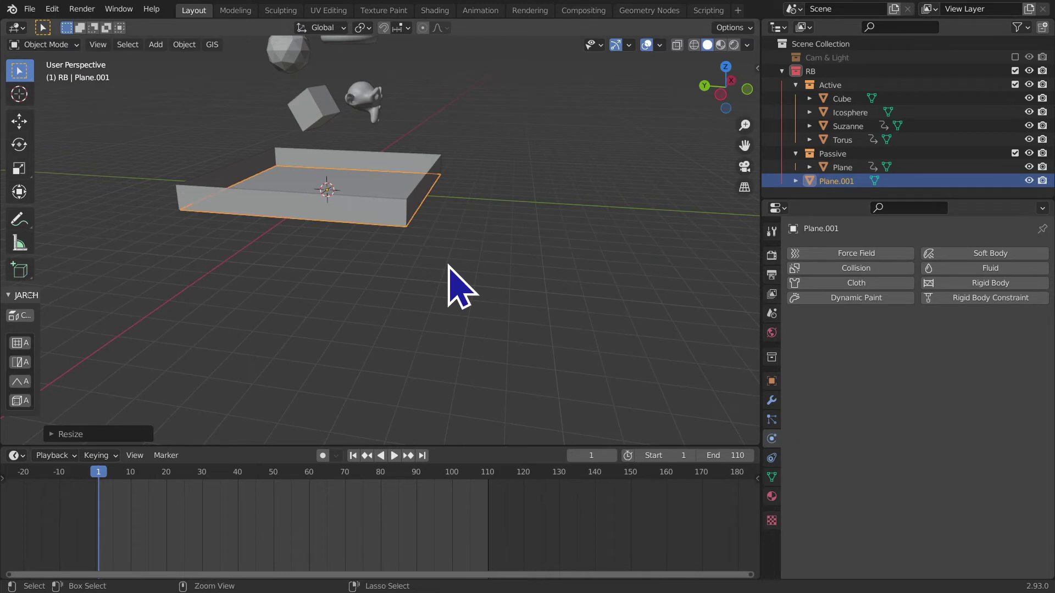
{"action": "key", "text": "ctrl+a"}
{"action": "left_click", "coordinate": [449, 266]}
{"action": "key", "text": "g"}
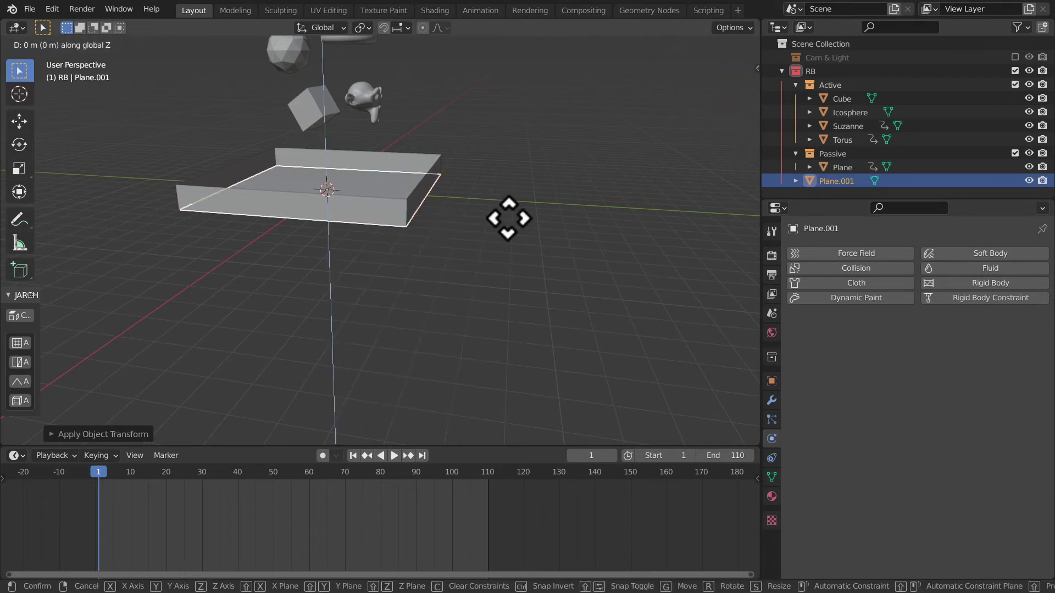
{"action": "left_click", "coordinate": [506, 305]}
Step: Make Plane.001 a Passive rigid body, then reselect the Cube
{"action": "left_click", "coordinate": [986, 283]}
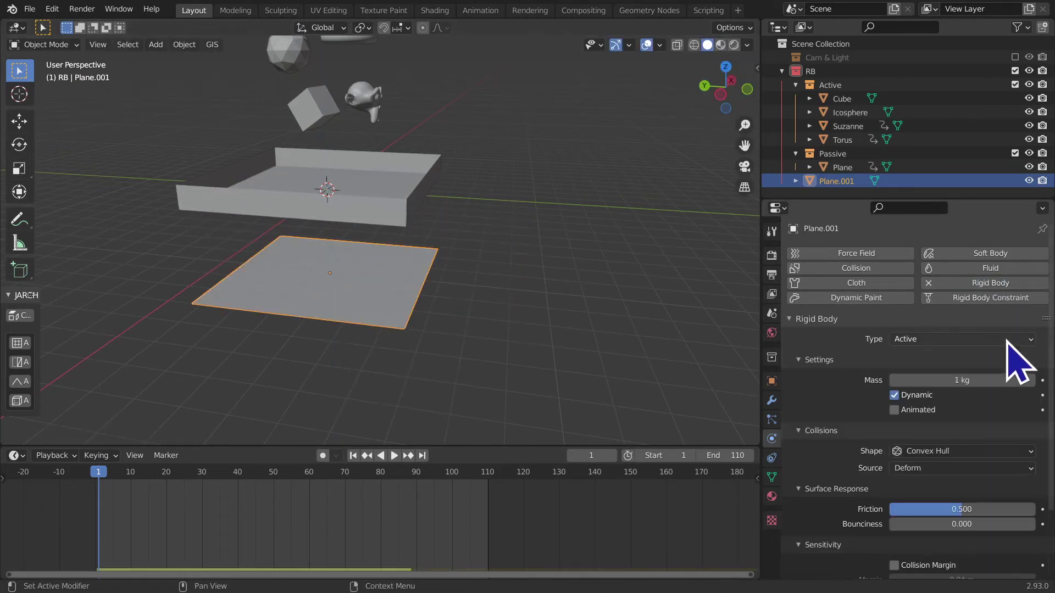
{"action": "left_click", "coordinate": [968, 341]}
{"action": "left_click", "coordinate": [946, 367]}
{"action": "middle_click_drag", "start_coordinate": [942, 436], "coordinate": [885, 304]}
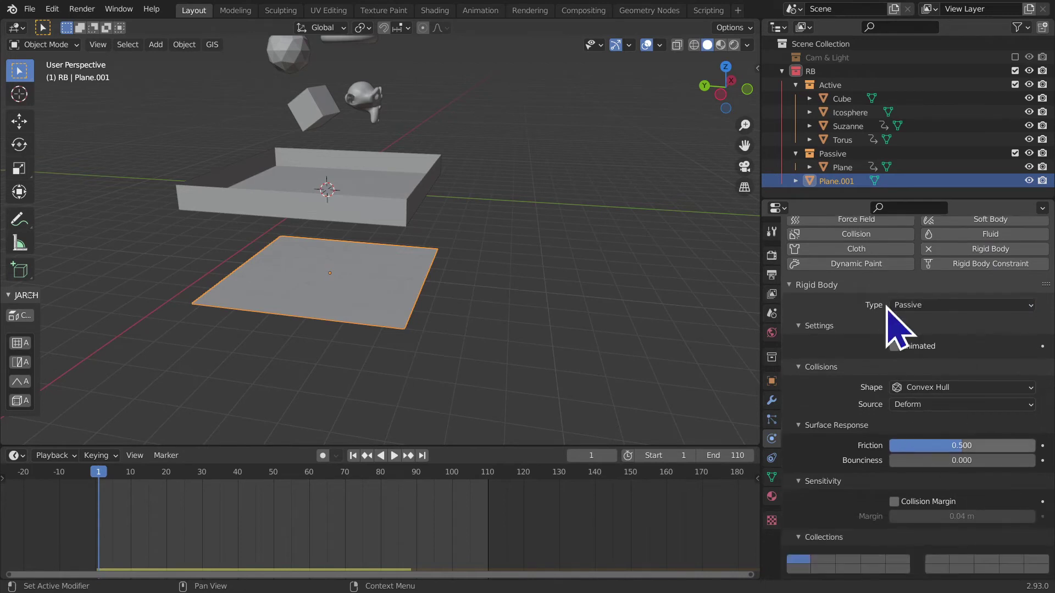
{"action": "middle_click_drag", "start_coordinate": [203, 278], "coordinate": [286, 181]}
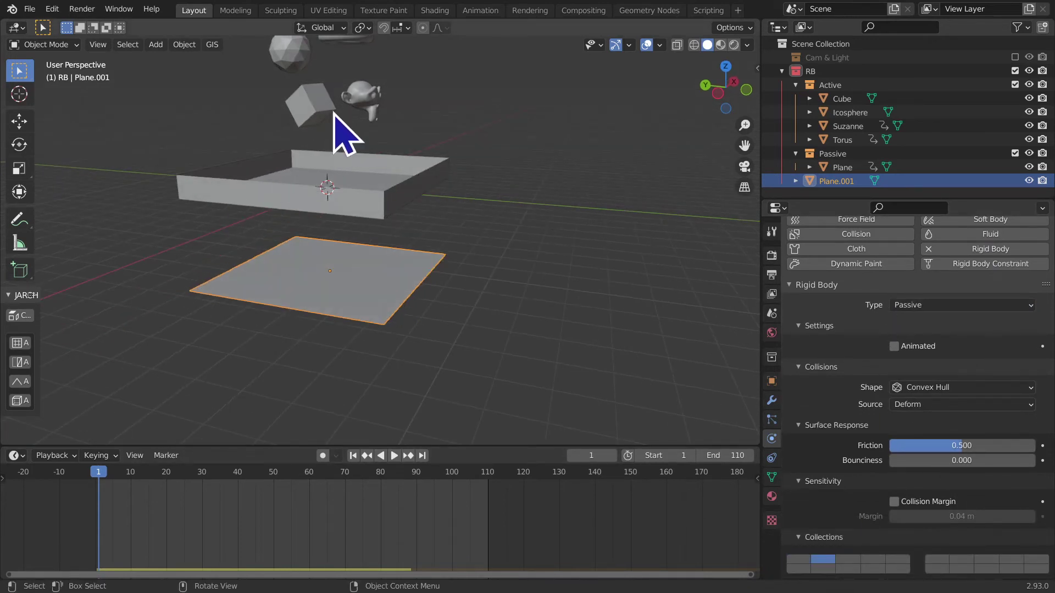
{"action": "left_click", "coordinate": [330, 114]}
{"action": "middle_click_drag", "start_coordinate": [807, 571], "coordinate": [808, 481]}
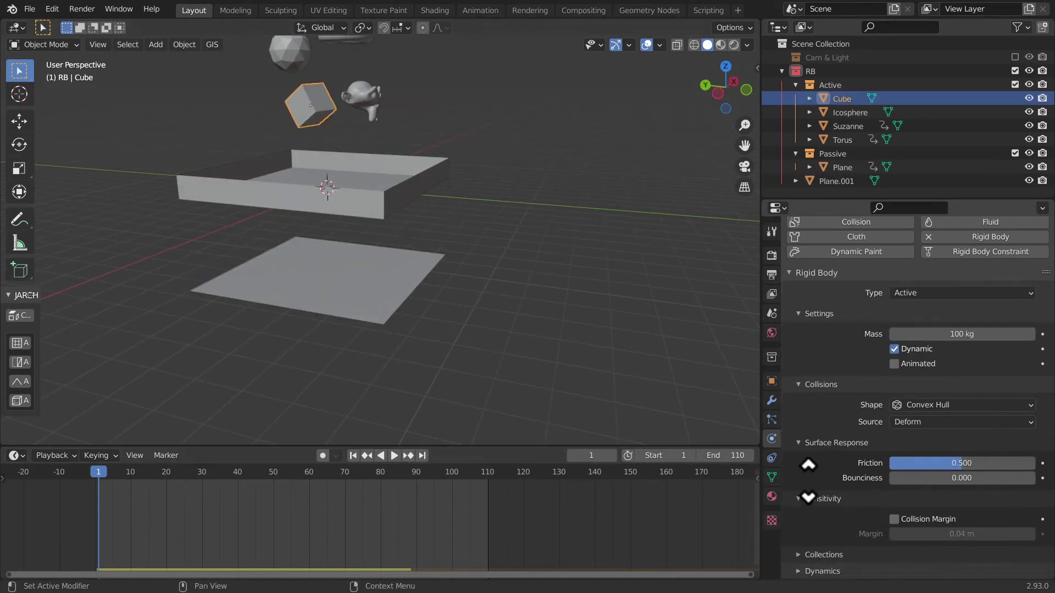
Step: Expand rigid body Collections and compare Suzanne, Cube and Plane.001, inverting then clearing the selection
{"action": "left_click", "coordinate": [813, 555]}
{"action": "middle_click_drag", "start_coordinate": [812, 555], "coordinate": [832, 487]}
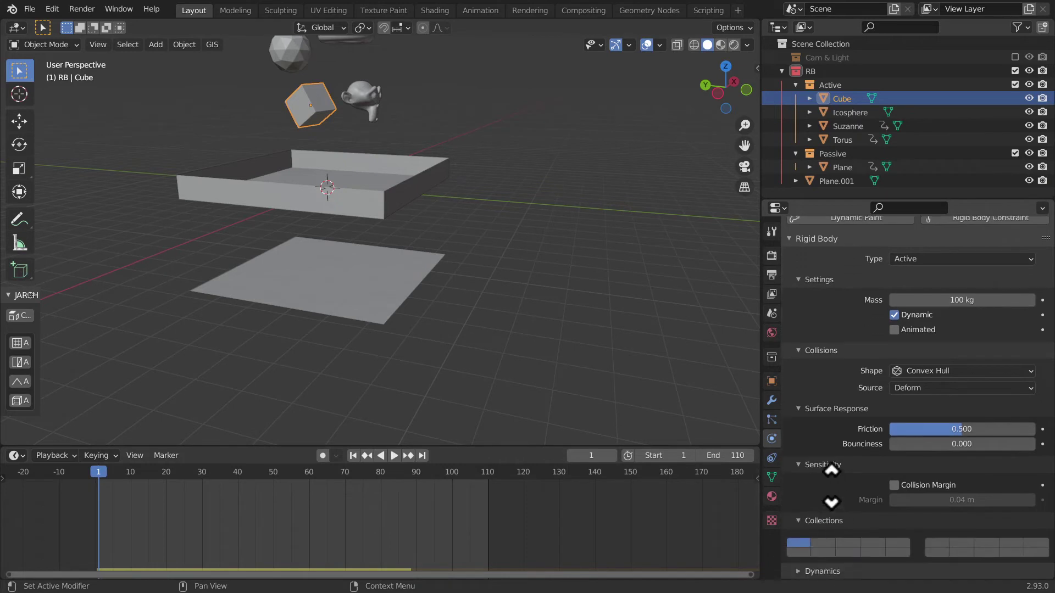
{"action": "left_click", "coordinate": [374, 98]}
{"action": "middle_click_drag", "start_coordinate": [549, 429], "coordinate": [473, 400]}
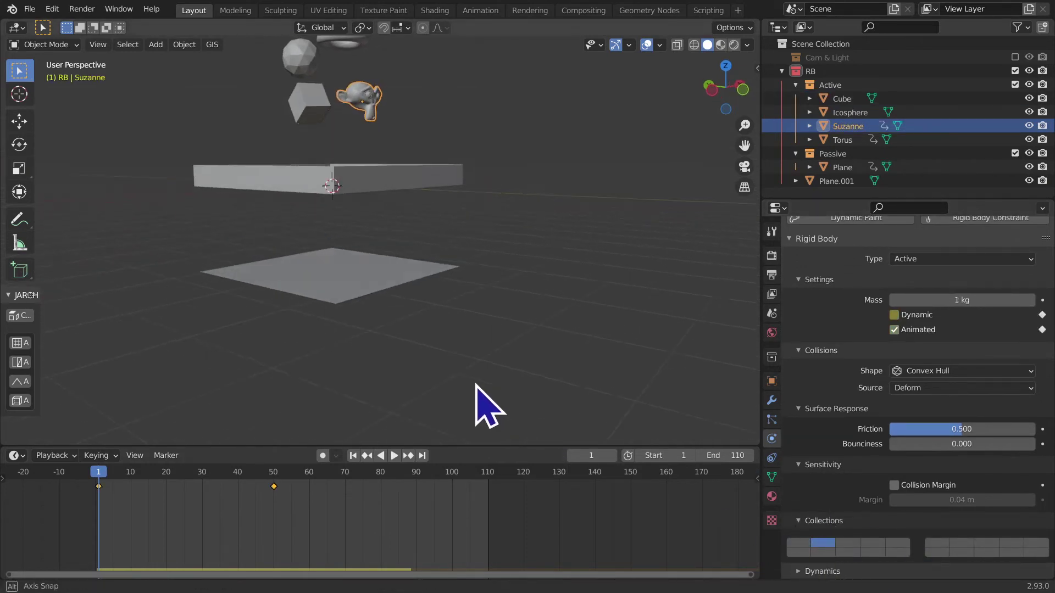
{"action": "left_click", "coordinate": [351, 285]}
{"action": "left_click", "coordinate": [308, 104]}
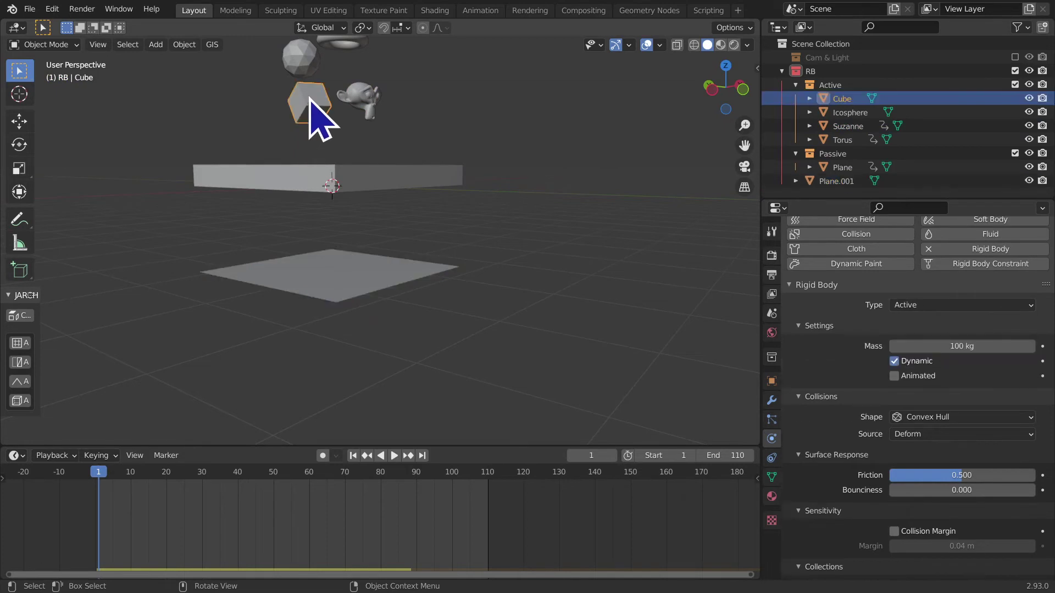
{"action": "left_click", "coordinate": [362, 113]}
{"action": "mouse_move", "coordinate": [443, 256]}
{"action": "middle_mouse_down"}
{"action": "mouse_move", "coordinate": [447, 291]}
{"action": "mouse_move", "coordinate": [467, 295]}
{"action": "middle_mouse_up"}
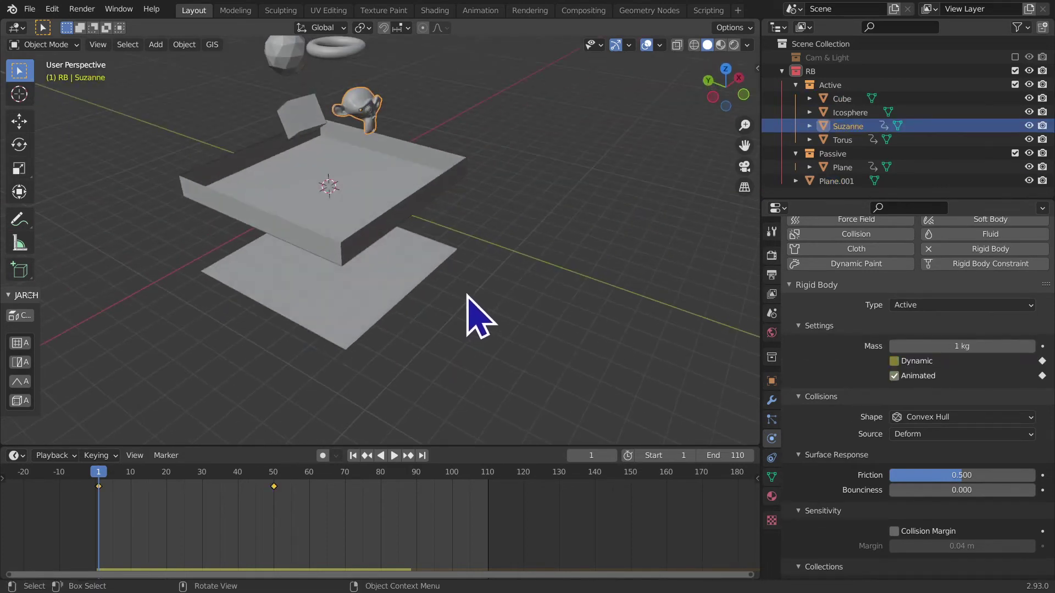
{"action": "mouse_move", "coordinate": [359, 290]}
{"action": "middle_mouse_down"}
{"action": "mouse_move", "coordinate": [400, 384]}
{"action": "mouse_move", "coordinate": [424, 365]}
{"action": "middle_mouse_up"}
{"action": "left_click", "coordinate": [324, 208], "text": "shift"}
{"action": "left_click", "coordinate": [418, 412], "text": "shift"}
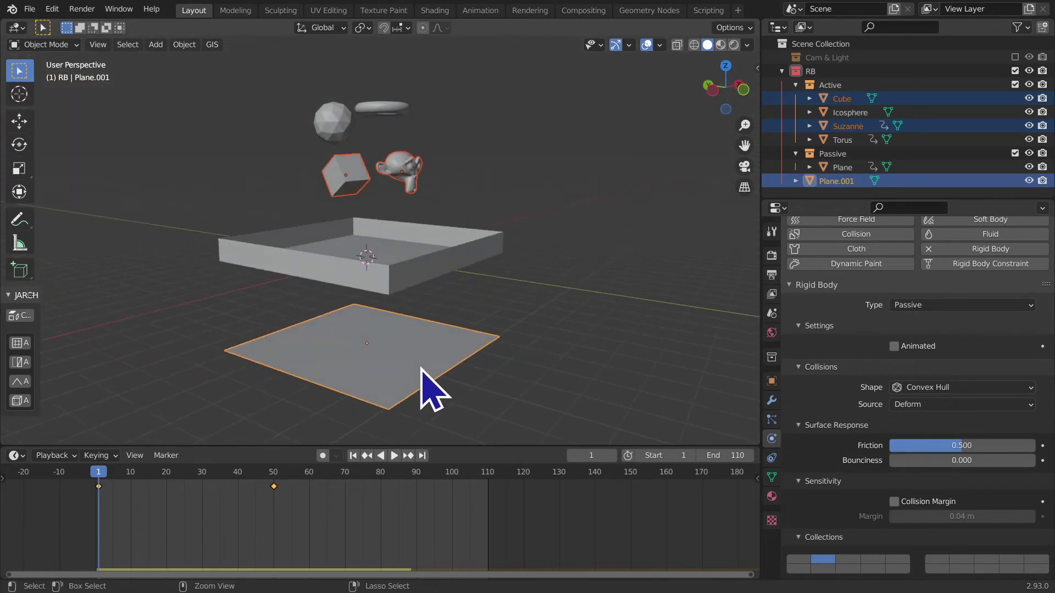
{"action": "key", "text": "ctrl+i"}
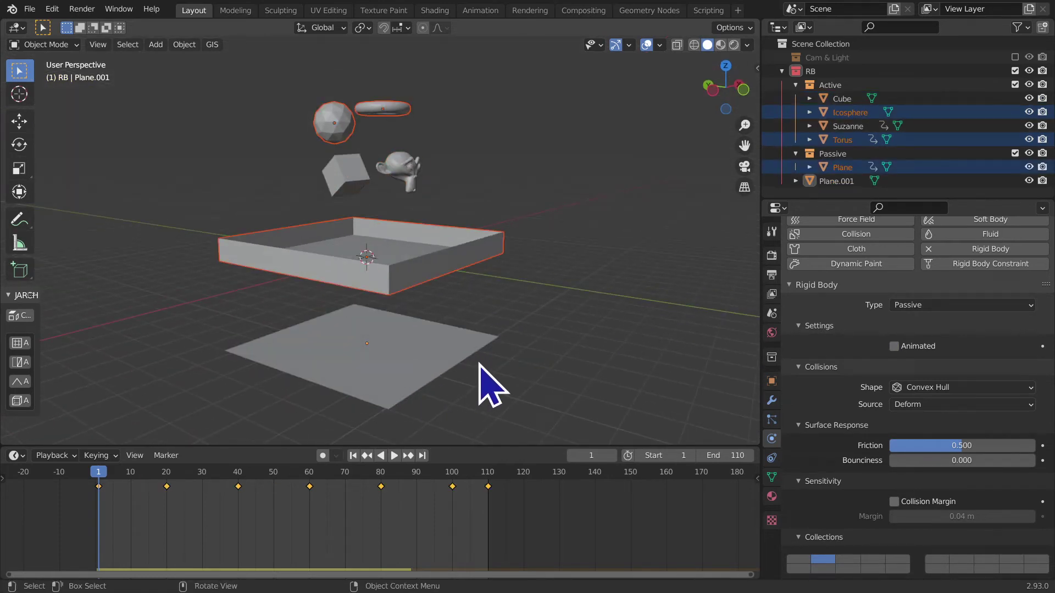
{"action": "left_click", "coordinate": [541, 364]}
Step: Review the tray, Icosphere, Torus, Cube and Plane.001 rigid bodies, then deselect
{"action": "left_click", "coordinate": [392, 287]}
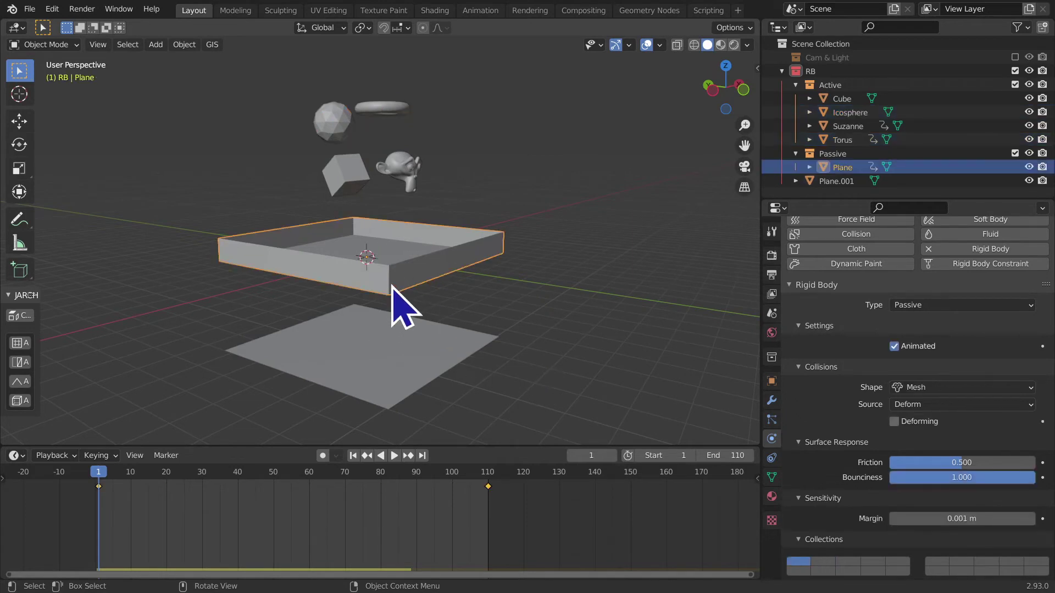
{"action": "left_click", "coordinate": [330, 121]}
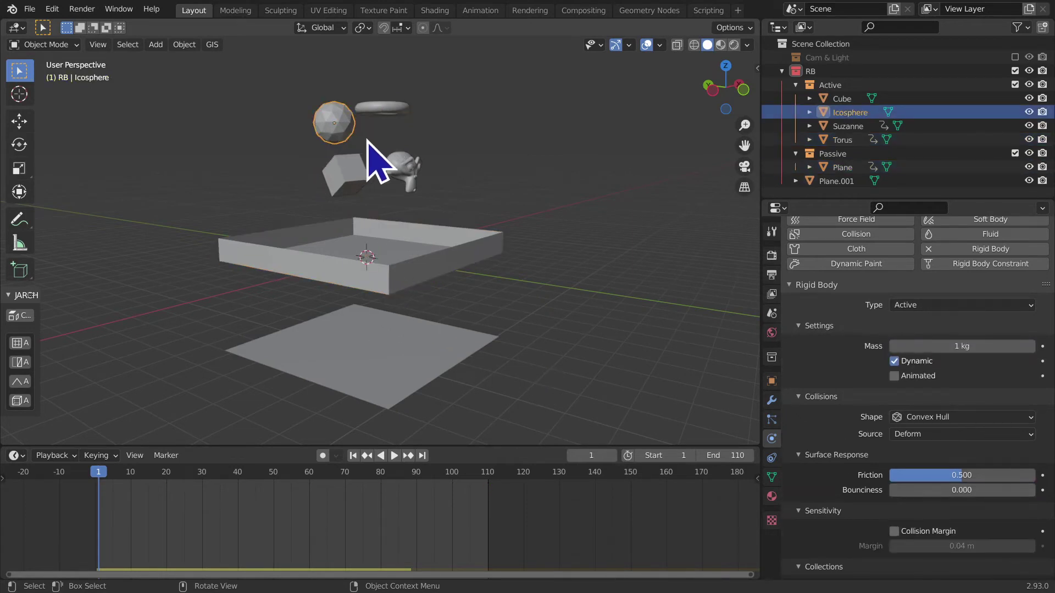
{"action": "left_click", "coordinate": [391, 108]}
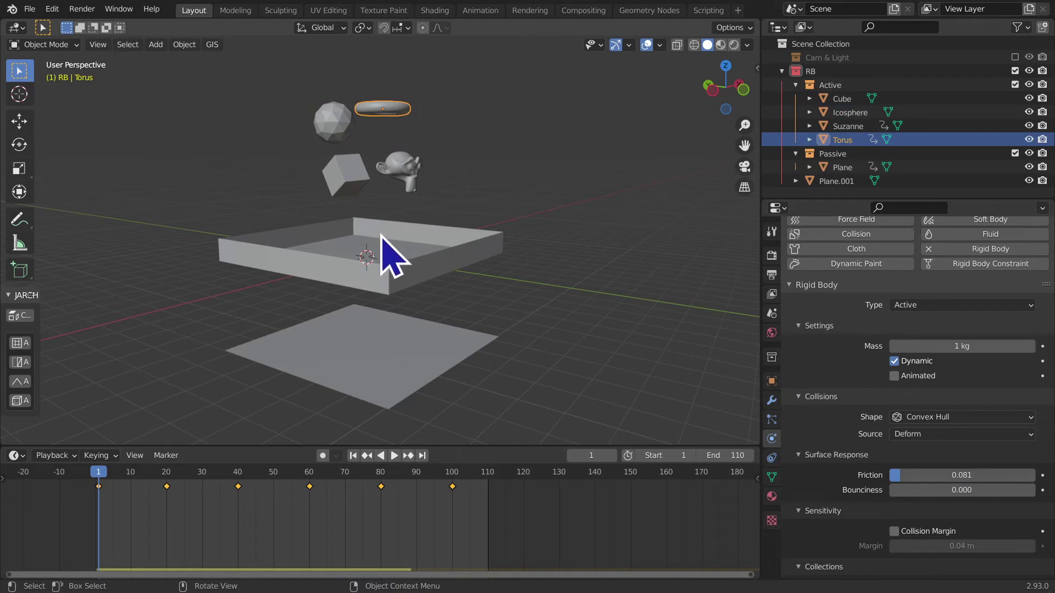
{"action": "left_click", "coordinate": [363, 184]}
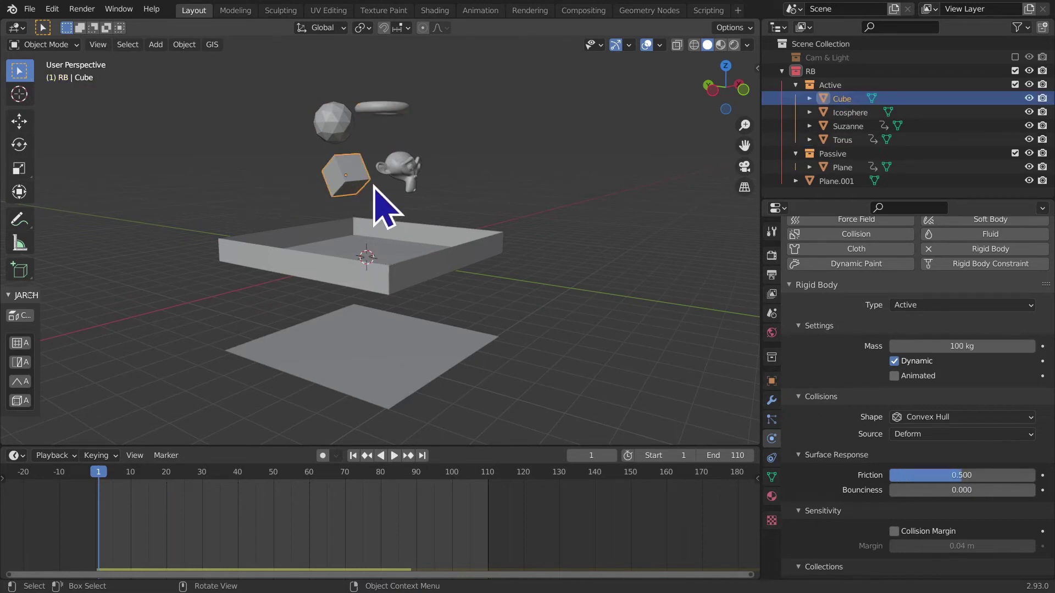
{"action": "left_click", "coordinate": [402, 360]}
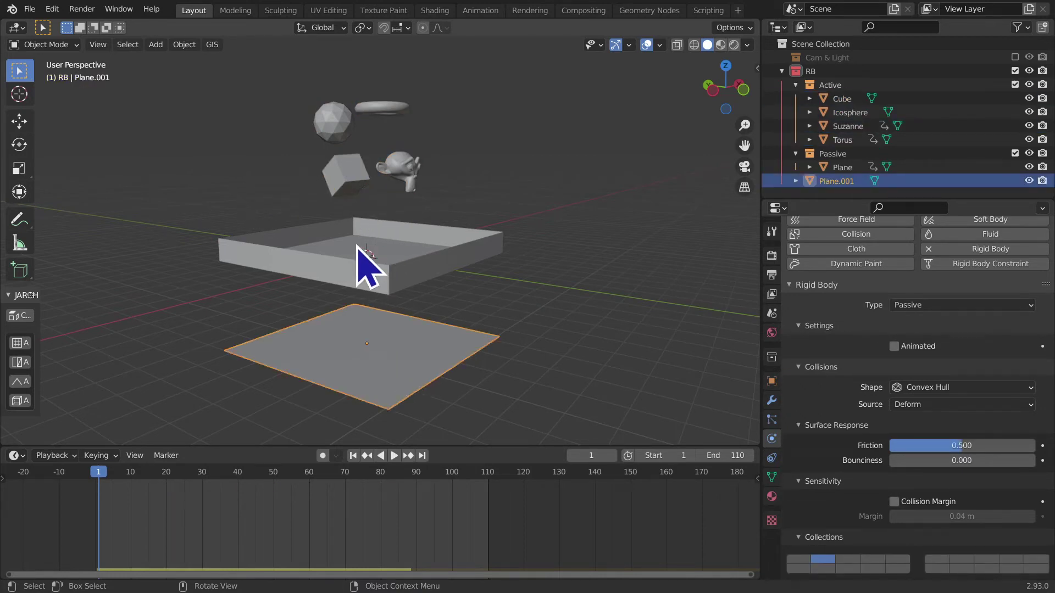
{"action": "left_click", "coordinate": [549, 308]}
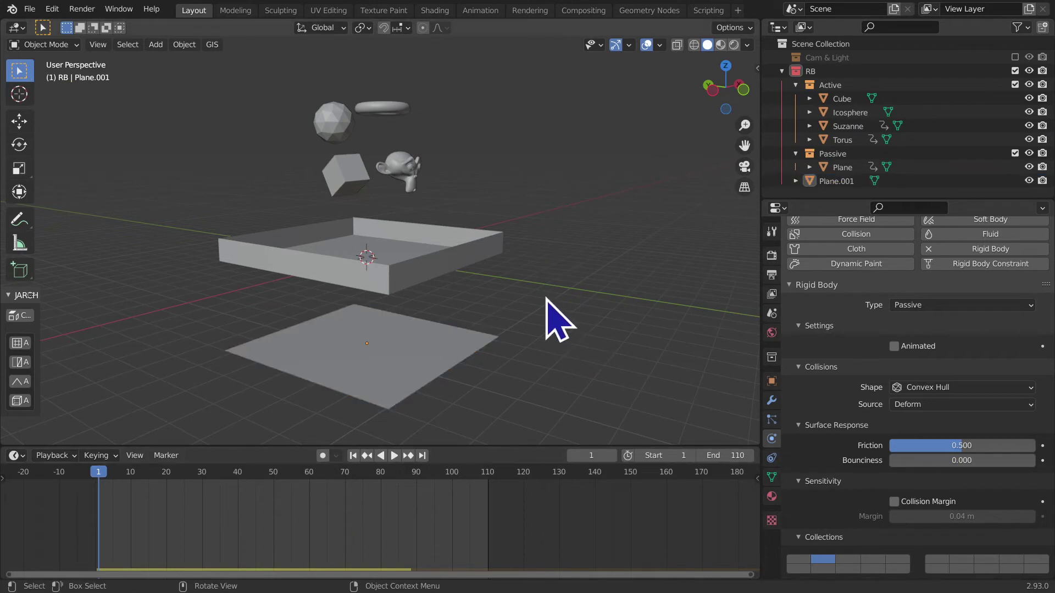
Step: Play the drop simulation, pausing at frame 68 to inspect, then resume
{"action": "key", "text": "space"}
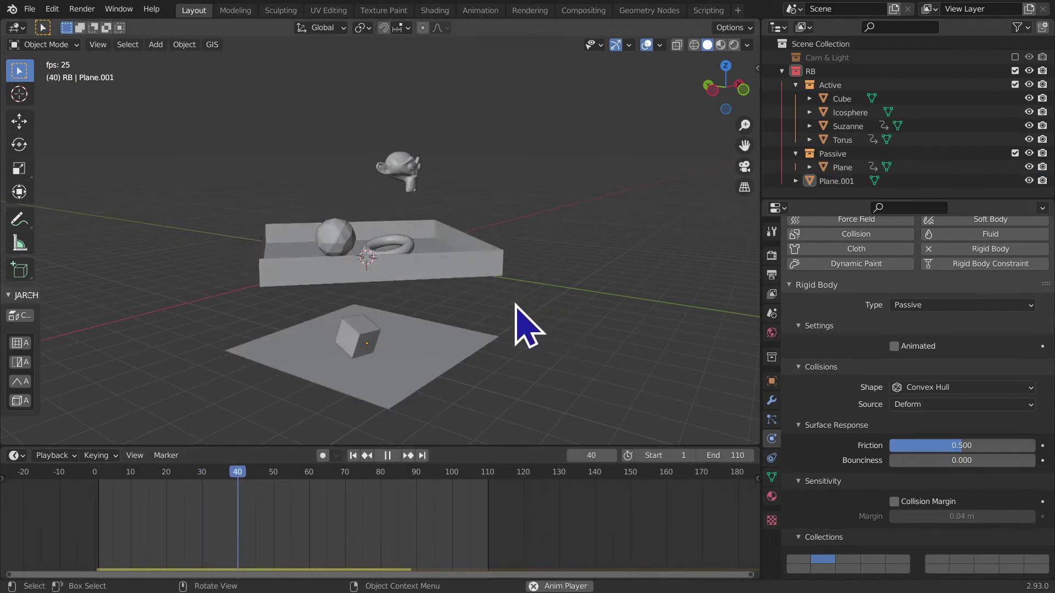
{"action": "key", "text": "space"}
{"action": "middle_click_drag", "start_coordinate": [514, 325], "coordinate": [436, 337]}
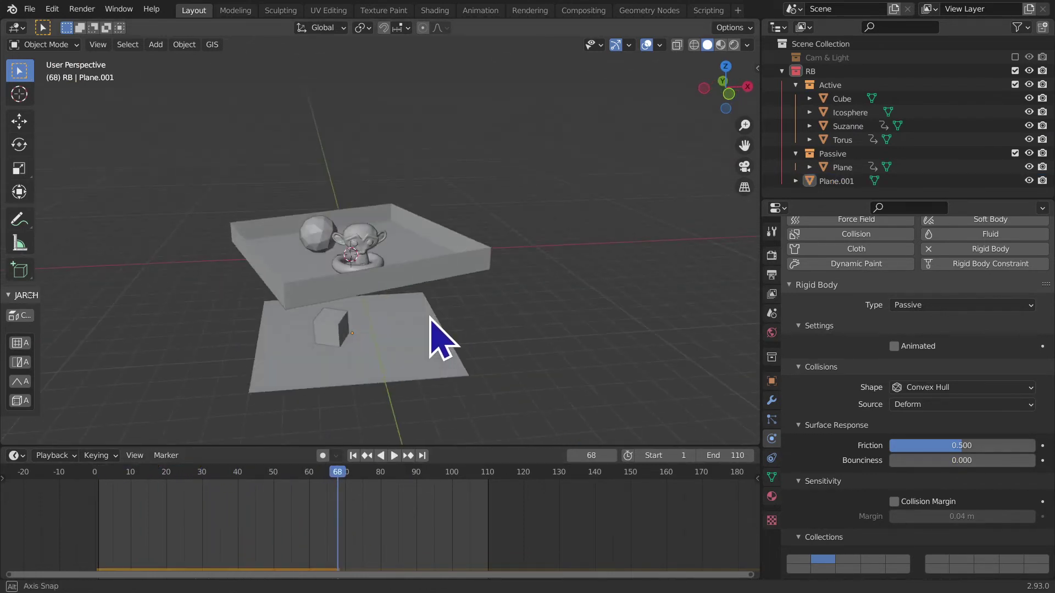
{"action": "scroll", "coordinate": [456, 266], "scroll_direction": "up", "scroll_amount": 3}
{"action": "middle_click_drag", "start_coordinate": [302, 325], "coordinate": [338, 316]}
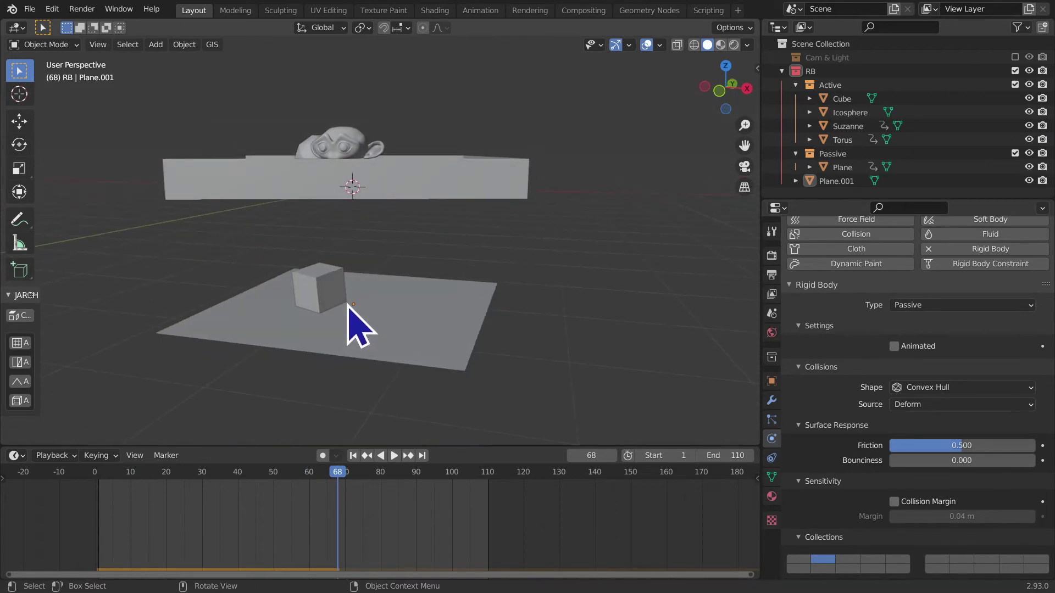
{"action": "middle_click_drag", "start_coordinate": [495, 330], "coordinate": [507, 294]}
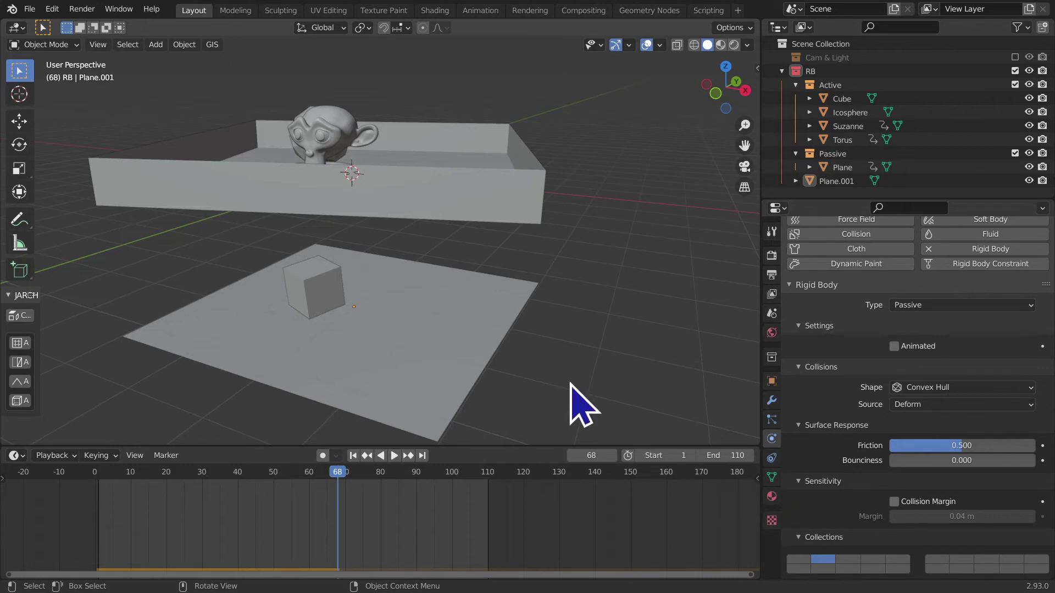
{"action": "key", "text": "space"}
{"action": "mouse_move", "coordinate": [506, 413]}
{"action": "middle_mouse_down"}
{"action": "mouse_move", "coordinate": [286, 385]}
{"action": "mouse_move", "coordinate": [275, 365]}
{"action": "middle_mouse_up"}
Step: Restart playback and scrub to frame 81 where Suzanne lands on Plane.001
{"action": "left_click", "coordinate": [353, 455]}
{"action": "mouse_move", "coordinate": [361, 405]}
{"action": "middle_mouse_down"}
{"action": "mouse_move", "coordinate": [361, 424]}
{"action": "mouse_move", "coordinate": [412, 423]}
{"action": "mouse_move", "coordinate": [444, 395]}
{"action": "mouse_move", "coordinate": [414, 407]}
{"action": "mouse_move", "coordinate": [306, 384]}
{"action": "mouse_move", "coordinate": [328, 384]}
{"action": "middle_mouse_up"}
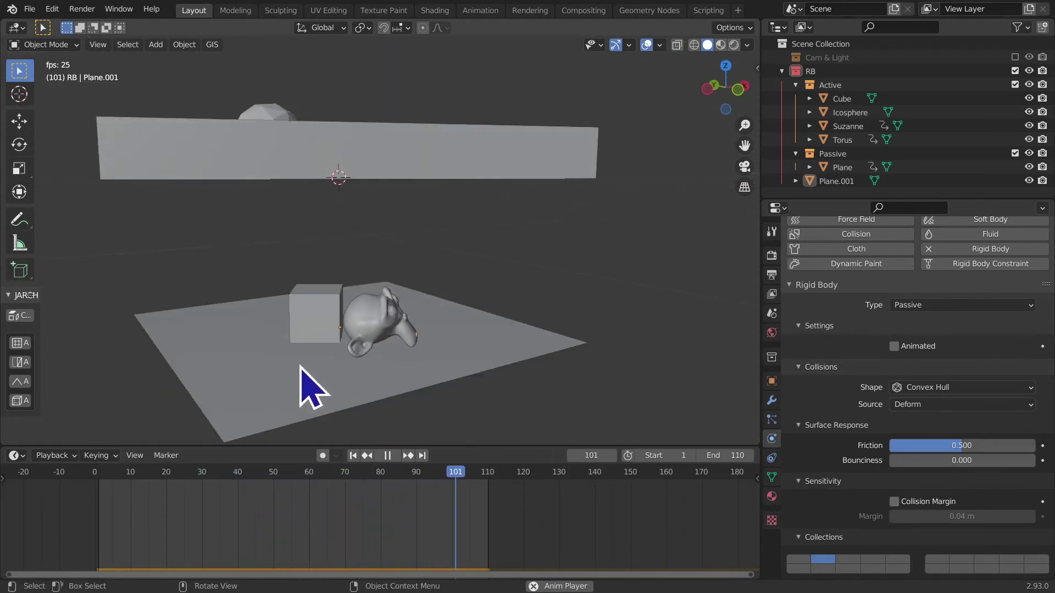
{"action": "mouse_move", "coordinate": [494, 483]}
{"action": "left_mouse_down"}
{"action": "mouse_move", "coordinate": [440, 487]}
{"action": "mouse_move", "coordinate": [359, 472]}
{"action": "mouse_move", "coordinate": [396, 499]}
{"action": "left_mouse_up"}
{"action": "mouse_move", "coordinate": [407, 352]}
{"action": "middle_mouse_down"}
{"action": "mouse_move", "coordinate": [416, 331]}
{"action": "mouse_move", "coordinate": [513, 365]}
{"action": "mouse_move", "coordinate": [462, 303]}
{"action": "middle_mouse_up"}
{"action": "scroll", "coordinate": [517, 371], "scroll_direction": "up", "scroll_amount": 5}
{"action": "scroll", "coordinate": [463, 377], "scroll_direction": "down", "scroll_amount": 5}
{"action": "scroll", "coordinate": [424, 341], "scroll_direction": "down", "scroll_amount": 3}
Step: Select the fallen and resting objects, rewind to frame 1, clear the selection, and bring up the Add menu
{"action": "left_click", "coordinate": [418, 321]}
{"action": "left_click_drag", "start_coordinate": [148, 253], "coordinate": [776, 497]}
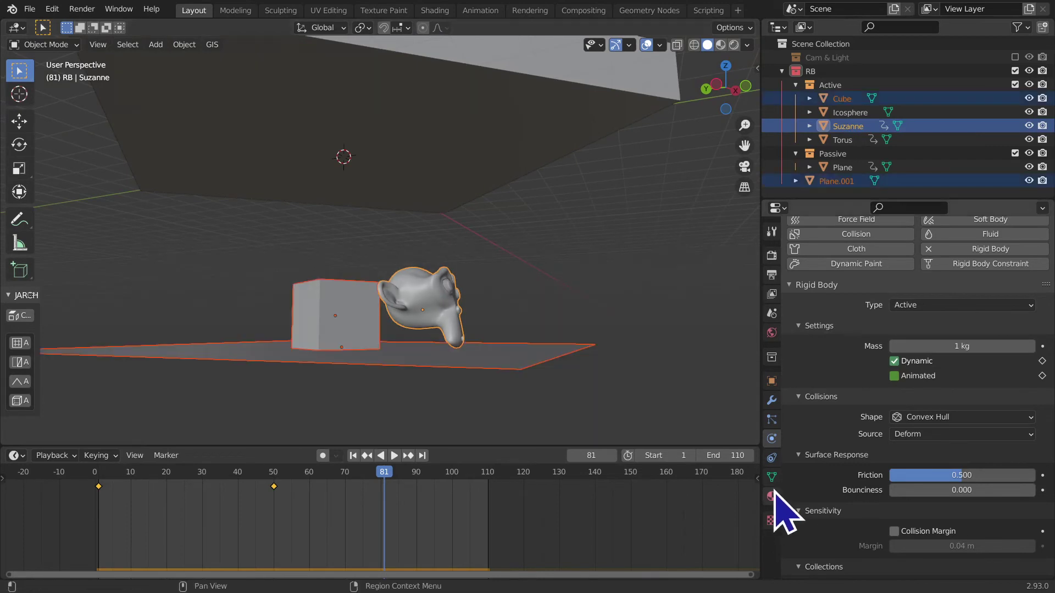
{"action": "scroll", "coordinate": [505, 407], "scroll_direction": "down", "scroll_amount": 5}
{"action": "middle_click_drag", "start_coordinate": [502, 396], "coordinate": [494, 416]}
{"action": "left_click_drag", "start_coordinate": [202, 85], "coordinate": [534, 246]}
{"action": "mouse_move", "coordinate": [544, 247]}
{"action": "middle_mouse_down"}
{"action": "mouse_move", "coordinate": [476, 256]}
{"action": "mouse_move", "coordinate": [494, 218]}
{"action": "middle_mouse_up"}
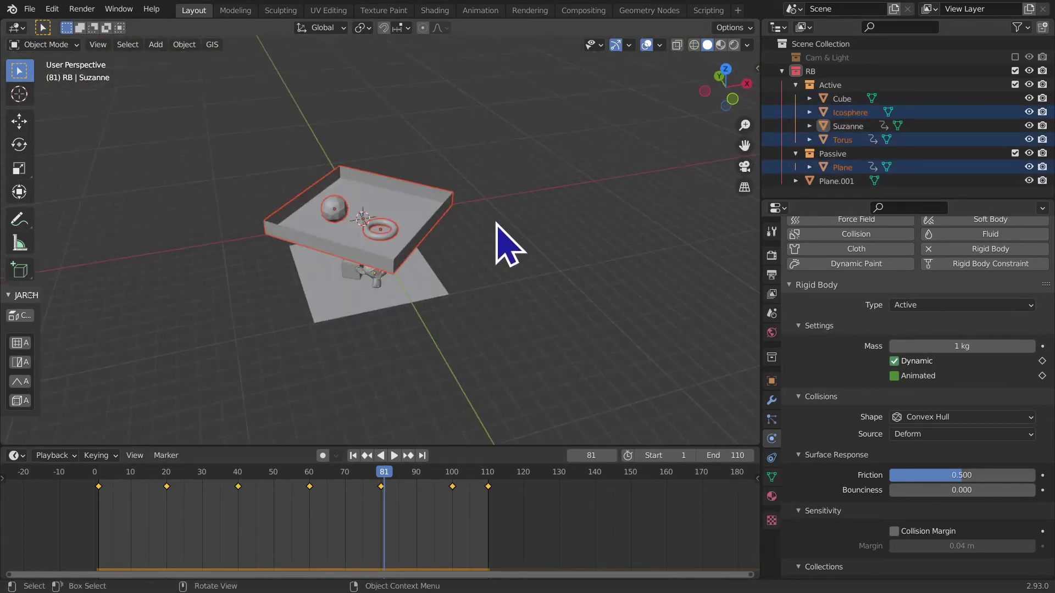
{"action": "left_click", "coordinate": [355, 455]}
{"action": "mouse_move", "coordinate": [357, 407]}
{"action": "middle_mouse_down"}
{"action": "mouse_move", "coordinate": [367, 319]}
{"action": "mouse_move", "coordinate": [394, 294]}
{"action": "mouse_move", "coordinate": [483, 266]}
{"action": "middle_mouse_up"}
{"action": "left_click", "coordinate": [394, 294]}
{"action": "key", "text": "shift+a"}
{"action": "mouse_move", "coordinate": [434, 247]}
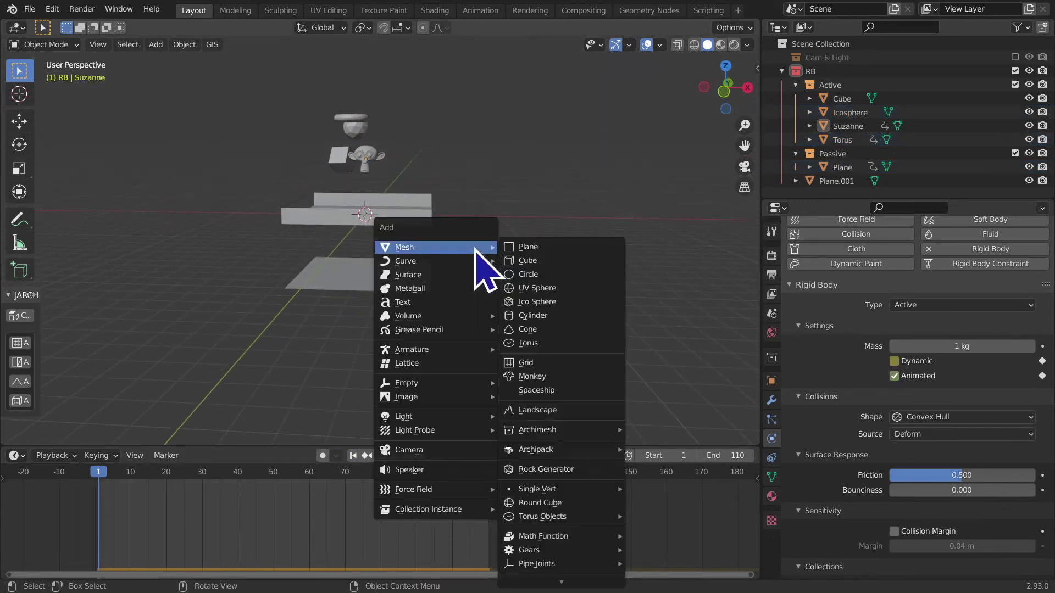
Step: Add Plane.002 scaled 5x just below the tray as a Passive rigid body
{"action": "left_click", "coordinate": [513, 245]}
{"action": "key", "text": "g"}
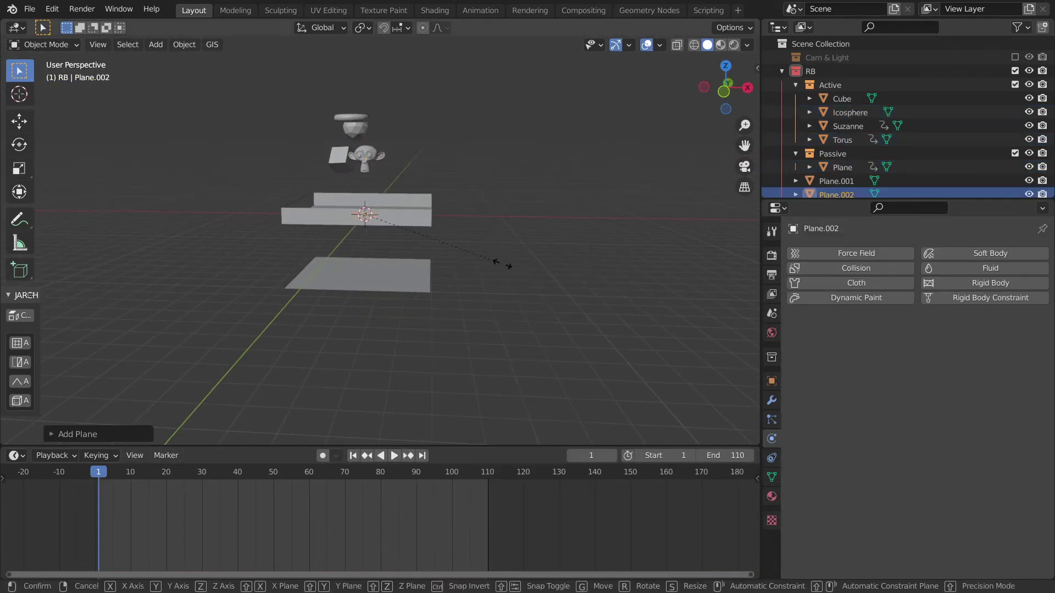
{"action": "key", "text": "Return"}
{"action": "key", "text": "g"}
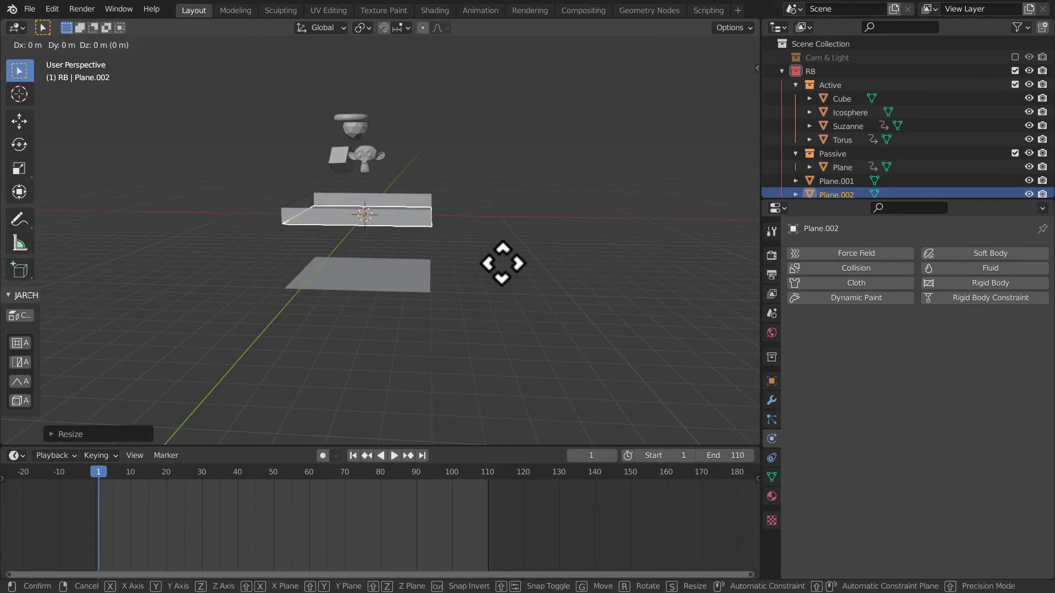
{"action": "left_click", "coordinate": [498, 296]}
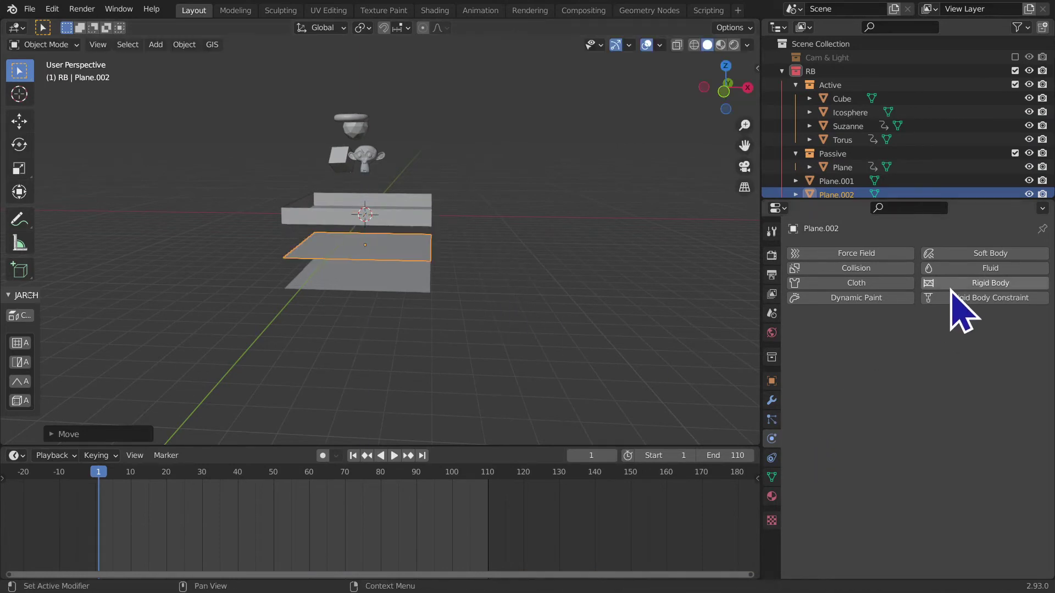
{"action": "left_click", "coordinate": [949, 284]}
{"action": "left_click", "coordinate": [958, 343]}
{"action": "left_click", "coordinate": [953, 371]}
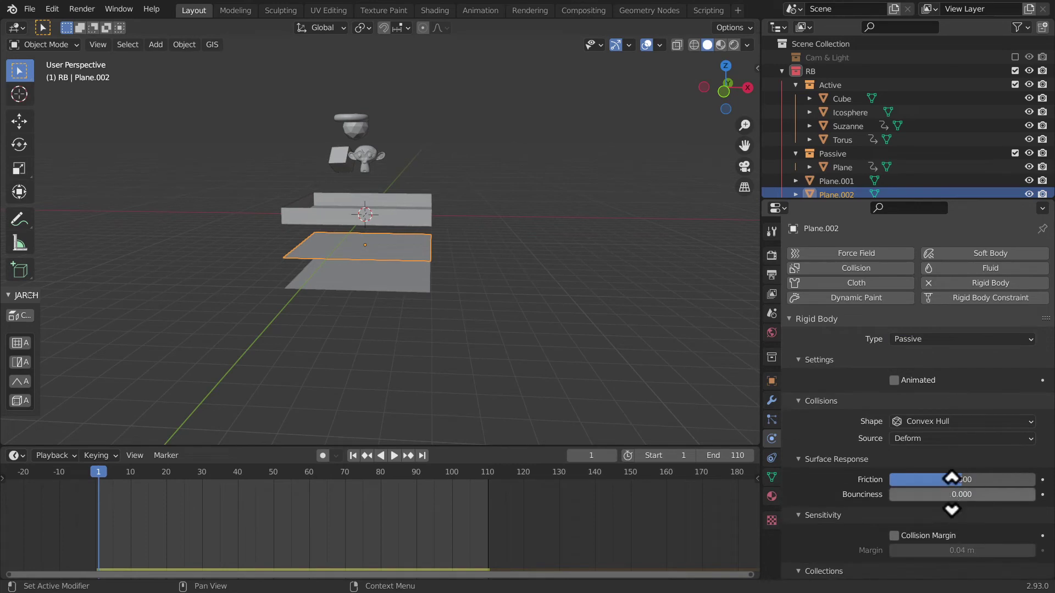
Step: Compare the Icosphere's and tray's rigid body settings
{"action": "scroll", "coordinate": [907, 488], "scroll_direction": "down", "scroll_amount": 2}
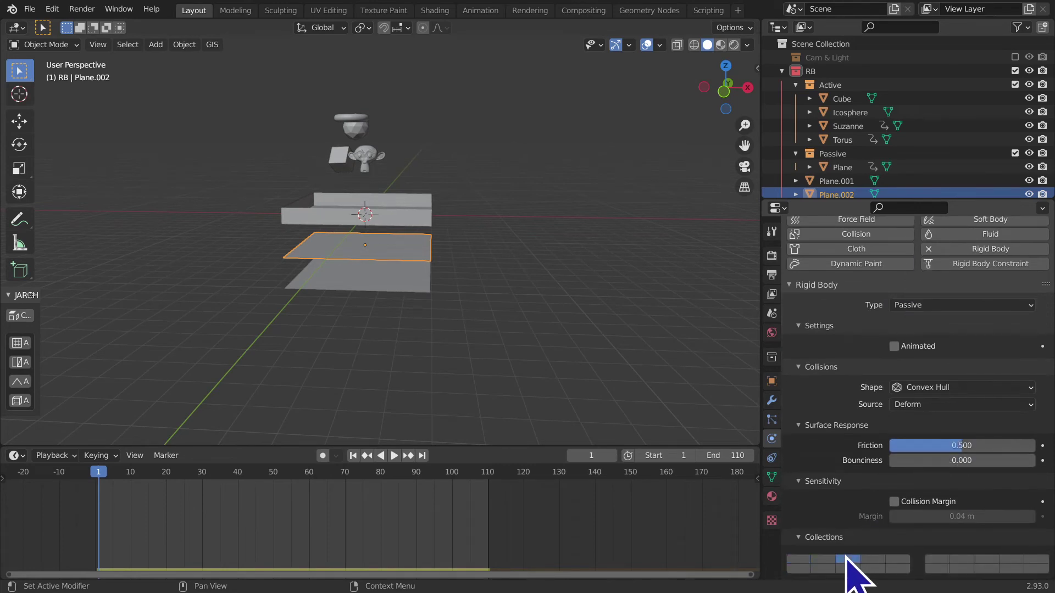
{"action": "middle_click_drag", "start_coordinate": [377, 365], "coordinate": [400, 200]}
{"action": "left_click", "coordinate": [396, 130]}
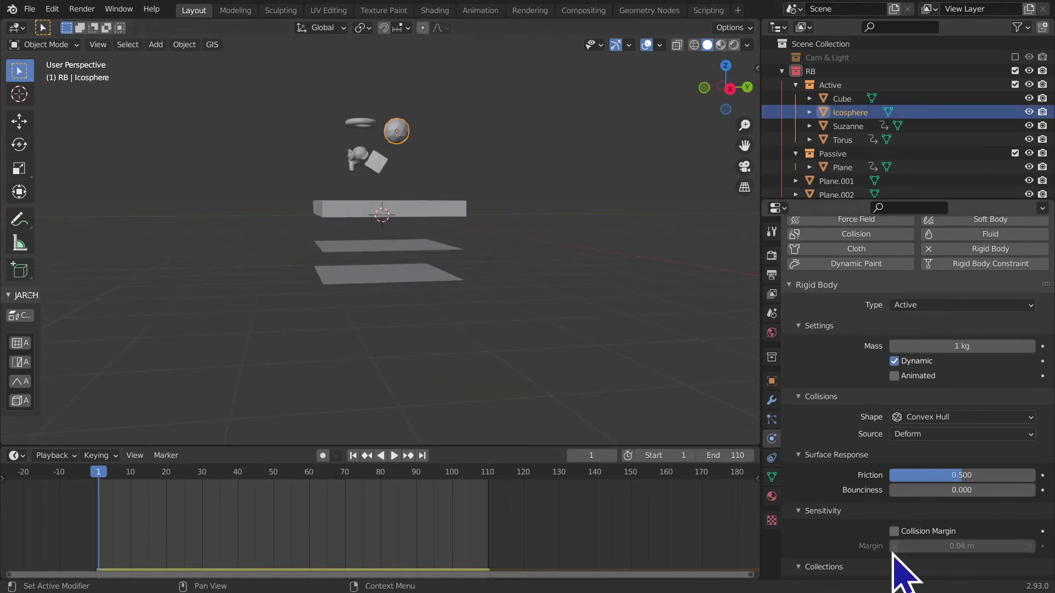
{"action": "scroll", "coordinate": [835, 571], "scroll_direction": "down", "scroll_amount": 2}
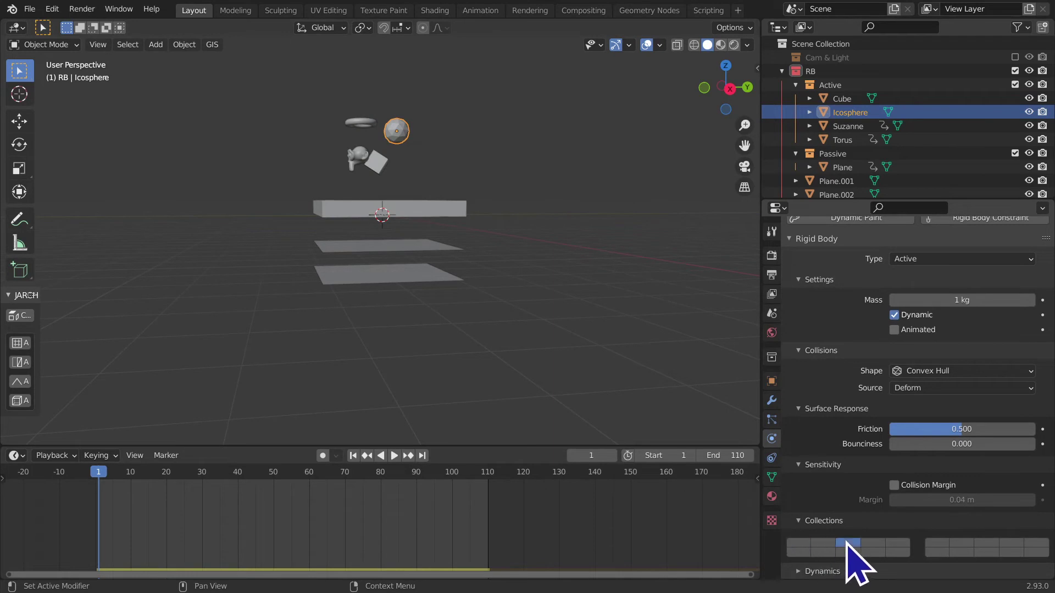
{"action": "middle_click_drag", "start_coordinate": [424, 283], "coordinate": [404, 246]}
{"action": "left_click", "coordinate": [404, 246]}
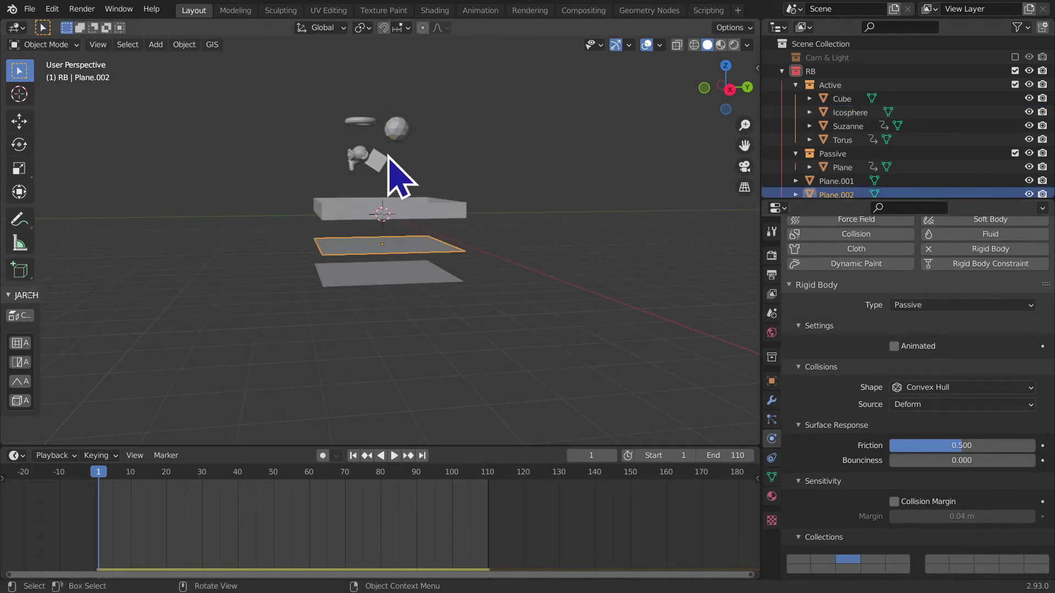
Step: Move Plane.001 and Plane.002 into the Passive collection in the Outliner
{"action": "left_click", "coordinate": [400, 140]}
{"action": "left_click", "coordinate": [429, 251]}
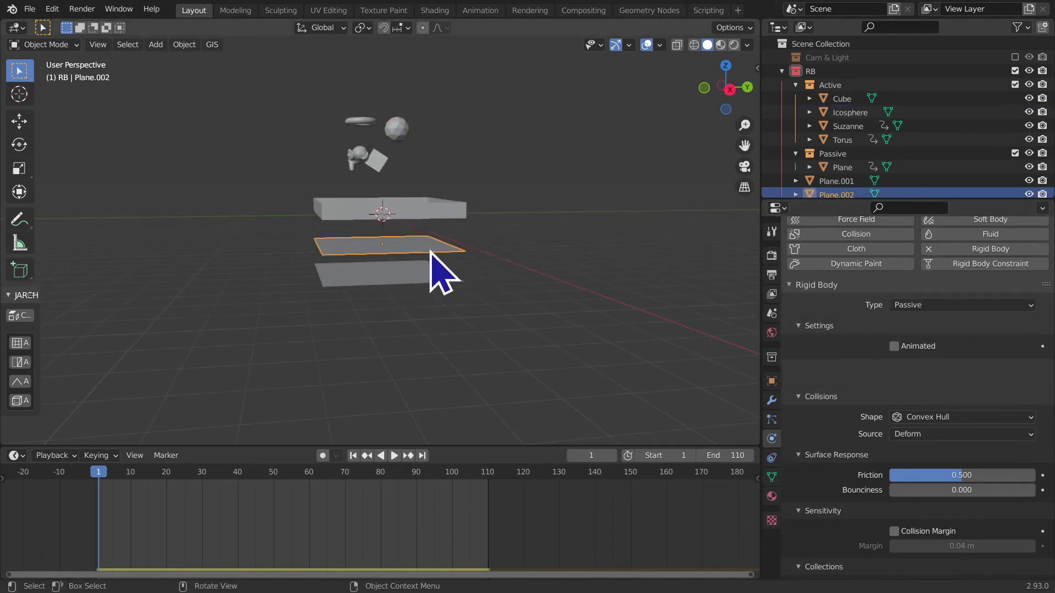
{"action": "left_click", "coordinate": [396, 126]}
{"action": "mouse_move", "coordinate": [477, 240]}
{"action": "middle_mouse_down"}
{"action": "mouse_move", "coordinate": [552, 250]}
{"action": "mouse_move", "coordinate": [497, 296]}
{"action": "middle_mouse_up"}
{"action": "left_click_drag", "start_coordinate": [836, 183], "coordinate": [859, 168]}
{"action": "mouse_move", "coordinate": [506, 165]}
{"action": "middle_mouse_down"}
{"action": "mouse_move", "coordinate": [478, 212]}
{"action": "mouse_move", "coordinate": [499, 223]}
{"action": "mouse_move", "coordinate": [557, 184]}
{"action": "middle_mouse_up"}
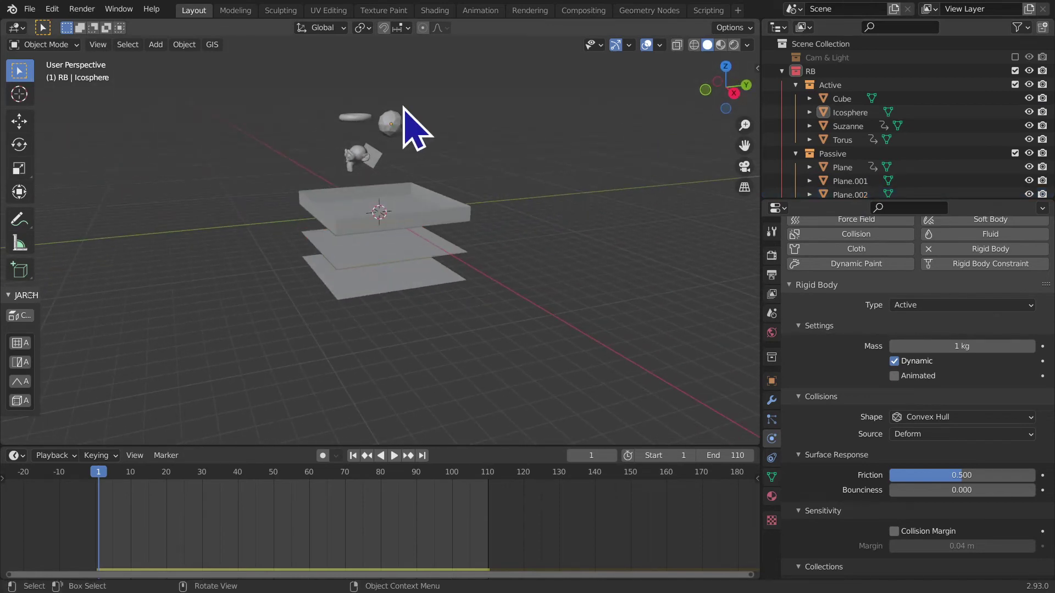
{"action": "mouse_move", "coordinate": [534, 186]}
{"action": "middle_mouse_down"}
{"action": "mouse_move", "coordinate": [391, 207]}
{"action": "mouse_move", "coordinate": [313, 193]}
{"action": "mouse_move", "coordinate": [306, 210]}
{"action": "middle_mouse_up"}
Step: Check the tray, Torus, Suzanne, Cube and Plane.001 rigid body settings, then deselect
{"action": "left_click", "coordinate": [412, 231]}
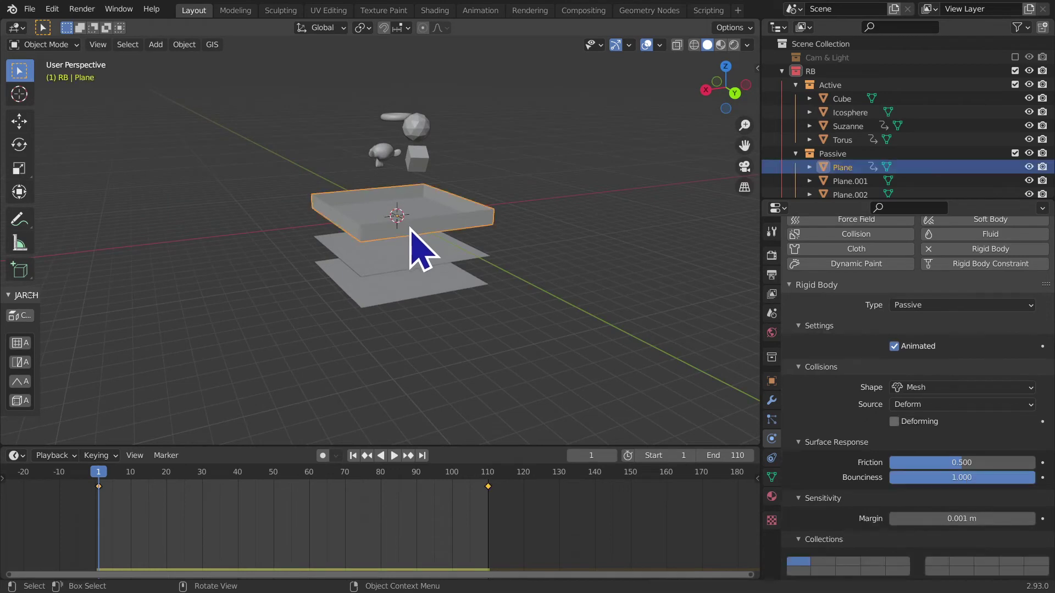
{"action": "middle_click_drag", "start_coordinate": [412, 235], "coordinate": [434, 198]}
{"action": "left_click", "coordinate": [377, 118]}
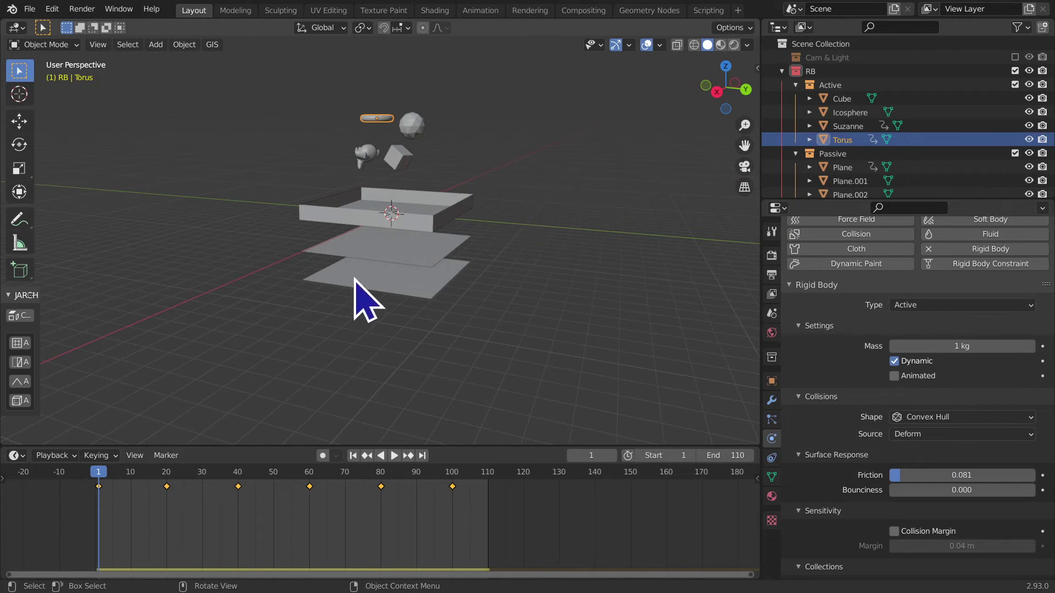
{"action": "left_click", "coordinate": [363, 163]}
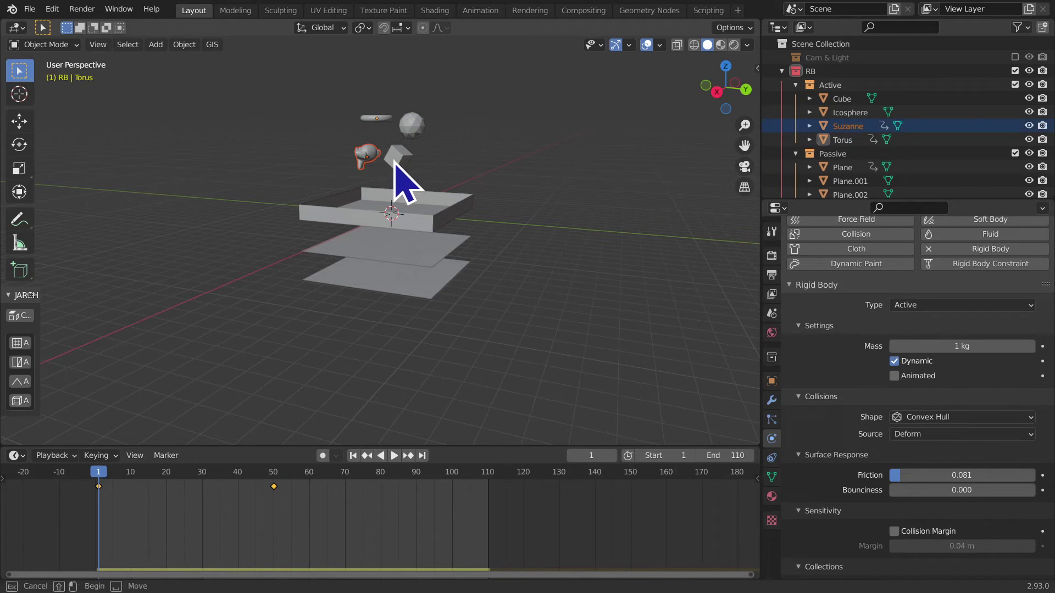
{"action": "left_click", "coordinate": [411, 166]}
{"action": "left_click", "coordinate": [428, 297]}
{"action": "mouse_move", "coordinate": [624, 348]}
{"action": "middle_mouse_down"}
{"action": "mouse_move", "coordinate": [653, 303]}
{"action": "mouse_move", "coordinate": [608, 318]}
{"action": "mouse_move", "coordinate": [665, 341]}
{"action": "mouse_move", "coordinate": [588, 305]}
{"action": "middle_mouse_up"}
{"action": "left_click", "coordinate": [608, 318]}
Step: Replay the drop and stop at frame 98 with the Icosphere on the middle plane
{"action": "mouse_move", "coordinate": [514, 325]}
{"action": "middle_mouse_down"}
{"action": "mouse_move", "coordinate": [349, 314]}
{"action": "mouse_move", "coordinate": [385, 316]}
{"action": "mouse_move", "coordinate": [370, 296]}
{"action": "mouse_move", "coordinate": [389, 302]}
{"action": "mouse_move", "coordinate": [341, 297]}
{"action": "middle_mouse_up"}
{"action": "key", "text": "space"}
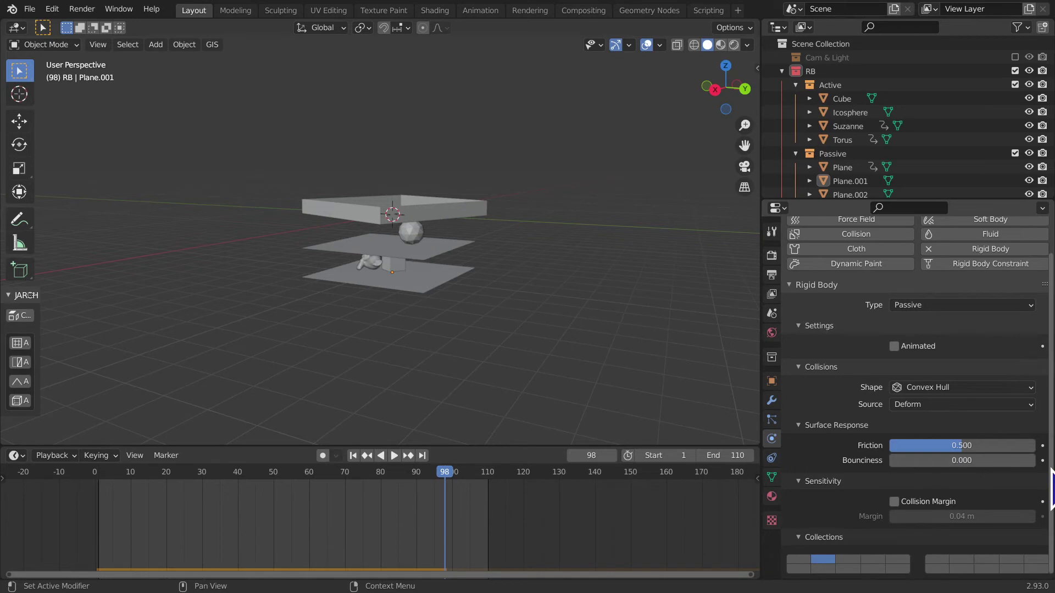
{"action": "mouse_move", "coordinate": [687, 434]}
{"action": "middle_mouse_down"}
{"action": "mouse_move", "coordinate": [506, 405]}
{"action": "mouse_move", "coordinate": [624, 377]}
{"action": "mouse_move", "coordinate": [617, 405]}
{"action": "mouse_move", "coordinate": [675, 434]}
{"action": "middle_mouse_up"}
{"action": "scroll", "coordinate": [626, 401], "scroll_direction": "up", "scroll_amount": 4}
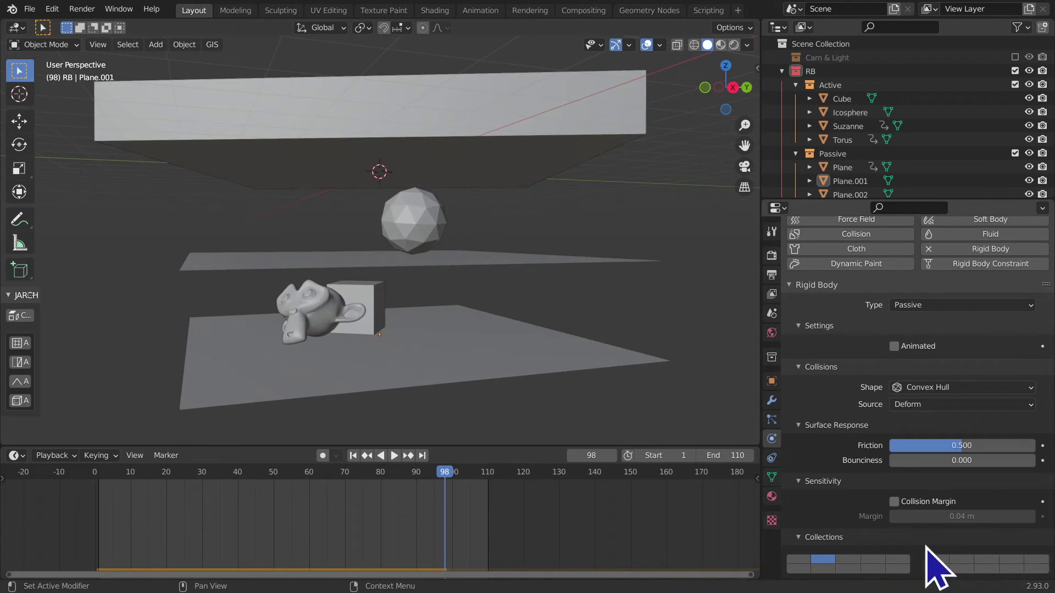
Step: Play briefly, stop, and rewind the simulation to frame 1
{"action": "key", "text": "space"}
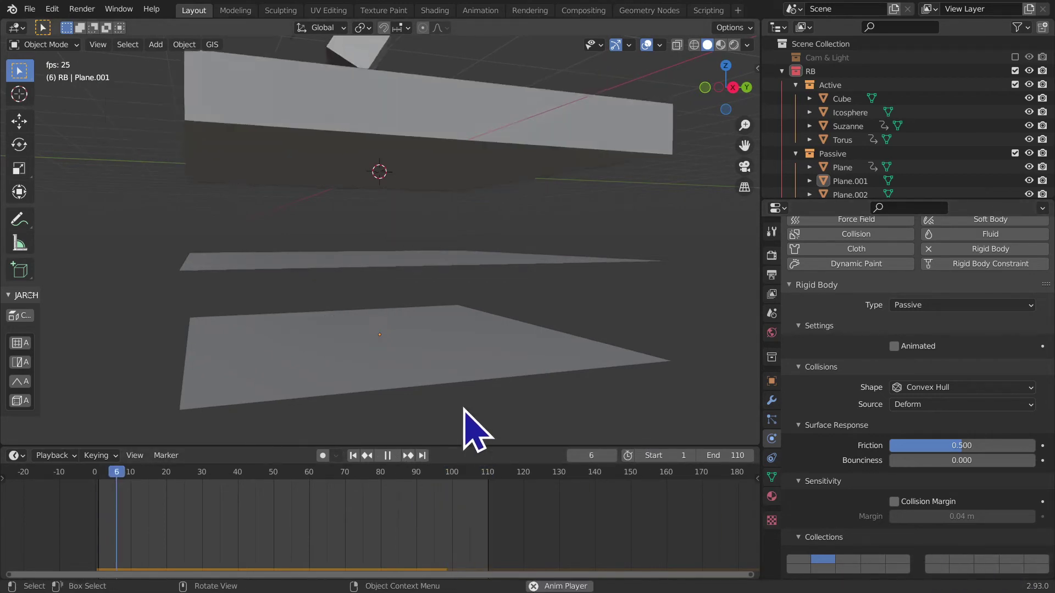
{"action": "key", "text": "space"}
{"action": "left_click", "coordinate": [355, 456]}
{"action": "scroll", "coordinate": [401, 346], "scroll_direction": "down", "scroll_amount": 3}
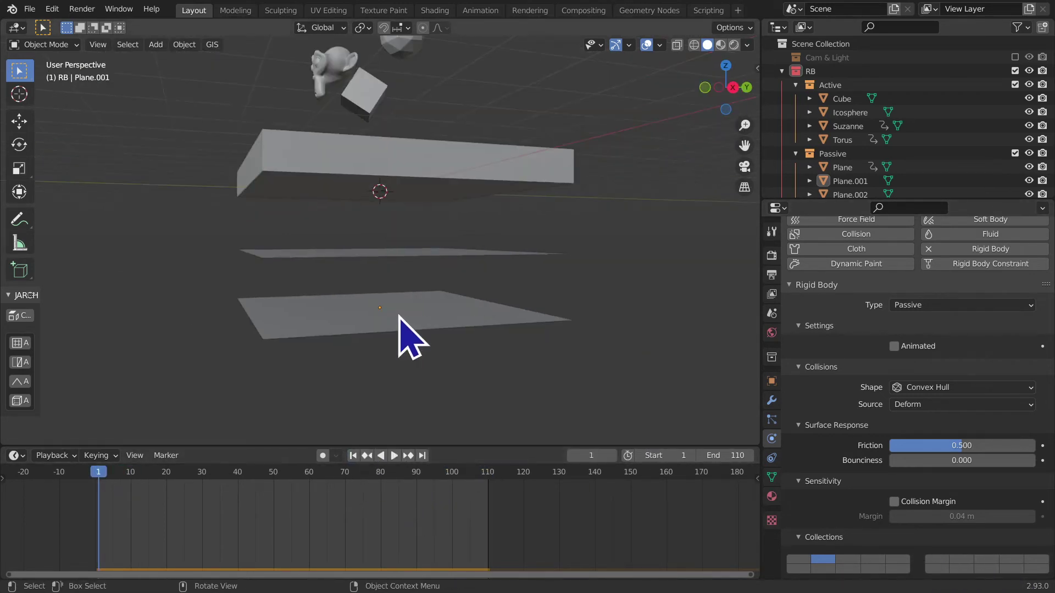
{"action": "scroll", "coordinate": [401, 338], "scroll_direction": "down", "scroll_amount": 2}
{"action": "scroll", "coordinate": [379, 330], "scroll_direction": "down", "scroll_amount": 2}
Step: Check the Cube, tray and Suzanne rigid body settings
{"action": "left_click", "coordinate": [382, 153]}
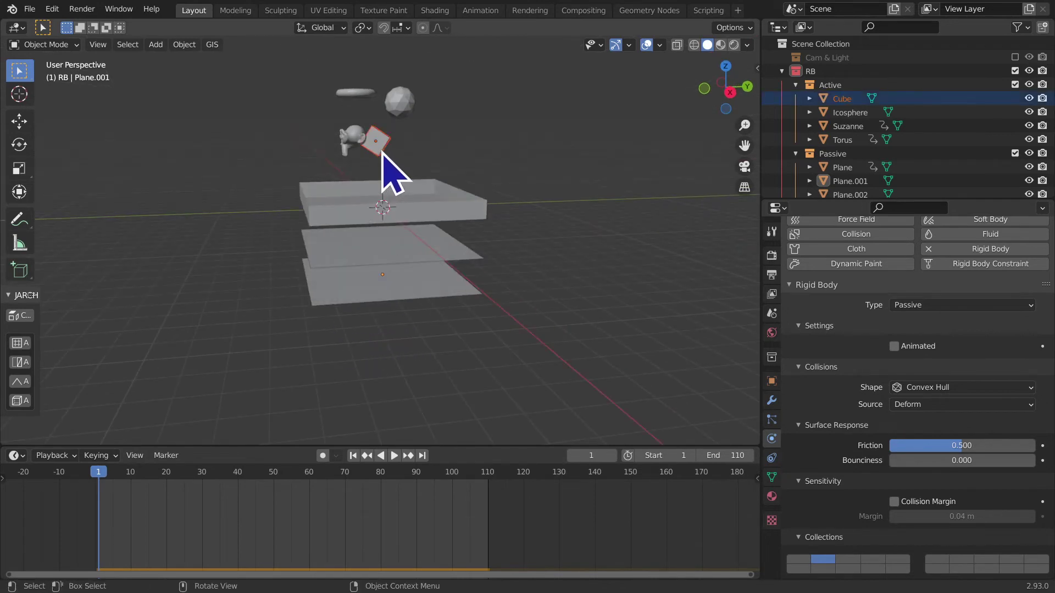
{"action": "left_click", "coordinate": [467, 212]}
{"action": "left_click", "coordinate": [415, 158]}
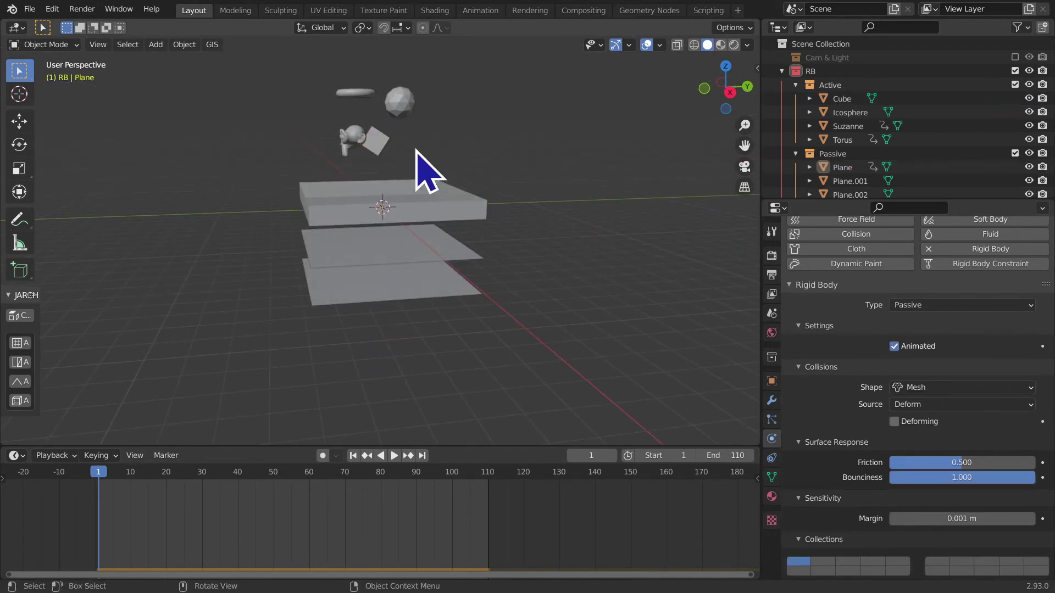
{"action": "mouse_move", "coordinate": [556, 349]}
{"action": "middle_mouse_down"}
{"action": "mouse_move", "coordinate": [588, 287]}
{"action": "mouse_move", "coordinate": [387, 146]}
{"action": "middle_mouse_up"}
{"action": "left_click", "coordinate": [351, 149]}
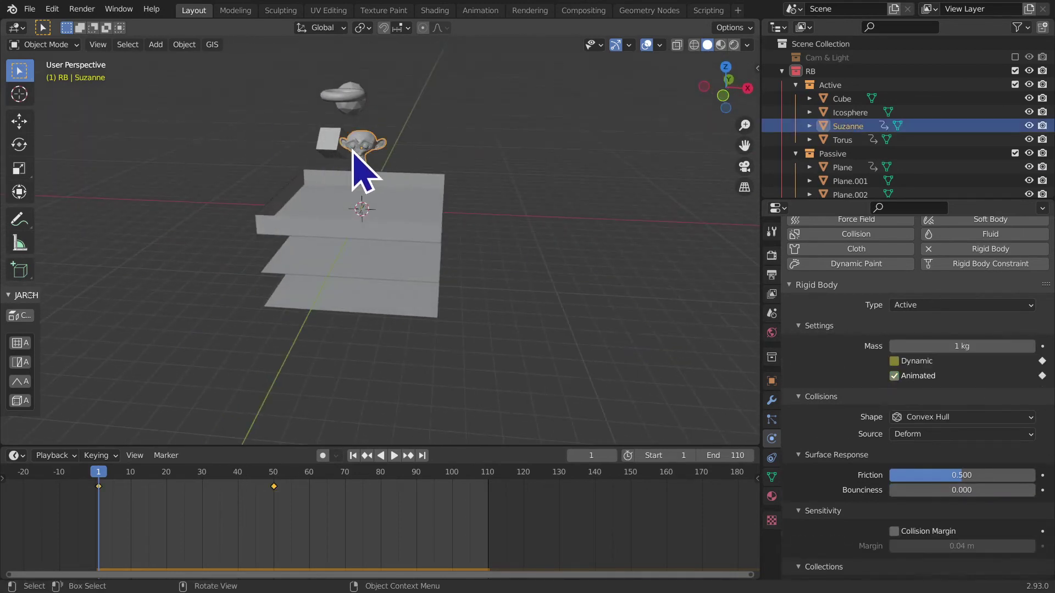
{"action": "scroll", "coordinate": [916, 412], "scroll_direction": "down", "scroll_amount": 2}
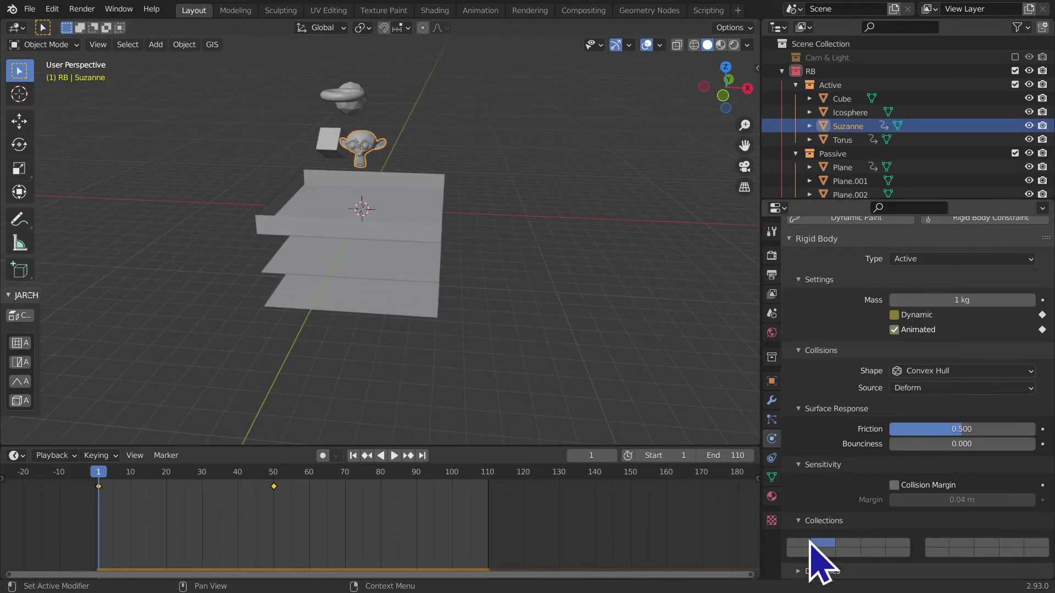
Step: Check Cube mass, tray, Torus and Icosphere settings, then box-select Plane.001 and Plane.002
{"action": "left_click", "coordinate": [333, 146]}
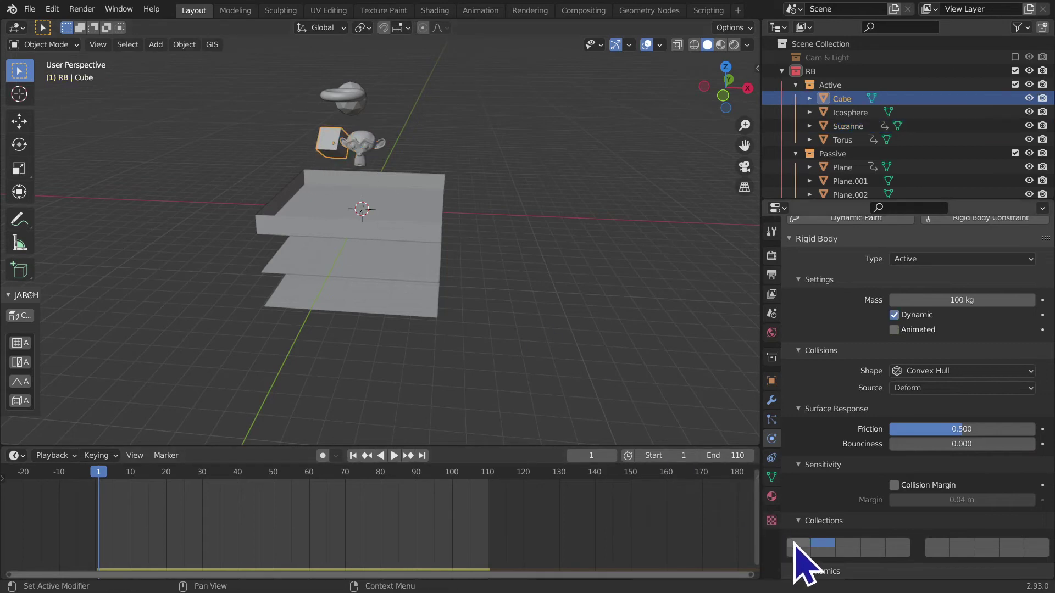
{"action": "left_click", "coordinate": [427, 210]}
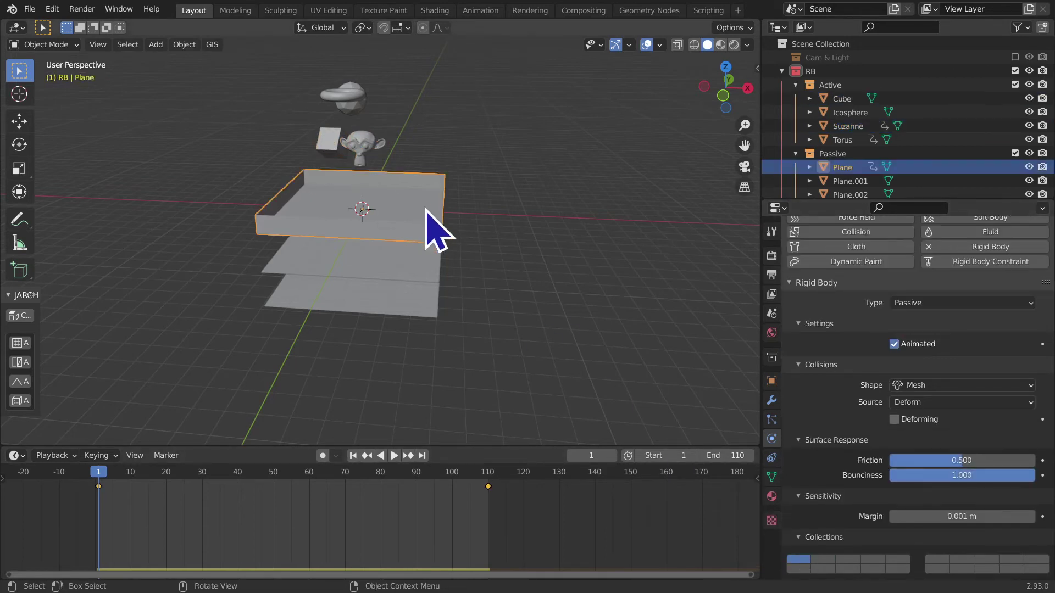
{"action": "left_click", "coordinate": [324, 96]}
{"action": "scroll", "coordinate": [844, 532], "scroll_direction": "down", "scroll_amount": 2}
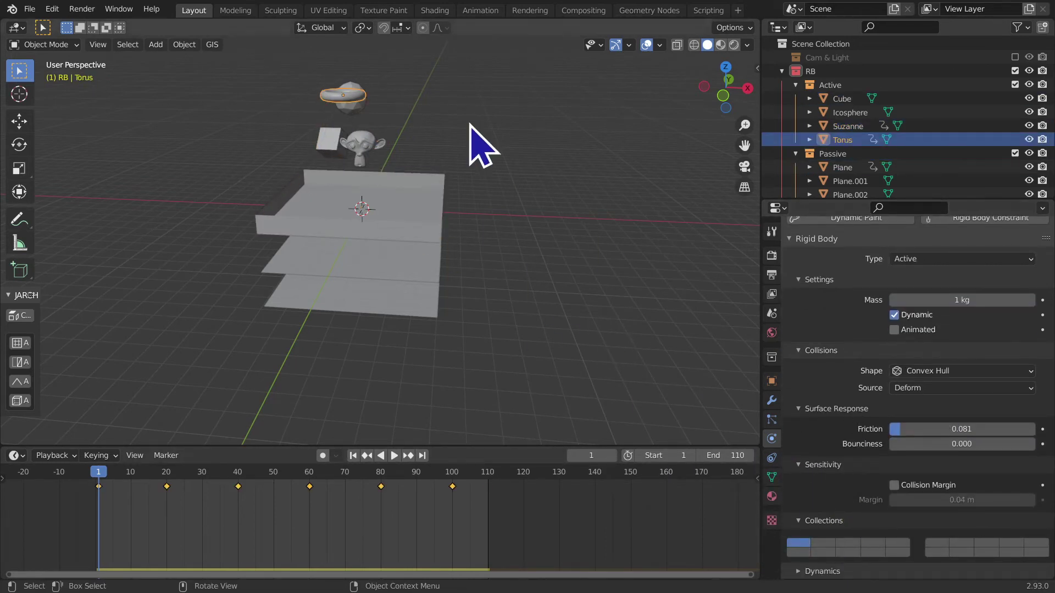
{"action": "left_click", "coordinate": [345, 113]}
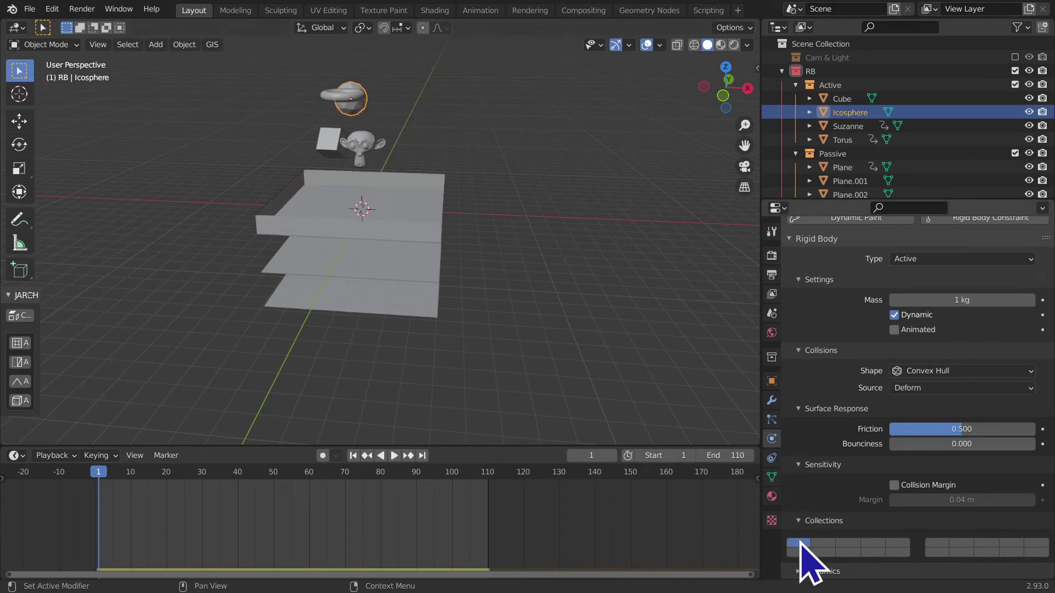
{"action": "middle_click_drag", "start_coordinate": [502, 351], "coordinate": [189, 236]}
{"action": "left_click_drag", "start_coordinate": [187, 236], "coordinate": [522, 346]}
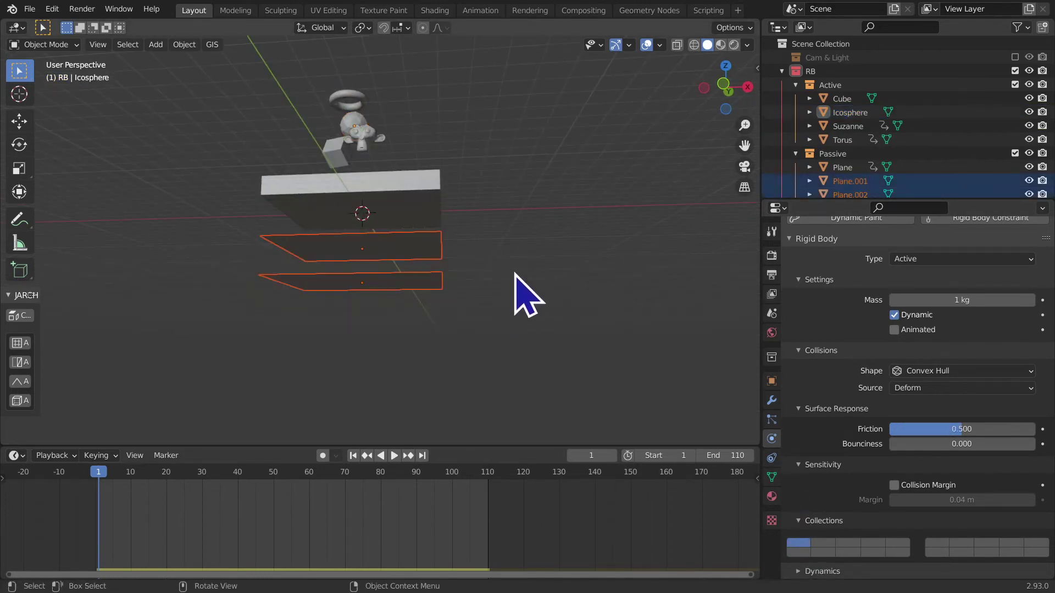
Step: Delete Plane.001 and Plane.002, then play the objects dropping into the tray
{"action": "key", "text": "Delete"}
{"action": "middle_click_drag", "start_coordinate": [516, 295], "coordinate": [483, 349]}
{"action": "key", "text": "space"}
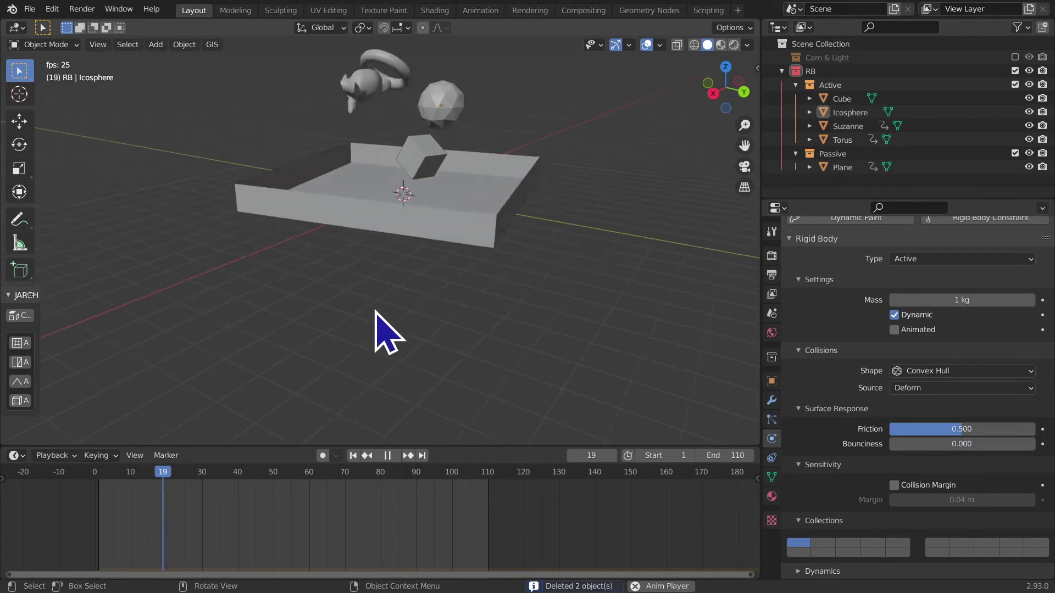
{"action": "scroll", "coordinate": [375, 312], "scroll_direction": "up", "scroll_amount": 5}
{"action": "scroll", "coordinate": [415, 314], "scroll_direction": "up", "scroll_amount": 3}
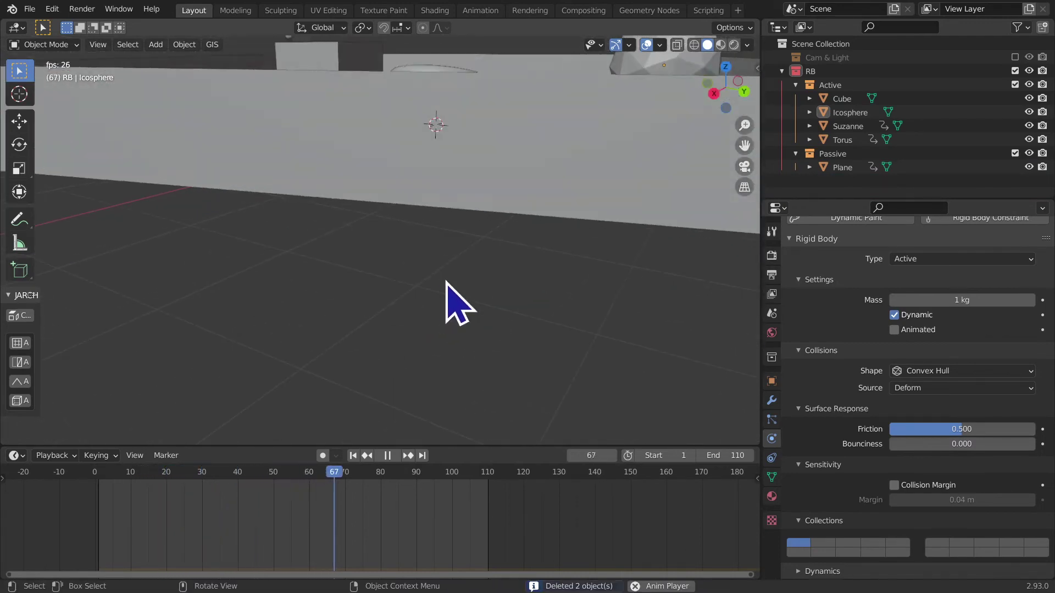
{"action": "scroll", "coordinate": [459, 302], "scroll_direction": "down", "scroll_amount": 2}
{"action": "scroll", "coordinate": [457, 304], "scroll_direction": "down", "scroll_amount": 3}
{"action": "scroll", "coordinate": [437, 284], "scroll_direction": "up", "scroll_amount": 5}
{"action": "scroll", "coordinate": [419, 357], "scroll_direction": "down", "scroll_amount": 3}
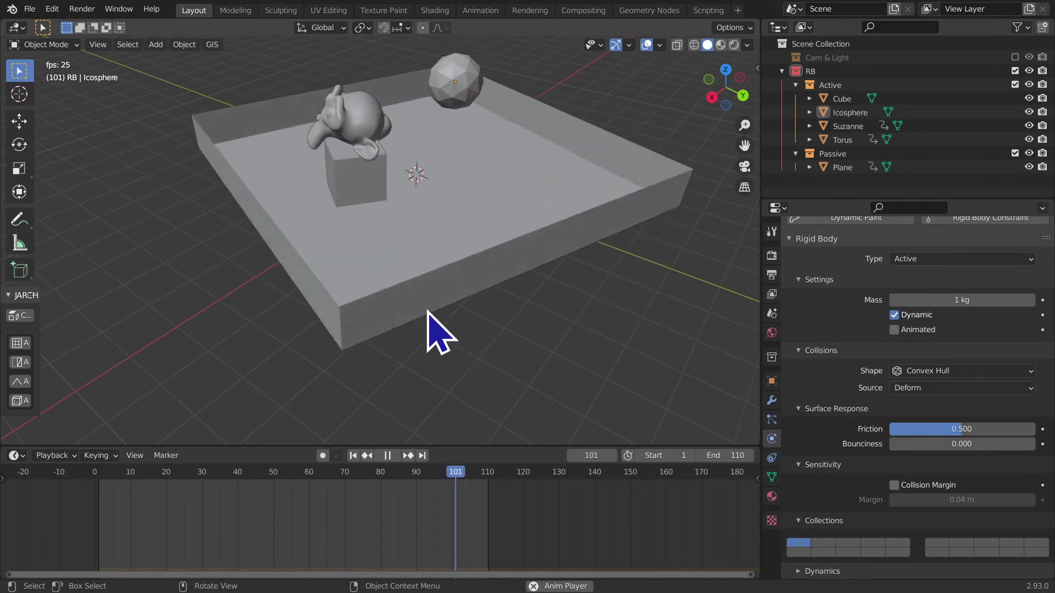
Step: Stop the replay and rewind the simulation to frame 1
{"action": "key", "text": "space"}
{"action": "mouse_move", "coordinate": [452, 320]}
{"action": "middle_mouse_down"}
{"action": "mouse_move", "coordinate": [522, 302]}
{"action": "mouse_move", "coordinate": [546, 447]}
{"action": "mouse_move", "coordinate": [532, 377]}
{"action": "mouse_move", "coordinate": [328, 496]}
{"action": "middle_mouse_up"}
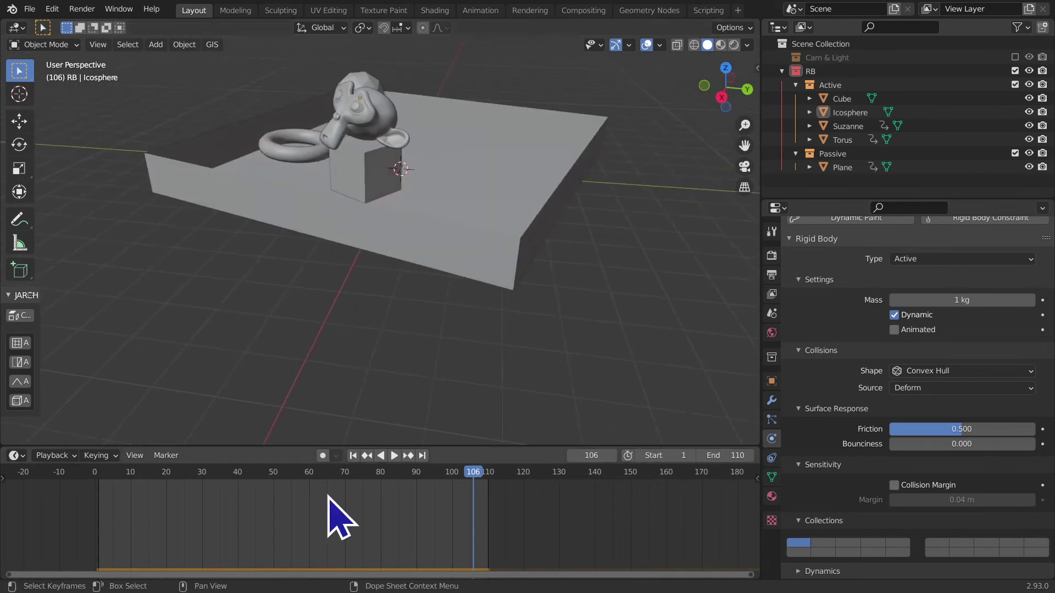
{"action": "left_click", "coordinate": [352, 456]}
{"action": "scroll", "coordinate": [467, 214], "scroll_direction": "down", "scroll_amount": 5}
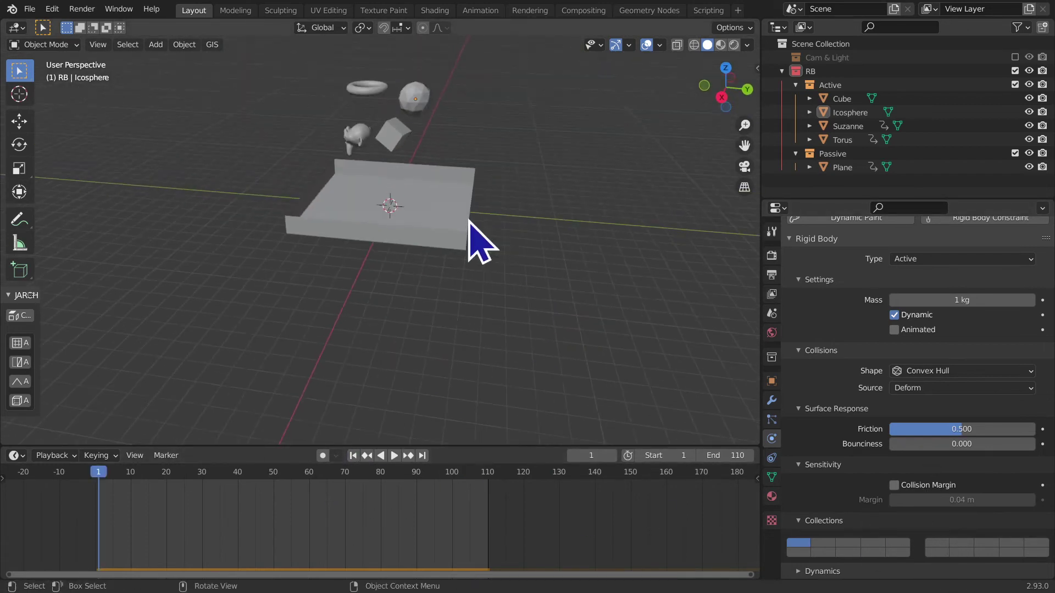
Step: Select the Cube and collapse its rigid body Deactivation settings
{"action": "middle_click_drag", "start_coordinate": [470, 221], "coordinate": [411, 170]}
{"action": "left_click", "coordinate": [388, 142]}
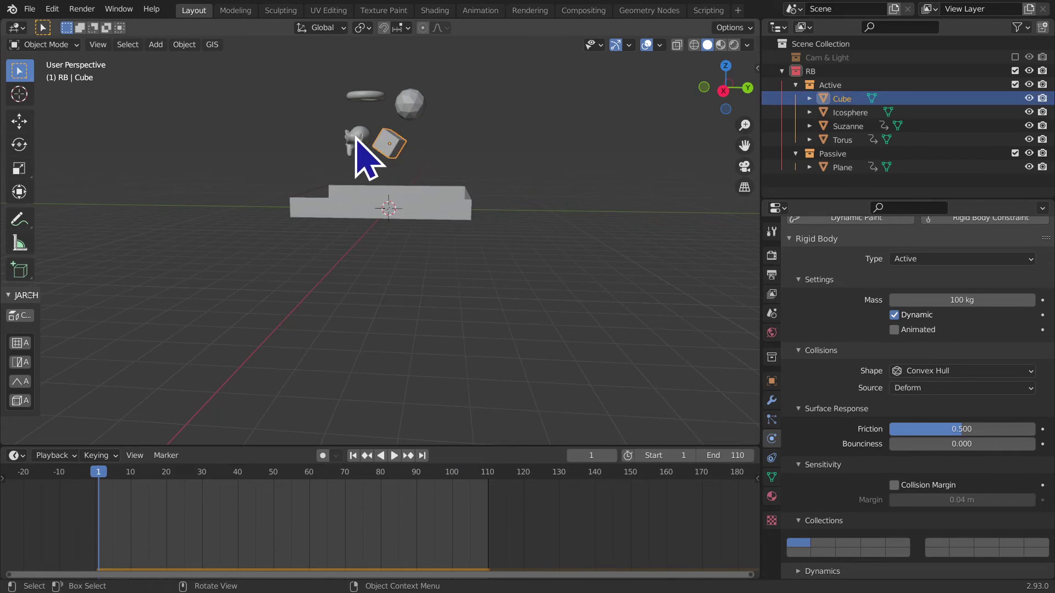
{"action": "scroll", "coordinate": [839, 565], "scroll_direction": "down", "scroll_amount": 2}
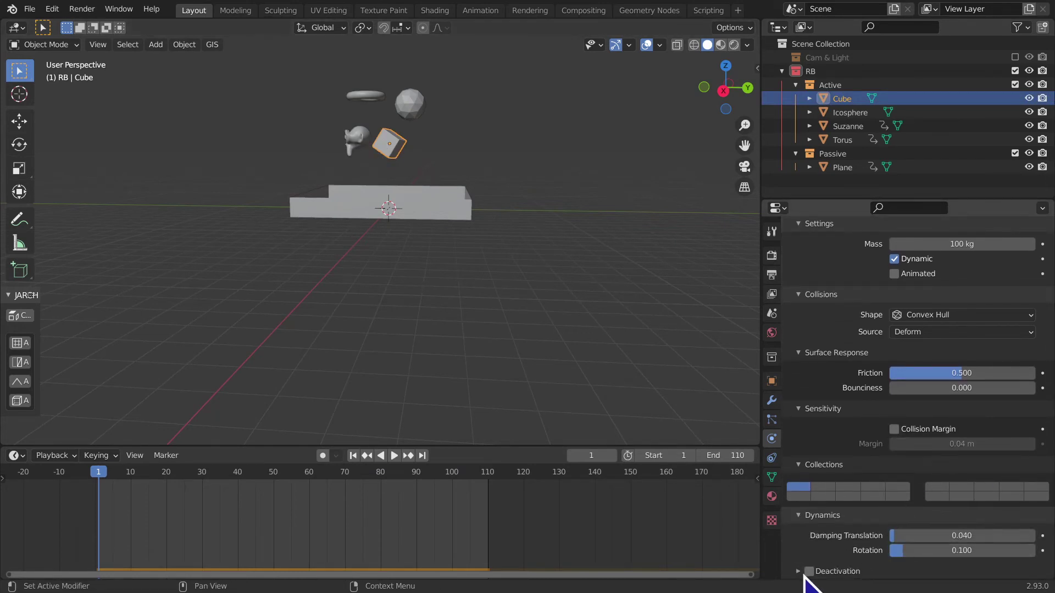
{"action": "middle_click_drag", "start_coordinate": [832, 568], "coordinate": [832, 483]}
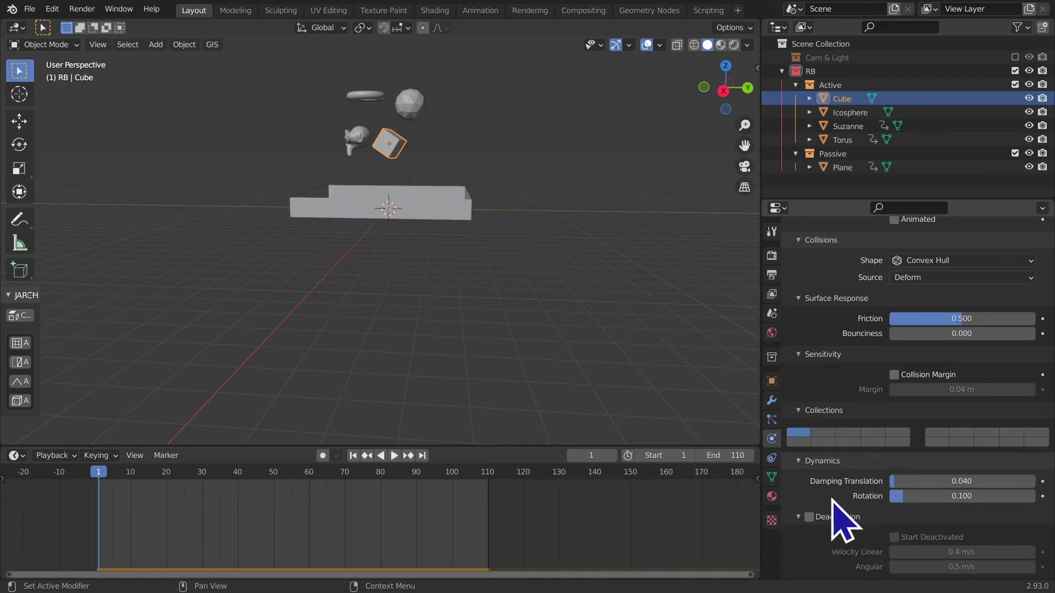
{"action": "left_click", "coordinate": [795, 518]}
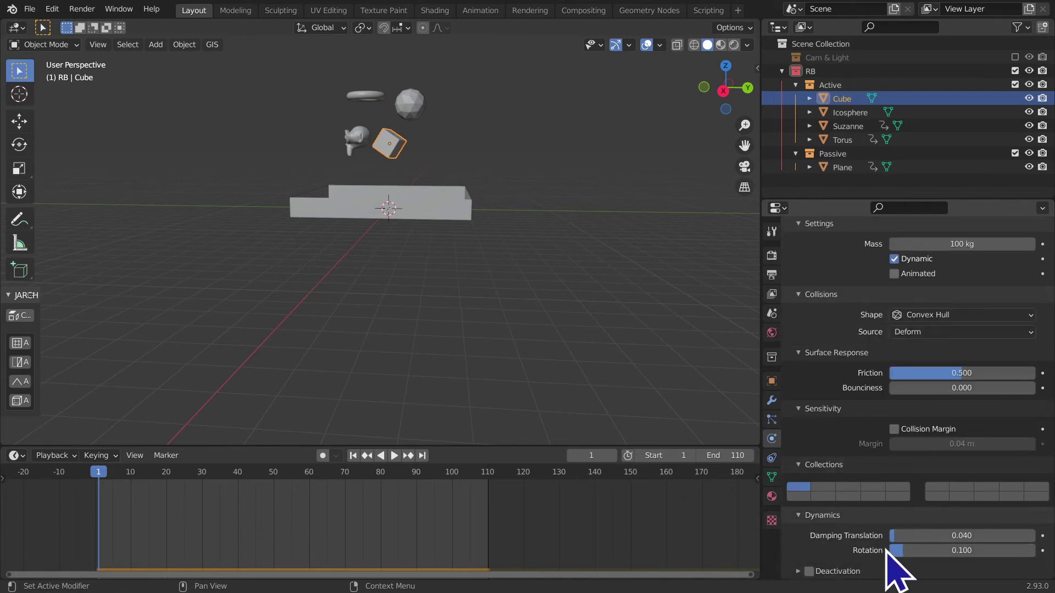
{"action": "mouse_move", "coordinate": [497, 311]}
{"action": "middle_mouse_down"}
{"action": "mouse_move", "coordinate": [561, 361]}
{"action": "mouse_move", "coordinate": [483, 294]}
{"action": "mouse_move", "coordinate": [483, 384]}
{"action": "middle_mouse_up"}
{"action": "scroll", "coordinate": [487, 365], "scroll_direction": "up", "scroll_amount": 2}
{"action": "scroll", "coordinate": [492, 338], "scroll_direction": "up", "scroll_amount": 2}
Step: Play the Cube's fall with the current damping twice, rewinding to frame 1
{"action": "key", "text": "space"}
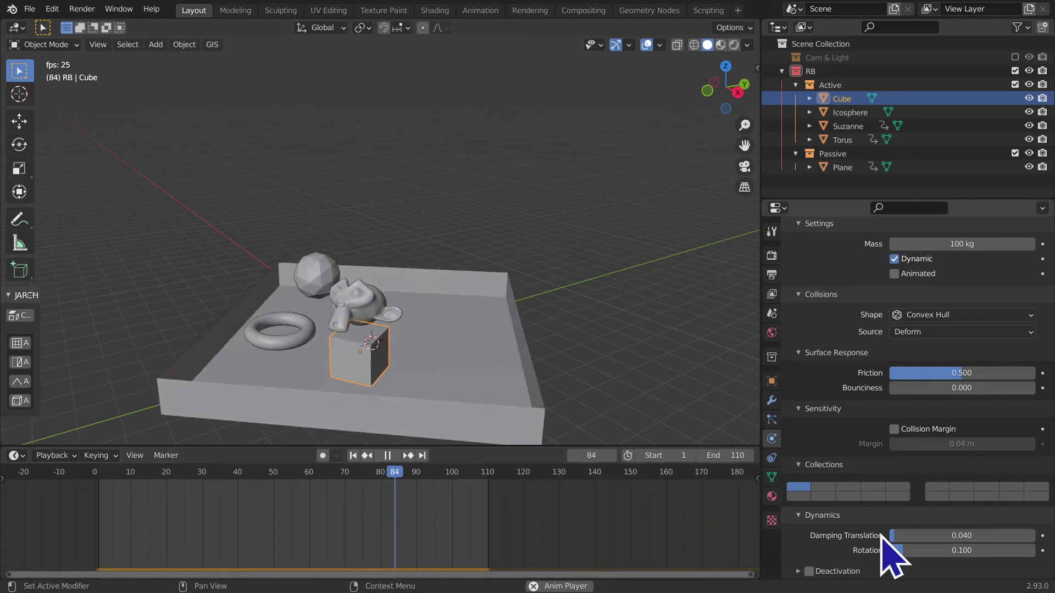
{"action": "key", "text": "space"}
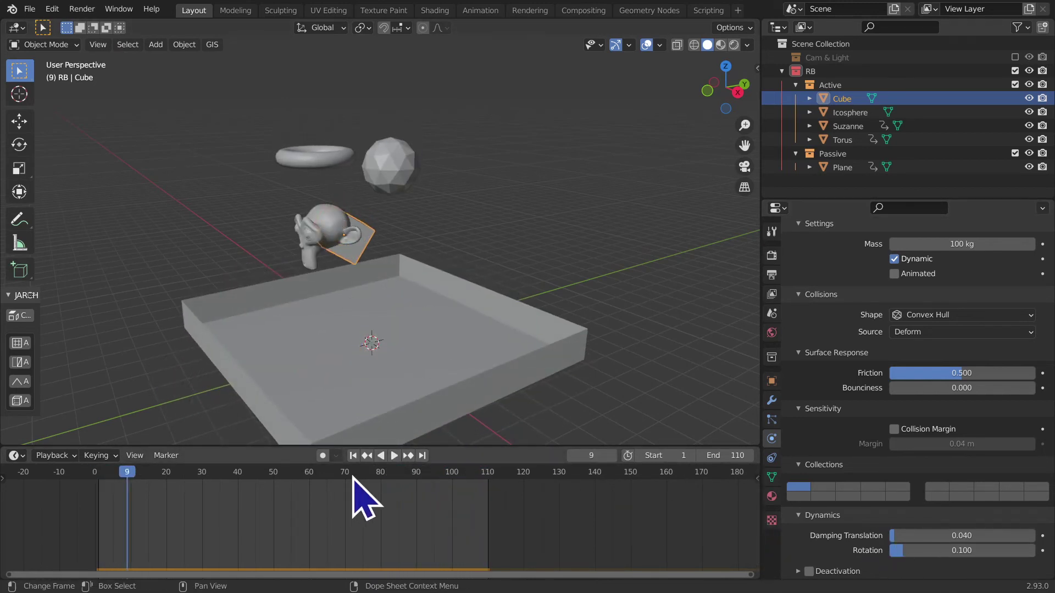
{"action": "left_click", "coordinate": [353, 456]}
{"action": "middle_click_drag", "start_coordinate": [373, 396], "coordinate": [385, 354]}
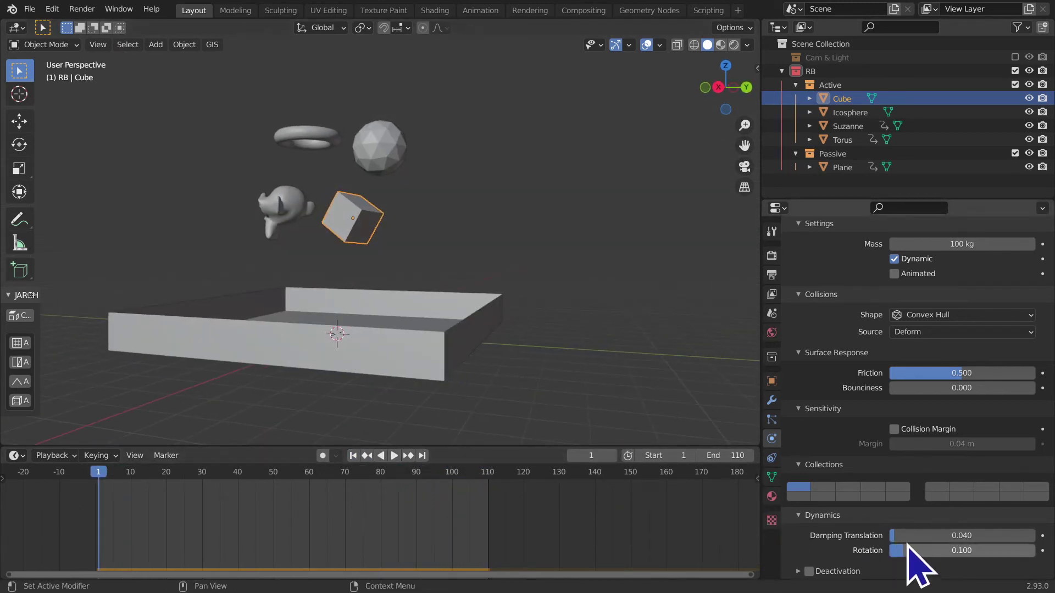
{"action": "key", "text": "space"}
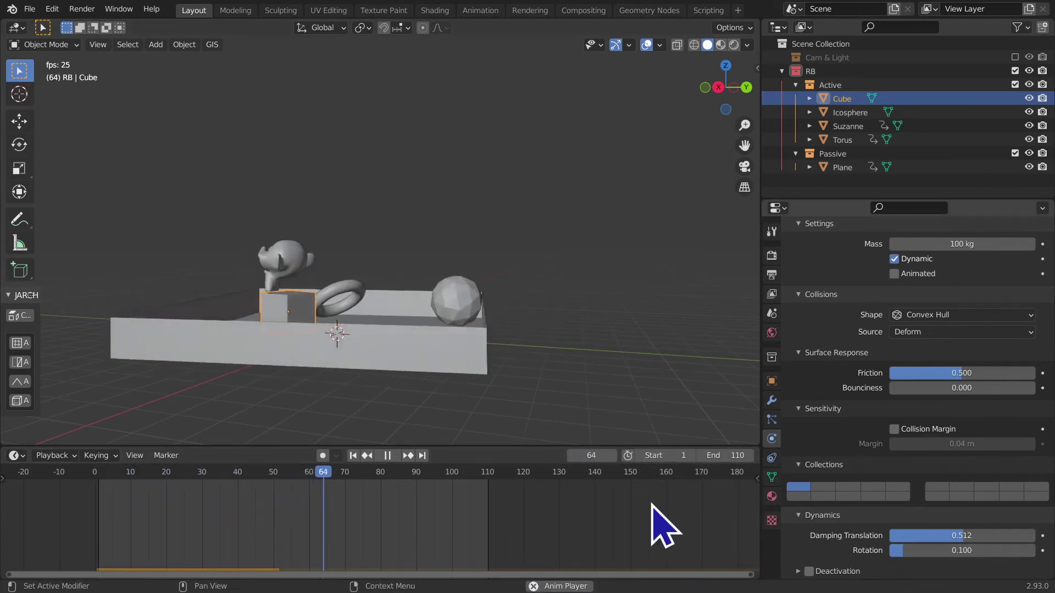
{"action": "key", "text": "Escape"}
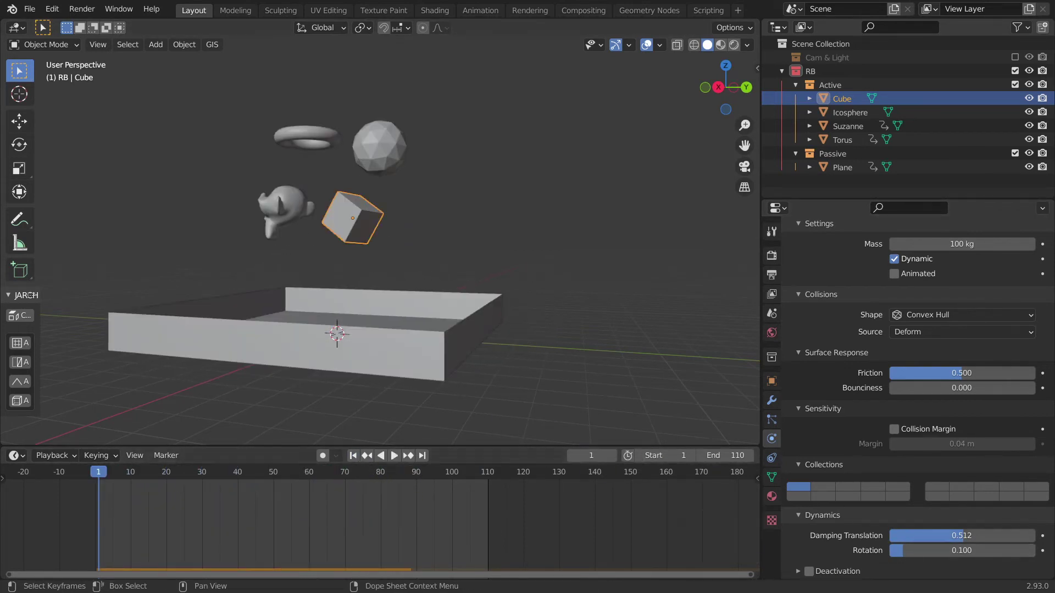
Step: Set the Cube's Damping Translation to 0.512, adjust Rotation damping, and replay the fall
{"action": "left_click", "coordinate": [944, 536]}
{"action": "key", "text": "Return"}
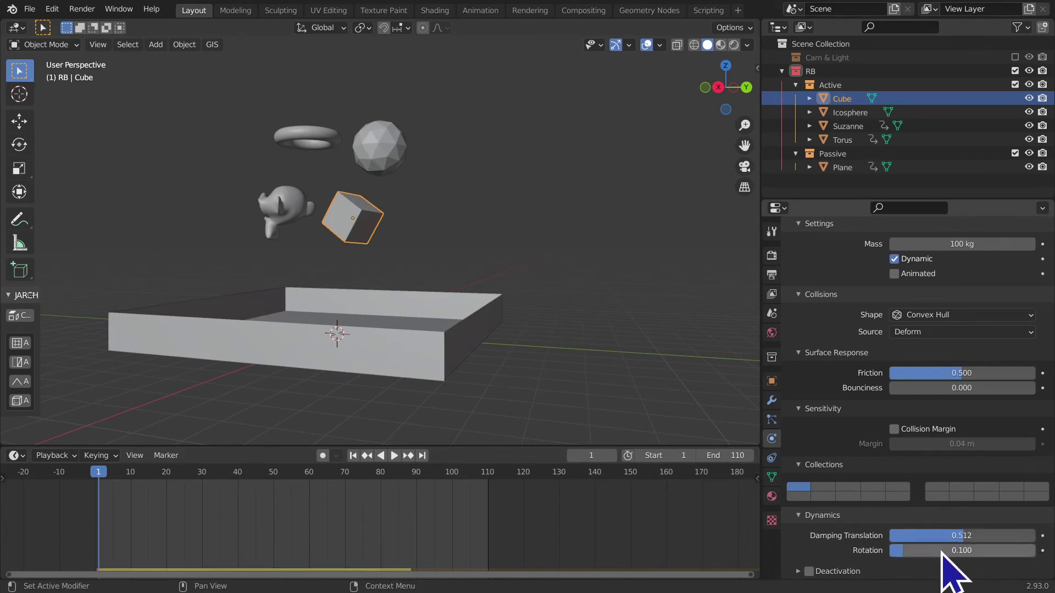
{"action": "left_click", "coordinate": [943, 551]}
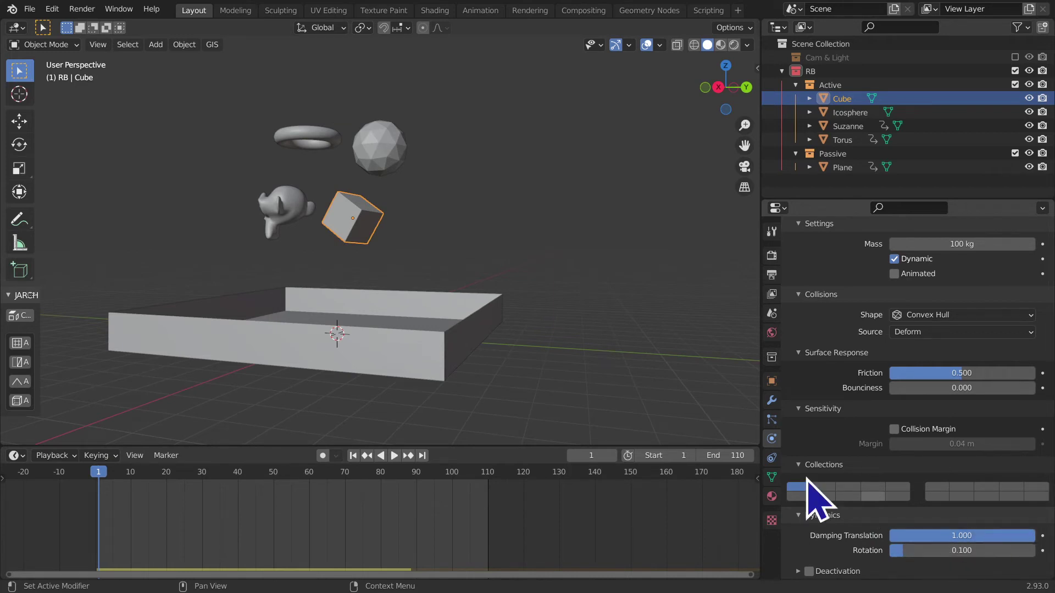
{"action": "key", "text": "space"}
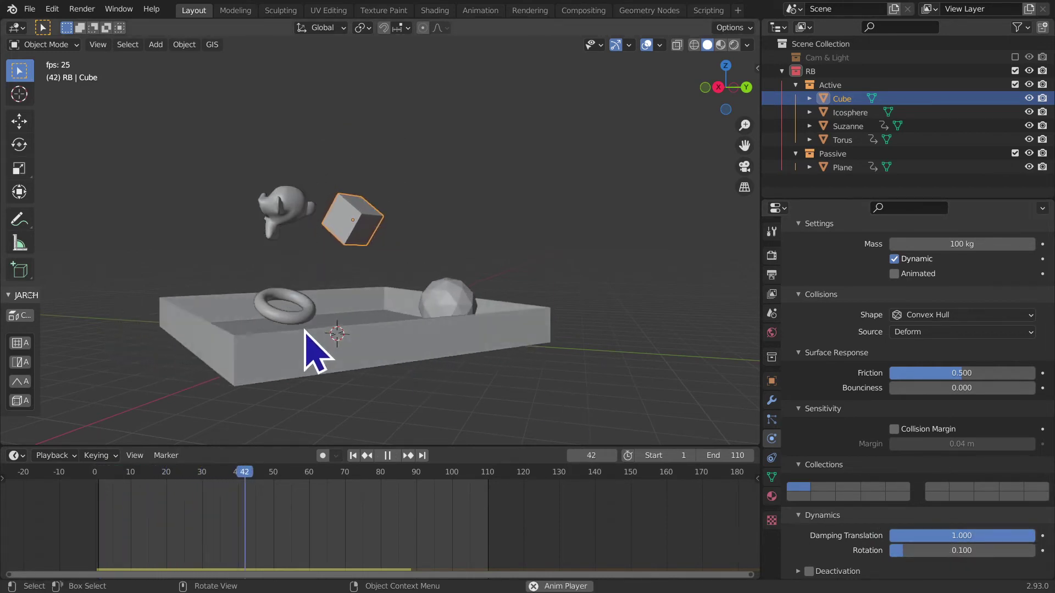
{"action": "key", "text": "space"}
{"action": "left_click", "coordinate": [353, 456]}
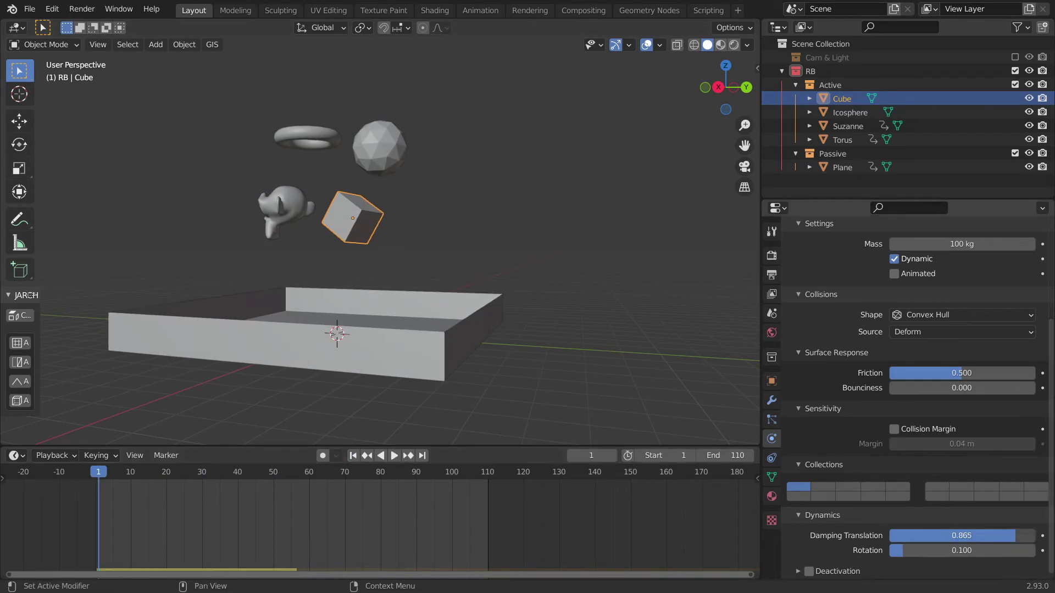
Step: Drop Damping Translation to 0.000 and replay the fall from frame 1
{"action": "left_click_drag", "start_coordinate": [961, 536], "coordinate": [835, 522]}
{"action": "key", "text": "space"}
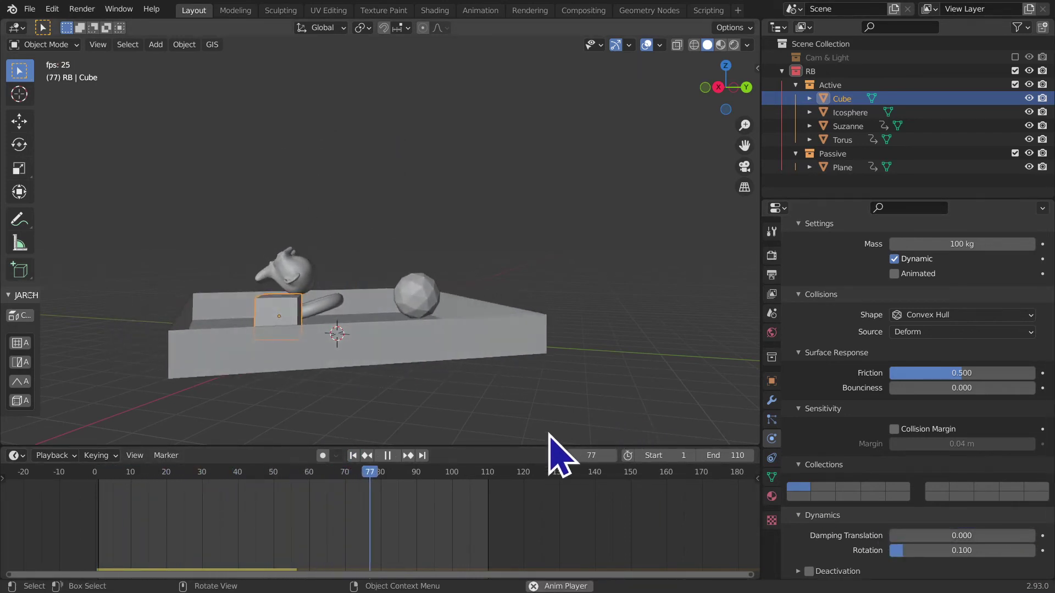
{"action": "key", "text": "space"}
{"action": "left_click", "coordinate": [353, 455]}
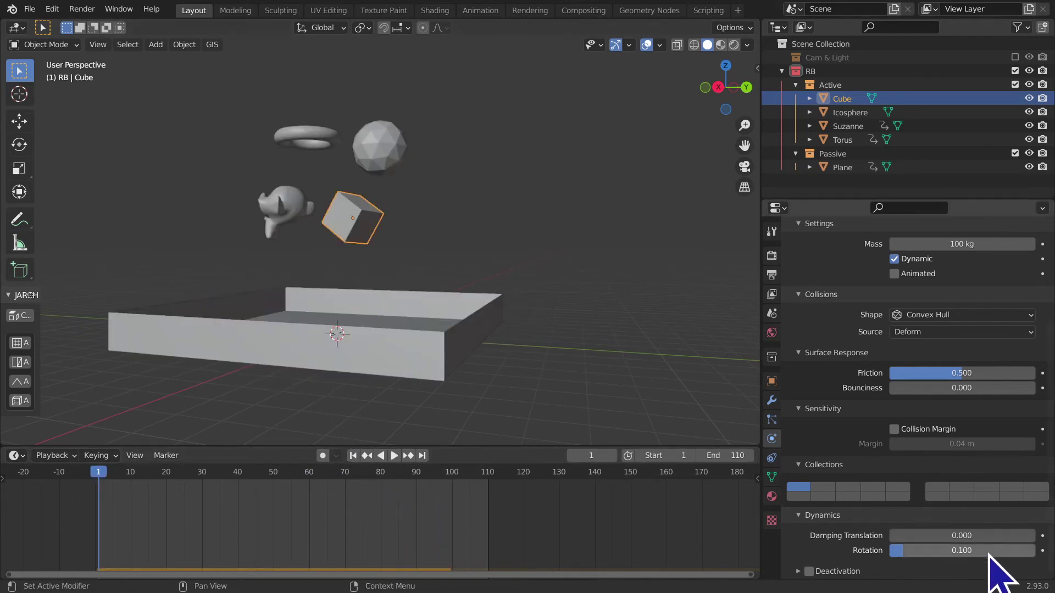
Step: Set Rotation damping to 1.000, replay and rewind the fall, then select Suzanne
{"action": "double_click", "coordinate": [934, 551]}
{"action": "type", "text": "1"}
{"action": "key", "text": "Return"}
{"action": "key", "text": "space"}
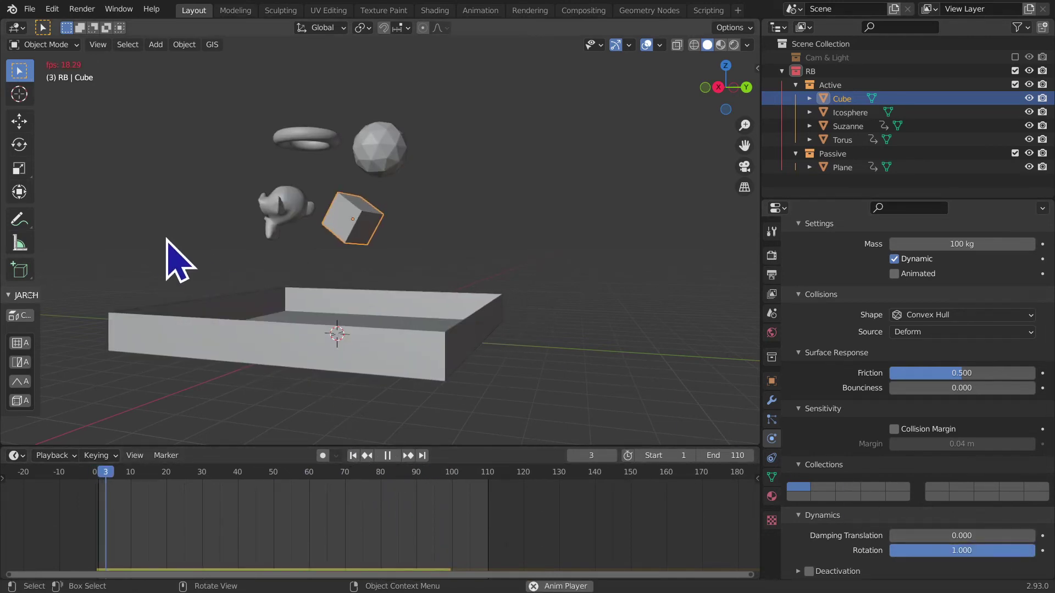
{"action": "mouse_move", "coordinate": [631, 377]}
{"action": "middle_mouse_down"}
{"action": "mouse_move", "coordinate": [694, 377]}
{"action": "mouse_move", "coordinate": [461, 328]}
{"action": "middle_mouse_up"}
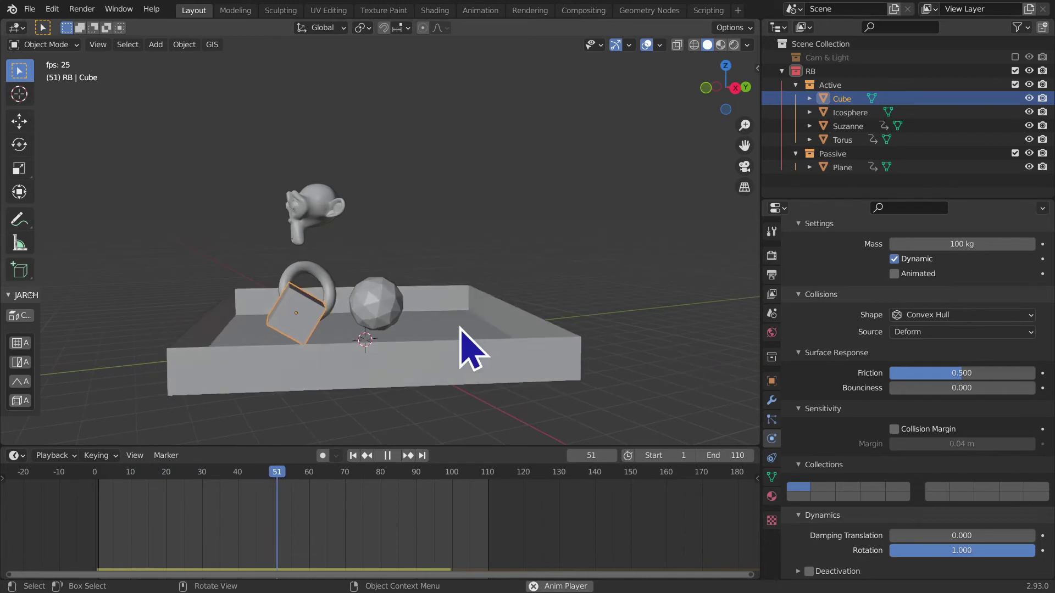
{"action": "key", "text": "space"}
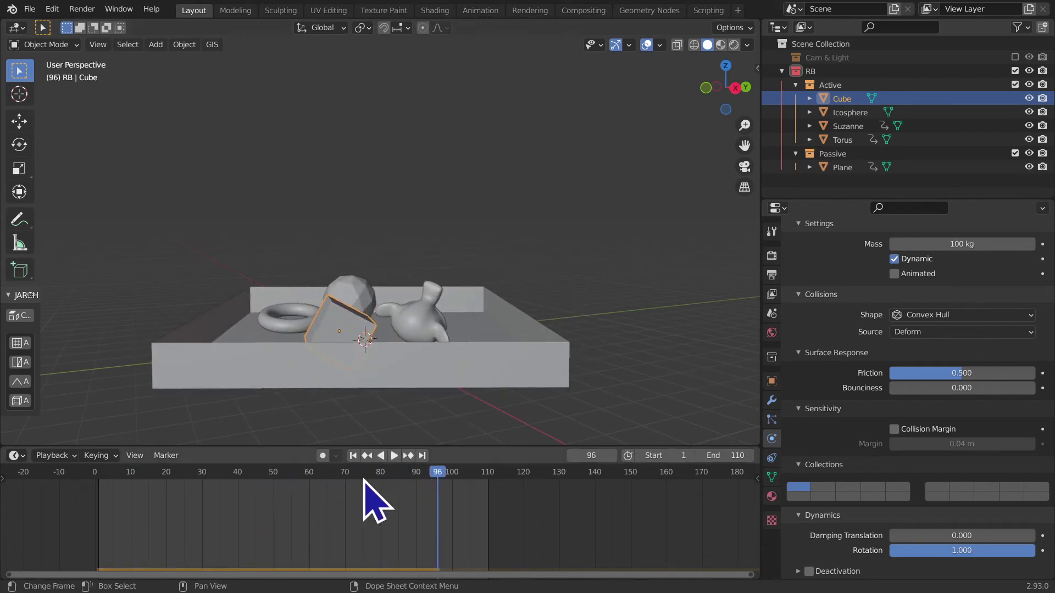
{"action": "left_click", "coordinate": [353, 456]}
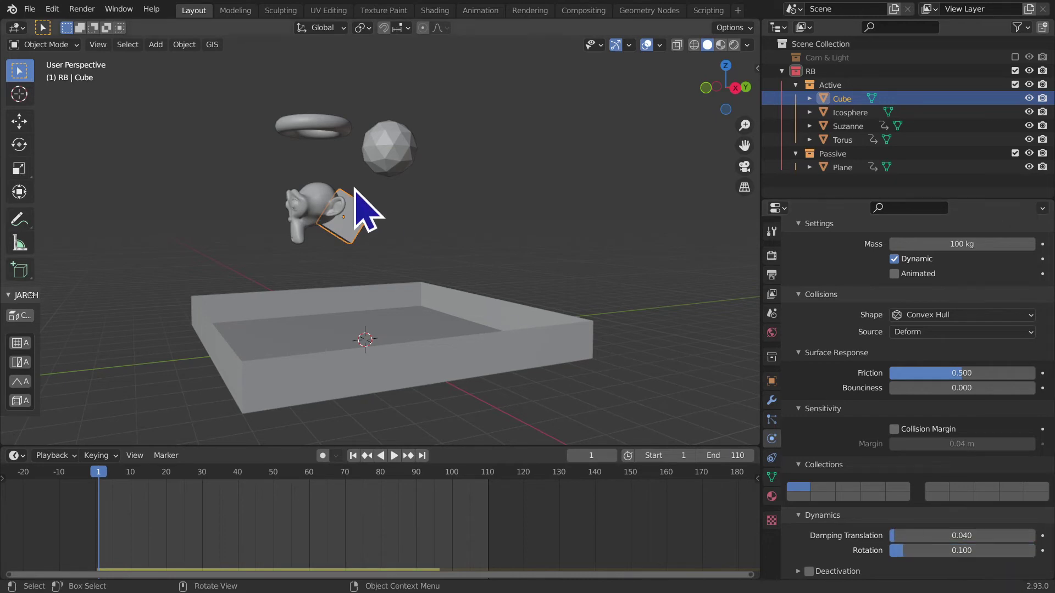
{"action": "left_click", "coordinate": [302, 216]}
Step: Test Suzanne's Rotation damping at 0.313 in playback, then restore it to 0.100
{"action": "left_click_drag", "start_coordinate": [906, 550], "coordinate": [934, 551]}
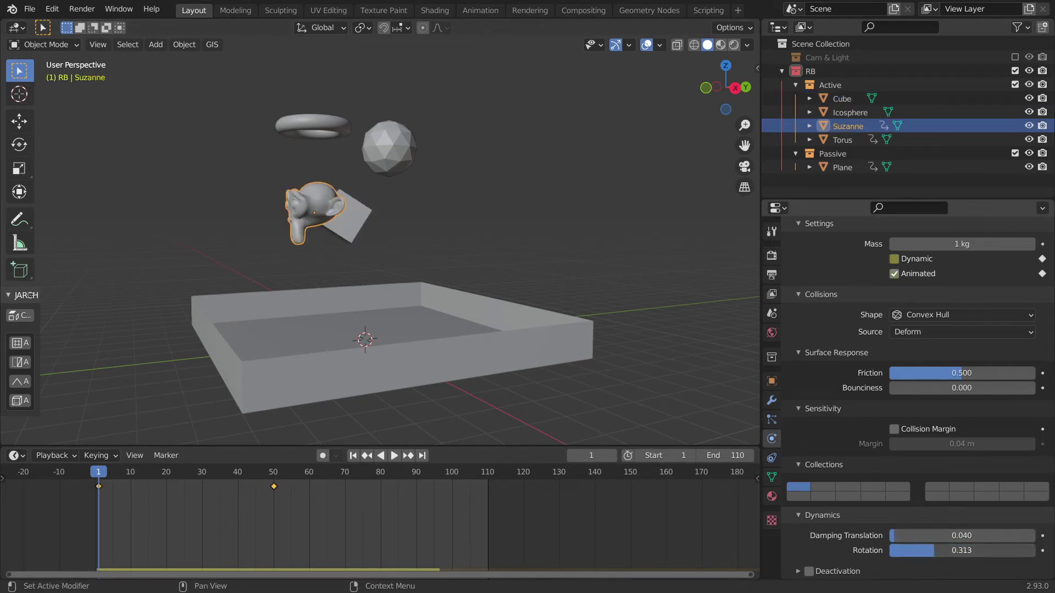
{"action": "key", "text": "space"}
{"action": "mouse_move", "coordinate": [537, 306]}
{"action": "middle_mouse_down"}
{"action": "mouse_move", "coordinate": [492, 304]}
{"action": "mouse_move", "coordinate": [495, 317]}
{"action": "middle_mouse_up"}
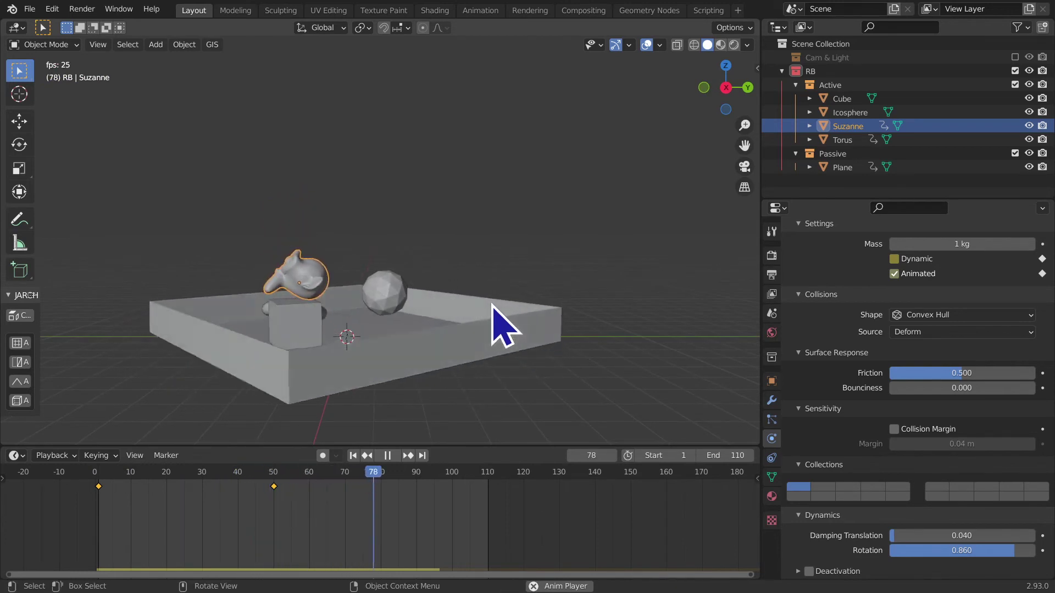
{"action": "middle_click_drag", "start_coordinate": [538, 388], "coordinate": [555, 390]}
{"action": "key", "text": "space"}
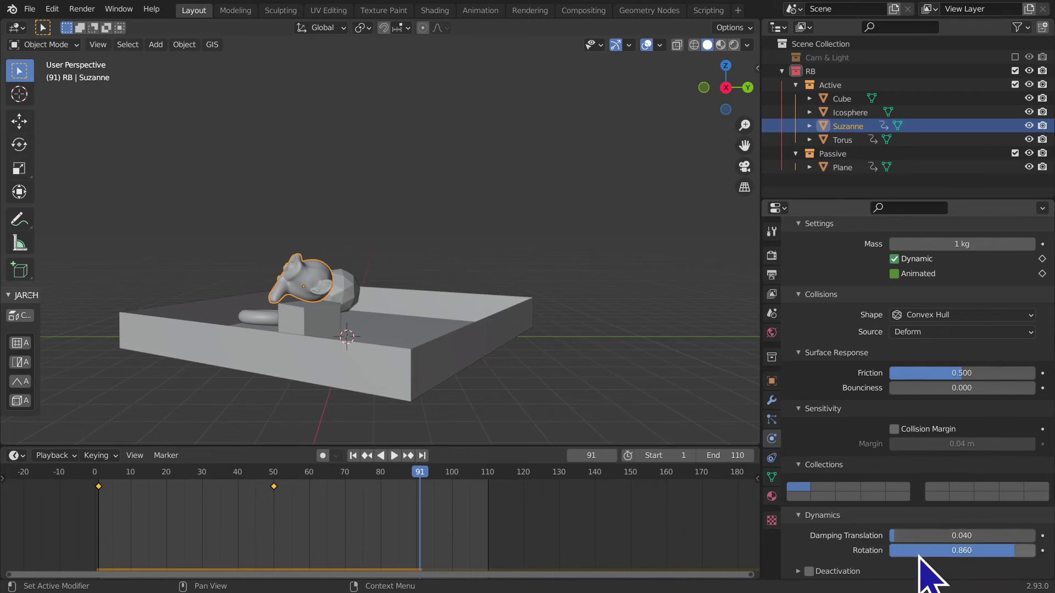
{"action": "key", "text": "space"}
{"action": "key", "text": "space"}
{"action": "key", "text": "shift+Left"}
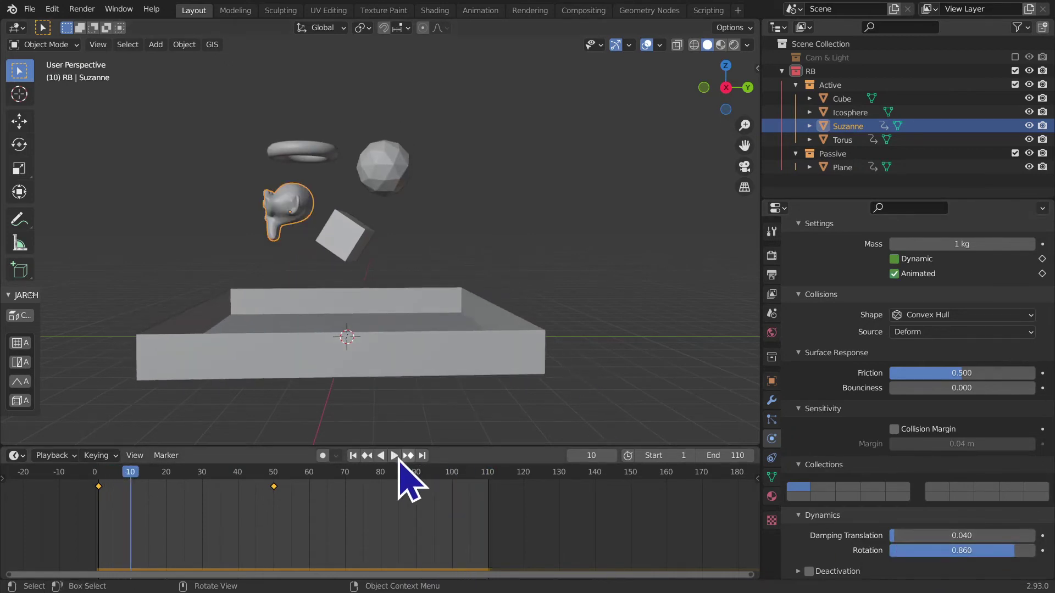
{"action": "left_click_drag", "start_coordinate": [988, 549], "coordinate": [954, 551]}
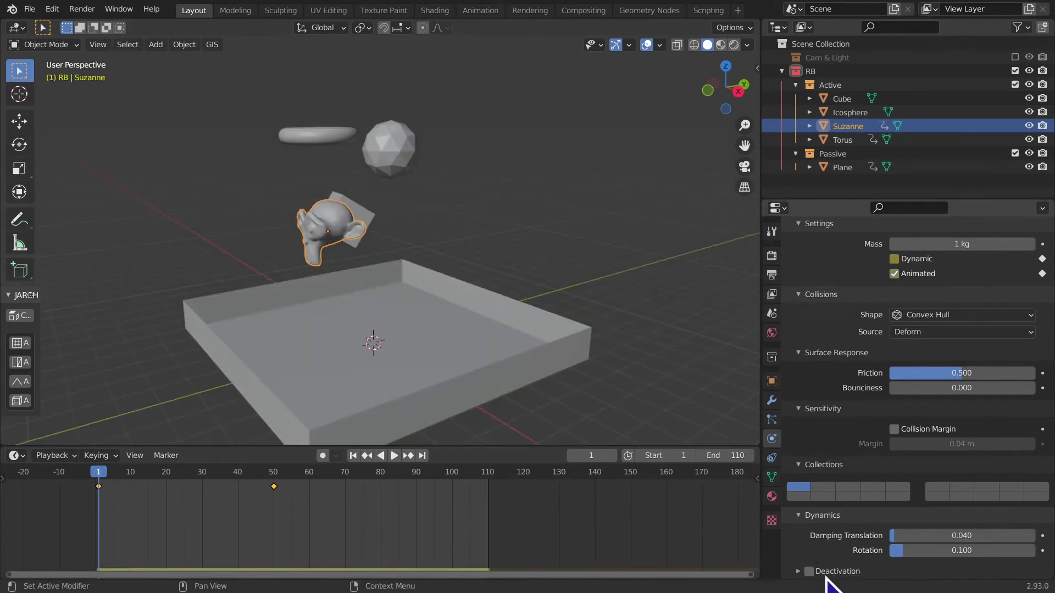
{"action": "middle_click_drag", "start_coordinate": [849, 549], "coordinate": [858, 460]}
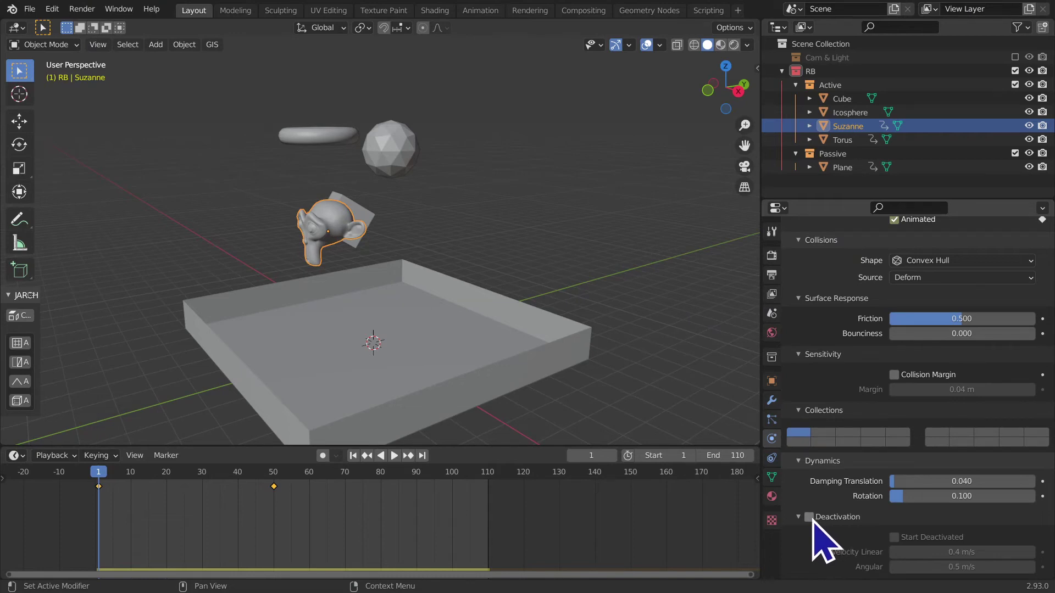
Step: Enable Deactivation on Suzanne's rigid body and fit the timeline to frames 1–110
{"action": "left_click", "coordinate": [808, 517]}
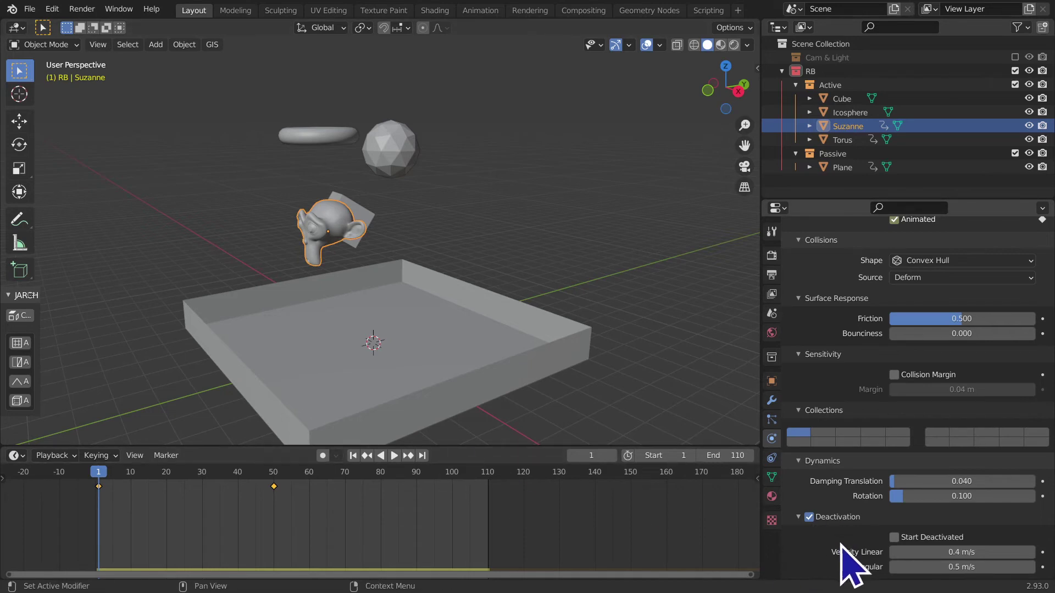
{"action": "scroll", "coordinate": [829, 565], "scroll_direction": "up", "scroll_amount": 1}
{"action": "scroll", "coordinate": [907, 494], "scroll_direction": "down", "scroll_amount": 1}
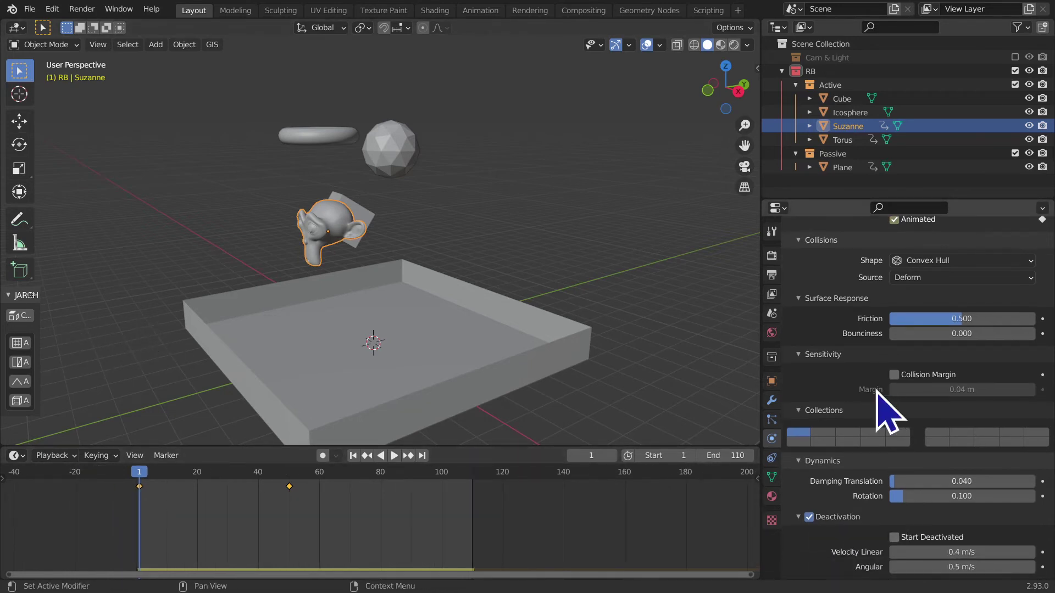
{"action": "middle_click_drag", "start_coordinate": [346, 533], "coordinate": [389, 535], "text": "ctrl"}
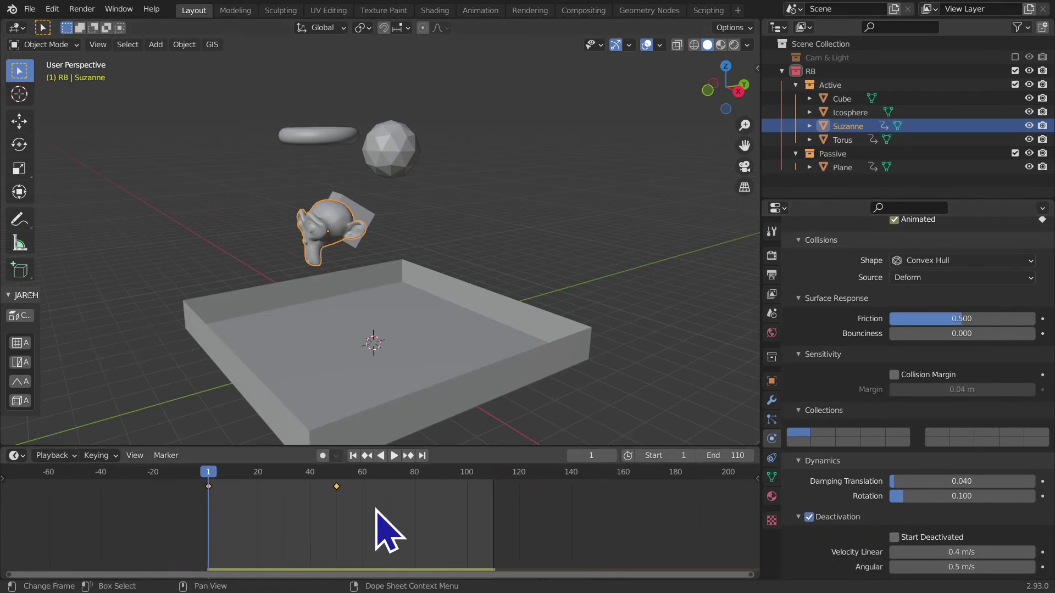
{"action": "scroll", "coordinate": [375, 533], "scroll_direction": "up", "scroll_amount": 1}
{"action": "scroll", "coordinate": [375, 533], "scroll_direction": "up", "scroll_amount": 1}
{"action": "scroll", "coordinate": [375, 533], "scroll_direction": "up", "scroll_amount": 1}
{"action": "key", "text": "Home"}
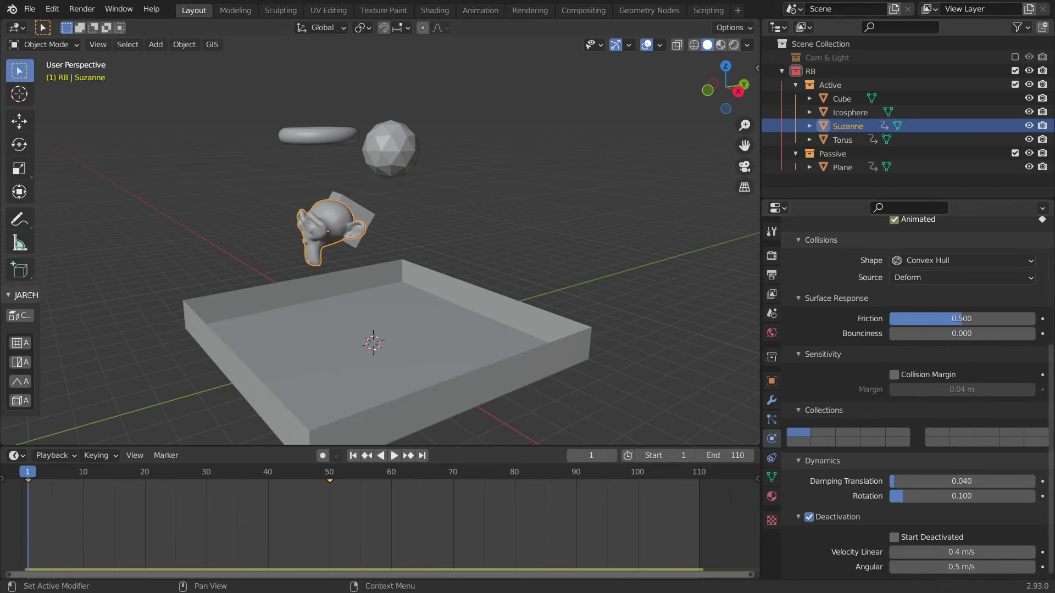
Step: Confirm Velocity Linear at 0.4 m/s, then select the Cube and the tray Plane
{"action": "middle_click_drag", "start_coordinate": [389, 207], "coordinate": [547, 287]}
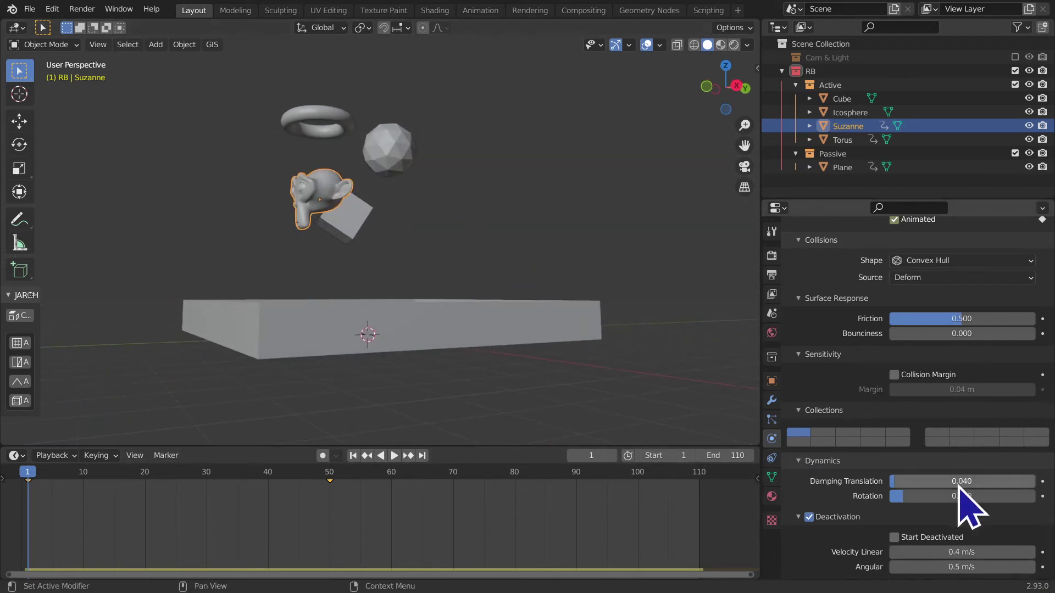
{"action": "key", "text": "Return"}
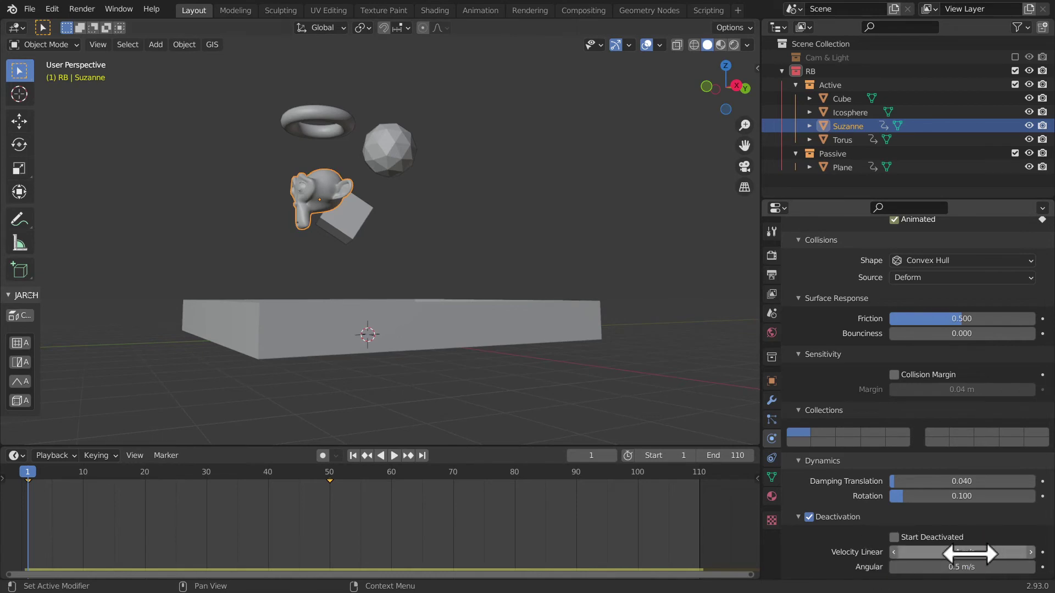
{"action": "key", "text": "Return"}
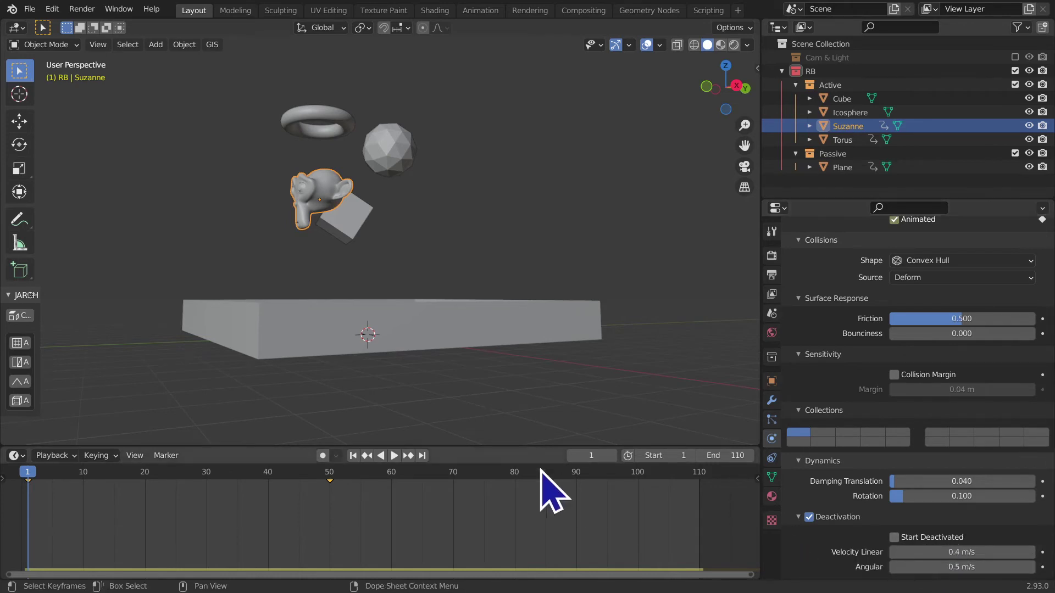
{"action": "middle_click_drag", "start_coordinate": [524, 434], "coordinate": [520, 401]}
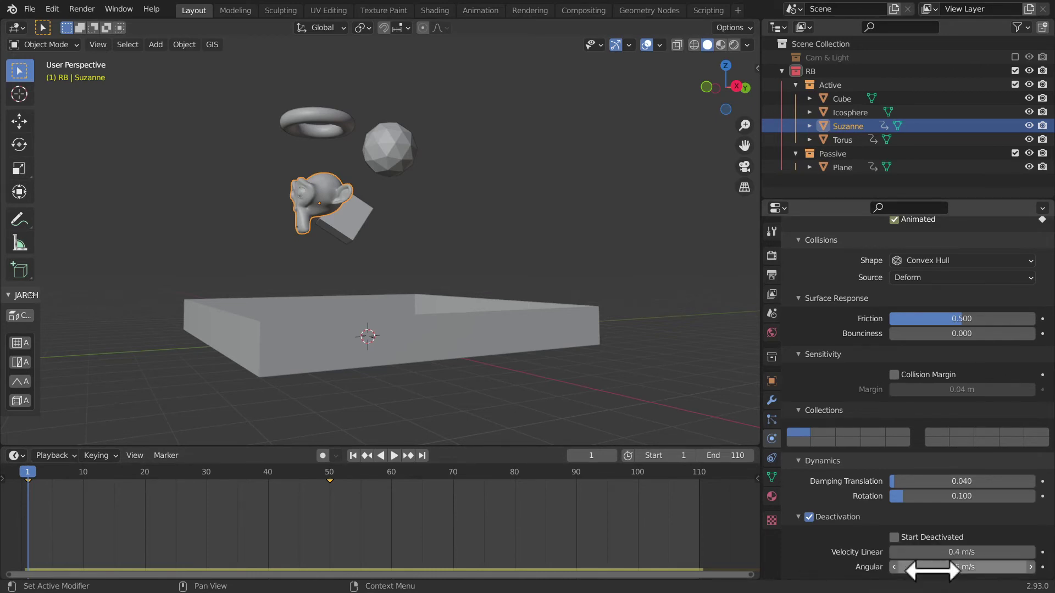
{"action": "middle_click_drag", "start_coordinate": [531, 377], "coordinate": [500, 379]}
{"action": "left_click", "coordinate": [351, 231]}
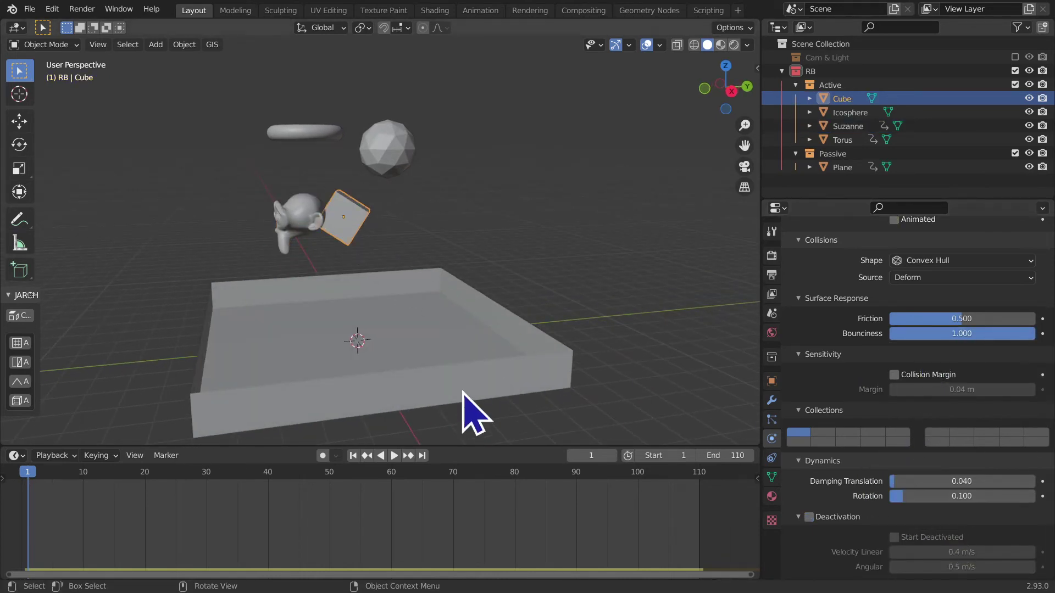
{"action": "left_click", "coordinate": [464, 371]}
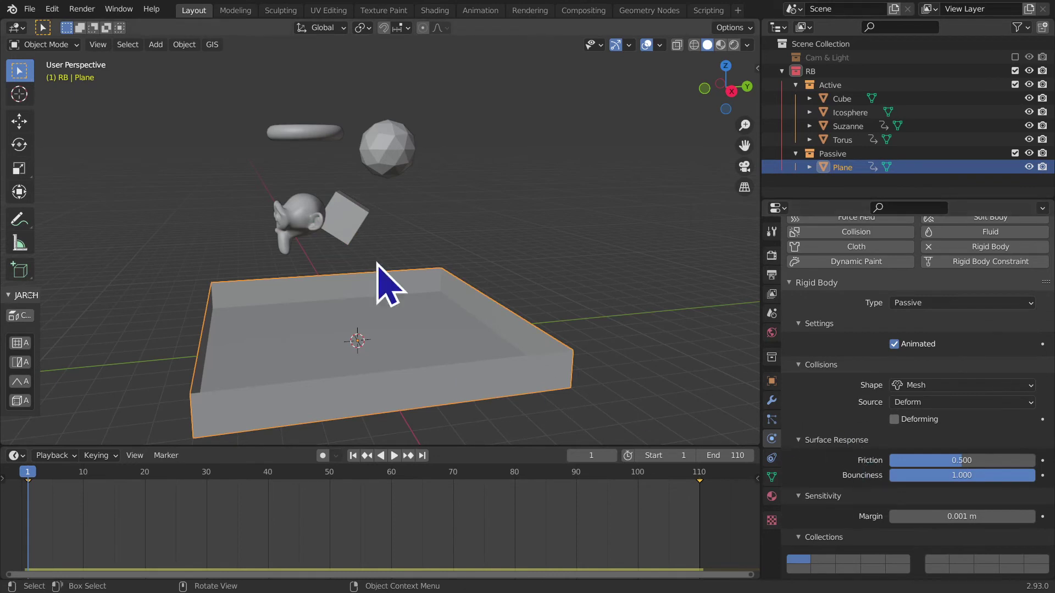
Step: Reselect the Cube, replay its fall, rewind, and collapse the deactivation section
{"action": "left_click", "coordinate": [363, 235]}
{"action": "key", "text": "space"}
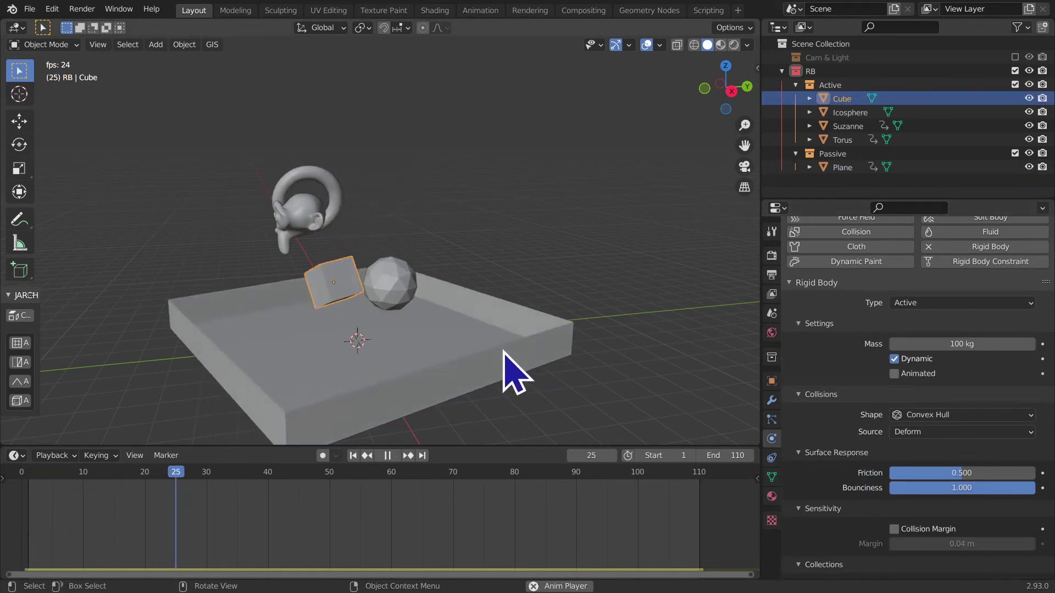
{"action": "middle_click_drag", "start_coordinate": [500, 374], "coordinate": [369, 357]}
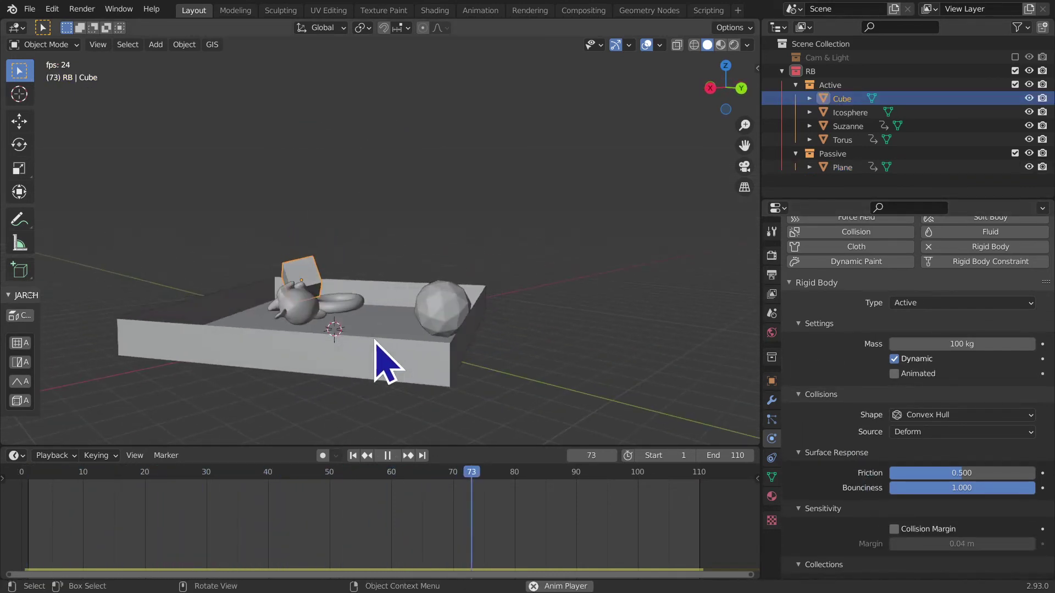
{"action": "key", "text": "space"}
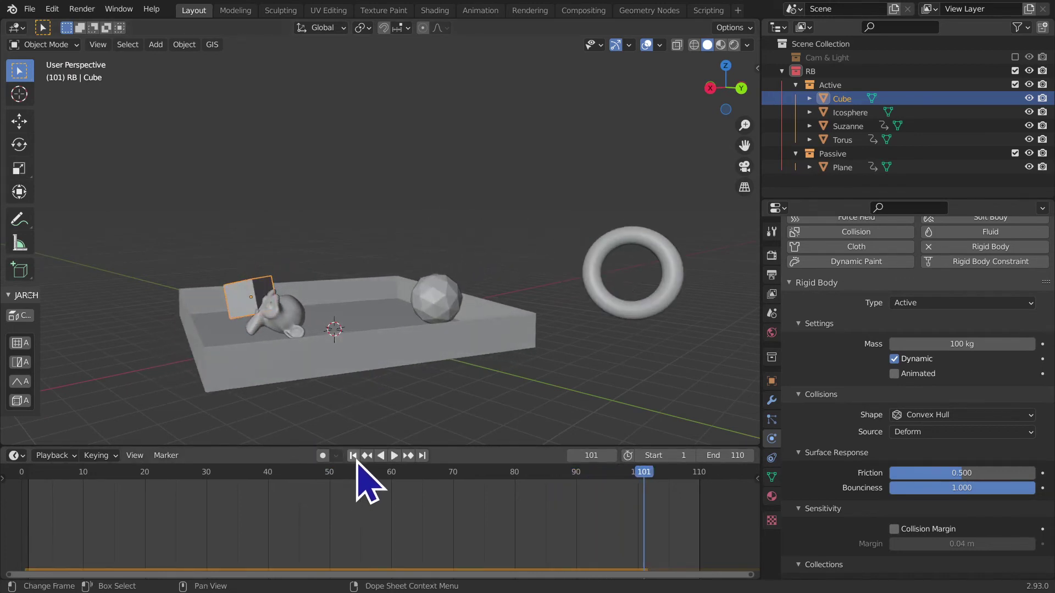
{"action": "left_click", "coordinate": [354, 455]}
{"action": "scroll", "coordinate": [883, 571], "scroll_direction": "down", "scroll_amount": 5}
{"action": "scroll", "coordinate": [890, 541], "scroll_direction": "down", "scroll_amount": 1}
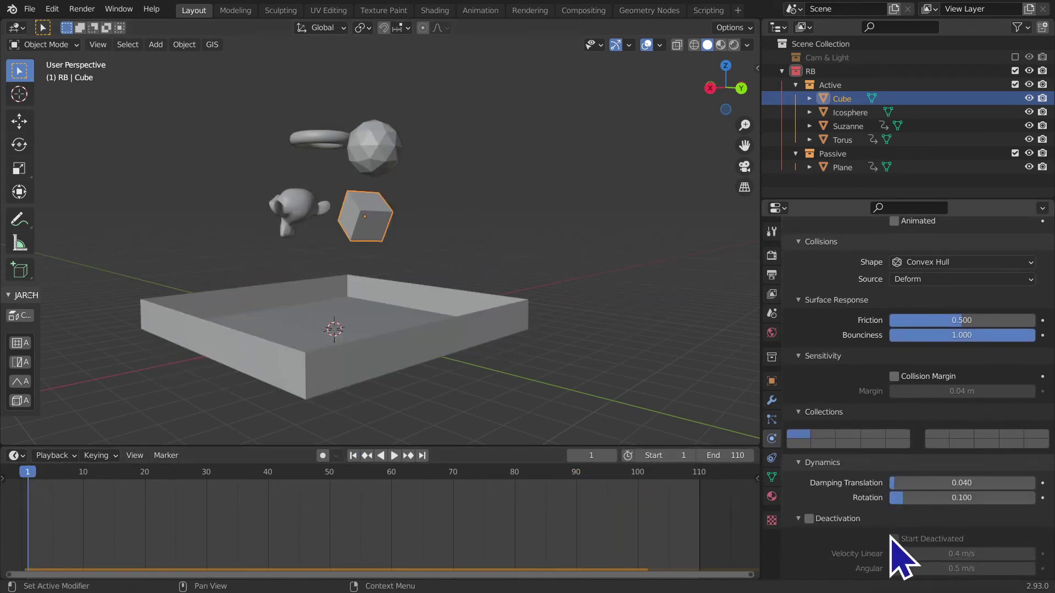
{"action": "left_click", "coordinate": [841, 519]}
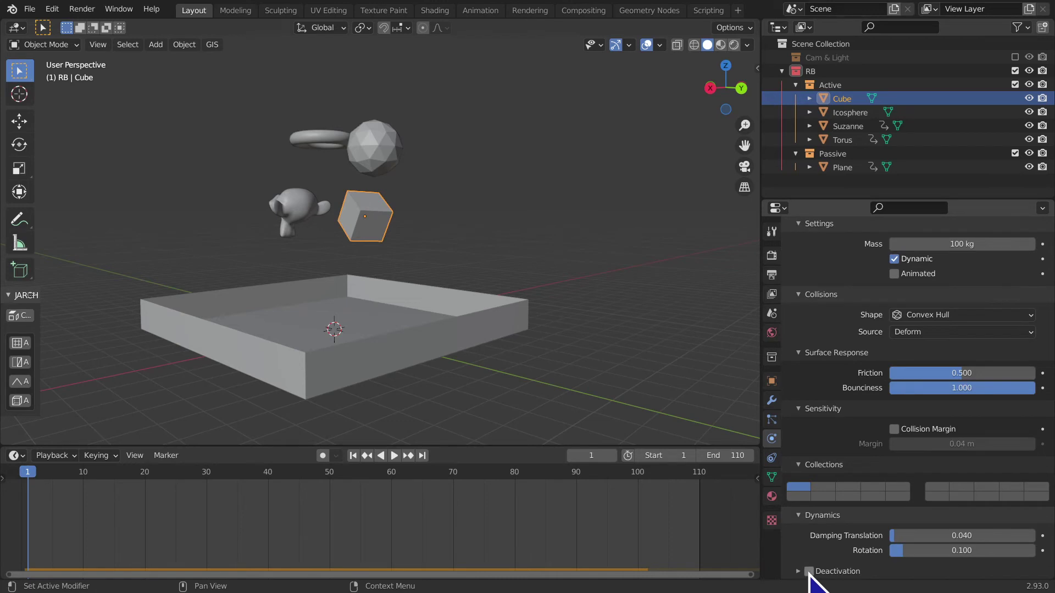
{"action": "scroll", "coordinate": [857, 555], "scroll_direction": "down", "scroll_amount": 2}
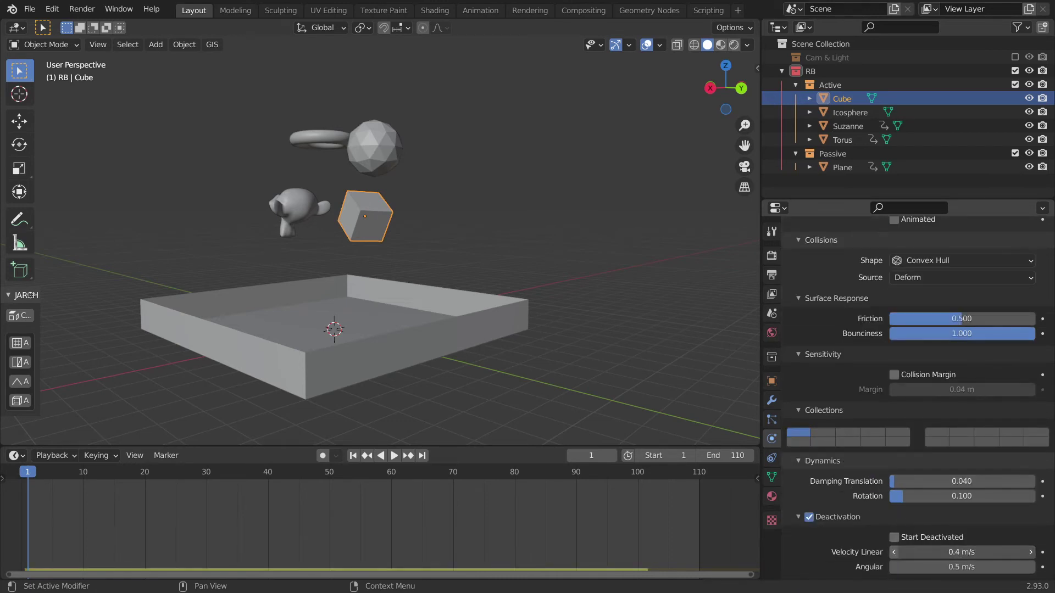
Step: Raise the Cube's linear velocity threshold to 19.8 m/s and test it in playback
{"action": "left_click_drag", "start_coordinate": [961, 552], "coordinate": [989, 552]}
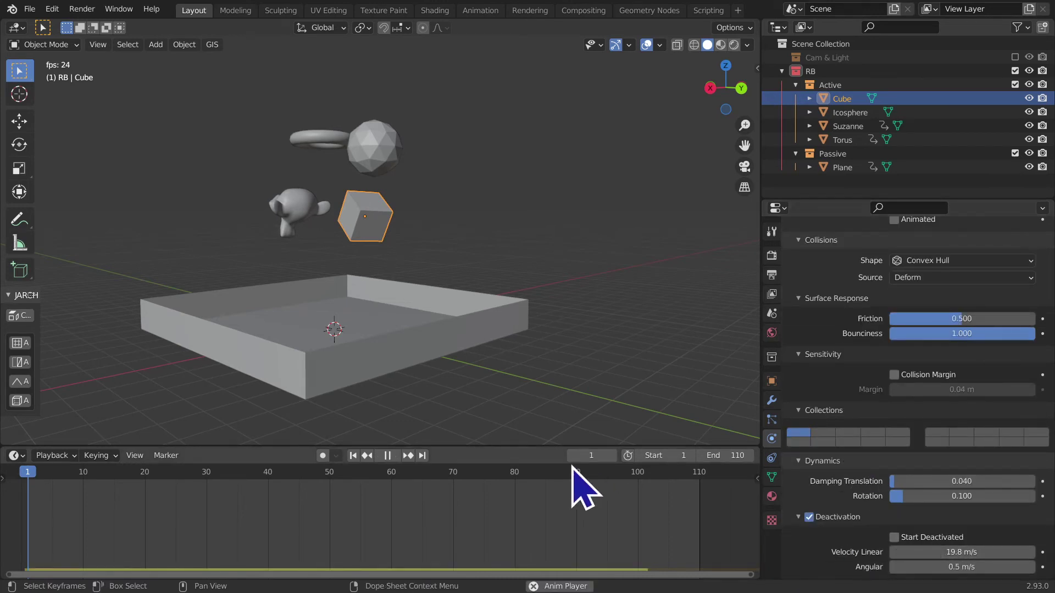
{"action": "key", "text": "space"}
{"action": "mouse_move", "coordinate": [453, 423]}
{"action": "middle_mouse_down"}
{"action": "mouse_move", "coordinate": [395, 424]}
{"action": "mouse_move", "coordinate": [524, 436]}
{"action": "mouse_move", "coordinate": [448, 448]}
{"action": "mouse_move", "coordinate": [316, 424]}
{"action": "mouse_move", "coordinate": [165, 420]}
{"action": "mouse_move", "coordinate": [118, 447]}
{"action": "mouse_move", "coordinate": [333, 439]}
{"action": "middle_mouse_up"}
{"action": "key", "text": "space"}
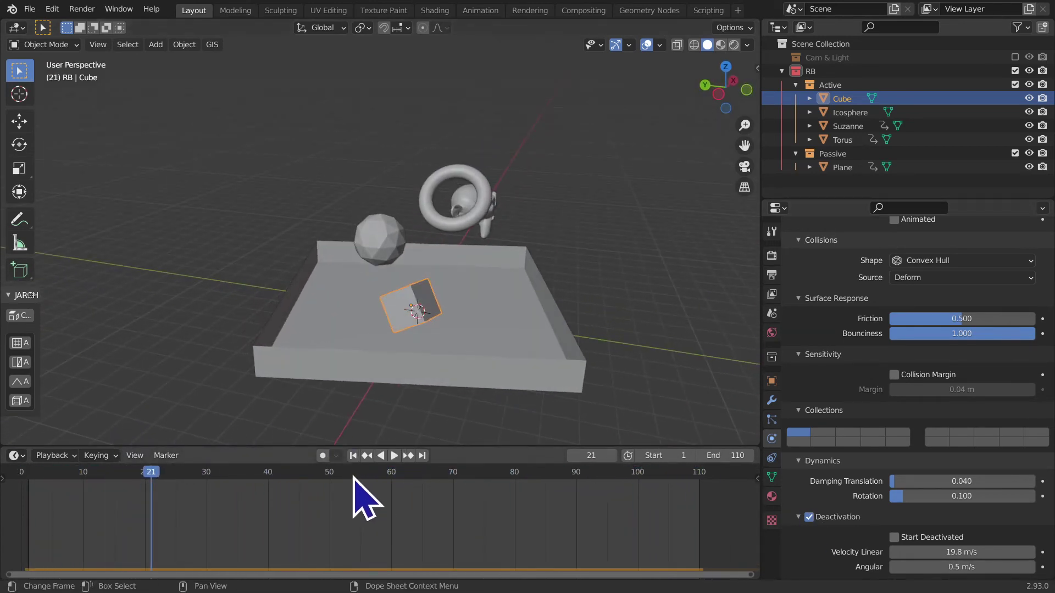
{"action": "left_click", "coordinate": [352, 459]}
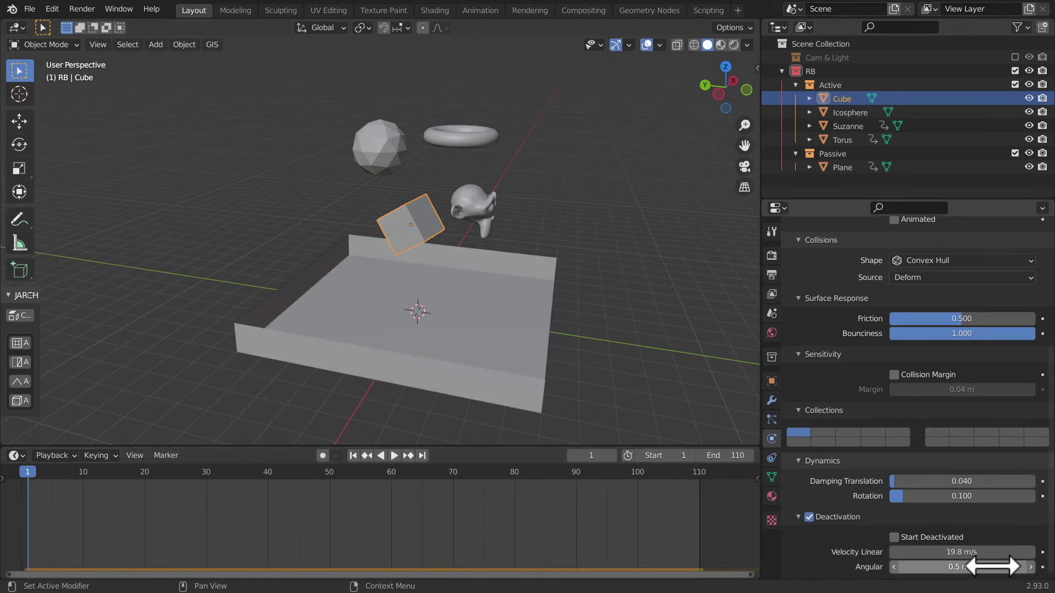
{"action": "mouse_move", "coordinate": [560, 419]}
{"action": "middle_mouse_down"}
{"action": "mouse_move", "coordinate": [371, 366]}
{"action": "mouse_move", "coordinate": [254, 381]}
{"action": "mouse_move", "coordinate": [216, 365]}
{"action": "mouse_move", "coordinate": [30, 377]}
{"action": "mouse_move", "coordinate": [366, 382]}
{"action": "mouse_move", "coordinate": [290, 377]}
{"action": "mouse_move", "coordinate": [433, 342]}
{"action": "mouse_move", "coordinate": [365, 346]}
{"action": "middle_mouse_up"}
{"action": "key", "text": "space"}
{"action": "key", "text": "space"}
{"action": "left_click", "coordinate": [352, 455]}
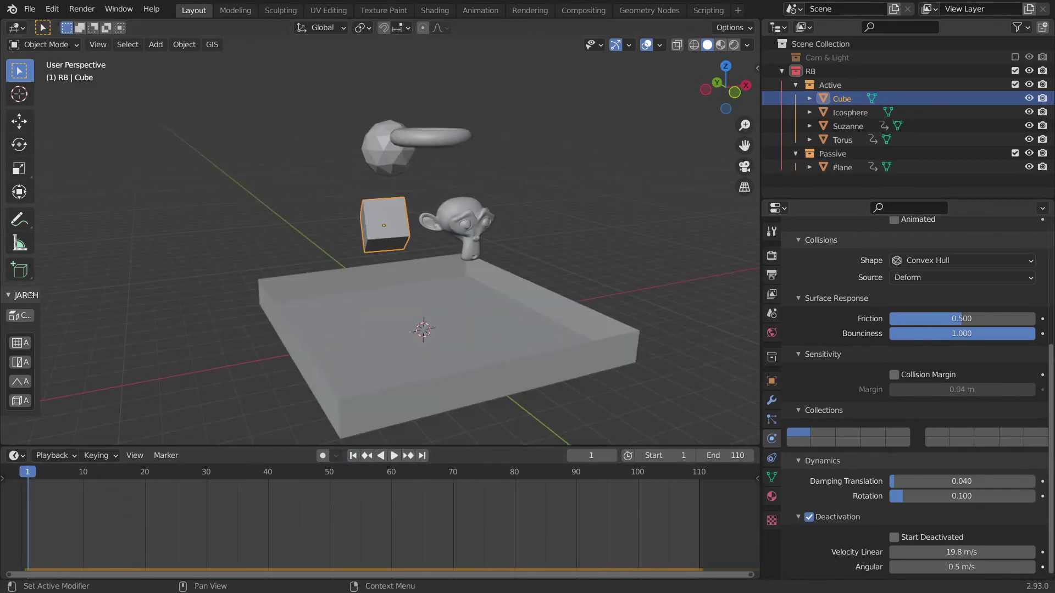
Step: Raise the linear velocity threshold to 20.6 m/s and replay the fall twice
{"action": "left_click_drag", "start_coordinate": [934, 552], "coordinate": [989, 553]}
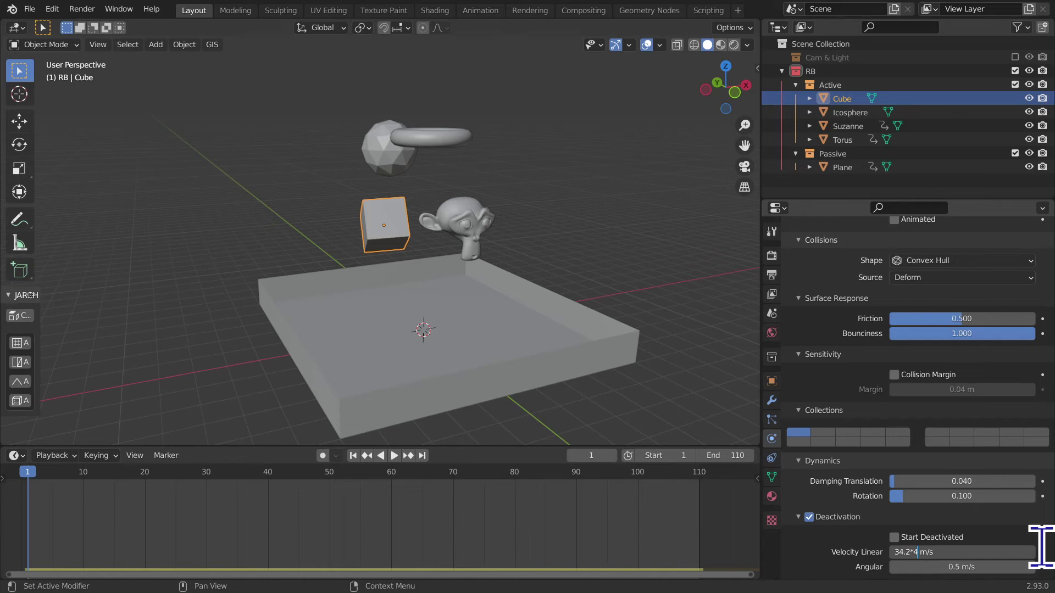
{"action": "key", "text": "space"}
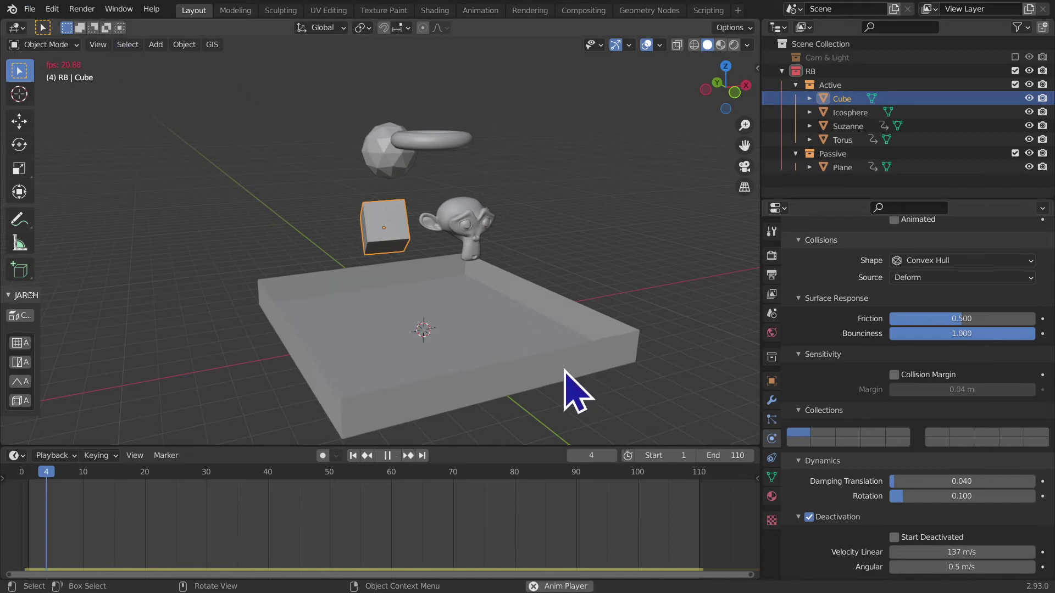
{"action": "middle_click_drag", "start_coordinate": [558, 384], "coordinate": [407, 369]}
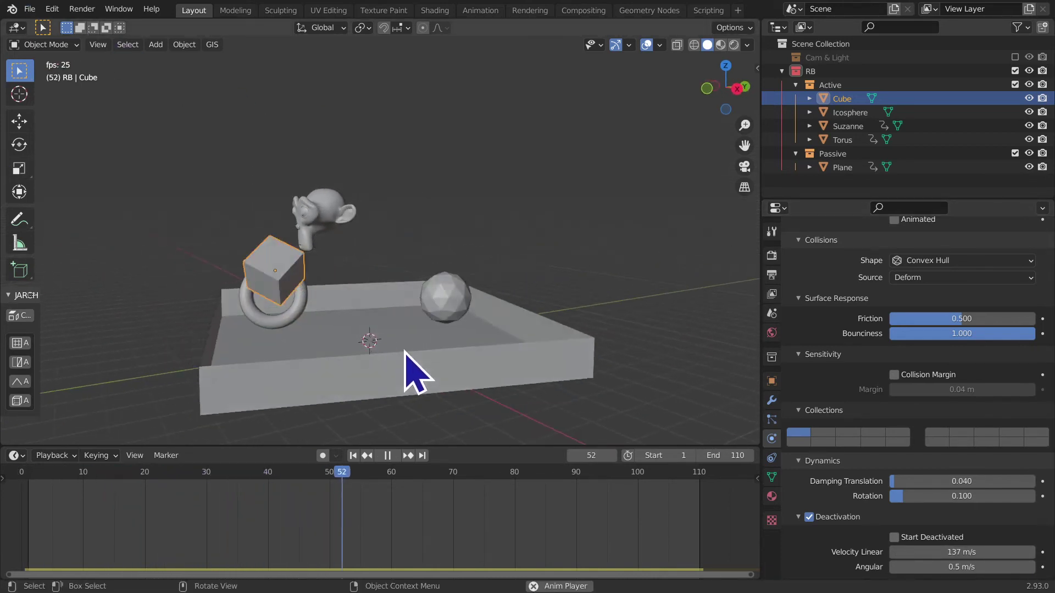
{"action": "mouse_move", "coordinate": [317, 440]}
{"action": "middle_mouse_down"}
{"action": "mouse_move", "coordinate": [367, 40]}
{"action": "mouse_move", "coordinate": [478, 179]}
{"action": "mouse_move", "coordinate": [593, 271]}
{"action": "mouse_move", "coordinate": [670, 438]}
{"action": "middle_mouse_up"}
{"action": "key", "text": "space"}
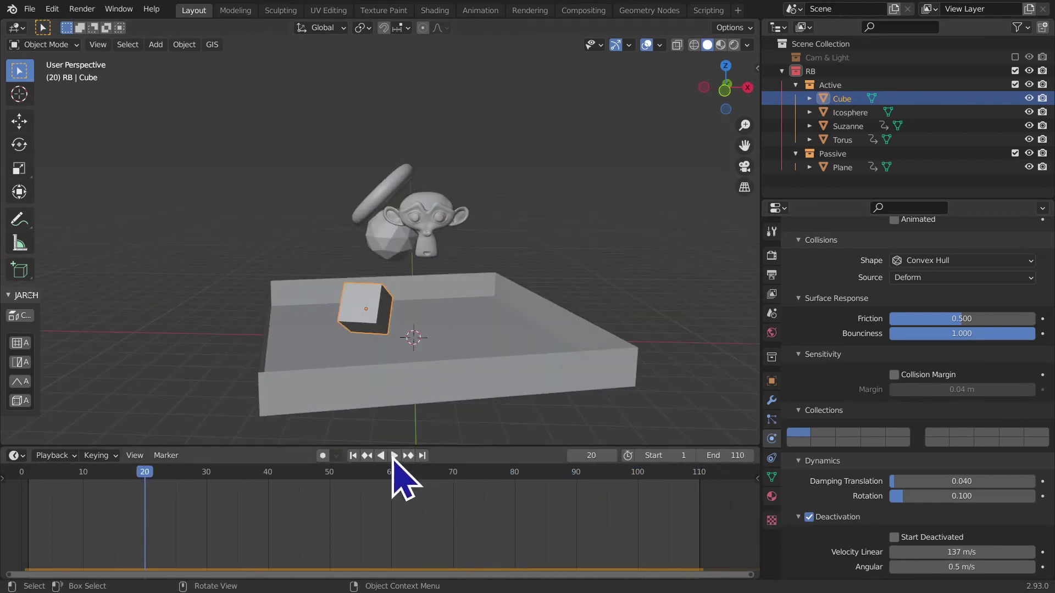
{"action": "left_click", "coordinate": [353, 456]}
{"action": "left_click", "coordinate": [393, 456]}
{"action": "mouse_move", "coordinate": [430, 412]}
{"action": "middle_mouse_down"}
{"action": "mouse_move", "coordinate": [306, 401]}
{"action": "mouse_move", "coordinate": [323, 401]}
{"action": "middle_mouse_up"}
{"action": "mouse_move", "coordinate": [628, 483]}
{"action": "middle_mouse_down"}
{"action": "mouse_move", "coordinate": [558, 440]}
{"action": "mouse_move", "coordinate": [660, 462]}
{"action": "mouse_move", "coordinate": [438, 462]}
{"action": "middle_mouse_up"}
{"action": "key", "text": "space"}
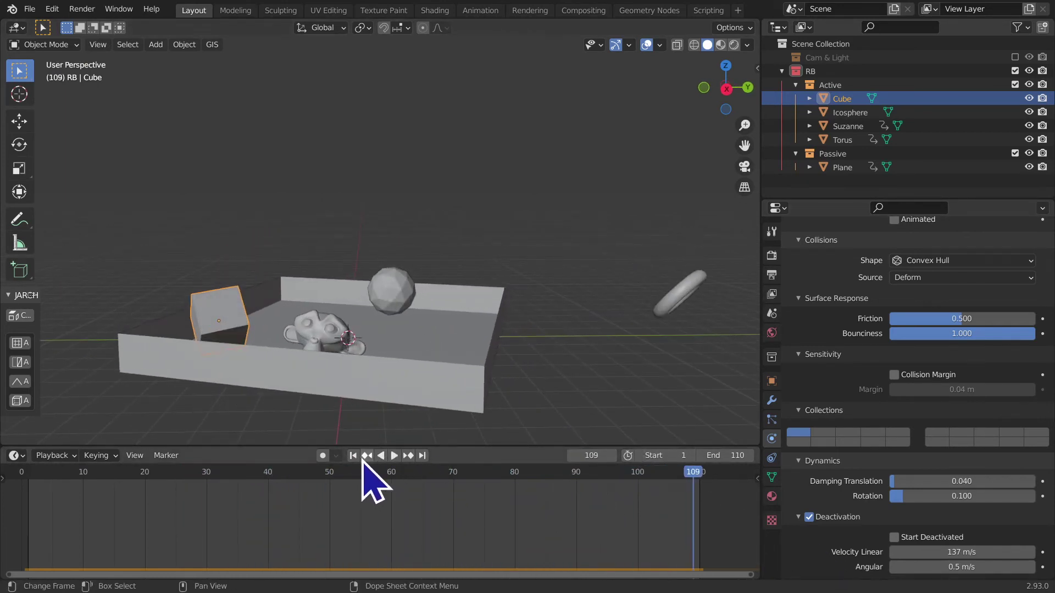
{"action": "left_click", "coordinate": [353, 455]}
Step: Raise the Cube's angular velocity threshold and replay the fall from frame 1
{"action": "left_click_drag", "start_coordinate": [940, 567], "coordinate": [987, 566]}
{"action": "key", "text": "space"}
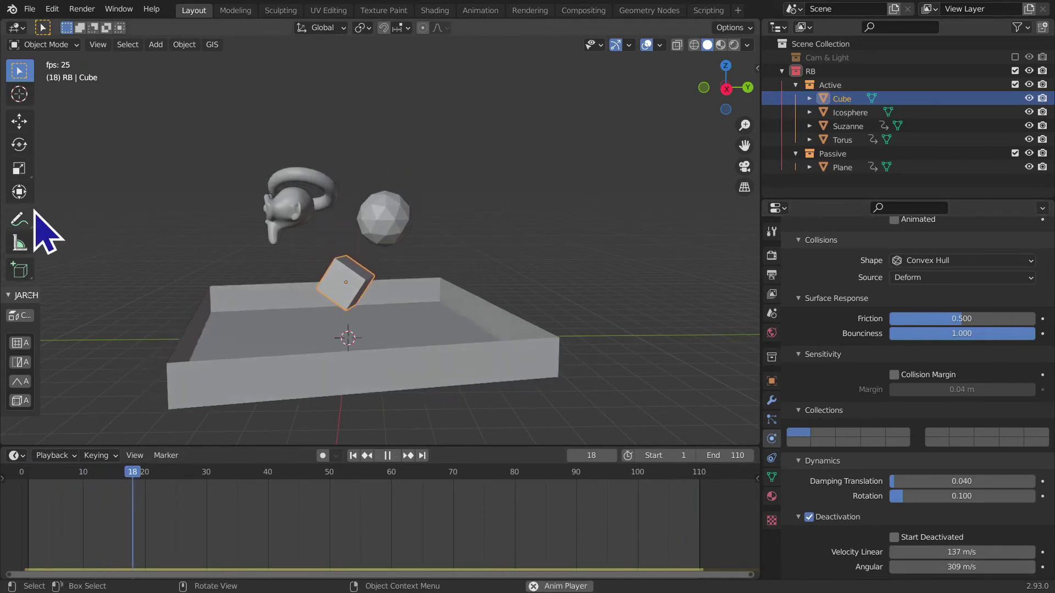
{"action": "mouse_move", "coordinate": [334, 243]}
{"action": "middle_mouse_down"}
{"action": "mouse_move", "coordinate": [678, 442]}
{"action": "mouse_move", "coordinate": [372, 361]}
{"action": "mouse_move", "coordinate": [130, 315]}
{"action": "mouse_move", "coordinate": [523, 353]}
{"action": "mouse_move", "coordinate": [502, 405]}
{"action": "middle_mouse_up"}
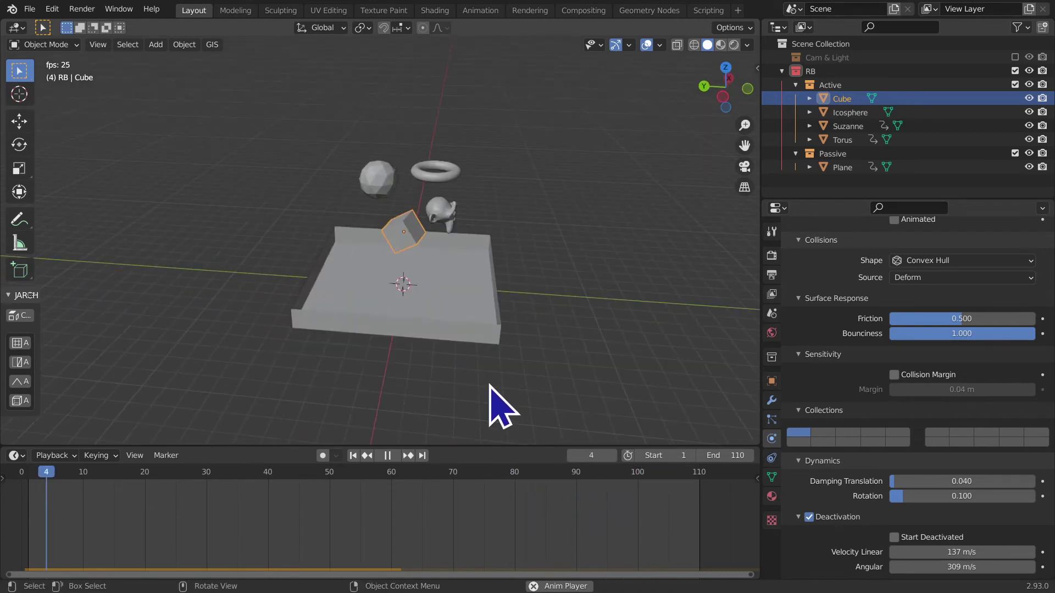
{"action": "key", "text": "space"}
{"action": "left_click", "coordinate": [354, 455]}
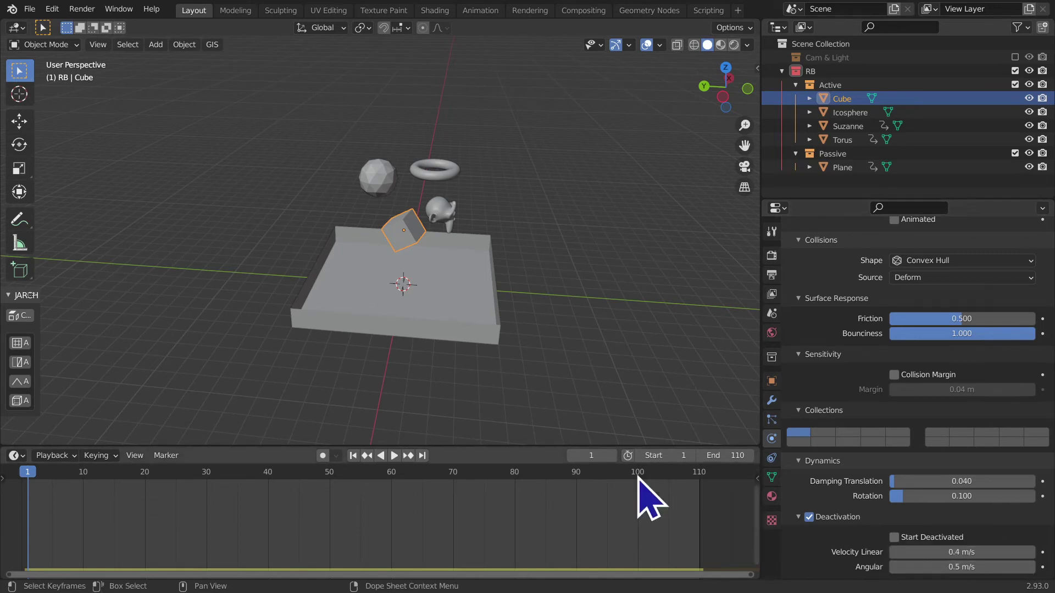
{"action": "mouse_move", "coordinate": [480, 321]}
{"action": "middle_mouse_down"}
{"action": "mouse_move", "coordinate": [354, 329]}
{"action": "mouse_move", "coordinate": [484, 342]}
{"action": "mouse_move", "coordinate": [472, 330]}
{"action": "mouse_move", "coordinate": [558, 287]}
{"action": "mouse_move", "coordinate": [527, 247]}
{"action": "middle_mouse_up"}
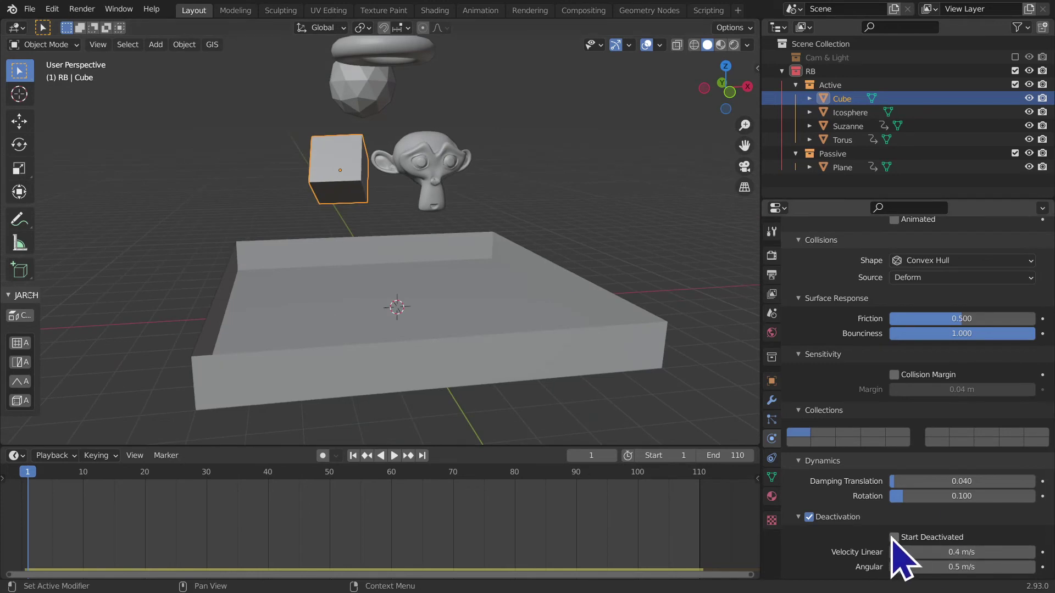
Step: Replay the objects falling and rewind to frame 1
{"action": "key", "text": "space"}
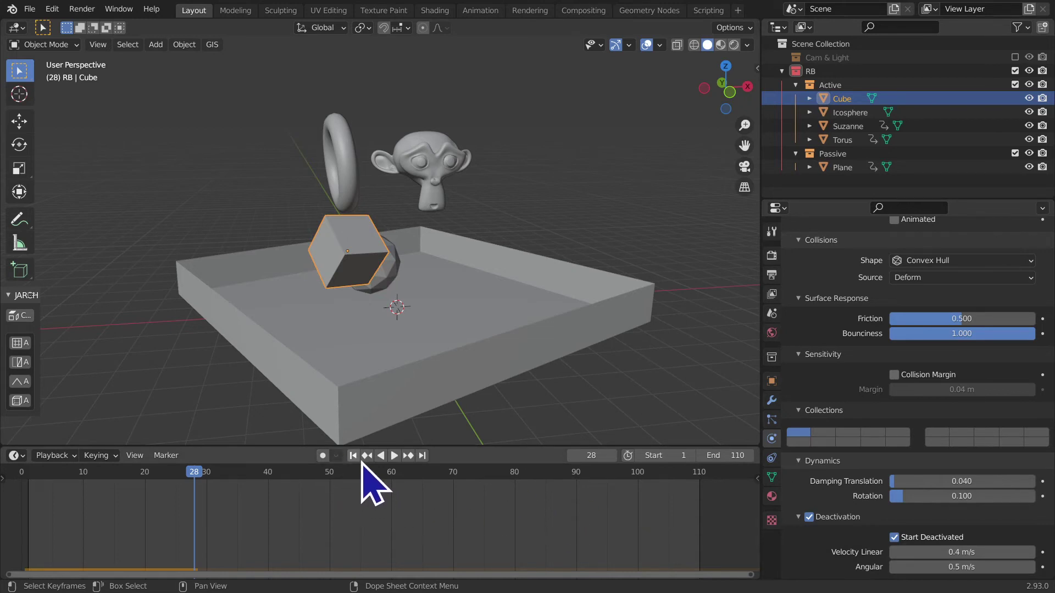
{"action": "key", "text": "shift+Left"}
{"action": "scroll", "coordinate": [489, 420], "scroll_direction": "up", "scroll_amount": 3}
{"action": "scroll", "coordinate": [509, 420], "scroll_direction": "up", "scroll_amount": 3}
Step: Deselect the cube and view the scene in Right Orthographic
{"action": "mouse_move", "coordinate": [509, 419]}
{"action": "middle_mouse_down"}
{"action": "mouse_move", "coordinate": [496, 301]}
{"action": "mouse_move", "coordinate": [471, 381]}
{"action": "middle_mouse_up"}
{"action": "scroll", "coordinate": [471, 381], "scroll_direction": "down", "scroll_amount": 4}
{"action": "middle_click_drag", "start_coordinate": [454, 341], "coordinate": [332, 251]}
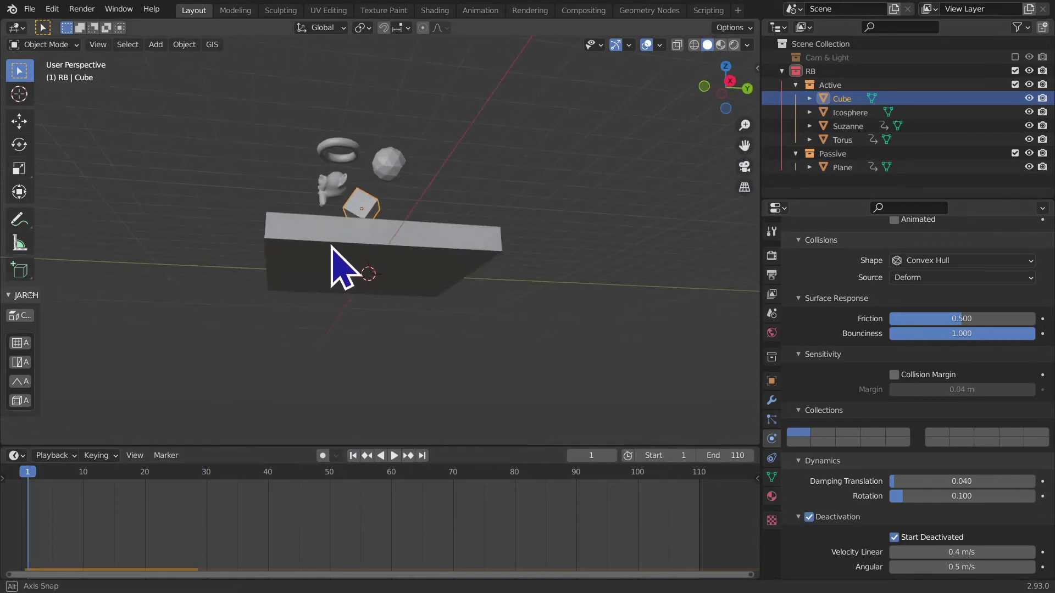
{"action": "left_click", "coordinate": [556, 176]}
{"action": "left_click", "coordinate": [724, 87]}
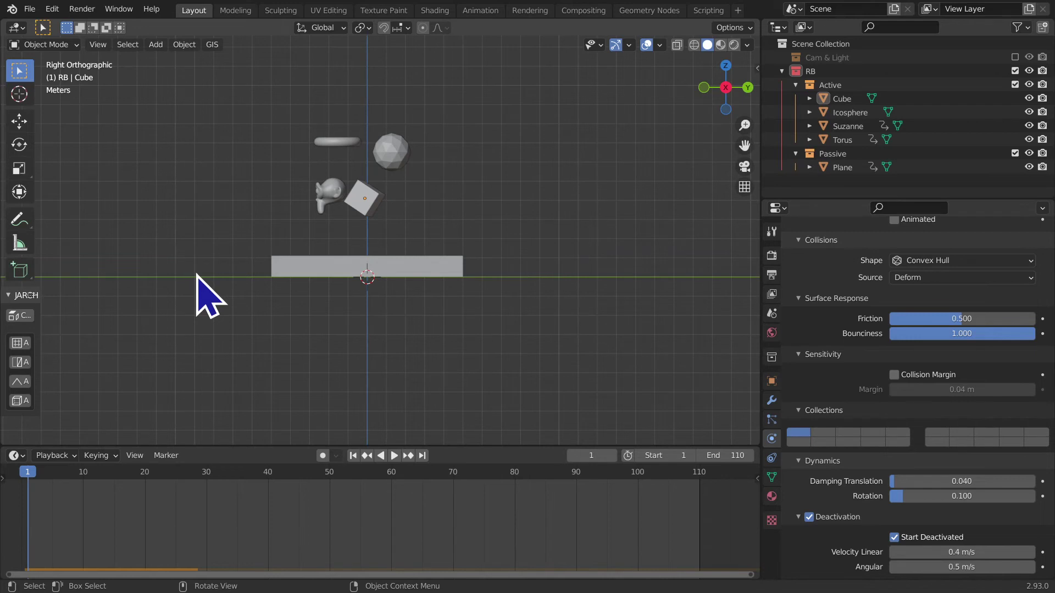
Step: Frame and select the cube, scrub through the first frames of its fall
{"action": "scroll", "coordinate": [482, 275], "scroll_direction": "up", "scroll_amount": 5}
{"action": "scroll", "coordinate": [519, 341], "scroll_direction": "down", "scroll_amount": 2}
{"action": "scroll", "coordinate": [520, 335], "scroll_direction": "down", "scroll_amount": 1}
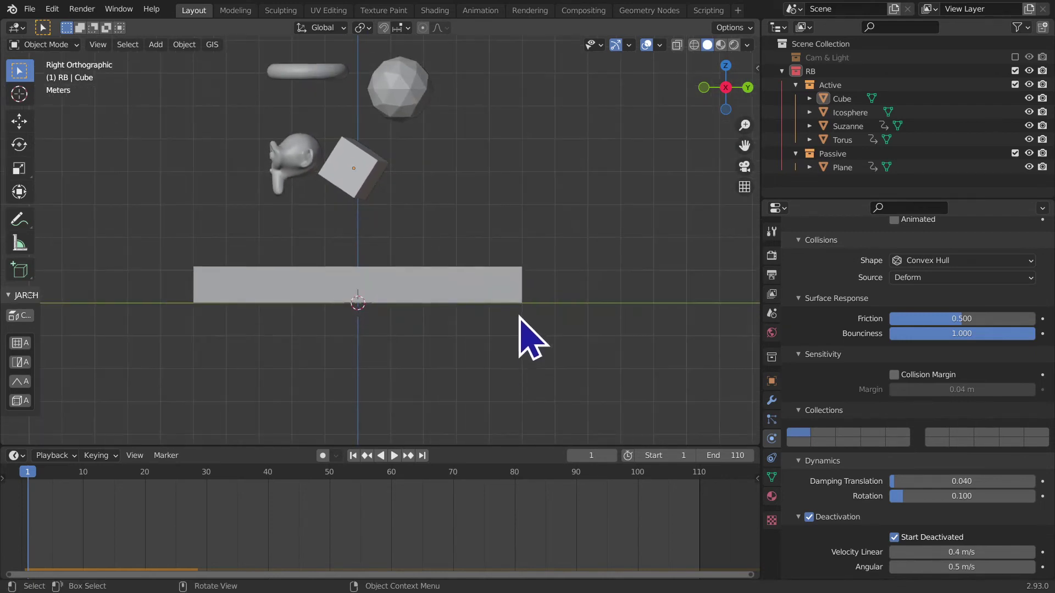
{"action": "scroll", "coordinate": [373, 281], "scroll_direction": "up", "scroll_amount": 3}
{"action": "middle_click_drag", "start_coordinate": [374, 280], "coordinate": [392, 300], "text": "shift"}
{"action": "left_click", "coordinate": [385, 145]}
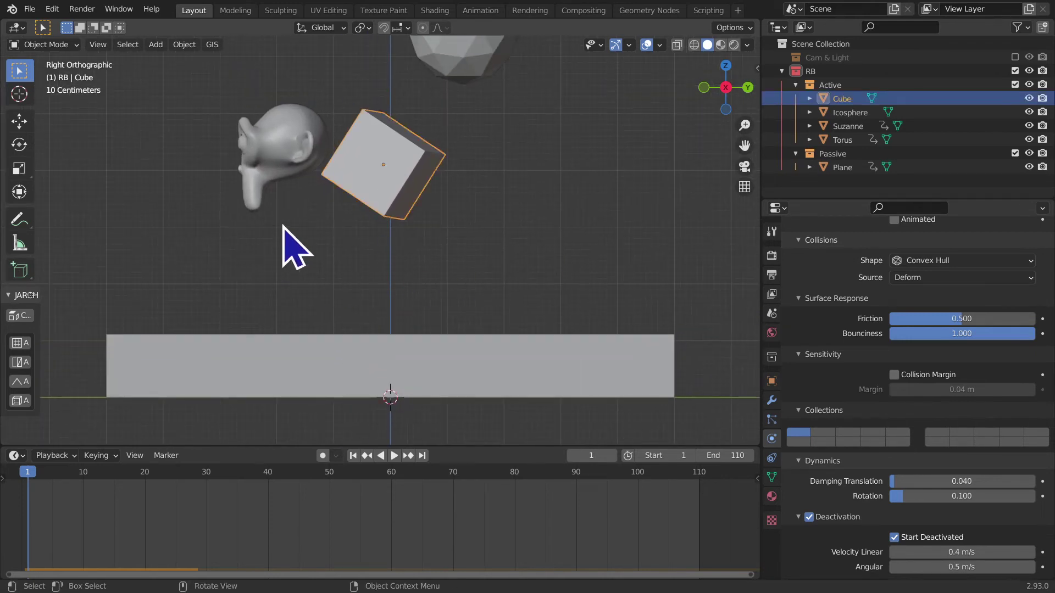
{"action": "mouse_move", "coordinate": [33, 476]}
{"action": "left_mouse_down"}
{"action": "mouse_move", "coordinate": [104, 480]}
{"action": "mouse_move", "coordinate": [176, 501]}
{"action": "mouse_move", "coordinate": [87, 510]}
{"action": "mouse_move", "coordinate": [394, 523]}
{"action": "mouse_move", "coordinate": [159, 506]}
{"action": "mouse_move", "coordinate": [276, 523]}
{"action": "left_mouse_up"}
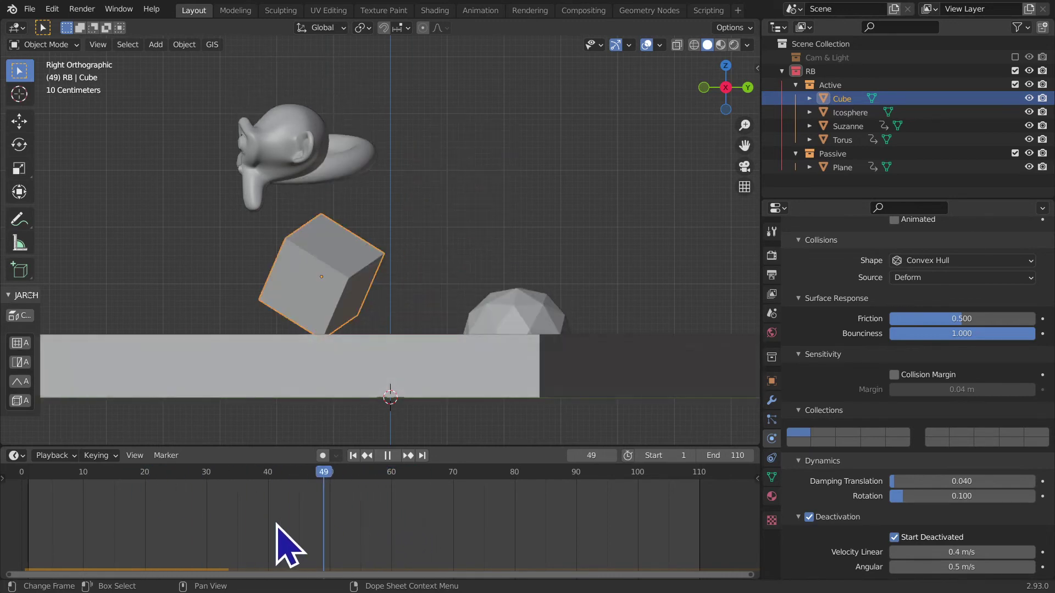
{"action": "key", "text": "Escape"}
Step: Play the cube's drop and hold at frame 20 to inspect its impact
{"action": "left_click", "coordinate": [329, 157]}
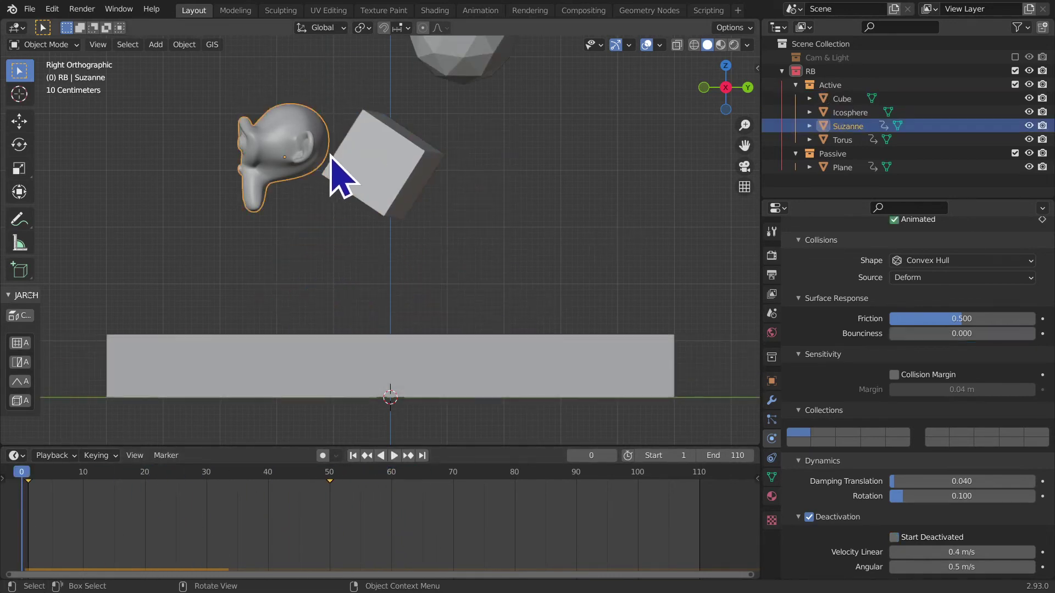
{"action": "left_click", "coordinate": [396, 207]}
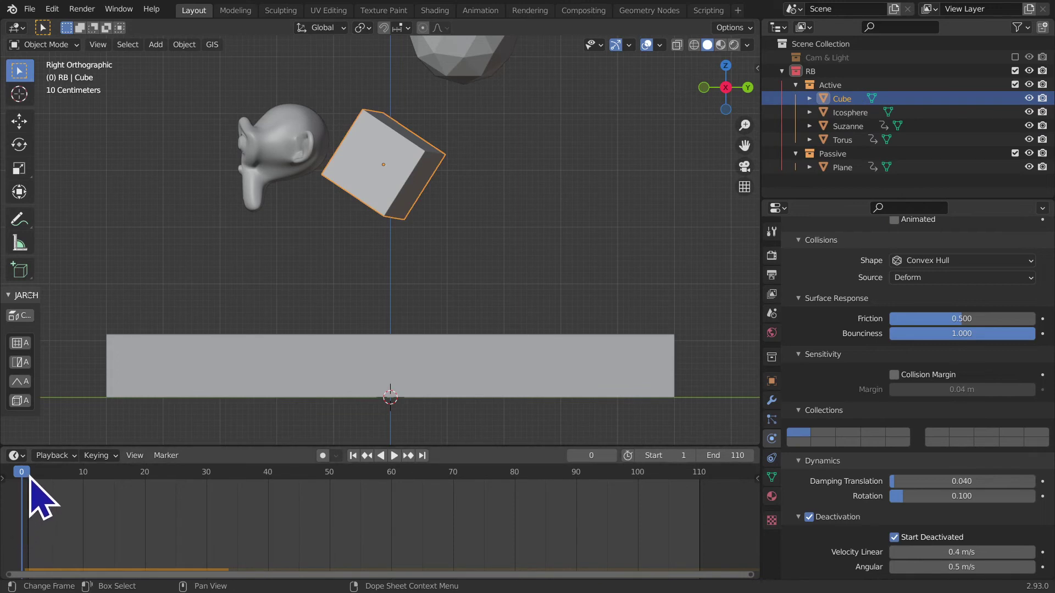
{"action": "key", "text": "space"}
{"action": "mouse_move", "coordinate": [57, 494]}
{"action": "left_mouse_down"}
{"action": "mouse_move", "coordinate": [201, 516]}
{"action": "mouse_move", "coordinate": [126, 495]}
{"action": "mouse_move", "coordinate": [146, 492]}
{"action": "left_mouse_up"}
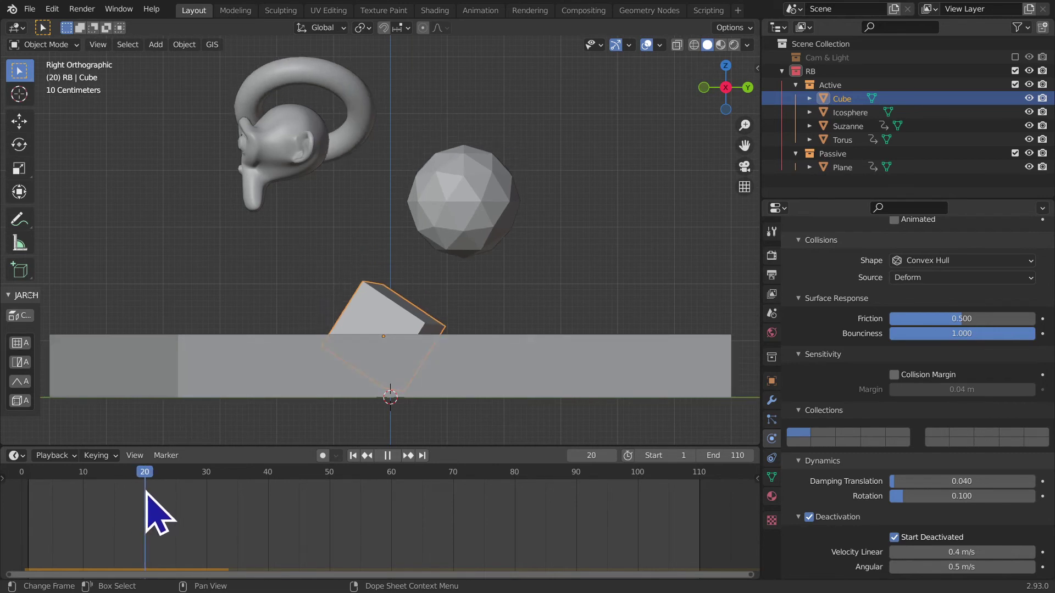
{"action": "left_click_drag", "start_coordinate": [146, 492], "coordinate": [146, 493]}
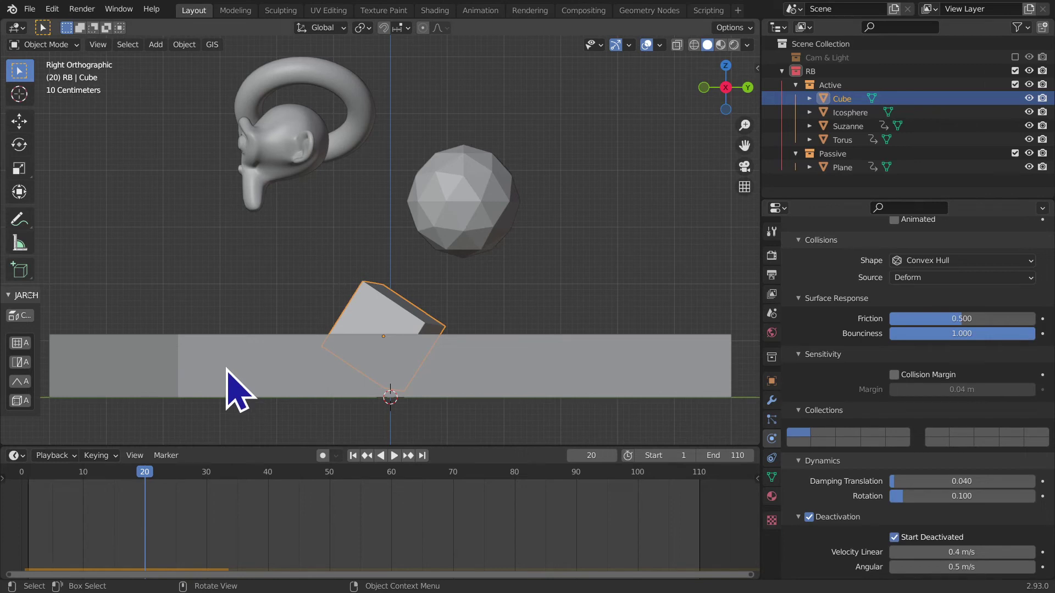
{"action": "mouse_move", "coordinate": [577, 446]}
{"action": "middle_mouse_down"}
{"action": "mouse_move", "coordinate": [382, 321]}
{"action": "mouse_move", "coordinate": [464, 347]}
{"action": "mouse_move", "coordinate": [417, 330]}
{"action": "mouse_move", "coordinate": [264, 323]}
{"action": "middle_mouse_up"}
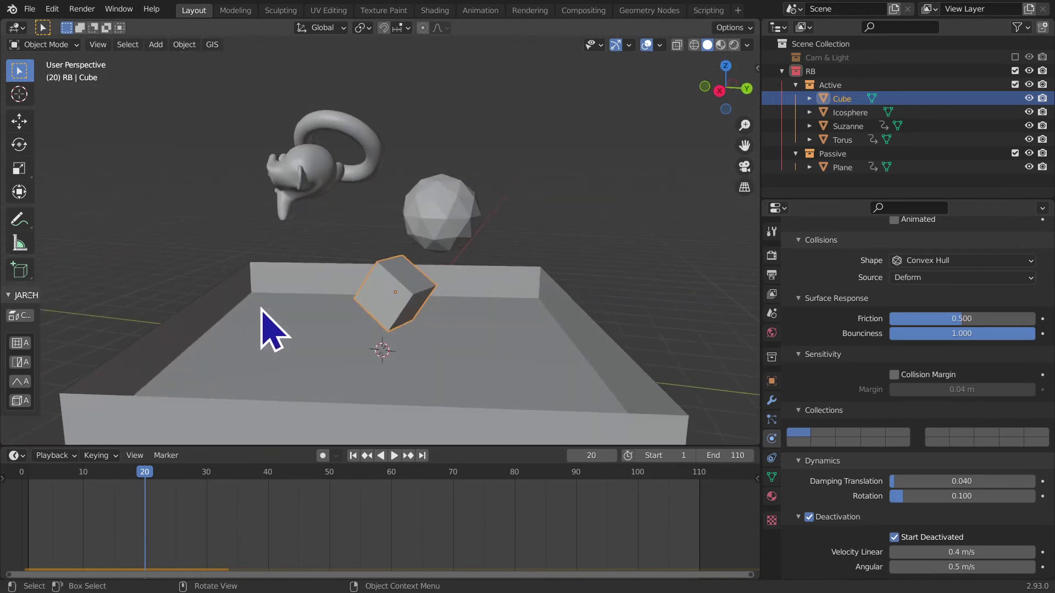
Step: Replay the drop from the side view, rewind to frame 1, and return to perspective
{"action": "left_click", "coordinate": [725, 89]}
{"action": "mouse_move", "coordinate": [137, 471]}
{"action": "left_mouse_down"}
{"action": "mouse_move", "coordinate": [331, 471]}
{"action": "mouse_move", "coordinate": [122, 487]}
{"action": "mouse_move", "coordinate": [565, 472]}
{"action": "left_mouse_up"}
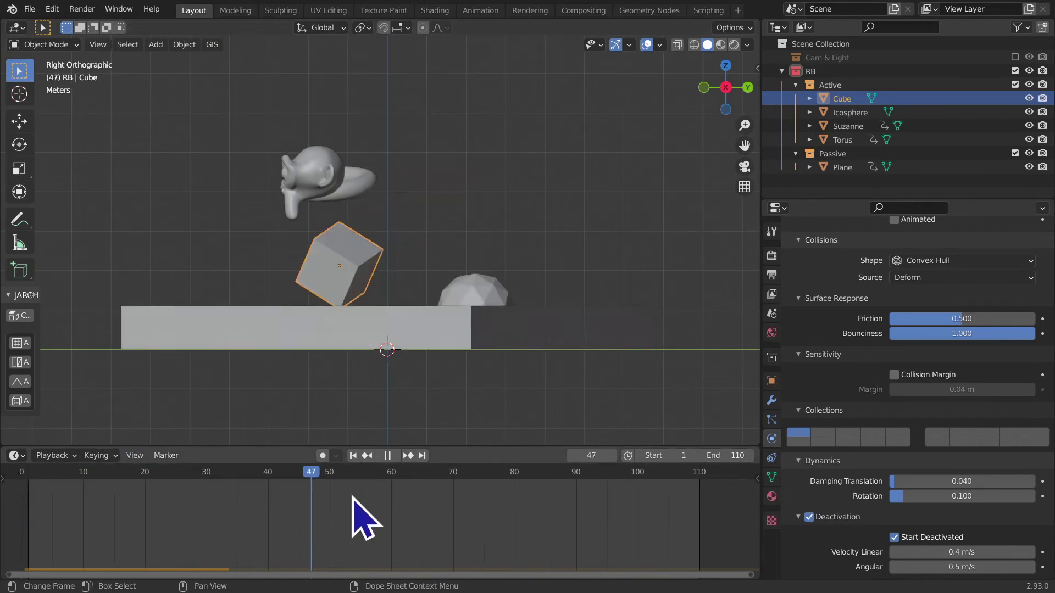
{"action": "key", "text": "space"}
{"action": "left_click", "coordinate": [353, 456]}
{"action": "key", "text": "space"}
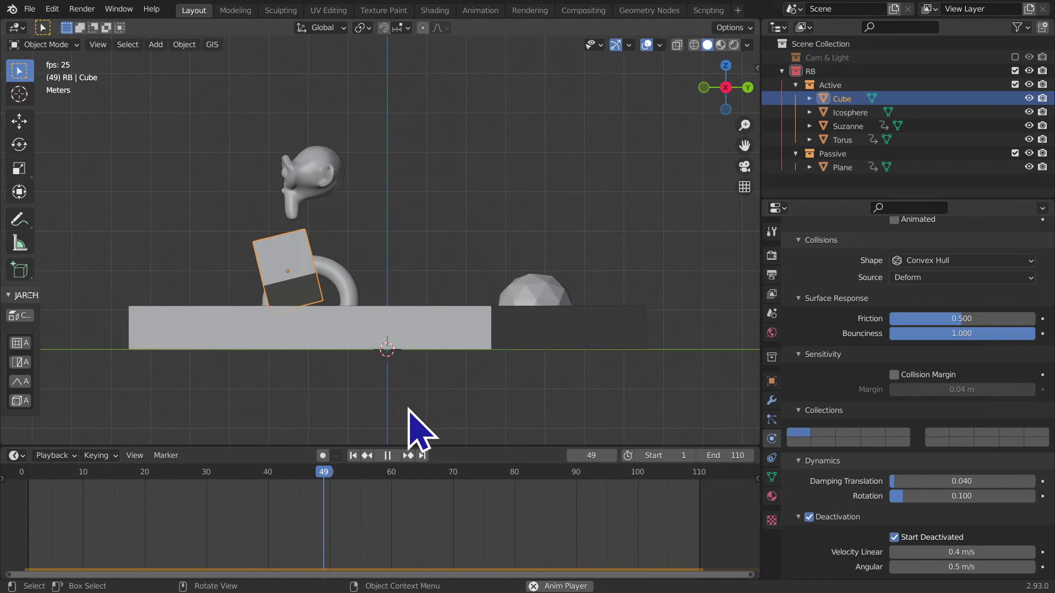
{"action": "left_click", "coordinate": [394, 455]}
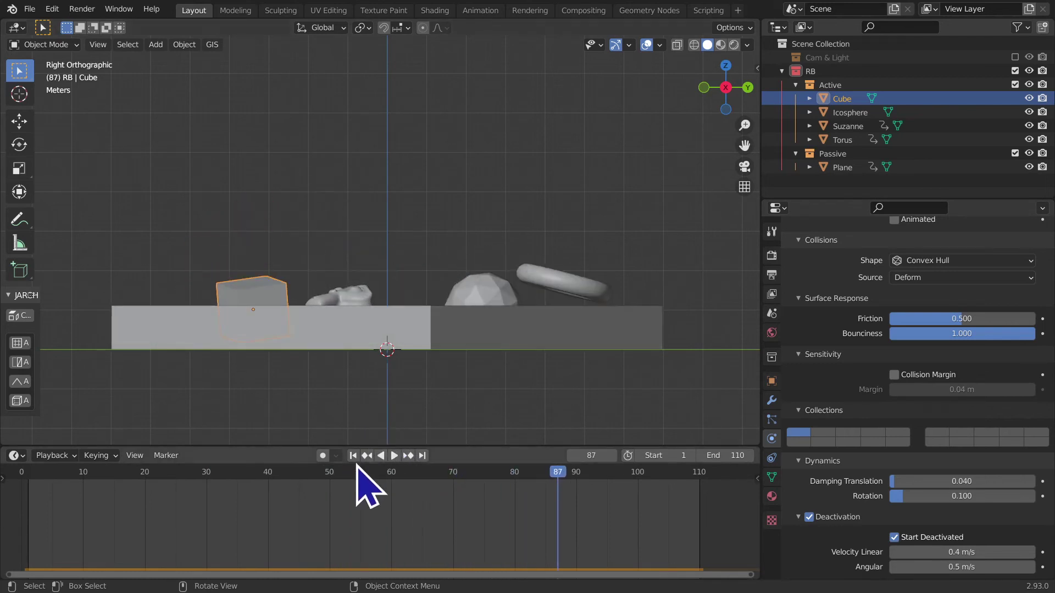
{"action": "left_click", "coordinate": [353, 456]}
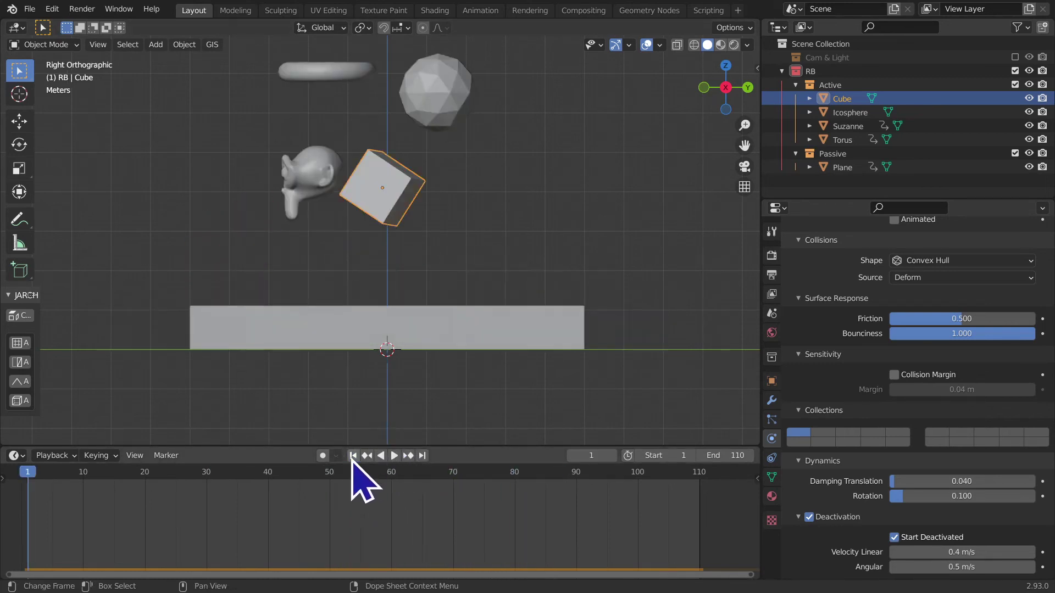
{"action": "mouse_move", "coordinate": [610, 385]}
{"action": "middle_mouse_down"}
{"action": "mouse_move", "coordinate": [454, 324]}
{"action": "mouse_move", "coordinate": [365, 330]}
{"action": "mouse_move", "coordinate": [442, 327]}
{"action": "middle_mouse_up"}
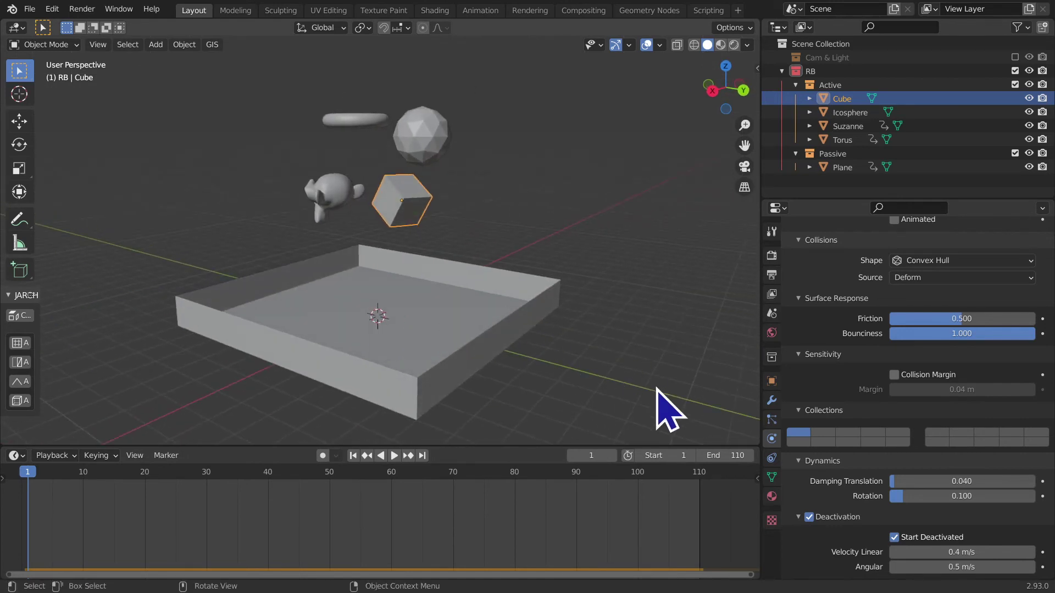
Step: Show the Rigid Body World panel in Scene properties, collapsing the Units and Scene panels
{"action": "left_click", "coordinate": [768, 321]}
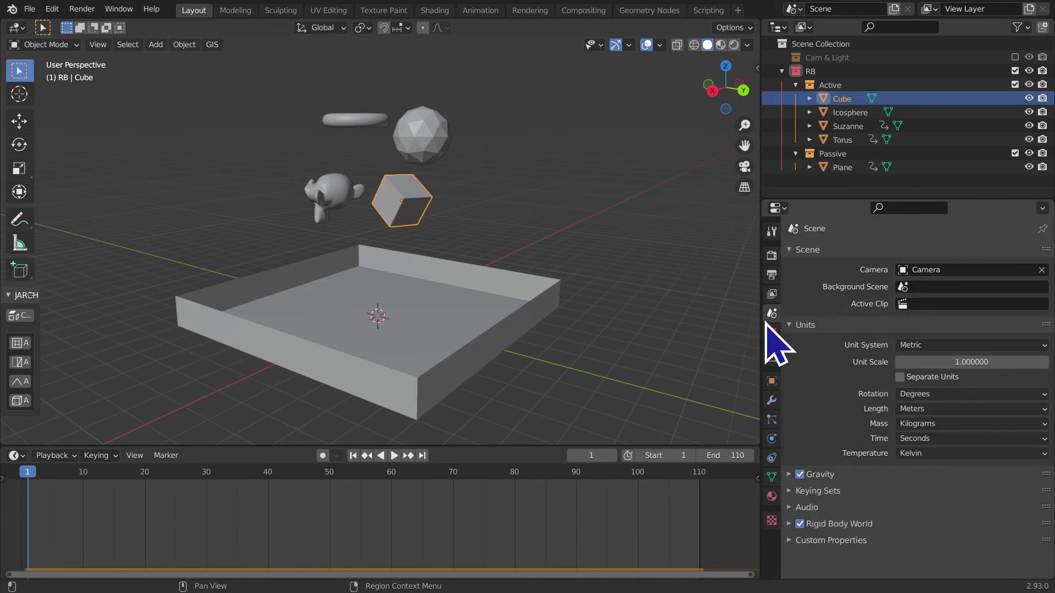
{"action": "left_click", "coordinate": [809, 324]}
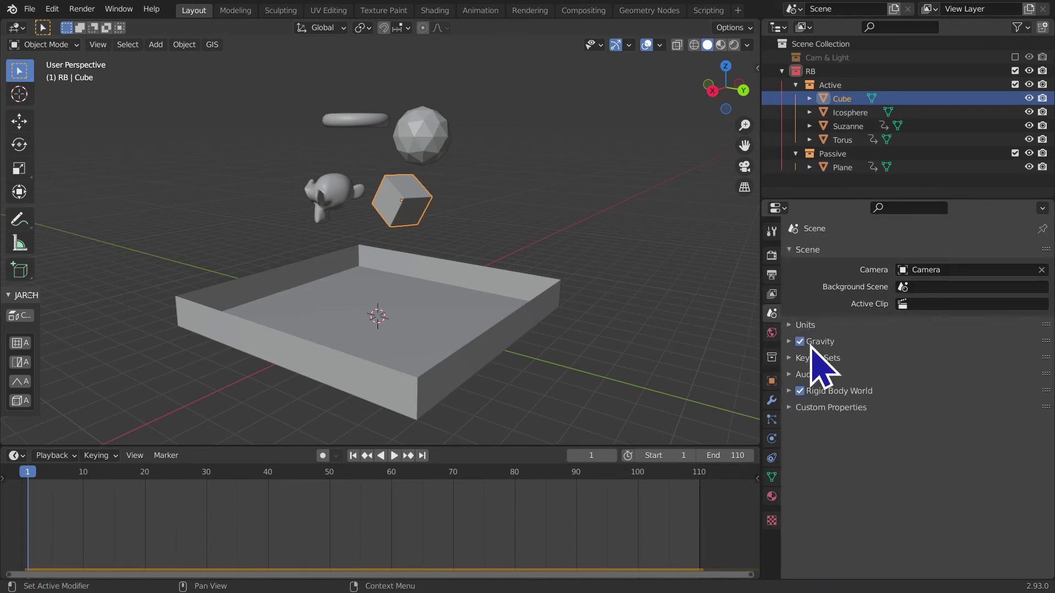
{"action": "left_click", "coordinate": [808, 252]}
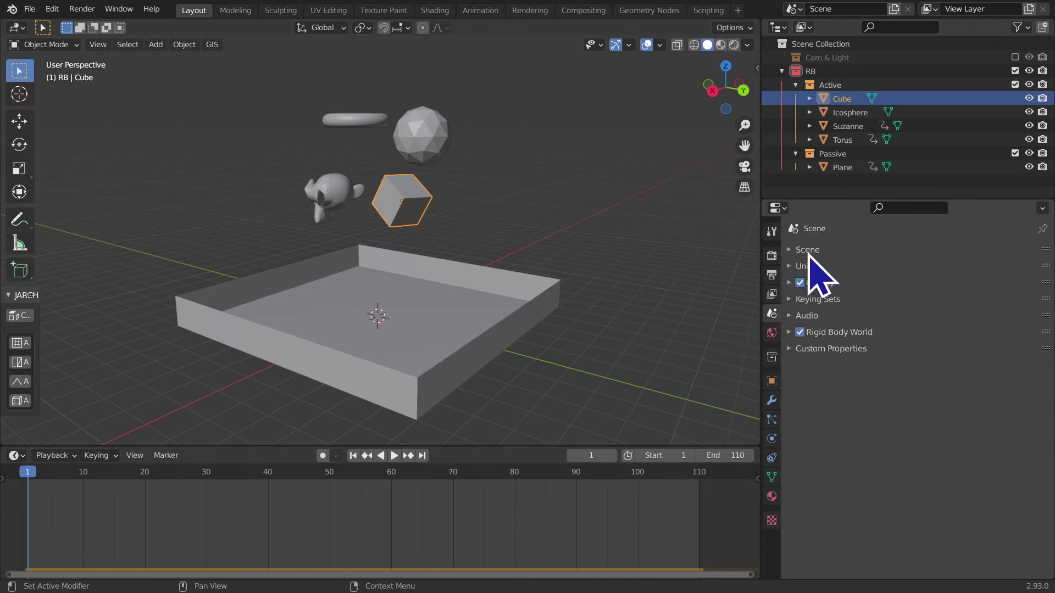
{"action": "left_click", "coordinate": [823, 334]}
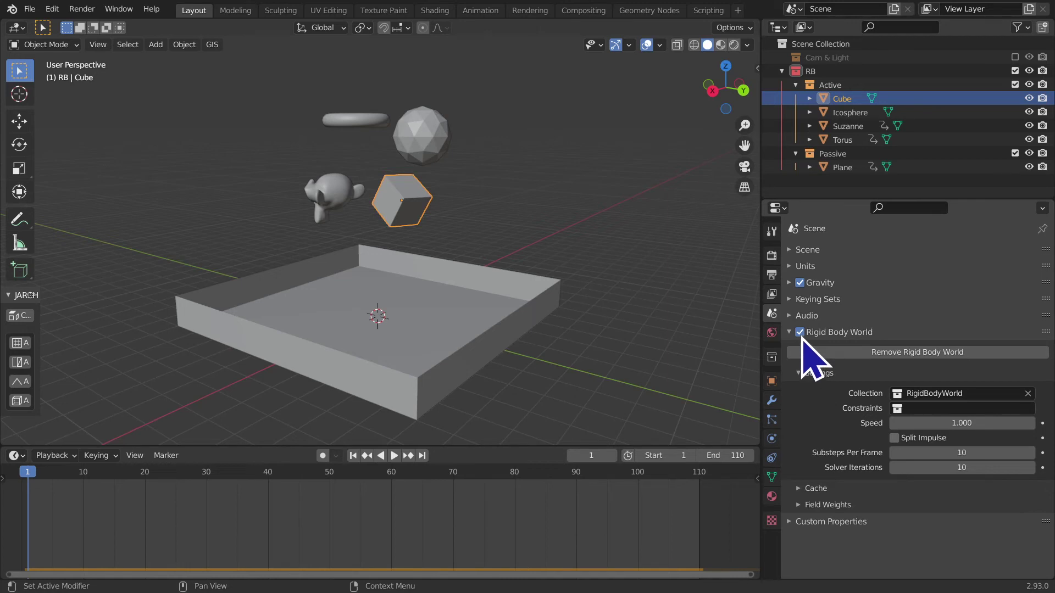
{"action": "left_click", "coordinate": [855, 339]}
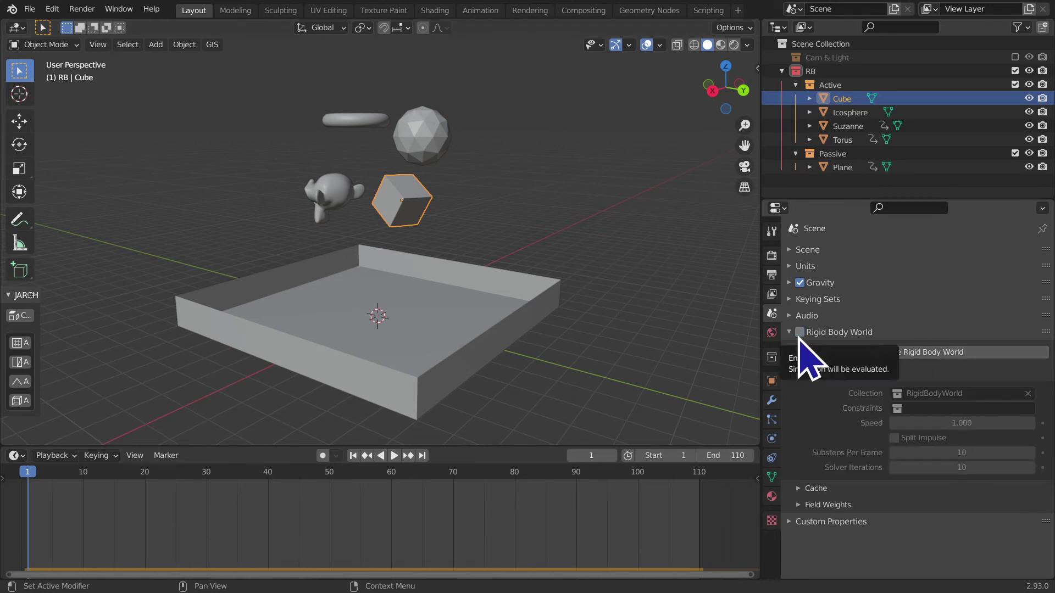
Step: Disable Rigid Body World and play the animation to confirm the objects stay put
{"action": "left_click", "coordinate": [799, 332]}
{"action": "key", "text": "space"}
{"action": "mouse_move", "coordinate": [280, 296]}
{"action": "middle_mouse_down"}
{"action": "mouse_move", "coordinate": [464, 311]}
{"action": "mouse_move", "coordinate": [537, 369]}
{"action": "mouse_move", "coordinate": [522, 357]}
{"action": "middle_mouse_up"}
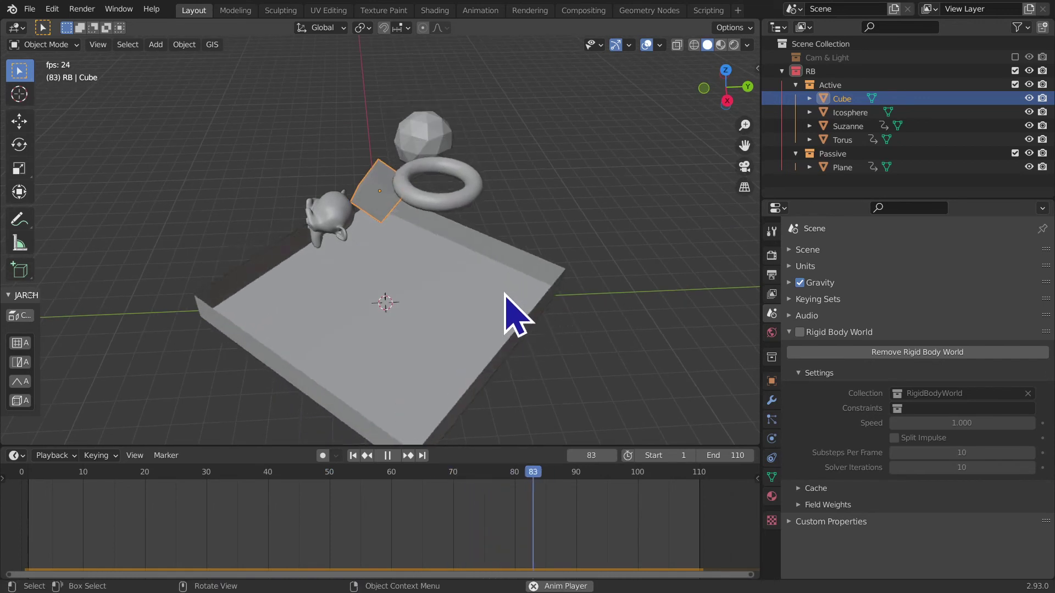
{"action": "mouse_move", "coordinate": [434, 353]}
{"action": "middle_mouse_down"}
{"action": "mouse_move", "coordinate": [462, 306]}
{"action": "mouse_move", "coordinate": [363, 267]}
{"action": "middle_mouse_up"}
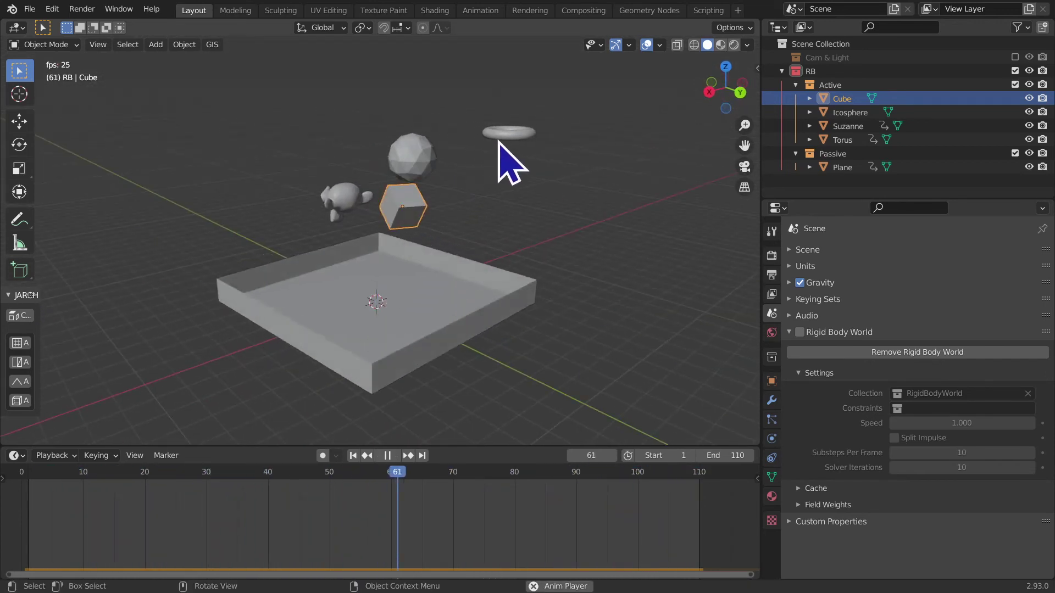
{"action": "key", "text": "space"}
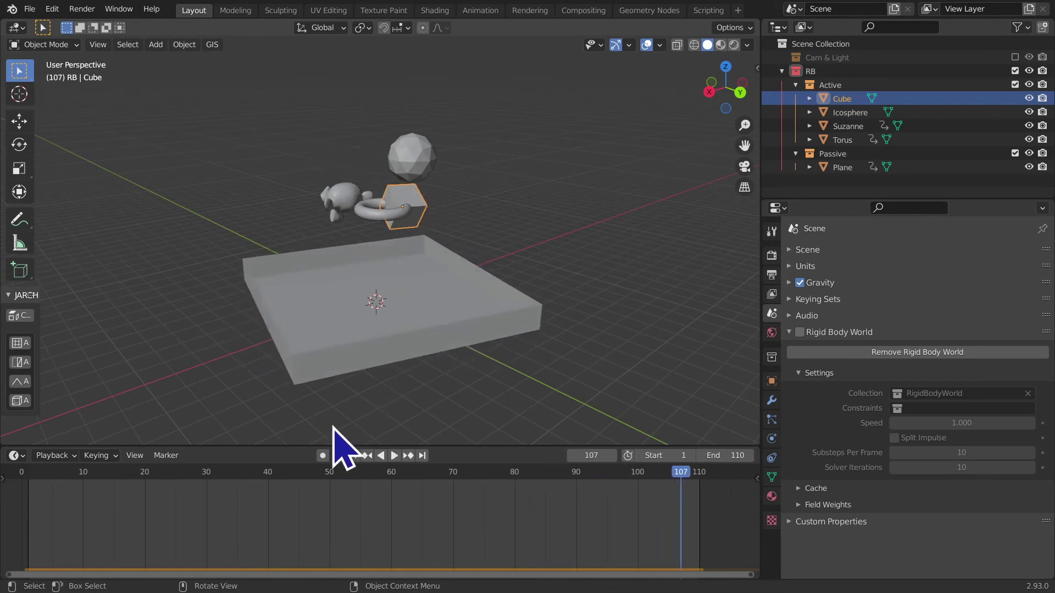
{"action": "left_click", "coordinate": [352, 456]}
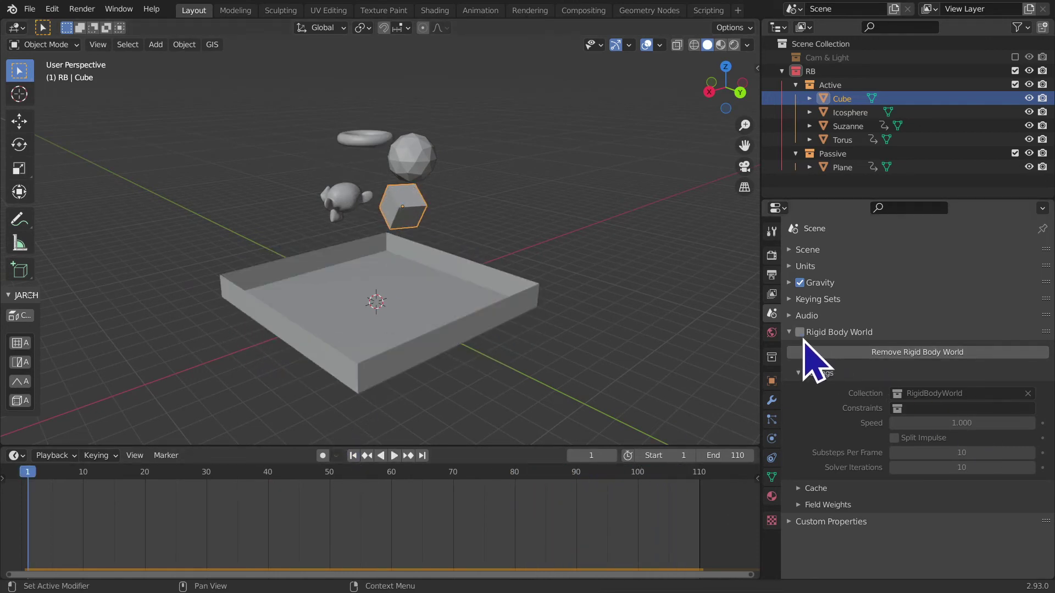
Step: Re-enable Rigid Body World, play to see the objects fall, and return to frame 1
{"action": "left_click", "coordinate": [800, 332]}
{"action": "key", "text": "space"}
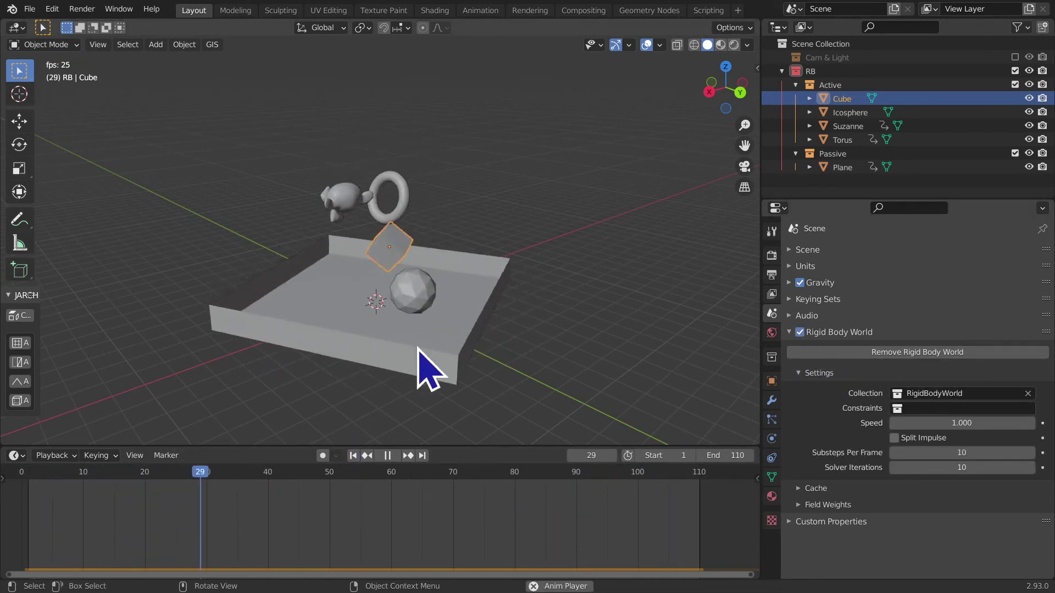
{"action": "key", "text": "space"}
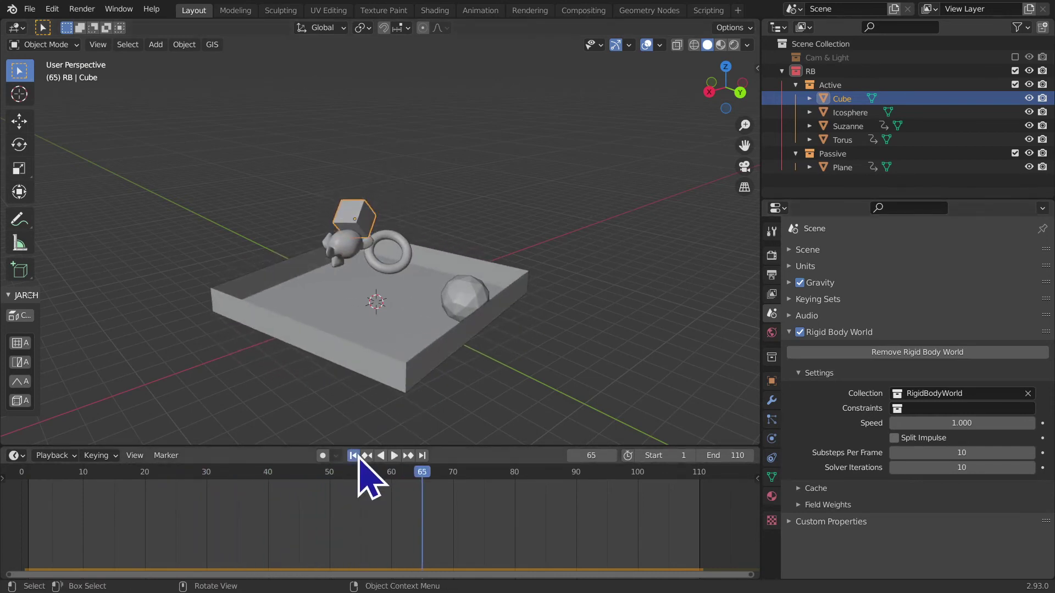
{"action": "left_click", "coordinate": [356, 456]}
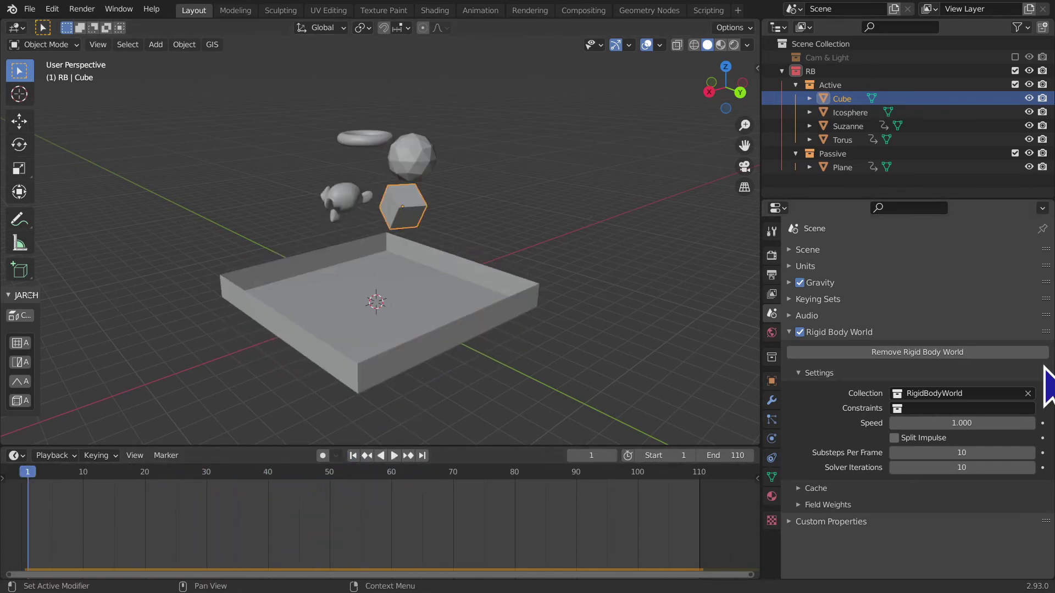
Step: Remove the Rigid Body World, test playback, then undo back to the disabled world
{"action": "left_click", "coordinate": [989, 352]}
{"action": "key", "text": "space"}
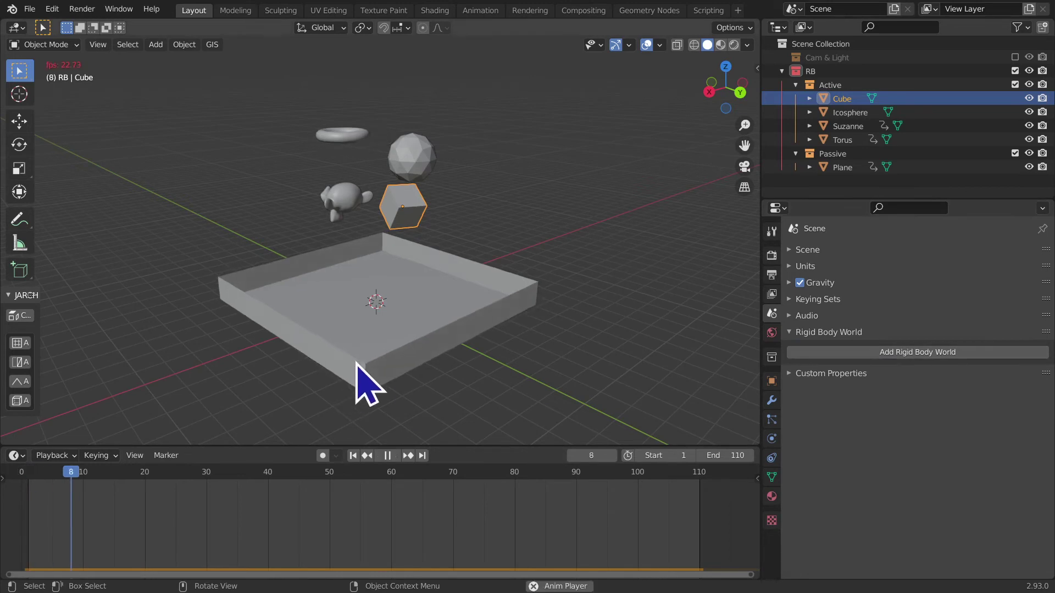
{"action": "key", "text": "space"}
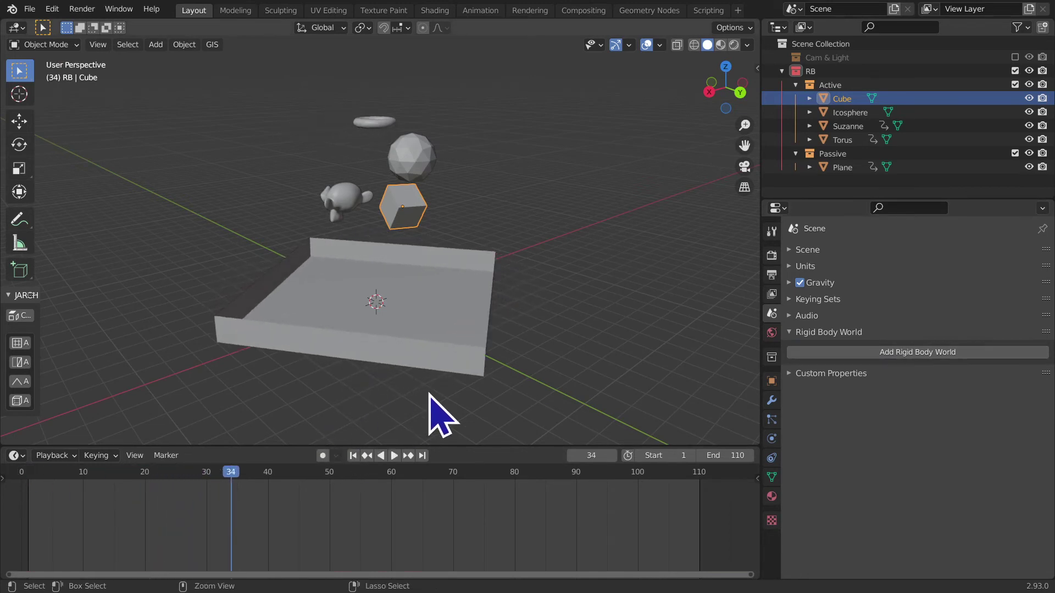
{"action": "key", "text": "ctrl+z"}
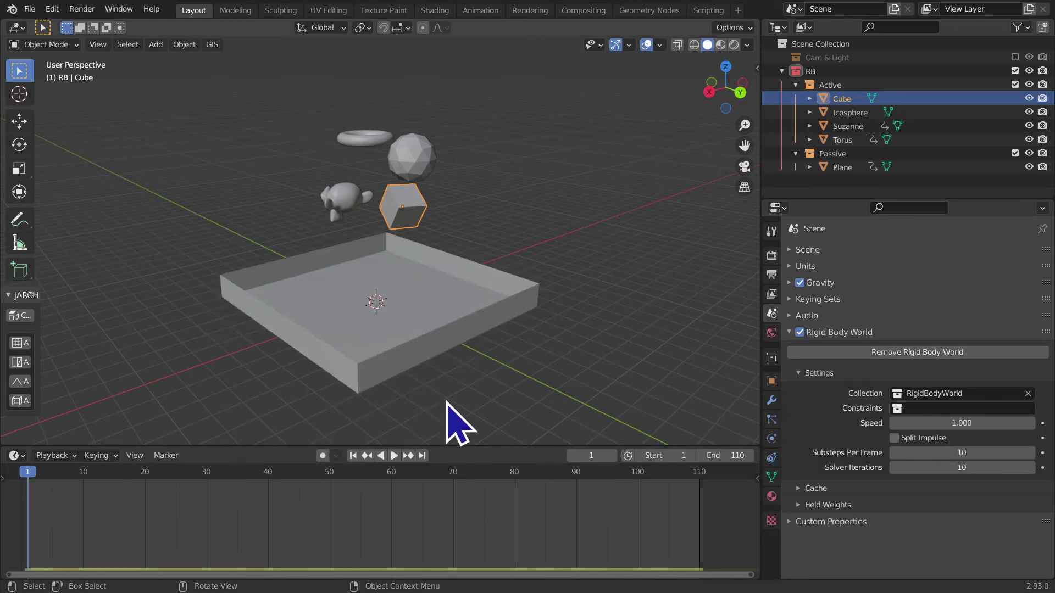
{"action": "key", "text": "ctrl+z"}
Step: Enable Rigid Body World again, replay the fall, and reset to frame 1
{"action": "left_click", "coordinate": [799, 332]}
{"action": "key", "text": "space"}
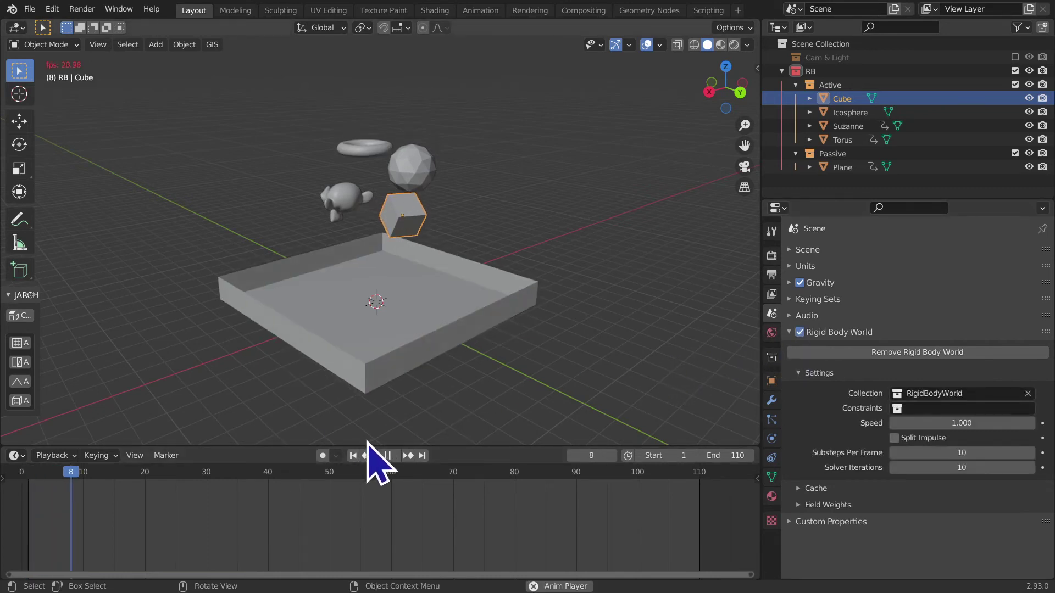
{"action": "key", "text": "space"}
{"action": "left_click", "coordinate": [353, 456]}
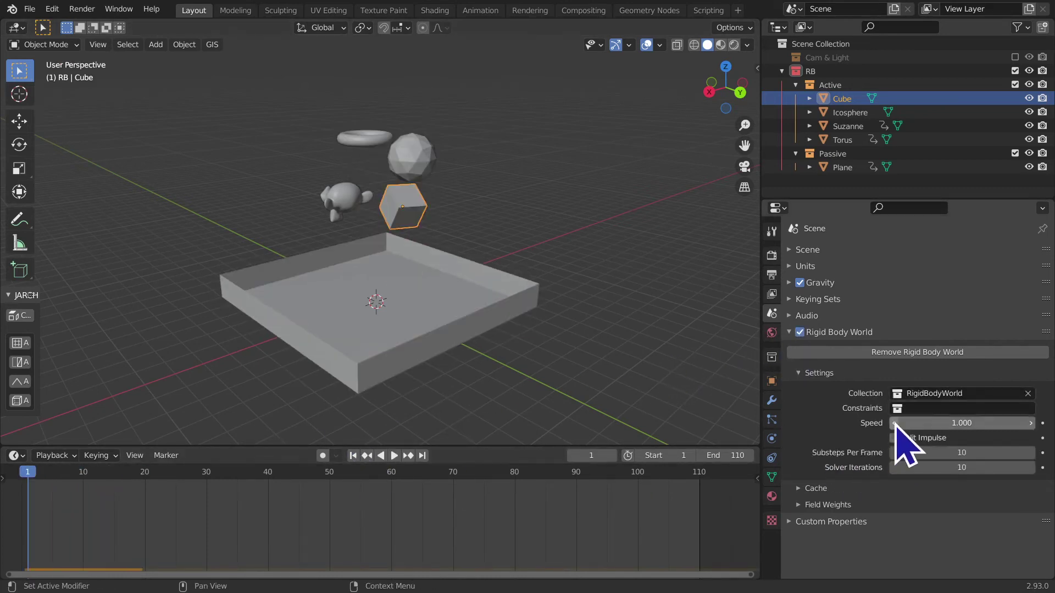
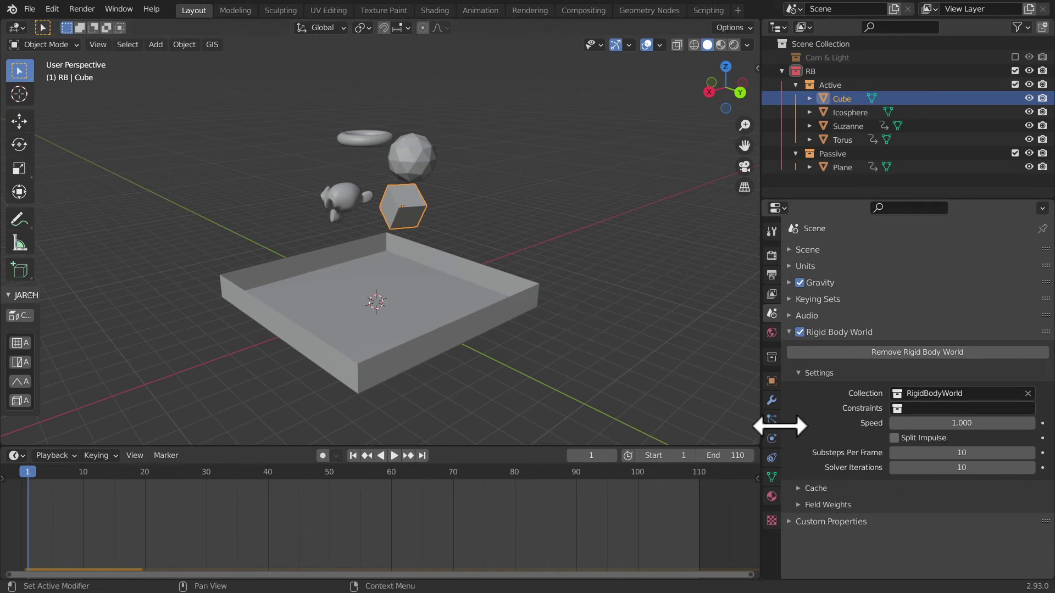
Step: Inspect the cube's rigid body settings and the world's constraints collection list
{"action": "left_click", "coordinate": [773, 443]}
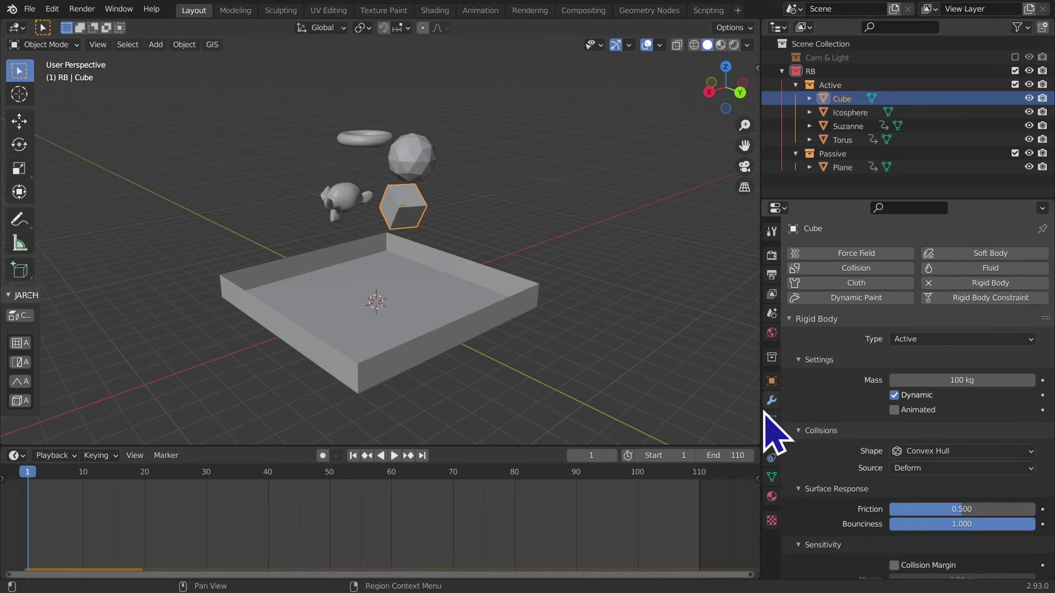
{"action": "left_click", "coordinate": [772, 314]}
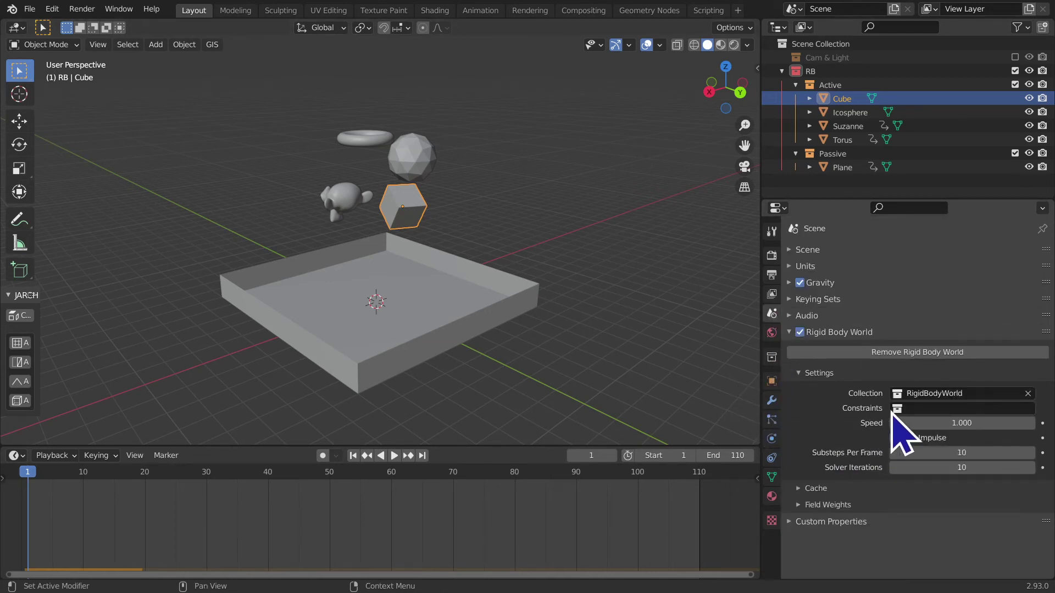
{"action": "left_click", "coordinate": [934, 410]}
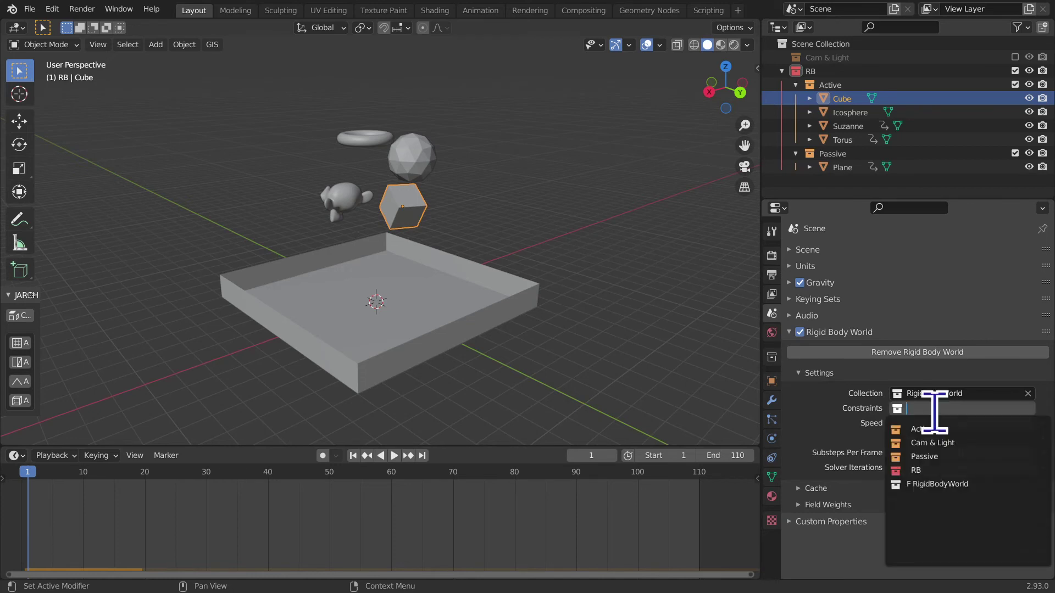
{"action": "left_click", "coordinate": [867, 411]}
{"action": "left_click", "coordinate": [897, 409]}
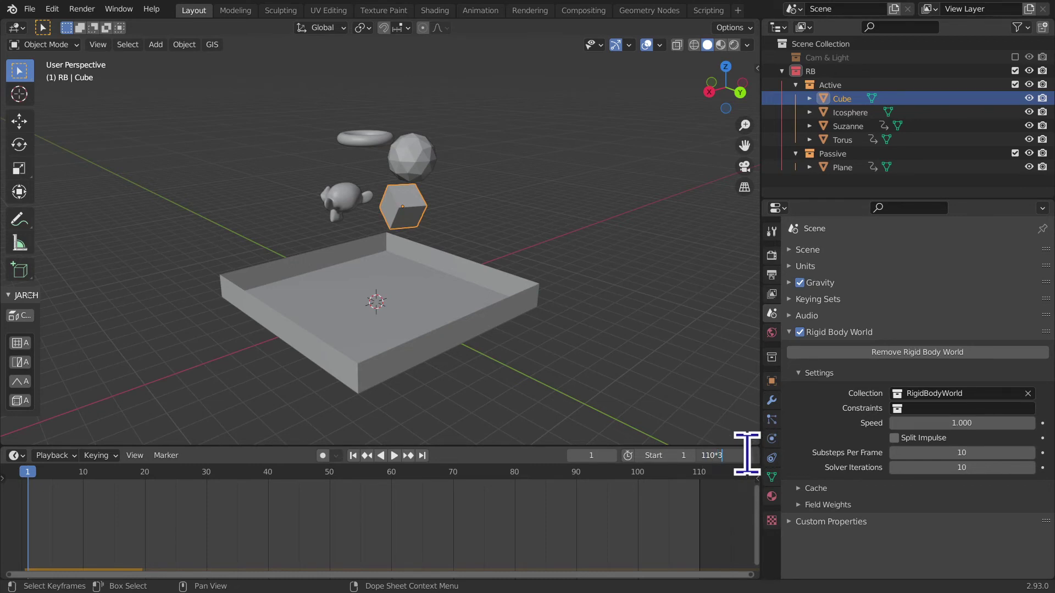
Step: Set the scene end frame to 220 and the rigid body world speed to 0.5
{"action": "key", "text": "Return"}
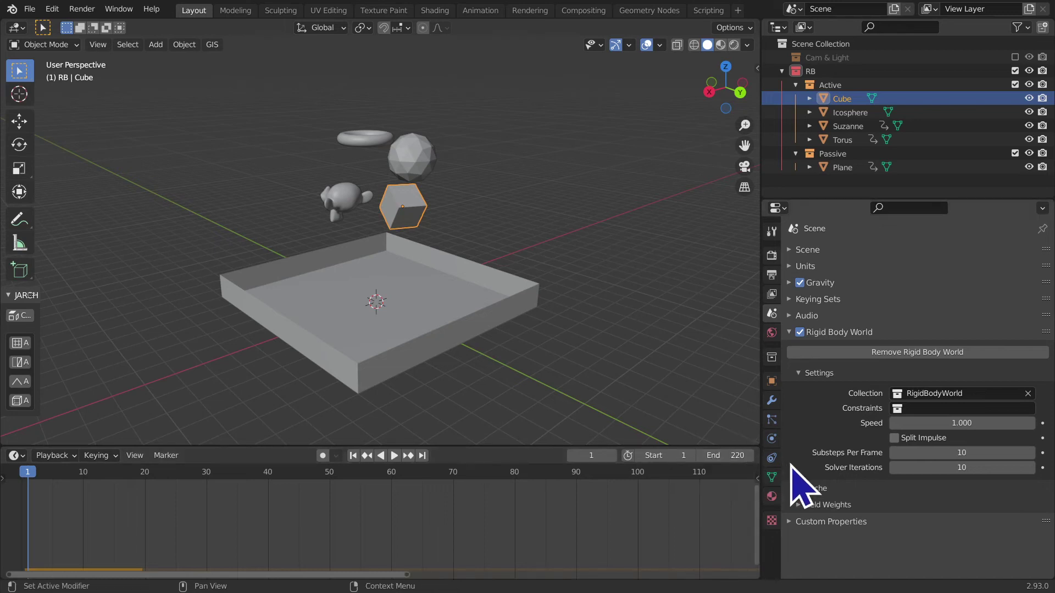
{"action": "left_click", "coordinate": [927, 423]}
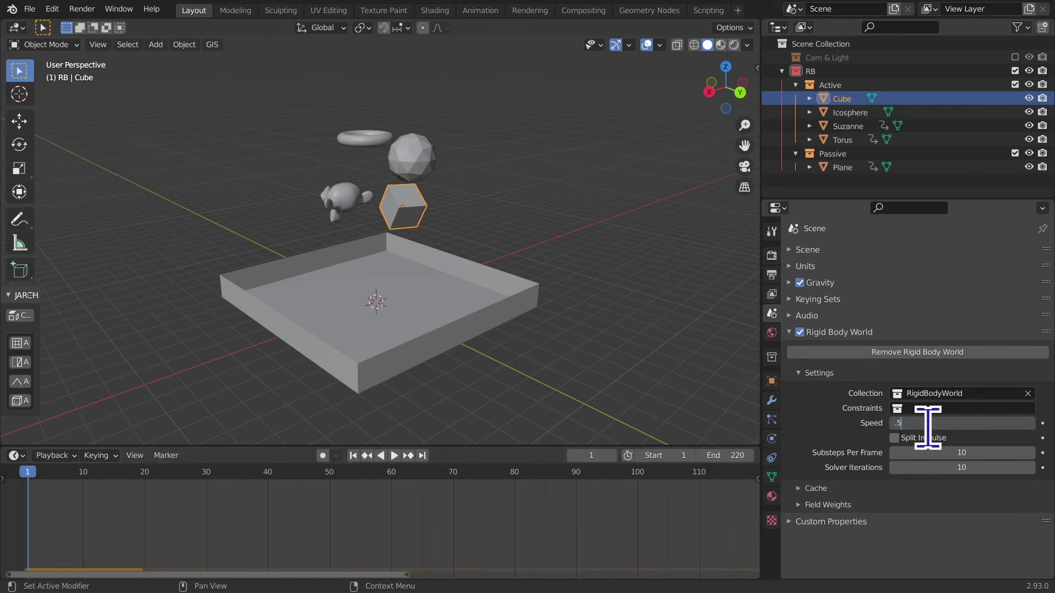
{"action": "key", "text": "Return"}
{"action": "scroll", "coordinate": [495, 353], "scroll_direction": "down", "scroll_amount": 2}
{"action": "scroll", "coordinate": [443, 354], "scroll_direction": "down", "scroll_amount": 2}
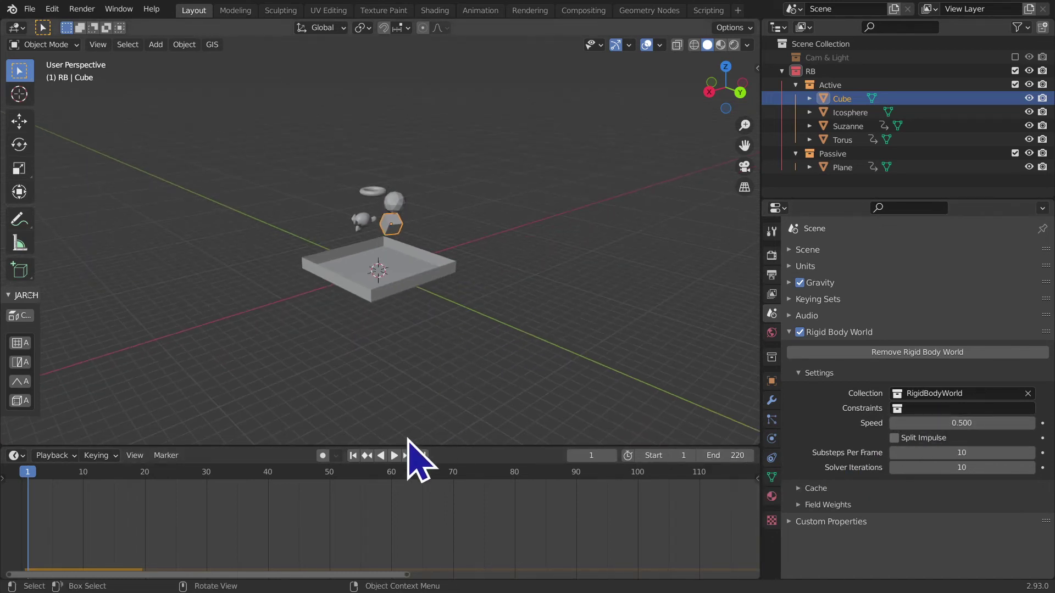
{"action": "scroll", "coordinate": [361, 518], "scroll_direction": "down", "scroll_amount": 2}
Step: Play the slowed simulation, stop it, and set the end frame to 55
{"action": "key", "text": "space"}
{"action": "mouse_move", "coordinate": [409, 423]}
{"action": "middle_mouse_down"}
{"action": "mouse_move", "coordinate": [278, 396]}
{"action": "mouse_move", "coordinate": [104, 388]}
{"action": "mouse_move", "coordinate": [101, 414]}
{"action": "mouse_move", "coordinate": [417, 423]}
{"action": "middle_mouse_up"}
{"action": "scroll", "coordinate": [269, 398], "scroll_direction": "up", "scroll_amount": 3}
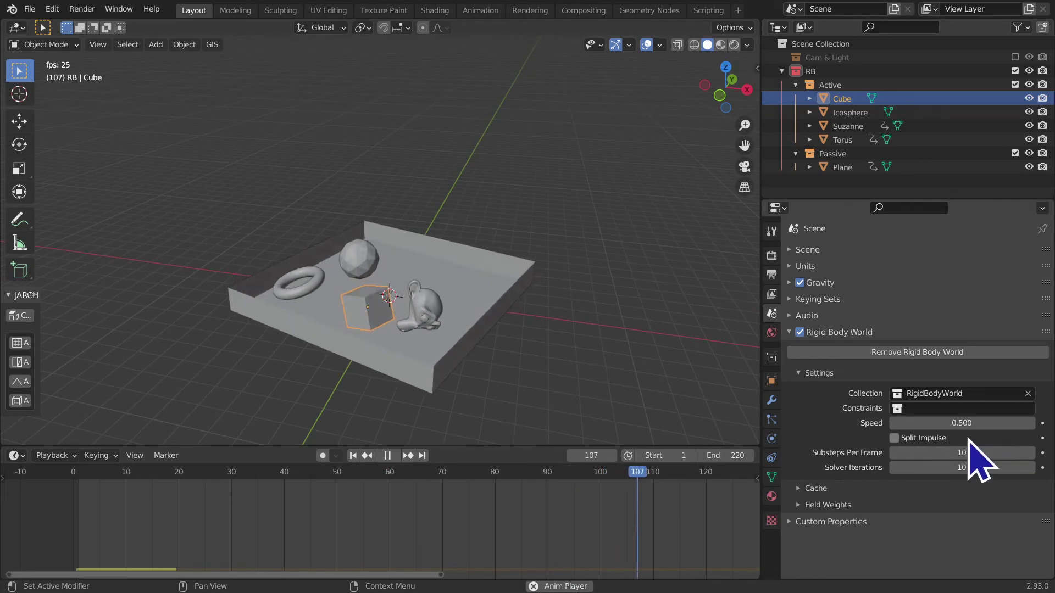
{"action": "key", "text": "space"}
{"action": "left_click", "coordinate": [728, 451]}
{"action": "type", "text": "/4"}
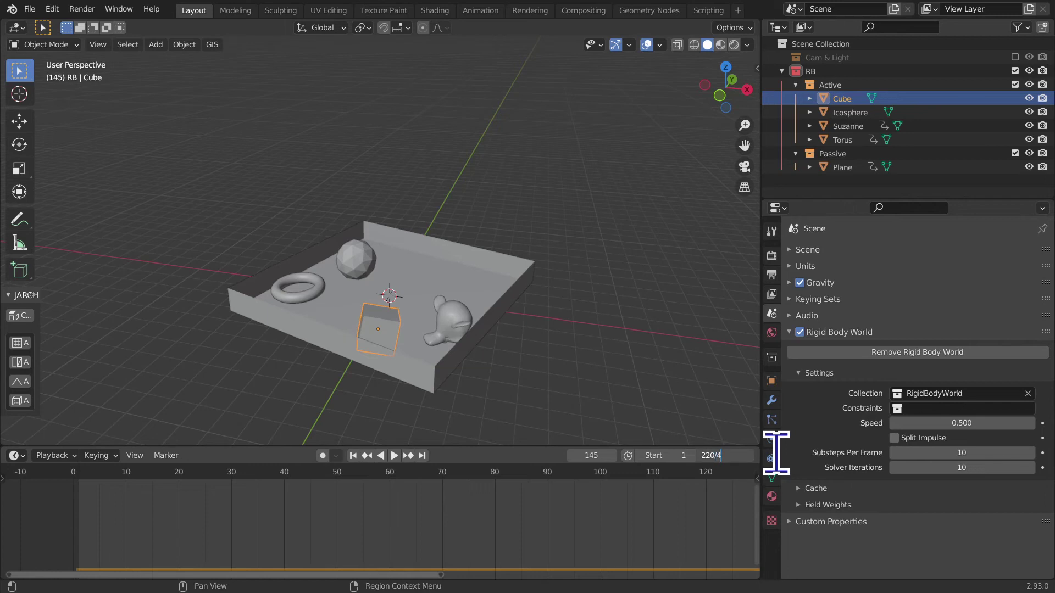
{"action": "key", "text": "Return"}
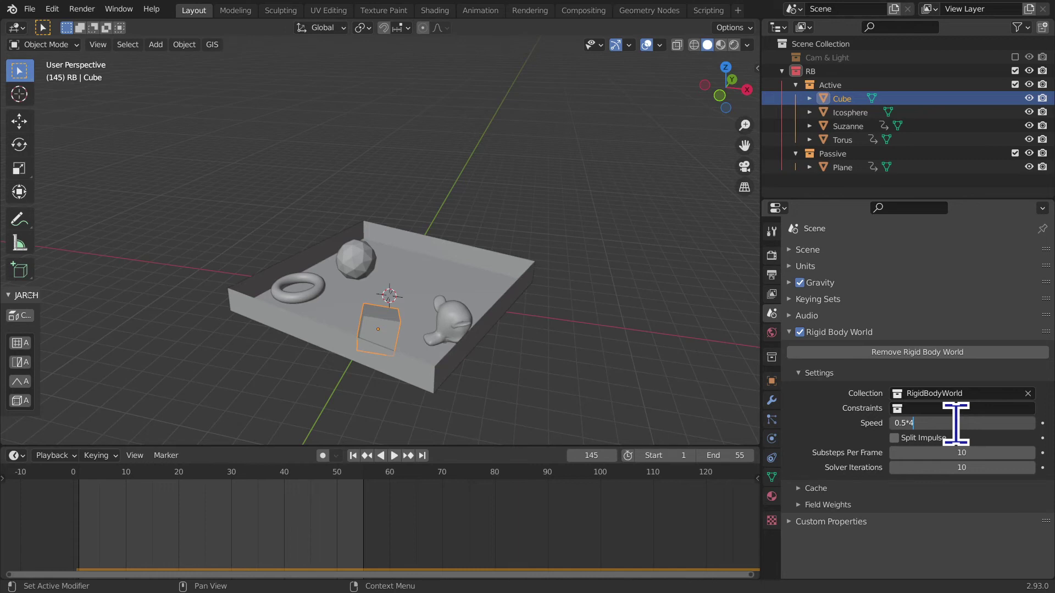
Step: Set the rigid body speed to 2.0, rewind to frame 1, and deselect the cube
{"action": "key", "text": "Return"}
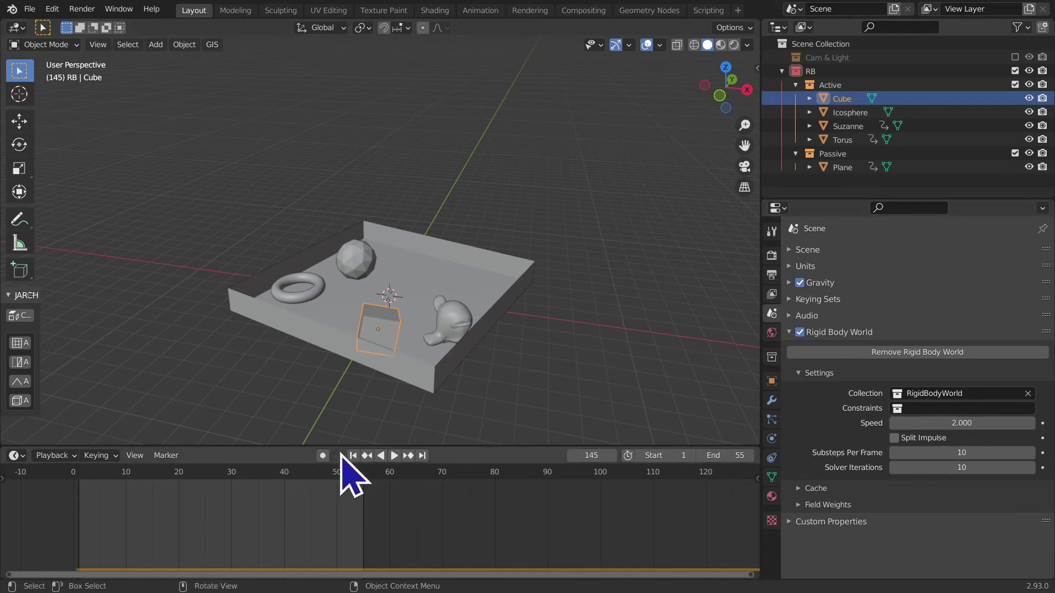
{"action": "left_click", "coordinate": [352, 456]}
{"action": "mouse_move", "coordinate": [412, 400]}
{"action": "middle_mouse_down"}
{"action": "mouse_move", "coordinate": [543, 243]}
{"action": "mouse_move", "coordinate": [494, 225]}
{"action": "mouse_move", "coordinate": [557, 232]}
{"action": "middle_mouse_up"}
{"action": "left_click", "coordinate": [556, 232]}
Step: Play the faster simulation, then stop and rewind to frame 1
{"action": "key", "text": "space"}
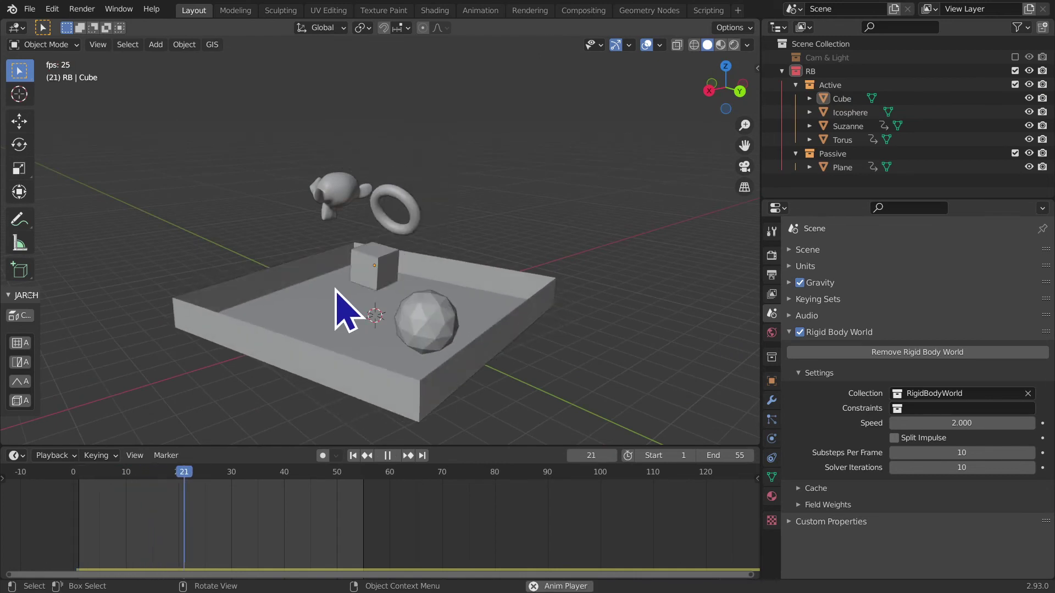
{"action": "mouse_move", "coordinate": [427, 307]}
{"action": "middle_mouse_down"}
{"action": "mouse_move", "coordinate": [270, 289]}
{"action": "mouse_move", "coordinate": [346, 377]}
{"action": "mouse_move", "coordinate": [345, 417]}
{"action": "middle_mouse_up"}
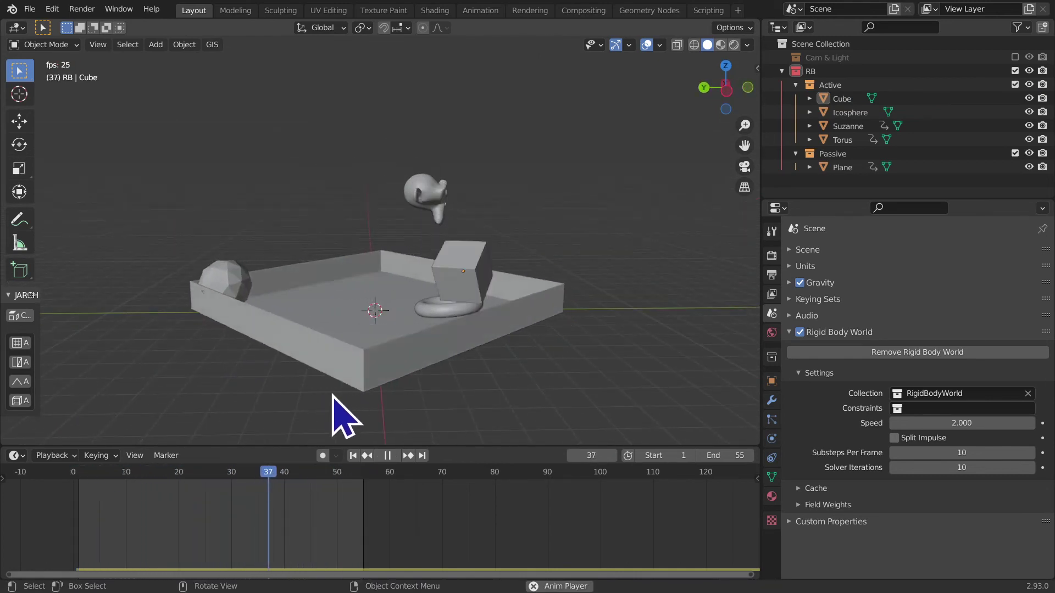
{"action": "key", "text": "space"}
{"action": "left_click", "coordinate": [353, 455]}
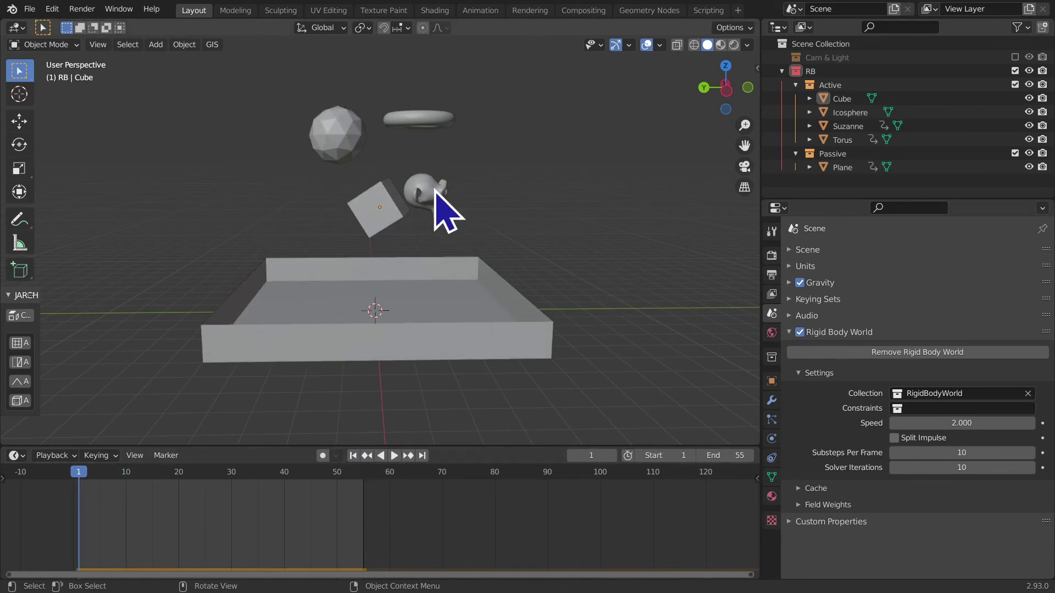
Step: Select Suzanne and show its rigid body physics settings with the Animated keyframes
{"action": "left_click", "coordinate": [436, 189]}
{"action": "left_click", "coordinate": [772, 400]}
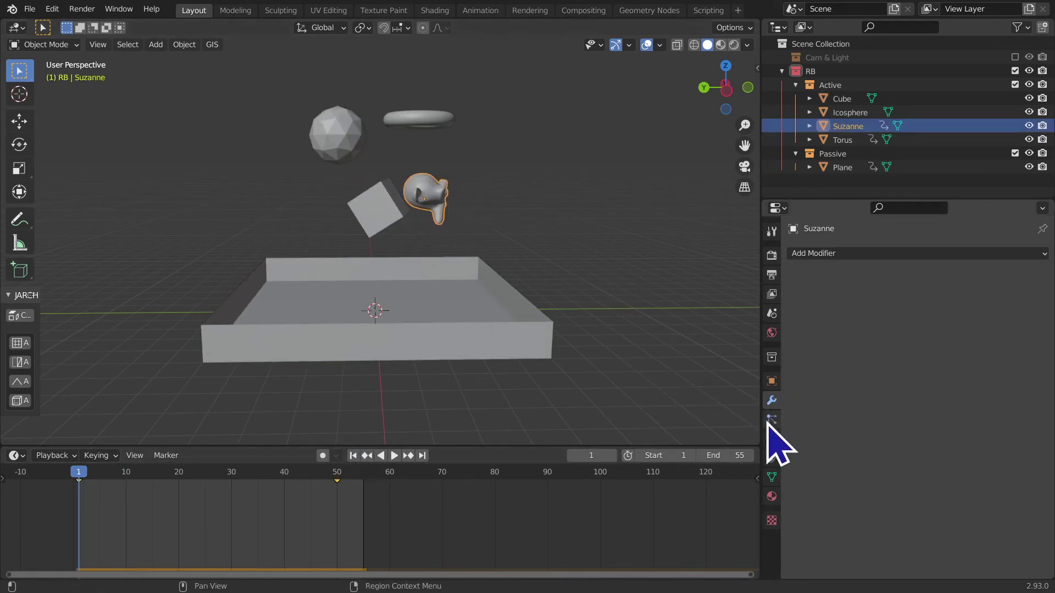
{"action": "left_click", "coordinate": [771, 438]}
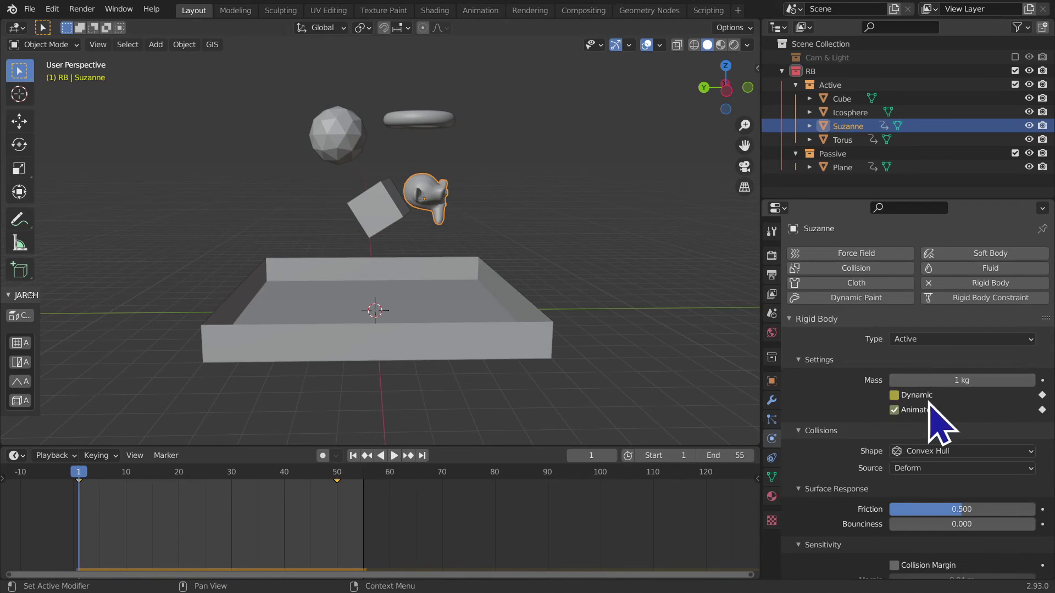
{"action": "middle_click_drag", "start_coordinate": [648, 377], "coordinate": [483, 335]}
Step: Play the simulation and scrub to around frame 50, where Suzanne drops
{"action": "key", "text": "space"}
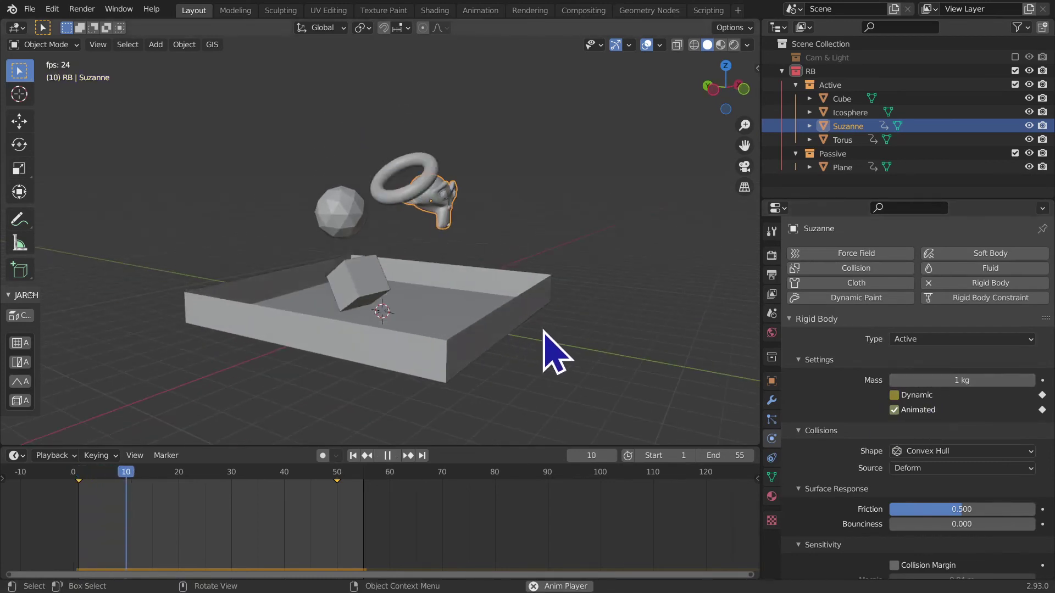
{"action": "key", "text": "space"}
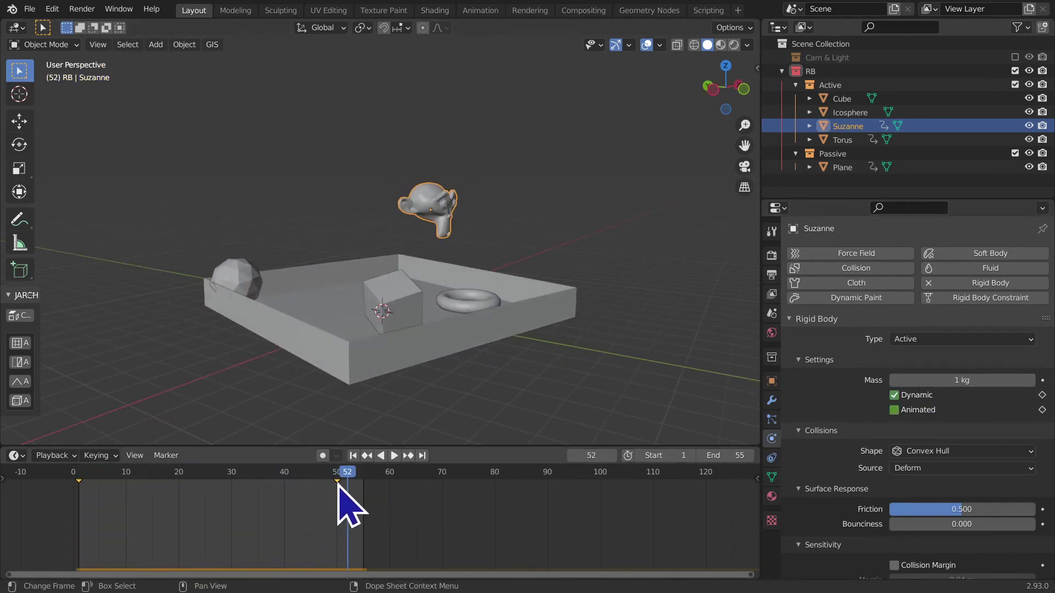
{"action": "left_click_drag", "start_coordinate": [339, 479], "coordinate": [12, 529]}
{"action": "left_click", "coordinate": [777, 314]}
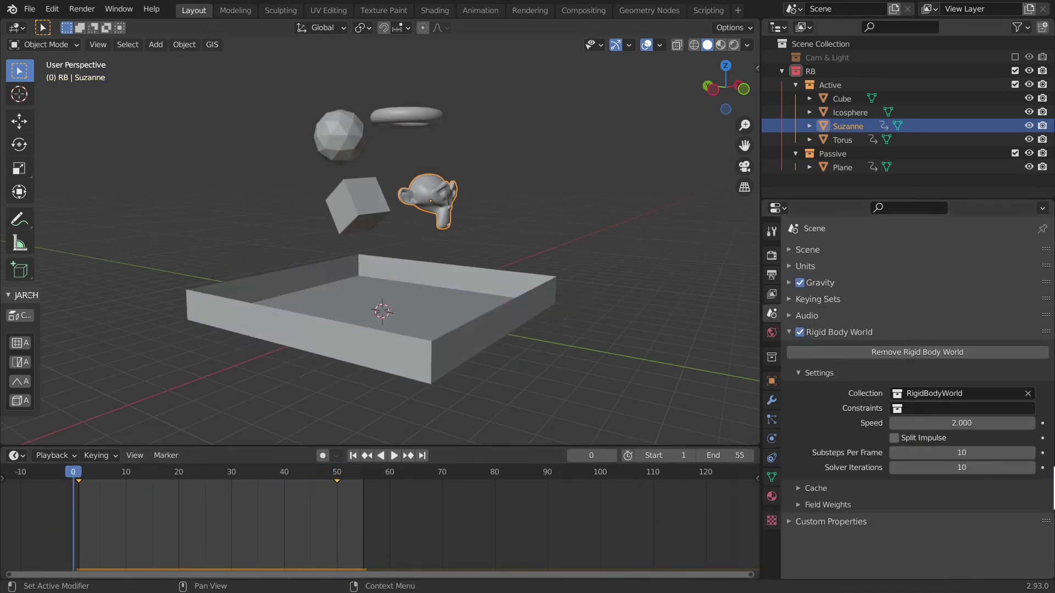
{"action": "type", "text": "11"}
Step: Reset rigid body speed to 1.0 and end frame to 110, and enable Split Impulse
{"action": "key", "text": "Return"}
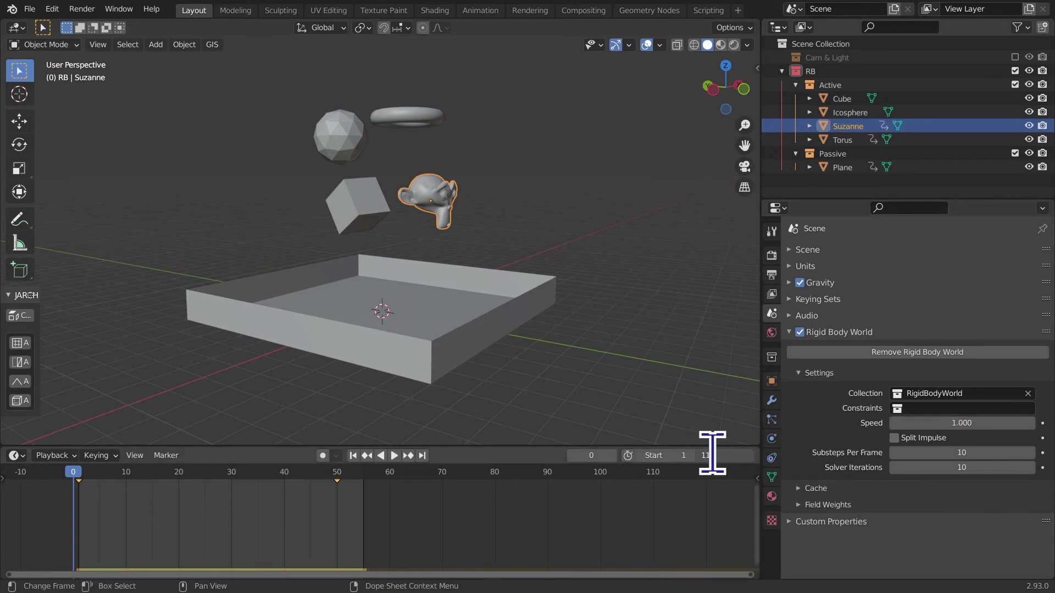
{"action": "key", "text": "Return"}
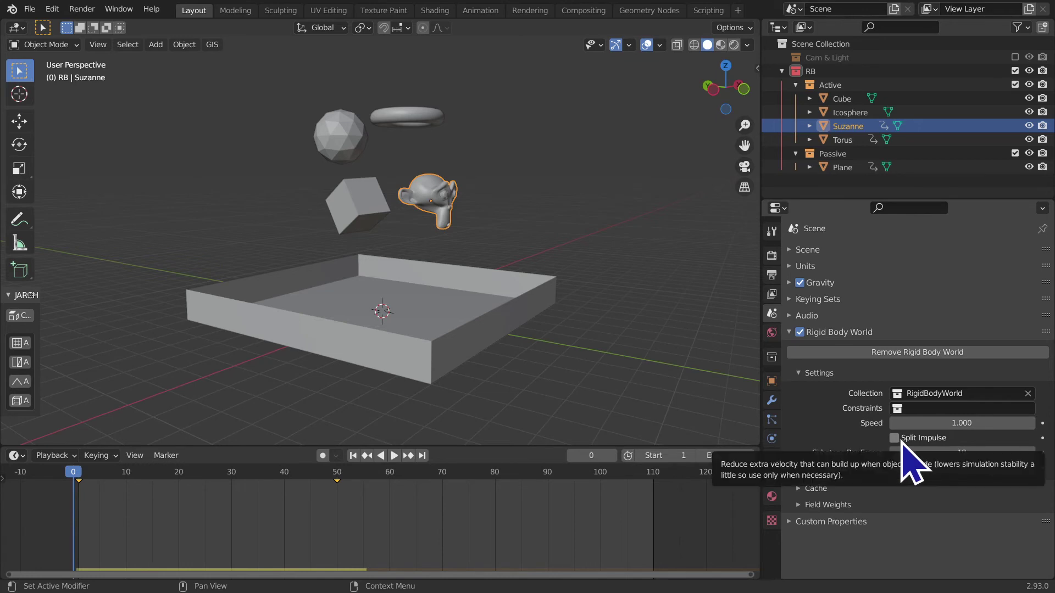
{"action": "left_click", "coordinate": [896, 438]}
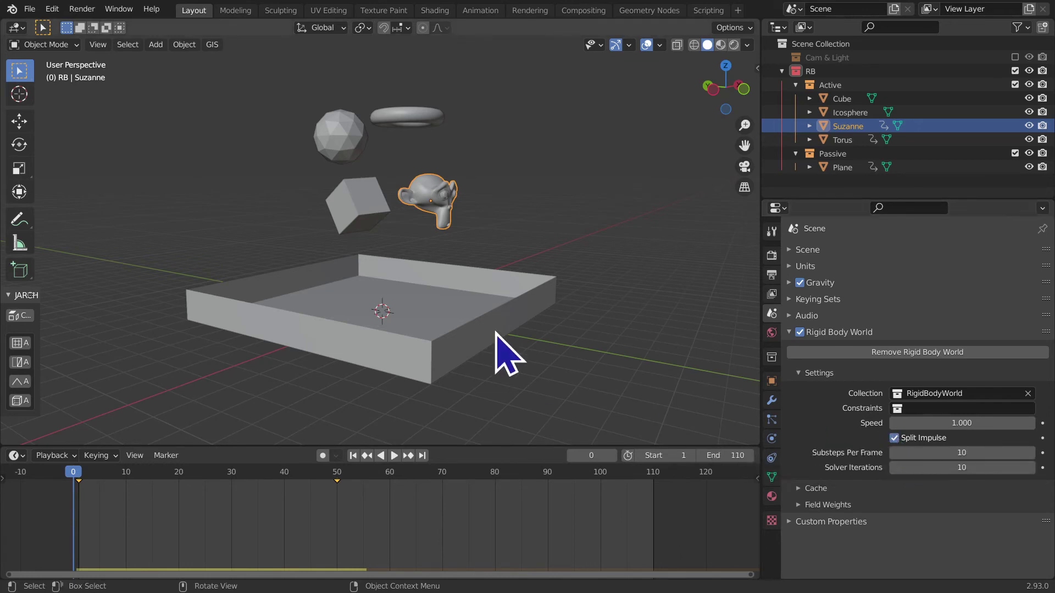
Step: Play the full 110-frame drop while orbiting, then stop and expand the Cache settings
{"action": "key", "text": "space"}
{"action": "mouse_move", "coordinate": [496, 338]}
{"action": "middle_mouse_down"}
{"action": "mouse_move", "coordinate": [364, 341]}
{"action": "mouse_move", "coordinate": [522, 353]}
{"action": "middle_mouse_up"}
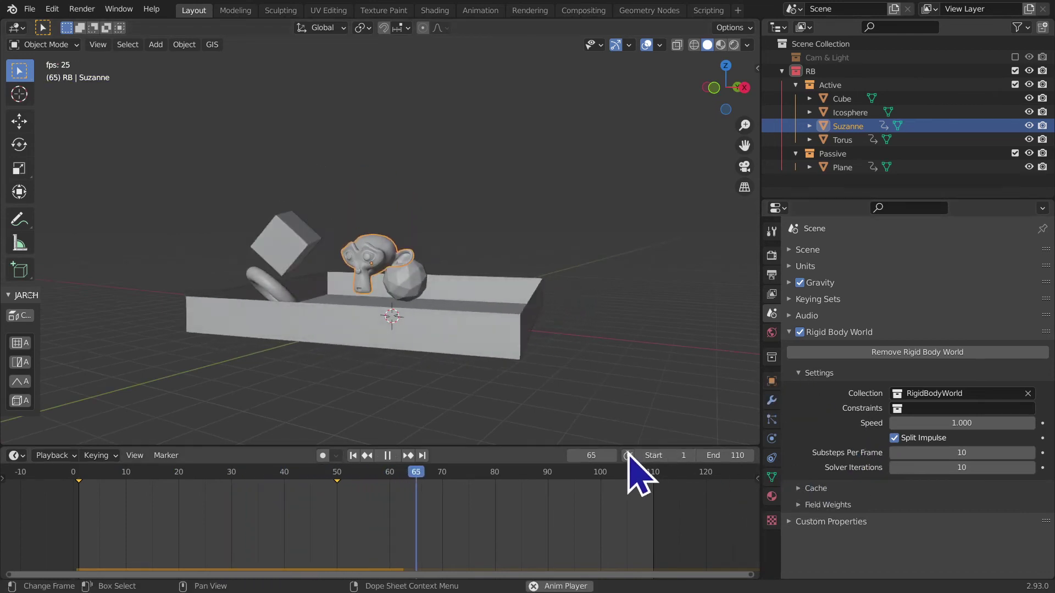
{"action": "mouse_move", "coordinate": [503, 355]}
{"action": "middle_mouse_down"}
{"action": "mouse_move", "coordinate": [440, 400]}
{"action": "mouse_move", "coordinate": [431, 295]}
{"action": "middle_mouse_up"}
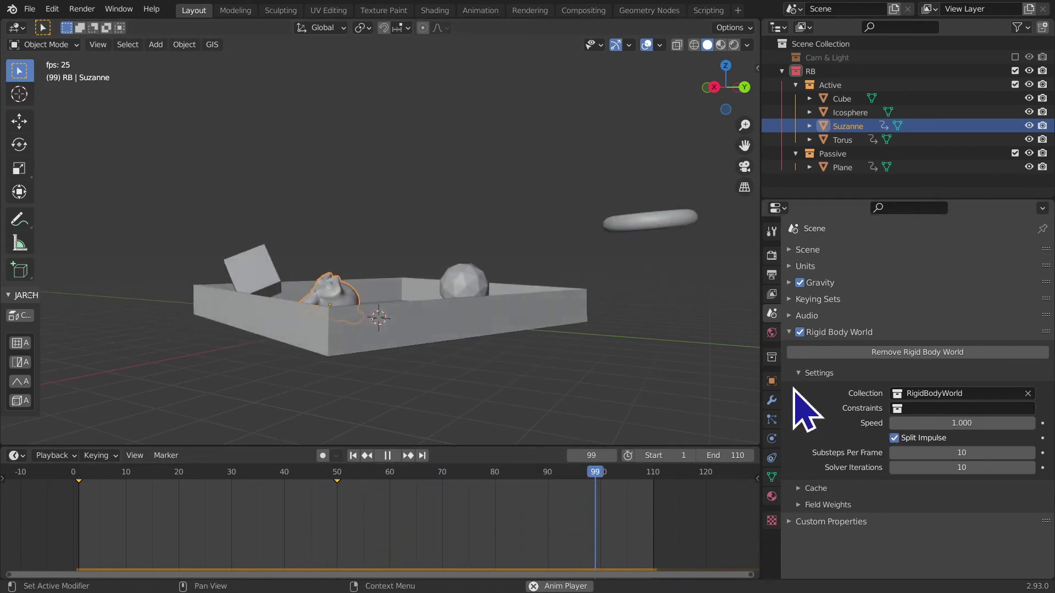
{"action": "mouse_move", "coordinate": [588, 271]}
{"action": "middle_mouse_down"}
{"action": "mouse_move", "coordinate": [570, 264]}
{"action": "mouse_move", "coordinate": [654, 313]}
{"action": "middle_mouse_up"}
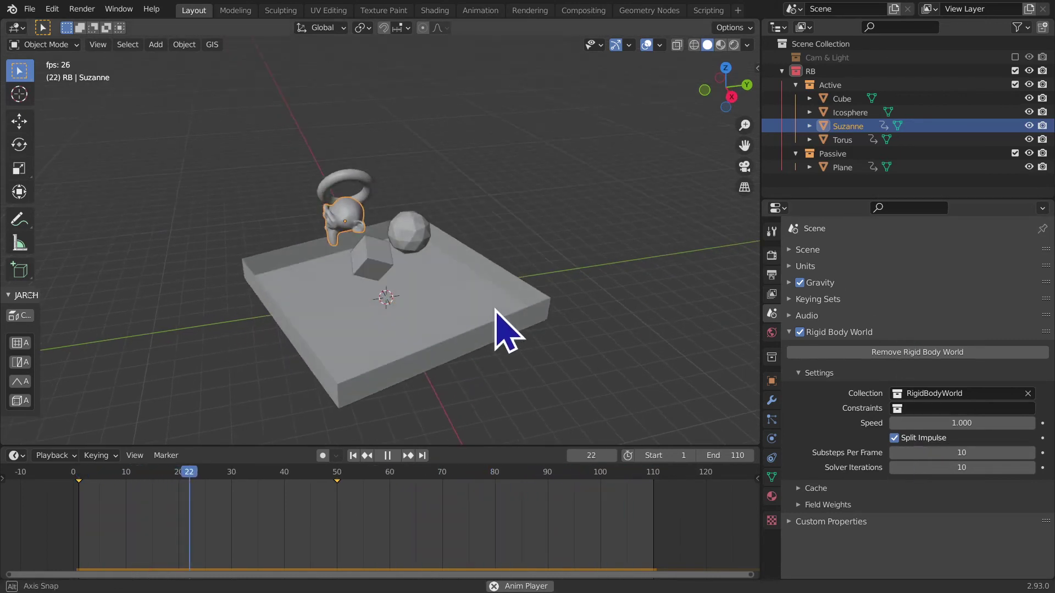
{"action": "scroll", "coordinate": [593, 283], "scroll_direction": "down", "scroll_amount": 3}
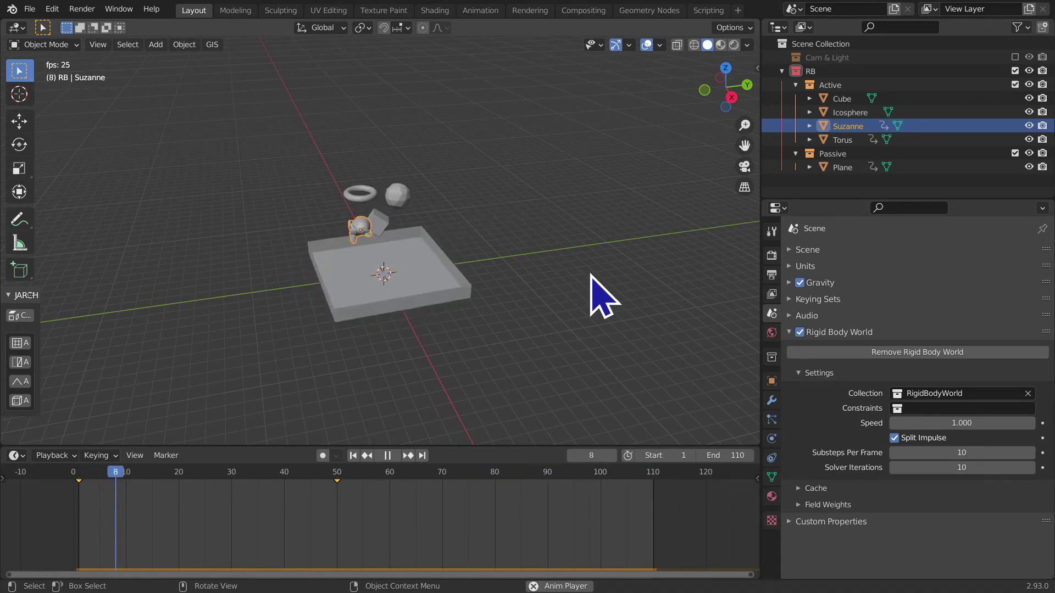
{"action": "scroll", "coordinate": [659, 314], "scroll_direction": "up", "scroll_amount": 2}
{"action": "mouse_move", "coordinate": [693, 315]}
{"action": "middle_mouse_down"}
{"action": "mouse_move", "coordinate": [647, 319]}
{"action": "mouse_move", "coordinate": [645, 307]}
{"action": "middle_mouse_up"}
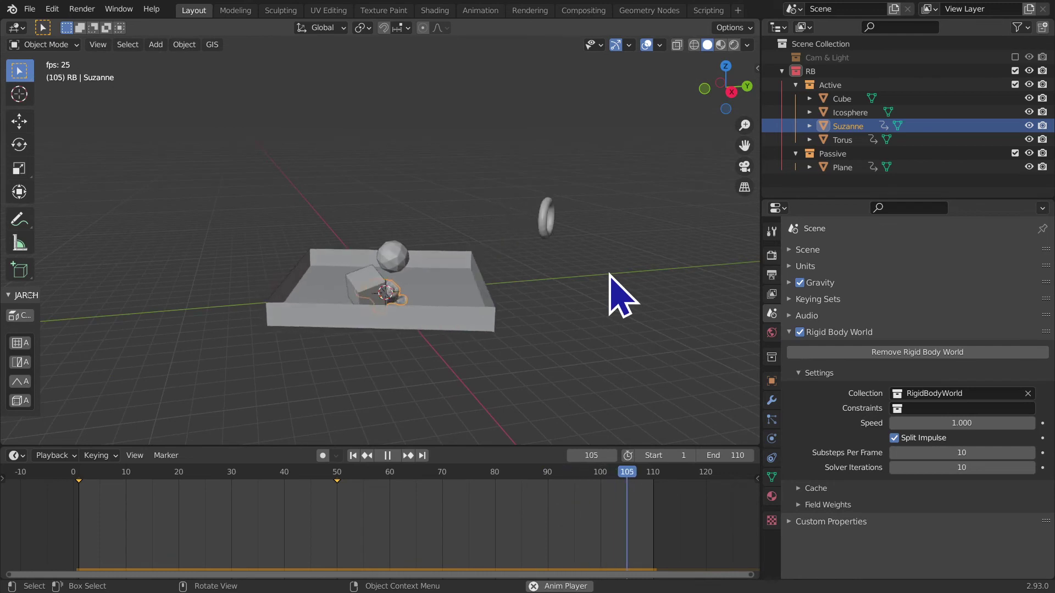
{"action": "left_click", "coordinate": [387, 455]}
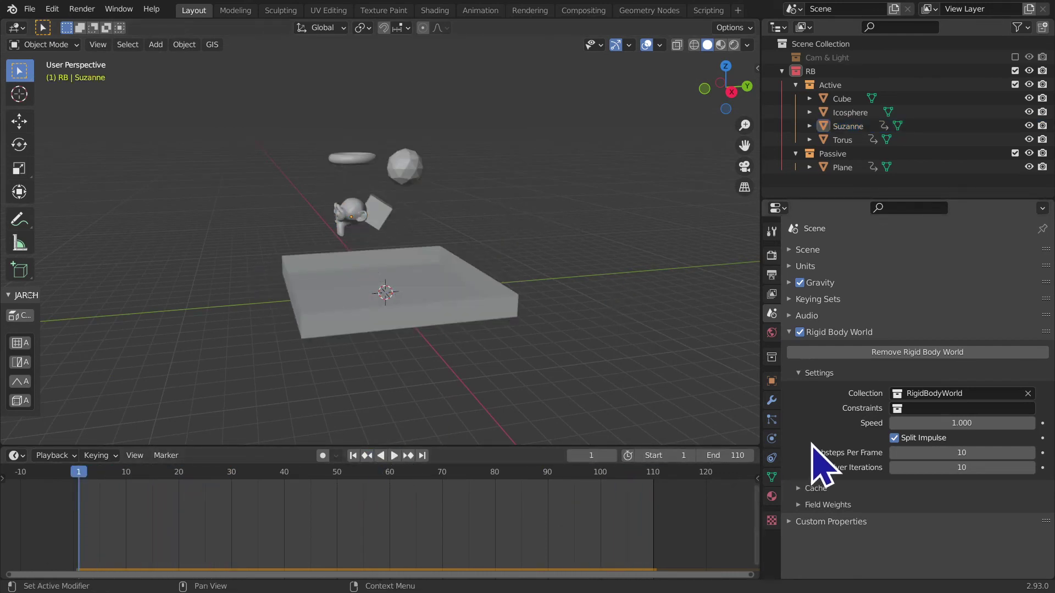
{"action": "left_click", "coordinate": [826, 489]}
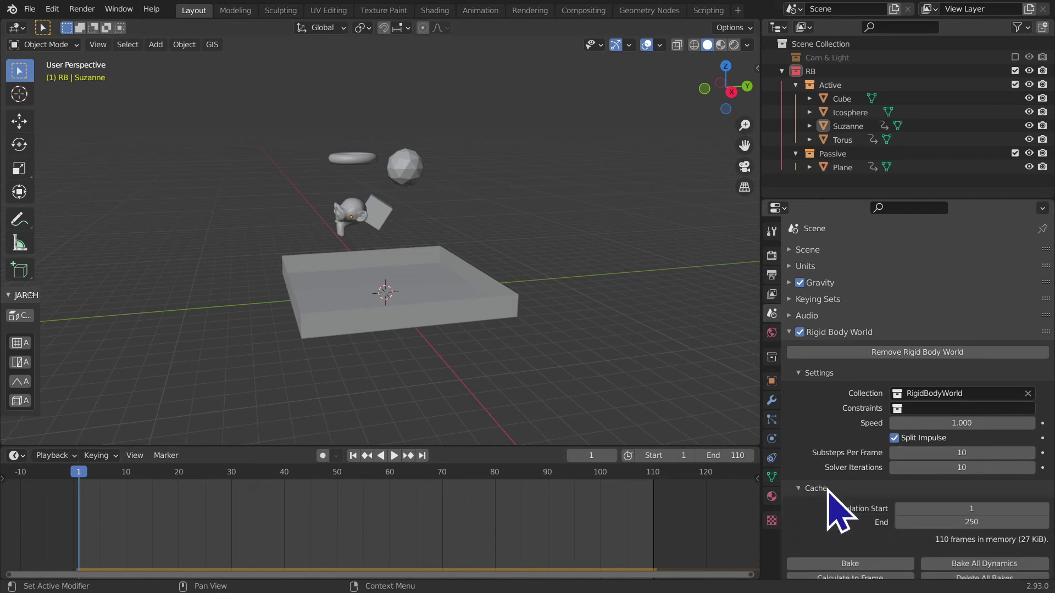
Step: Collapse the Cache settings and review Substeps Per Frame and Solver Iterations at 10
{"action": "left_click", "coordinate": [827, 504]}
{"action": "left_click", "coordinate": [827, 504]}
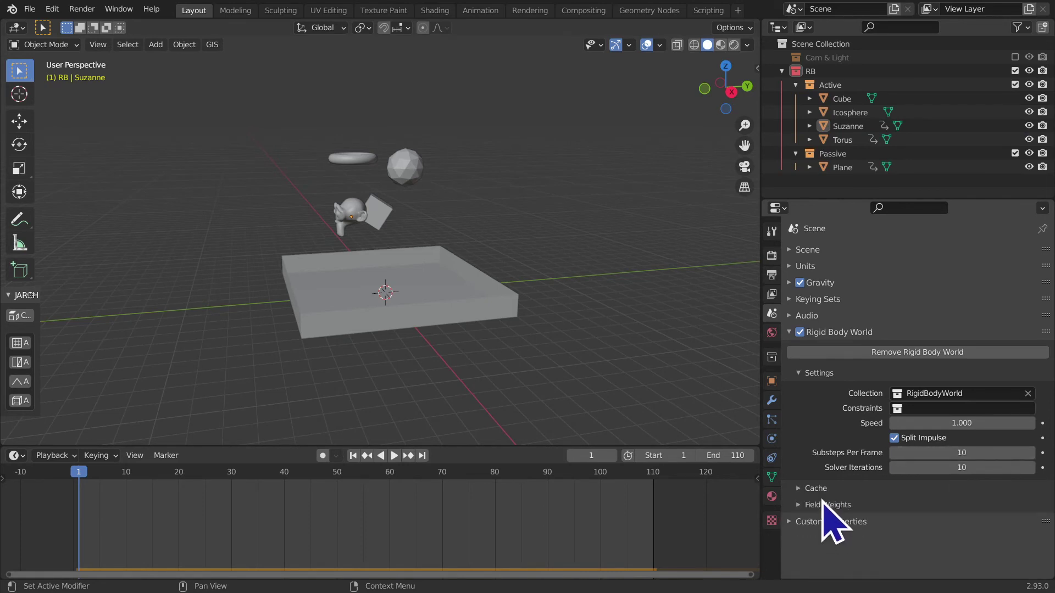
{"action": "left_click", "coordinate": [973, 453]}
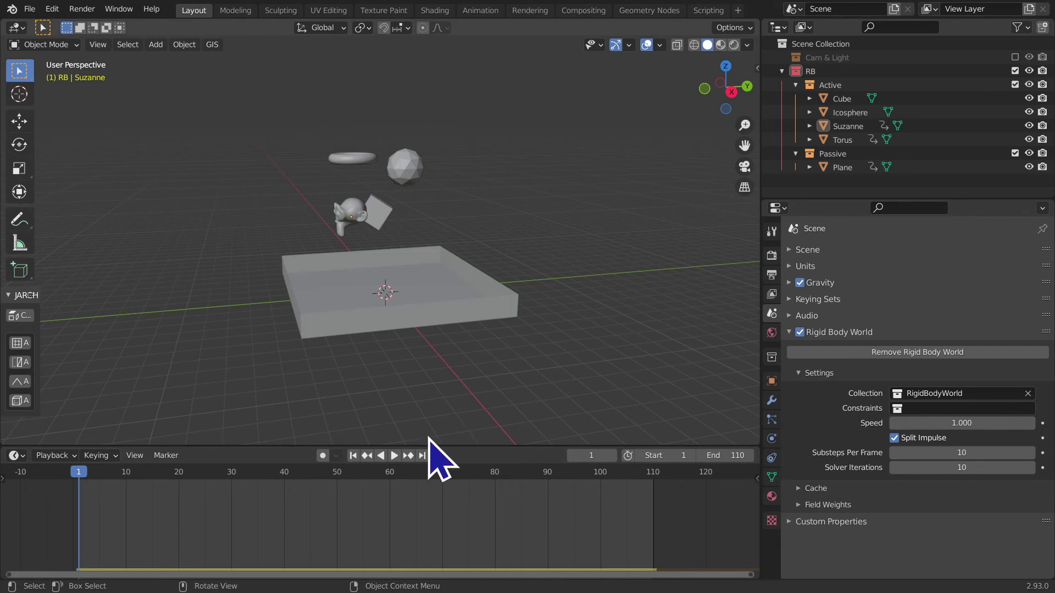
Step: Enlarge the timeline, fold the JARCH Vis panel, and widen the toolbar to show tool names
{"action": "left_click_drag", "start_coordinate": [441, 445], "coordinate": [442, 416]}
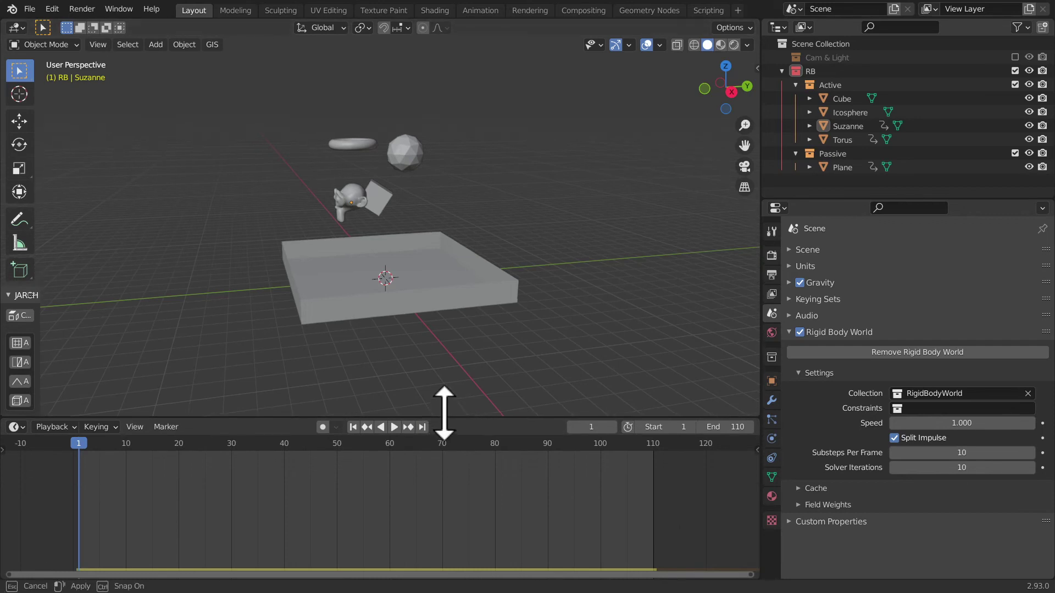
{"action": "left_click", "coordinate": [13, 298]}
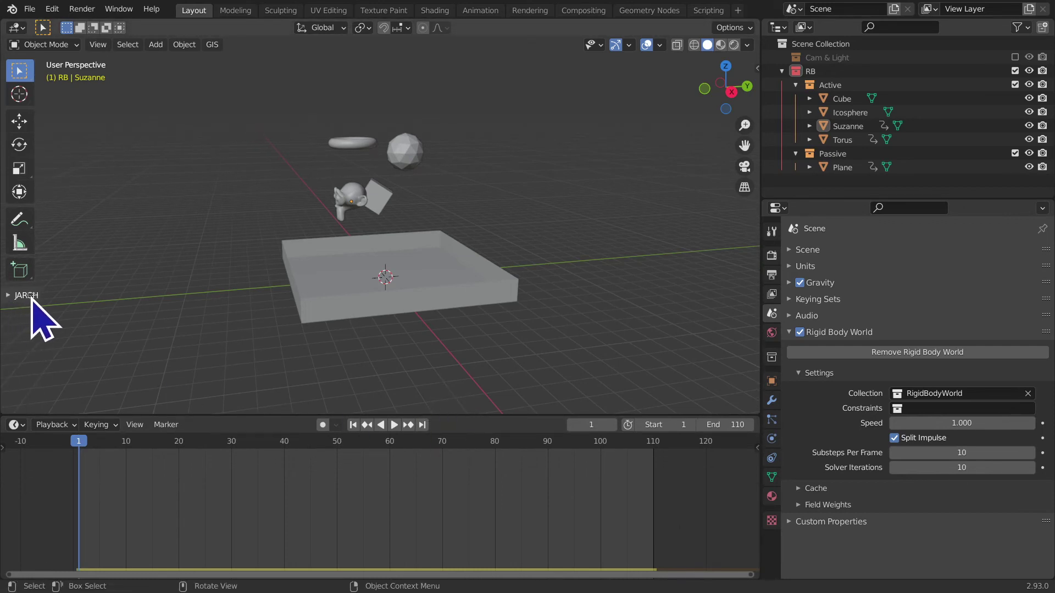
{"action": "left_click_drag", "start_coordinate": [36, 296], "coordinate": [88, 301]}
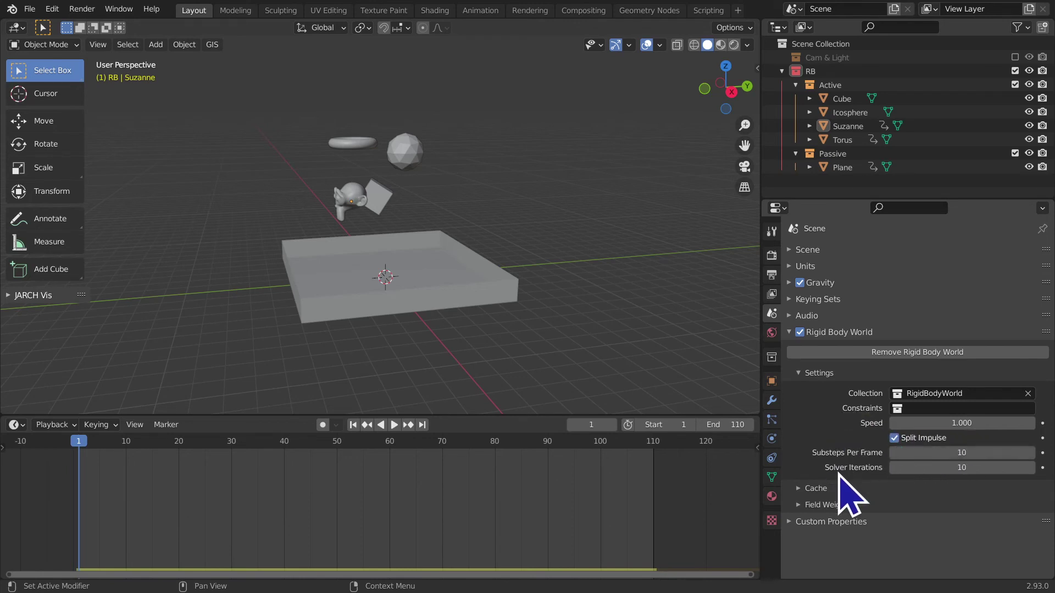
Step: Set the rigid body cache End to 110, then play and rewind the simulation
{"action": "left_click", "coordinate": [831, 489]}
{"action": "scroll", "coordinate": [841, 535], "scroll_direction": "down", "scroll_amount": 3}
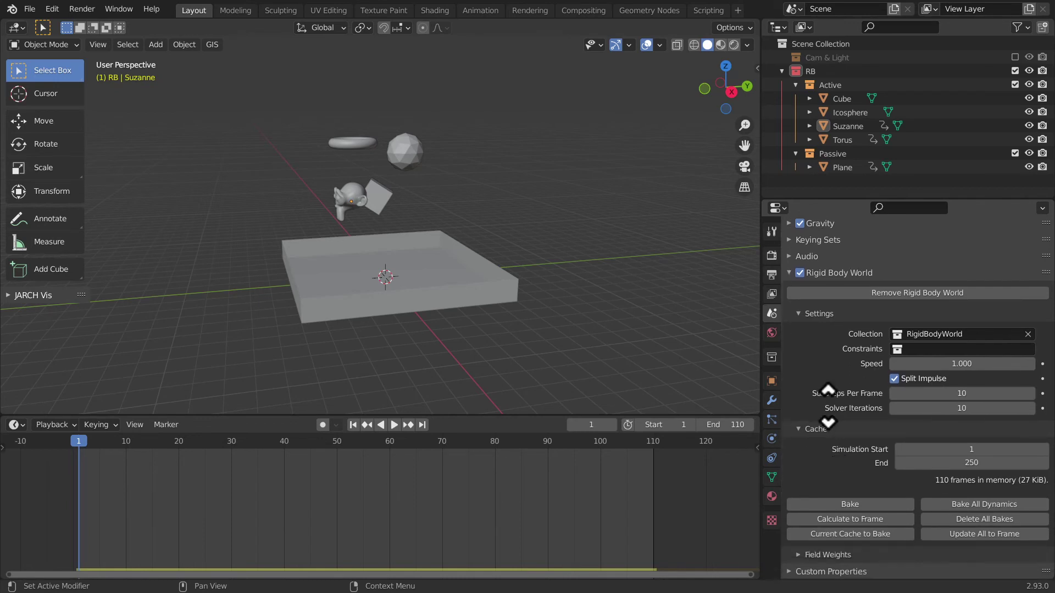
{"action": "left_click", "coordinate": [994, 464]}
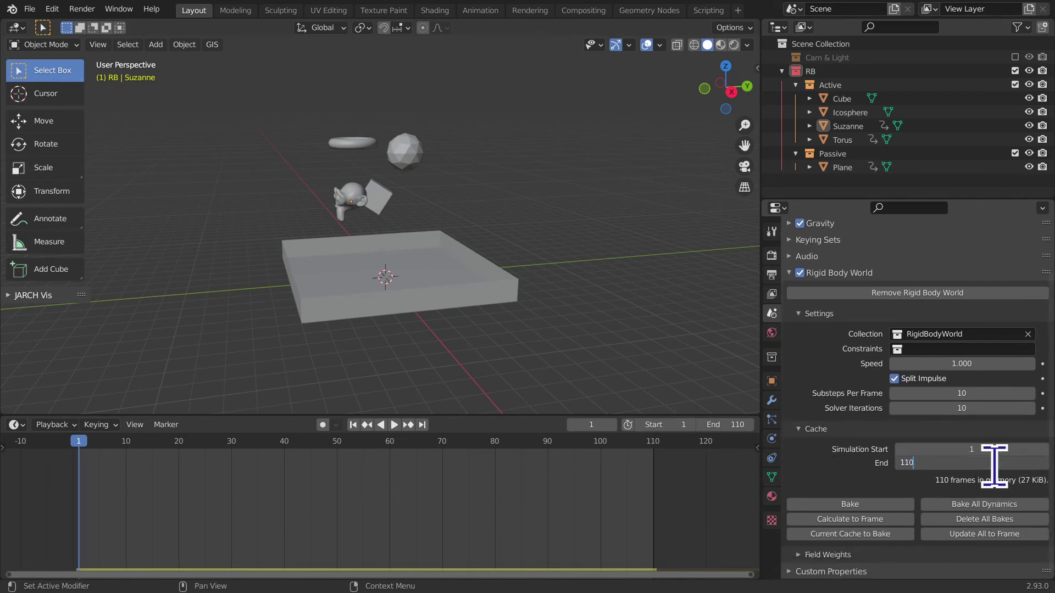
{"action": "key", "text": "Return"}
{"action": "key", "text": "space"}
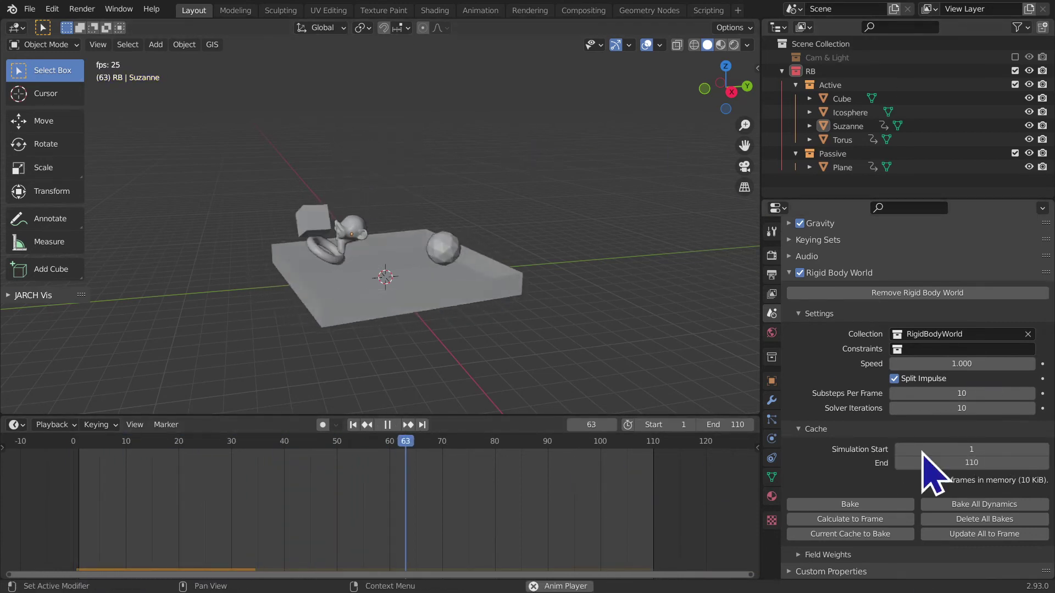
{"action": "key", "text": "space"}
{"action": "left_click", "coordinate": [353, 425]}
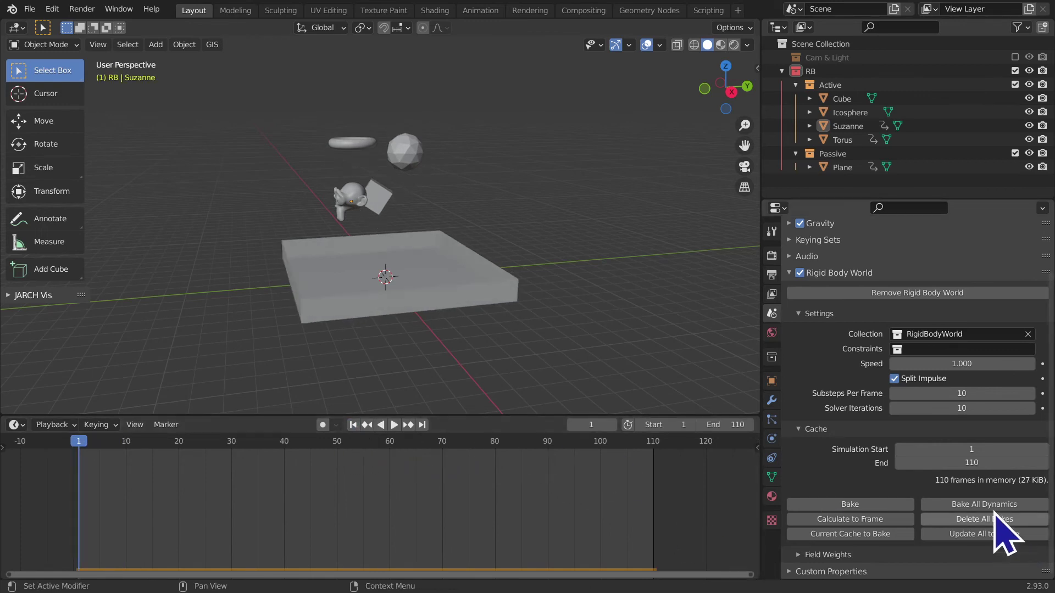
{"action": "type", "text": "70"}
Step: Test a cache End of 70 with playback, then change it to 200
{"action": "key", "text": "Return"}
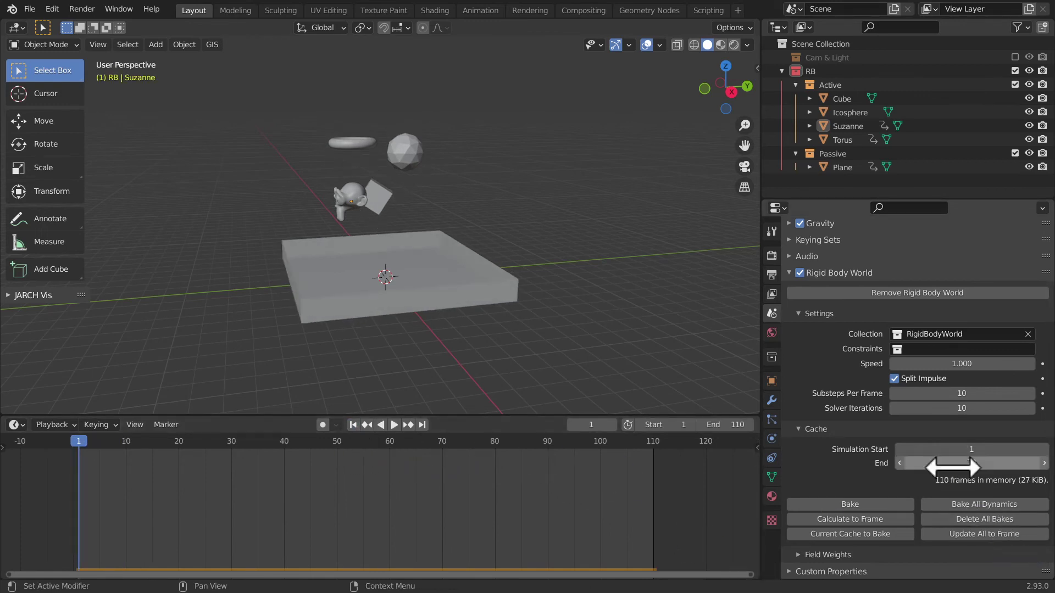
{"action": "key", "text": "space"}
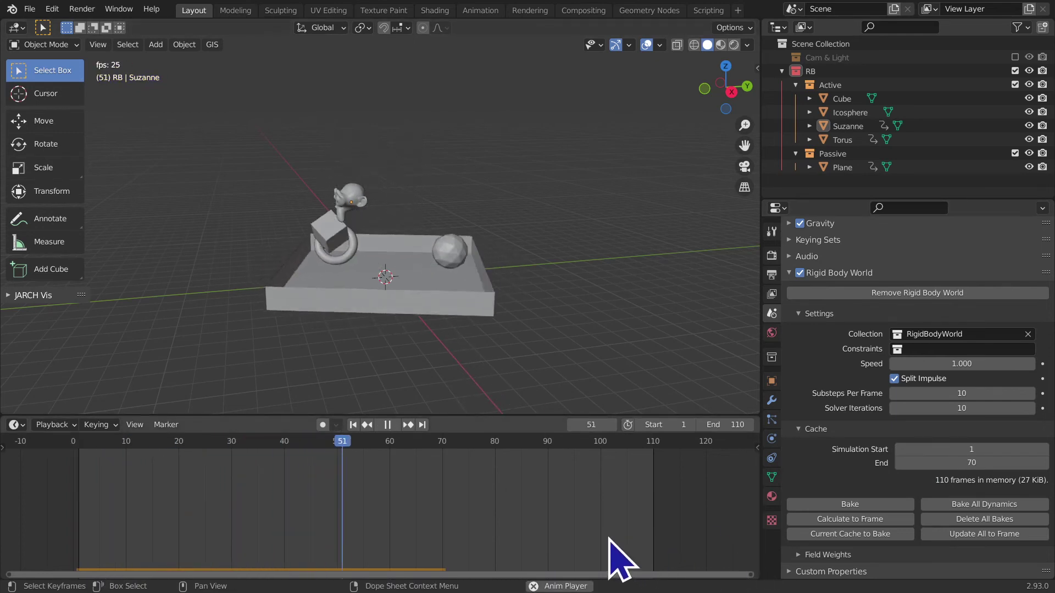
{"action": "key", "text": "space"}
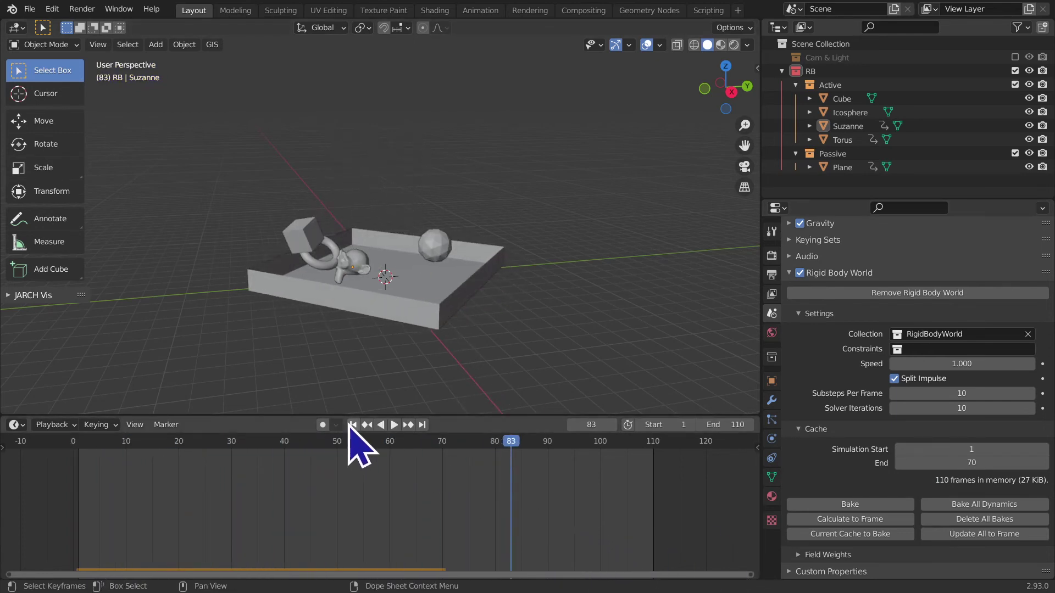
{"action": "left_click", "coordinate": [353, 424]}
{"action": "left_click", "coordinate": [996, 464]}
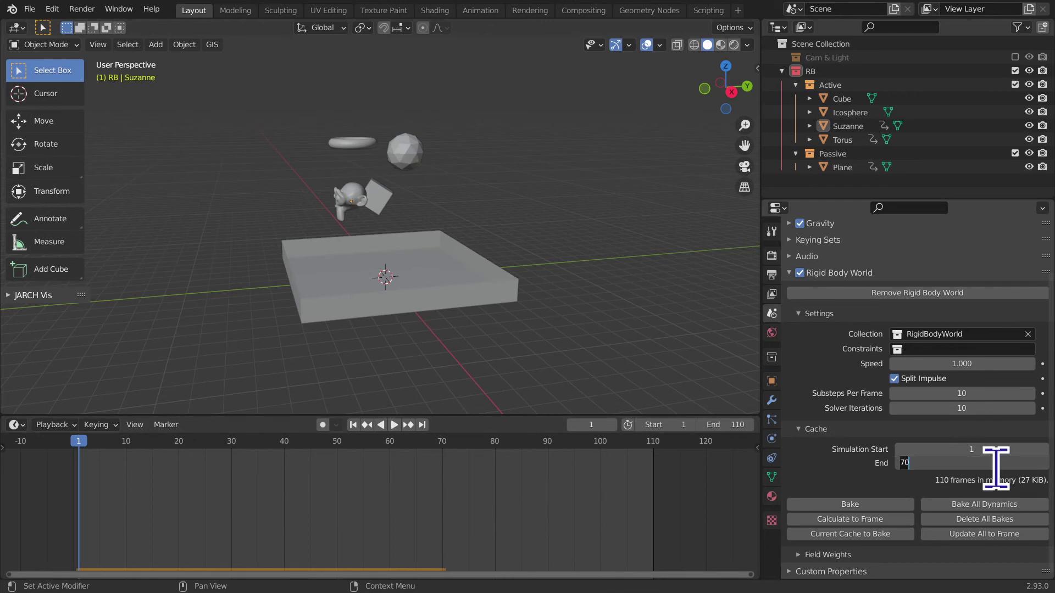
{"action": "type", "text": "200"}
{"action": "key", "text": "Return"}
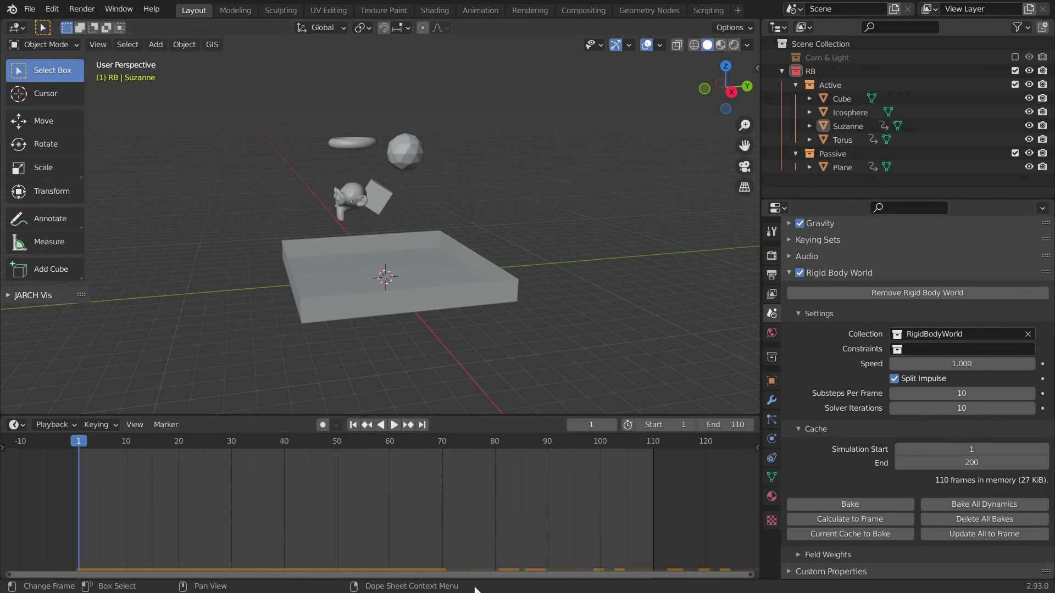
Step: Set the cache End back to 110 and fit the timeline to the frame range
{"action": "scroll", "coordinate": [483, 530], "scroll_direction": "down", "scroll_amount": 3}
{"action": "scroll", "coordinate": [486, 536], "scroll_direction": "down", "scroll_amount": 2}
{"action": "scroll", "coordinate": [474, 517], "scroll_direction": "down", "scroll_amount": 2, "text": "ctrl"}
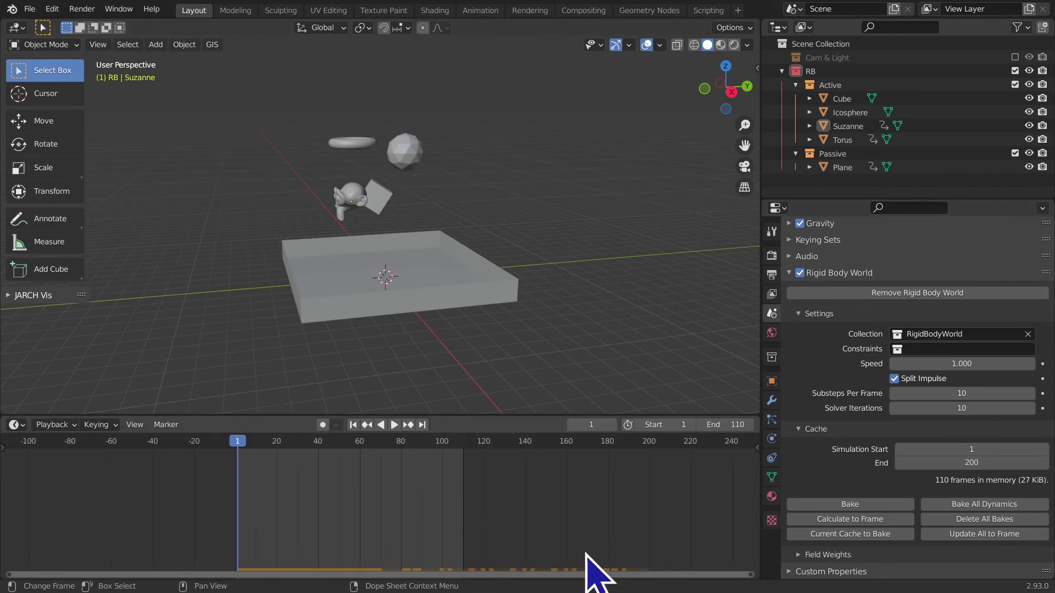
{"action": "left_click", "coordinate": [971, 464]}
{"action": "type", "text": "1"}
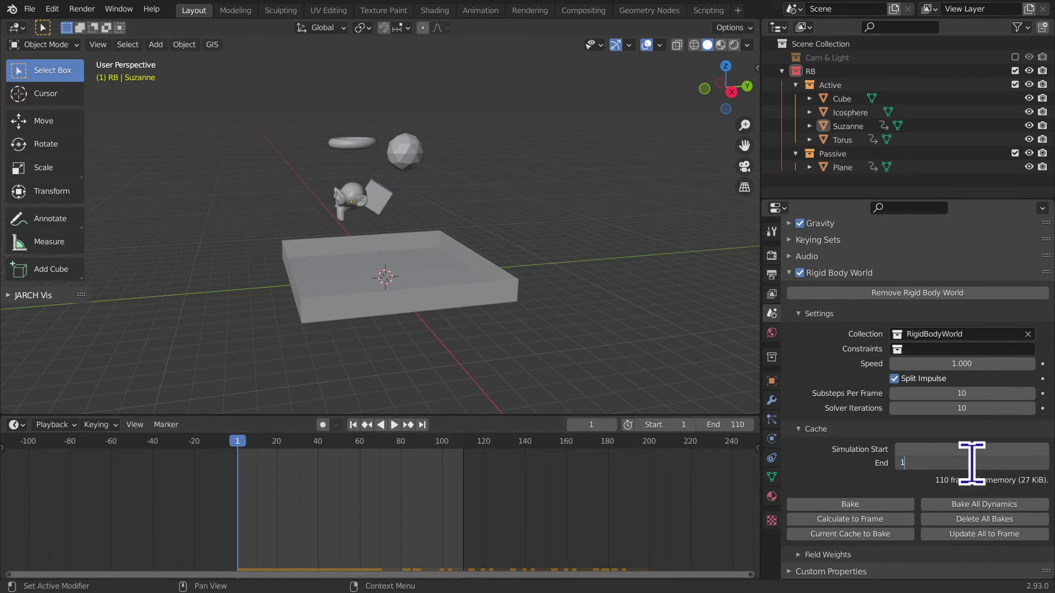
{"action": "key", "text": "Return"}
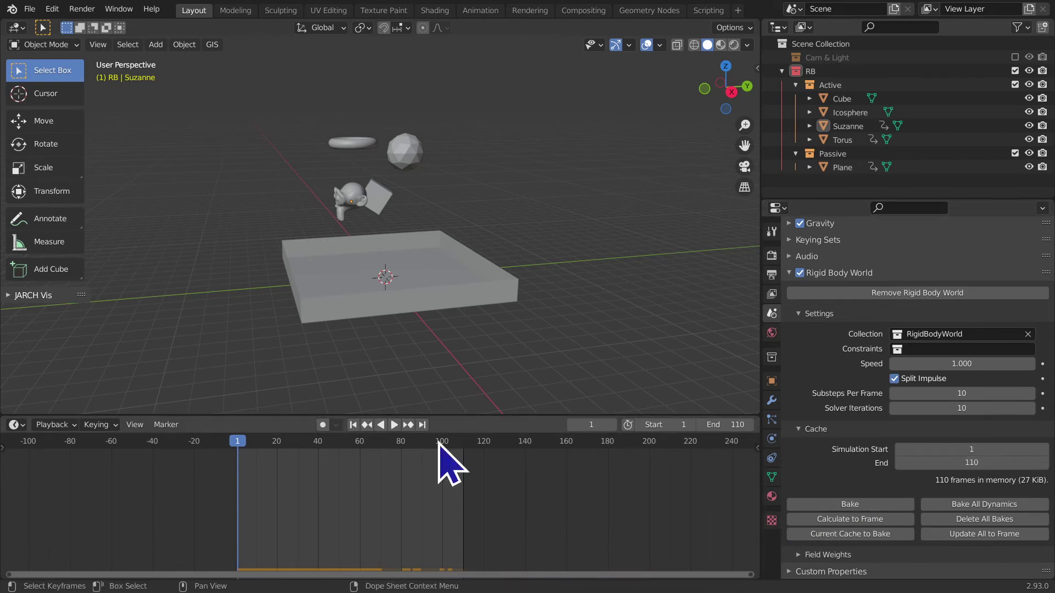
{"action": "scroll", "coordinate": [199, 495], "scroll_direction": "up", "scroll_amount": 2}
{"action": "scroll", "coordinate": [430, 517], "scroll_direction": "up", "scroll_amount": 1}
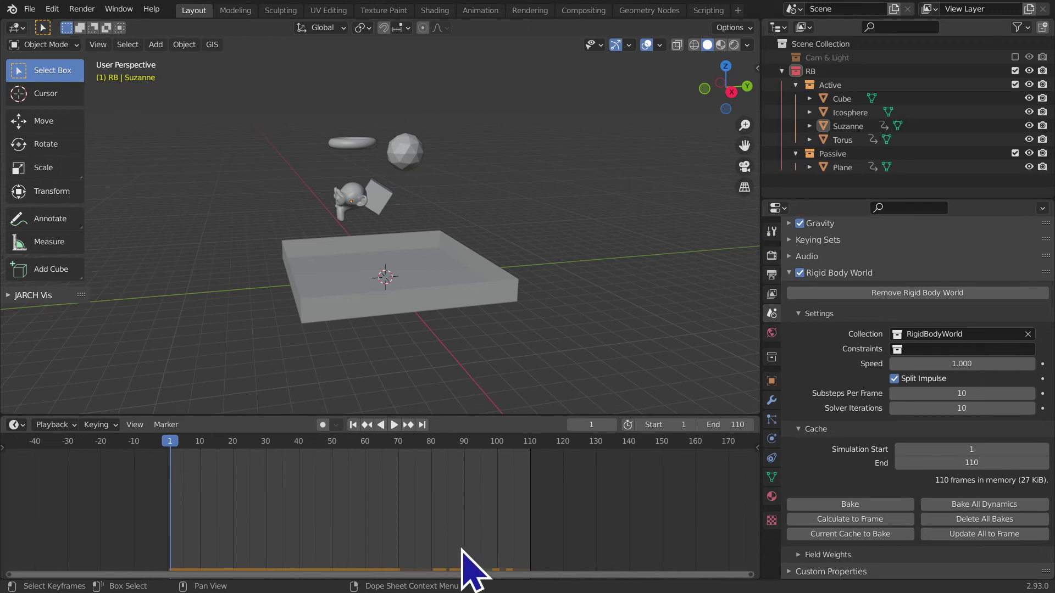
{"action": "scroll", "coordinate": [471, 556], "scroll_direction": "up", "scroll_amount": 1}
{"action": "scroll", "coordinate": [472, 549], "scroll_direction": "up", "scroll_amount": 2}
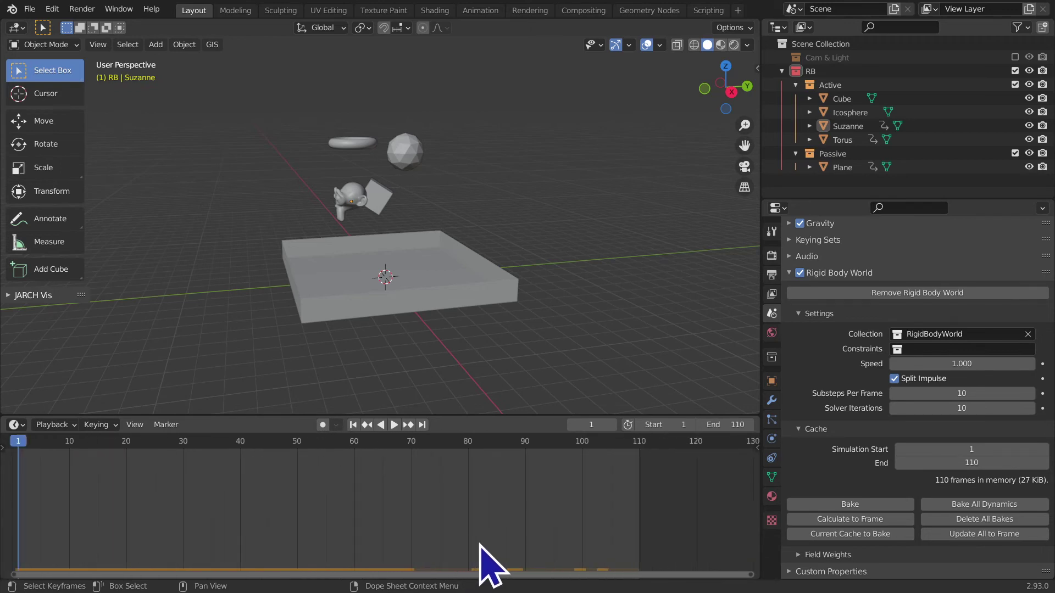
{"action": "scroll", "coordinate": [495, 563], "scroll_direction": "up", "scroll_amount": 1}
{"action": "scroll", "coordinate": [549, 563], "scroll_direction": "up", "scroll_amount": 1}
{"action": "key", "text": "Home"}
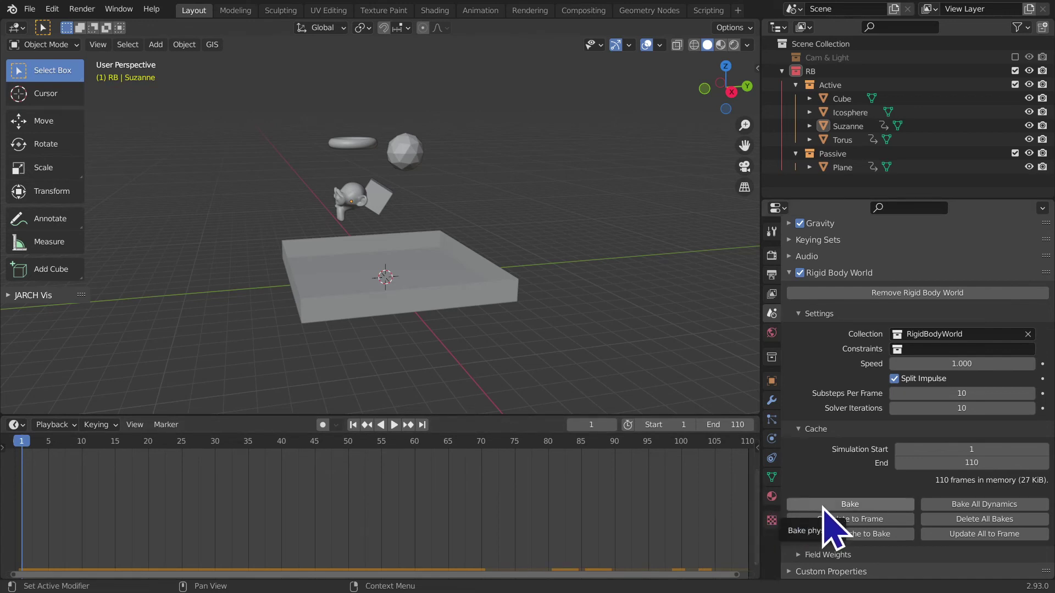
Step: Bake the rigid body simulation and watch the baked fall into the tray
{"action": "left_click", "coordinate": [850, 505]}
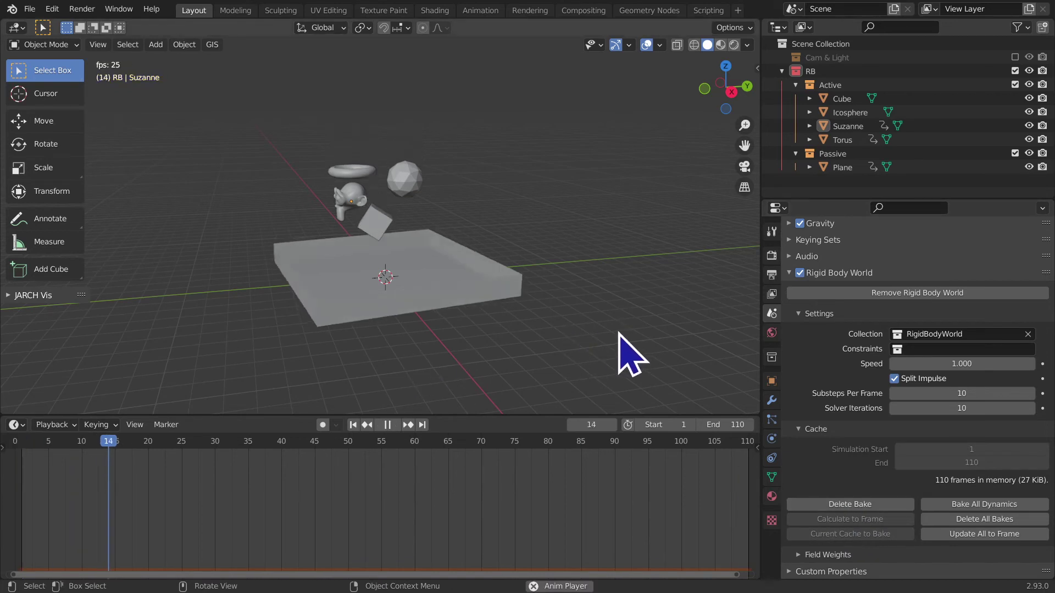
{"action": "middle_click_drag", "start_coordinate": [619, 353], "coordinate": [589, 349]}
{"action": "middle_click_drag", "start_coordinate": [604, 401], "coordinate": [565, 391]}
{"action": "key", "text": "space"}
Step: Turn off Split Impulse, replay the simulation from frame 1, and select the Cube
{"action": "left_click", "coordinate": [914, 391]}
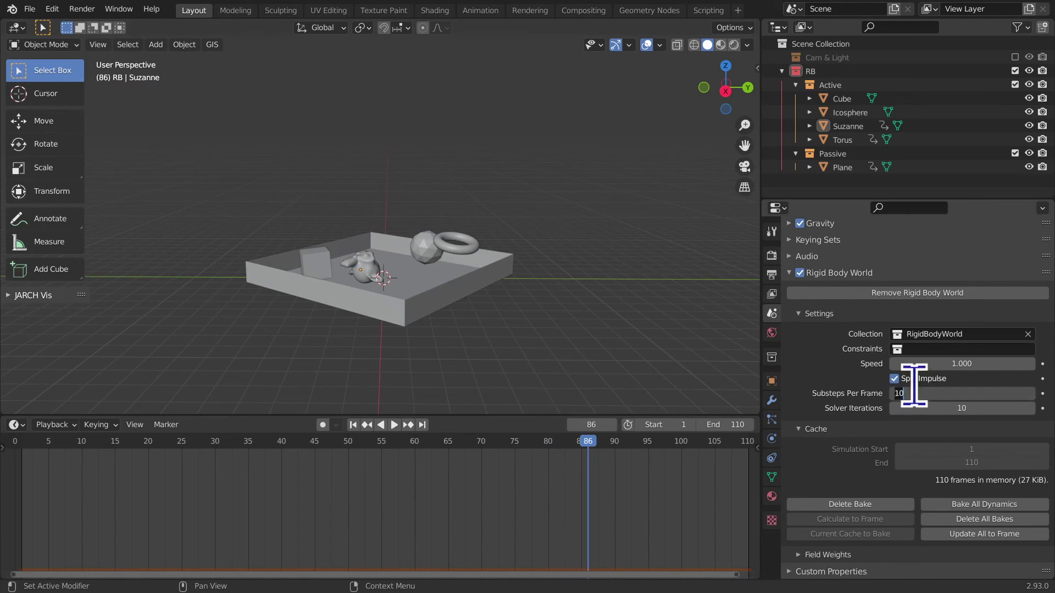
{"action": "key", "text": "Return"}
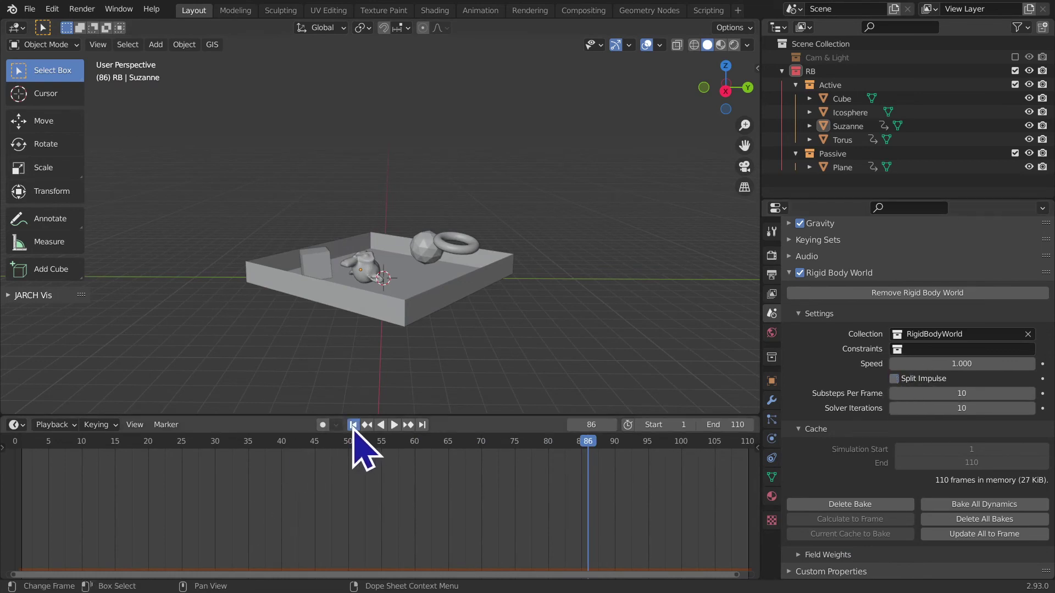
{"action": "left_click", "coordinate": [353, 426]}
{"action": "key", "text": "space"}
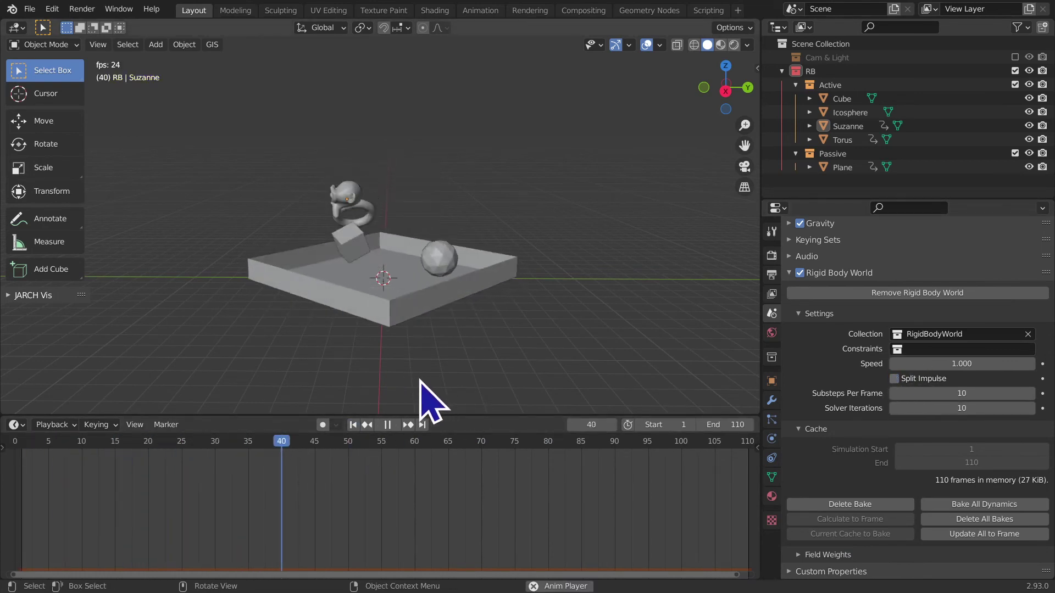
{"action": "key", "text": "space"}
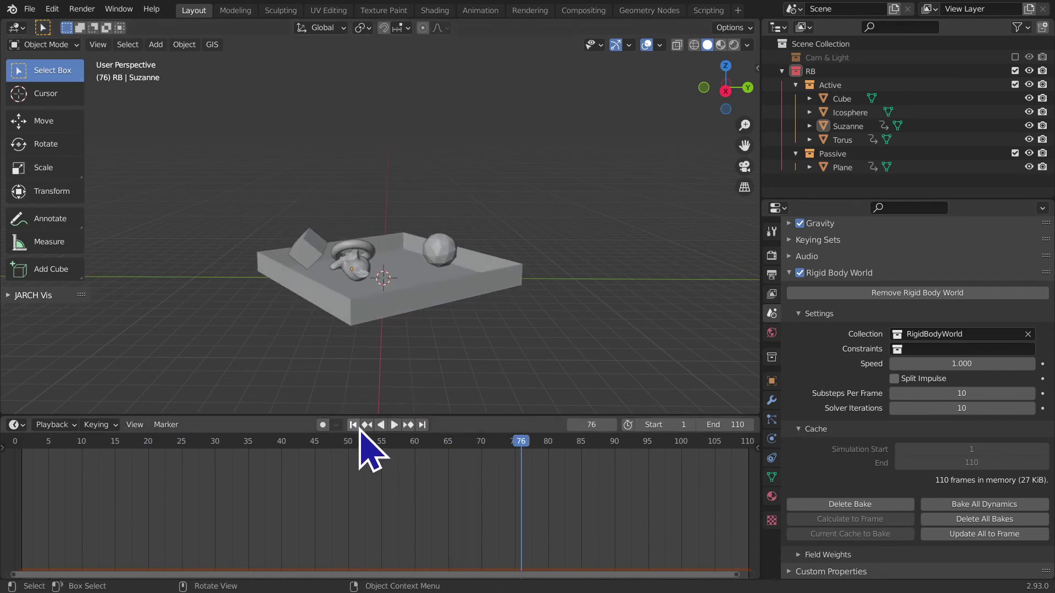
{"action": "left_click", "coordinate": [354, 425]}
{"action": "left_click", "coordinate": [384, 199]}
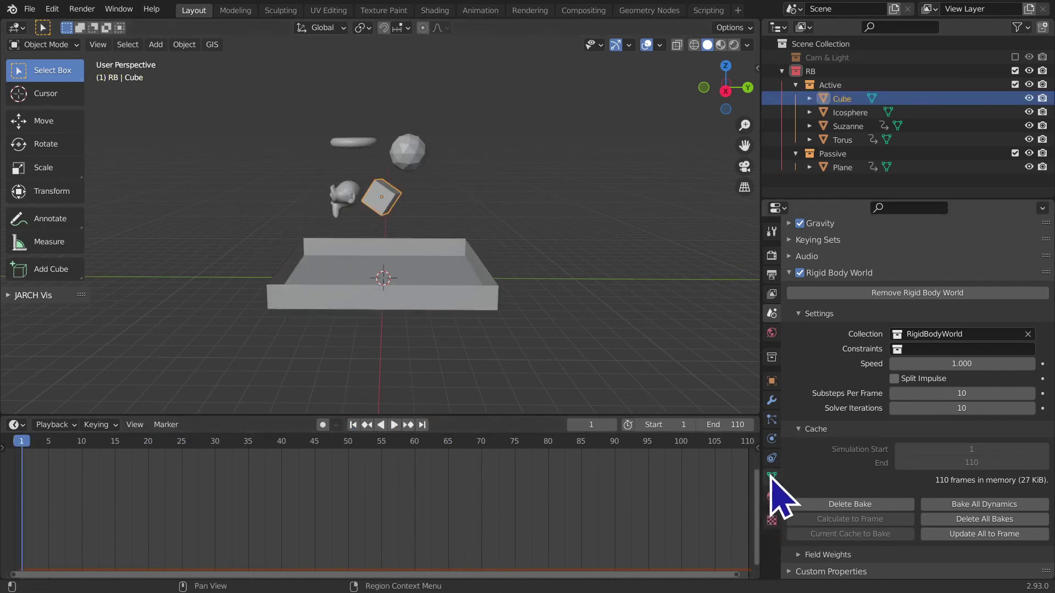
Step: Show the Cube's rigid body physics settings and play the simulation
{"action": "left_click", "coordinate": [771, 457]}
{"action": "left_click", "coordinate": [771, 438]}
{"action": "scroll", "coordinate": [934, 489], "scroll_direction": "down", "scroll_amount": 1}
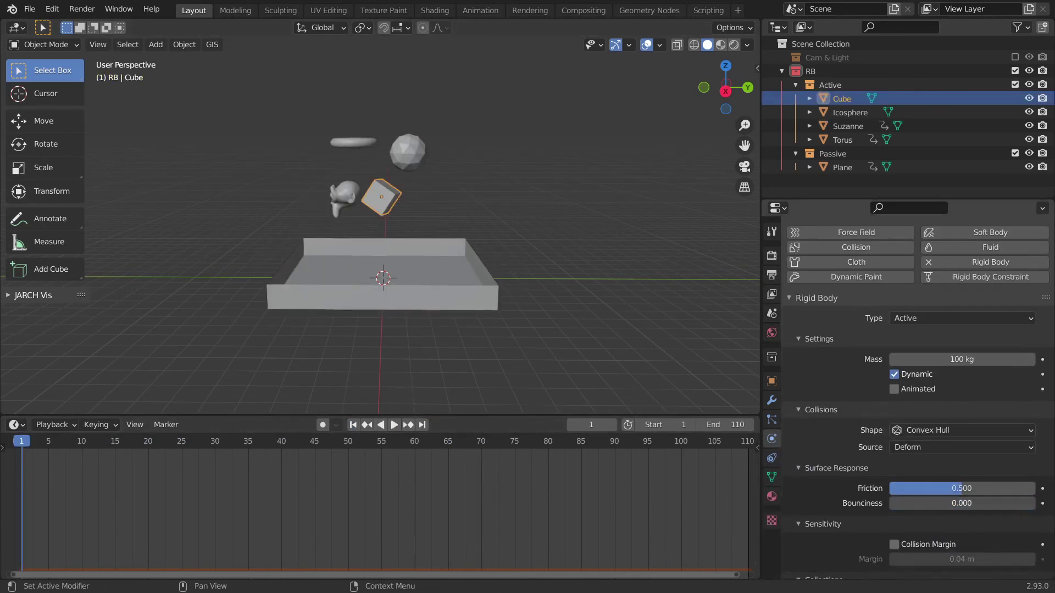
{"action": "key", "text": "space"}
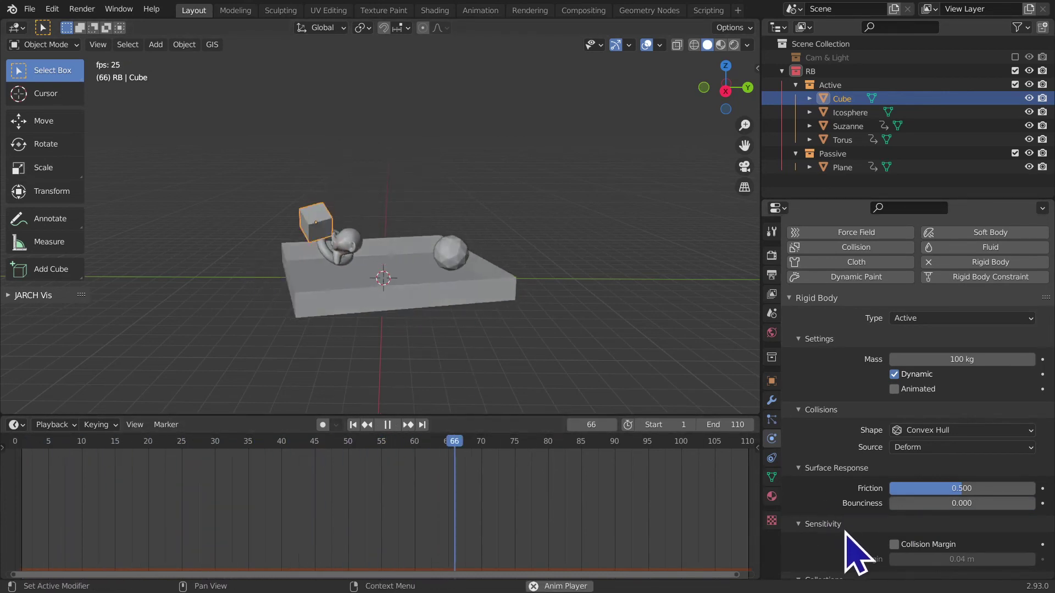
{"action": "key", "text": "space"}
Step: Lower the passive Plane's Bounciness to 0.805 and replay the drop from frame 1
{"action": "left_click", "coordinate": [452, 293]}
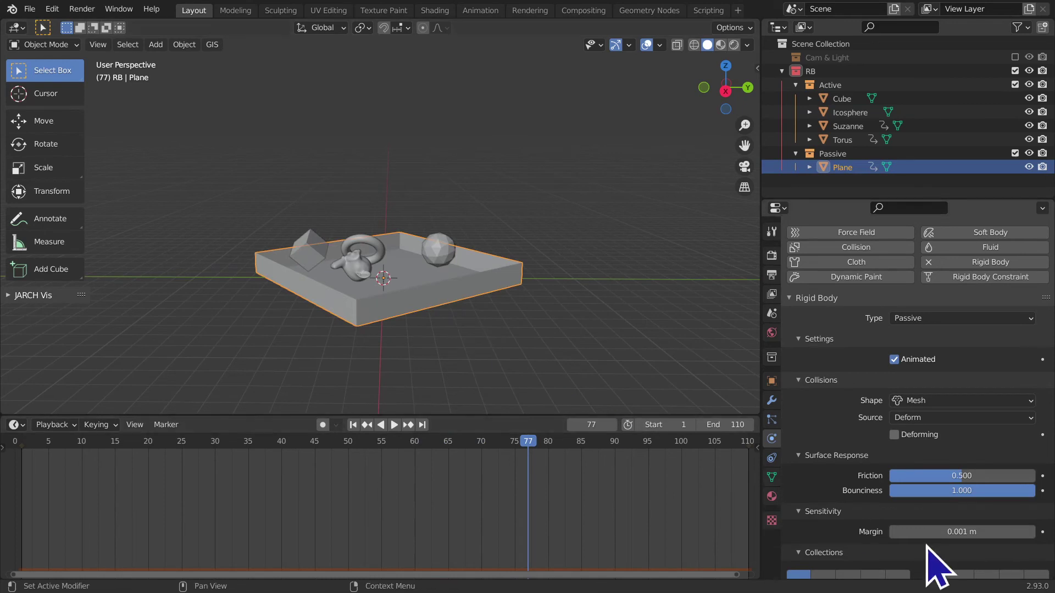
{"action": "scroll", "coordinate": [927, 549], "scroll_direction": "down", "scroll_amount": 1}
{"action": "left_click_drag", "start_coordinate": [961, 475], "coordinate": [954, 475]}
{"action": "left_click", "coordinate": [373, 427]}
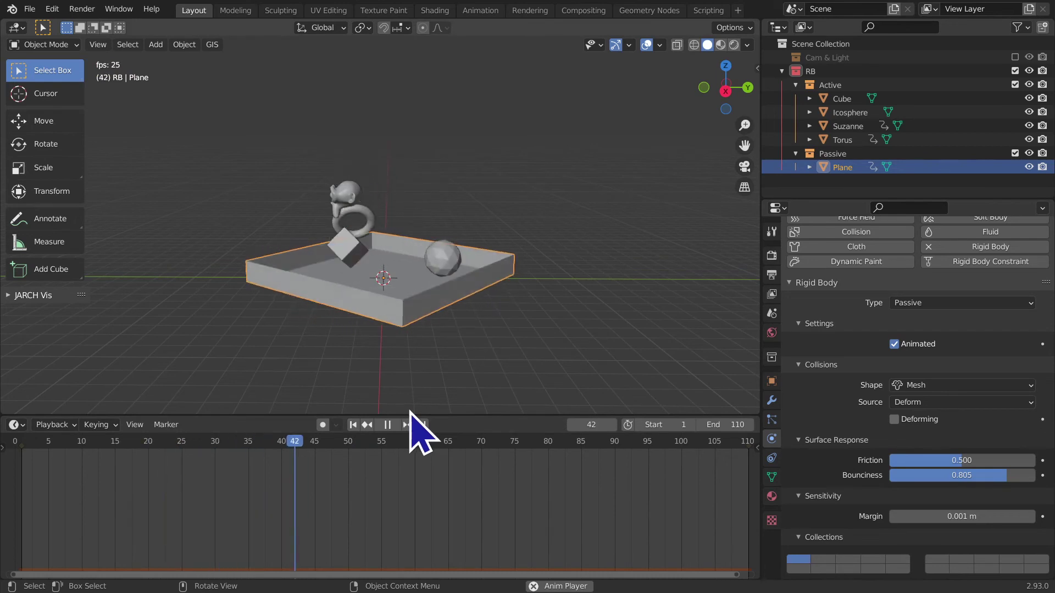
{"action": "key", "text": "space"}
{"action": "left_click", "coordinate": [353, 424]}
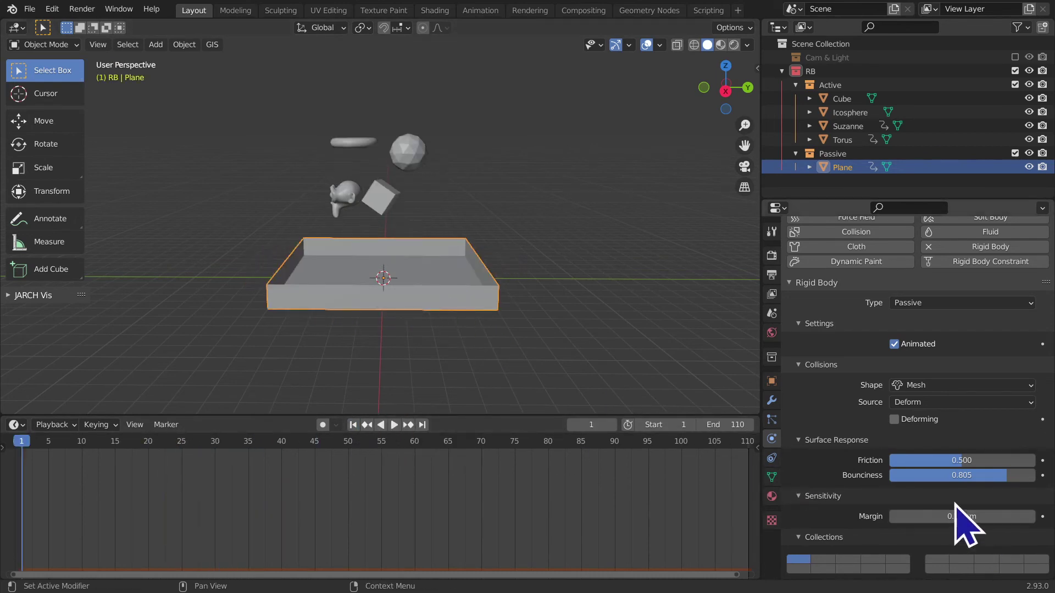
{"action": "left_click", "coordinate": [772, 313]}
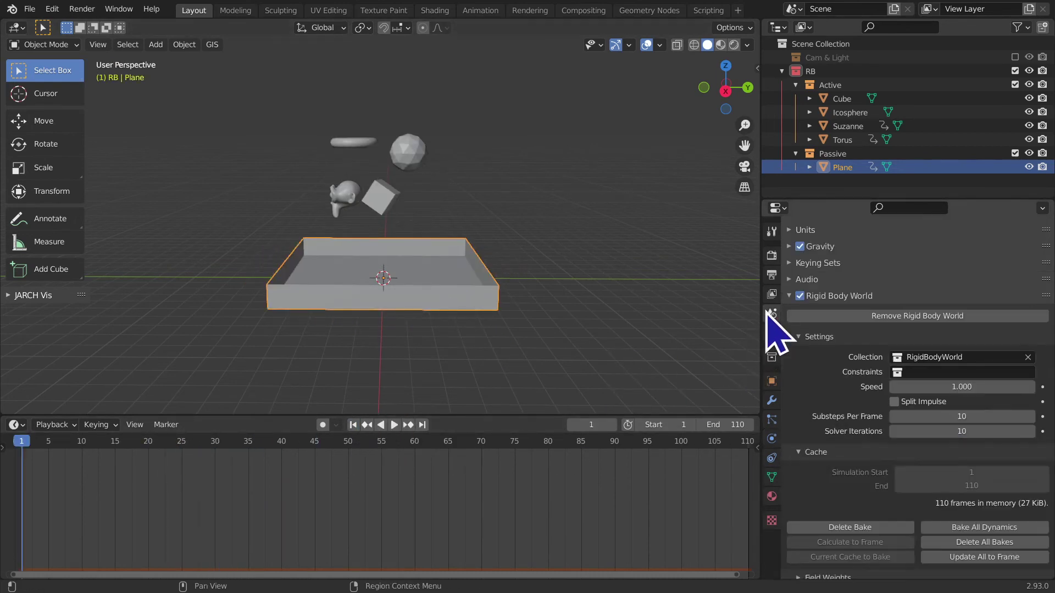
Step: Delete the old bake, bake again, and play the drop before rewinding to frame 1
{"action": "mouse_move", "coordinate": [434, 343]}
{"action": "middle_mouse_down"}
{"action": "mouse_move", "coordinate": [428, 330]}
{"action": "mouse_move", "coordinate": [506, 306]}
{"action": "mouse_move", "coordinate": [452, 320]}
{"action": "mouse_move", "coordinate": [455, 329]}
{"action": "mouse_move", "coordinate": [550, 374]}
{"action": "middle_mouse_up"}
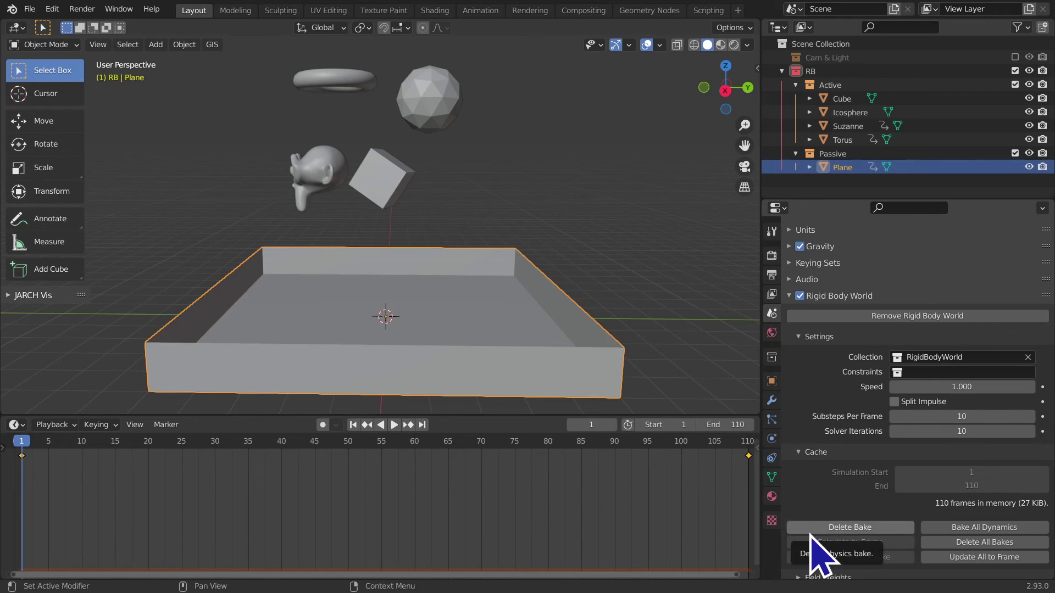
{"action": "left_click", "coordinate": [898, 529]}
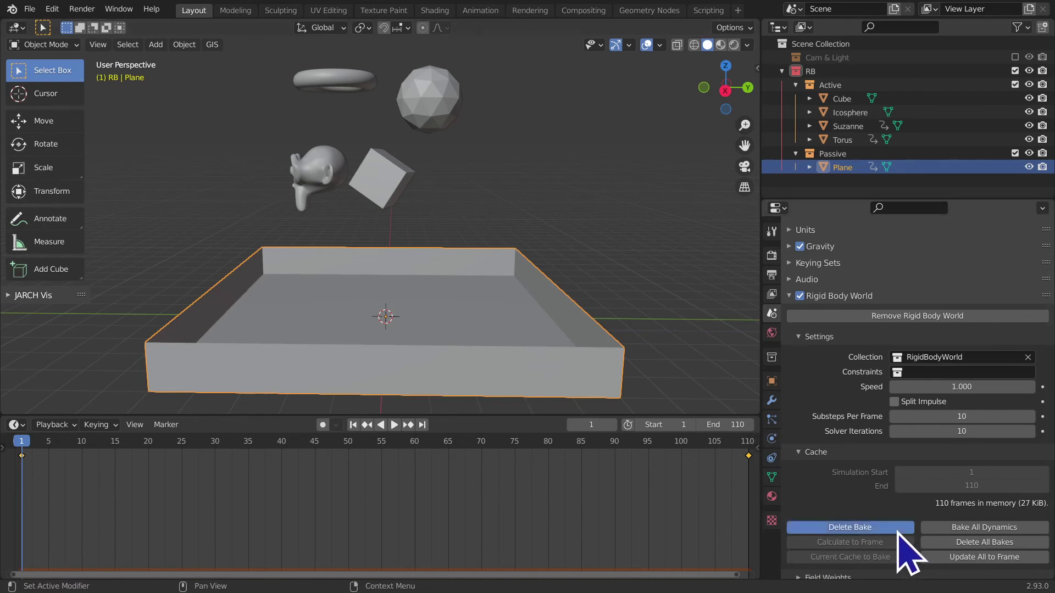
{"action": "left_click", "coordinate": [897, 529]}
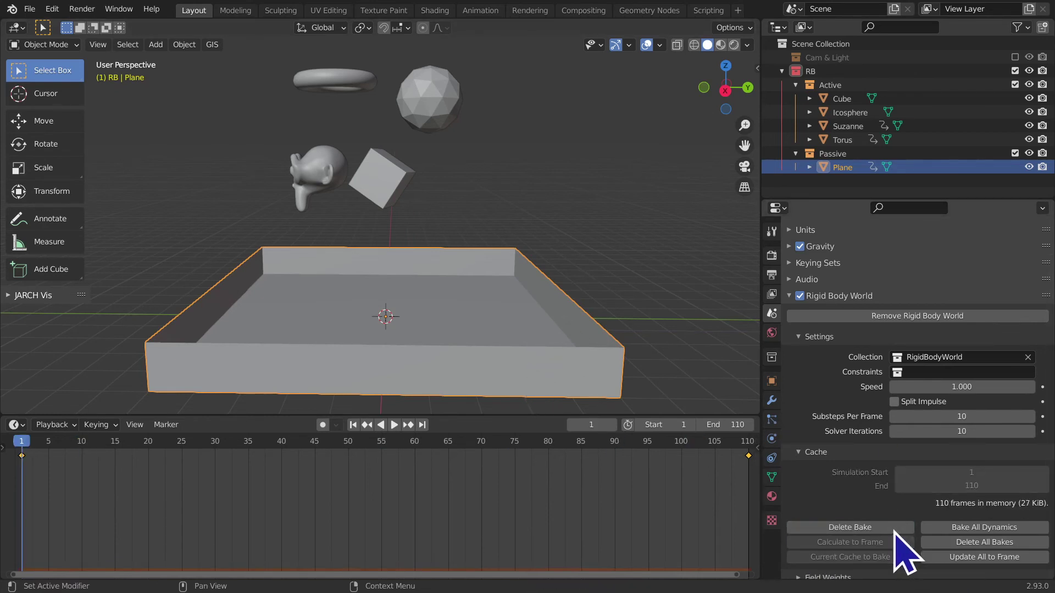
{"action": "key", "text": "space"}
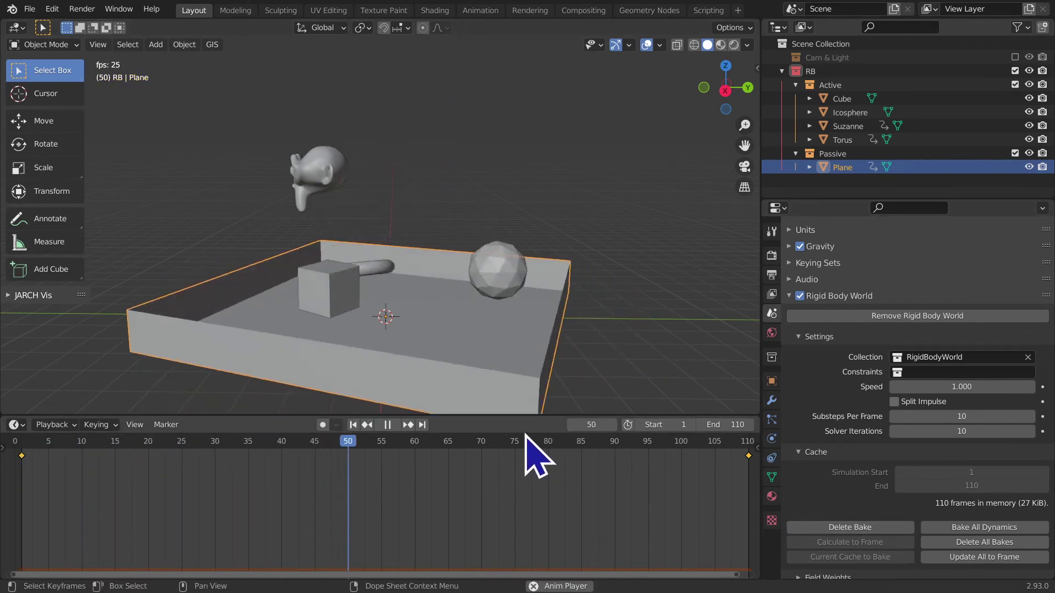
{"action": "key", "text": "space"}
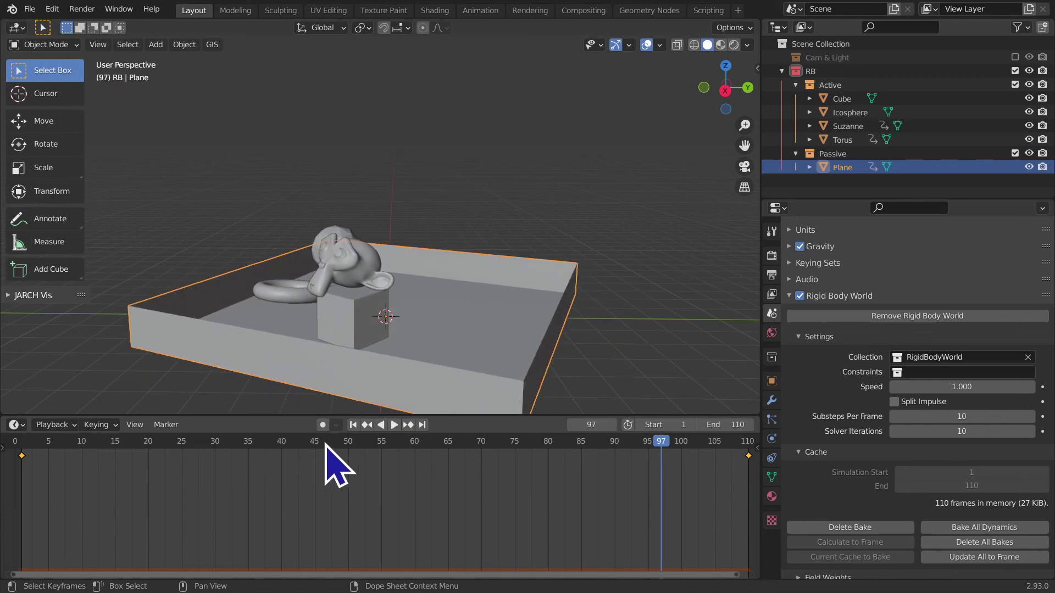
{"action": "left_click", "coordinate": [353, 425]}
{"action": "middle_click_drag", "start_coordinate": [881, 510], "coordinate": [883, 374]}
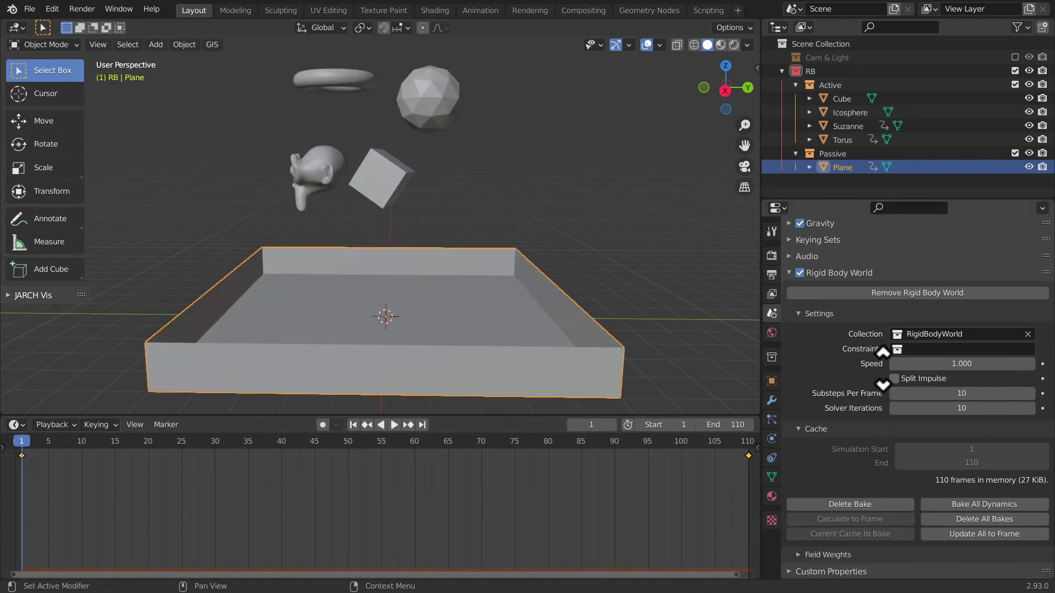
{"action": "left_click", "coordinate": [804, 555]}
{"action": "scroll", "coordinate": [941, 482], "scroll_direction": "down", "scroll_amount": 5}
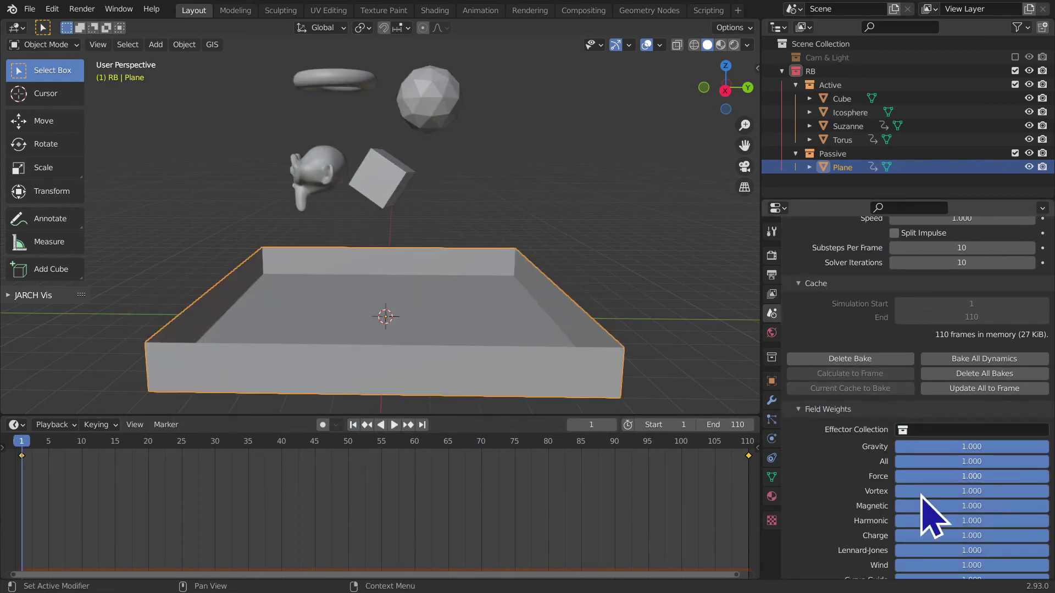
{"action": "middle_click_drag", "start_coordinate": [941, 482], "coordinate": [832, 379]}
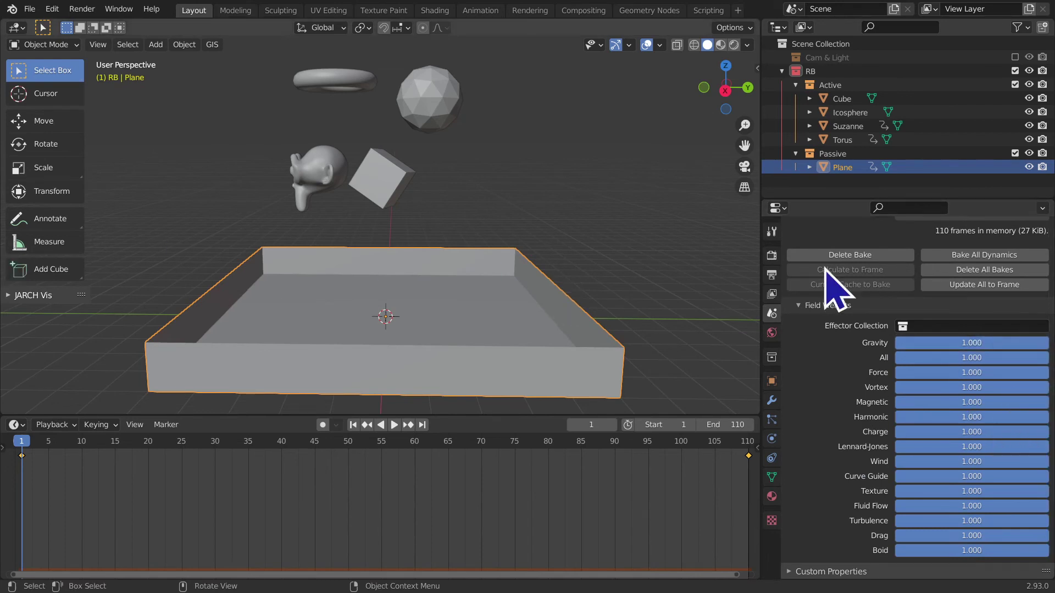
{"action": "key", "text": "space"}
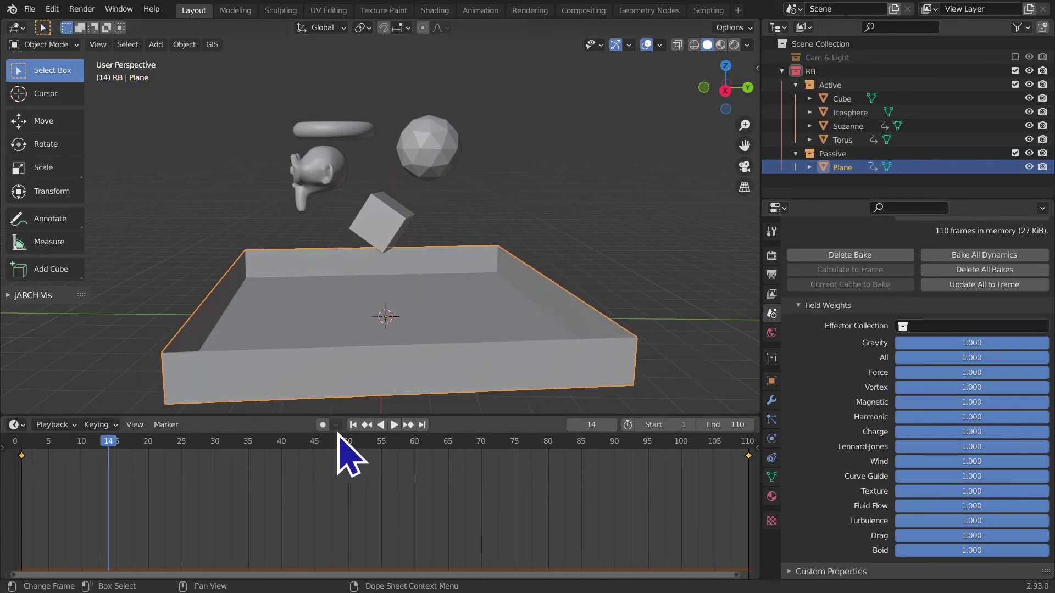
{"action": "key", "text": "Escape"}
{"action": "double_click", "coordinate": [952, 344]}
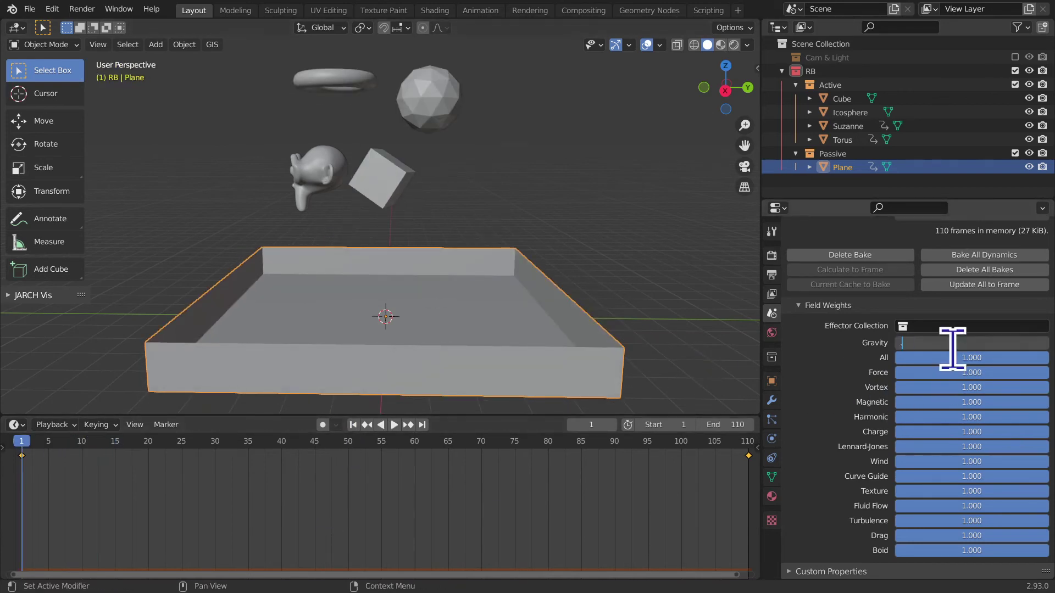
{"action": "type", "text": ".6"}
{"action": "key", "text": "Return"}
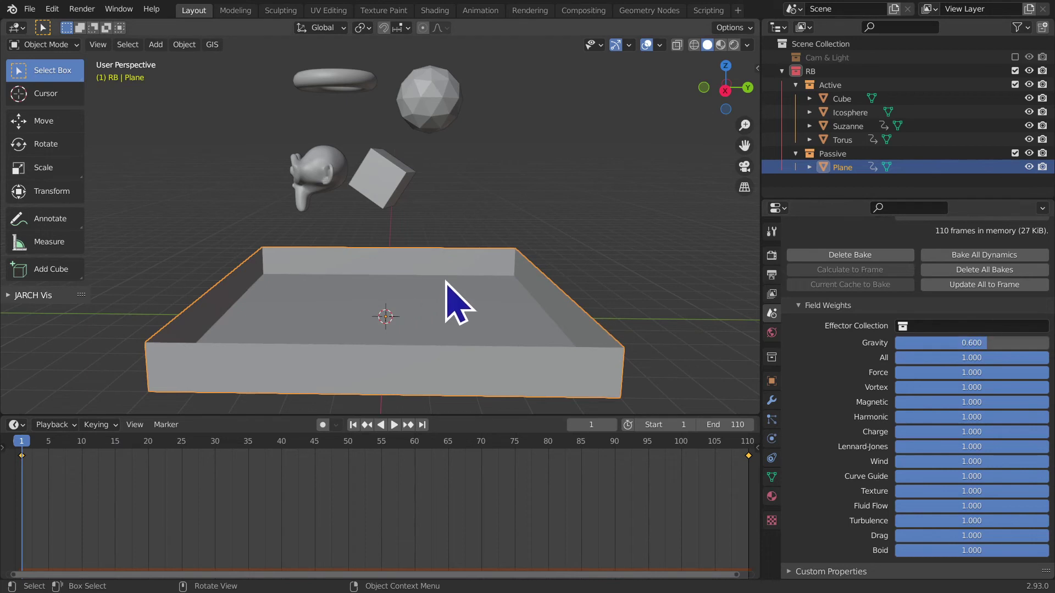
{"action": "key", "text": "space"}
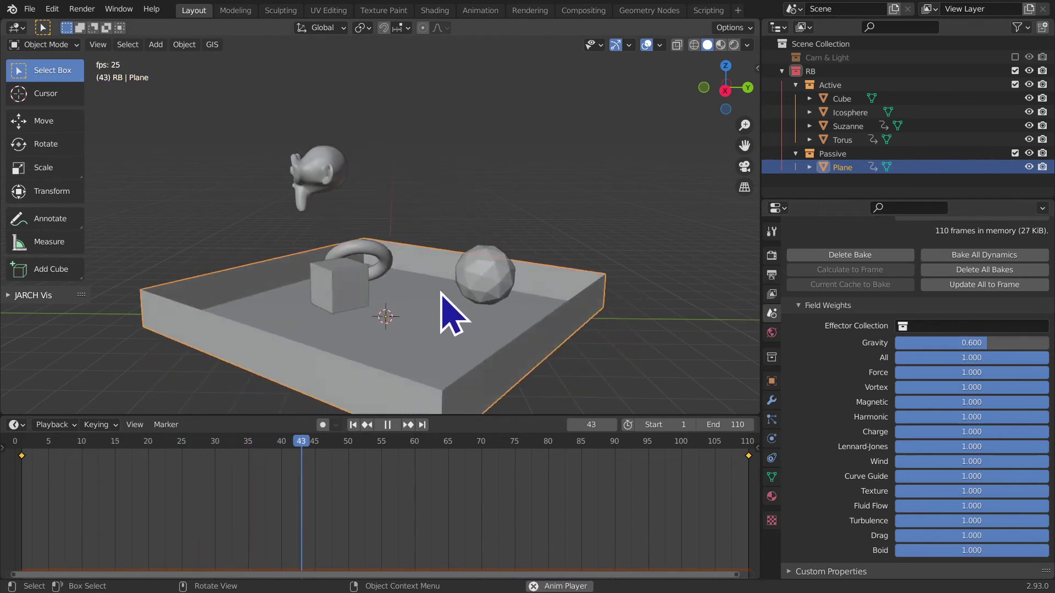
{"action": "key", "text": "Escape"}
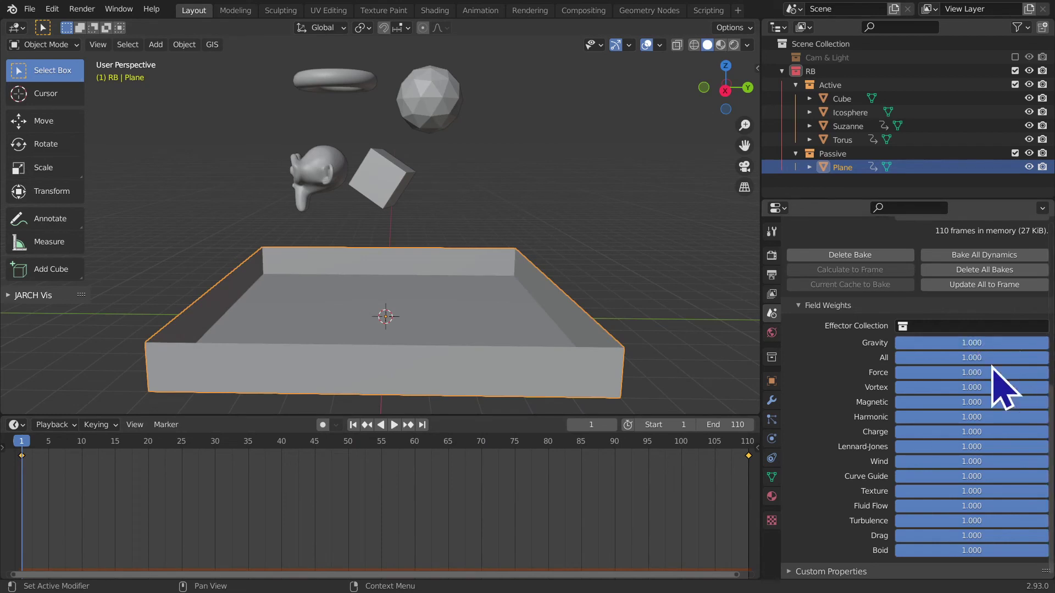
{"action": "left_click", "coordinate": [821, 310]}
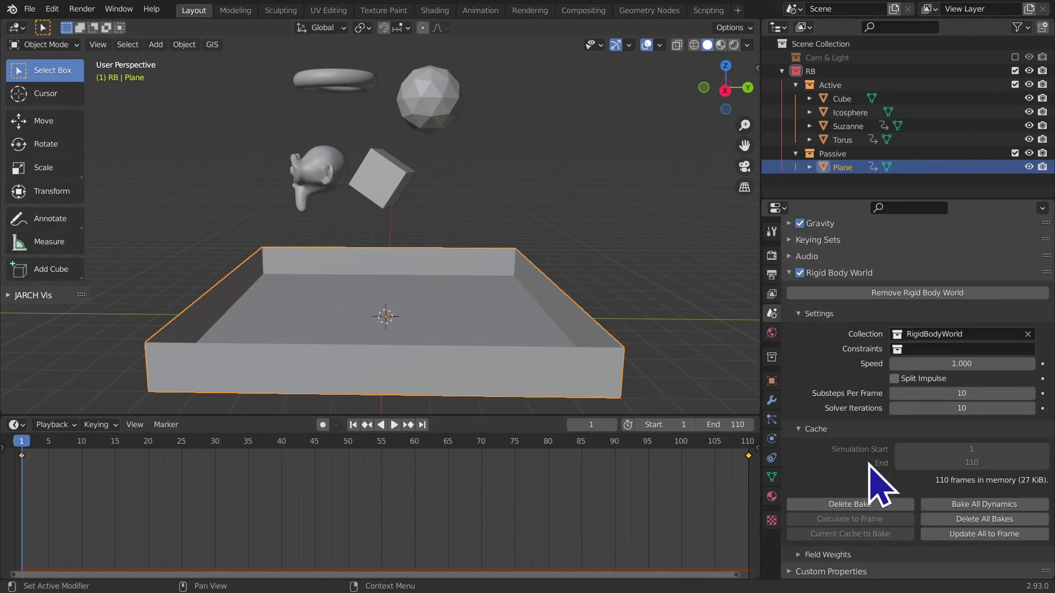
Step: Zoom out, box-select the Cube, Icosphere, Suzanne and Torus, then deselect them
{"action": "scroll", "coordinate": [852, 423], "scroll_direction": "up", "scroll_amount": 2}
{"action": "scroll", "coordinate": [843, 452], "scroll_direction": "up", "scroll_amount": 1}
{"action": "scroll", "coordinate": [842, 431], "scroll_direction": "down", "scroll_amount": 2}
{"action": "scroll", "coordinate": [854, 426], "scroll_direction": "down", "scroll_amount": 1}
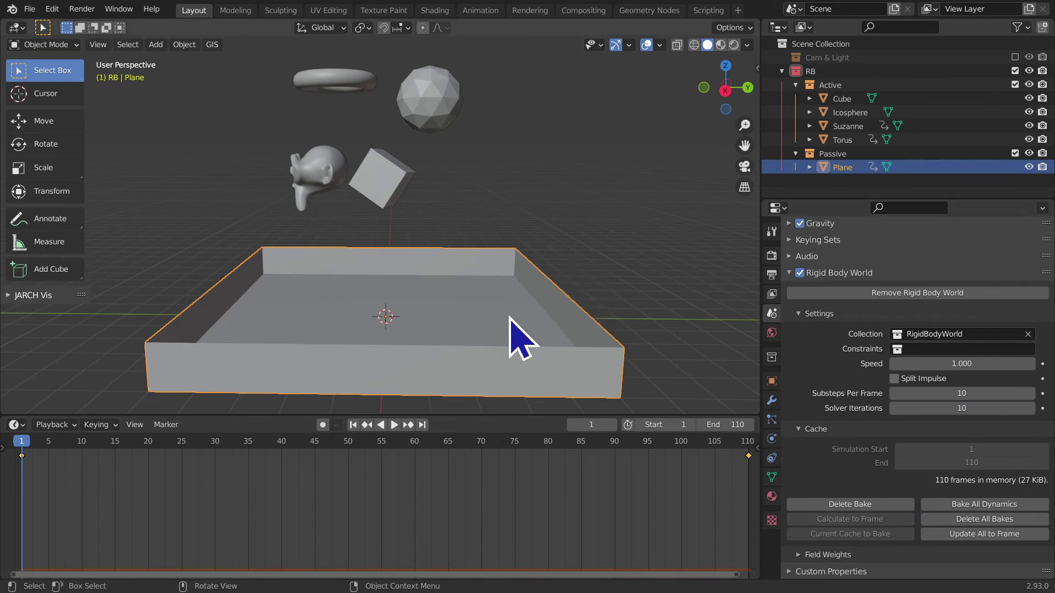
{"action": "scroll", "coordinate": [521, 341], "scroll_direction": "down", "scroll_amount": 4}
{"action": "mouse_move", "coordinate": [490, 326]}
{"action": "middle_mouse_down"}
{"action": "mouse_move", "coordinate": [631, 318]}
{"action": "mouse_move", "coordinate": [549, 302]}
{"action": "mouse_move", "coordinate": [515, 250]}
{"action": "middle_mouse_up"}
{"action": "key", "text": "b"}
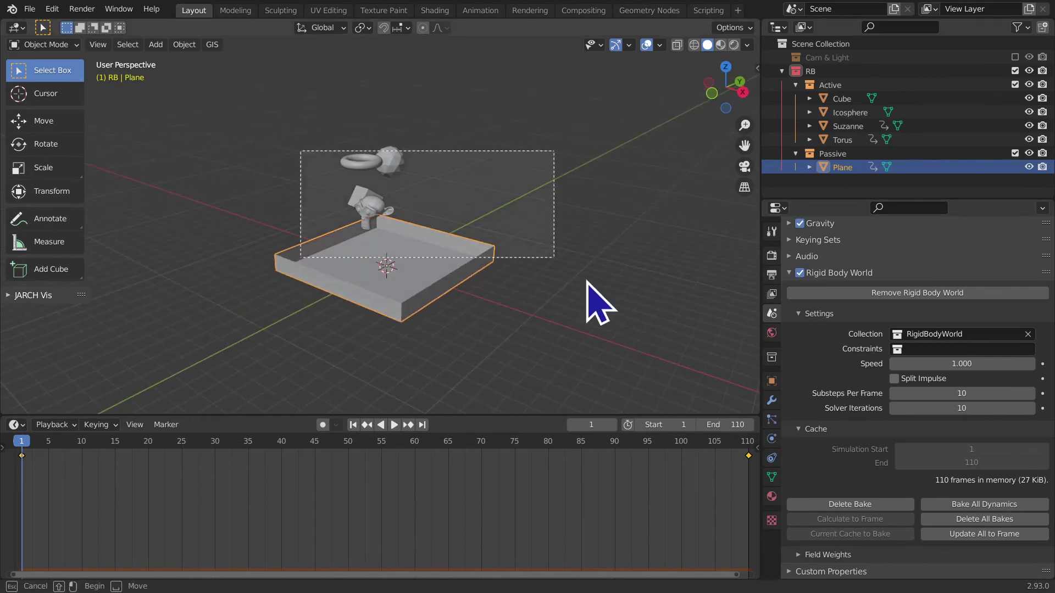
{"action": "left_click_drag", "start_coordinate": [502, 228], "coordinate": [632, 324]}
{"action": "left_click", "coordinate": [603, 350]}
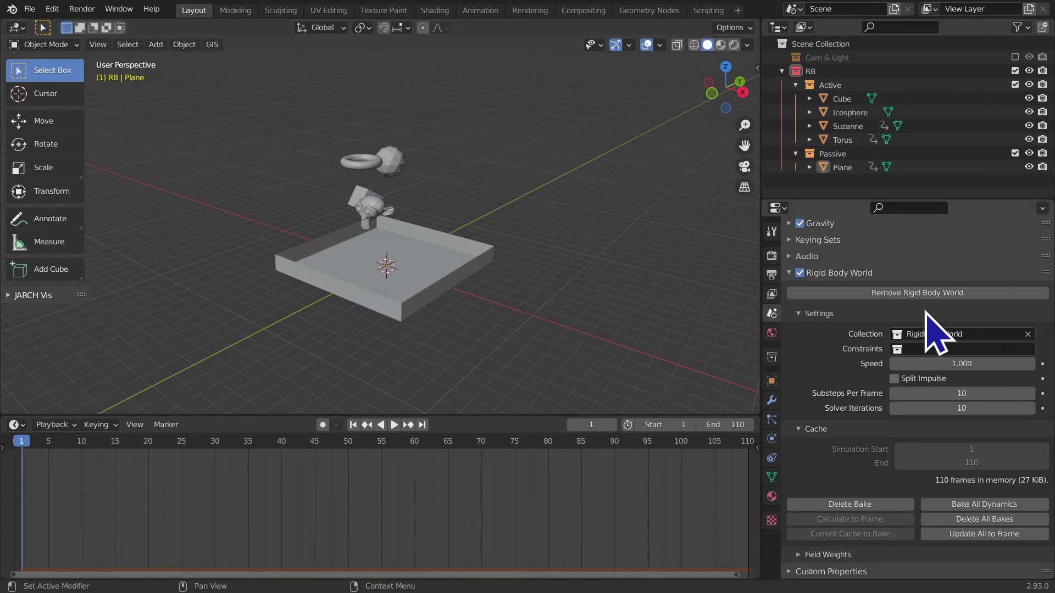
Step: Remove the Rigid Body World and switch to the front view
{"action": "left_click", "coordinate": [935, 294]}
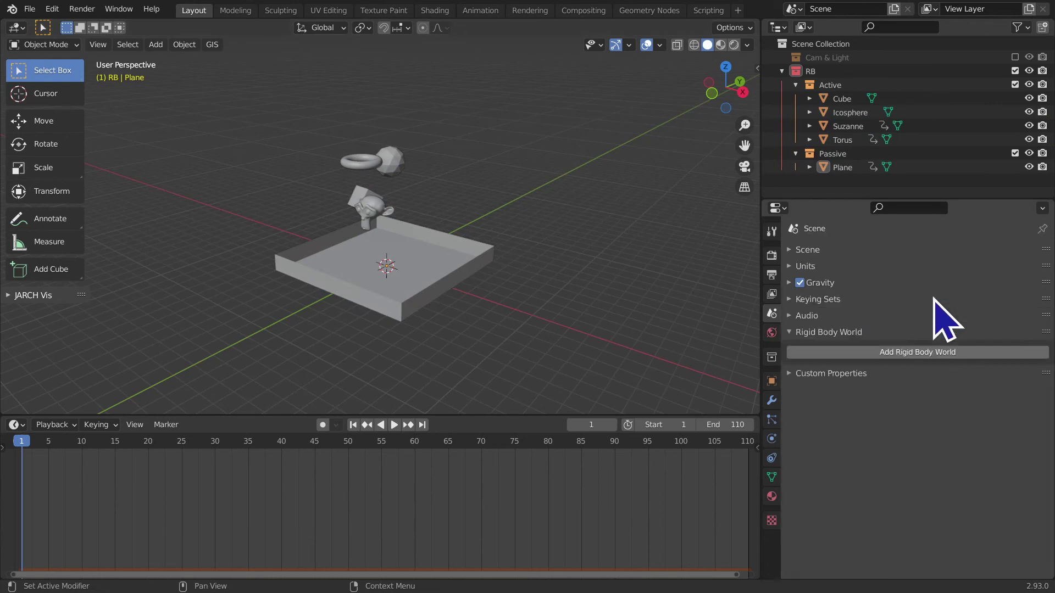
{"action": "left_click", "coordinate": [711, 93]}
{"action": "scroll", "coordinate": [612, 212], "scroll_direction": "up", "scroll_amount": 2}
Step: In wireframe view, make the Cube, Icosphere, Suzanne and Torus active rigid bodies
{"action": "scroll", "coordinate": [272, 137], "scroll_direction": "up", "scroll_amount": 1}
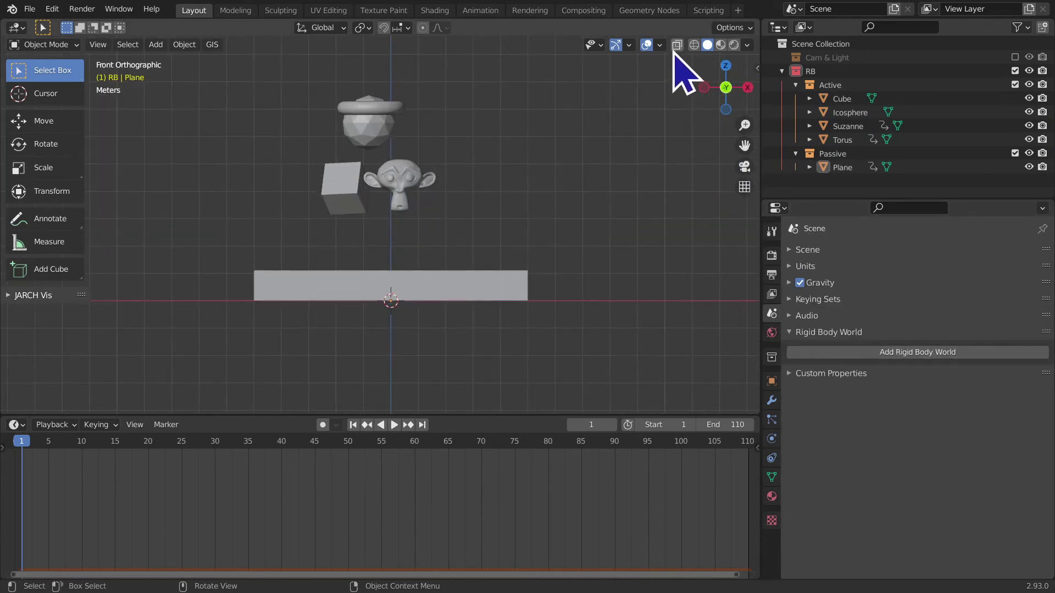
{"action": "left_click", "coordinate": [693, 45]}
{"action": "mouse_move", "coordinate": [208, 105]}
{"action": "left_mouse_down"}
{"action": "mouse_move", "coordinate": [455, 144]}
{"action": "mouse_move", "coordinate": [466, 200]}
{"action": "left_mouse_up"}
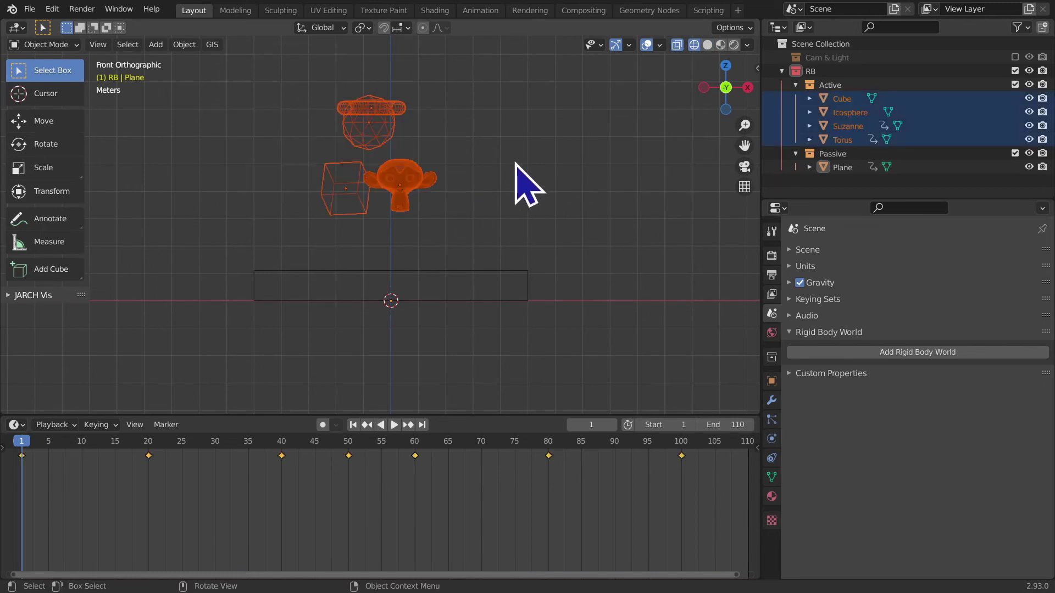
{"action": "left_click", "coordinate": [182, 53]}
{"action": "mouse_move", "coordinate": [207, 365]}
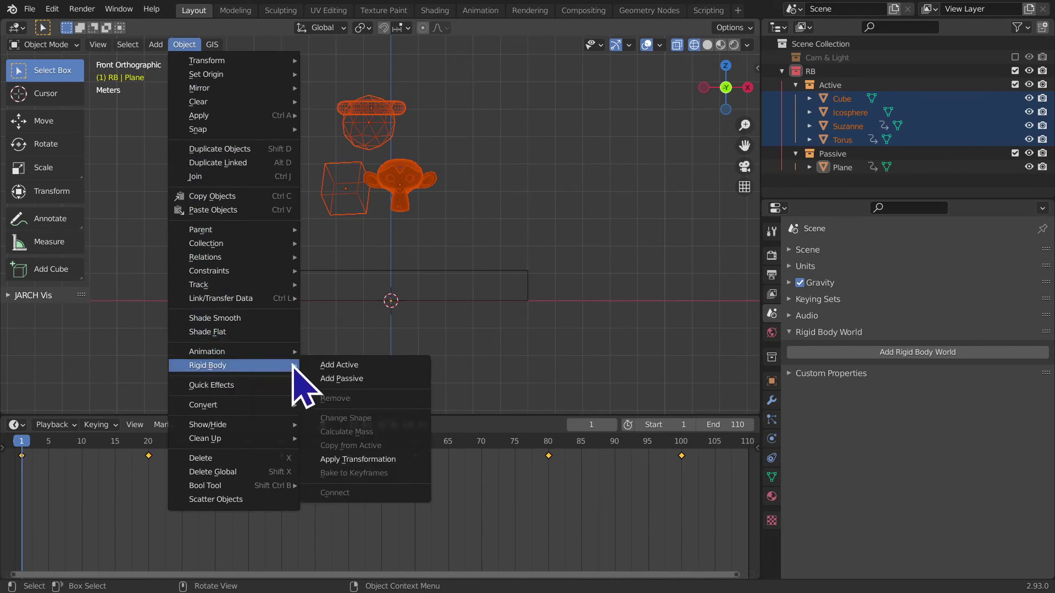
{"action": "left_click", "coordinate": [338, 366]}
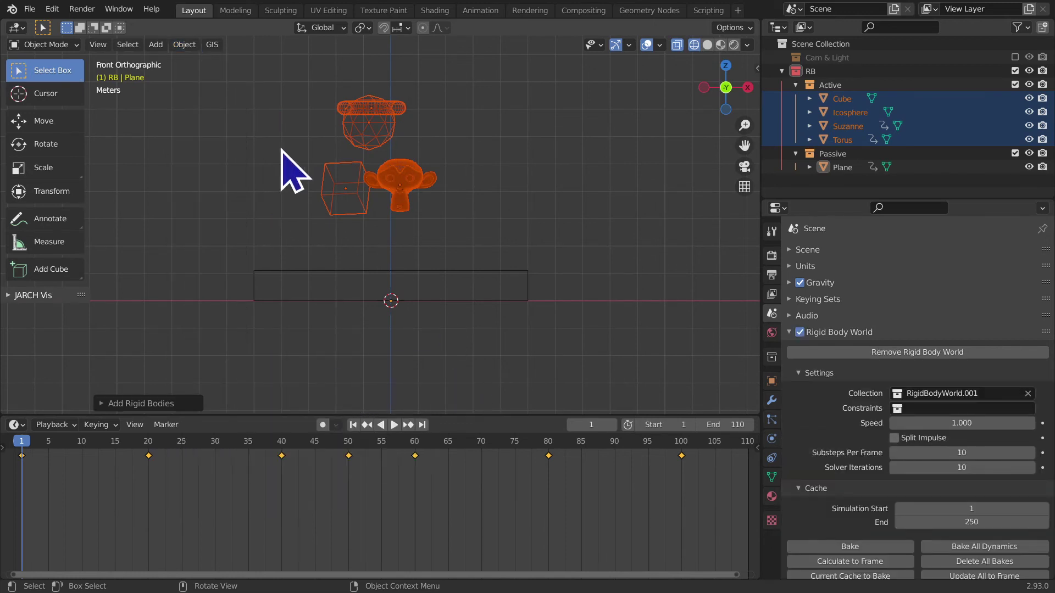
Step: Make the Plane a passive rigid body, then deselect all and start playback
{"action": "left_click", "coordinate": [170, 272]}
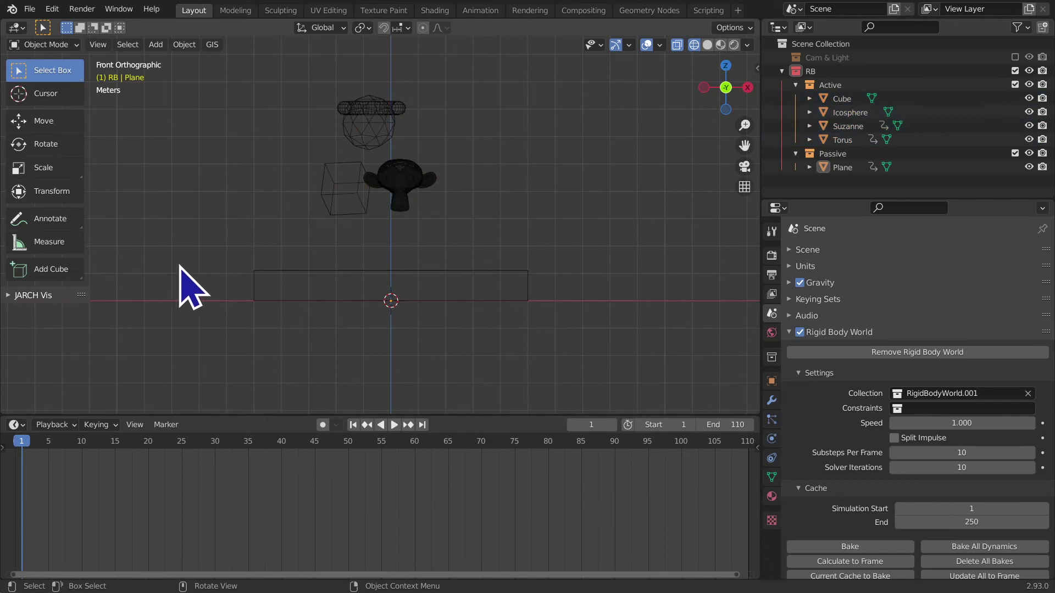
{"action": "left_click", "coordinate": [286, 285]}
{"action": "left_click", "coordinate": [184, 45]}
{"action": "mouse_move", "coordinate": [207, 365]}
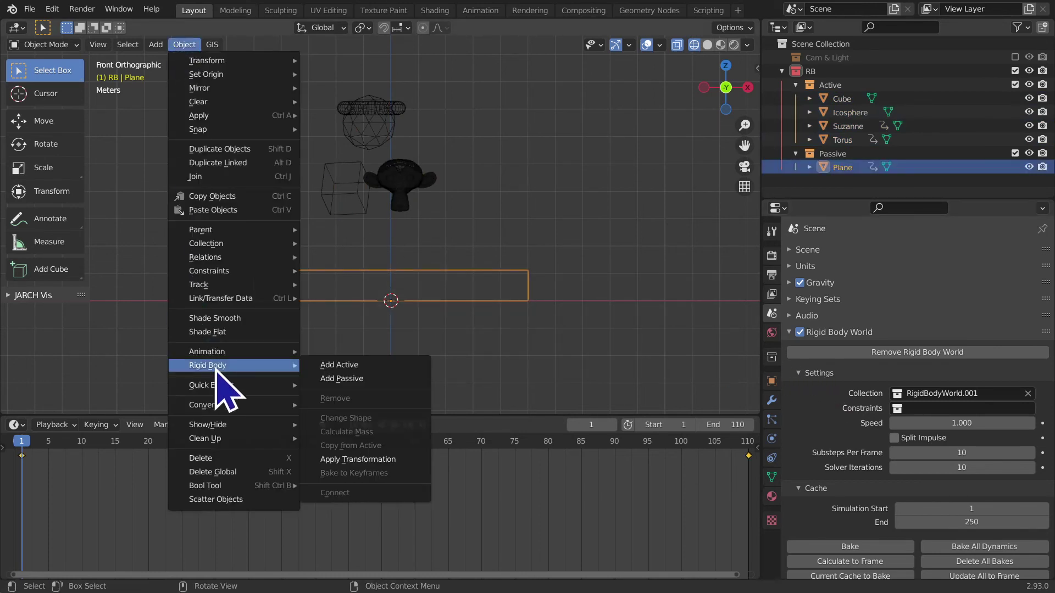
{"action": "left_click", "coordinate": [330, 383]}
{"action": "left_click", "coordinate": [625, 264]}
{"action": "key", "text": "space"}
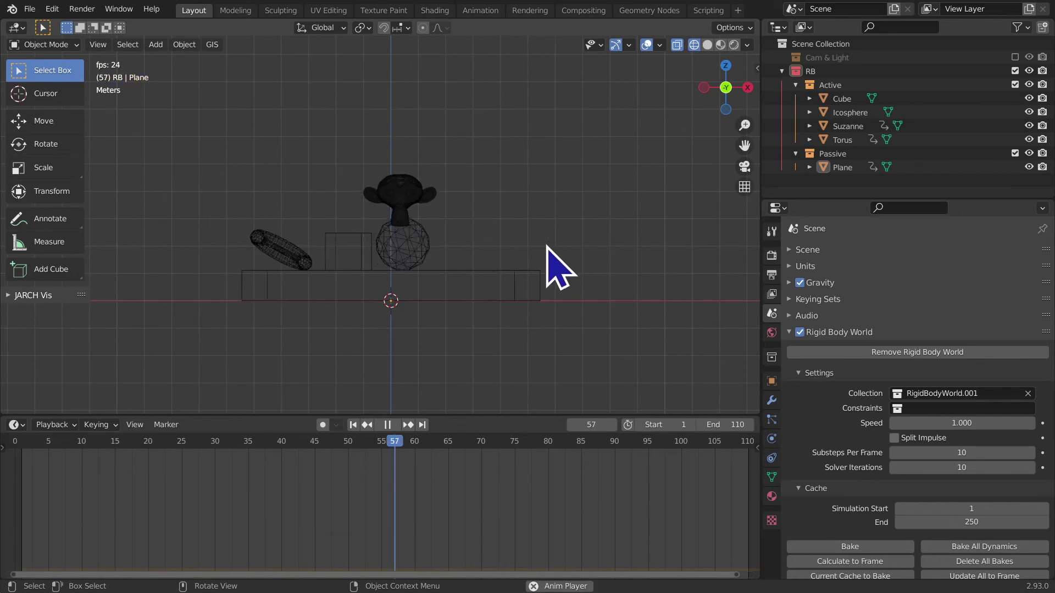
Step: Play the drop, stop it partway, orbit to a low angle, and rewind to frame 1
{"action": "left_click", "coordinate": [184, 44]}
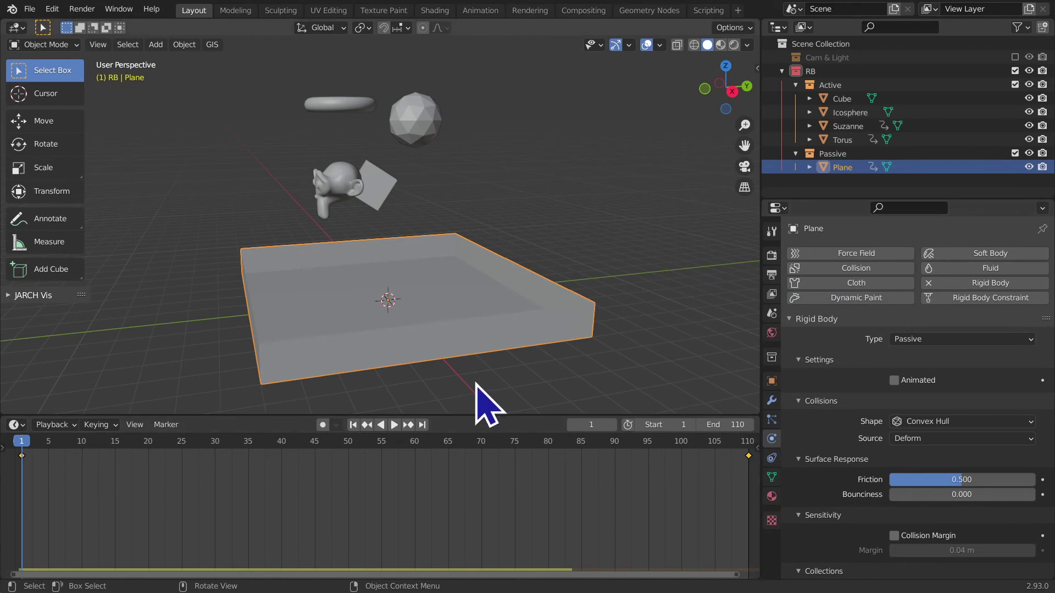
{"action": "key", "text": "space"}
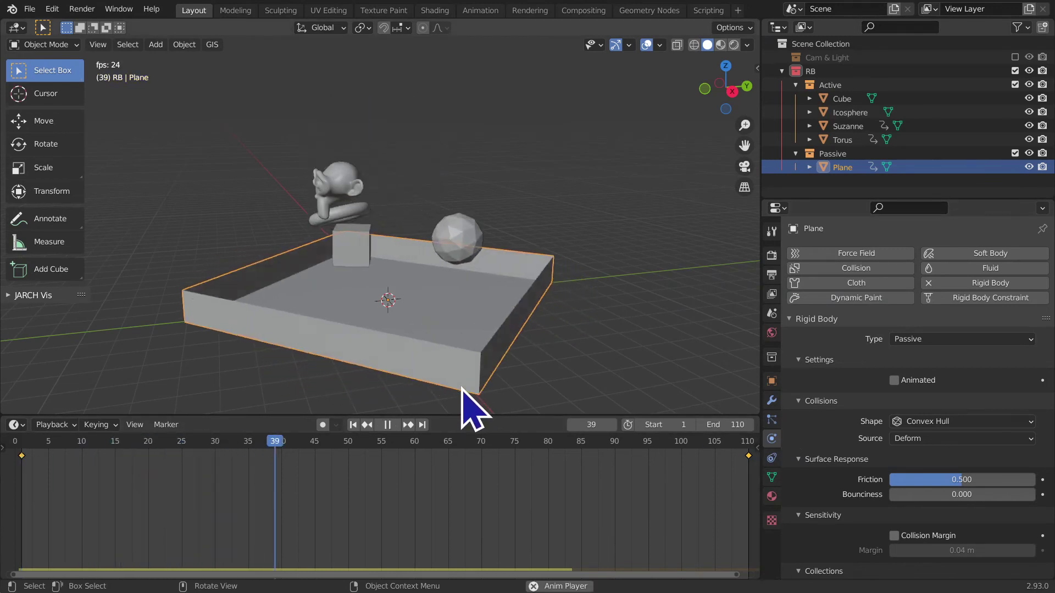
{"action": "left_click", "coordinate": [387, 425]}
{"action": "mouse_move", "coordinate": [418, 384]}
{"action": "middle_mouse_down"}
{"action": "mouse_move", "coordinate": [431, 357]}
{"action": "mouse_move", "coordinate": [449, 354]}
{"action": "middle_mouse_up"}
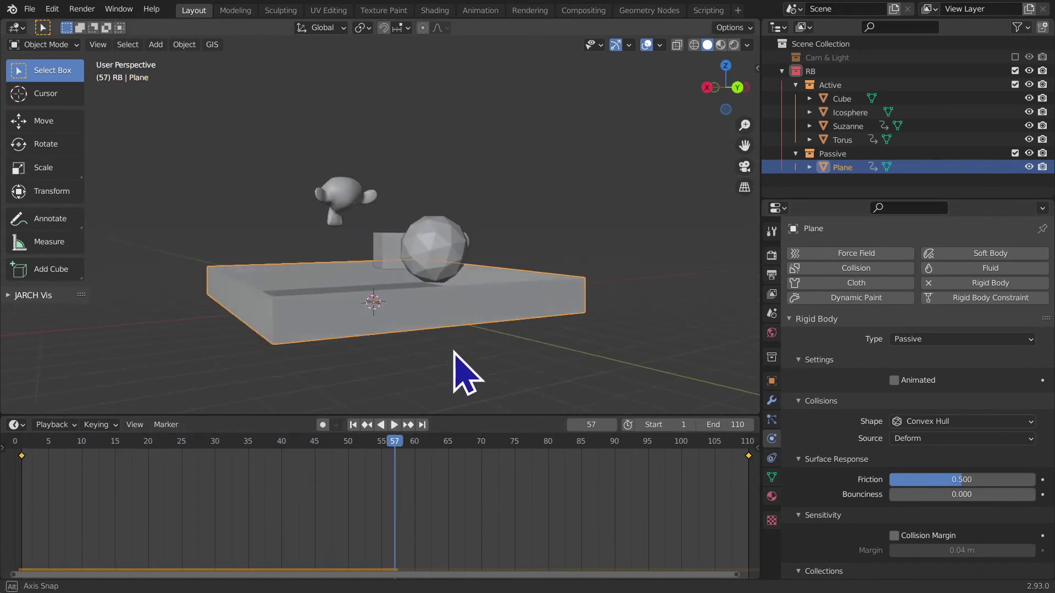
{"action": "left_click", "coordinate": [353, 425]}
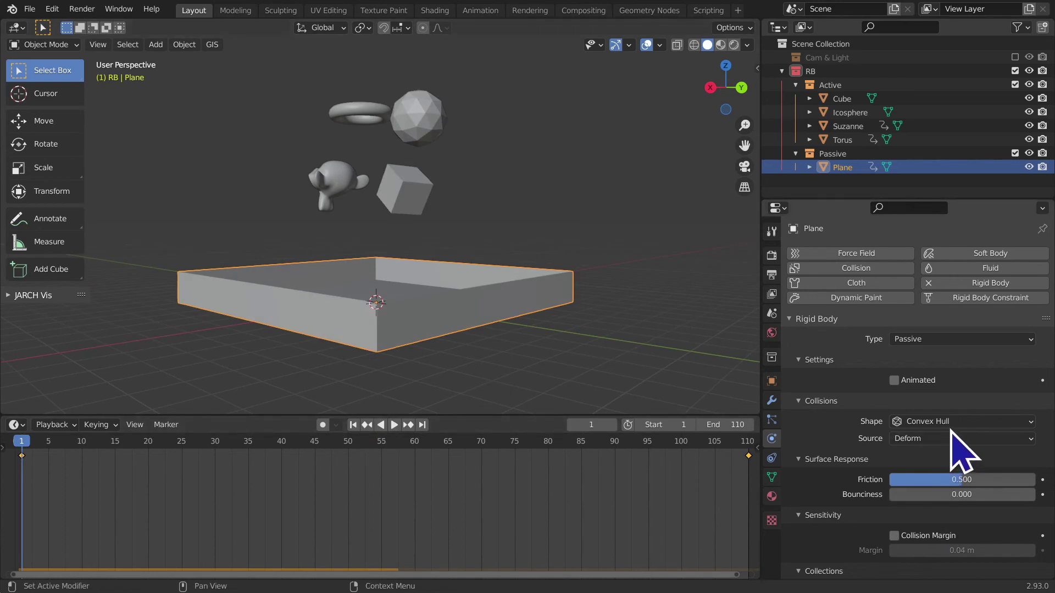
Step: Set the tray Plane's collision shape to Mesh and test the drop, returning to frame 1
{"action": "left_click", "coordinate": [956, 421]}
{"action": "left_click", "coordinate": [941, 526]}
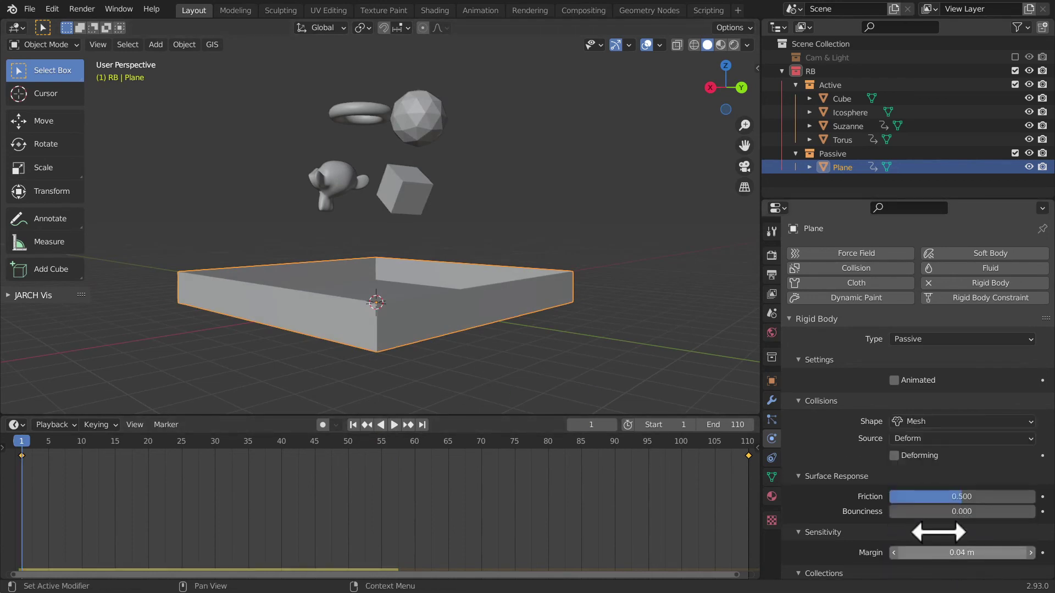
{"action": "middle_click_drag", "start_coordinate": [528, 358], "coordinate": [407, 308]}
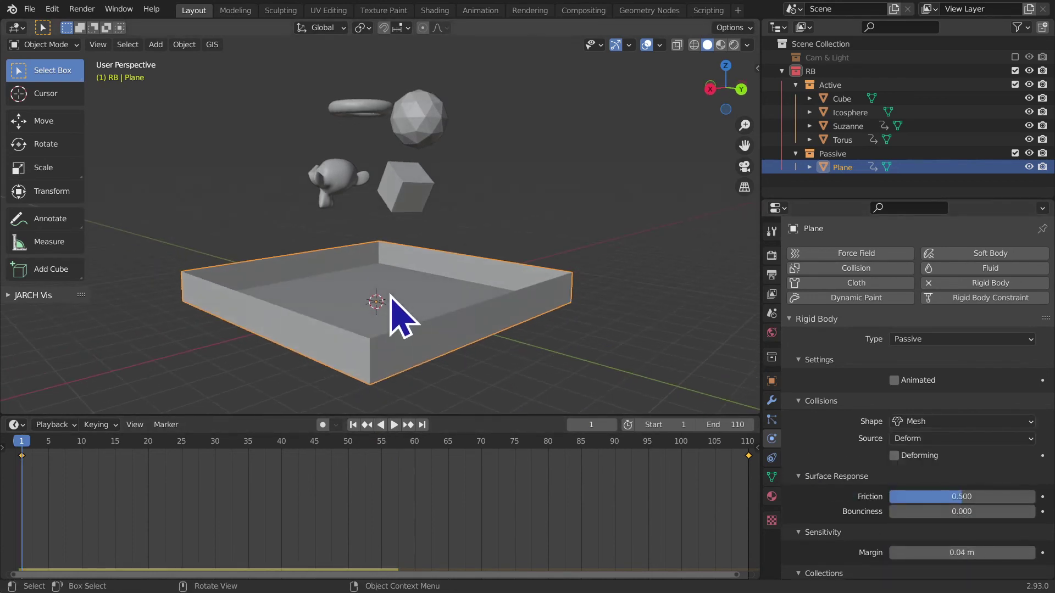
{"action": "key", "text": "space"}
{"action": "mouse_move", "coordinate": [430, 355]}
{"action": "middle_mouse_down"}
{"action": "mouse_move", "coordinate": [209, 354]}
{"action": "mouse_move", "coordinate": [292, 420]}
{"action": "mouse_move", "coordinate": [401, 431]}
{"action": "mouse_move", "coordinate": [367, 445]}
{"action": "middle_mouse_up"}
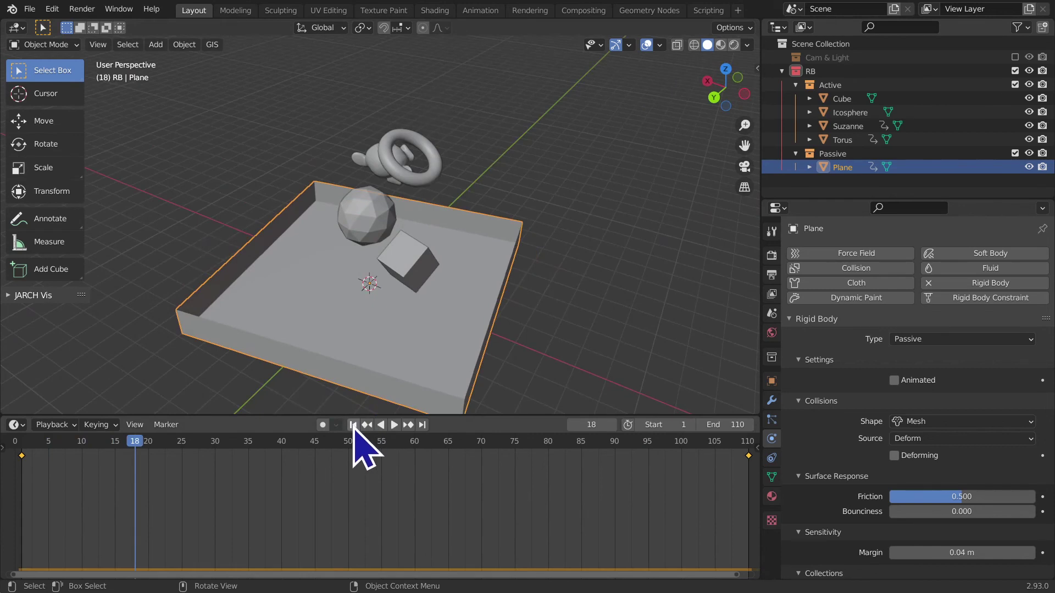
{"action": "left_click", "coordinate": [353, 425]}
Step: Enable Animated on the Plane's passive rigid body, replay the drop, and rewind to frame 1
{"action": "left_click", "coordinate": [912, 386]}
{"action": "scroll", "coordinate": [872, 430], "scroll_direction": "down", "scroll_amount": 2}
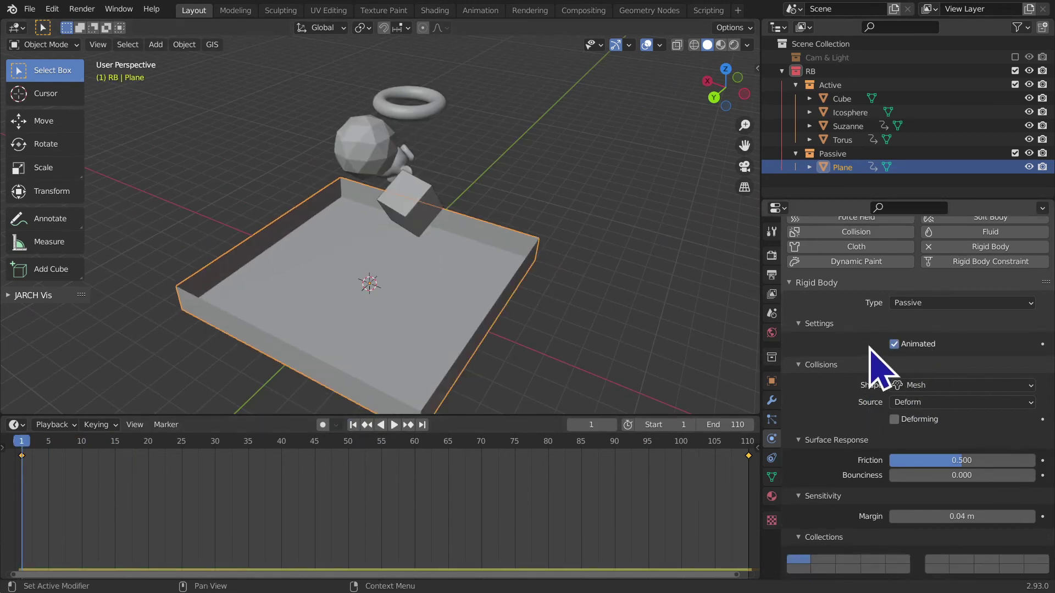
{"action": "key", "text": "space"}
{"action": "mouse_move", "coordinate": [631, 372]}
{"action": "middle_mouse_down"}
{"action": "mouse_move", "coordinate": [546, 330]}
{"action": "mouse_move", "coordinate": [467, 311]}
{"action": "mouse_move", "coordinate": [389, 318]}
{"action": "mouse_move", "coordinate": [358, 346]}
{"action": "mouse_move", "coordinate": [338, 329]}
{"action": "mouse_move", "coordinate": [259, 336]}
{"action": "mouse_move", "coordinate": [299, 406]}
{"action": "middle_mouse_up"}
{"action": "key", "text": "space"}
{"action": "left_click", "coordinate": [357, 426]}
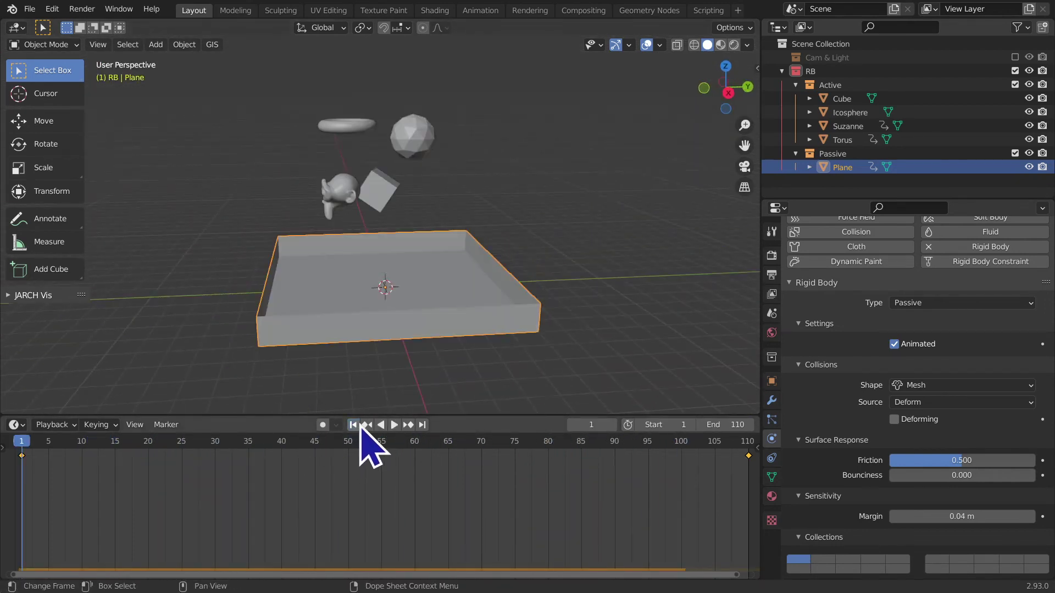
{"action": "left_click", "coordinate": [184, 44]}
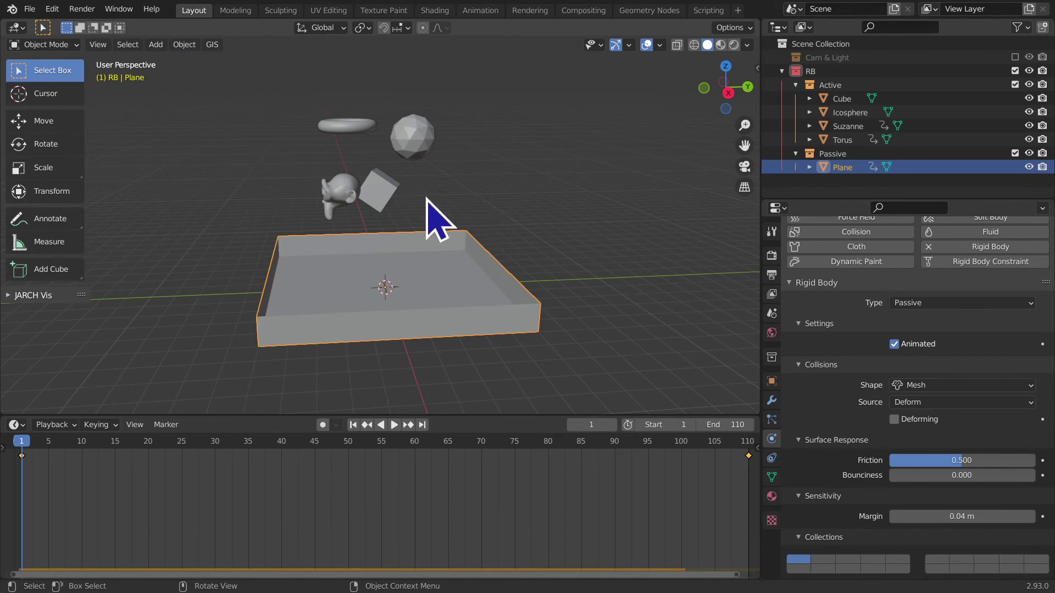
Step: Select all objects, remove their rigid bodies, then undo the removal
{"action": "key", "text": "a"}
{"action": "left_click", "coordinate": [184, 44]}
{"action": "mouse_move", "coordinate": [207, 365]}
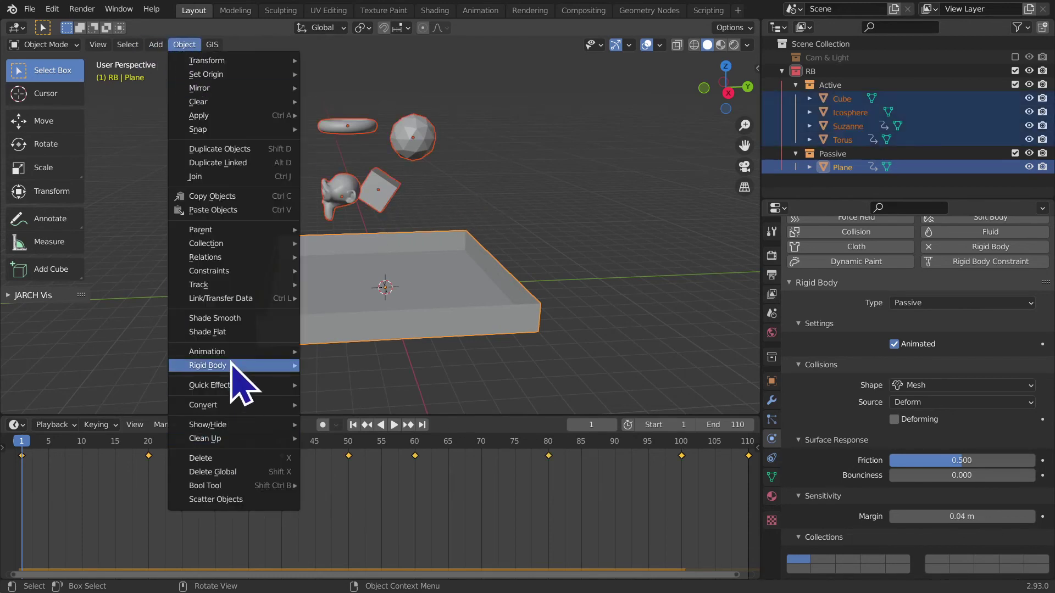
{"action": "left_click", "coordinate": [373, 399]}
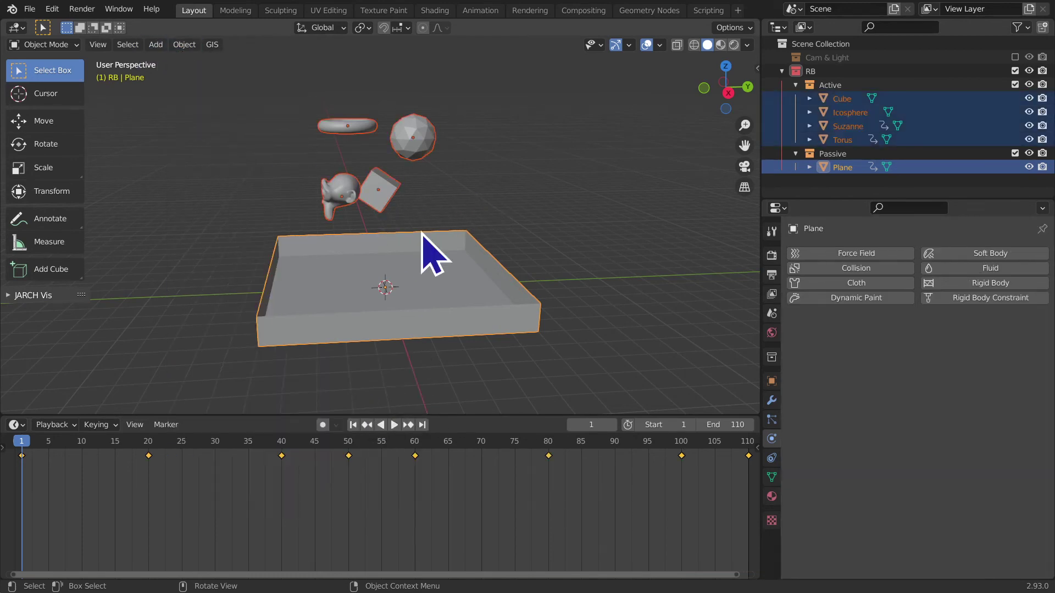
{"action": "key", "text": "ctrl+z"}
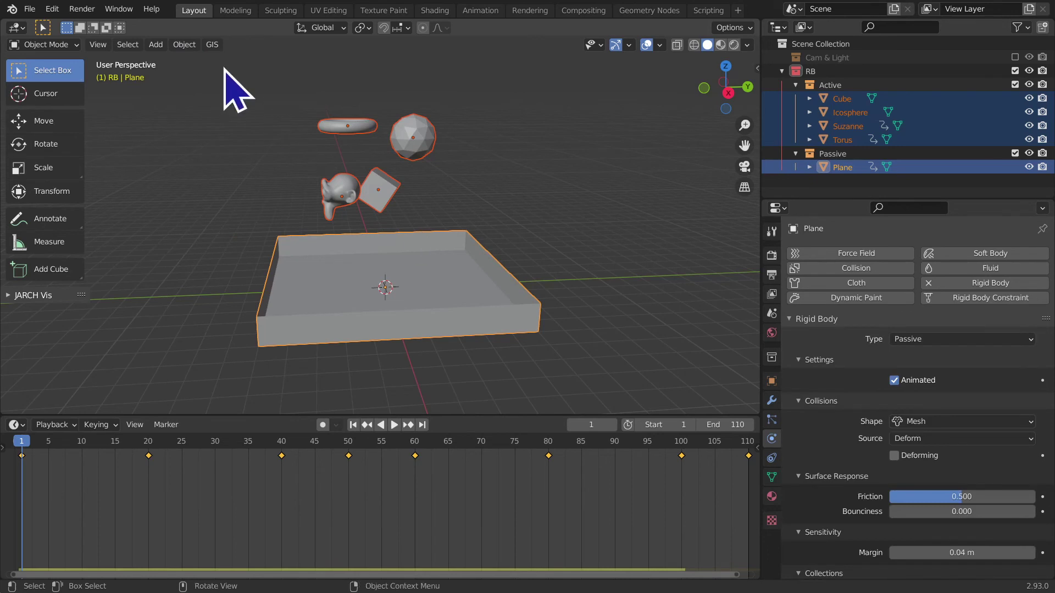
Step: Change every selected rigid body's collision shape to Mesh, then select the Torus to confirm
{"action": "left_click", "coordinate": [189, 49]}
{"action": "mouse_move", "coordinate": [208, 364]}
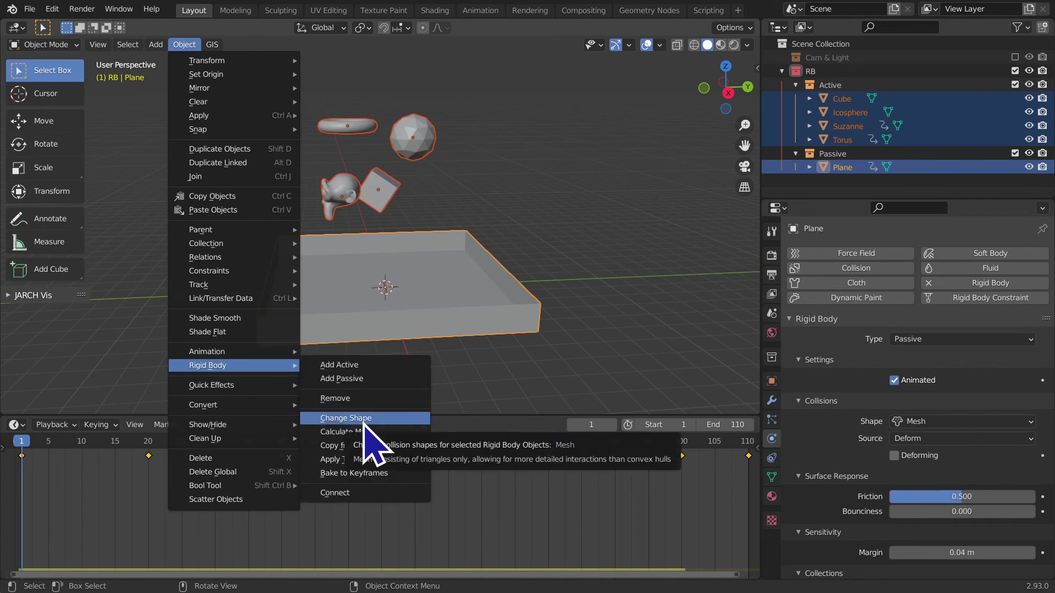
{"action": "left_click", "coordinate": [363, 421]}
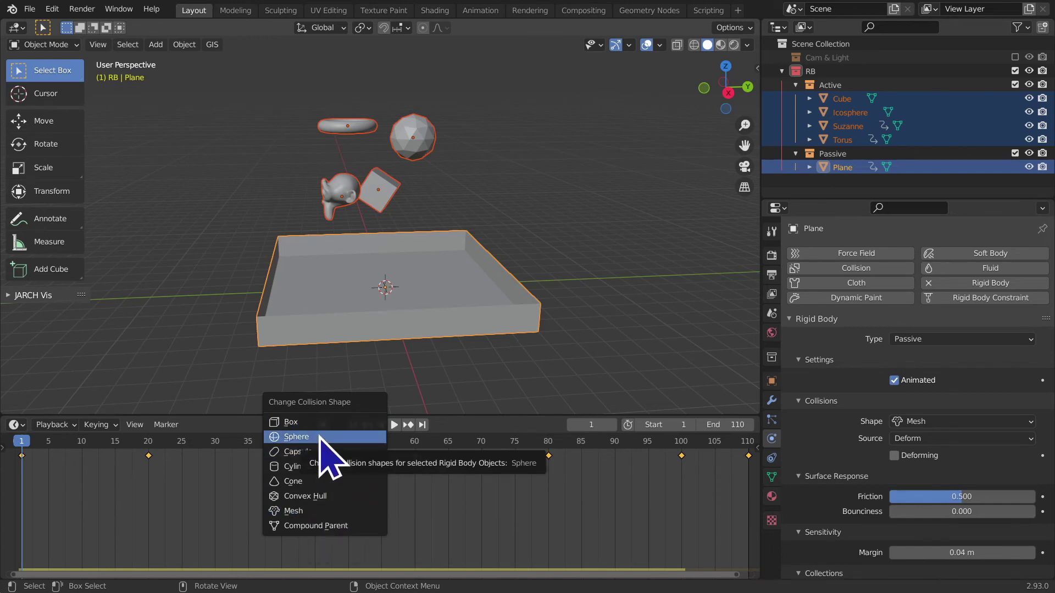
{"action": "left_click", "coordinate": [295, 512]}
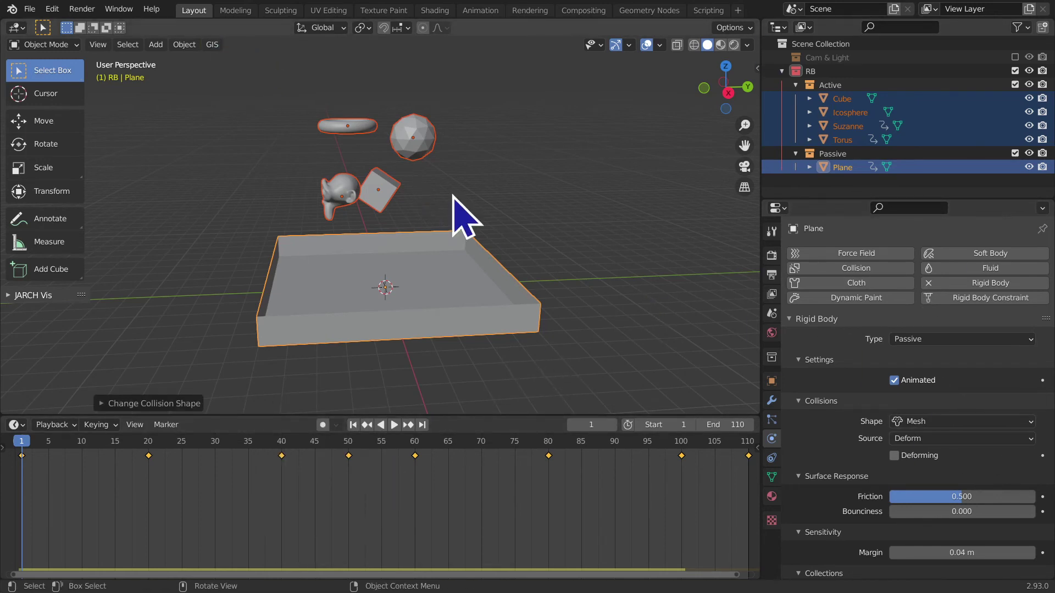
{"action": "left_click", "coordinate": [369, 128]}
{"action": "left_click", "coordinate": [225, 162]}
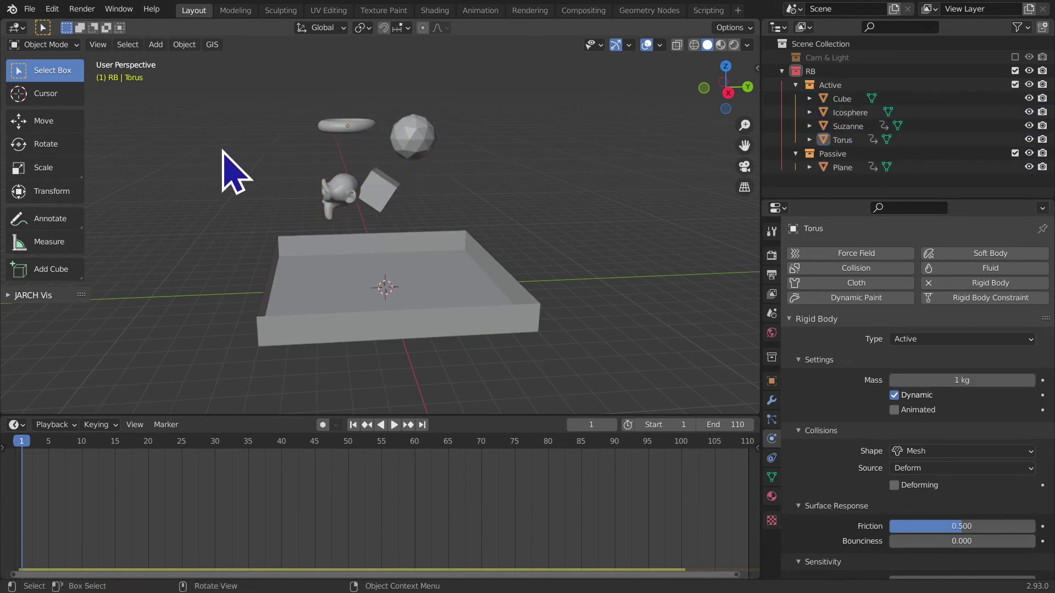
{"action": "key", "text": "a"}
{"action": "left_click", "coordinate": [184, 44]}
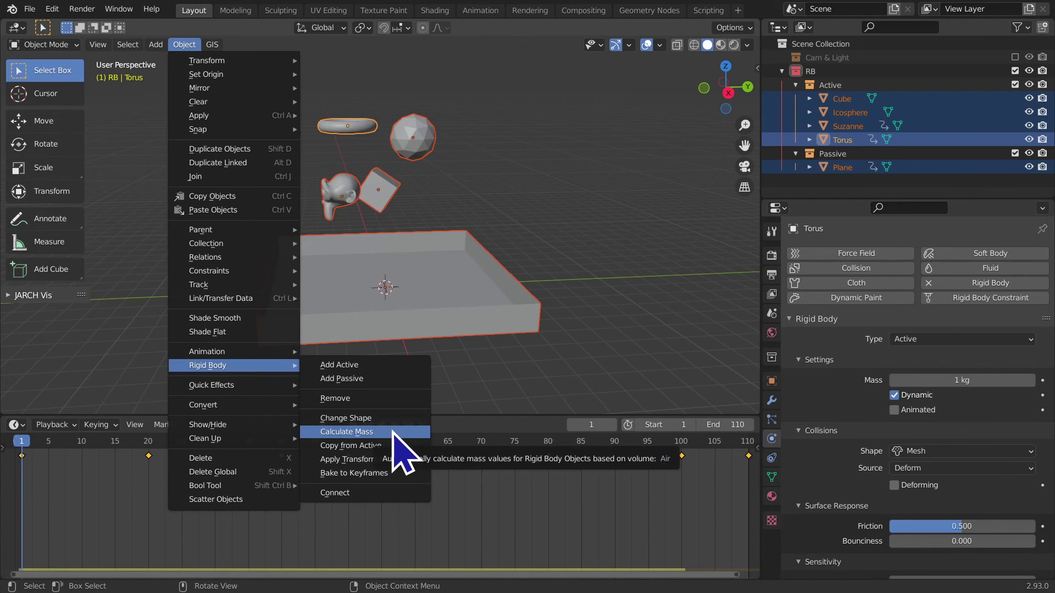
{"action": "left_click", "coordinate": [392, 433]}
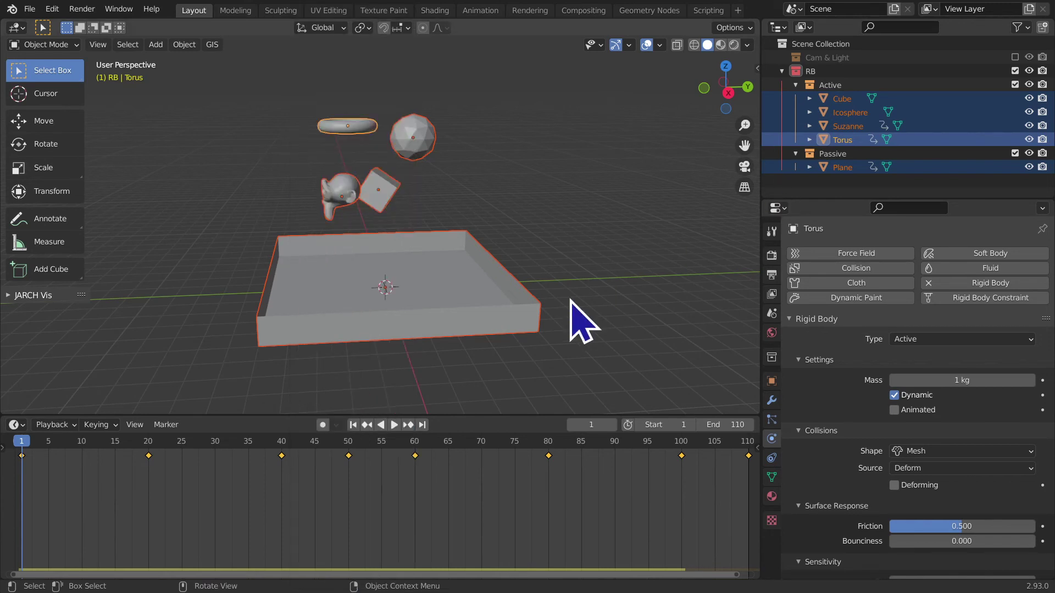
{"action": "left_click", "coordinate": [511, 320]}
{"action": "left_click", "coordinate": [187, 49]}
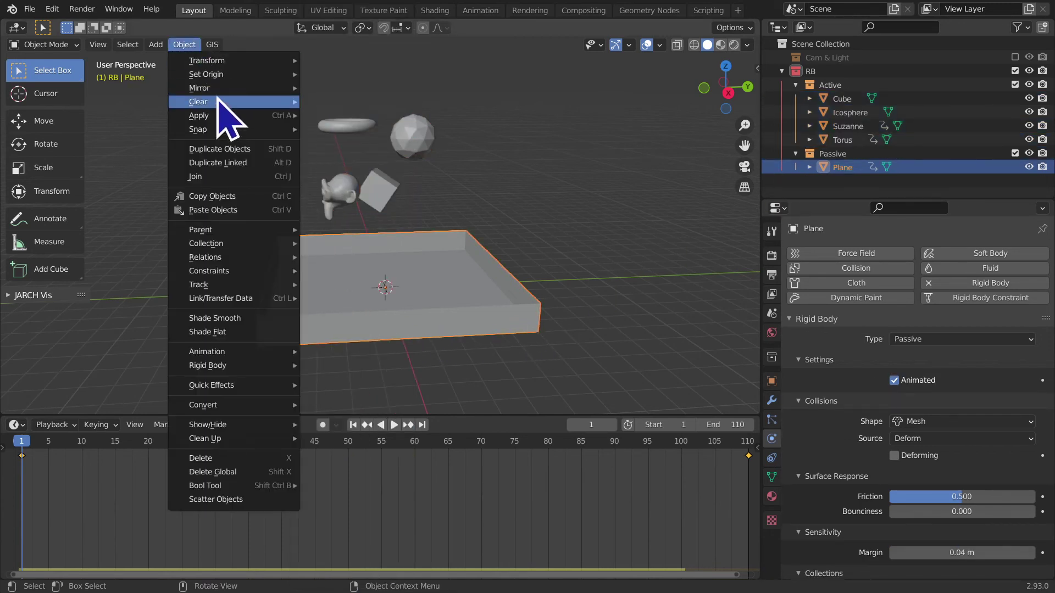
Step: Calculate the tray Plane's rigid body mass using the Gold material preset
{"action": "left_click", "coordinate": [212, 45]}
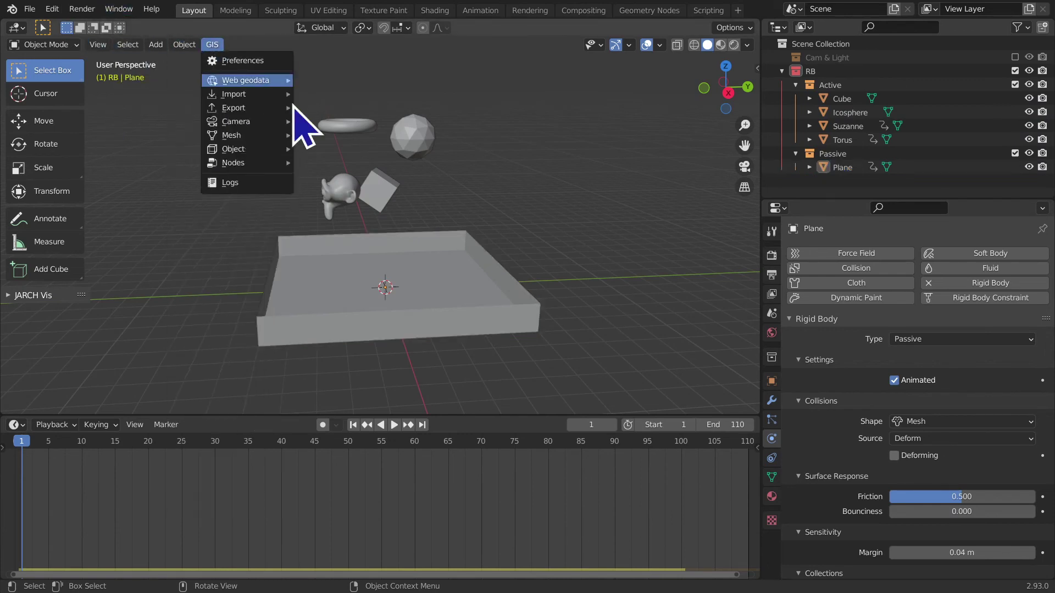
{"action": "left_click", "coordinate": [192, 46]}
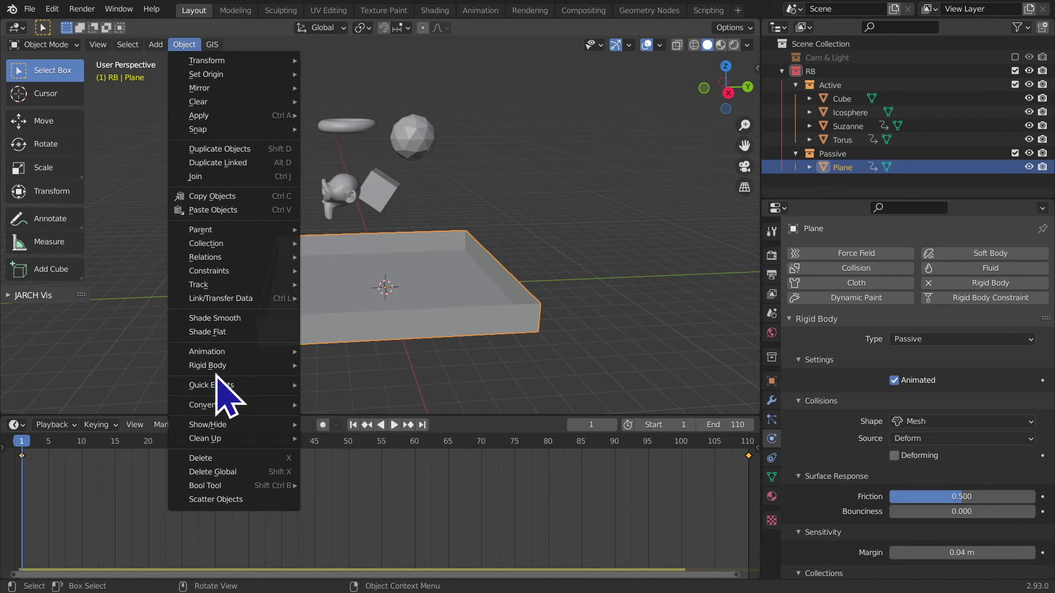
{"action": "mouse_move", "coordinate": [208, 365]}
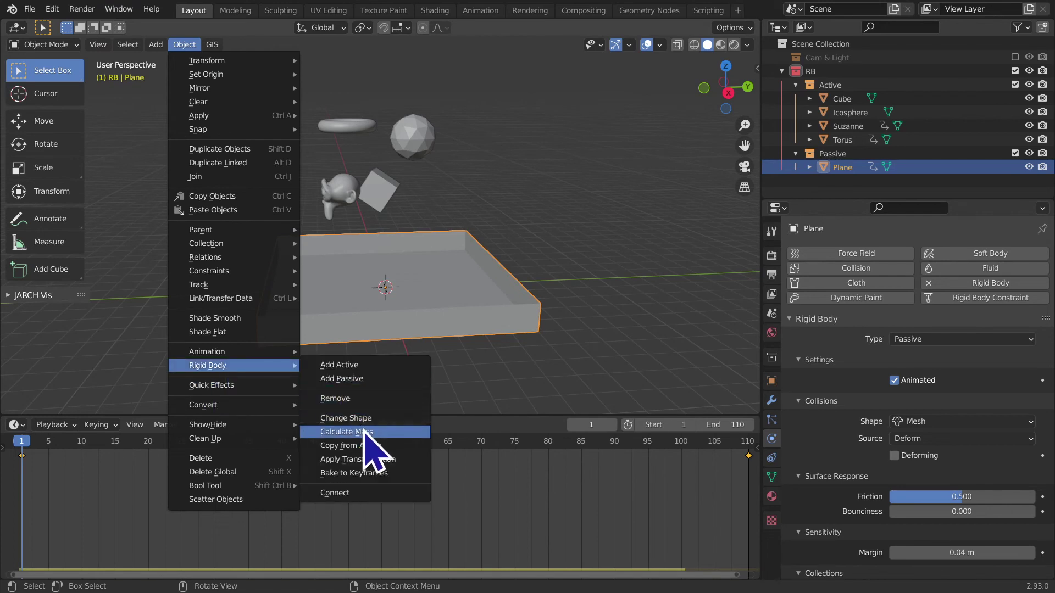
{"action": "left_click", "coordinate": [366, 432]}
{"action": "scroll", "coordinate": [327, 296], "scroll_direction": "down", "scroll_amount": 5}
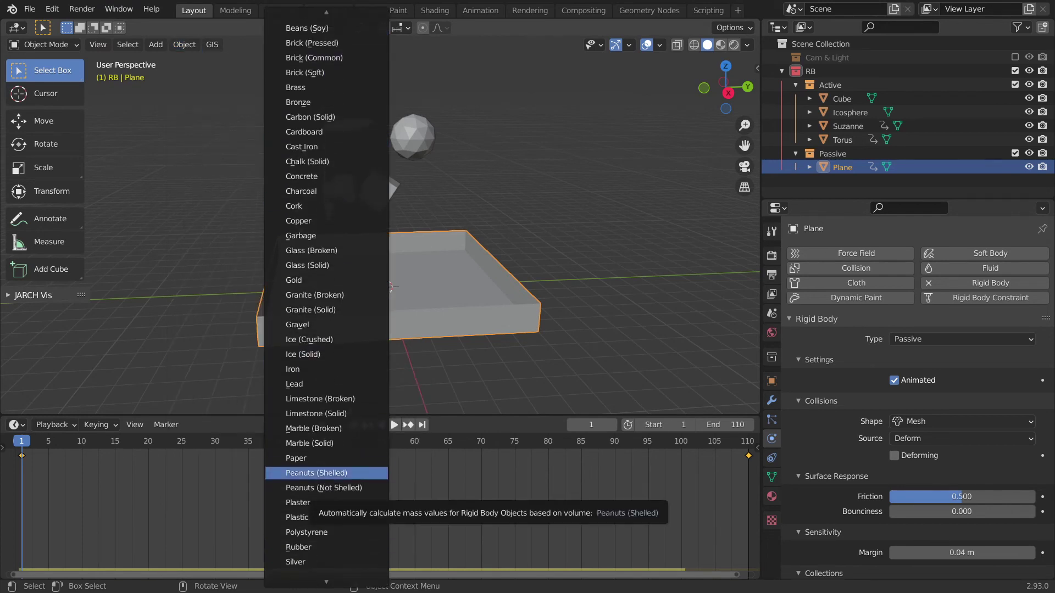
{"action": "scroll", "coordinate": [327, 297], "scroll_direction": "down", "scroll_amount": 4}
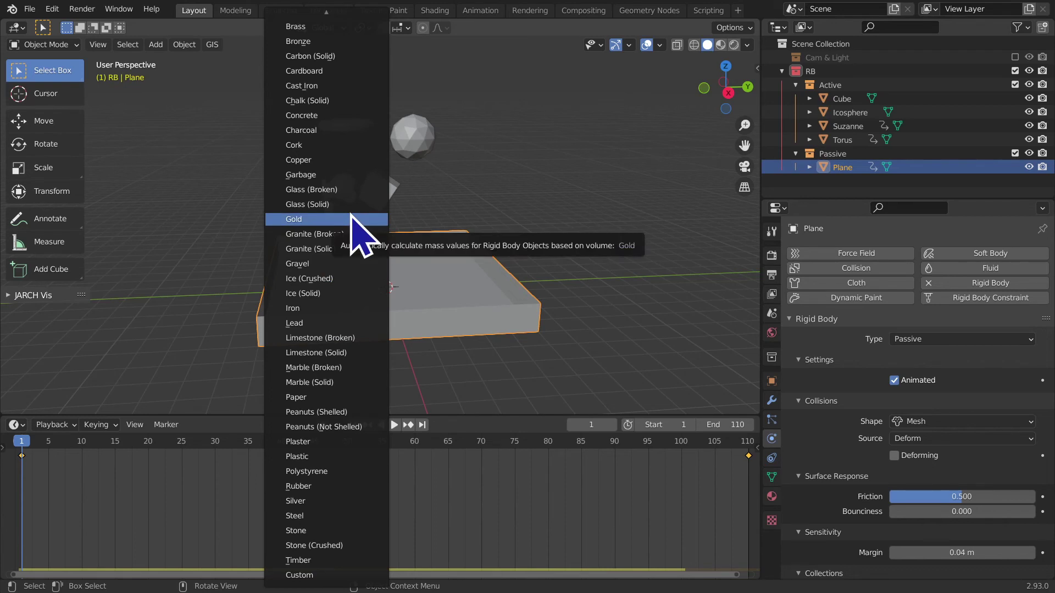
{"action": "left_click", "coordinate": [345, 242]}
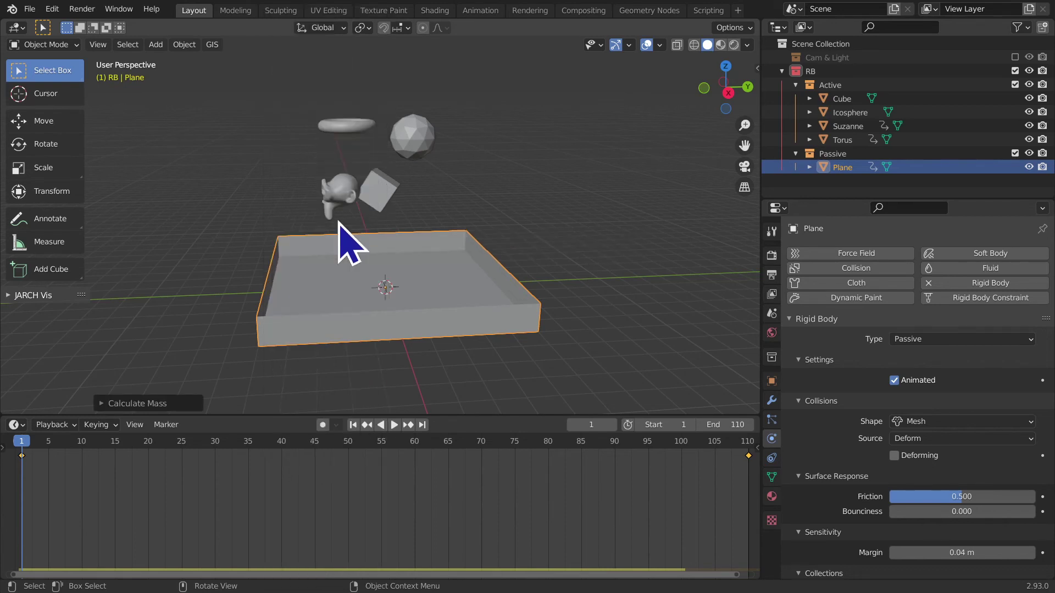
{"action": "scroll", "coordinate": [871, 461], "scroll_direction": "down", "scroll_amount": 2}
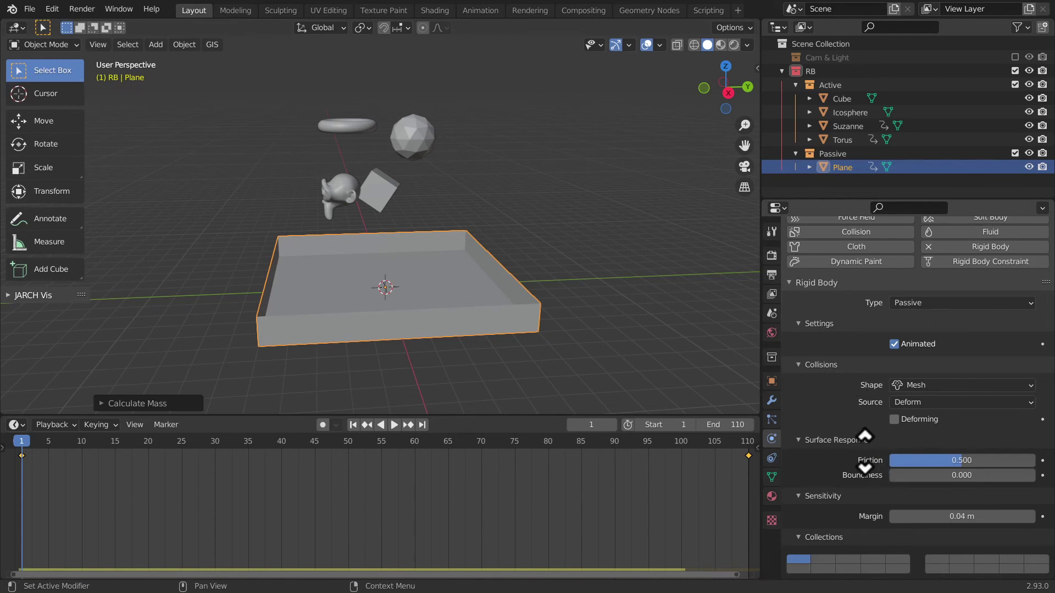
Step: Select the Cube and calculate its mass from a material preset, giving 49037 kg
{"action": "left_click", "coordinate": [513, 330]}
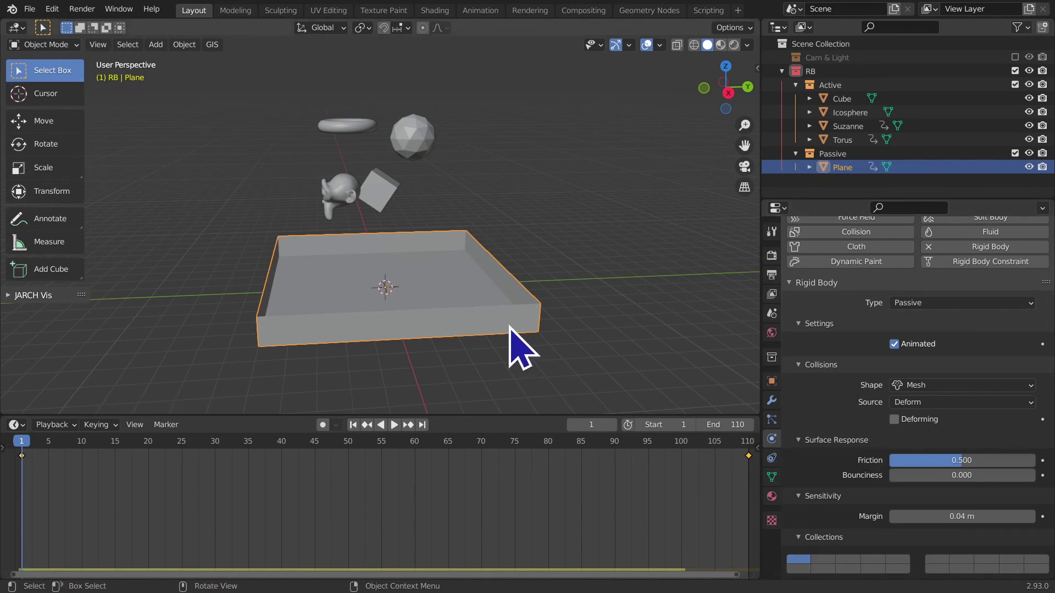
{"action": "left_click", "coordinate": [378, 199]}
{"action": "scroll", "coordinate": [956, 464], "scroll_direction": "down", "scroll_amount": 1}
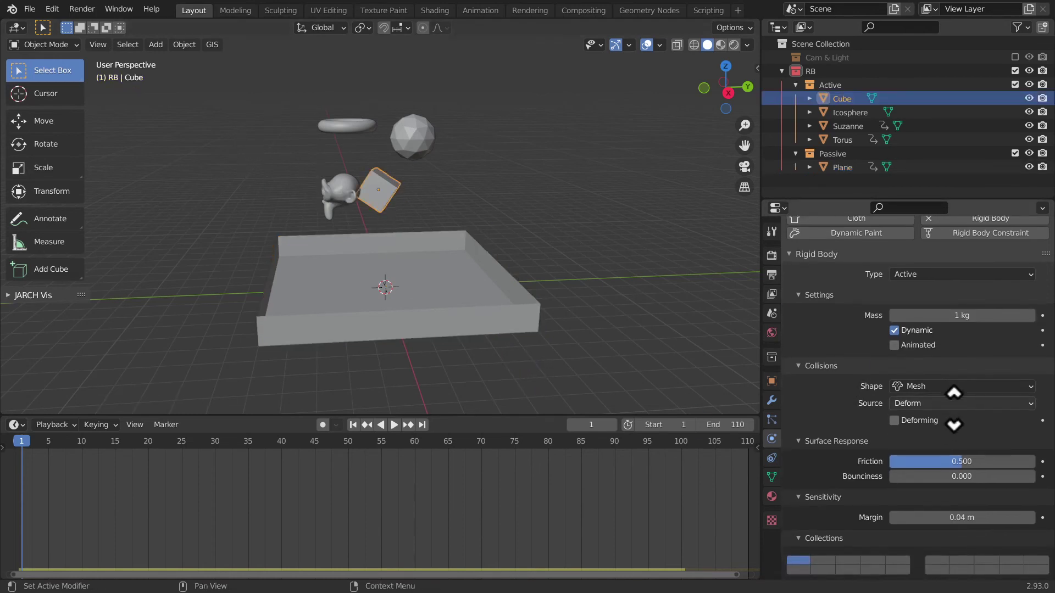
{"action": "scroll", "coordinate": [959, 469], "scroll_direction": "up", "scroll_amount": 2}
{"action": "left_click", "coordinate": [484, 250]}
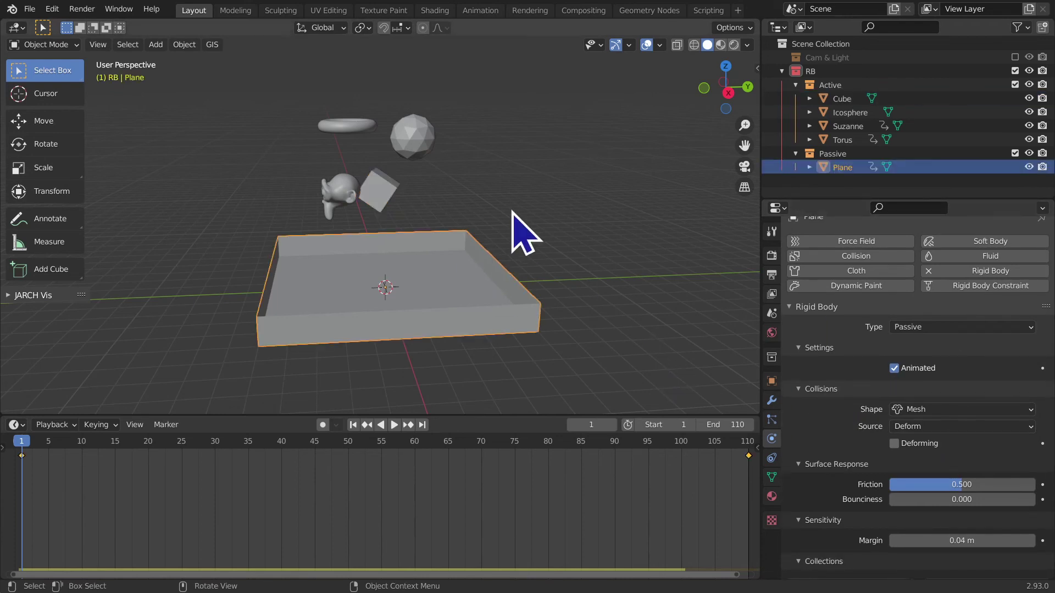
{"action": "left_click", "coordinate": [378, 193]}
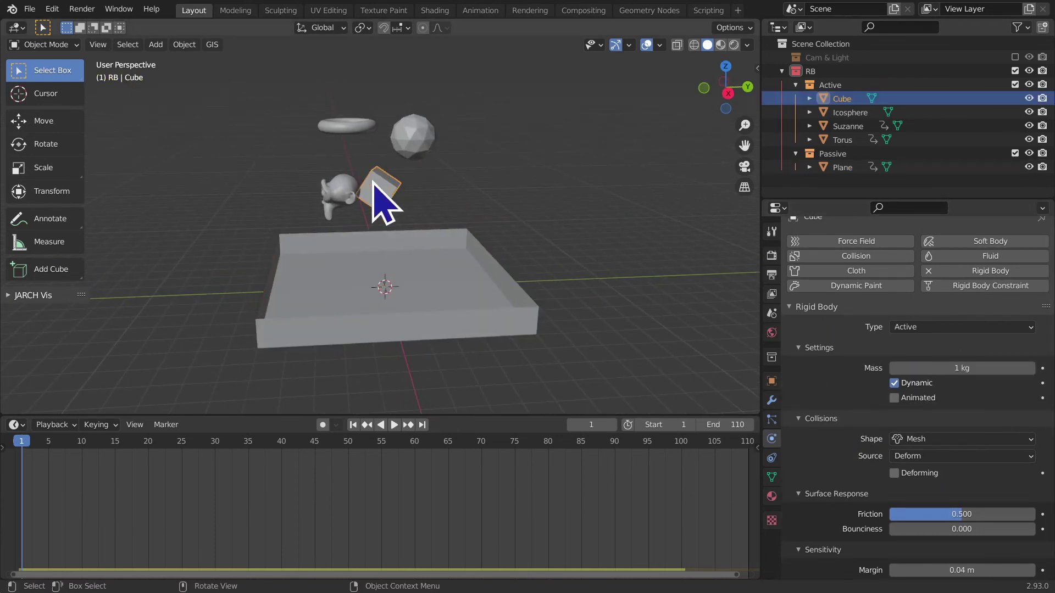
{"action": "left_click", "coordinate": [186, 45]}
{"action": "mouse_move", "coordinate": [207, 365]}
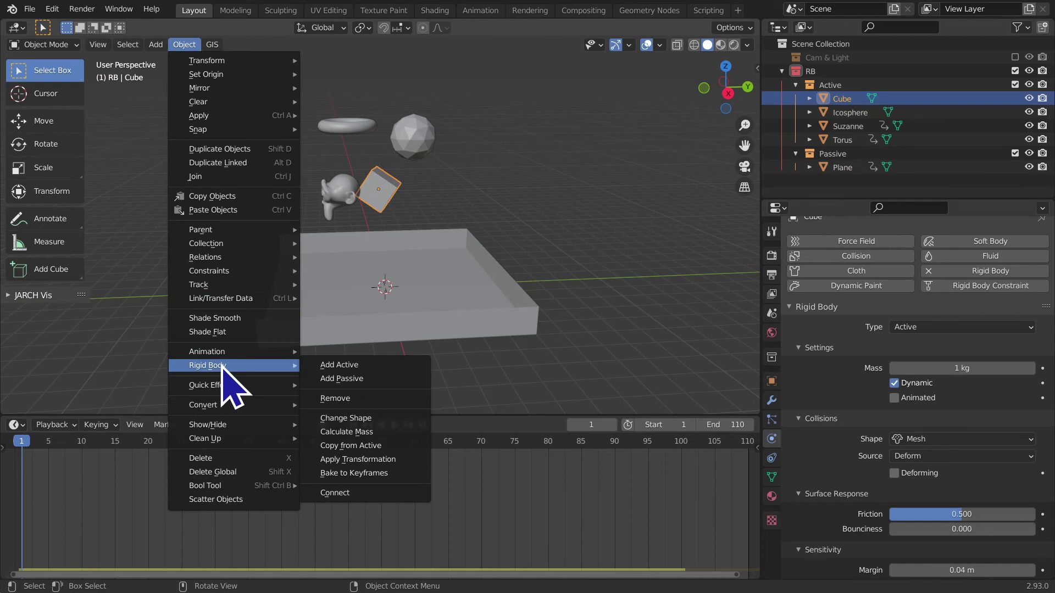
{"action": "left_click", "coordinate": [351, 432]}
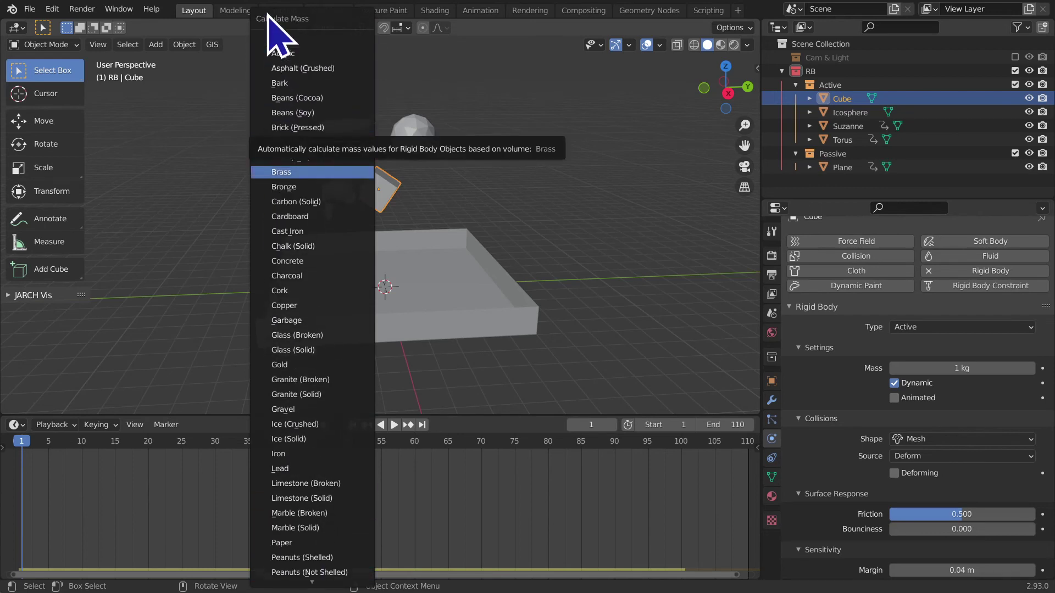
{"action": "left_click", "coordinate": [304, 364]}
Step: Orbit and zoom the view to see the cube from a different angle
{"action": "mouse_move", "coordinate": [487, 349]}
{"action": "middle_mouse_down"}
{"action": "mouse_move", "coordinate": [536, 278]}
{"action": "mouse_move", "coordinate": [467, 254]}
{"action": "mouse_move", "coordinate": [435, 321]}
{"action": "middle_mouse_up"}
{"action": "scroll", "coordinate": [429, 285], "scroll_direction": "up", "scroll_amount": 1}
{"action": "scroll", "coordinate": [400, 353], "scroll_direction": "up", "scroll_amount": 2}
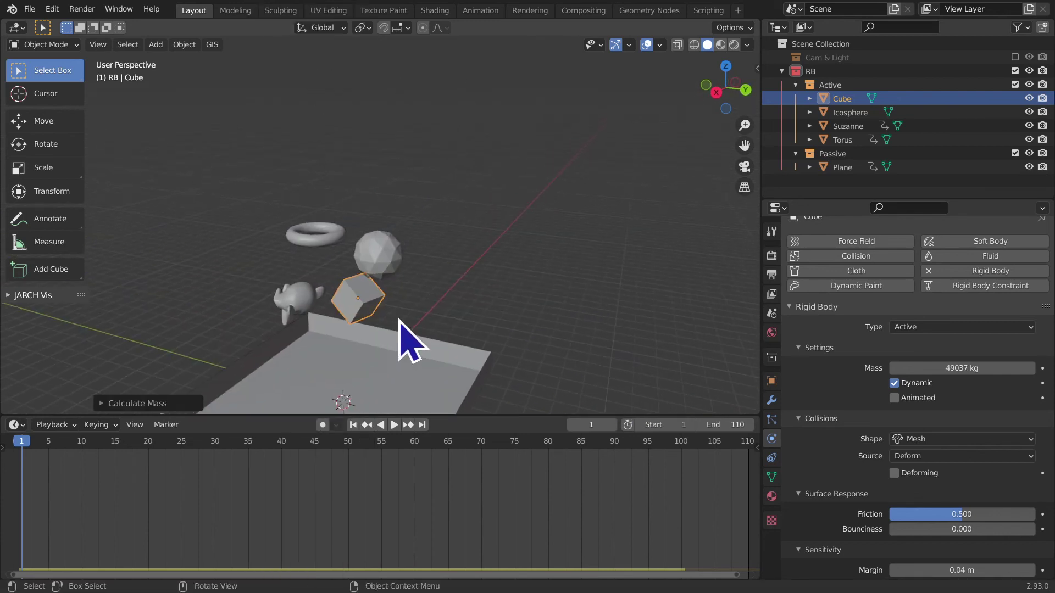
{"action": "scroll", "coordinate": [412, 337], "scroll_direction": "up", "scroll_amount": 2}
{"action": "scroll", "coordinate": [452, 141], "scroll_direction": "up", "scroll_amount": 3}
{"action": "mouse_move", "coordinate": [571, 147]}
{"action": "middle_mouse_down"}
{"action": "mouse_move", "coordinate": [501, 200]}
{"action": "mouse_move", "coordinate": [200, 176]}
{"action": "mouse_move", "coordinate": [460, 235]}
{"action": "mouse_move", "coordinate": [421, 242]}
{"action": "mouse_move", "coordinate": [395, 165]}
{"action": "mouse_move", "coordinate": [412, 224]}
{"action": "middle_mouse_up"}
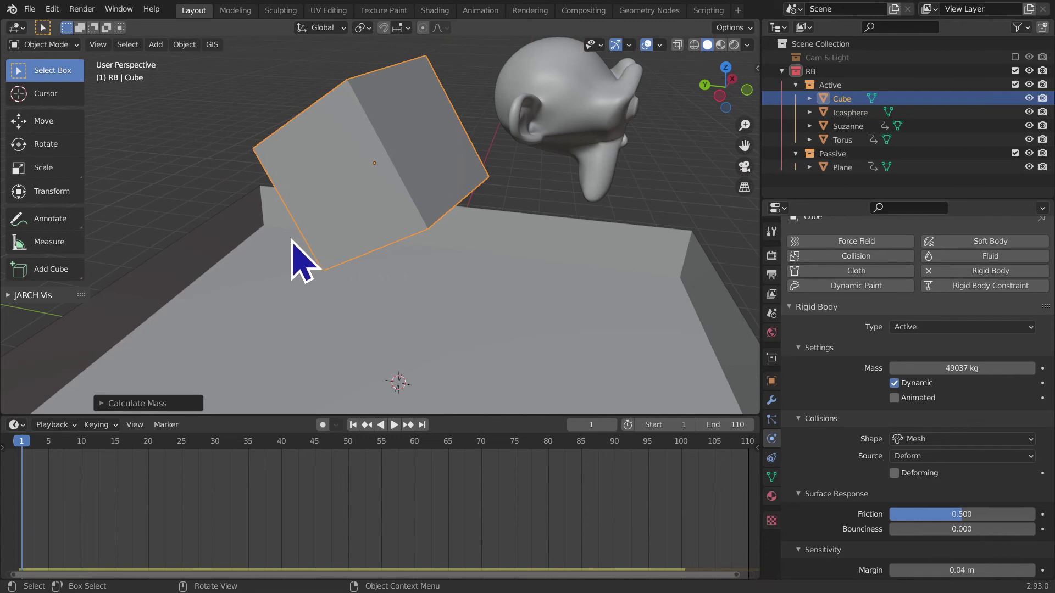
Step: Orbit around the cube and Suzanne, then play the drop until everything settles in the tray
{"action": "mouse_move", "coordinate": [353, 263]}
{"action": "middle_mouse_down"}
{"action": "mouse_move", "coordinate": [556, 196]}
{"action": "mouse_move", "coordinate": [496, 224]}
{"action": "mouse_move", "coordinate": [242, 208]}
{"action": "middle_mouse_up"}
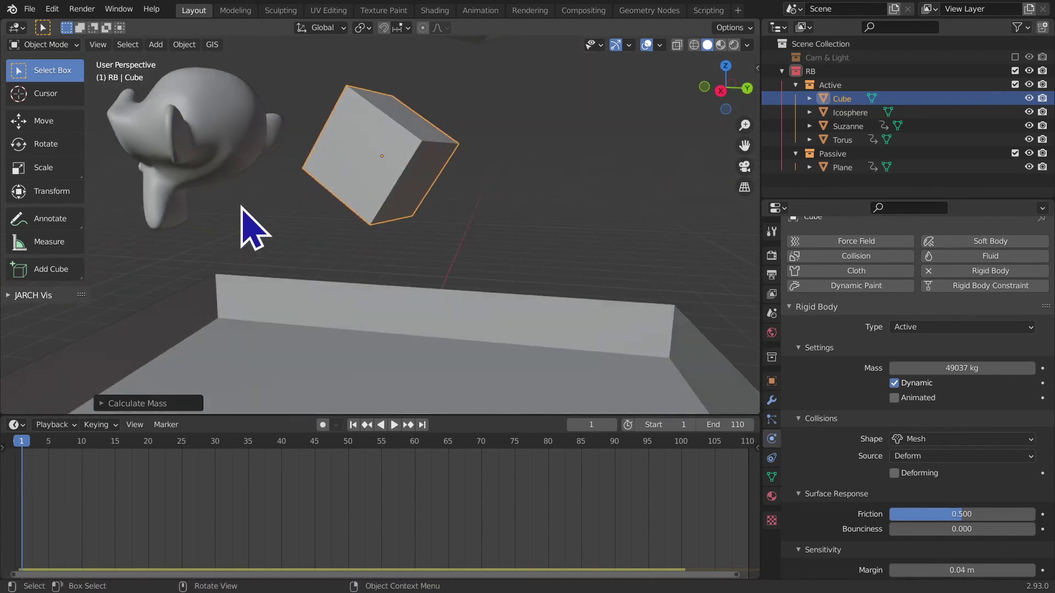
{"action": "middle_click_drag", "start_coordinate": [515, 202], "coordinate": [478, 220]}
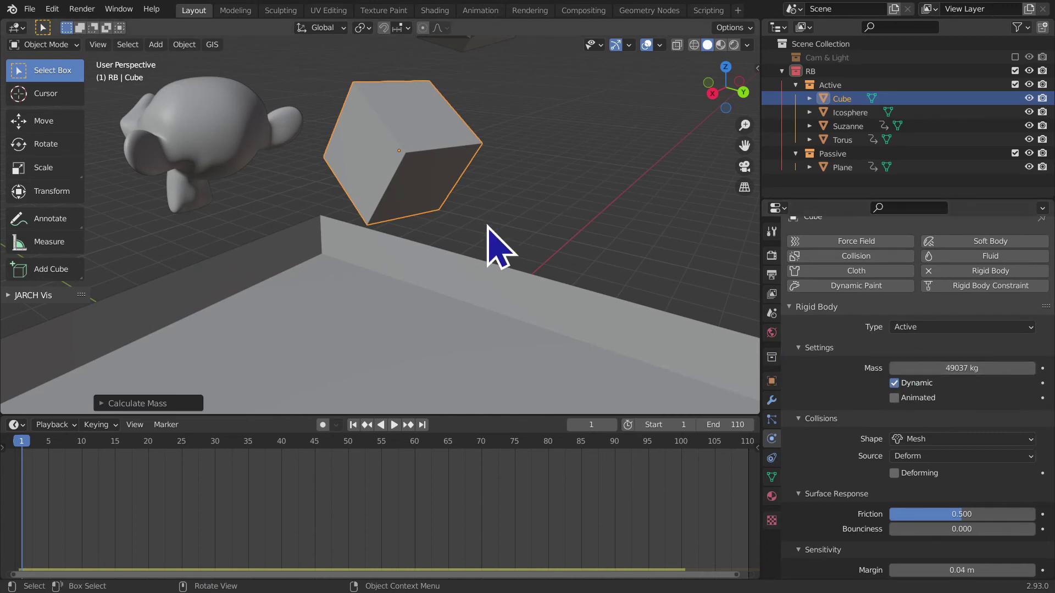
{"action": "scroll", "coordinate": [466, 217], "scroll_direction": "up", "scroll_amount": 1}
{"action": "scroll", "coordinate": [502, 228], "scroll_direction": "down", "scroll_amount": 1}
{"action": "scroll", "coordinate": [506, 231], "scroll_direction": "down", "scroll_amount": 2}
{"action": "scroll", "coordinate": [528, 235], "scroll_direction": "down", "scroll_amount": 2}
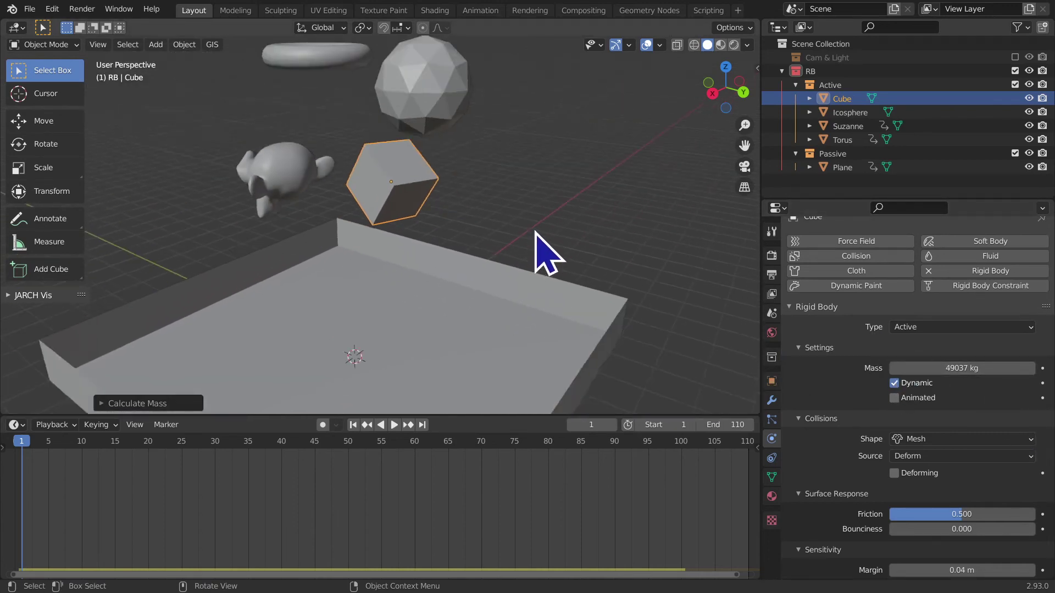
{"action": "scroll", "coordinate": [494, 236], "scroll_direction": "down", "scroll_amount": 5}
{"action": "key", "text": "space"}
{"action": "mouse_move", "coordinate": [419, 242]}
{"action": "middle_mouse_down"}
{"action": "mouse_move", "coordinate": [306, 242]}
{"action": "mouse_move", "coordinate": [268, 217]}
{"action": "mouse_move", "coordinate": [282, 228]}
{"action": "mouse_move", "coordinate": [36, 223]}
{"action": "mouse_move", "coordinate": [161, 240]}
{"action": "mouse_move", "coordinate": [99, 278]}
{"action": "middle_mouse_up"}
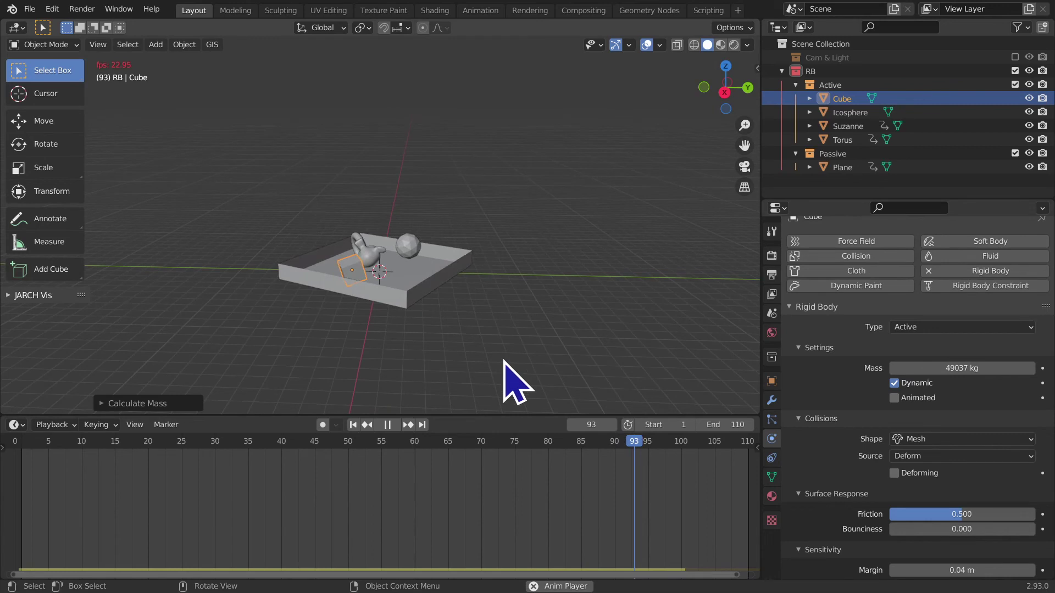
Step: Browse the properties tabs to reach the Scene's Rigid Body World cache settings, keeping the Cube selected
{"action": "scroll", "coordinate": [401, 409], "scroll_direction": "up", "scroll_amount": 2}
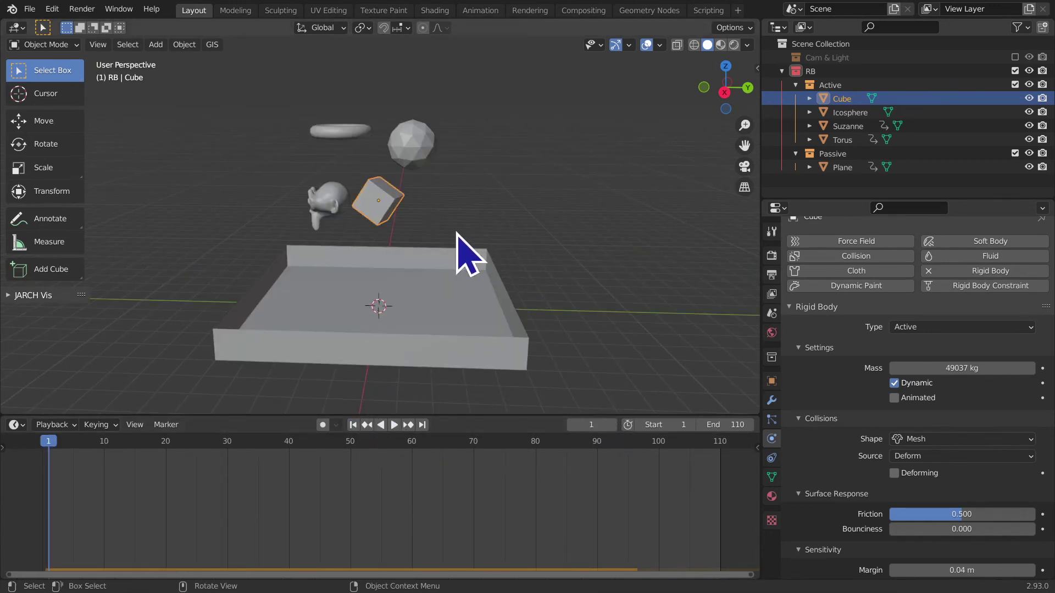
{"action": "mouse_move", "coordinate": [456, 234]}
{"action": "middle_mouse_down"}
{"action": "mouse_move", "coordinate": [459, 254]}
{"action": "mouse_move", "coordinate": [525, 203]}
{"action": "mouse_move", "coordinate": [478, 228]}
{"action": "mouse_move", "coordinate": [283, 172]}
{"action": "mouse_move", "coordinate": [357, 189]}
{"action": "mouse_move", "coordinate": [392, 239]}
{"action": "mouse_move", "coordinate": [620, 253]}
{"action": "middle_mouse_up"}
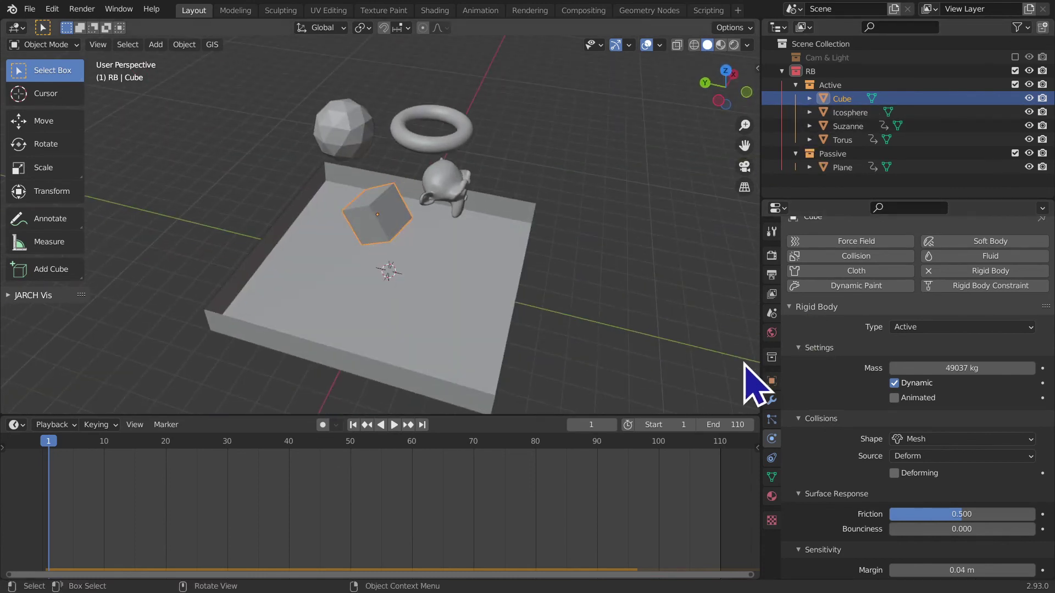
{"action": "left_click", "coordinate": [771, 400]}
{"action": "left_click", "coordinate": [772, 380]}
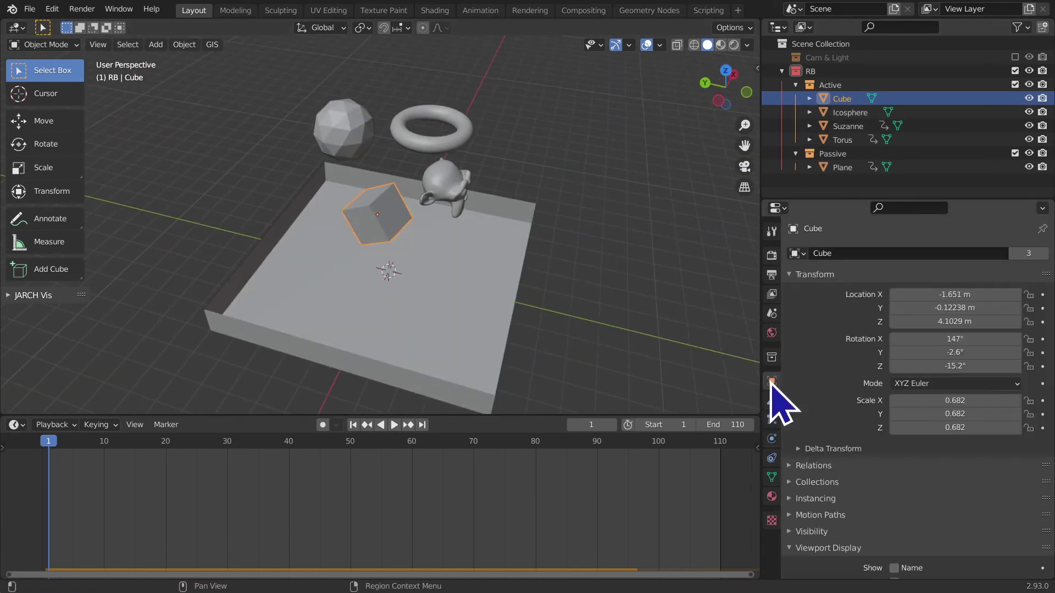
{"action": "left_click", "coordinate": [901, 547]}
{"action": "scroll", "coordinate": [888, 467], "scroll_direction": "up", "scroll_amount": 2}
{"action": "left_click", "coordinate": [771, 313]}
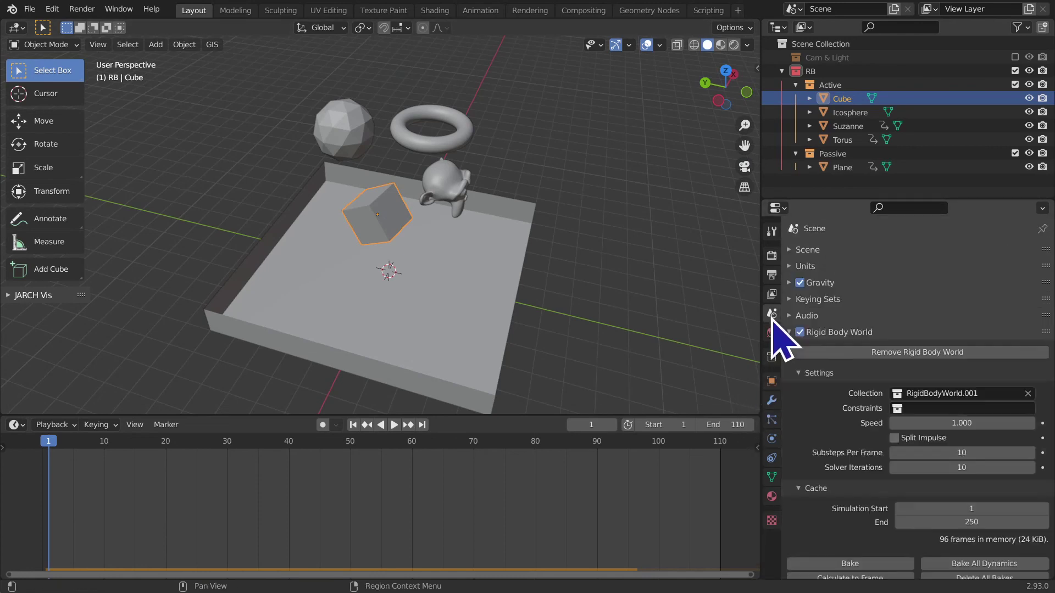
{"action": "scroll", "coordinate": [836, 365], "scroll_direction": "down", "scroll_amount": 3}
{"action": "scroll", "coordinate": [857, 428], "scroll_direction": "down", "scroll_amount": 1}
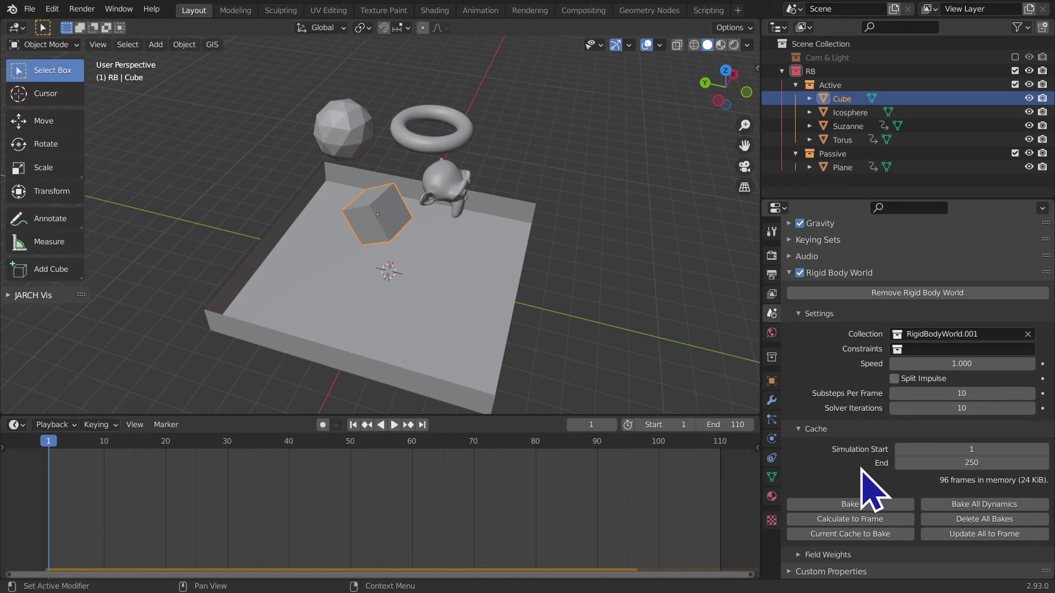
{"action": "left_click", "coordinate": [372, 255]}
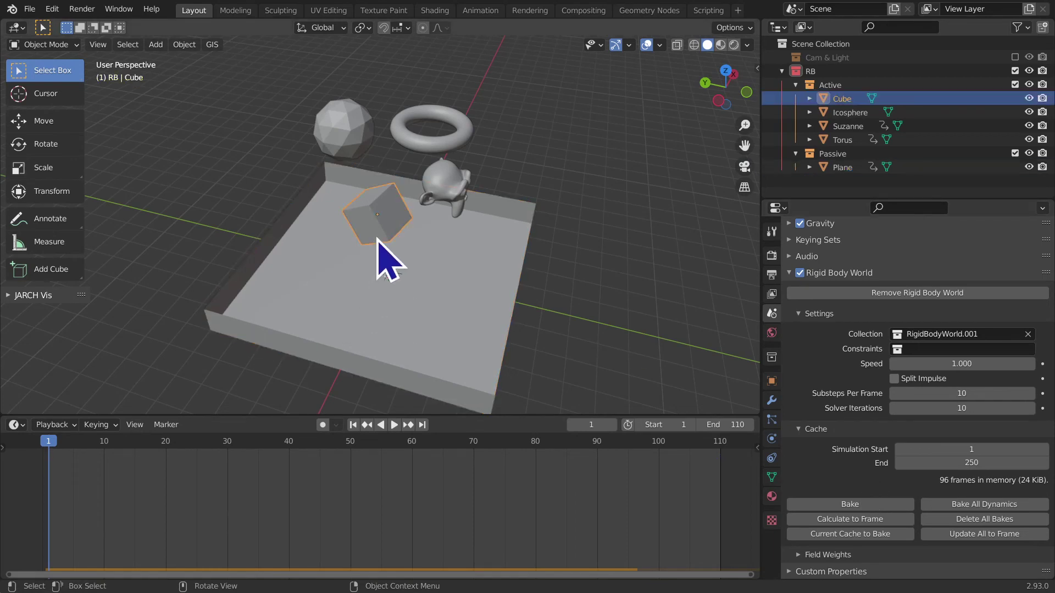
{"action": "middle_click_drag", "start_coordinate": [379, 242], "coordinate": [334, 248]}
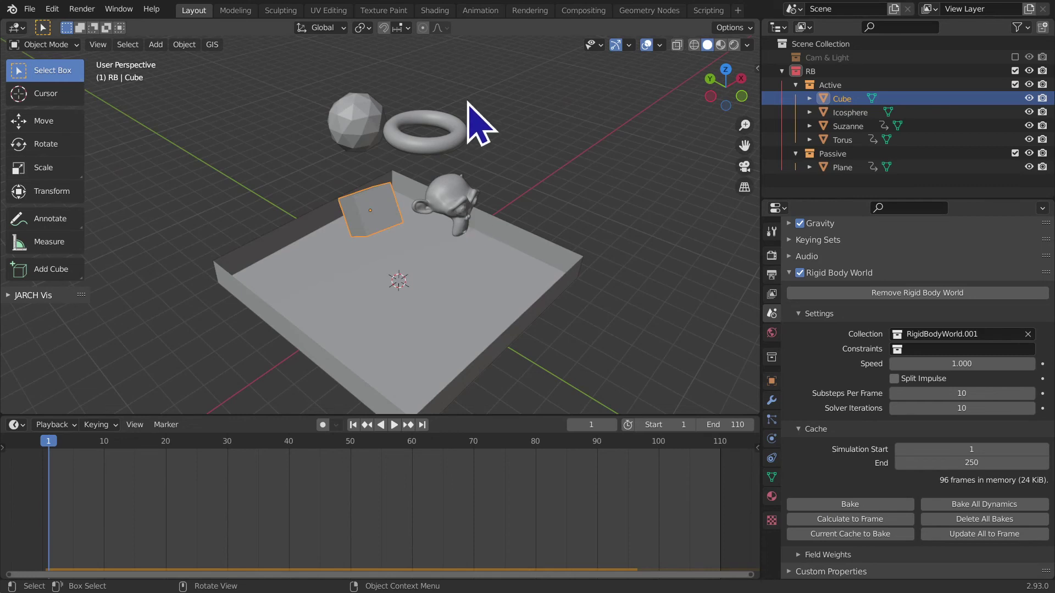
Step: Bake, delete the bake, set the cache end frame to 110, and bake again
{"action": "left_click", "coordinate": [821, 508]}
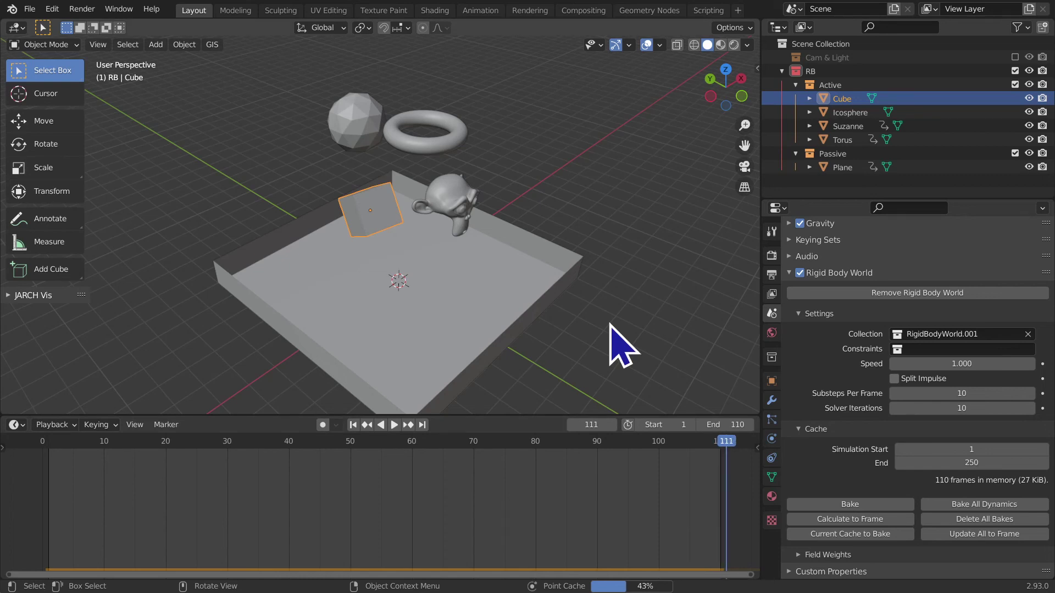
{"action": "left_click", "coordinate": [890, 505]}
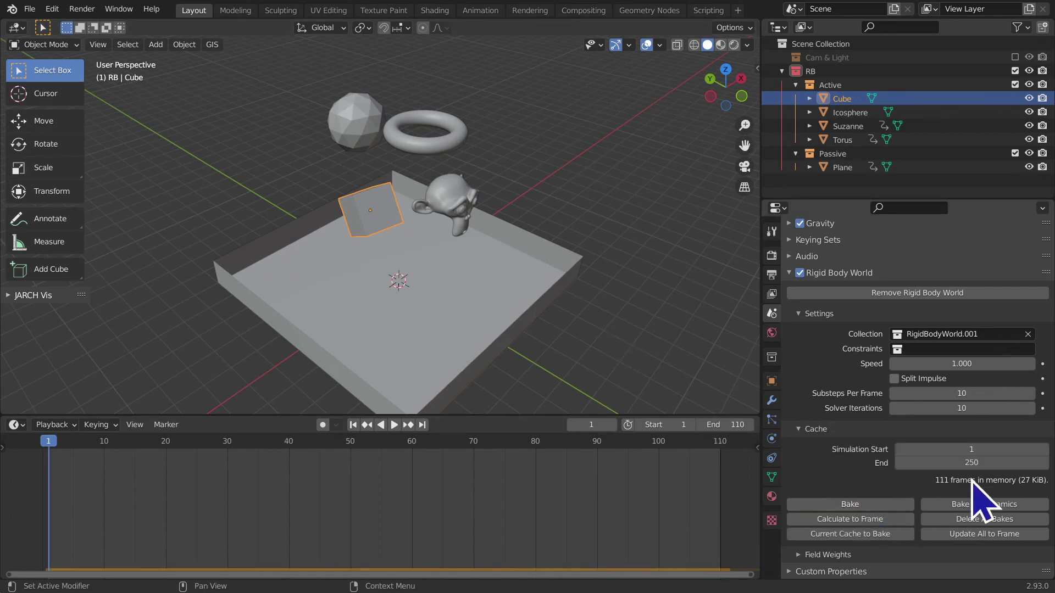
{"action": "left_click", "coordinate": [986, 462]}
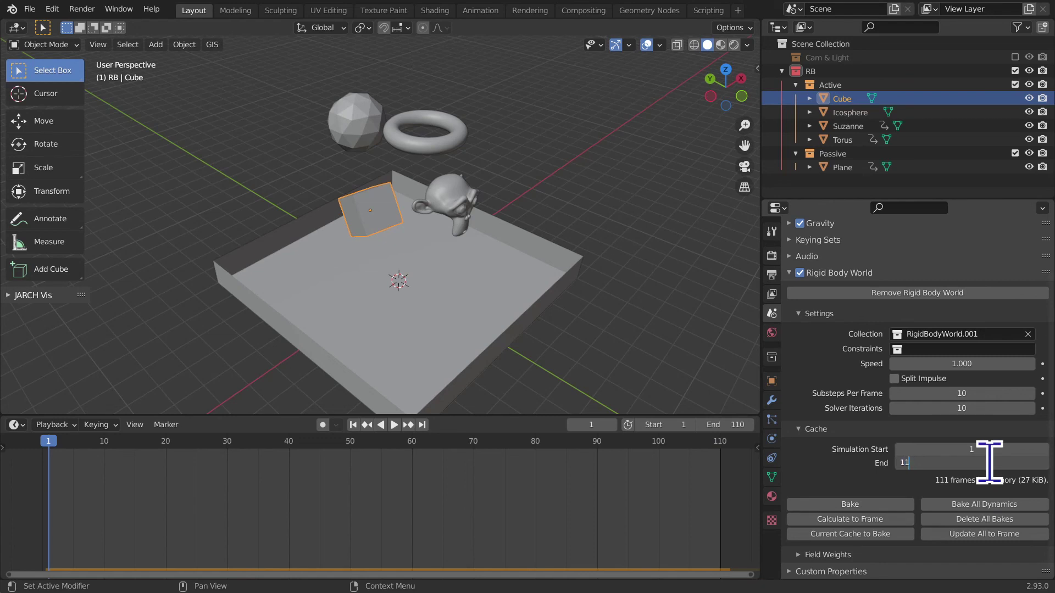
{"action": "type", "text": "0"}
{"action": "key", "text": "Return"}
{"action": "key", "text": "space"}
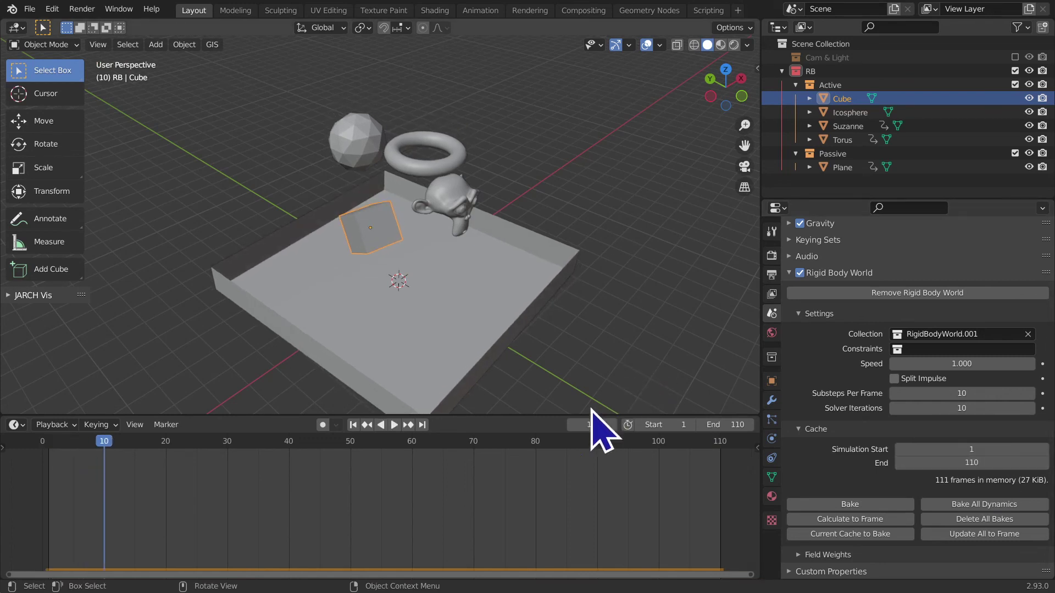
{"action": "left_click", "coordinate": [354, 424]}
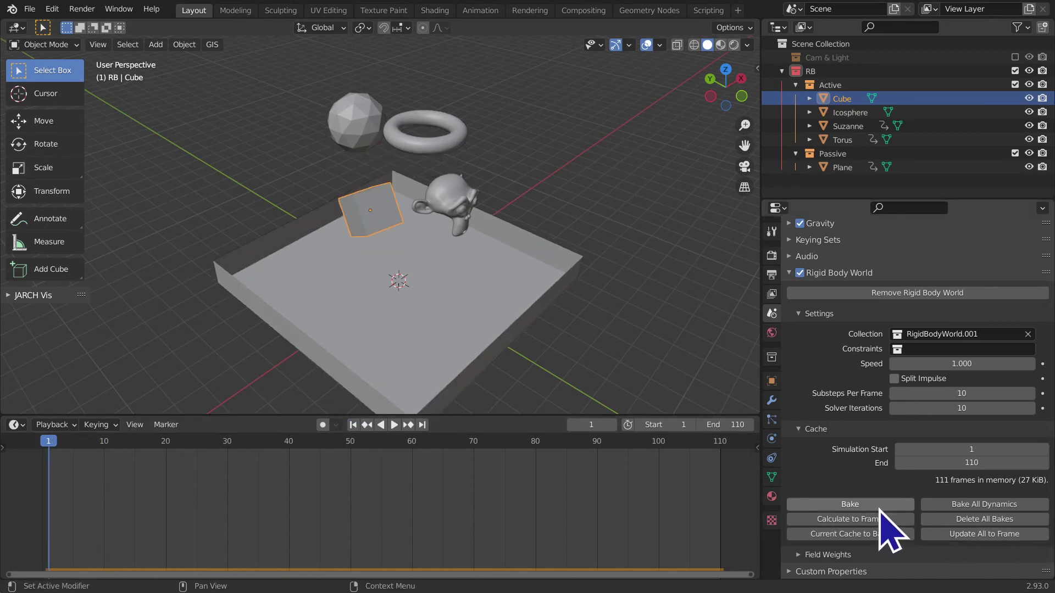
{"action": "left_click", "coordinate": [879, 508]}
{"action": "key", "text": "space"}
Step: Replay the baked drop while orbiting to inspect the landed cube, then rewind to frame 1
{"action": "mouse_move", "coordinate": [596, 325]}
{"action": "middle_mouse_down"}
{"action": "mouse_move", "coordinate": [564, 314]}
{"action": "mouse_move", "coordinate": [341, 306]}
{"action": "mouse_move", "coordinate": [530, 364]}
{"action": "mouse_move", "coordinate": [603, 329]}
{"action": "mouse_move", "coordinate": [520, 291]}
{"action": "mouse_move", "coordinate": [263, 247]}
{"action": "mouse_move", "coordinate": [487, 279]}
{"action": "mouse_move", "coordinate": [659, 365]}
{"action": "middle_mouse_up"}
{"action": "key", "text": "space"}
{"action": "mouse_move", "coordinate": [666, 423]}
{"action": "middle_mouse_down"}
{"action": "mouse_move", "coordinate": [489, 271]}
{"action": "mouse_move", "coordinate": [327, 235]}
{"action": "mouse_move", "coordinate": [581, 299]}
{"action": "mouse_move", "coordinate": [506, 207]}
{"action": "mouse_move", "coordinate": [533, 243]}
{"action": "middle_mouse_up"}
{"action": "key", "text": "space"}
{"action": "mouse_move", "coordinate": [313, 242]}
{"action": "middle_mouse_down"}
{"action": "mouse_move", "coordinate": [431, 330]}
{"action": "mouse_move", "coordinate": [420, 337]}
{"action": "mouse_move", "coordinate": [436, 286]}
{"action": "mouse_move", "coordinate": [430, 204]}
{"action": "mouse_move", "coordinate": [396, 89]}
{"action": "mouse_move", "coordinate": [259, 141]}
{"action": "mouse_move", "coordinate": [184, 66]}
{"action": "middle_mouse_up"}
{"action": "key", "text": "space"}
{"action": "left_click", "coordinate": [352, 426]}
Step: Calculate Suzanne's mass from a material preset, giving 1913 kg, and check its Physics settings
{"action": "left_click", "coordinate": [395, 90]}
{"action": "left_click", "coordinate": [184, 44]}
{"action": "mouse_move", "coordinate": [203, 404]}
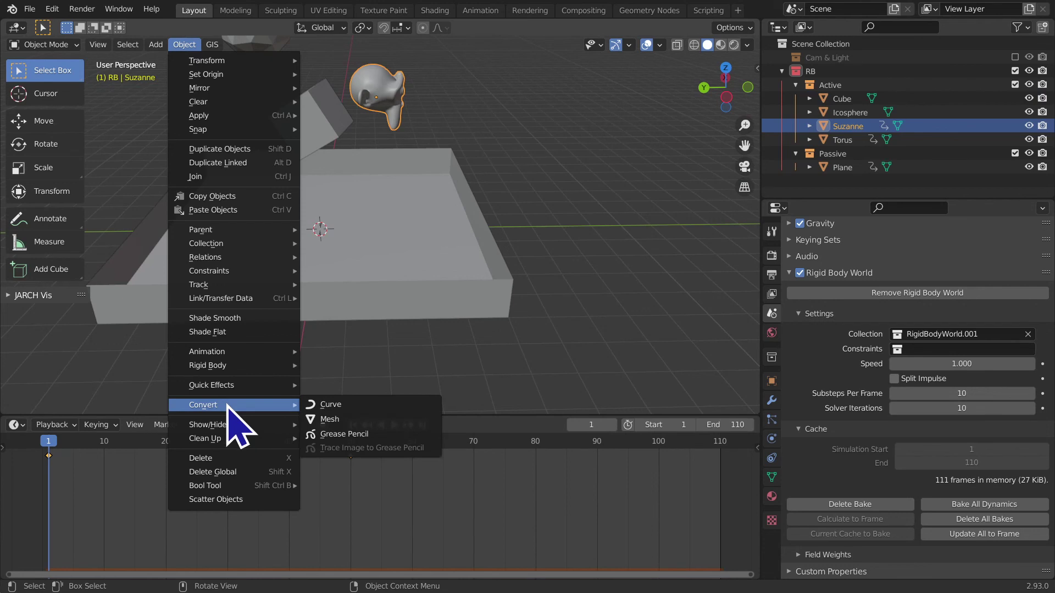
{"action": "mouse_move", "coordinate": [207, 365]}
{"action": "left_click", "coordinate": [348, 433]}
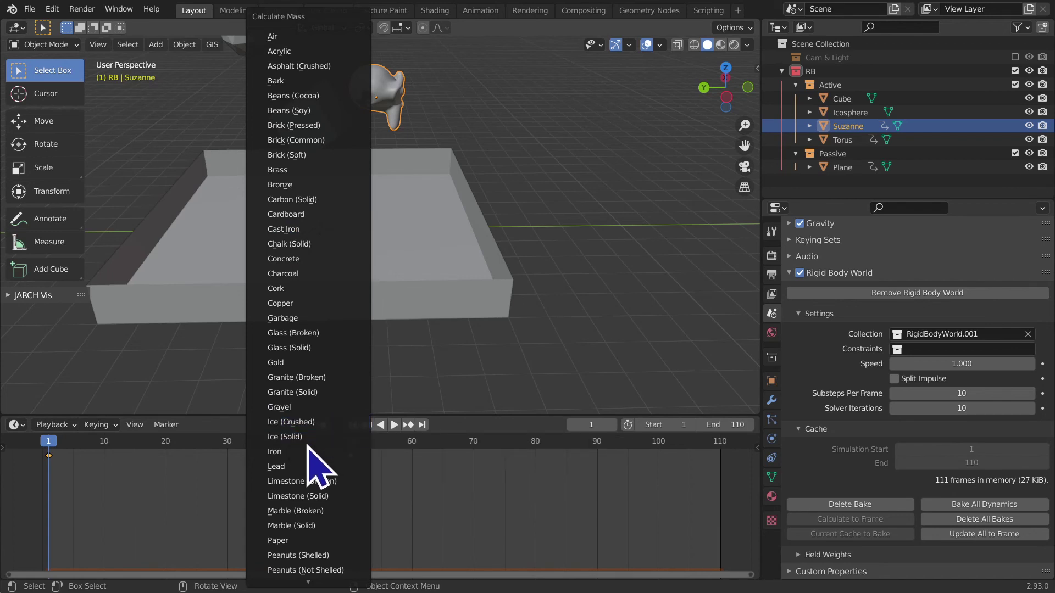
{"action": "left_click", "coordinate": [304, 437]}
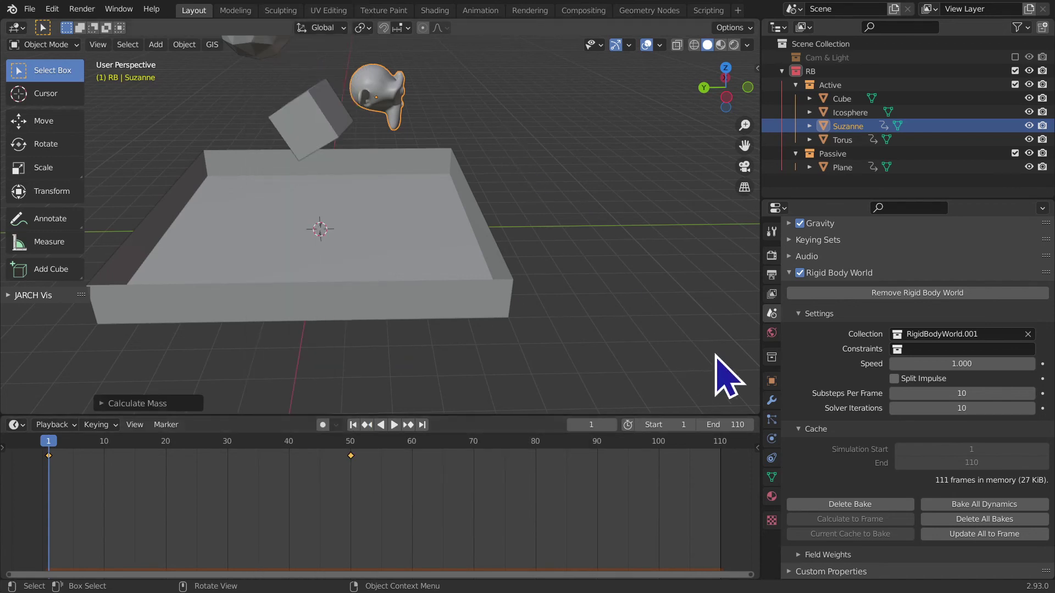
{"action": "left_click", "coordinate": [772, 438]}
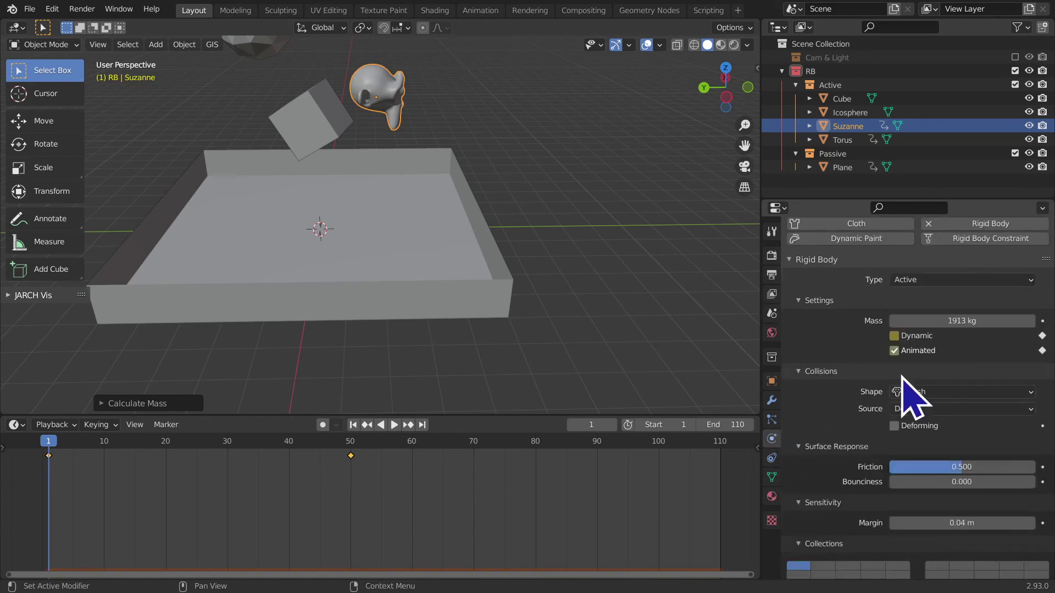
{"action": "scroll", "coordinate": [841, 376], "scroll_direction": "up", "scroll_amount": 2}
Step: Replay the drop, rewind to frame 1, and select the Icosphere
{"action": "key", "text": "space"}
{"action": "mouse_move", "coordinate": [535, 262]}
{"action": "middle_mouse_down"}
{"action": "mouse_move", "coordinate": [450, 261]}
{"action": "mouse_move", "coordinate": [360, 289]}
{"action": "mouse_move", "coordinate": [350, 310]}
{"action": "middle_mouse_up"}
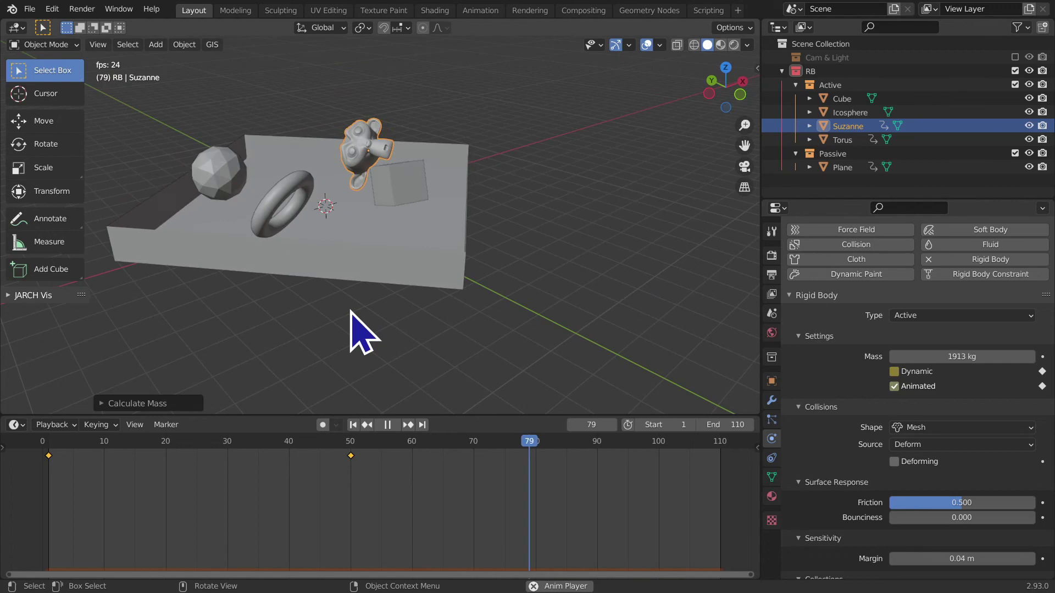
{"action": "key", "text": "space"}
{"action": "left_click", "coordinate": [354, 424]}
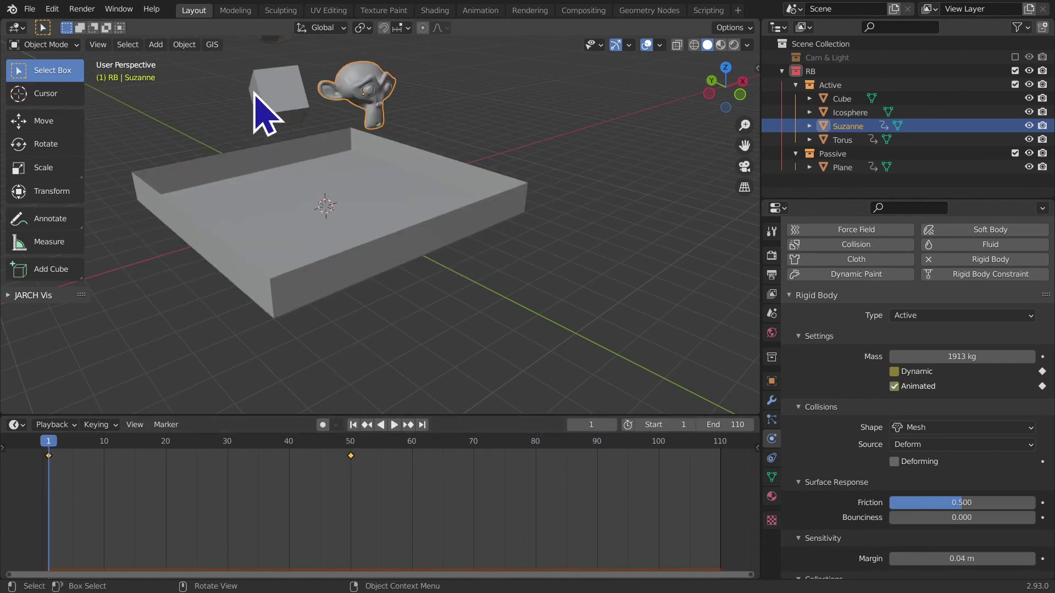
{"action": "left_click", "coordinate": [273, 82]}
{"action": "middle_click_drag", "start_coordinate": [320, 110], "coordinate": [327, 165], "text": "shift"}
{"action": "left_click", "coordinate": [327, 164]}
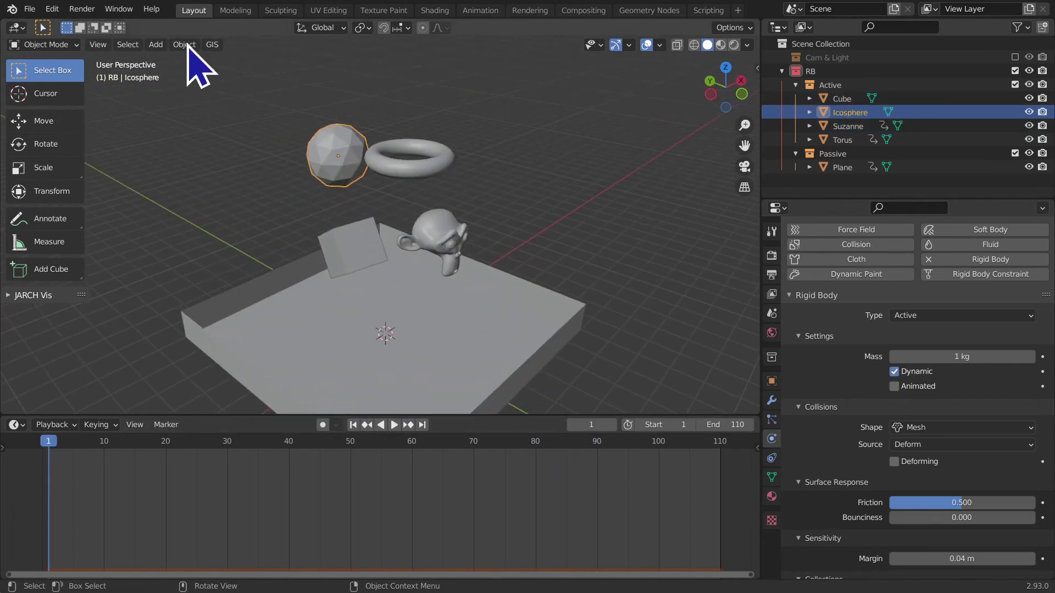
Step: Calculate the Icosphere's mass with Custom density, giving 3362 kg
{"action": "left_click", "coordinate": [187, 46]}
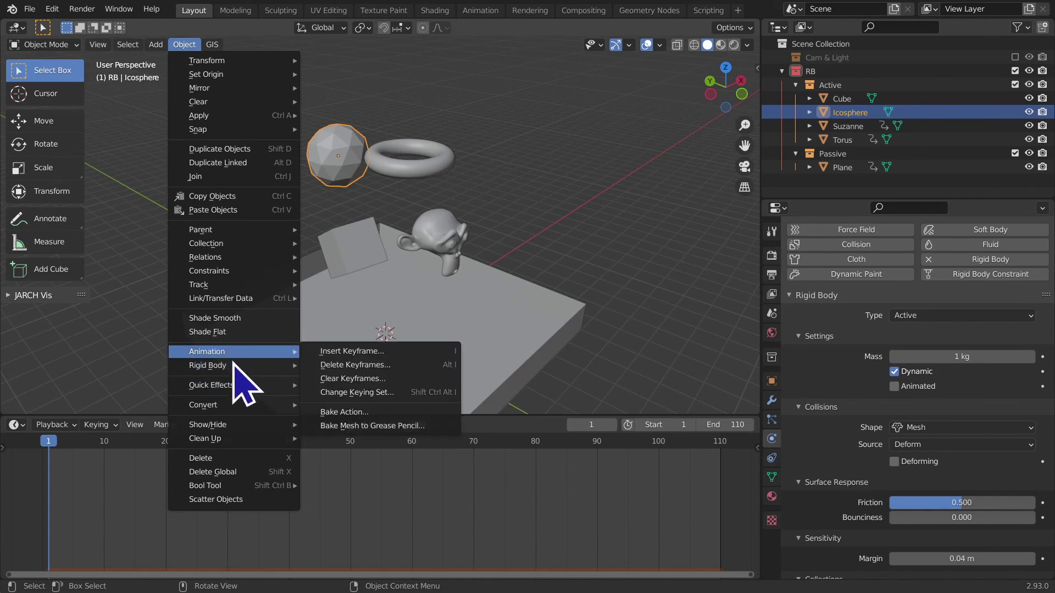
{"action": "mouse_move", "coordinate": [207, 365]}
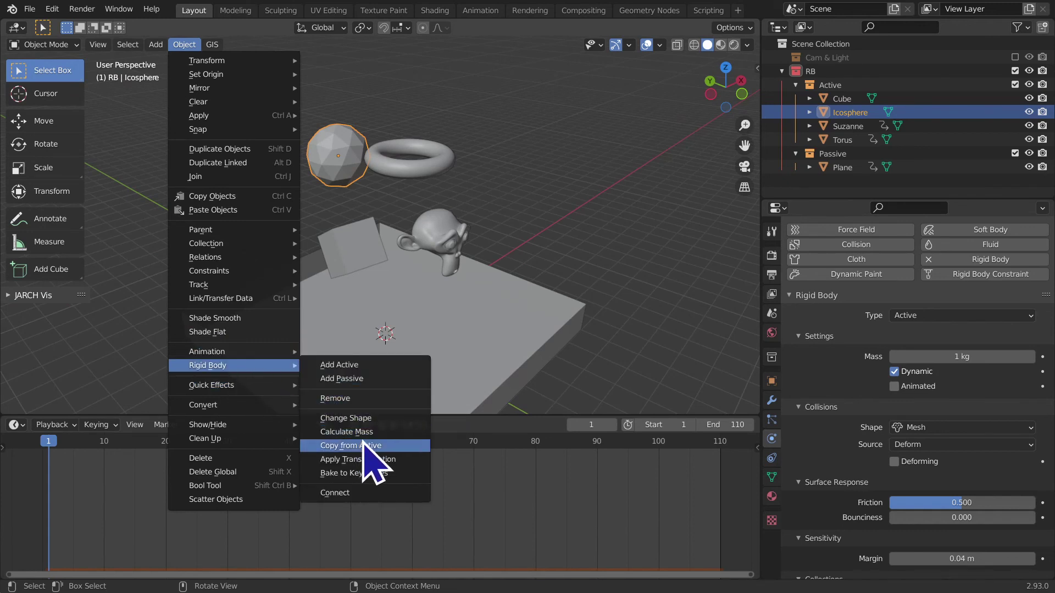
{"action": "left_click", "coordinate": [362, 433]}
{"action": "scroll", "coordinate": [370, 440], "scroll_direction": "down", "scroll_amount": 3}
{"action": "scroll", "coordinate": [326, 572], "scroll_direction": "down", "scroll_amount": 6}
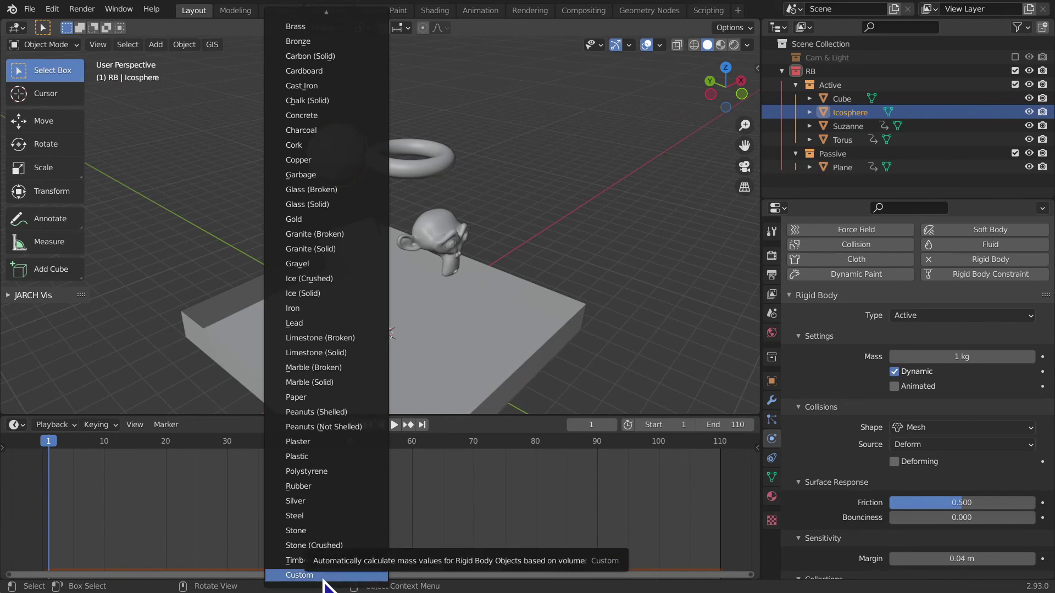
{"action": "left_click", "coordinate": [326, 575]}
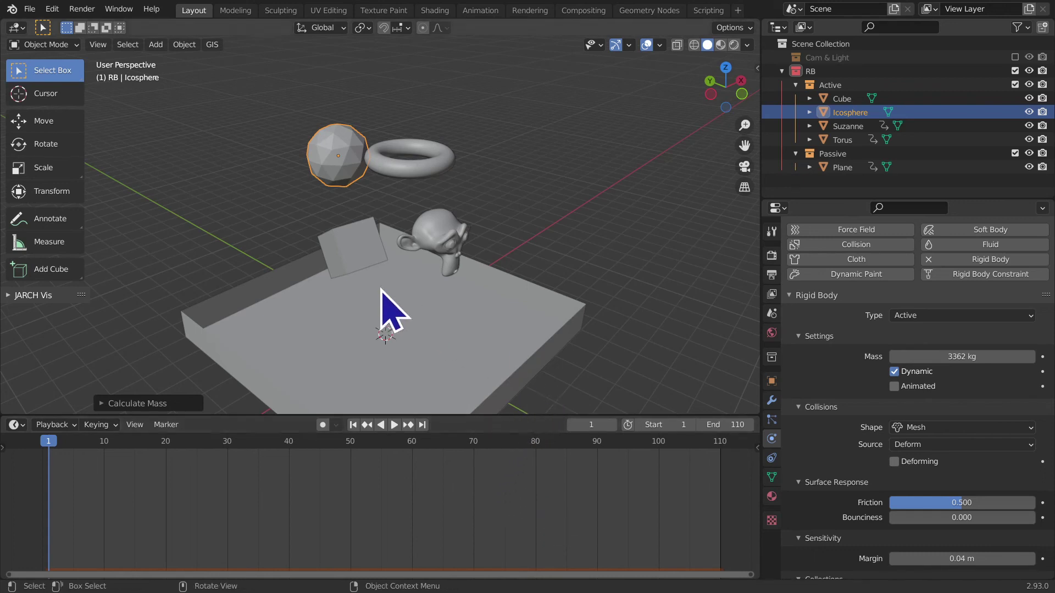
Step: Select the Torus and calculate its mass with Custom density, giving 1080 kg
{"action": "left_click", "coordinate": [411, 175]}
{"action": "left_click", "coordinate": [184, 45]}
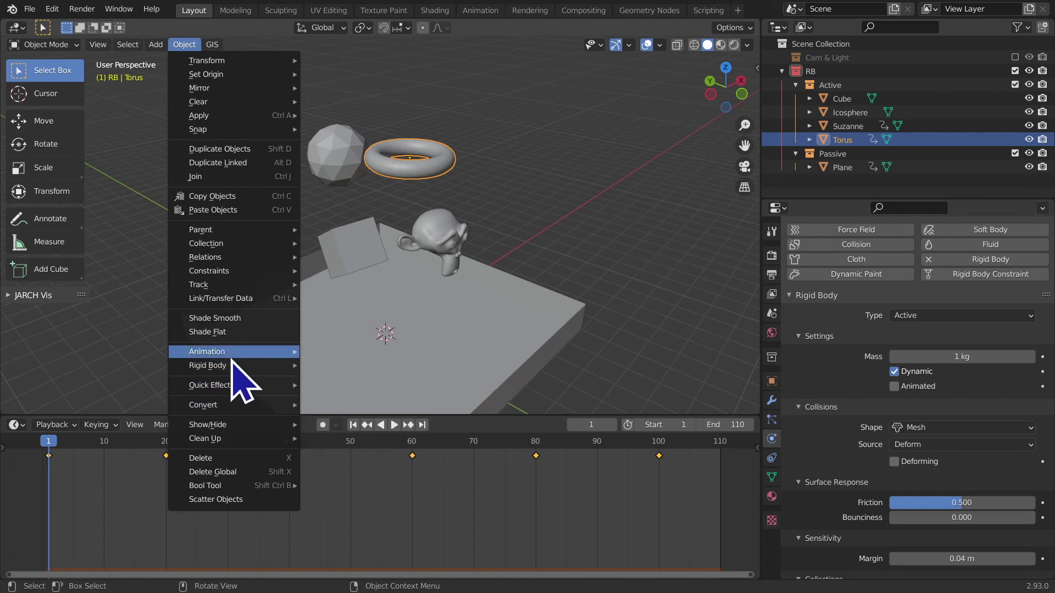
{"action": "mouse_move", "coordinate": [208, 365]}
{"action": "left_click", "coordinate": [377, 434]}
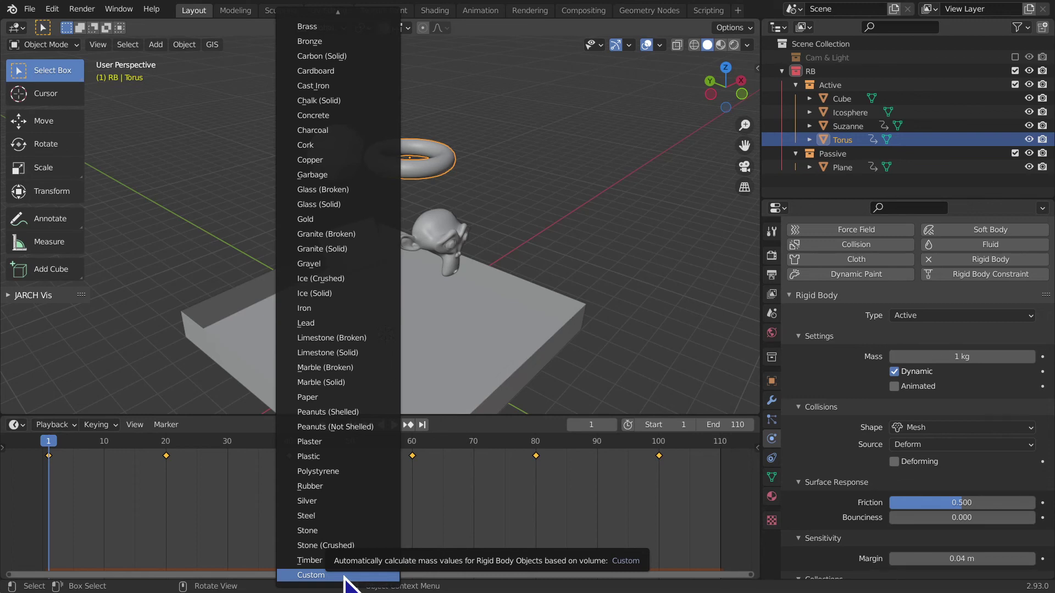
{"action": "left_click", "coordinate": [345, 576]}
{"action": "mouse_move", "coordinate": [457, 350]}
{"action": "middle_mouse_down"}
{"action": "mouse_move", "coordinate": [471, 353]}
{"action": "mouse_move", "coordinate": [454, 94]}
{"action": "mouse_move", "coordinate": [407, 361]}
{"action": "mouse_move", "coordinate": [367, 232]}
{"action": "mouse_move", "coordinate": [502, 298]}
{"action": "mouse_move", "coordinate": [440, 271]}
{"action": "mouse_move", "coordinate": [441, 295]}
{"action": "mouse_move", "coordinate": [483, 273]}
{"action": "mouse_move", "coordinate": [474, 266]}
{"action": "middle_mouse_up"}
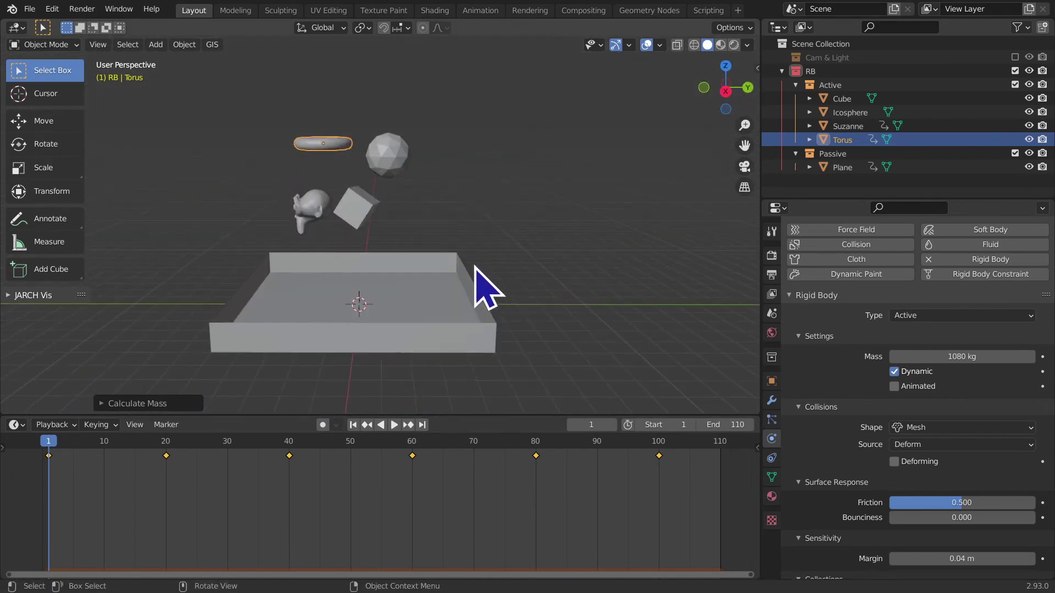
{"action": "mouse_move", "coordinate": [522, 219]}
{"action": "middle_mouse_down"}
{"action": "mouse_move", "coordinate": [440, 318]}
{"action": "mouse_move", "coordinate": [652, 229]}
{"action": "mouse_move", "coordinate": [78, 302]}
{"action": "mouse_move", "coordinate": [598, 272]}
{"action": "mouse_move", "coordinate": [629, 223]}
{"action": "mouse_move", "coordinate": [549, 216]}
{"action": "middle_mouse_up"}
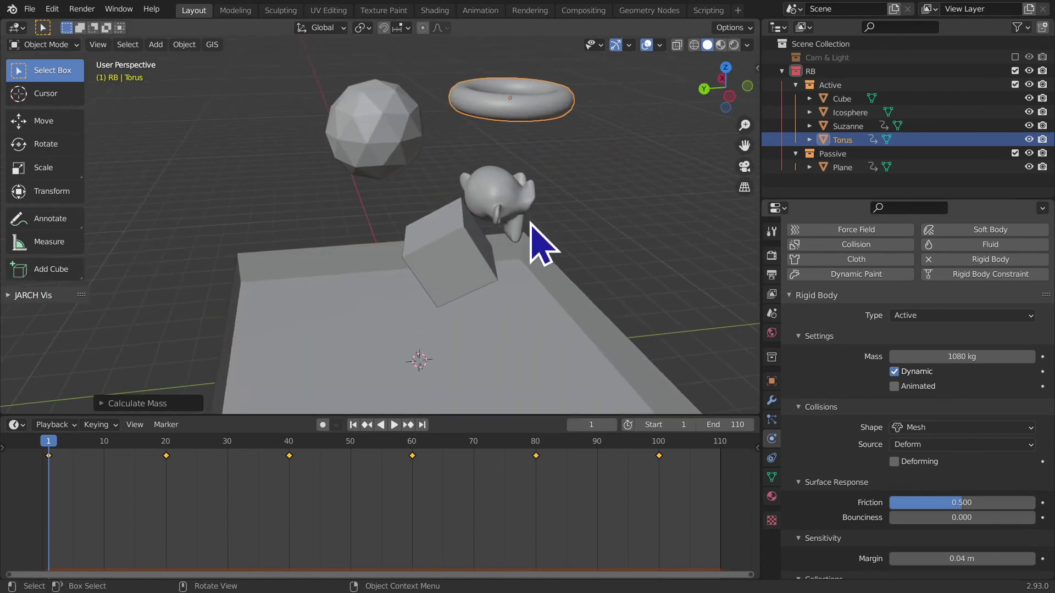
Step: Select the large Cube after clicking through Suzanne and the Torus
{"action": "left_click", "coordinate": [484, 237]}
{"action": "left_click", "coordinate": [510, 201]}
{"action": "left_click", "coordinate": [434, 263]}
{"action": "left_click", "coordinate": [497, 193]}
{"action": "left_click", "coordinate": [513, 131]}
{"action": "left_click", "coordinate": [378, 189]}
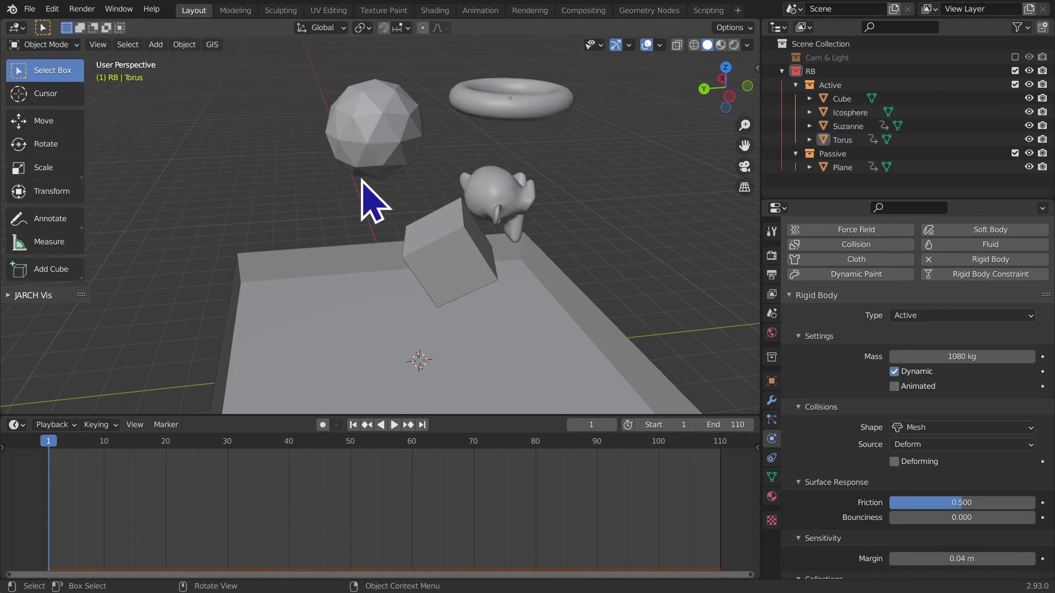
{"action": "left_click", "coordinate": [437, 250]}
Step: Duplicate the Cube to its left, shrink it to about half size, and apply its scale
{"action": "key", "text": "shift+d"}
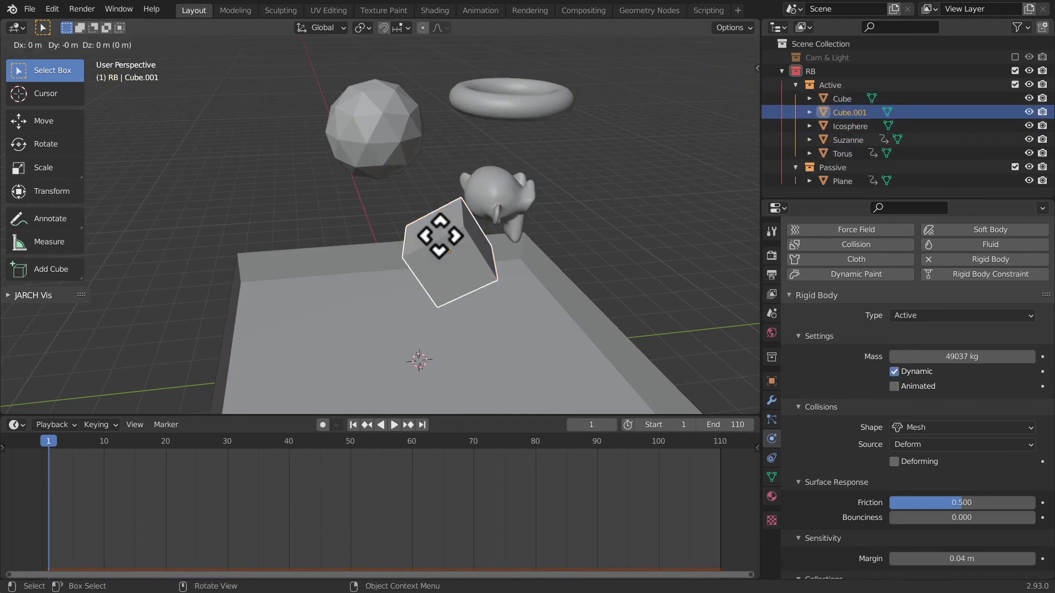
{"action": "left_click", "coordinate": [311, 239]}
{"action": "key", "text": "s"}
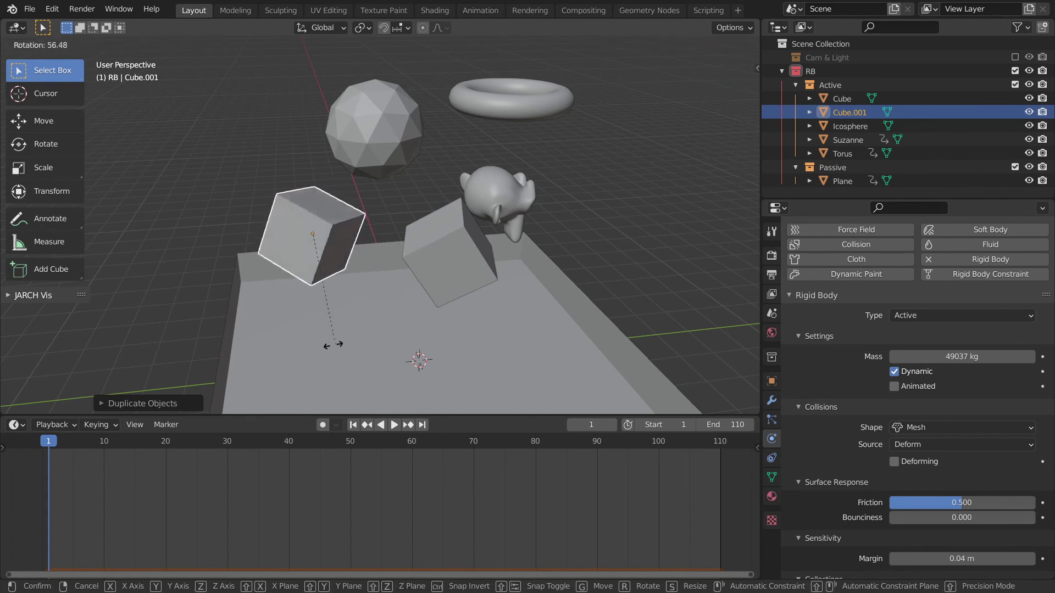
{"action": "left_click", "coordinate": [352, 294]}
{"action": "key", "text": "ctrl+a"}
{"action": "left_click", "coordinate": [352, 294]}
Step: Calculate Cube.001's mass with the Custom density preset, giving 326 kg
{"action": "left_click", "coordinate": [185, 44]}
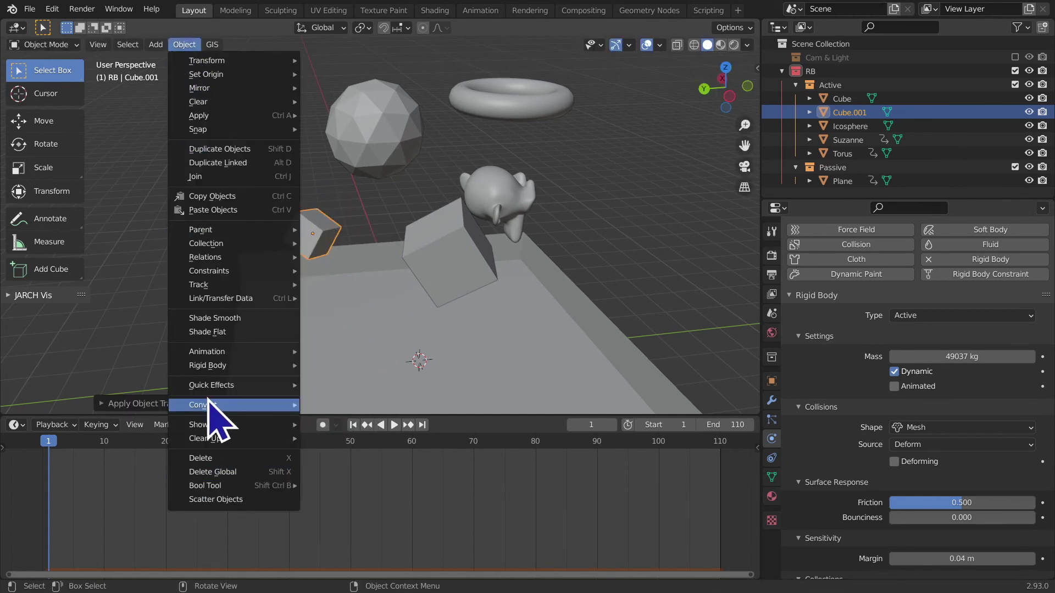
{"action": "mouse_move", "coordinate": [207, 364]}
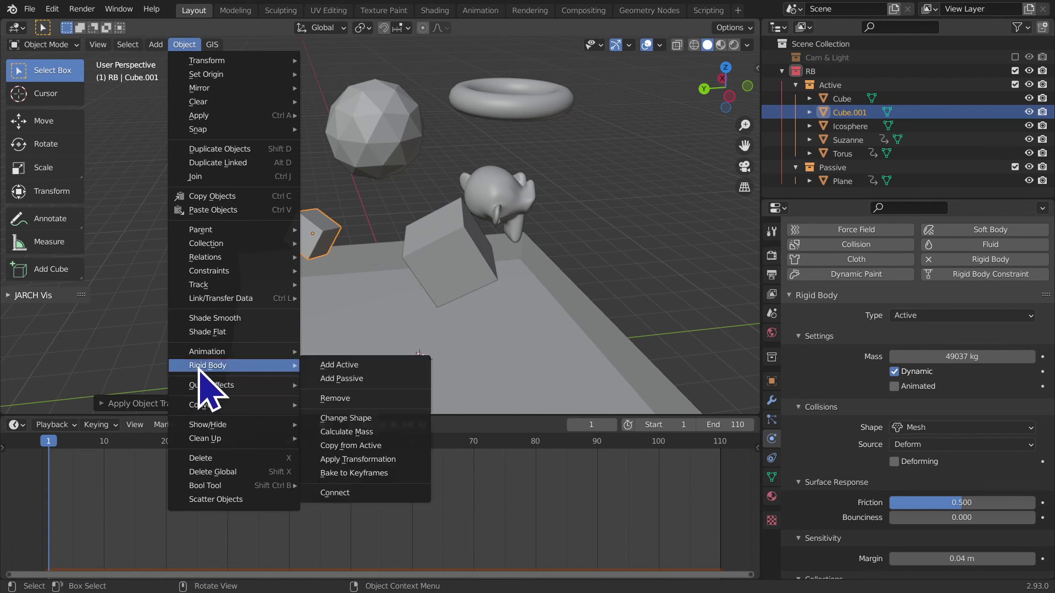
{"action": "left_click", "coordinate": [346, 432]}
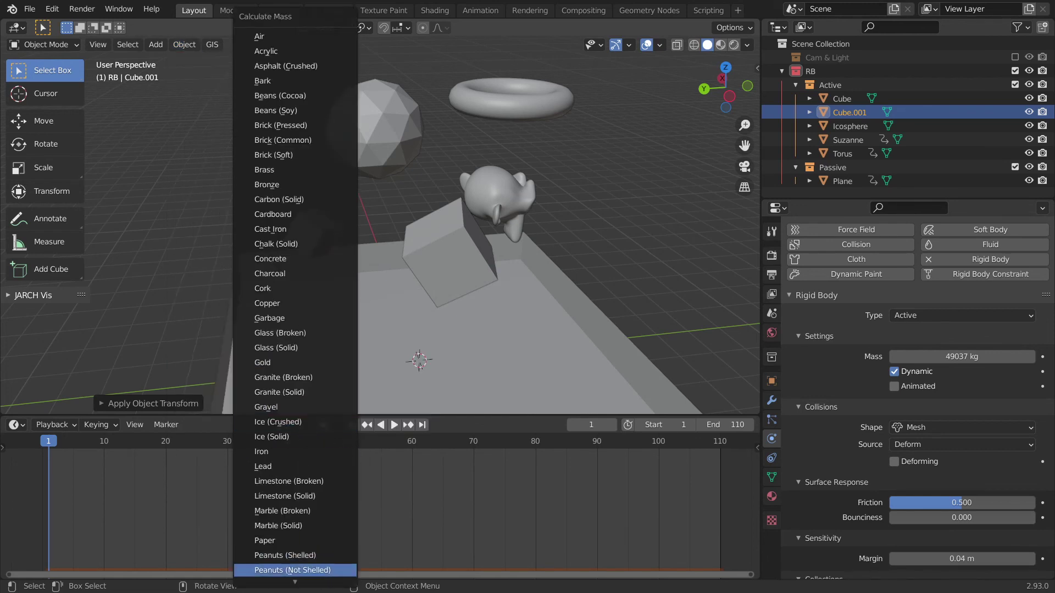
{"action": "scroll", "coordinate": [297, 484], "scroll_direction": "down", "scroll_amount": 4}
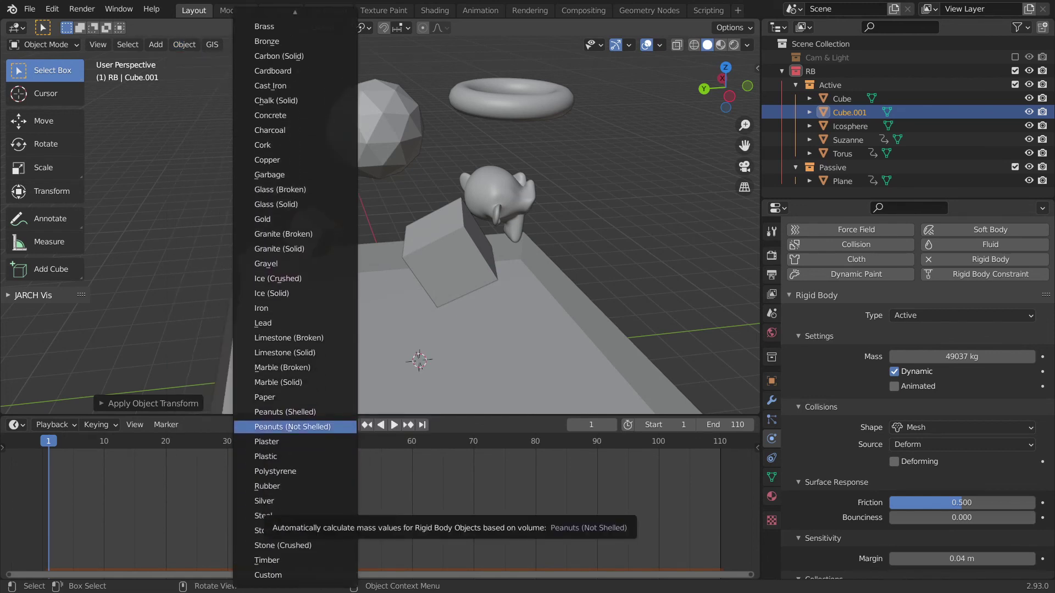
{"action": "left_click", "coordinate": [278, 582]}
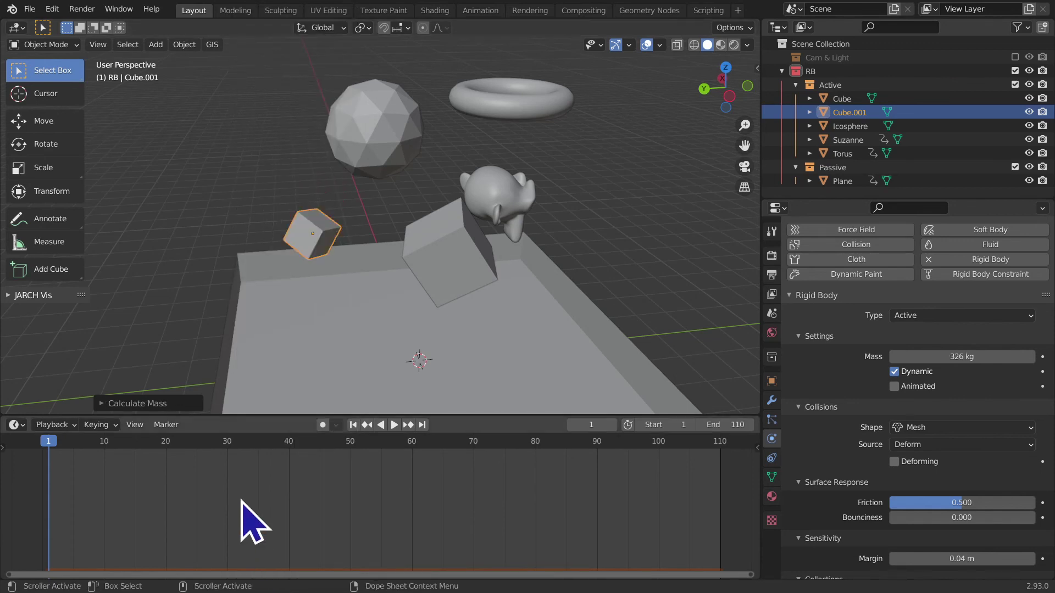
{"action": "left_click", "coordinate": [471, 277]}
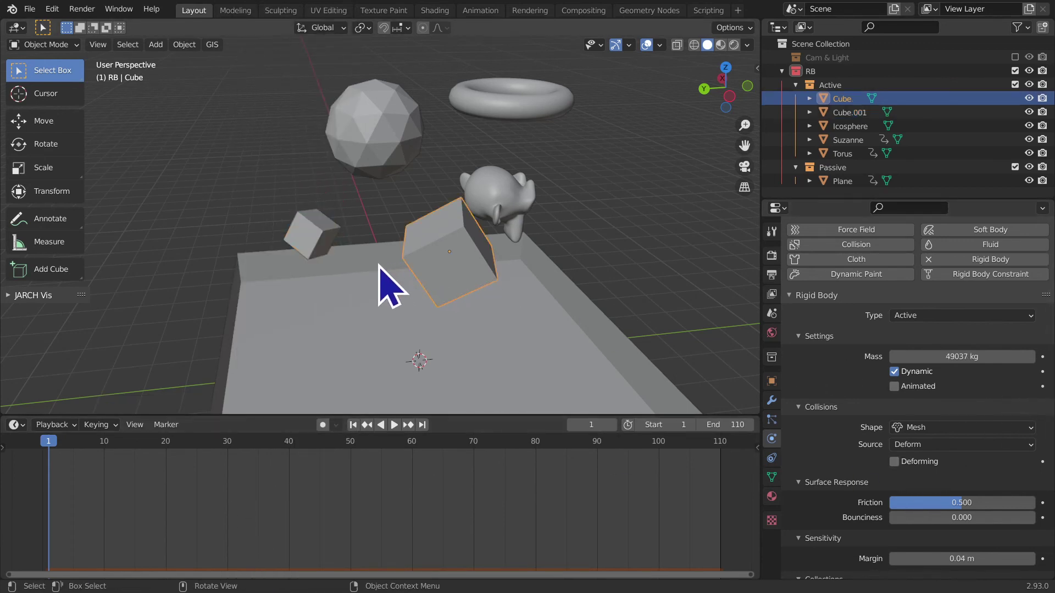
Step: Play the drop with Cube.001 included, stopping at frame 77, then select all objects
{"action": "left_click", "coordinate": [305, 233]}
{"action": "mouse_move", "coordinate": [429, 288]}
{"action": "middle_mouse_down"}
{"action": "mouse_move", "coordinate": [483, 207]}
{"action": "mouse_move", "coordinate": [565, 188]}
{"action": "mouse_move", "coordinate": [342, 155]}
{"action": "mouse_move", "coordinate": [294, 170]}
{"action": "mouse_move", "coordinate": [518, 207]}
{"action": "mouse_move", "coordinate": [497, 208]}
{"action": "mouse_move", "coordinate": [492, 192]}
{"action": "middle_mouse_up"}
{"action": "scroll", "coordinate": [464, 184], "scroll_direction": "down", "scroll_amount": 5}
{"action": "key", "text": "space"}
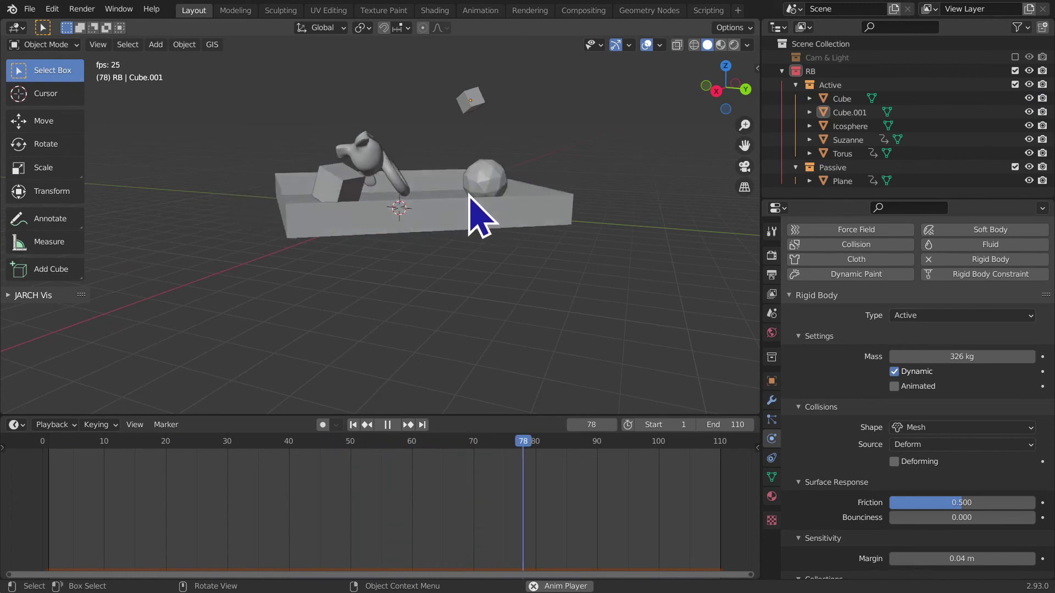
{"action": "key", "text": "Escape"}
{"action": "mouse_move", "coordinate": [735, 329]}
{"action": "middle_mouse_down"}
{"action": "mouse_move", "coordinate": [546, 216]}
{"action": "mouse_move", "coordinate": [530, 294]}
{"action": "mouse_move", "coordinate": [520, 241]}
{"action": "mouse_move", "coordinate": [488, 227]}
{"action": "mouse_move", "coordinate": [415, 262]}
{"action": "mouse_move", "coordinate": [354, 258]}
{"action": "mouse_move", "coordinate": [400, 271]}
{"action": "middle_mouse_up"}
{"action": "key", "text": "space"}
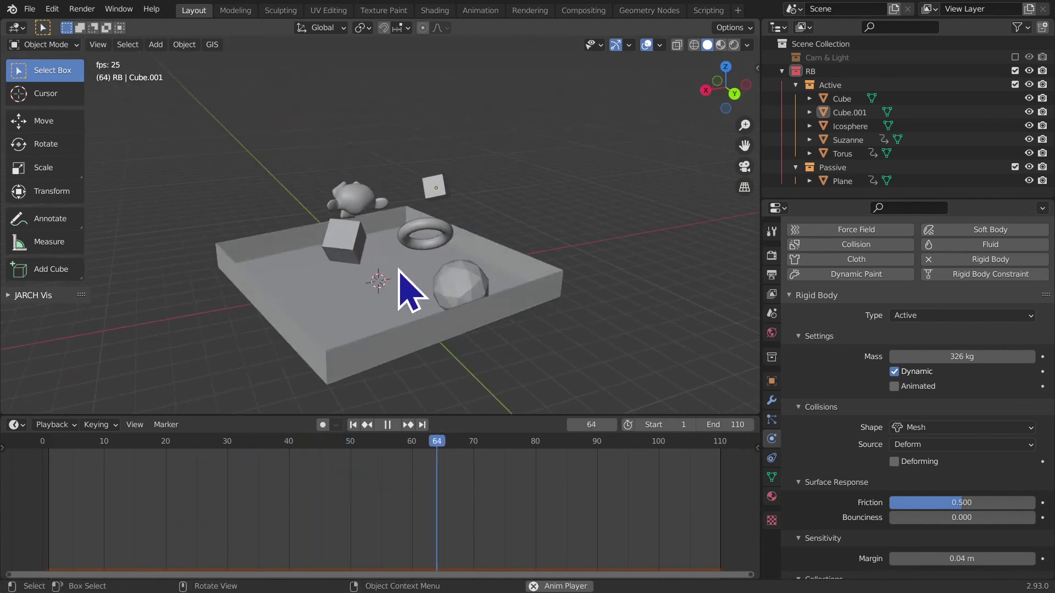
{"action": "key", "text": "space"}
{"action": "key", "text": "a"}
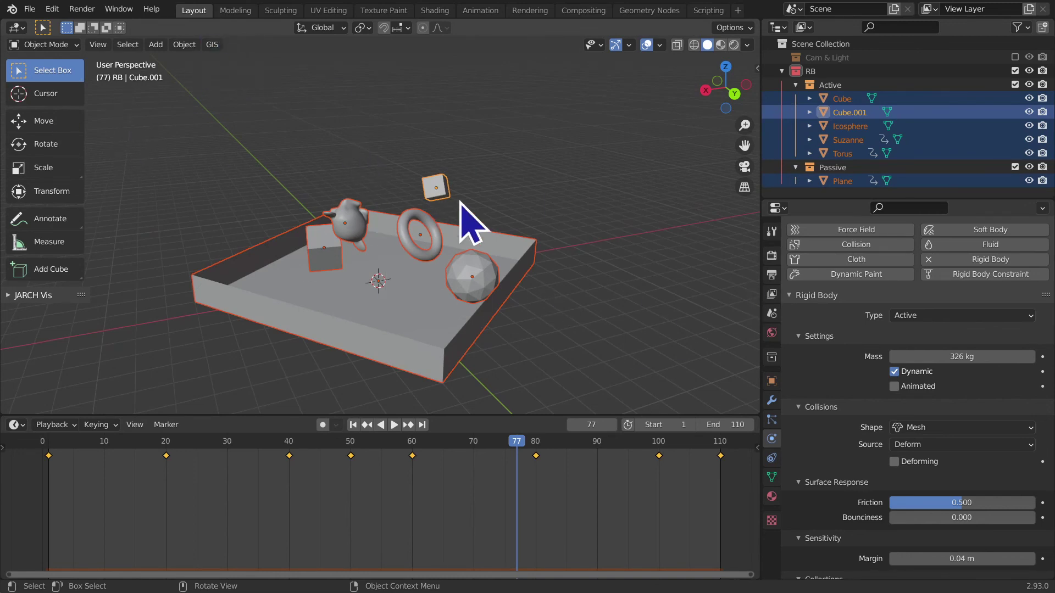
Step: Recalculate mass for all selected objects with Custom density and rewind to frame 1
{"action": "left_click", "coordinate": [184, 46]}
{"action": "mouse_move", "coordinate": [208, 364]}
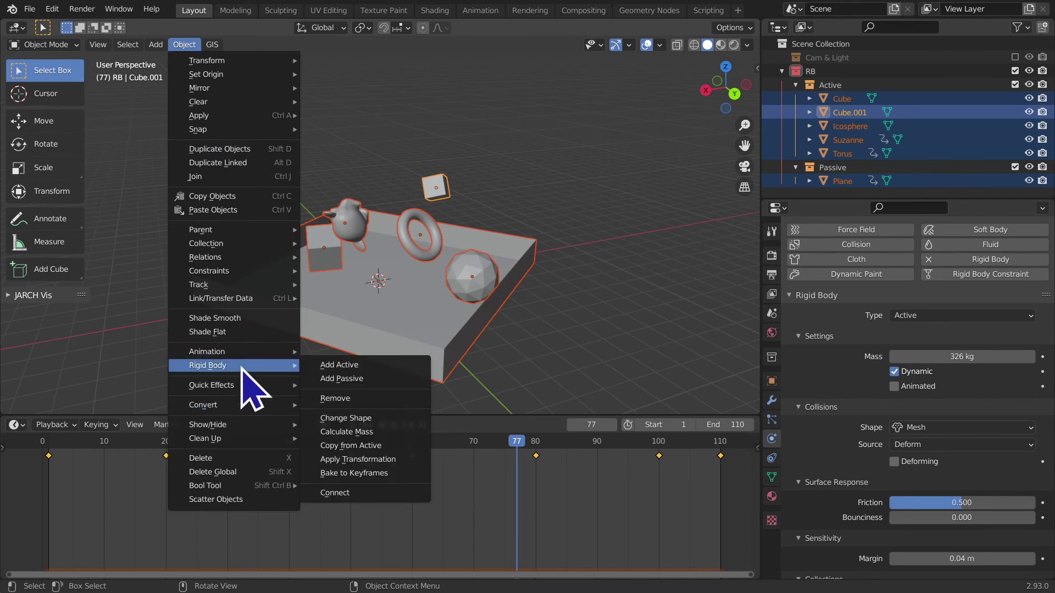
{"action": "left_click", "coordinate": [340, 434]}
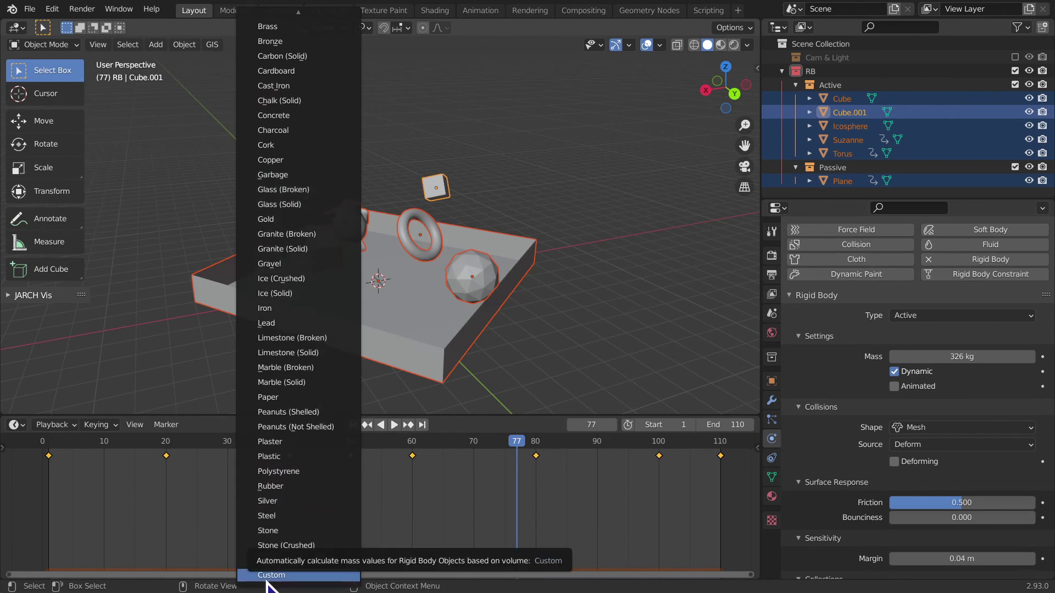
{"action": "left_click", "coordinate": [269, 575]}
{"action": "middle_click_drag", "start_coordinate": [382, 305], "coordinate": [361, 309]}
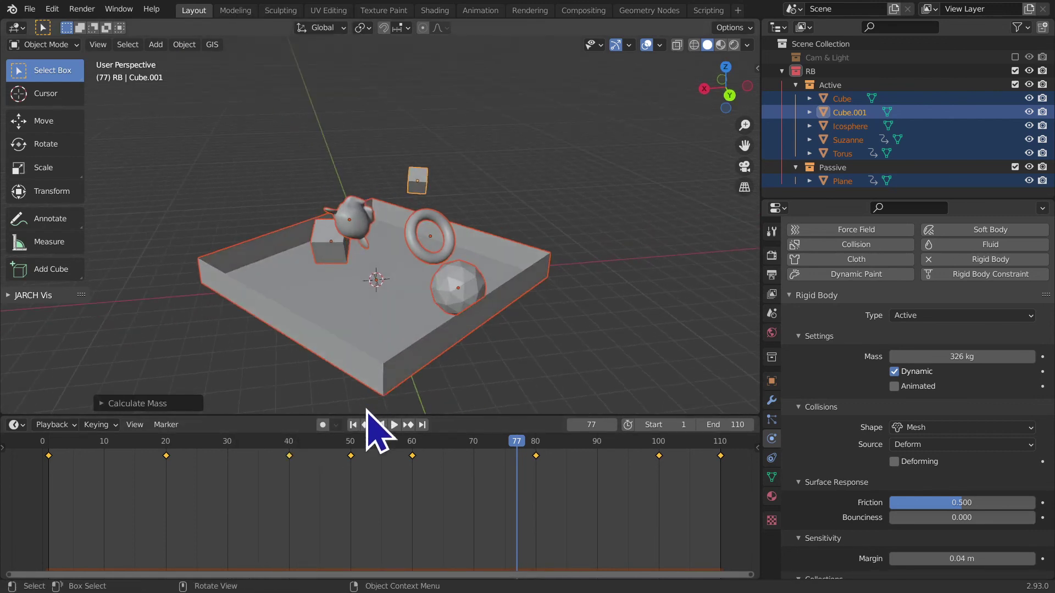
{"action": "left_click", "coordinate": [353, 425]}
{"action": "mouse_move", "coordinate": [360, 406]}
{"action": "middle_mouse_down"}
{"action": "mouse_move", "coordinate": [471, 270]}
{"action": "mouse_move", "coordinate": [495, 307]}
{"action": "middle_mouse_up"}
Step: Check the large Cube, Cube.001, Suzanne and the tray Plane by selecting each in turn
{"action": "left_click", "coordinate": [353, 184]}
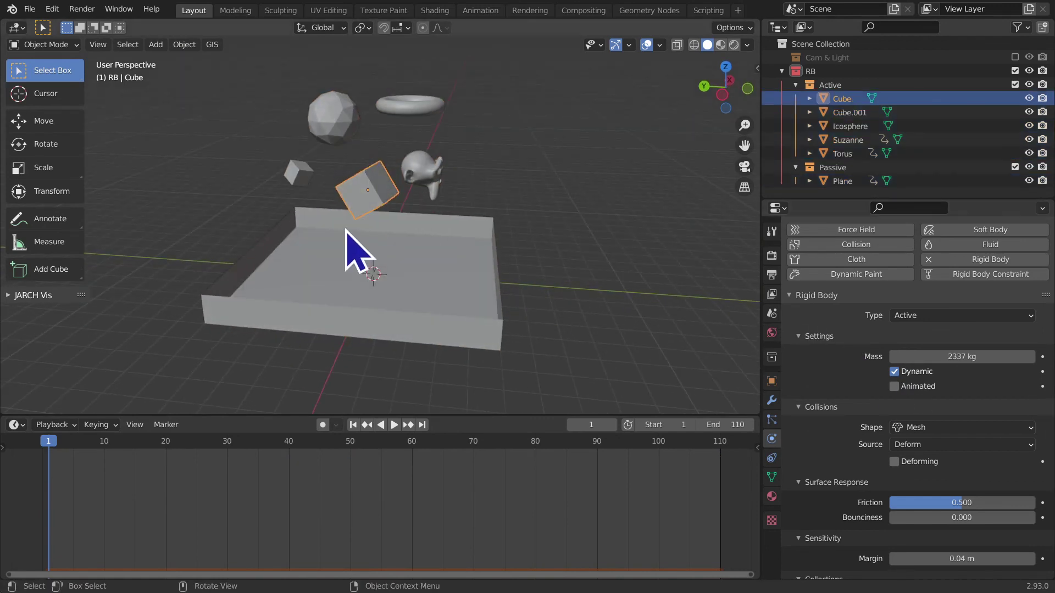
{"action": "left_click", "coordinate": [298, 185]}
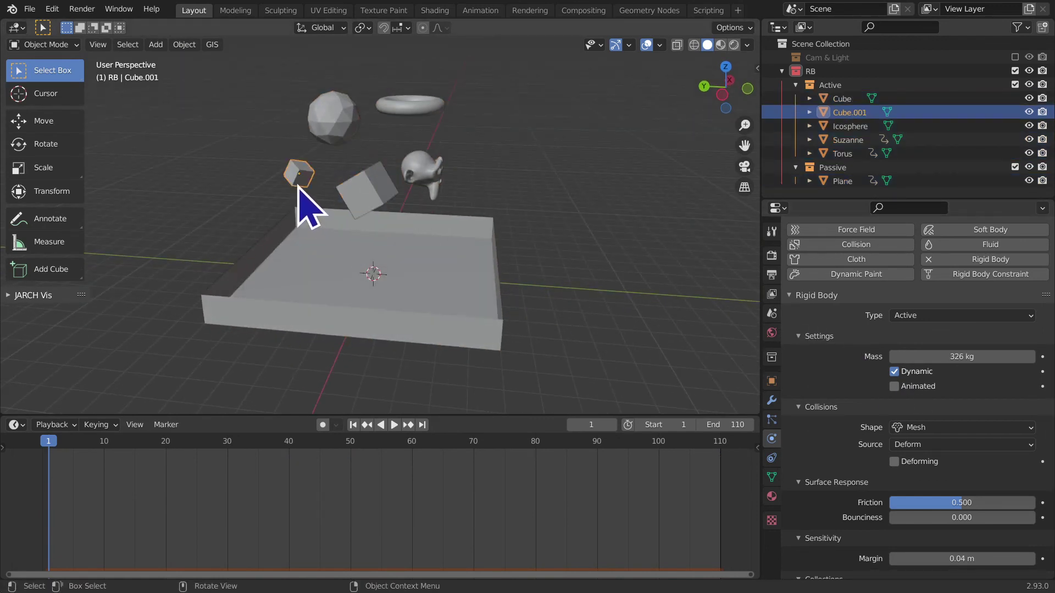
{"action": "middle_click_drag", "start_coordinate": [299, 186], "coordinate": [342, 144]}
{"action": "left_click", "coordinate": [448, 179]}
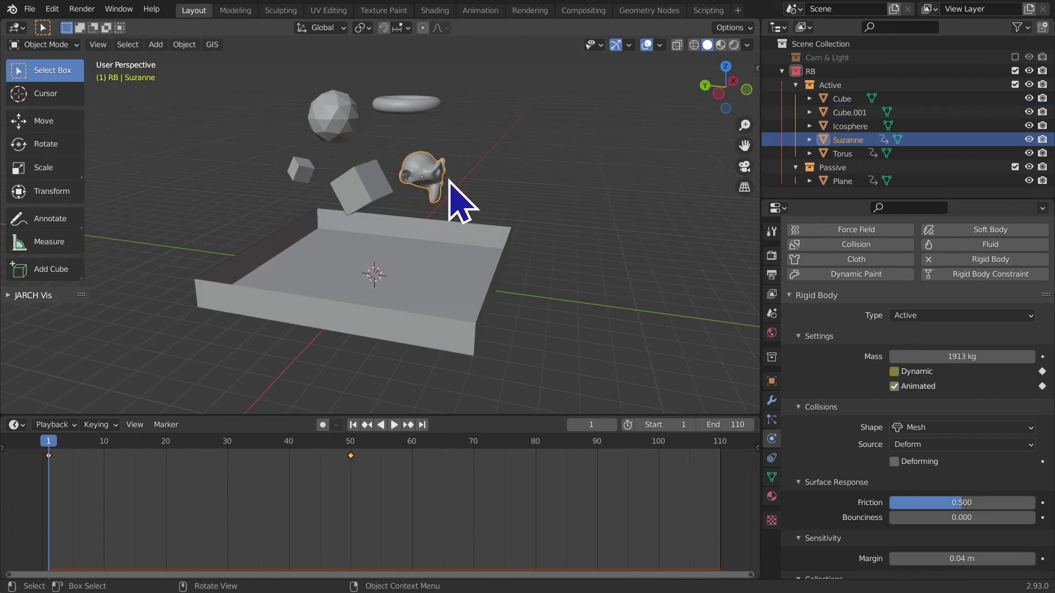
{"action": "middle_click_drag", "start_coordinate": [395, 191], "coordinate": [357, 193]}
{"action": "left_click", "coordinate": [490, 275]}
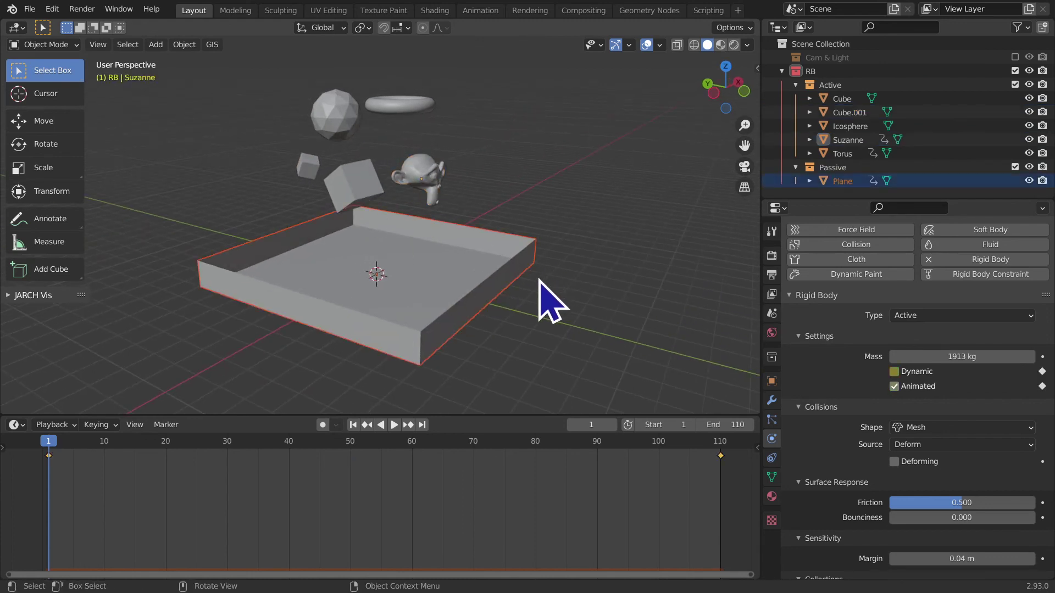
{"action": "left_click", "coordinate": [576, 291]}
Step: Replay the simulation to frame 93, resume briefly, then rewind to frame 1
{"action": "key", "text": "space"}
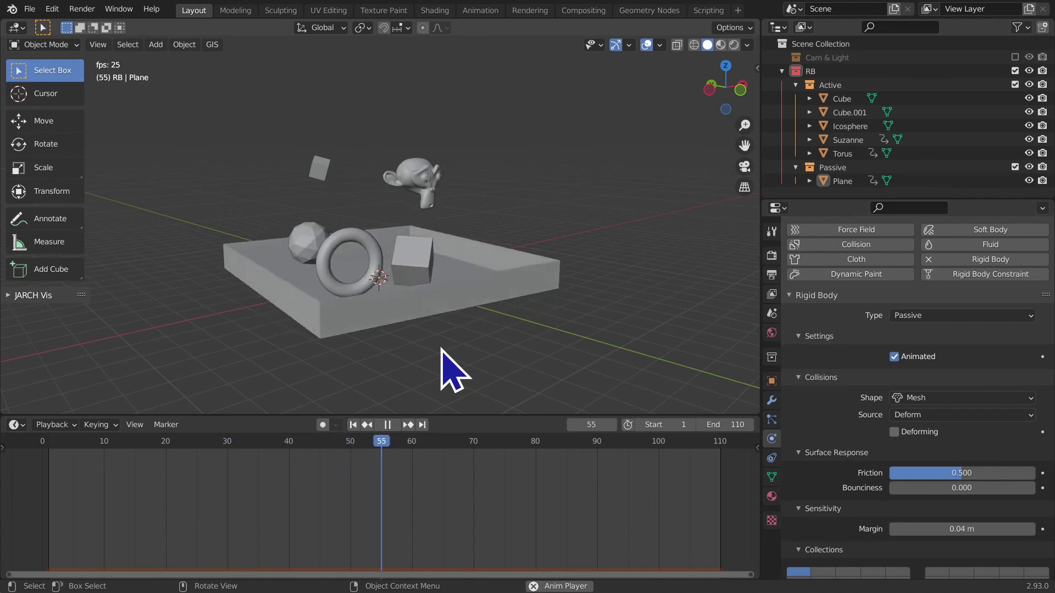
{"action": "key", "text": "space"}
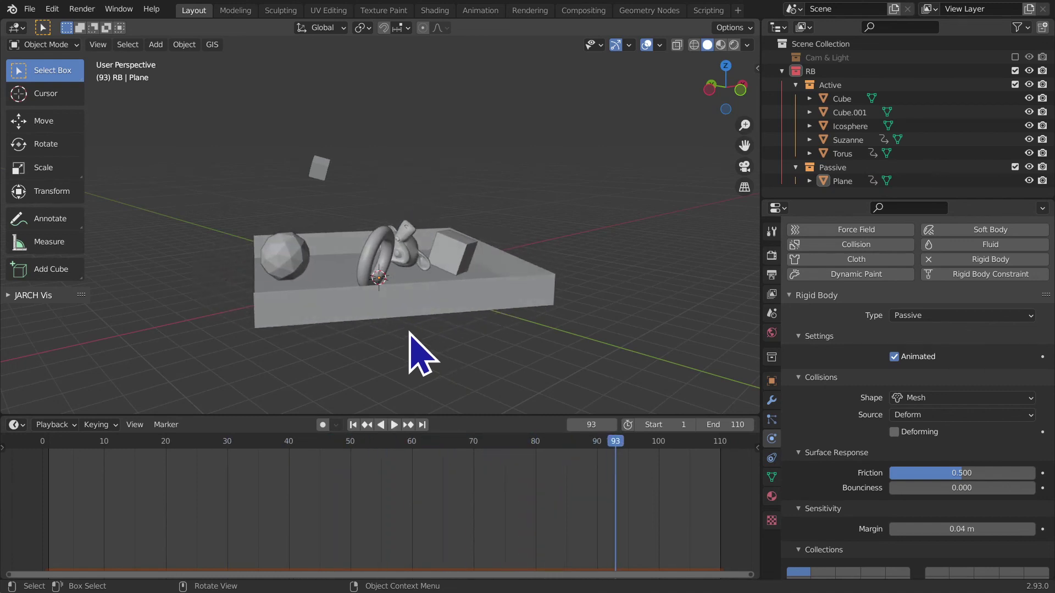
{"action": "left_click", "coordinate": [319, 167]}
{"action": "scroll", "coordinate": [895, 434], "scroll_direction": "down", "scroll_amount": 1}
{"action": "key", "text": "space"}
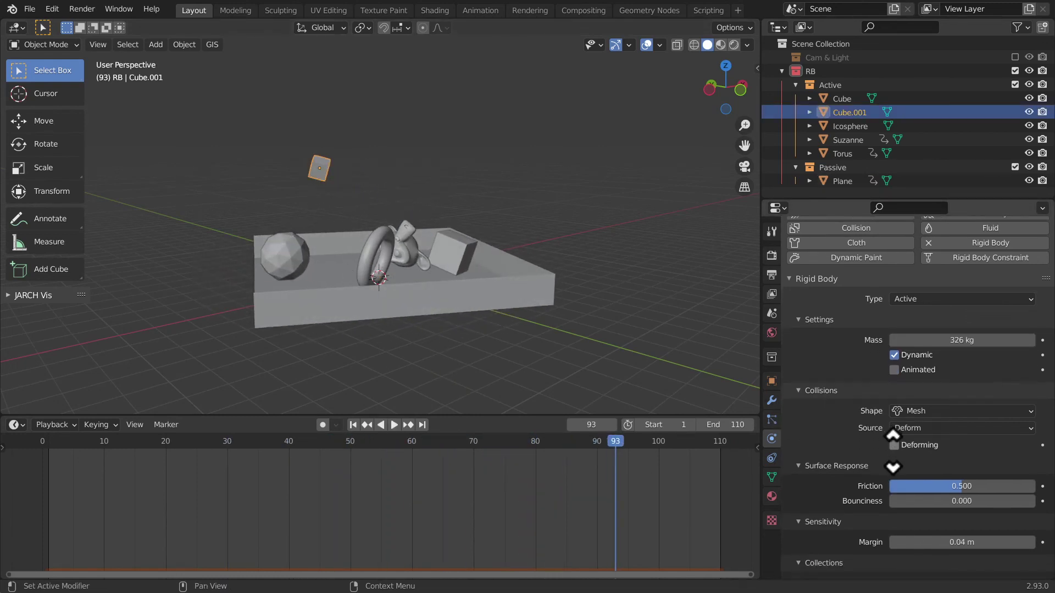
{"action": "key", "text": "space"}
{"action": "left_click", "coordinate": [354, 427]}
Step: Open the Scene's Rigid Body World cache settings and clear the existing bake
{"action": "mouse_move", "coordinate": [777, 400]}
{"action": "middle_mouse_down"}
{"action": "mouse_move", "coordinate": [436, 353]}
{"action": "mouse_move", "coordinate": [801, 388]}
{"action": "middle_mouse_up"}
{"action": "left_click", "coordinate": [771, 381]}
{"action": "left_click", "coordinate": [771, 357]}
{"action": "left_click", "coordinate": [771, 313]}
{"action": "scroll", "coordinate": [854, 488], "scroll_direction": "down", "scroll_amount": 3}
{"action": "left_click", "coordinate": [850, 504]}
{"action": "middle_click_drag", "start_coordinate": [494, 341], "coordinate": [187, 327]}
{"action": "mouse_move", "coordinate": [454, 245]}
{"action": "middle_mouse_down"}
{"action": "mouse_move", "coordinate": [275, 259]}
{"action": "mouse_move", "coordinate": [391, 258]}
{"action": "middle_mouse_up"}
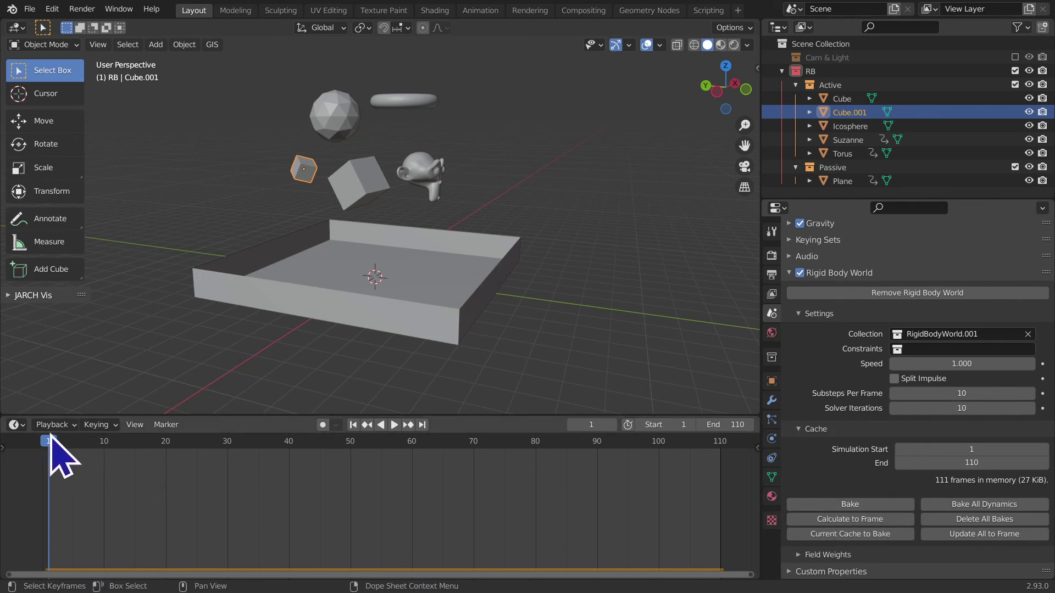
Step: Bake all 111 frames of the rigid body simulation and replay the baked drop from frame 1
{"action": "left_click_drag", "start_coordinate": [52, 451], "coordinate": [40, 456]}
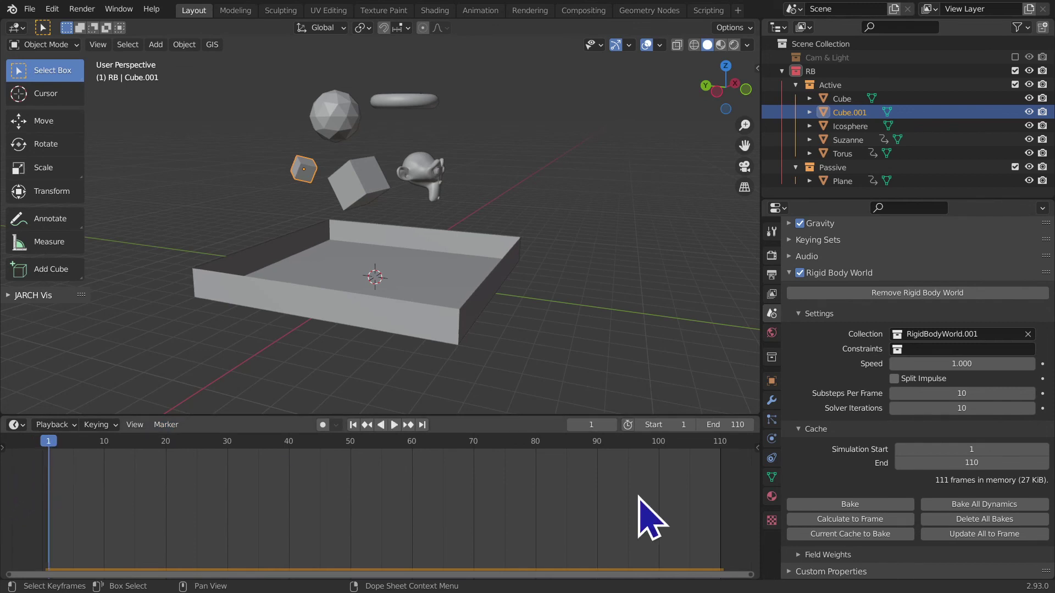
{"action": "left_click", "coordinate": [896, 506]}
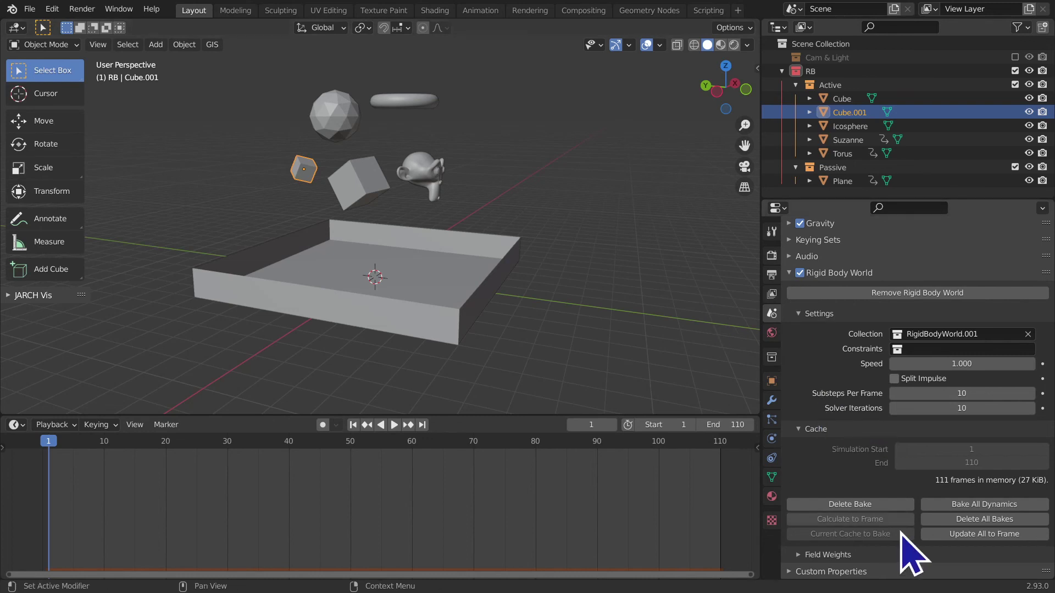
{"action": "left_click", "coordinate": [628, 175]}
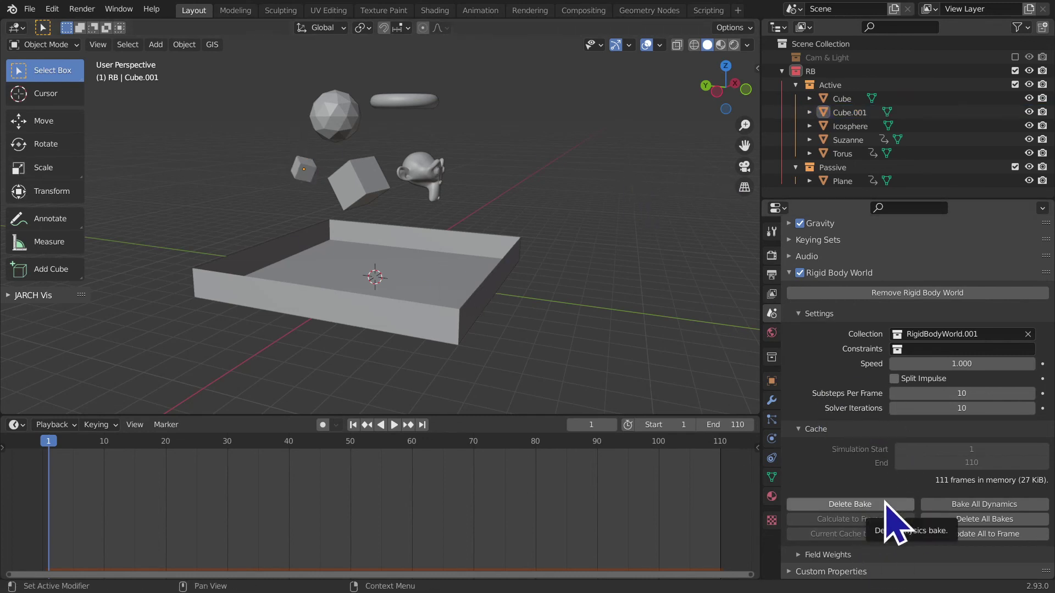
{"action": "key", "text": "space"}
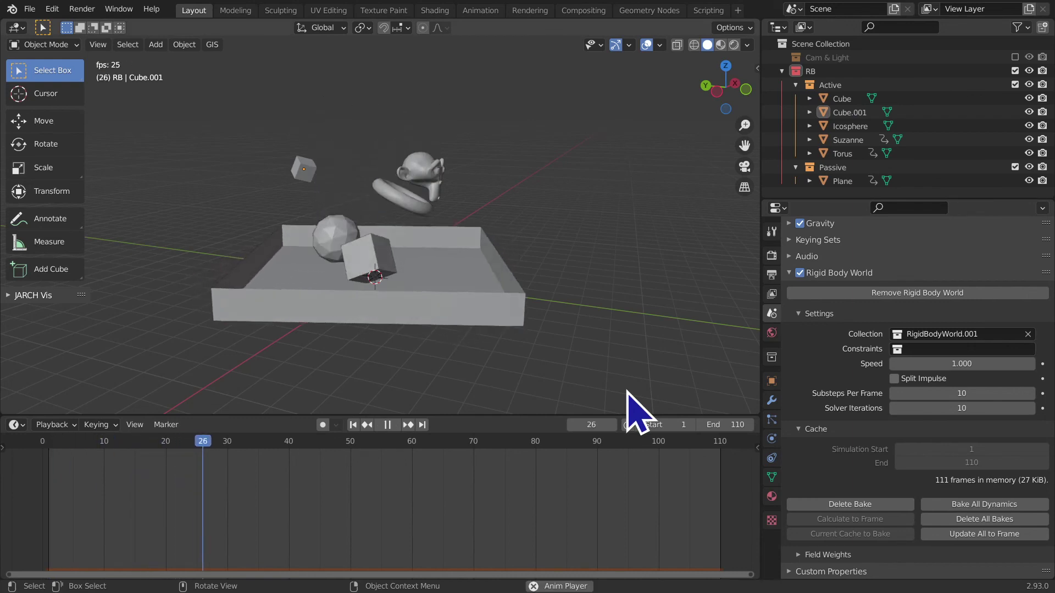
{"action": "left_click", "coordinate": [302, 172]}
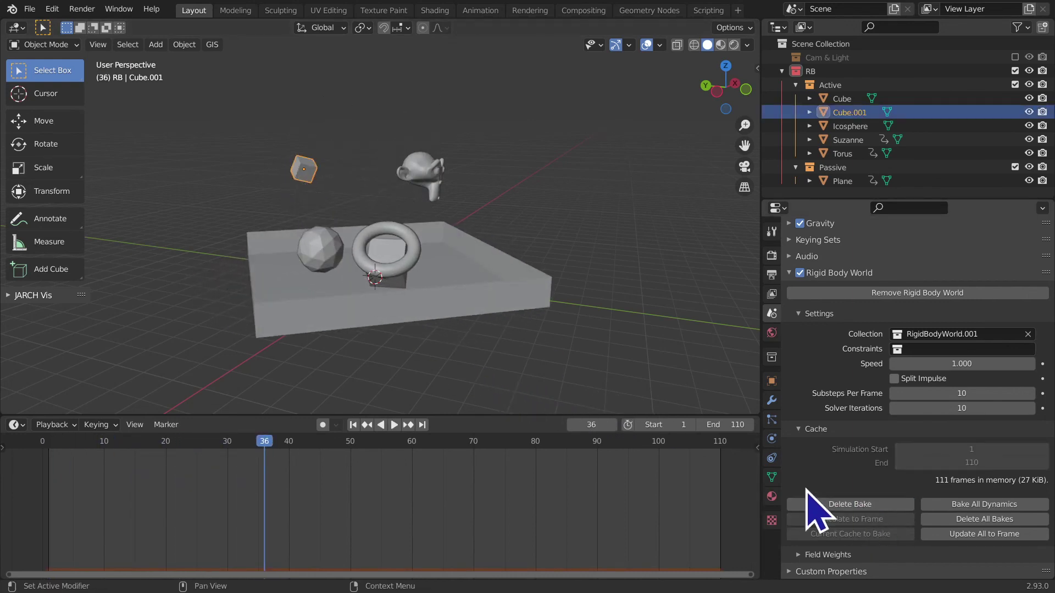
{"action": "left_click", "coordinate": [353, 425]}
{"action": "key", "text": "space"}
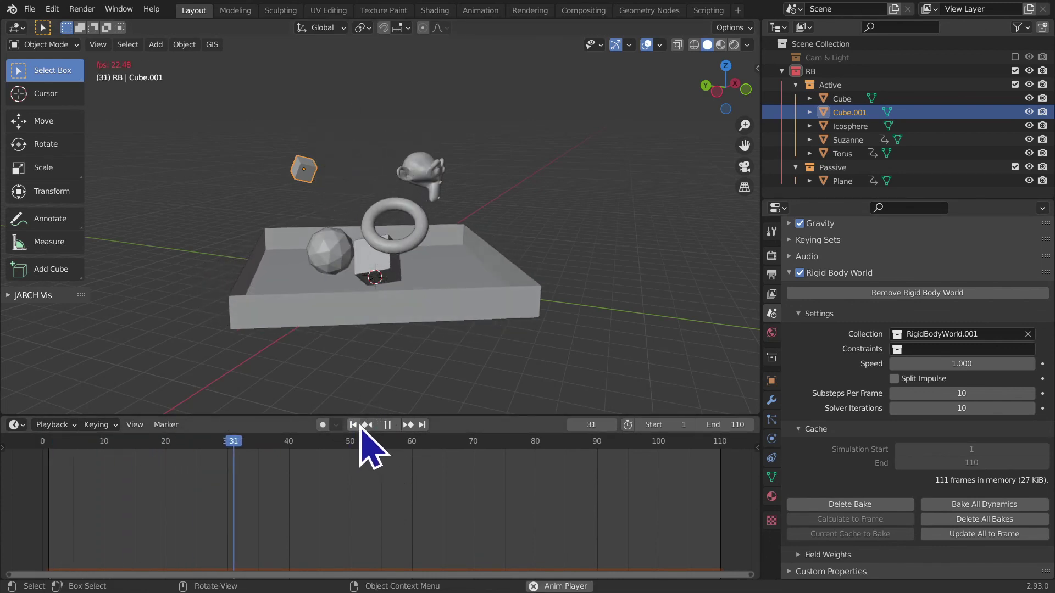
{"action": "key", "text": "Escape"}
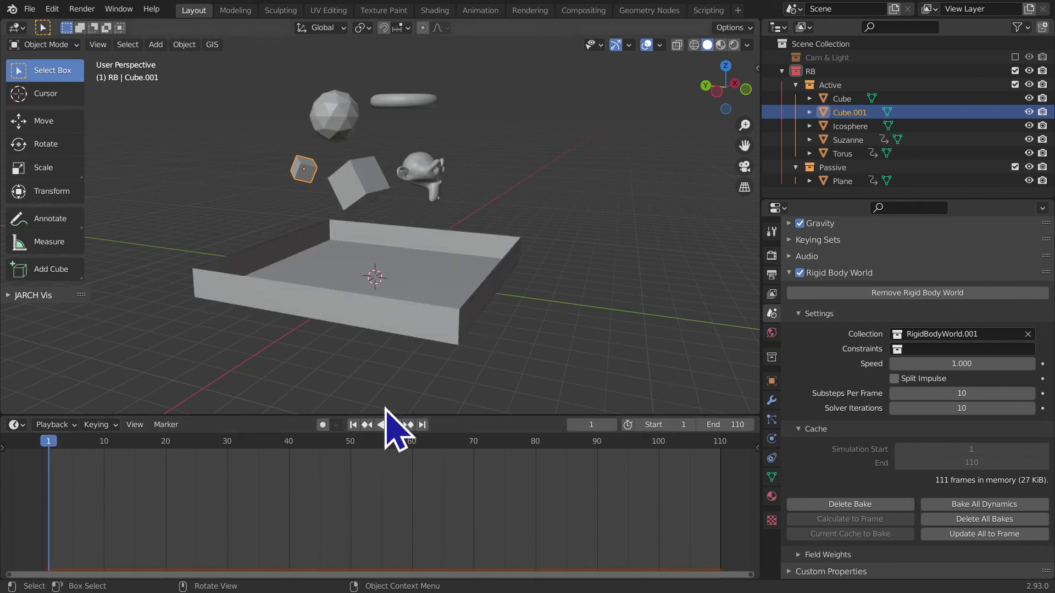
Step: Show the Physics properties and browse the Object menu's rigid body tools
{"action": "left_click", "coordinate": [772, 439]}
{"action": "scroll", "coordinate": [943, 459], "scroll_direction": "down", "scroll_amount": 1}
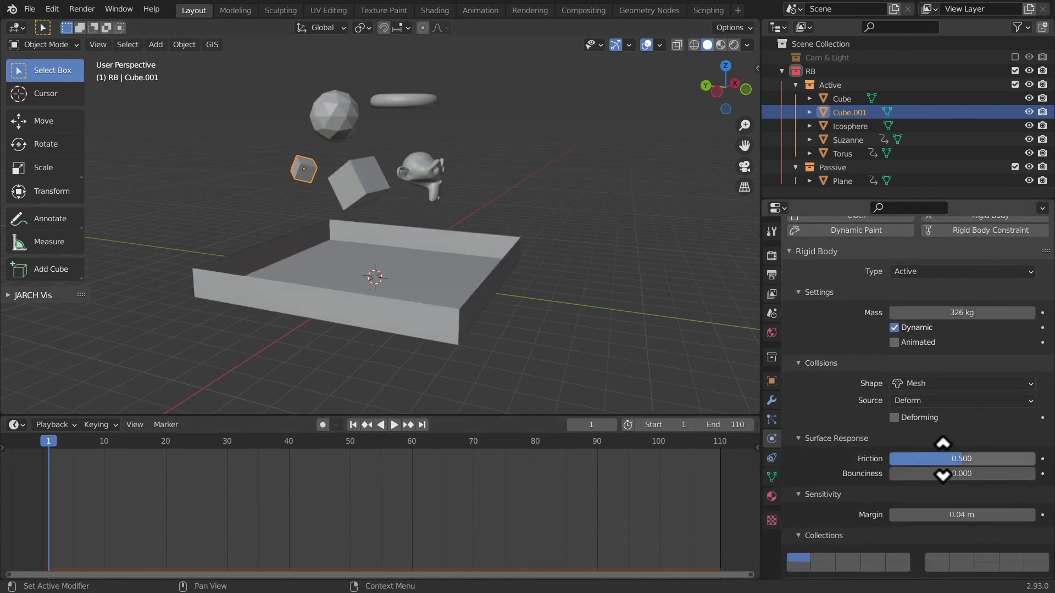
{"action": "scroll", "coordinate": [943, 459], "scroll_direction": "down", "scroll_amount": 5}
{"action": "middle_click_drag", "start_coordinate": [681, 363], "coordinate": [631, 322]}
{"action": "scroll", "coordinate": [984, 462], "scroll_direction": "up", "scroll_amount": 3}
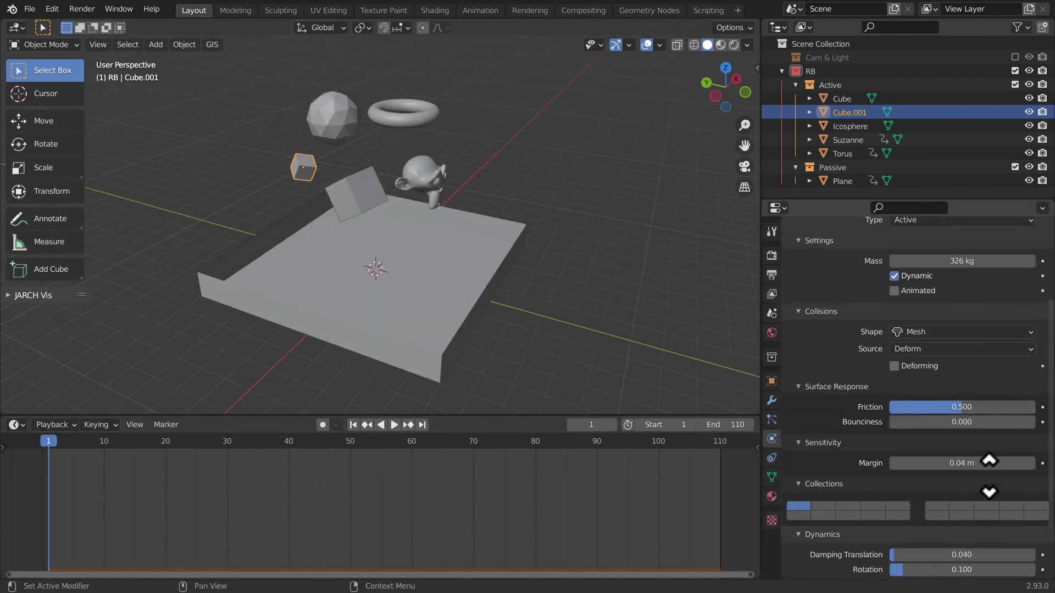
{"action": "left_click", "coordinate": [184, 45]}
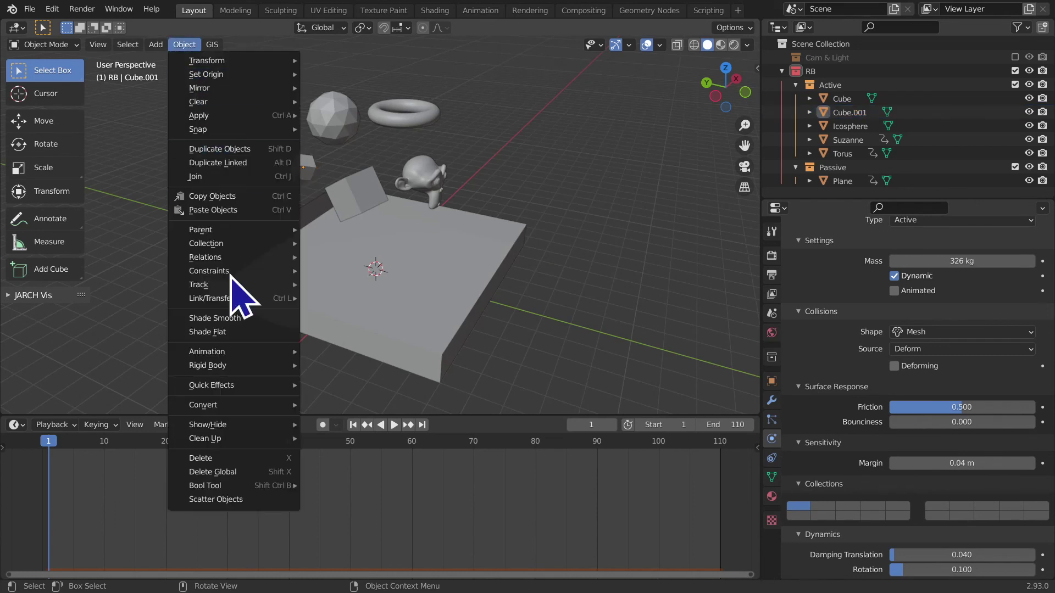
{"action": "mouse_move", "coordinate": [207, 365]}
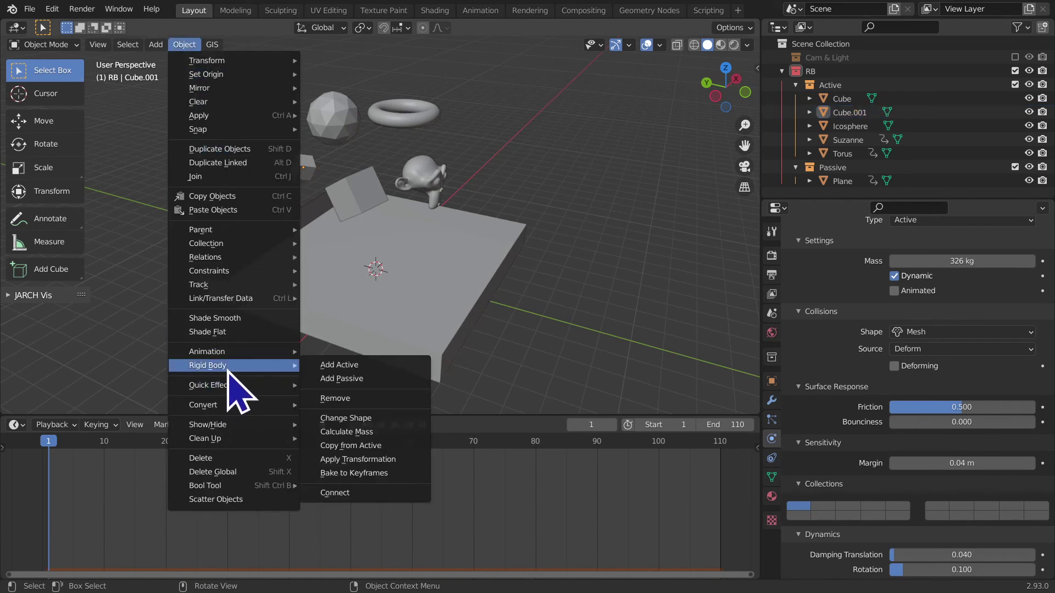
{"action": "scroll", "coordinate": [536, 261], "scroll_direction": "up", "scroll_amount": 2}
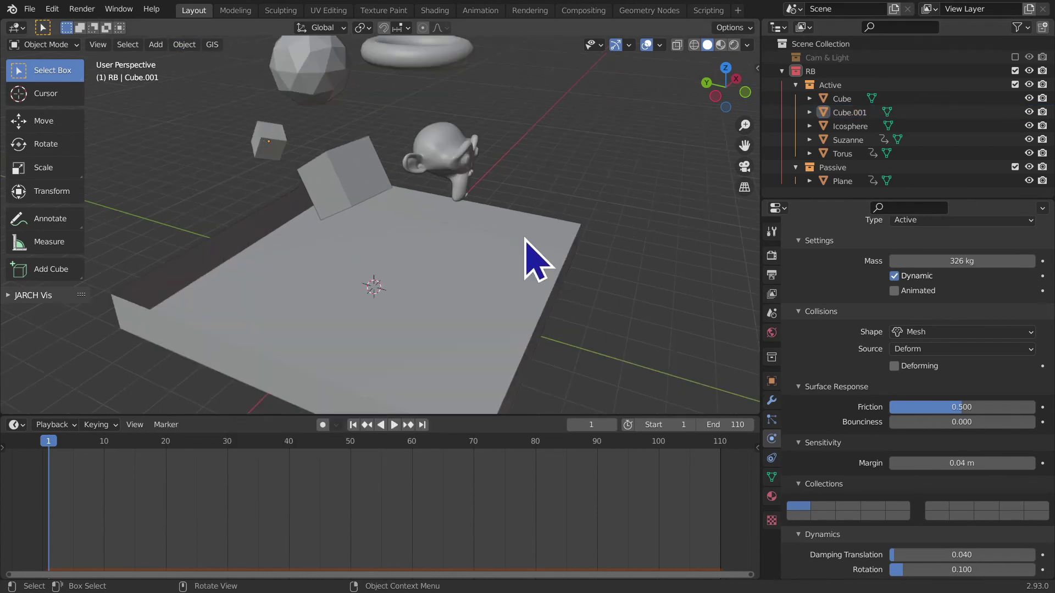
{"action": "scroll", "coordinate": [536, 262], "scroll_direction": "down", "scroll_amount": 4}
Step: Box-select the floating objects, make the Cube active to see its 2337 kg mass, then deselect
{"action": "middle_click_drag", "start_coordinate": [536, 264], "coordinate": [418, 228]}
{"action": "left_click_drag", "start_coordinate": [207, 118], "coordinate": [488, 187]}
{"action": "mouse_move", "coordinate": [487, 186]}
{"action": "middle_mouse_down"}
{"action": "mouse_move", "coordinate": [620, 189]}
{"action": "mouse_move", "coordinate": [363, 189]}
{"action": "mouse_move", "coordinate": [203, 217]}
{"action": "mouse_move", "coordinate": [274, 217]}
{"action": "middle_mouse_up"}
{"action": "left_click", "coordinate": [364, 190], "text": "shift"}
{"action": "left_click", "coordinate": [277, 214]}
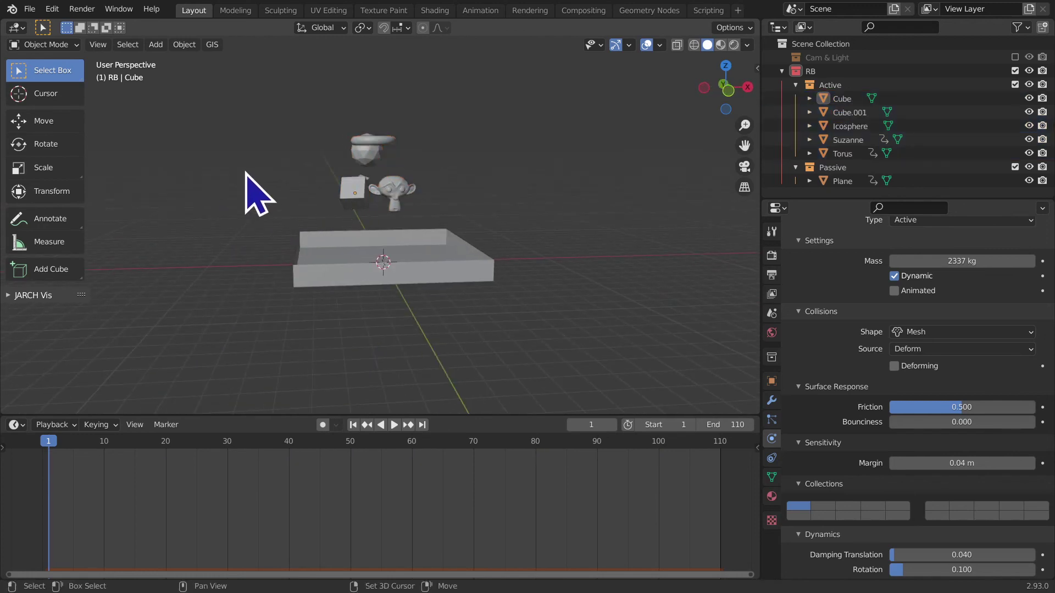
Step: Add a cylinder and move it beside the floating objects with a tilt
{"action": "key", "text": "shift+a"}
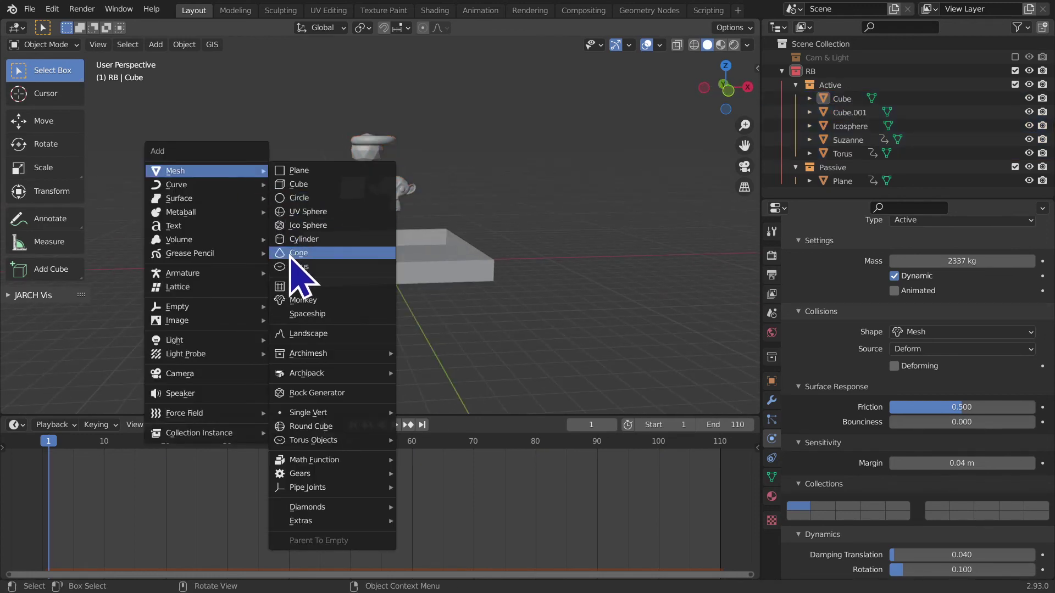
{"action": "left_click", "coordinate": [304, 240]}
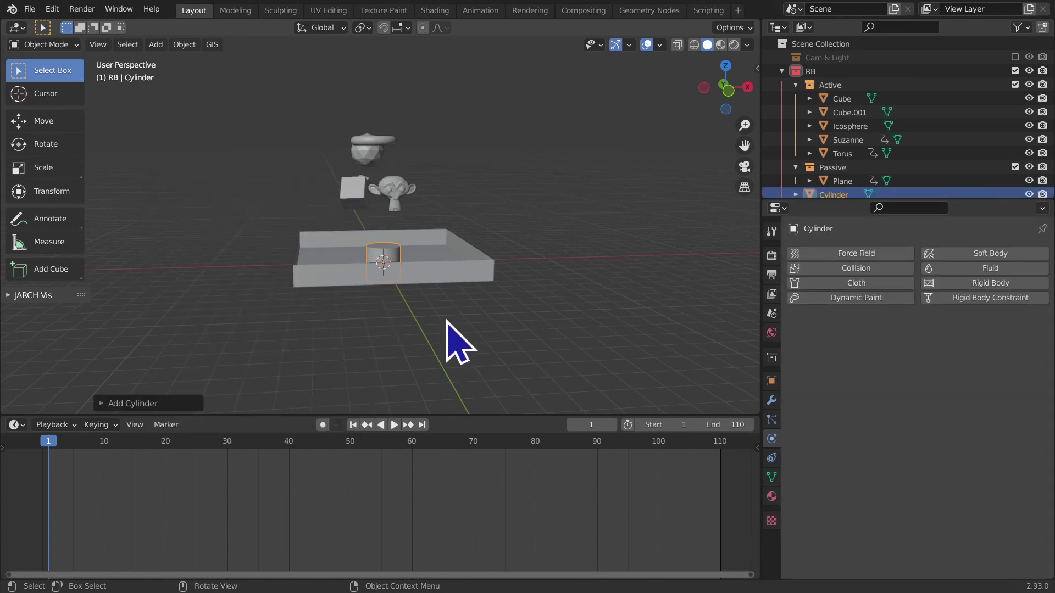
{"action": "key", "text": "g"}
{"action": "left_click", "coordinate": [497, 229]}
{"action": "key", "text": "r"}
{"action": "left_click", "coordinate": [472, 211]}
Step: Shade the cylinder smooth and enable Auto Smooth in its Normals settings
{"action": "right_click", "coordinate": [412, 137]}
{"action": "left_click", "coordinate": [429, 150]}
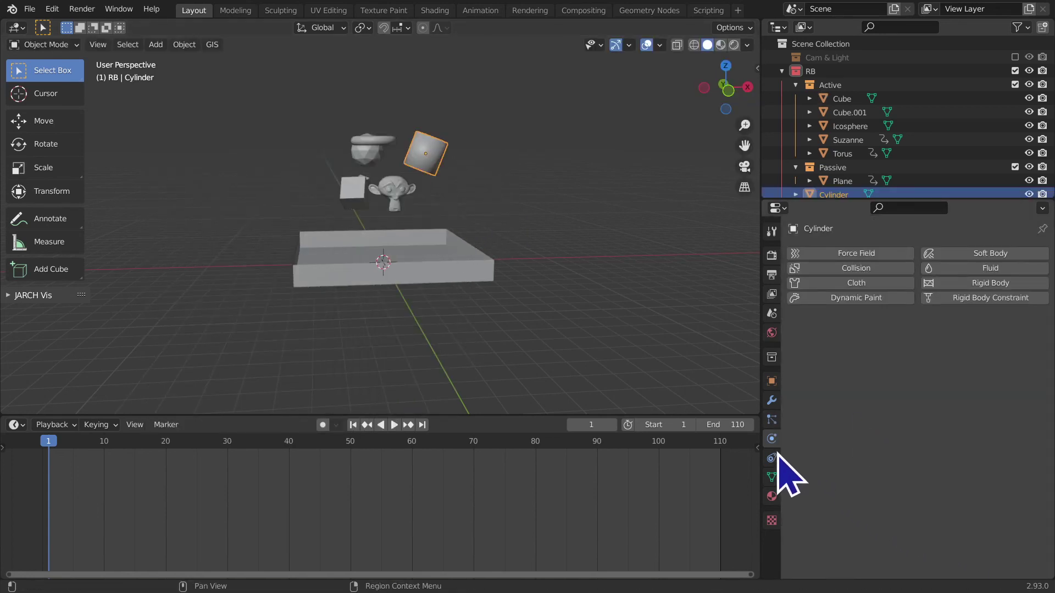
{"action": "left_click", "coordinate": [770, 476]}
{"action": "left_click", "coordinate": [824, 488]}
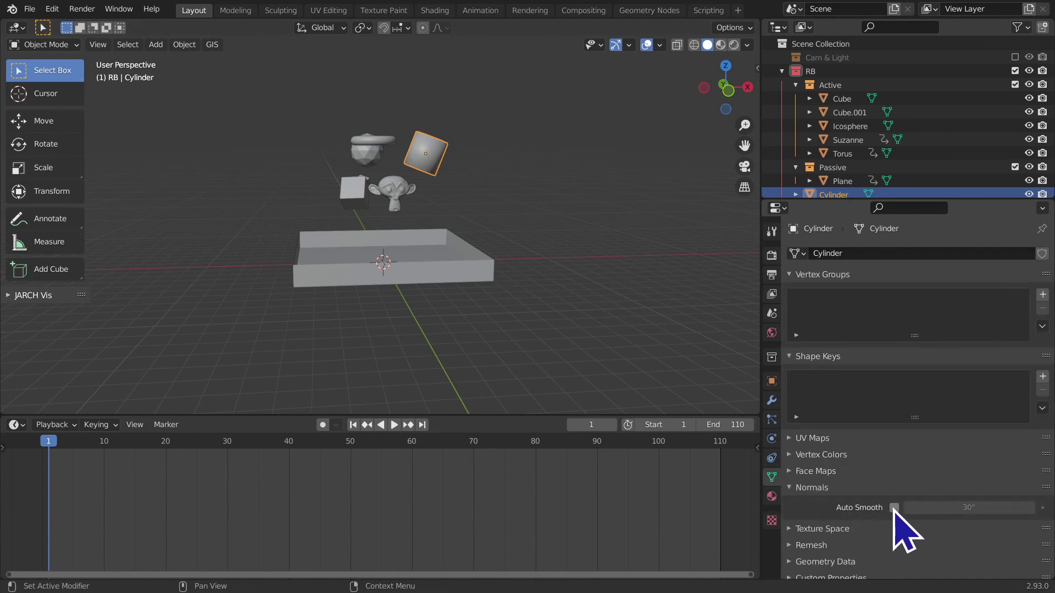
{"action": "left_click", "coordinate": [894, 508]}
Step: Duplicate and rotate the cylinder into Cylinder.001 at upper left and upright Cylinder.002 on top
{"action": "key", "text": "shift+d"}
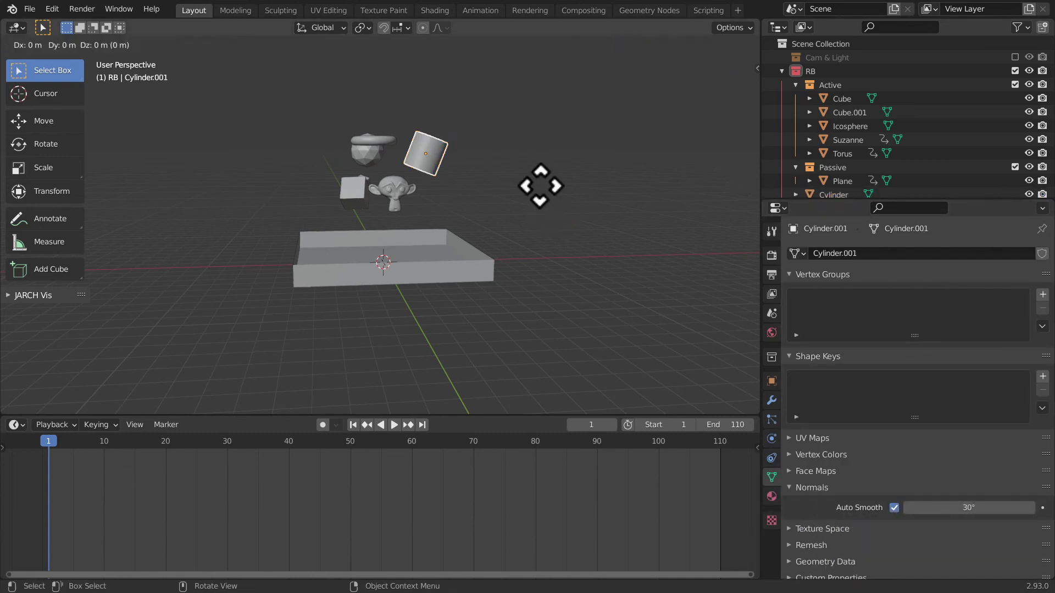
{"action": "left_click", "coordinate": [381, 178]}
{"action": "key", "text": "r"}
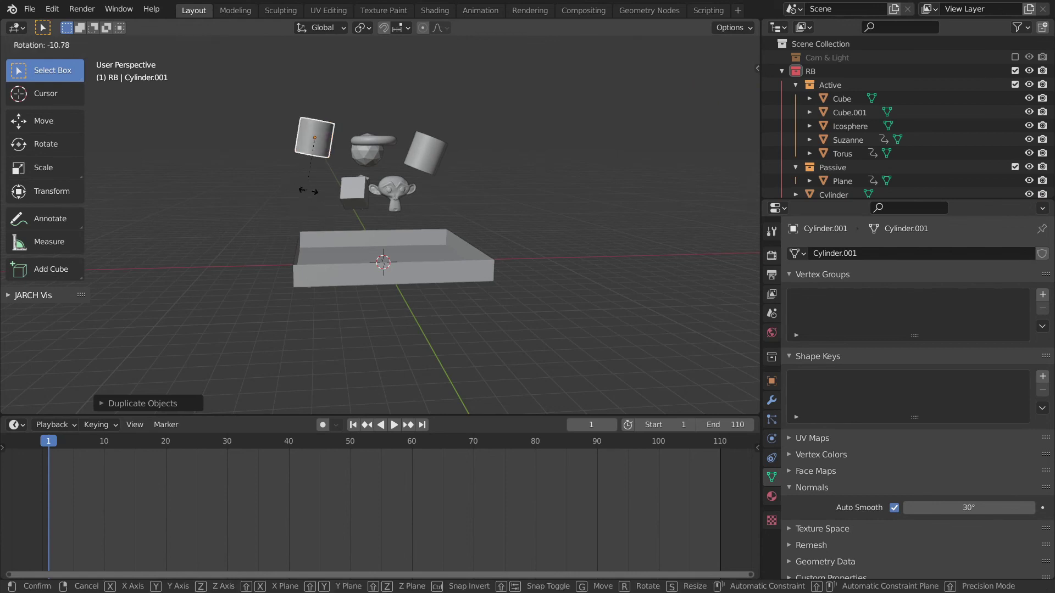
{"action": "left_click", "coordinate": [341, 171]}
{"action": "key", "text": "shift+d"}
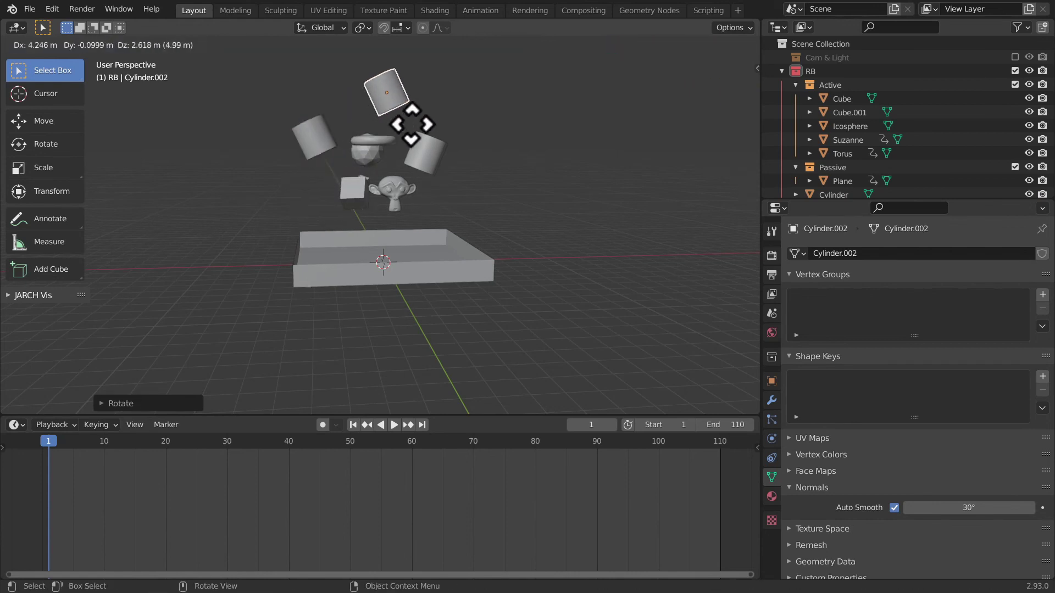
{"action": "left_click", "coordinate": [412, 138]}
{"action": "key", "text": "r"}
{"action": "left_click", "coordinate": [389, 176]}
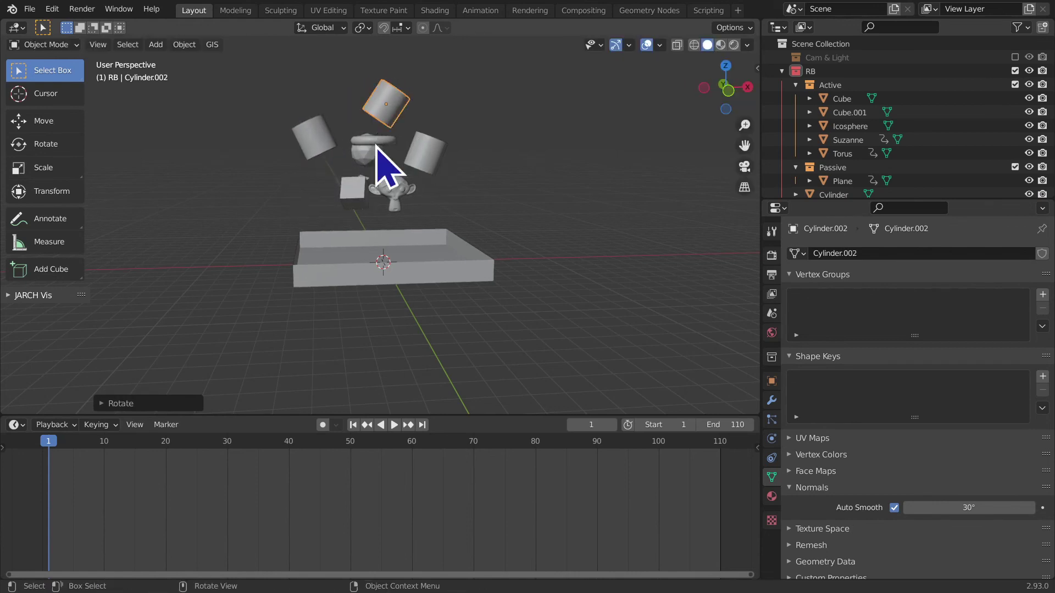
{"action": "middle_click_drag", "start_coordinate": [389, 177], "coordinate": [222, 181]}
Step: Add rotated copies Cylinder.003, Cylinder.004 and Cylinder.005 around the tray
{"action": "key", "text": "shift+d"}
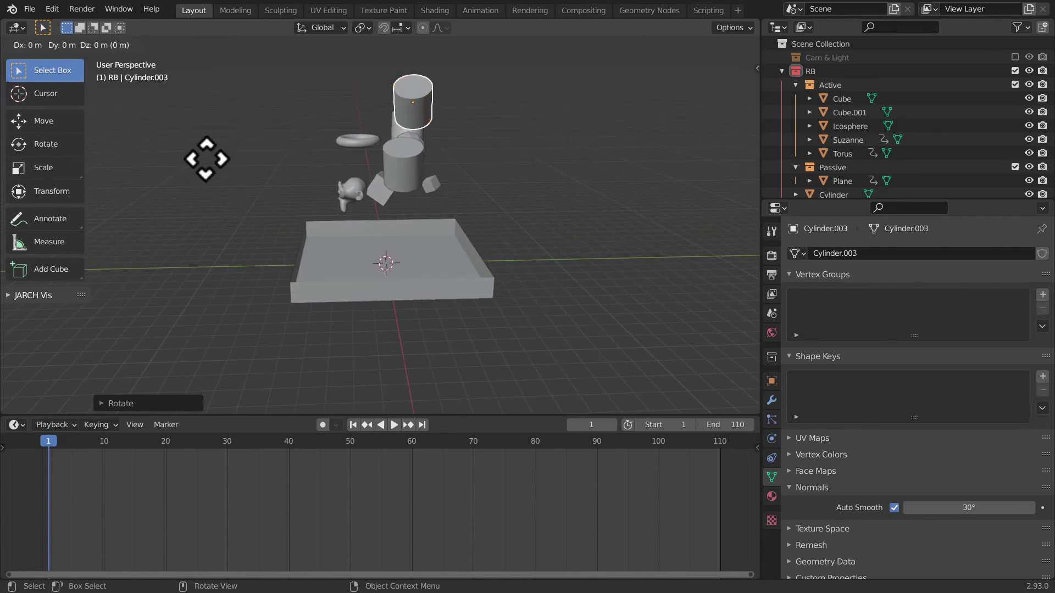
{"action": "left_click", "coordinate": [96, 170]}
{"action": "key", "text": "r"}
{"action": "left_click", "coordinate": [325, 254]}
{"action": "key", "text": "shift+d"}
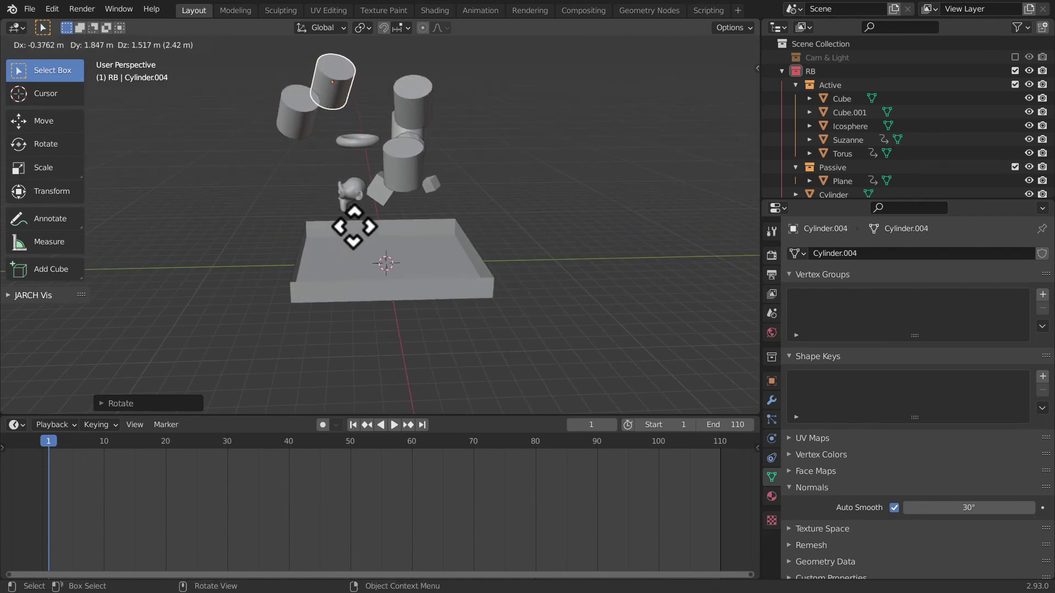
{"action": "left_click", "coordinate": [373, 237]}
{"action": "key", "text": "r"}
{"action": "left_click", "coordinate": [405, 229]}
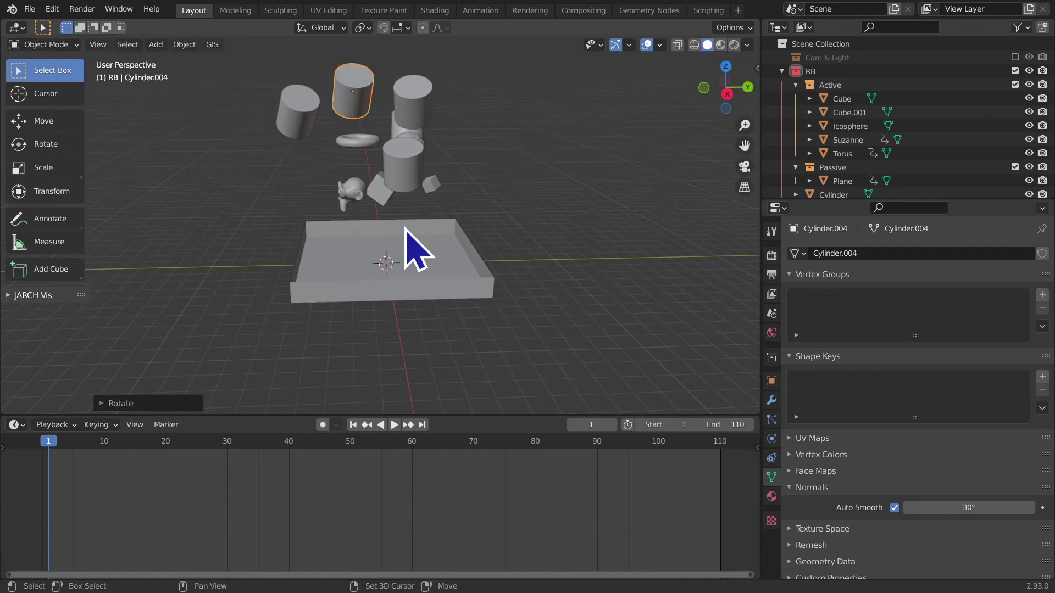
{"action": "key", "text": "shift+d"}
{"action": "left_click", "coordinate": [521, 282]}
{"action": "key", "text": "r"}
{"action": "left_click", "coordinate": [533, 268]}
{"action": "mouse_move", "coordinate": [532, 268]}
{"action": "middle_mouse_down"}
{"action": "mouse_move", "coordinate": [437, 295]}
{"action": "mouse_move", "coordinate": [348, 381]}
{"action": "mouse_move", "coordinate": [235, 243]}
{"action": "mouse_move", "coordinate": [330, 153]}
{"action": "middle_mouse_up"}
Step: Select Cylinder.003 and check its modifier and physics settings
{"action": "left_click", "coordinate": [282, 135]}
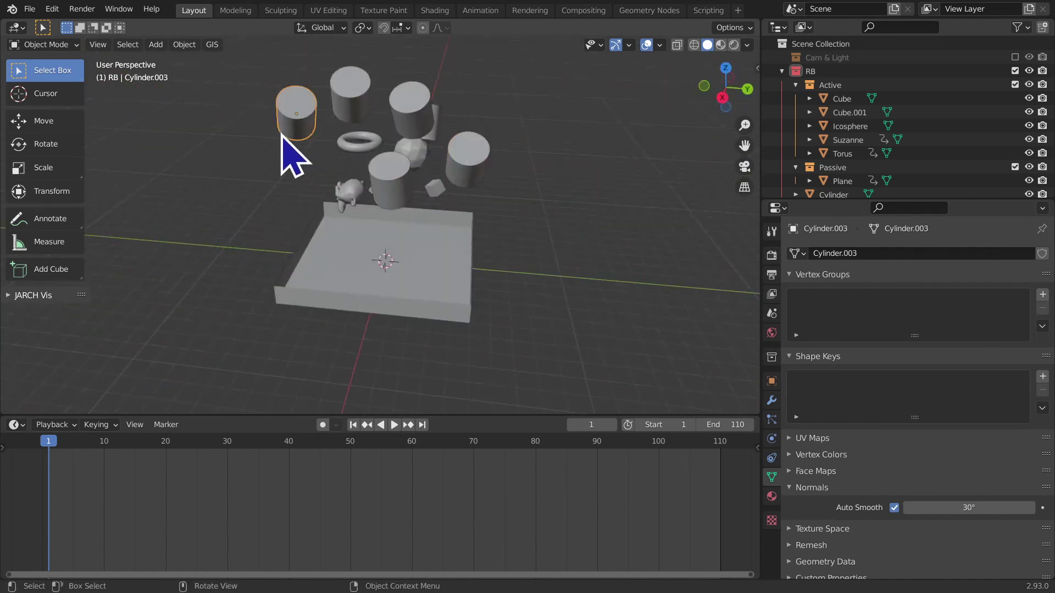
{"action": "left_click", "coordinate": [770, 406]}
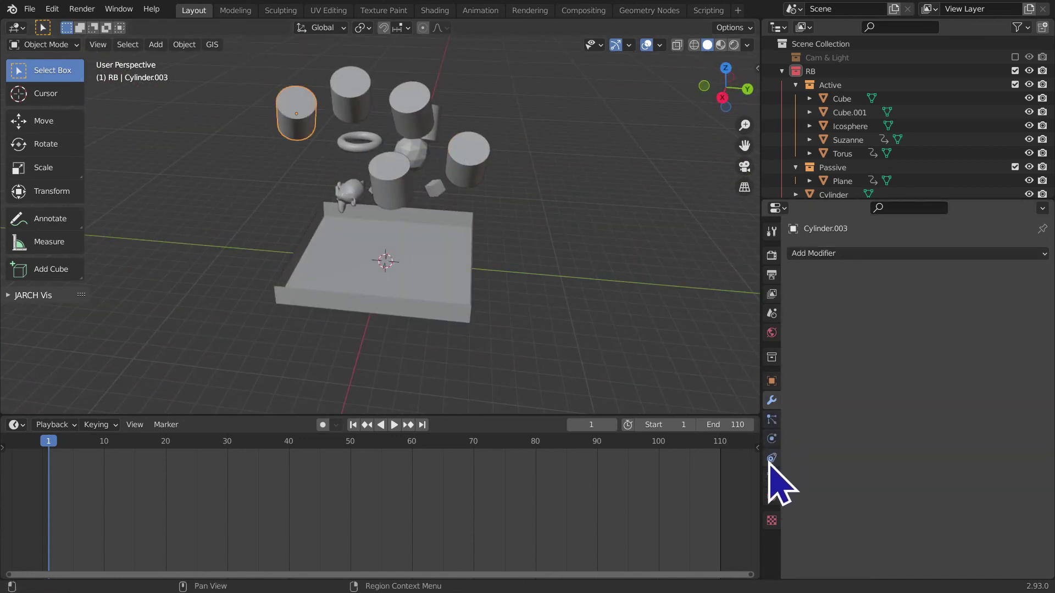
{"action": "left_click", "coordinate": [771, 439]}
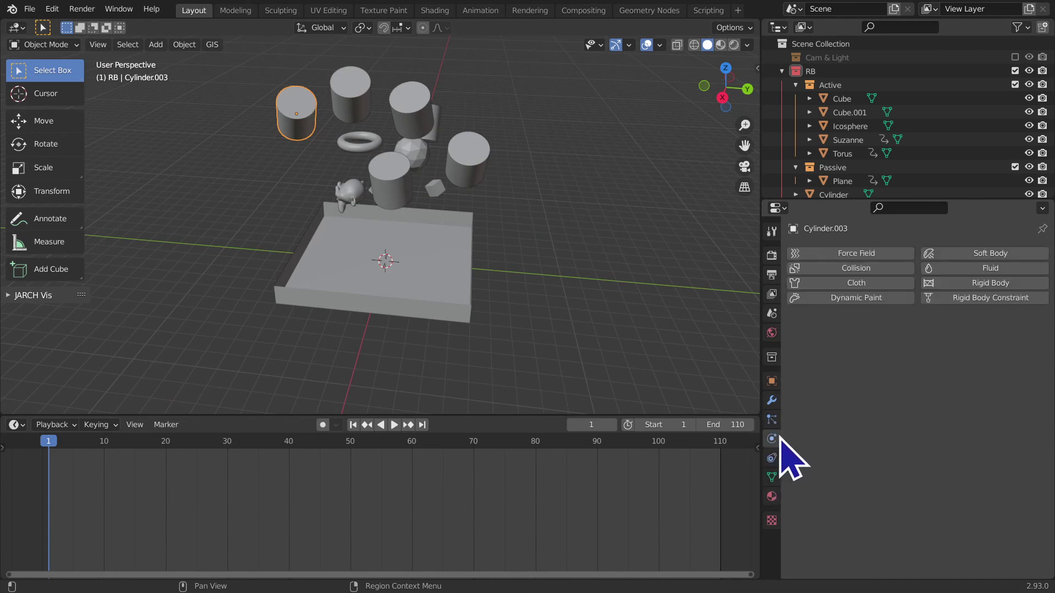
{"action": "mouse_move", "coordinate": [419, 337]}
{"action": "middle_mouse_down"}
{"action": "mouse_move", "coordinate": [499, 306]}
{"action": "mouse_move", "coordinate": [635, 307]}
{"action": "middle_mouse_up"}
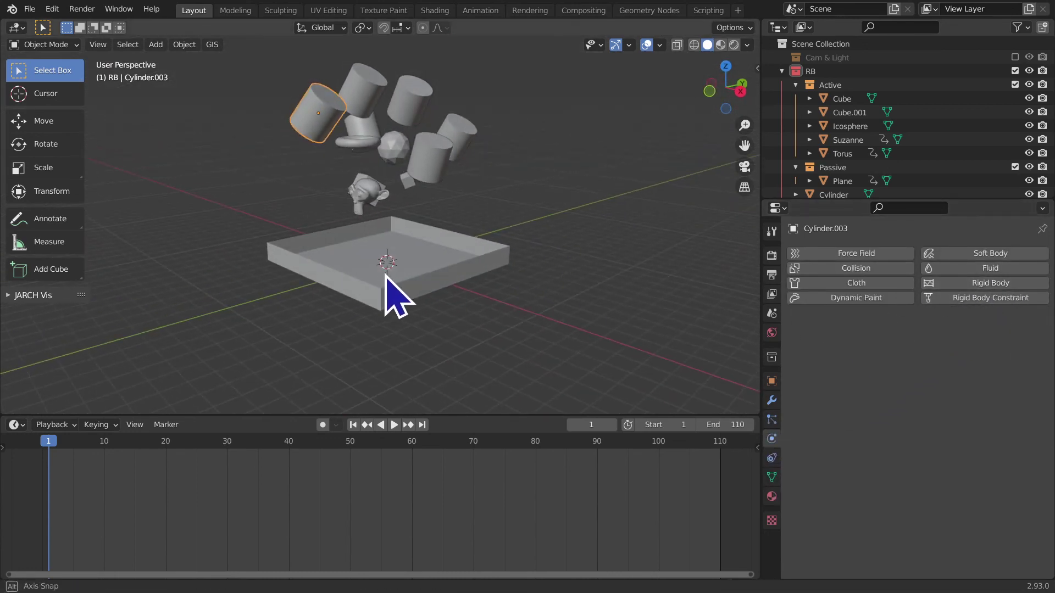
{"action": "middle_click_drag", "start_coordinate": [388, 282], "coordinate": [160, 295]}
{"action": "mouse_move", "coordinate": [240, 276]}
{"action": "middle_mouse_down"}
{"action": "mouse_move", "coordinate": [126, 255]}
{"action": "mouse_move", "coordinate": [82, 317]}
{"action": "mouse_move", "coordinate": [315, 225]}
{"action": "middle_mouse_up"}
Step: With the Cube active, copy its rigid body settings to the selected cylinders via Copy from Active
{"action": "left_click", "coordinate": [360, 212]}
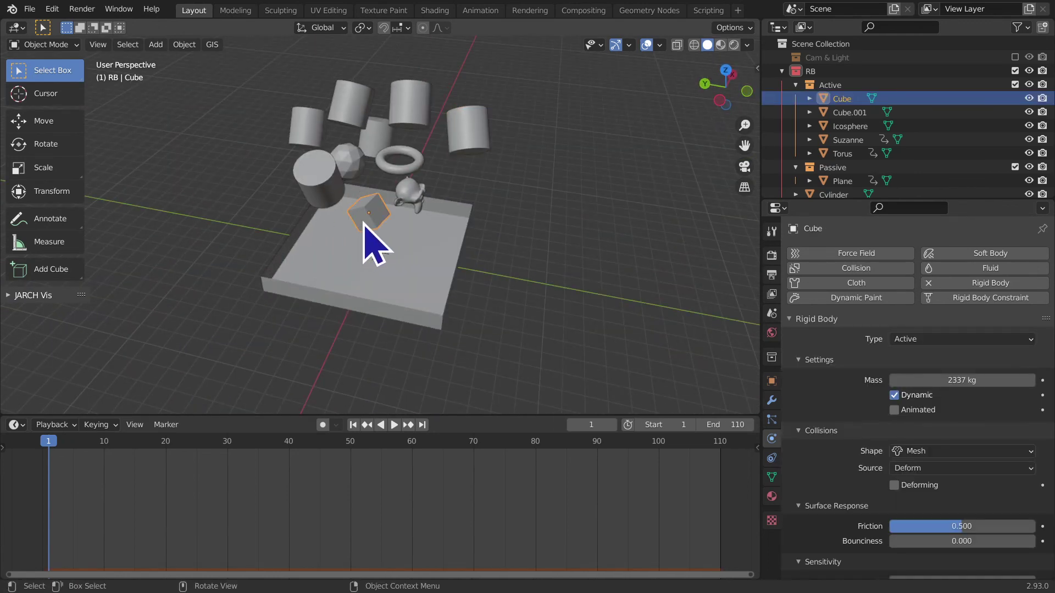
{"action": "scroll", "coordinate": [353, 236], "scroll_direction": "up", "scroll_amount": 2}
{"action": "left_click", "coordinate": [283, 167], "text": "shift"}
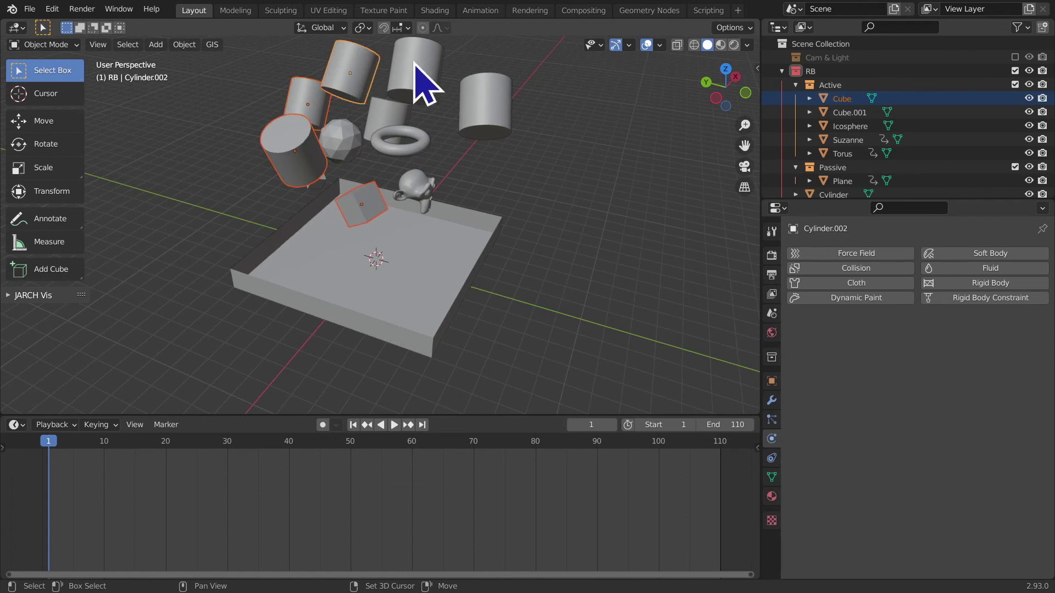
{"action": "mouse_move", "coordinate": [426, 278]}
{"action": "middle_mouse_down"}
{"action": "mouse_move", "coordinate": [380, 225]}
{"action": "mouse_move", "coordinate": [361, 255]}
{"action": "mouse_move", "coordinate": [335, 264]}
{"action": "mouse_move", "coordinate": [324, 241]}
{"action": "middle_mouse_up"}
{"action": "left_click", "coordinate": [364, 201], "text": "shift"}
{"action": "left_click", "coordinate": [187, 45]}
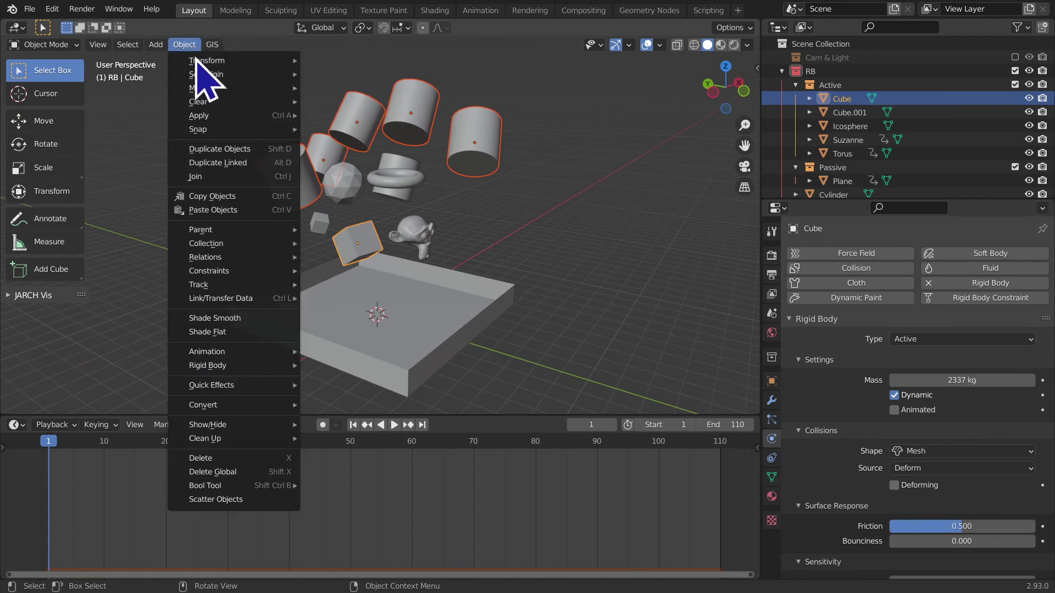
{"action": "left_click", "coordinate": [184, 45]}
{"action": "mouse_move", "coordinate": [208, 364]}
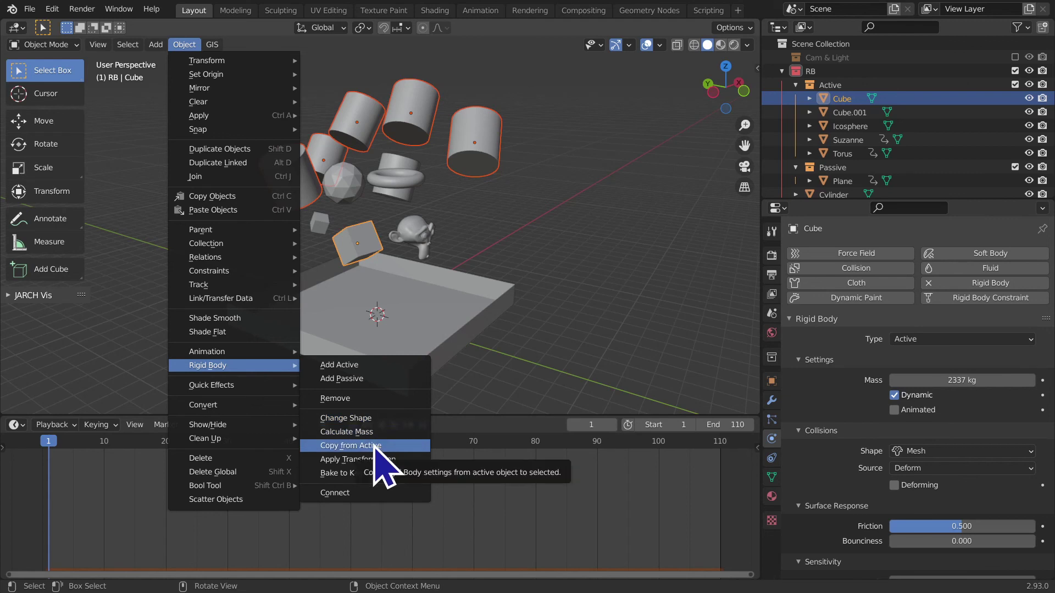
{"action": "left_click", "coordinate": [376, 446]}
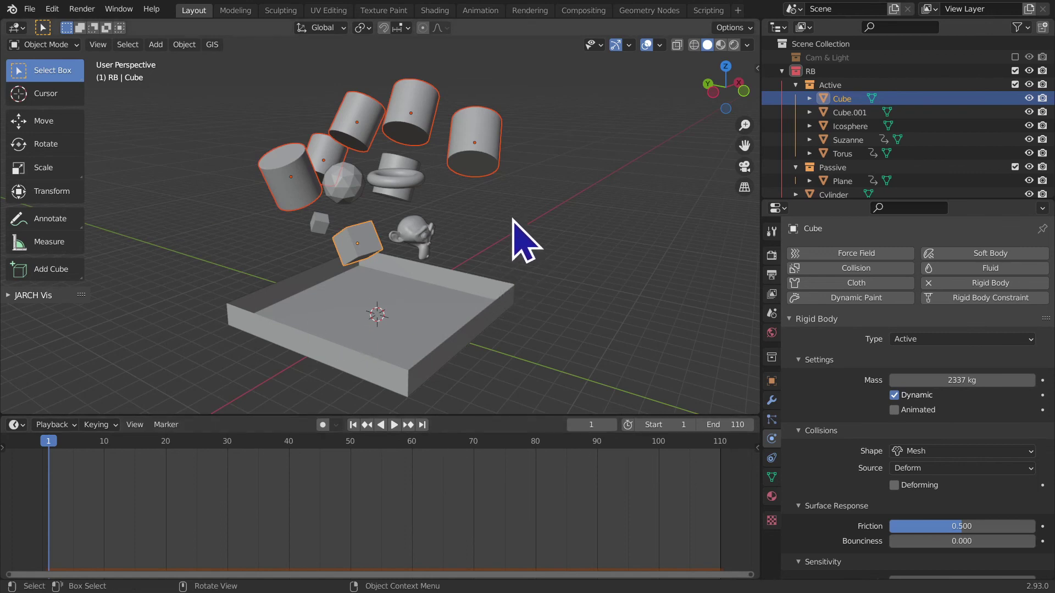
{"action": "left_click", "coordinate": [488, 170]}
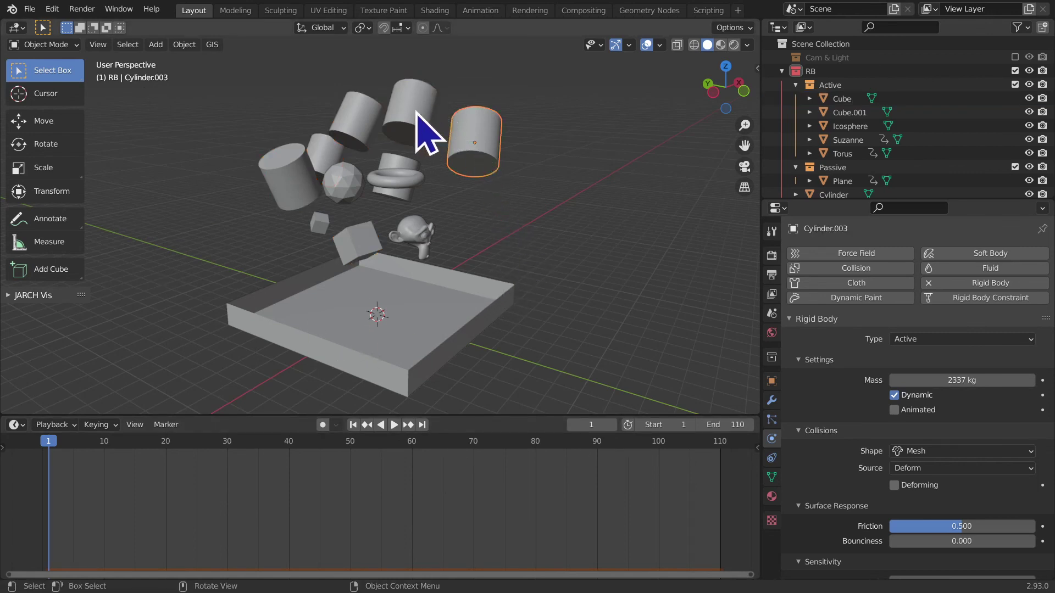
Step: Start a new General file without saving, and raise the cube to 4.5405 m
{"action": "key", "text": "ctrl+n"}
{"action": "left_click", "coordinate": [513, 231]}
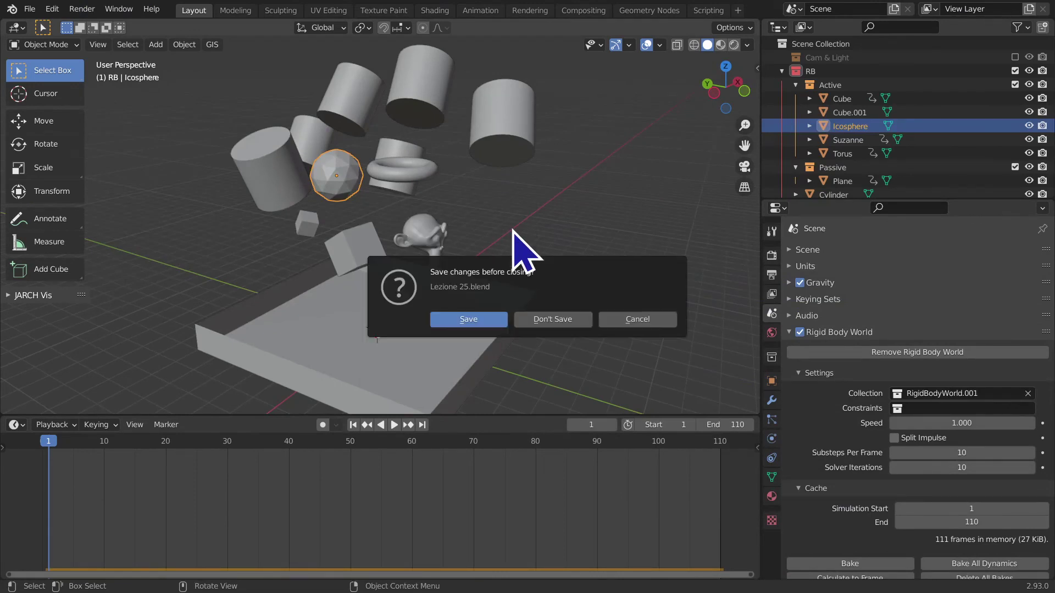
{"action": "left_click", "coordinate": [542, 321]}
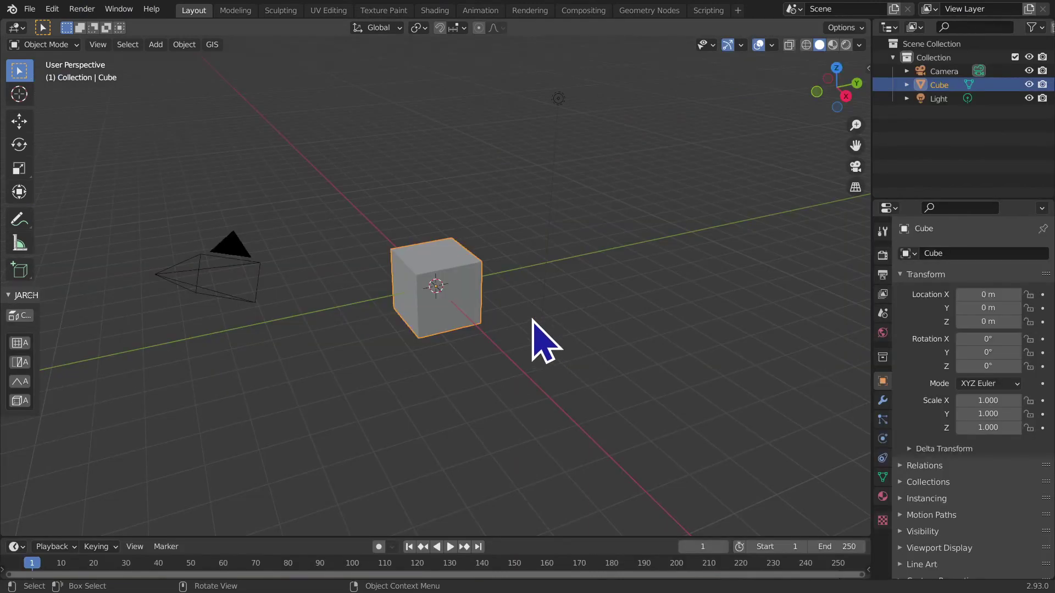
{"action": "key", "text": "g"}
{"action": "key", "text": "z"}
{"action": "left_click", "coordinate": [553, 166]}
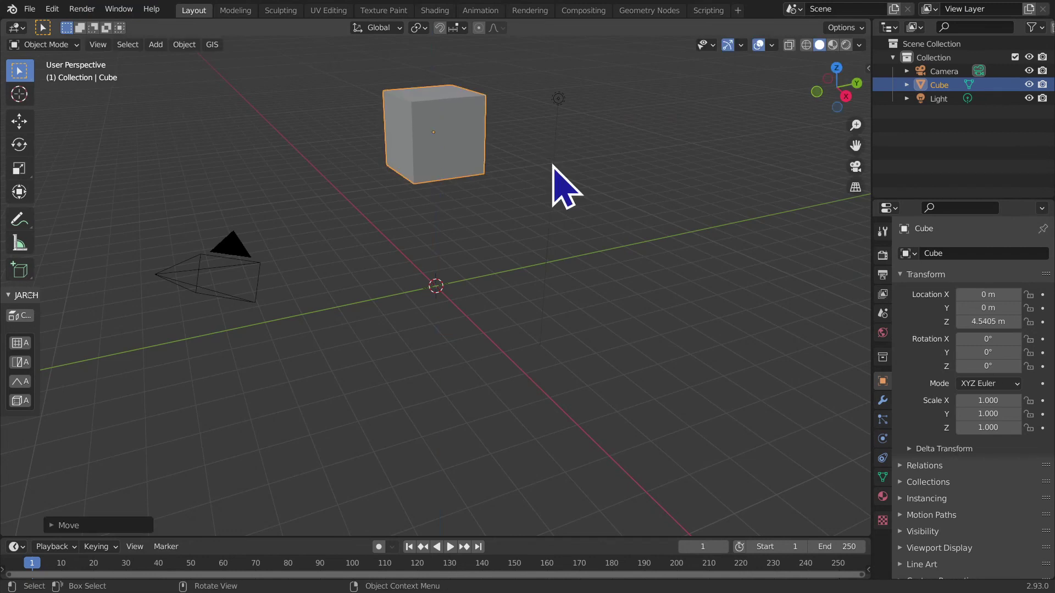
Step: Add a plane beneath the cube, scale it by 8.33, and apply the scale
{"action": "key", "text": "shift+a"}
{"action": "left_click", "coordinate": [589, 165]}
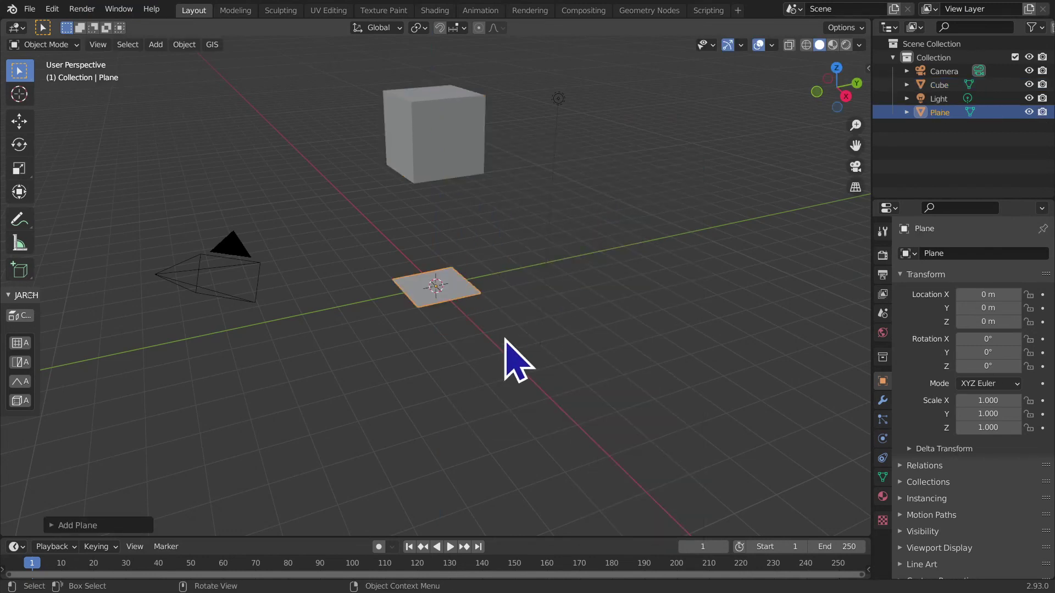
{"action": "type", "text": "s8.33"}
{"action": "key", "text": "Return"}
{"action": "key", "text": "ctrl+a"}
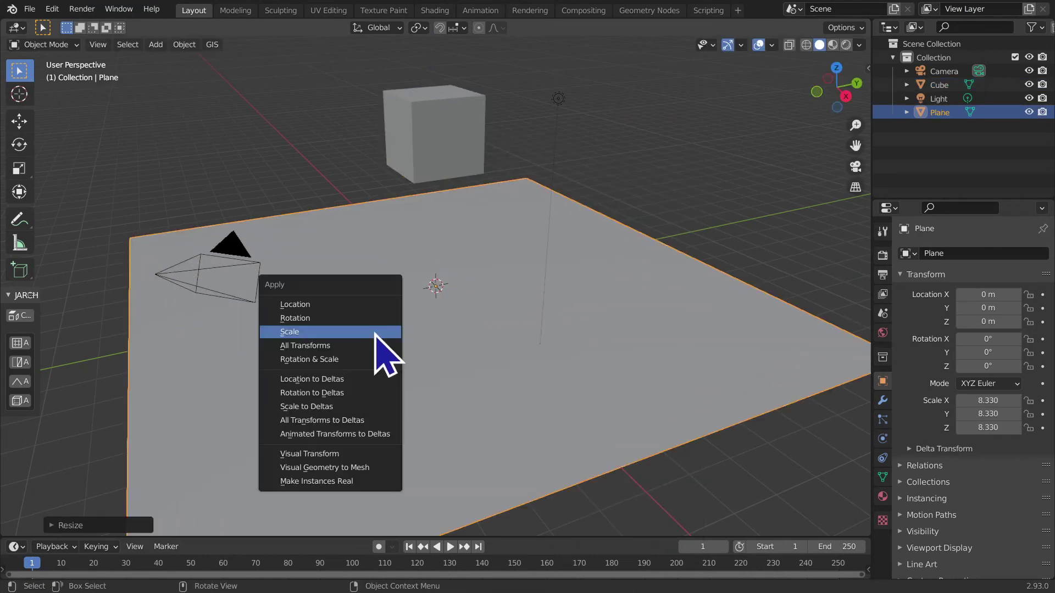
{"action": "left_click", "coordinate": [368, 333]}
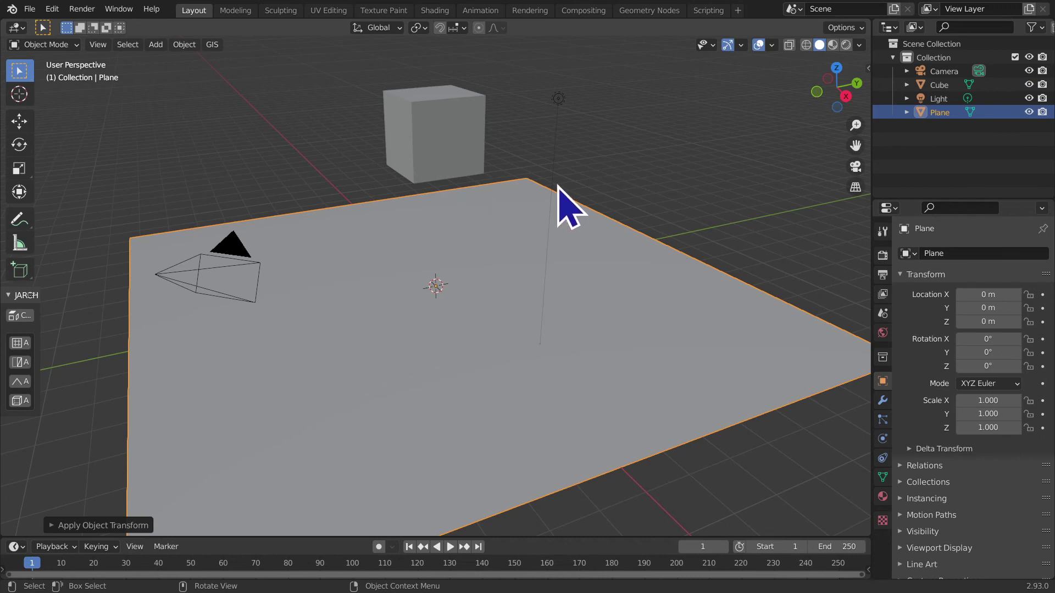
Step: Make the plane a passive rigid body, then reselect the cube
{"action": "left_click", "coordinate": [883, 401]}
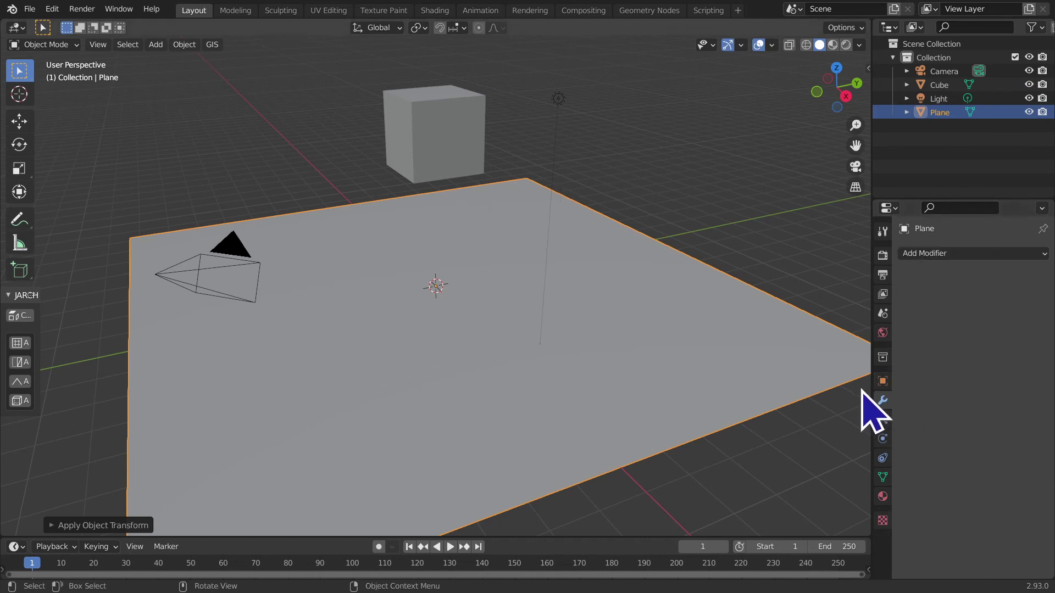
{"action": "left_click", "coordinate": [882, 438]}
{"action": "left_click", "coordinate": [978, 342]}
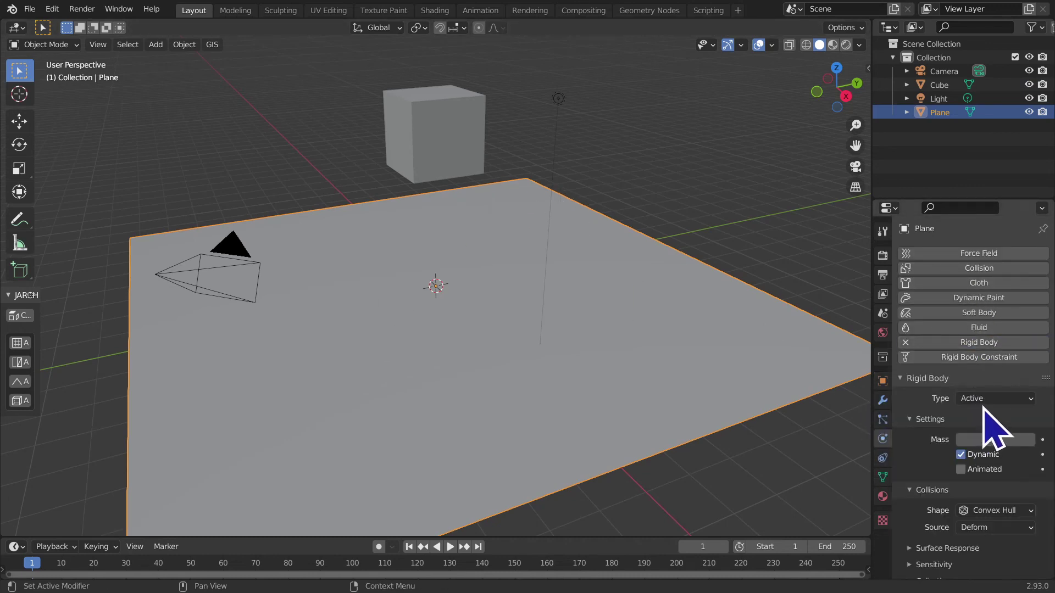
{"action": "left_click", "coordinate": [992, 398]}
{"action": "left_click", "coordinate": [994, 428]}
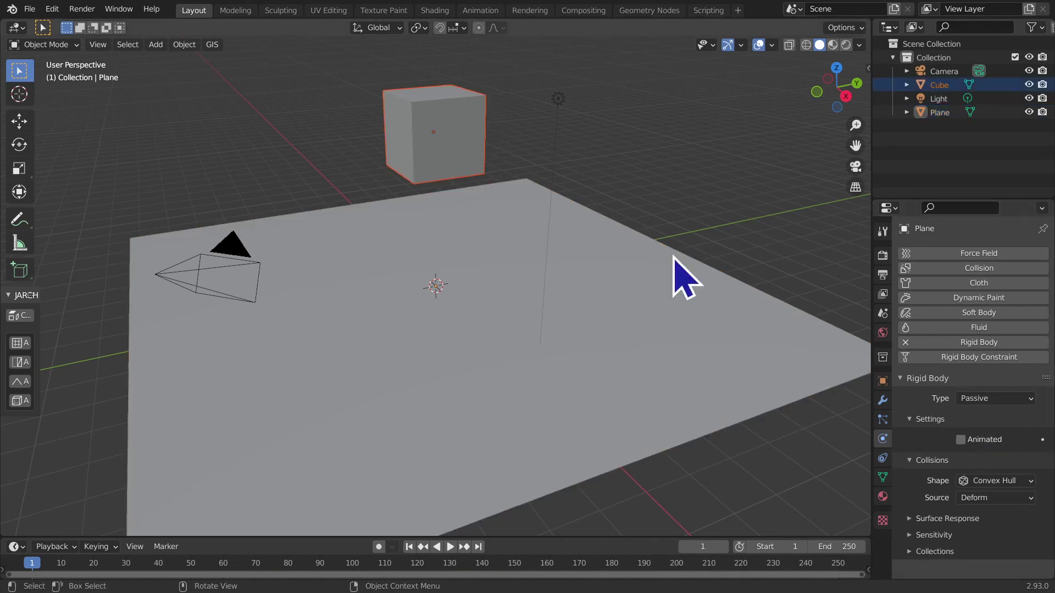
{"action": "left_click", "coordinate": [464, 173]}
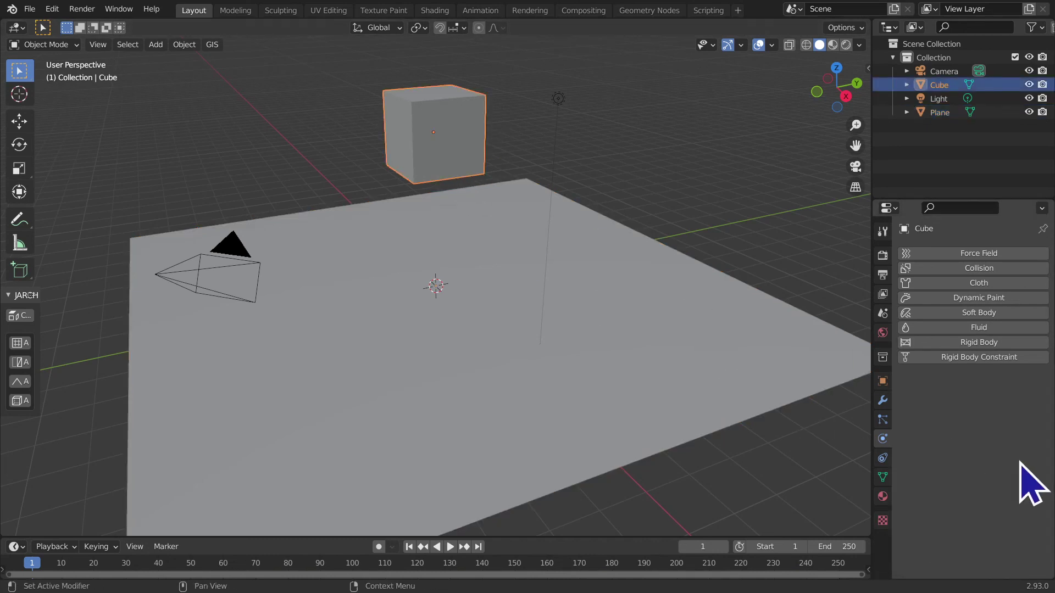
Step: Make the cube an active rigid body, widen the properties panel, and test-play the drop
{"action": "left_click", "coordinate": [984, 340]}
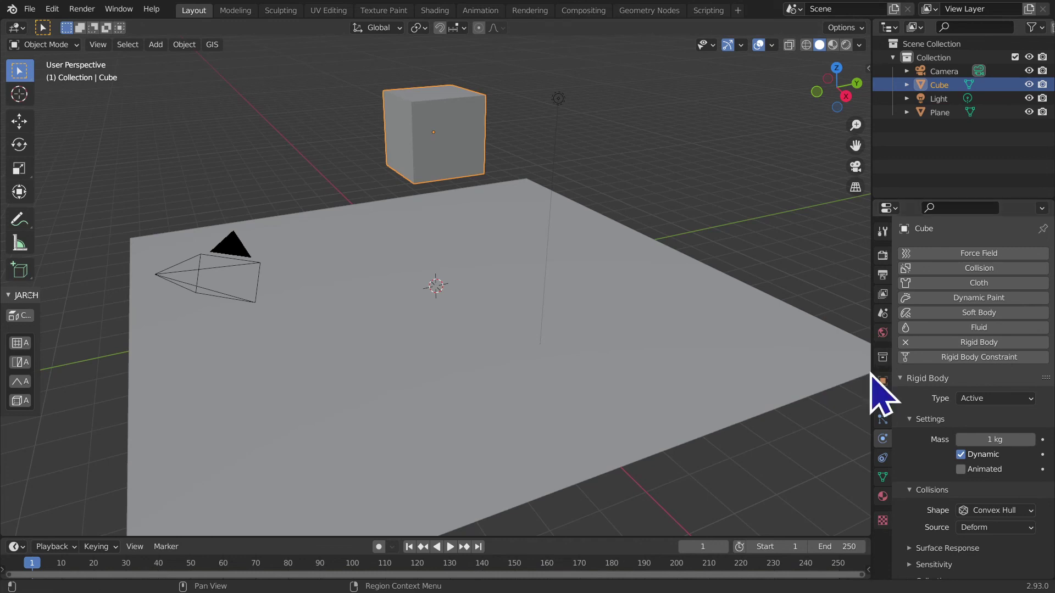
{"action": "left_click", "coordinate": [854, 372]}
{"action": "left_click_drag", "start_coordinate": [861, 372], "coordinate": [769, 382]}
{"action": "key", "text": "space"}
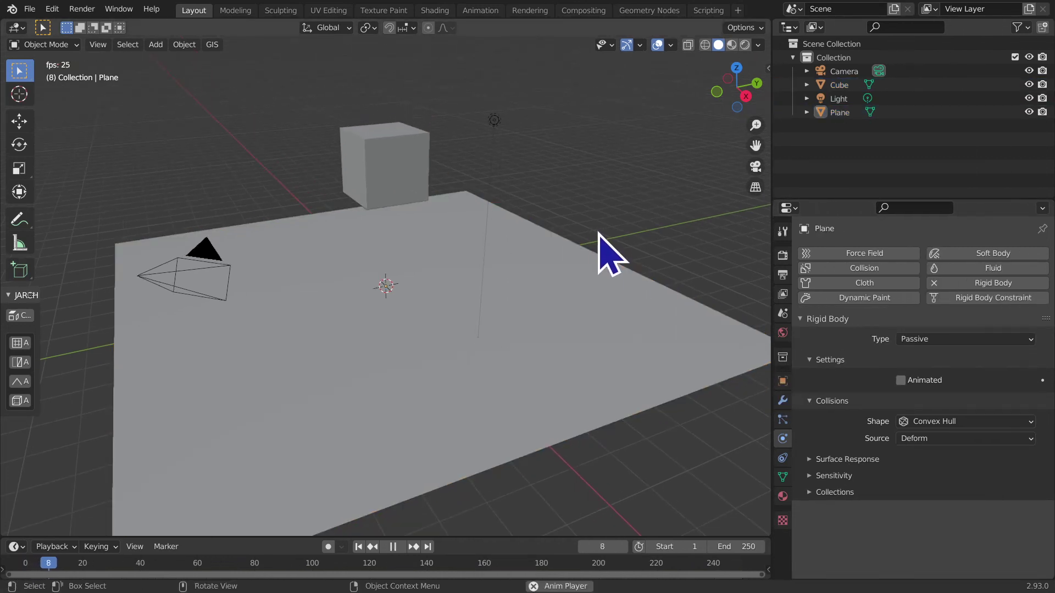
{"action": "key", "text": "space"}
Step: Check the plane's surface response, reselect the cube, and watch it bounce from a lower angle
{"action": "left_click", "coordinate": [358, 546]}
{"action": "left_click", "coordinate": [477, 379]}
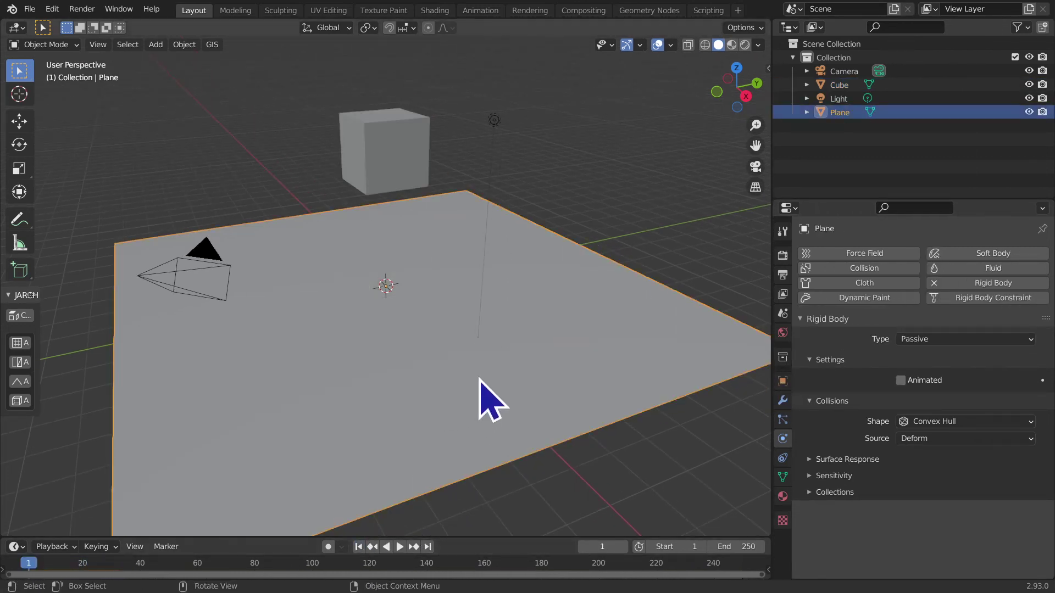
{"action": "left_click", "coordinate": [856, 459]}
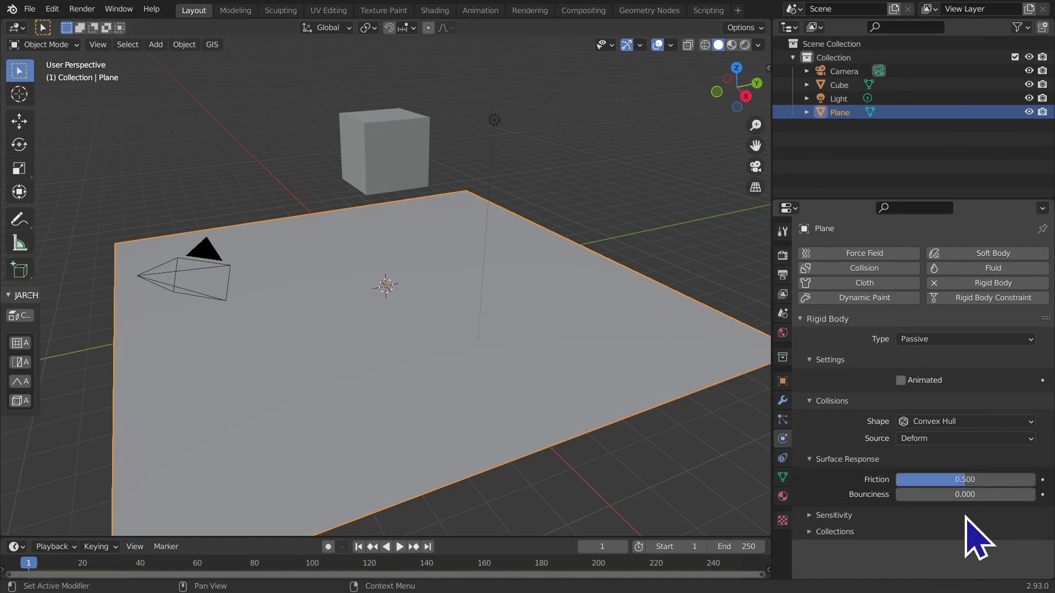
{"action": "left_click", "coordinate": [393, 133]}
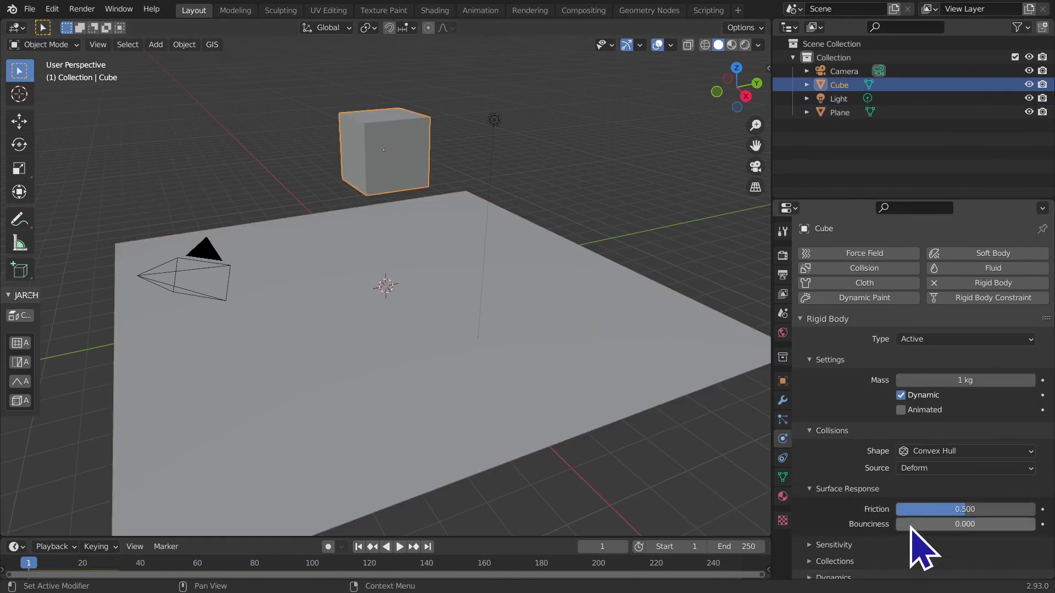
{"action": "key", "text": "space"}
{"action": "mouse_move", "coordinate": [318, 447]}
{"action": "middle_mouse_down"}
{"action": "mouse_move", "coordinate": [239, 401]}
{"action": "mouse_move", "coordinate": [160, 412]}
{"action": "middle_mouse_up"}
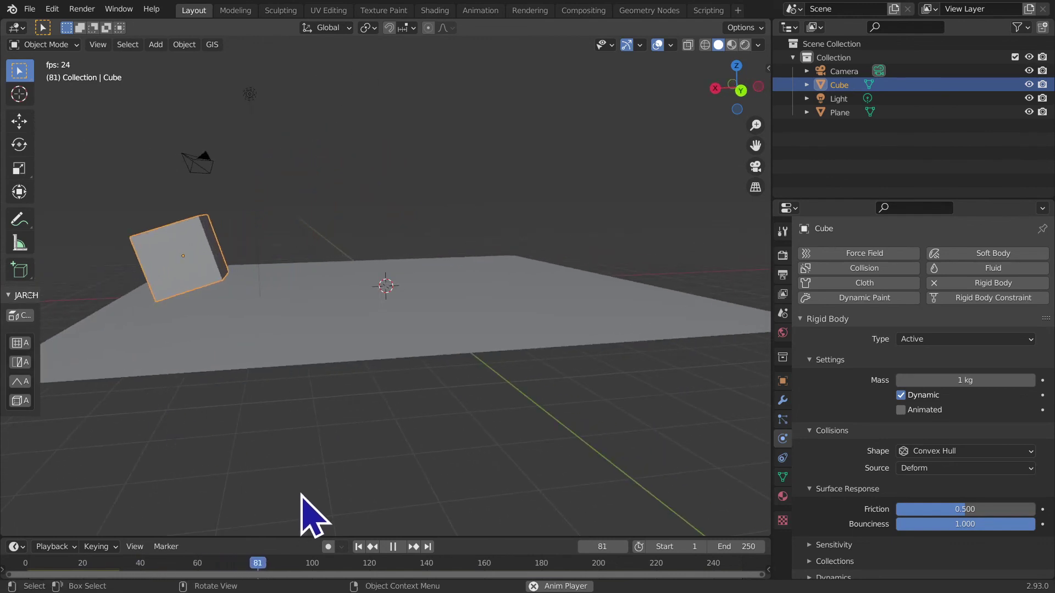
{"action": "mouse_move", "coordinate": [308, 495]}
{"action": "middle_mouse_down"}
{"action": "mouse_move", "coordinate": [275, 466]}
{"action": "mouse_move", "coordinate": [199, 472]}
{"action": "middle_mouse_up"}
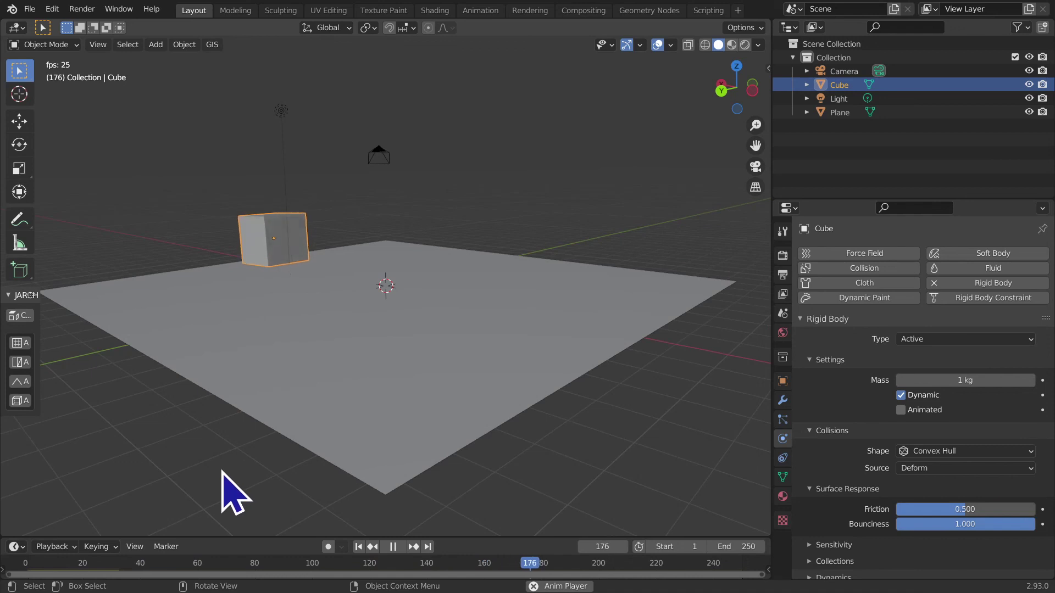
{"action": "key", "text": "Escape"}
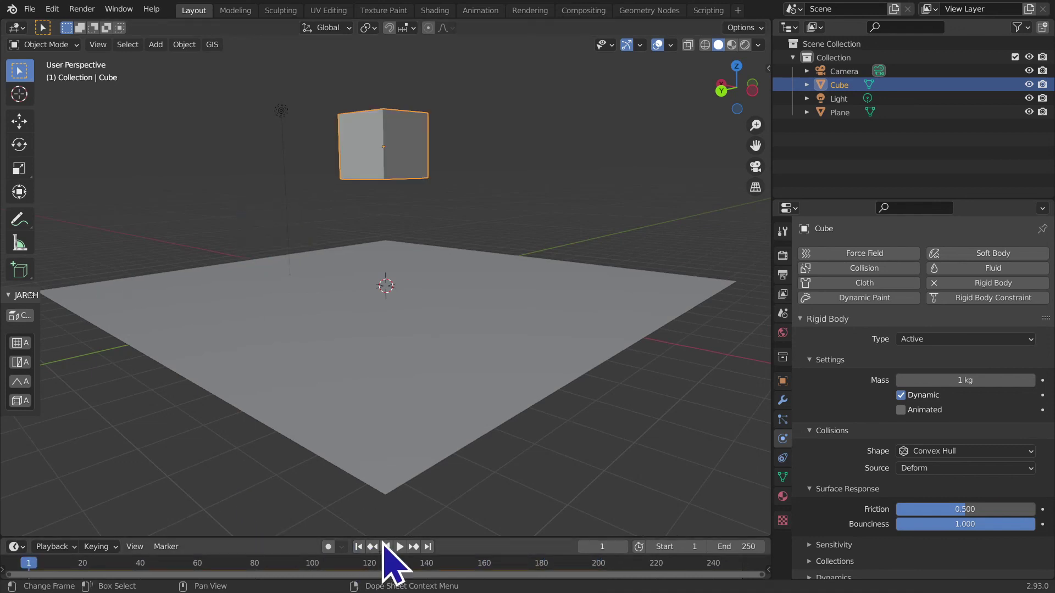
Step: Bake the cube's simulation to keyframes for frames 1–250, step 1, and enlarge the timeline
{"action": "left_click", "coordinate": [190, 46]}
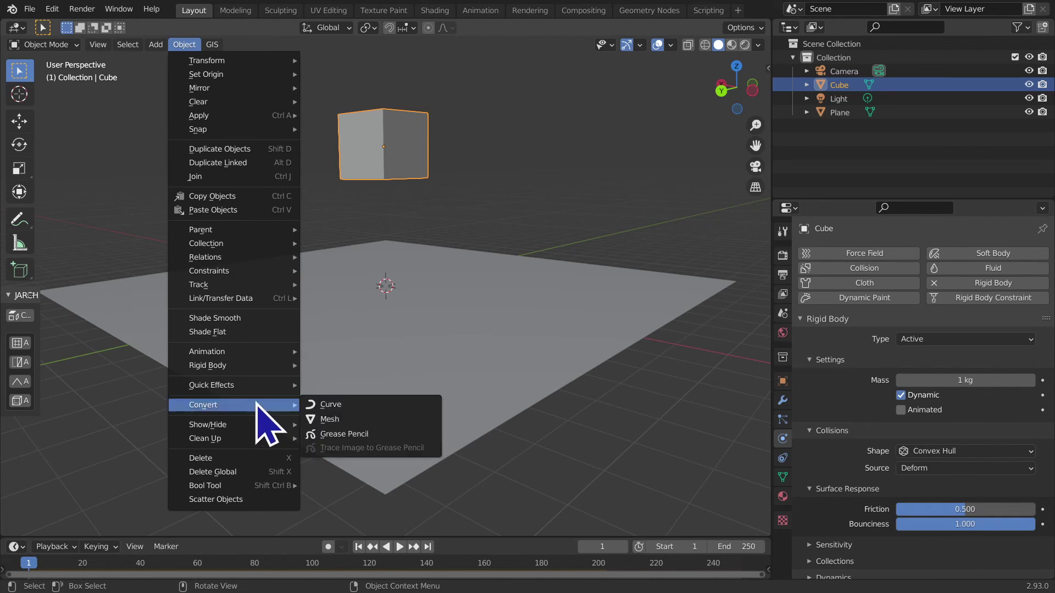
{"action": "mouse_move", "coordinate": [208, 365]}
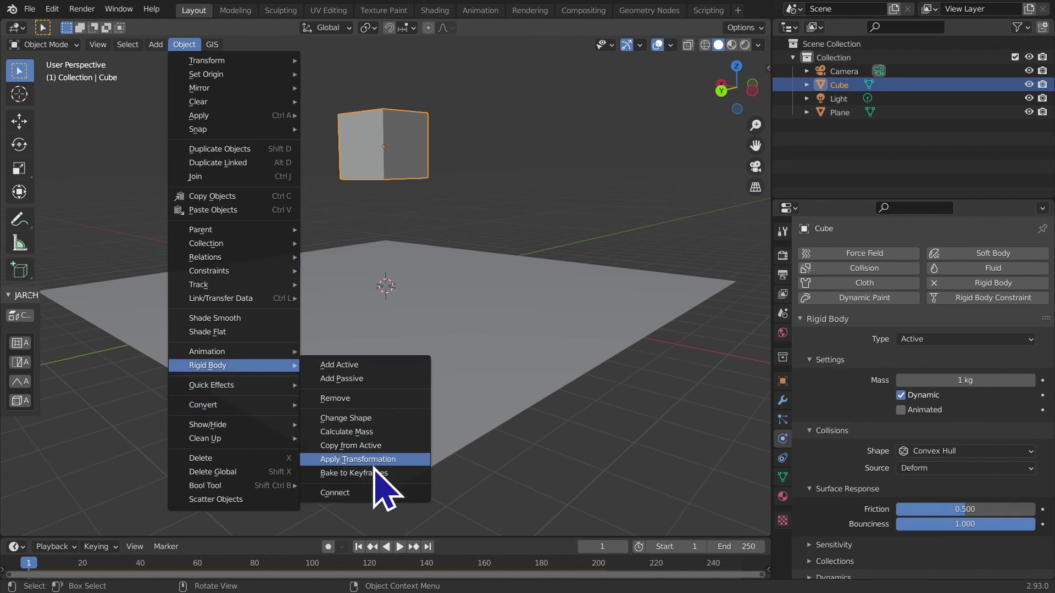
{"action": "left_click", "coordinate": [363, 474]}
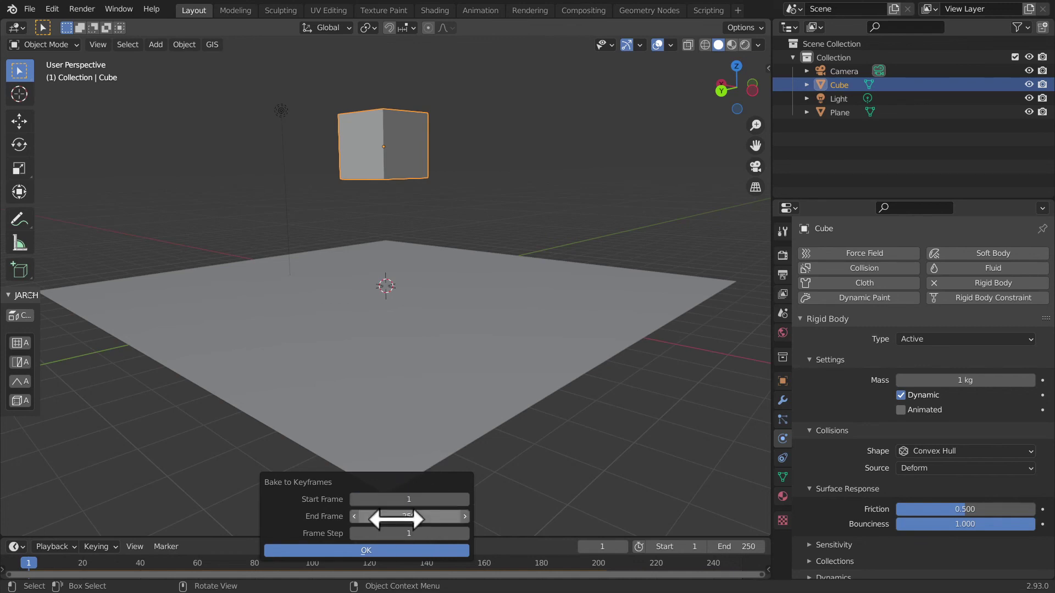
{"action": "key", "text": "Return"}
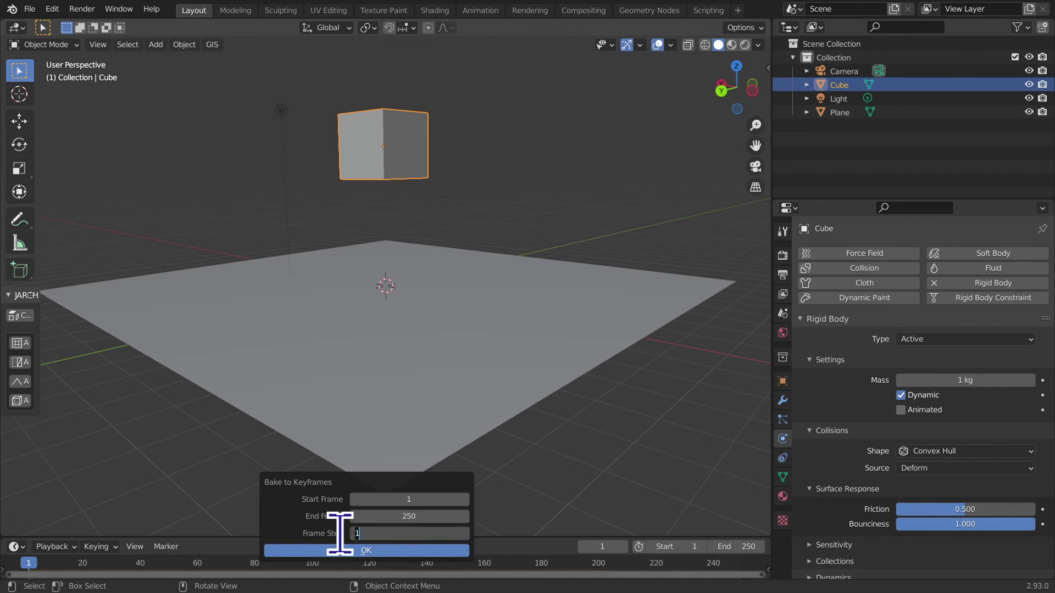
{"action": "key", "text": "Return"}
{"action": "left_click", "coordinate": [364, 554]}
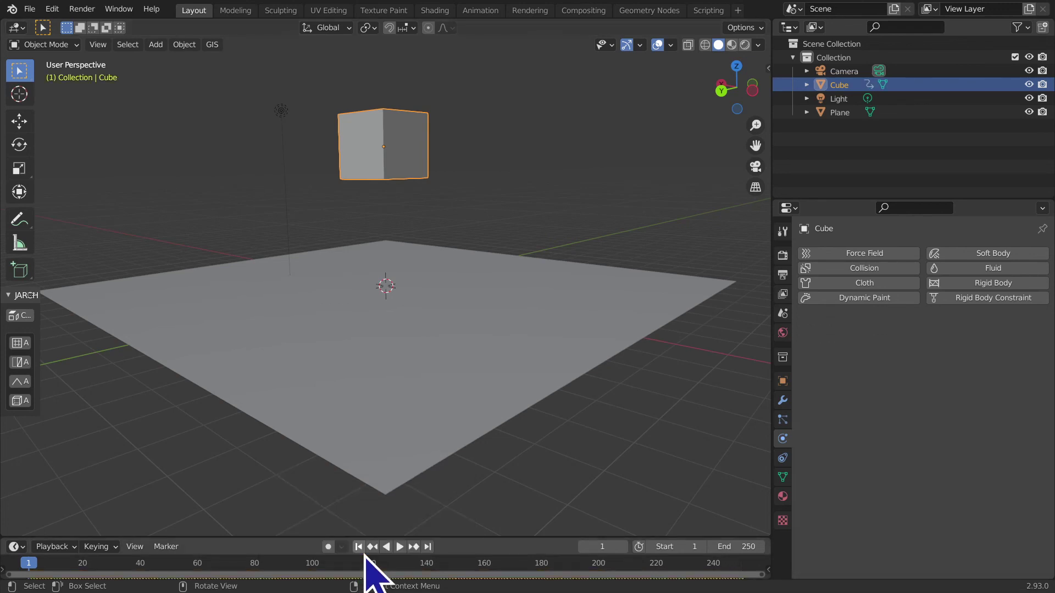
{"action": "left_click_drag", "start_coordinate": [485, 537], "coordinate": [484, 418]}
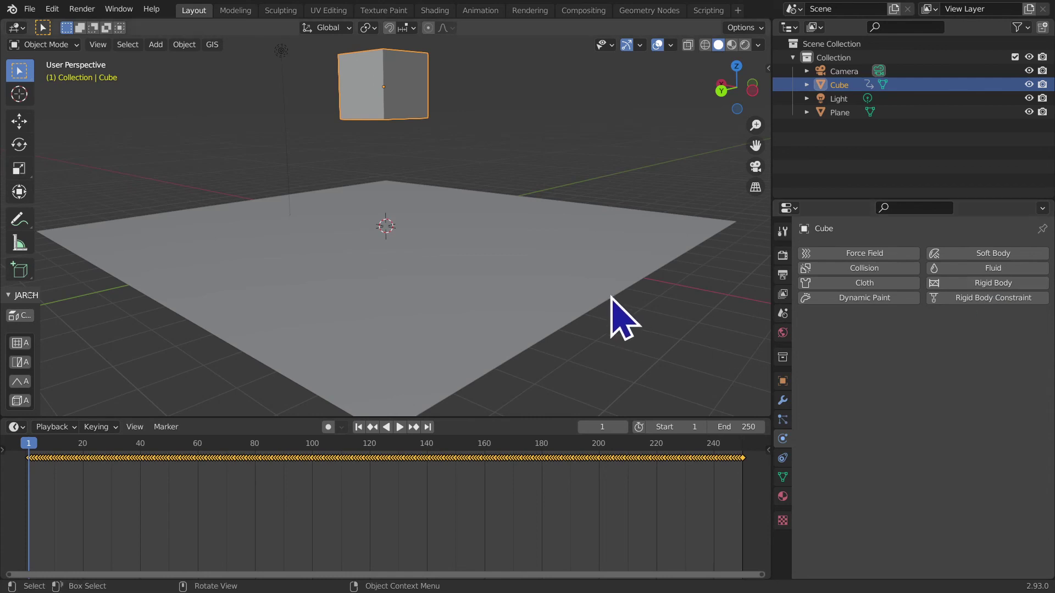
Step: Delete the plane and reselect the cube
{"action": "left_click", "coordinate": [593, 290]}
{"action": "key", "text": "x"}
{"action": "left_click", "coordinate": [480, 311]}
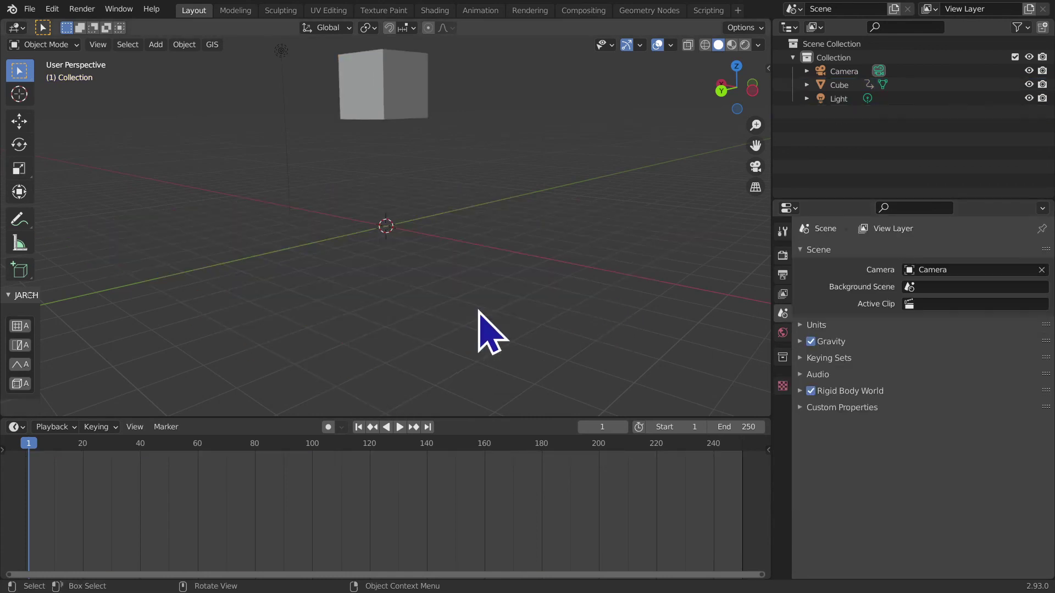
{"action": "left_click", "coordinate": [409, 102]}
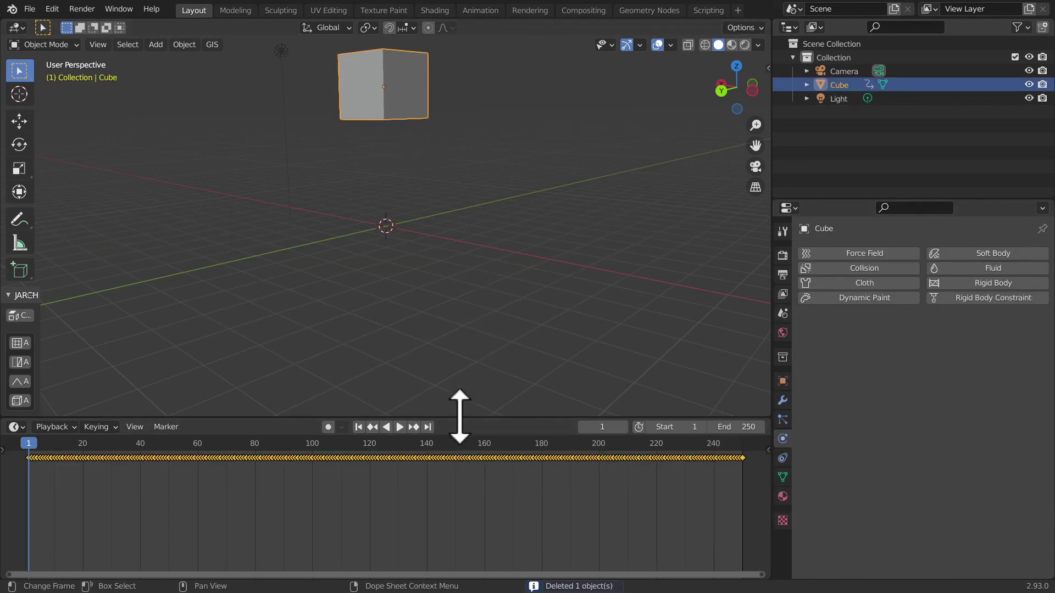
Step: Play the baked fall while orbiting, stop at frame 167, and split the 3D view horizontally
{"action": "key", "text": "space"}
{"action": "mouse_move", "coordinate": [490, 377]}
{"action": "middle_mouse_down"}
{"action": "mouse_move", "coordinate": [343, 341]}
{"action": "mouse_move", "coordinate": [195, 348]}
{"action": "mouse_move", "coordinate": [301, 377]}
{"action": "mouse_move", "coordinate": [490, 353]}
{"action": "middle_mouse_up"}
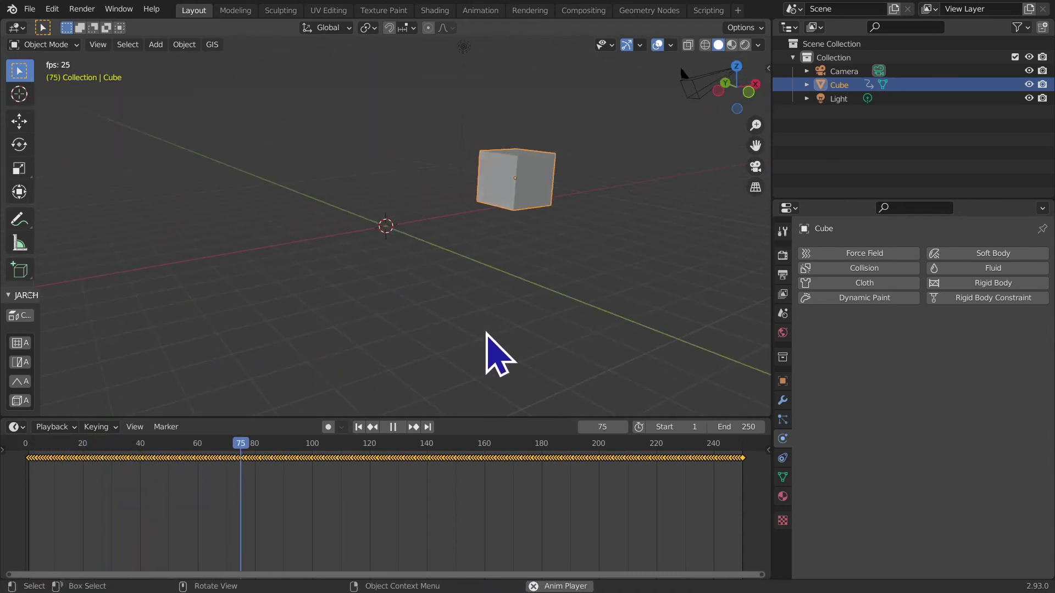
{"action": "middle_click_drag", "start_coordinate": [633, 313], "coordinate": [608, 313]}
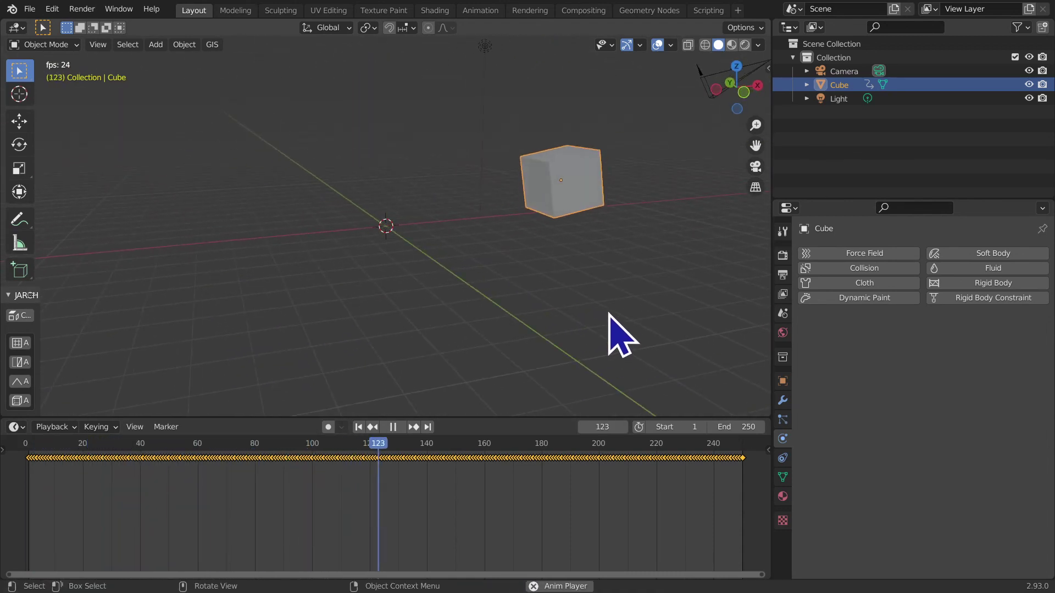
{"action": "key", "text": "space"}
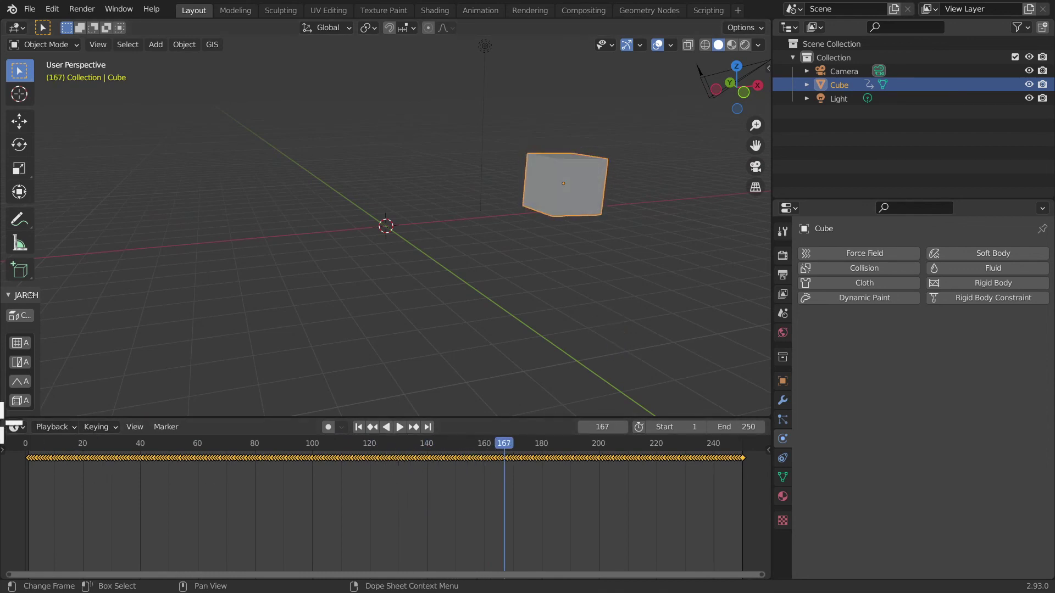
{"action": "mouse_move", "coordinate": [12, 409]}
{"action": "left_mouse_down"}
{"action": "mouse_move", "coordinate": [13, 173]}
{"action": "mouse_move", "coordinate": [12, 240]}
{"action": "left_mouse_up"}
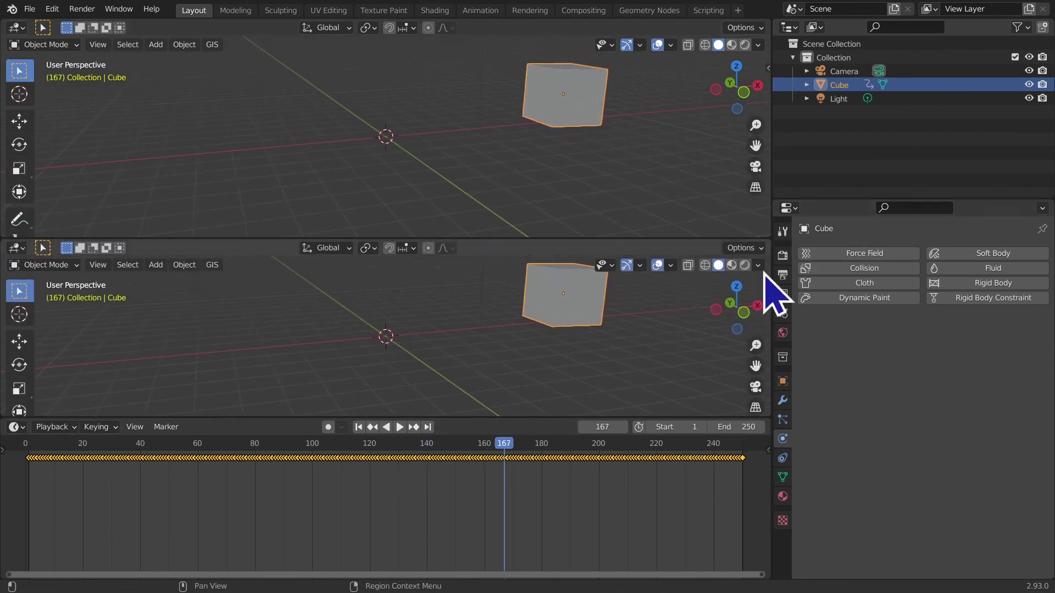
Step: Split the lower view and make its left half a Graph Editor with all keyframes selected
{"action": "left_click_drag", "start_coordinate": [768, 242], "coordinate": [457, 266]}
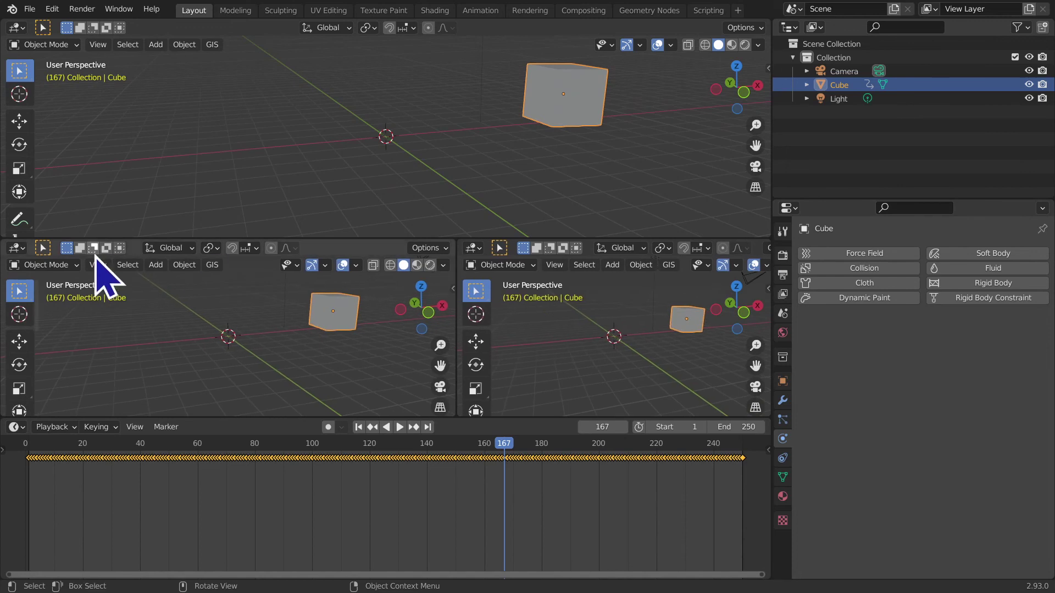
{"action": "left_click", "coordinate": [11, 250]}
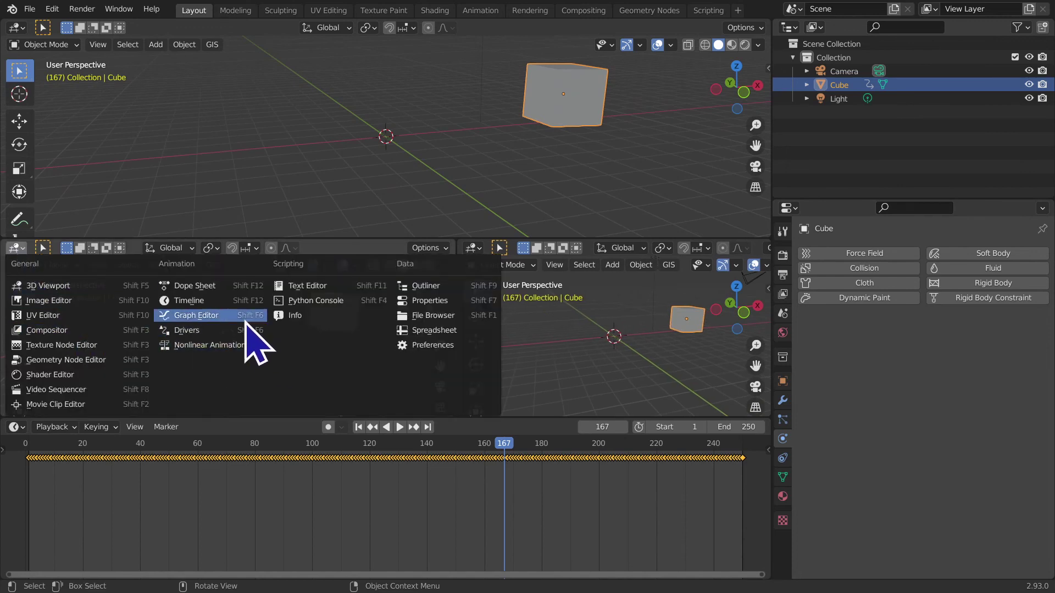
{"action": "left_click", "coordinate": [245, 323]}
{"action": "middle_click_drag", "start_coordinate": [245, 323], "coordinate": [226, 327]}
{"action": "mouse_move", "coordinate": [351, 396]}
{"action": "middle_mouse_down"}
{"action": "mouse_move", "coordinate": [349, 372]}
{"action": "mouse_move", "coordinate": [404, 371]}
{"action": "mouse_move", "coordinate": [438, 389]}
{"action": "middle_mouse_up"}
{"action": "left_click", "coordinate": [377, 395]}
{"action": "key", "text": "a"}
Step: Turn the lower-right area into a Dope Sheet in Action Editor mode
{"action": "left_click", "coordinate": [474, 248]}
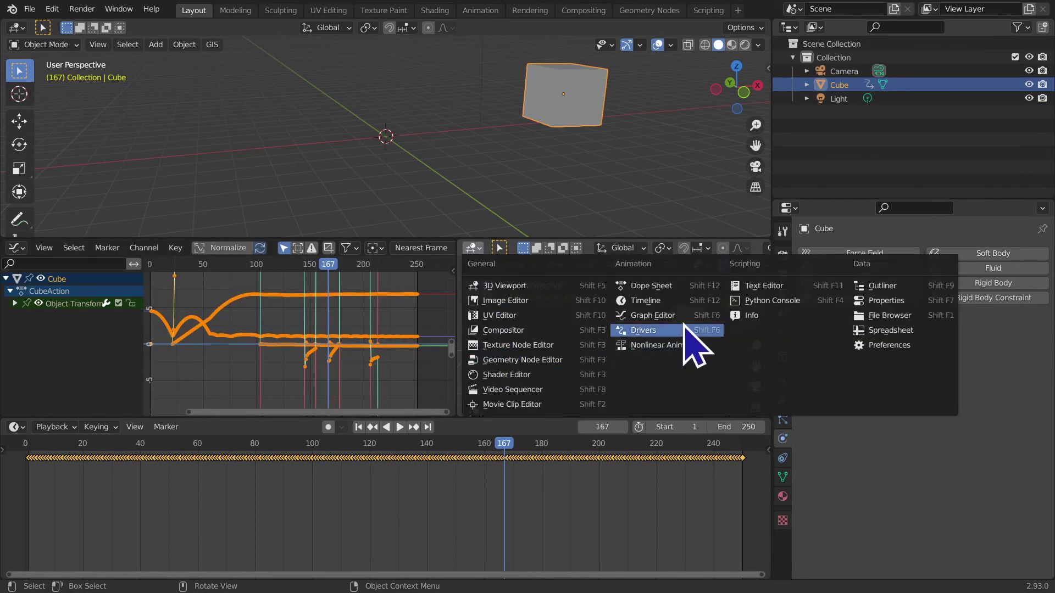
{"action": "left_click", "coordinate": [626, 286]}
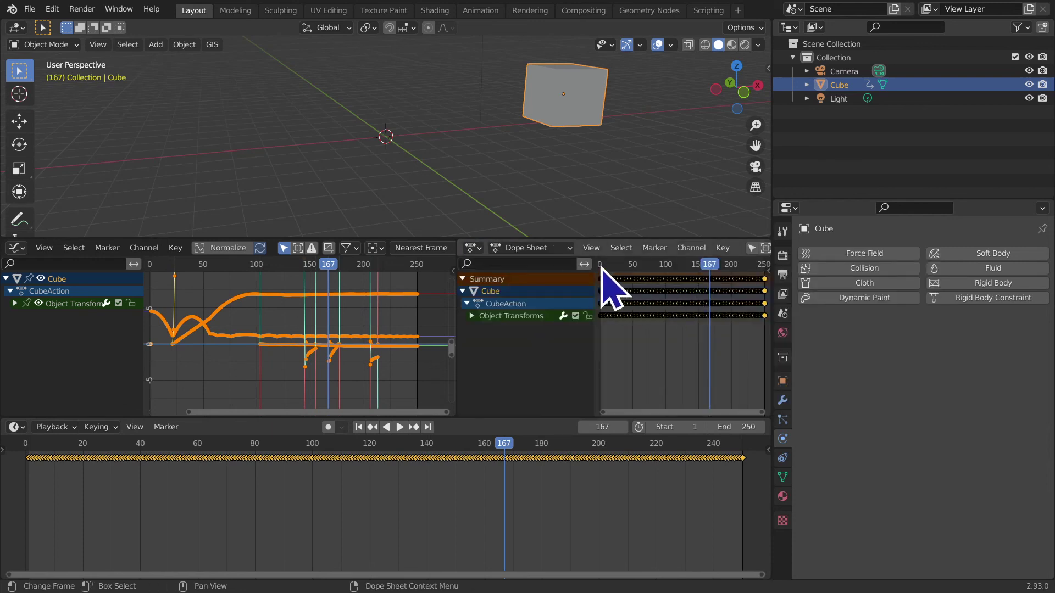
{"action": "left_click", "coordinate": [506, 252]}
{"action": "left_click", "coordinate": [528, 262]}
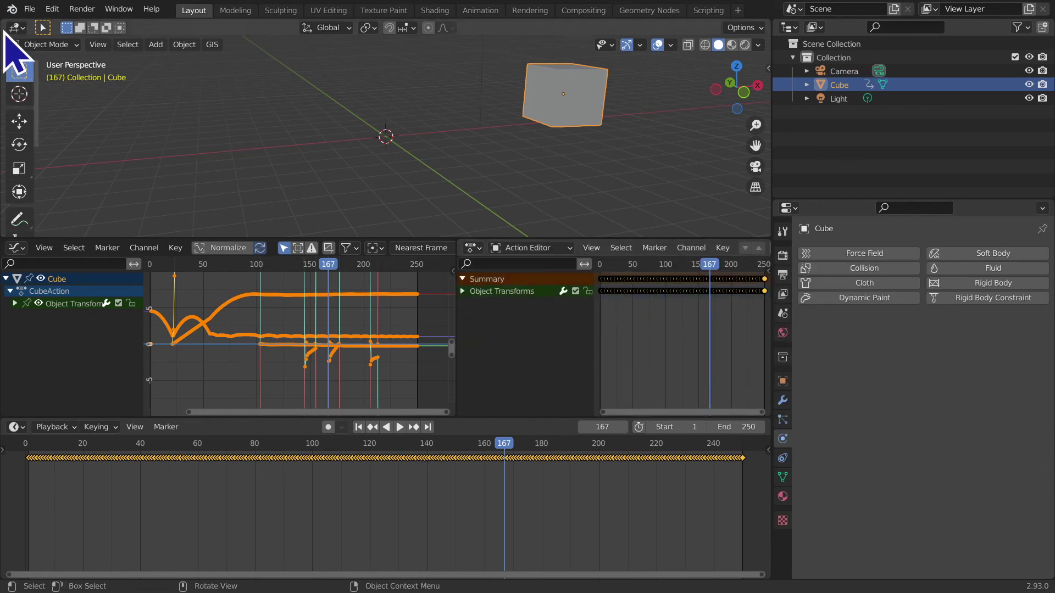
Step: Split the top 3D view and make its left half the Nonlinear Animation editor
{"action": "left_click_drag", "start_coordinate": [22, 25], "coordinate": [323, 33]}
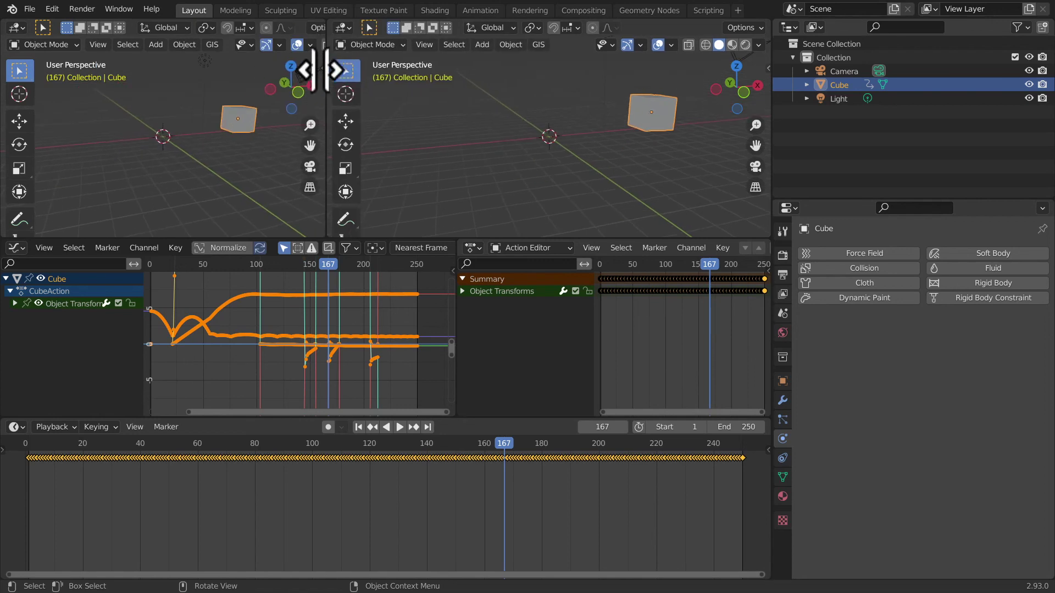
{"action": "left_click", "coordinate": [16, 28]}
{"action": "left_click", "coordinate": [219, 125]}
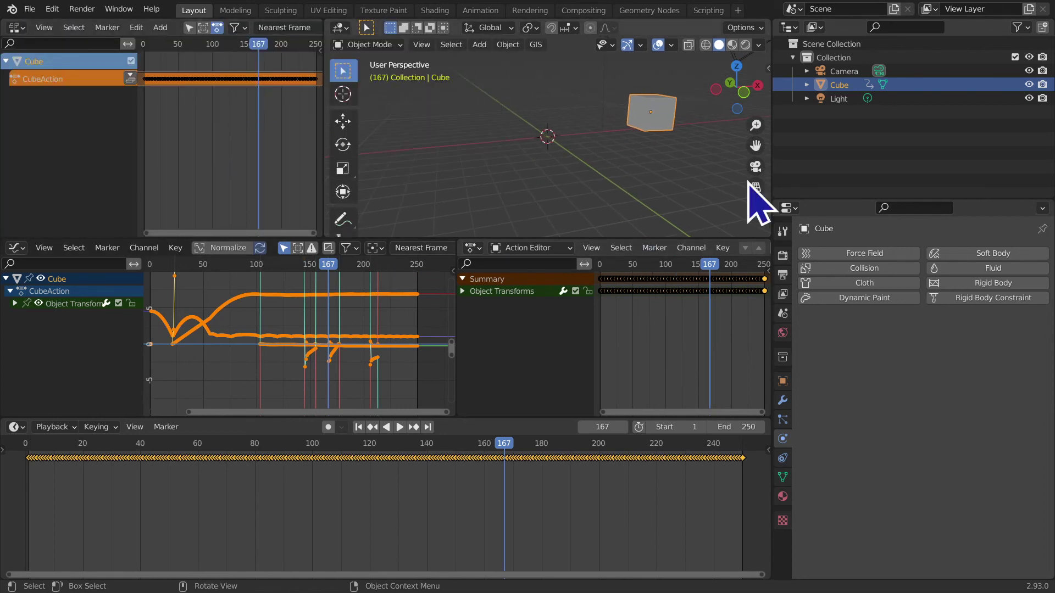
Step: Rewind to frame 1, enable Normalize on the graph curves, and start playback
{"action": "left_click", "coordinate": [360, 427]}
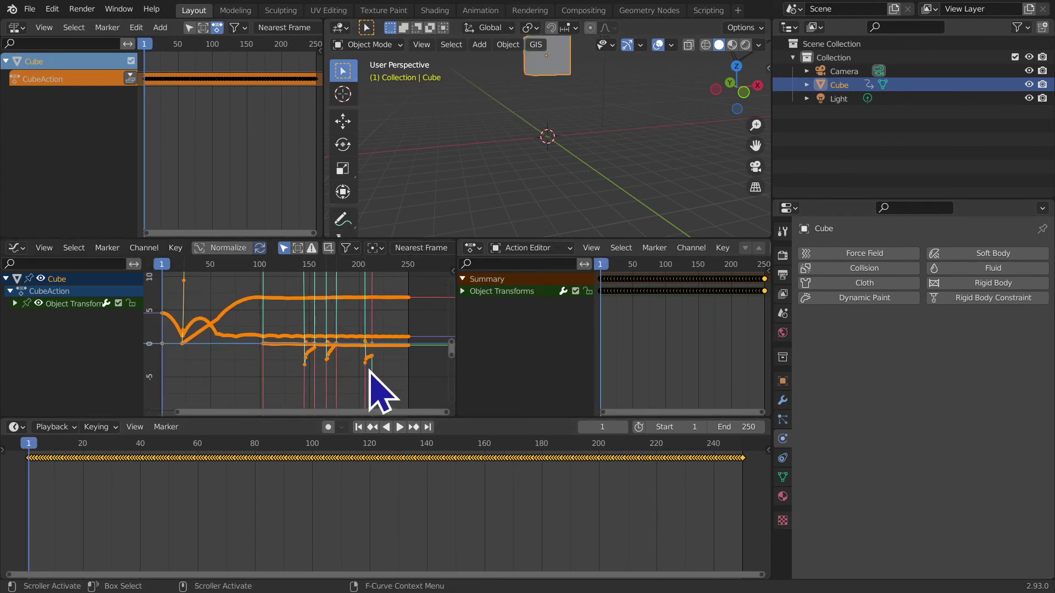
{"action": "left_click", "coordinate": [236, 250]}
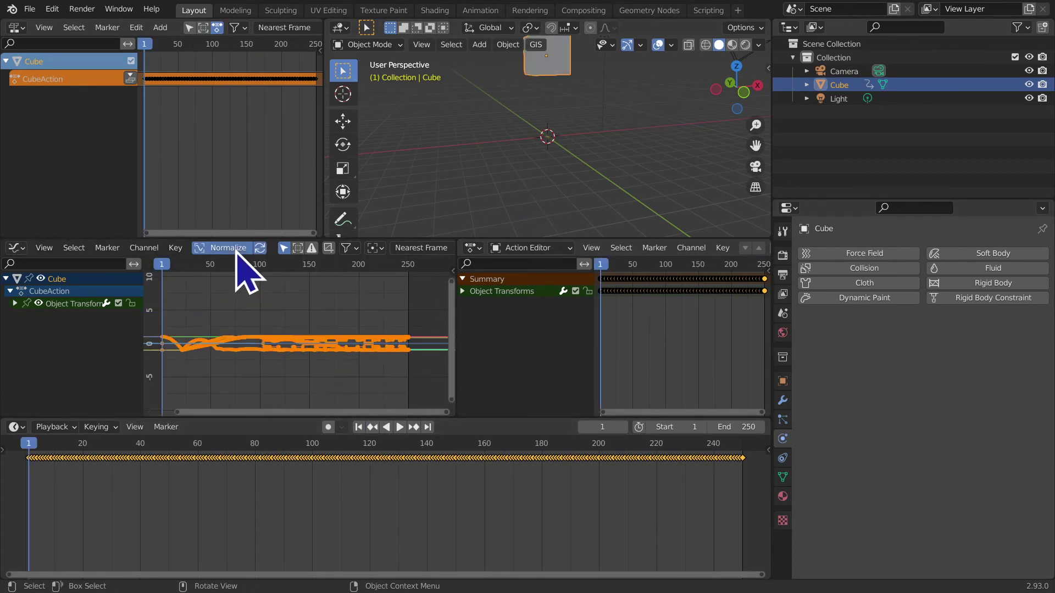
{"action": "scroll", "coordinate": [273, 378], "scroll_direction": "up", "scroll_amount": 2}
{"action": "left_click", "coordinate": [281, 376]}
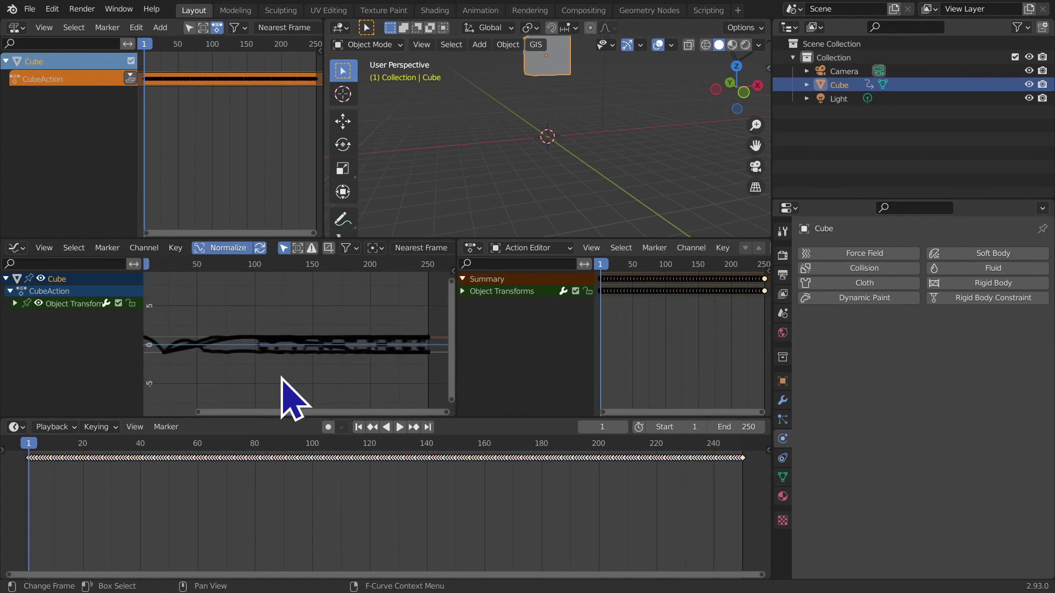
{"action": "key", "text": "a"}
{"action": "key", "text": "alt+a"}
{"action": "key", "text": "space"}
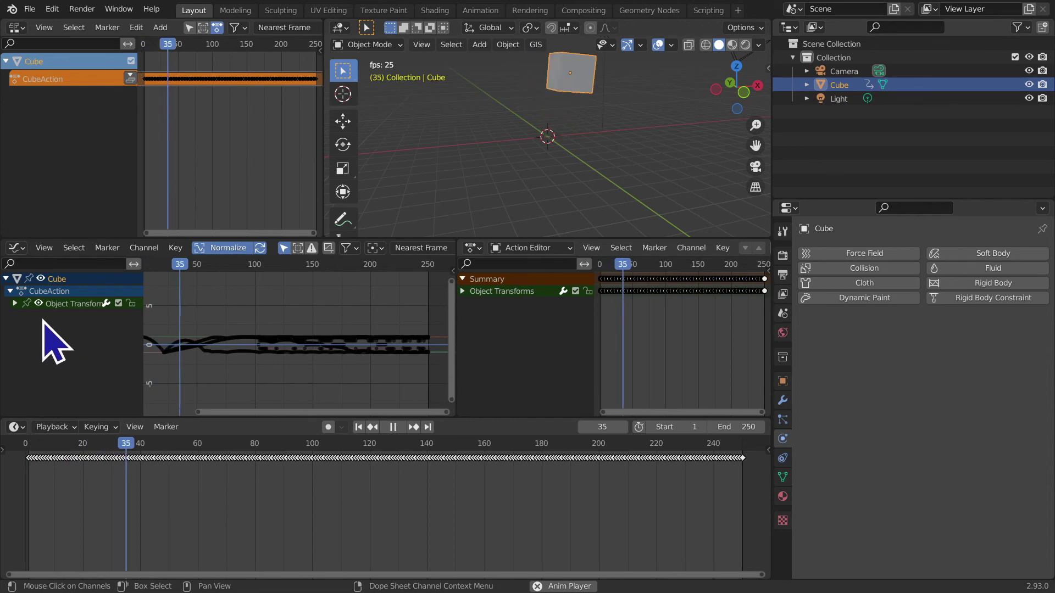
Step: Expand Object Transforms, hide several curves, rewind, and merge the NLA area into the viewport
{"action": "left_click", "coordinate": [15, 303]}
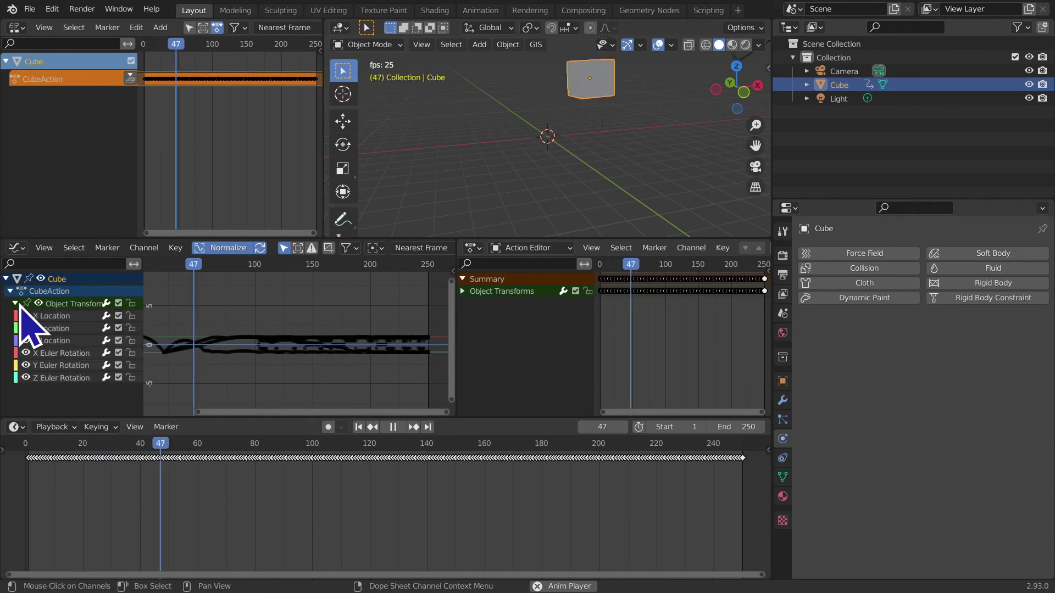
{"action": "left_click", "coordinate": [46, 365]}
{"action": "left_click", "coordinate": [377, 353]}
{"action": "mouse_move", "coordinate": [26, 341]}
{"action": "left_mouse_down"}
{"action": "mouse_move", "coordinate": [26, 365]}
{"action": "mouse_move", "coordinate": [26, 341]}
{"action": "left_mouse_up"}
{"action": "key", "text": "space"}
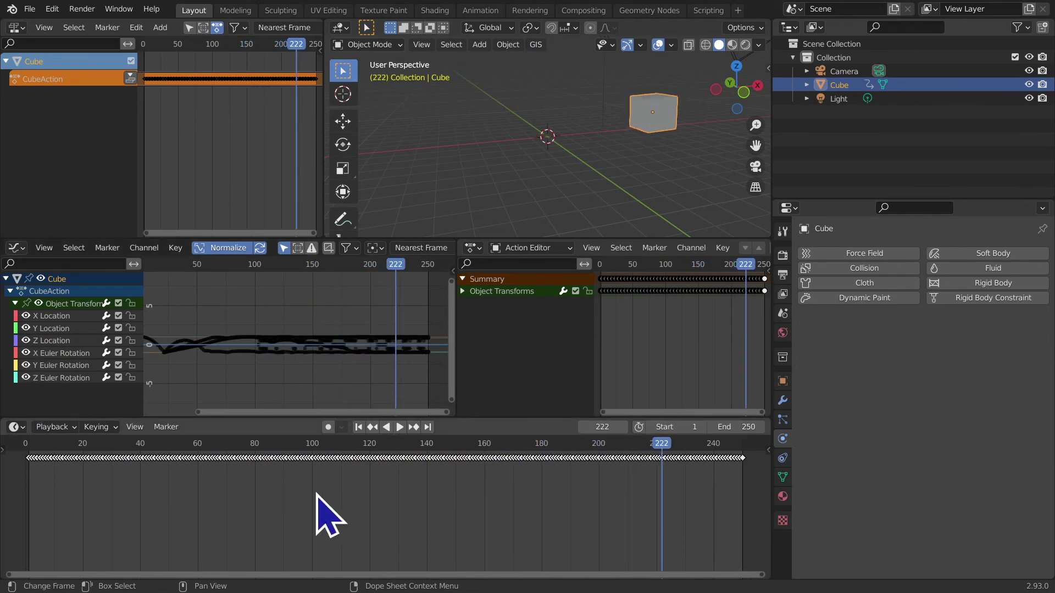
{"action": "left_click", "coordinate": [359, 427]}
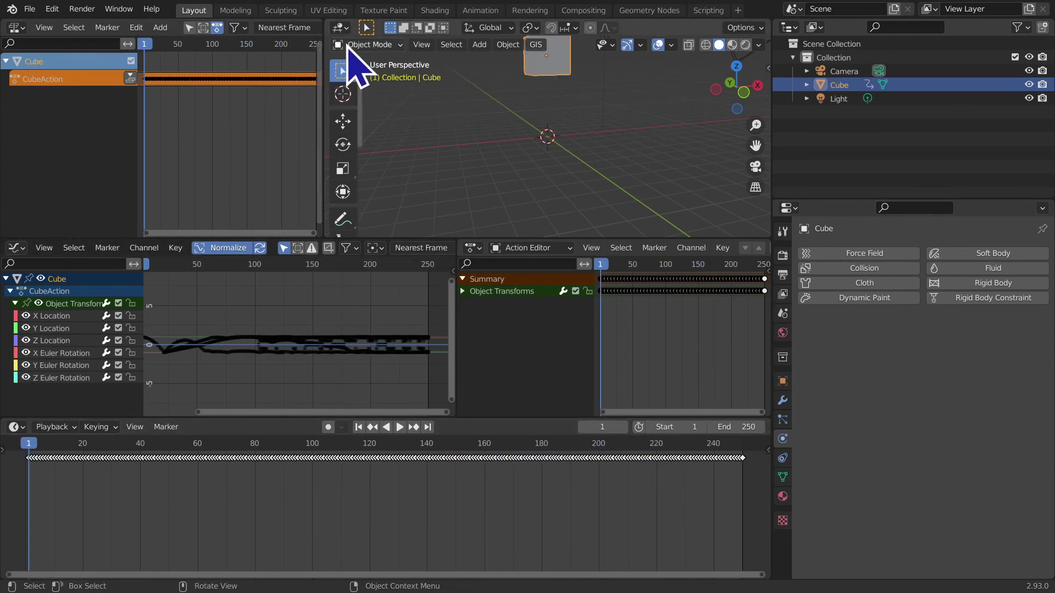
{"action": "left_click_drag", "start_coordinate": [322, 27], "coordinate": [264, 29]}
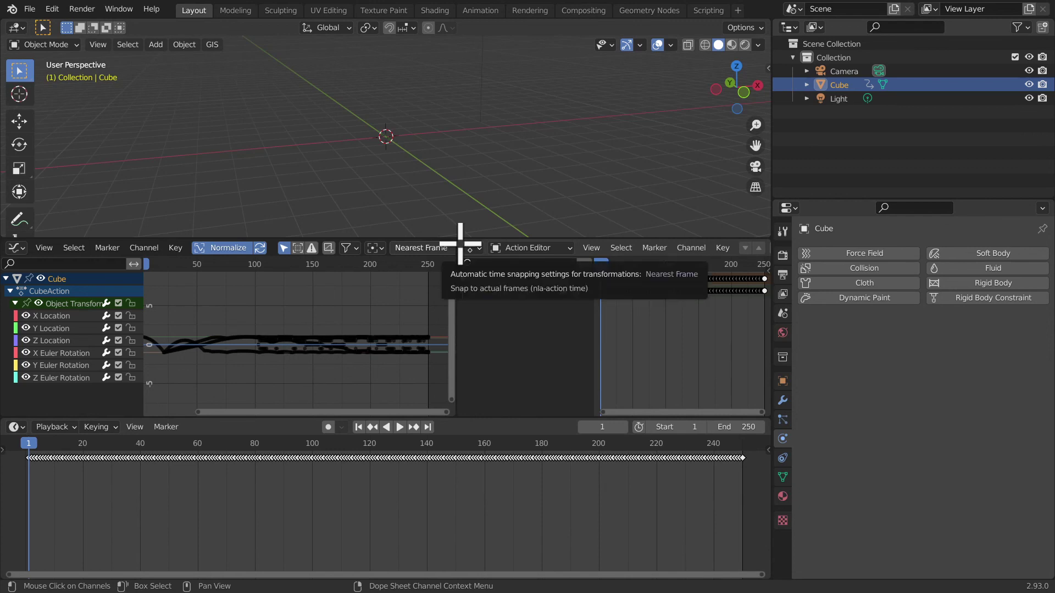
Step: Merge the Graph, Action Editor and Timeline areas into the 3D viewport
{"action": "left_click_drag", "start_coordinate": [455, 241], "coordinate": [395, 236]}
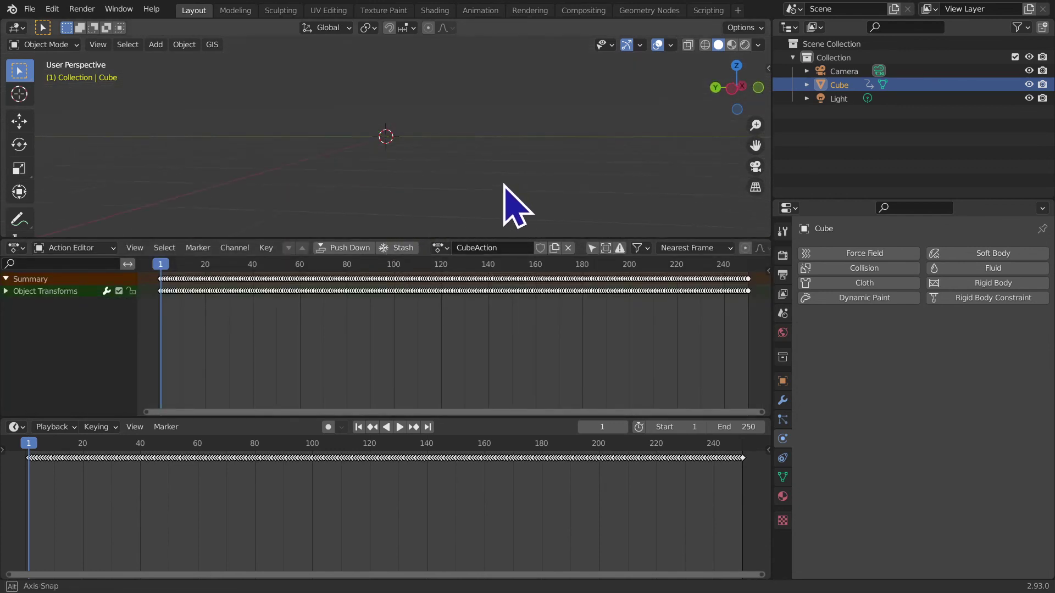
{"action": "key", "text": "ctrl+shift+space"}
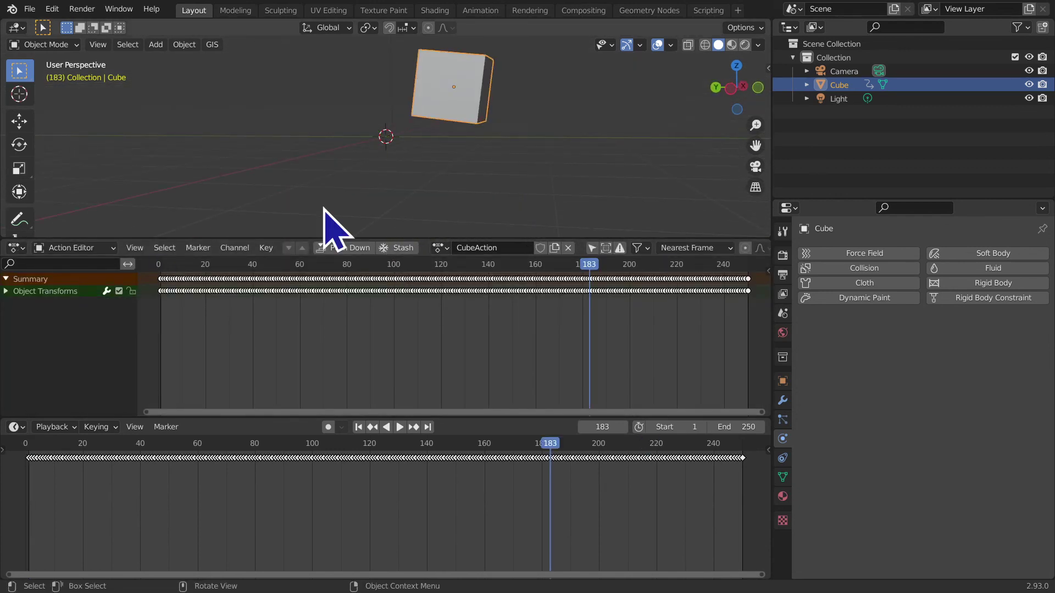
{"action": "left_click_drag", "start_coordinate": [4, 236], "coordinate": [12, 294]}
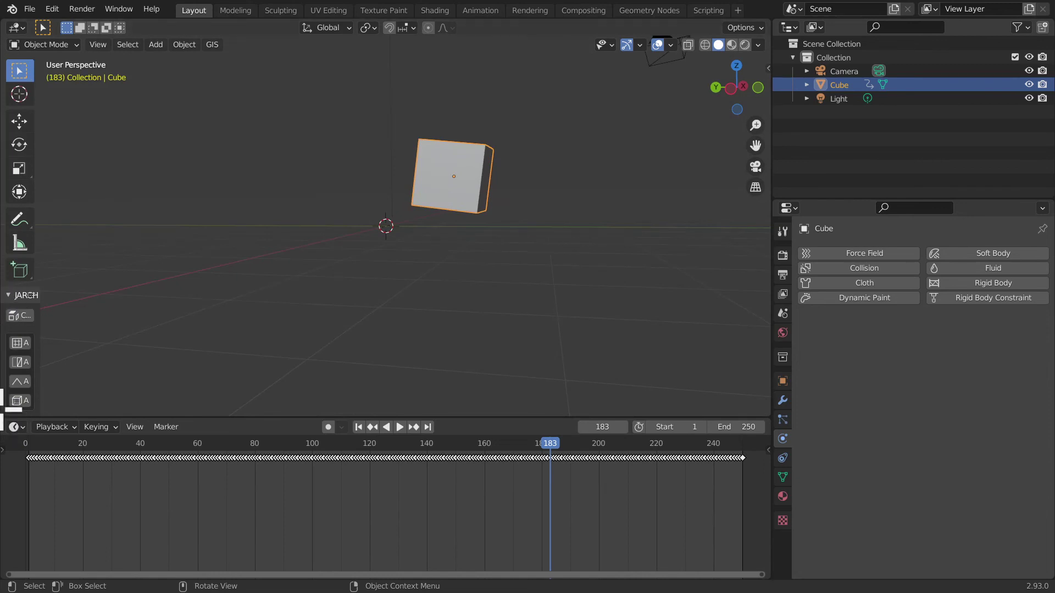
{"action": "left_click_drag", "start_coordinate": [11, 410], "coordinate": [385, 423]}
{"action": "scroll", "coordinate": [200, 419], "scroll_direction": "up", "scroll_amount": 5}
{"action": "middle_click_drag", "start_coordinate": [200, 420], "coordinate": [389, 494]}
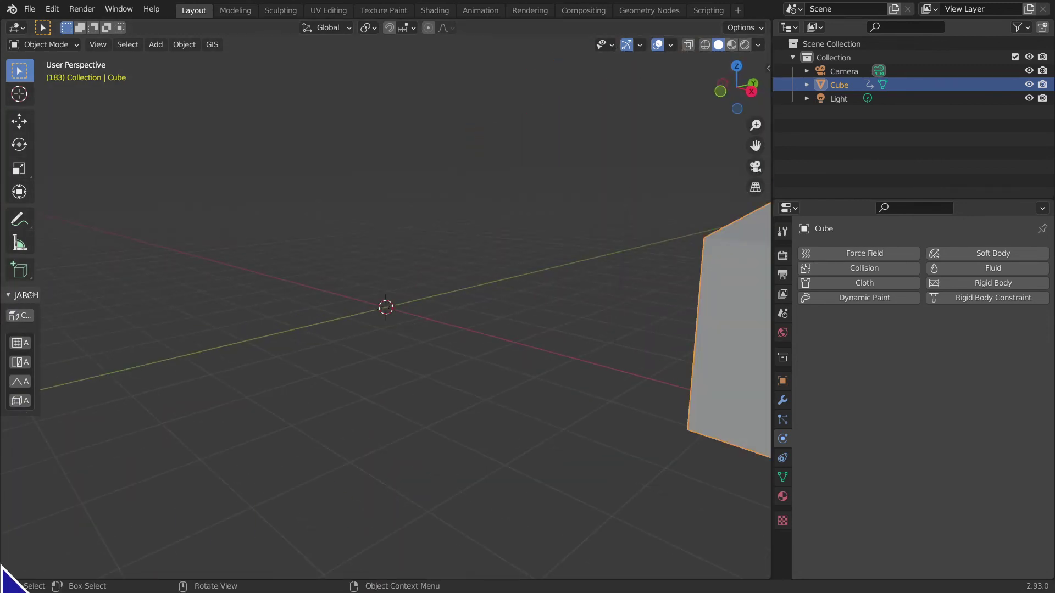
Step: Add a Timeline area along the bottom, rewind to frame 1, and play the cube's animation
{"action": "left_click_drag", "start_coordinate": [1, 567], "coordinate": [7, 526]}
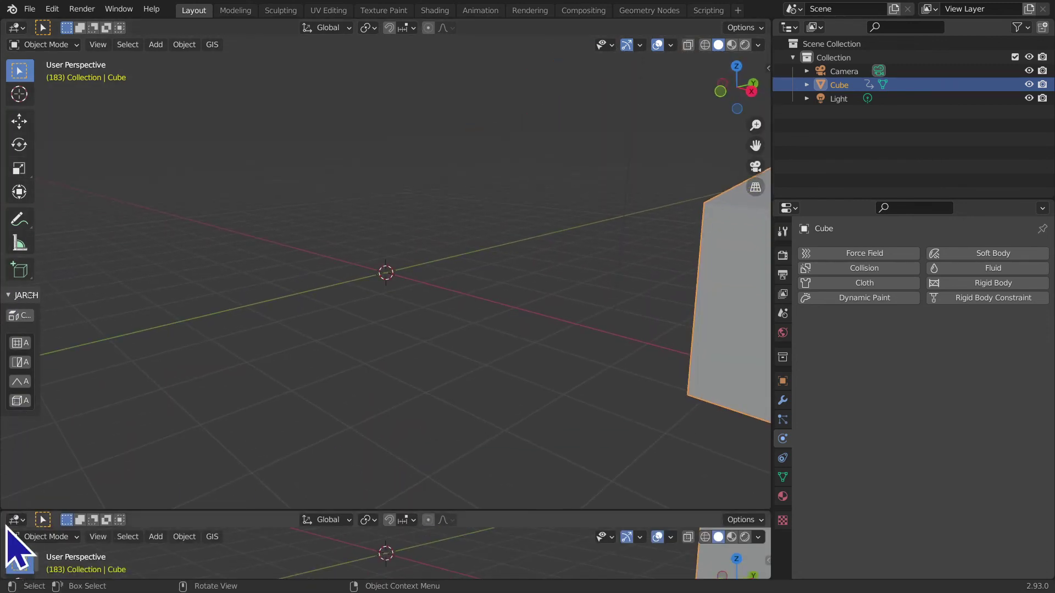
{"action": "left_click", "coordinate": [14, 521]}
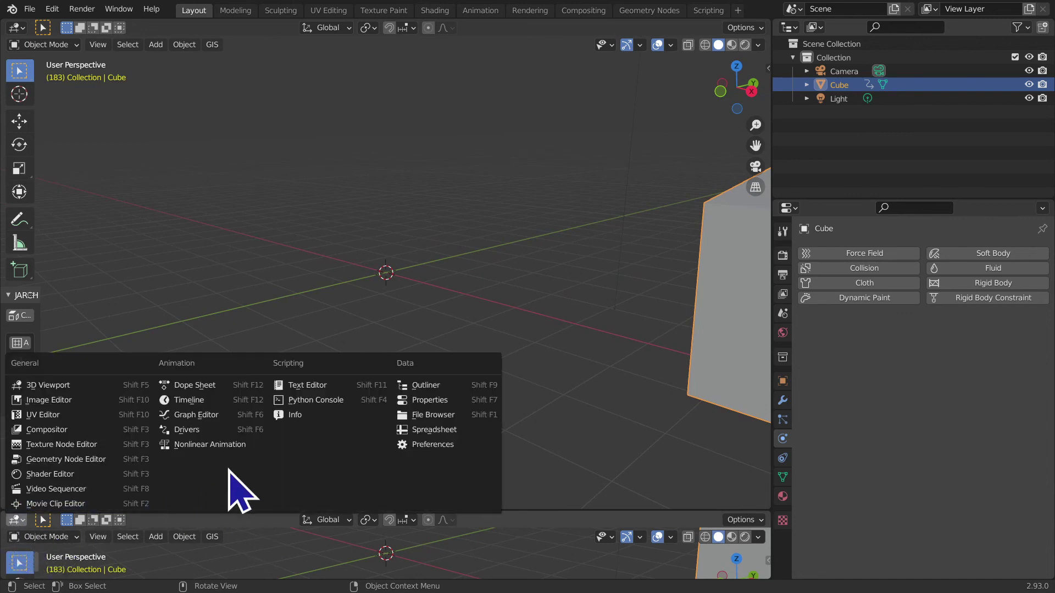
{"action": "left_click", "coordinate": [229, 401]}
{"action": "left_click", "coordinate": [360, 521]}
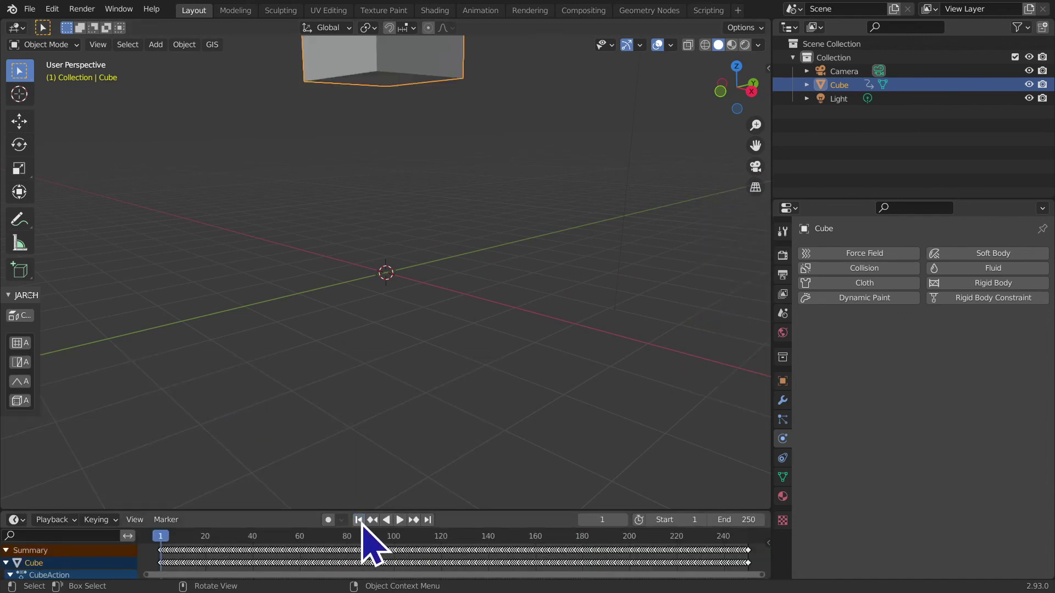
{"action": "mouse_move", "coordinate": [487, 503]}
{"action": "middle_mouse_down"}
{"action": "mouse_move", "coordinate": [501, 428]}
{"action": "mouse_move", "coordinate": [365, 405]}
{"action": "middle_mouse_up"}
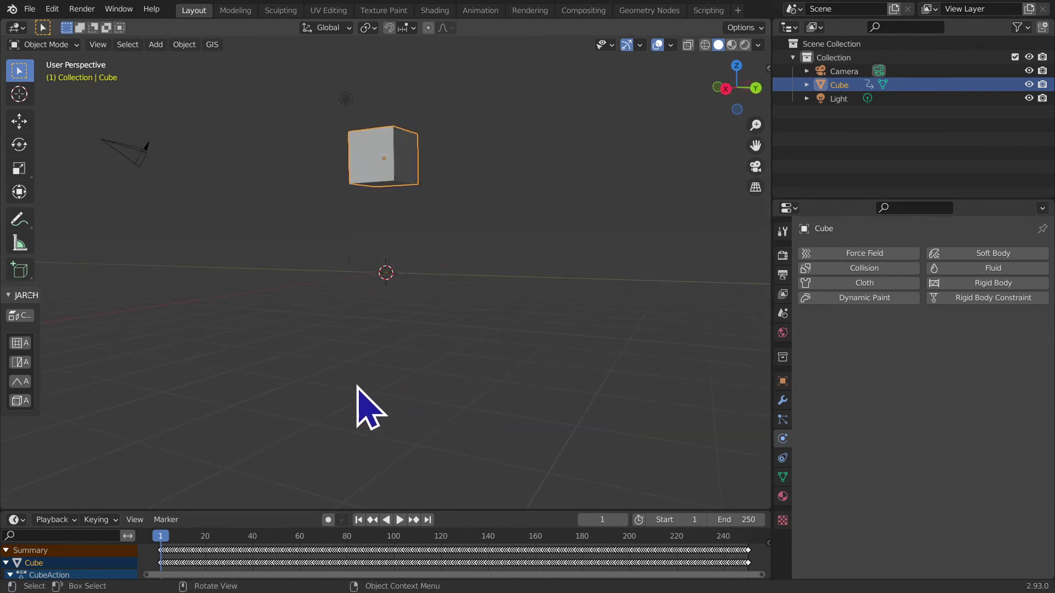
{"action": "left_click", "coordinate": [388, 385]}
{"action": "key", "text": "space"}
{"action": "middle_click_drag", "start_coordinate": [391, 388], "coordinate": [274, 419]}
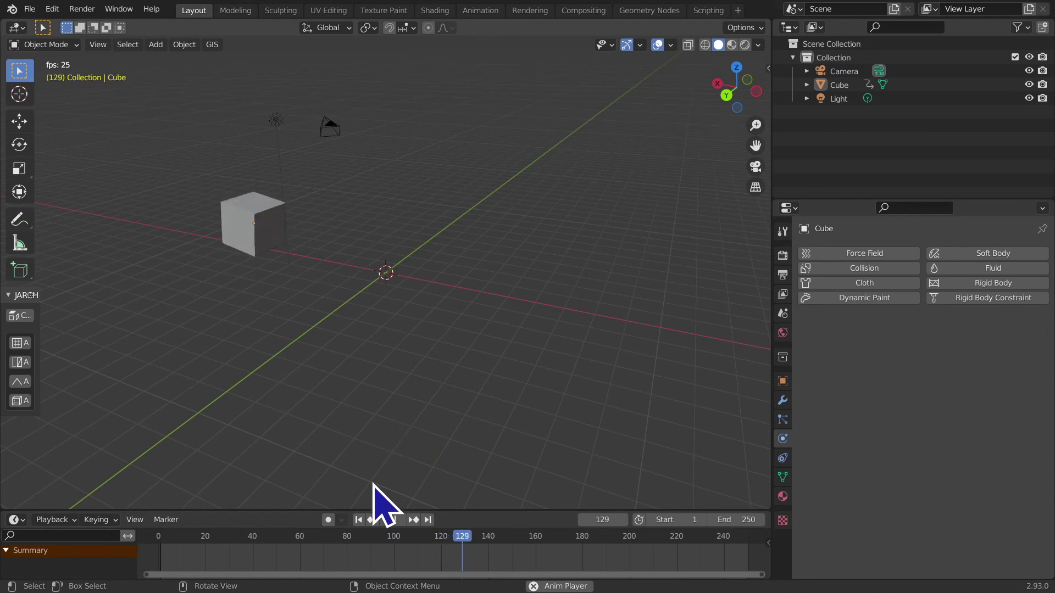
Step: Stop playback, replay the cube's animation from frame 1, and rewind again
{"action": "left_click", "coordinate": [387, 520]}
{"action": "left_click", "coordinate": [366, 521]}
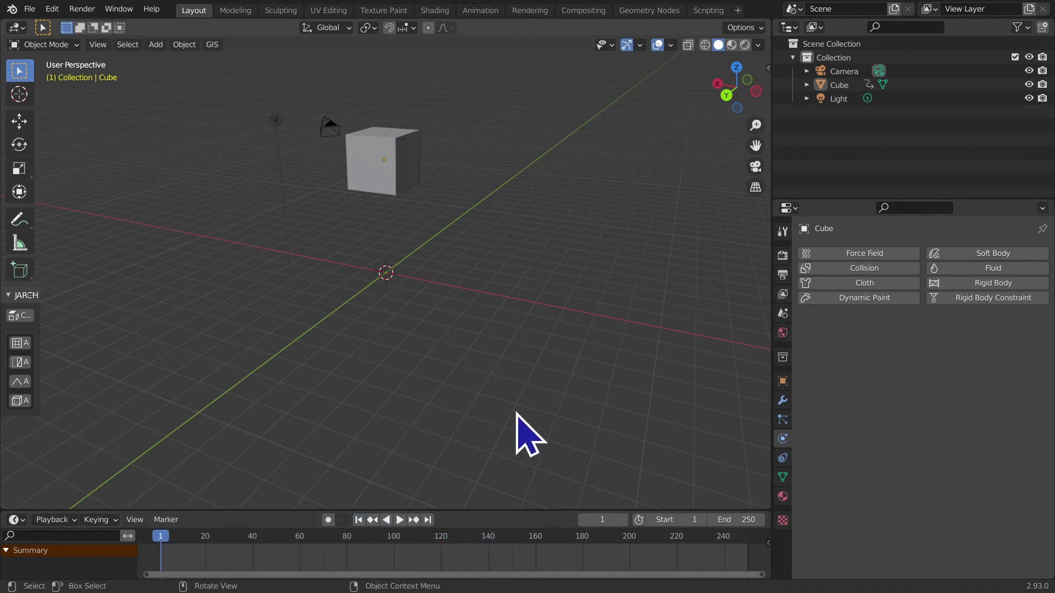
{"action": "key", "text": "space"}
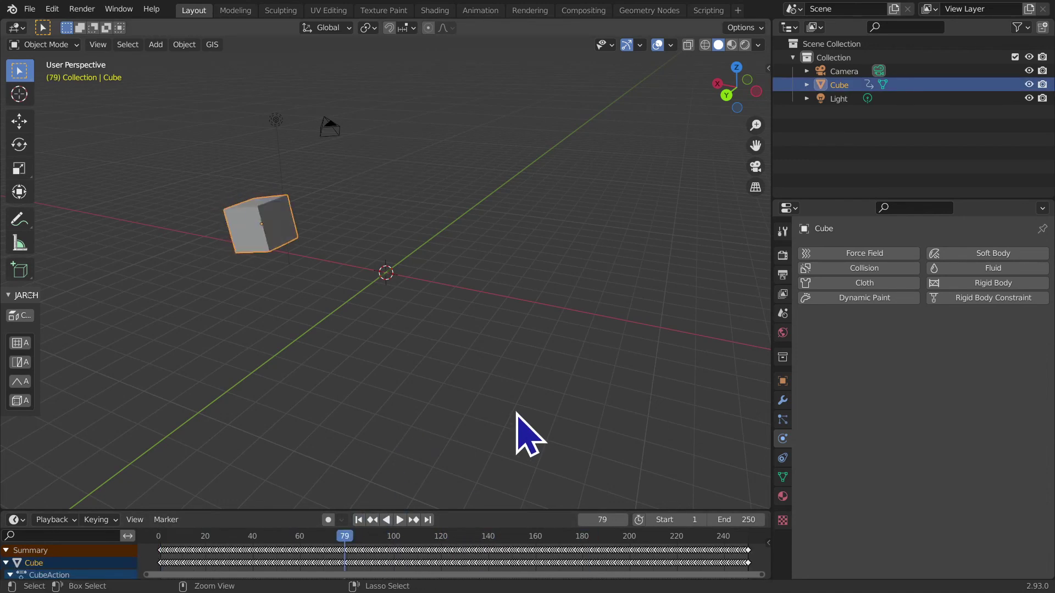
{"action": "key", "text": "Escape"}
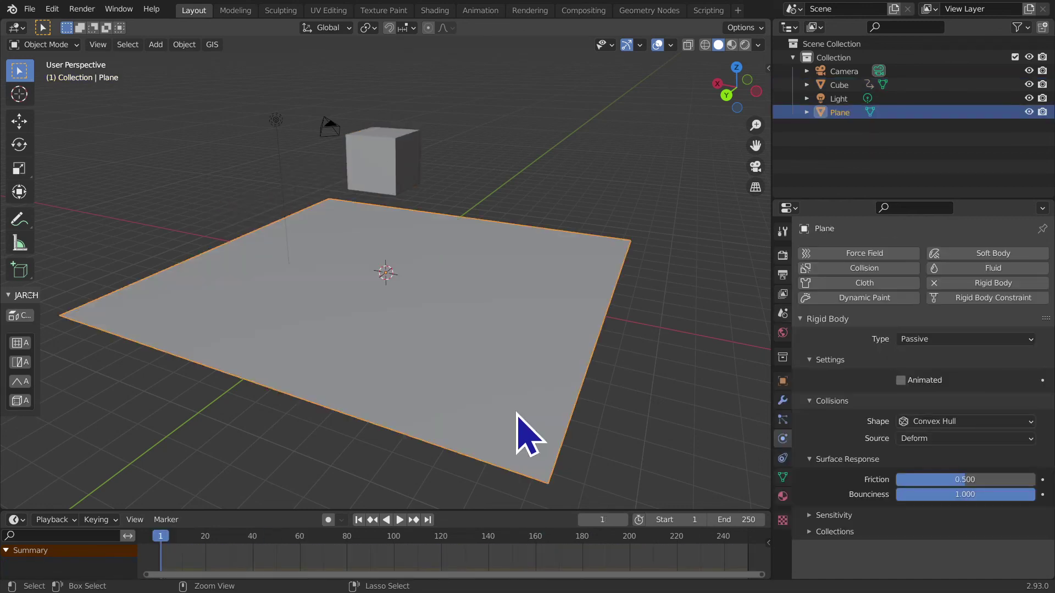
Step: Zoom out, select the cube, scrub through its landing on the plane, and rewind to frame 1
{"action": "scroll", "coordinate": [519, 417], "scroll_direction": "down", "scroll_amount": 4}
{"action": "middle_click_drag", "start_coordinate": [505, 432], "coordinate": [379, 288]}
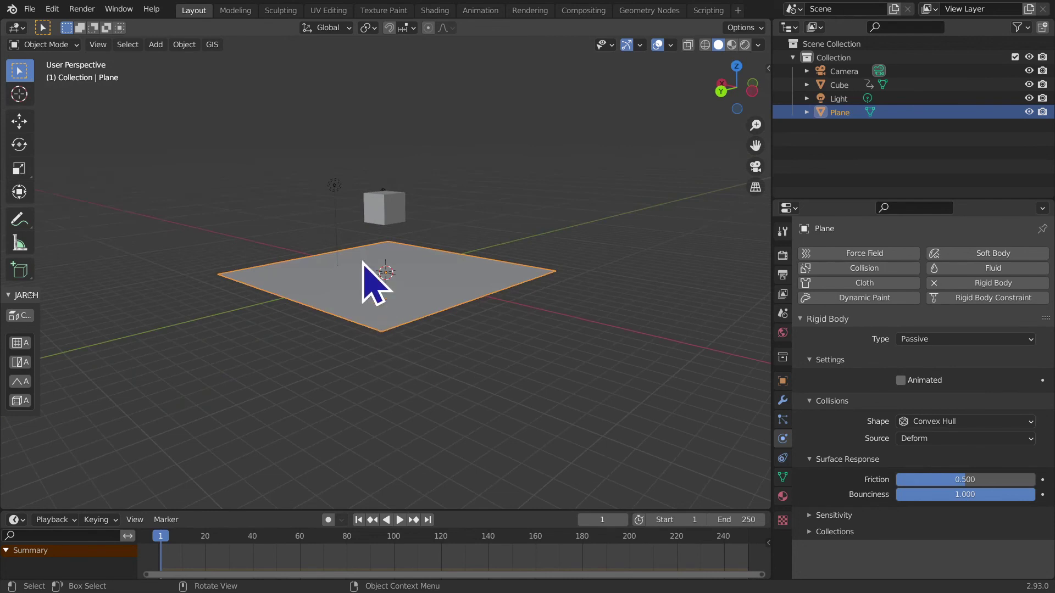
{"action": "left_click", "coordinate": [362, 186]}
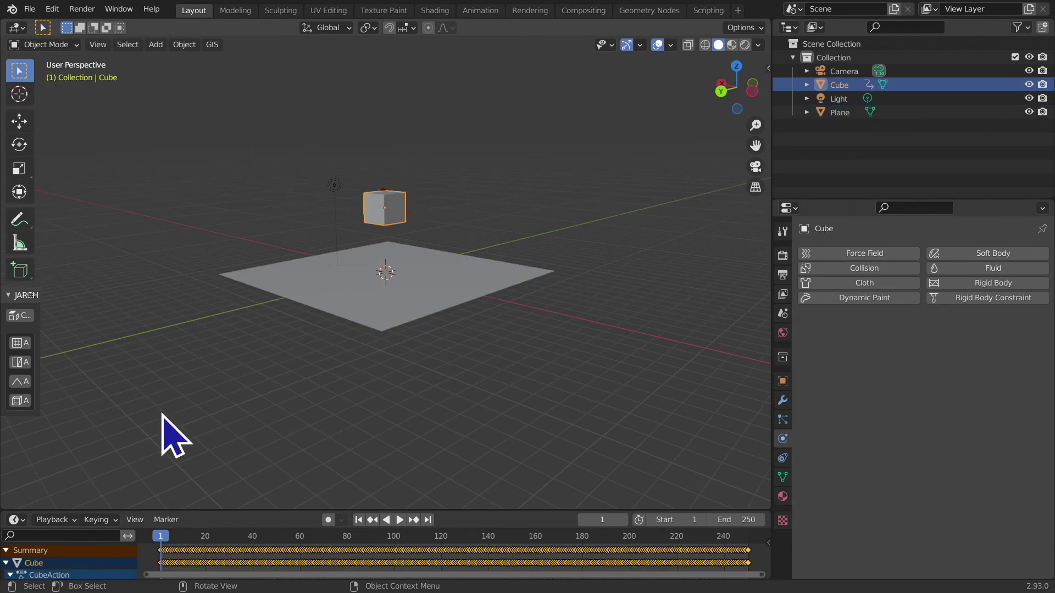
{"action": "left_click_drag", "start_coordinate": [172, 552], "coordinate": [407, 575]}
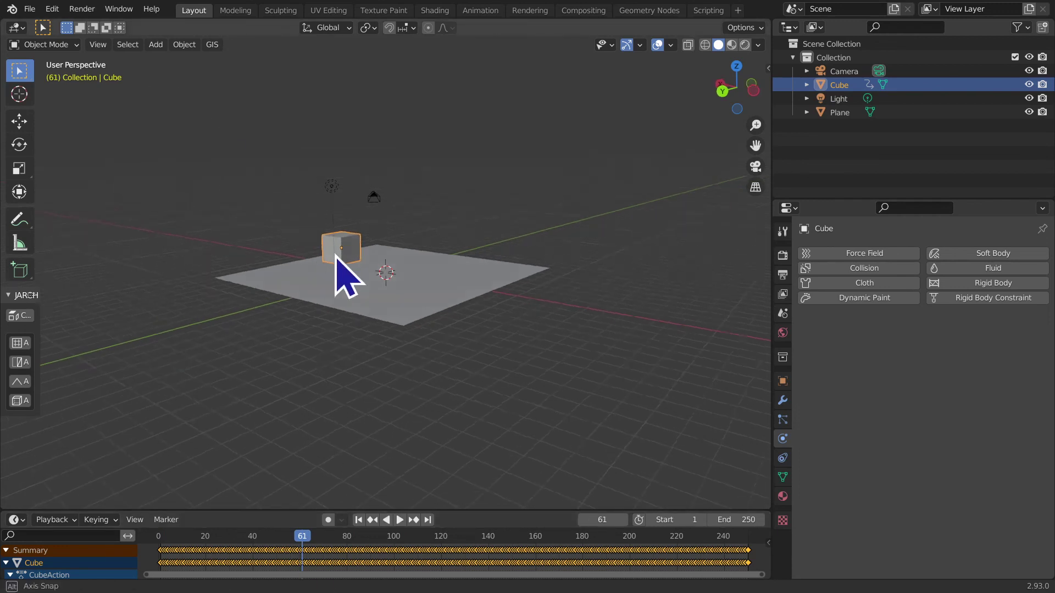
{"action": "middle_click_drag", "start_coordinate": [344, 271], "coordinate": [366, 516]}
{"action": "mouse_move", "coordinate": [302, 545]}
{"action": "left_mouse_down"}
{"action": "mouse_move", "coordinate": [236, 547]}
{"action": "mouse_move", "coordinate": [293, 550]}
{"action": "left_mouse_up"}
{"action": "key", "text": "shift+Left"}
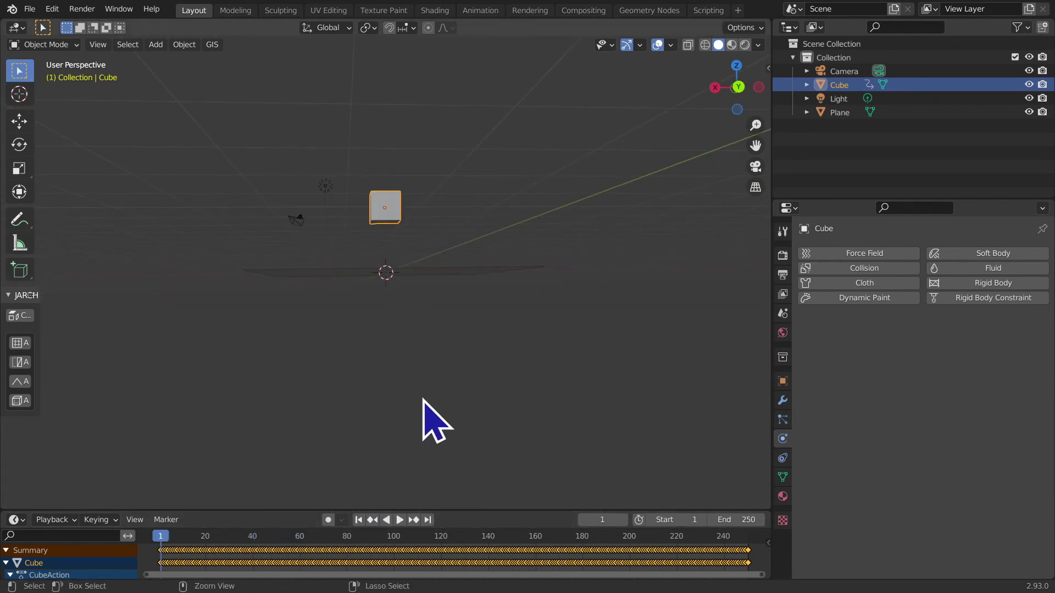
Step: Play the drop while orbiting, pause at frame 65, and reselect the cube to open the Object menu
{"action": "middle_click_drag", "start_coordinate": [532, 424], "coordinate": [514, 441]}
{"action": "key", "text": "space"}
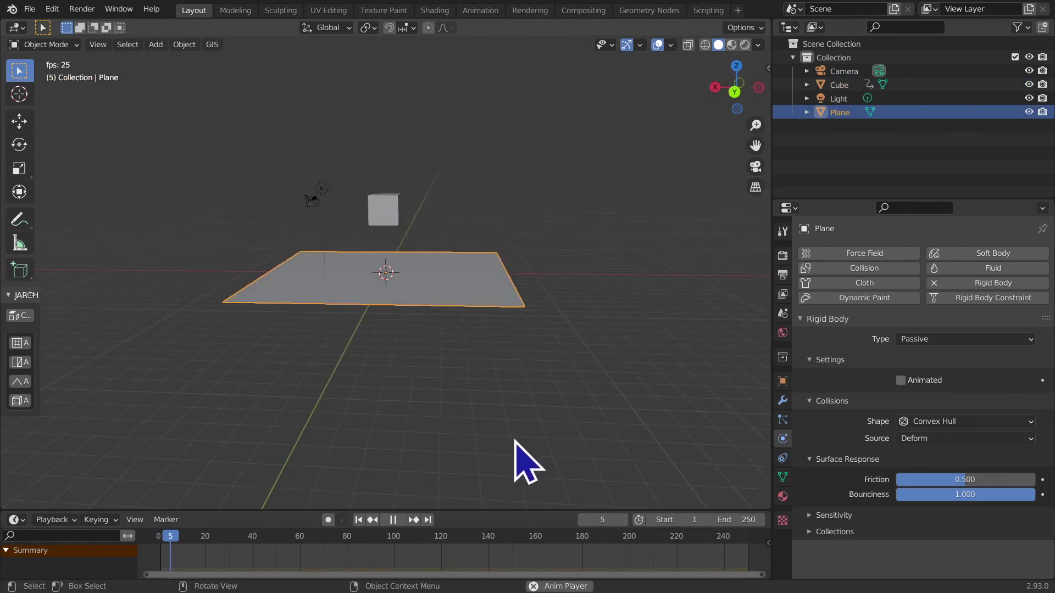
{"action": "key", "text": "space"}
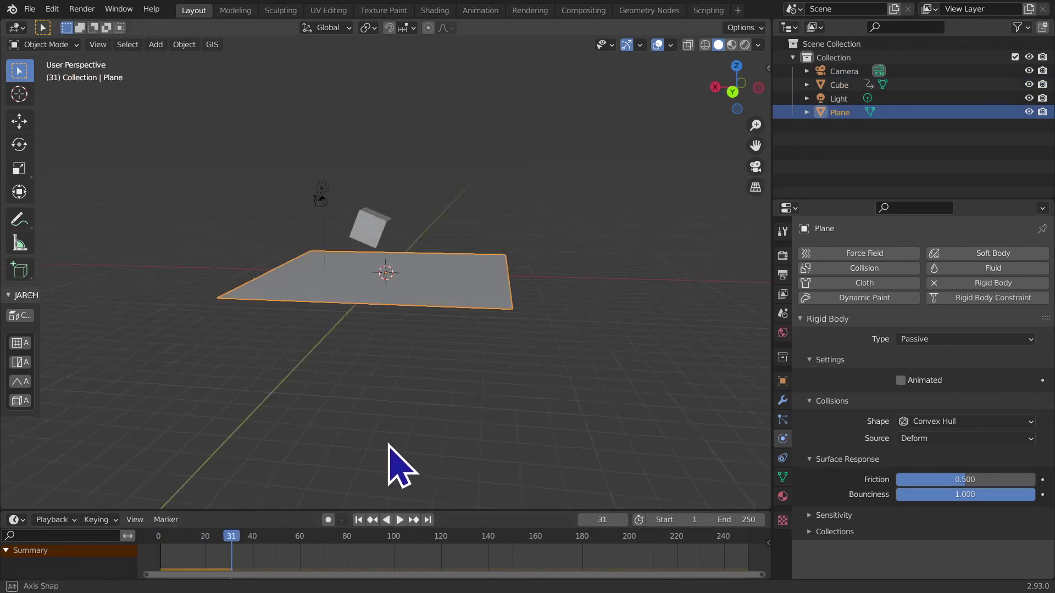
{"action": "middle_click_drag", "start_coordinate": [394, 464], "coordinate": [340, 535]}
{"action": "mouse_move", "coordinate": [395, 451]}
{"action": "middle_mouse_down"}
{"action": "mouse_move", "coordinate": [341, 478]}
{"action": "mouse_move", "coordinate": [288, 483]}
{"action": "middle_mouse_up"}
{"action": "key", "text": "space"}
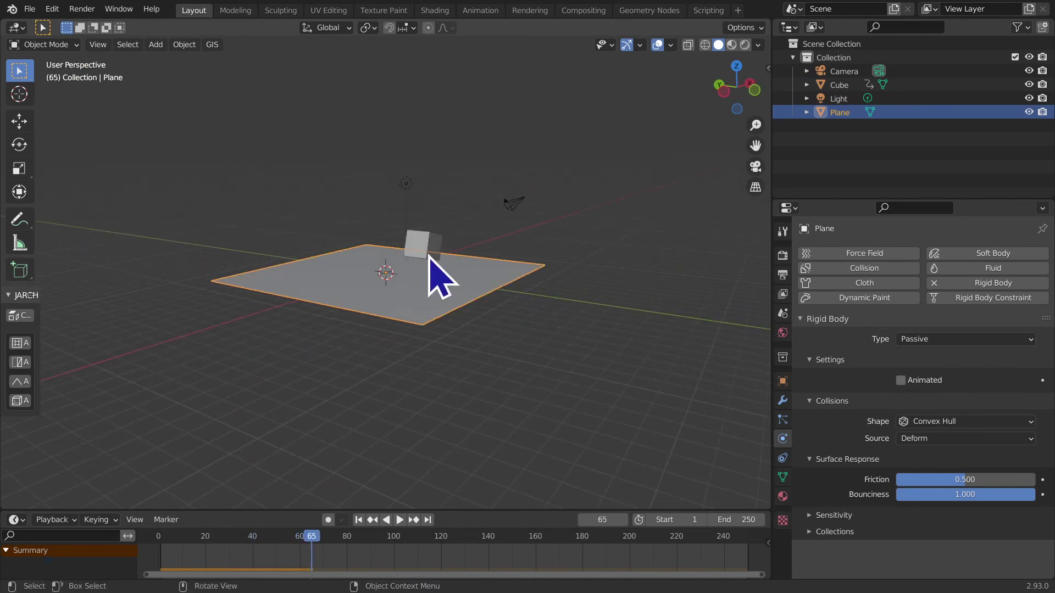
{"action": "left_click", "coordinate": [430, 257]}
{"action": "left_click", "coordinate": [184, 44]}
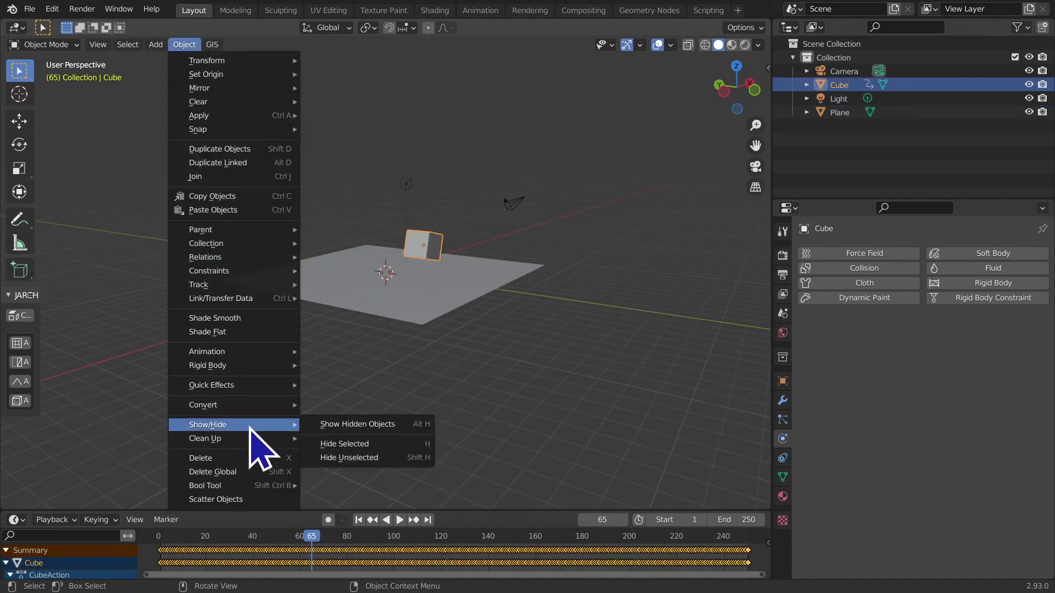
Step: Undo the cube's baked keyframes, make the timeline taller, and orbit around the cube and plane
{"action": "key", "text": "ctrl+z"}
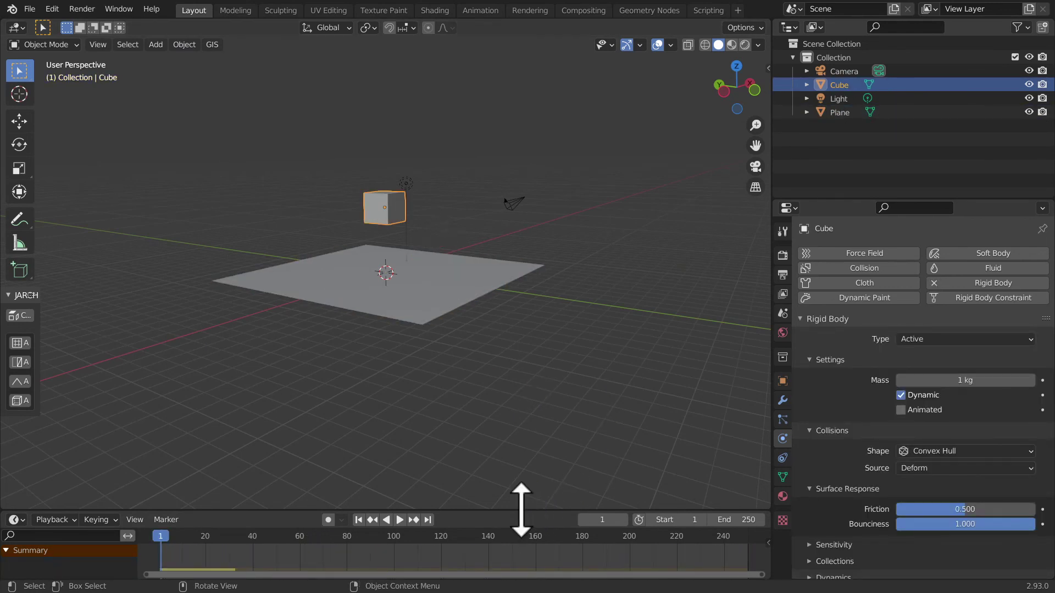
{"action": "left_click_drag", "start_coordinate": [523, 511], "coordinate": [522, 471]}
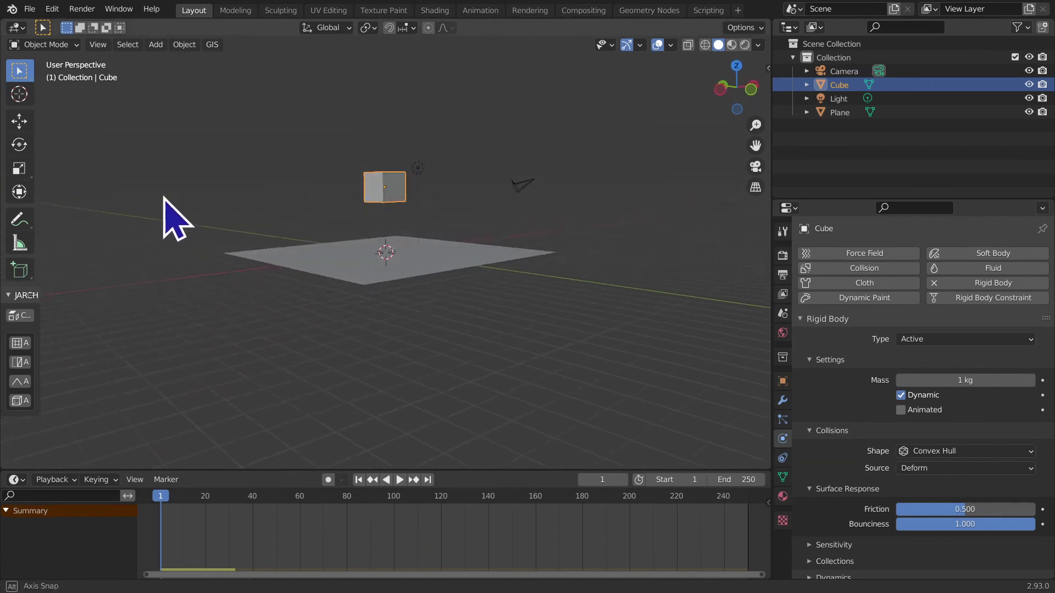
{"action": "middle_click_drag", "start_coordinate": [206, 230], "coordinate": [250, 203]}
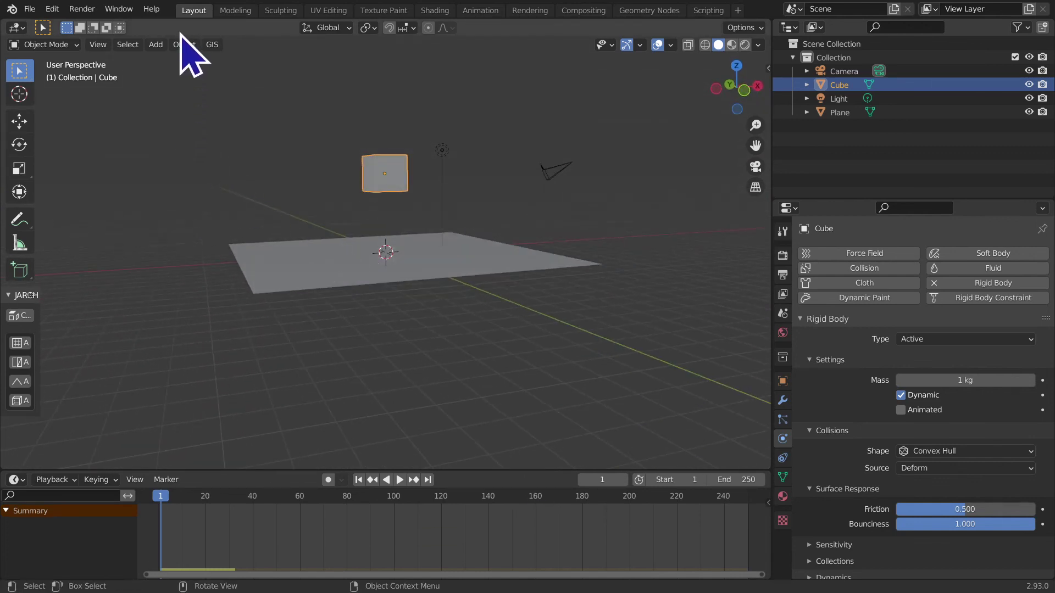
{"action": "middle_click_drag", "start_coordinate": [230, 88], "coordinate": [560, 216]}
{"action": "middle_click_drag", "start_coordinate": [534, 321], "coordinate": [520, 324]}
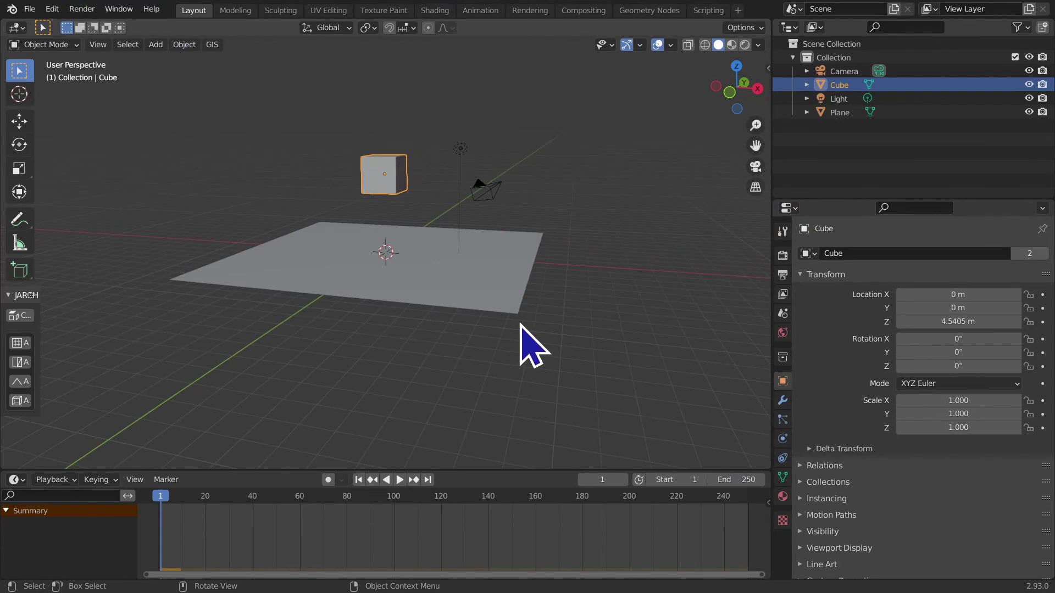
Step: Play the drop to frame 58 and apply the cube's rigid body transformation there
{"action": "key", "text": "space"}
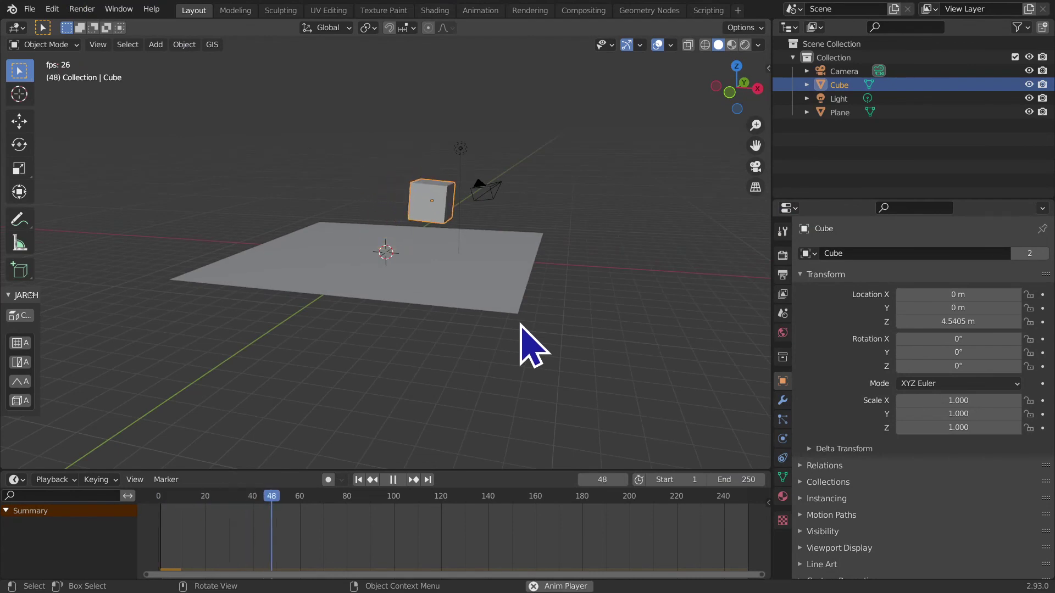
{"action": "key", "text": "space"}
{"action": "mouse_move", "coordinate": [519, 324]}
{"action": "middle_mouse_down"}
{"action": "mouse_move", "coordinate": [475, 333]}
{"action": "mouse_move", "coordinate": [181, 148]}
{"action": "middle_mouse_up"}
{"action": "scroll", "coordinate": [486, 337], "scroll_direction": "up", "scroll_amount": 4}
{"action": "left_click", "coordinate": [199, 46]}
{"action": "mouse_move", "coordinate": [207, 365]}
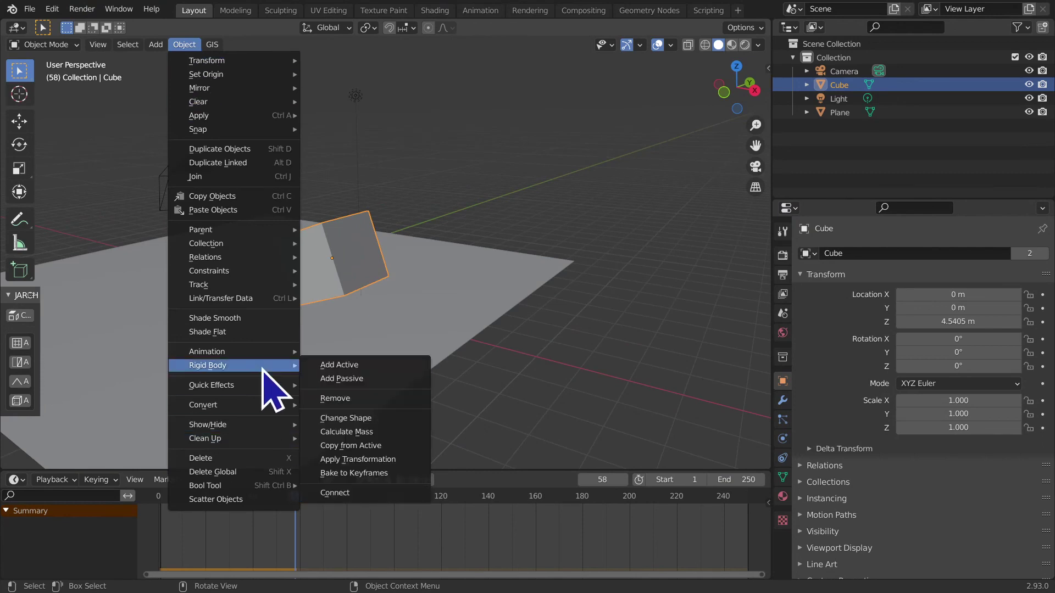
{"action": "left_click", "coordinate": [379, 464]}
{"action": "mouse_move", "coordinate": [384, 471]}
{"action": "middle_mouse_down"}
{"action": "mouse_move", "coordinate": [484, 413]}
{"action": "mouse_move", "coordinate": [365, 419]}
{"action": "mouse_move", "coordinate": [604, 412]}
{"action": "middle_mouse_up"}
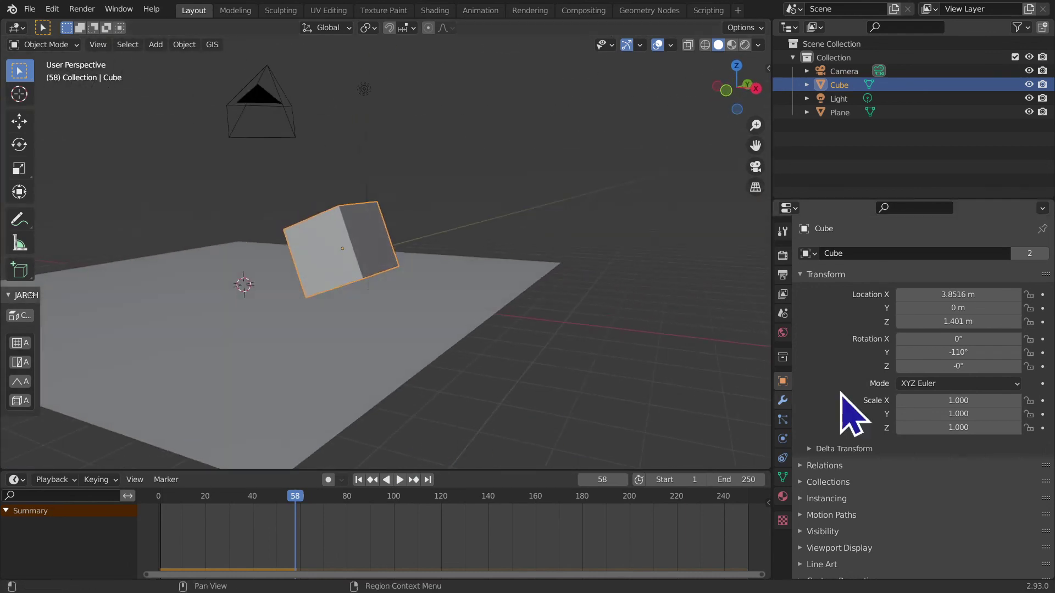
Step: Replay the cube's fall from frame 1 with the cube deselected
{"action": "left_click", "coordinate": [359, 479]}
{"action": "mouse_move", "coordinate": [399, 413]}
{"action": "middle_mouse_down"}
{"action": "mouse_move", "coordinate": [431, 372]}
{"action": "mouse_move", "coordinate": [422, 388]}
{"action": "mouse_move", "coordinate": [454, 372]}
{"action": "middle_mouse_up"}
{"action": "left_click", "coordinate": [548, 333]}
{"action": "key", "text": "space"}
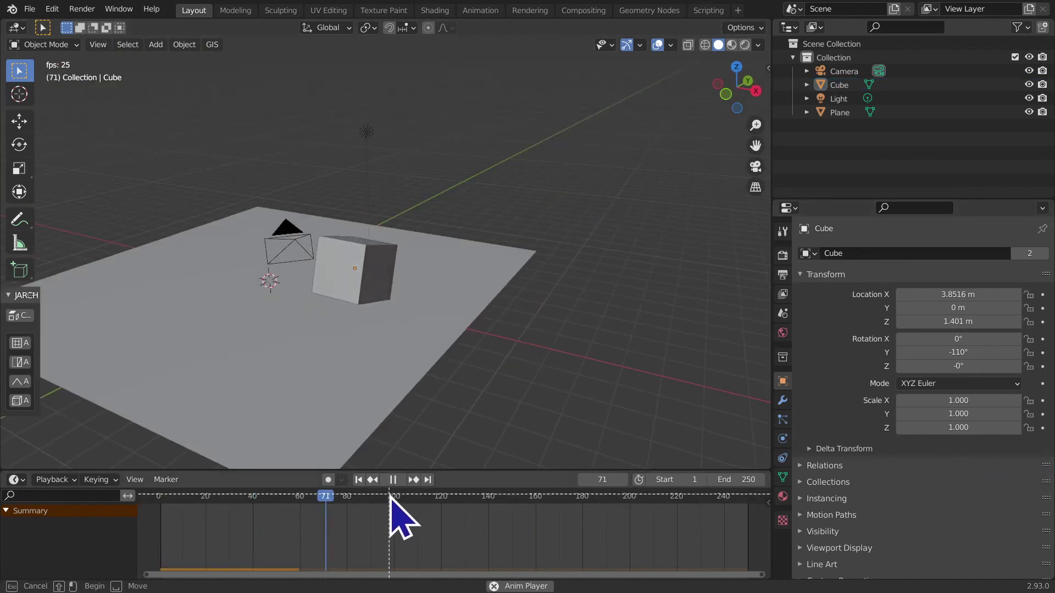
{"action": "key", "text": "b"}
{"action": "left_click_drag", "start_coordinate": [419, 435], "coordinate": [384, 560]}
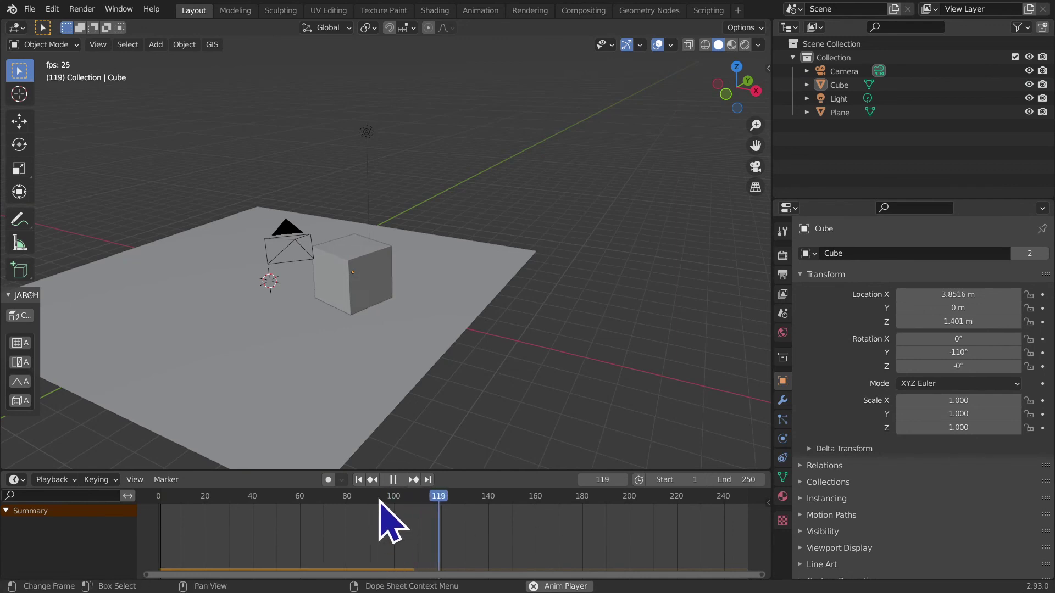
{"action": "key", "text": "space"}
Step: Replay the simulation from frame 1 again from a new viewing angle
{"action": "left_click", "coordinate": [359, 480]}
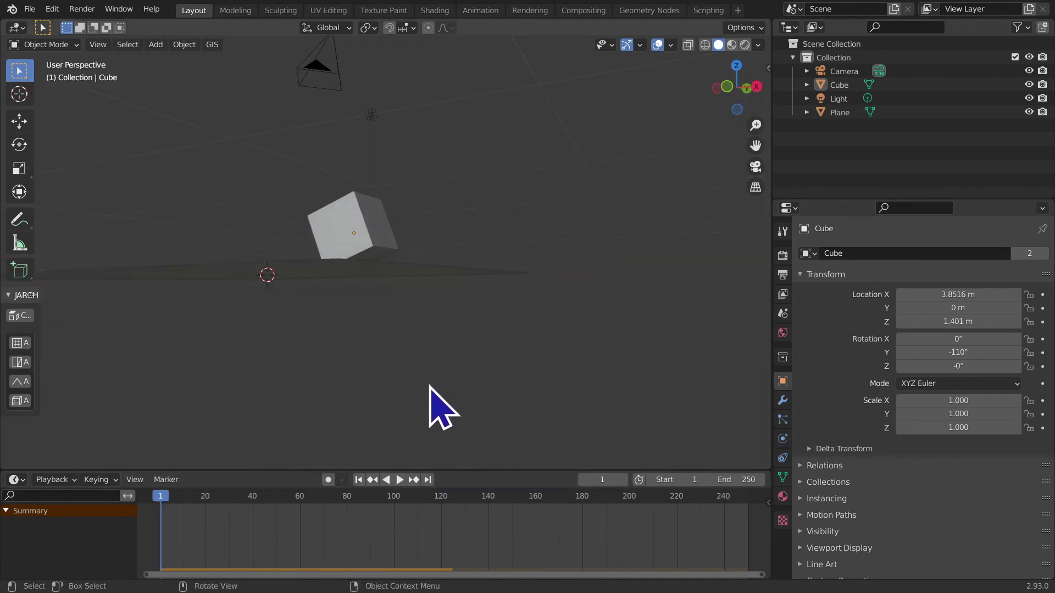
{"action": "mouse_move", "coordinate": [525, 313]}
{"action": "middle_mouse_down"}
{"action": "mouse_move", "coordinate": [506, 294]}
{"action": "mouse_move", "coordinate": [520, 341]}
{"action": "mouse_move", "coordinate": [485, 393]}
{"action": "mouse_move", "coordinate": [383, 461]}
{"action": "mouse_move", "coordinate": [273, 401]}
{"action": "middle_mouse_up"}
{"action": "key", "text": "space"}
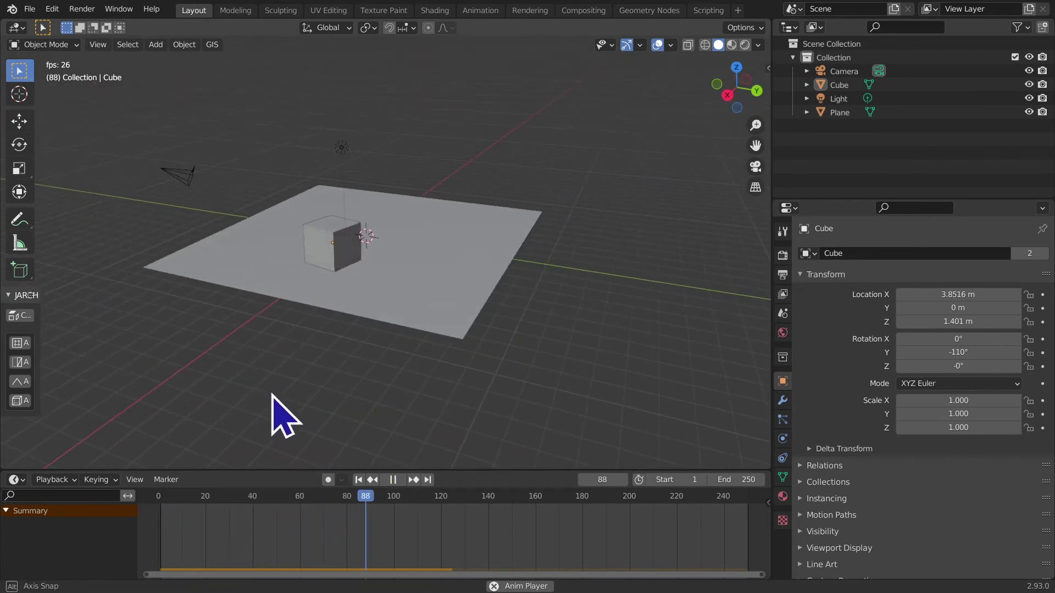
{"action": "key", "text": "space"}
Step: Undo Apply Transformation so the cube returns to Z 4.5405 m with zero rotation
{"action": "key", "text": "shift+Left"}
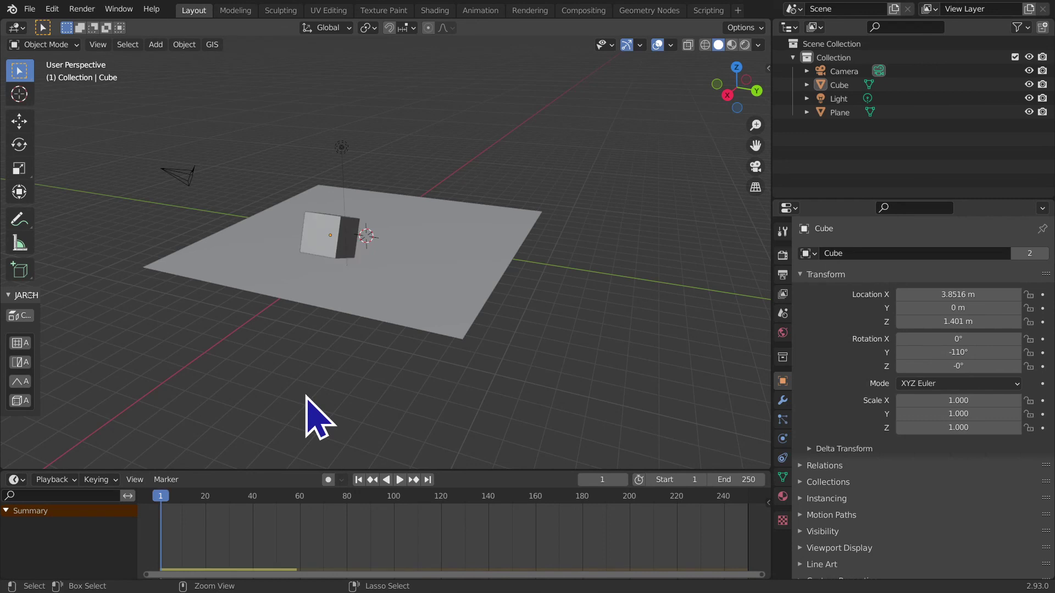
{"action": "key", "text": "Up"}
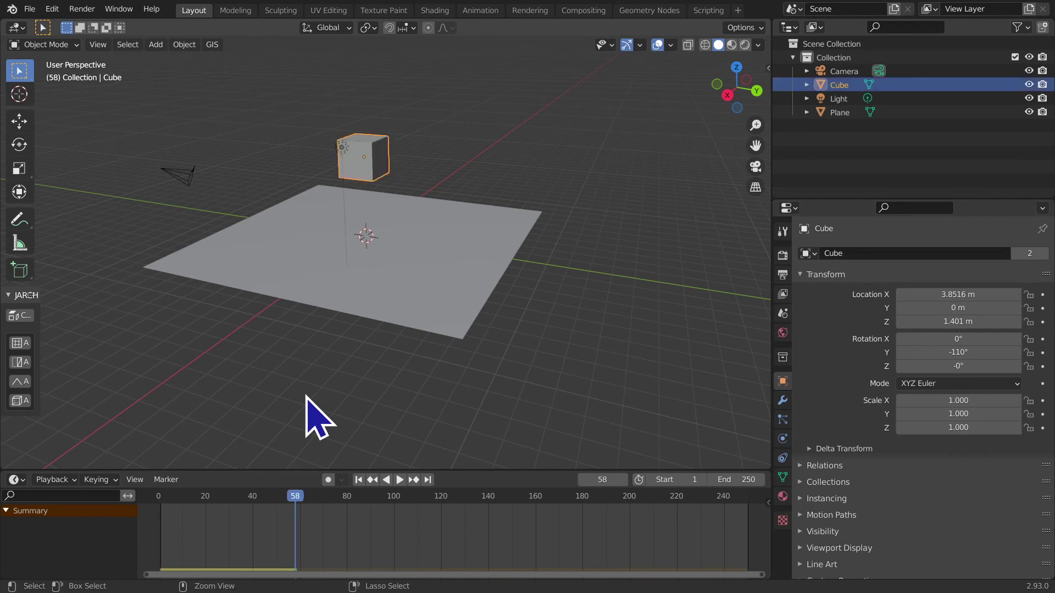
{"action": "key", "text": "shift+Left"}
{"action": "middle_click_drag", "start_coordinate": [295, 365], "coordinate": [389, 405]}
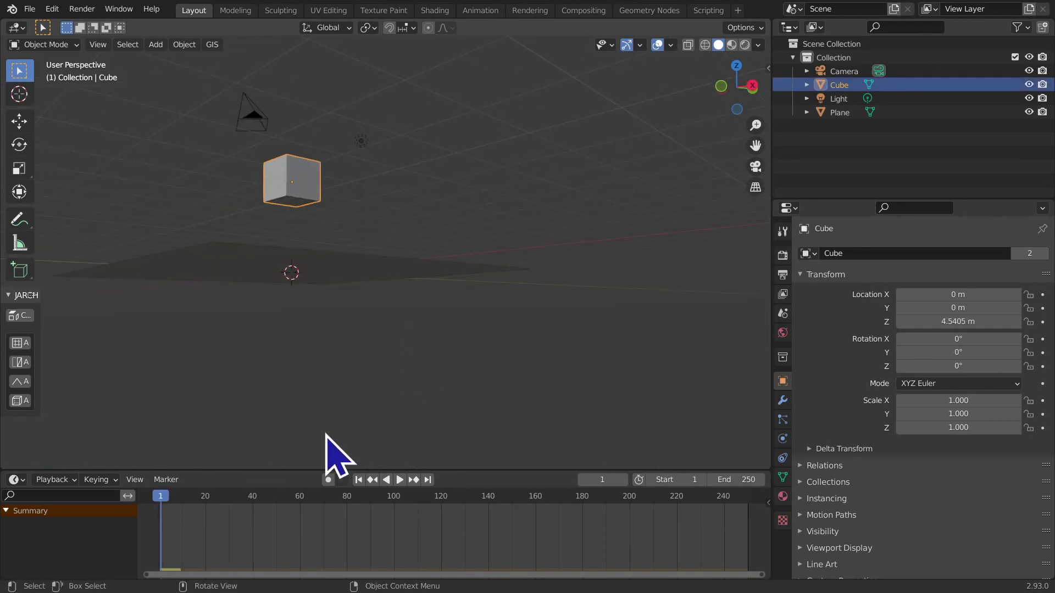
Step: Scrub and replay the simulation so the cube is caught mid-air at frame 31
{"action": "mouse_move", "coordinate": [160, 505]}
{"action": "left_mouse_down"}
{"action": "mouse_move", "coordinate": [282, 530]}
{"action": "mouse_move", "coordinate": [183, 547]}
{"action": "mouse_move", "coordinate": [157, 527]}
{"action": "left_mouse_up"}
{"action": "left_click", "coordinate": [259, 448]}
{"action": "mouse_move", "coordinate": [259, 448]}
{"action": "middle_mouse_down"}
{"action": "mouse_move", "coordinate": [277, 434]}
{"action": "mouse_move", "coordinate": [272, 418]}
{"action": "middle_mouse_up"}
{"action": "key", "text": "space"}
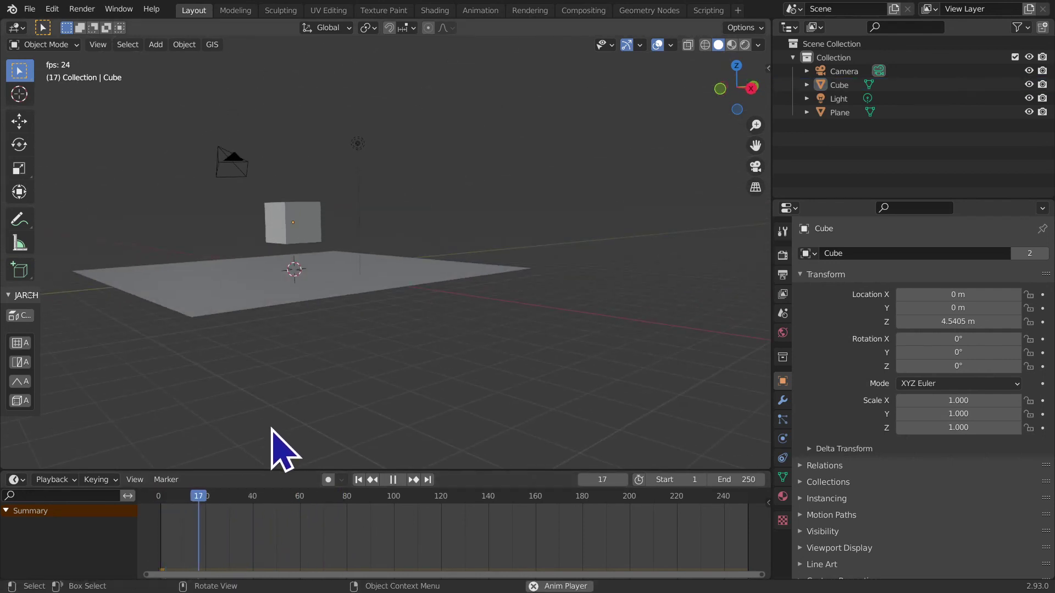
Step: Select the Cube and apply its frame-31 rigid body transformation (X 0.99527, Z 3.1545, Y 67.5°)
{"action": "left_click", "coordinate": [299, 201]}
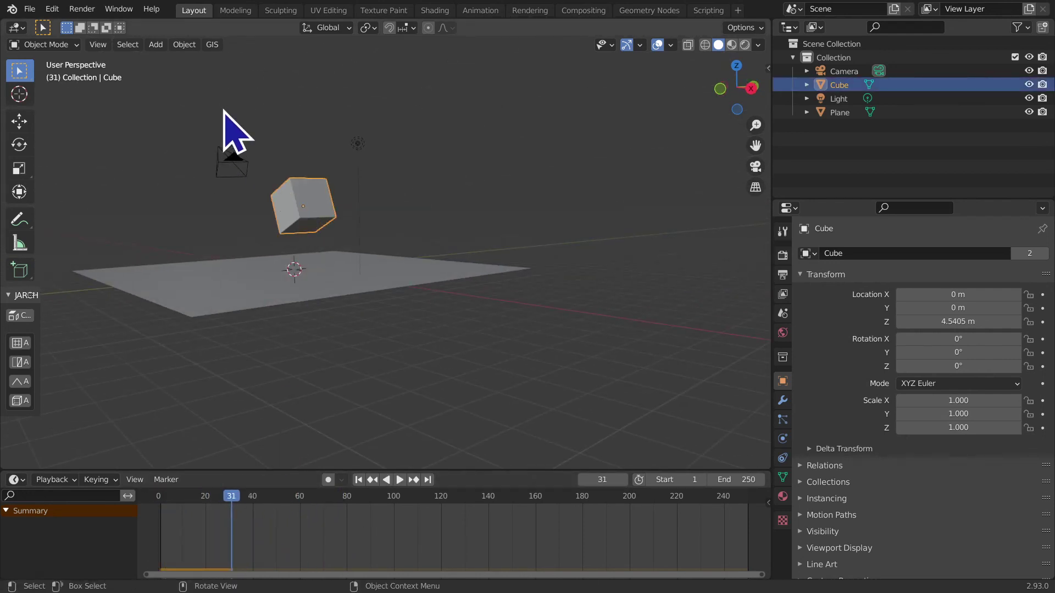
{"action": "left_click", "coordinate": [185, 55]}
{"action": "left_click", "coordinate": [279, 197]}
{"action": "left_click", "coordinate": [186, 45]}
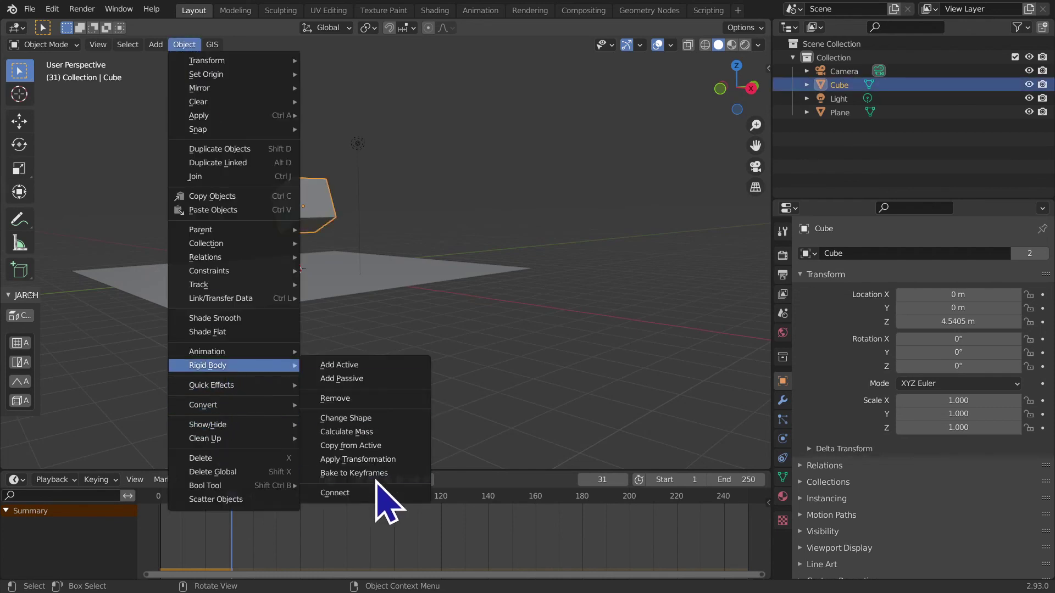
{"action": "left_click", "coordinate": [388, 472]}
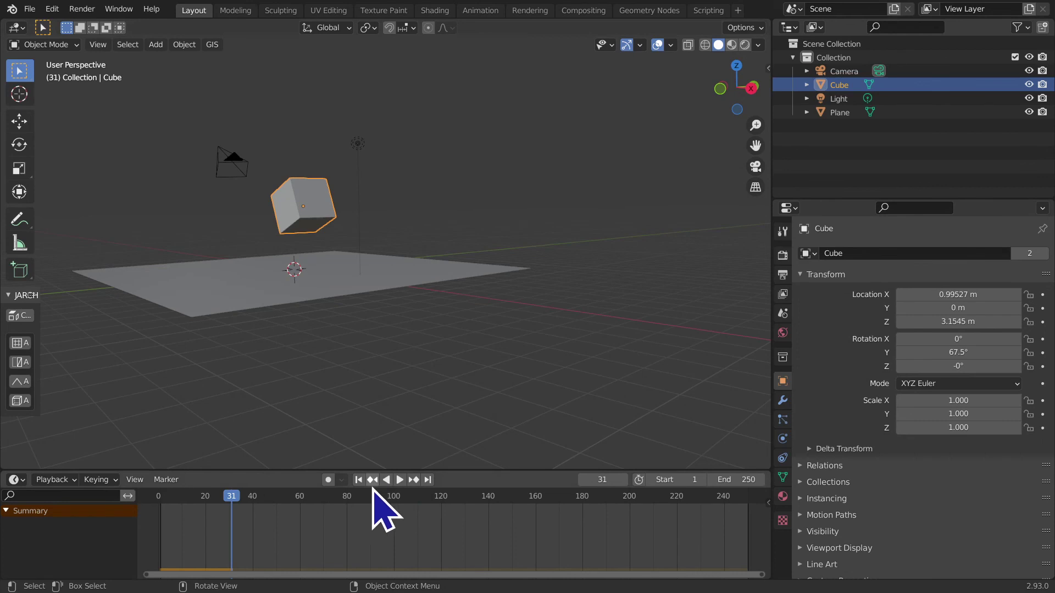
{"action": "left_click", "coordinate": [359, 479]}
{"action": "middle_click_drag", "start_coordinate": [376, 420], "coordinate": [417, 419]}
{"action": "key", "text": "space"}
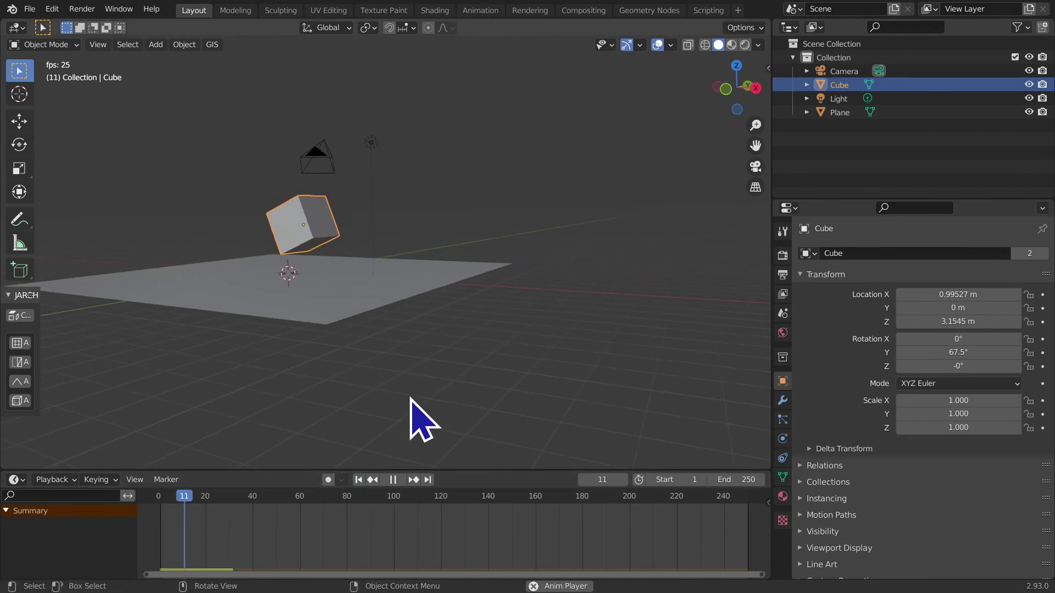
{"action": "key", "text": "space"}
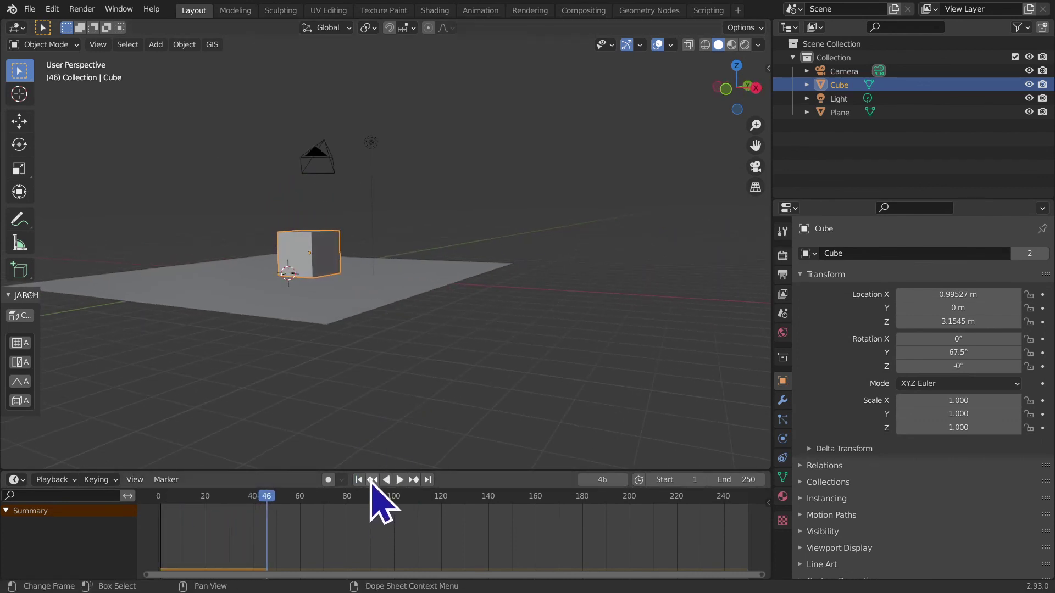
{"action": "left_click", "coordinate": [358, 480]}
{"action": "middle_click_drag", "start_coordinate": [416, 353], "coordinate": [306, 195]}
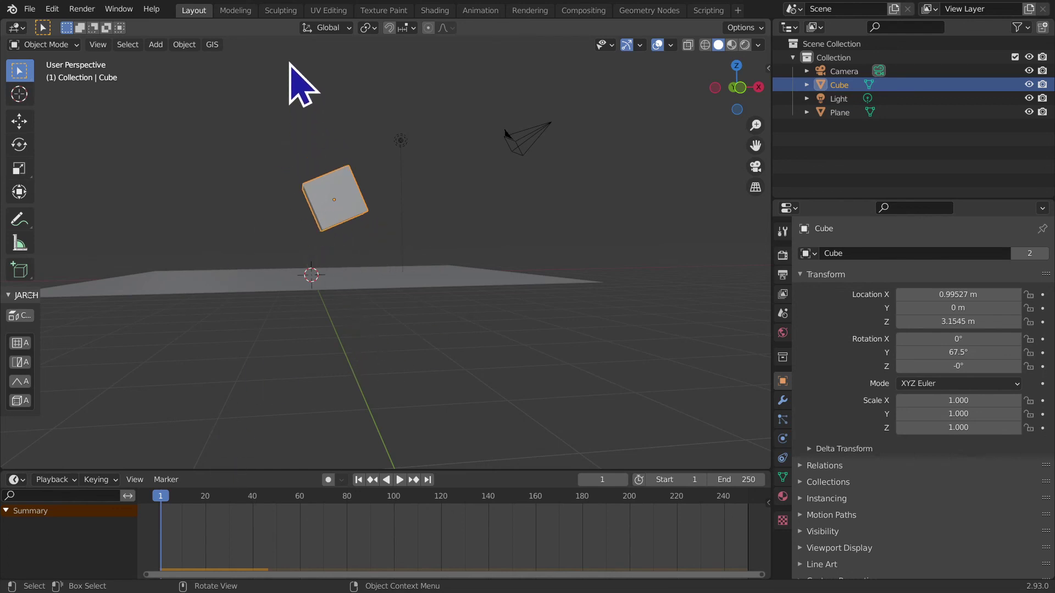
{"action": "middle_click_drag", "start_coordinate": [450, 379], "coordinate": [392, 406]}
{"action": "middle_click_drag", "start_coordinate": [306, 243], "coordinate": [375, 214]}
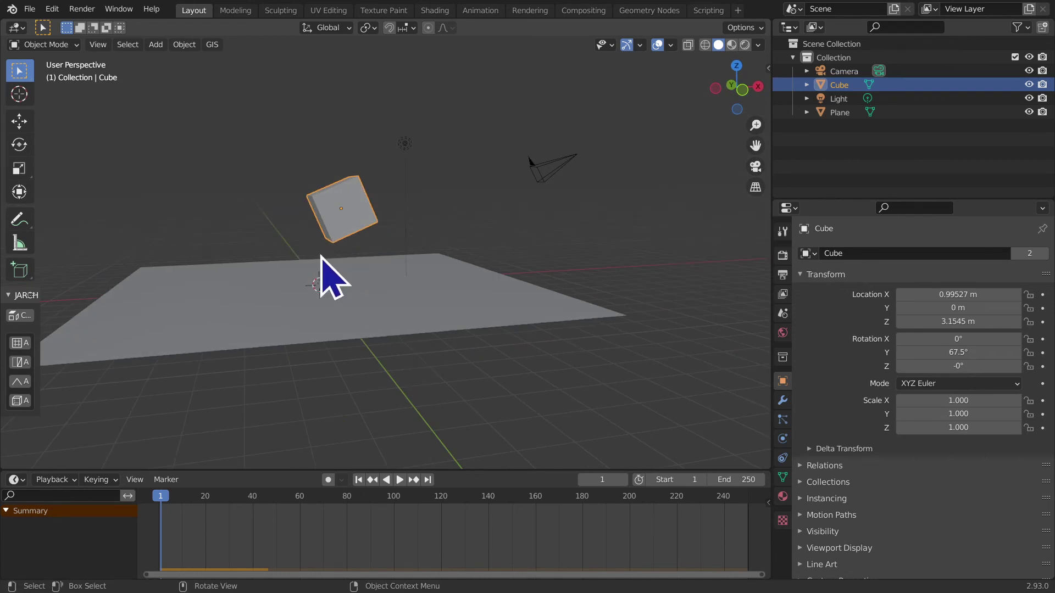
{"action": "key", "text": "space"}
{"action": "middle_click_drag", "start_coordinate": [384, 345], "coordinate": [359, 339]}
{"action": "key", "text": "space"}
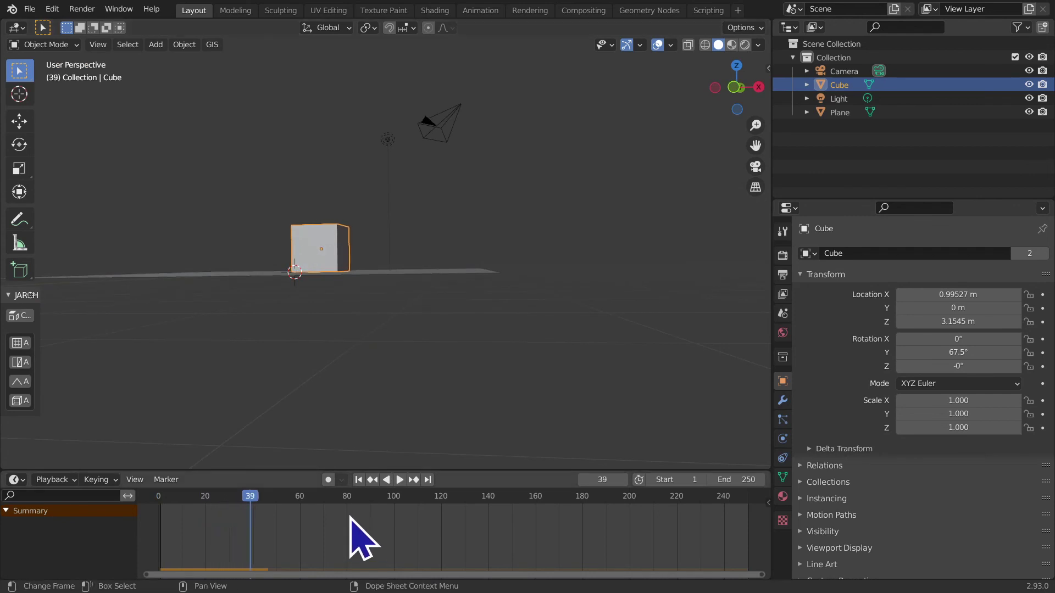
{"action": "left_click", "coordinate": [359, 480]}
{"action": "left_click", "coordinate": [399, 480]}
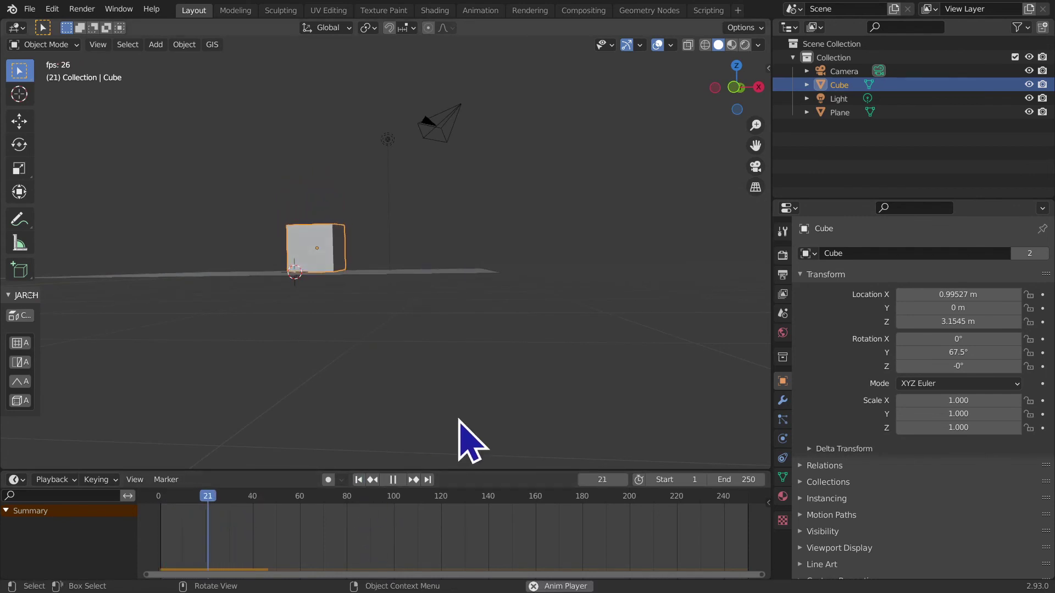
{"action": "key", "text": "space"}
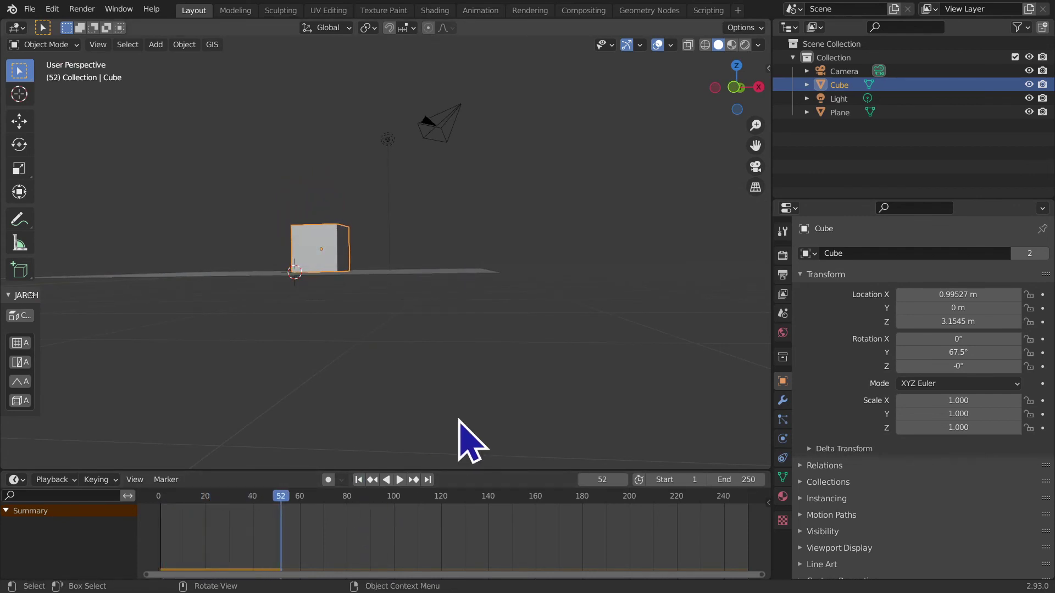
{"action": "key", "text": "super"}
{"action": "key", "text": "super"}
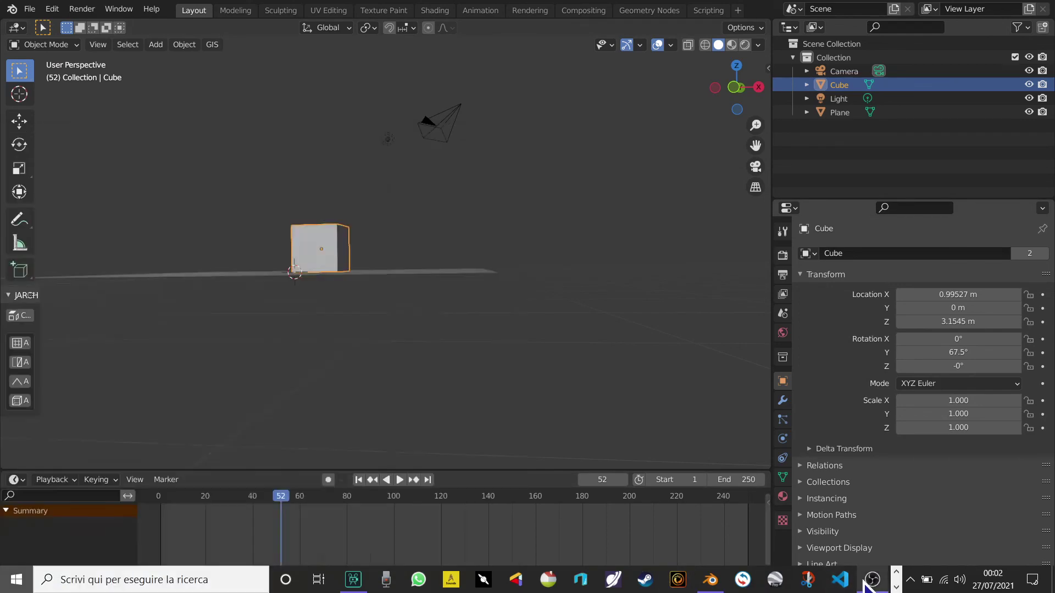
Step: Bring the OBS Studio window in front of Blender via the Windows taskbar
{"action": "left_click", "coordinate": [872, 579]}
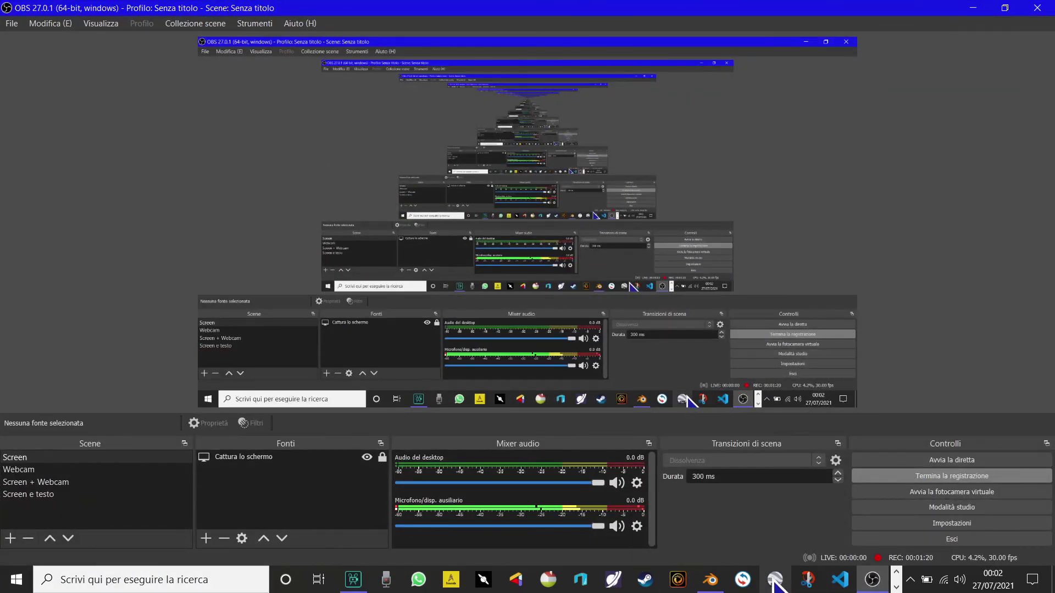
{"action": "left_click", "coordinate": [708, 587]}
{"action": "left_click", "coordinate": [184, 44]}
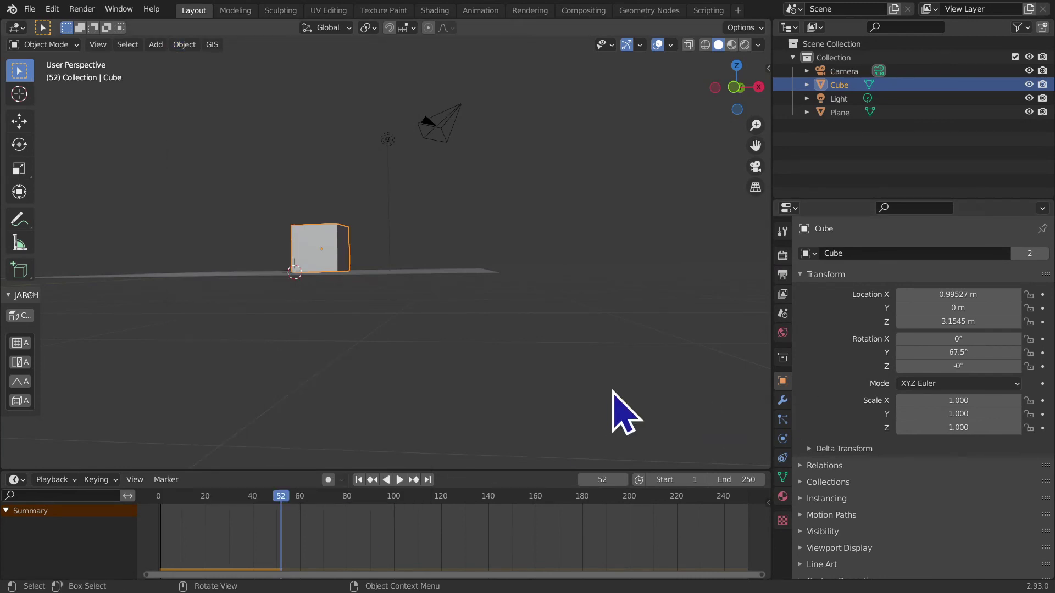
{"action": "key", "text": "super"}
{"action": "left_click", "coordinate": [874, 580]}
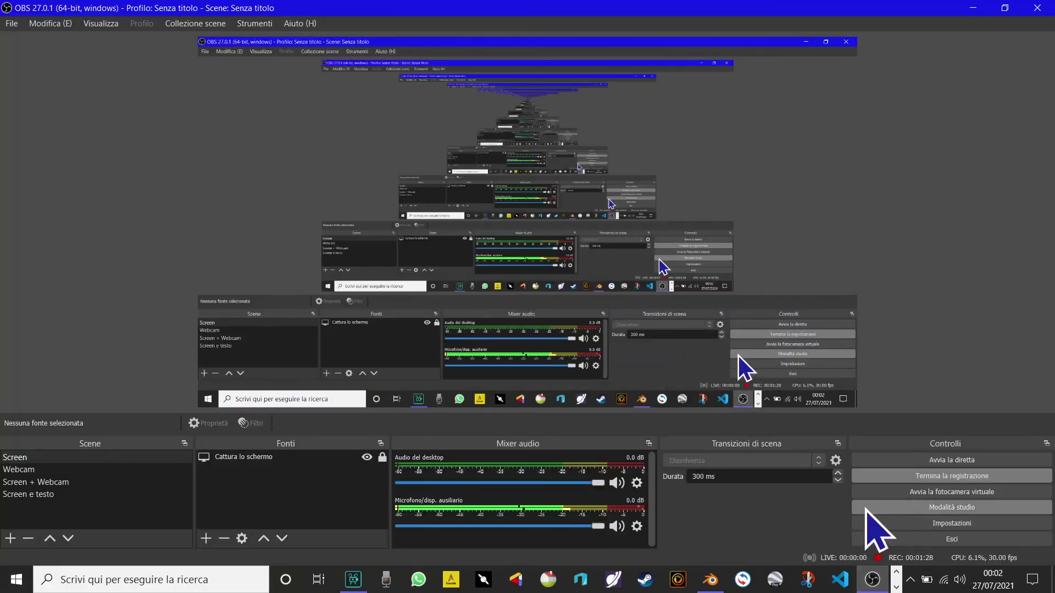